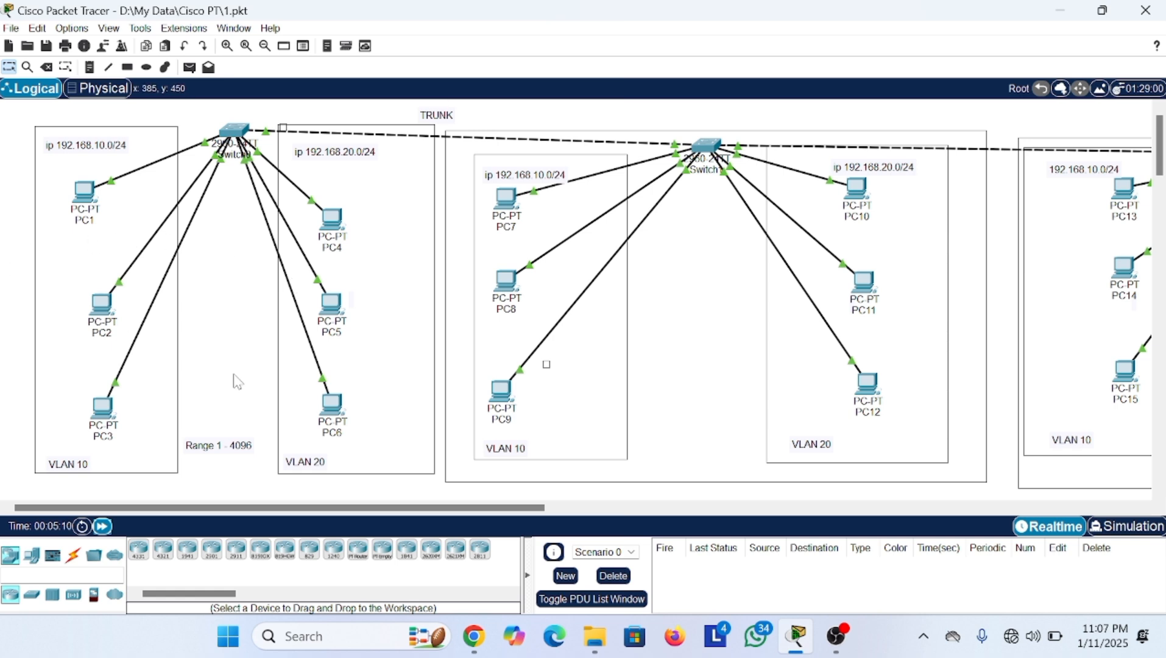
# - Place a 2811 router in the empty workspace below the first switch's VLAN 10 and VLAN 20 areas
pyautogui.scroll(-3, 234, 383)
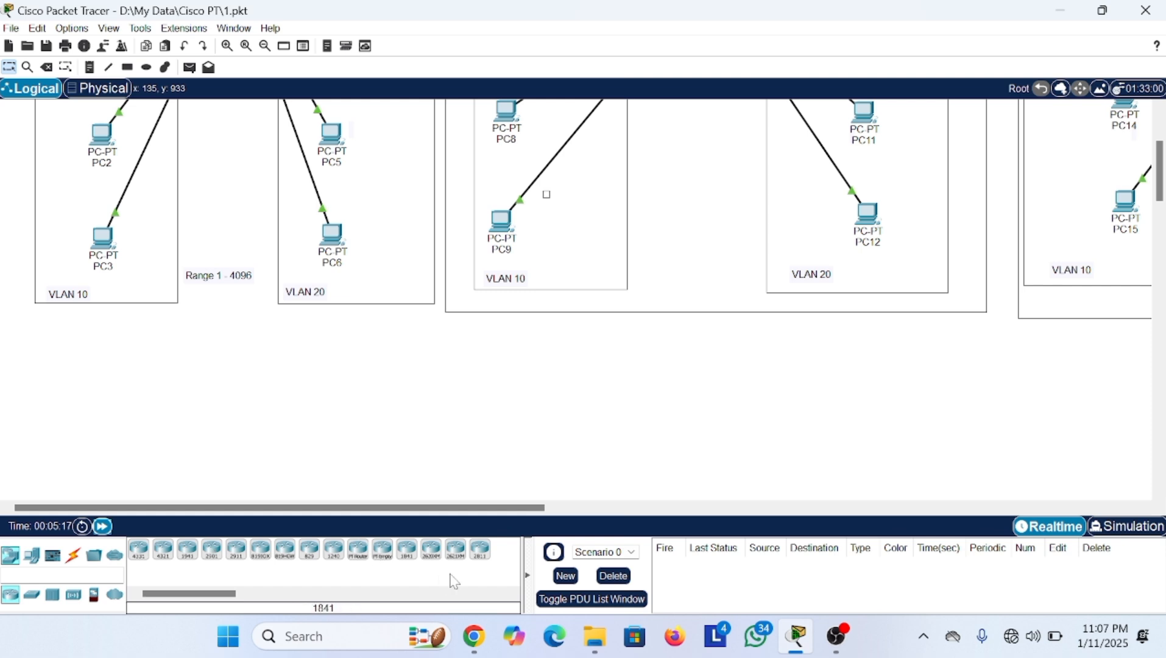
pyautogui.click(480, 550)
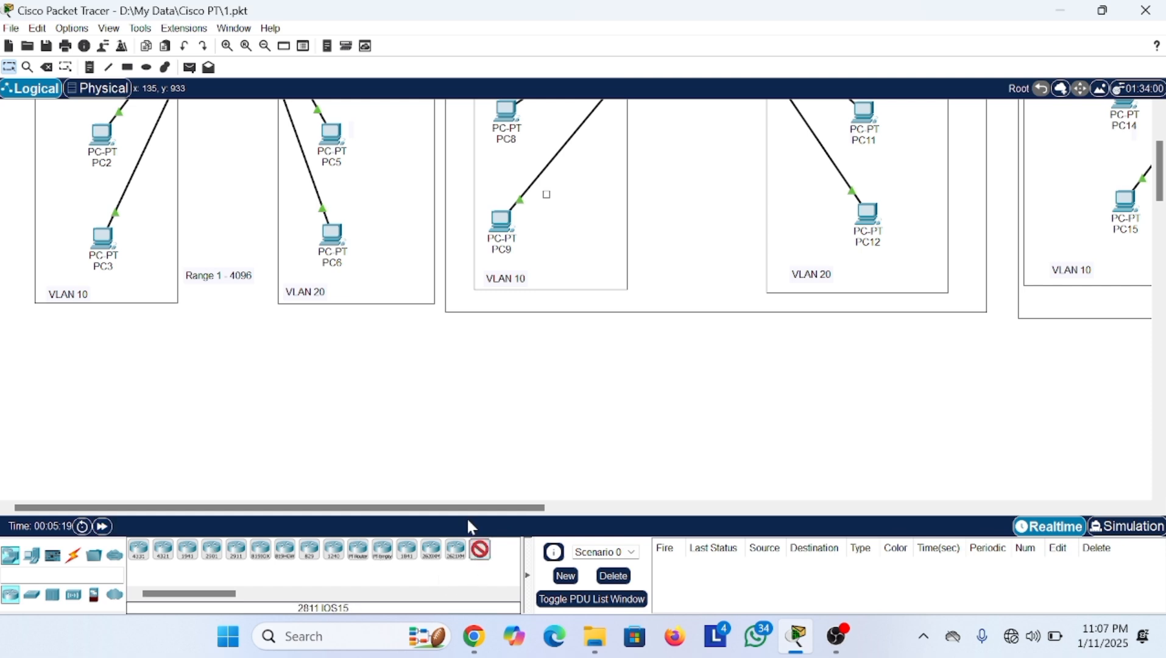
pyautogui.click(226, 366)
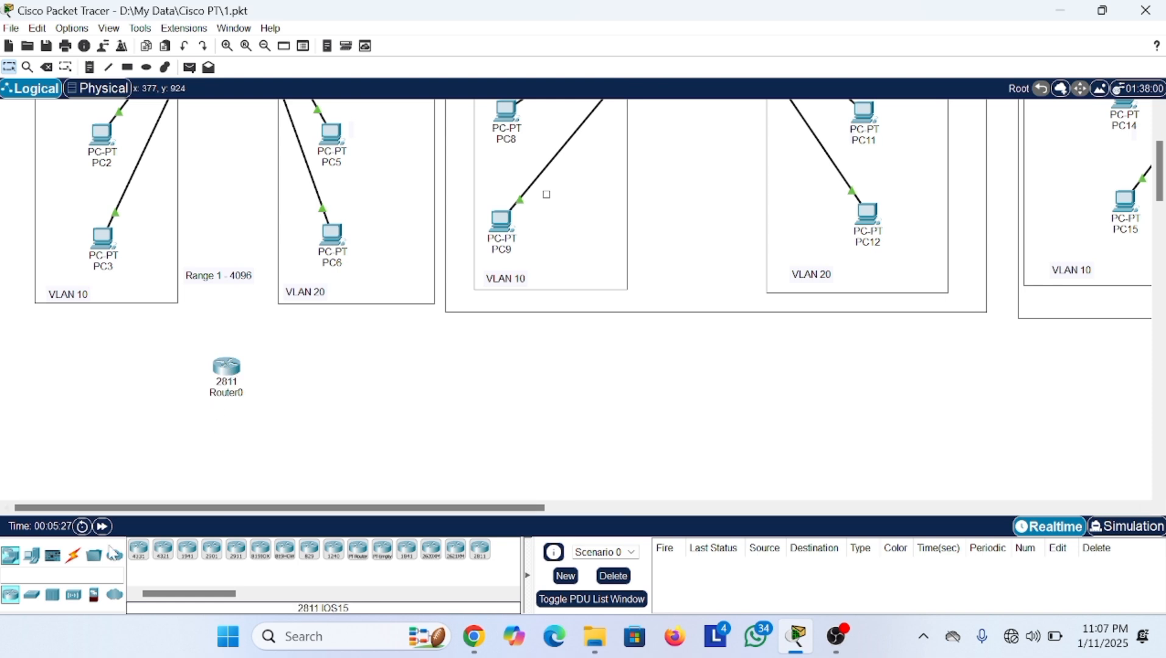
# - Connect the new 2811 router to the first 2960 switch with an automatically chosen connection type
pyautogui.click(75, 557)
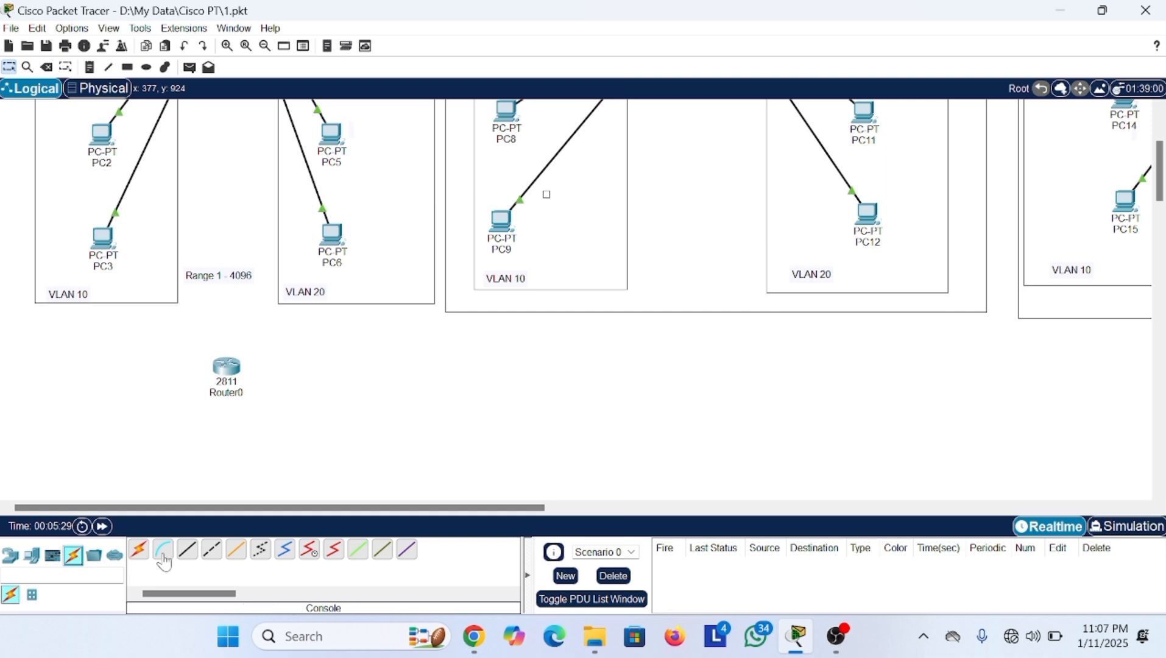
pyautogui.click(190, 556)
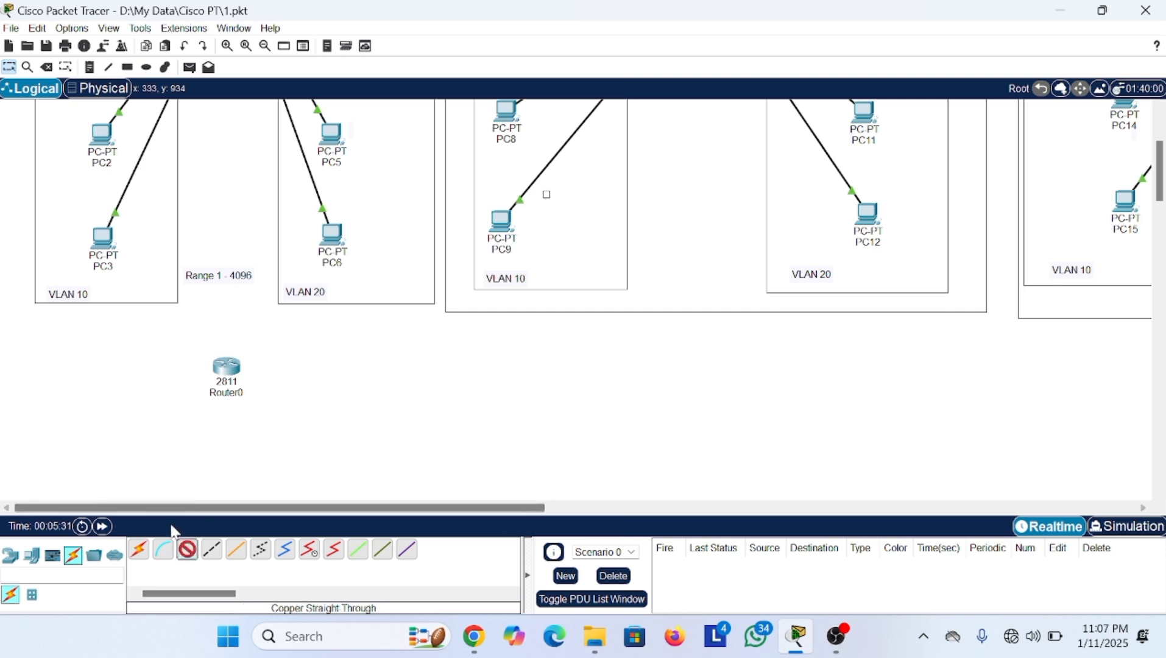
pyautogui.click(141, 550)
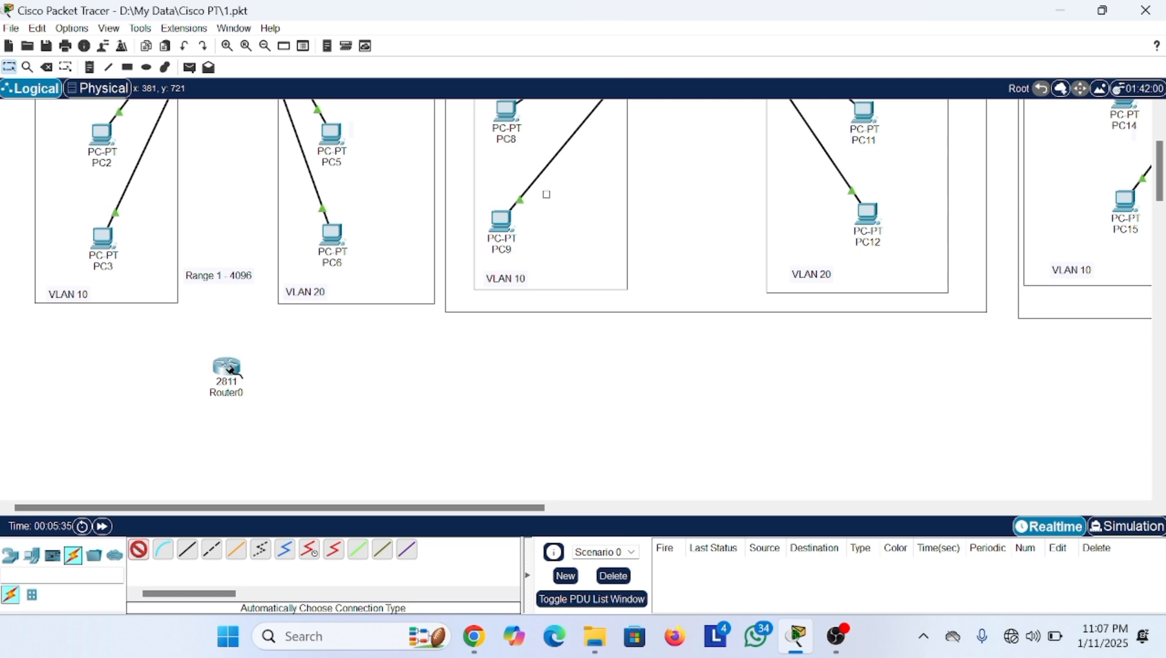
pyautogui.scroll(-2, 234, 372)
pyautogui.click(228, 277)
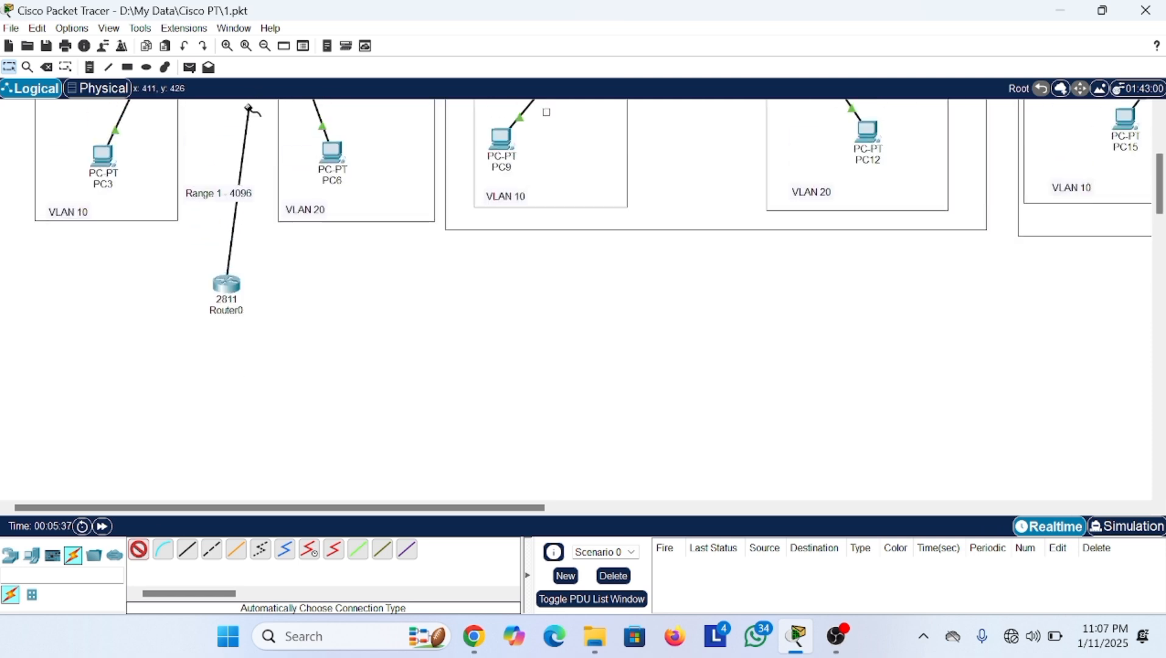
pyautogui.scroll(6, 234, 116)
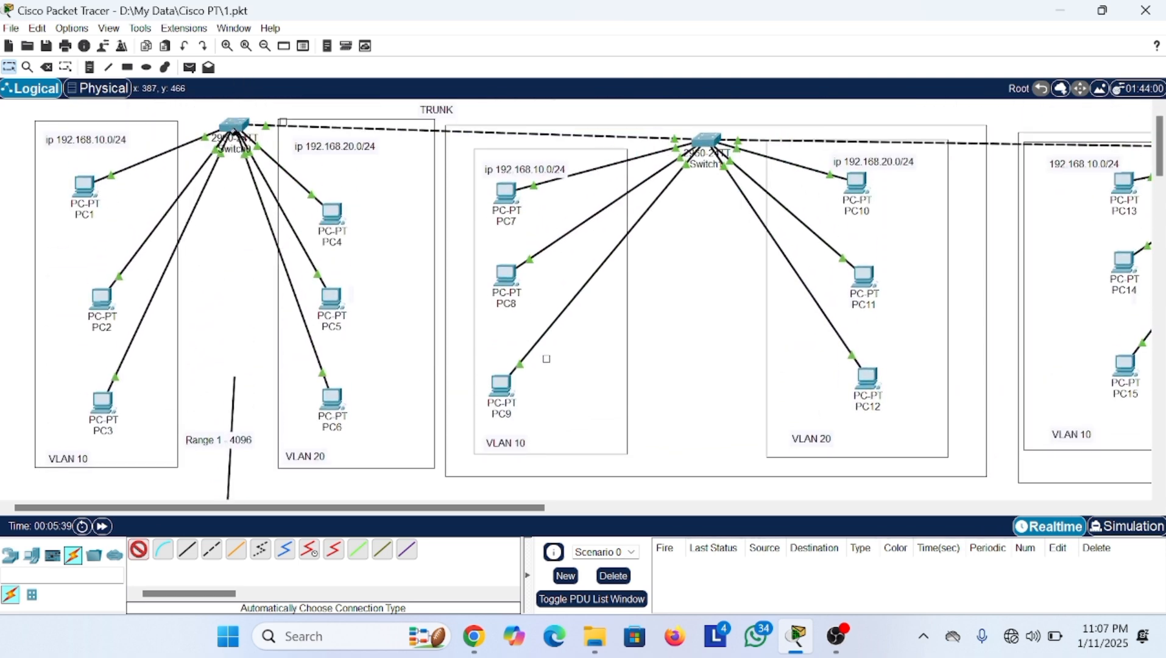
pyautogui.click(235, 129)
pyautogui.scroll(-1, 236, 127)
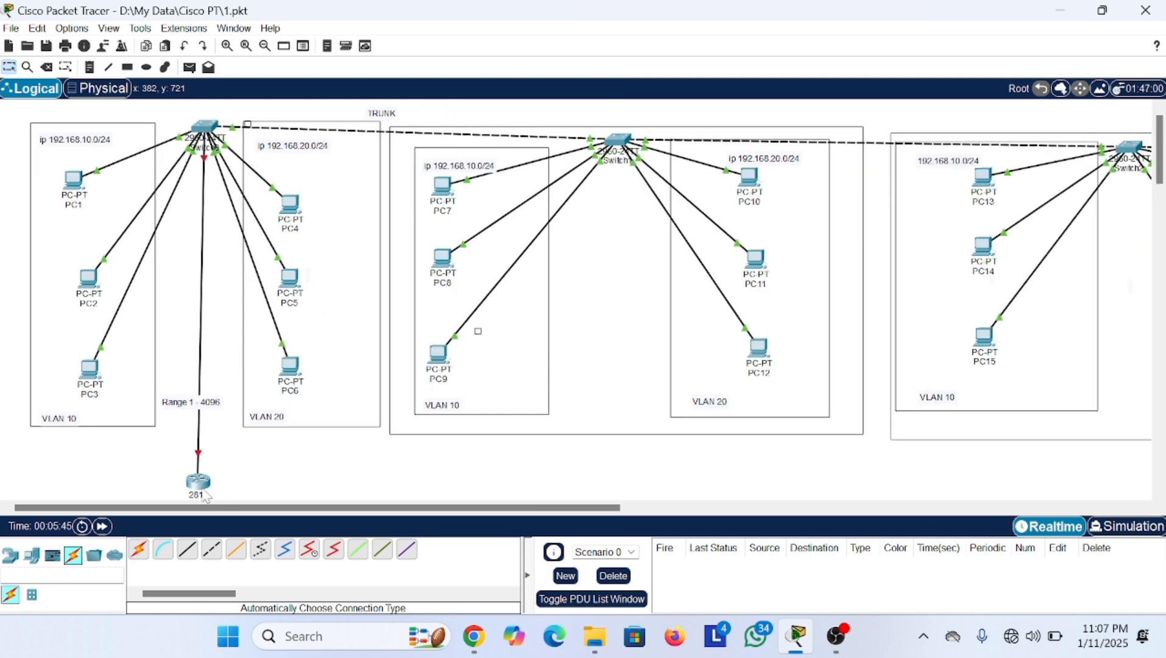
# - Fast-forward the simulation time several times after cabling the router
pyautogui.click(104, 530)
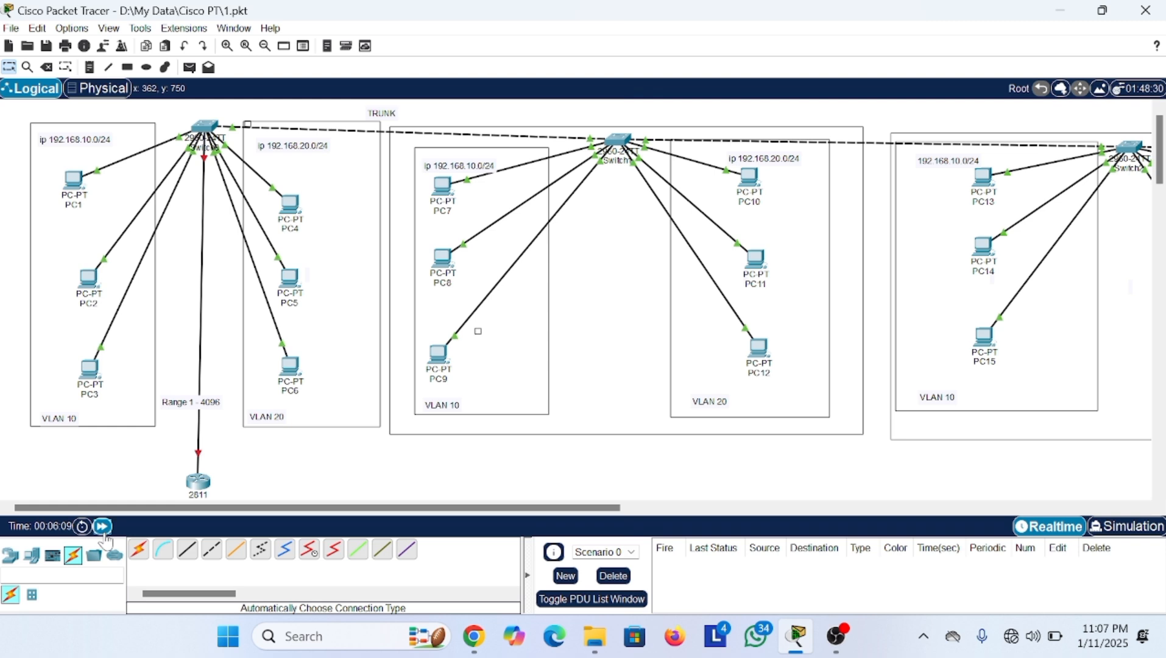
pyautogui.click(104, 529)
pyautogui.click(104, 534)
pyautogui.moveTo(206, 127)
pyautogui.click(194, 485)
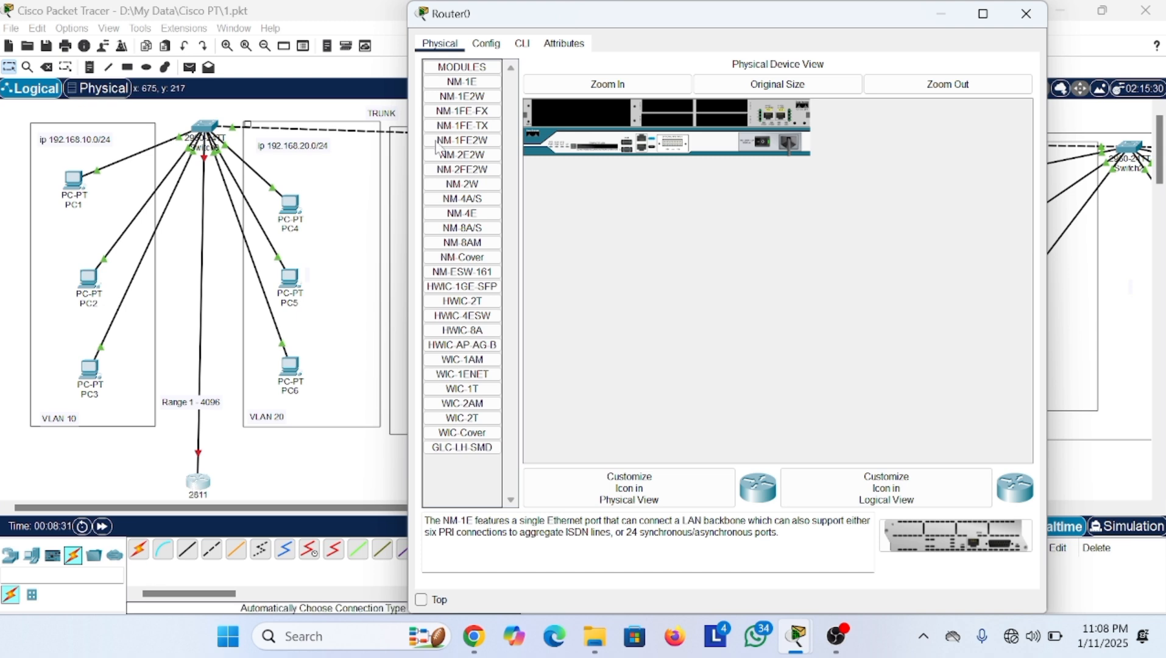
pyautogui.click(950, 15)
# - Add a text note beside the 2811 router starting with "vlan 1 : 192.168.1.0/24"
pyautogui.scroll(-5, 377, 351)
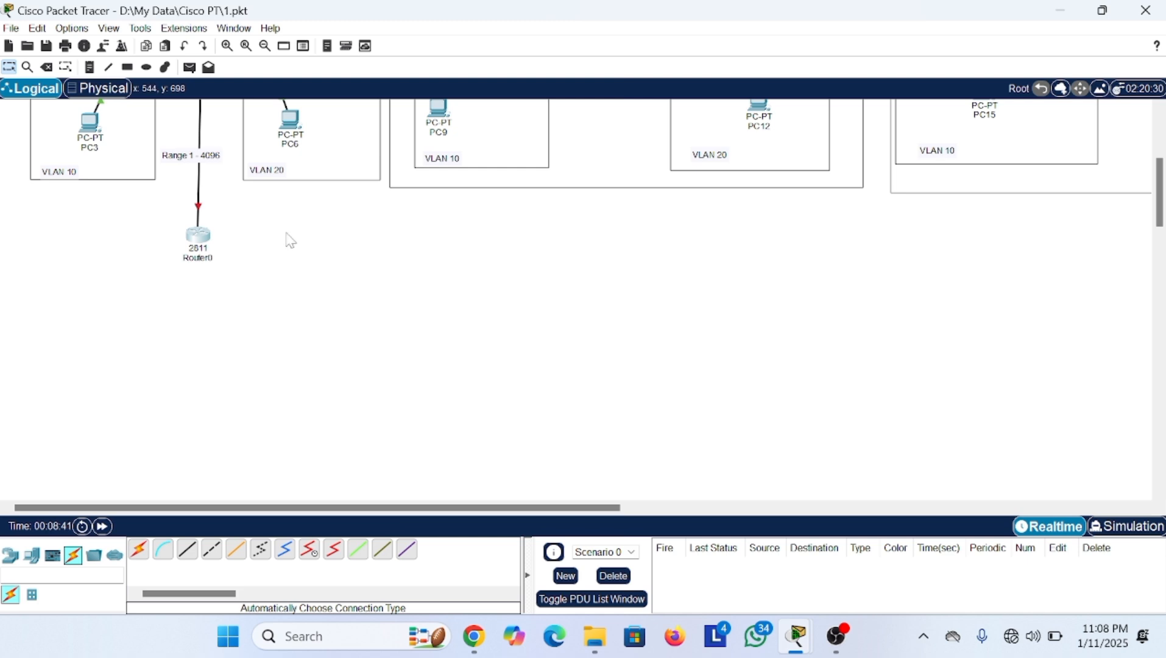
pyautogui.click(89, 67)
pyautogui.click(269, 238)
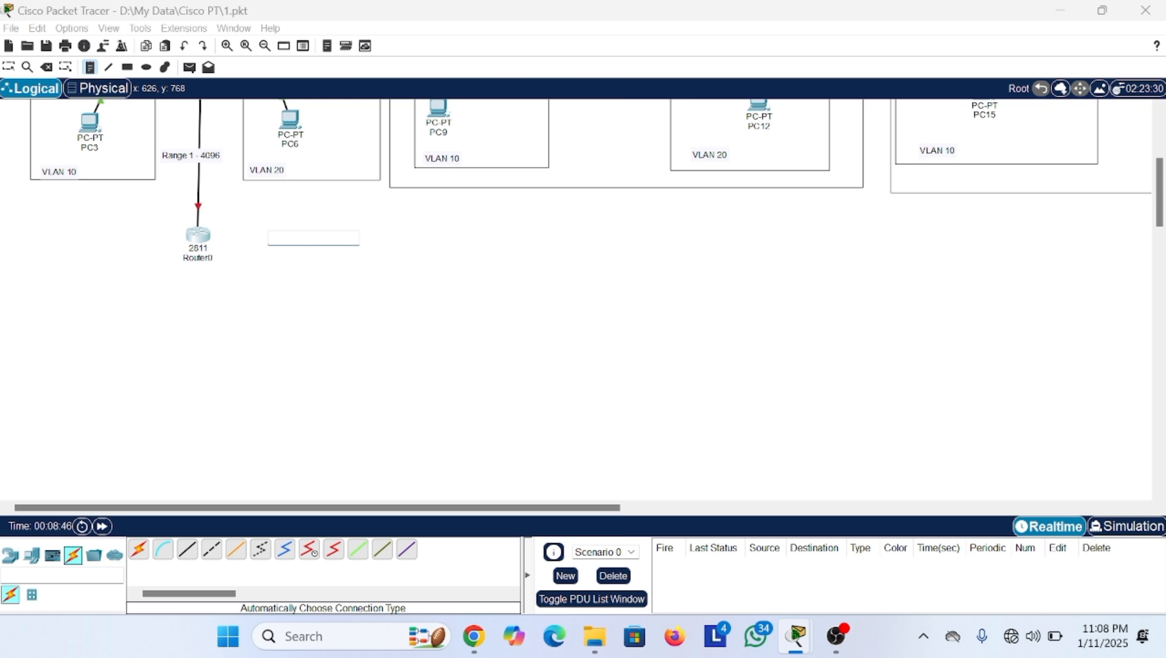
pyautogui.write('Vlan 1 :')
pyautogui.write('192.168.1')
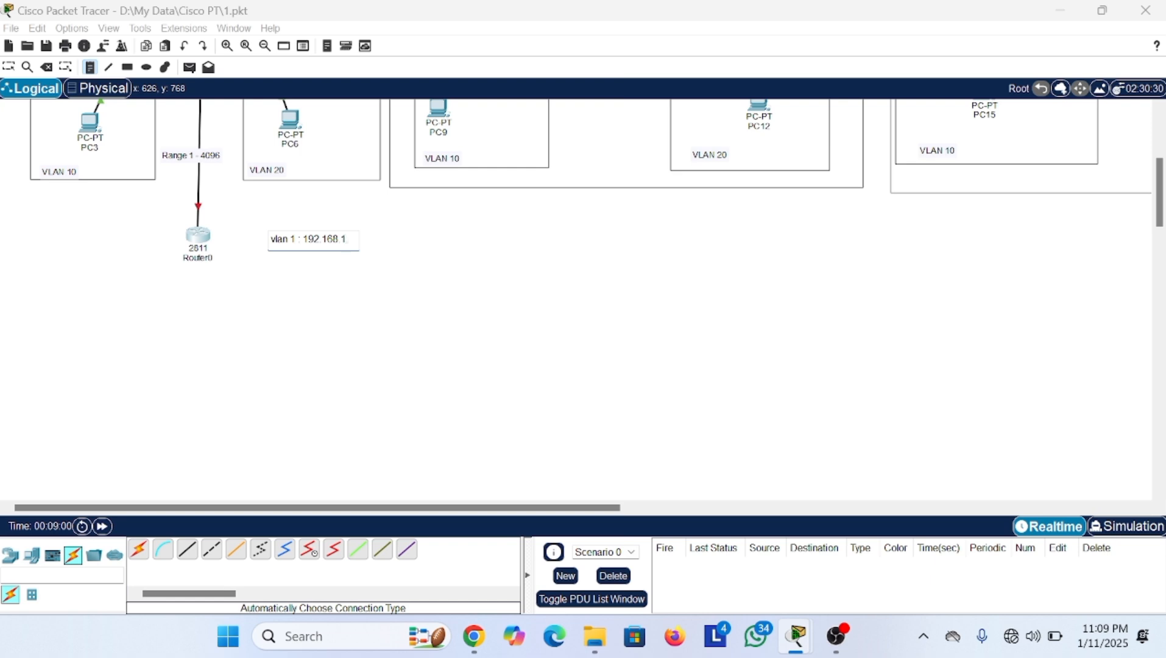
pyautogui.write('.0/23')
pyautogui.press('BackSpace')
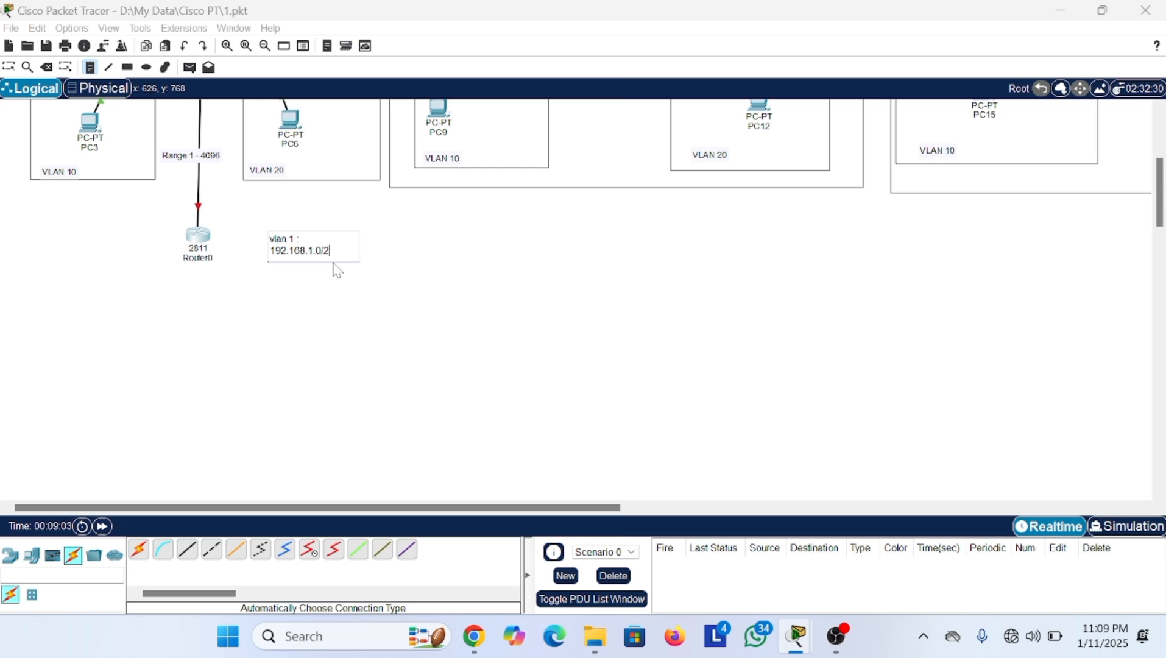
# - Add a second entry to the note reading "vlan 2 : 192.168.10.0/24"
pyautogui.press('Return')
pyautogui.write('vlan 2')
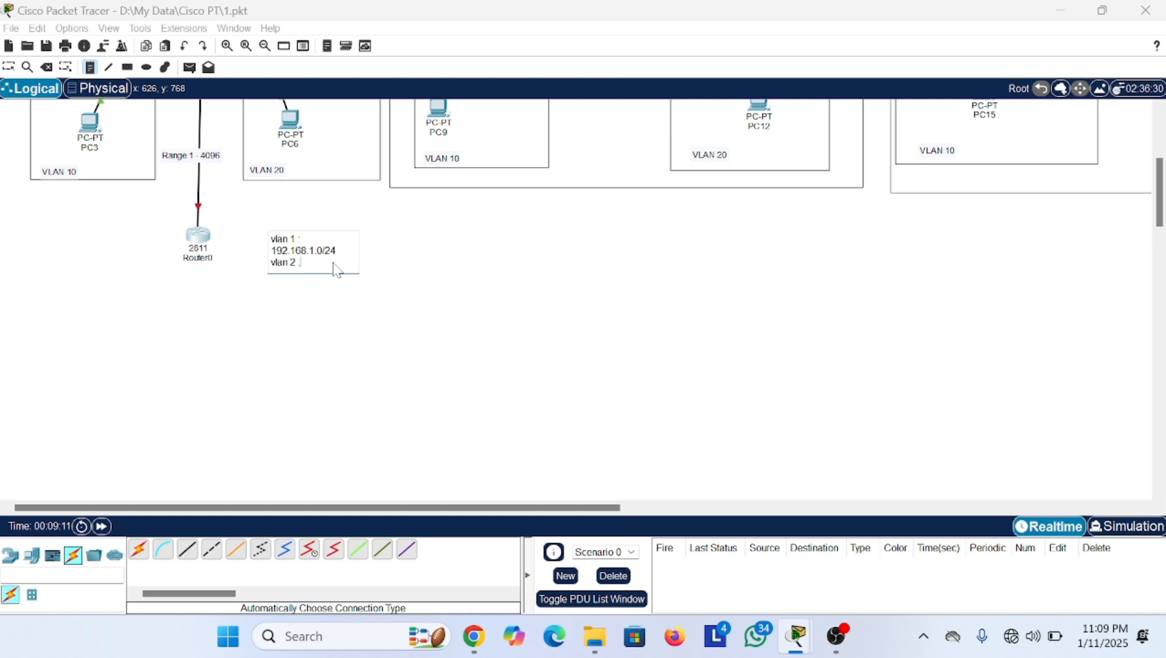
pyautogui.write(' : 192.168.10.0/')
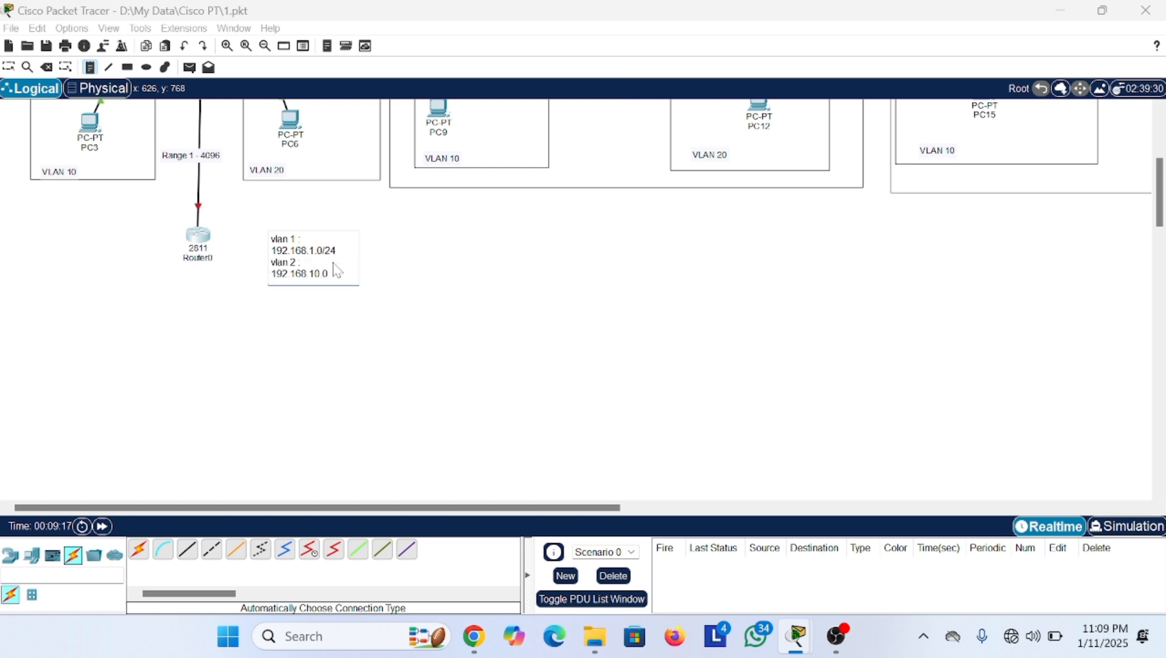
pyautogui.write('24')
# - Add a third entry to the note reading "vlan 3" and "192168.20.0/24", finish the note and return to the selection tool
pyautogui.press('Return')
pyautogui.write('vlan 3')
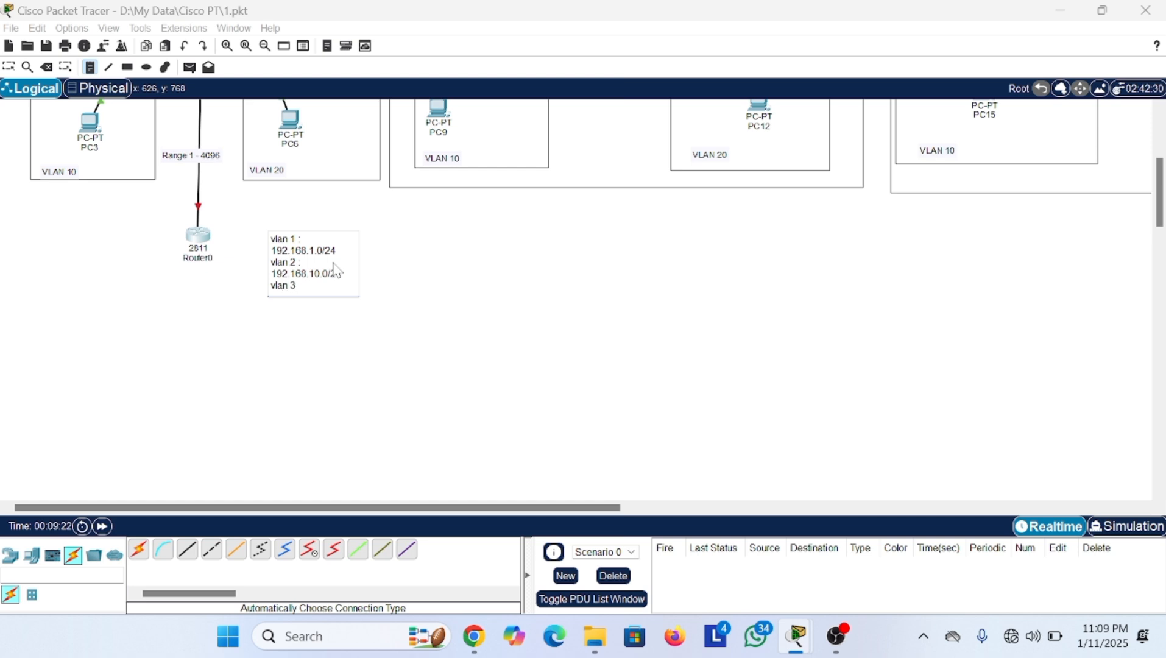
pyautogui.press('Return')
pyautogui.write('192')
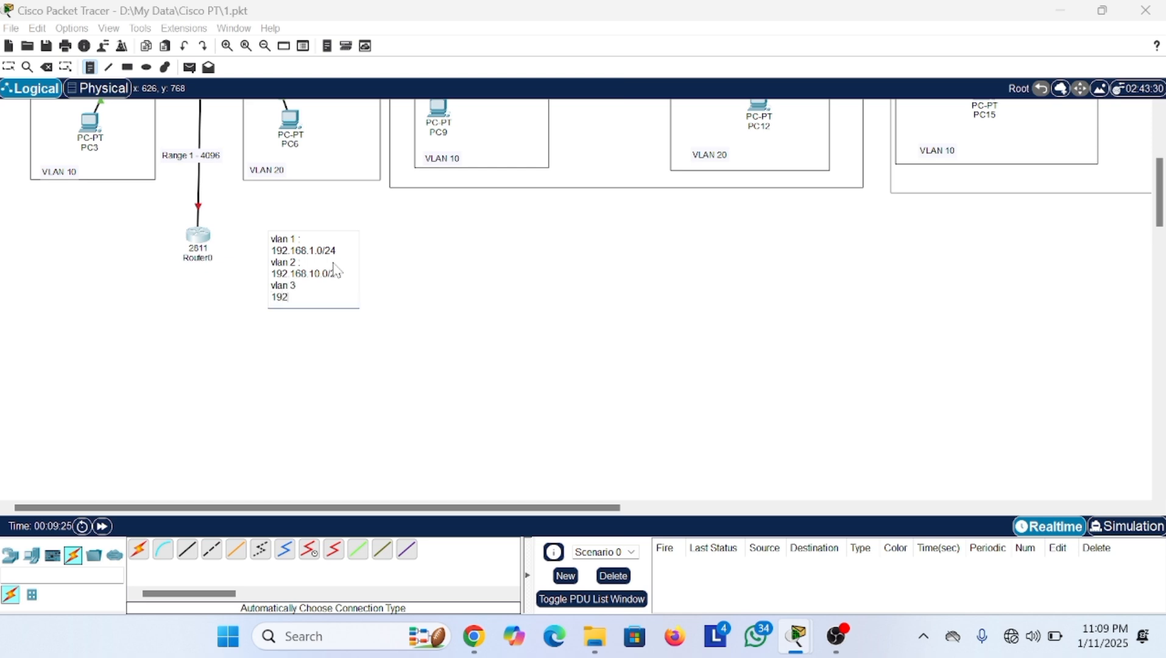
pyautogui.write('168.20.0/24')
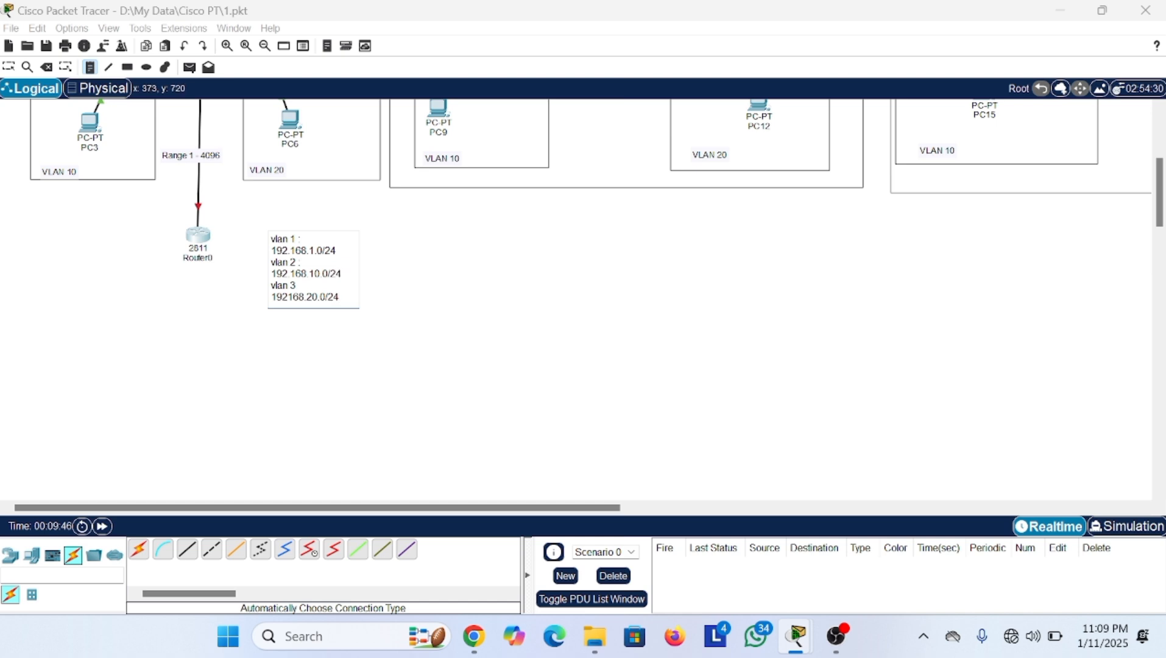
pyautogui.click(195, 236)
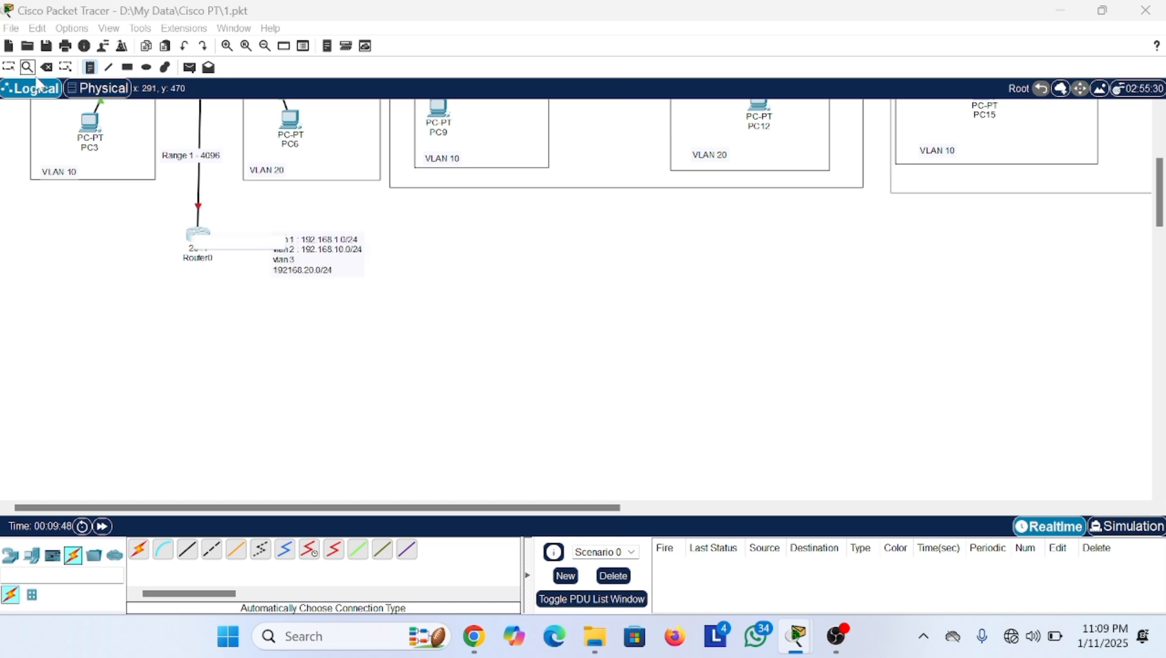
pyautogui.click(9, 67)
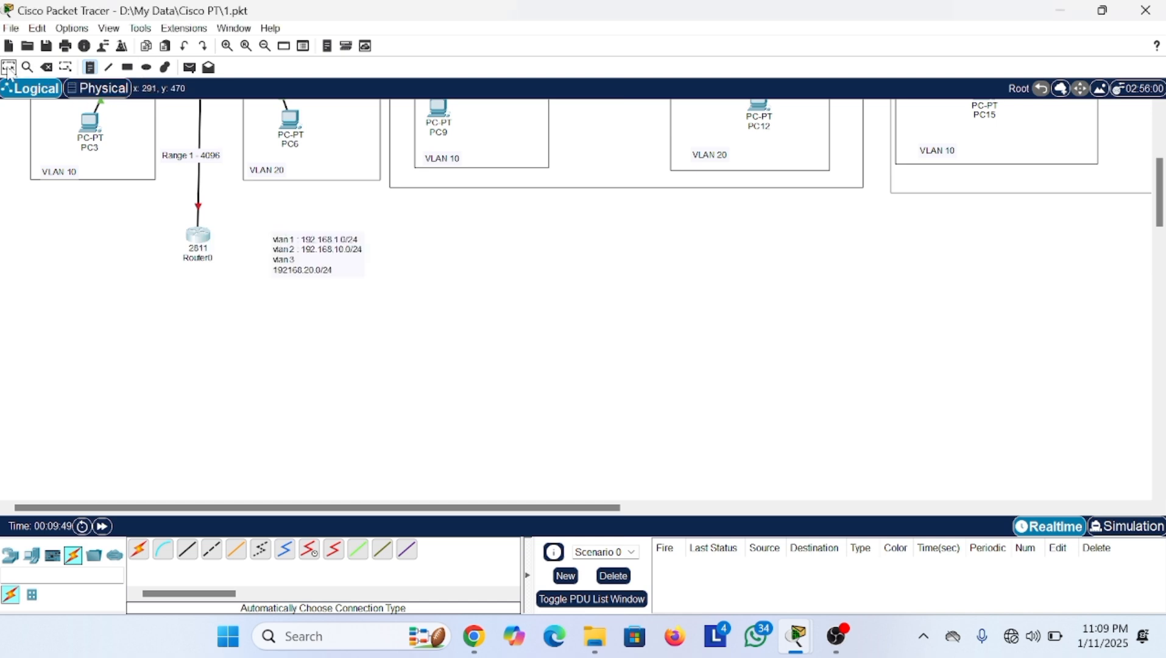
# - Open the command line of Router0 and answer no to the initial configuration dialog to reach its prompt
pyautogui.click(203, 240)
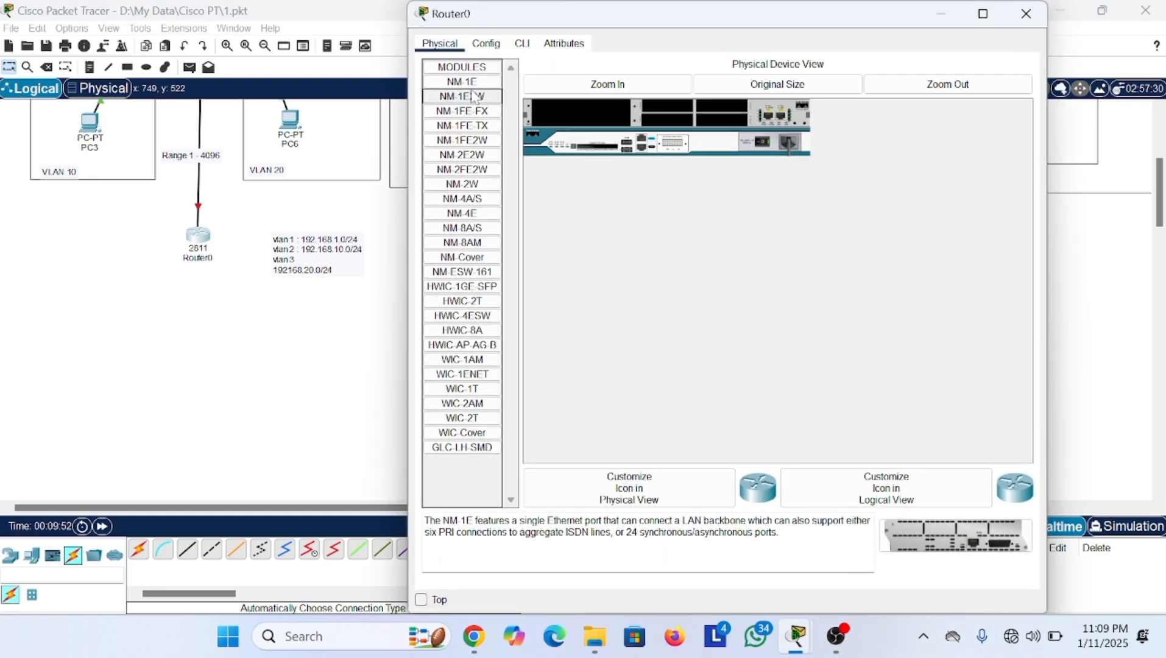
pyautogui.click(522, 43)
pyautogui.write('no')
pyautogui.press('Return')
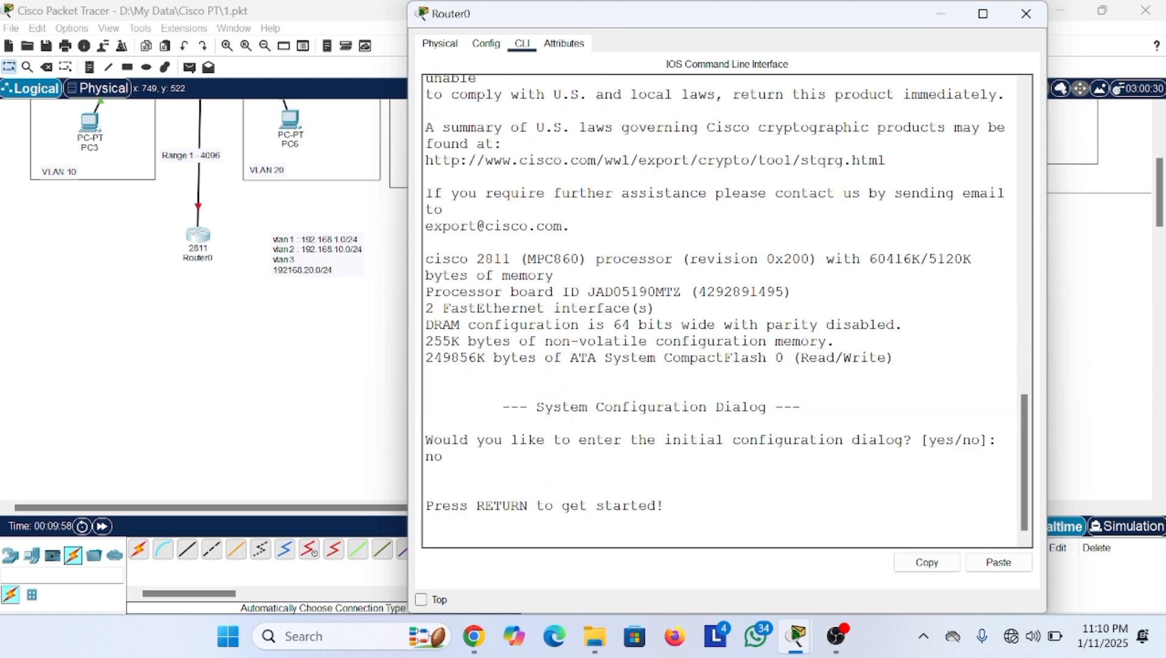
pyautogui.press('Return')
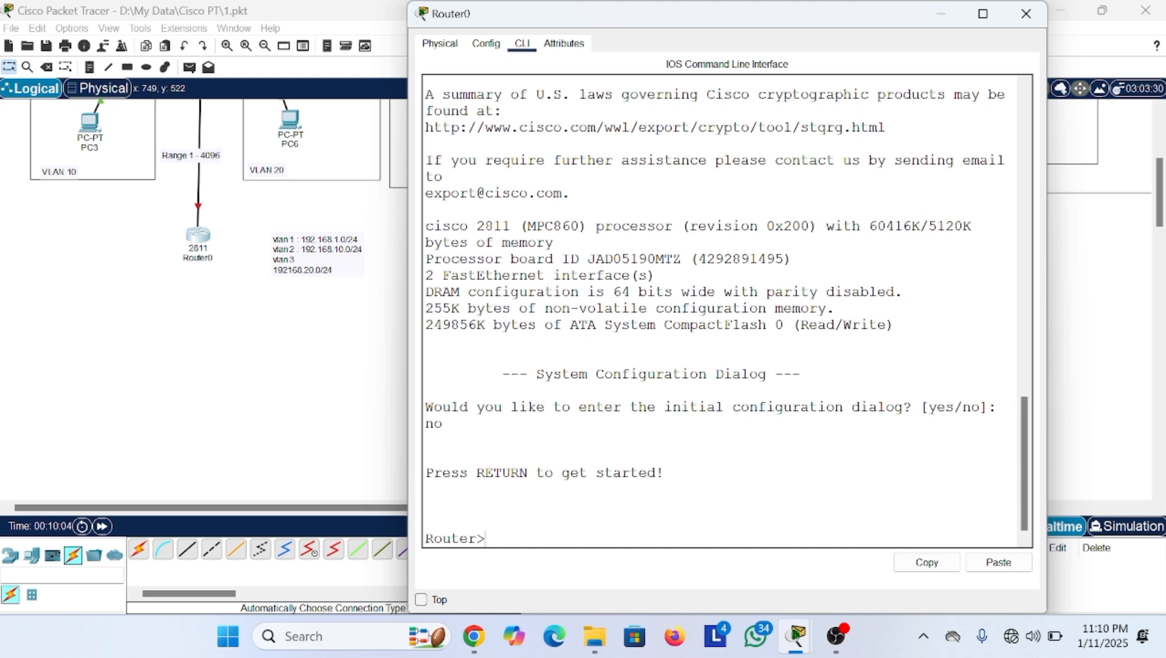
# - Enter privileged and global configuration mode on Router0, and open interface fa0/0 for configuration
pyautogui.write('en')
pyautogui.press('Return')
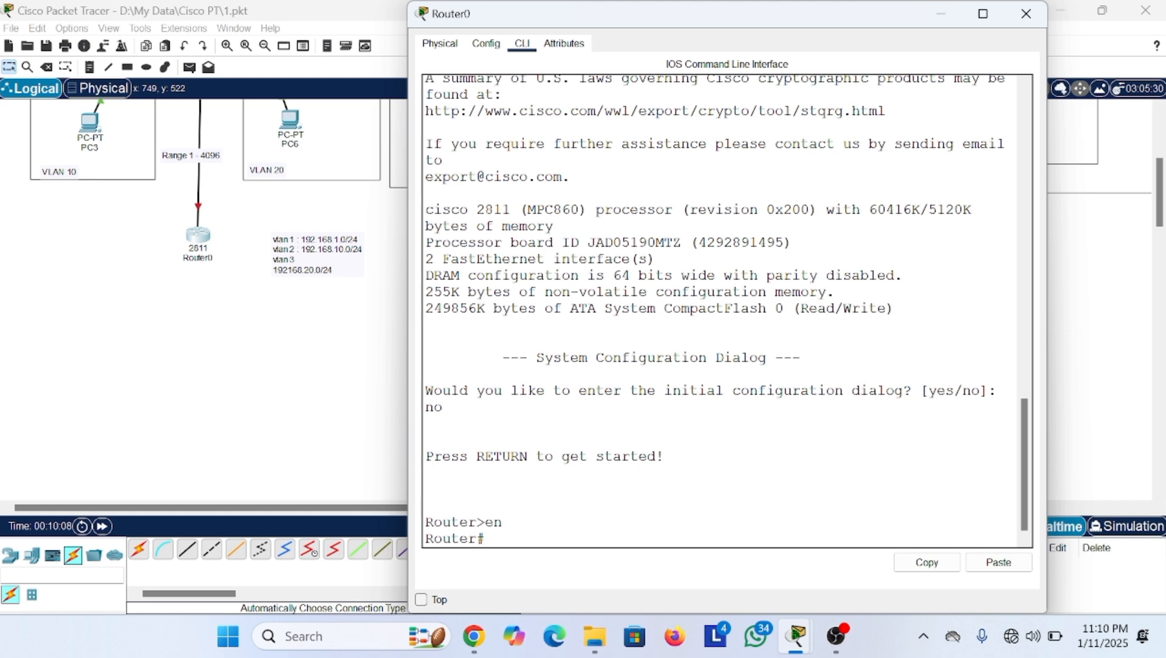
pyautogui.write('conf t')
pyautogui.press('Return')
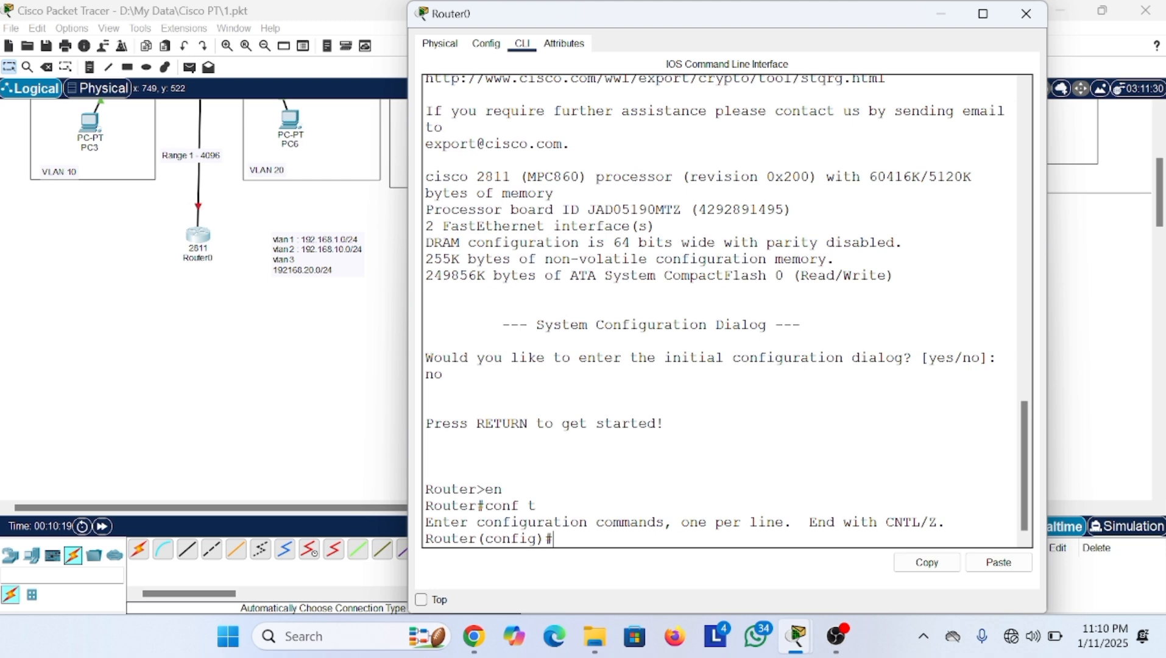
pyautogui.write('i')
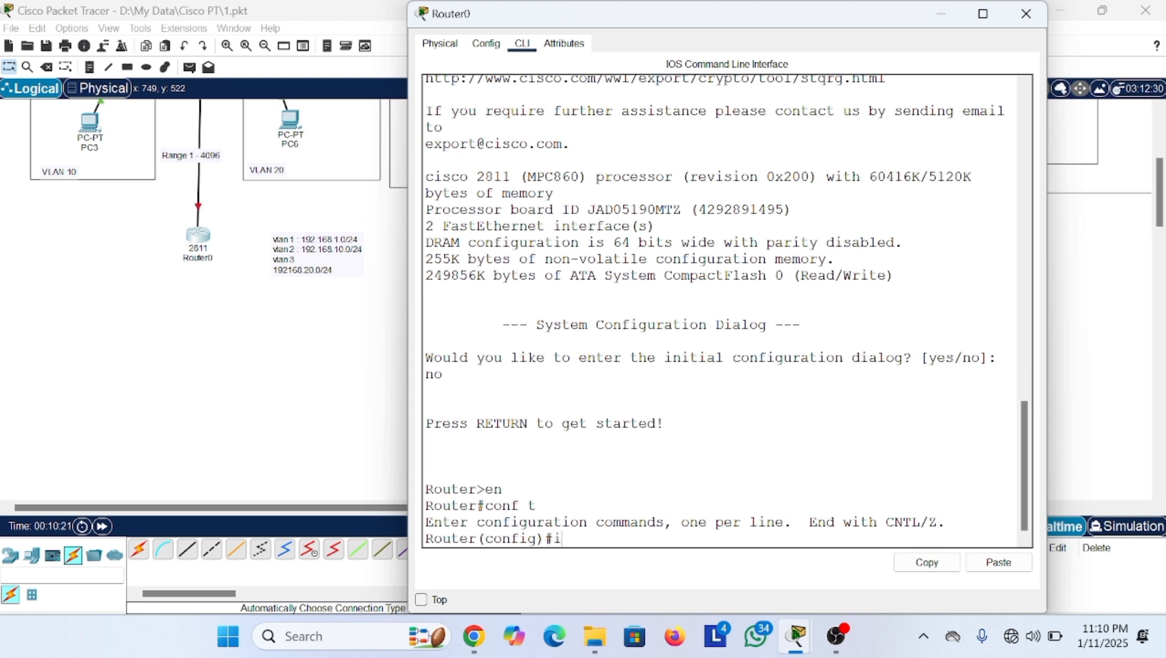
pyautogui.write('nterface fa0/0')
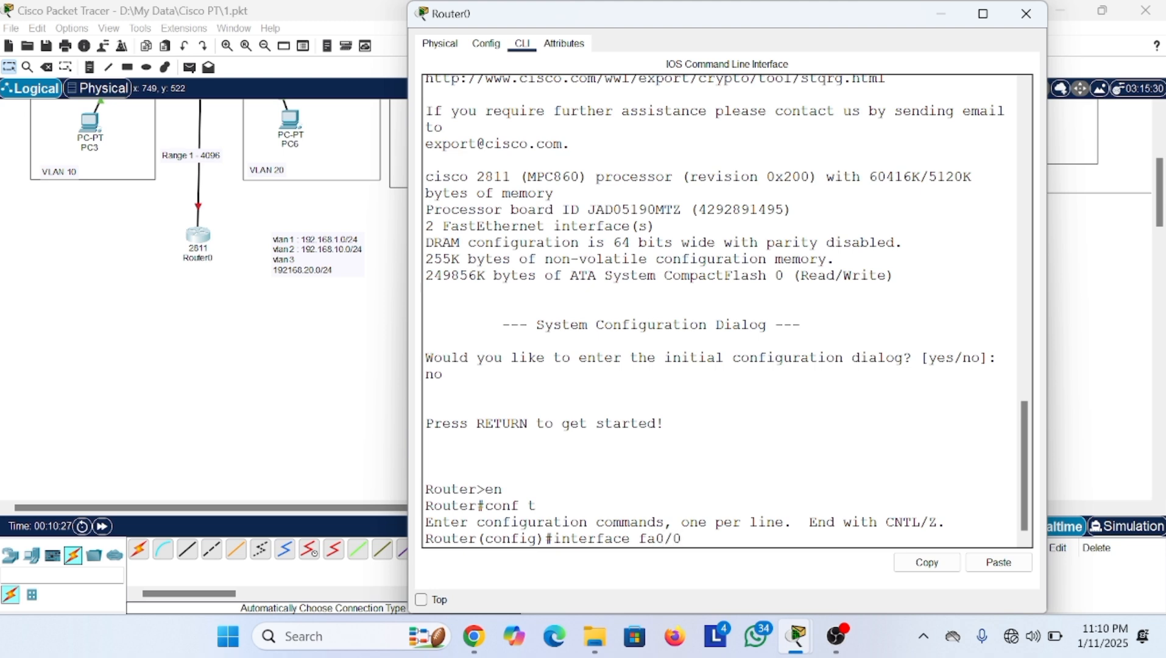
pyautogui.press('Return')
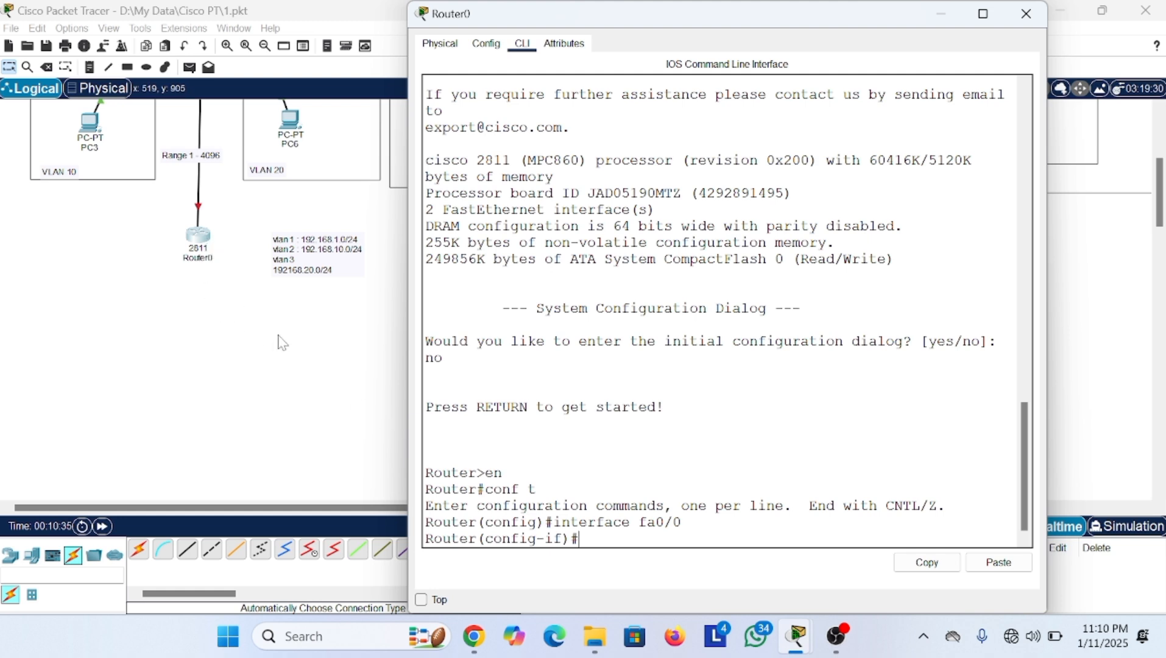
# - Minimize the router's window and inspect the link between the first switch and Router0 in the topology
pyautogui.scroll(3, 191, 212)
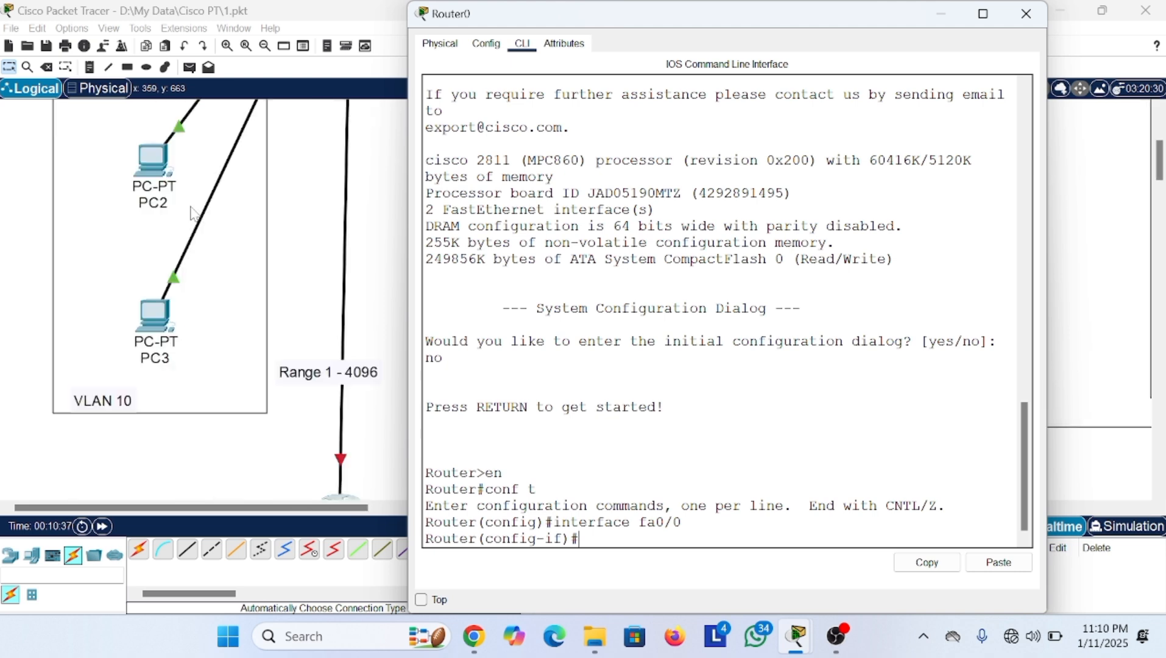
pyautogui.scroll(-3, 190, 212)
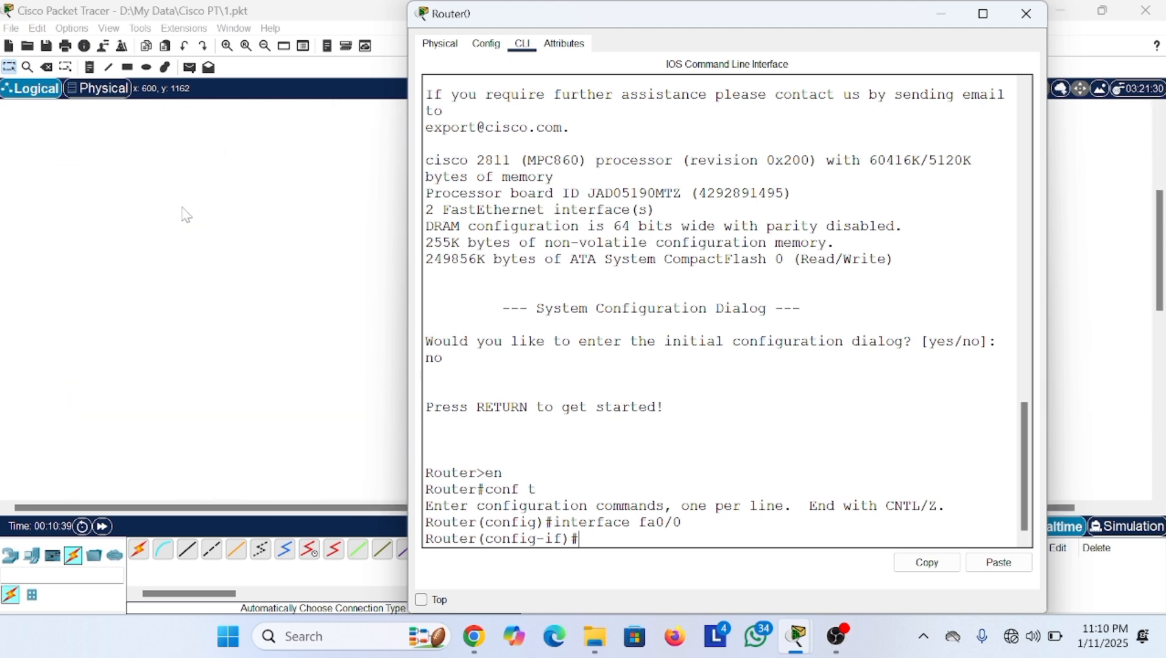
pyautogui.scroll(-3, 182, 208)
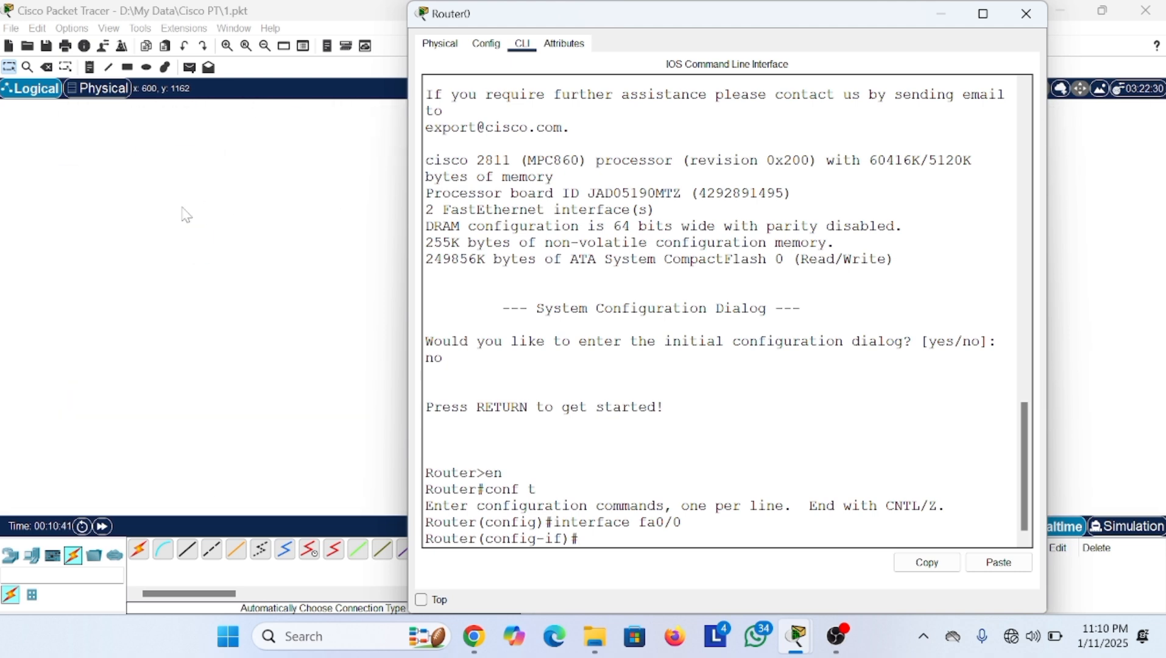
pyautogui.click(943, 14)
pyautogui.scroll(5, 804, 290)
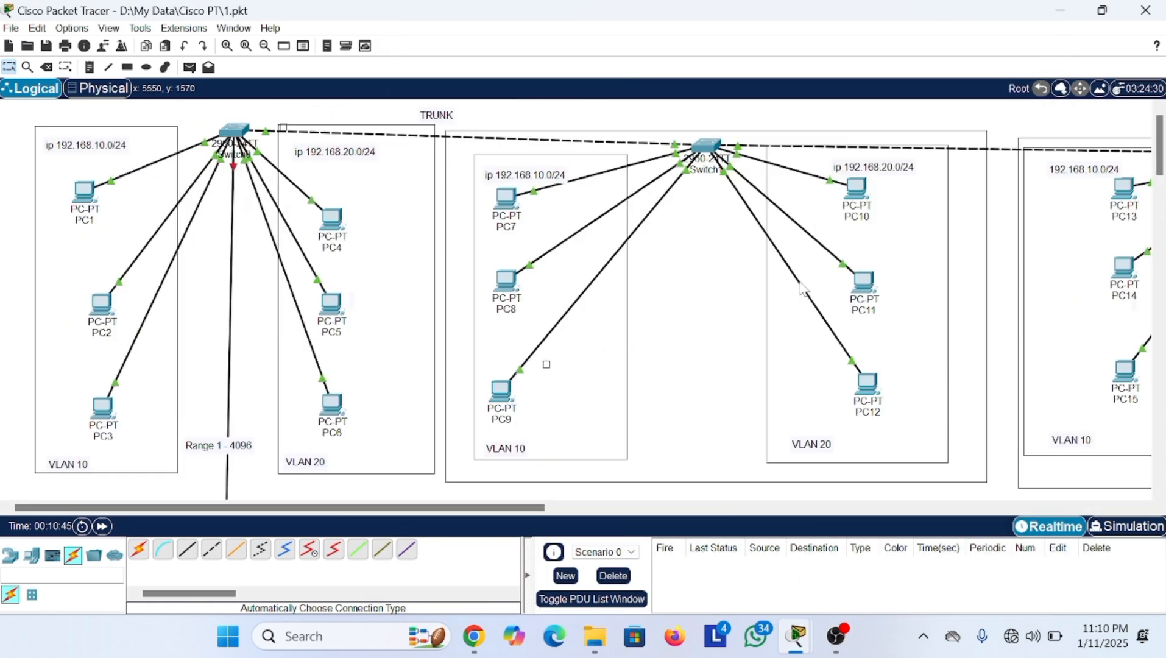
pyautogui.scroll(-3, 803, 289)
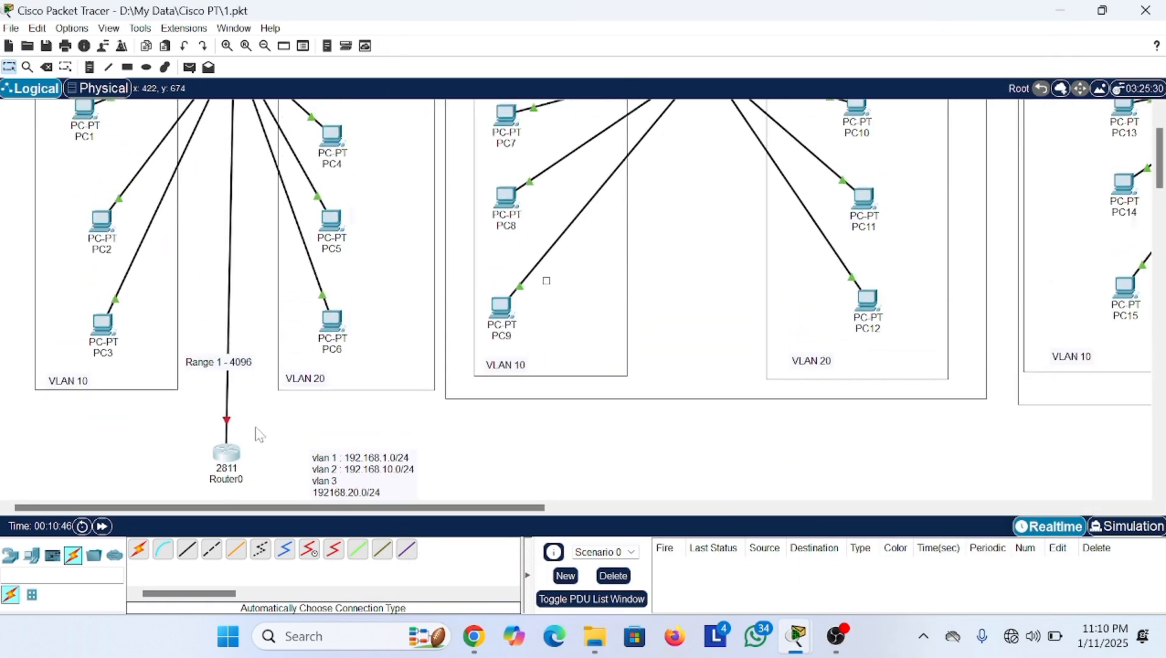
# - Bring back Router0's command line and open interface fa0/0 for configuration
pyautogui.click(227, 464)
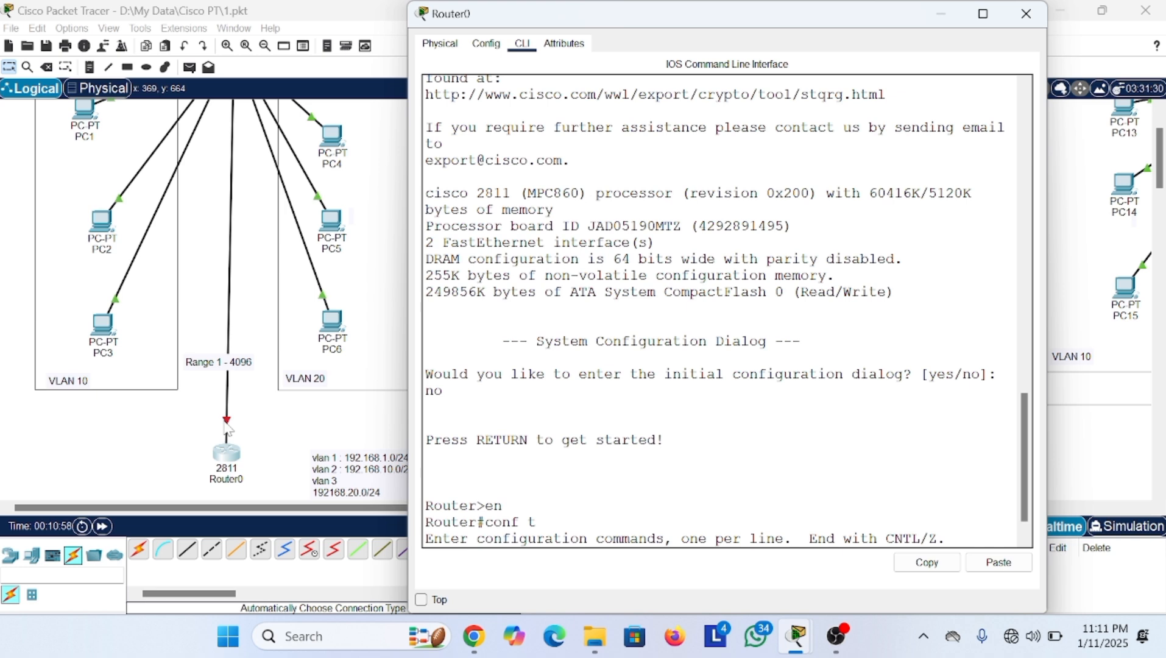
pyautogui.write('interface fa0/0')
pyautogui.press('Return')
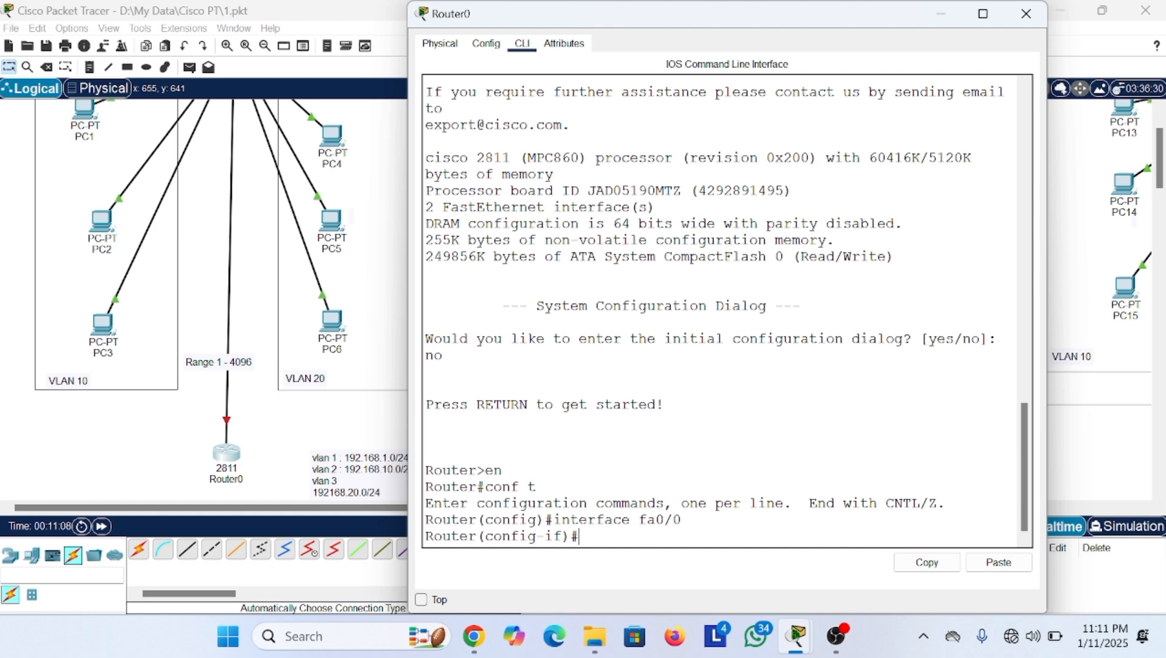
# - Leave interface configuration and try to run no shutdown from global configuration mode
pyautogui.write('exit')
pyautogui.press('Return')
pyautogui.write('n')
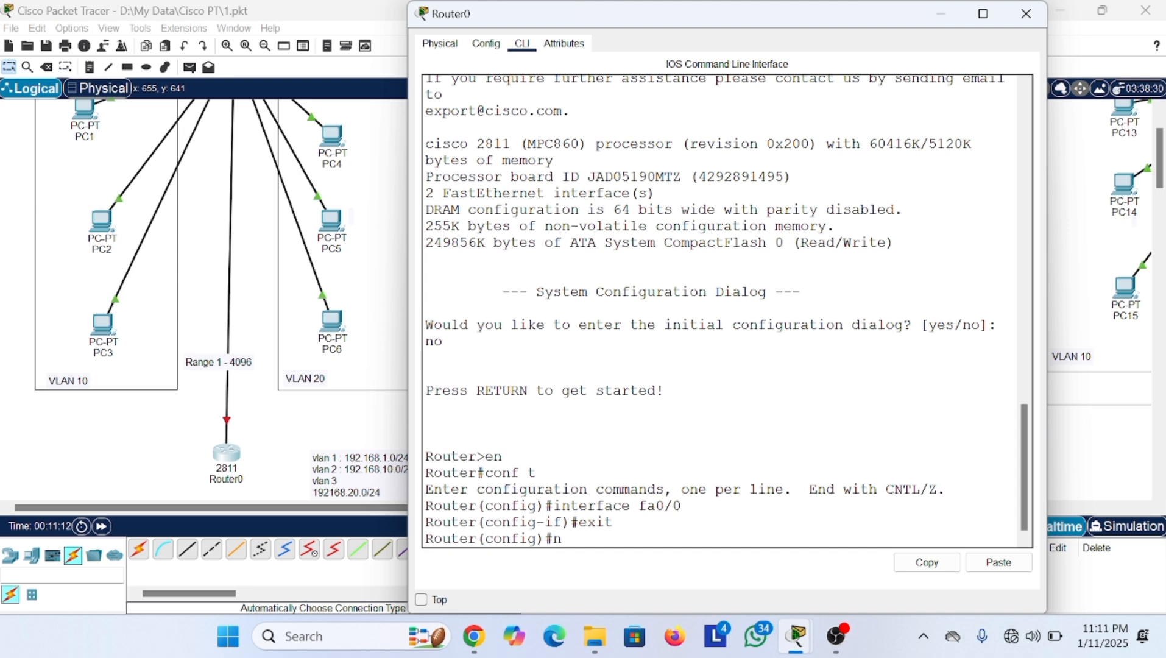
pyautogui.write('o shut')
pyautogui.press('Return')
pyautogui.press('Up')
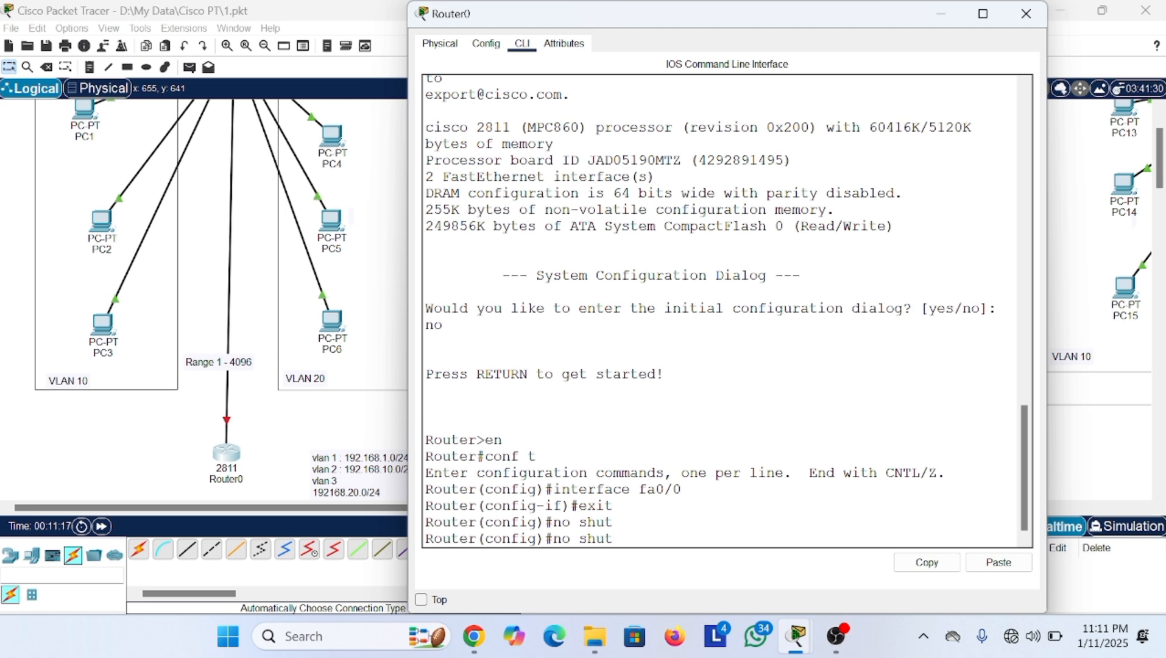
pyautogui.write('down')
pyautogui.press('Return')
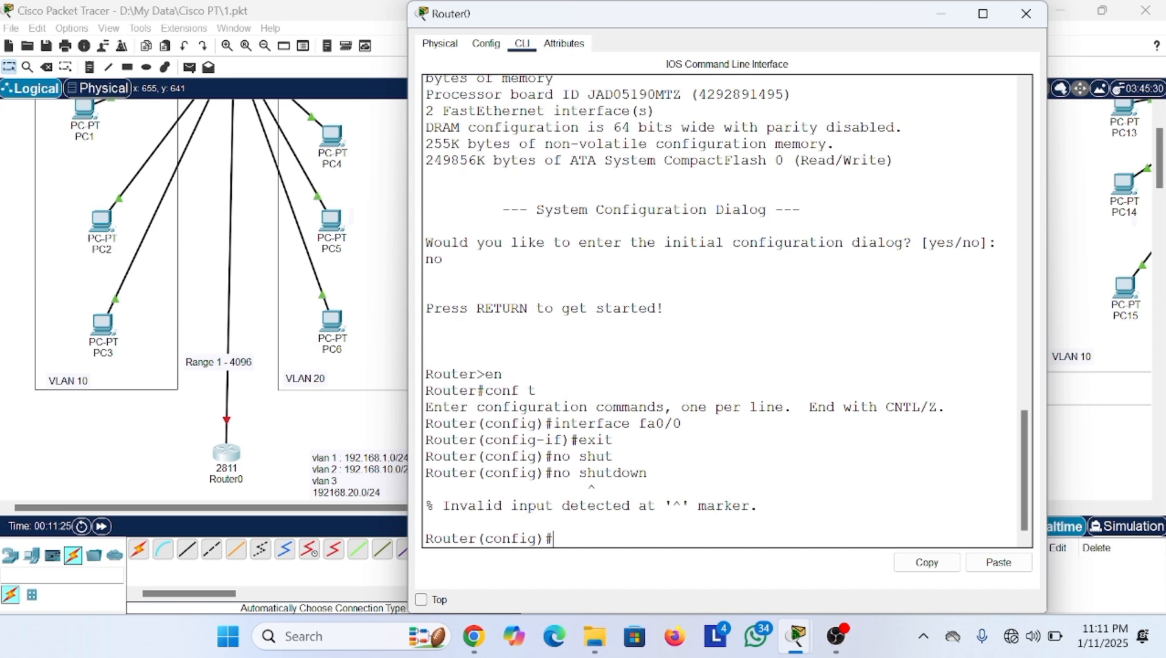
# - Enter configuration of interface fa0/0 again and enable it with no shutdown
pyautogui.press('Return')
pyautogui.press('Up')
pyautogui.press('Up')
pyautogui.press('Up')
pyautogui.press('Up')
pyautogui.press('Return')
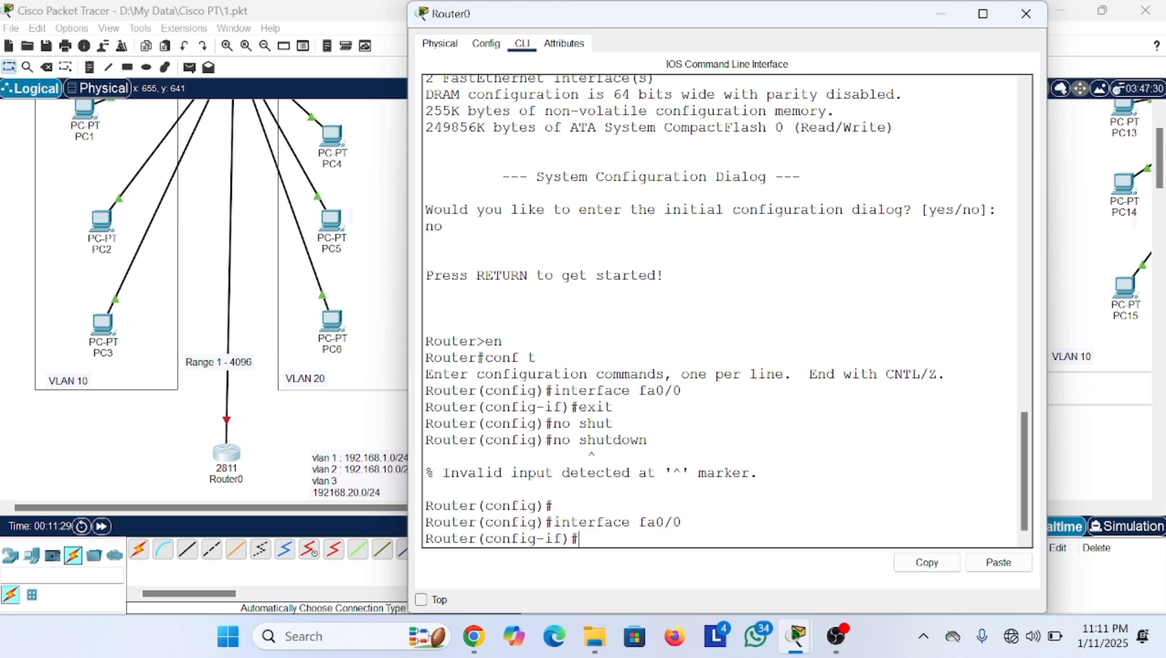
pyautogui.write('no shut')
pyautogui.press('Tab')
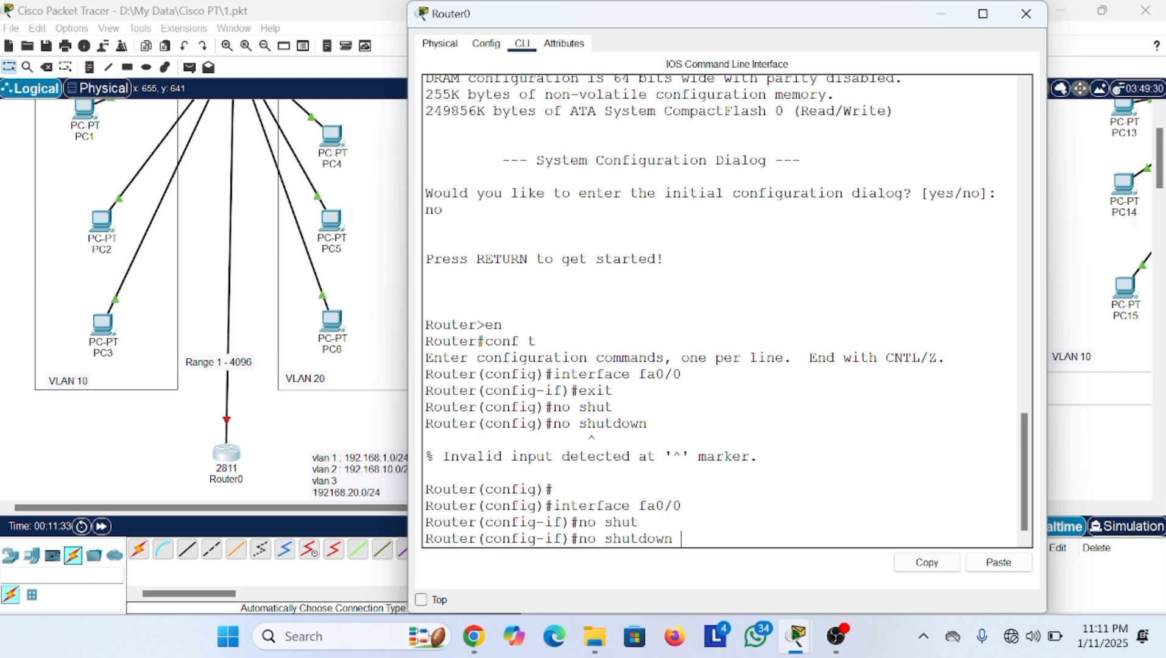
pyautogui.press('Return')
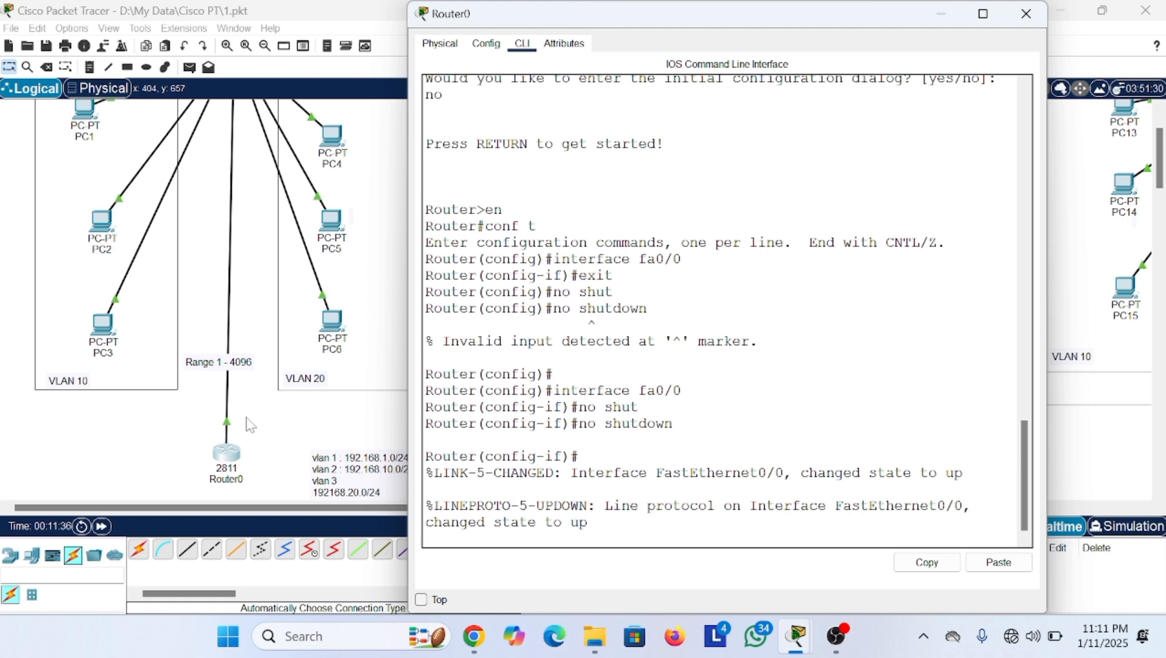
pyautogui.scroll(1, 247, 420)
pyautogui.scroll(-1, 247, 421)
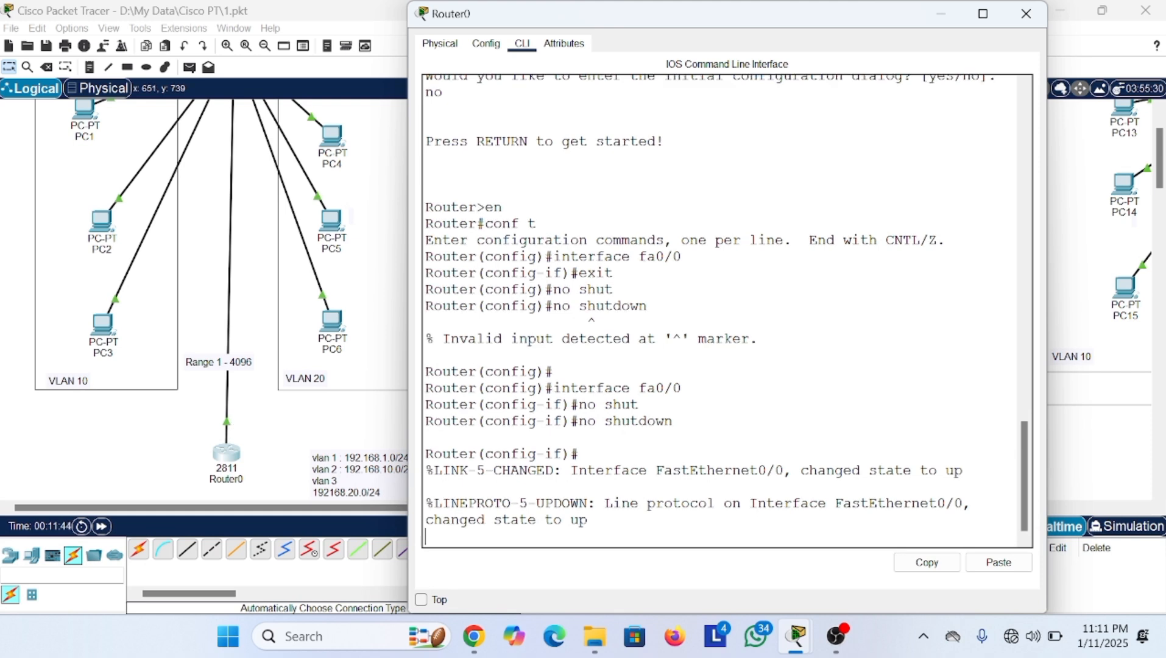
pyautogui.press('Return')
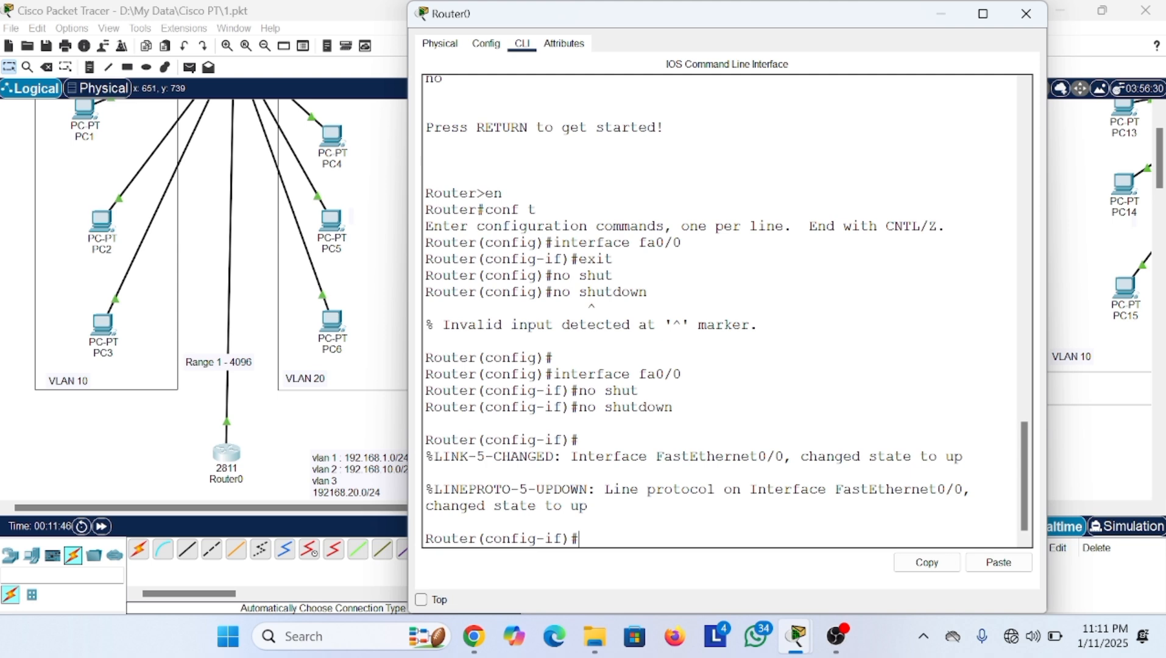
# - Try to assign the IP address 192.168.1.0 with mask 255.255.255.0 to interface fa0/0
pyautogui.write('ip add')
pyautogui.press('Tab')
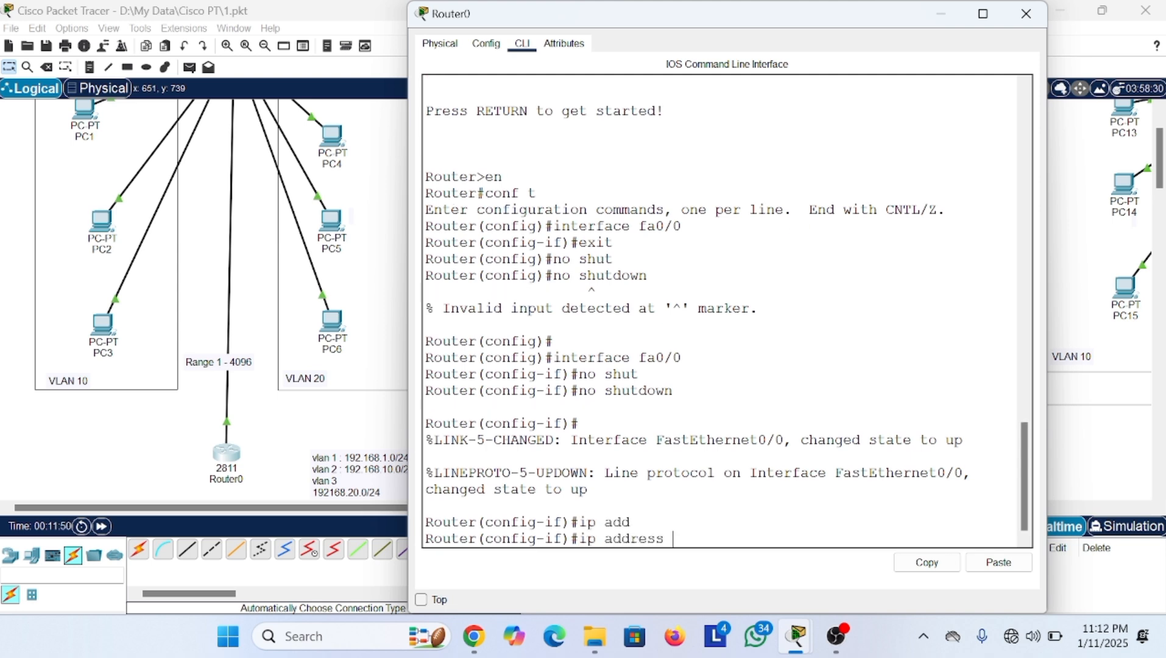
pyautogui.write('192.168')
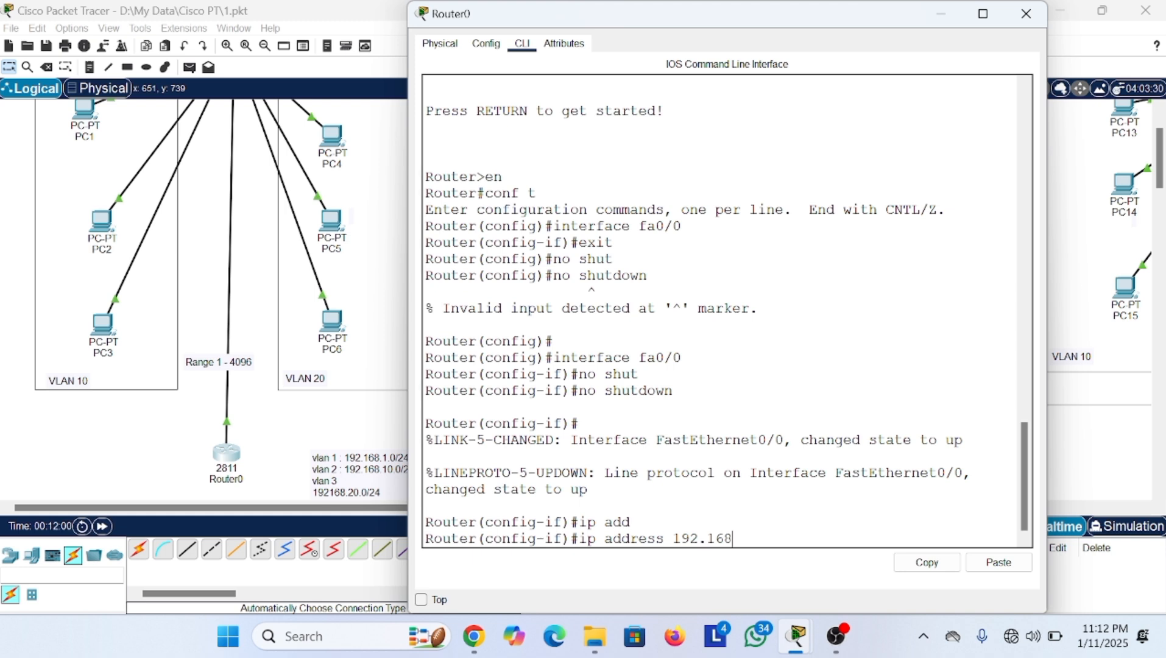
pyautogui.write('.1')
pyautogui.write('.0')
pyautogui.write(' 255/')
pyautogui.write('.255')
pyautogui.write('.255.')
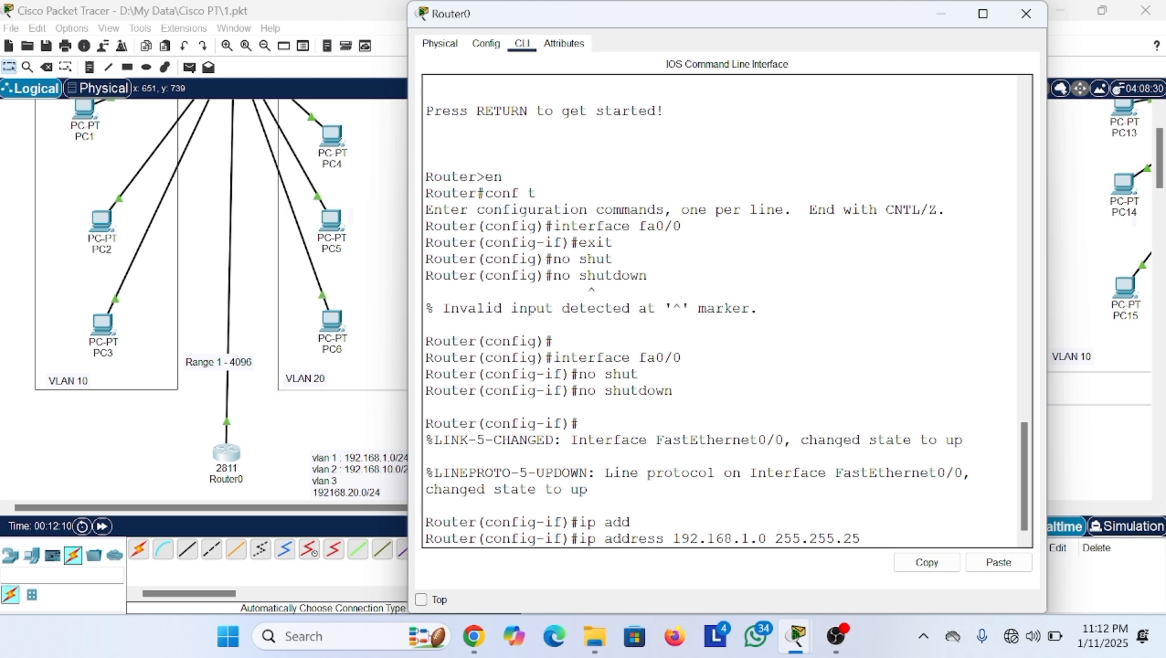
pyautogui.write('0')
pyautogui.press('Return')
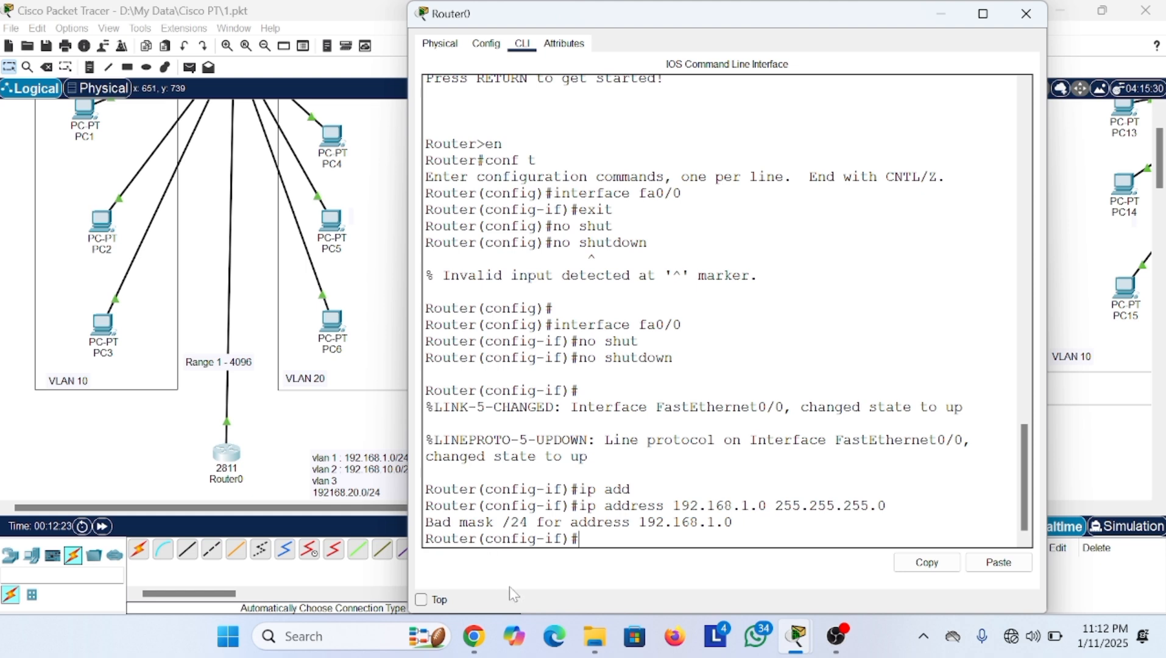
# - Check the brief IP status of the router's interfaces with do show ip int brief
pyautogui.write('do show ip int brief')
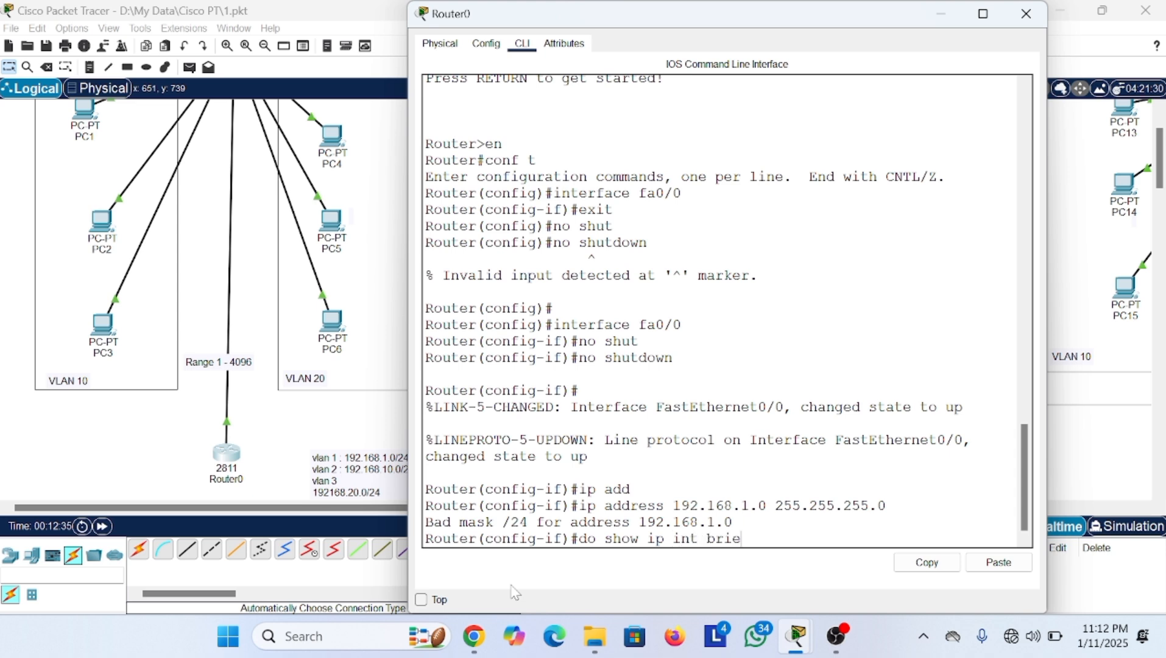
pyautogui.press('Return')
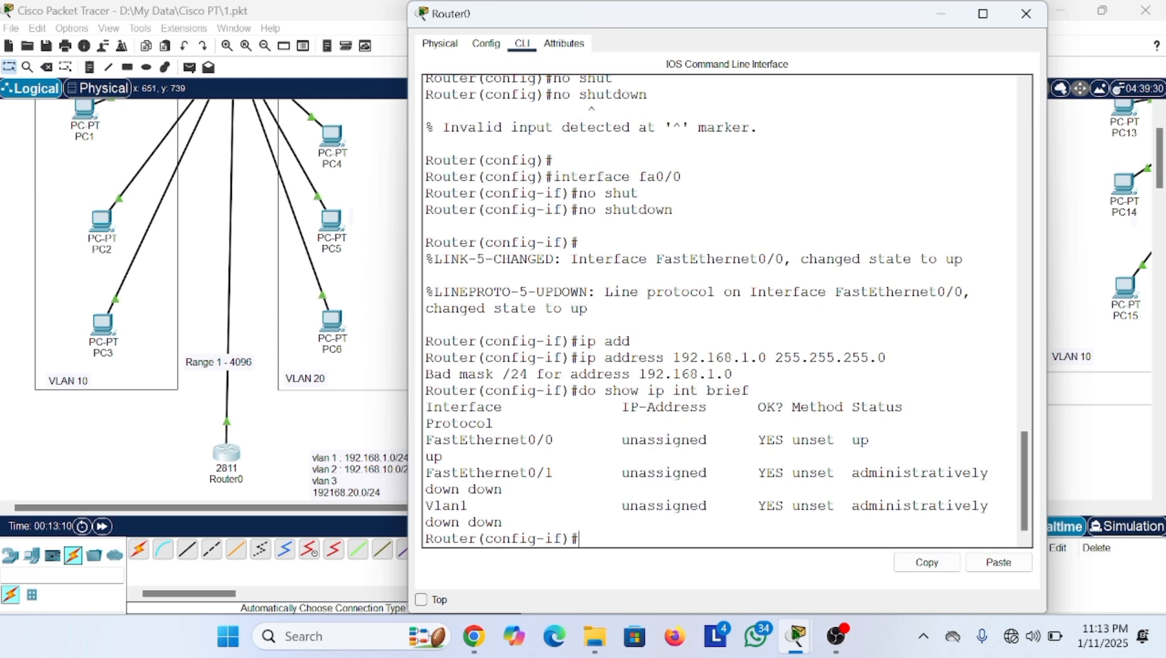
# - Assign the IP address 192.168.1.1 with mask 255.255.255.0 to interface fa0/0, reusing the earlier ip address command
pyautogui.press('Up')
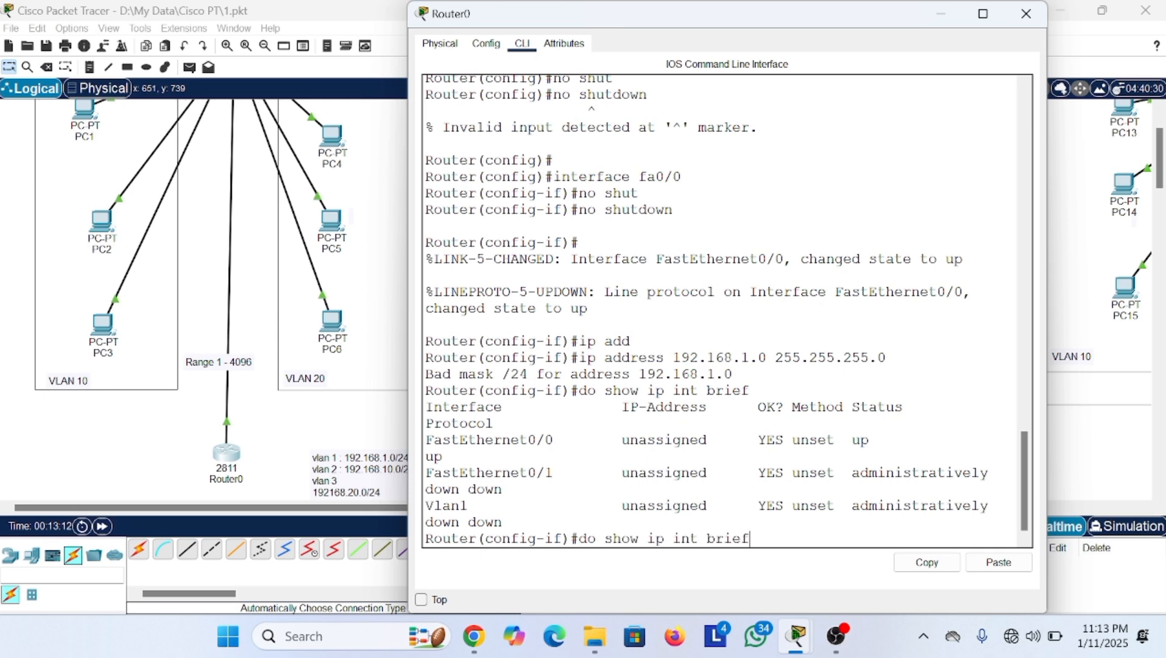
pyautogui.press('Up')
pyautogui.press('Left')
pyautogui.press('Left')
pyautogui.press('Left')
pyautogui.press('Left')
pyautogui.press('Left')
pyautogui.press('Left')
pyautogui.press('Left')
pyautogui.press('Left')
pyautogui.press('Left')
pyautogui.press('Left')
pyautogui.press('Left')
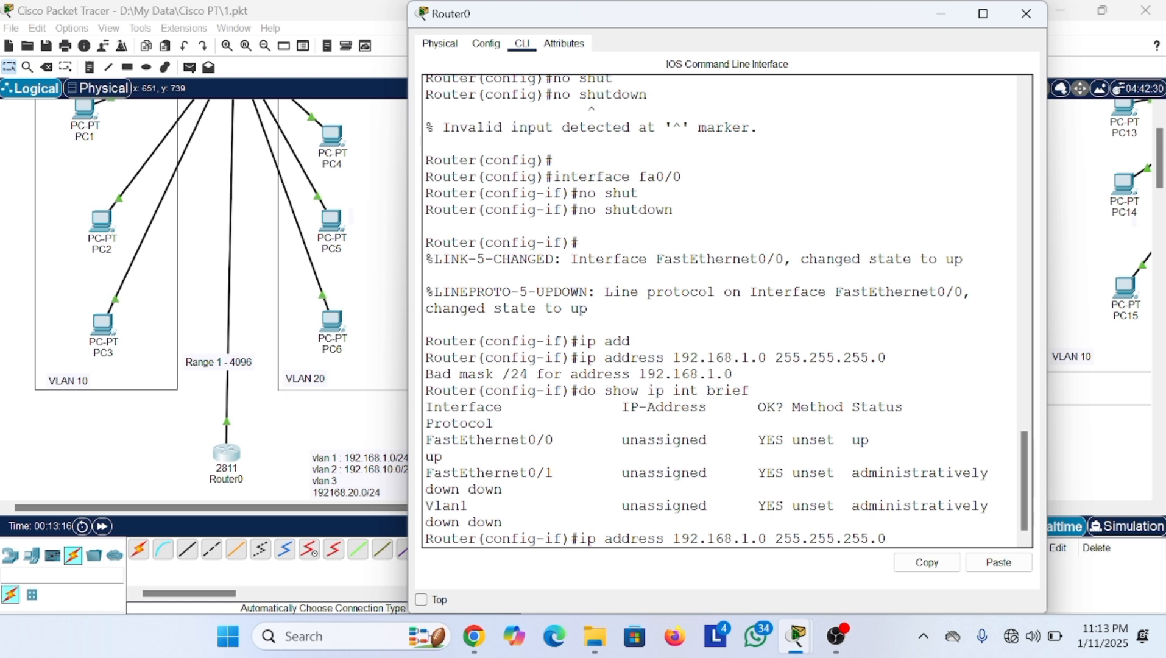
pyautogui.press('BackSpace')
pyautogui.write('1')
pyautogui.press('Right')
pyautogui.press('Right')
pyautogui.press('Right')
pyautogui.press('Right')
pyautogui.press('Right')
pyautogui.press('Right')
pyautogui.press('Right')
pyautogui.press('Right')
pyautogui.press('Right')
pyautogui.press('Right')
pyautogui.press('Right')
pyautogui.press('Right')
pyautogui.press('Return')
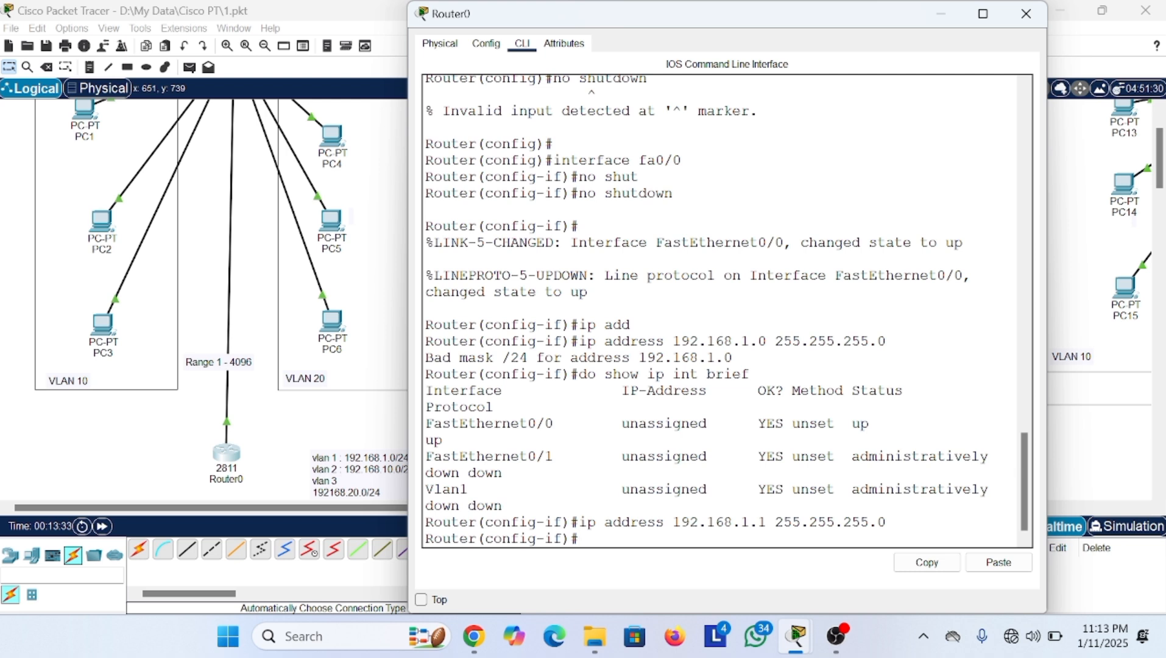
# - Run do show ip int brief again and examine the address of FastEthernet0/0
pyautogui.write('do')
pyautogui.press('Up')
pyautogui.press('Up')
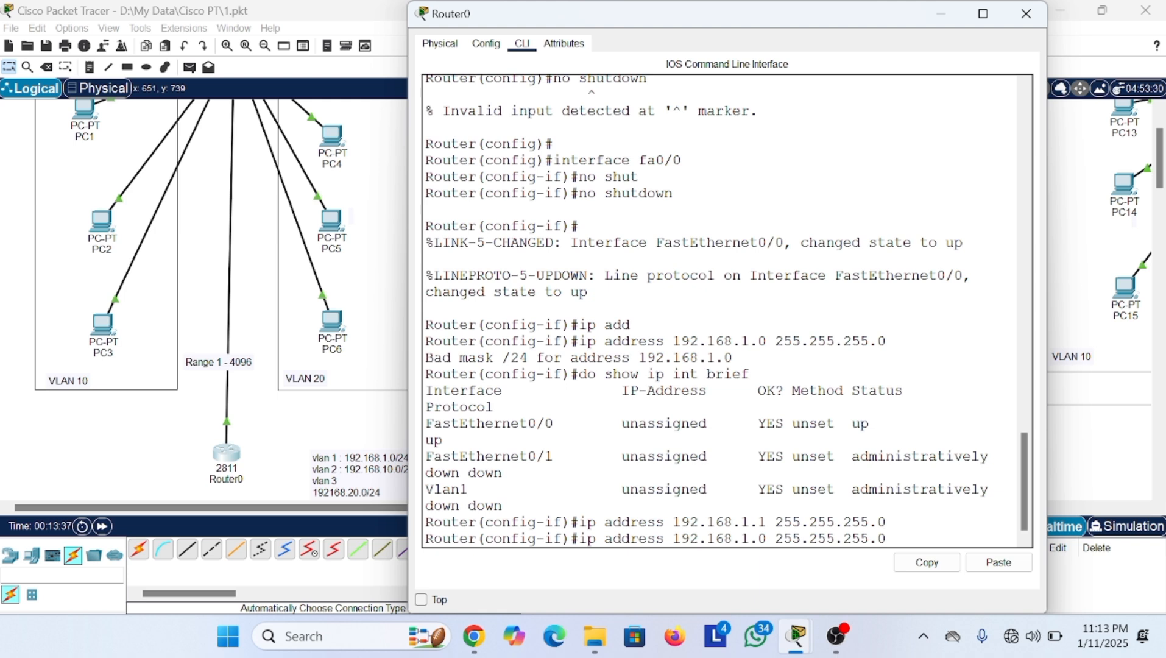
pyautogui.press('Down')
pyautogui.press('Return')
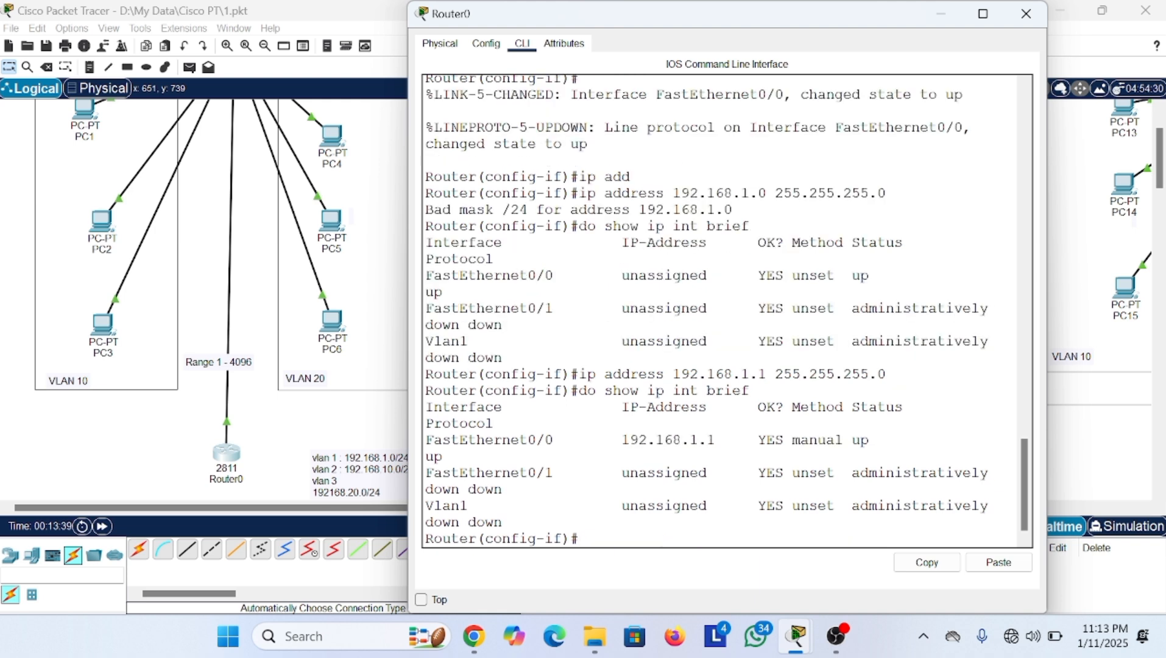
pyautogui.moveTo(622, 440); pyautogui.dragTo(681, 440)
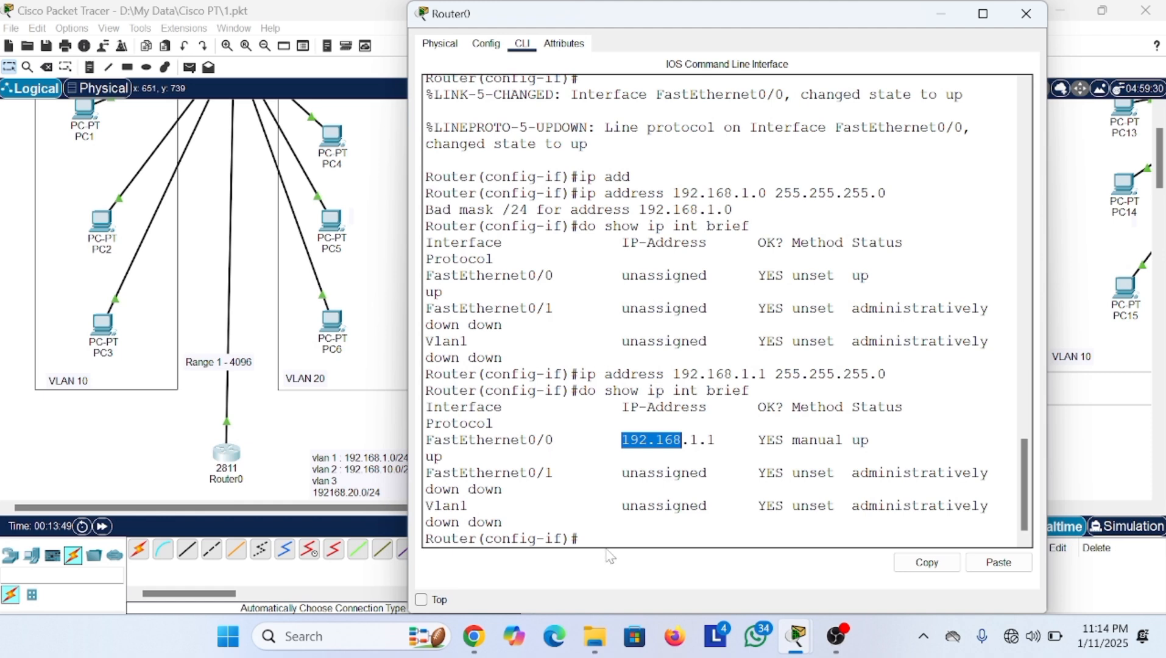
pyautogui.click(579, 539)
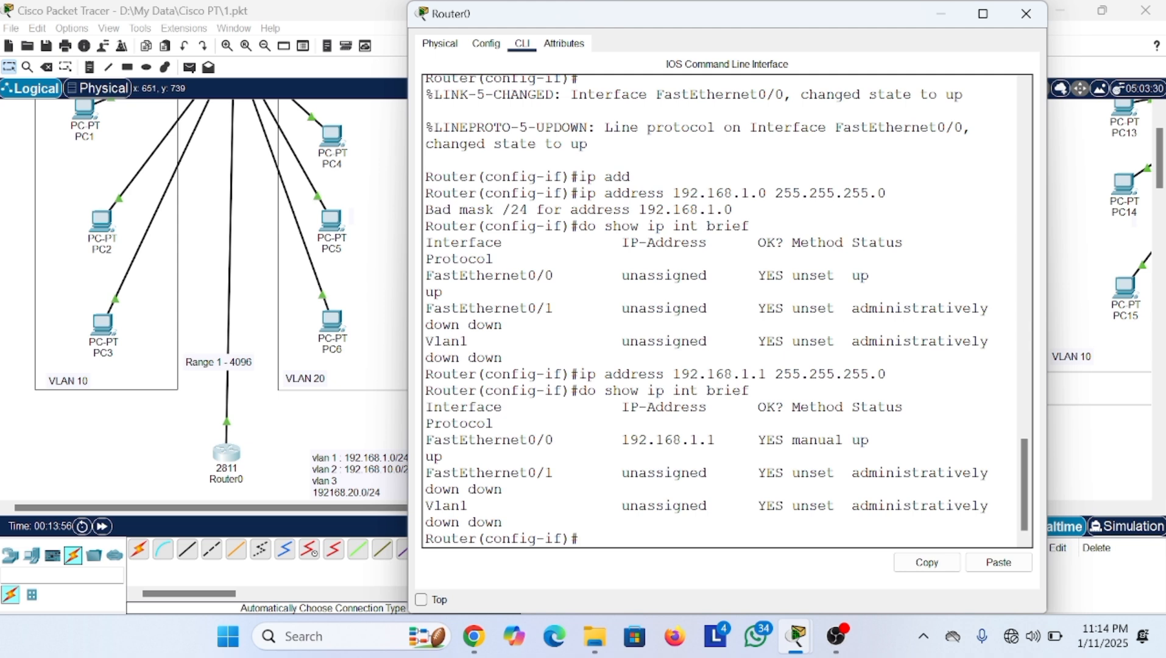
# - Create the subinterface fa0/0.10 on Router0 and return to its configuration prompt
pyautogui.write('interface')
pyautogui.write('fa0/0.10')
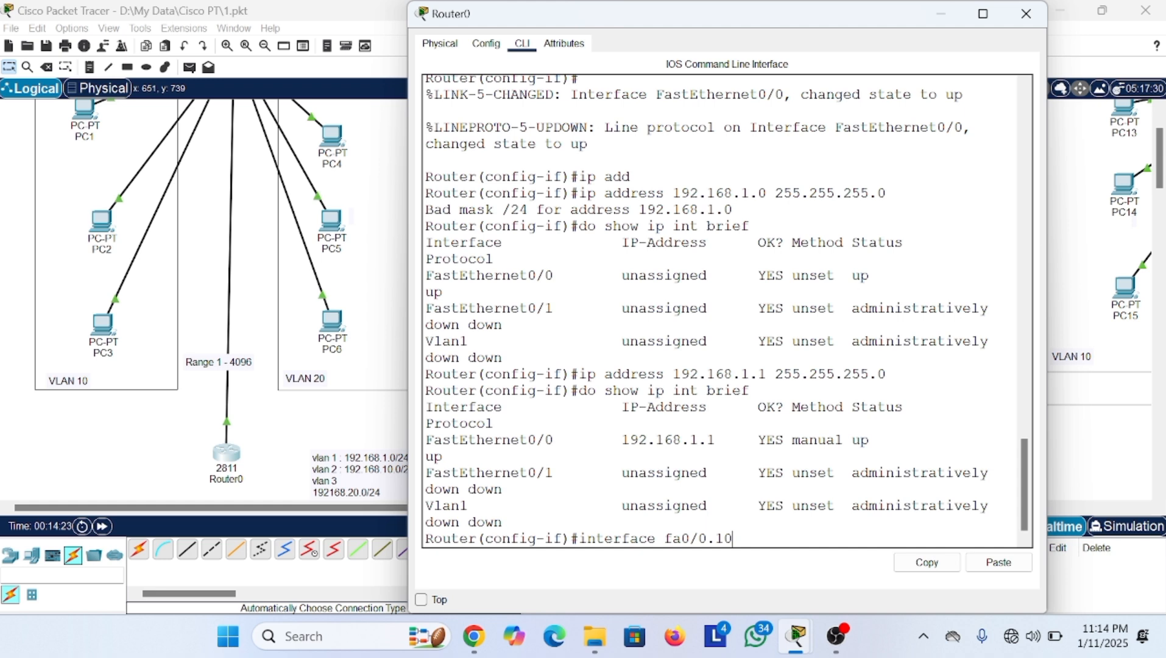
pyautogui.press('Return')
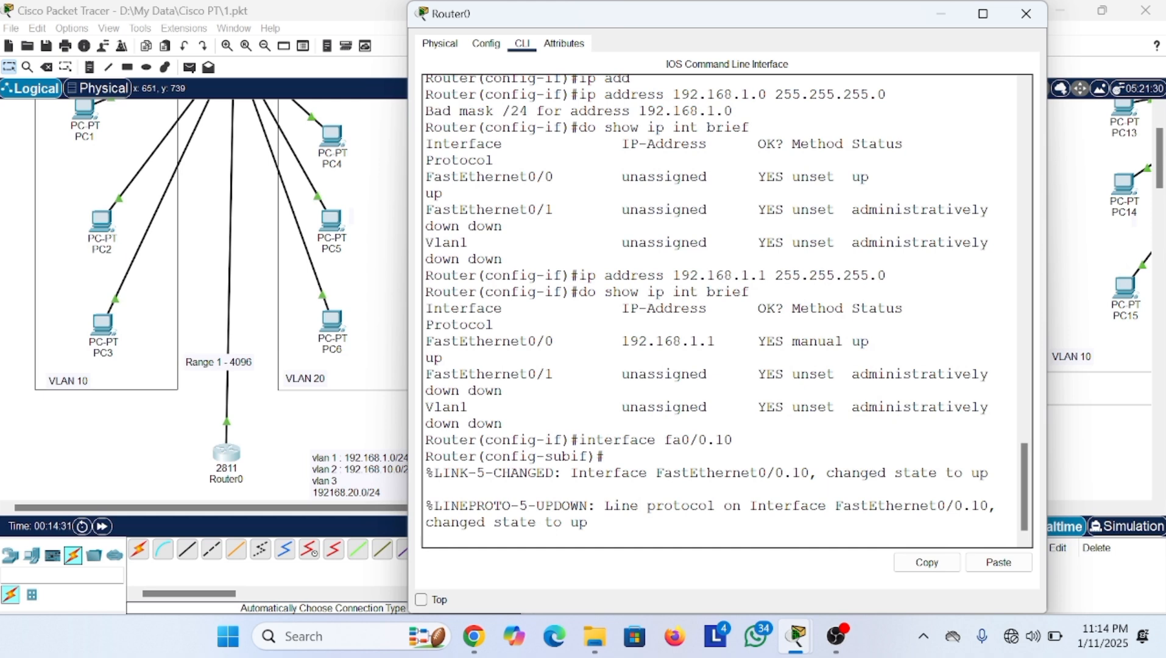
pyautogui.press('Return')
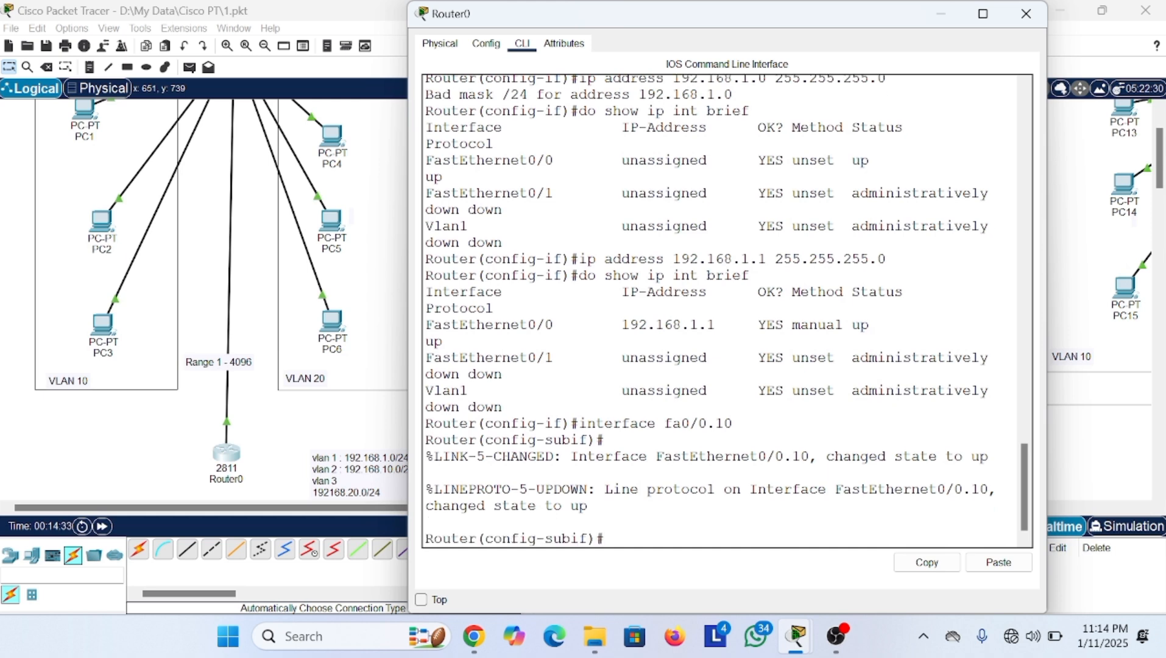
# - Set the encapsulation of subinterface fa0/0.10 to dot1q for VLAN 10
pyautogui.write('encap')
pyautogui.press('Tab')
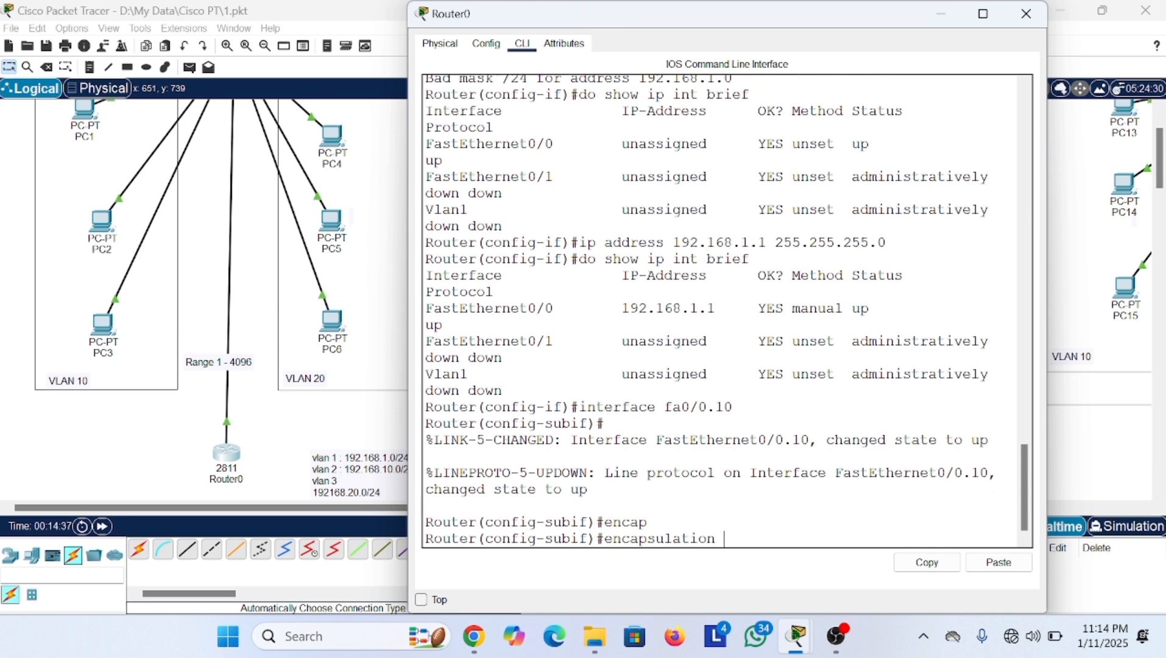
pyautogui.write('dot1q')
pyautogui.press('Return')
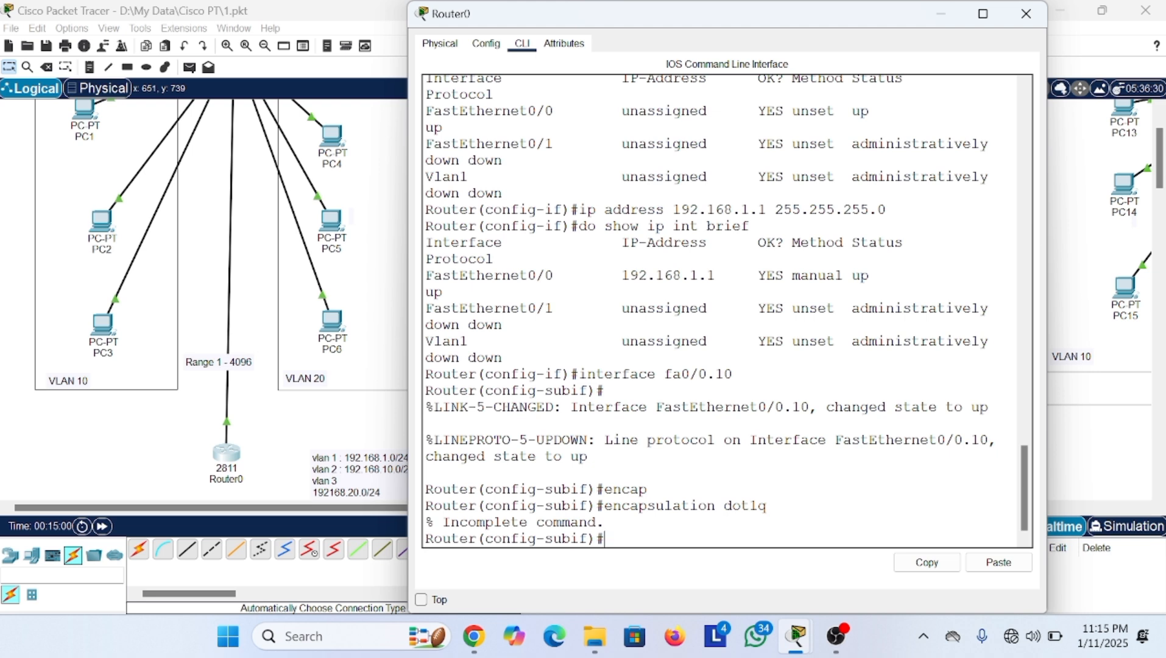
pyautogui.press('Up')
pyautogui.write('10')
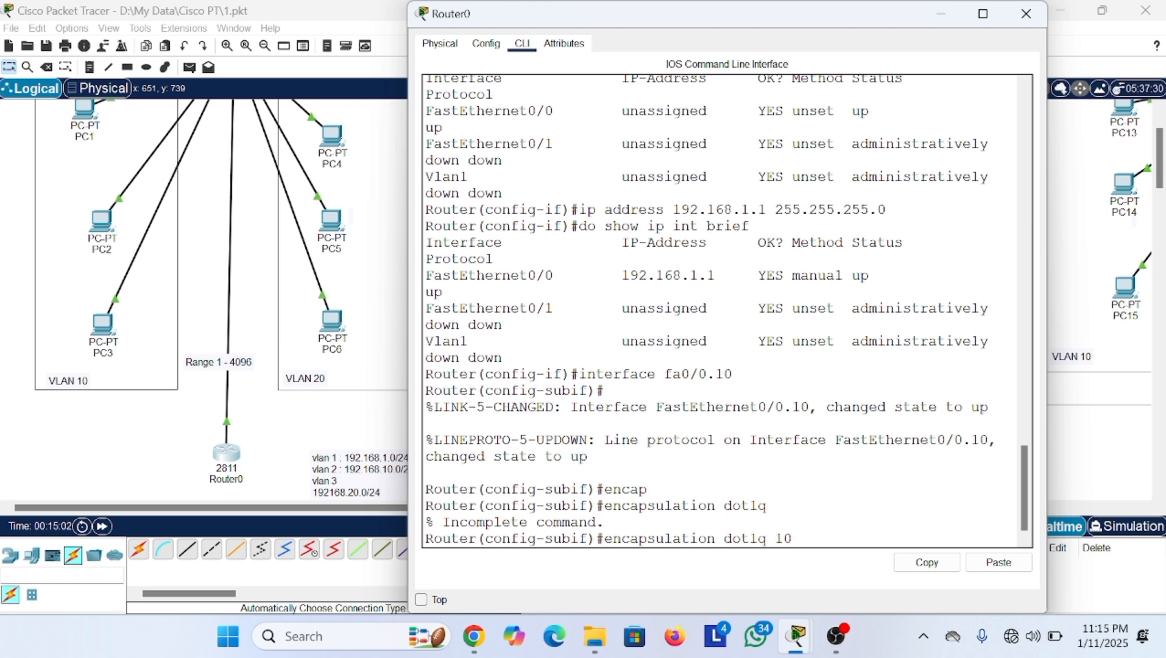
pyautogui.press('Return')
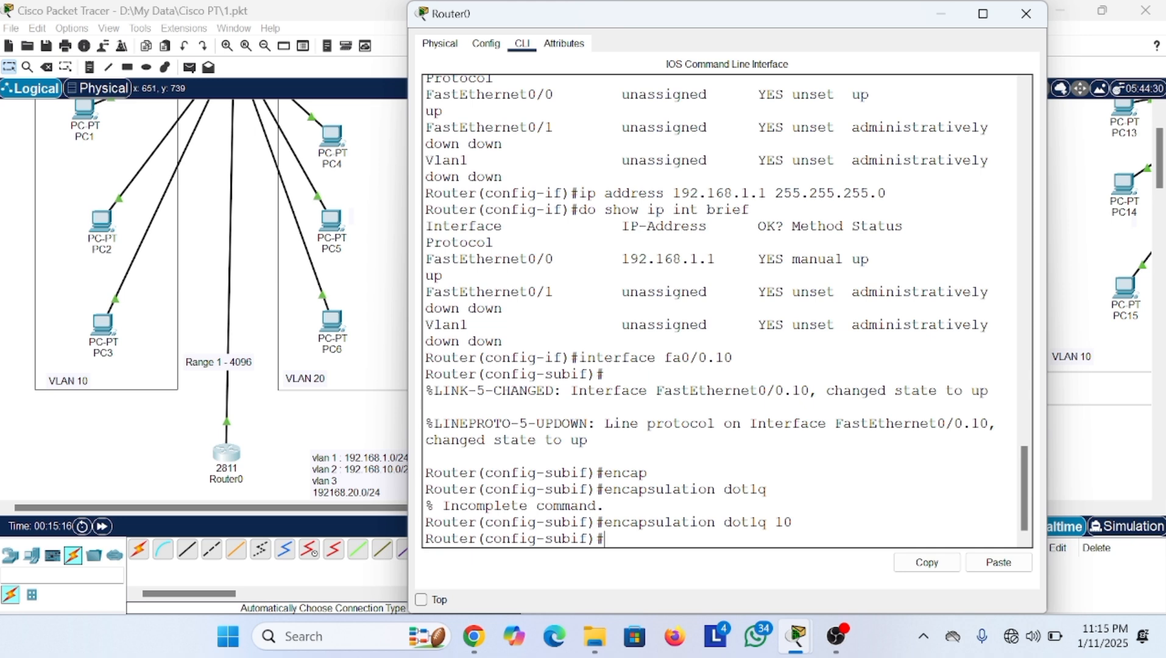
# - Assign the IP address 192.168.10.1 with mask 255.255.255.0 to subinterface fa0/0.10
pyautogui.write('ip addre')
pyautogui.press('Tab')
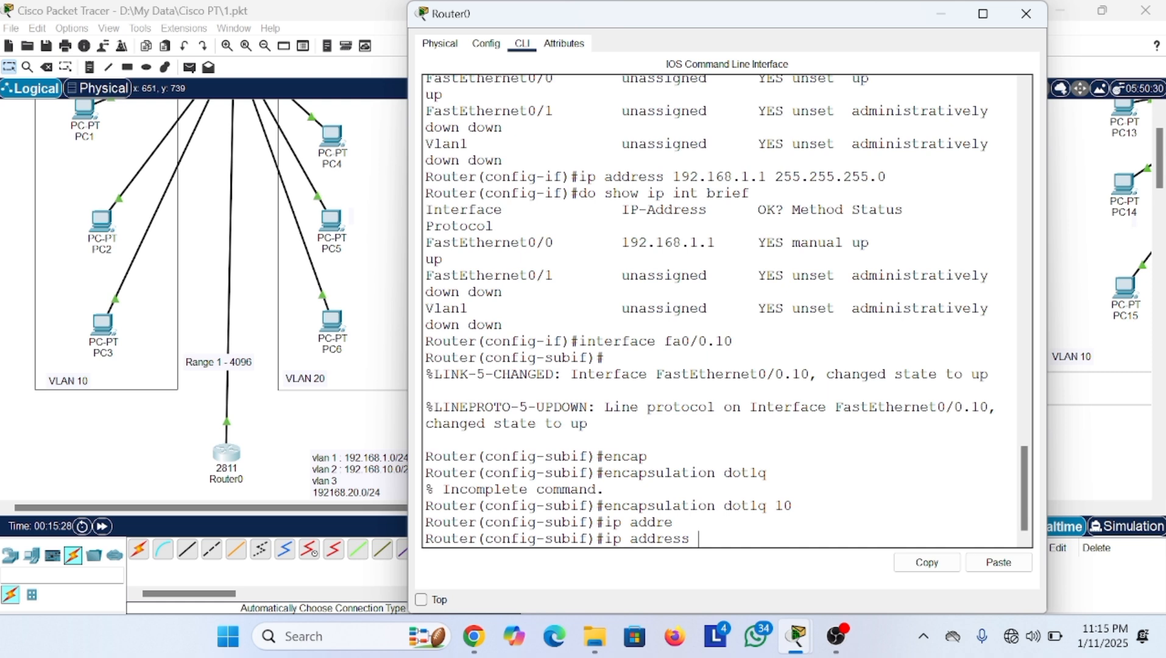
pyautogui.write('92')
pyautogui.write('.168')
pyautogui.write('.10.1 255')
pyautogui.press('BackSpace')
pyautogui.press('BackSpace')
pyautogui.write('55')
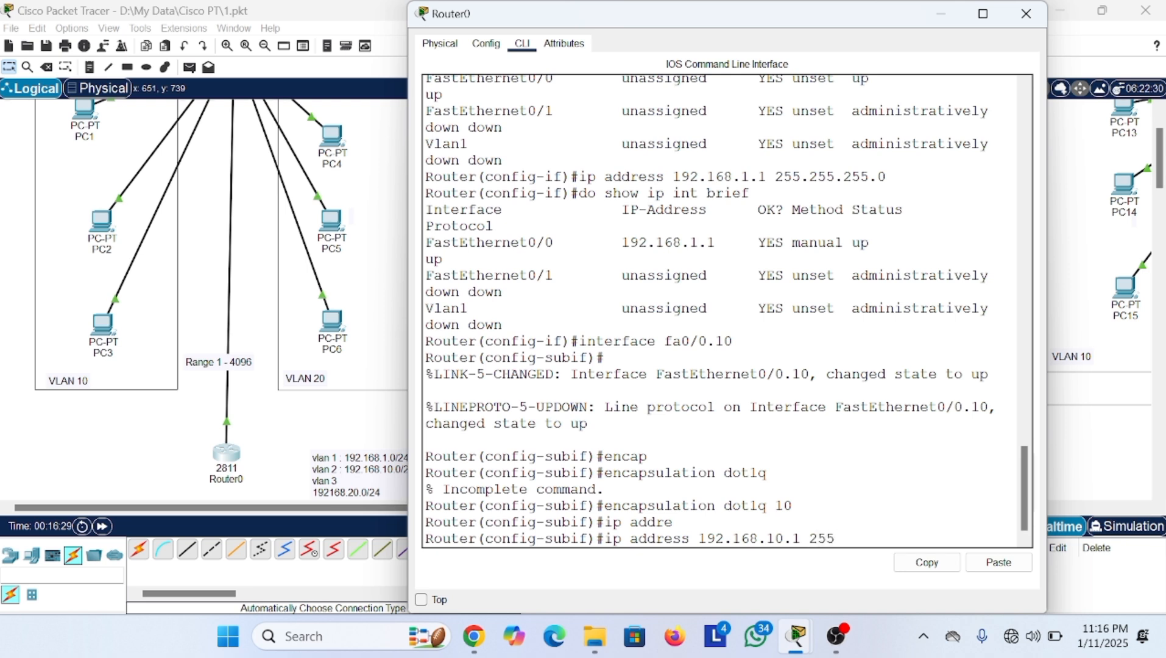
pyautogui.write('.255.255.0')
pyautogui.press('Return')
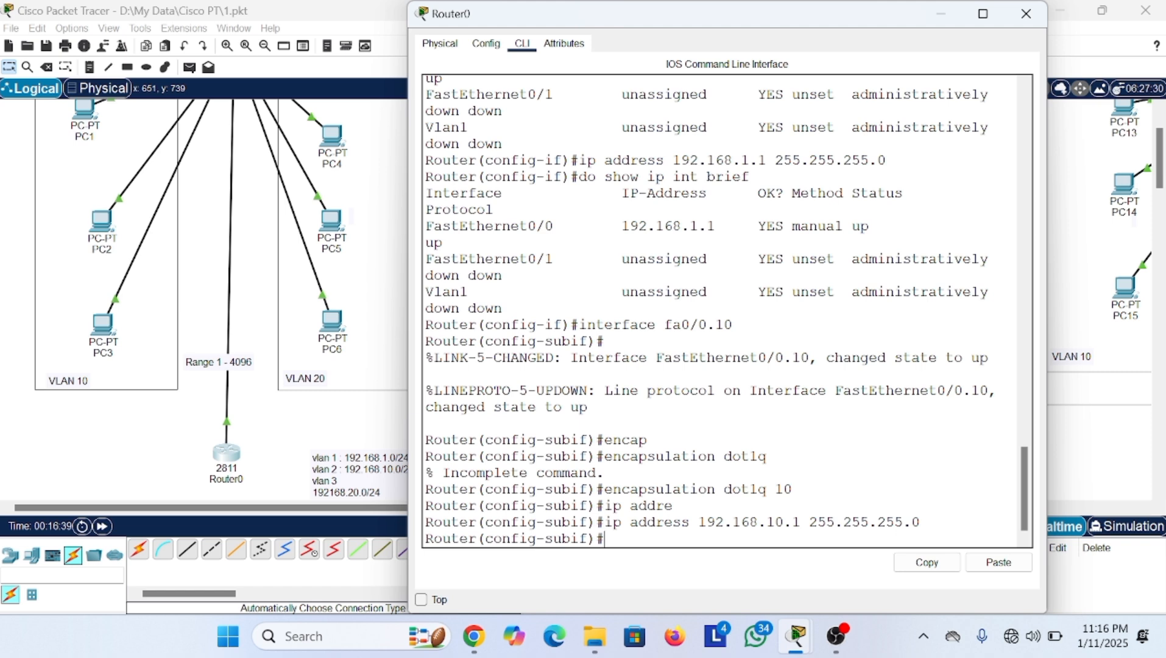
# - Run do show ip int brief and check the address and status of subinterface FastEthernet0/0.10
pyautogui.write('do')
pyautogui.press('Up')
pyautogui.press('Up')
pyautogui.press('Up')
pyautogui.press('Up')
pyautogui.press('Up')
pyautogui.press('Up')
pyautogui.press('Up')
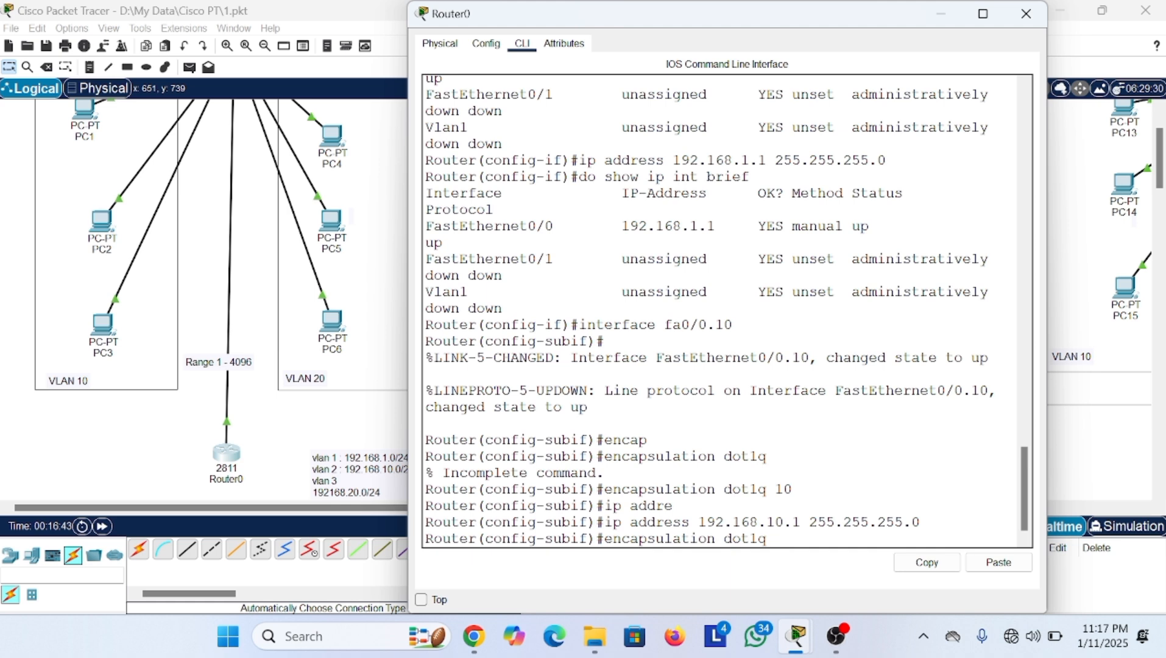
pyautogui.press('Up')
pyautogui.press('Down')
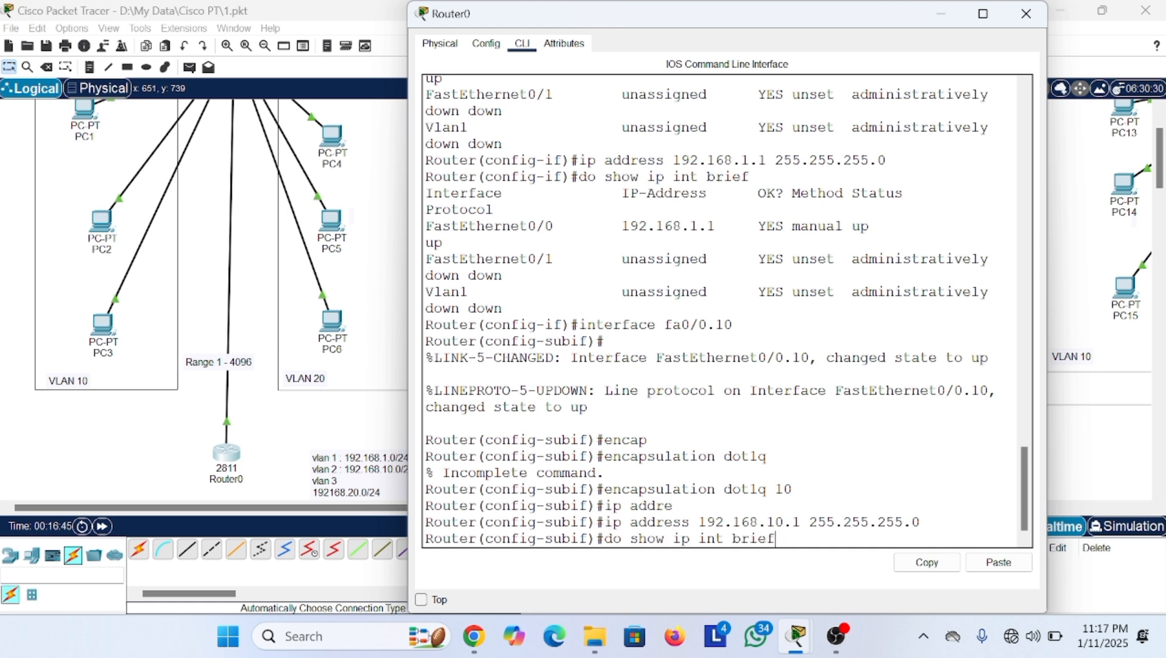
pyautogui.press('Return')
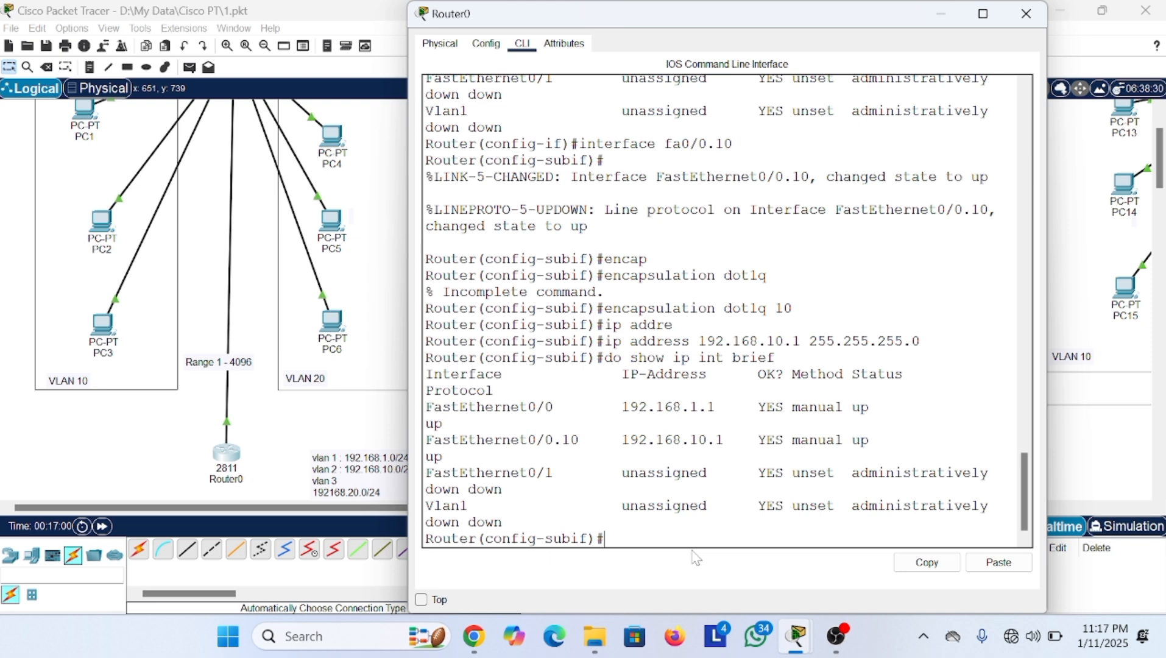
# - Exit the fa0/0.10 configuration and create the subinterface fa0/0.20 on Router0
pyautogui.write('exit')
pyautogui.press('Return')
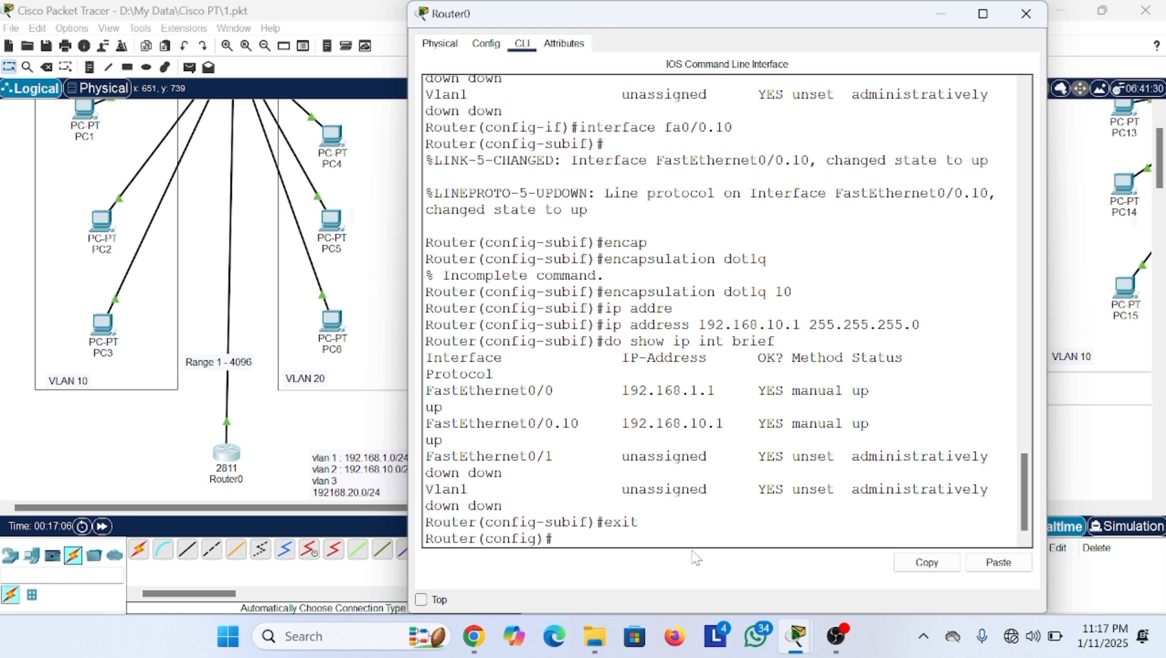
pyautogui.write('interface fa0/0')
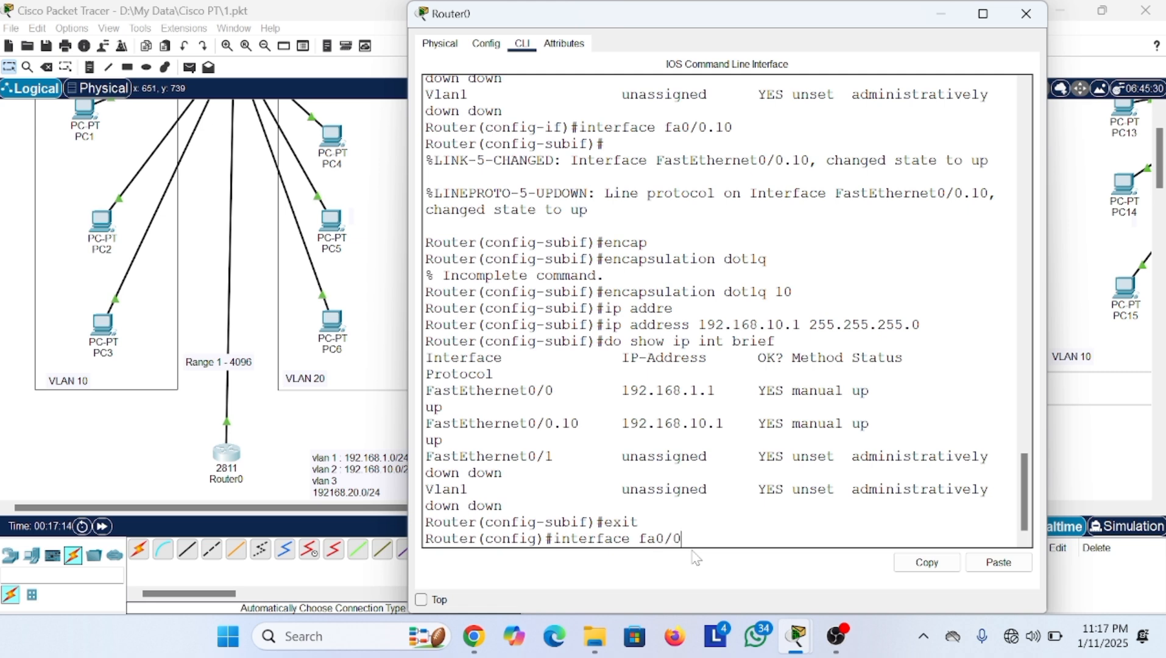
pyautogui.write('.')
pyautogui.write('20')
pyautogui.press('Return')
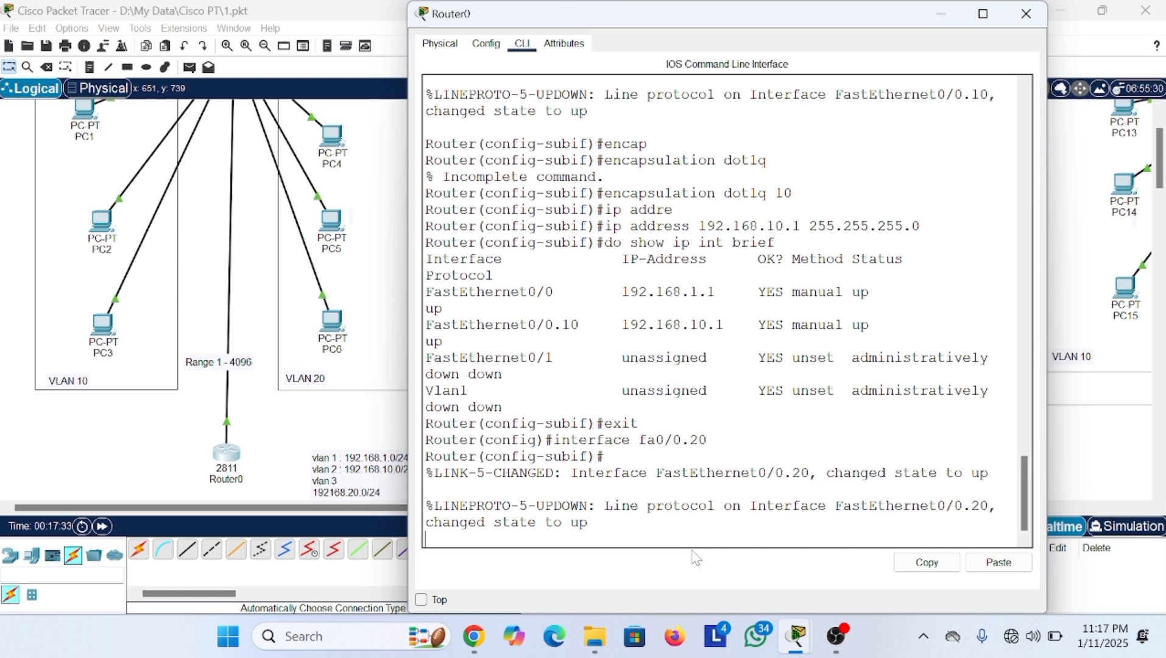
# - Try to set the encapsulation of subinterface fa0/0.20 to dot1q for VLAN 10
pyautogui.press('Up')
pyautogui.press('Up')
pyautogui.press('Up')
pyautogui.press('Up')
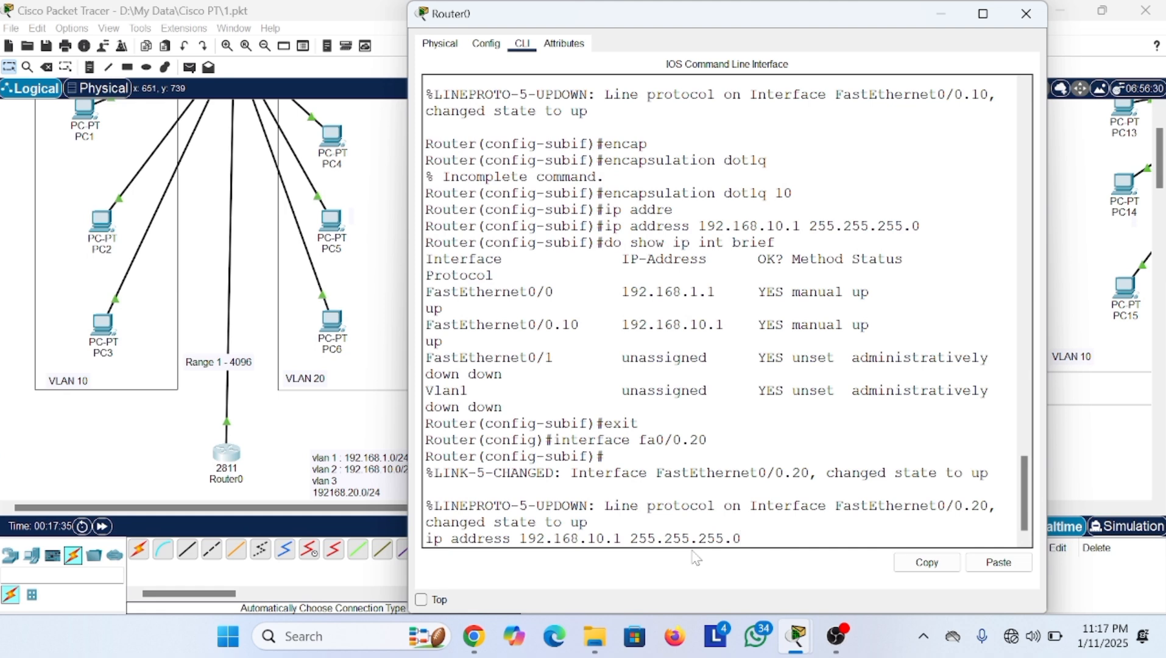
pyautogui.press('Up')
pyautogui.press('Up')
pyautogui.press('Return')
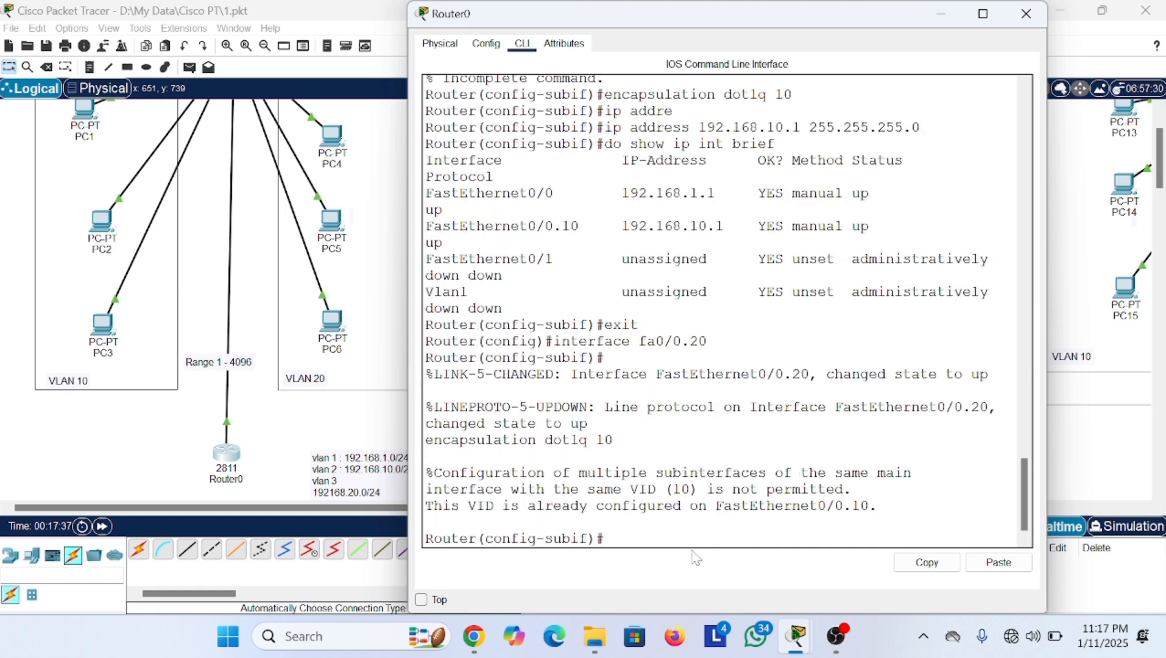
# - Set the encapsulation of subinterface fa0/0.20 to dot1q for VLAN 20
pyautogui.press('Up')
pyautogui.press('BackSpace')
pyautogui.press('BackSpace')
pyautogui.write('20')
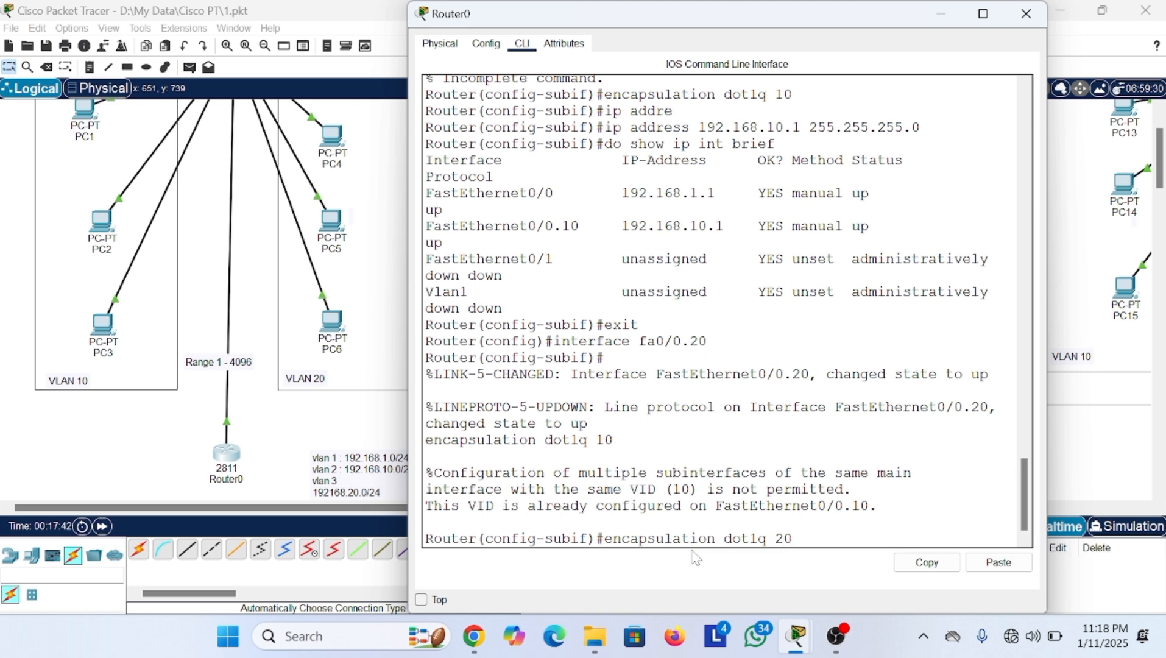
pyautogui.press('Return')
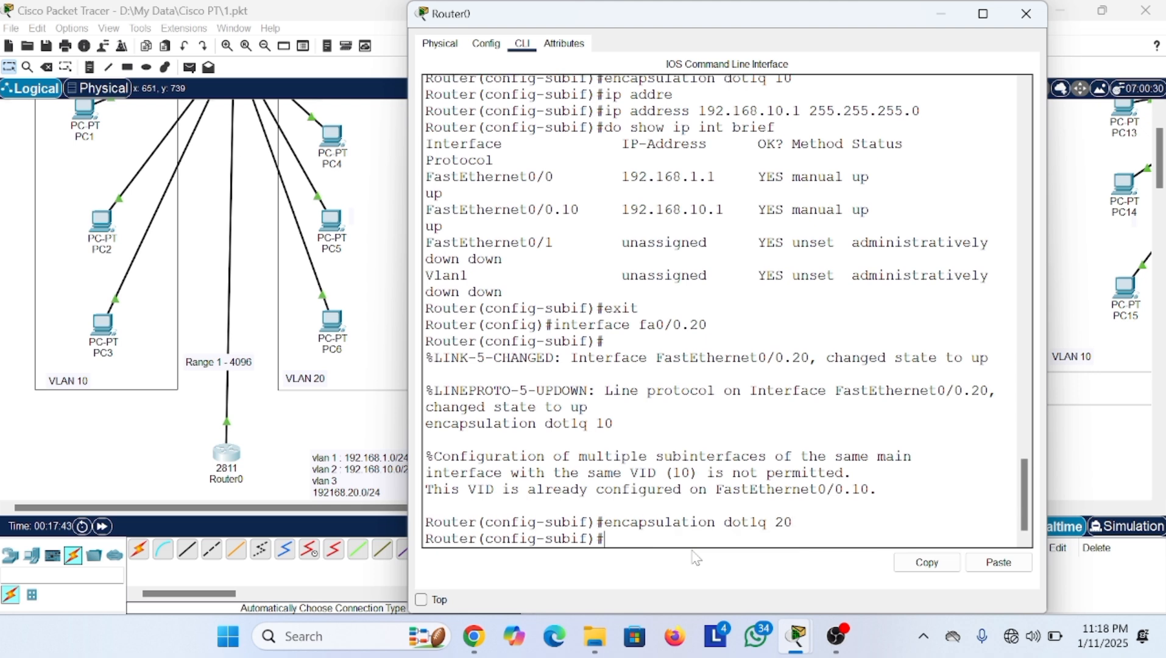
# - Assign the IP address 192.168.20.1 with mask 255.255.255.0 to subinterface fa0/0.20
pyautogui.press('Up')
pyautogui.press('Up')
pyautogui.press('Up')
pyautogui.press('Up')
pyautogui.press('Up')
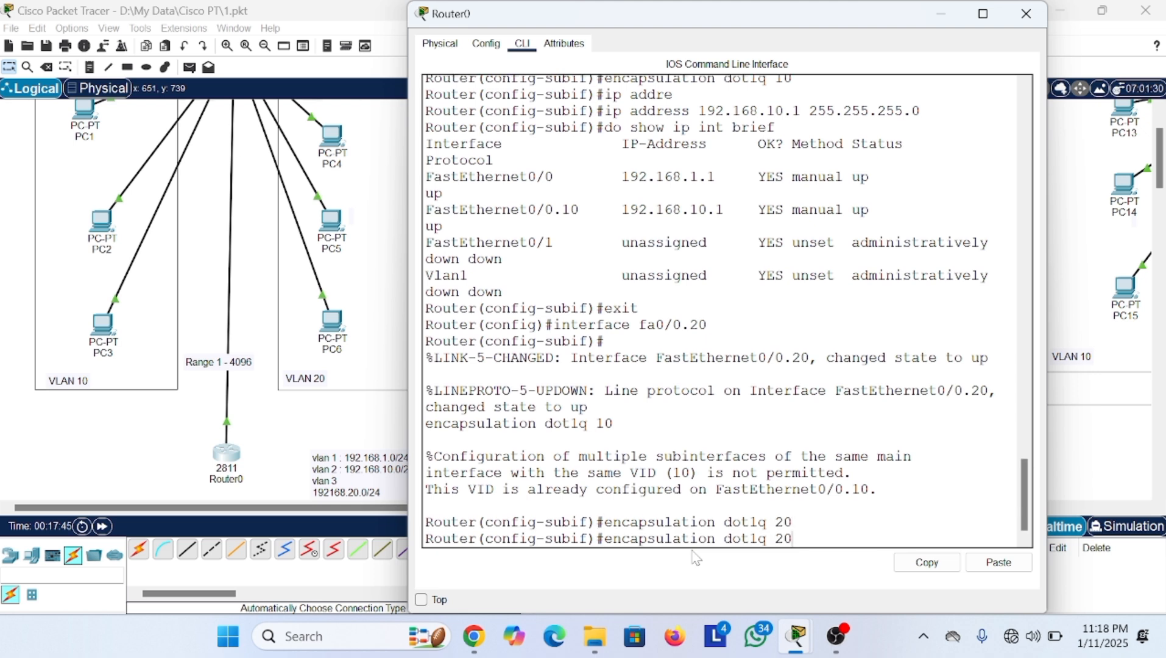
pyautogui.press('Up')
pyautogui.press('Left')
pyautogui.press('Left')
pyautogui.press('Left')
pyautogui.press('Left')
pyautogui.press('Left')
pyautogui.press('Left')
pyautogui.press('Left')
pyautogui.press('Left')
pyautogui.press('Left')
pyautogui.press('Left')
pyautogui.press('Left')
pyautogui.press('Left')
pyautogui.press('Left')
pyautogui.press('Left')
pyautogui.press('Right')
pyautogui.press('BackSpace')
pyautogui.press('BackSpace')
pyautogui.write('20')
pyautogui.press('Right')
pyautogui.press('Right')
pyautogui.press('Right')
pyautogui.press('Right')
pyautogui.press('Right')
pyautogui.press('Right')
pyautogui.press('Right')
pyautogui.press('Right')
pyautogui.press('Right')
pyautogui.press('Right')
pyautogui.press('Right')
pyautogui.press('Right')
pyautogui.press('Right')
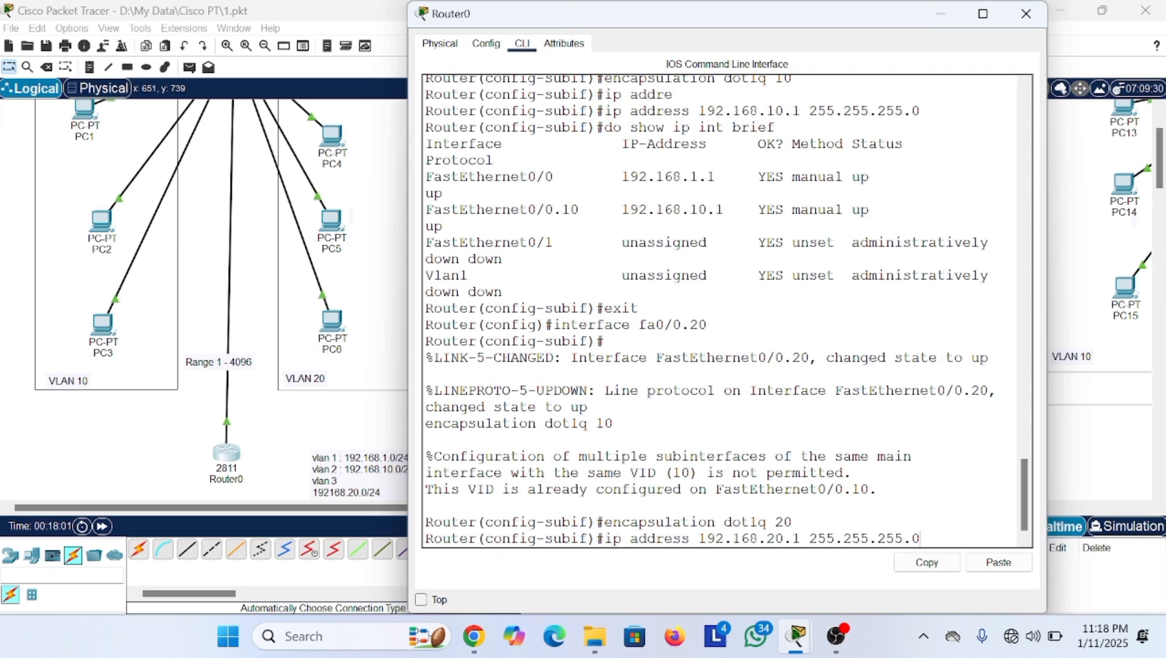
pyautogui.press('Return')
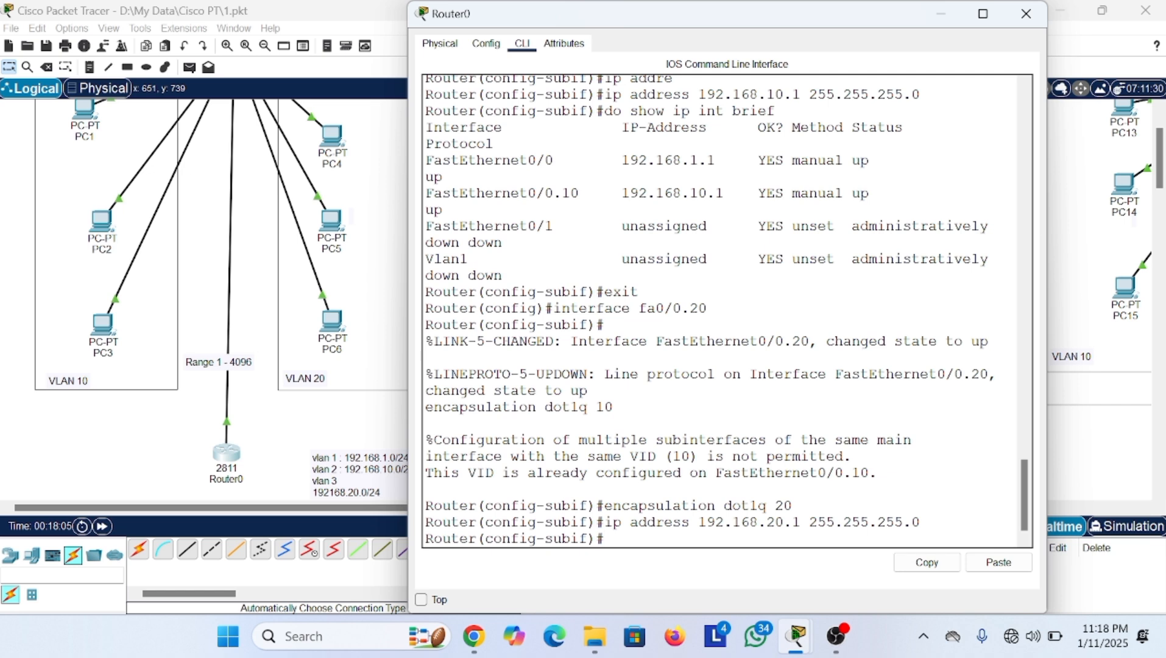
# - Run do show ip int brief, examine the entries for FastEthernet0/0.20 and FastEthernet0/1, and minimize the Router0 window
pyautogui.press('Up')
pyautogui.press('Up')
pyautogui.press('Up')
pyautogui.press('Up')
pyautogui.press('Up')
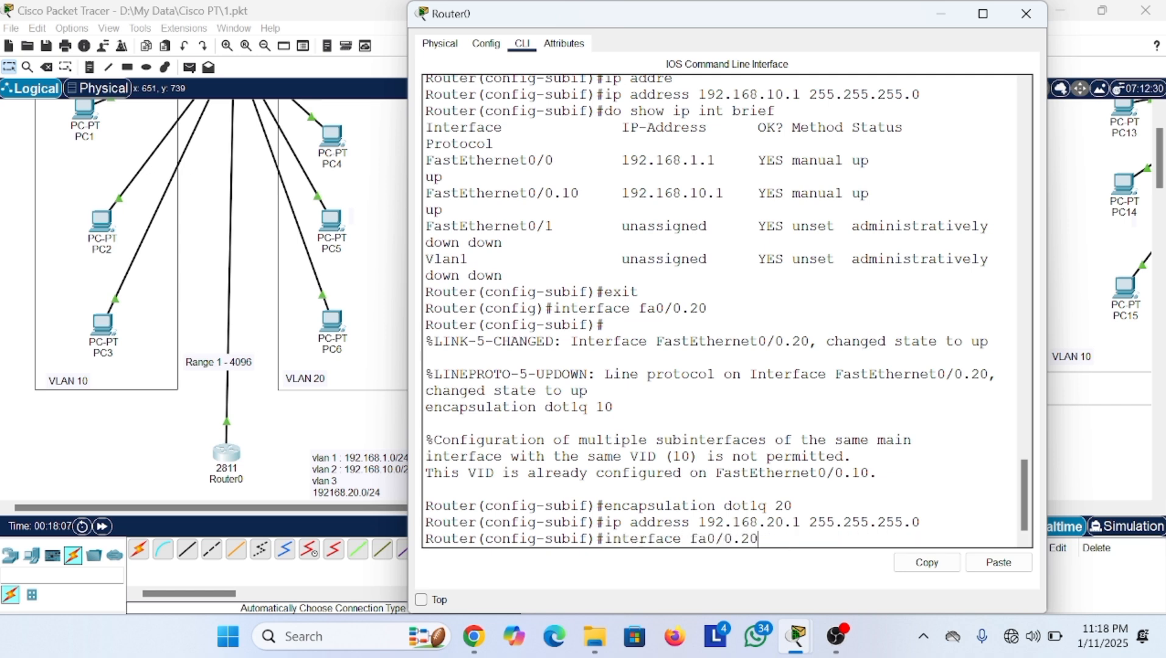
pyautogui.press('Up')
pyautogui.press('Return')
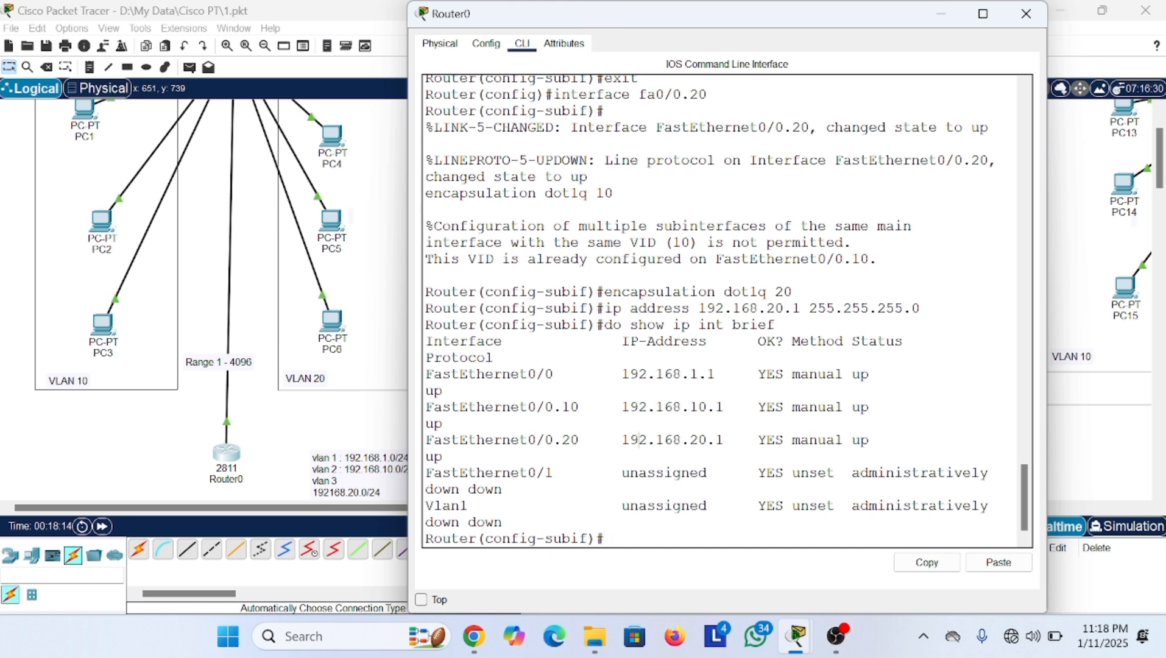
pyautogui.moveTo(622, 439); pyautogui.dragTo(724, 440)
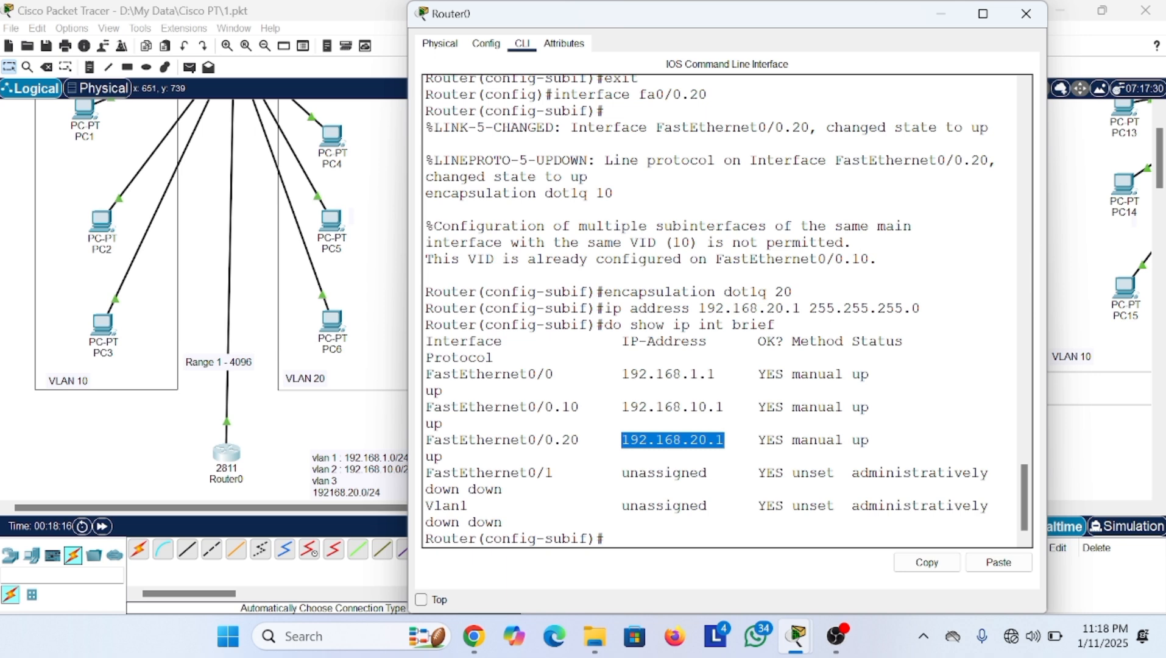
pyautogui.moveTo(818, 452); pyautogui.dragTo(868, 453)
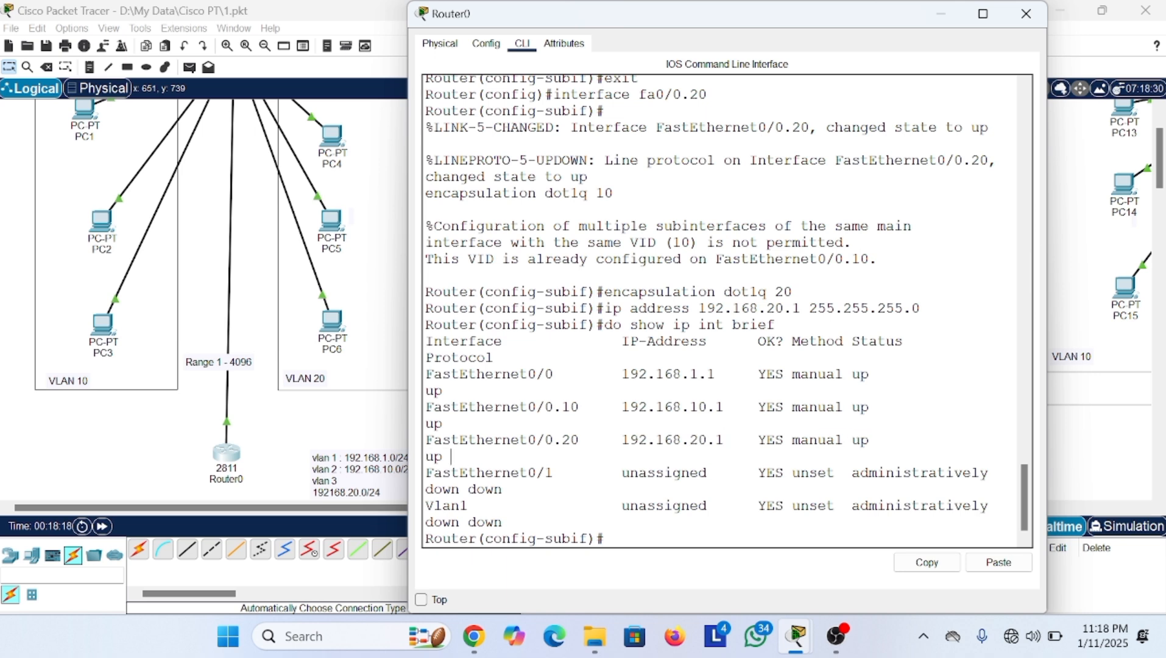
pyautogui.moveTo(452, 456); pyautogui.dragTo(510, 490)
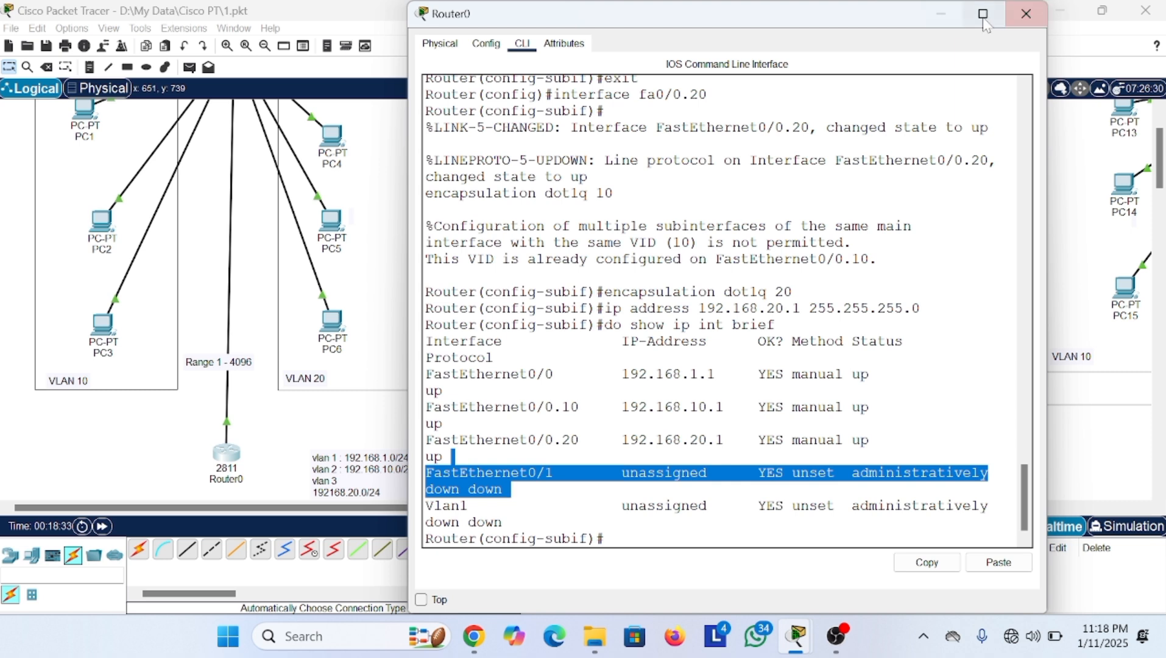
pyautogui.click(945, 22)
# - Set the default gateway of PC1 in VLAN 10 to 192.168.10.1
pyautogui.scroll(3, 459, 219)
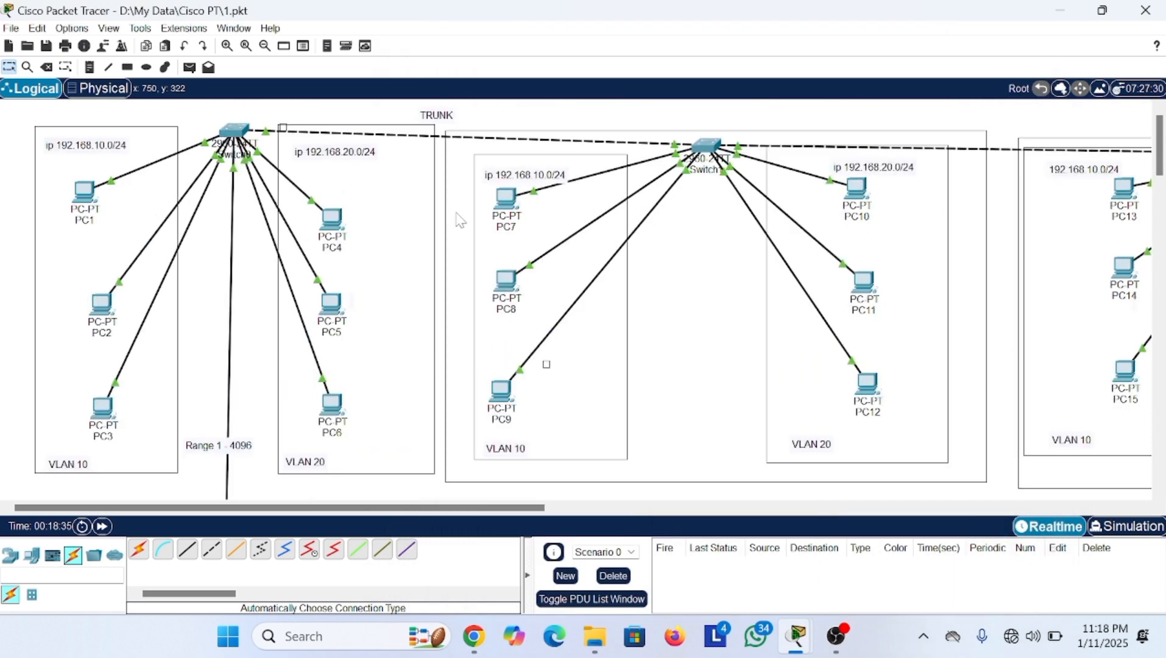
pyautogui.moveTo(261, 207)
pyautogui.click(82, 207)
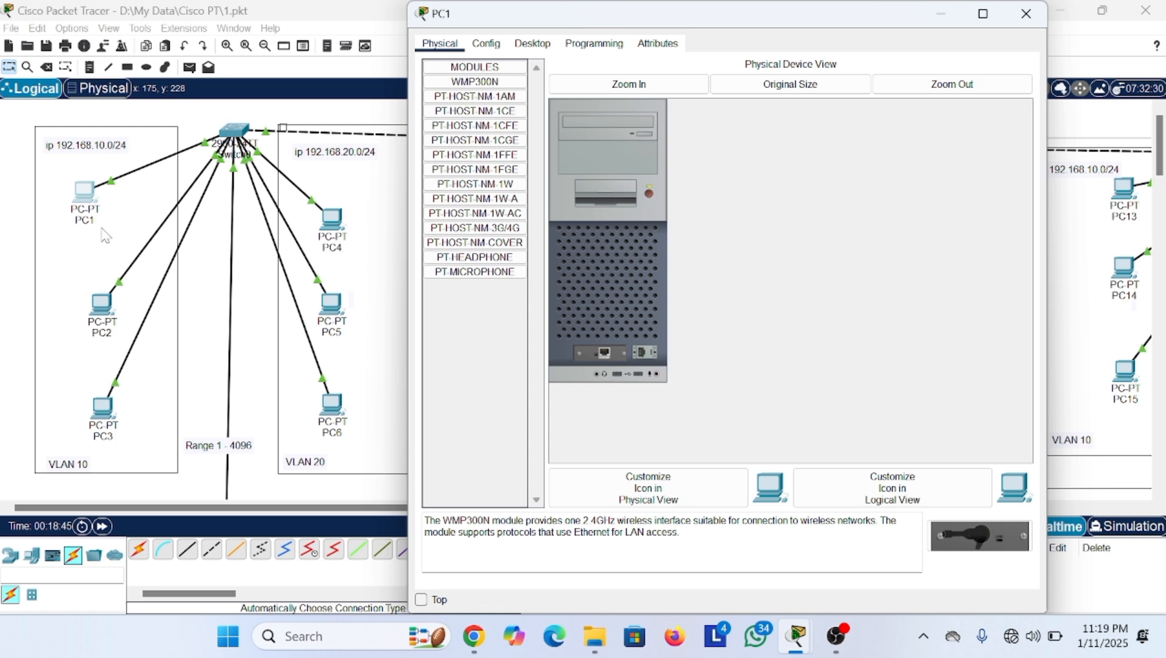
pyautogui.click(538, 52)
pyautogui.click(484, 77)
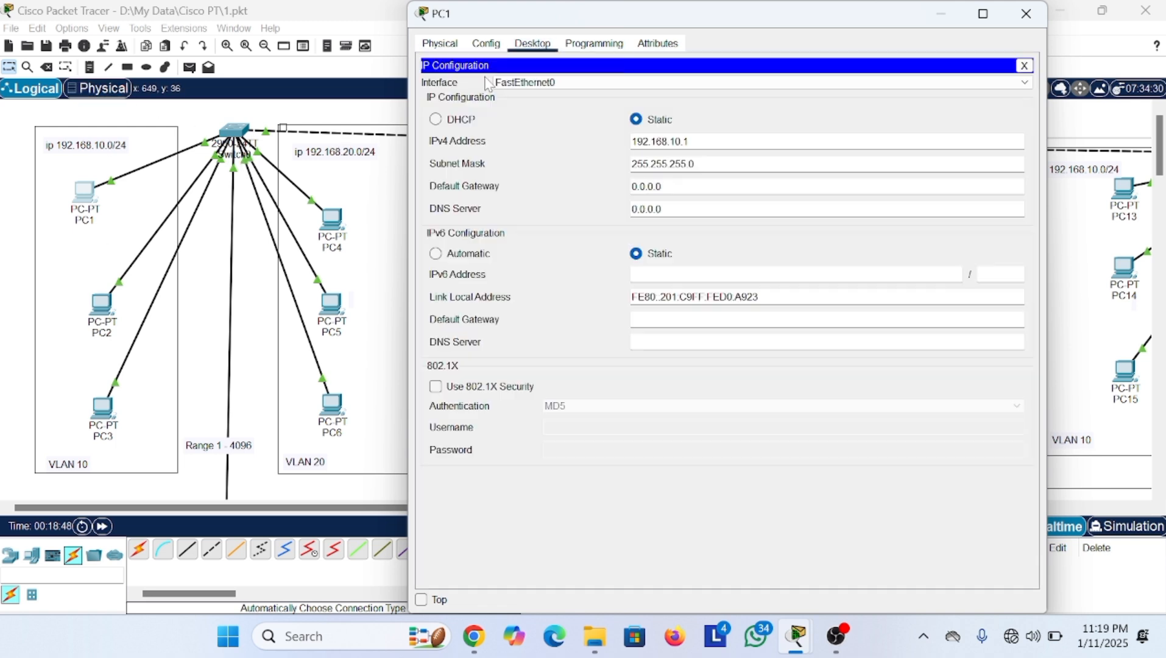
pyautogui.press('BackSpace')
pyautogui.press('BackSpace')
pyautogui.press('BackSpace')
pyautogui.press('BackSpace')
pyautogui.press('BackSpace')
pyautogui.press('BackSpace')
pyautogui.press('BackSpace')
pyautogui.write('192.168.10.1')
# - Change the IPv4 address of PC1 to 192.168.10.22 and close its IP configuration
pyautogui.press('BackSpace')
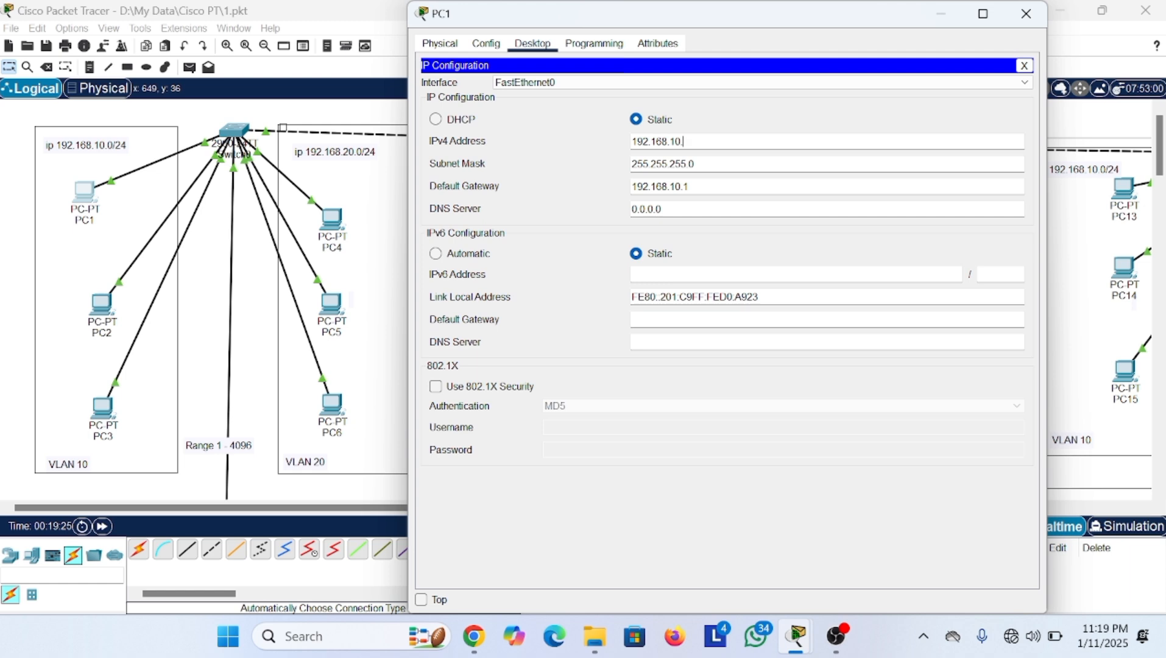
pyautogui.write('22')
pyautogui.click(1024, 66)
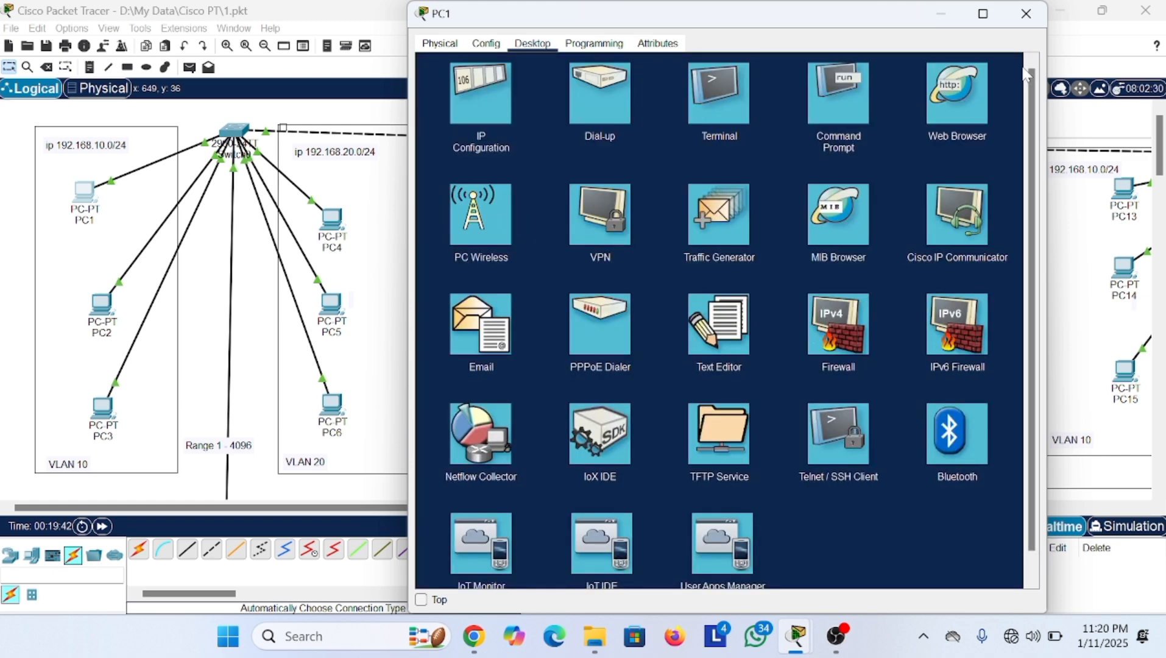
# - Set the default gateway of PC2 to 192.168.10.1 and close its IP configuration
pyautogui.click(98, 308)
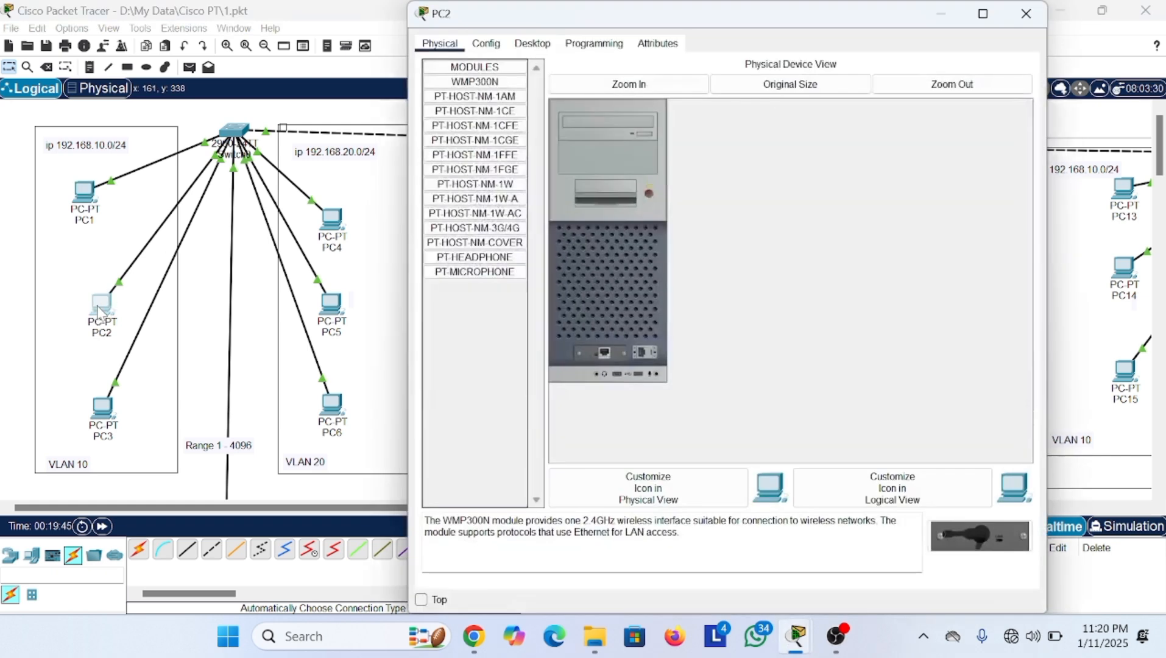
pyautogui.click(532, 42)
pyautogui.click(491, 90)
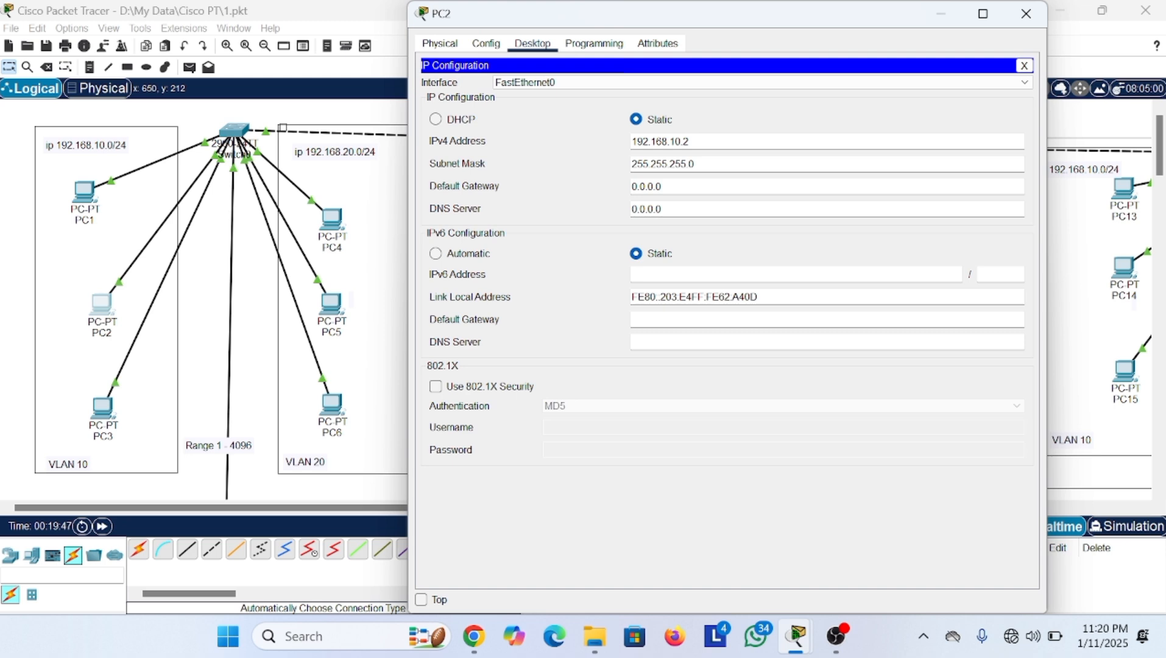
pyautogui.click(696, 183)
pyautogui.press('BackSpace')
pyautogui.press('BackSpace')
pyautogui.press('BackSpace')
pyautogui.press('BackSpace')
pyautogui.press('BackSpace')
pyautogui.press('BackSpace')
pyautogui.press('BackSpace')
pyautogui.write('192.168.10.1')
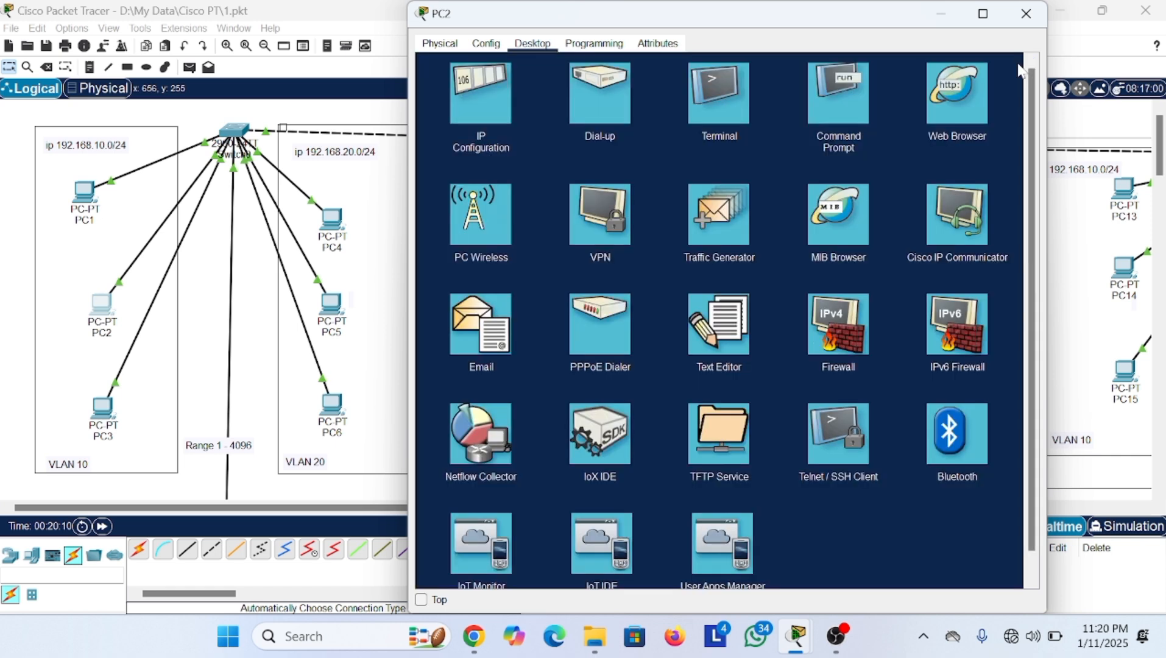
pyautogui.click(1023, 66)
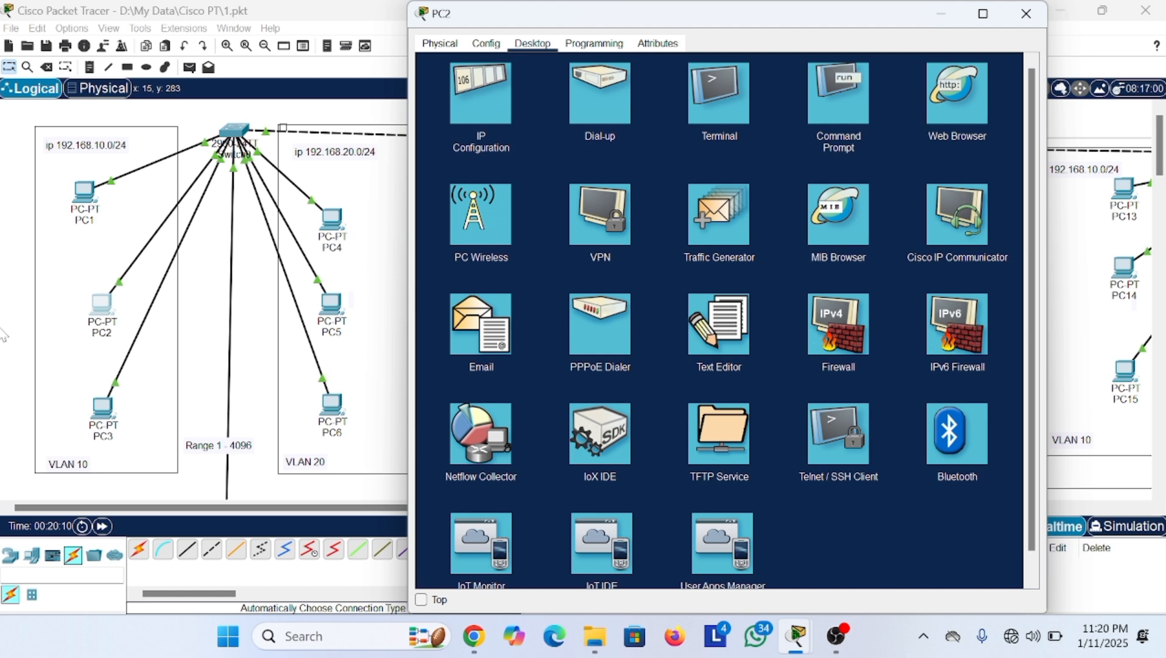
# - Set the default gateway of PC3 to 192.168.10.1, then close its IP configuration and minimize its window
pyautogui.click(106, 413)
pyautogui.moveTo(90, 410); pyautogui.dragTo(91, 416)
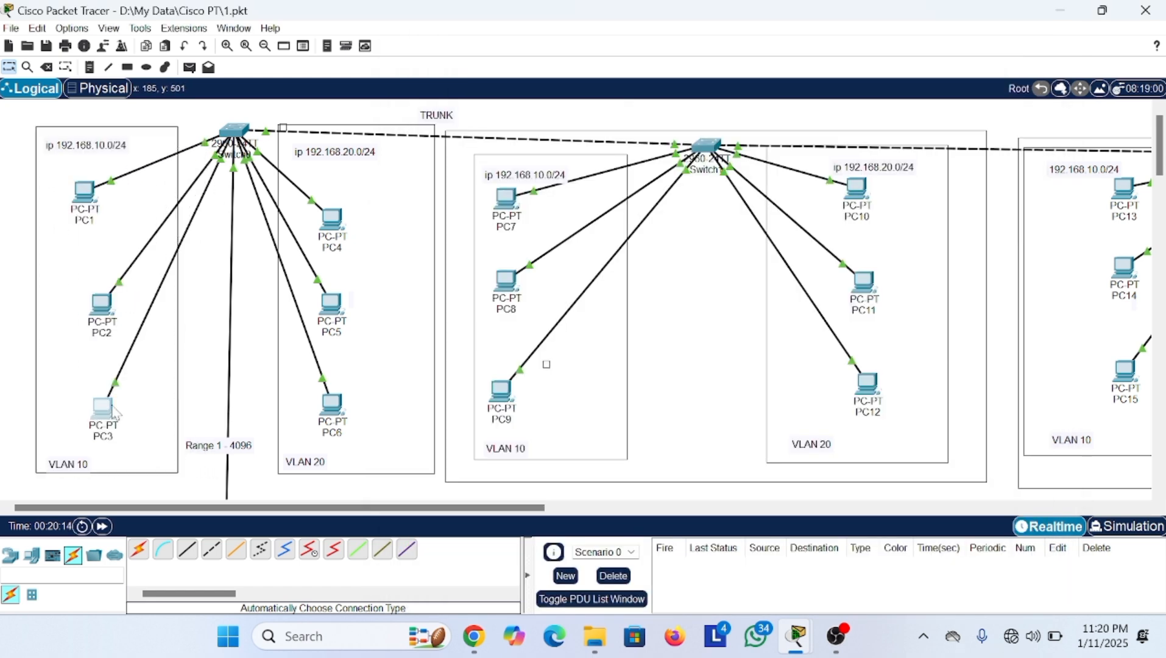
pyautogui.click(114, 413)
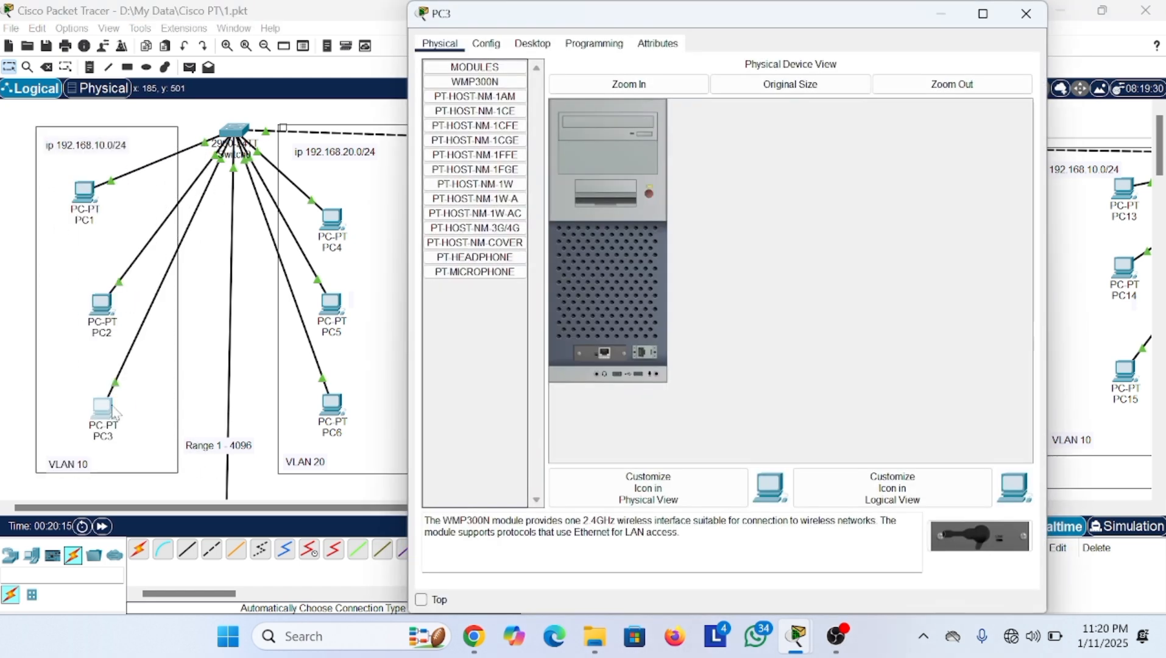
pyautogui.click(532, 43)
pyautogui.click(497, 88)
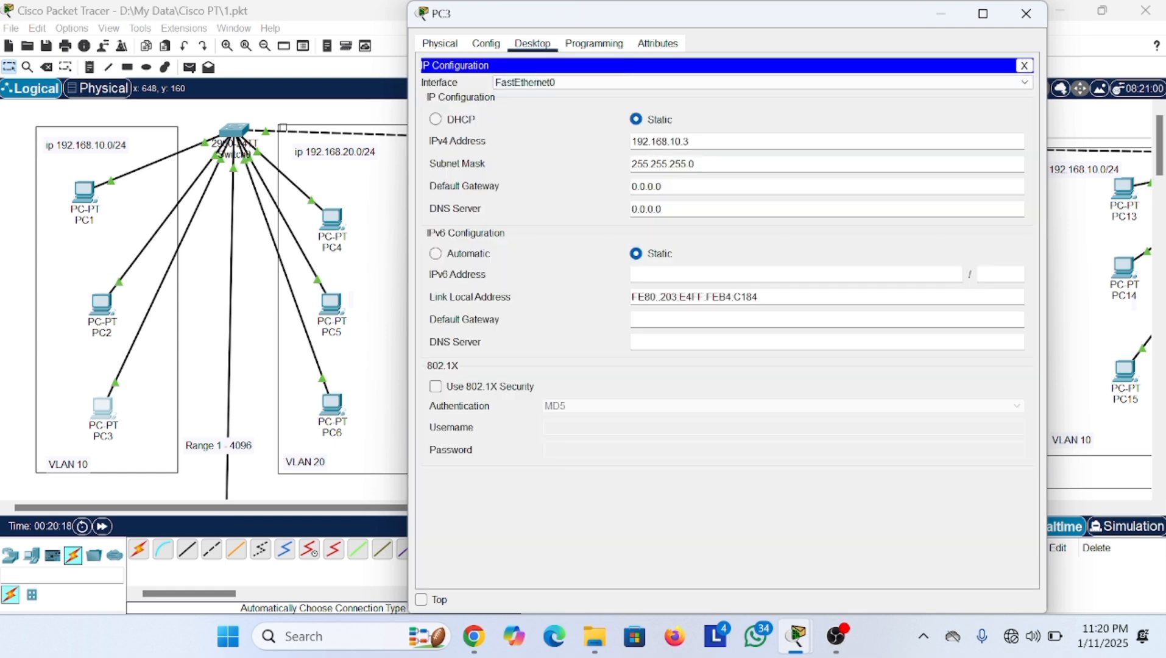
pyautogui.press('BackSpace')
pyautogui.press('BackSpace')
pyautogui.press('BackSpace')
pyautogui.press('BackSpace')
pyautogui.press('BackSpace')
pyautogui.press('BackSpace')
pyautogui.press('BackSpace')
pyautogui.write('192.168.10.1')
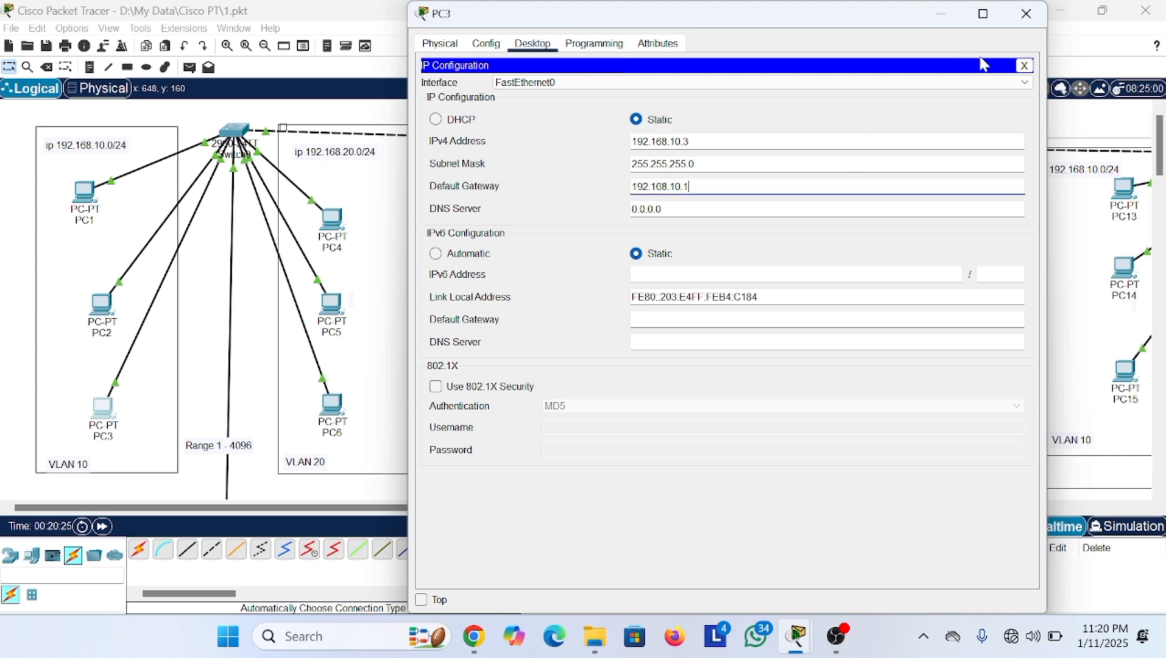
pyautogui.click(1029, 62)
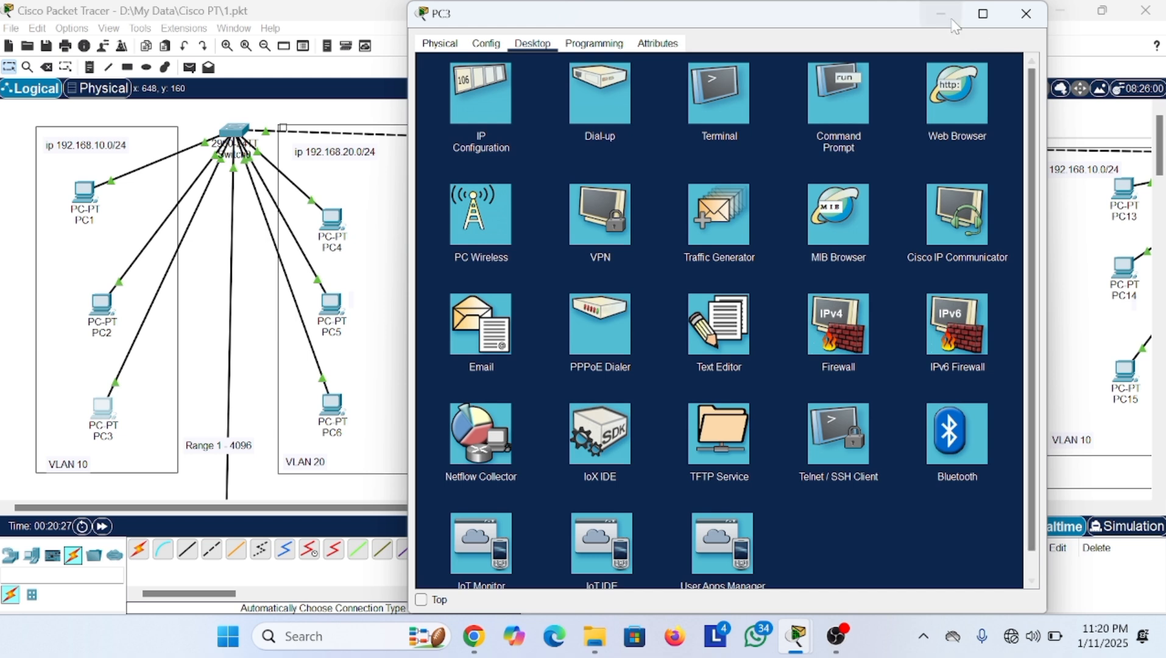
pyautogui.click(950, 20)
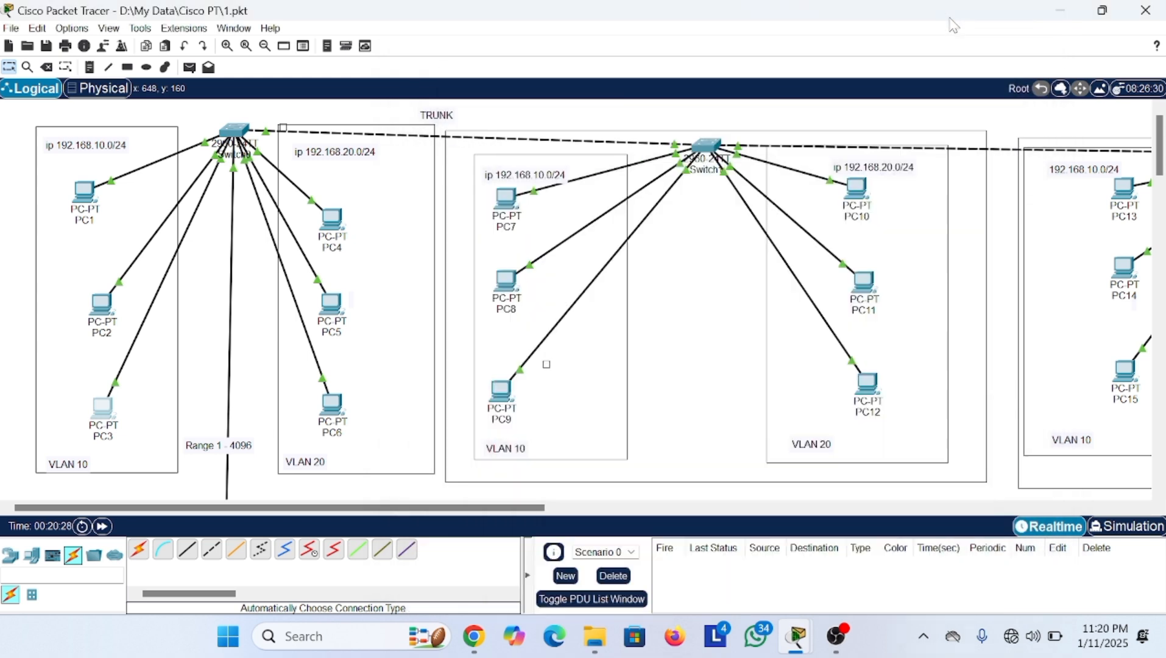
# - Set the default gateway of PC4 in VLAN 20 to 192.168.20.1
pyautogui.click(329, 226)
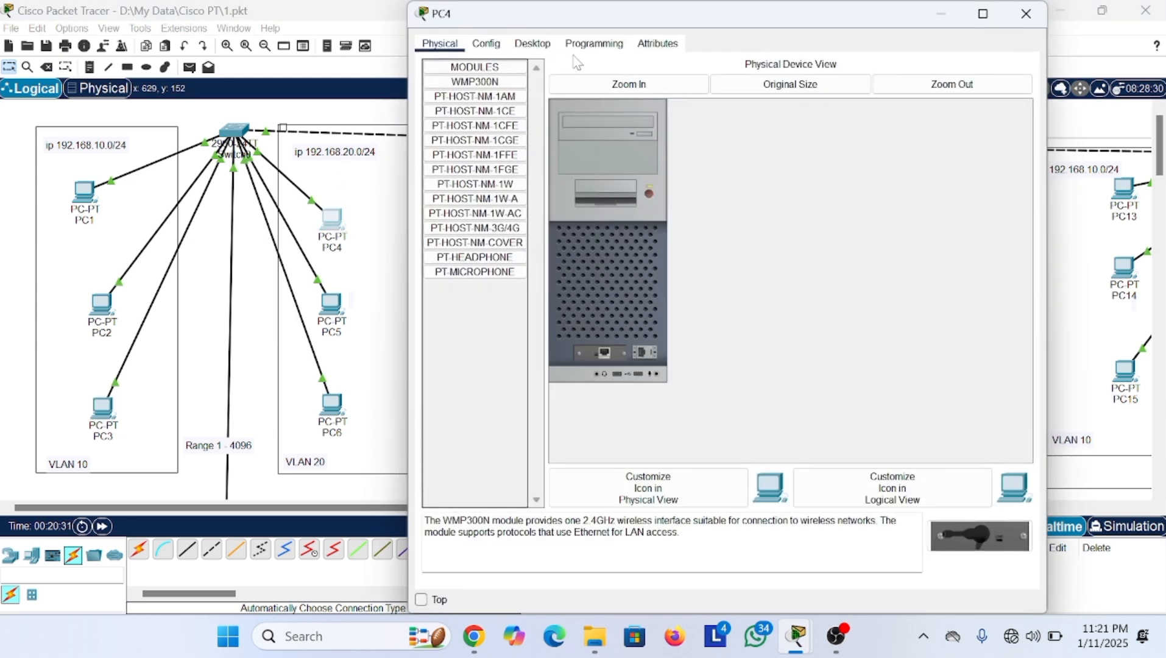
pyautogui.click(532, 43)
pyautogui.click(498, 81)
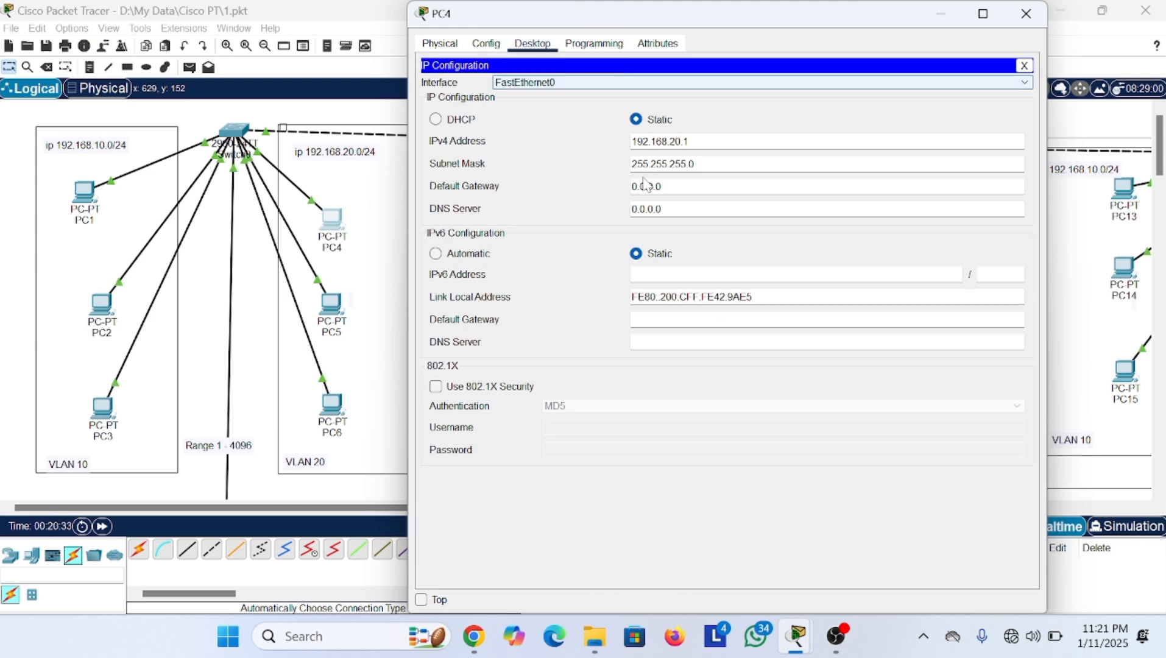
pyautogui.press('BackSpace')
pyautogui.press('BackSpace')
pyautogui.press('BackSpace')
pyautogui.press('BackSpace')
pyautogui.press('BackSpace')
pyautogui.press('BackSpace')
pyautogui.write('192.168.20.1')
pyautogui.press('BackSpace')
pyautogui.write('20.1')
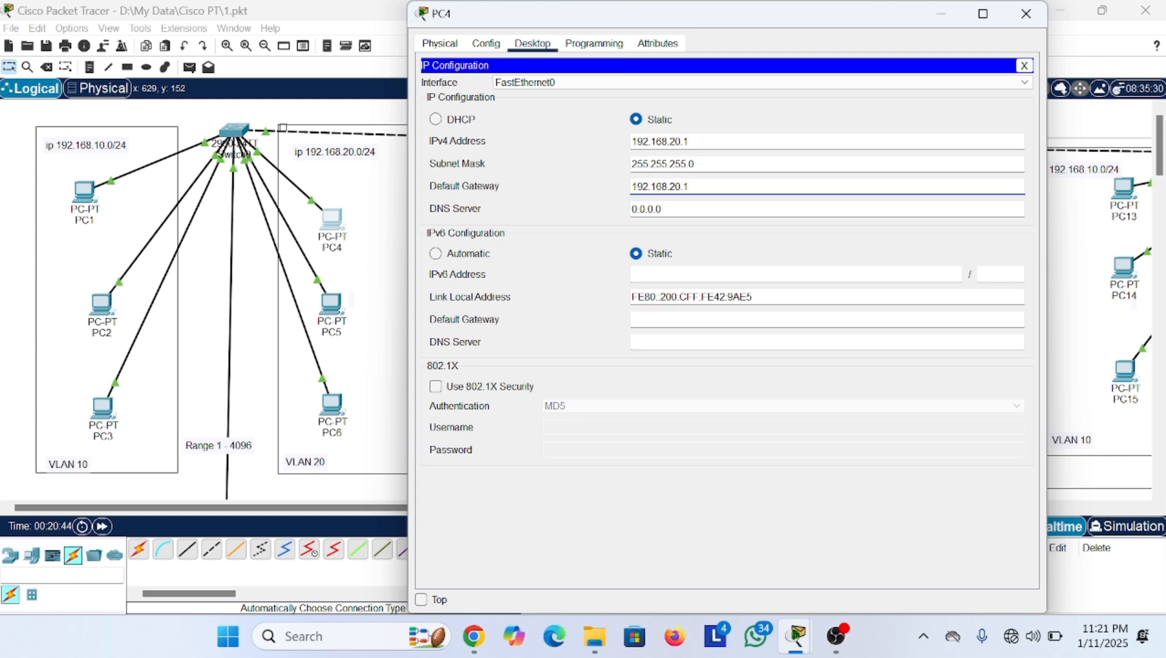
# - Change the IPv4 address of PC4 to 192.168.20.23 and close its IP configuration
pyautogui.click(689, 141)
pyautogui.press('BackSpace')
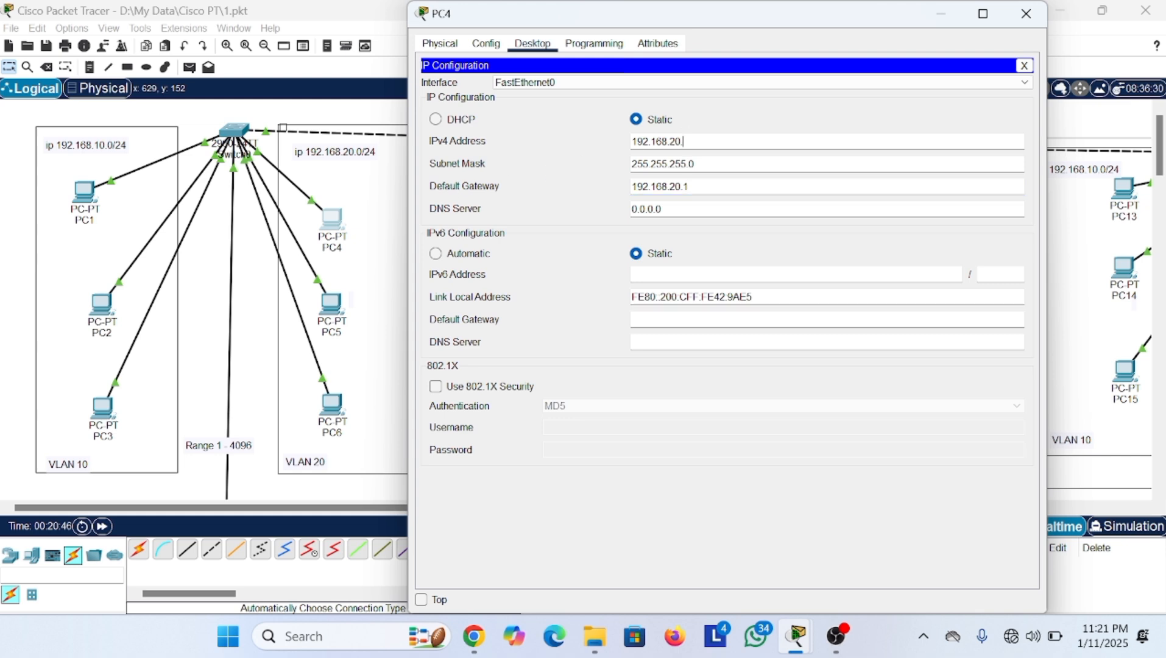
pyautogui.write('23')
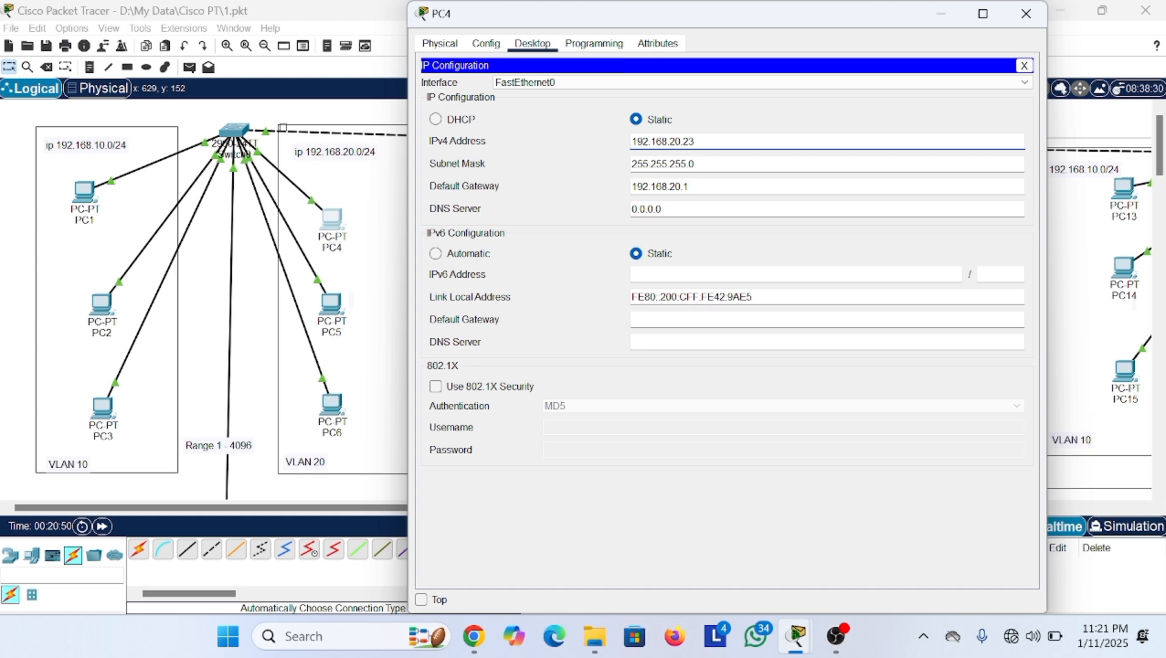
pyautogui.click(1025, 65)
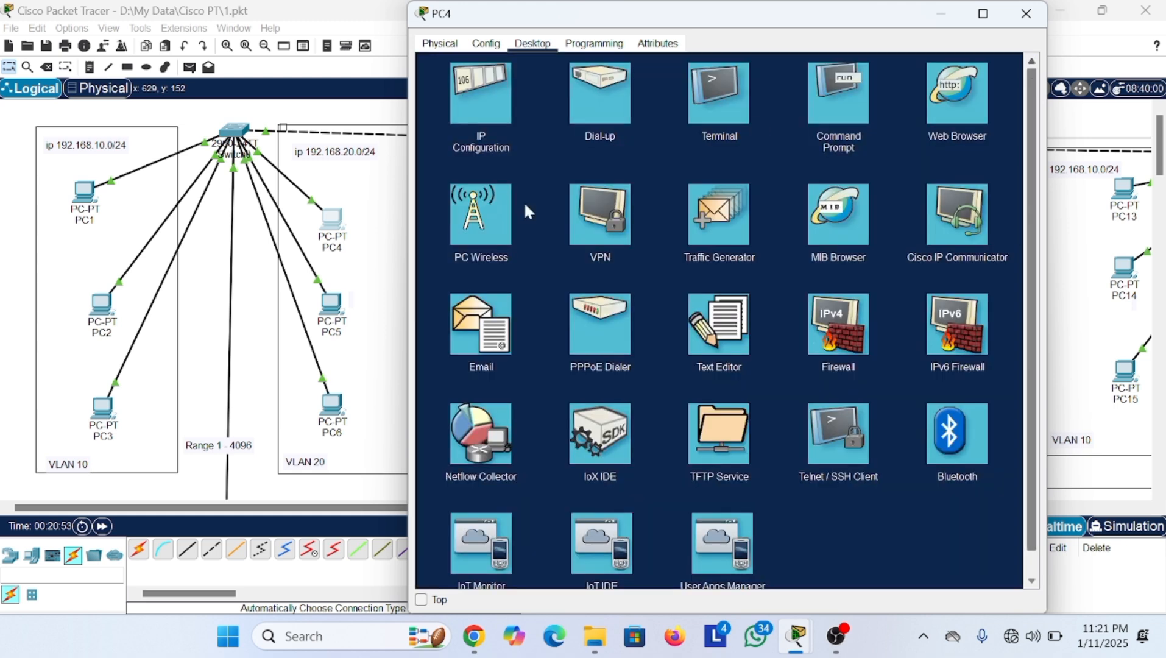
# - Set the default gateway of PC5 to 192.168.20.1 and close its IP configuration
pyautogui.click(336, 312)
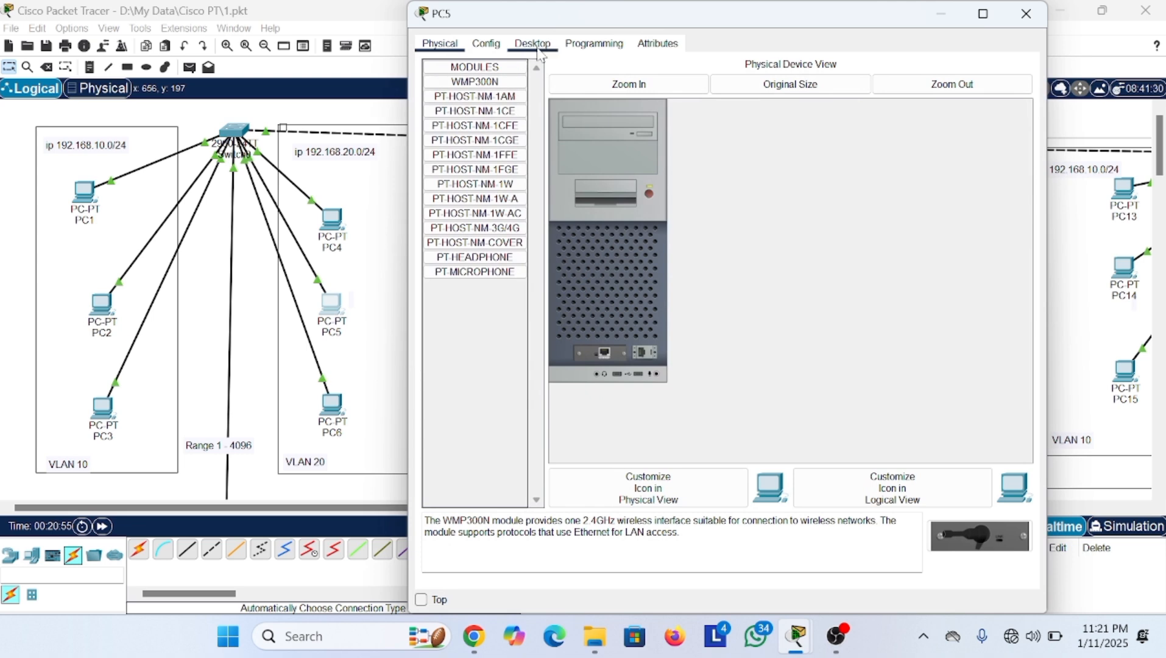
pyautogui.click(536, 45)
pyautogui.click(480, 105)
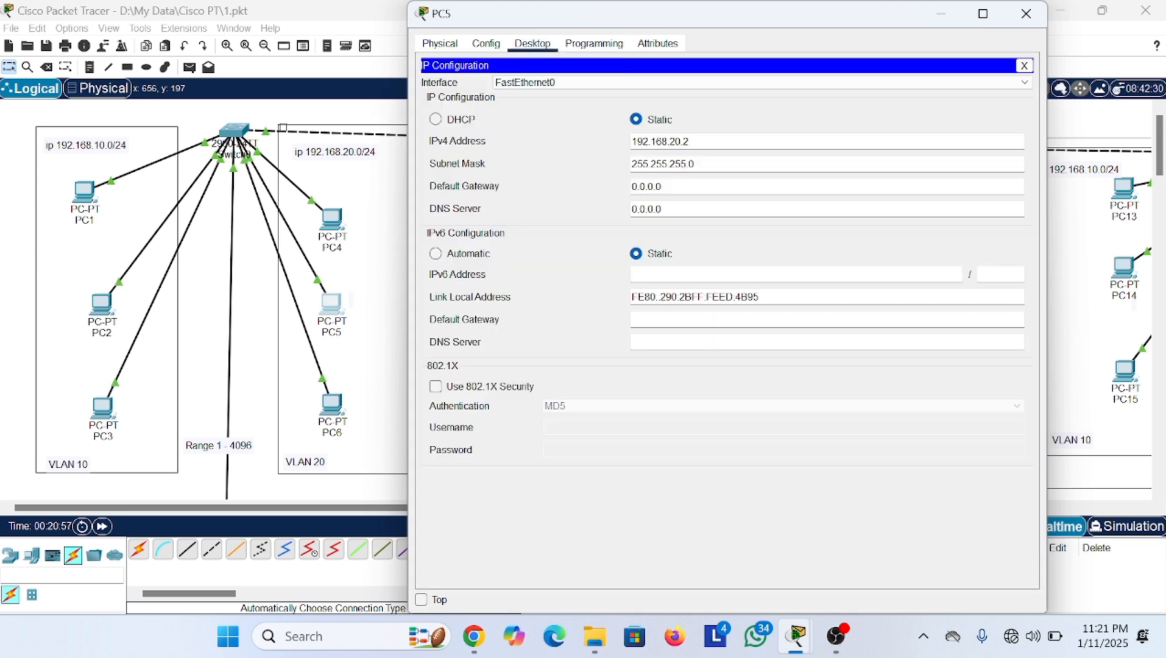
pyautogui.press('BackSpace')
pyautogui.press('BackSpace')
pyautogui.press('BackSpace')
pyautogui.press('BackSpace')
pyautogui.press('BackSpace')
pyautogui.press('BackSpace')
pyautogui.press('BackSpace')
pyautogui.write('192.168.20.1')
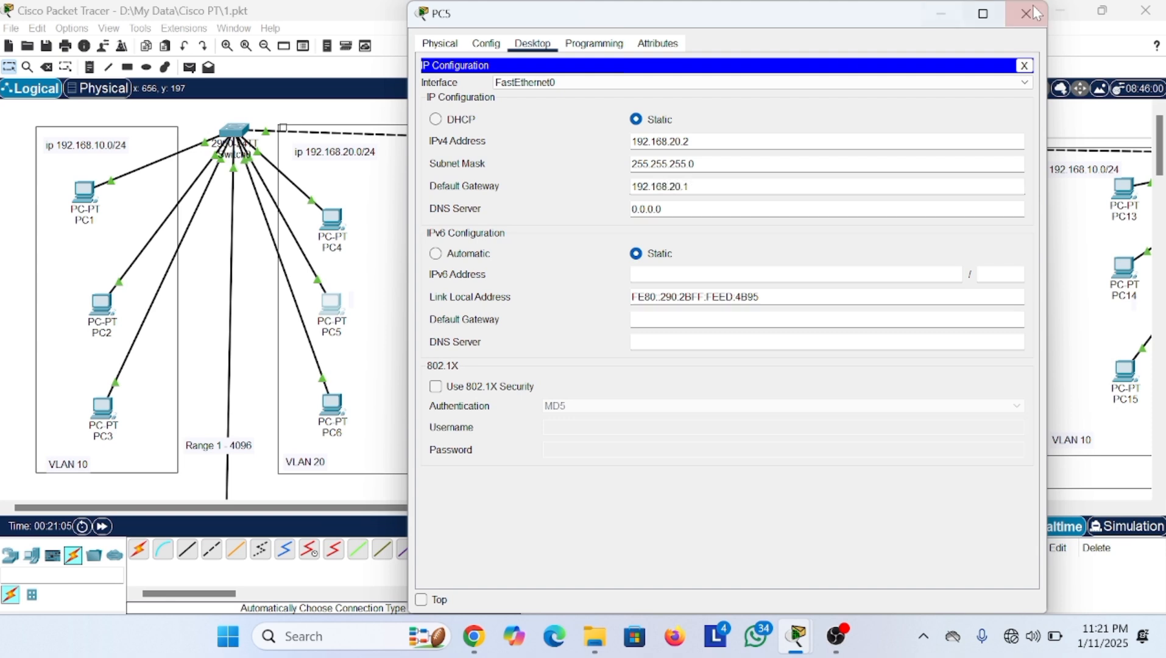
pyautogui.click(1024, 66)
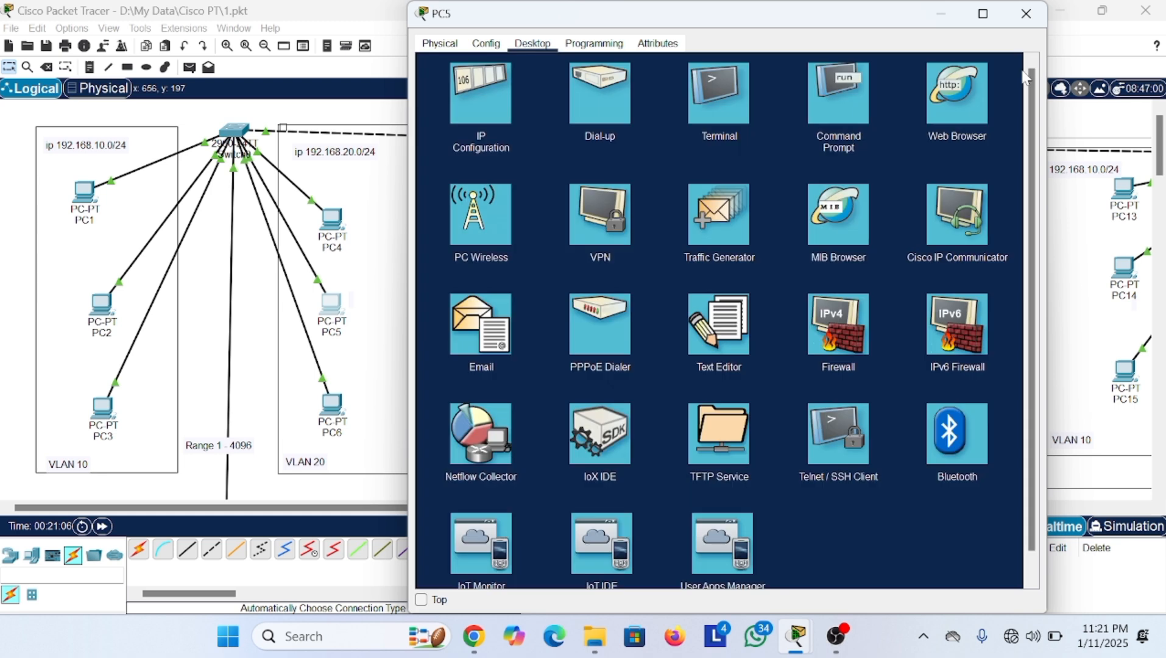
# - Set the default gateway of PC6 in VLAN 20, then close its IP configuration and minimize its window
pyautogui.click(334, 405)
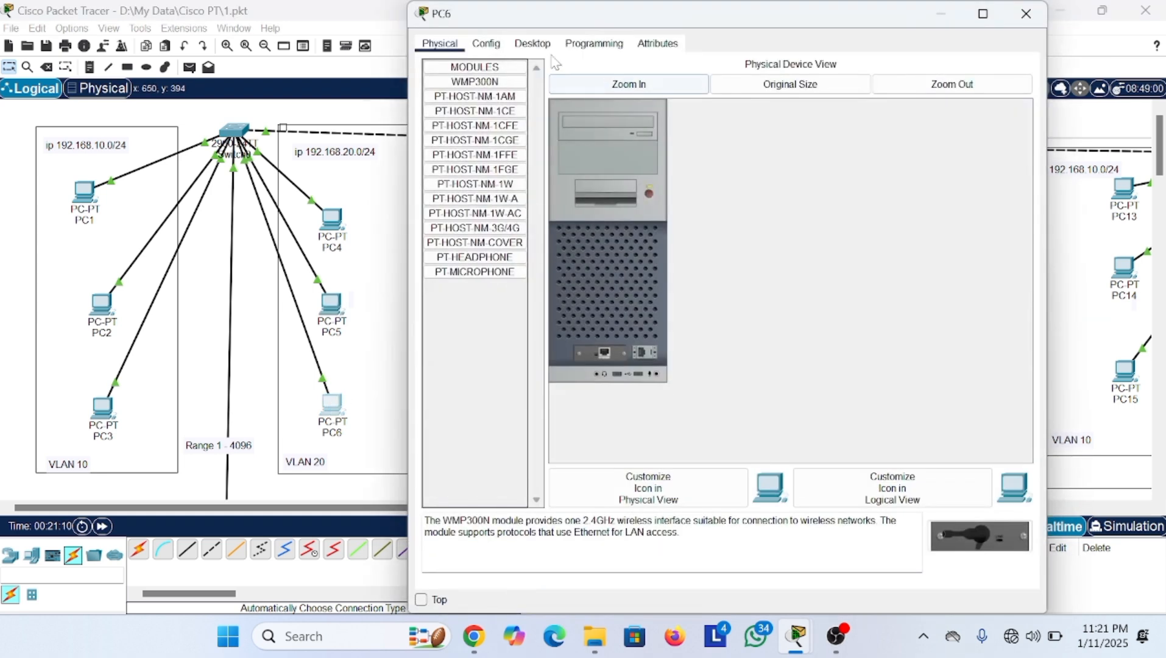
pyautogui.click(533, 43)
pyautogui.click(479, 112)
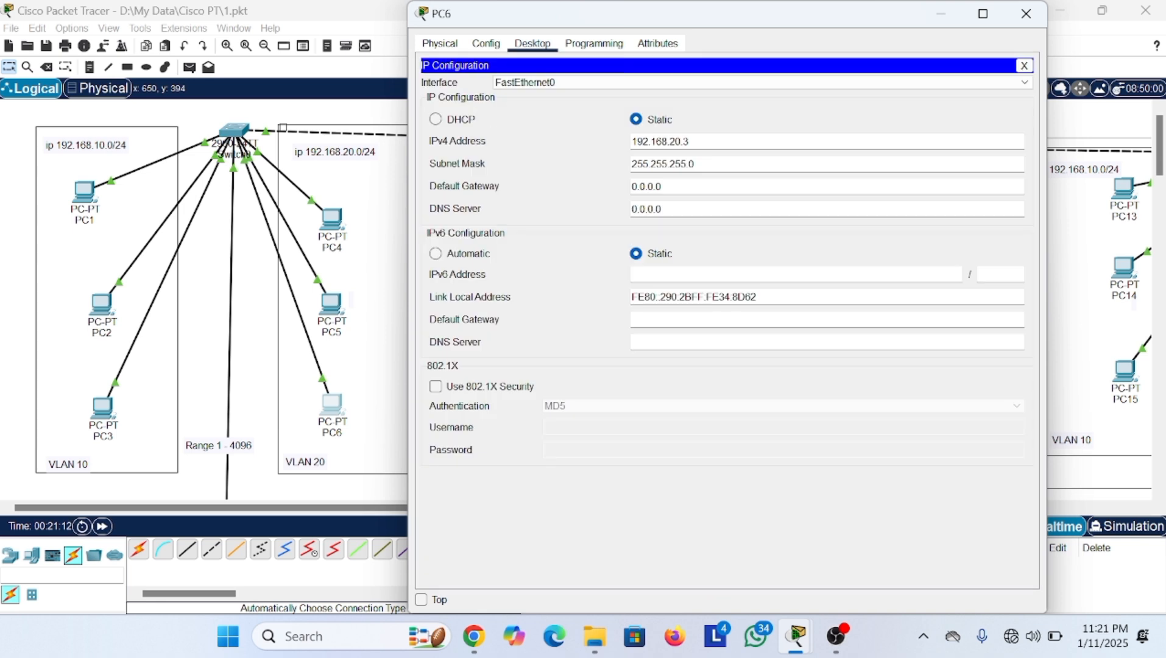
pyautogui.press('BackSpace')
pyautogui.press('BackSpace')
pyautogui.press('BackSpace')
pyautogui.press('BackSpace')
pyautogui.press('BackSpace')
pyautogui.press('BackSpace')
pyautogui.press('BackSpace')
pyautogui.write('192.168.10')
pyautogui.press('BackSpace')
pyautogui.write('0.1')
pyautogui.click(1025, 65)
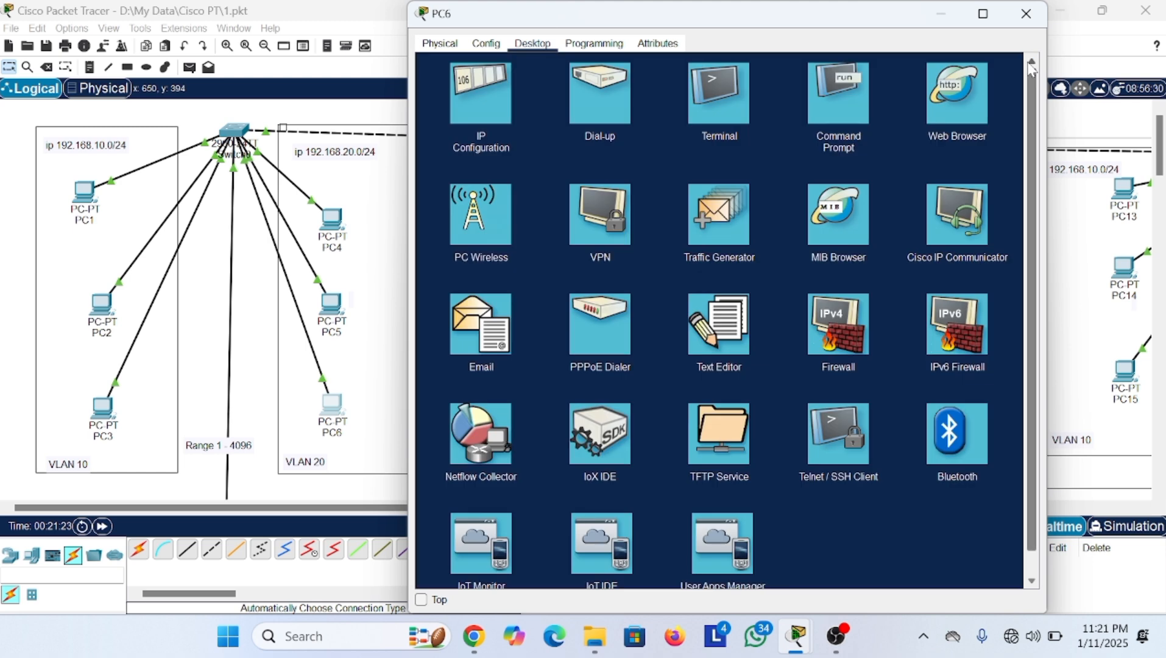
pyautogui.click(943, 14)
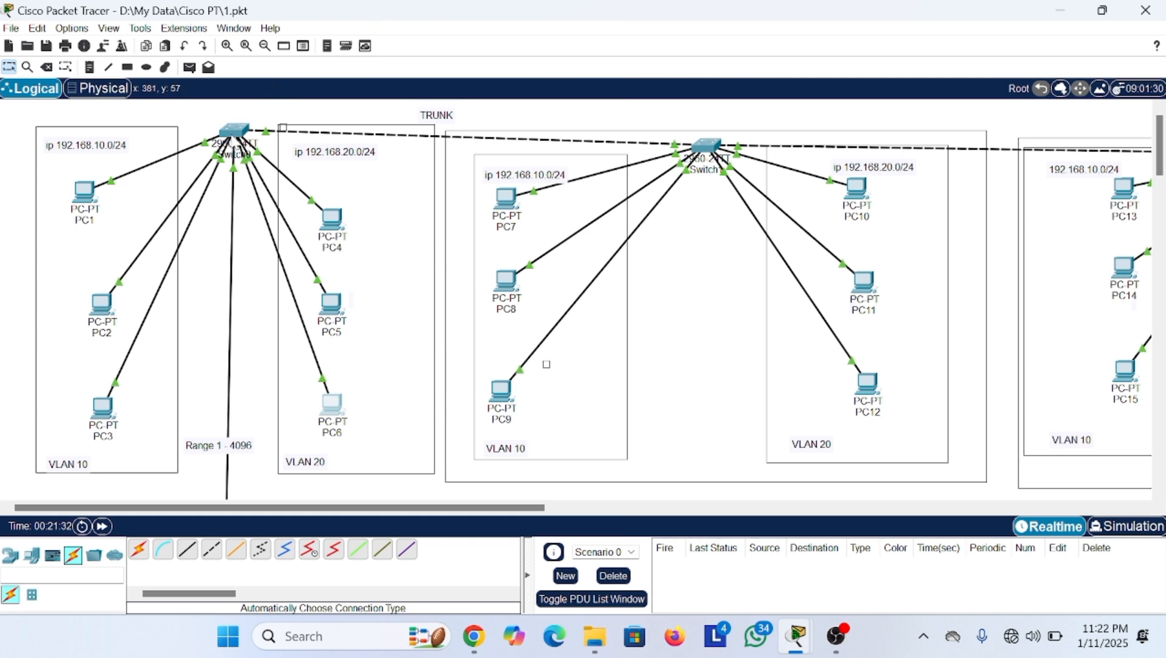
# - Open the command line of Switch0 and enter global configuration mode with en and conf t
pyautogui.click(233, 129)
pyautogui.moveTo(478, 130); pyautogui.dragTo(472, 25)
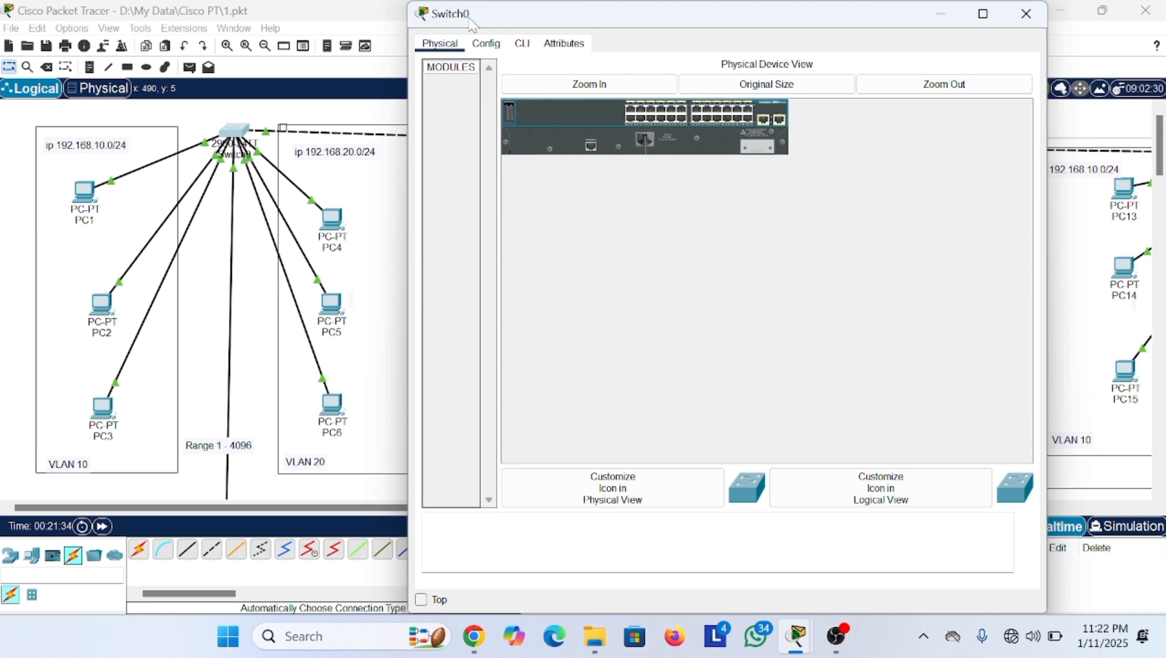
pyautogui.click(522, 44)
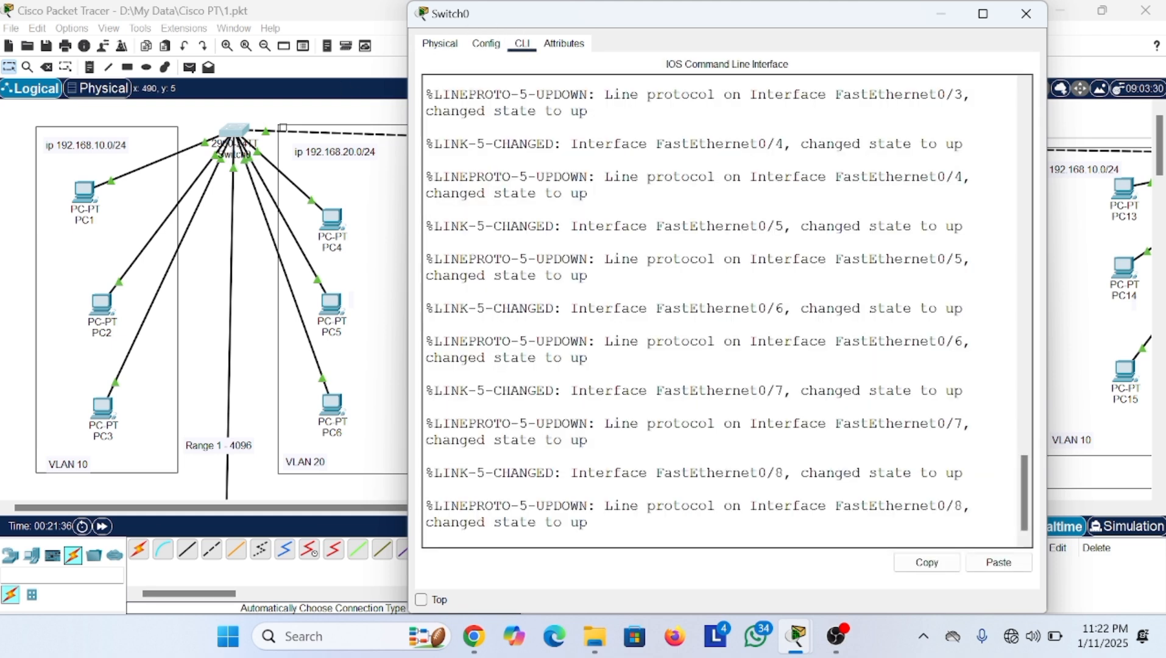
pyautogui.press('Return')
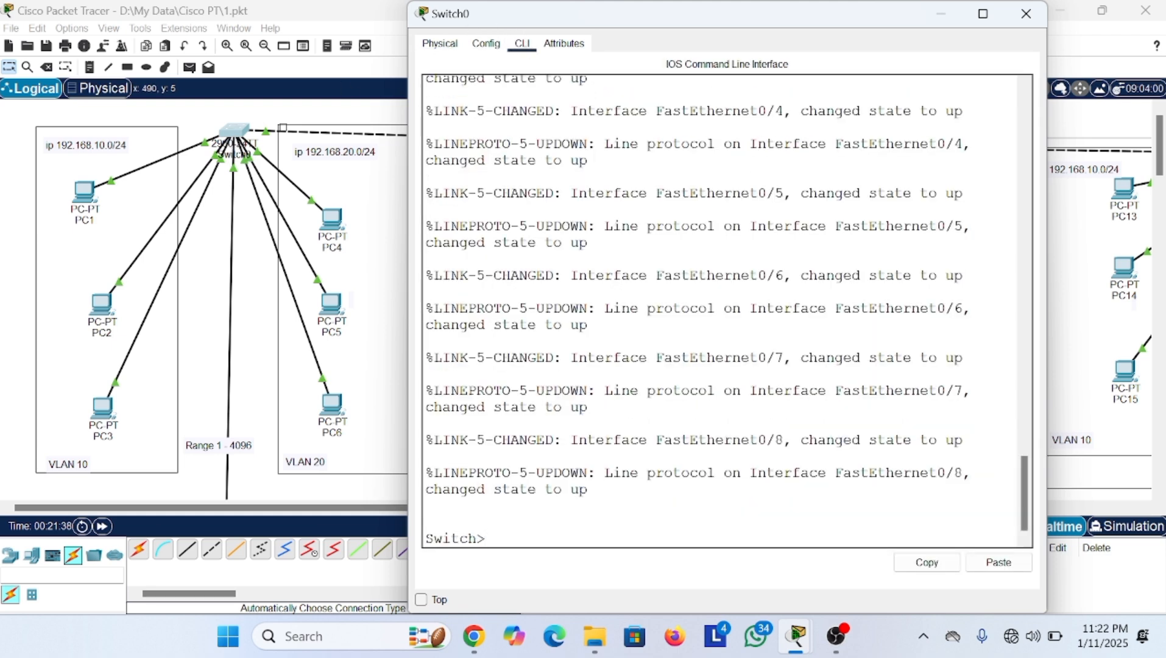
pyautogui.write('en')
pyautogui.press('Return')
pyautogui.write('conf t')
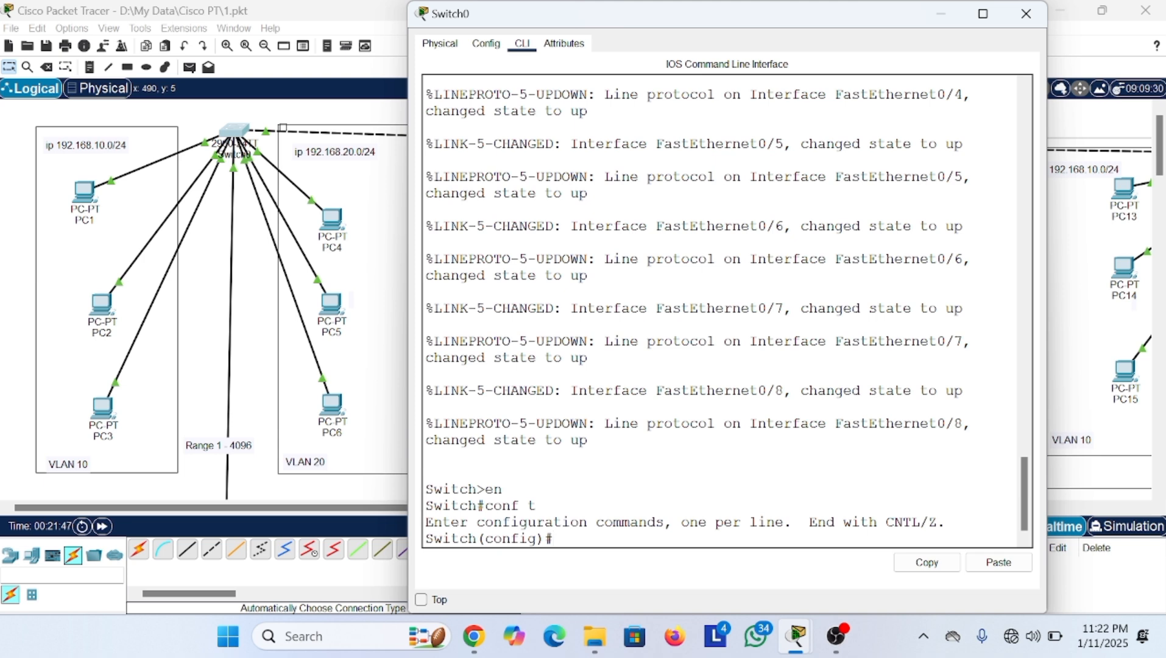
# - Enter interface configuration mode for fa0/9 on Switch0, checking the topology before running the command
pyautogui.write('interface fa0/9')
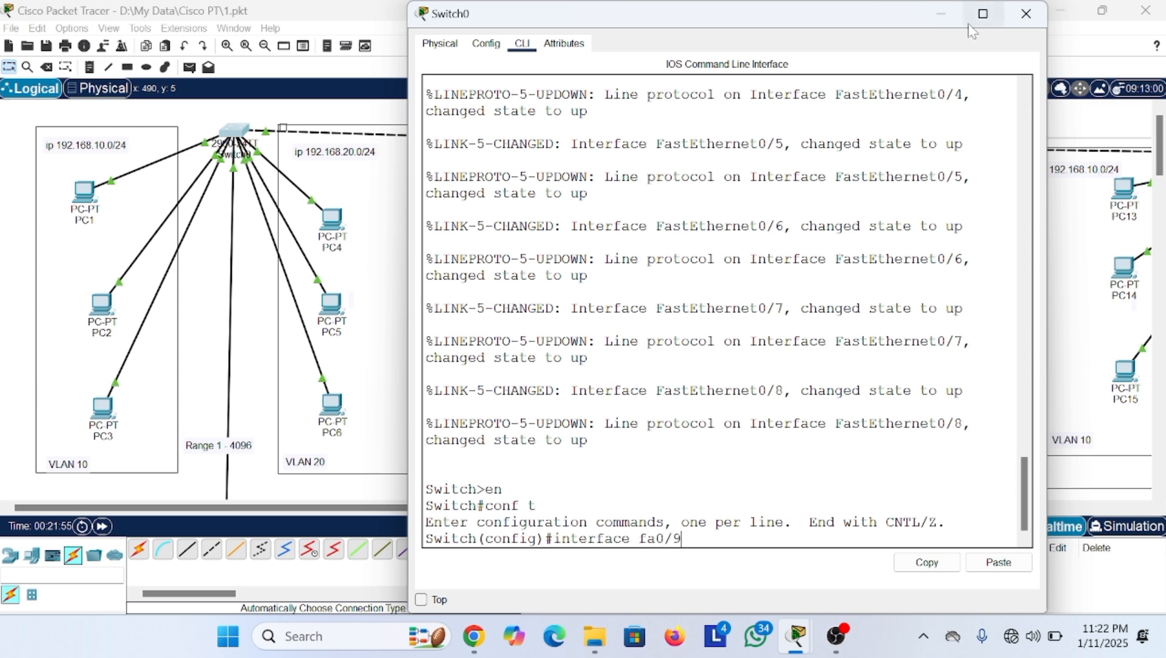
pyautogui.click(942, 13)
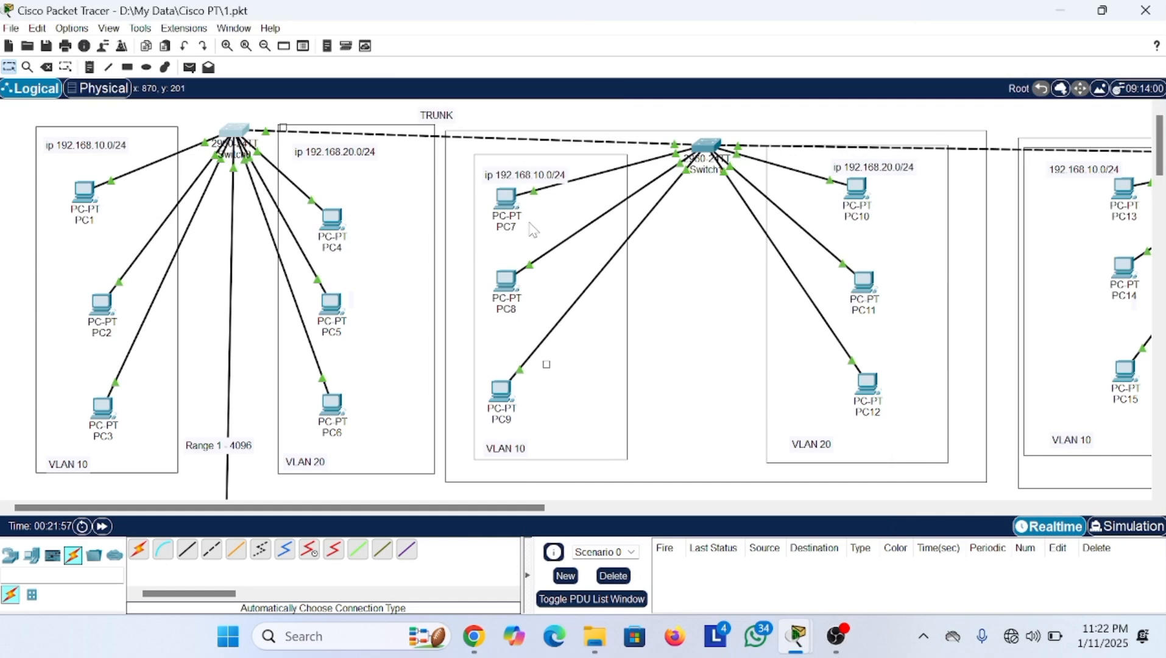
pyautogui.scroll(-5, 234, 331)
pyautogui.scroll(5, 239, 329)
pyautogui.click(237, 133)
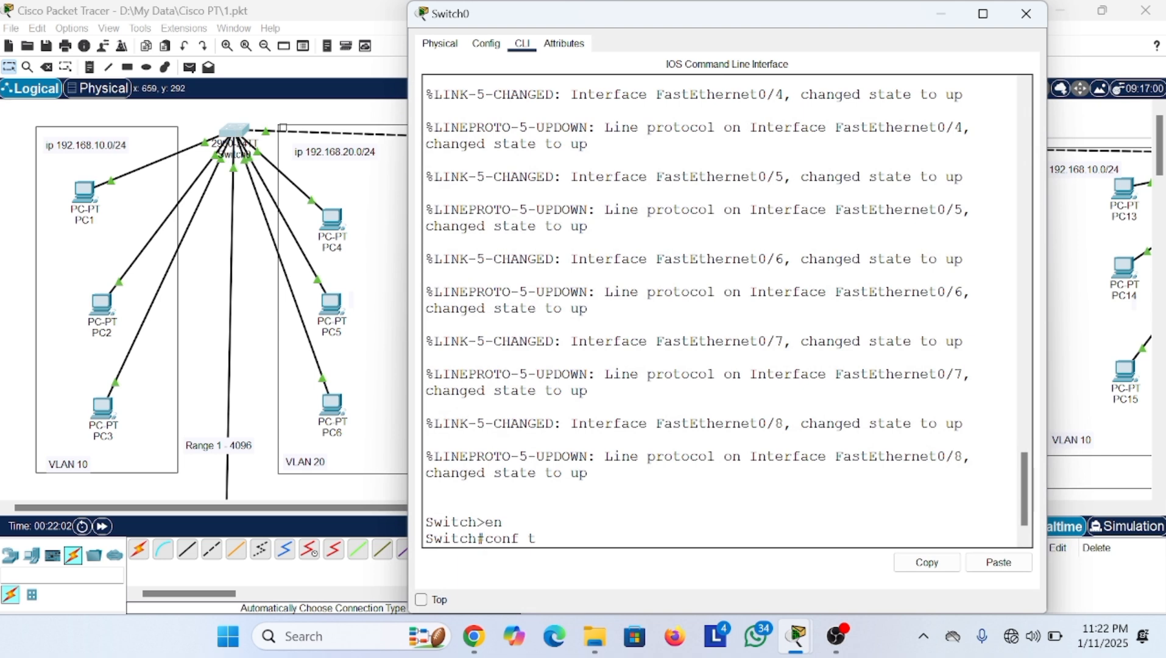
pyautogui.press('Return')
pyautogui.write('interface fa0/9')
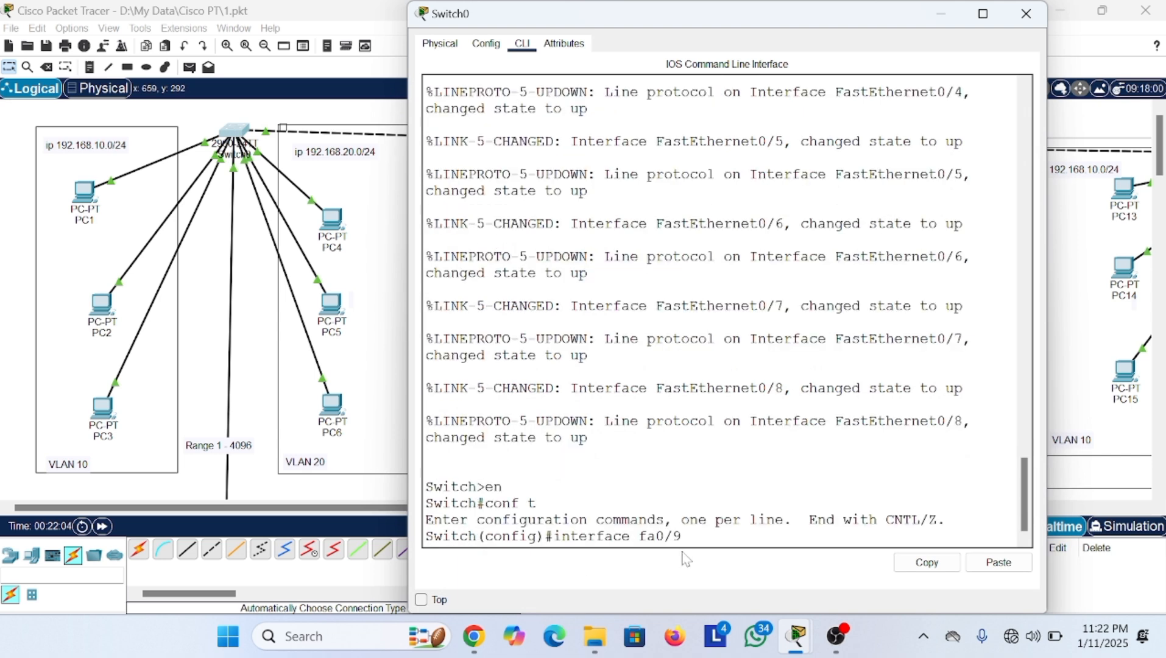
pyautogui.press('Return')
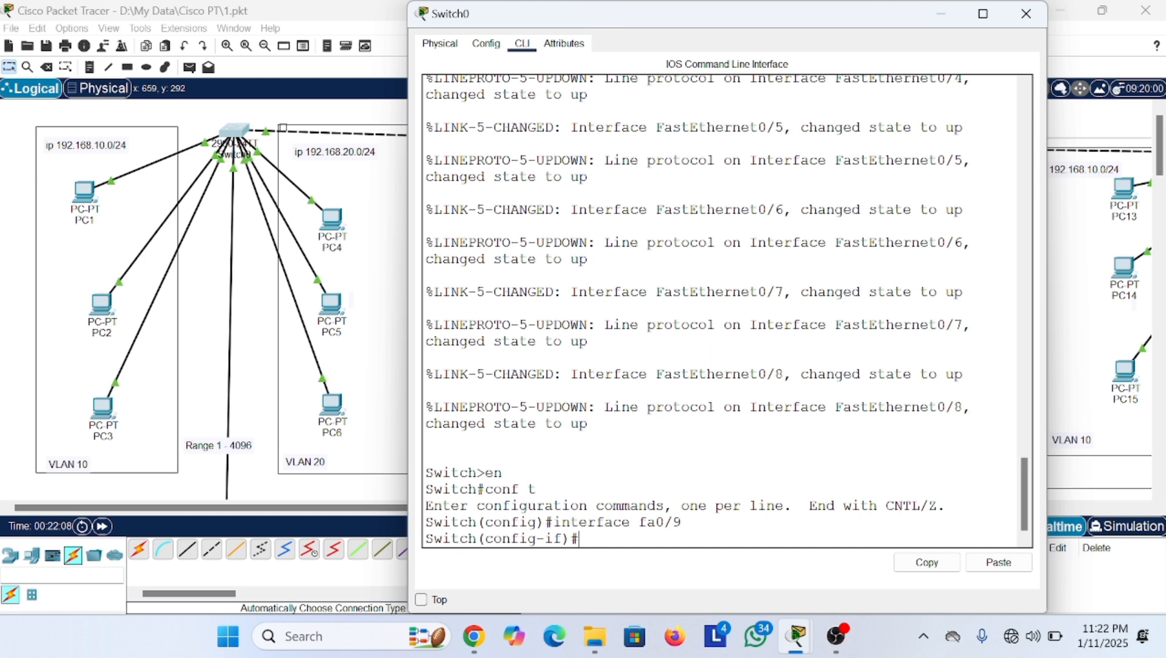
# - Configure interface fa0/9 of Switch0 as a trunk with the command switchport mode trunk
pyautogui.write('switch')
pyautogui.press('Tab')
pyautogui.write('mo')
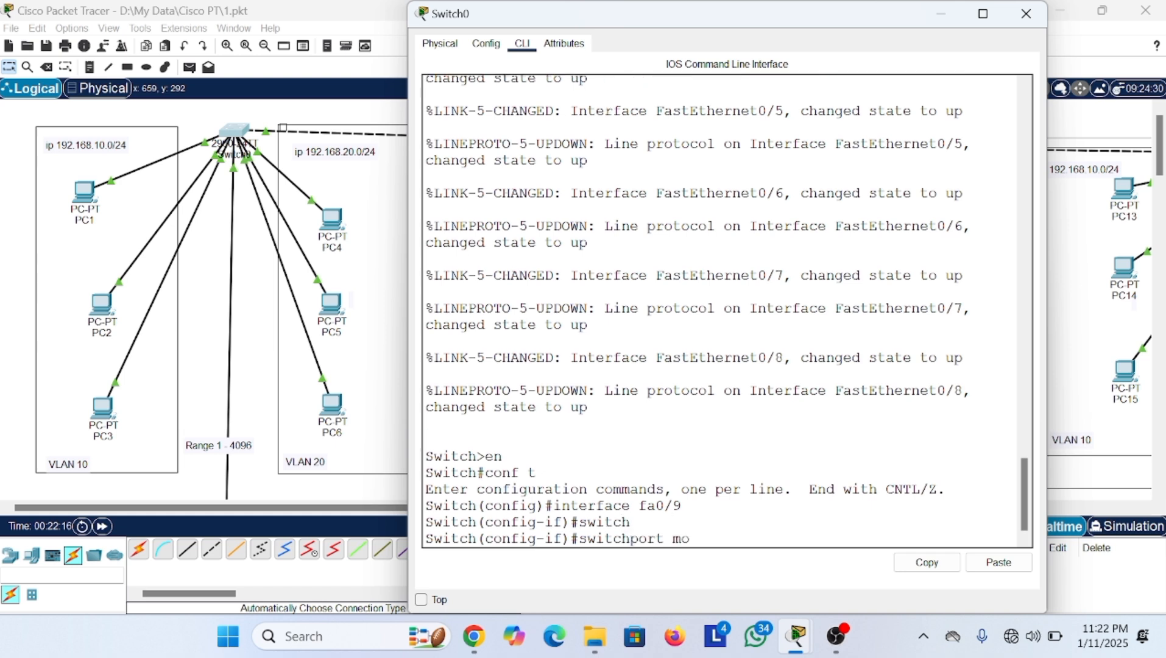
pyautogui.write('ee trunk')
pyautogui.press('Return')
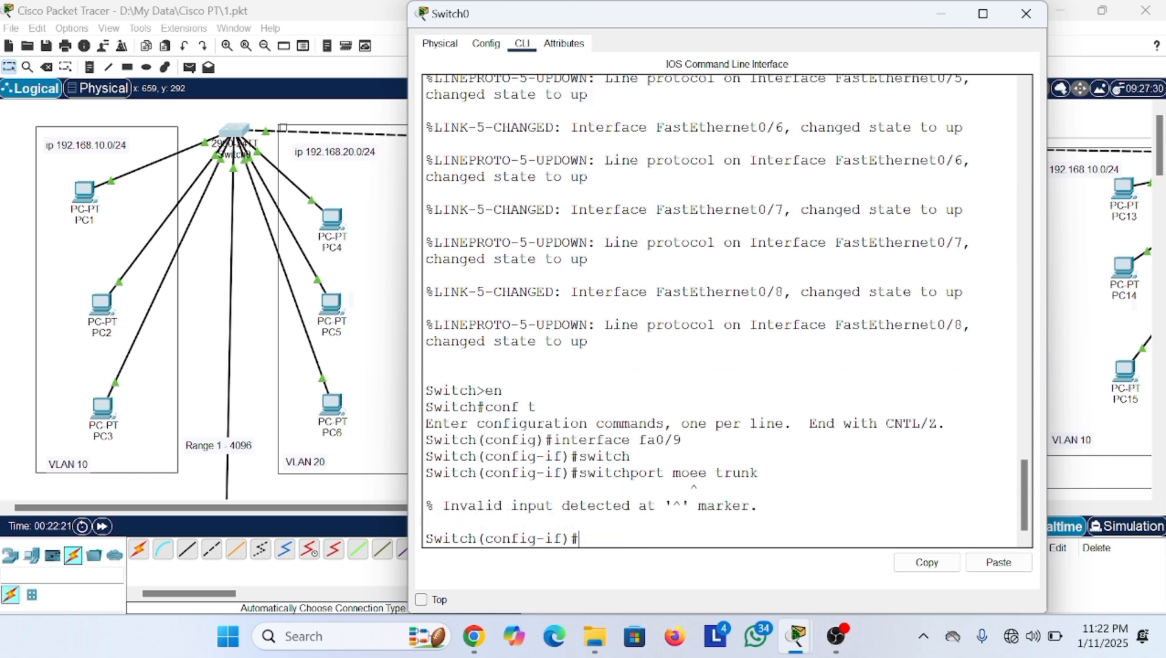
pyautogui.press('Up')
pyautogui.press('Left')
pyautogui.press('Left')
pyautogui.press('Left')
pyautogui.press('Left')
pyautogui.press('Left')
pyautogui.press('Left')
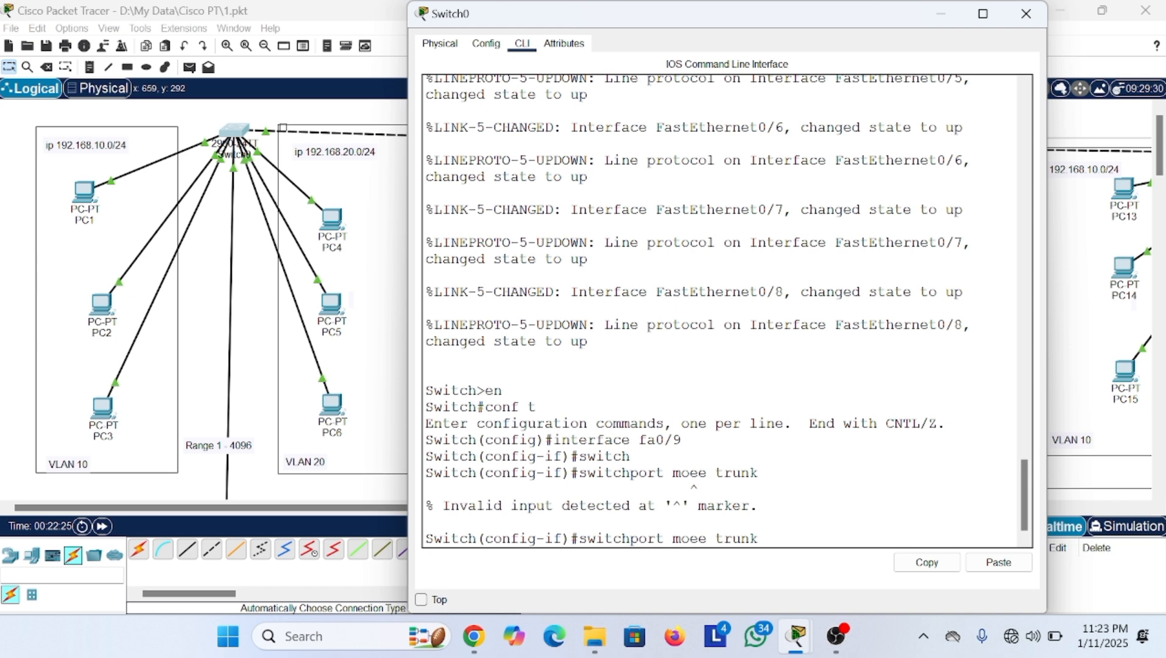
pyautogui.press('BackSpace')
pyautogui.write('d')
pyautogui.press('End')
pyautogui.press('Return')
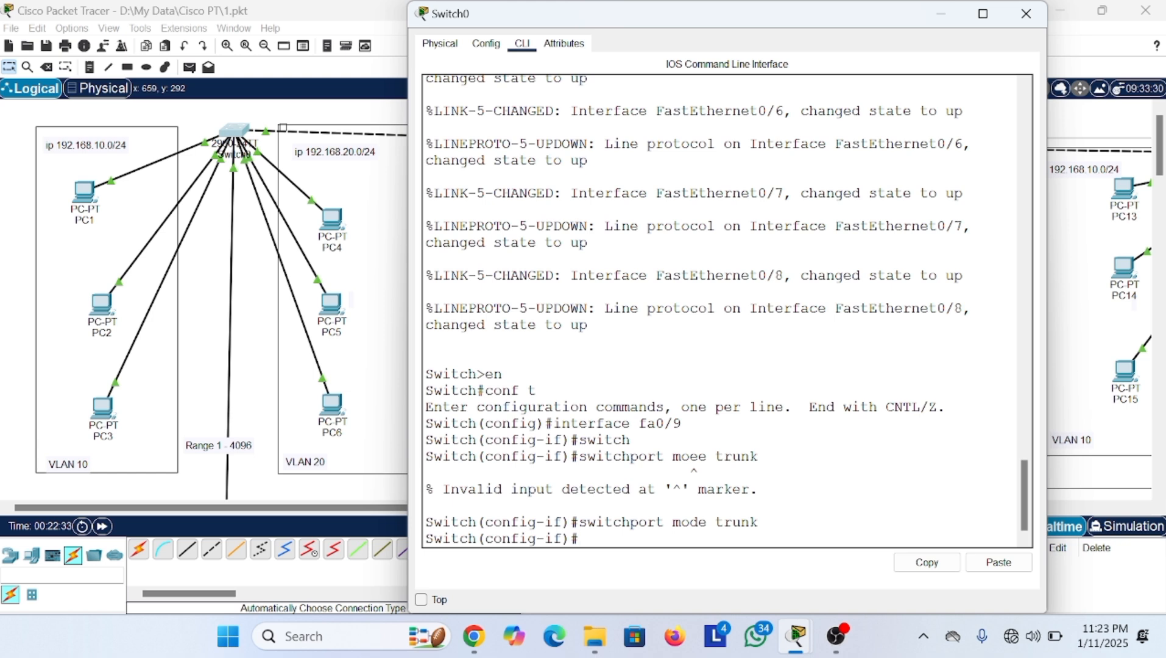
pyautogui.write('ex')
pyautogui.write('it')
pyautogui.press('BackSpace')
pyautogui.press('BackSpace')
pyautogui.press('BackSpace')
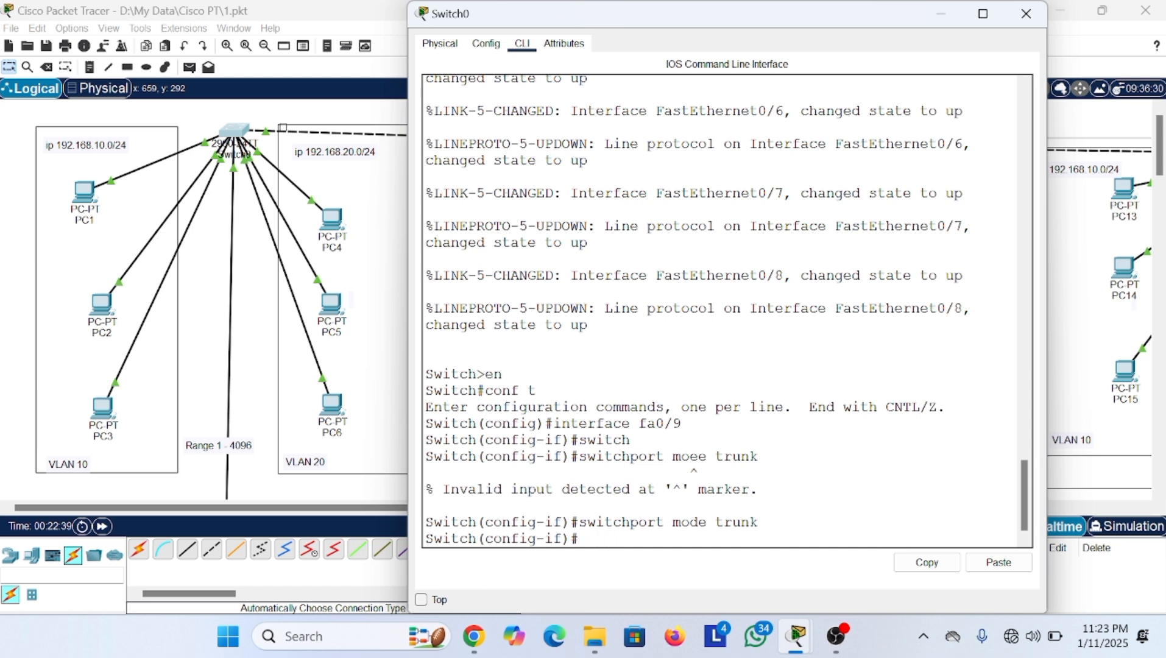
# - Minimize the Switch0 window and send a simple PDU from PC1 to PC4 to test inter-VLAN connectivity
pyautogui.click(941, 14)
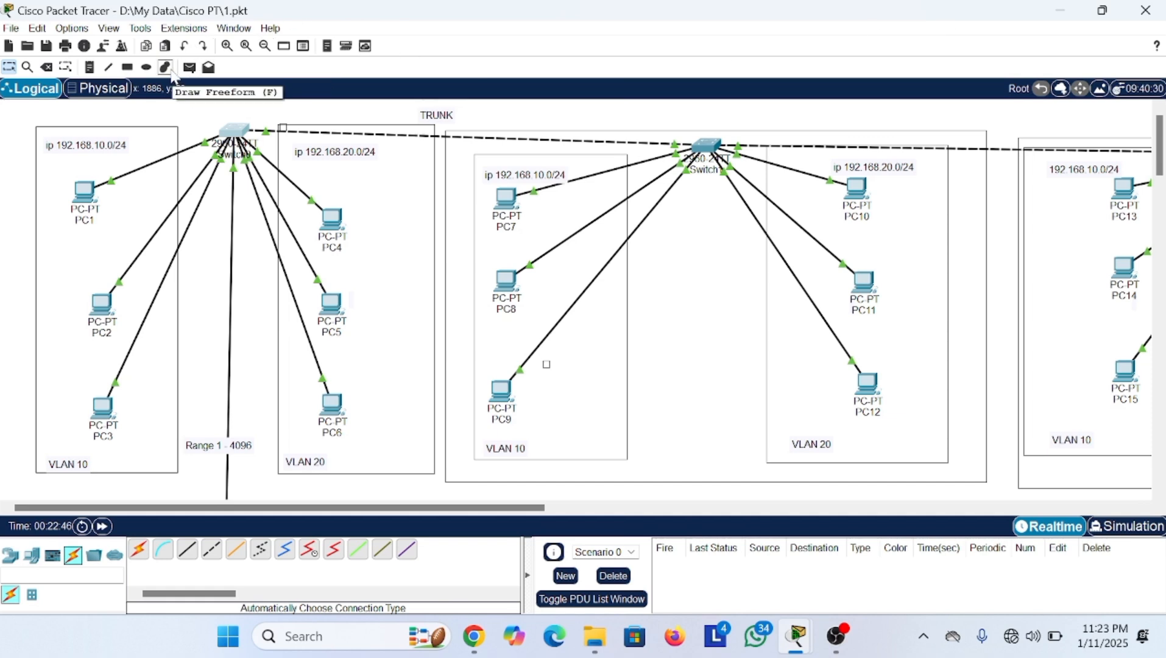
pyautogui.click(190, 68)
pyautogui.click(89, 191)
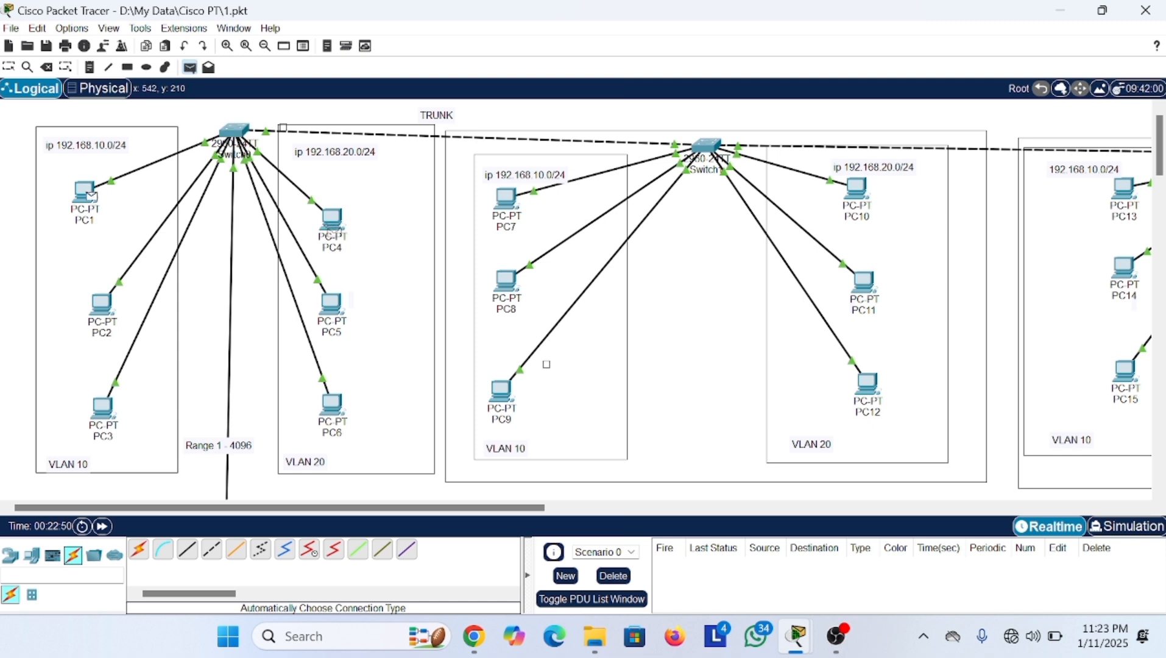
pyautogui.click(330, 228)
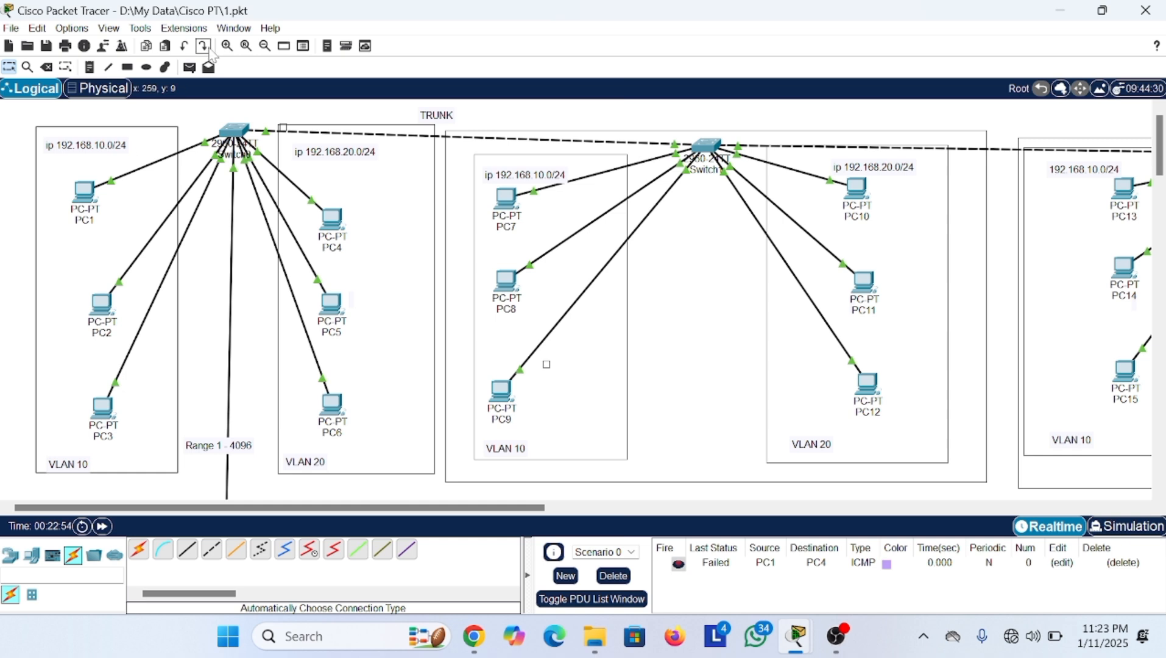
# - Send two more simple PDUs from PC1 to PC4 to retest connectivity between VLAN 10 and VLAN 20
pyautogui.click(190, 67)
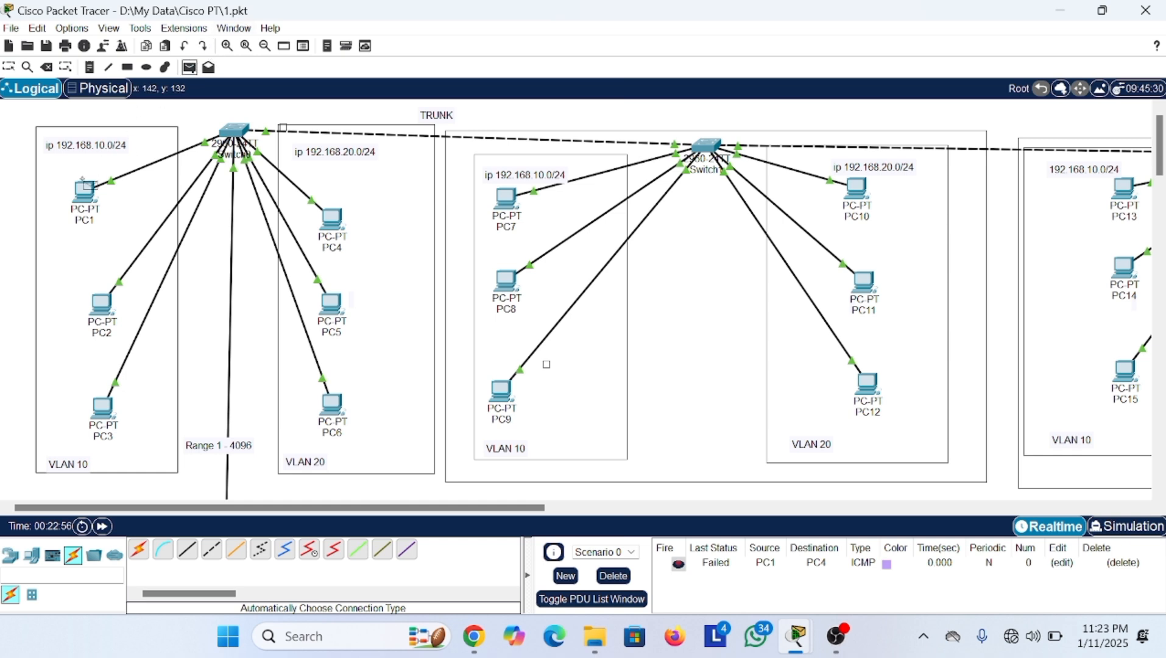
pyautogui.click(85, 193)
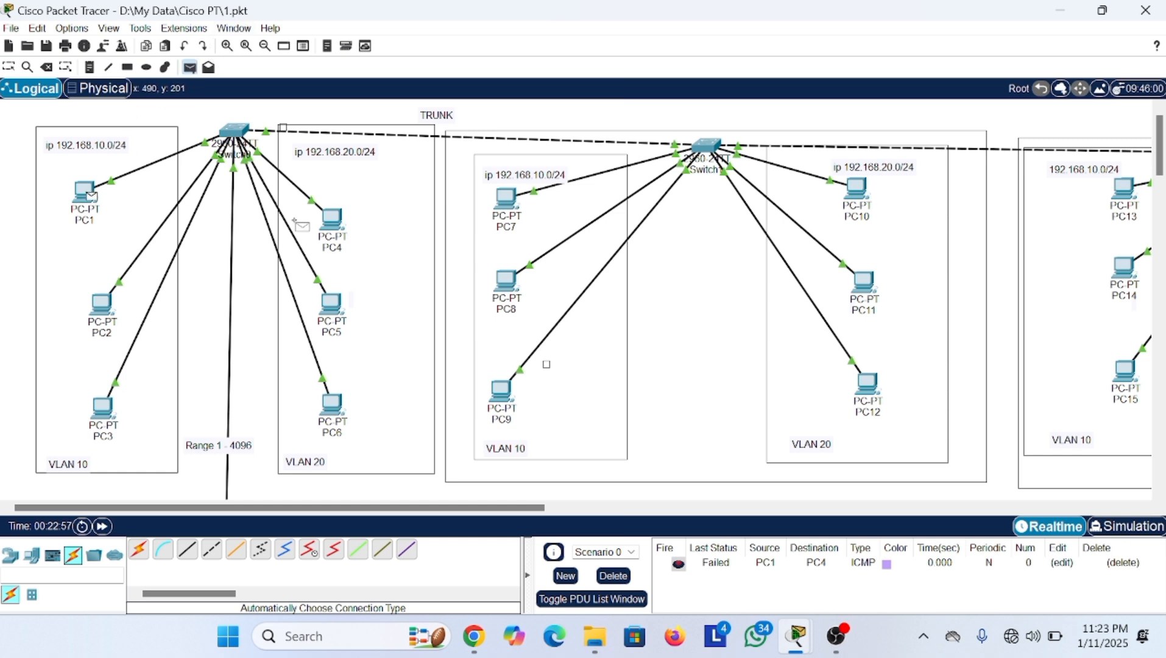
pyautogui.click(333, 220)
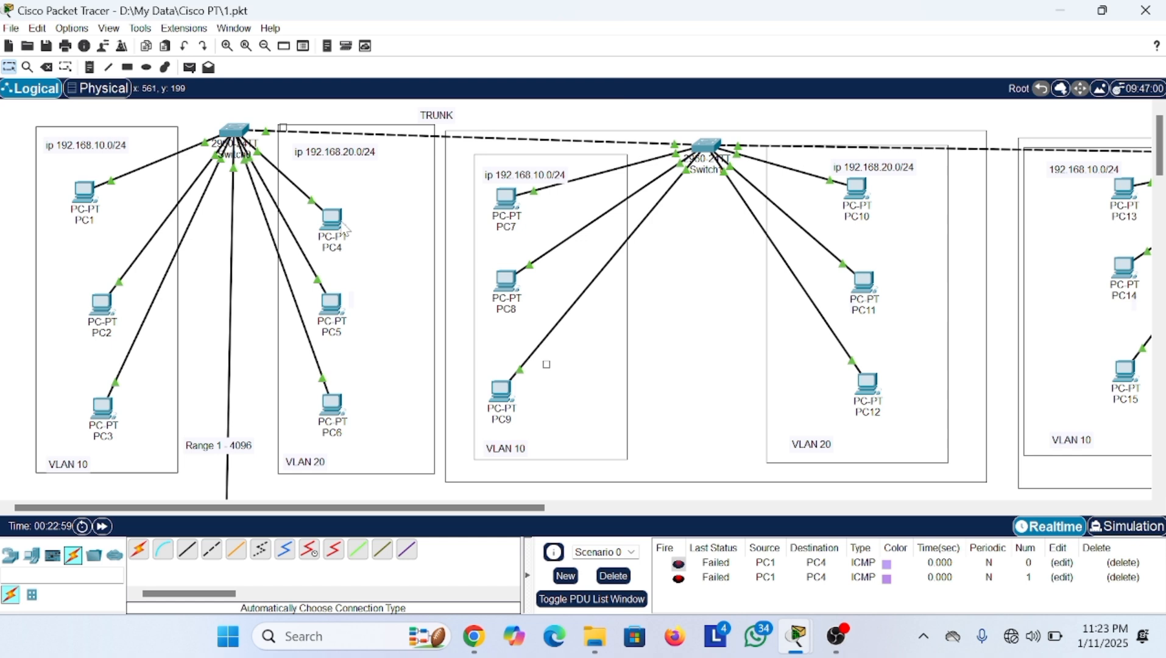
pyautogui.click(189, 67)
pyautogui.click(86, 192)
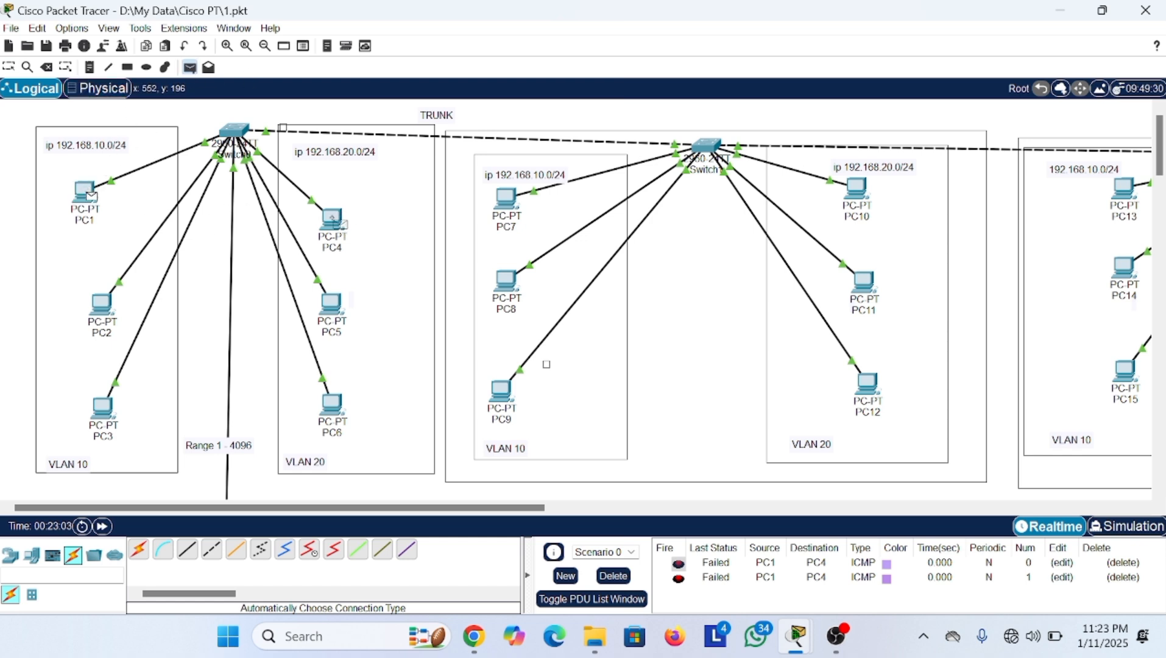
pyautogui.click(334, 221)
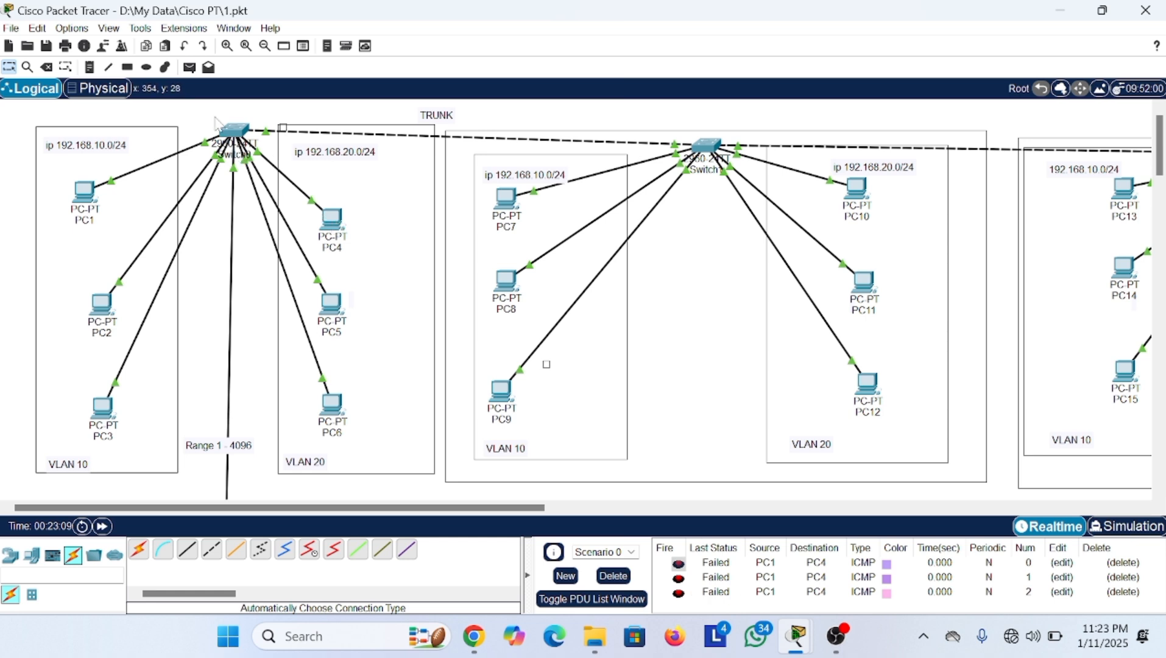
# - Check the router link in the topology and PC1's IP configuration, including its default gateway, and minimize the PC1 window
pyautogui.scroll(-3, 239, 210)
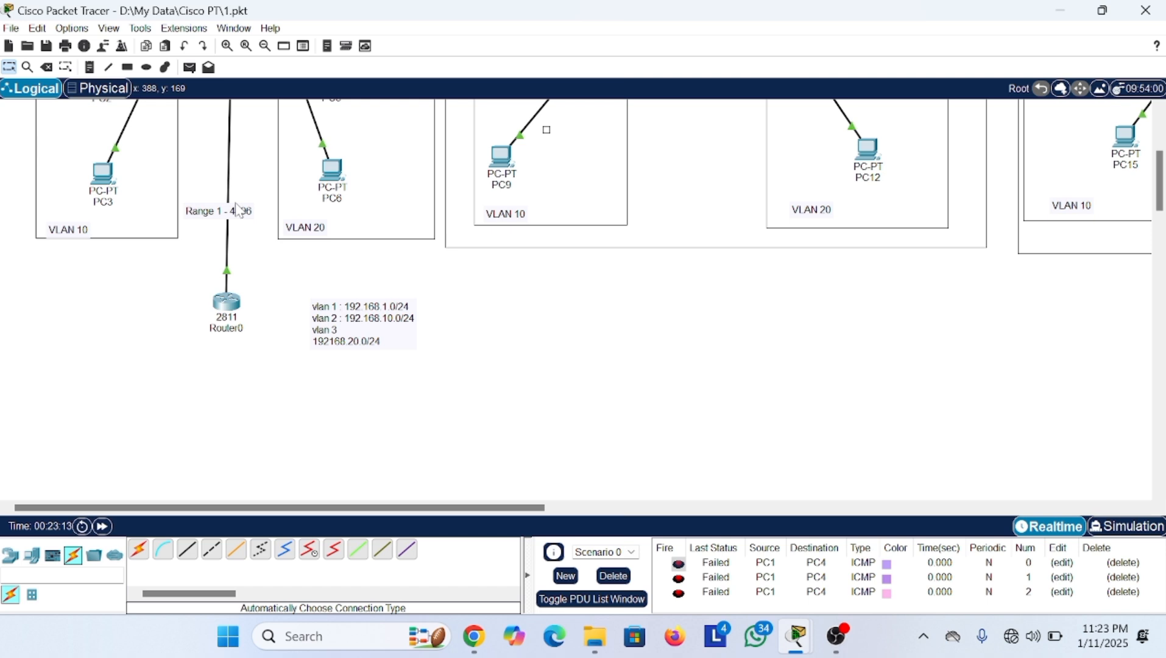
pyautogui.scroll(3, 262, 146)
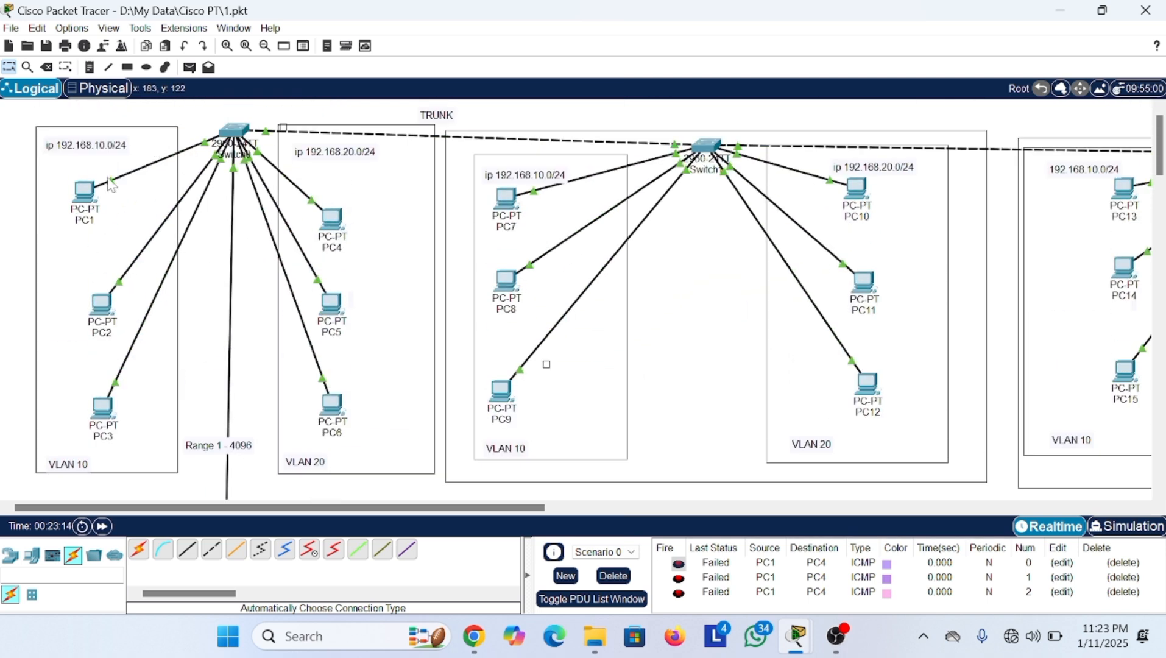
pyautogui.click(84, 194)
pyautogui.click(476, 109)
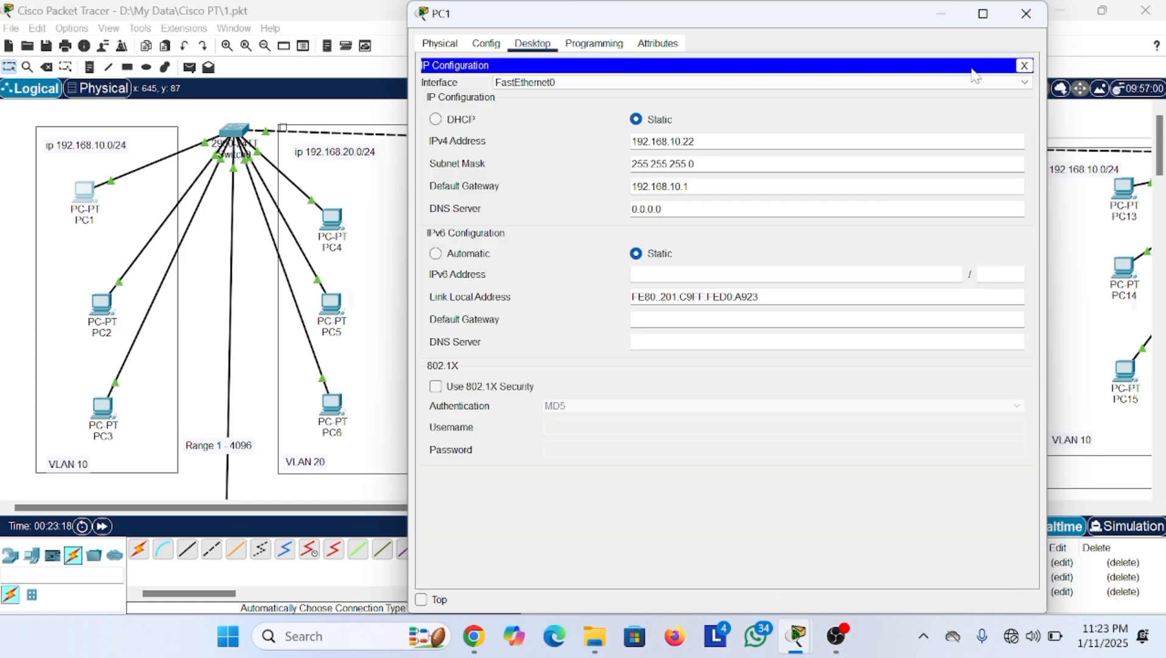
pyautogui.click(1024, 65)
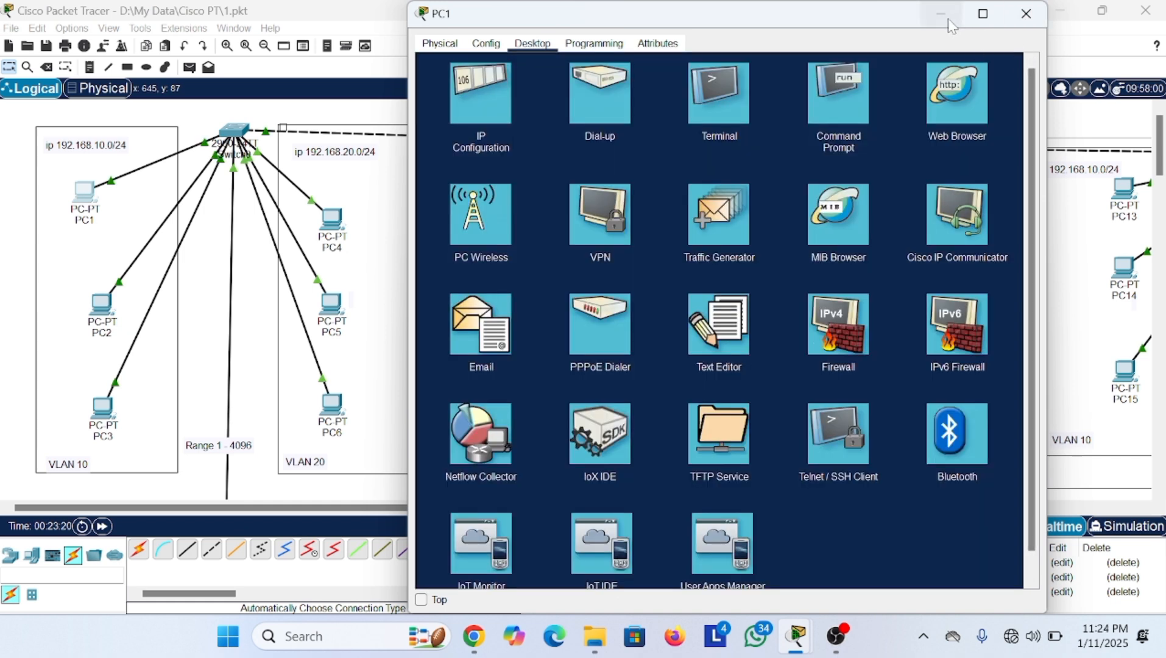
pyautogui.click(944, 18)
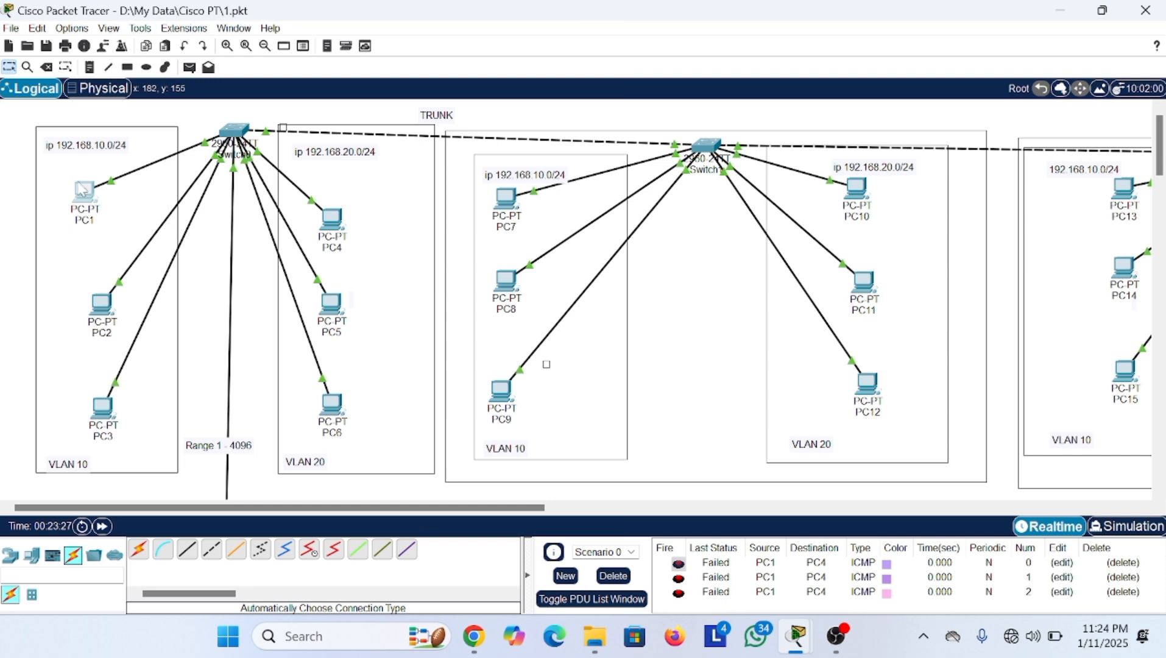
pyautogui.click(189, 67)
pyautogui.click(84, 199)
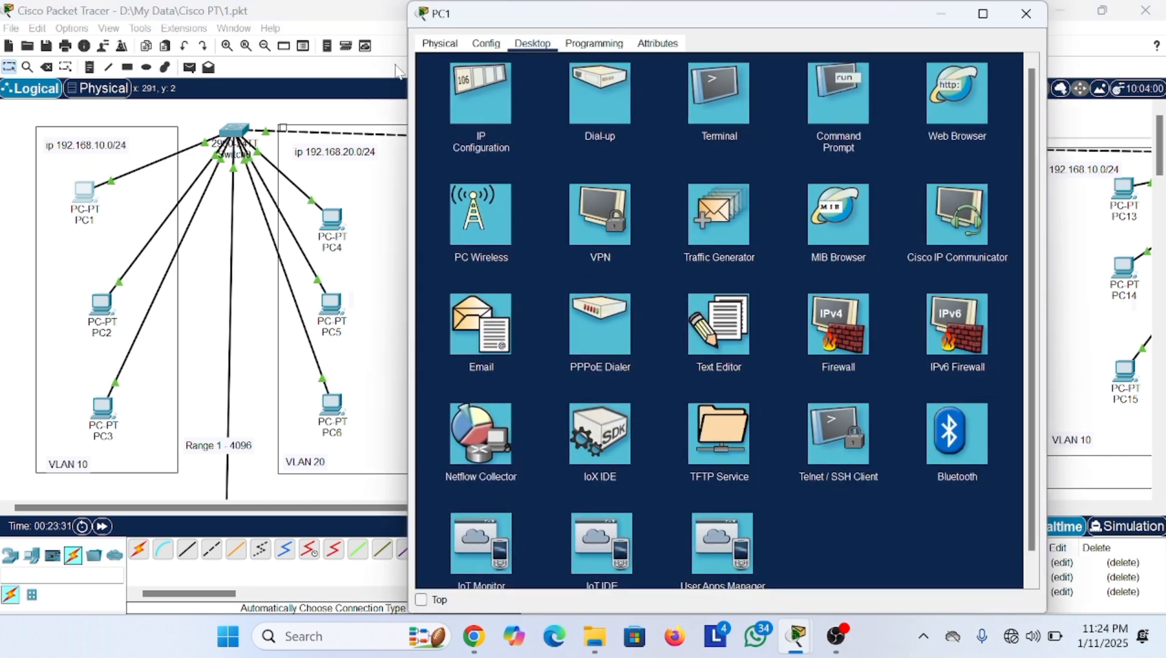
pyautogui.click(1026, 13)
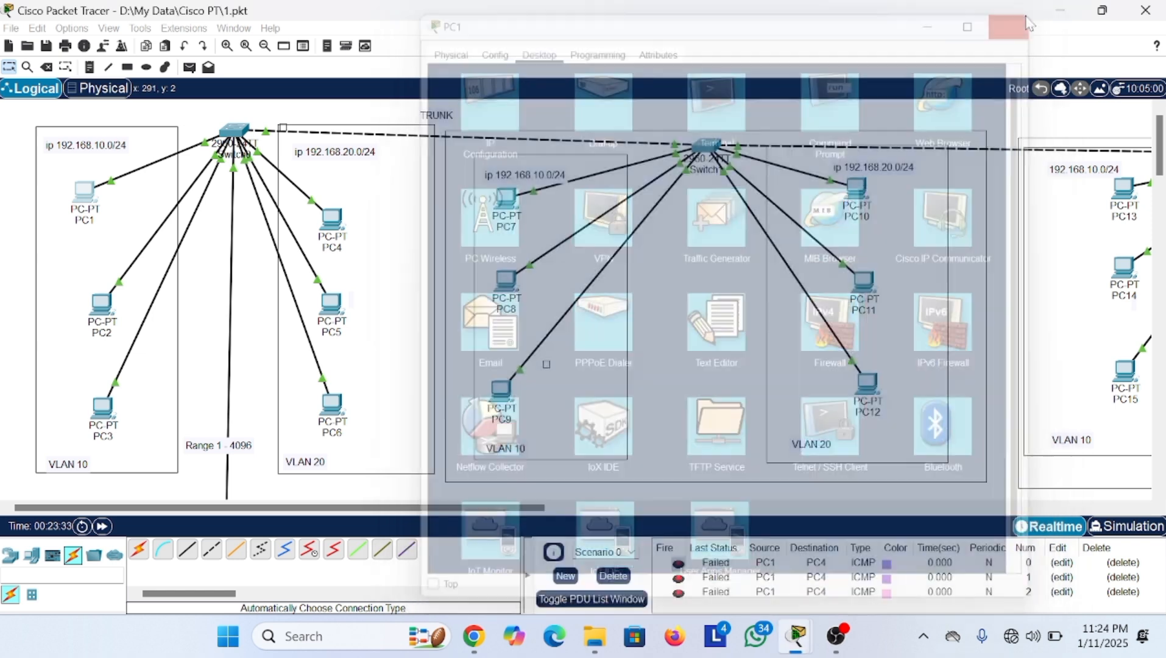
# - Send two simple PDUs from PC2 to PC6 and review their entries in the PDU list
pyautogui.click(190, 67)
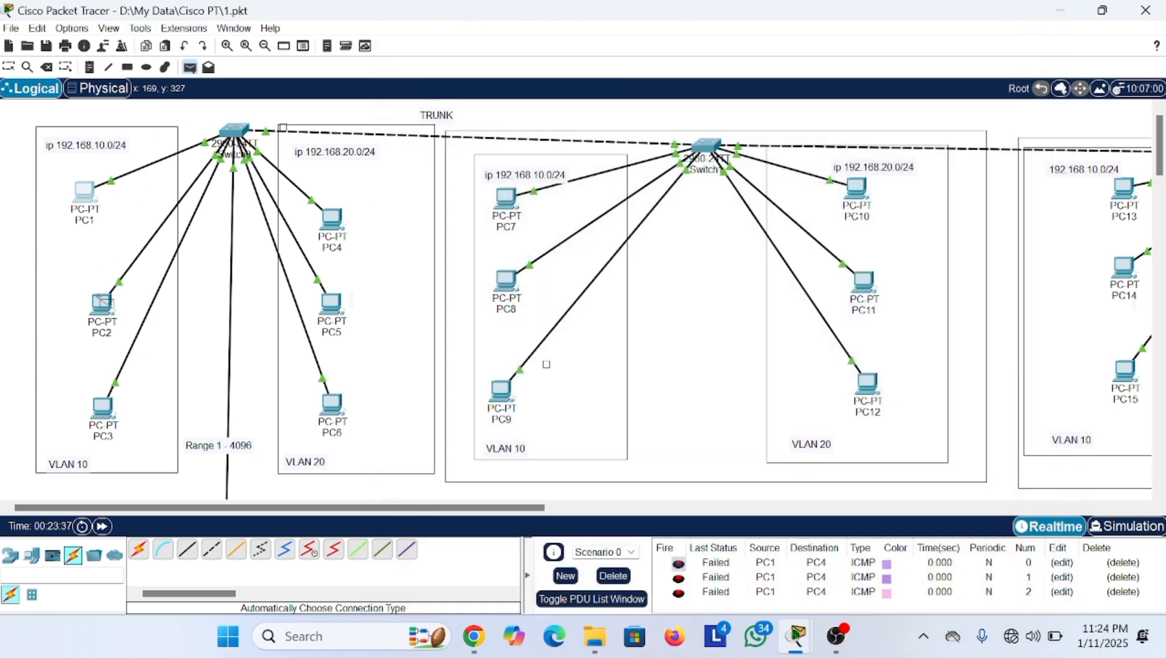
pyautogui.click(103, 308)
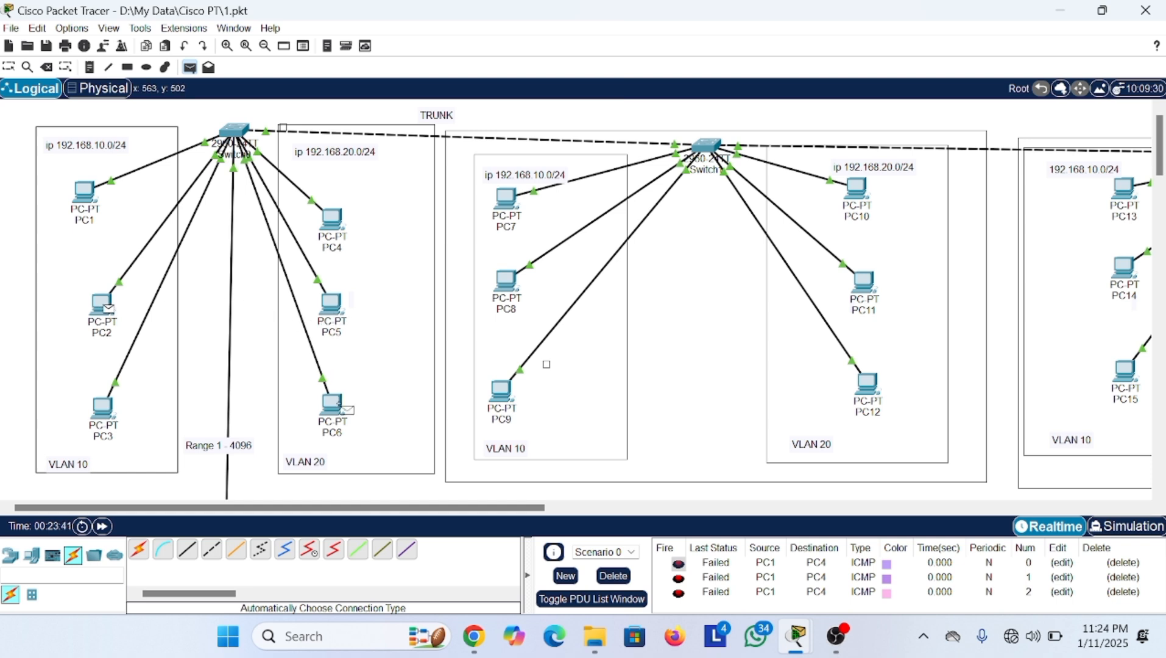
pyautogui.click(345, 410)
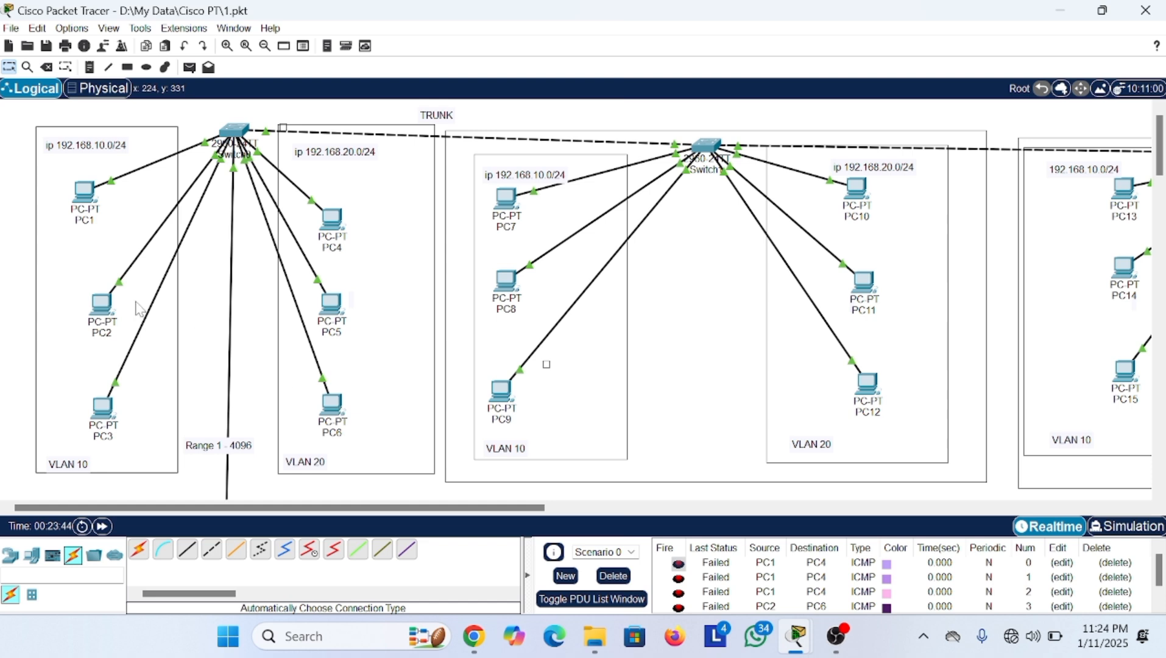
pyautogui.click(189, 67)
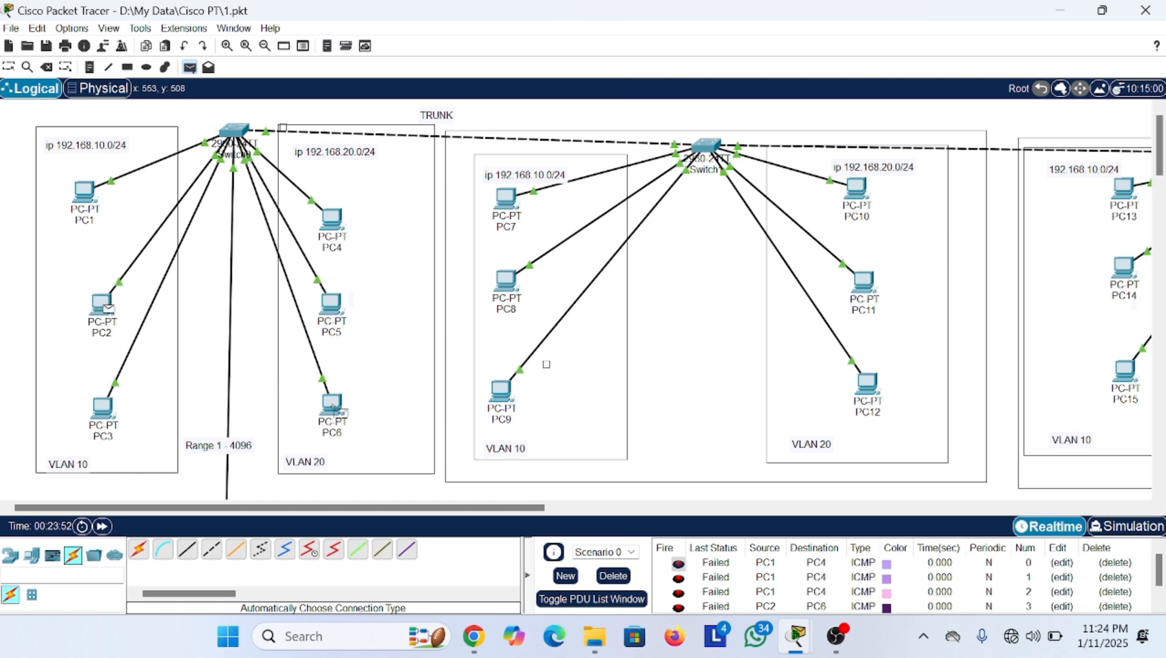
pyautogui.click(335, 407)
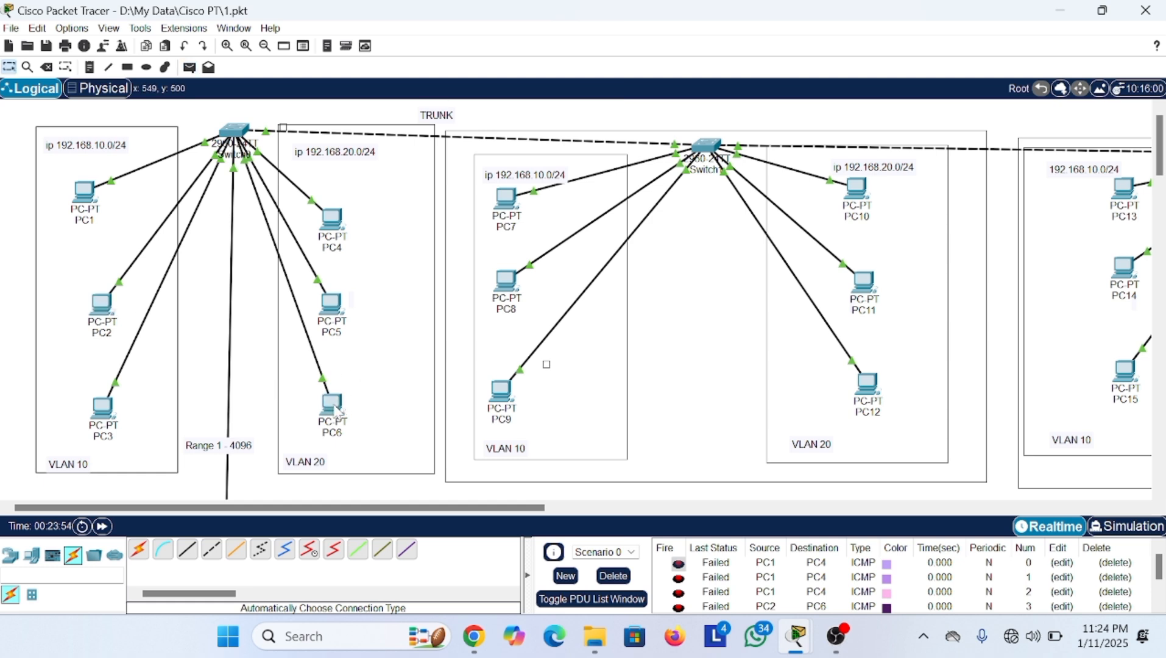
pyautogui.scroll(-1, 786, 587)
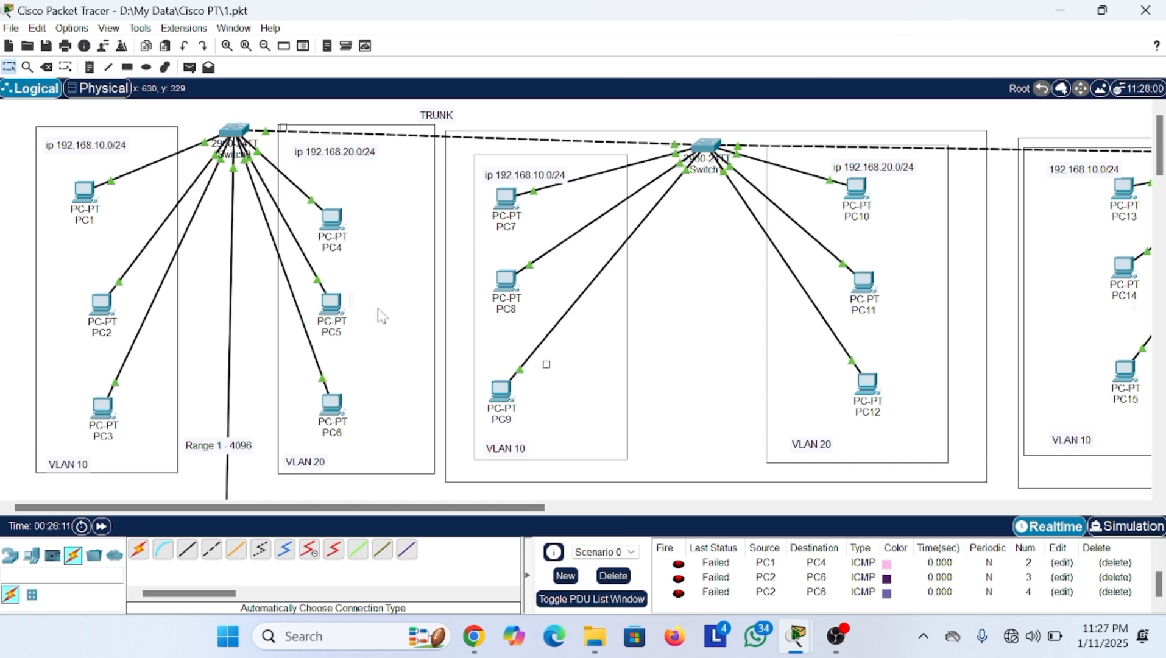
# - Open the command line of Router0 and return from subinterface mode to global configuration mode with exit
pyautogui.scroll(-5, 381, 315)
pyautogui.click(227, 250)
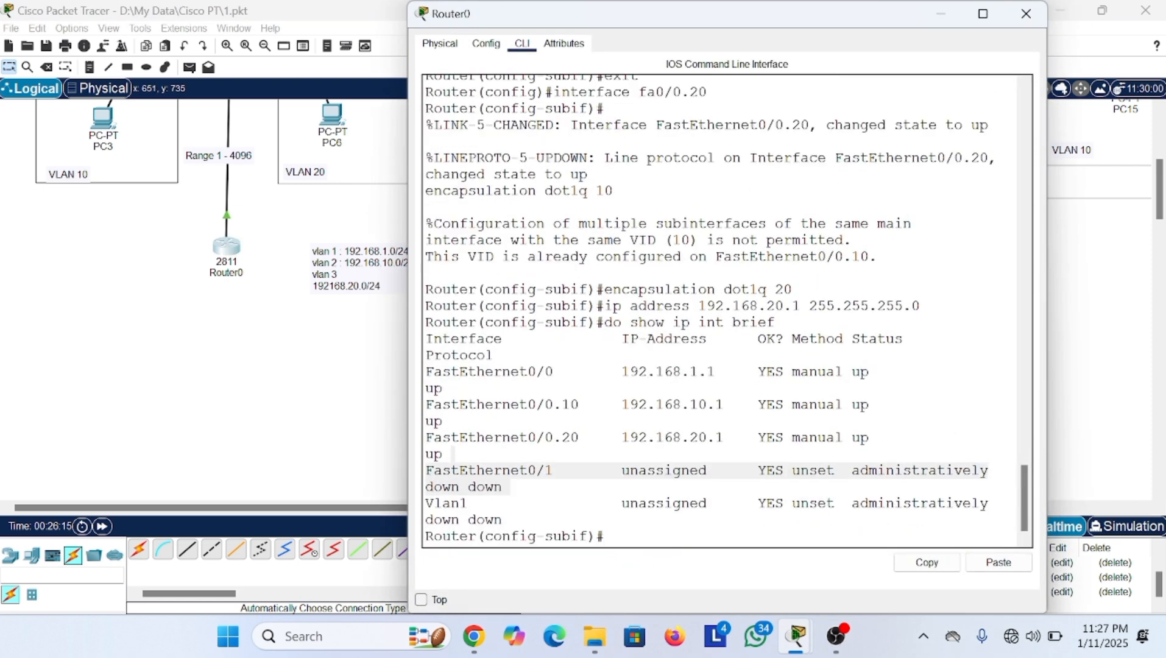
pyautogui.click(604, 536)
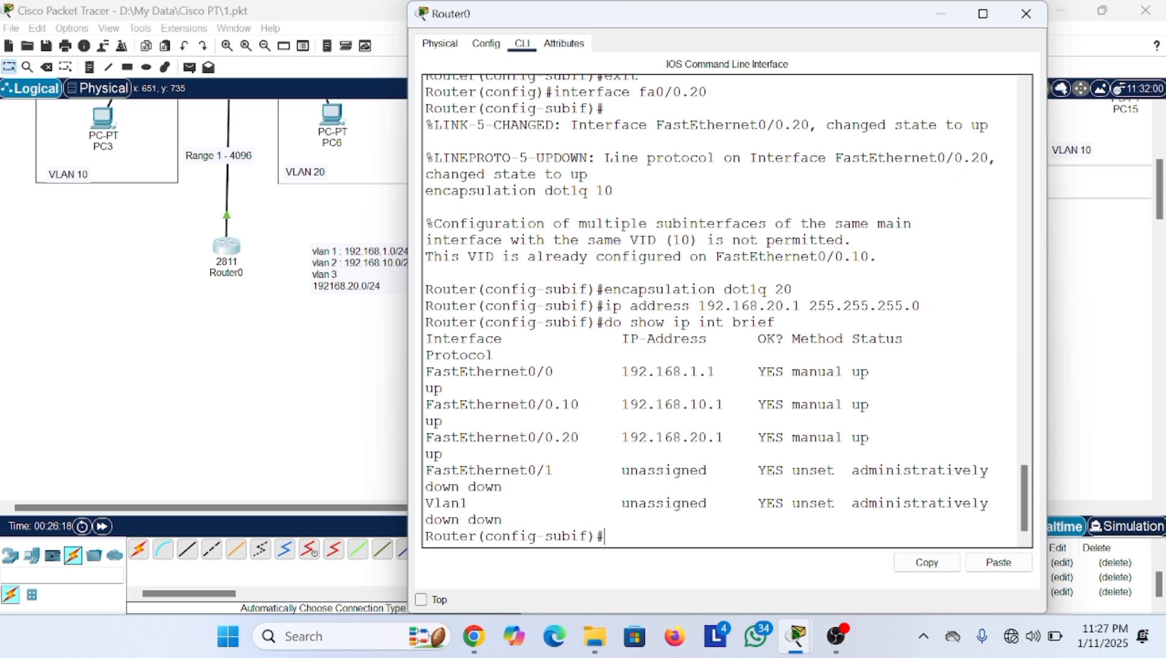
pyautogui.write('exit')
pyautogui.press('Return')
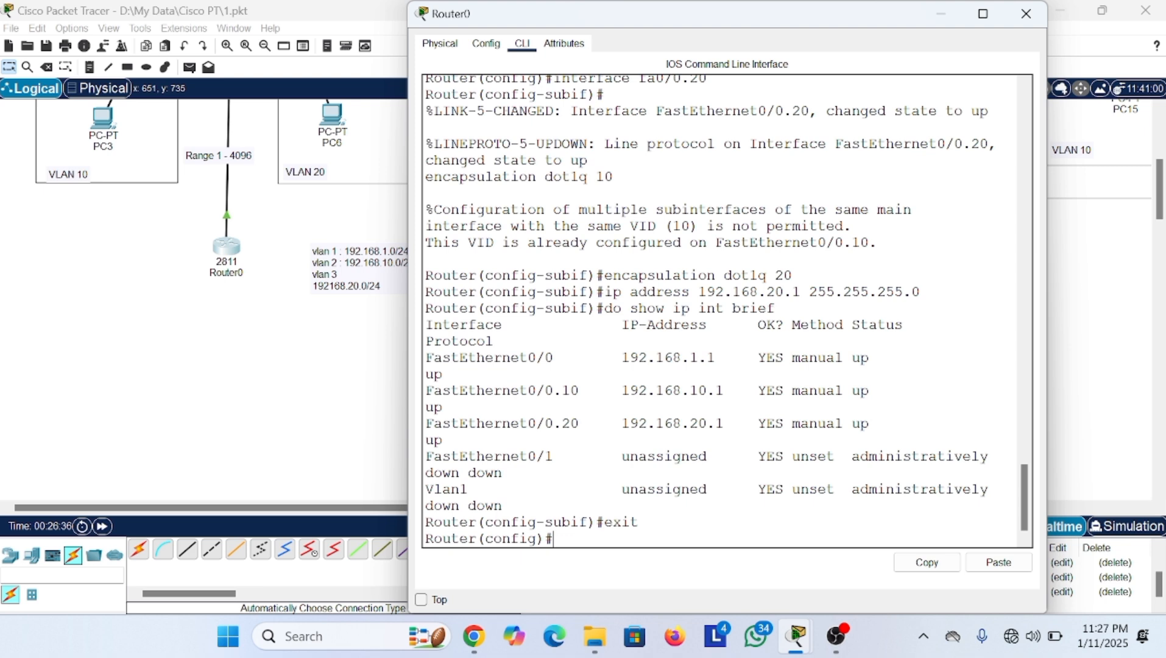
# - Create a DHCP pool for VLAN 10 on Router0 with the command ip dhcp pool VLAN10
pyautogui.write('ip dhcp poll')
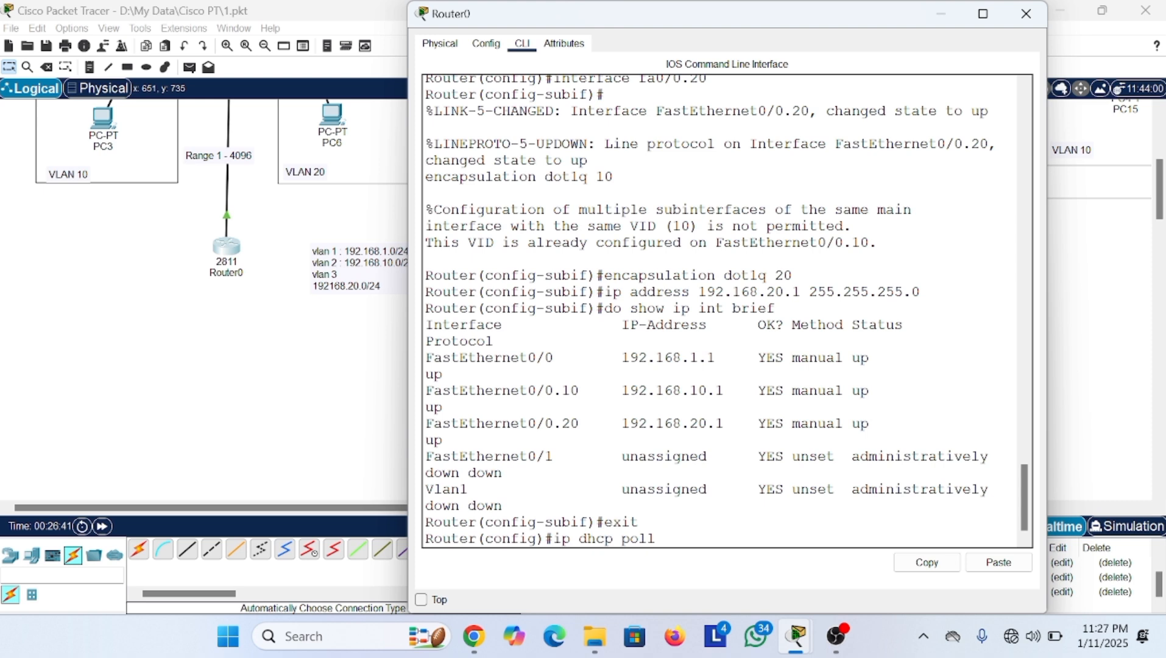
pyautogui.press('BackSpace')
pyautogui.press('BackSpace')
pyautogui.write('olv')
pyautogui.press('BackSpace')
pyautogui.write('V')
pyautogui.write('LAN!')
pyautogui.press('BackSpace')
pyautogui.write('10')
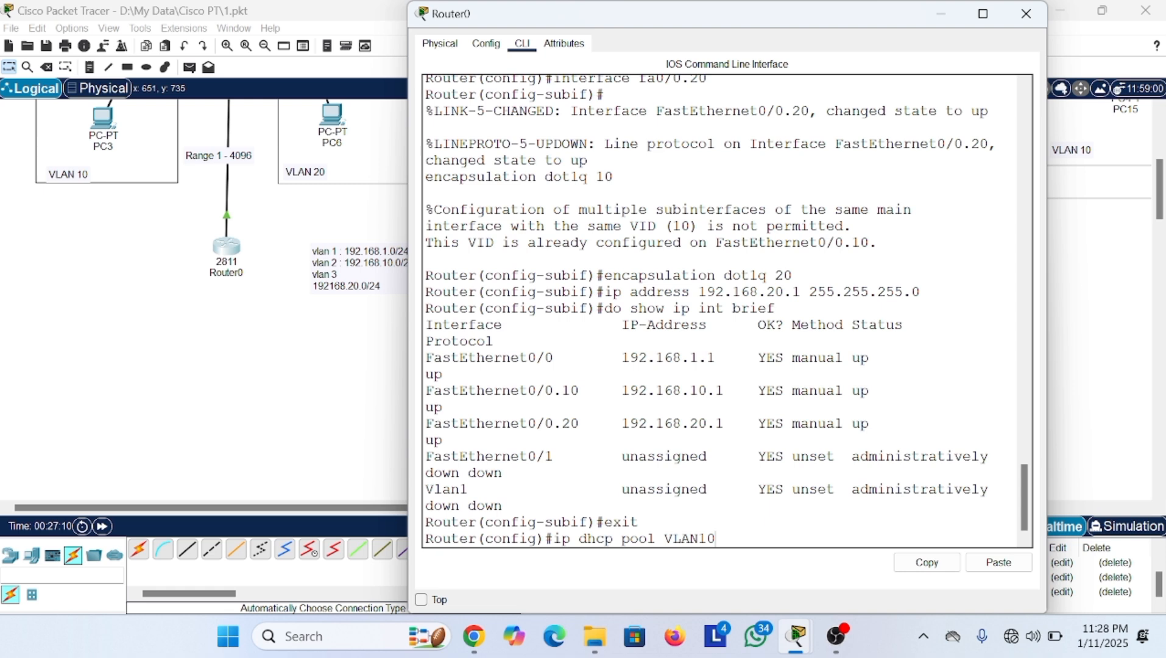
pyautogui.press('Return')
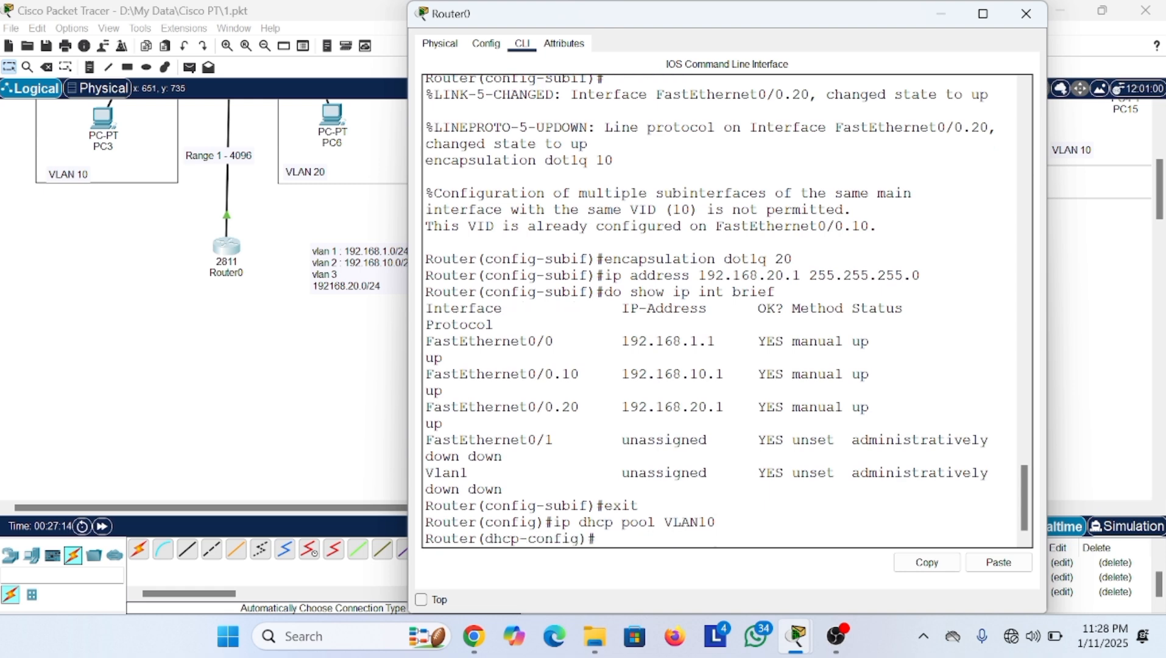
# - Assign the network 192.168.10.0 with mask 255.255.255.0 to the VLAN10 DHCP pool using the network command
pyautogui.write('net')
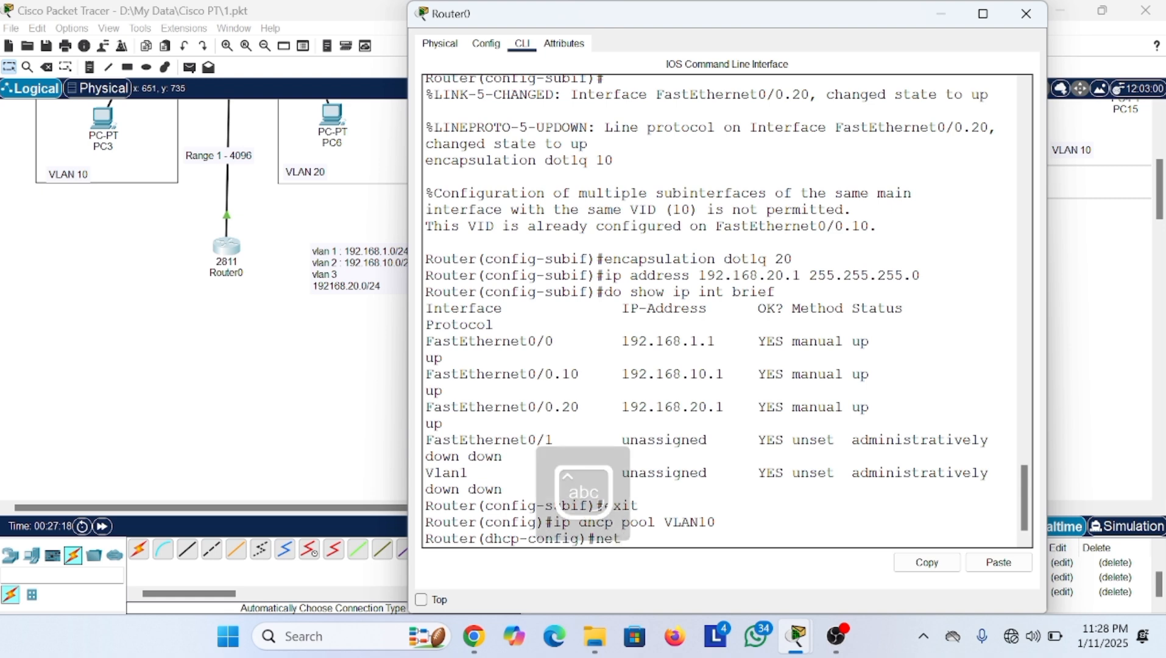
pyautogui.press('Tab')
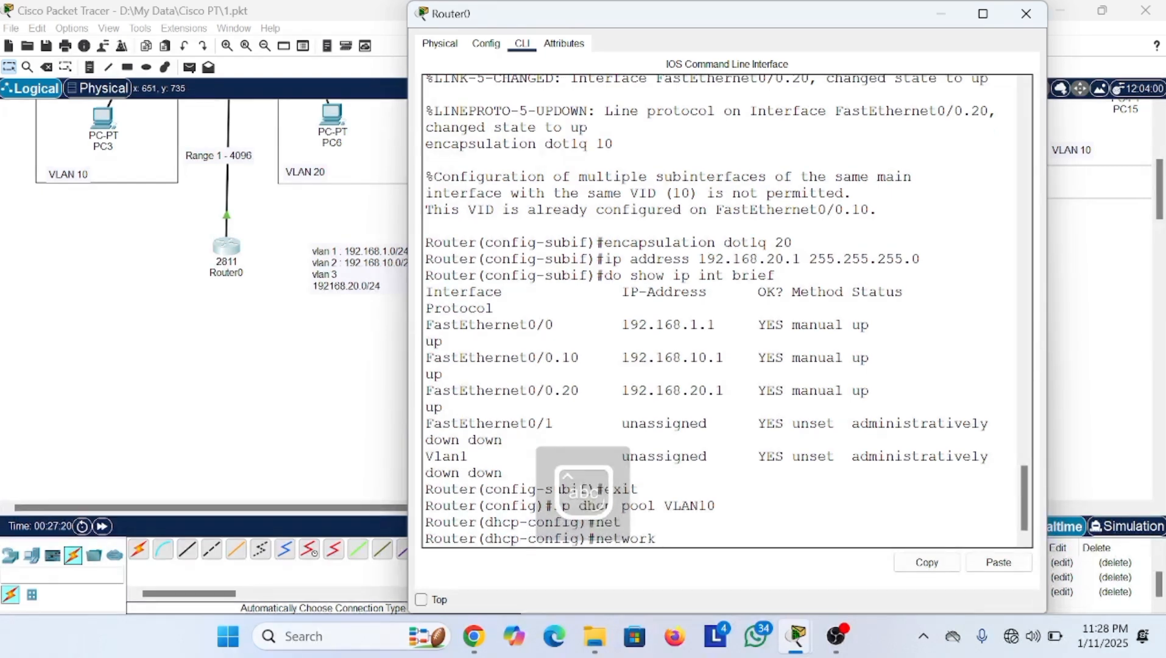
pyautogui.write('182')
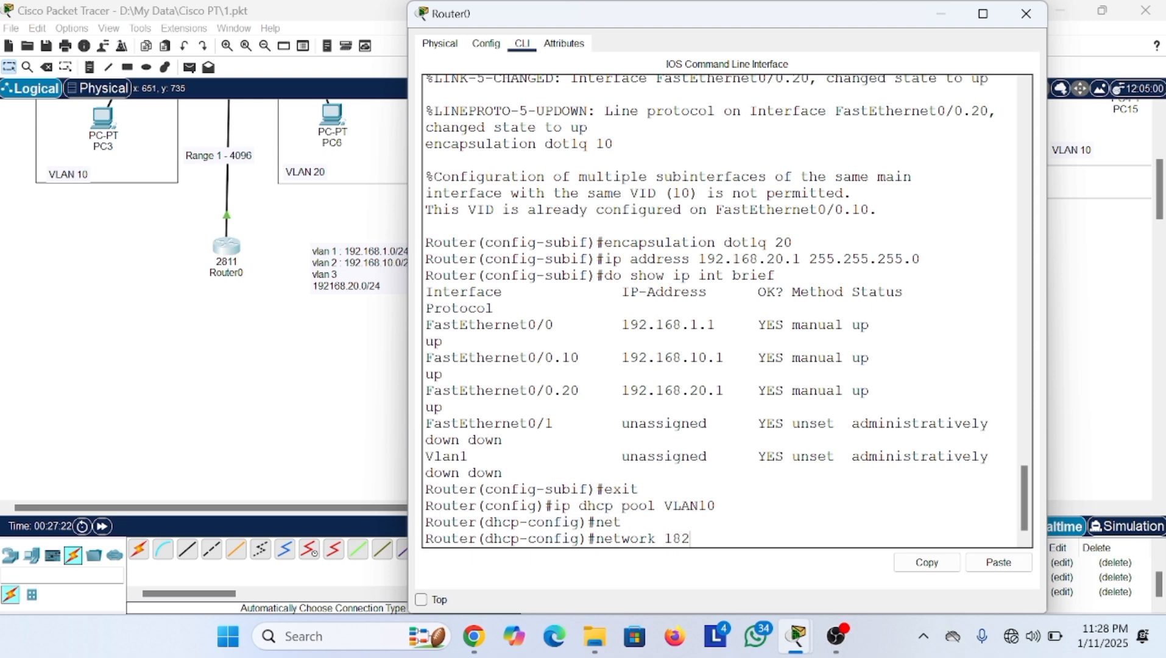
pyautogui.press('BackSpace')
pyautogui.press('BackSpace')
pyautogui.write('92.168.10.0 255')
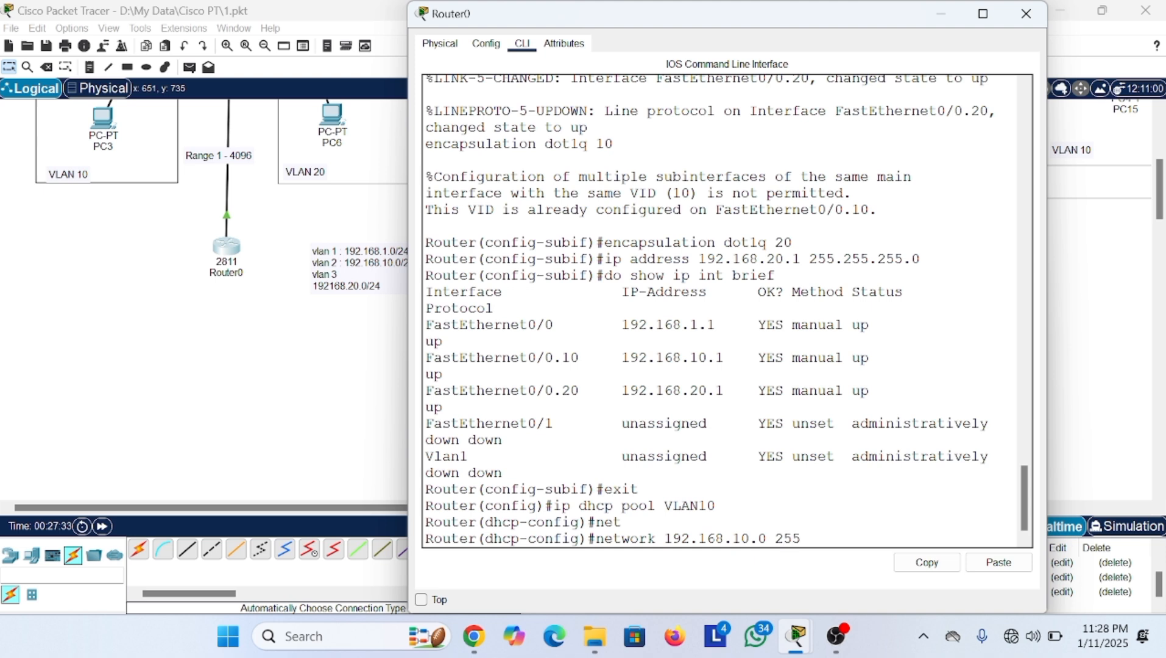
pyautogui.write('.255.255')
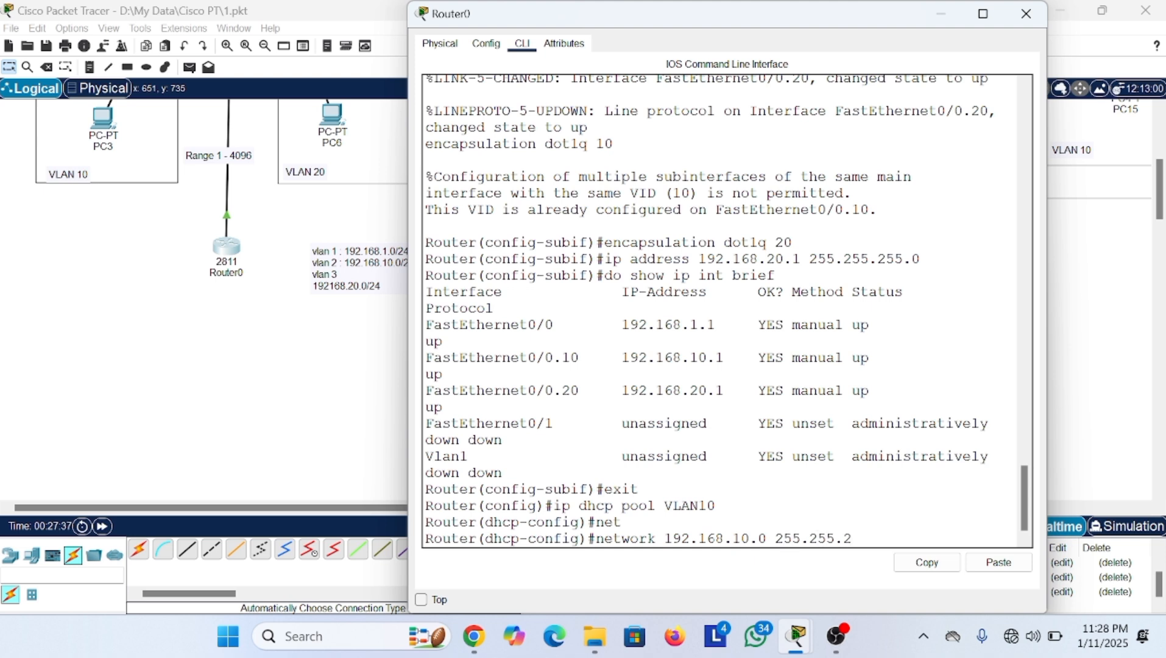
pyautogui.write('.0')
pyautogui.press('Return')
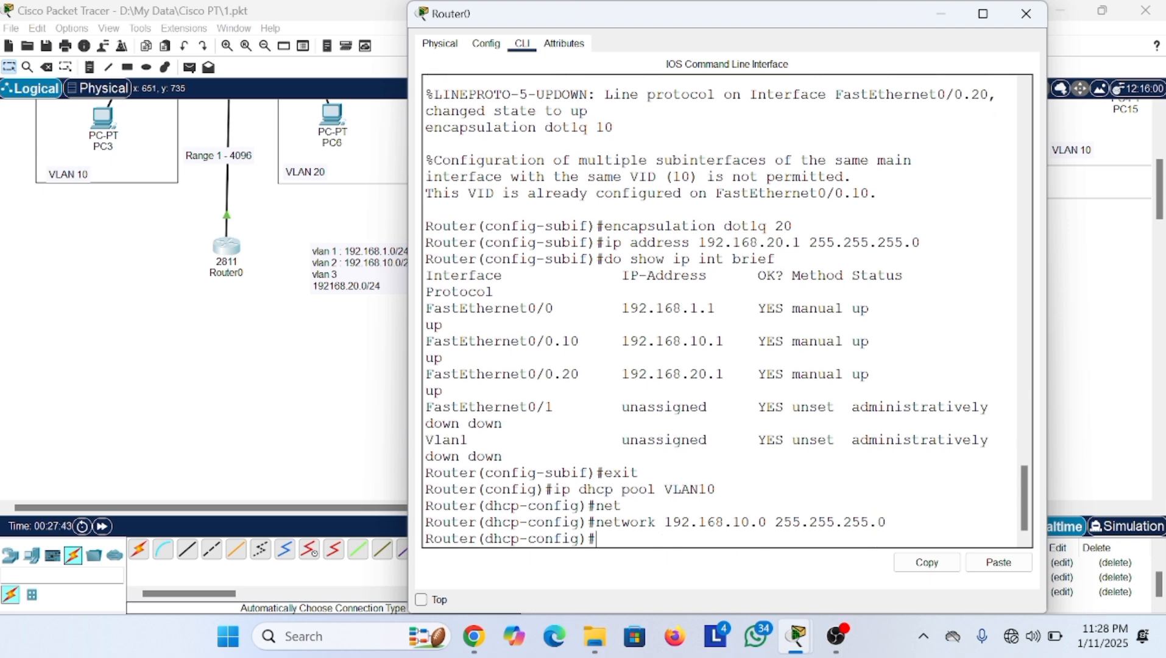
# - Set the default gateway of the VLAN10 DHCP pool with the command default-router 192.168.10.1
pyautogui.write('default')
pyautogui.write(' rpi')
pyautogui.press('BackSpace')
pyautogui.press('BackSpace')
pyautogui.press('Tab')
pyautogui.write('ou')
pyautogui.press('Tab')
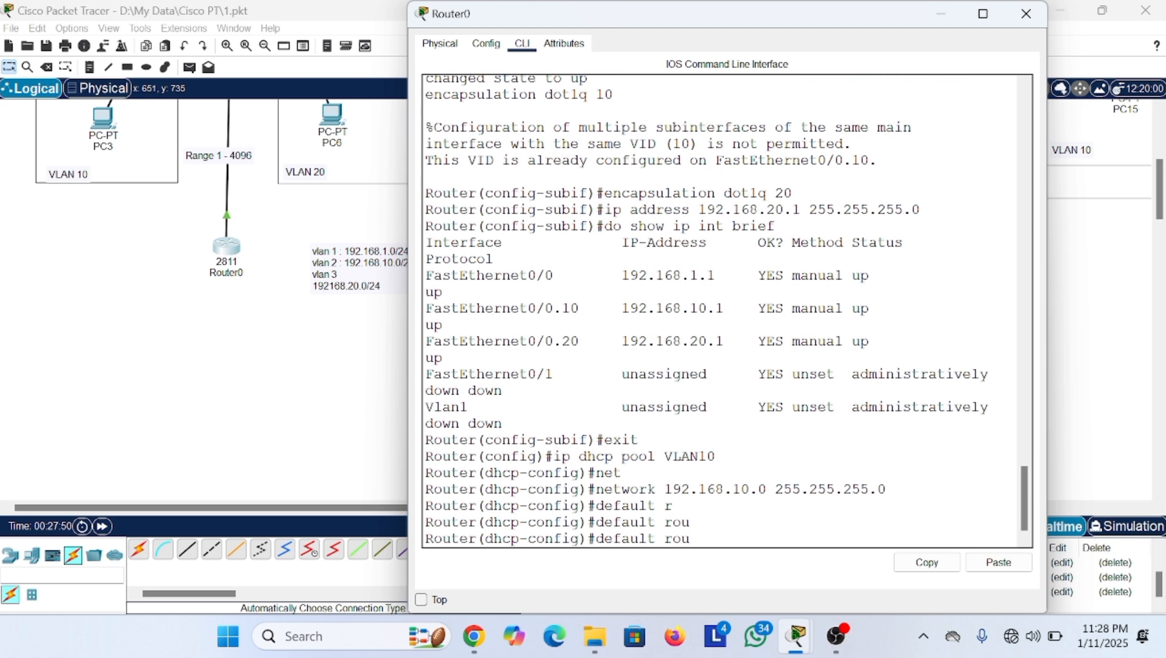
pyautogui.write('ter')
pyautogui.press('Left')
pyautogui.press('Left')
pyautogui.press('Left')
pyautogui.press('Left')
pyautogui.press('Left')
pyautogui.press('BackSpace')
pyautogui.write('-')
pyautogui.press('Right')
pyautogui.press('Right')
pyautogui.press('Right')
pyautogui.press('Right')
pyautogui.write('192.168.10.0')
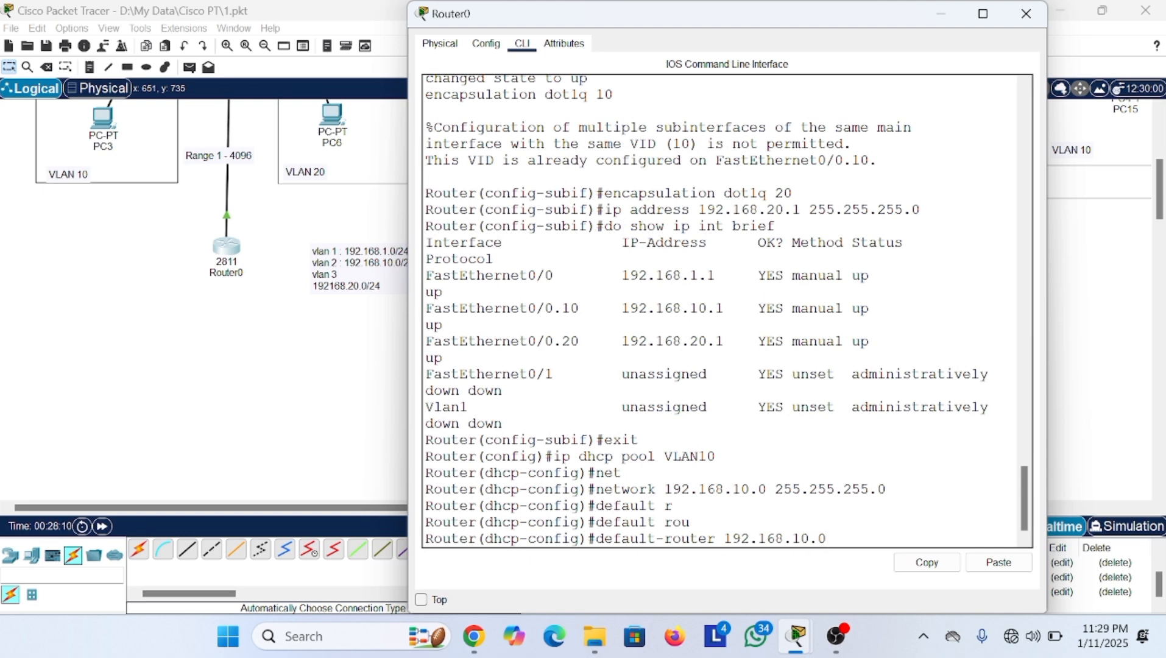
pyautogui.press('BackSpace')
pyautogui.write('1')
pyautogui.press('Return')
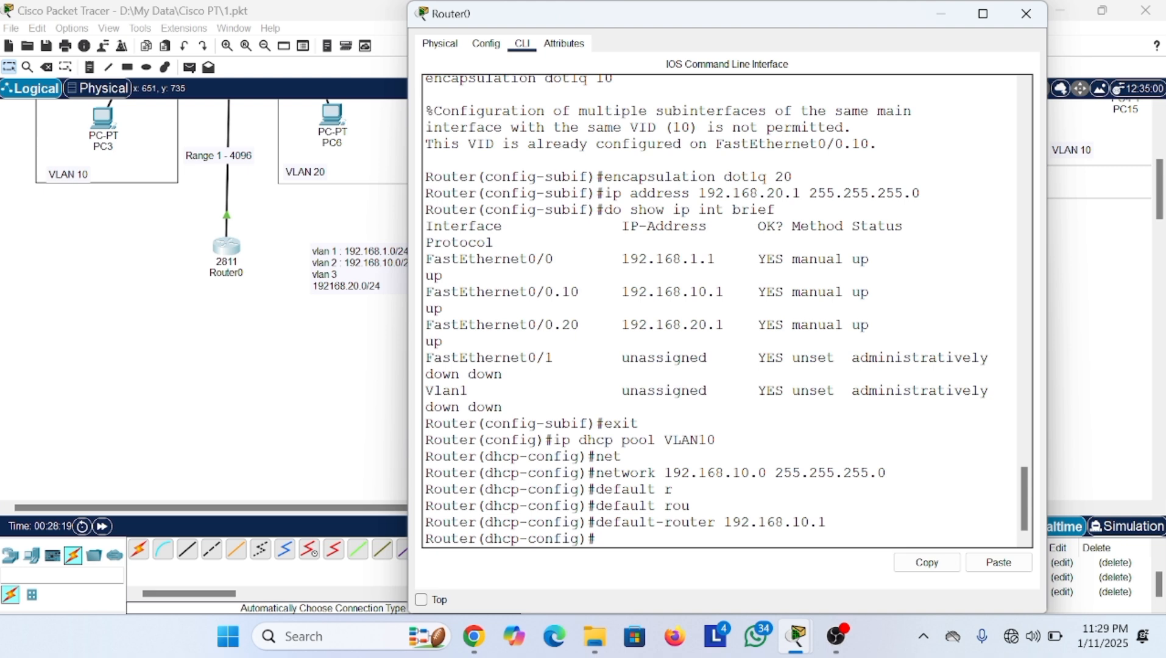
# - Set the DNS server of the VLAN10 DHCP pool with dns-server 8.8.8.8 and exit to global configuration mode
pyautogui.write('dns-')
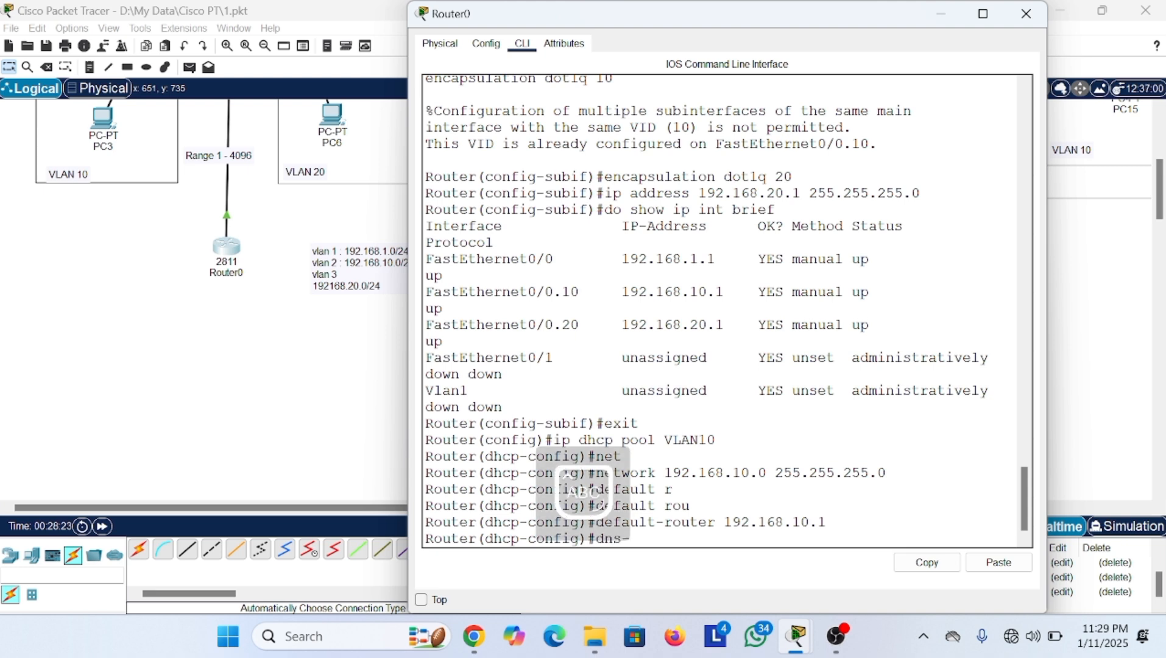
pyautogui.press('Tab')
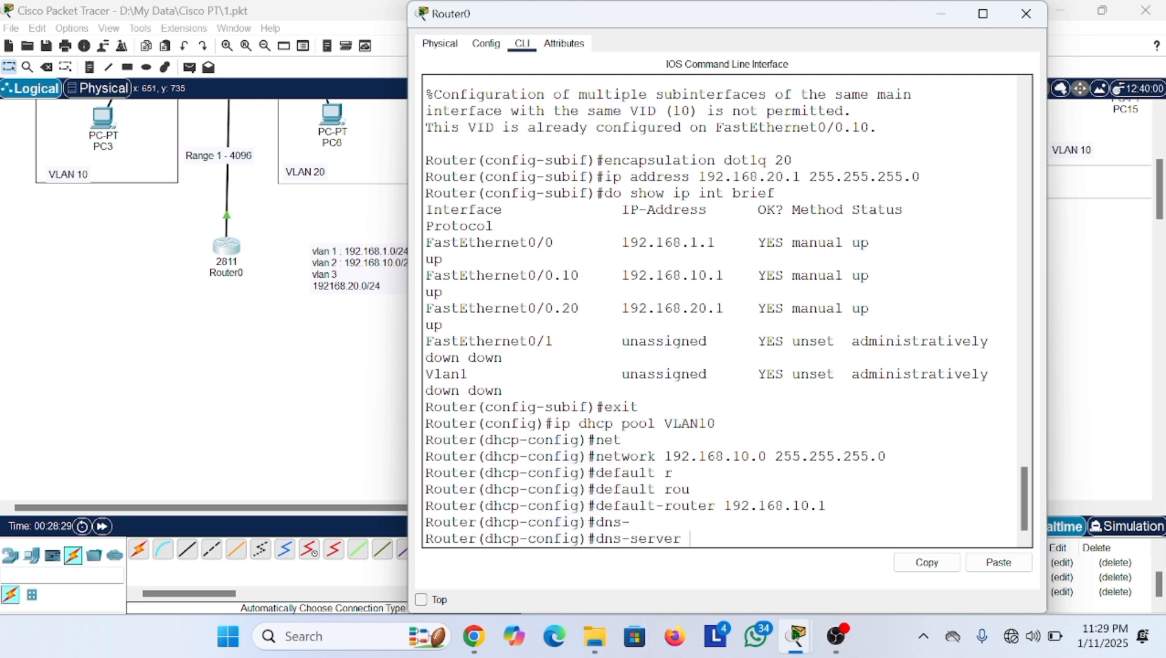
pyautogui.write('8.8.8.8')
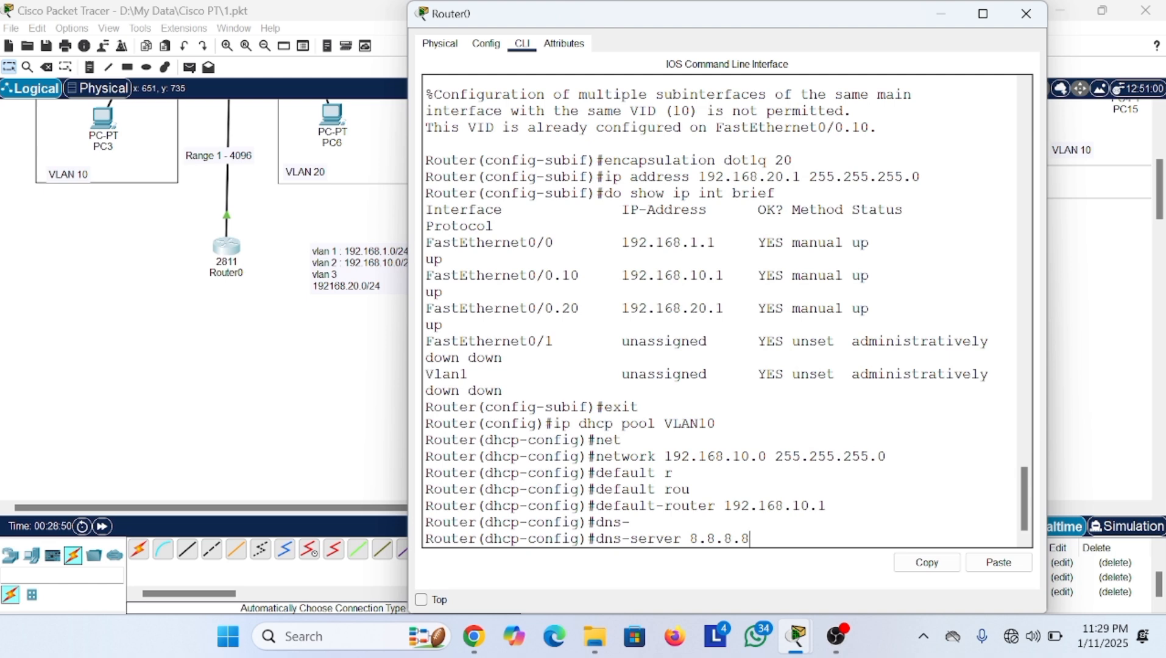
pyautogui.press('Return')
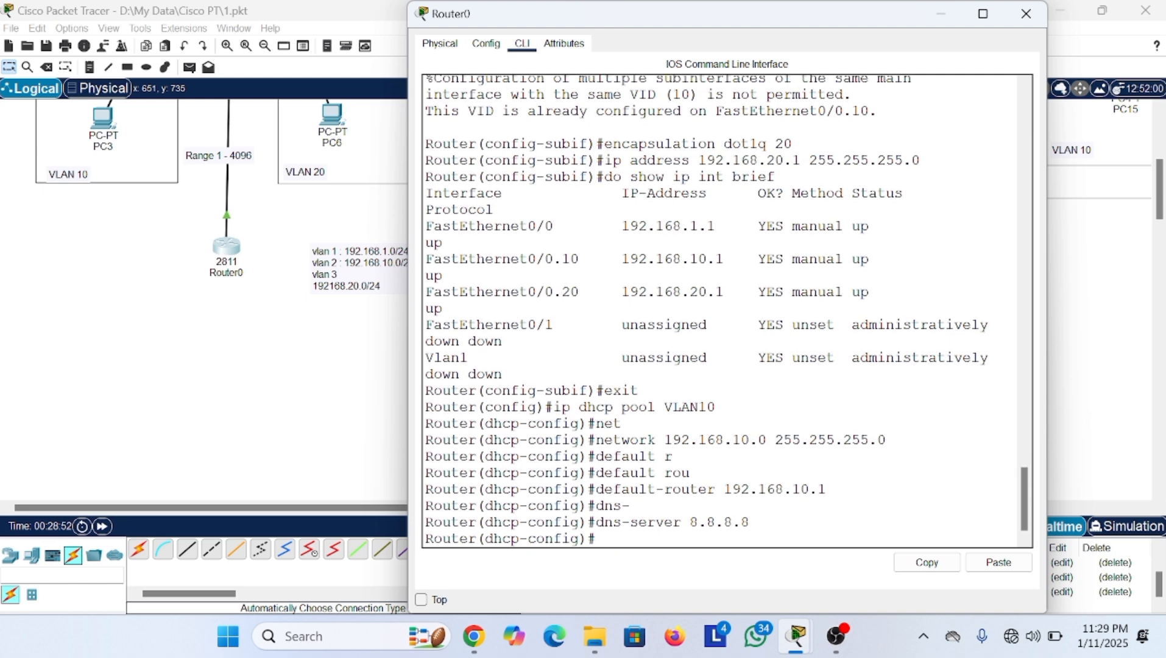
pyautogui.write('exit')
pyautogui.press('Return')
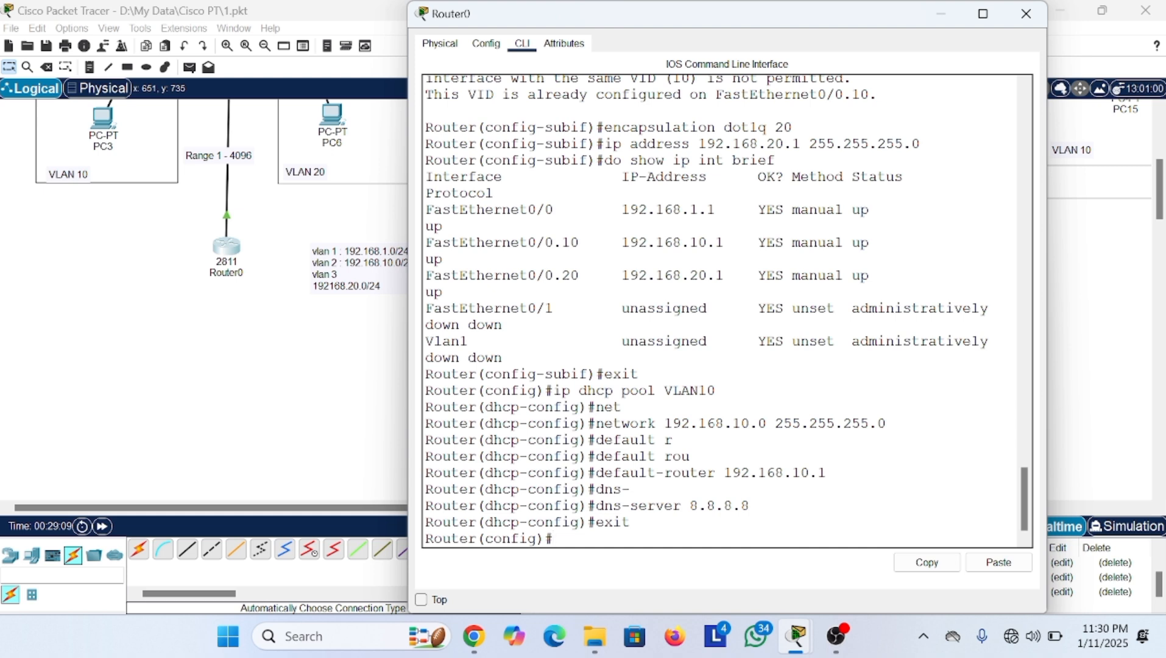
# - Create a DHCP pool for VLAN 20 on Router0 with the command ip dhcp pool VLAN20
pyautogui.write('ip d')
pyautogui.write('hcp p')
pyautogui.write('ool ')
pyautogui.write('V')
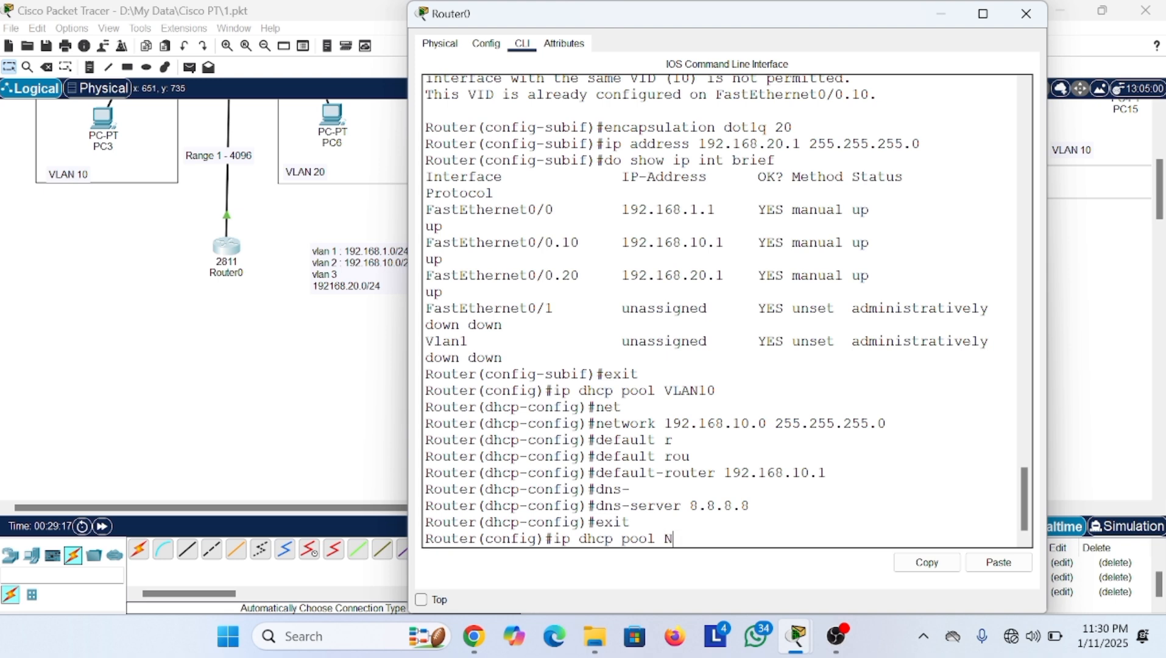
pyautogui.write('LAN20')
pyautogui.press('Return')
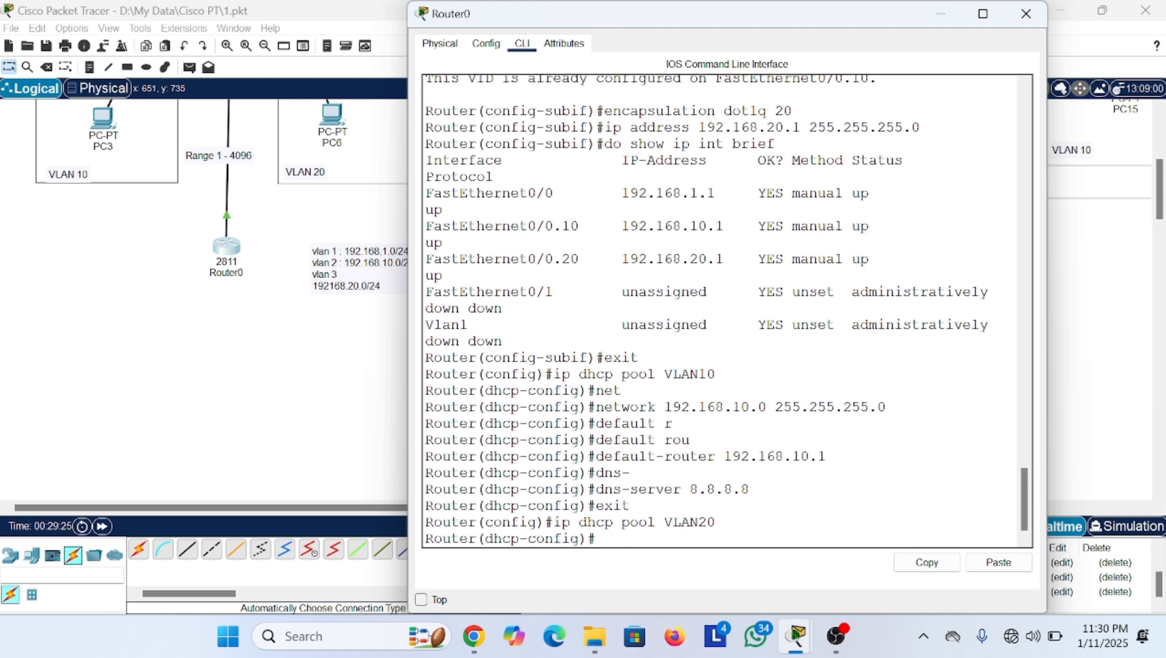
# - Assign the network 192.168.20.0 with mask 255.255.255.0 to the VLAN20 DHCP pool, reusing the earlier network command
pyautogui.press('Up')
pyautogui.press('Up')
pyautogui.press('Up')
pyautogui.press('Up')
pyautogui.press('Up')
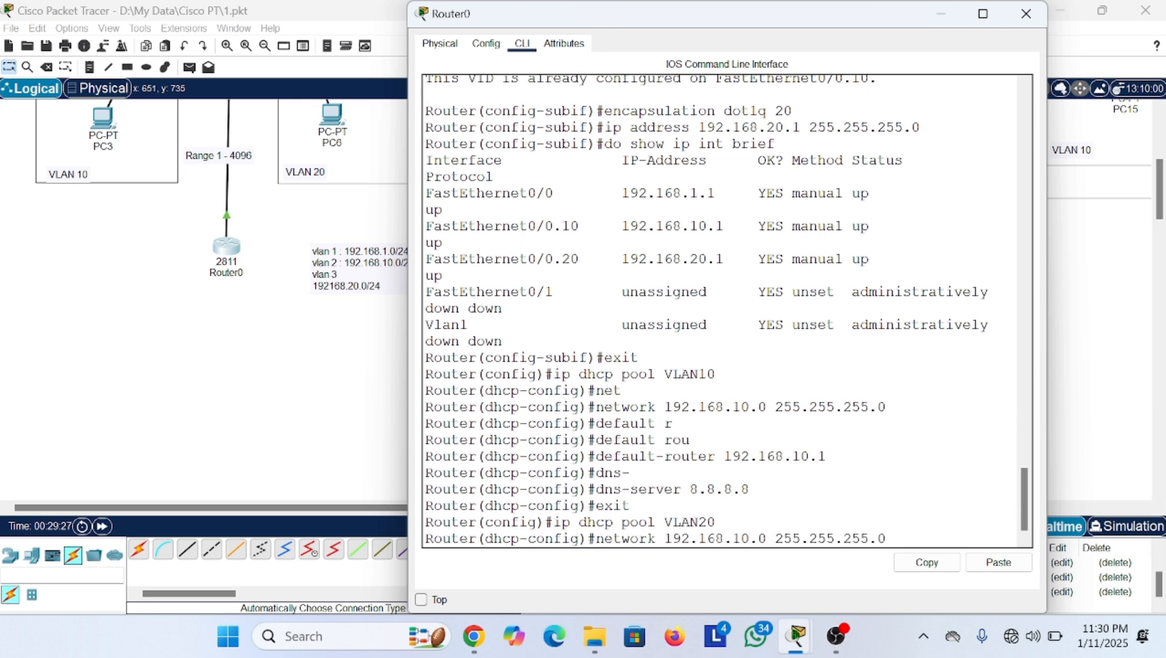
pyautogui.press('Left')
pyautogui.press('Left')
pyautogui.press('Left')
pyautogui.press('Left')
pyautogui.press('Left')
pyautogui.press('Left')
pyautogui.press('Left')
pyautogui.press('Left')
pyautogui.press('Left')
pyautogui.press('Left')
pyautogui.press('Left')
pyautogui.press('Left')
pyautogui.press('Left')
pyautogui.press('Left')
pyautogui.press('Left')
pyautogui.press('Left')
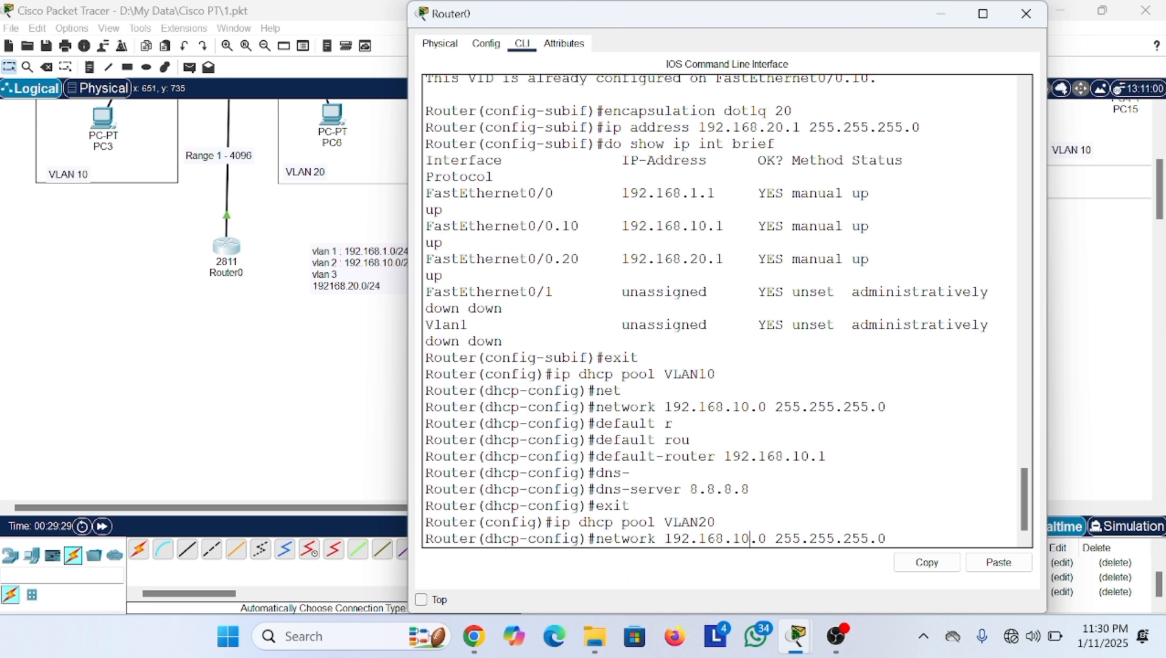
pyautogui.press('BackSpace')
pyautogui.press('BackSpace')
pyautogui.write('20')
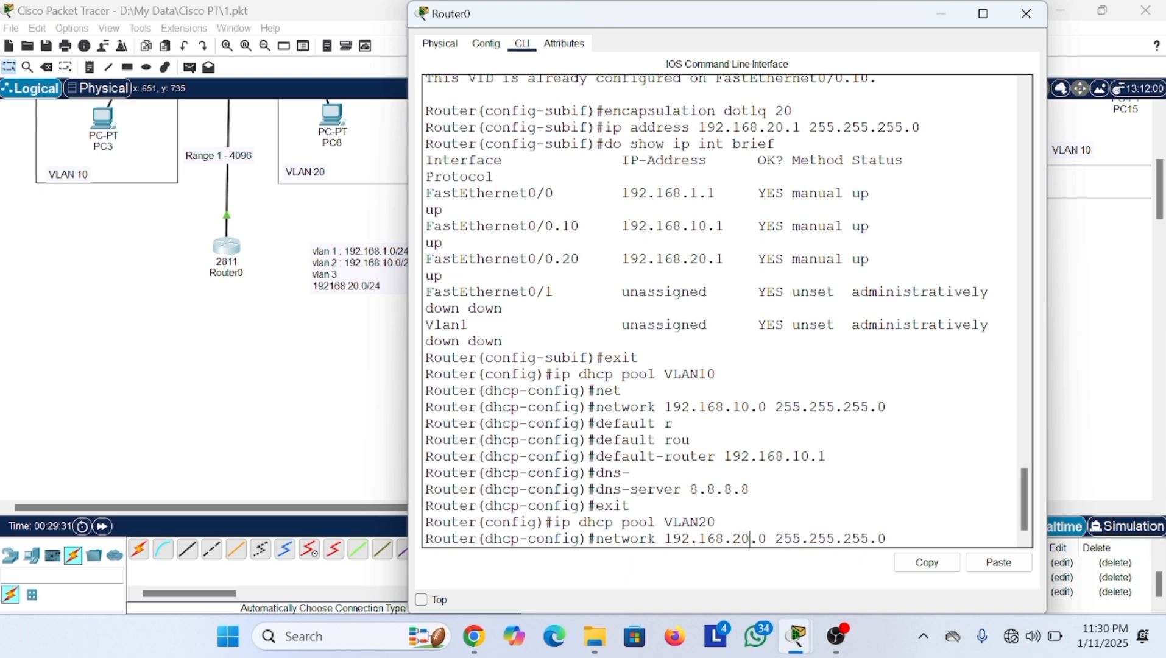
pyautogui.press('Right')
pyautogui.press('Right')
pyautogui.press('Right')
pyautogui.press('Right')
pyautogui.press('Right')
pyautogui.press('Right')
pyautogui.press('Right')
pyautogui.press('Right')
pyautogui.press('Right')
pyautogui.press('Right')
pyautogui.press('Right')
pyautogui.press('Right')
pyautogui.press('Right')
pyautogui.press('Right')
pyautogui.press('Right')
pyautogui.press('Right')
pyautogui.press('Return')
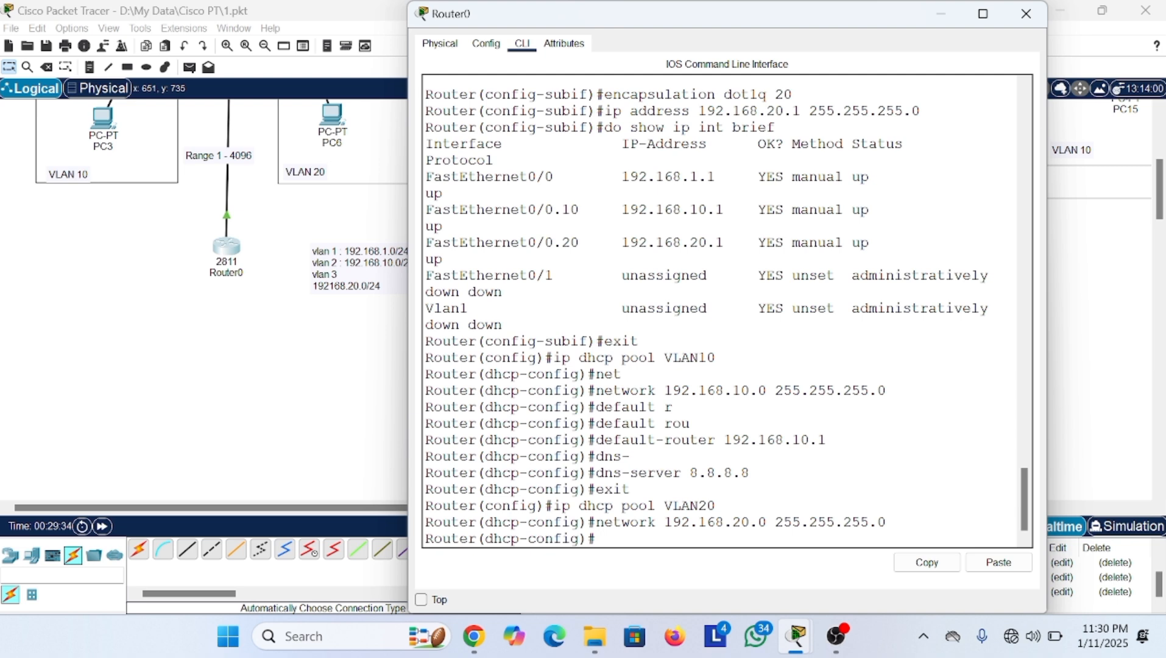
# - Set the default gateway of the VLAN20 DHCP pool with the command default-router 192.168.20.1
pyautogui.press('Up')
pyautogui.press('Up')
pyautogui.press('Up')
pyautogui.press('Up')
pyautogui.press('Up')
pyautogui.press('Left')
pyautogui.press('Left')
pyautogui.press('Left')
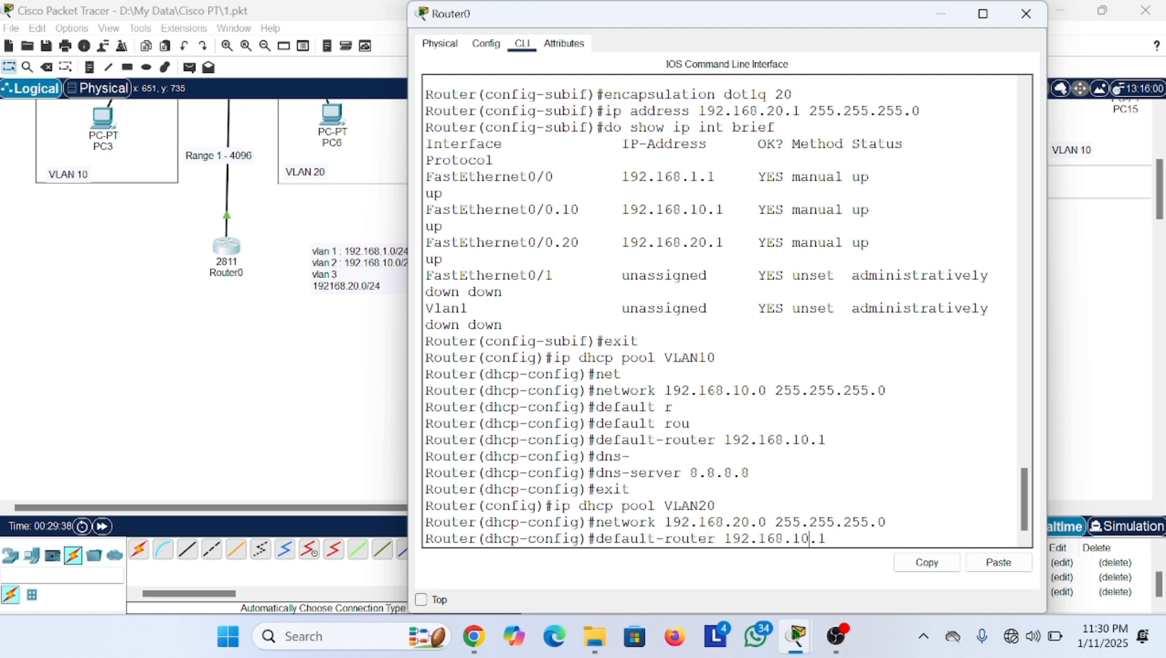
pyautogui.press('BackSpace')
pyautogui.write('2')
pyautogui.press('Right')
pyautogui.press('Return')
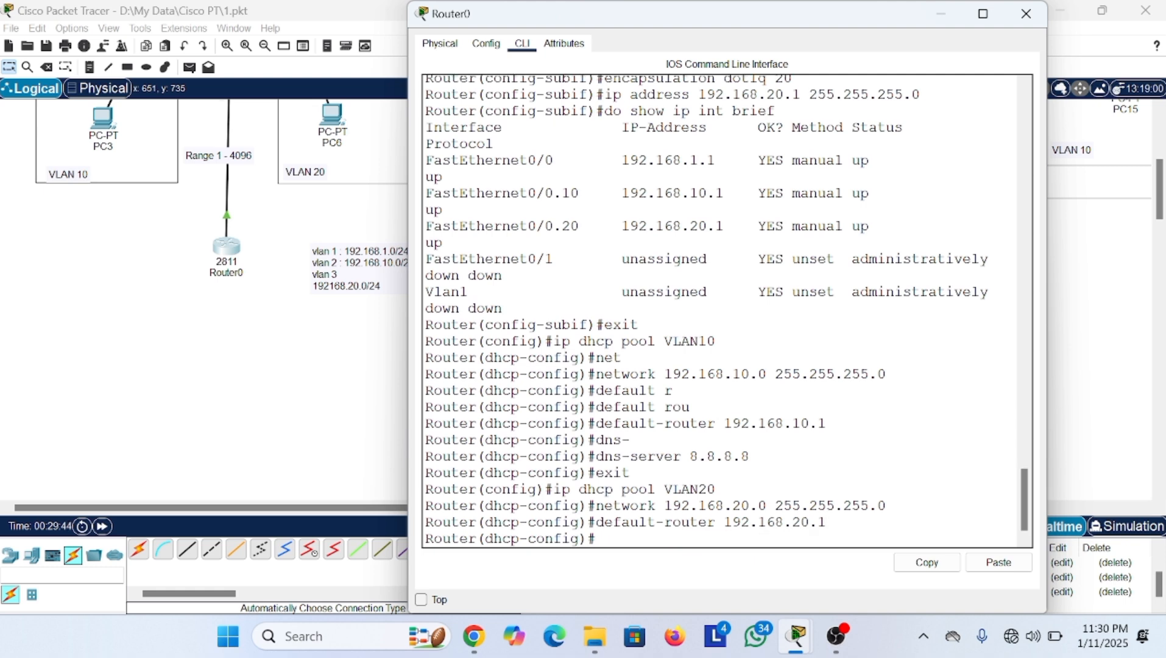
# - Set the DNS server of the VLAN20 DHCP pool with dns-server 8.8.8.8 and exit to global configuration mode
pyautogui.write('dns')
pyautogui.press('Tab')
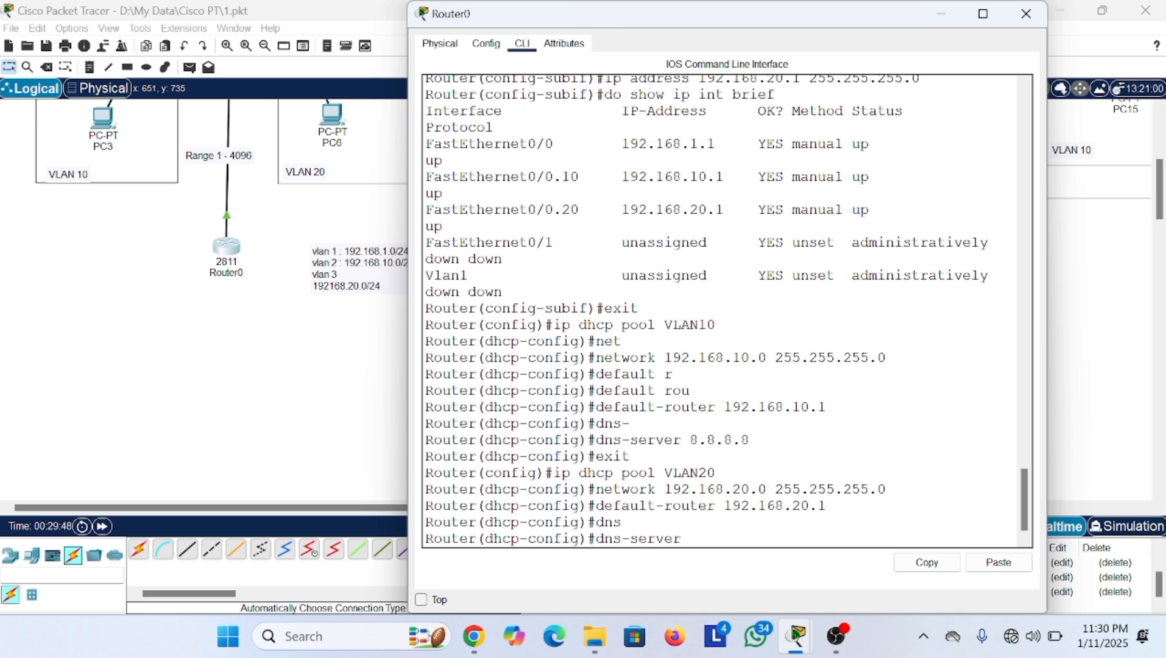
pyautogui.write('8.8.8.8')
pyautogui.press('Return')
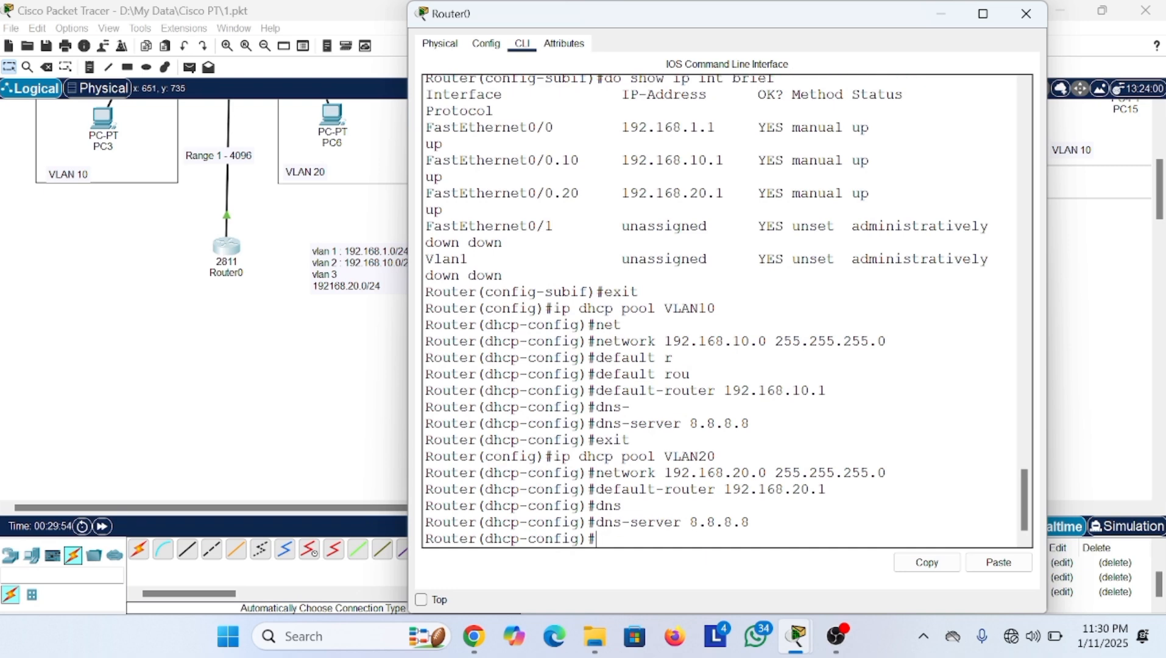
pyautogui.write('exit')
pyautogui.press('Return')
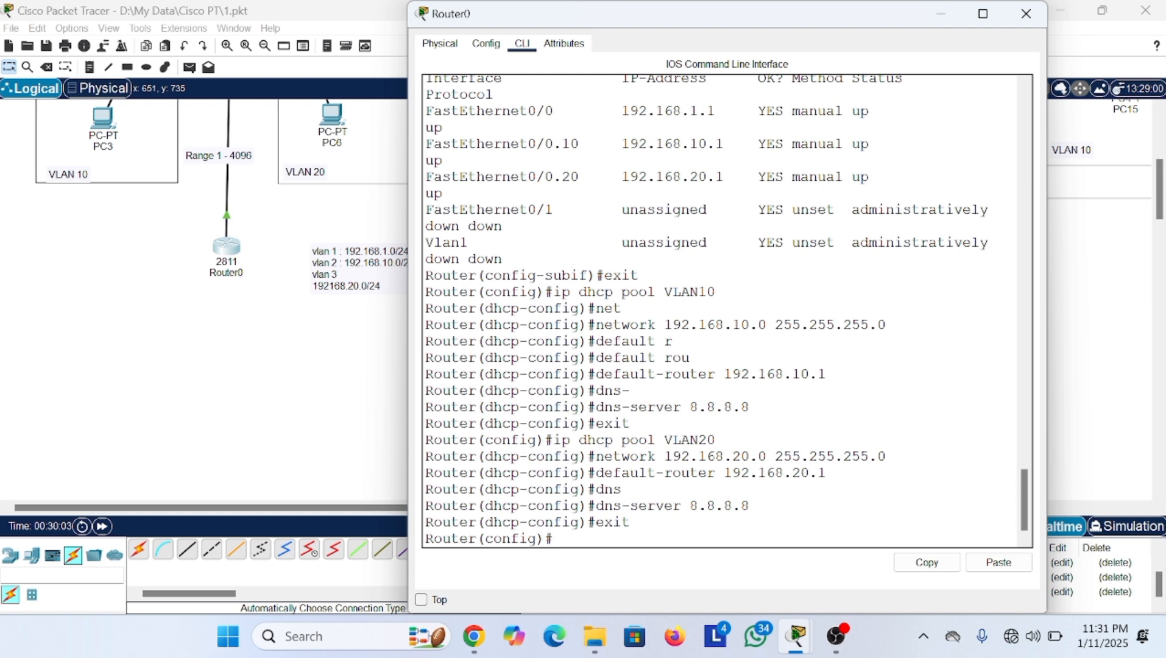
# - Create the DHCP pool VLAN1 on Router0 and assign it the network 192.168.1.0 with mask 255.255.255.0
pyautogui.write('ip dhcp pool VLAN1')
pyautogui.press('Return')
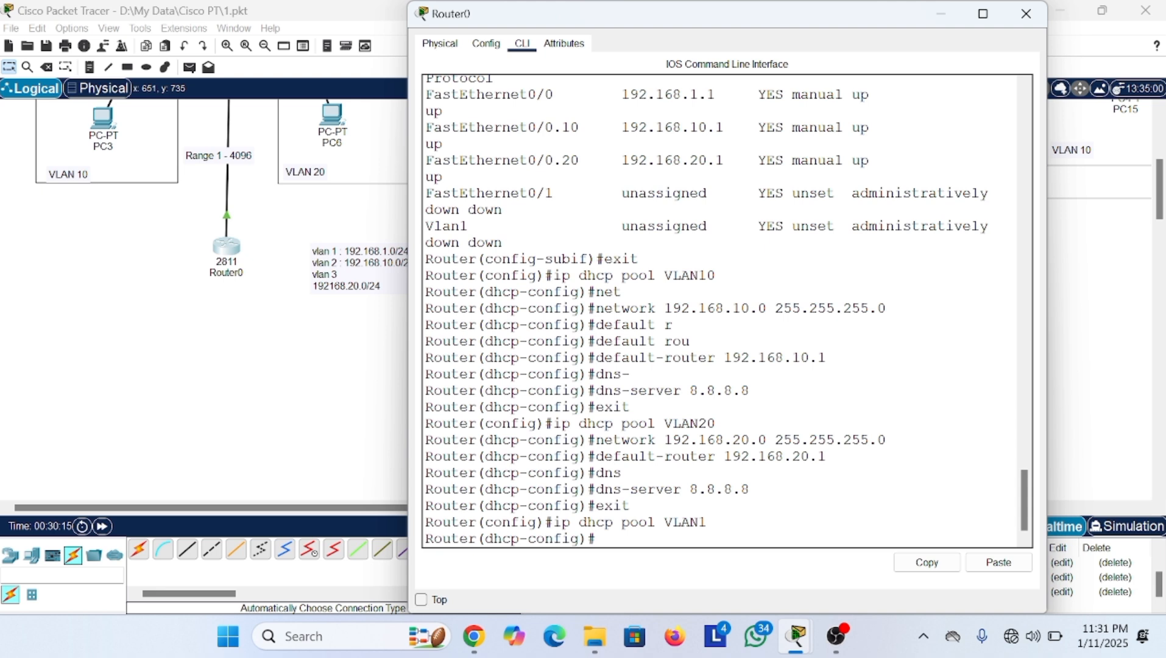
pyautogui.press('Up')
pyautogui.press('Up')
pyautogui.press('Up')
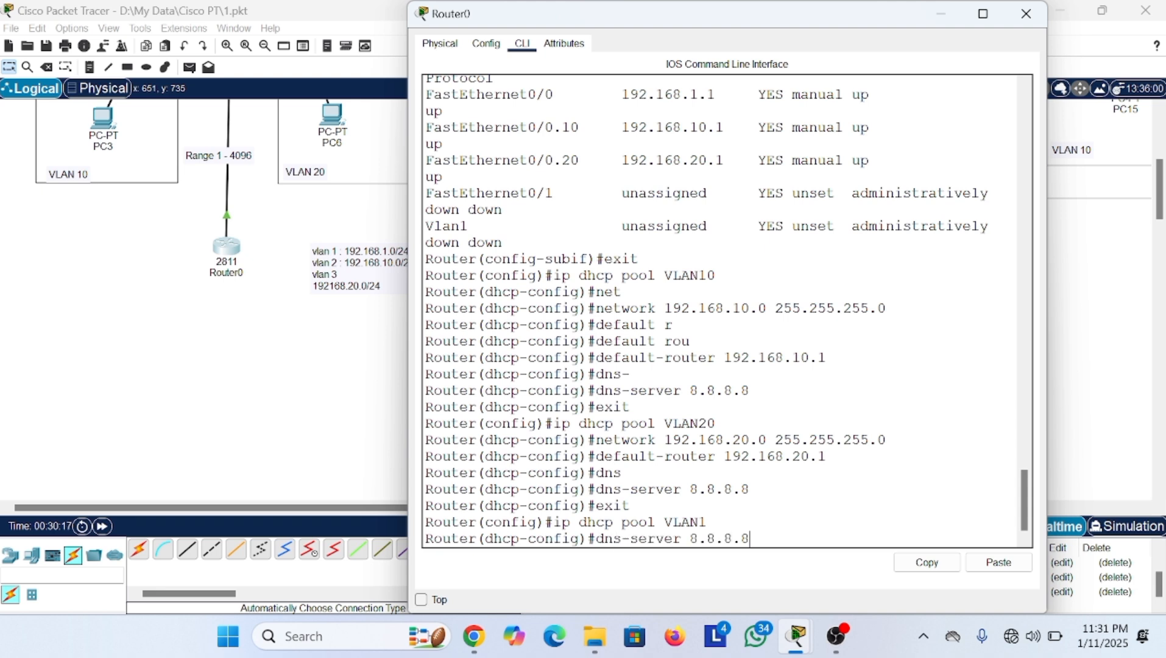
pyautogui.press('Up')
pyautogui.press('Up')
pyautogui.press('Down')
pyautogui.press('Left')
pyautogui.press('Left')
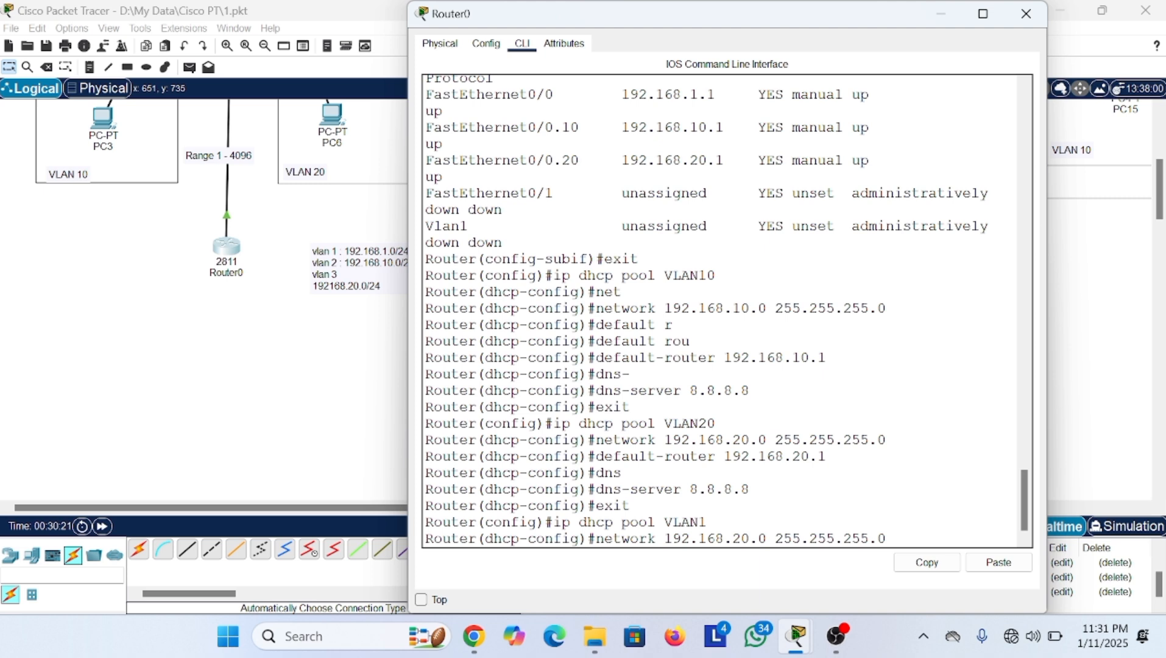
pyautogui.press('BackSpace')
pyautogui.press('BackSpace')
pyautogui.write('1')
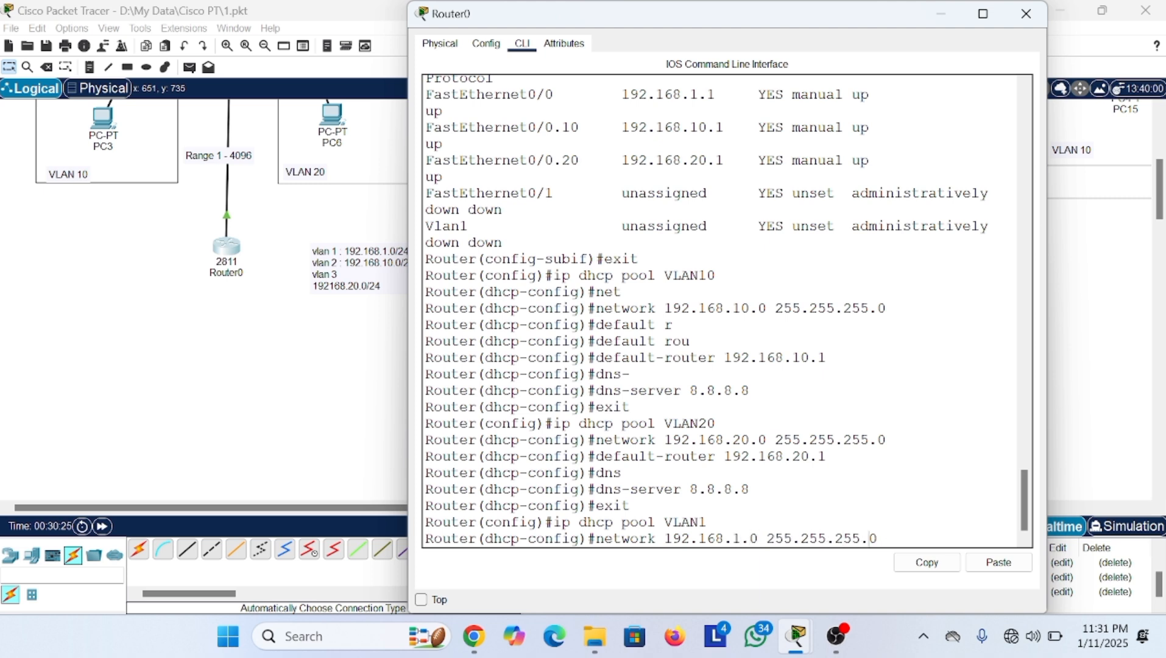
pyautogui.press('Return')
# - Set the default gateway of the VLAN1 DHCP pool with the command default-router 192.168.1.1
pyautogui.press('Up')
pyautogui.press('Up')
pyautogui.press('Up')
pyautogui.press('Up')
pyautogui.press('Up')
pyautogui.press('Up')
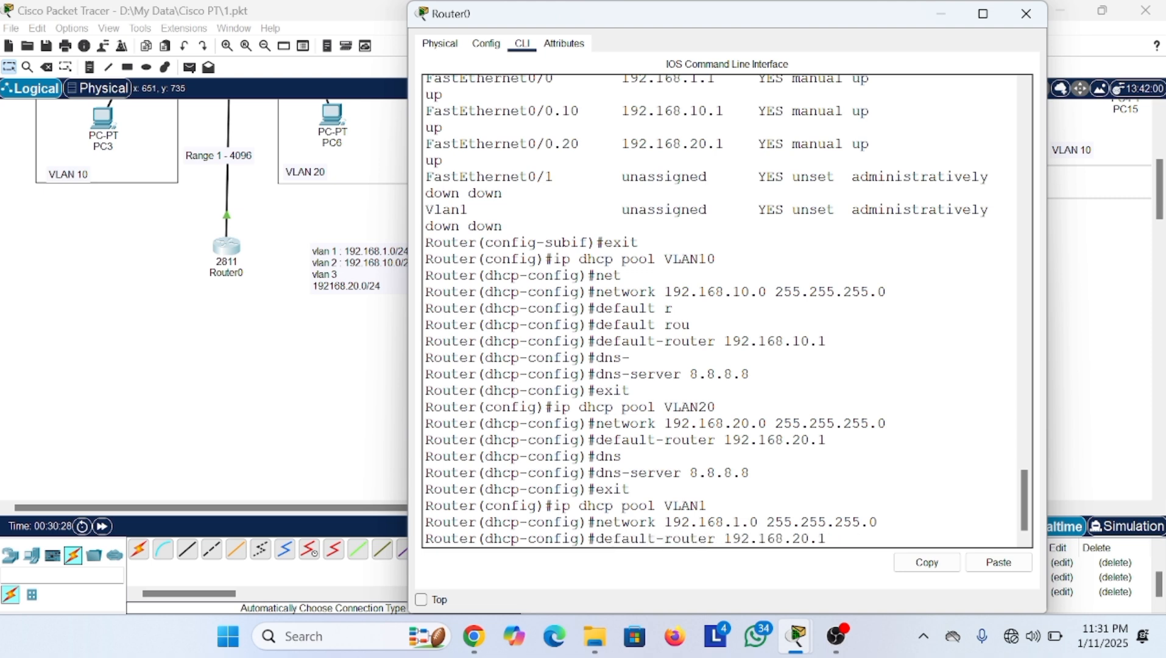
pyautogui.press('Left')
pyautogui.press('Left')
pyautogui.press('BackSpace')
pyautogui.press('BackSpace')
pyautogui.write('1')
pyautogui.press('Return')
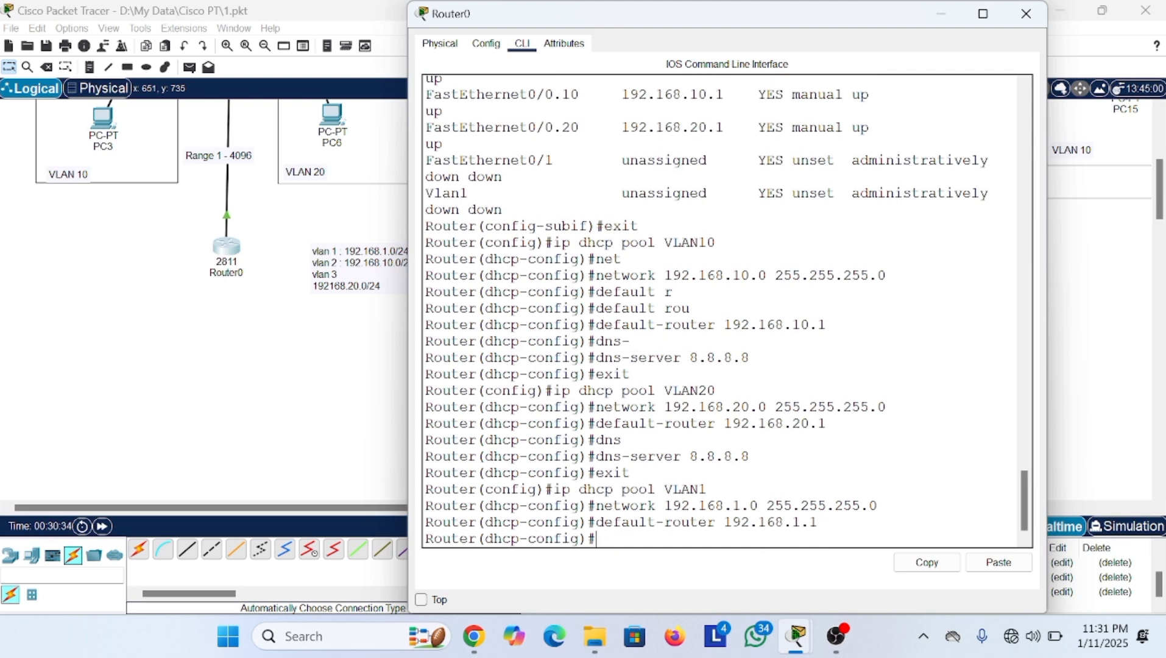
# - Set the DNS server of the VLAN1 DHCP pool with dns-server 8.8.8.8 and exit to global configuration mode
pyautogui.press('Up')
pyautogui.press('Up')
pyautogui.press('Up')
pyautogui.press('Up')
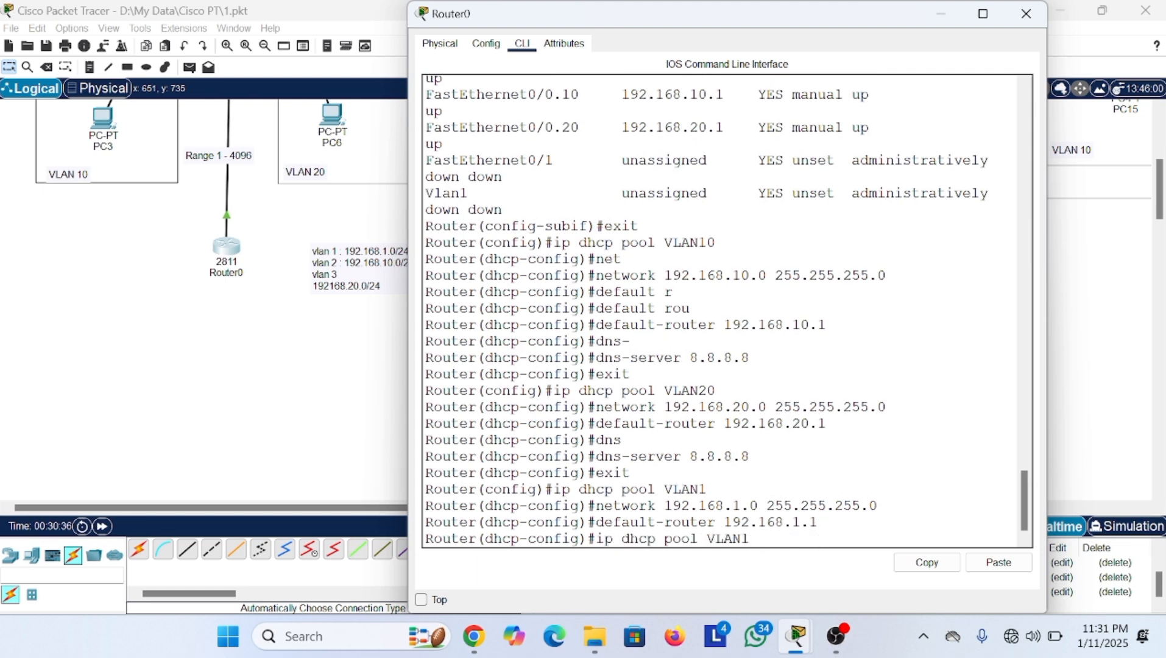
pyautogui.press('Up')
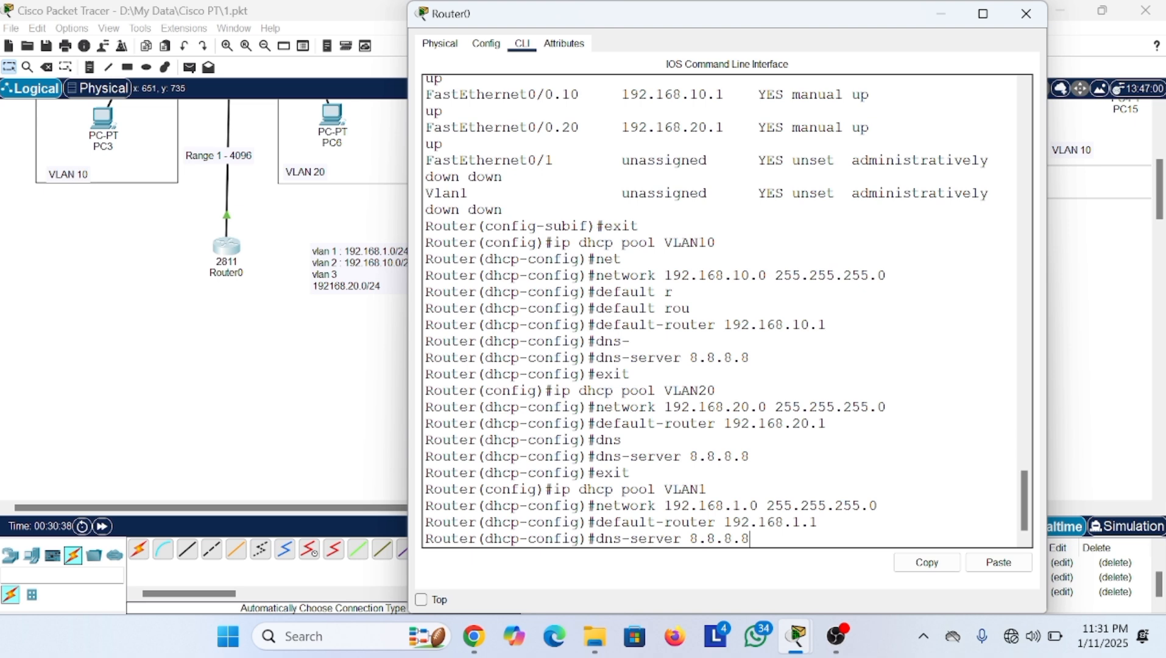
pyautogui.press('Return')
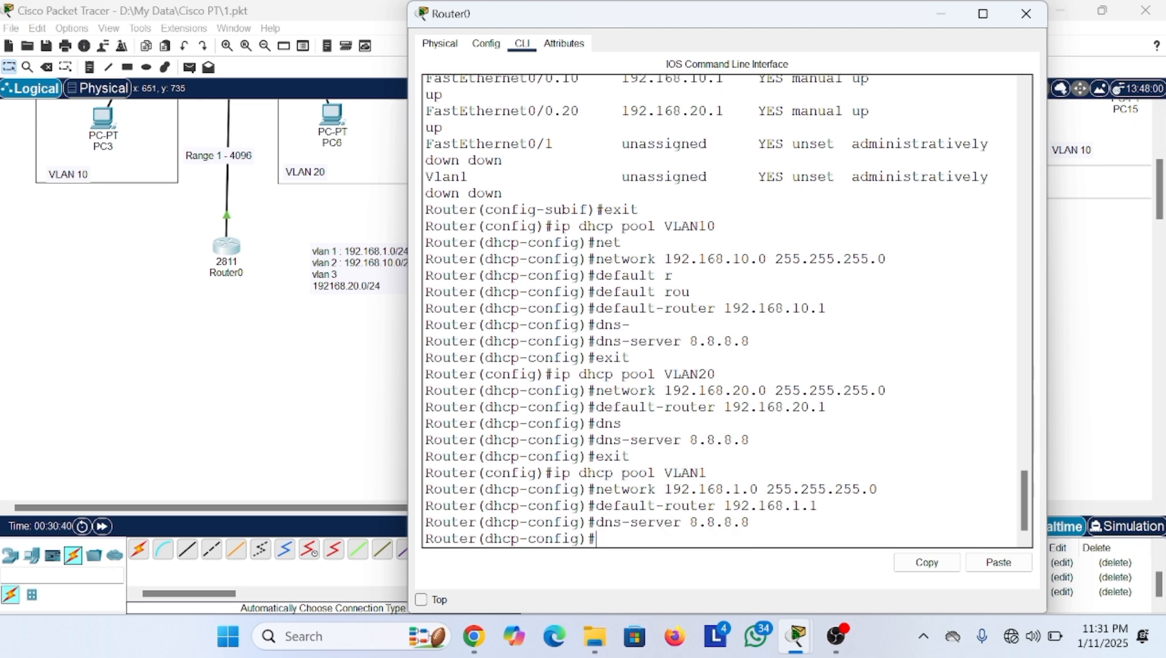
pyautogui.write('exit')
pyautogui.press('Return')
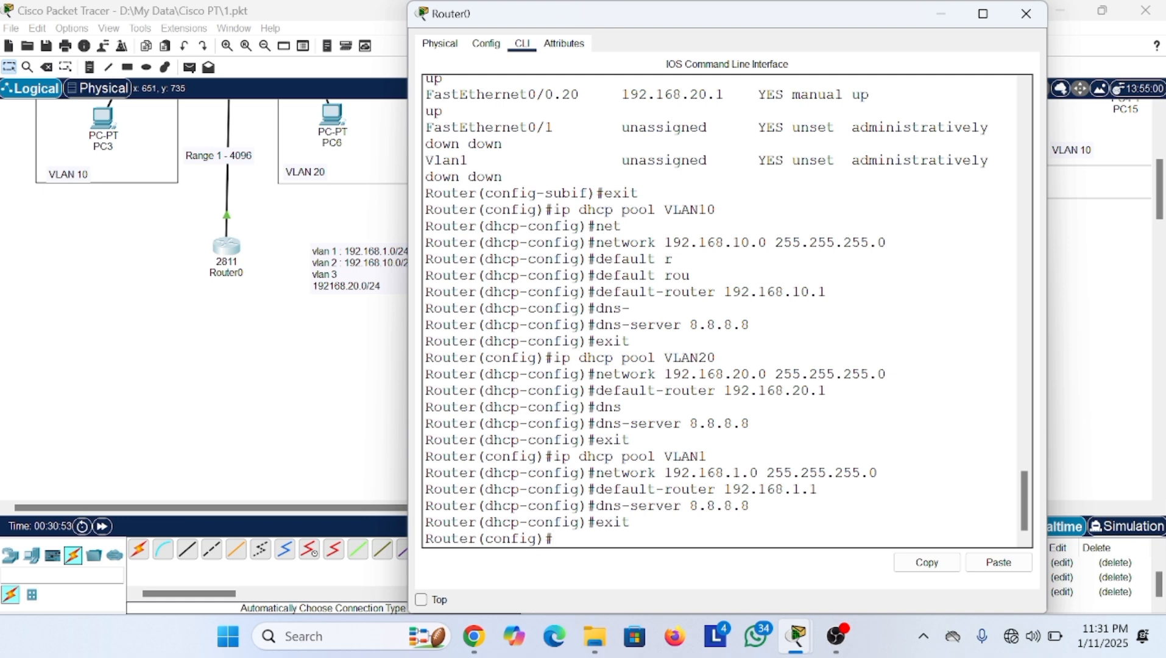
# - Minimize the Router0 window and open the IP Configuration of PC7 in the second switch's VLAN 10 group
pyautogui.click(941, 13)
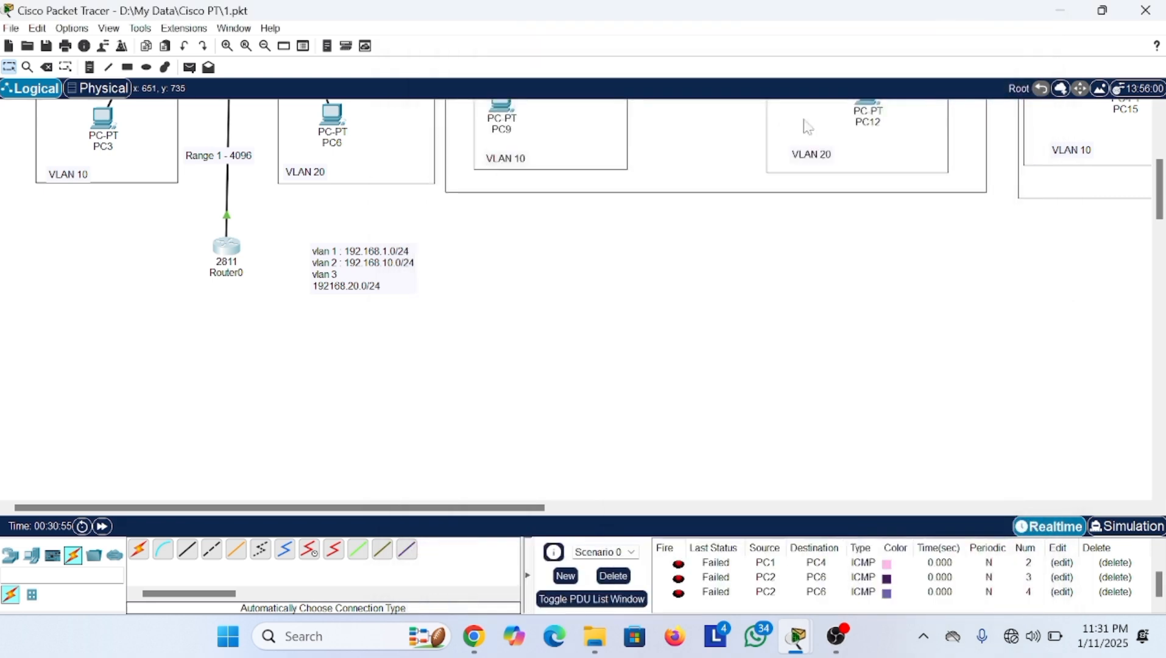
pyautogui.scroll(5, 538, 270)
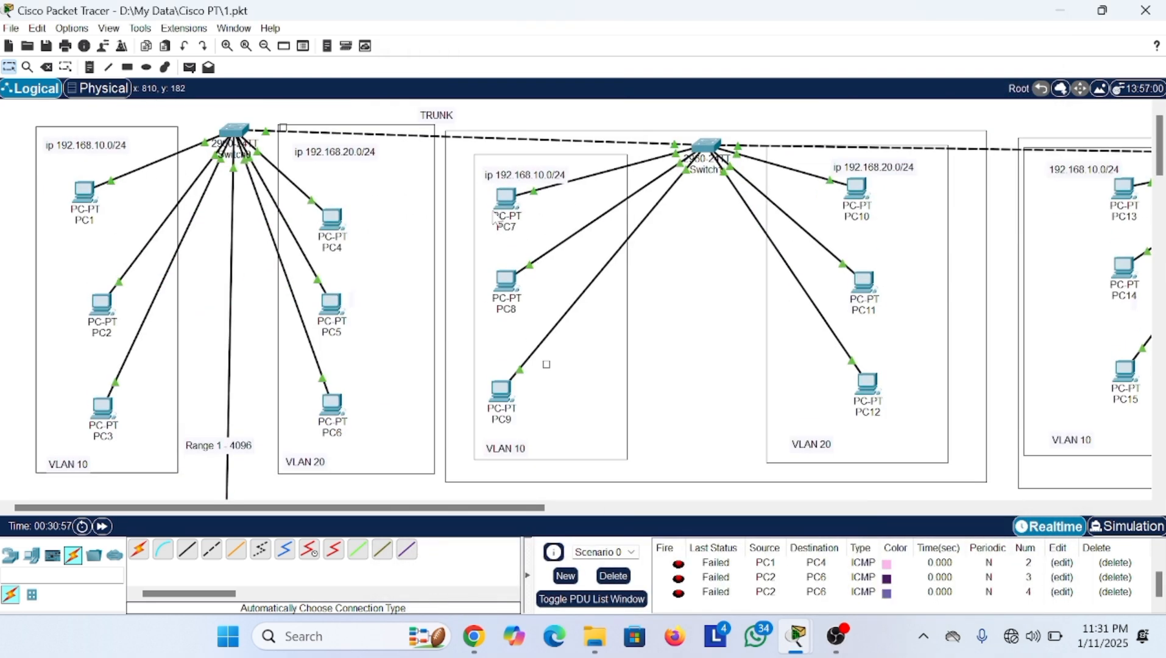
pyautogui.click(506, 201)
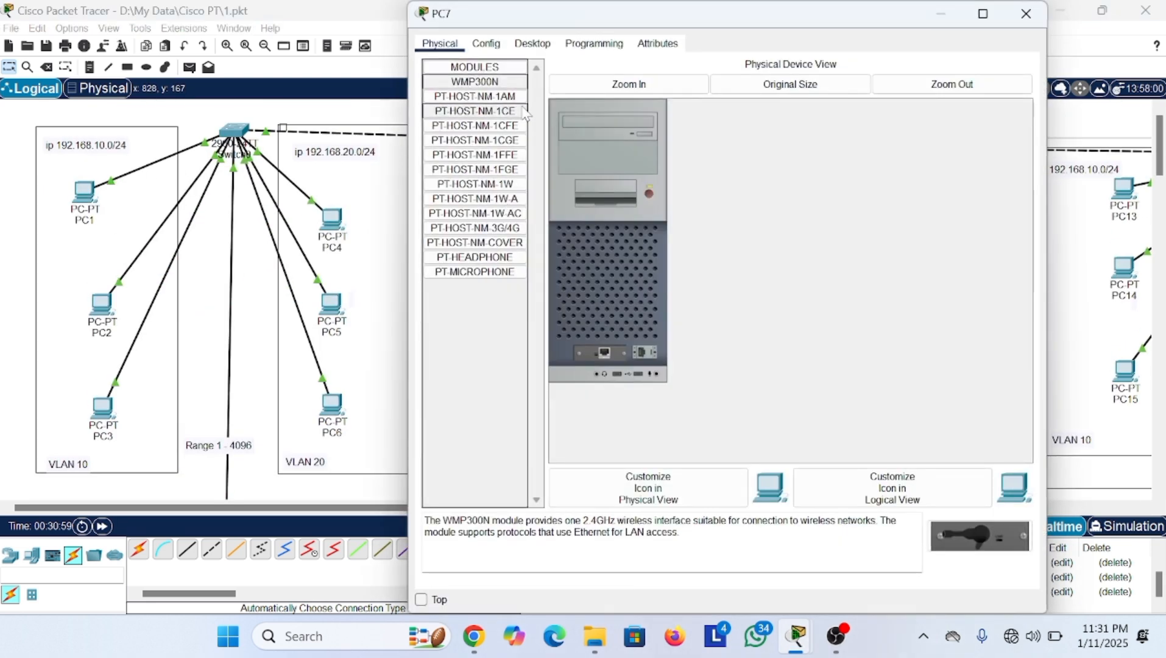
pyautogui.click(532, 43)
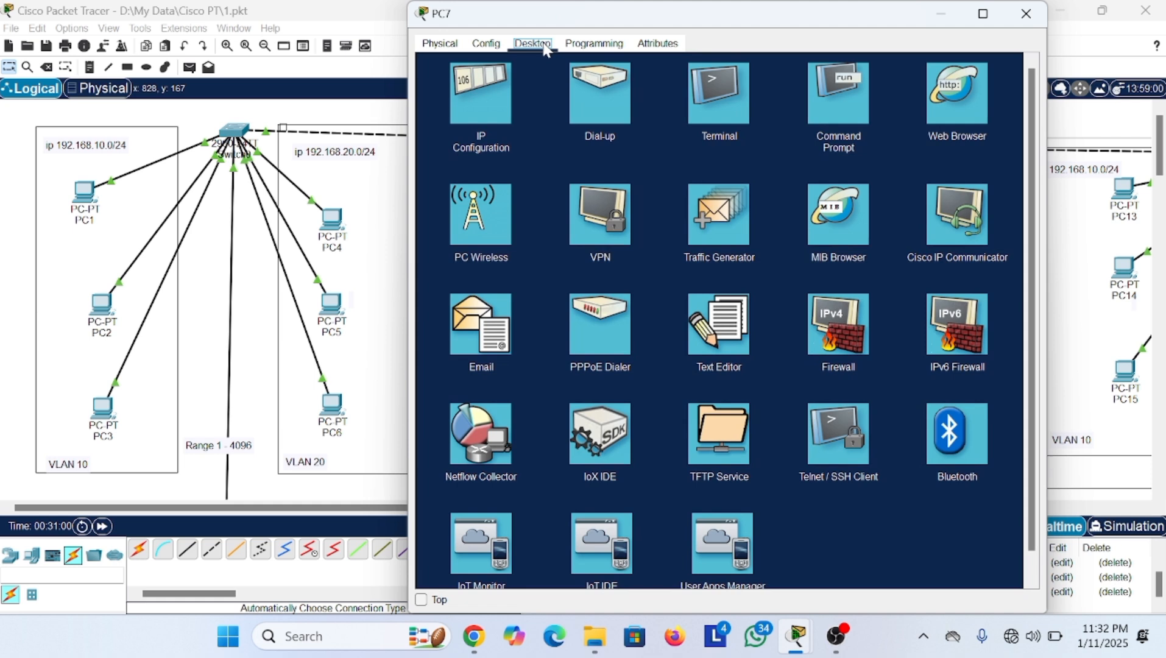
pyautogui.click(452, 95)
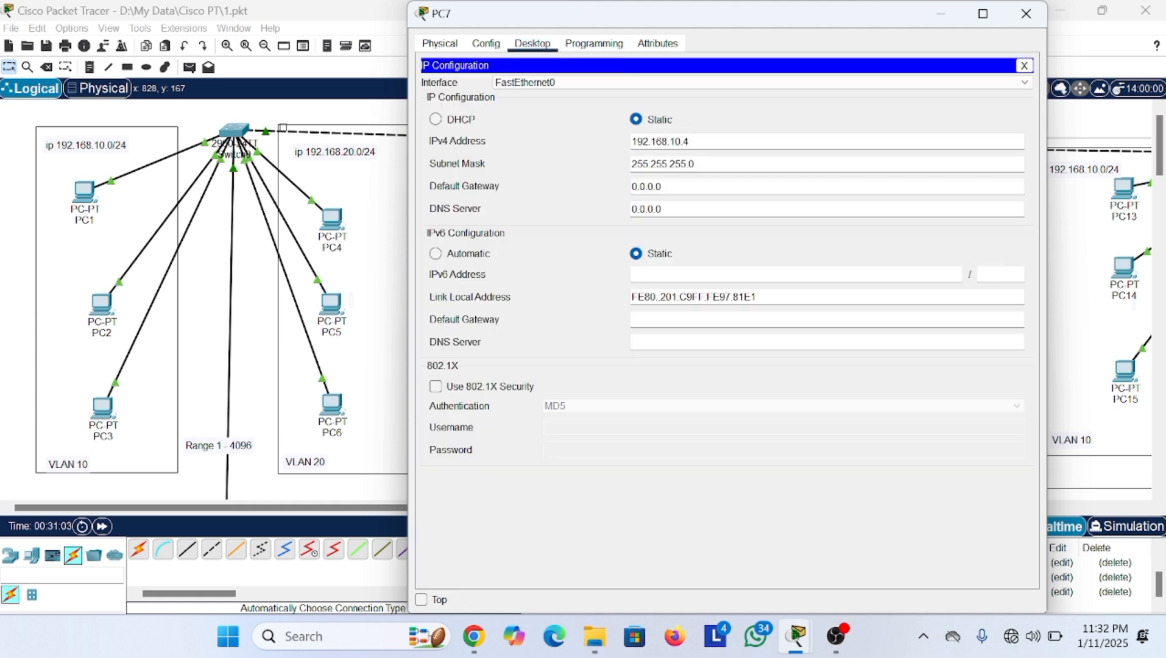
# - Clear the static IPv4 DNS server and default gateway entries of PC7
pyautogui.press('BackSpace')
pyautogui.press('BackSpace')
pyautogui.press('BackSpace')
pyautogui.press('BackSpace')
pyautogui.press('BackSpace')
pyautogui.press('BackSpace')
pyautogui.press('BackSpace')
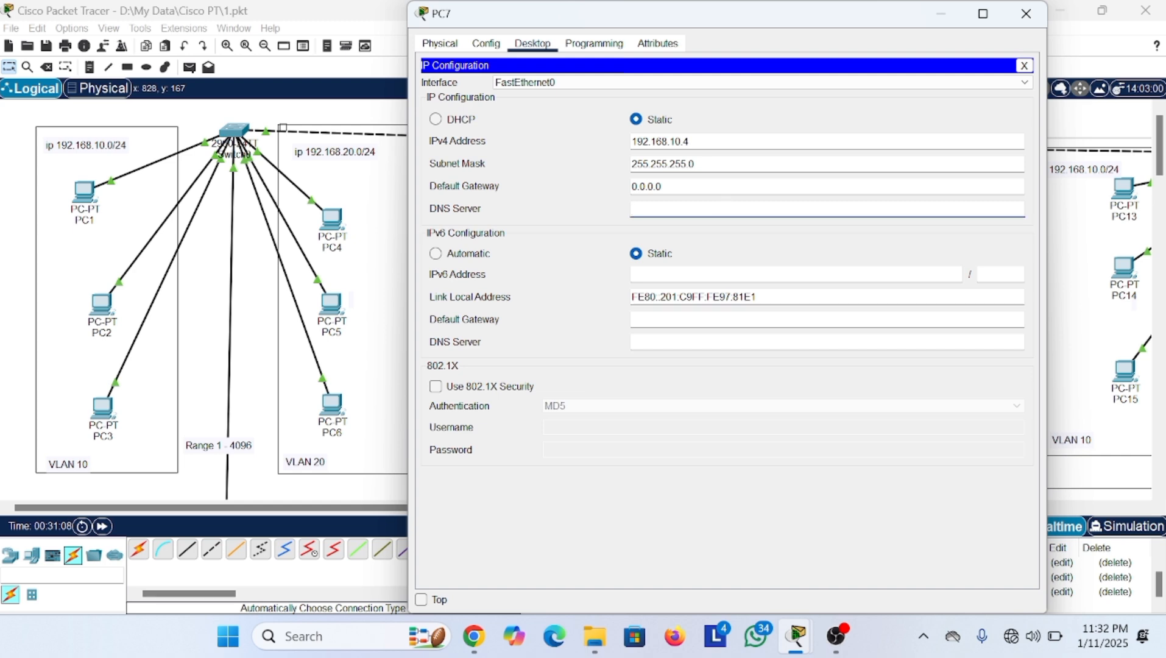
pyautogui.click(670, 187)
pyautogui.press('BackSpace')
pyautogui.press('BackSpace')
pyautogui.press('BackSpace')
pyautogui.press('BackSpace')
pyautogui.press('BackSpace')
pyautogui.press('BackSpace')
pyautogui.press('BackSpace')
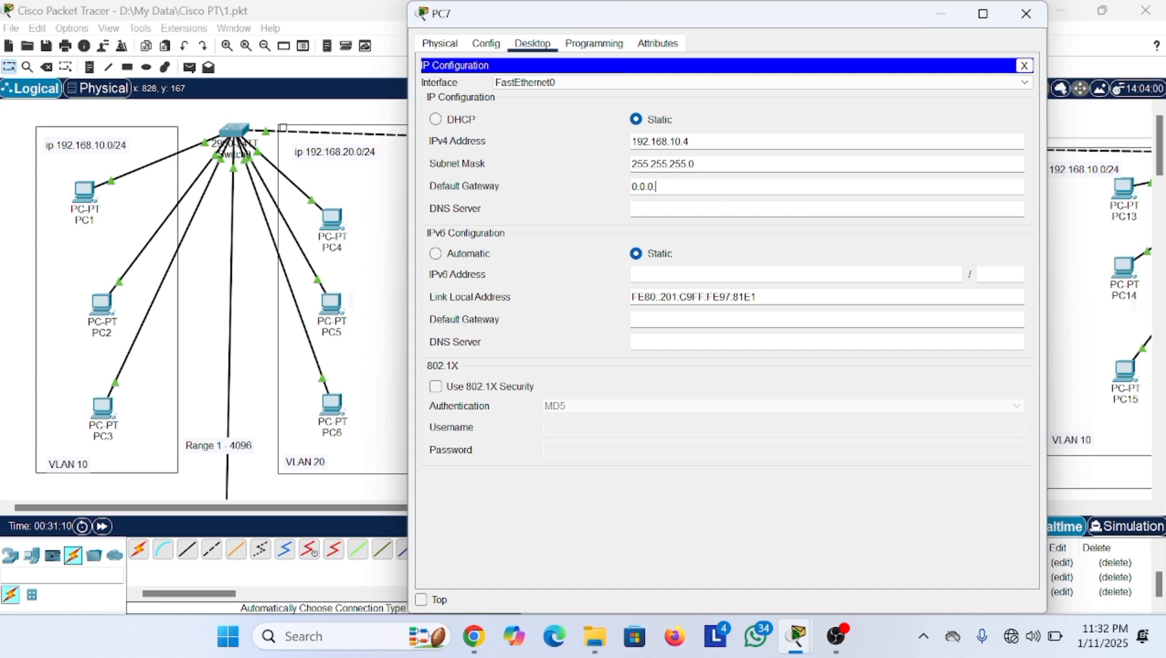
# - Clear the static subnet mask entry of PC7
pyautogui.click(706, 164)
pyautogui.press('BackSpace')
pyautogui.press('BackSpace')
pyautogui.press('BackSpace')
pyautogui.press('BackSpace')
pyautogui.press('BackSpace')
pyautogui.press('BackSpace')
pyautogui.press('BackSpace')
pyautogui.press('BackSpace')
pyautogui.press('BackSpace')
pyautogui.press('BackSpace')
pyautogui.press('BackSpace')
pyautogui.press('BackSpace')
pyautogui.press('BackSpace')
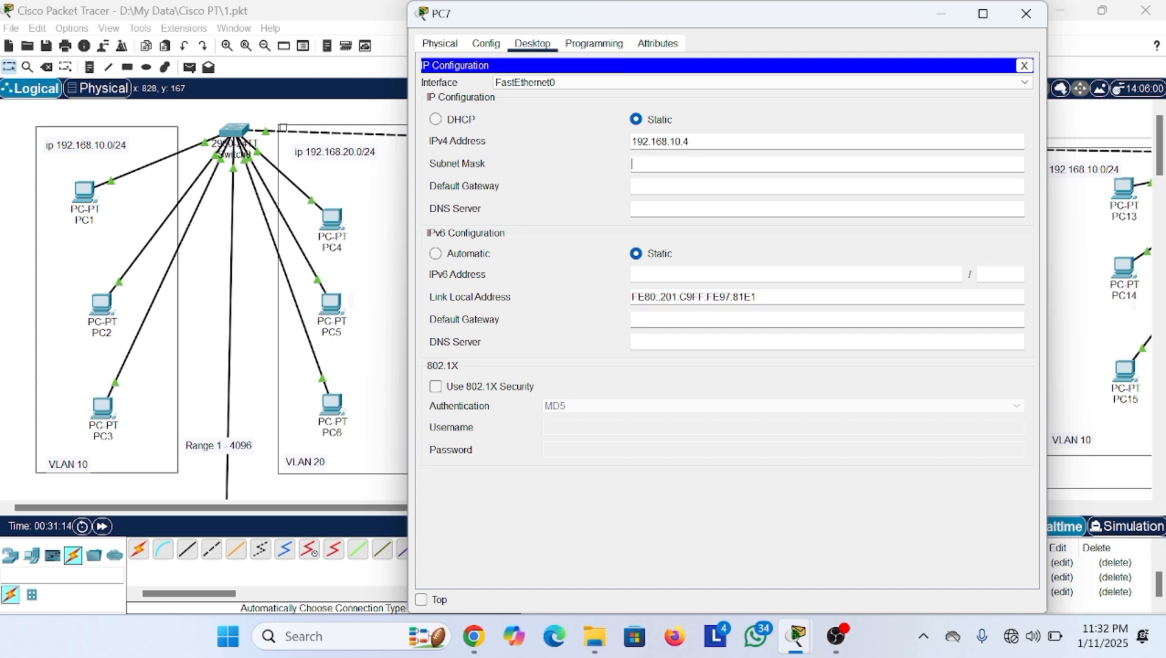
# - Clear the static IPv4 address of PC7 and switch its IP configuration to DHCP
pyautogui.click(695, 142)
pyautogui.press('BackSpace')
pyautogui.press('BackSpace')
pyautogui.press('BackSpace')
pyautogui.press('BackSpace')
pyautogui.press('BackSpace')
pyautogui.press('BackSpace')
pyautogui.press('BackSpace')
pyautogui.press('BackSpace')
pyautogui.press('BackSpace')
pyautogui.press('BackSpace')
pyautogui.press('BackSpace')
pyautogui.press('BackSpace')
pyautogui.click(445, 124)
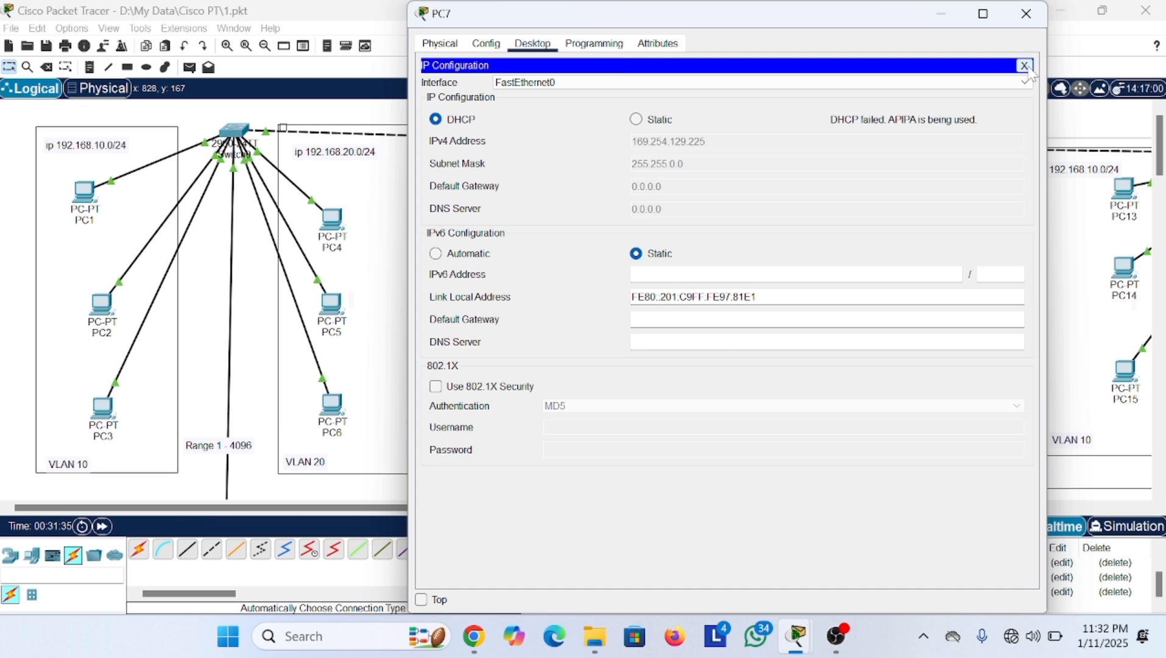
# - Try to renew PC7's DHCP address by switching its IP configuration to static and back to DHCP
pyautogui.click(637, 121)
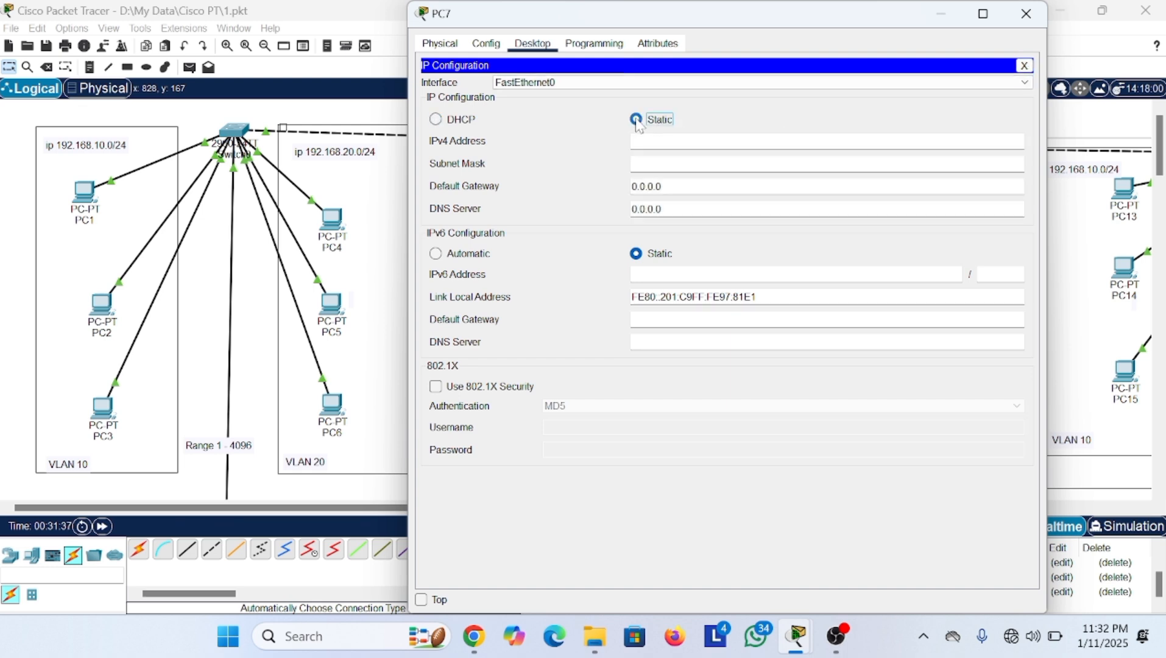
pyautogui.click(436, 120)
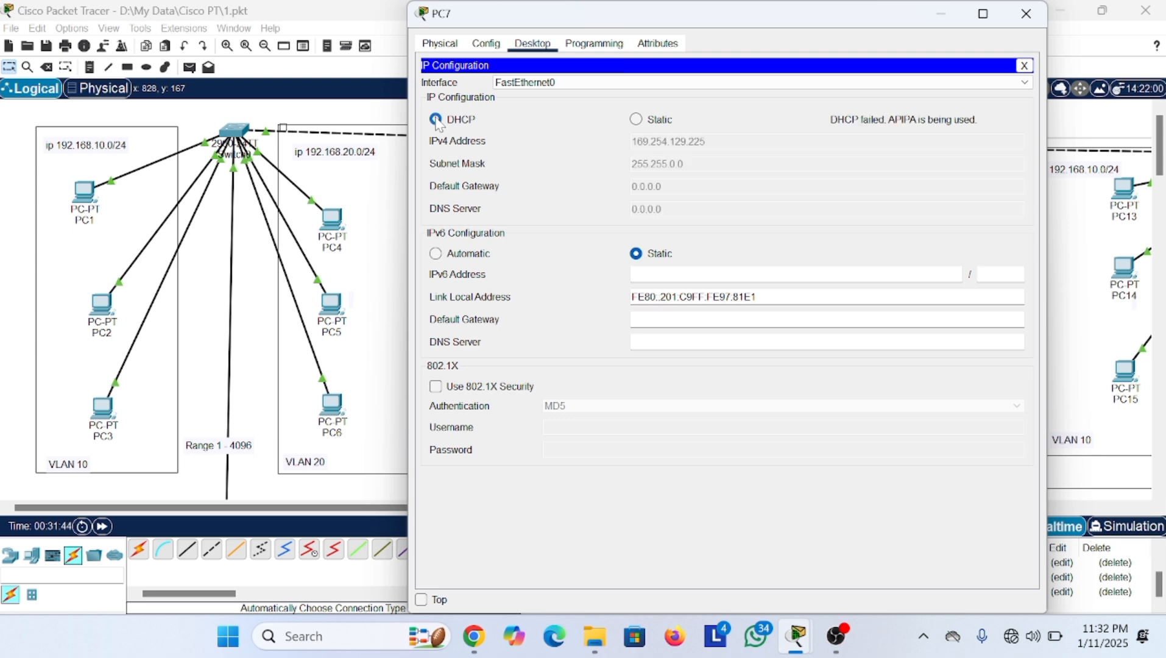
pyautogui.click(1024, 65)
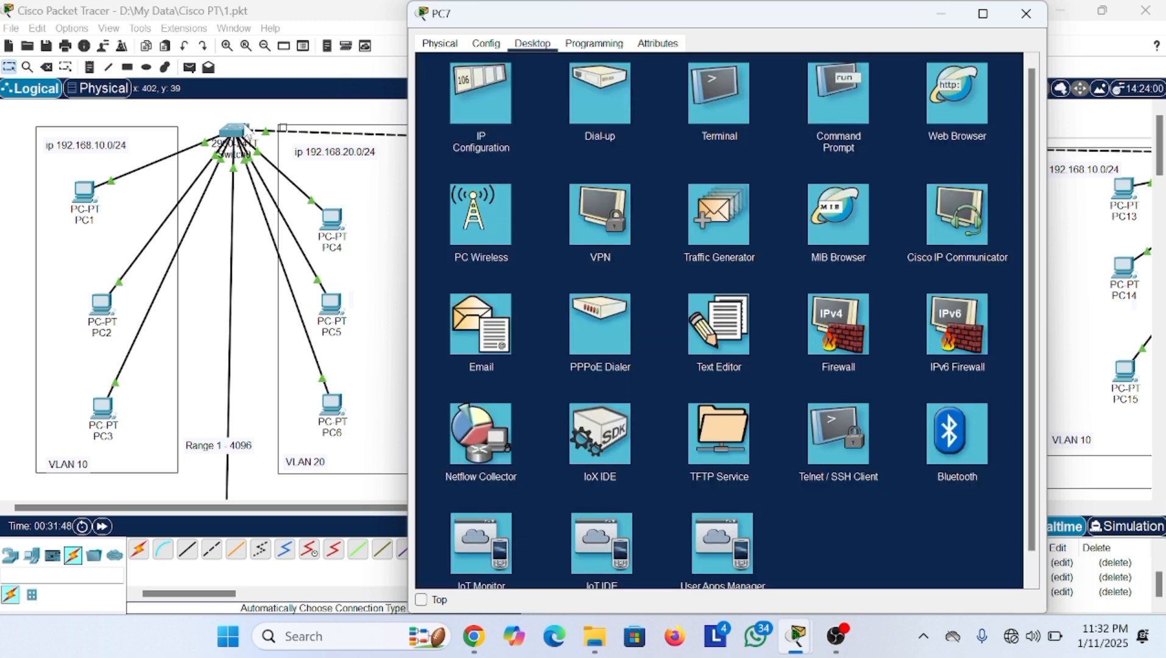
# - Configure interface fa0/8 on Switch0 as a trunk with the command switchport mode trunk, and minimize the switch window
pyautogui.click(243, 133)
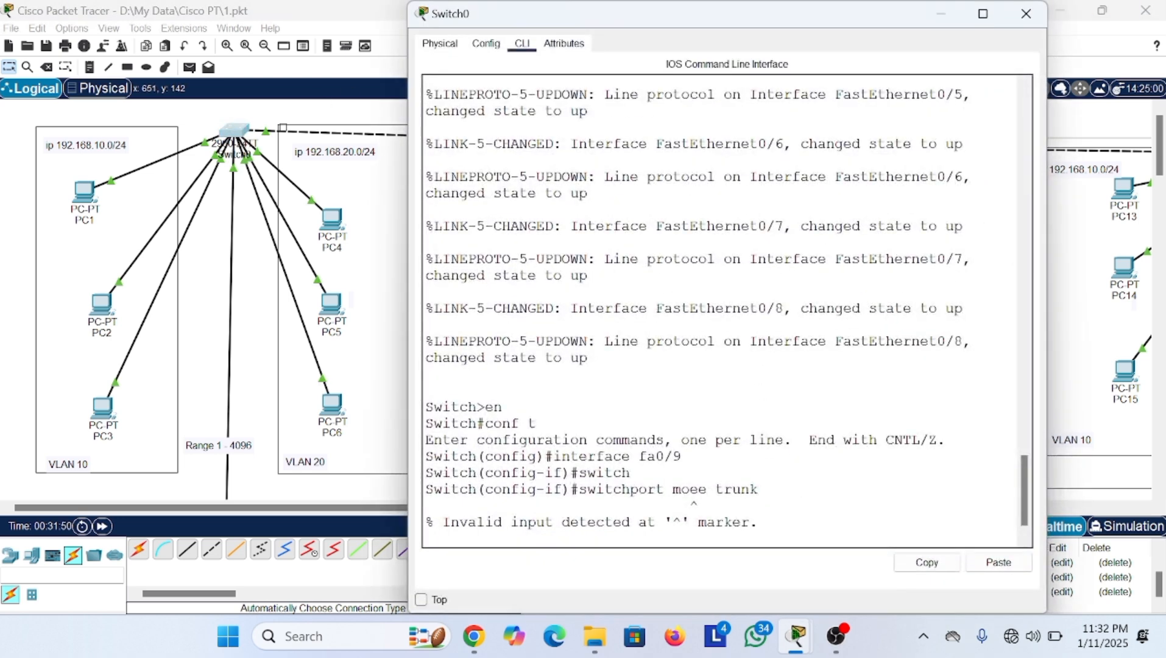
pyautogui.scroll(-1, 725, 311)
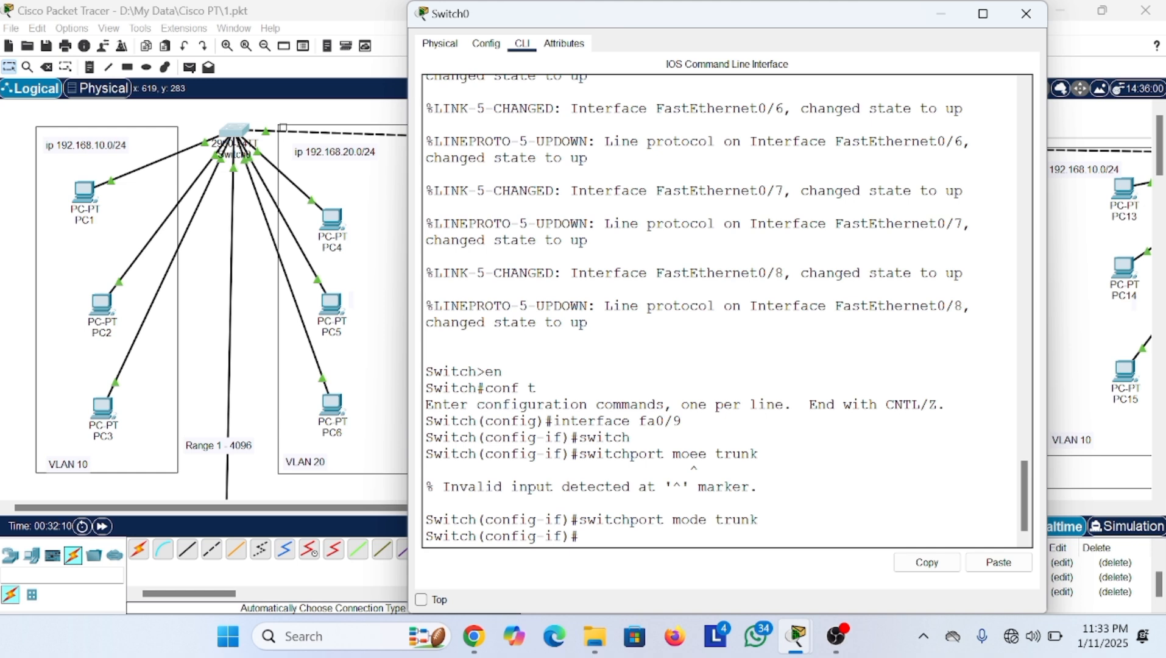
pyautogui.press('Up')
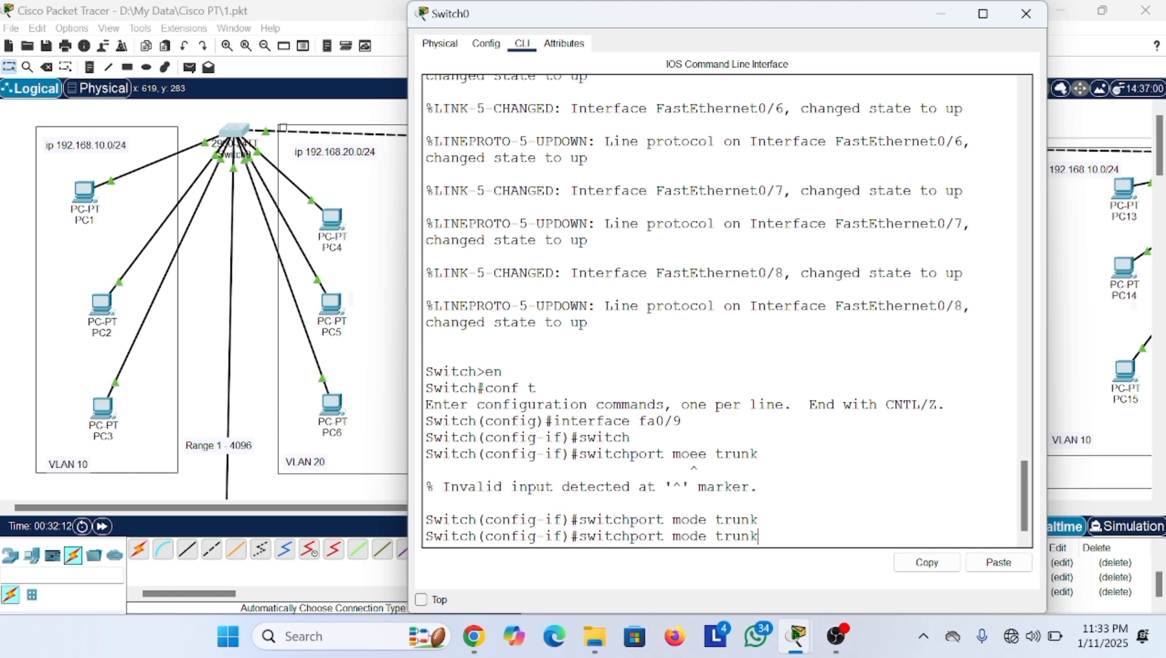
pyautogui.press('Up')
pyautogui.press('Up')
pyautogui.press('BackSpace')
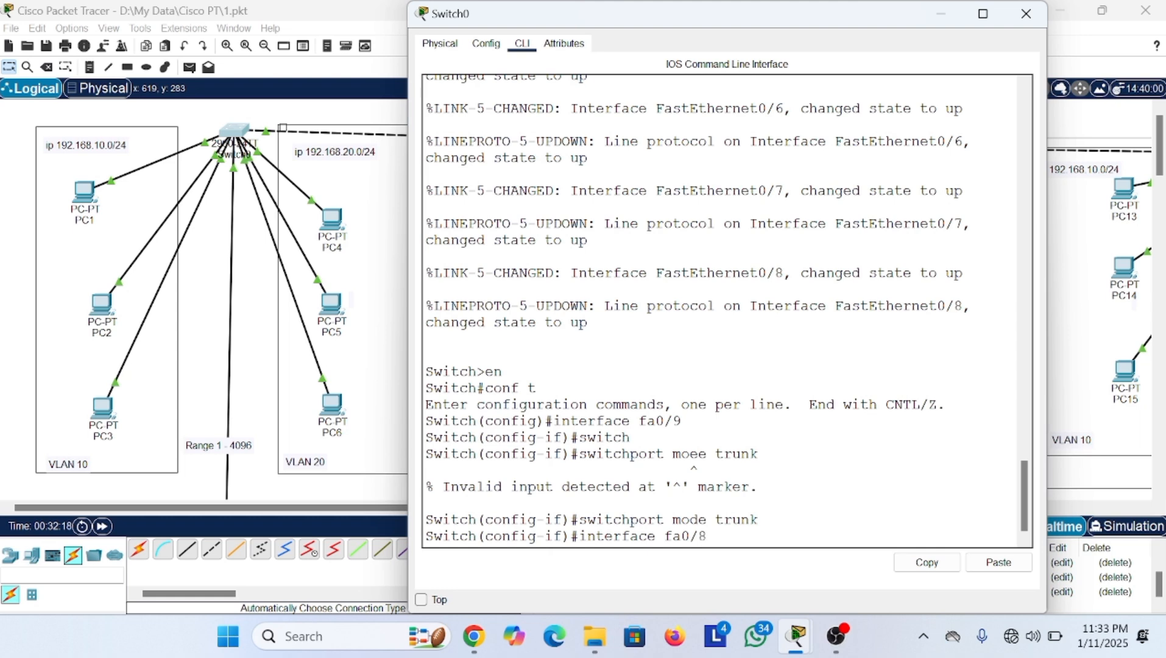
pyautogui.press('Return')
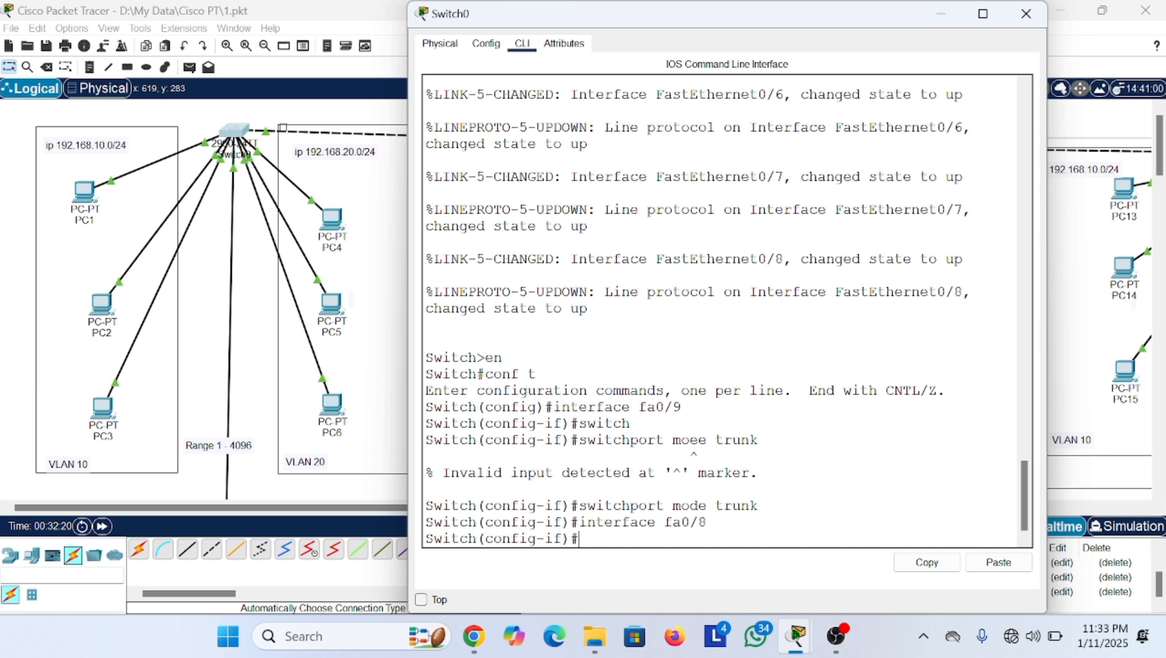
pyautogui.write('switchport mode trunk')
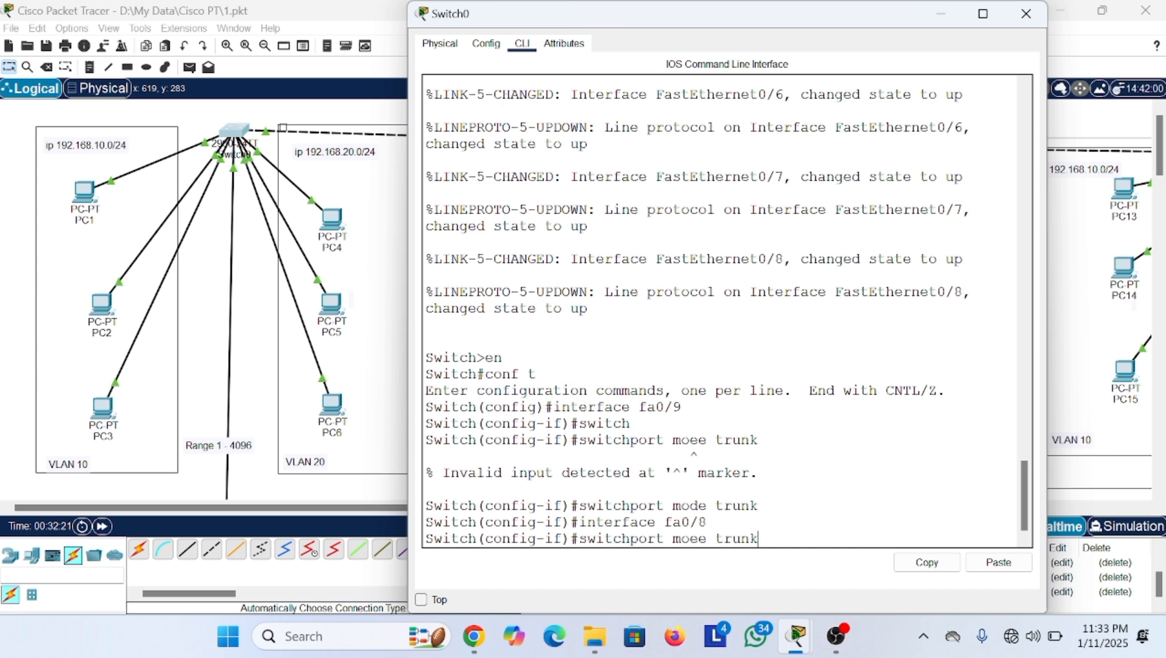
pyautogui.press('Return')
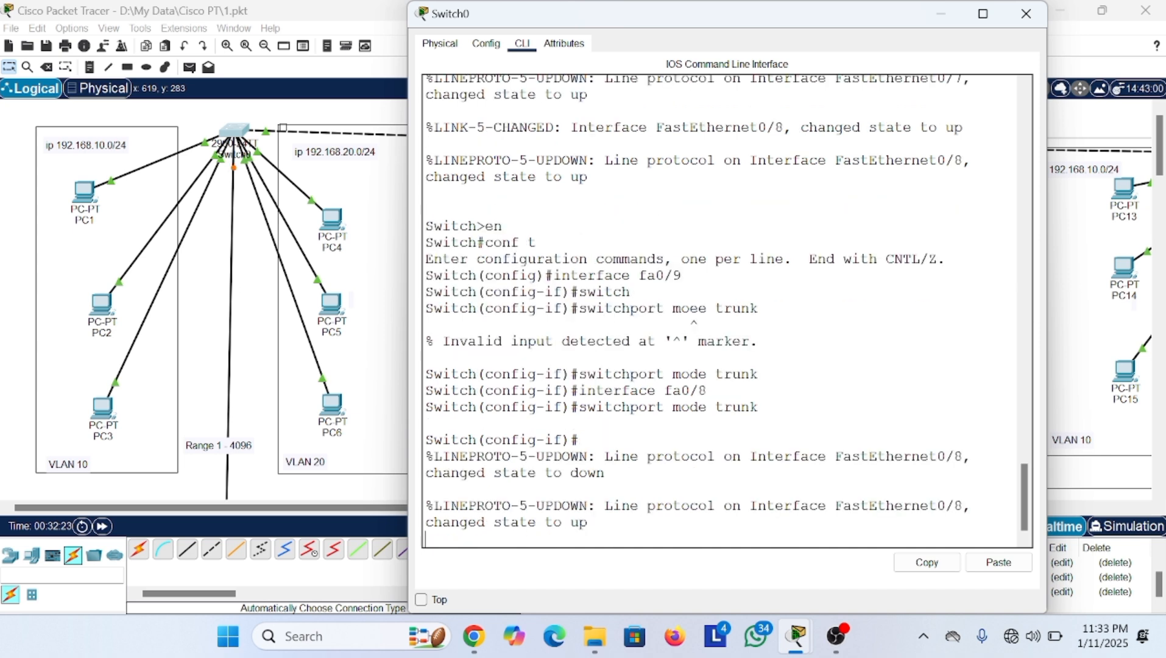
pyautogui.press('Return')
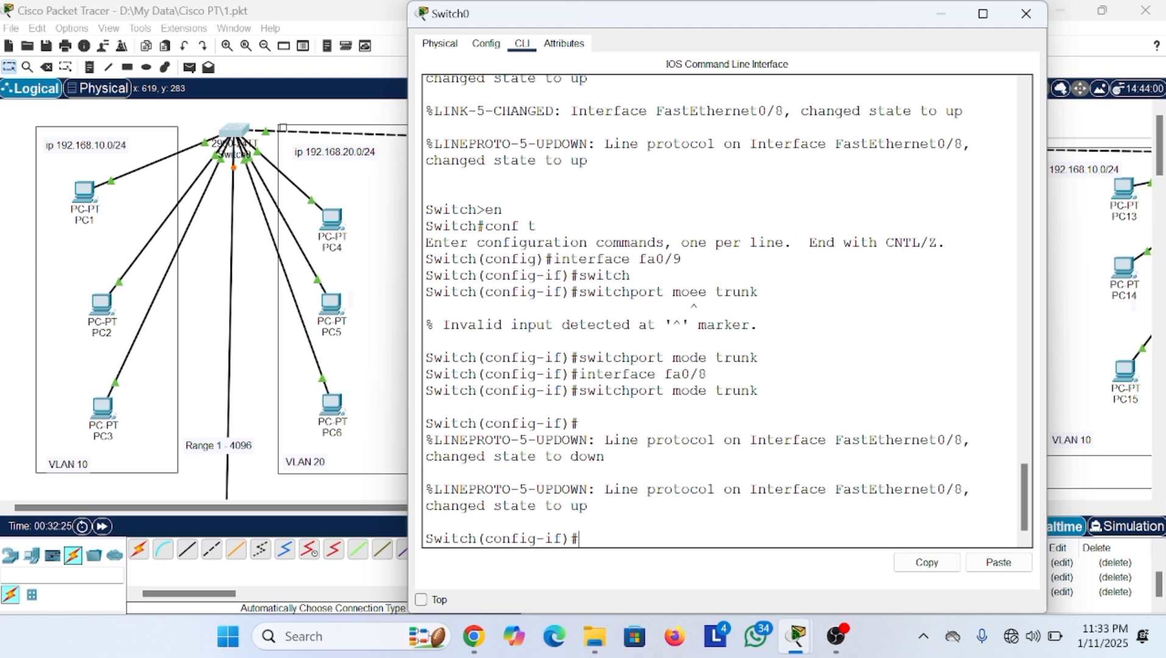
pyautogui.scroll(-3, 311, 247)
pyautogui.scroll(3, 309, 244)
pyautogui.click(941, 13)
# - Fast-forward the simulation time and check the link between Switch0 and Router0
pyautogui.scroll(-3, 370, 202)
pyautogui.scroll(3, 371, 204)
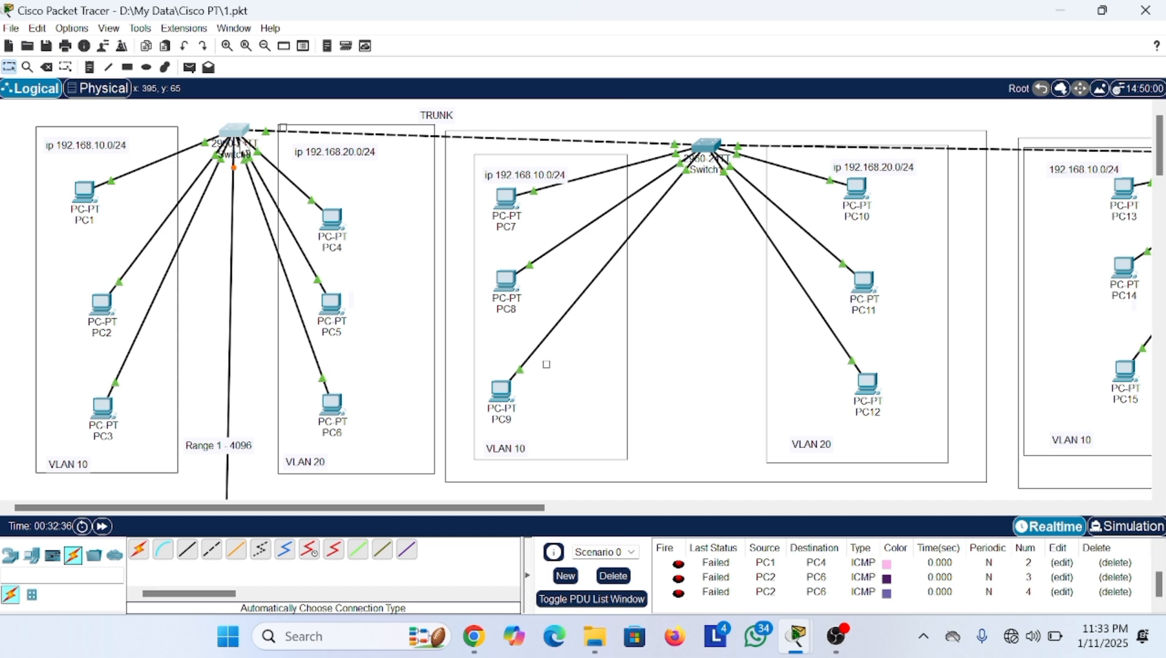
pyautogui.click(103, 527)
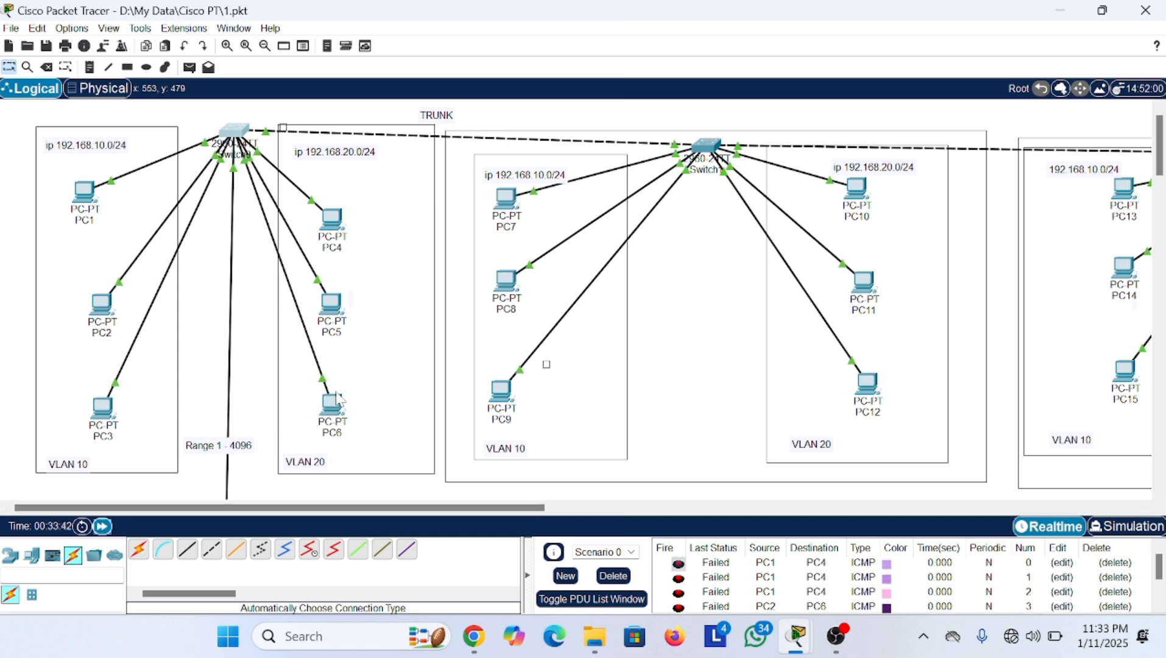
pyautogui.scroll(-3, 340, 399)
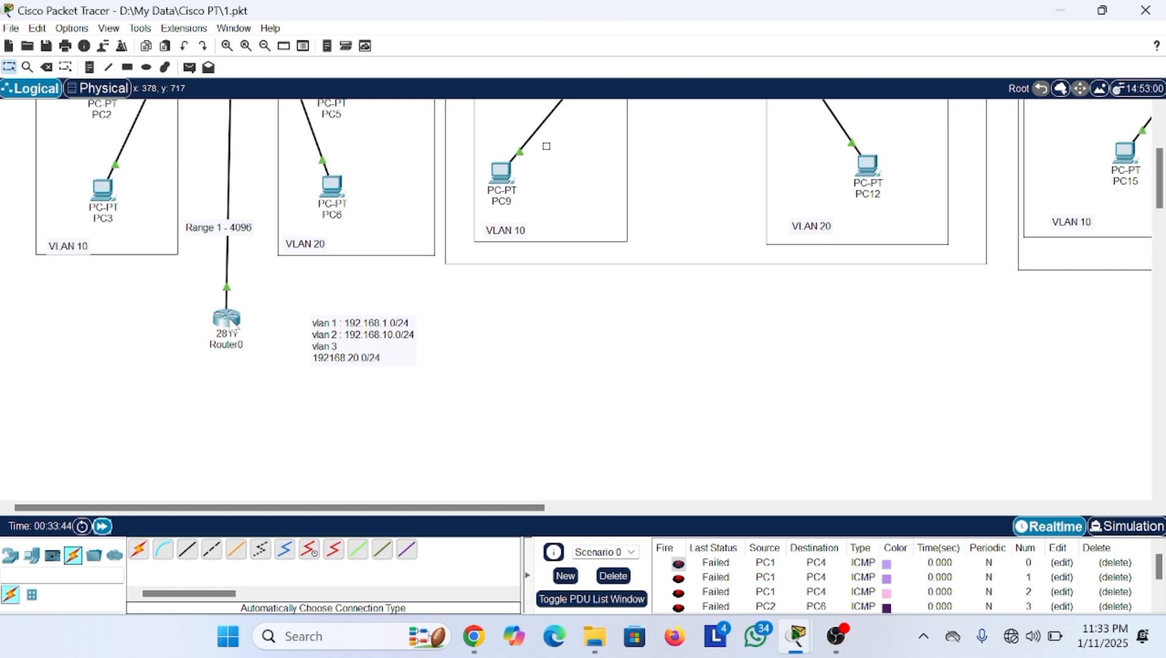
pyautogui.scroll(3, 233, 323)
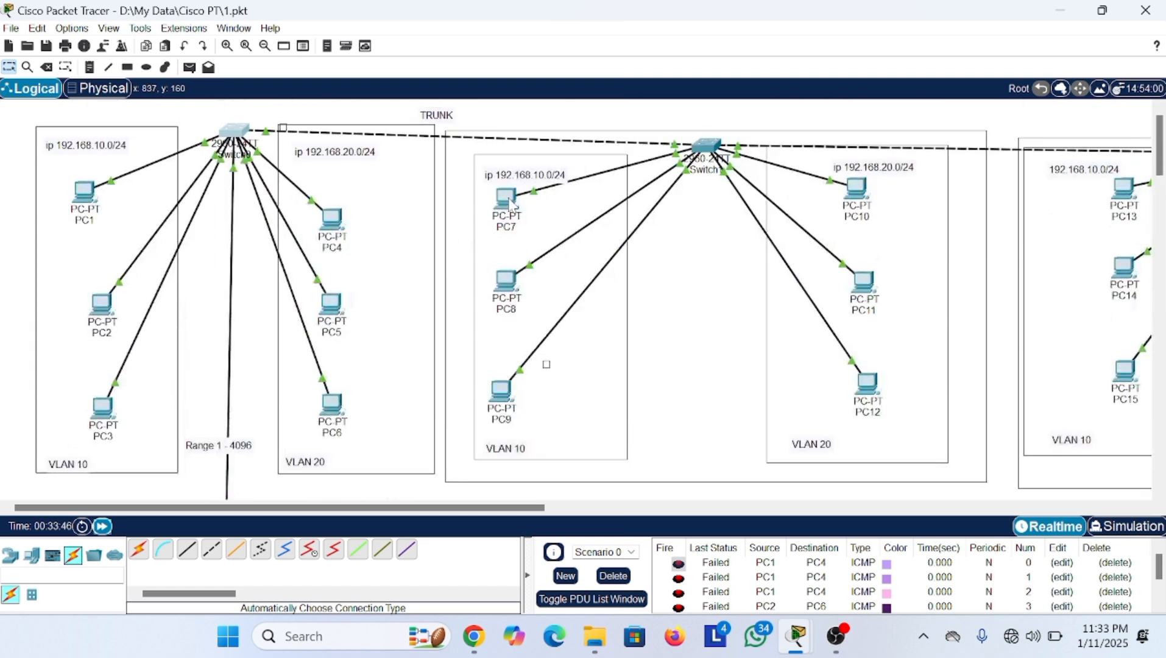
# - Renew PC7's IP configuration by switching it to static and back to DHCP, and minimize its window
pyautogui.click(505, 198)
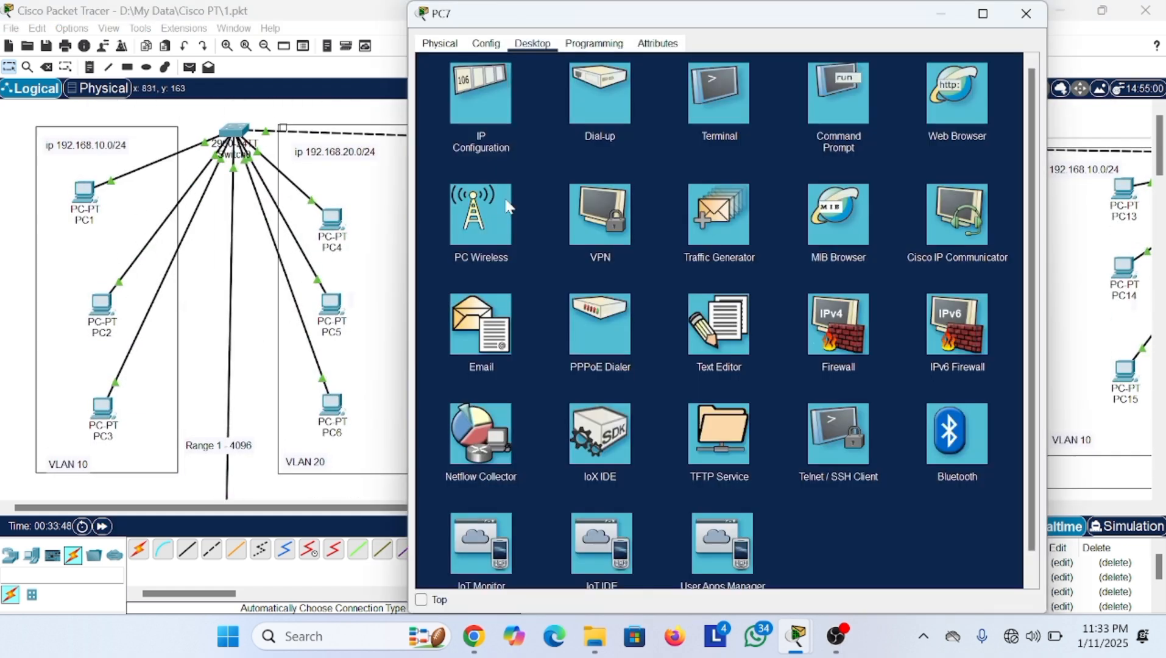
pyautogui.click(474, 90)
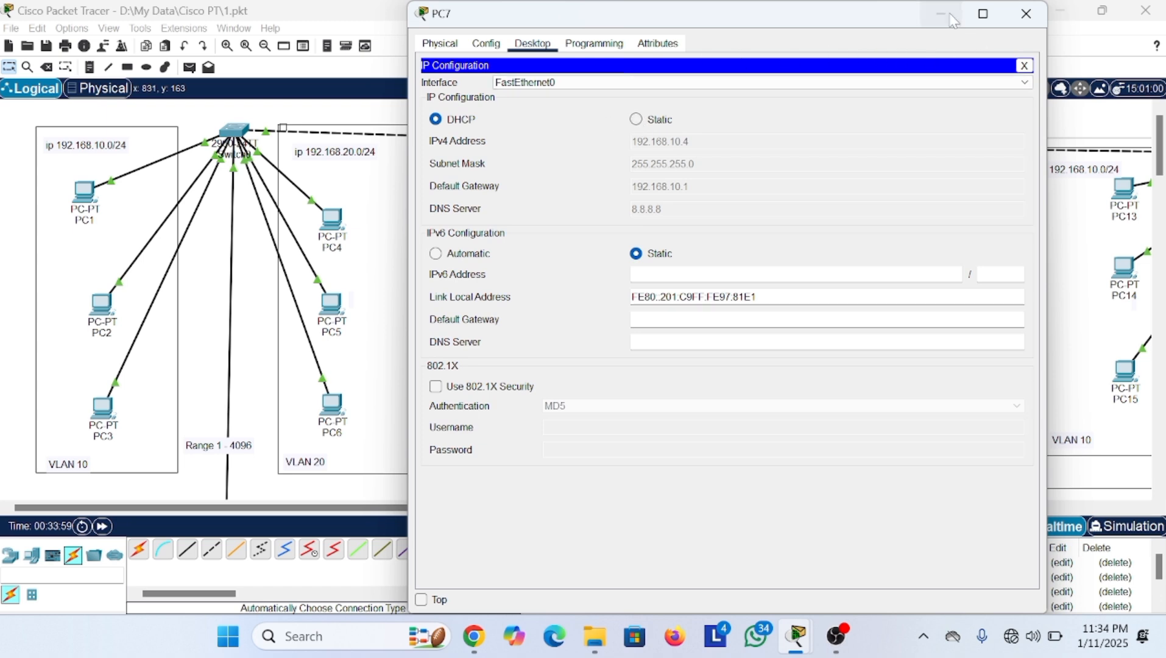
pyautogui.click(637, 119)
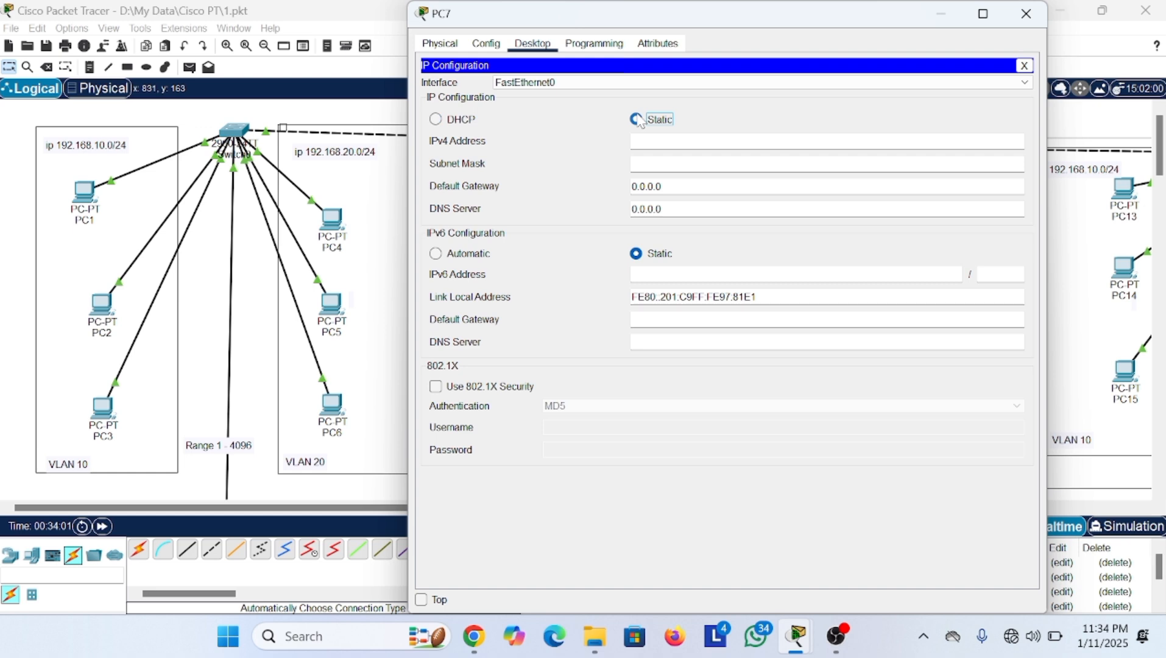
pyautogui.click(435, 119)
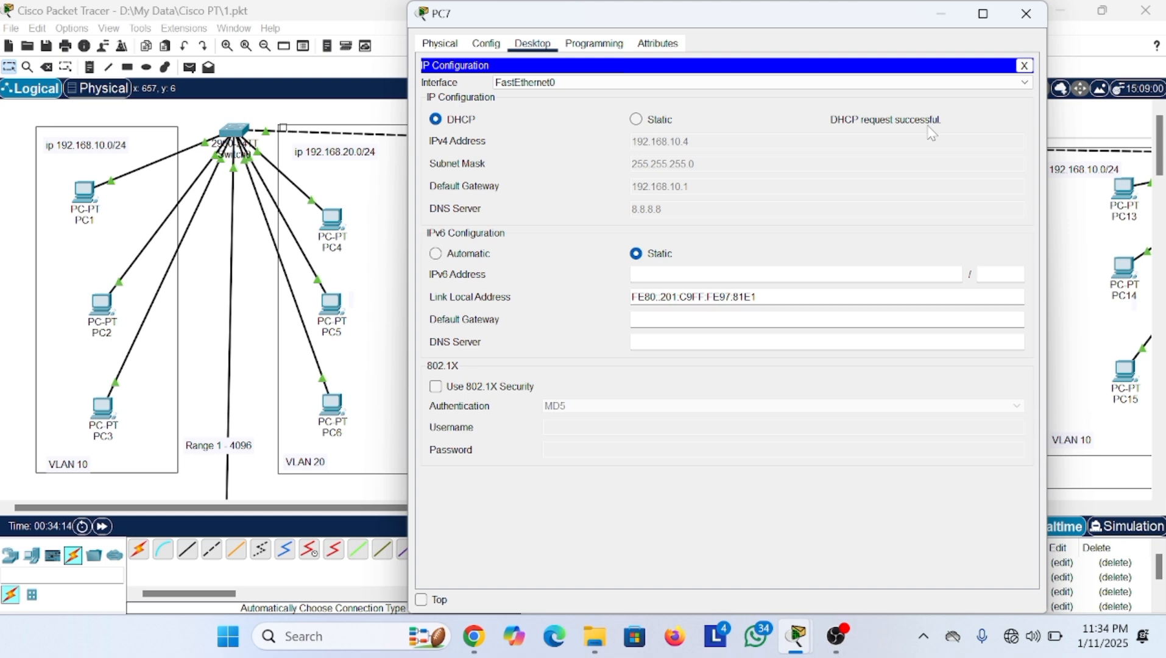
pyautogui.click(932, 14)
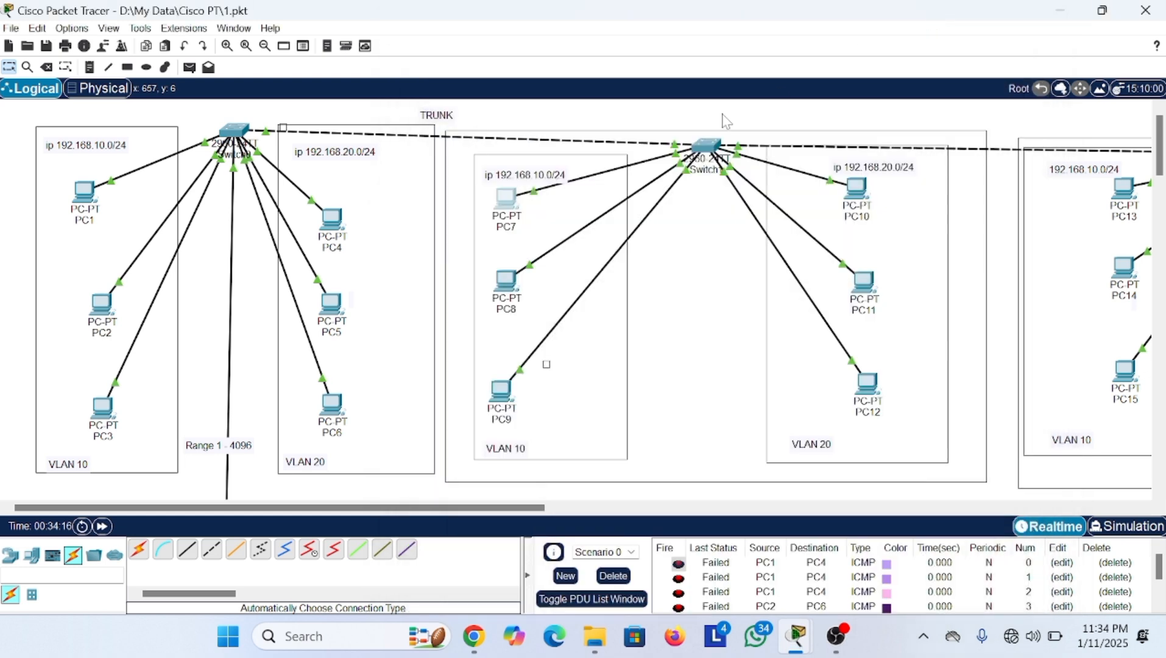
# - Switch the IP configuration of PC8 in the second switch's VLAN 10 group to DHCP and minimize its window
pyautogui.click(505, 287)
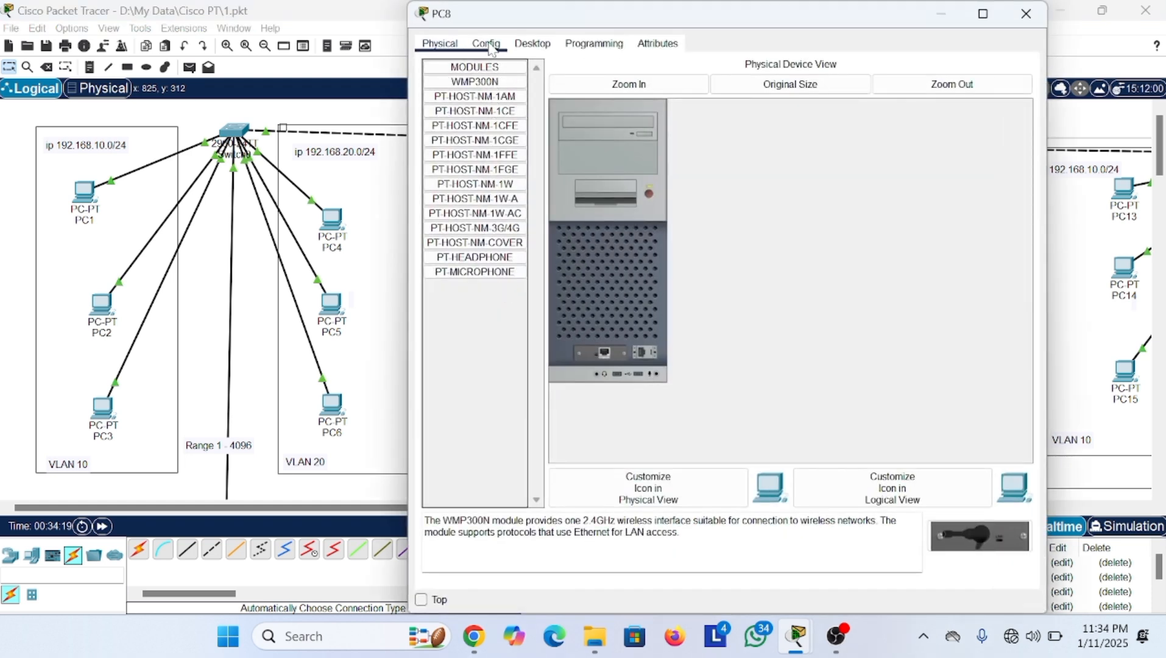
pyautogui.click(490, 45)
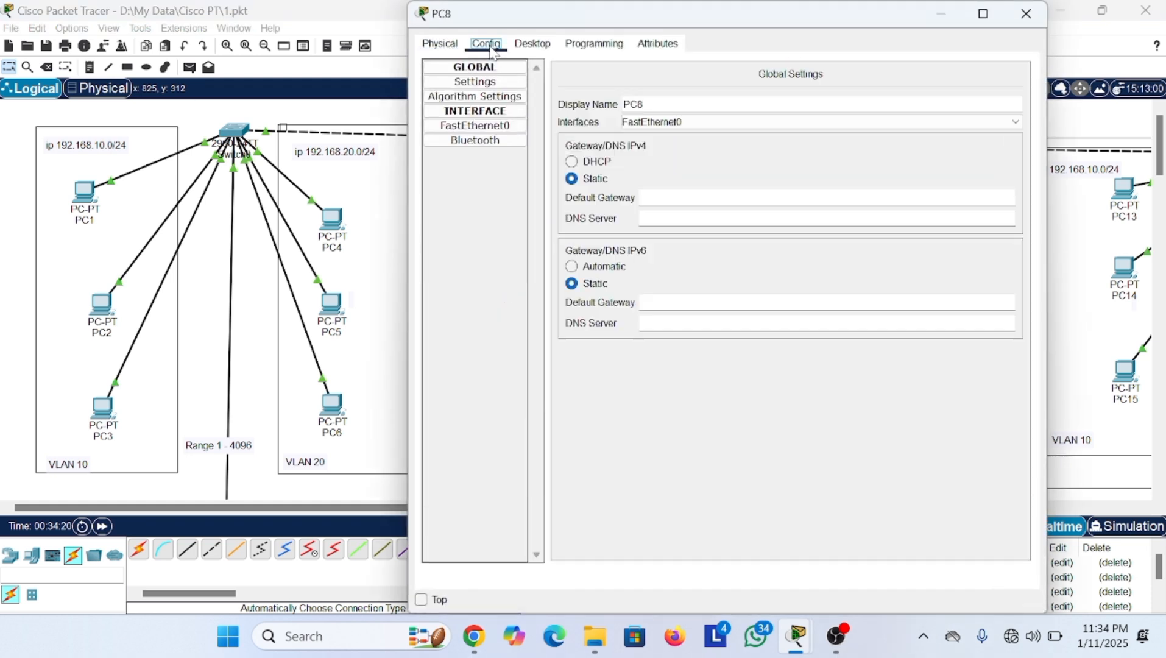
pyautogui.click(542, 47)
pyautogui.click(473, 119)
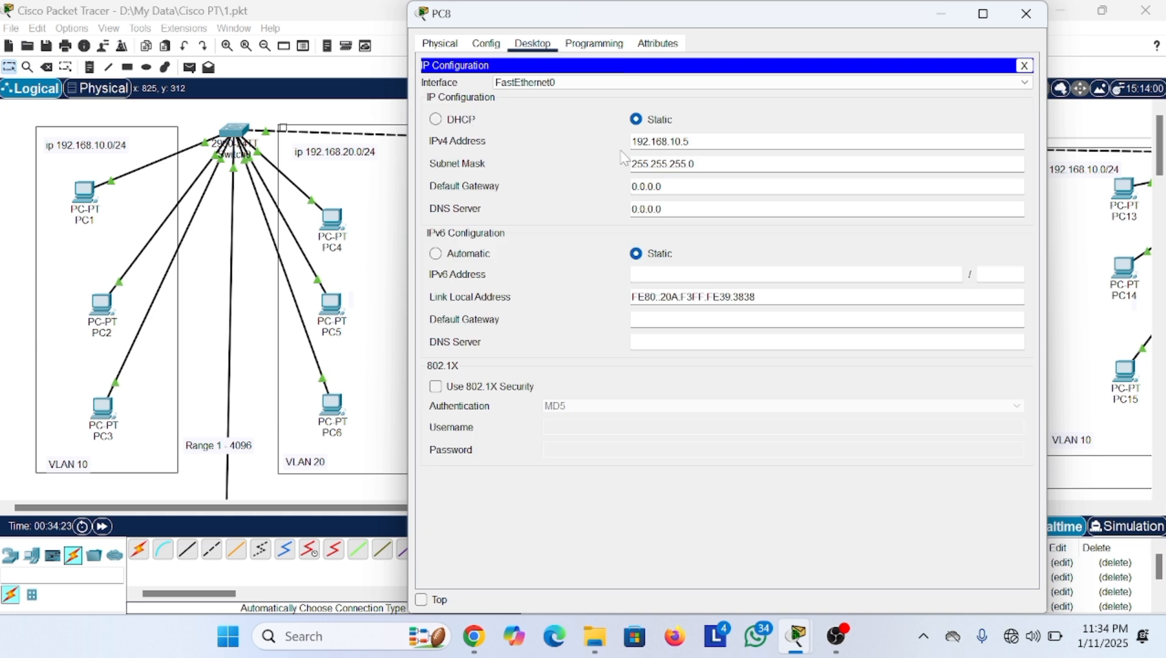
pyautogui.click(435, 119)
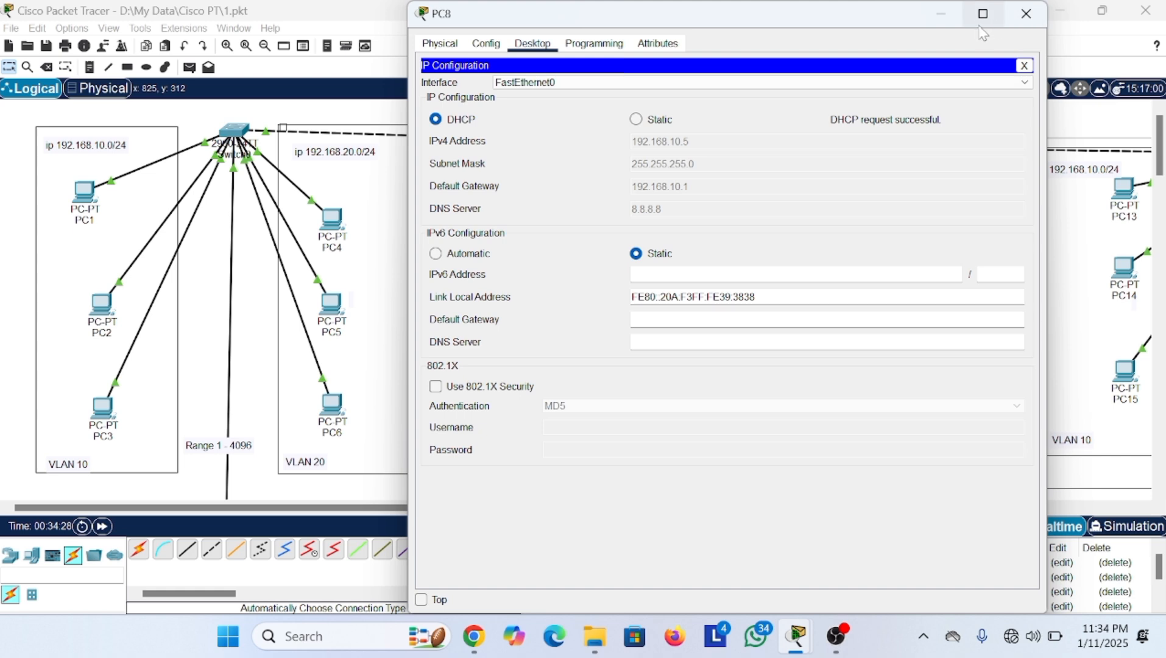
pyautogui.click(954, 15)
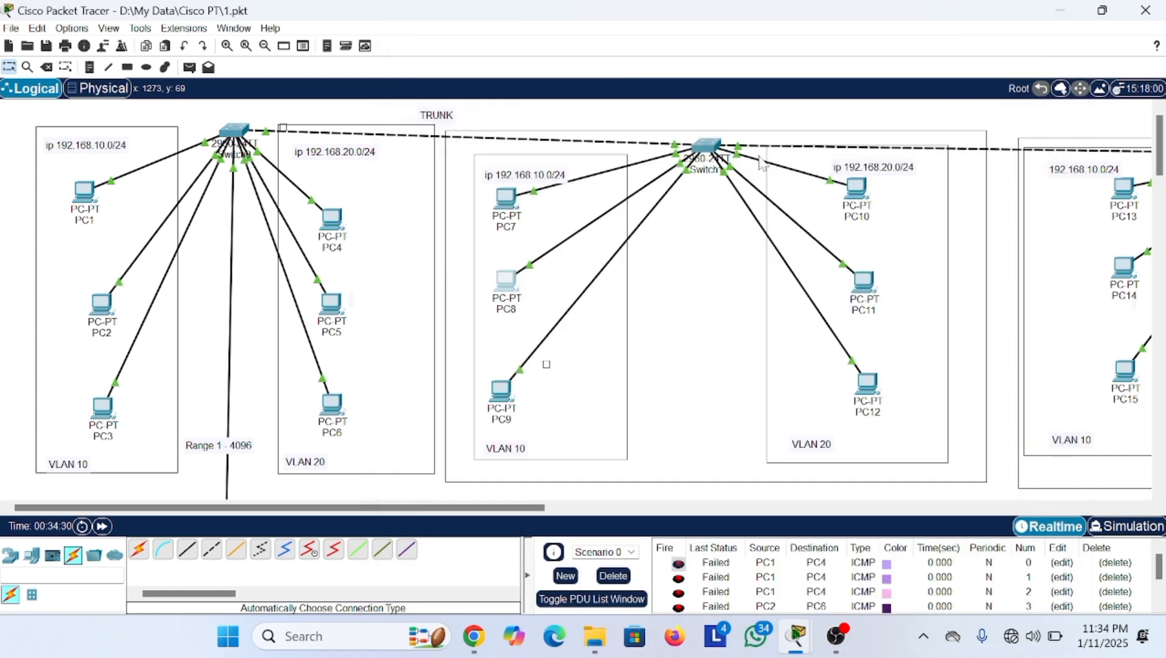
# - Switch the IP configuration of PC9 in the second switch's VLAN 10 group to DHCP and minimize its window
pyautogui.click(506, 389)
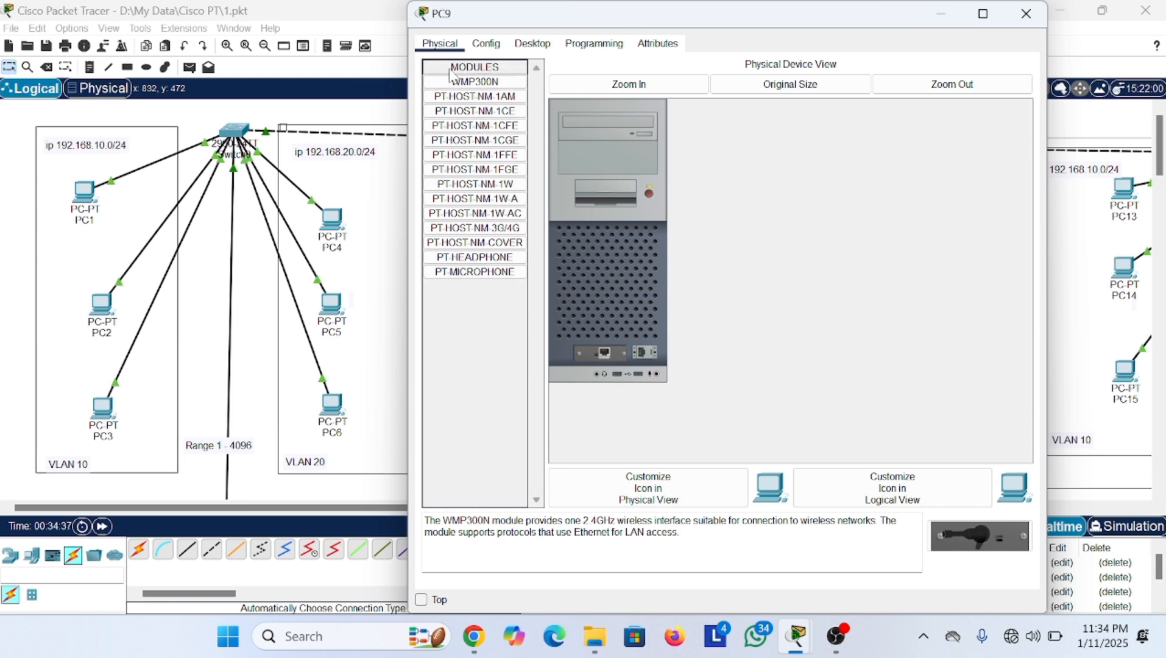
pyautogui.click(487, 45)
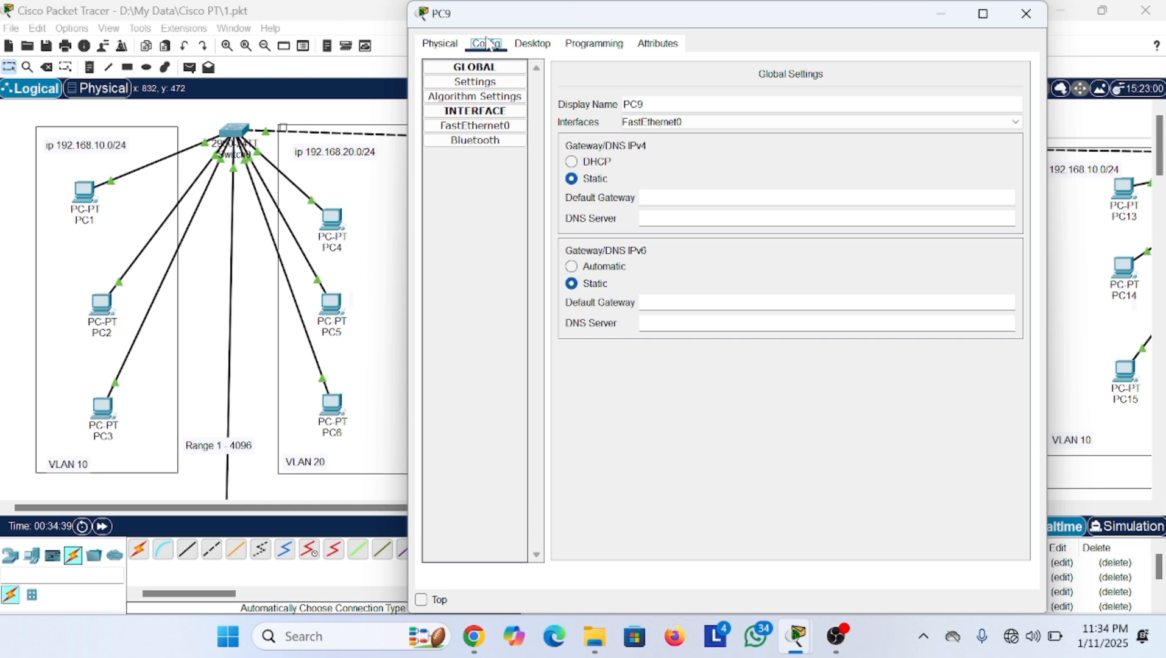
pyautogui.click(527, 45)
pyautogui.click(500, 71)
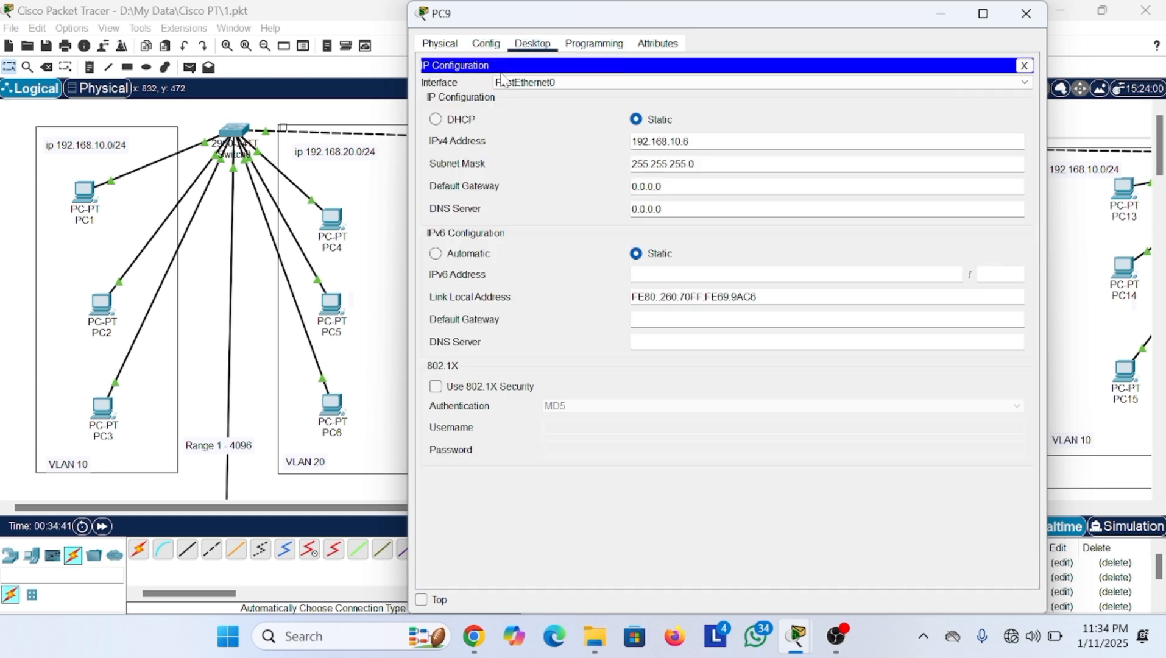
pyautogui.click(436, 120)
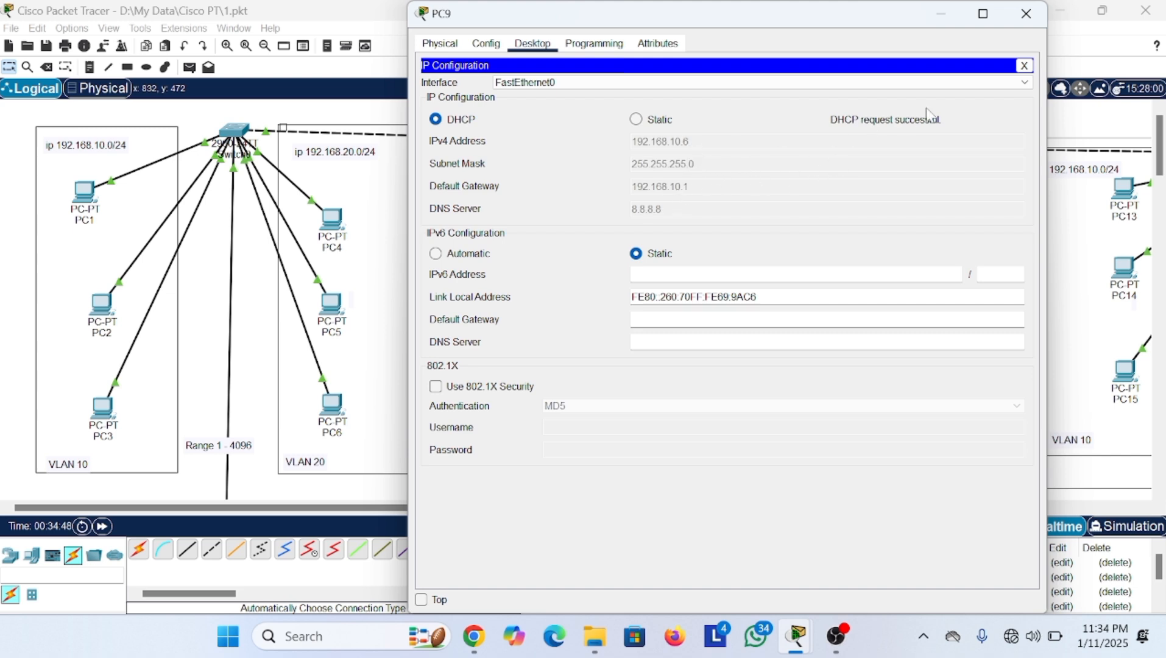
pyautogui.click(941, 22)
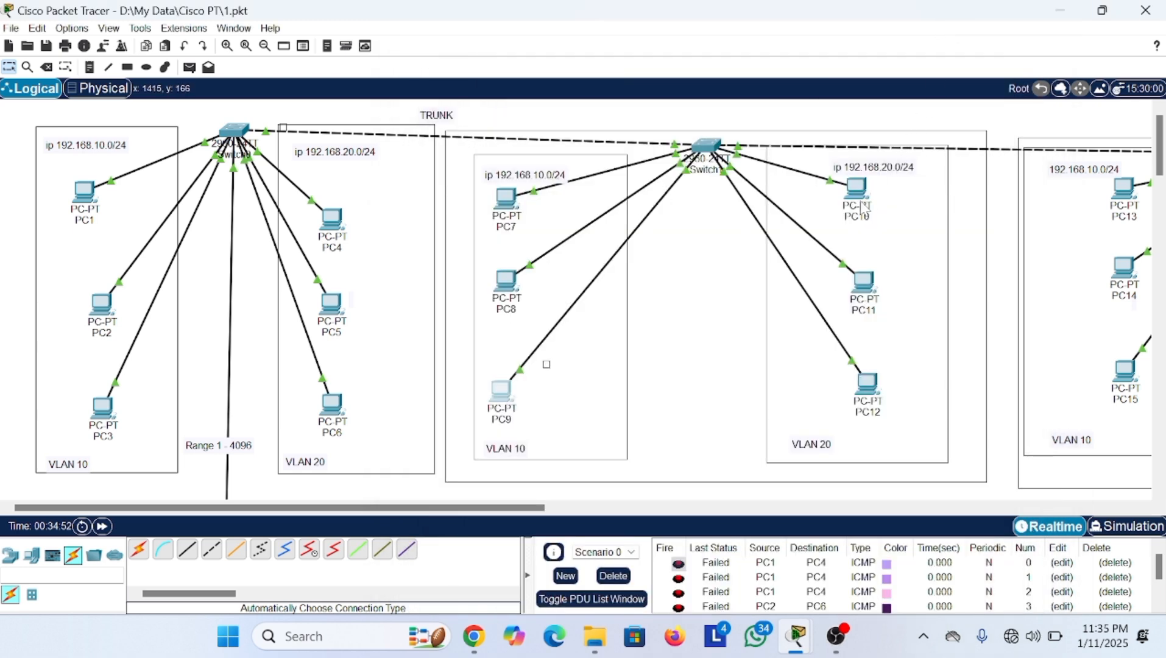
# - Switch the IP configuration of PC10 in the second switch's VLAN 20 group to DHCP
pyautogui.click(864, 197)
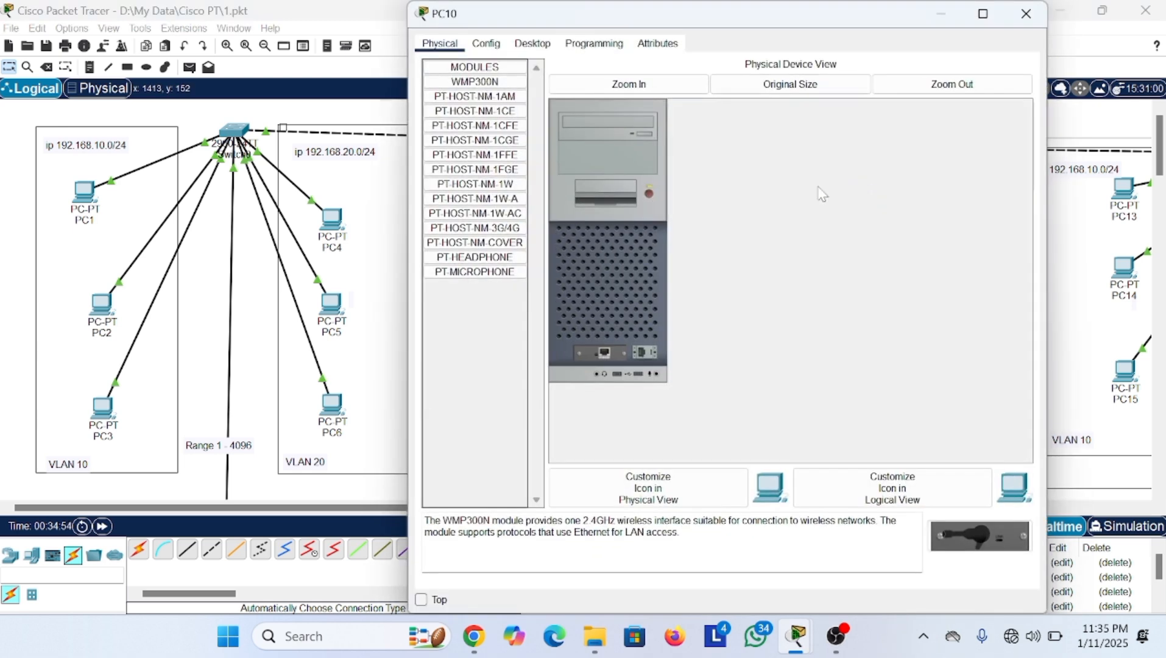
pyautogui.click(495, 43)
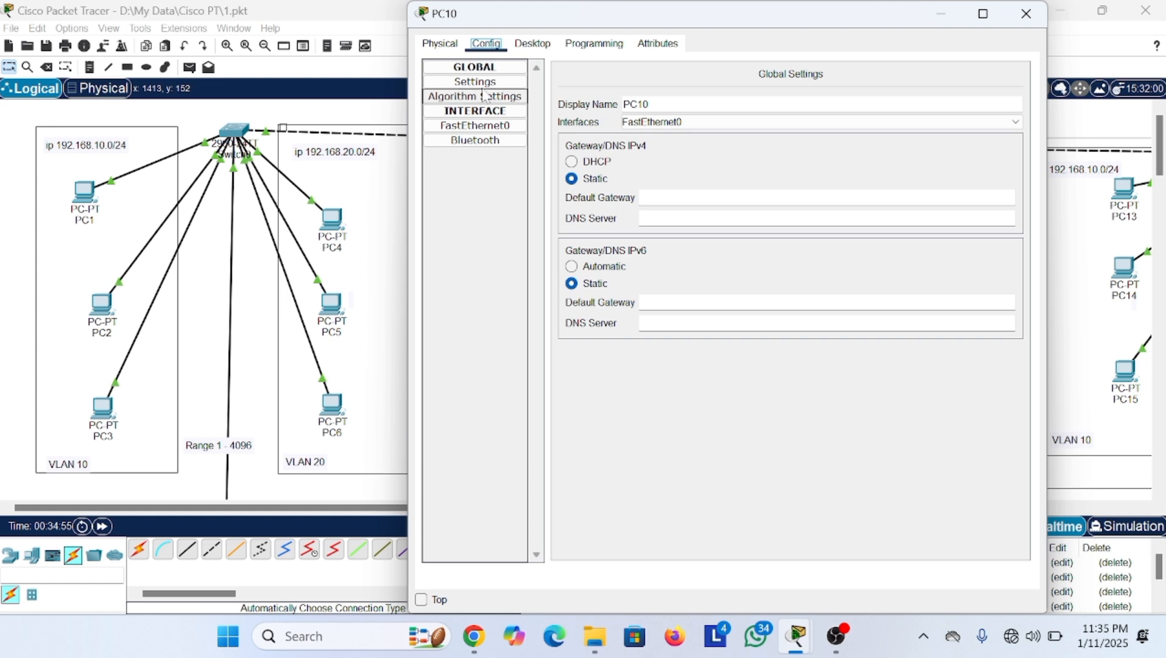
pyautogui.click(530, 45)
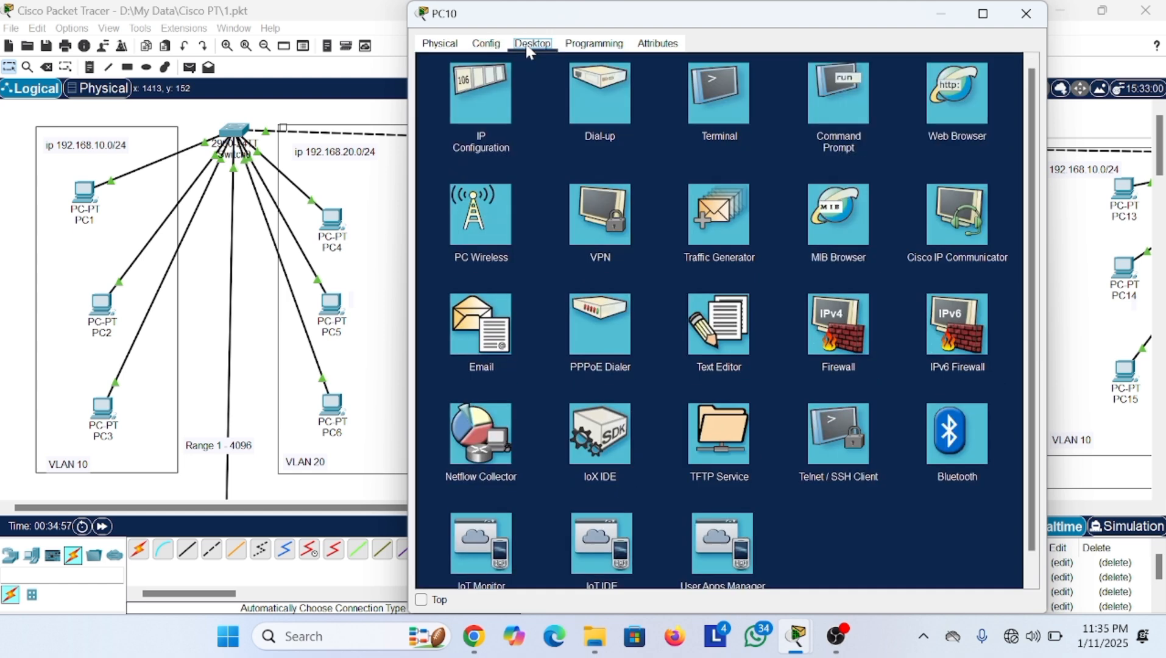
pyautogui.click(484, 101)
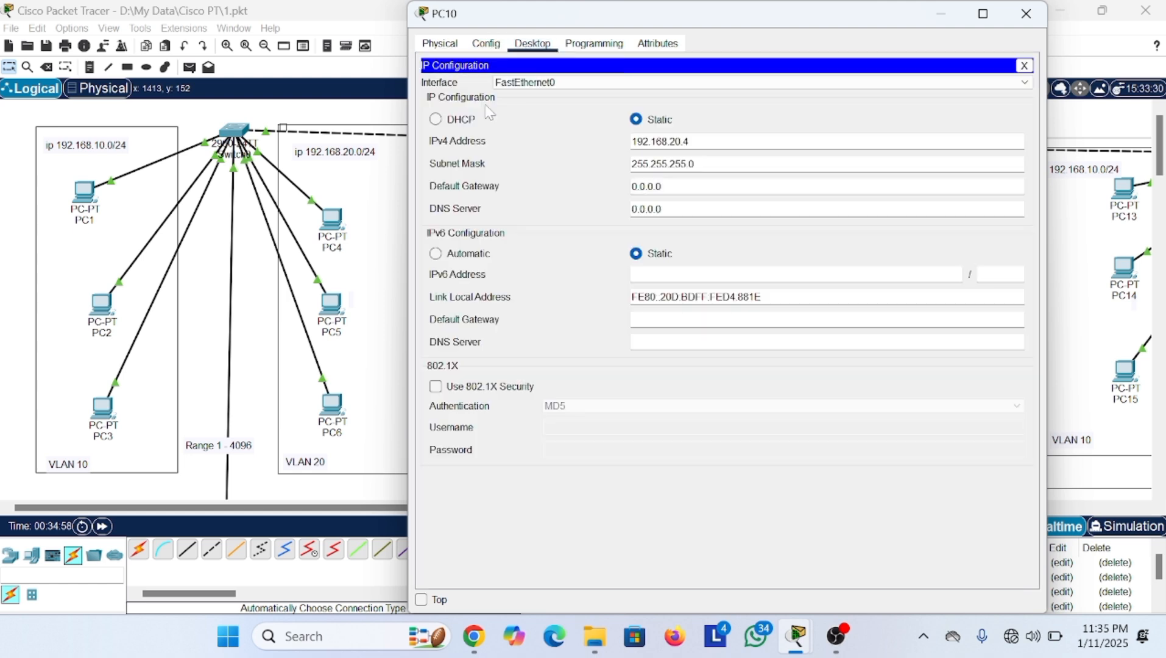
pyautogui.click(435, 119)
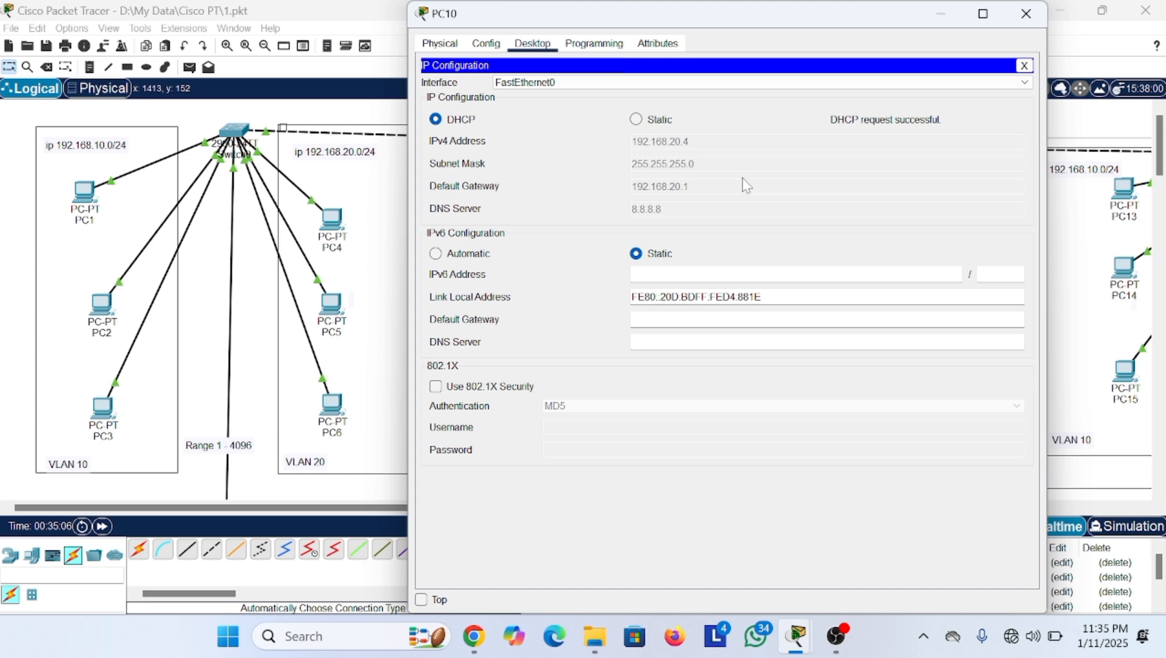
# - Minimize PC10's window, switch the IP configuration of PC11 in the second switch's VLAN 20 group to DHCP, and minimize its window
pyautogui.click(939, 12)
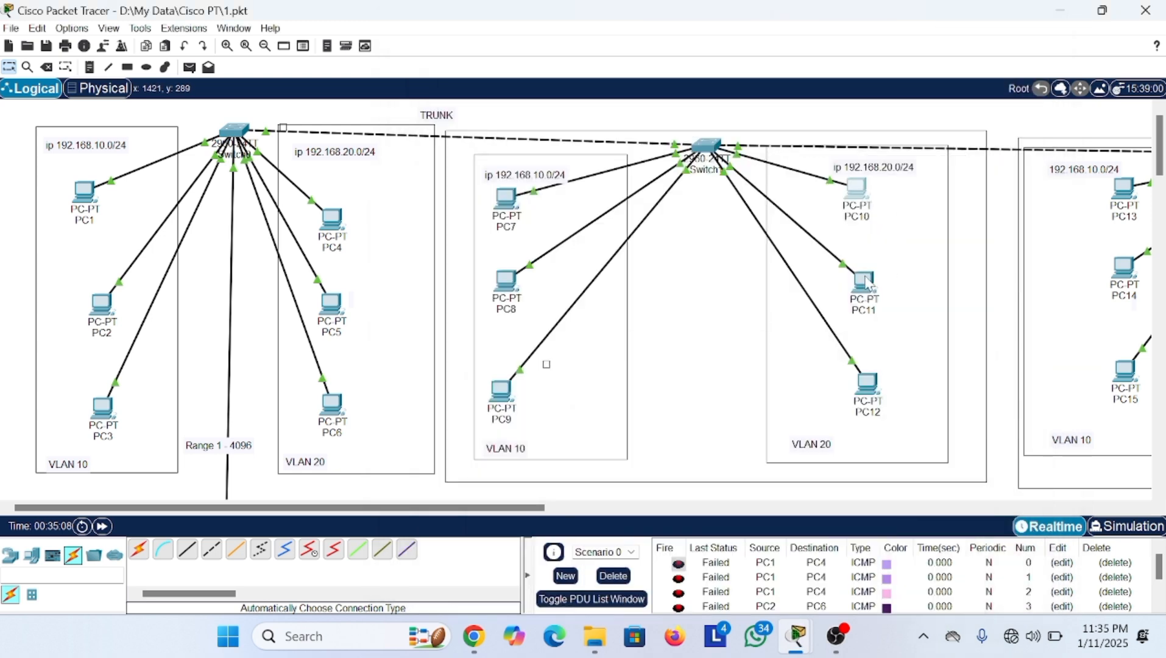
pyautogui.click(867, 282)
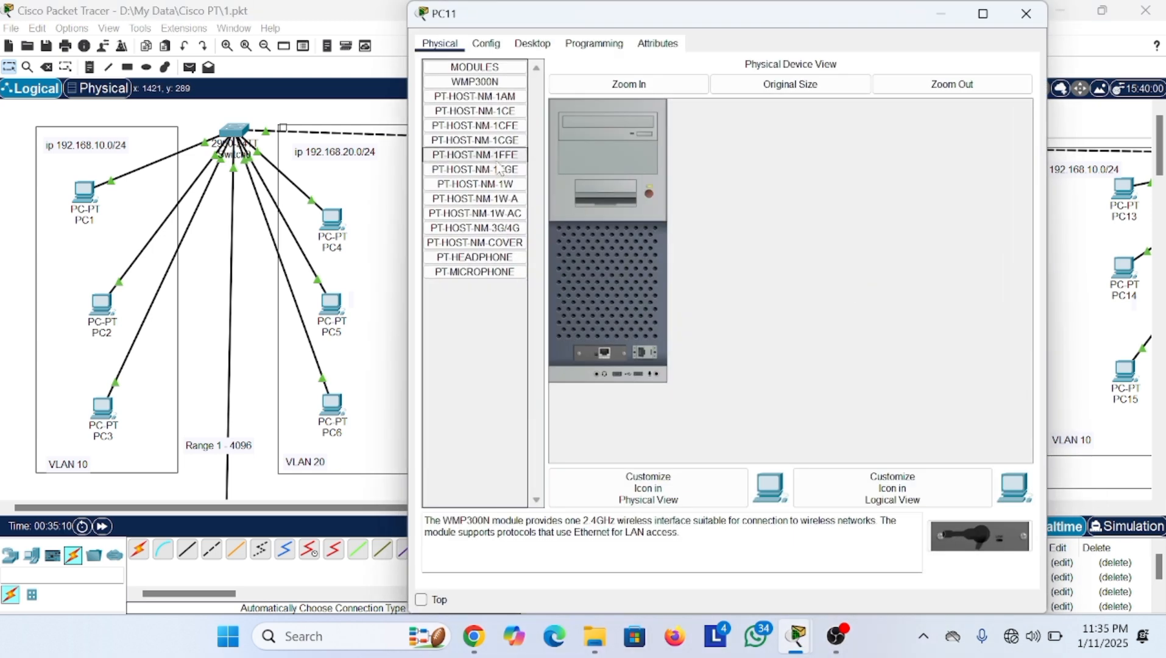
pyautogui.click(519, 45)
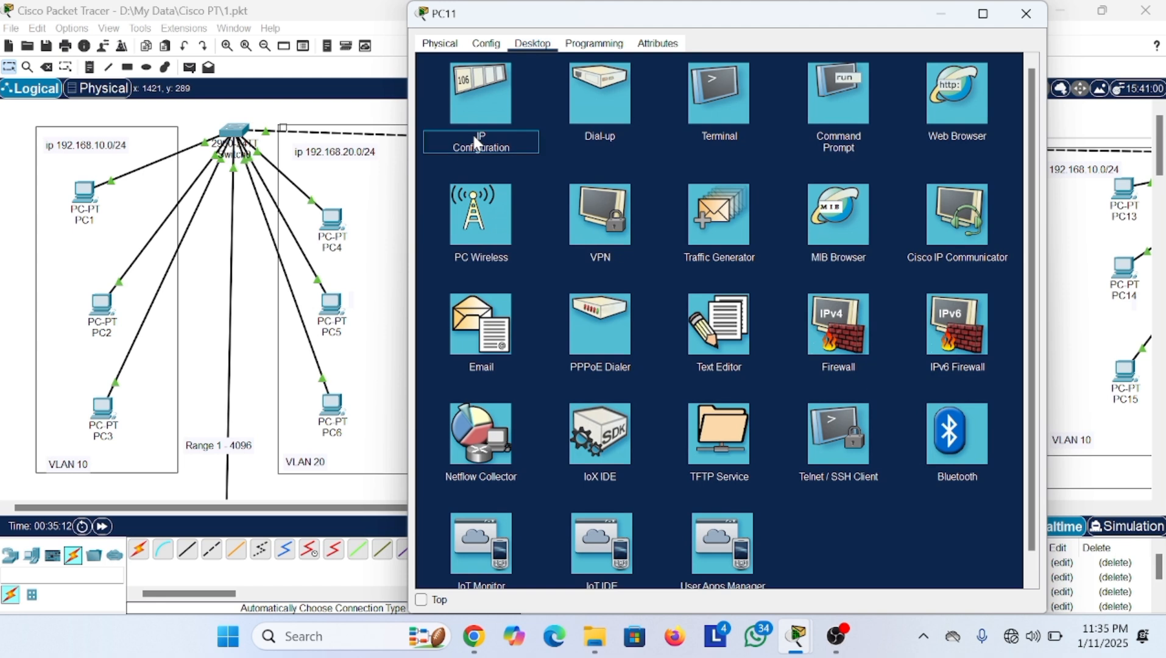
pyautogui.click(474, 102)
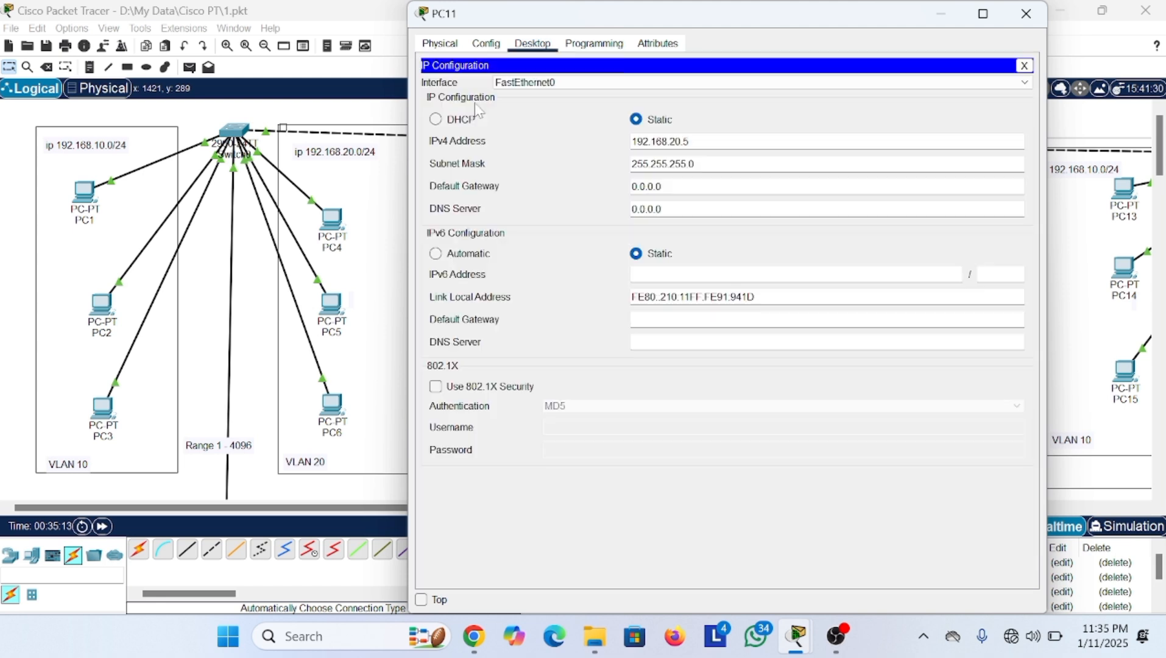
pyautogui.click(436, 120)
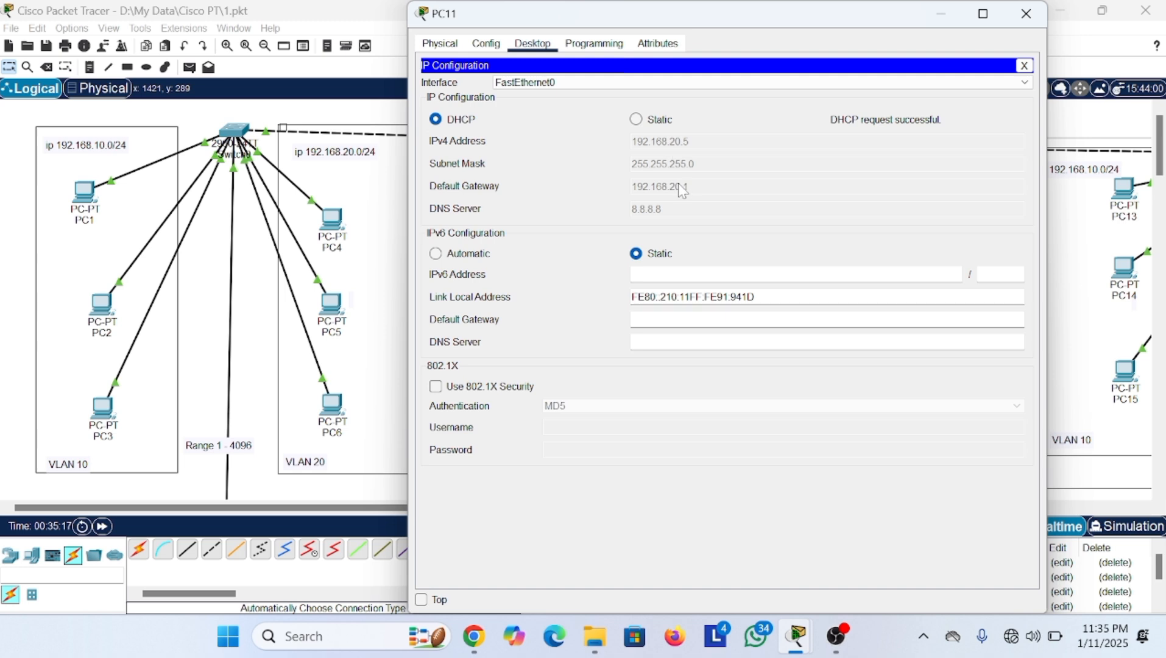
pyautogui.click(944, 12)
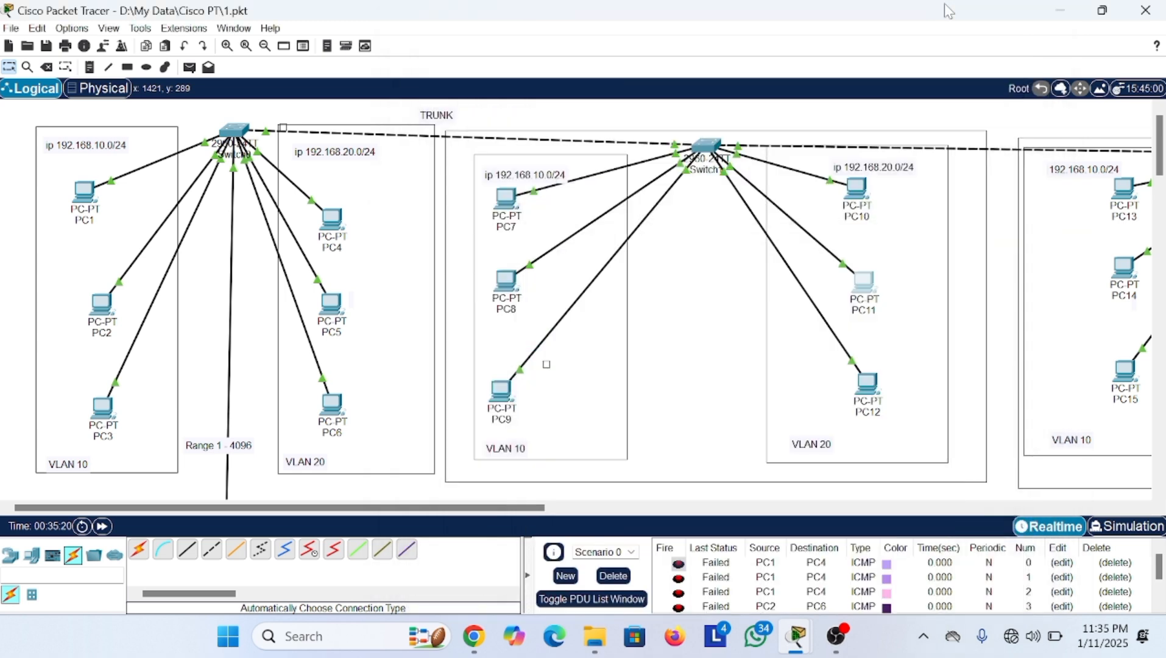
# - Switch the IP configuration of PC12 in the second switch's VLAN 20 group to DHCP and minimize its window
pyautogui.click(868, 393)
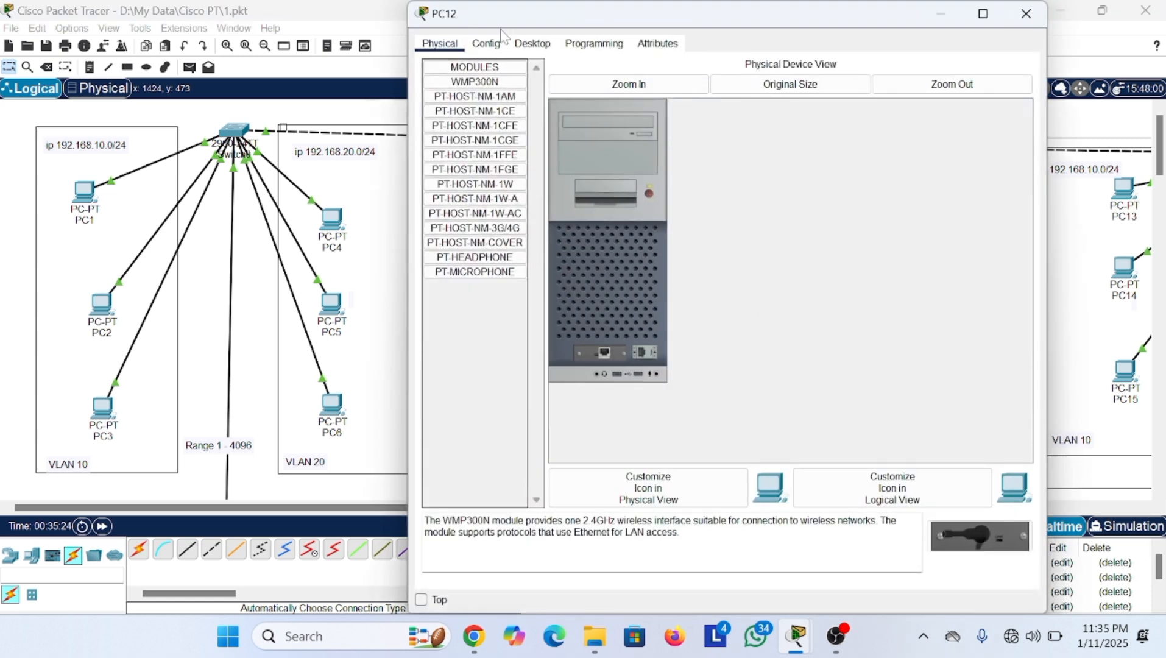
pyautogui.click(486, 42)
pyautogui.click(532, 43)
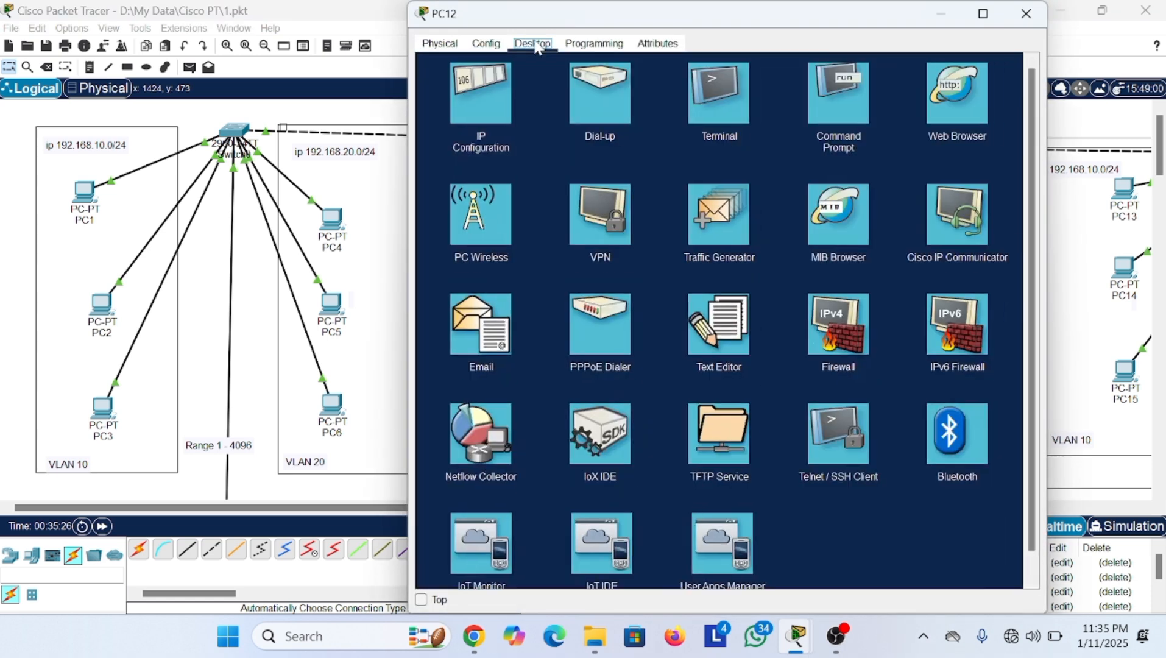
pyautogui.click(486, 92)
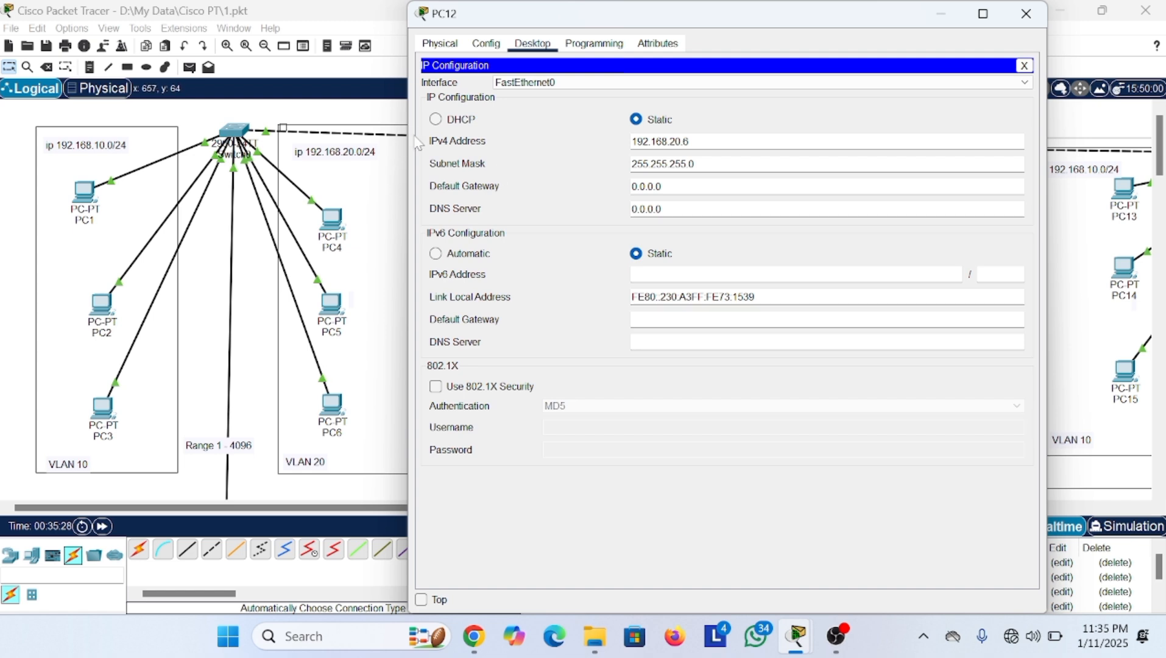
pyautogui.click(437, 119)
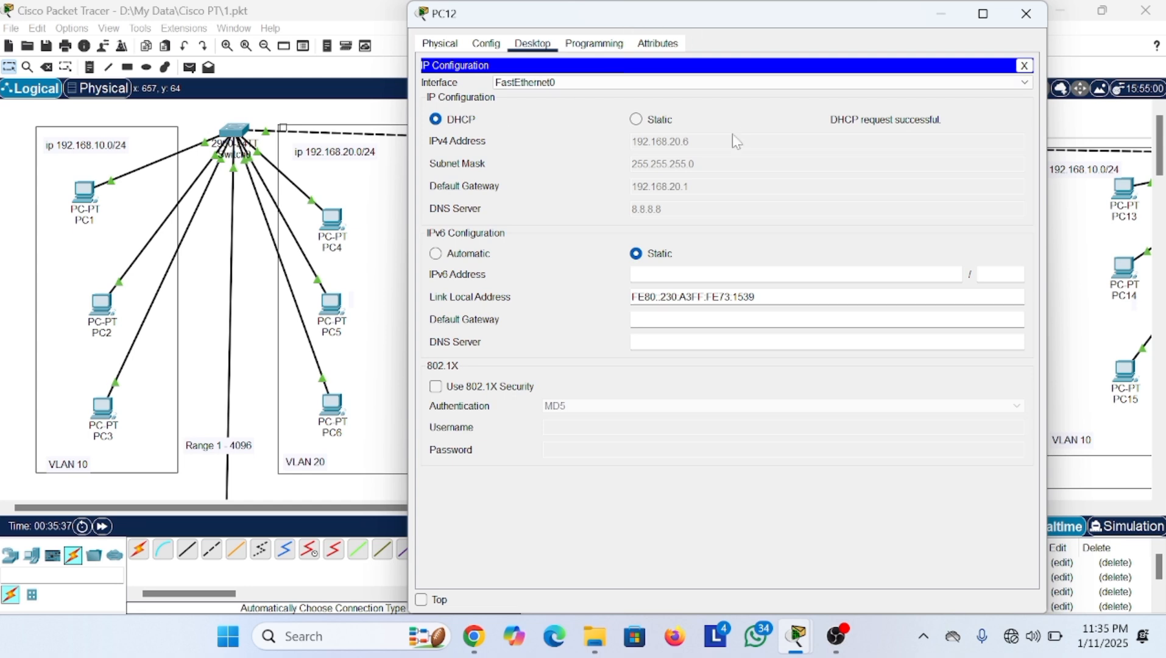
pyautogui.click(952, 13)
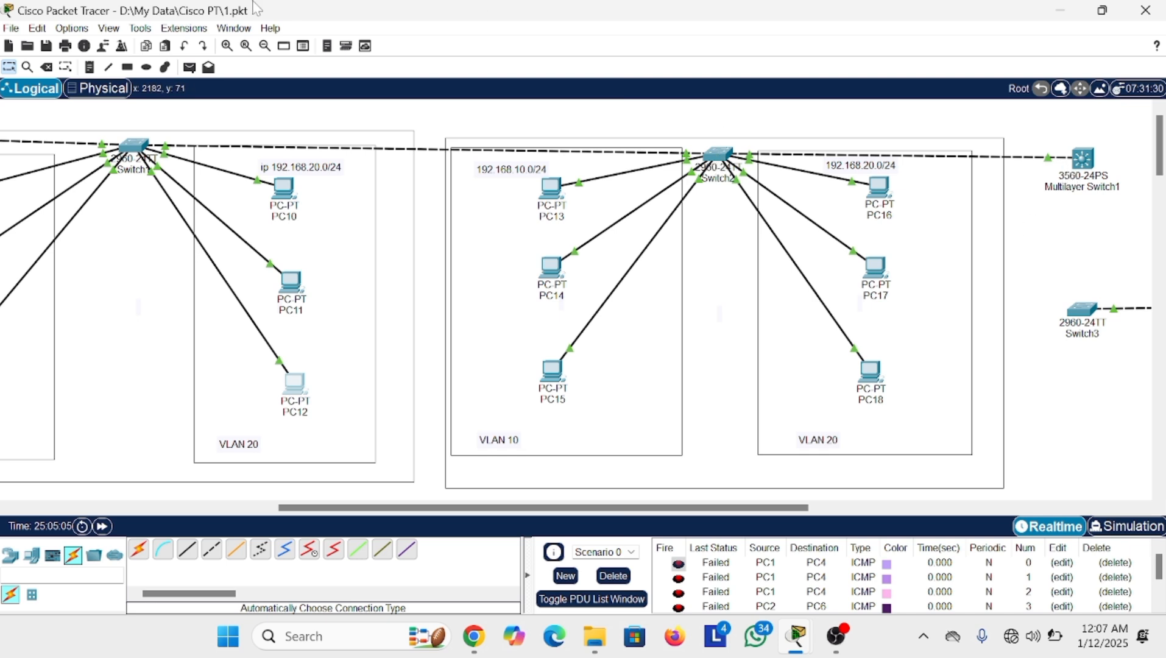
# - Add a text note reading "sw layer 2- sw layer 3" in the empty area between Multilayer Switch1 and Switch3
pyautogui.click(65, 68)
pyautogui.click(95, 69)
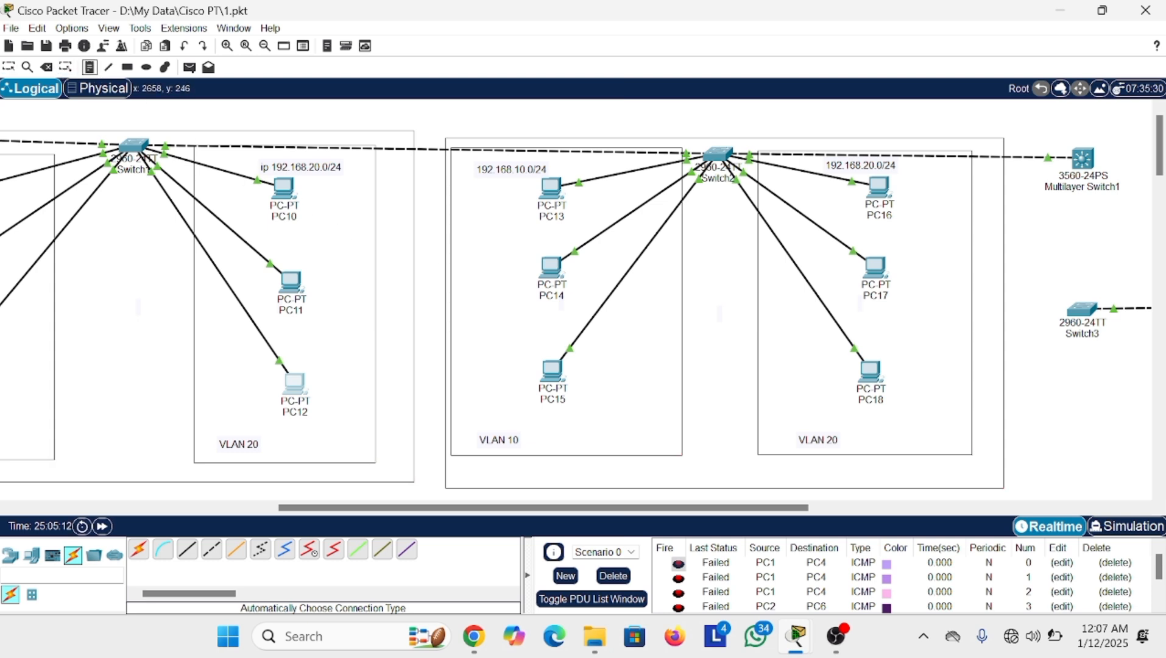
pyautogui.click(1044, 250)
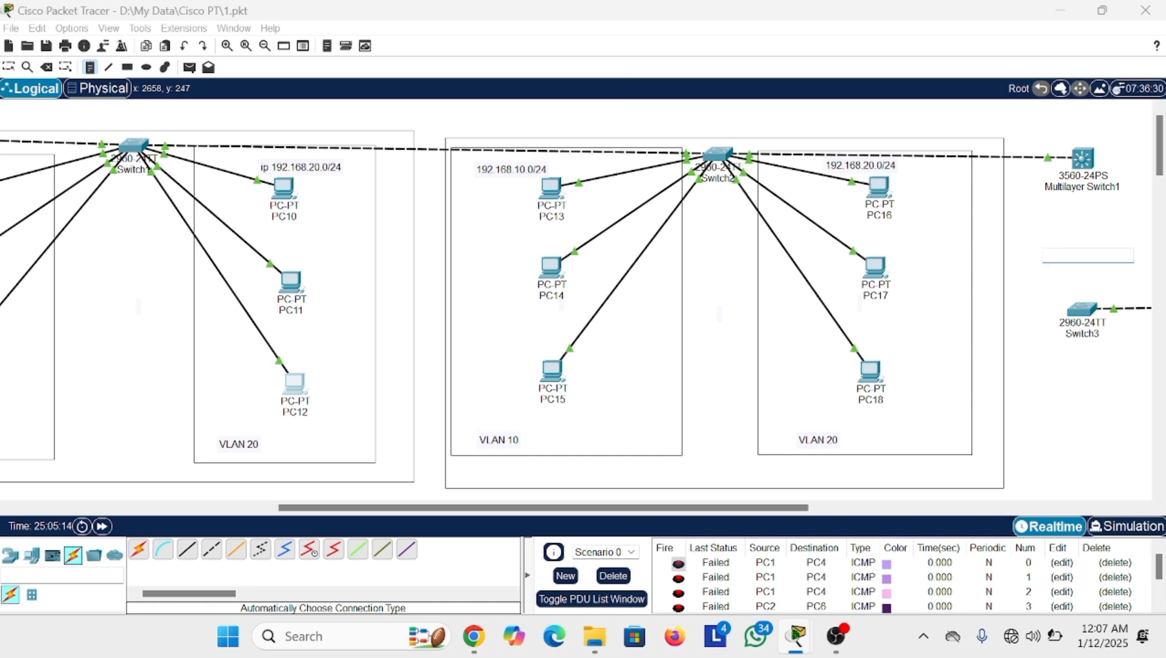
pyautogui.write('sw')
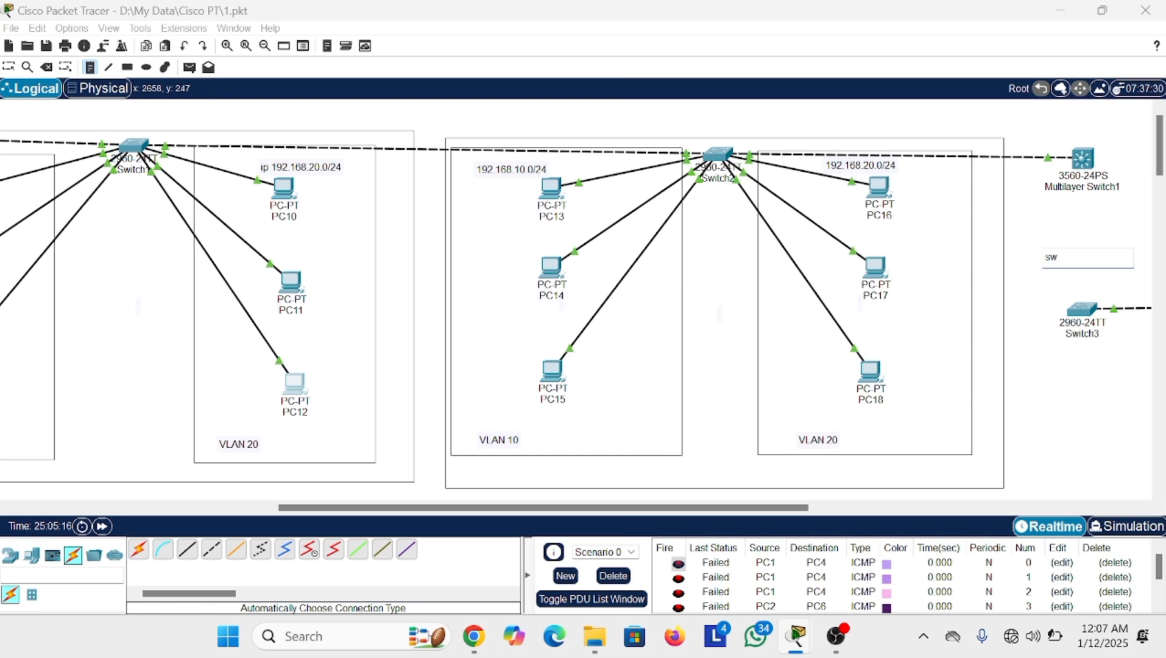
pyautogui.write(' layter')
pyautogui.press('BackSpace')
pyautogui.press('BackSpace')
pyautogui.write('a')
pyautogui.press('BackSpace')
pyautogui.write('er 2- a')
pyautogui.press('BackSpace')
pyautogui.press('BackSpace')
pyautogui.press('BackSpace')
pyautogui.press('BackSpace')
pyautogui.write('sw layer 3')
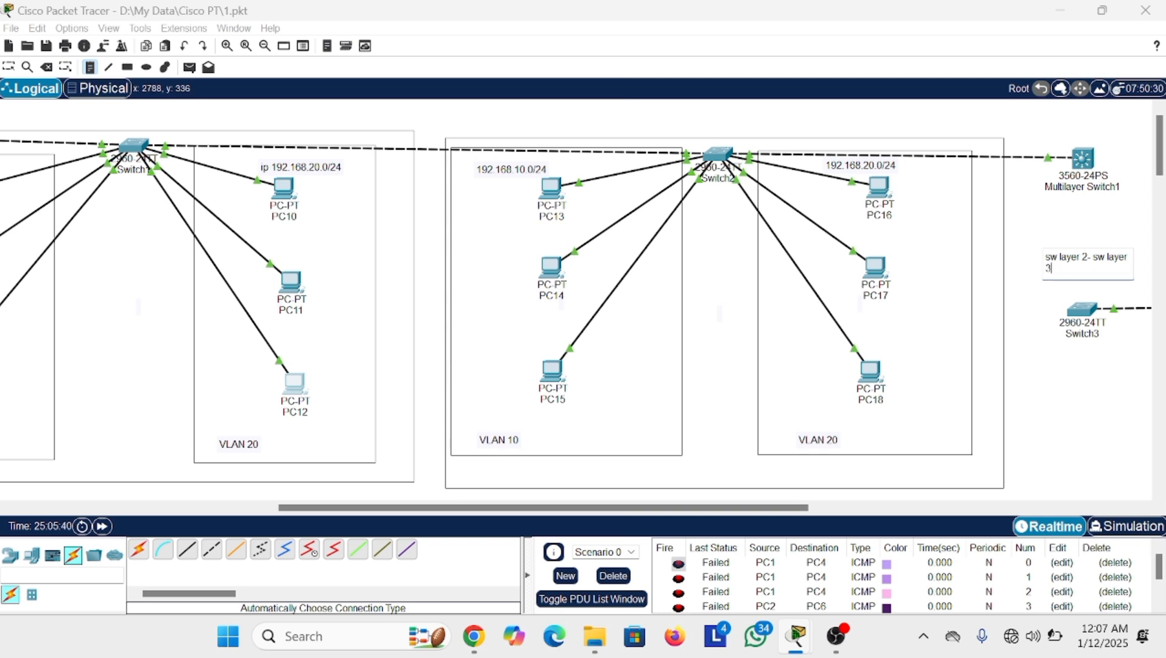
pyautogui.hscroll(12, 1094, 177)
pyautogui.hscroll(-4, 1093, 177)
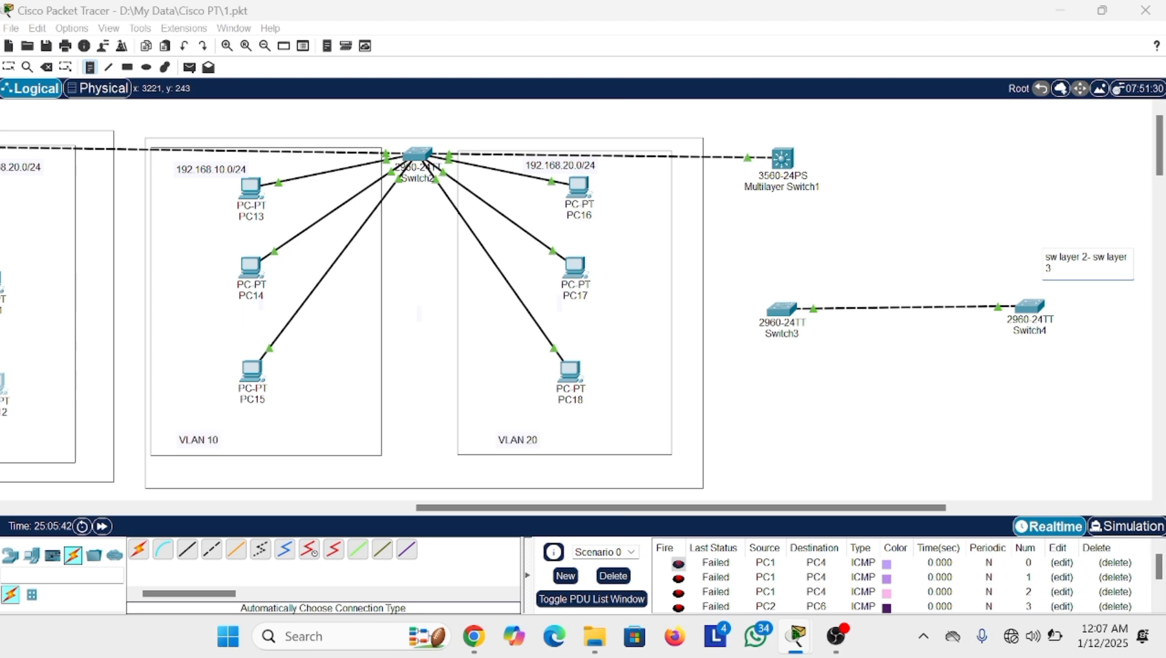
pyautogui.click(1098, 315)
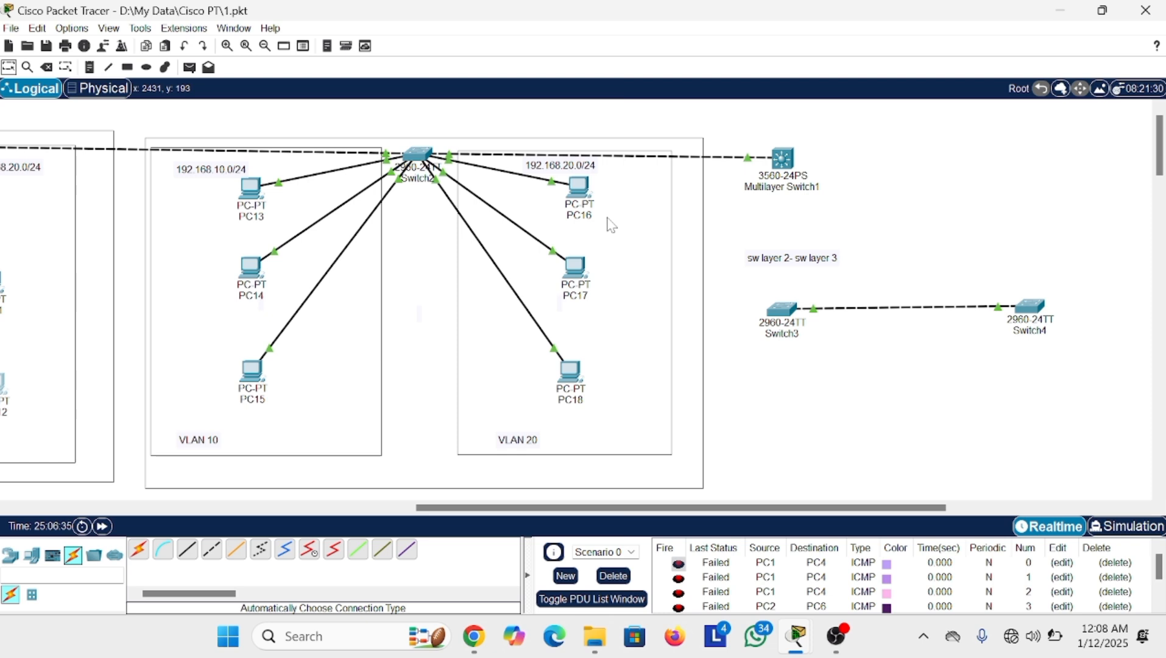
# - Review the topology from the first switch's VLAN groups and Router0 across the trunk links to Multilayer Switch1
pyautogui.hscroll(-5, 156, 218)
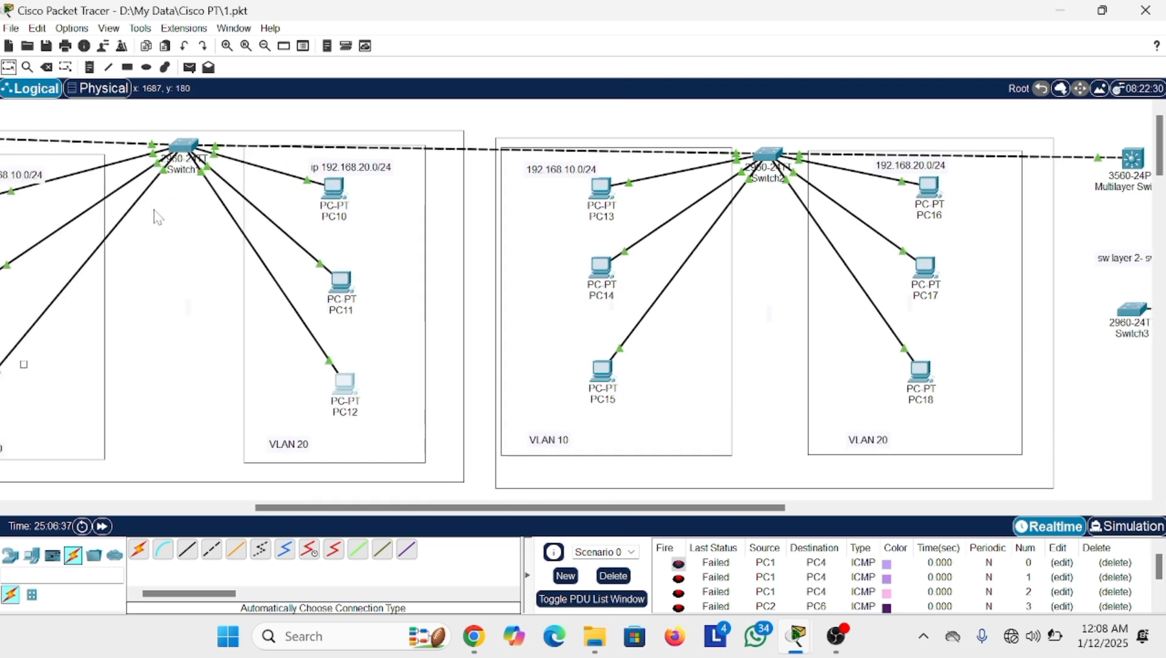
pyautogui.hscroll(-4, 156, 218)
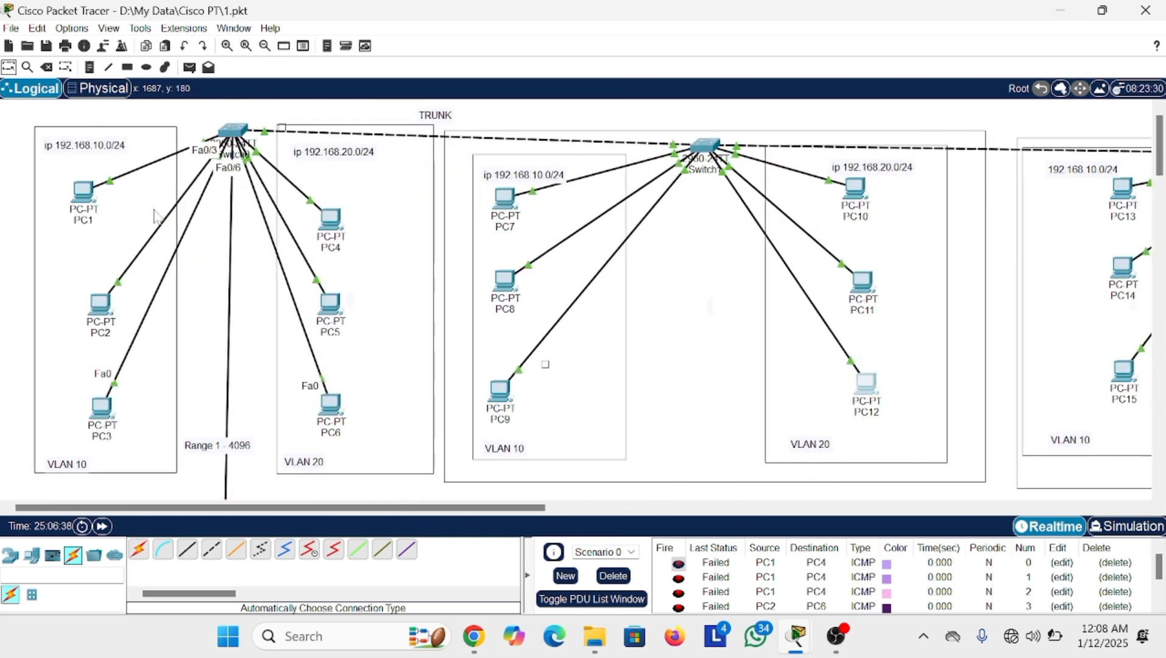
pyautogui.click(64, 201)
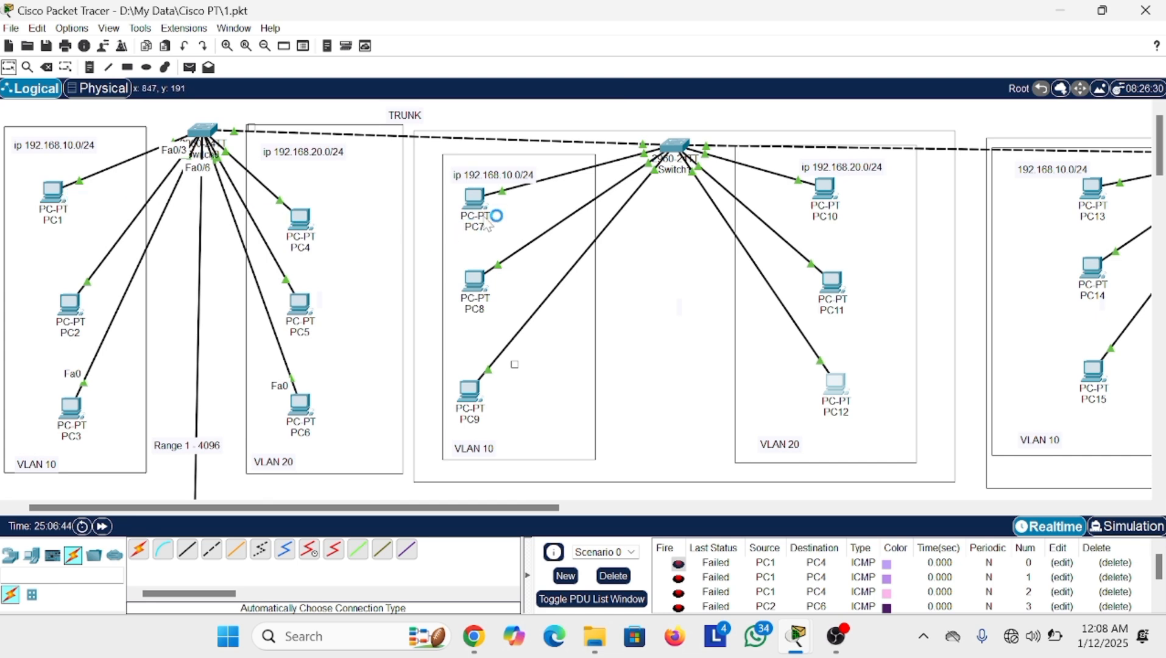
pyautogui.scroll(-3, 270, 256)
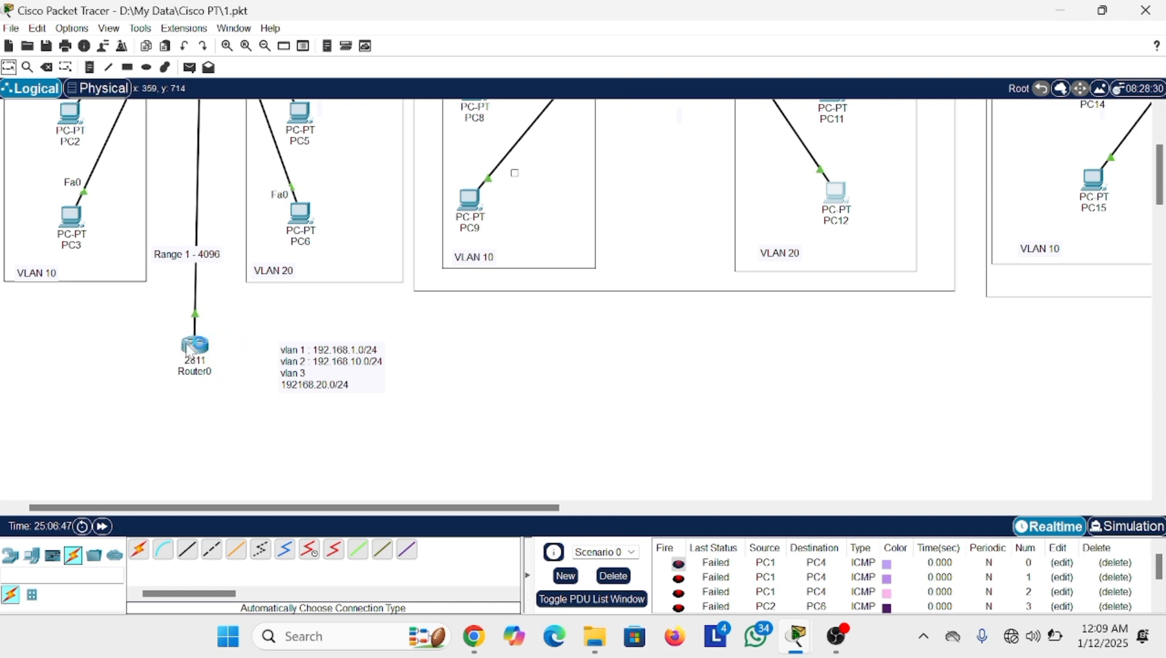
pyautogui.scroll(3, 218, 279)
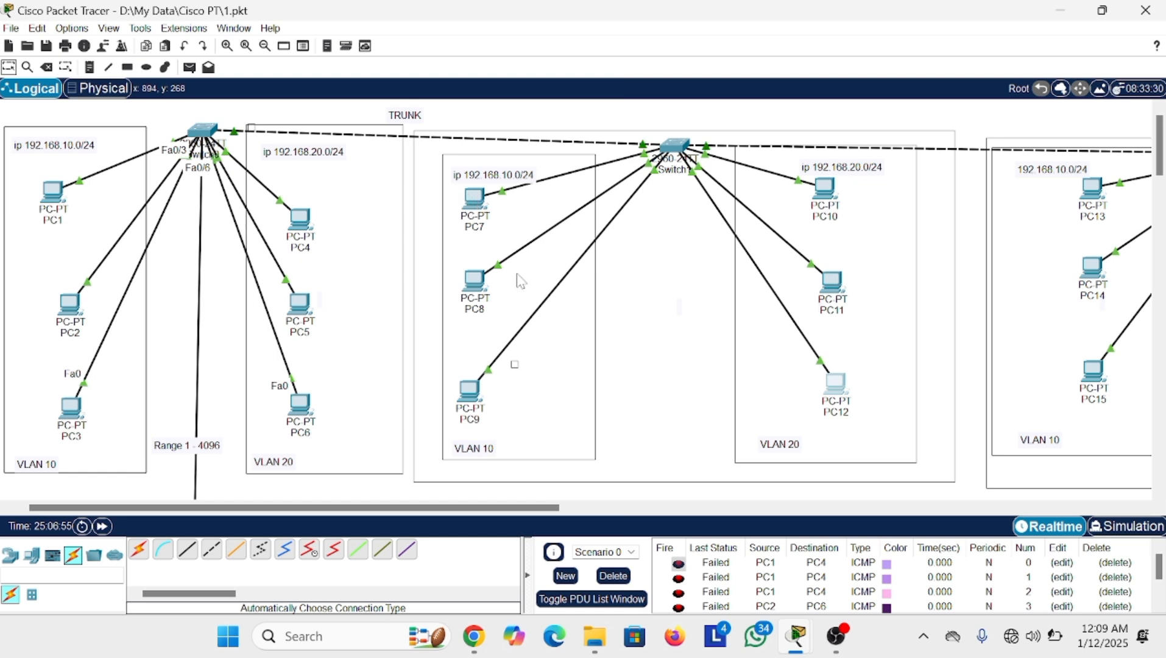
pyautogui.hscroll(5, 240, 472)
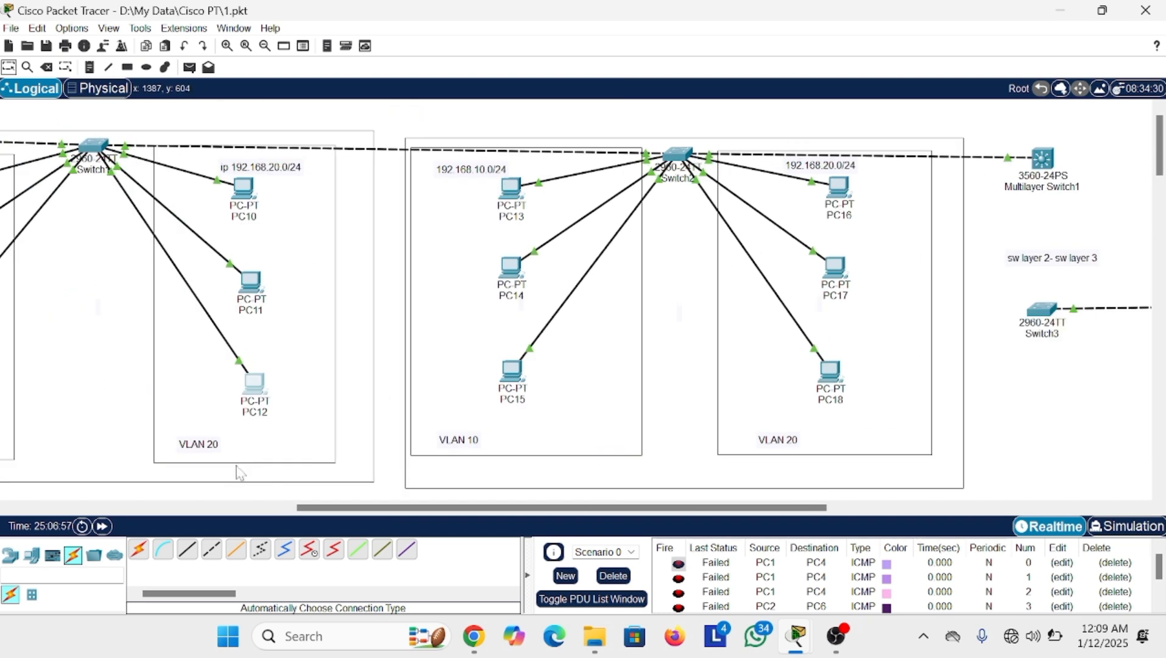
pyautogui.hscroll(-5, 560, 305)
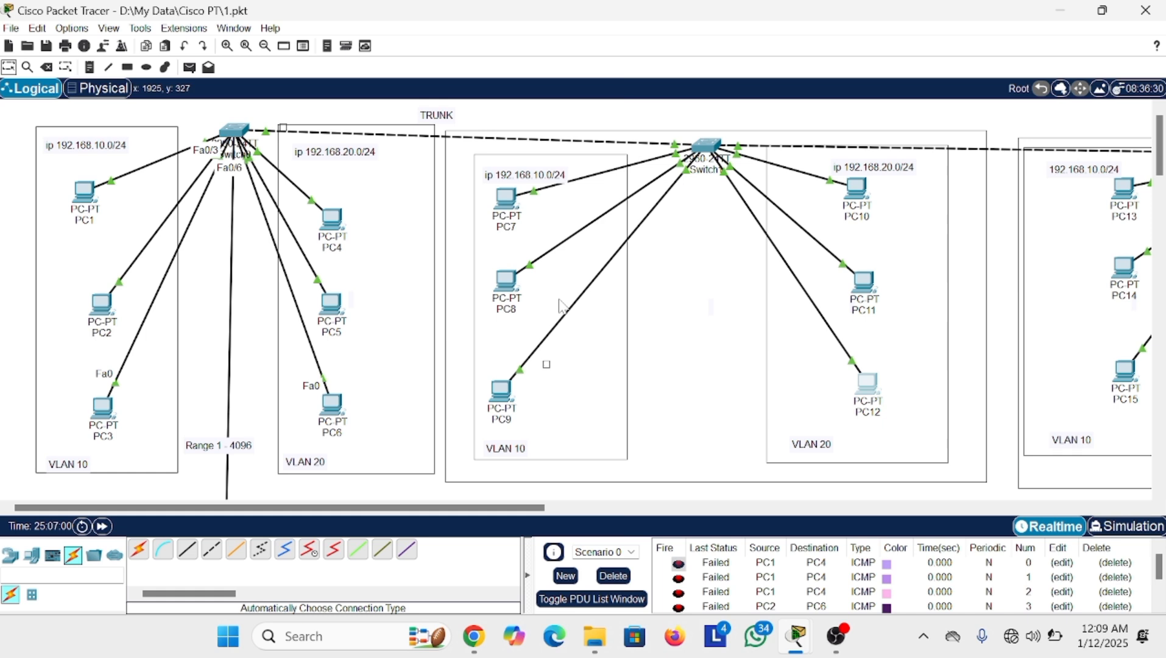
pyautogui.scroll(-3, 561, 307)
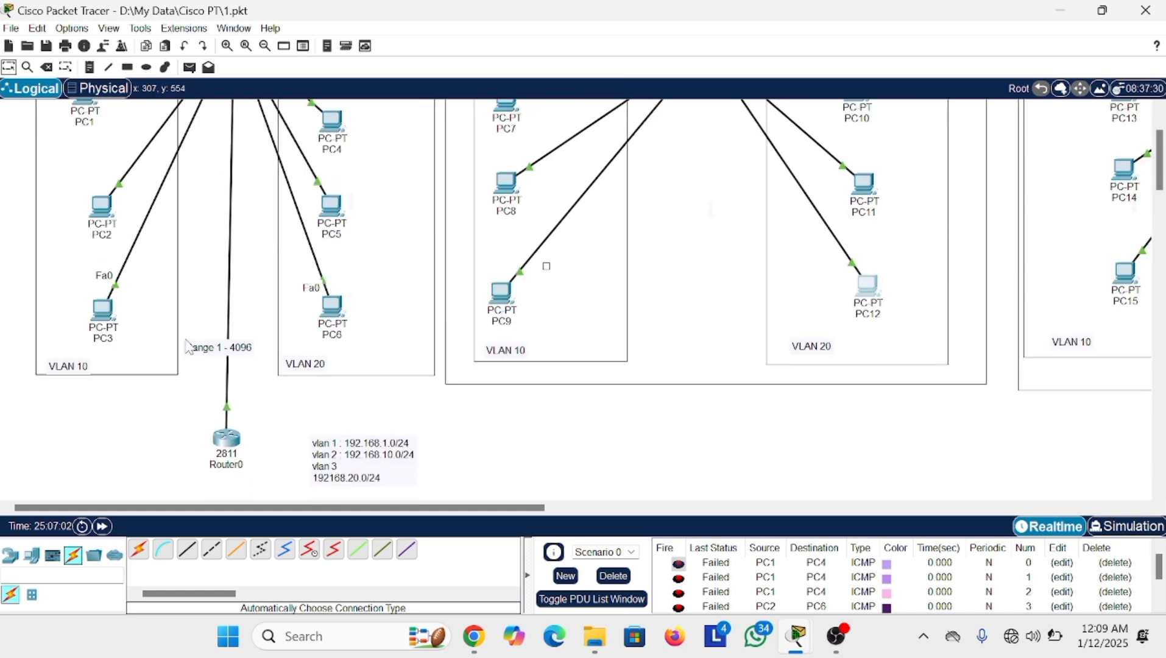
pyautogui.scroll(3, 334, 322)
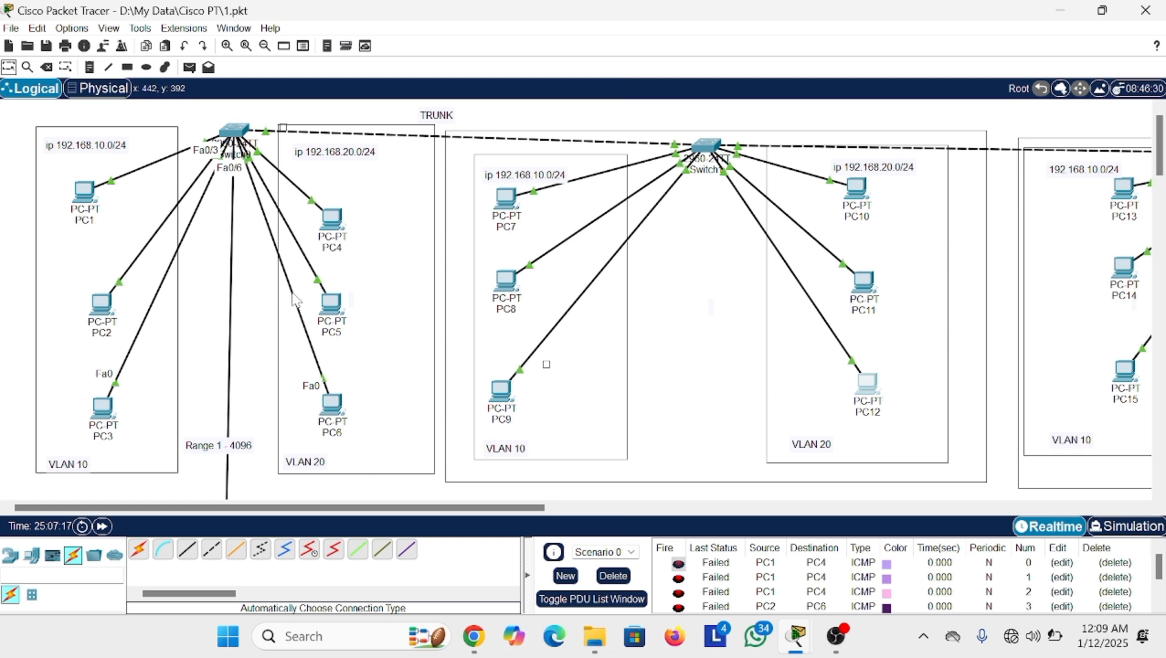
pyautogui.hscroll(5, 603, 308)
pyautogui.hscroll(7, 603, 307)
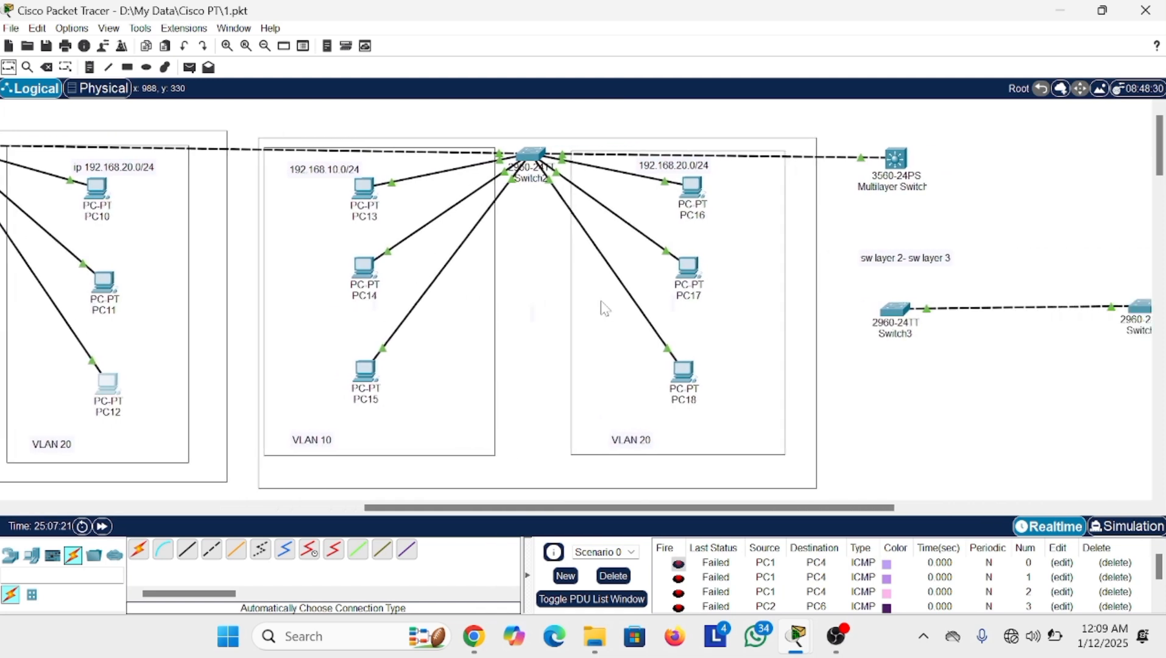
pyautogui.hscroll(6, 603, 307)
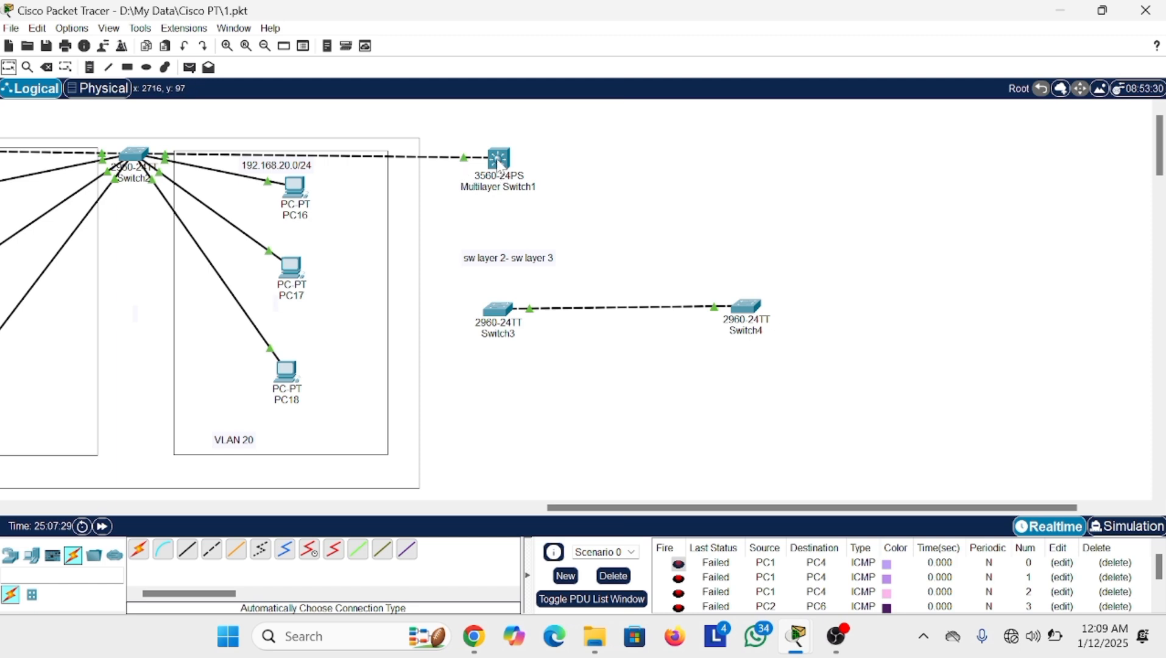
pyautogui.moveTo(499, 161)
pyautogui.moveTo(517, 176)
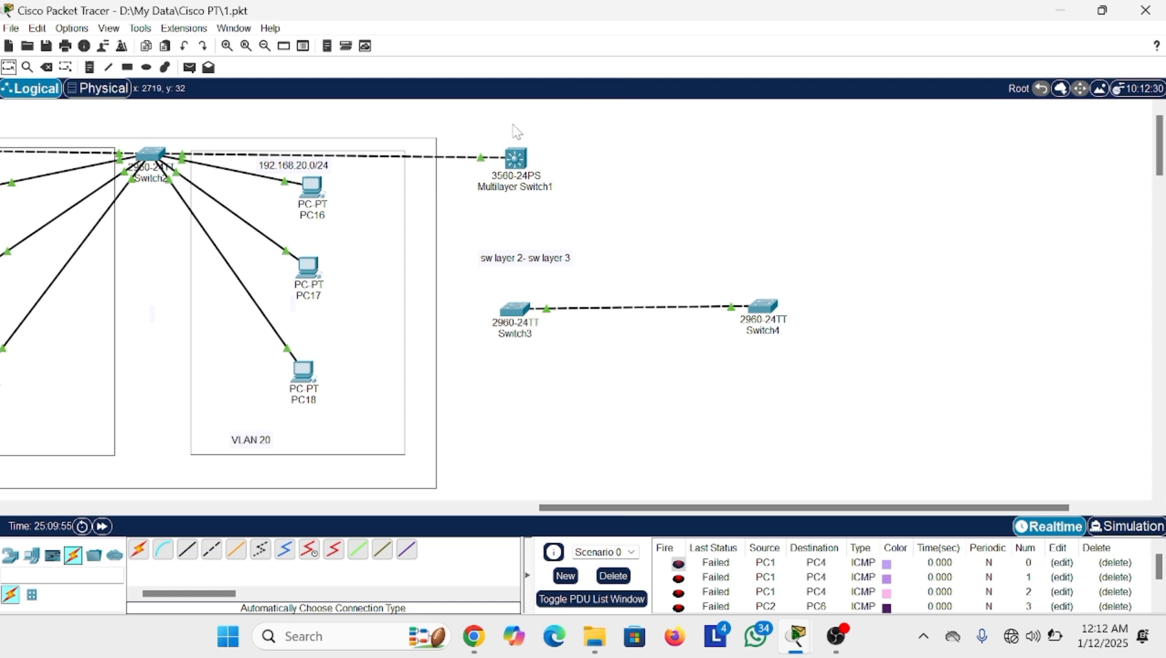
pyautogui.moveTo(515, 173)
# - Move the VLAN subnet note from beside Router0 to beside Multilayer Switch1, and shift that switch closer to the note
pyautogui.hscroll(-15, 506, 301)
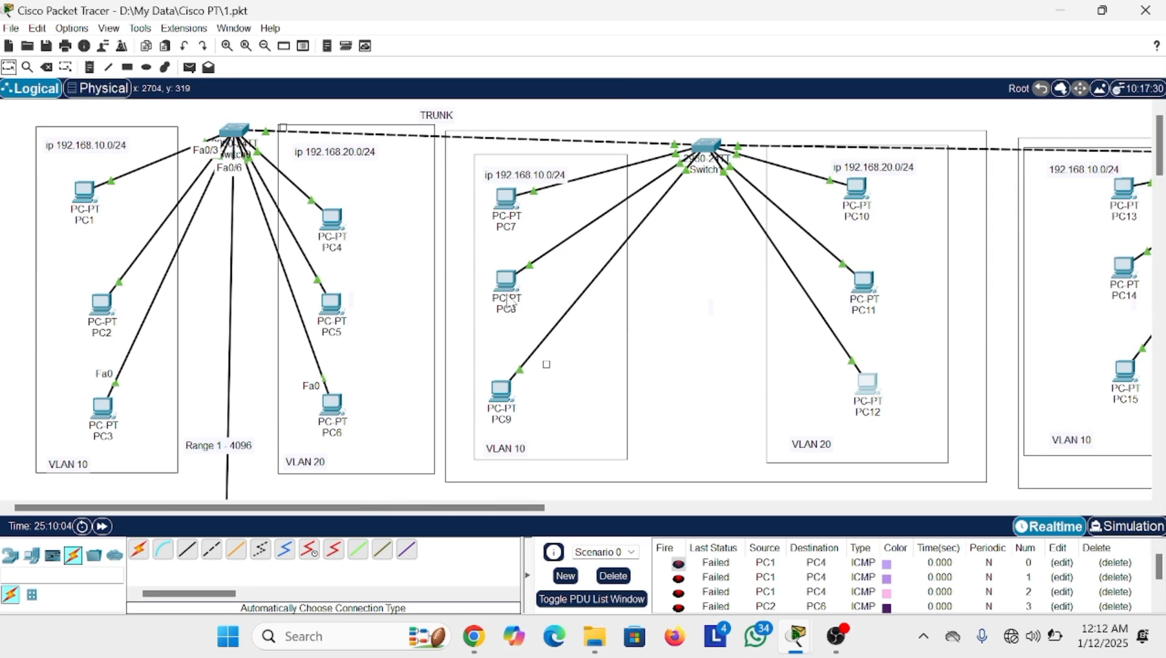
pyautogui.scroll(-4, 501, 301)
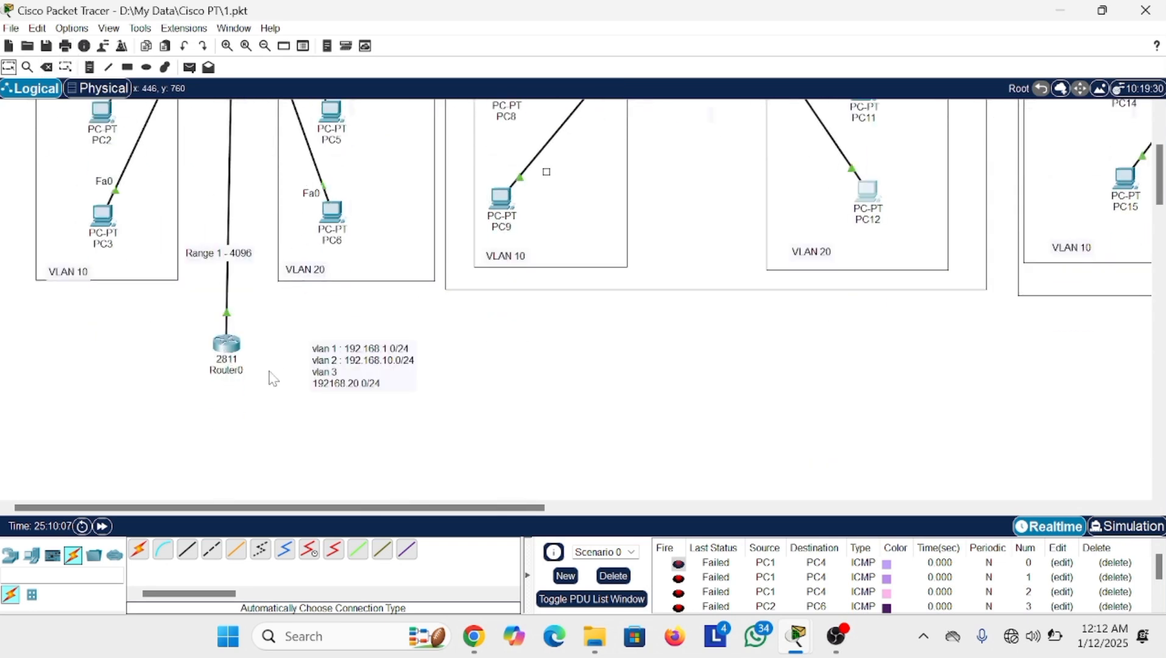
pyautogui.moveTo(340, 375); pyautogui.dragTo(1071, 149)
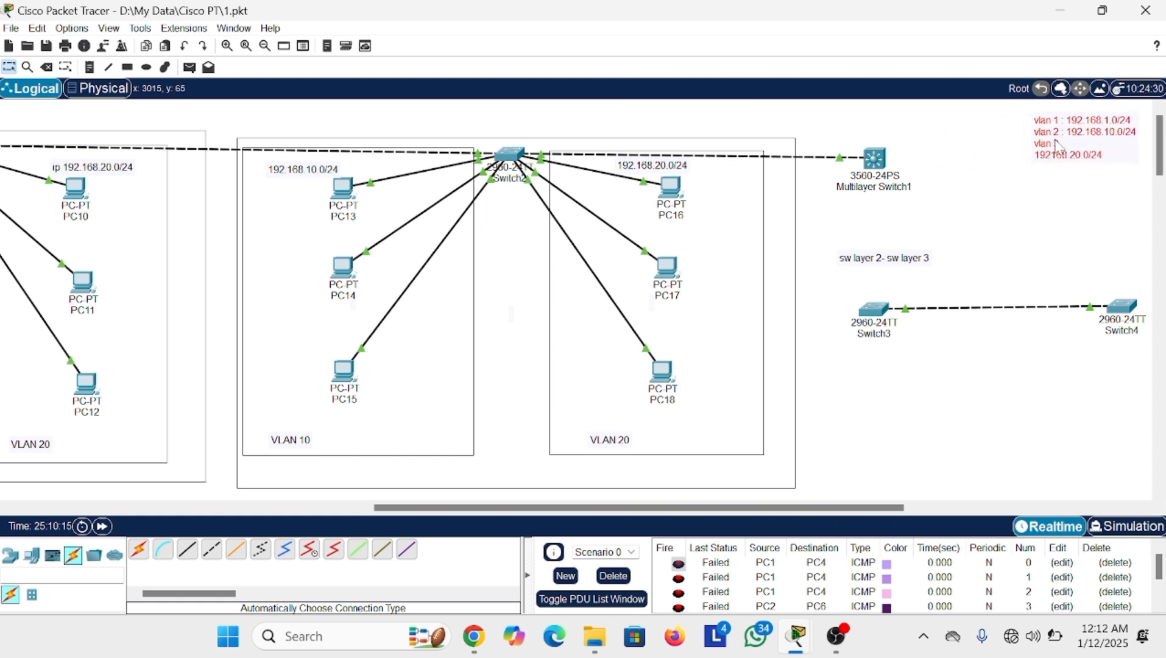
pyautogui.moveTo(873, 159); pyautogui.dragTo(959, 157)
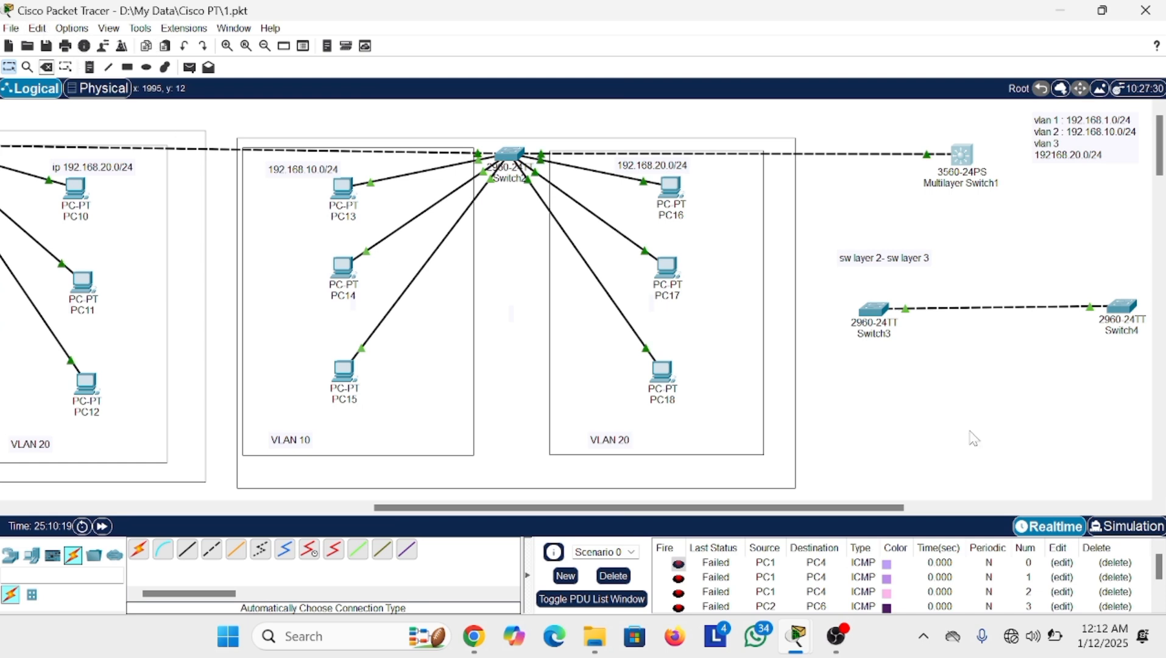
pyautogui.press('Delete')
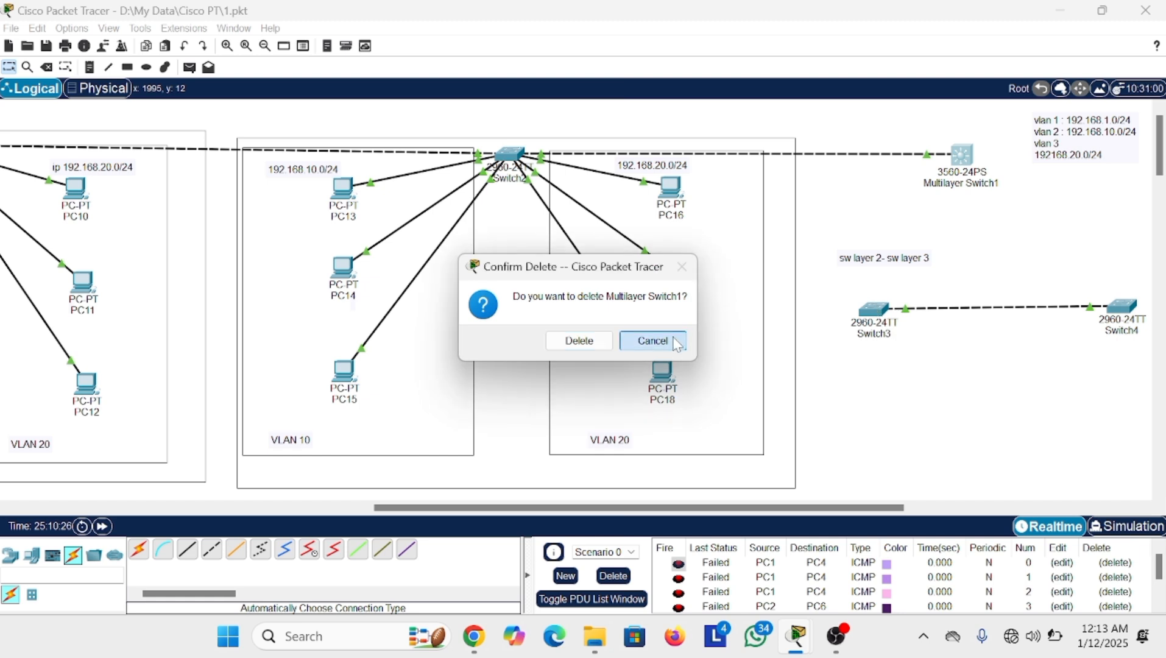
pyautogui.click(652, 340)
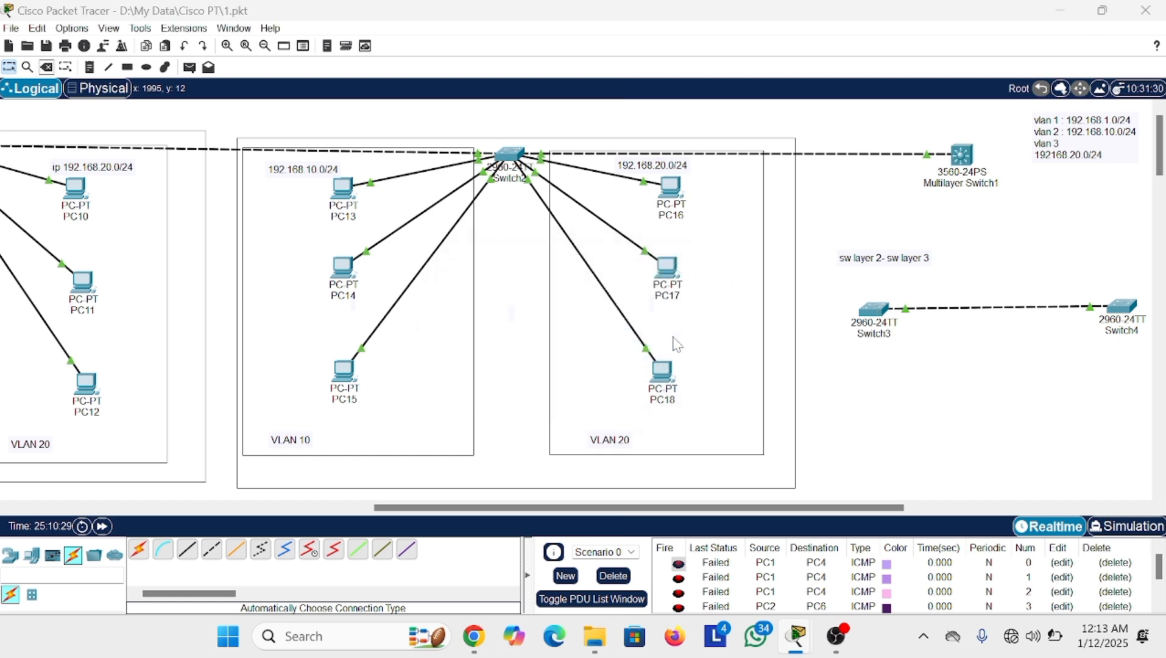
# - Delete Switch3 below the "sw layer 2- sw layer 3" note, closing its device window first
pyautogui.click(869, 310)
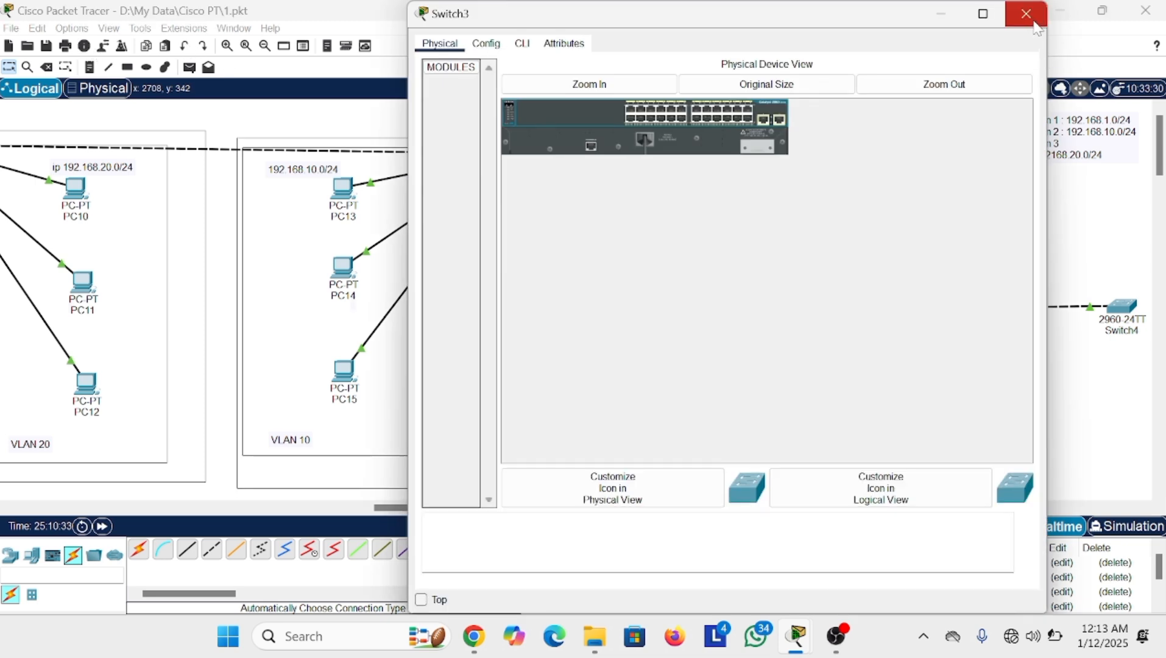
pyautogui.click(1034, 24)
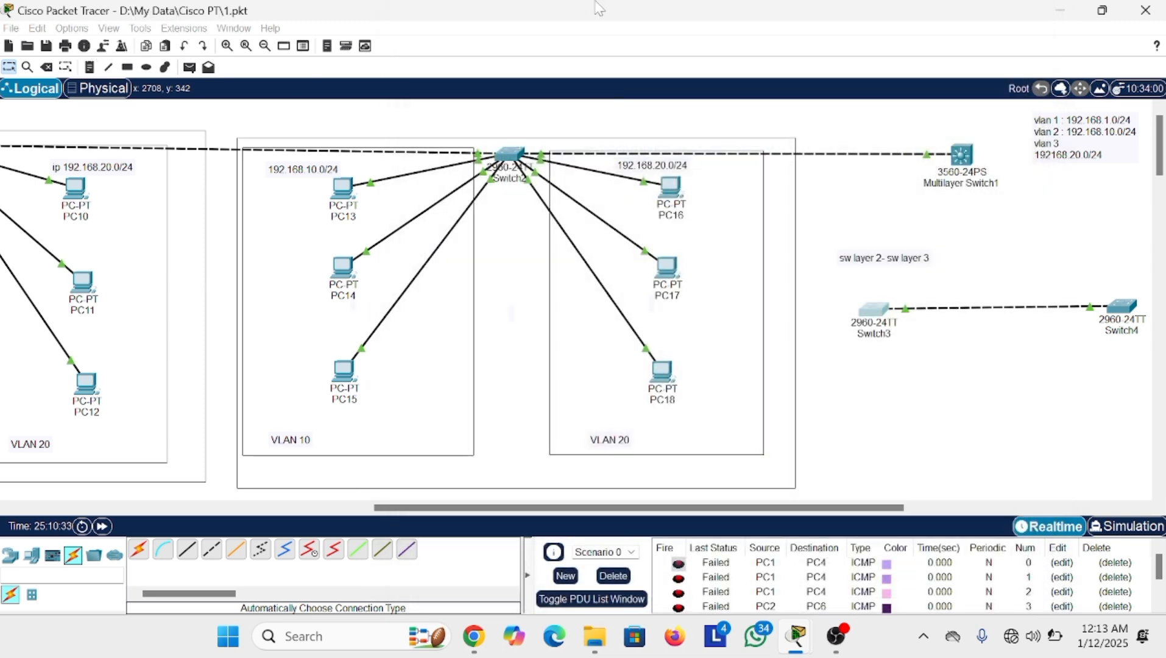
pyautogui.click(46, 67)
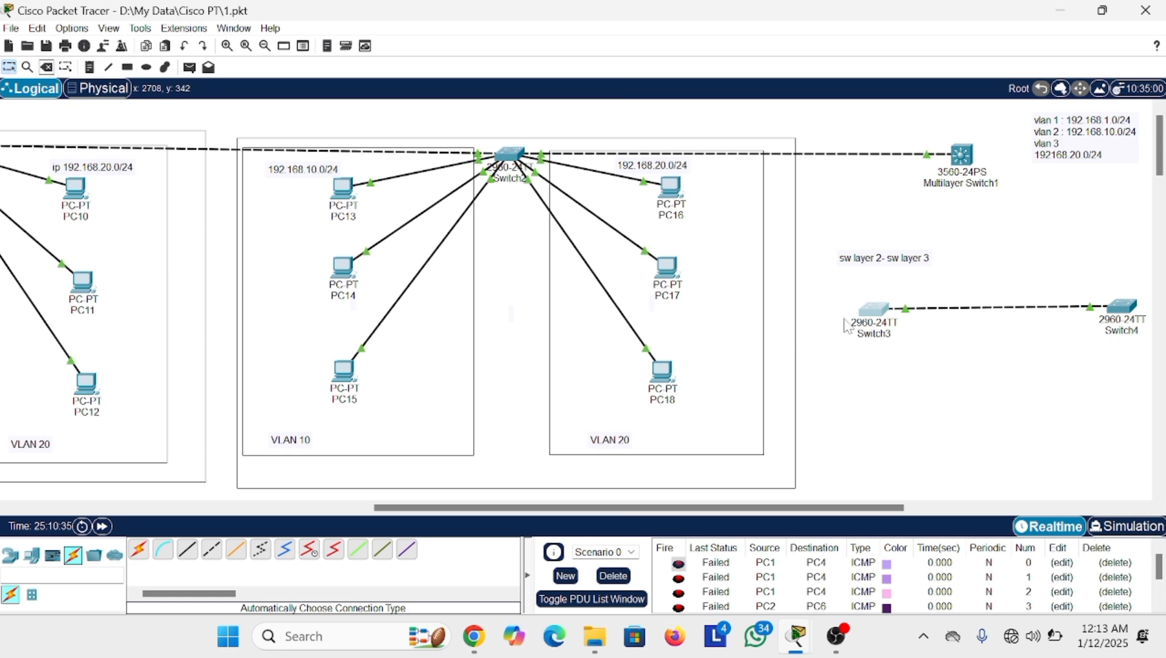
pyautogui.click(876, 312)
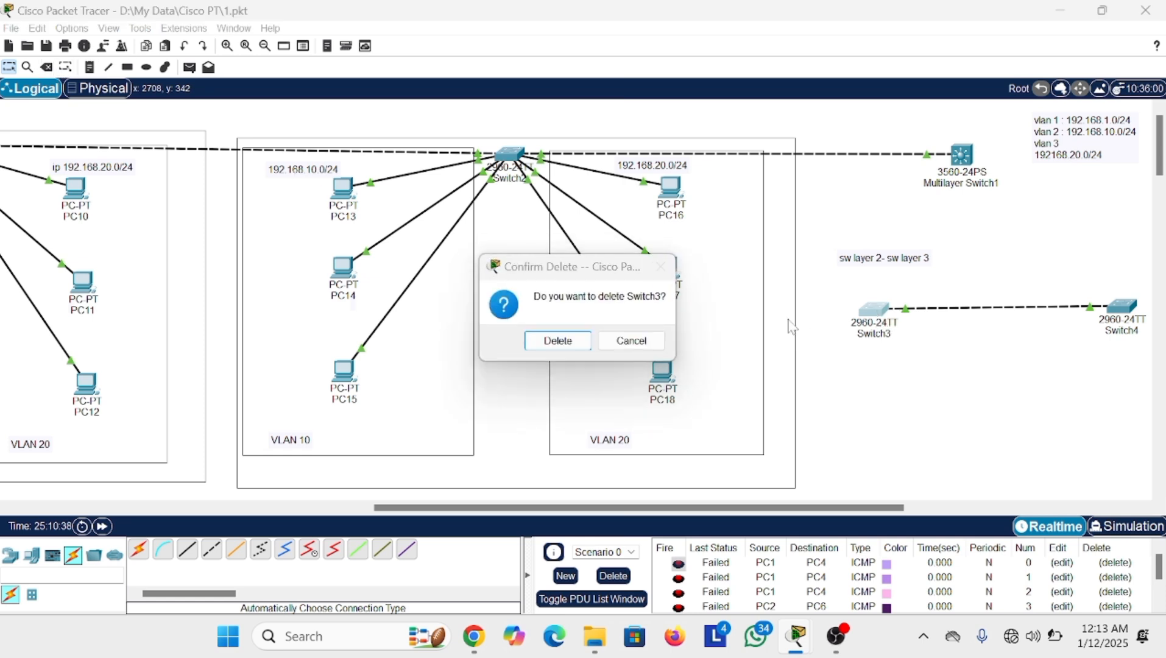
pyautogui.click(566, 345)
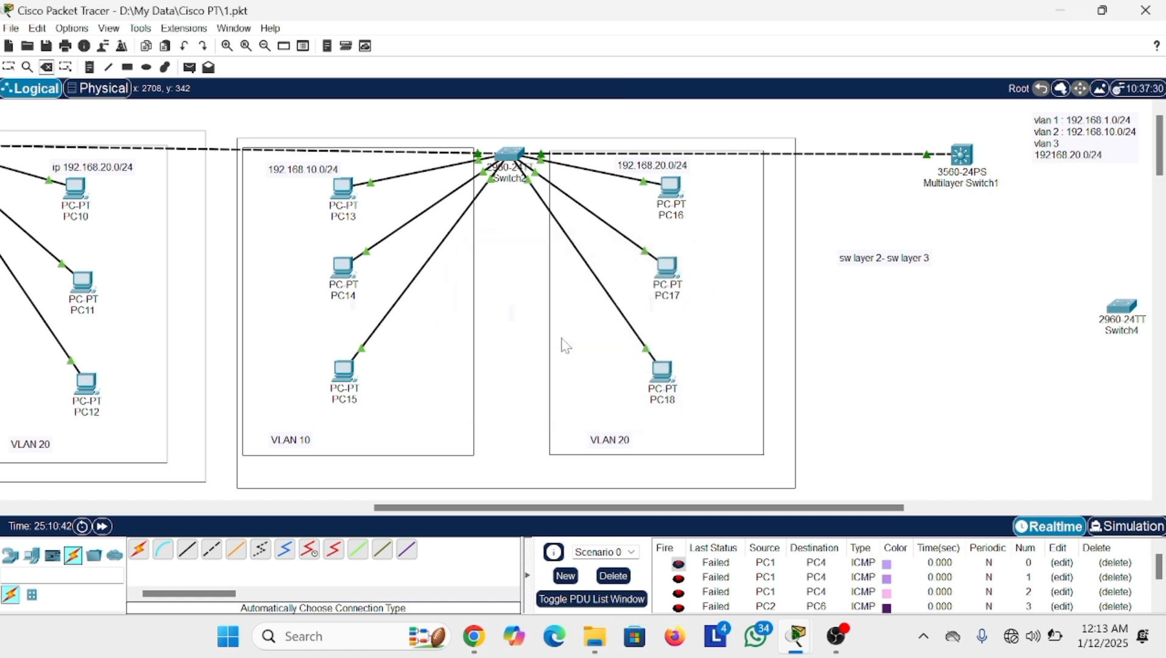
pyautogui.click(1127, 309)
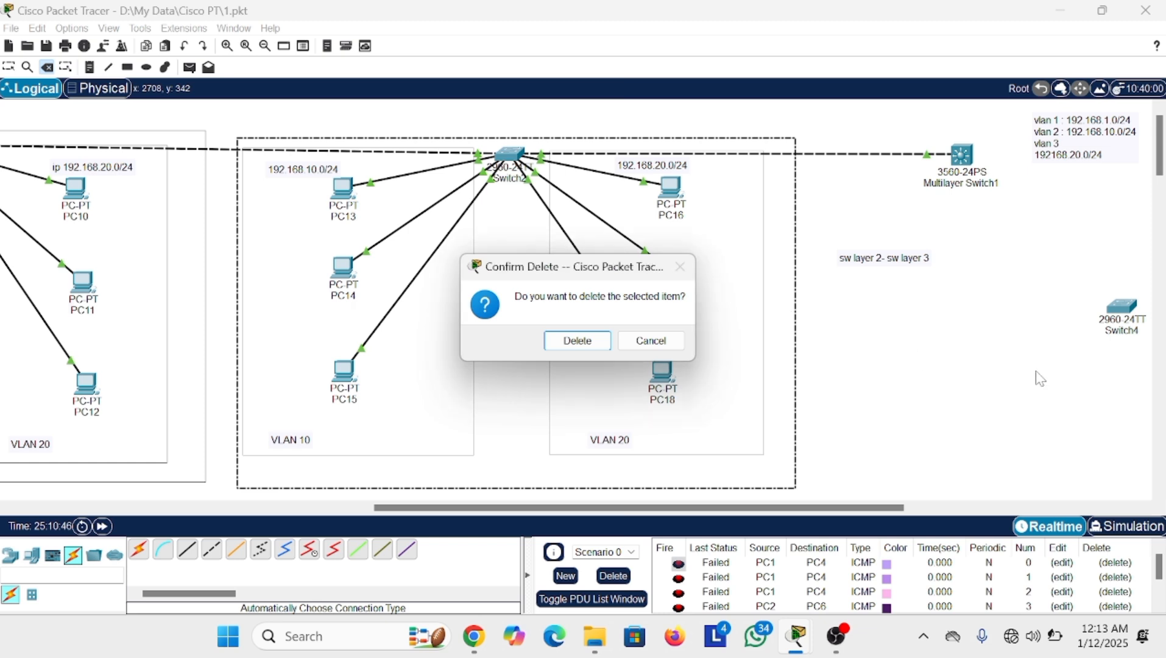
pyautogui.click(652, 344)
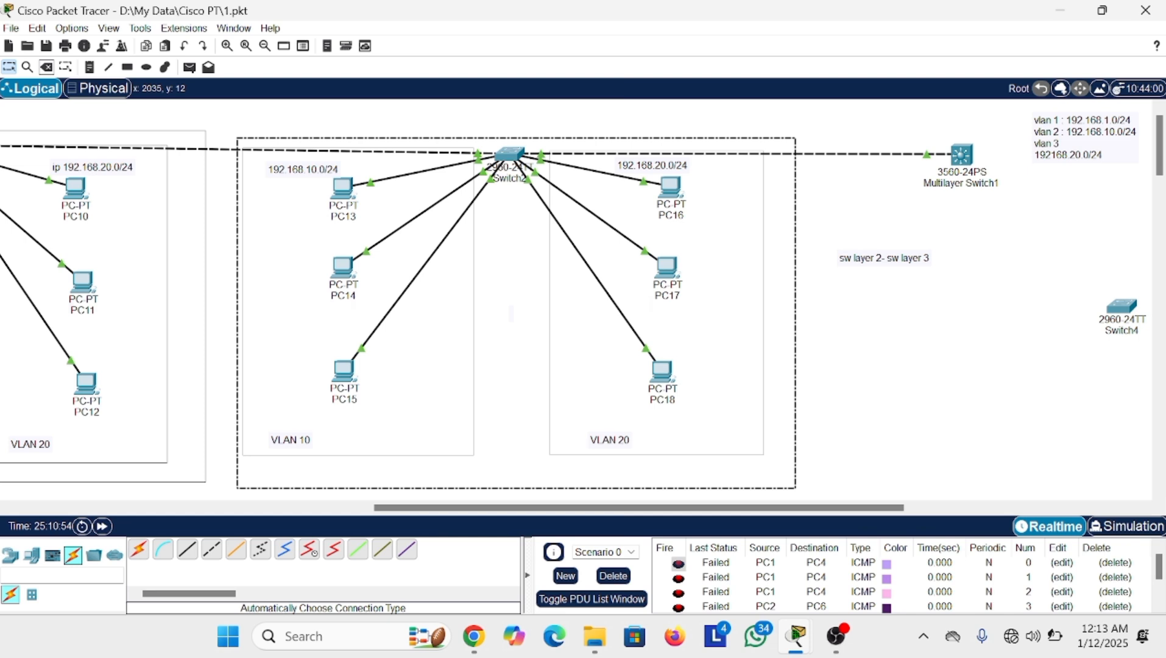
pyautogui.click(1124, 308)
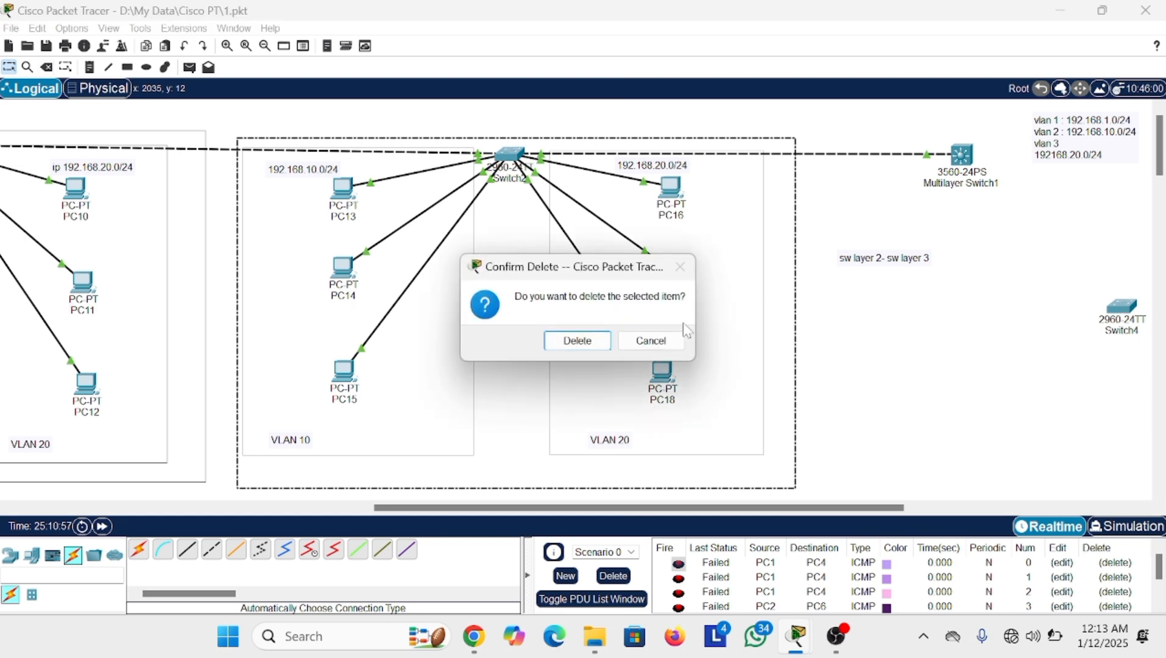
pyautogui.click(677, 345)
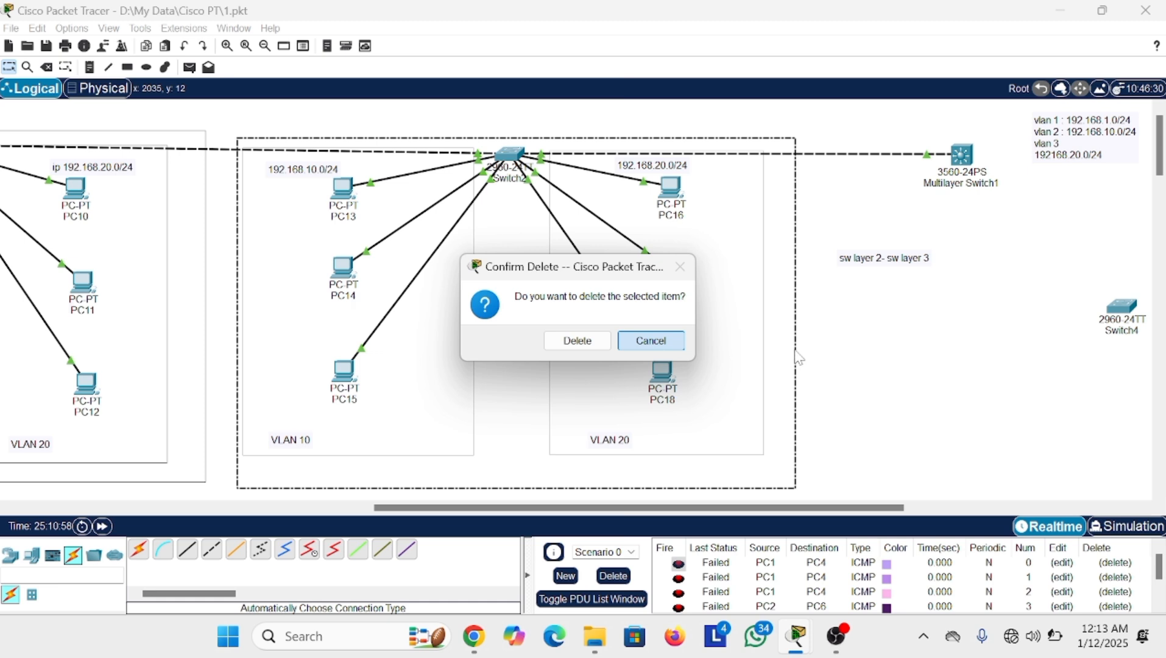
pyautogui.press('Escape')
# - Delete the unconnected Switch4 from the workspace below Multilayer Switch1
pyautogui.hscroll(5, 763, 351)
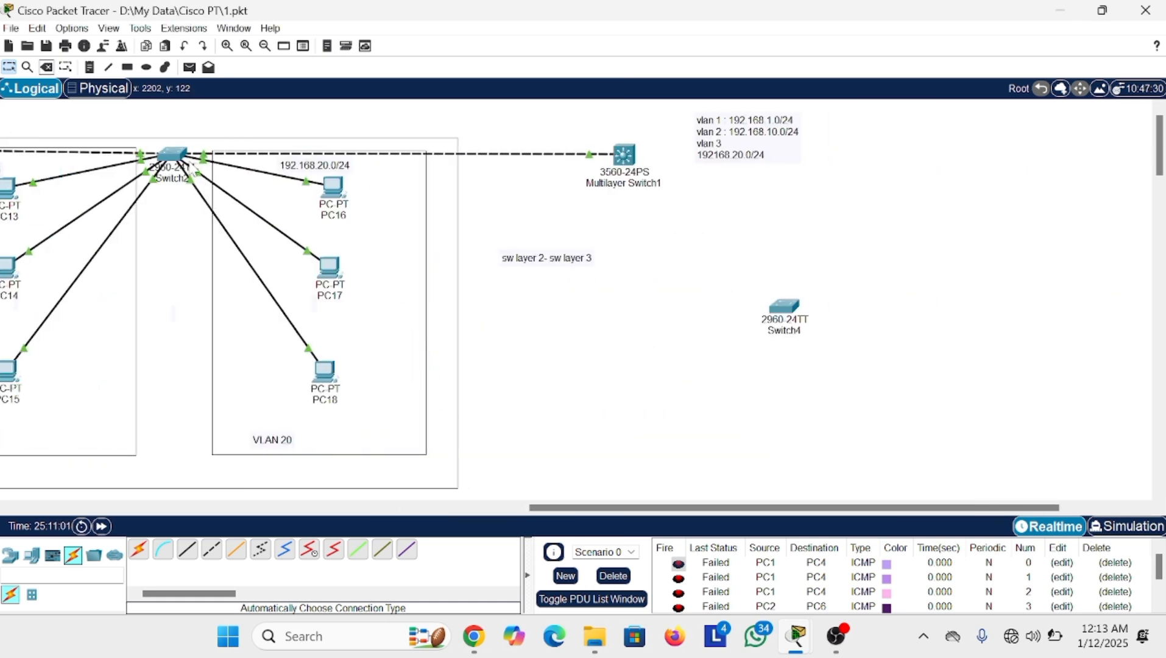
pyautogui.click(46, 67)
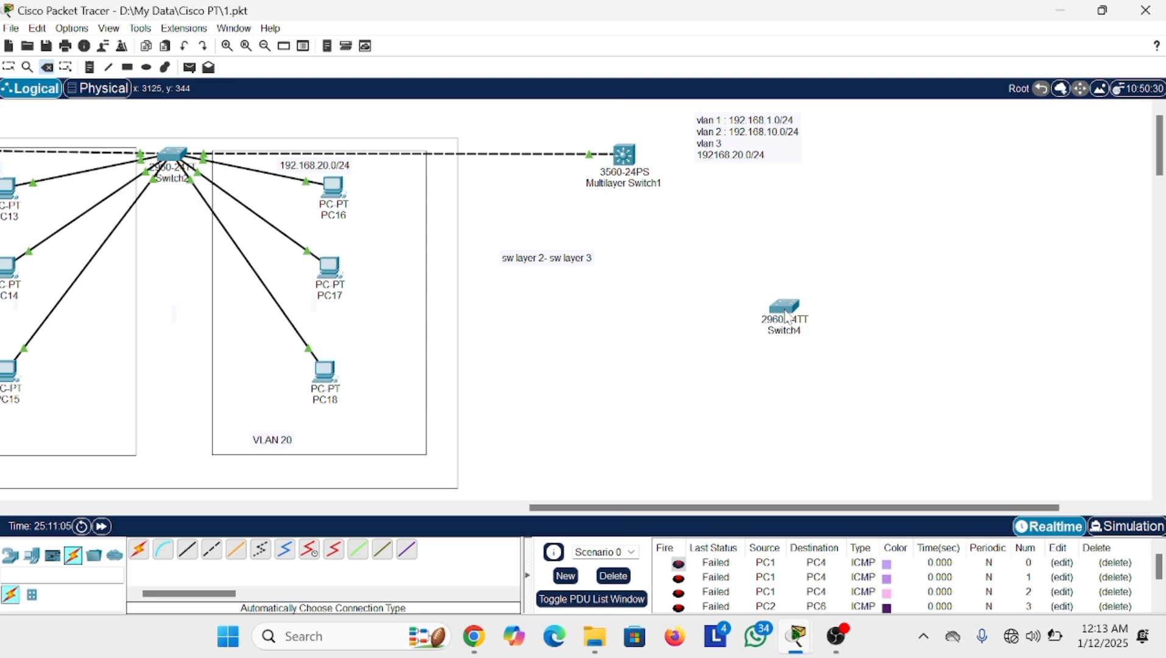
pyautogui.click(785, 317)
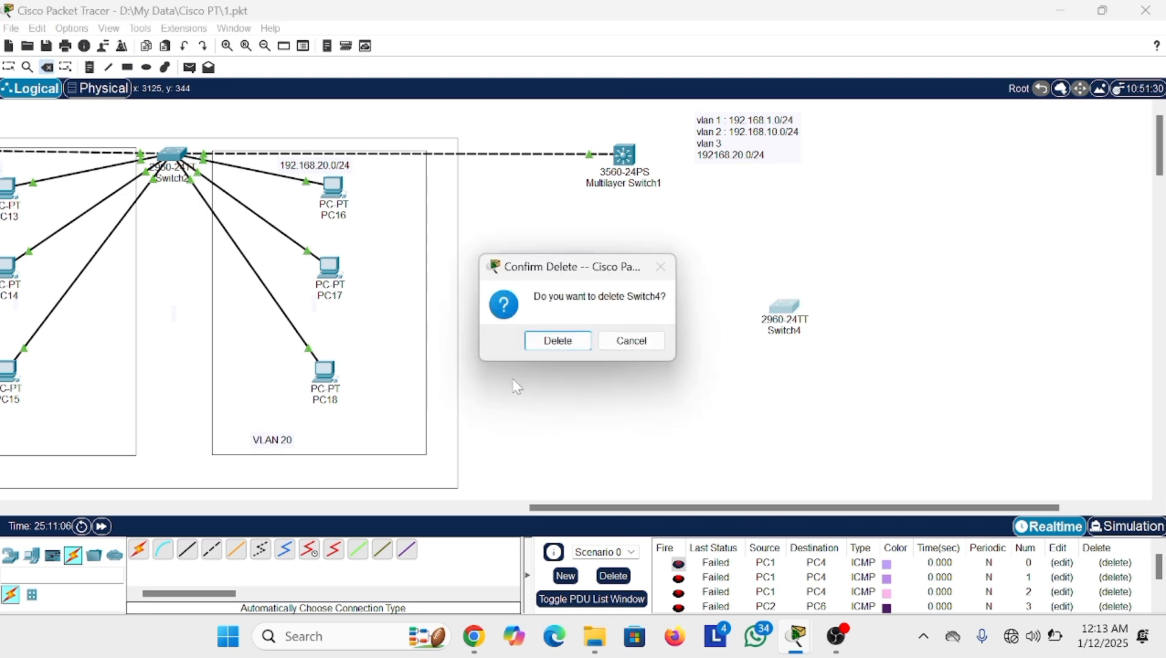
pyautogui.click(557, 340)
# - Delete Router0 below the first switch's VLAN 10 and VLAN 20 groups
pyautogui.hscroll(-10, 554, 339)
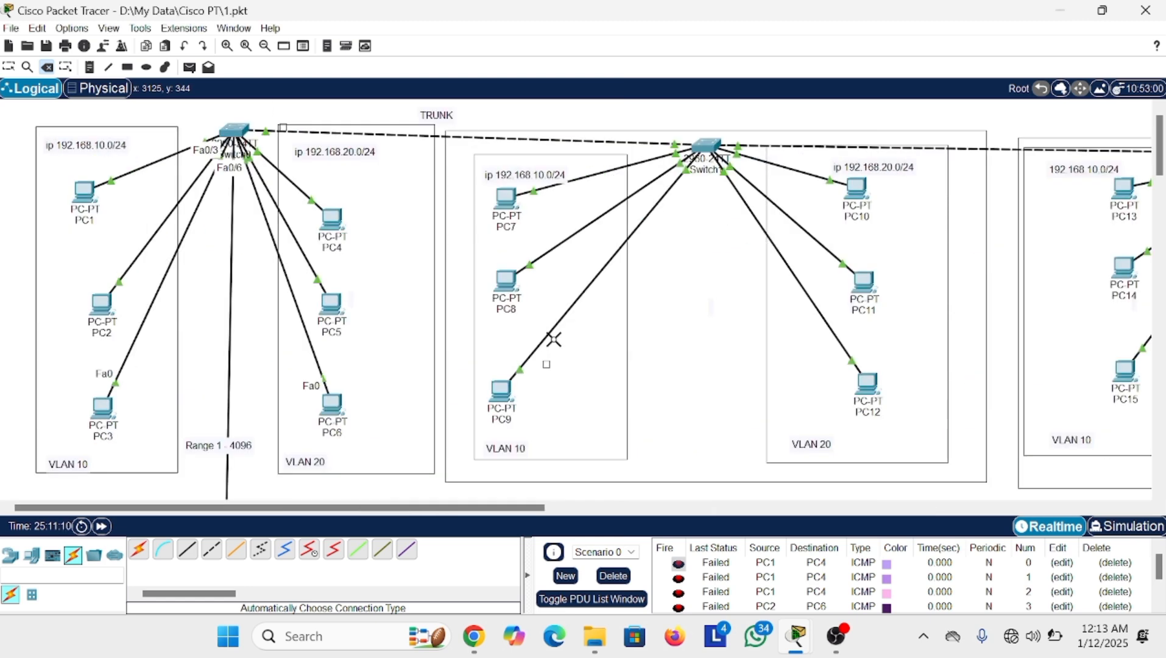
pyautogui.scroll(-3, 554, 339)
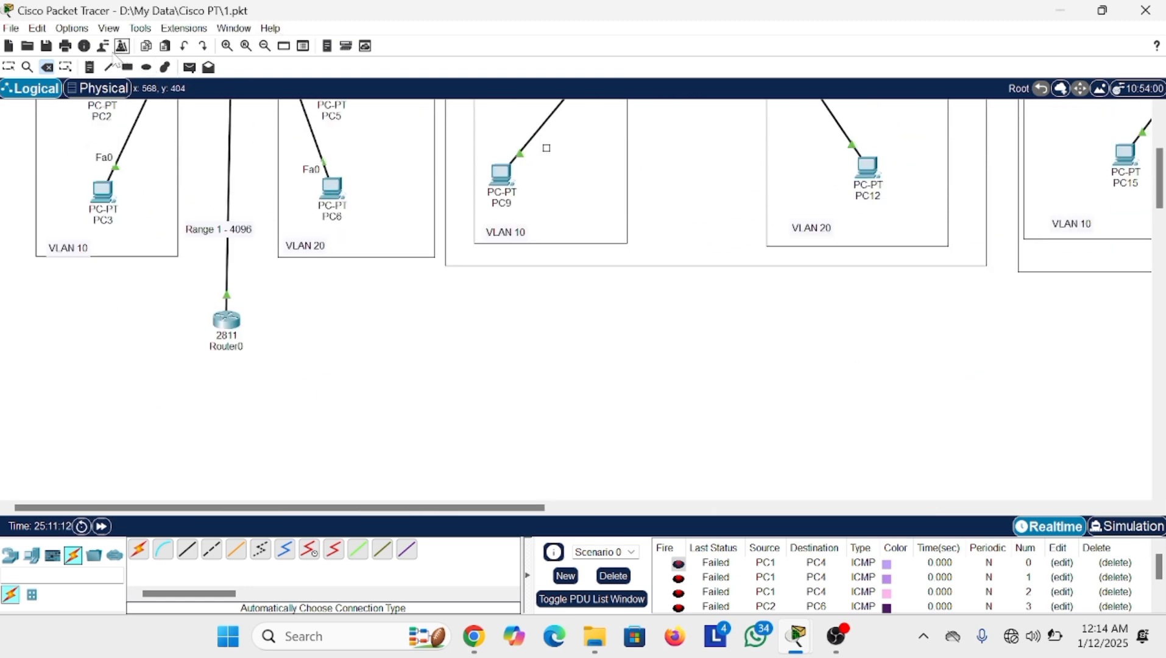
pyautogui.click(47, 67)
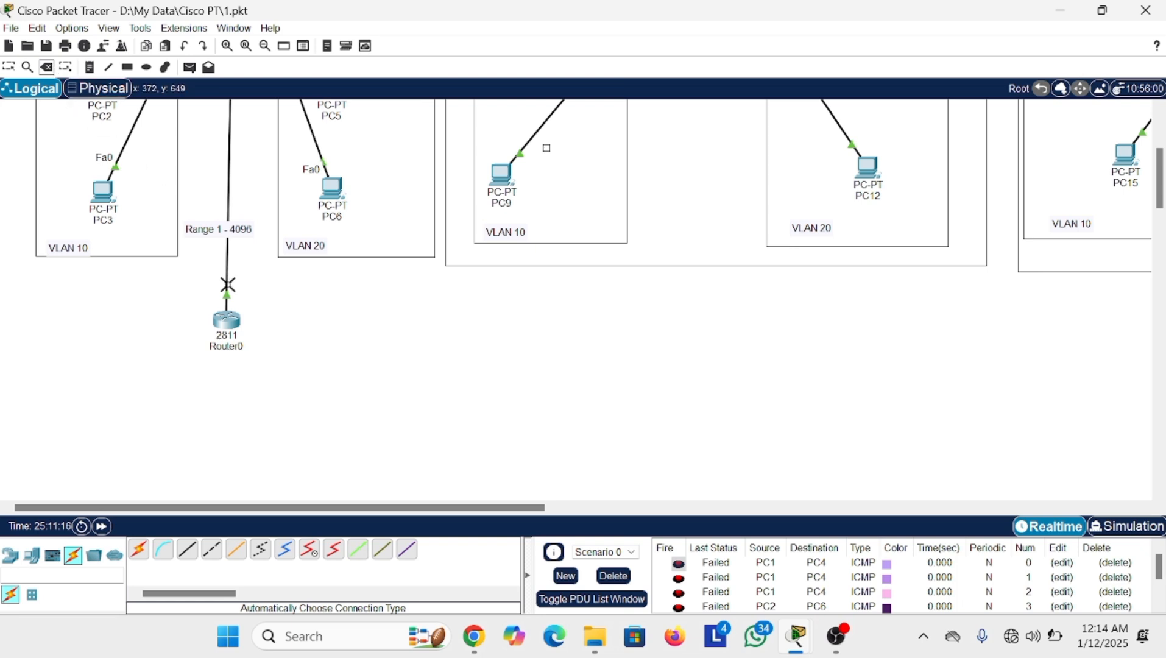
pyautogui.click(231, 331)
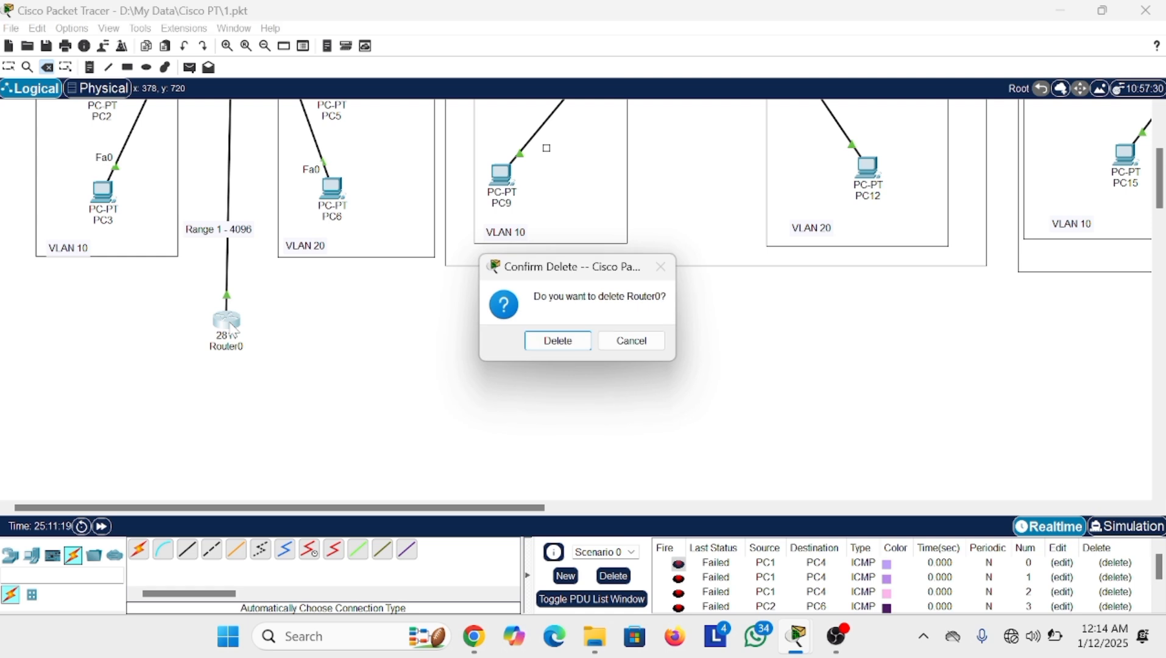
pyautogui.click(570, 348)
# - Place two PCs side by side in the empty area below Multilayer Switch1 and the "sw layer 2- sw layer 3" note
pyautogui.scroll(3, 565, 338)
pyautogui.hscroll(10, 566, 342)
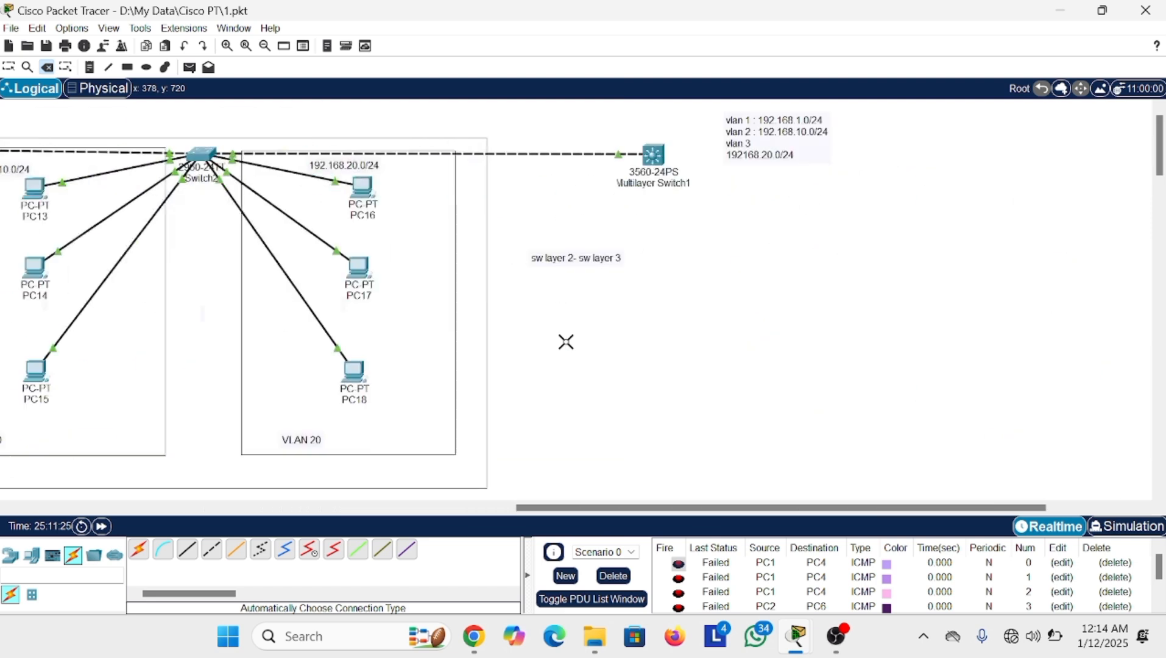
pyautogui.hscroll(3, 565, 342)
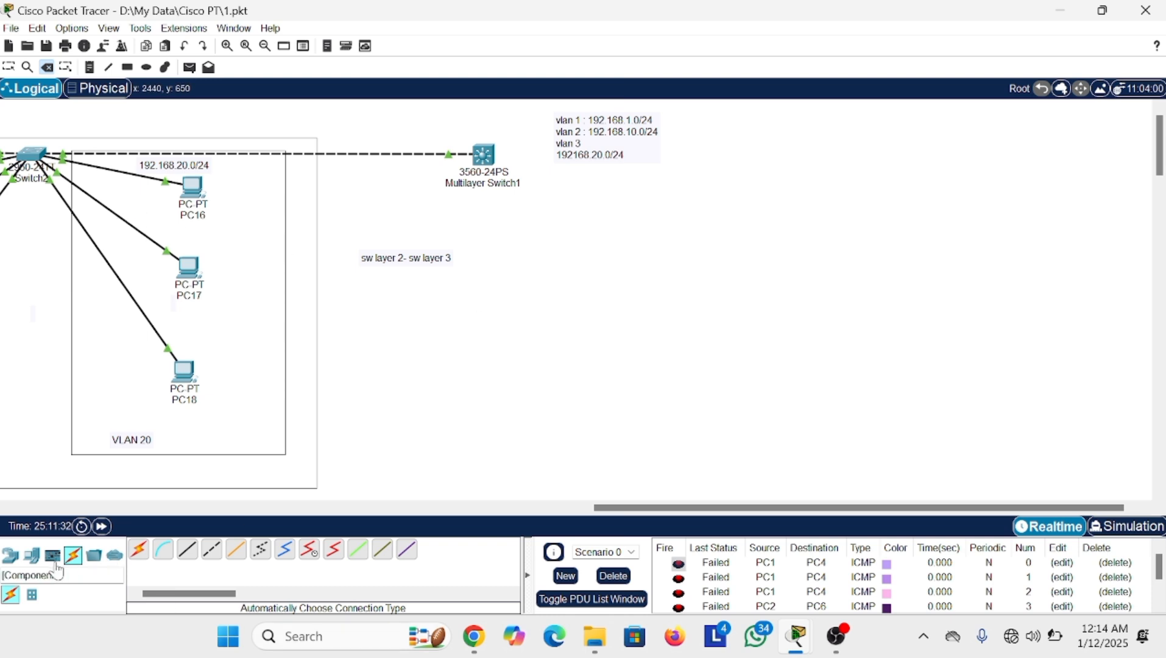
pyautogui.click(33, 567)
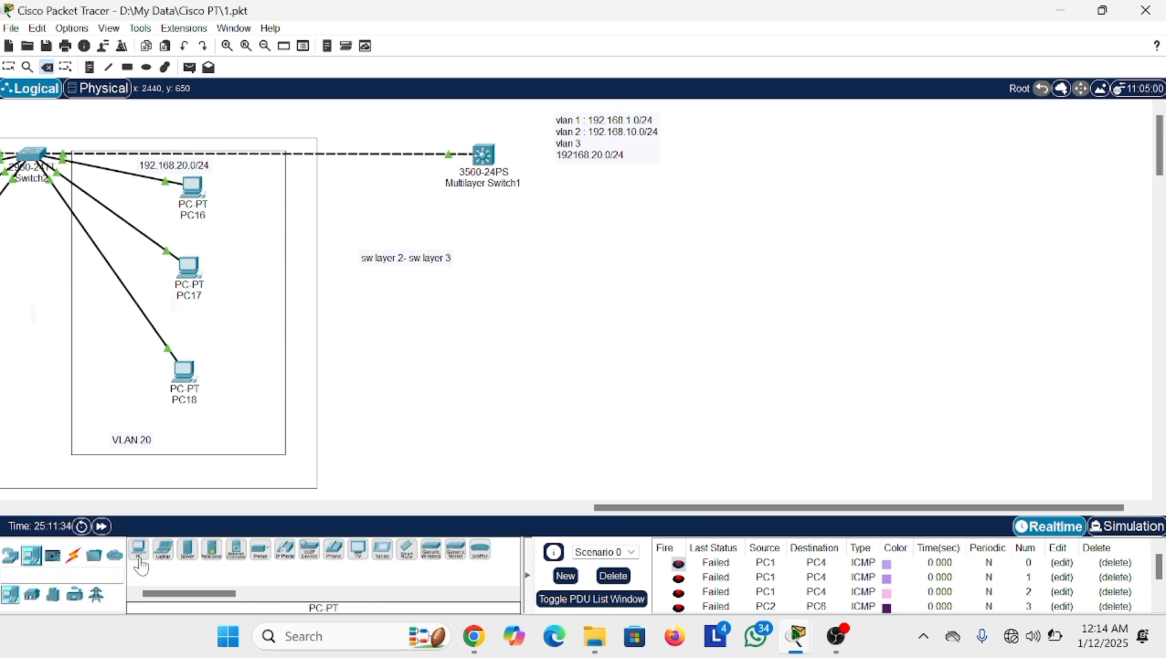
pyautogui.click(140, 552)
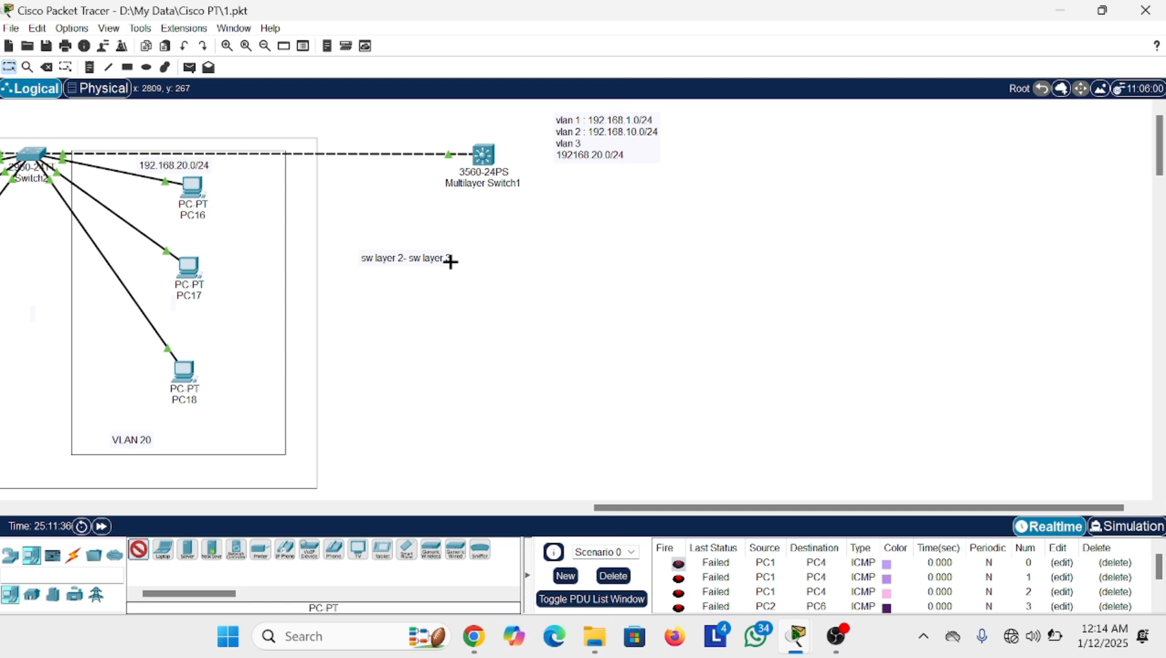
pyautogui.click(399, 322)
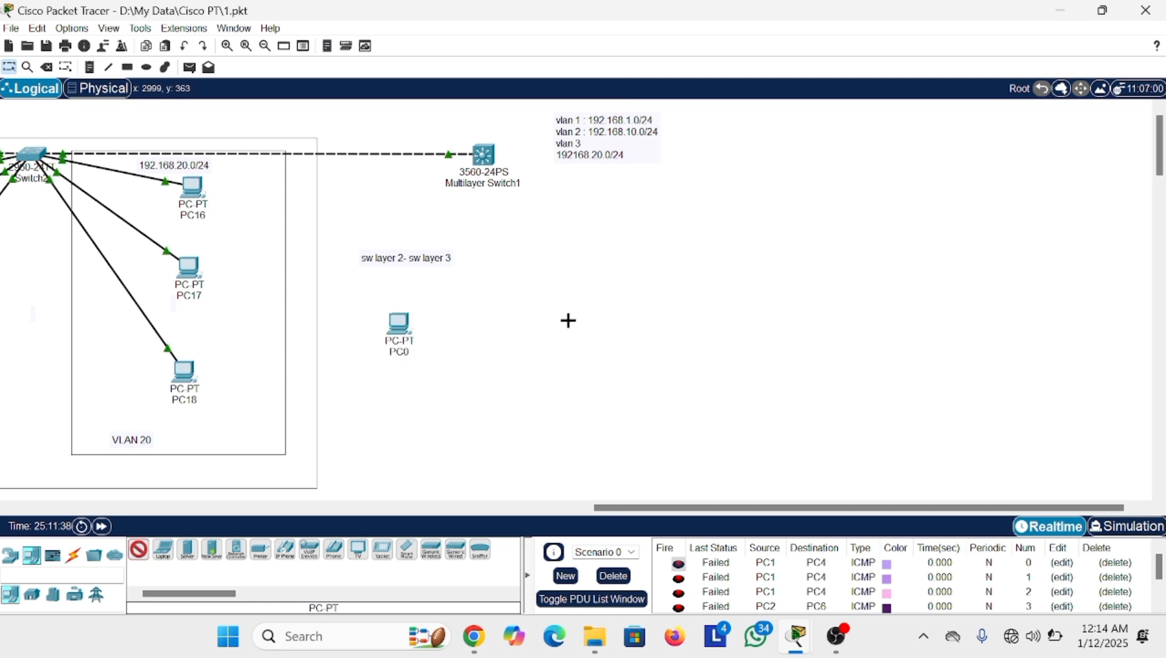
pyautogui.click(564, 343)
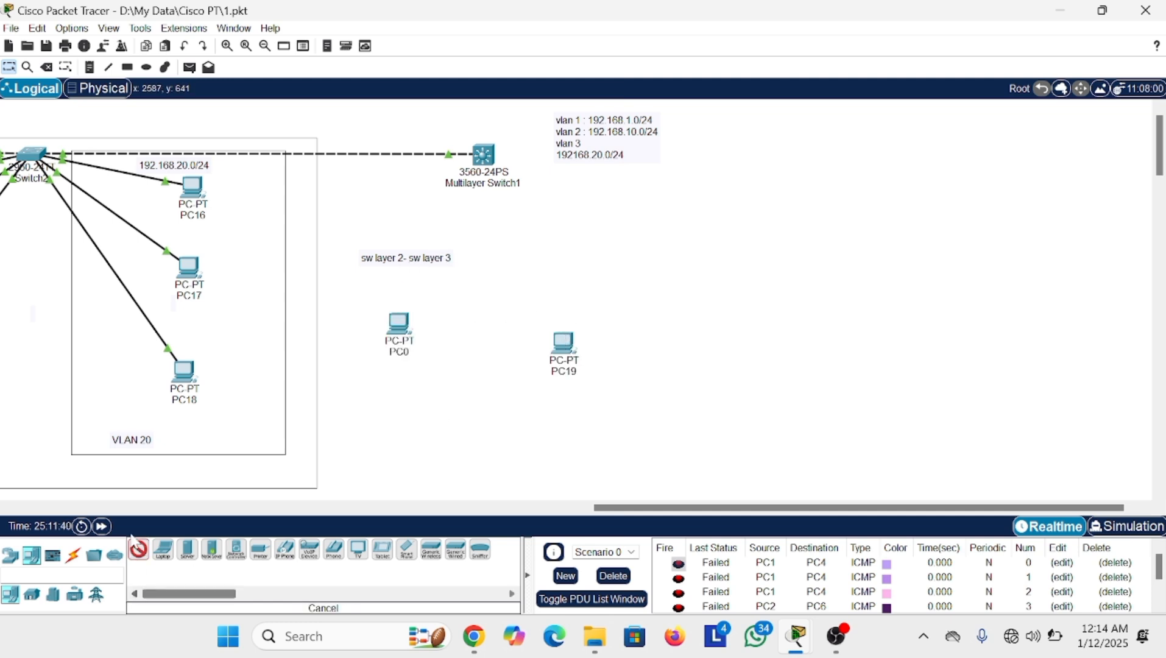
# - Undo the placement of the second new PC and connect Multilayer Switch1 to PC0 with an automatically chosen cable
pyautogui.click(71, 556)
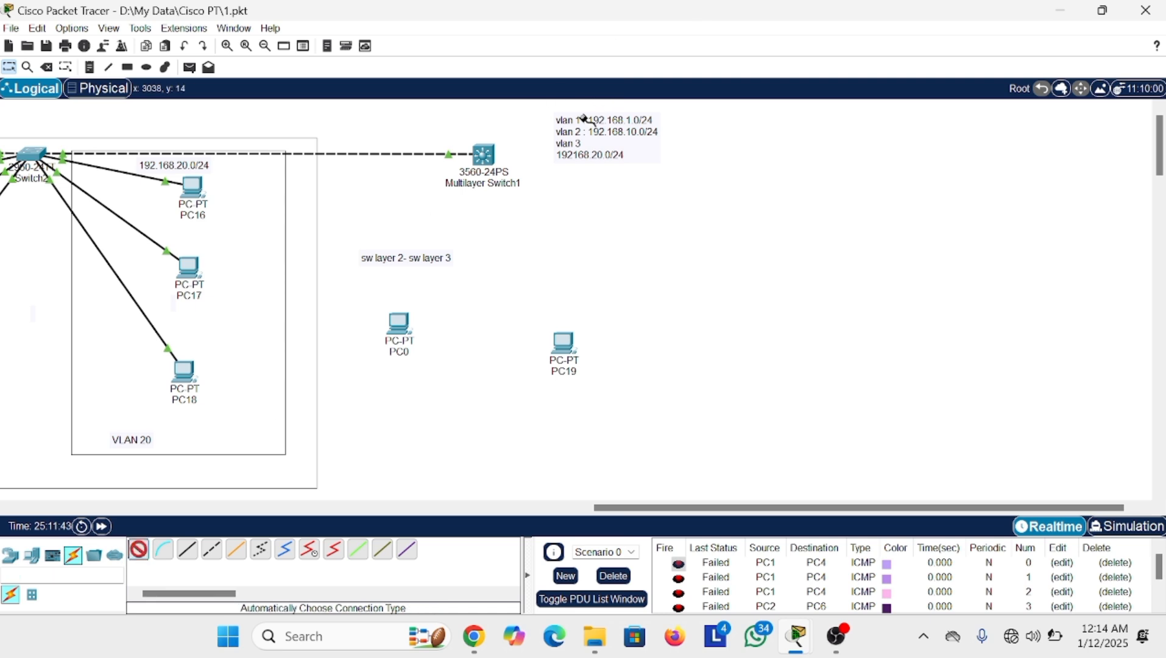
pyautogui.click(486, 159)
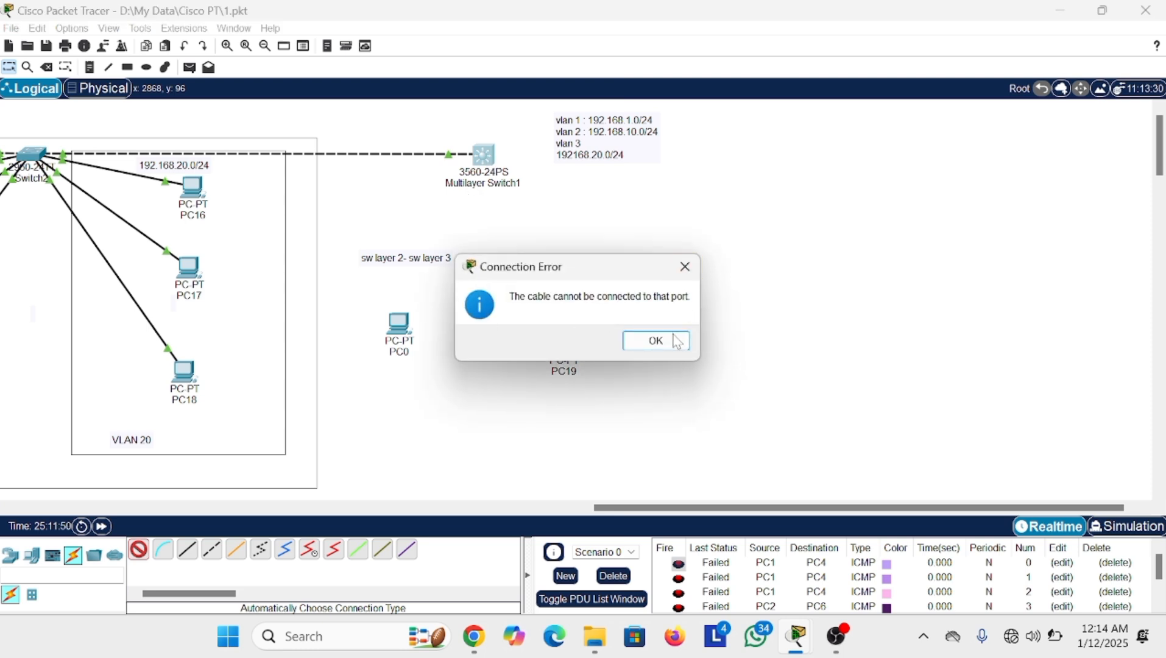
pyautogui.click(655, 341)
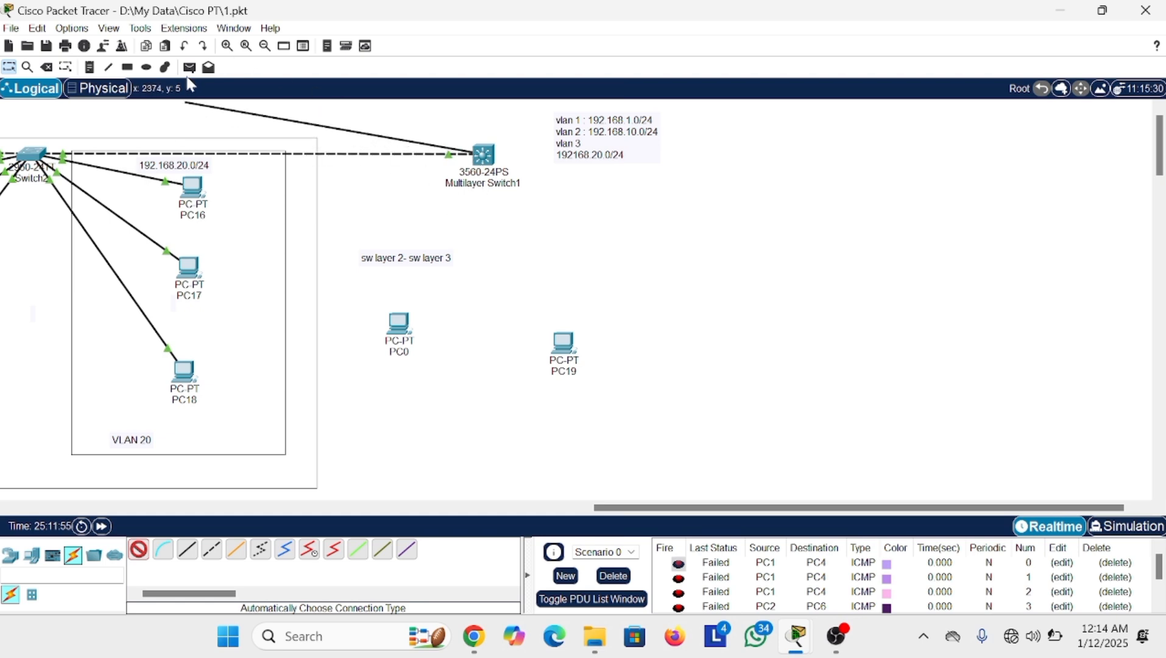
pyautogui.click(183, 47)
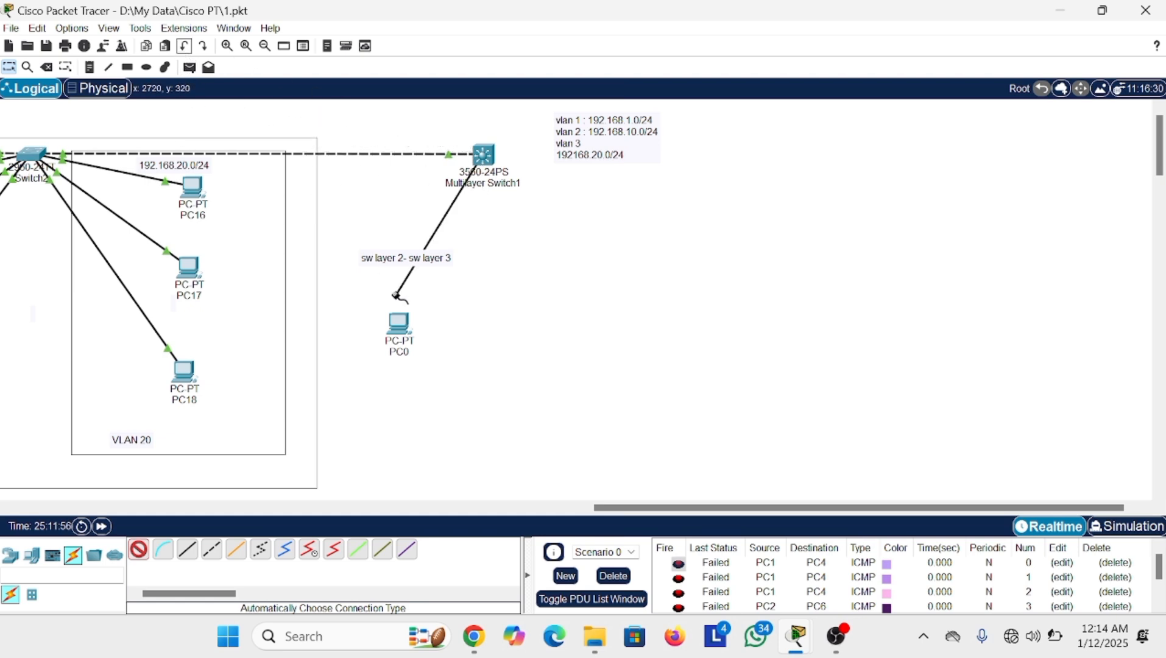
pyautogui.click(407, 356)
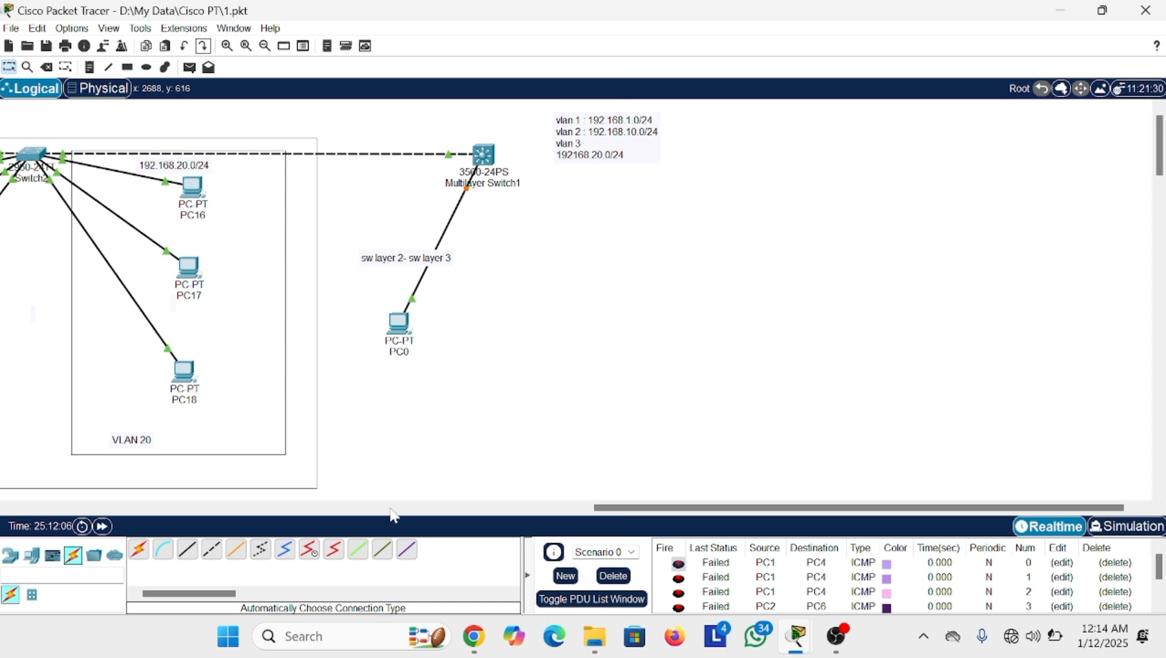
# - Add another PC beside PC0 below Multilayer Switch1 and rename PC0 as PC19
pyautogui.click(31, 555)
pyautogui.click(136, 562)
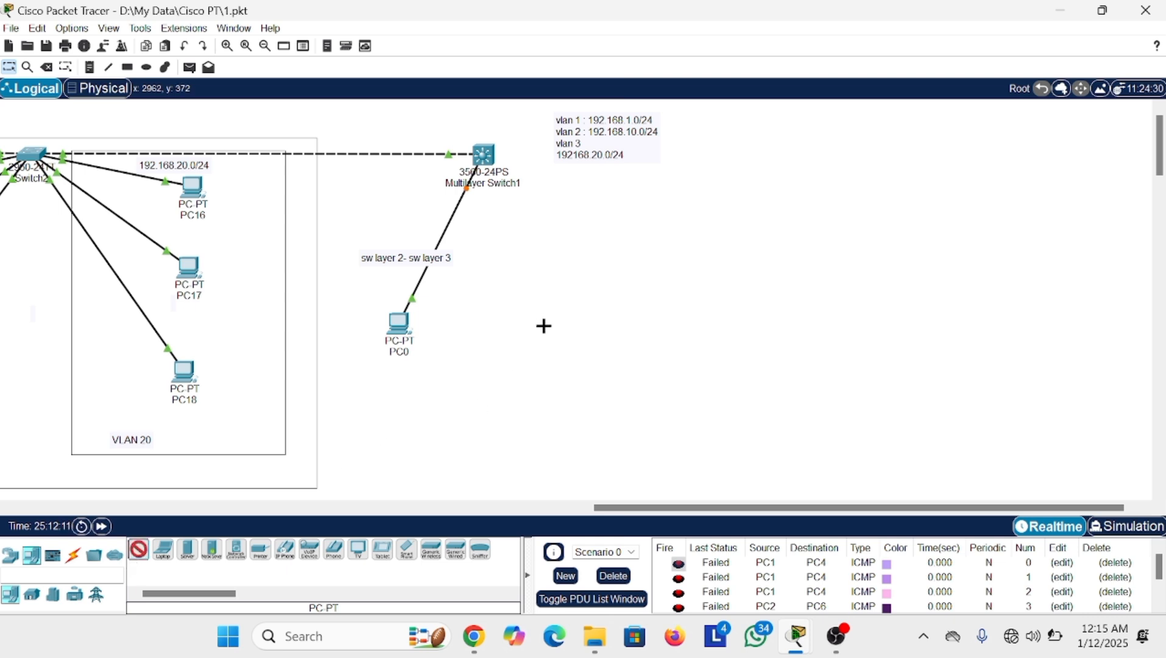
pyautogui.click(544, 325)
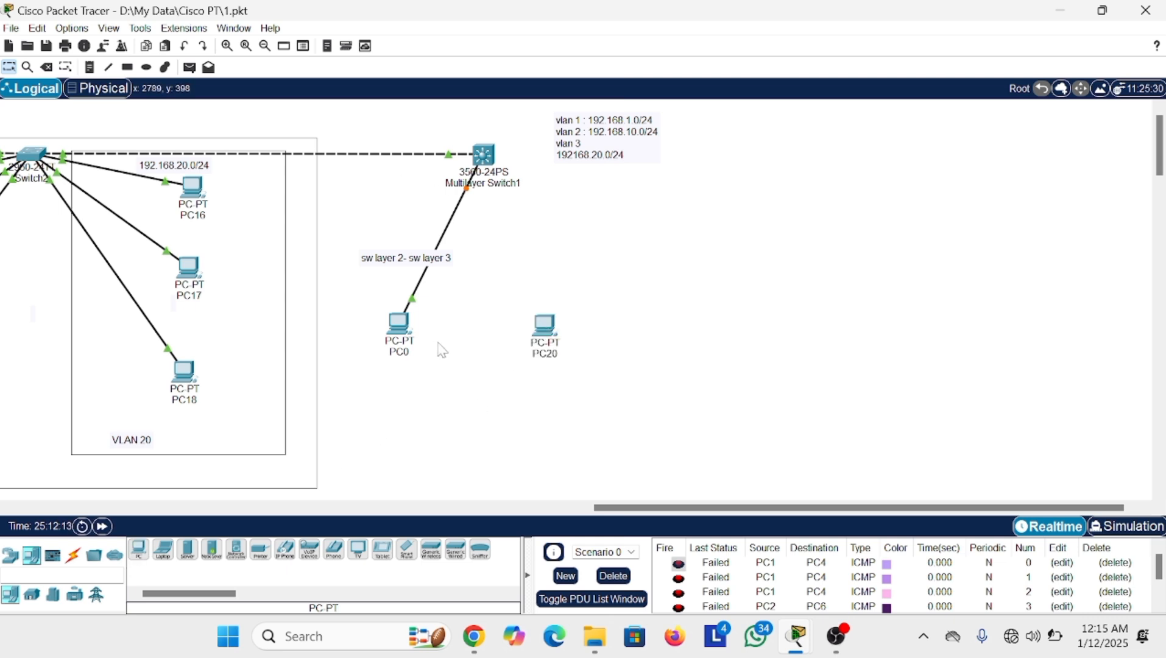
pyautogui.click(406, 358)
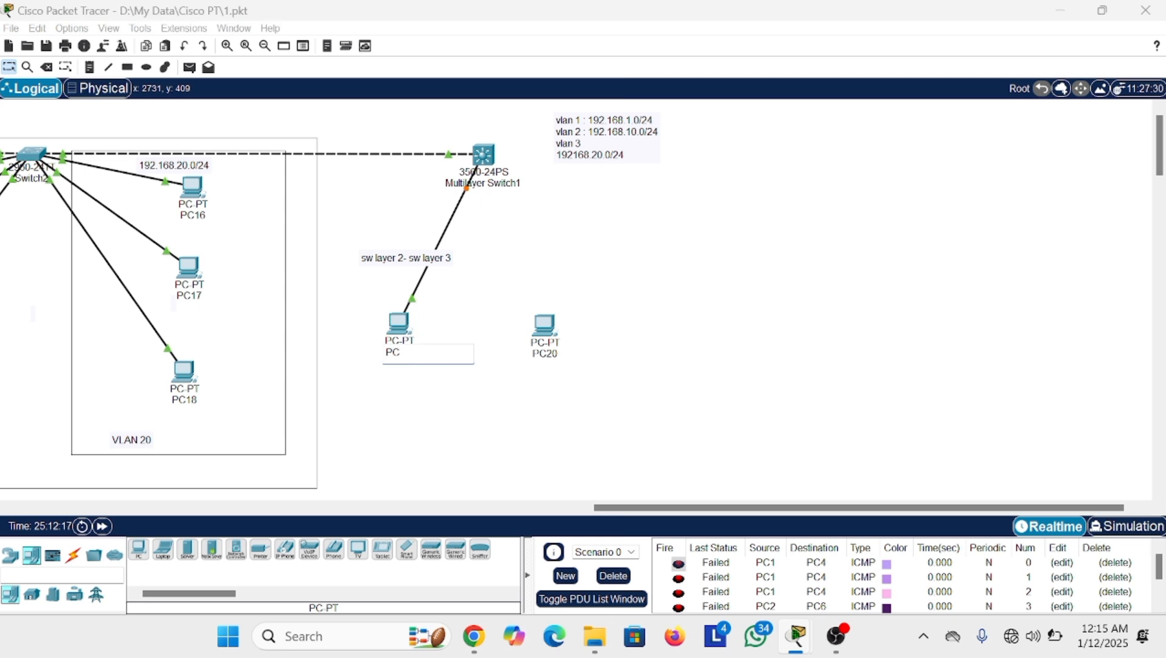
pyautogui.click(441, 402)
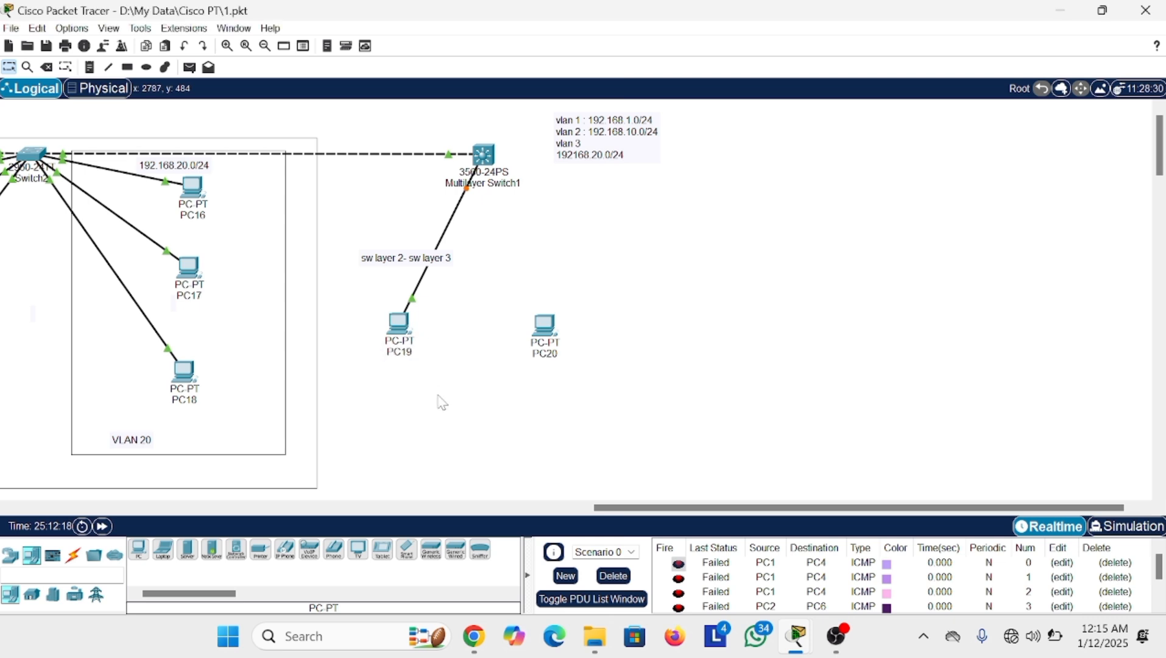
# - Connect Multilayer Switch1 to PC20 with an automatically chosen cable and fast-forward the simulation time to bring up the link
pyautogui.click(73, 555)
pyautogui.click(138, 550)
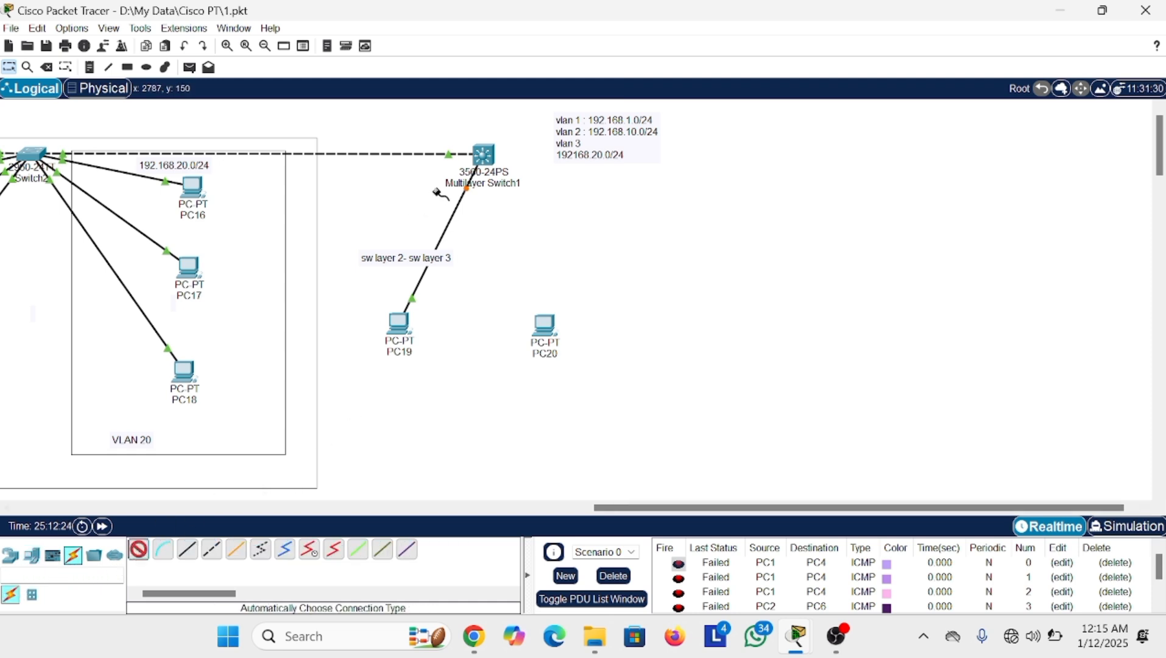
pyautogui.click(486, 156)
pyautogui.click(542, 325)
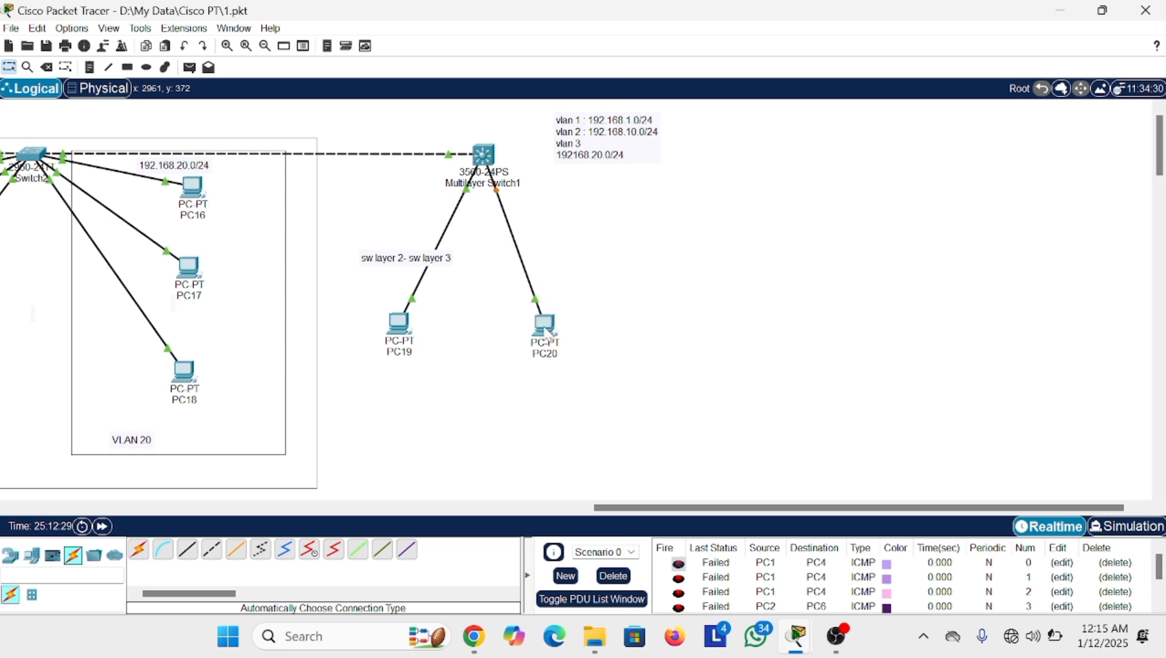
pyautogui.click(101, 528)
pyautogui.click(101, 528)
pyautogui.click(102, 528)
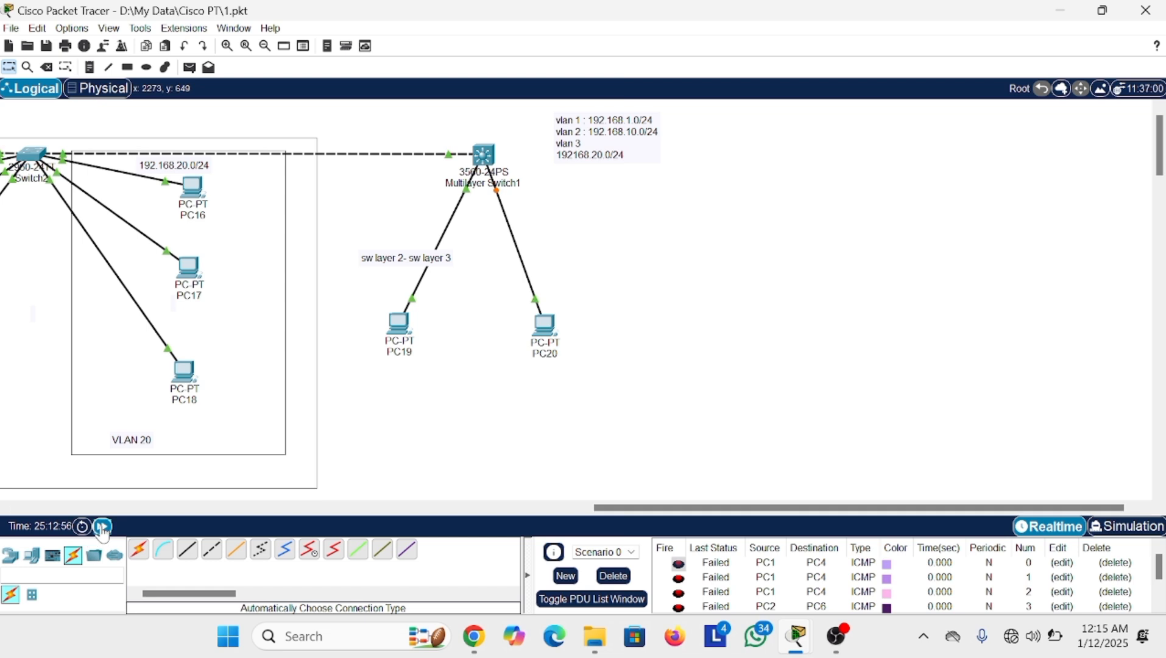
pyautogui.click(102, 527)
# - Open PC19's IP configuration and enter the static IPv4 address 192.168.10.3
pyautogui.click(401, 326)
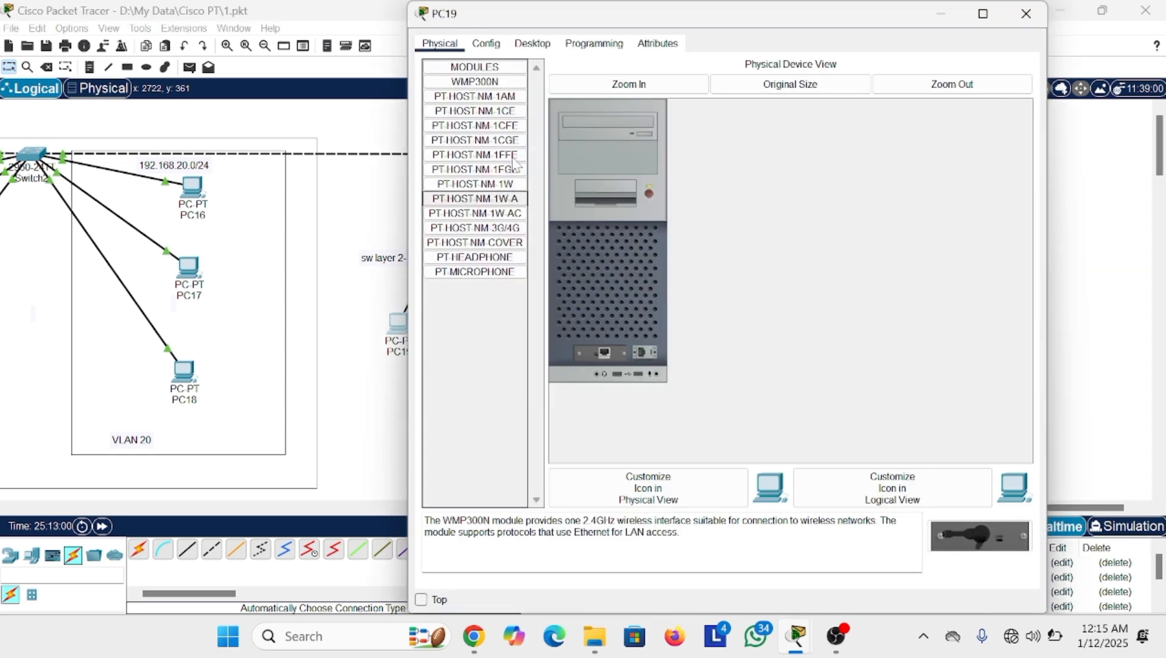
pyautogui.click(533, 44)
pyautogui.click(482, 97)
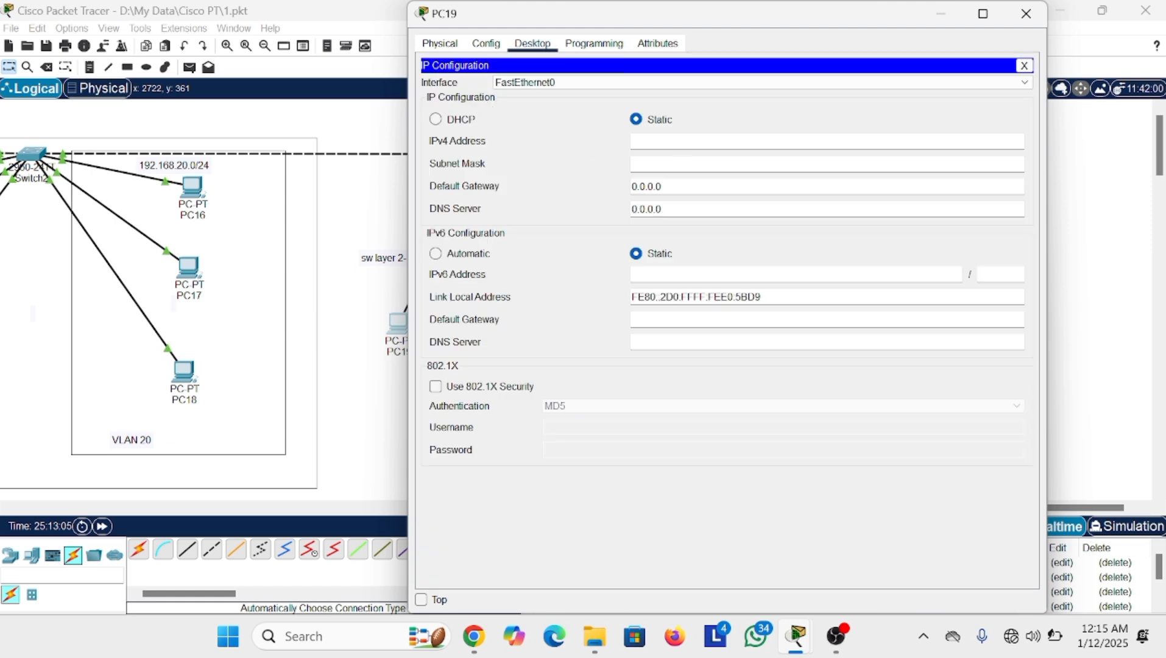
pyautogui.write('192.168.10.2')
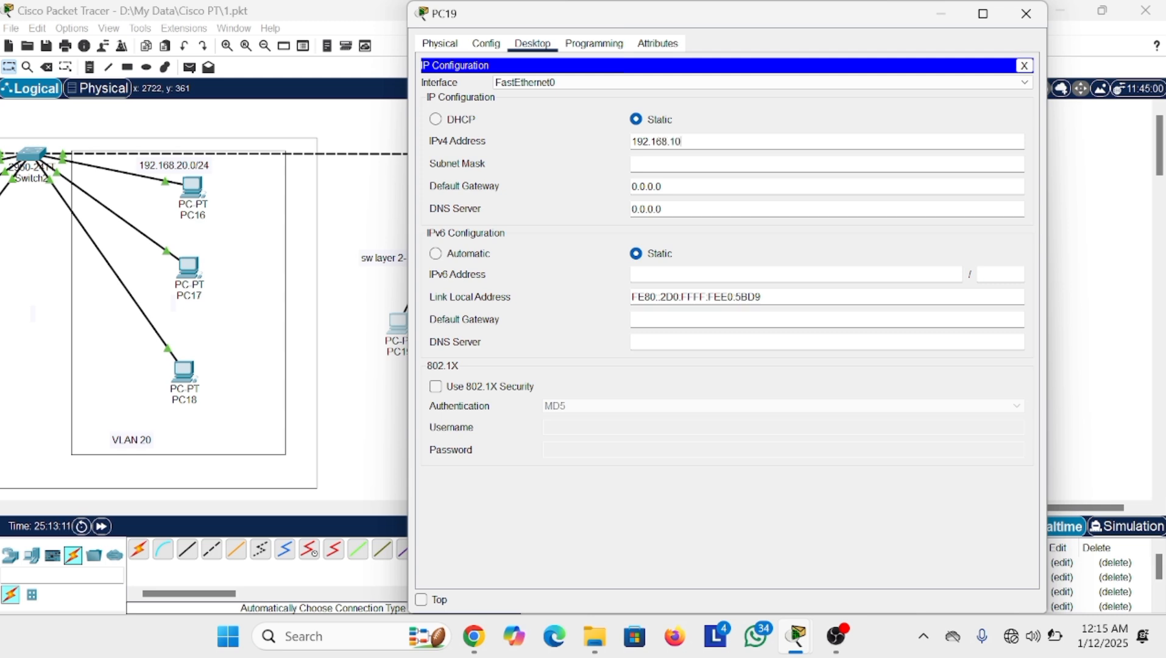
pyautogui.press('BackSpace')
pyautogui.write('33')
pyautogui.press('BackSpace')
pyautogui.press('BackSpace')
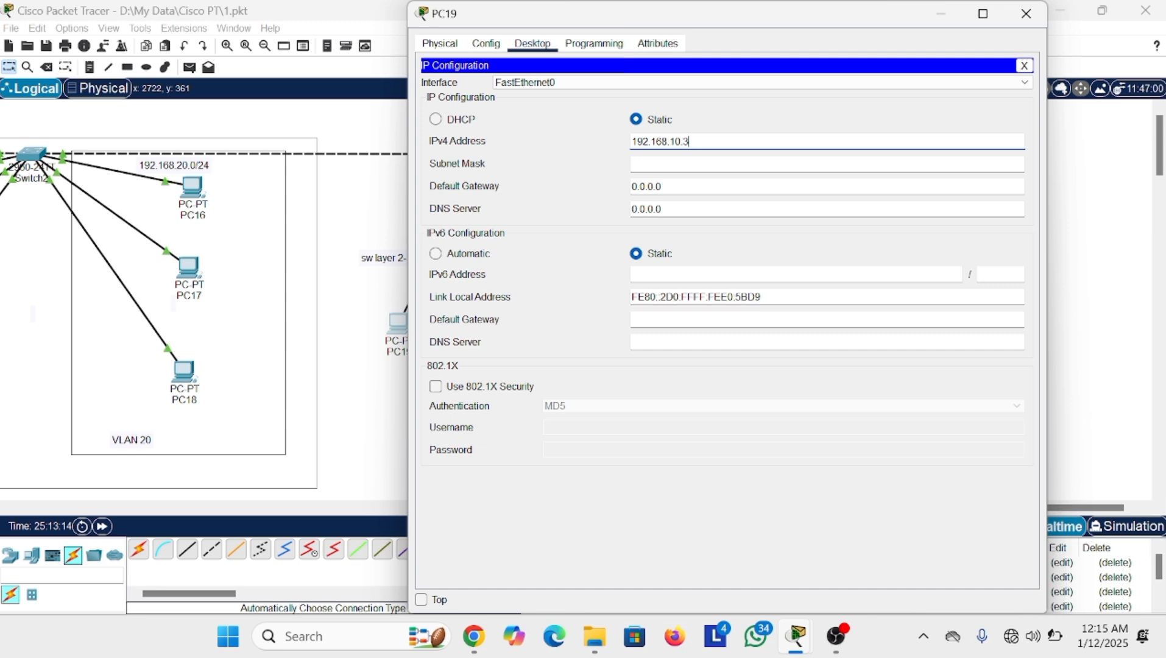
# - Set PC19's static IPv4 address to 192.168.10.55 with subnet mask 255.255.255.0
pyautogui.write('55')
pyautogui.press('Tab')
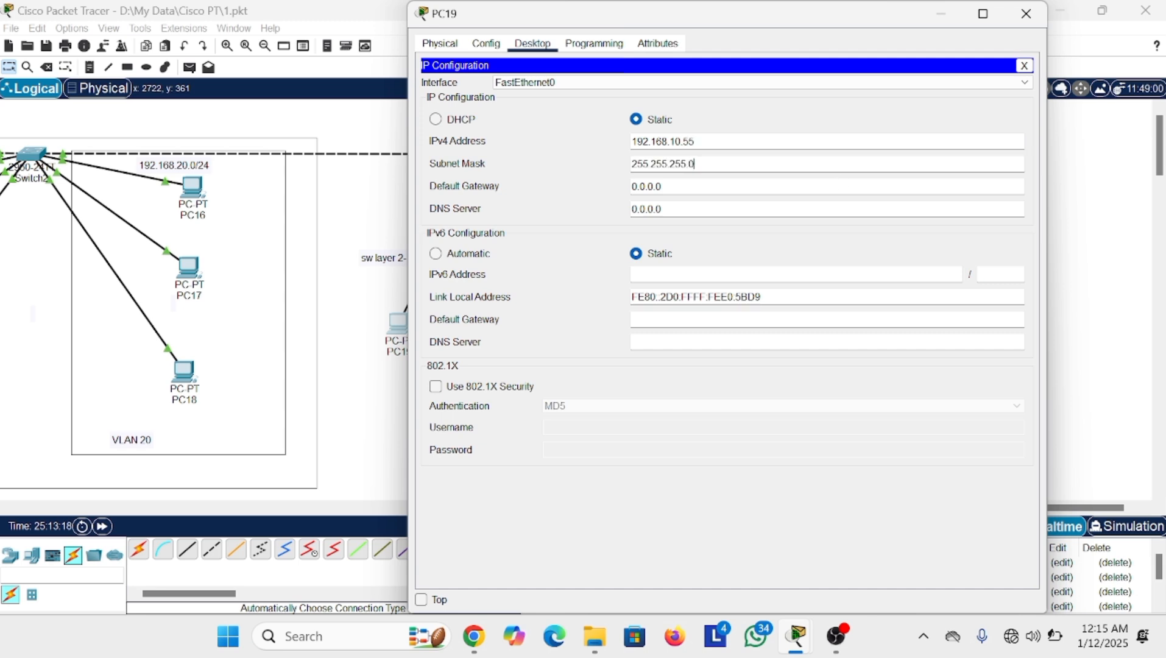
pyautogui.press('Tab')
pyautogui.press('BackSpace')
pyautogui.press('BackSpace')
pyautogui.press('BackSpace')
pyautogui.press('BackSpace')
pyautogui.press('BackSpace')
pyautogui.press('BackSpace')
pyautogui.press('BackSpace')
pyautogui.write('10.10.1')
pyautogui.press('BackSpace')
pyautogui.press('BackSpace')
pyautogui.press('BackSpace')
pyautogui.press('BackSpace')
pyautogui.press('BackSpace')
pyautogui.press('BackSpace')
# - Reopen PC19's IP configuration to check the saved addressing, and minimize the PC19 window
pyautogui.click(1024, 65)
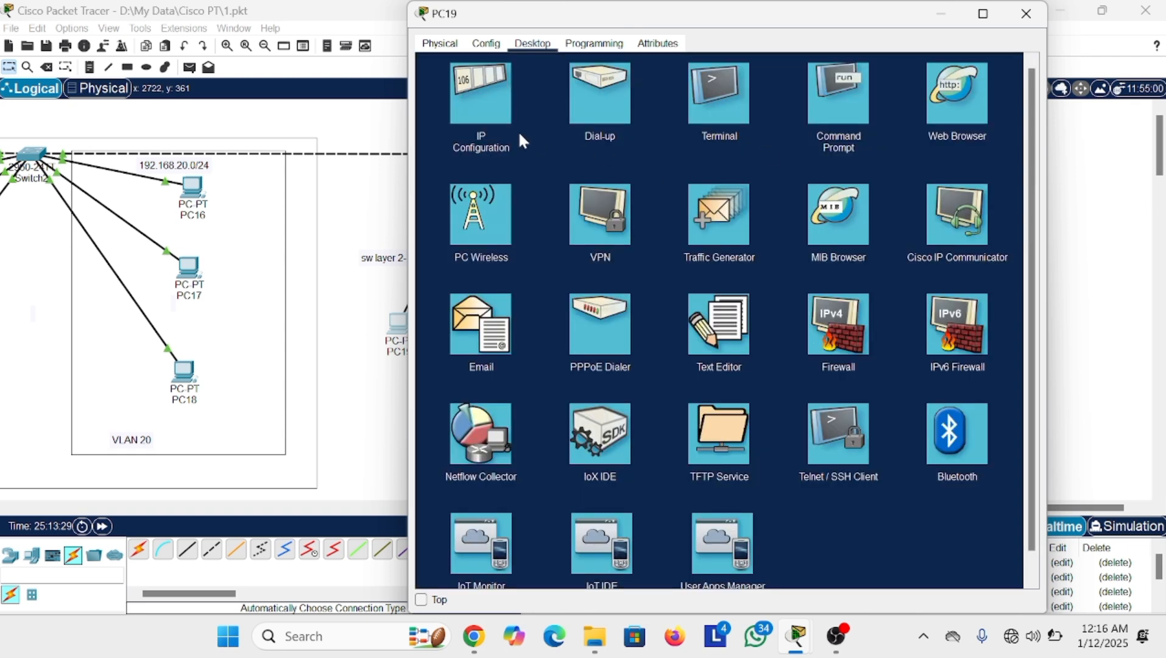
pyautogui.click(505, 112)
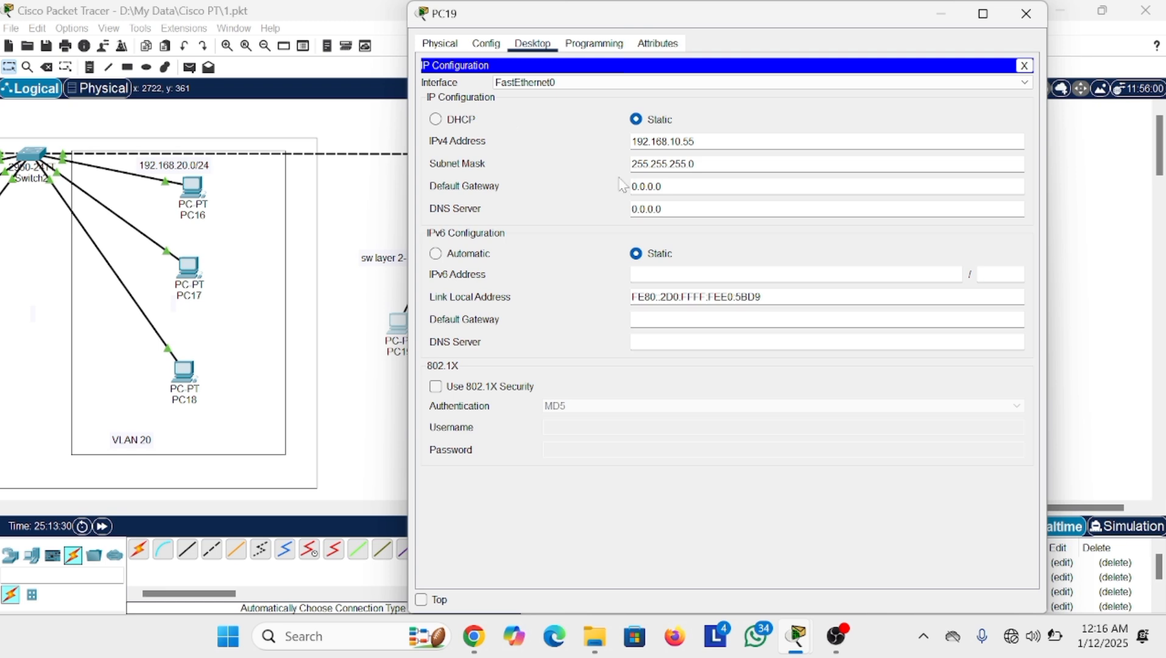
pyautogui.click(1024, 65)
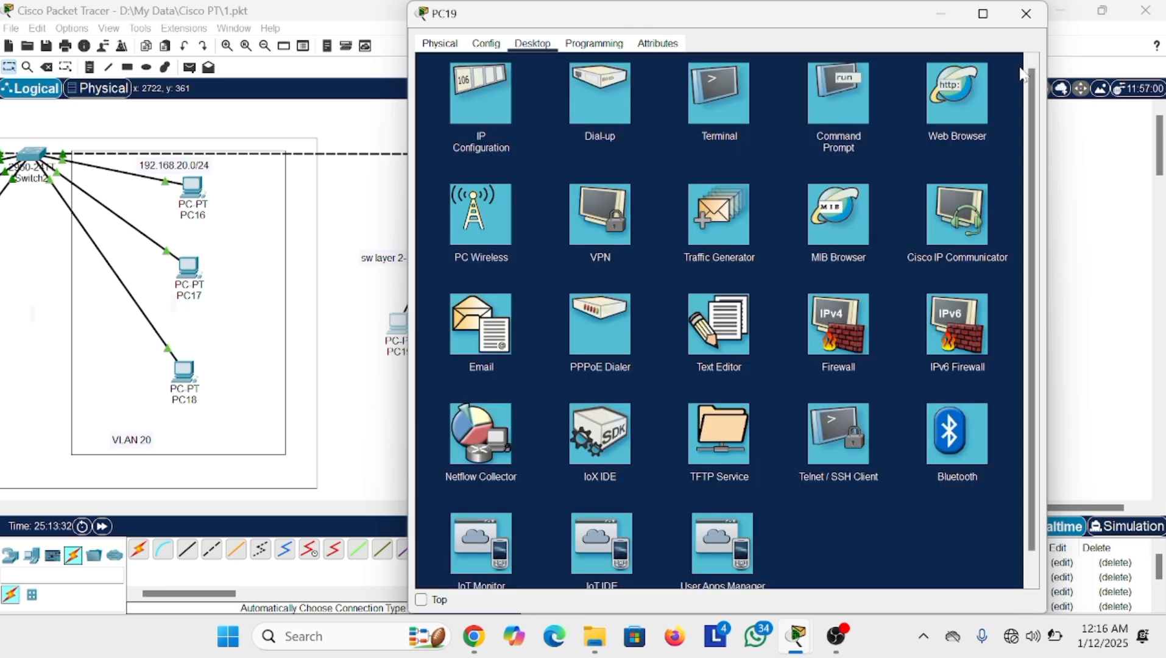
pyautogui.click(943, 14)
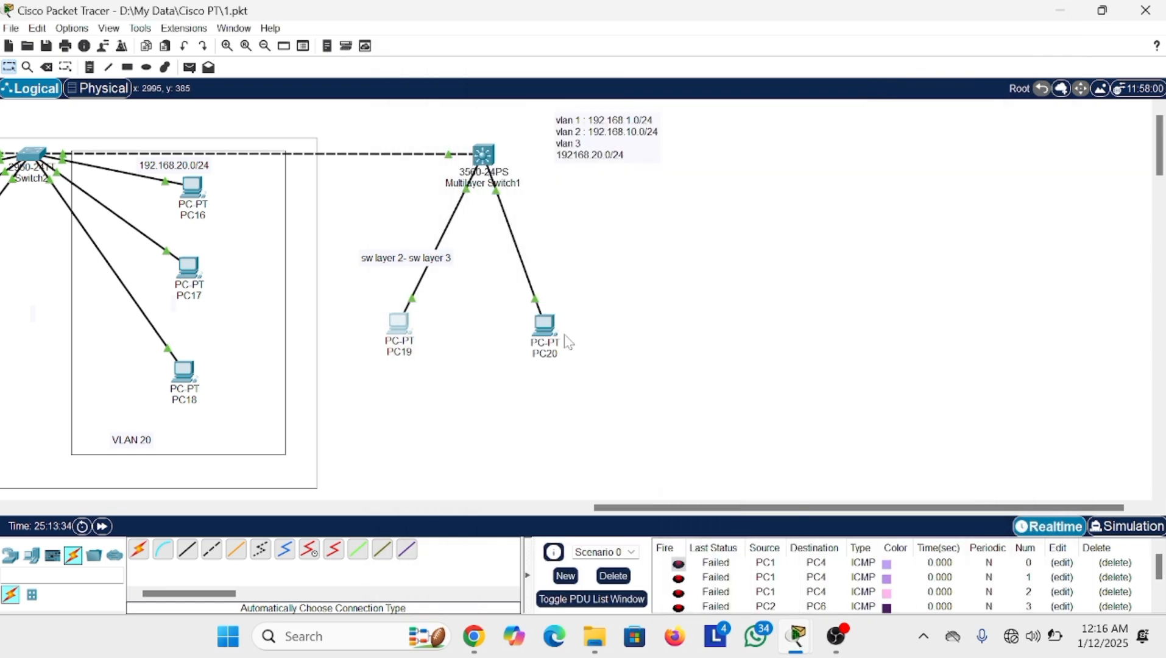
# - Assign PC20 the static IPv4 address 192.168.20.56 in its IP configuration
pyautogui.click(544, 328)
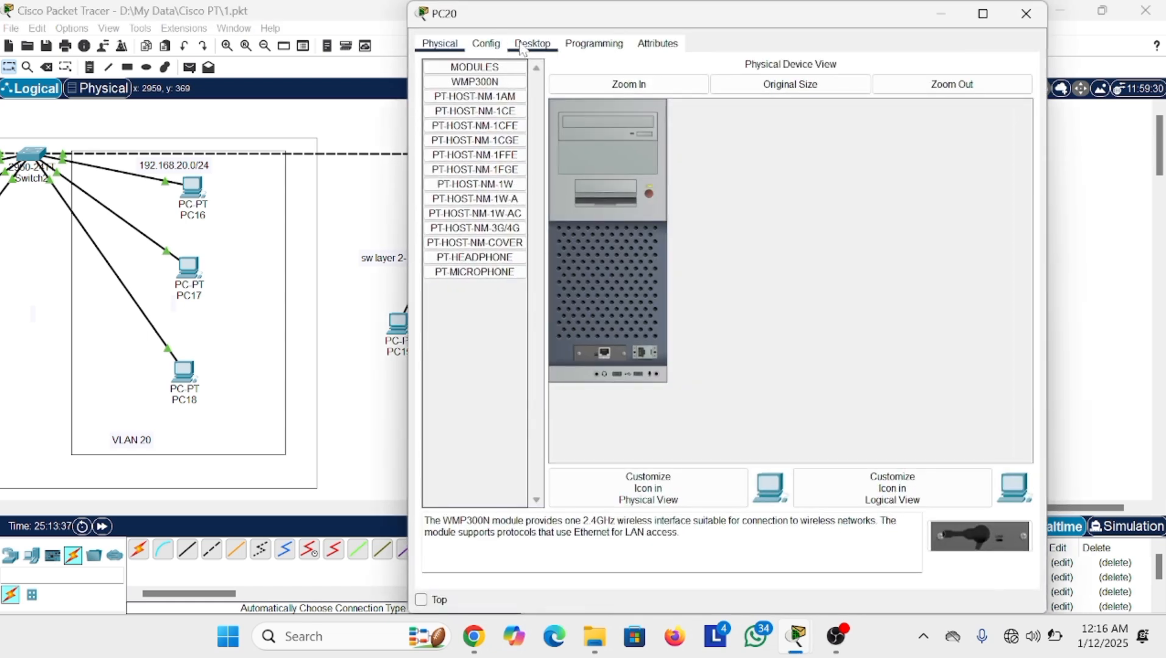
pyautogui.click(522, 44)
pyautogui.click(496, 77)
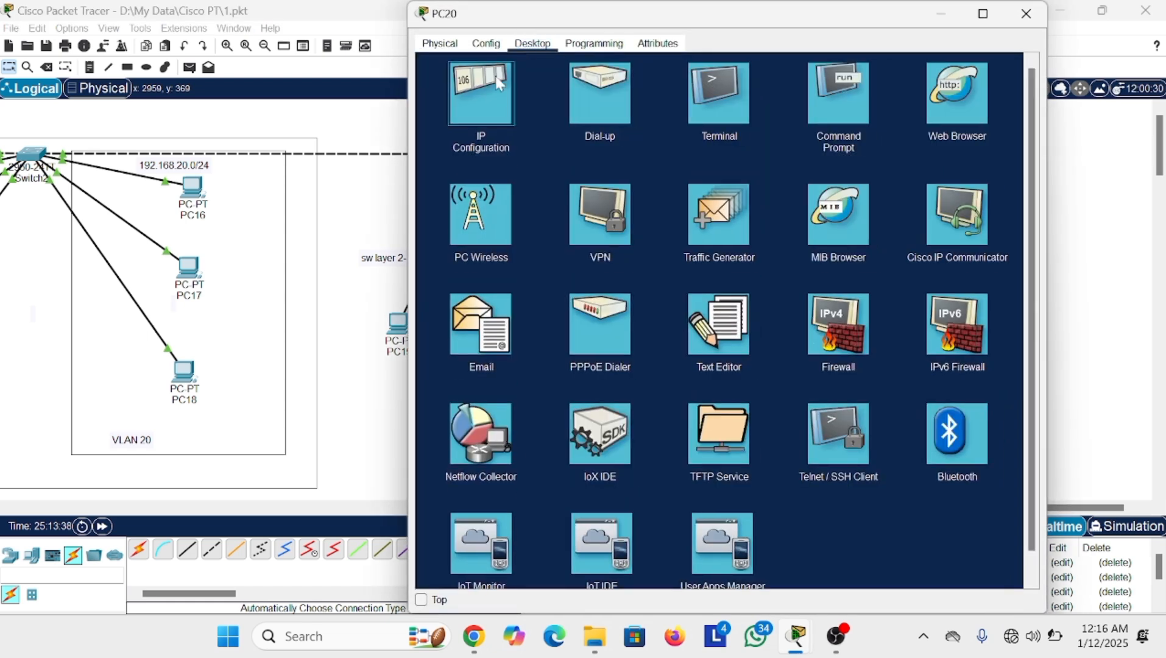
pyautogui.write('192.')
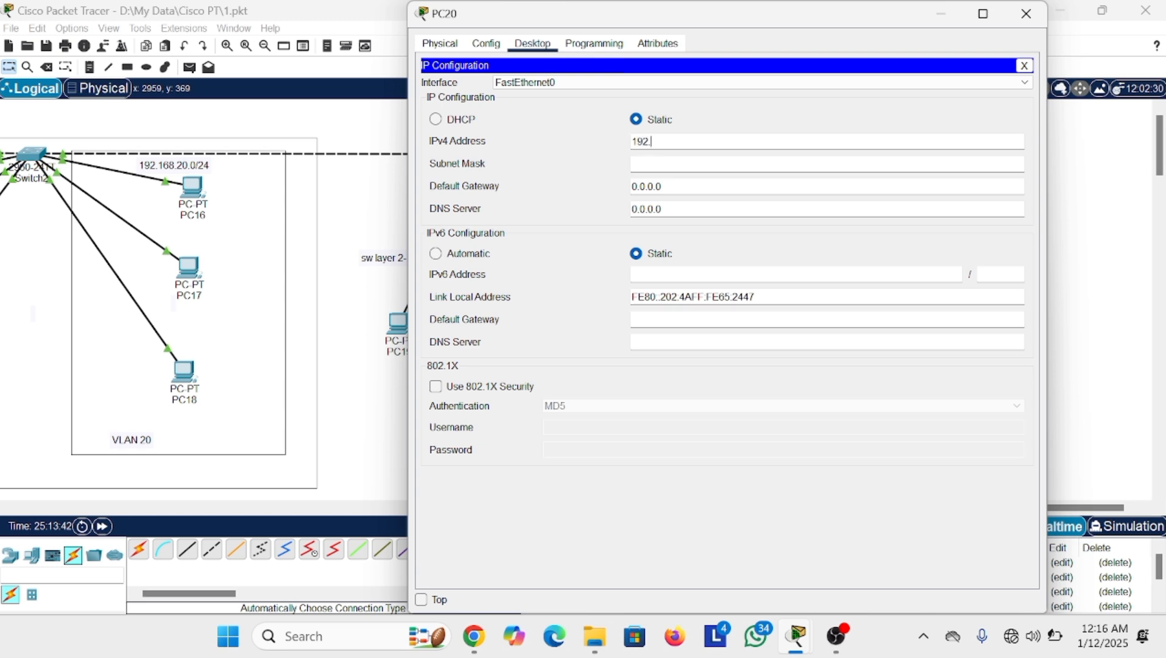
pyautogui.write('168.20.56')
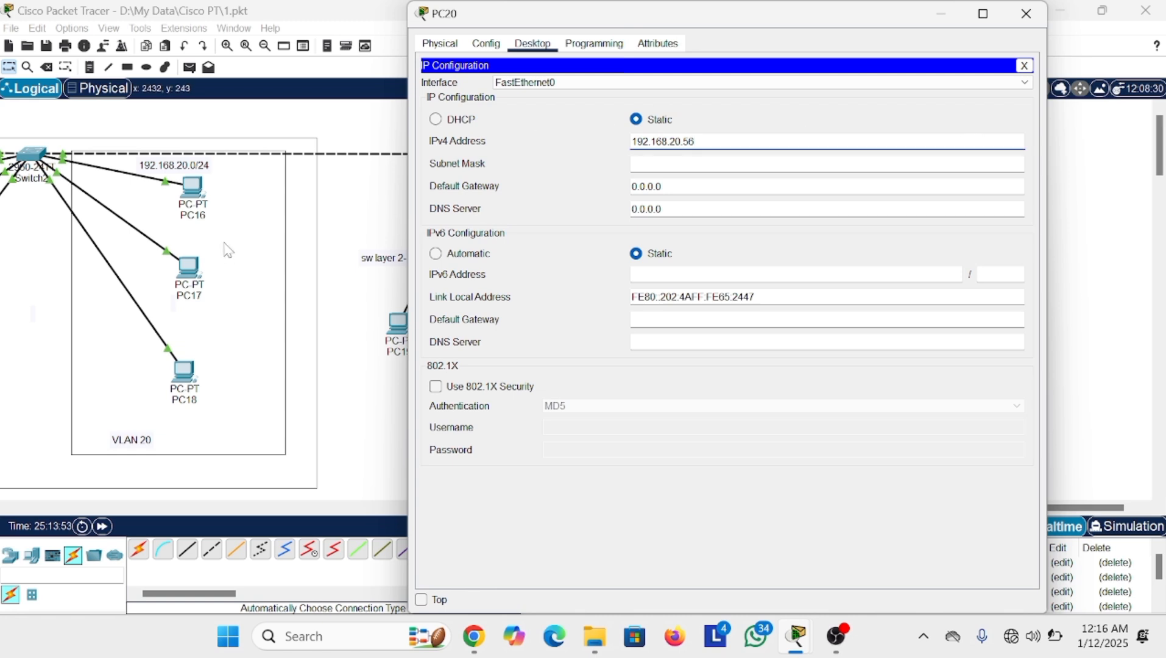
pyautogui.hscroll(1, 334, 242)
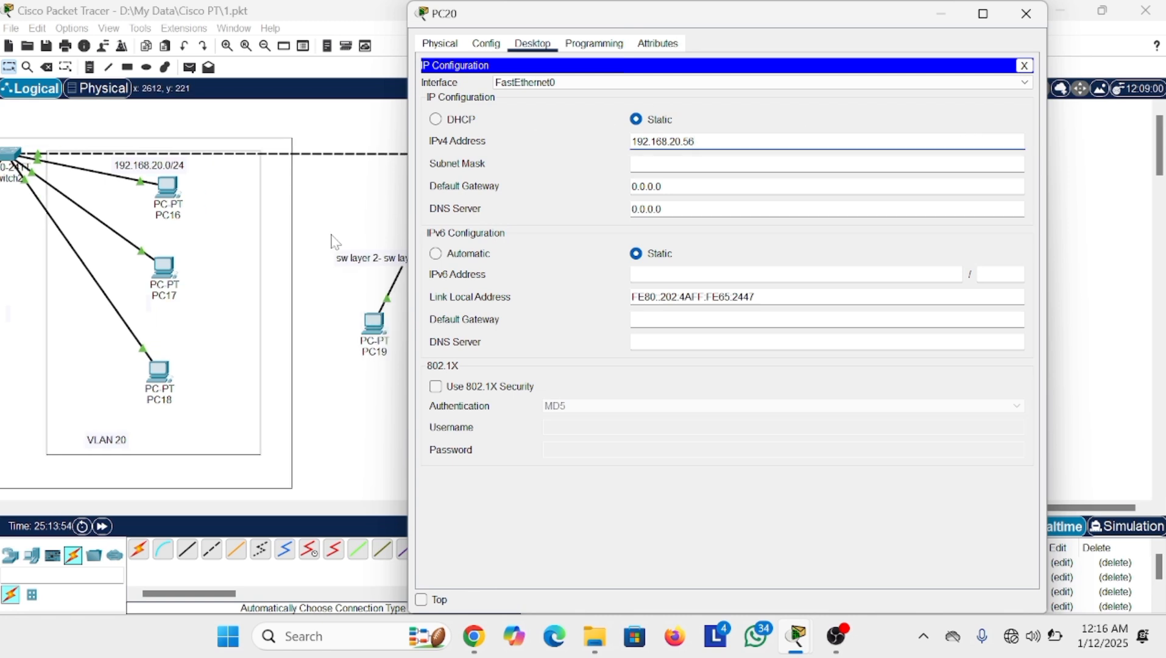
pyautogui.click(1024, 66)
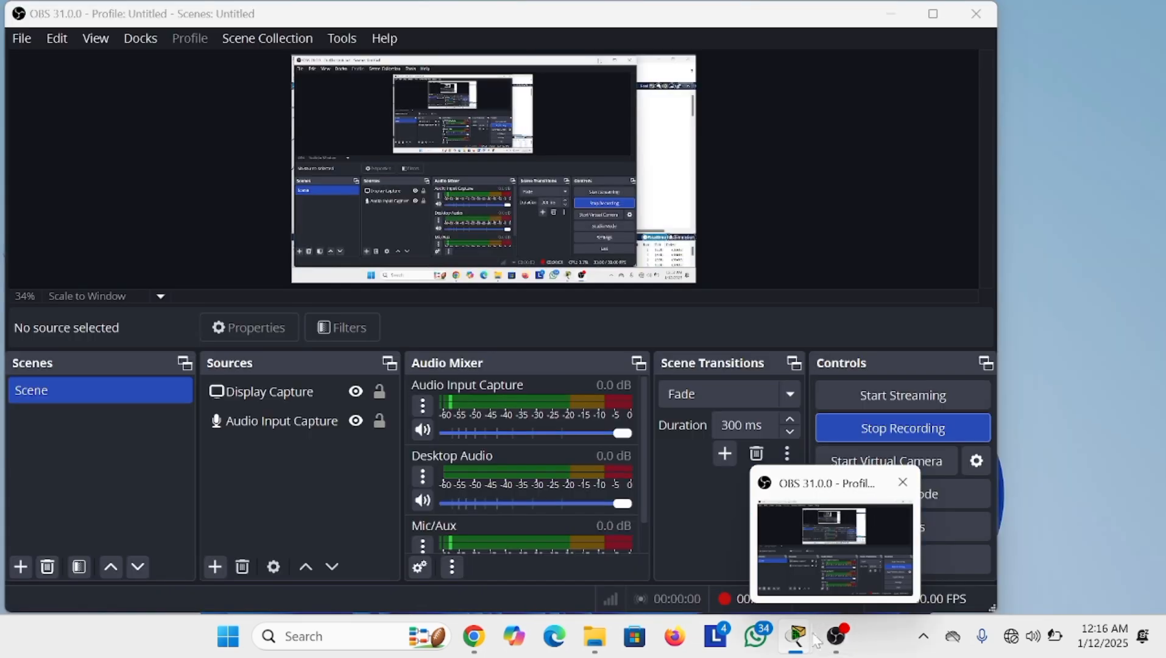
# - Switch back to Packet Tracer's PC19 window, review its IP configuration and close the window
pyautogui.moveTo(802, 643)
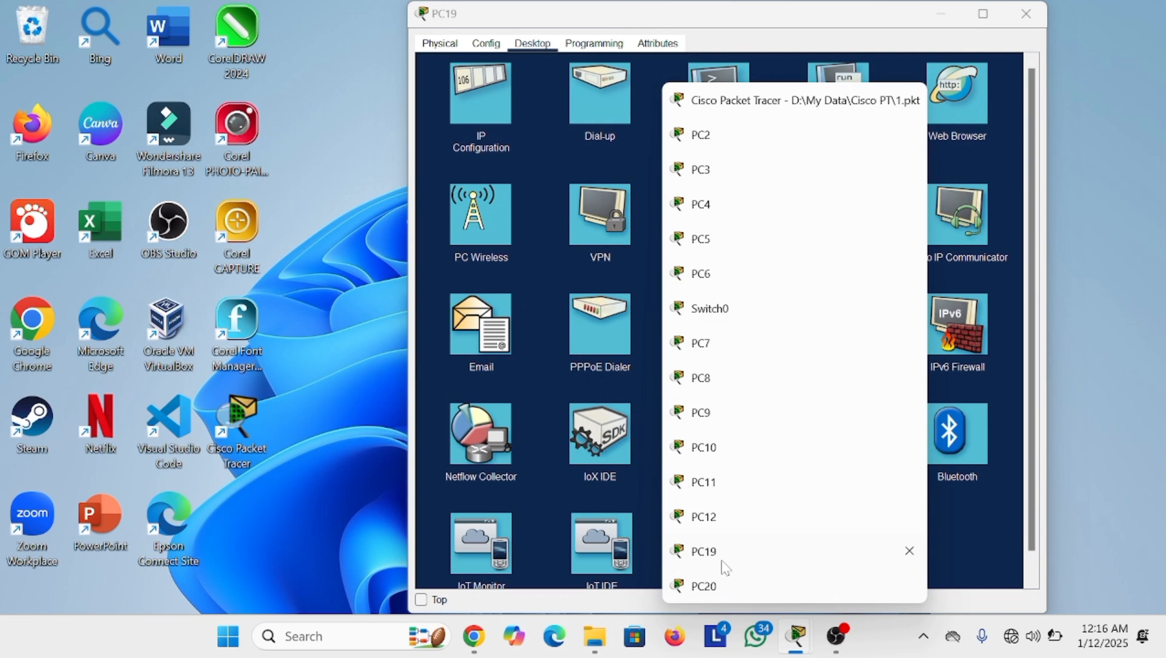
pyautogui.click(724, 561)
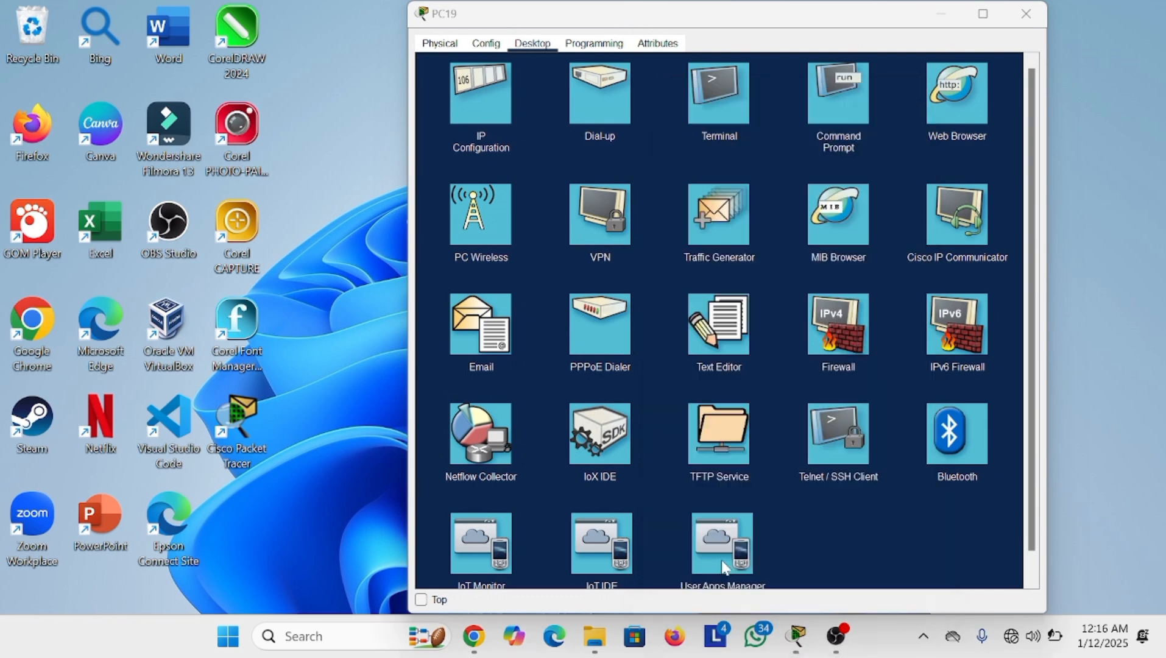
pyautogui.click(491, 116)
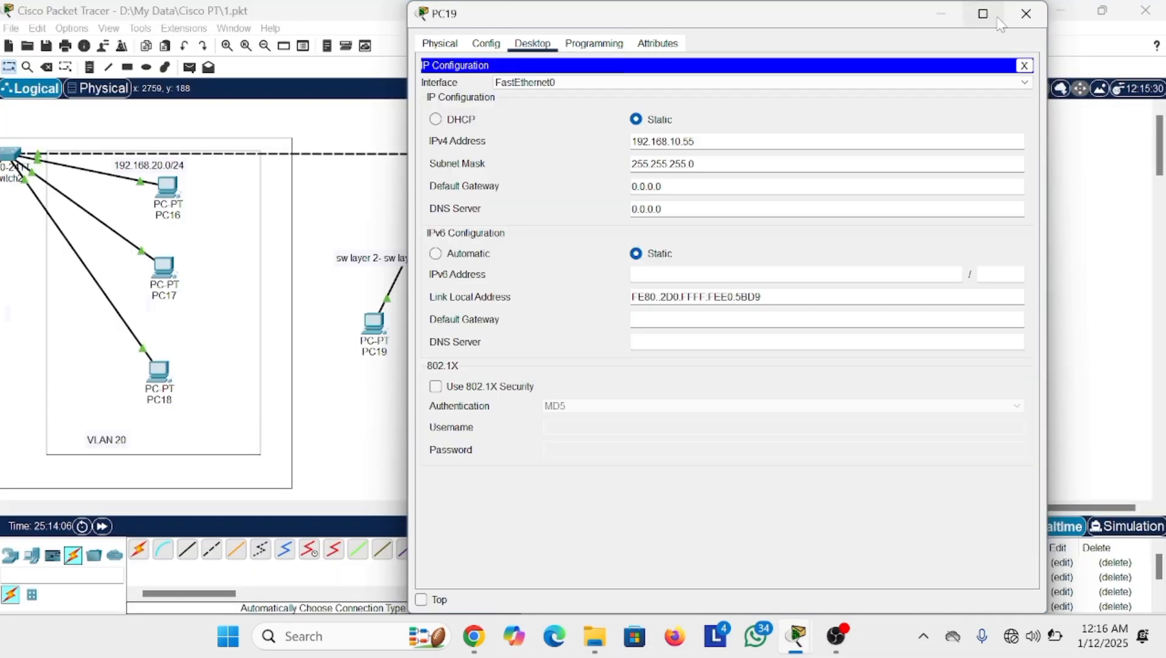
pyautogui.click(1027, 15)
pyautogui.click(1026, 15)
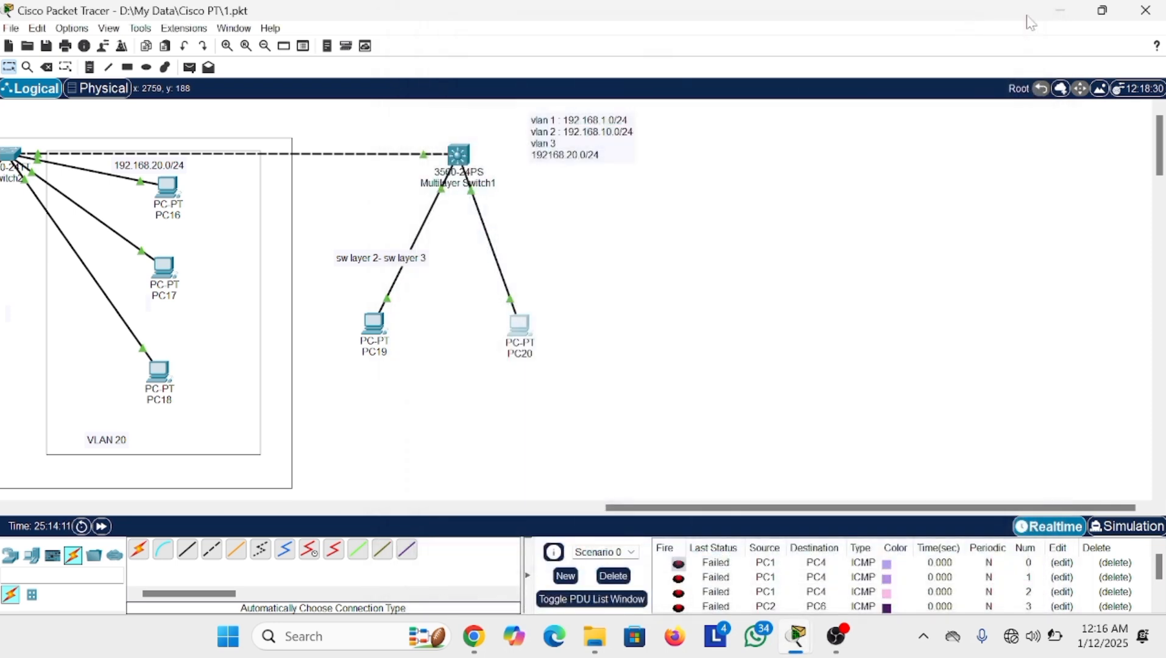
# - Open the command line of Multilayer Switch1 and enter global configuration mode with en and conf t
pyautogui.click(462, 160)
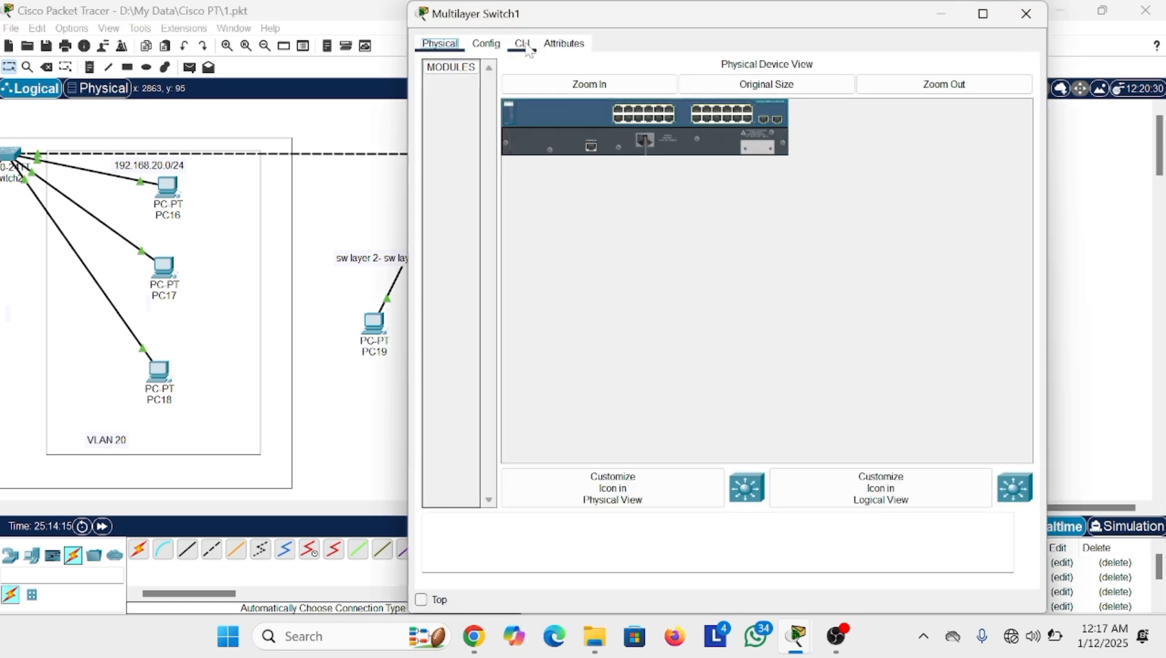
pyautogui.click(523, 44)
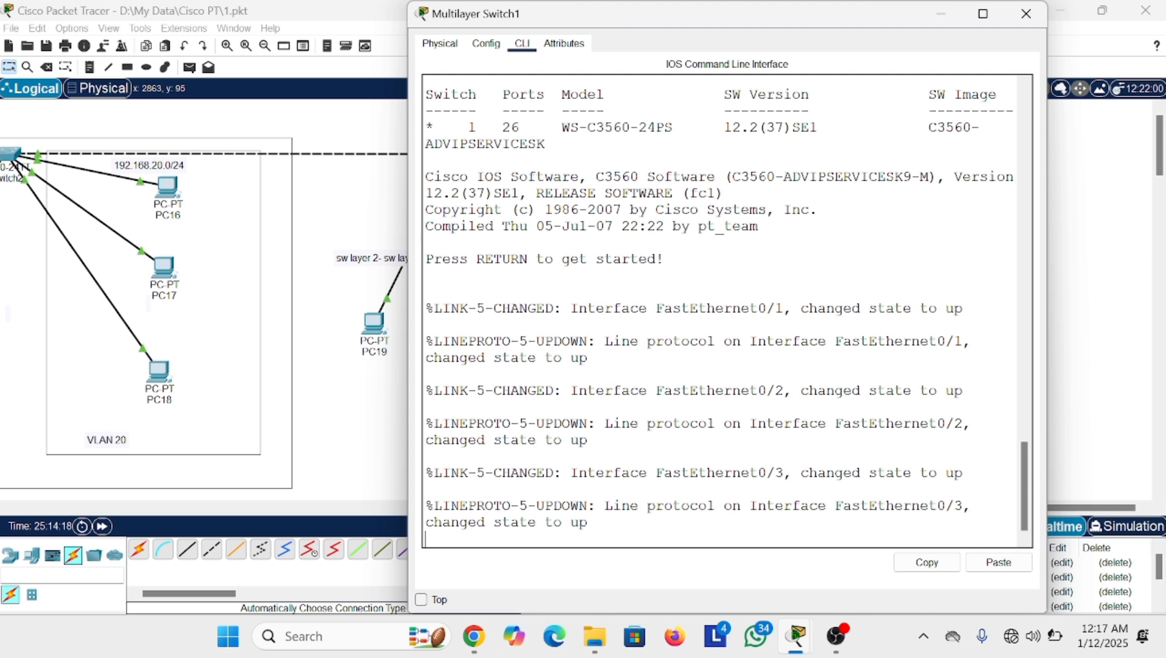
pyautogui.press('Return')
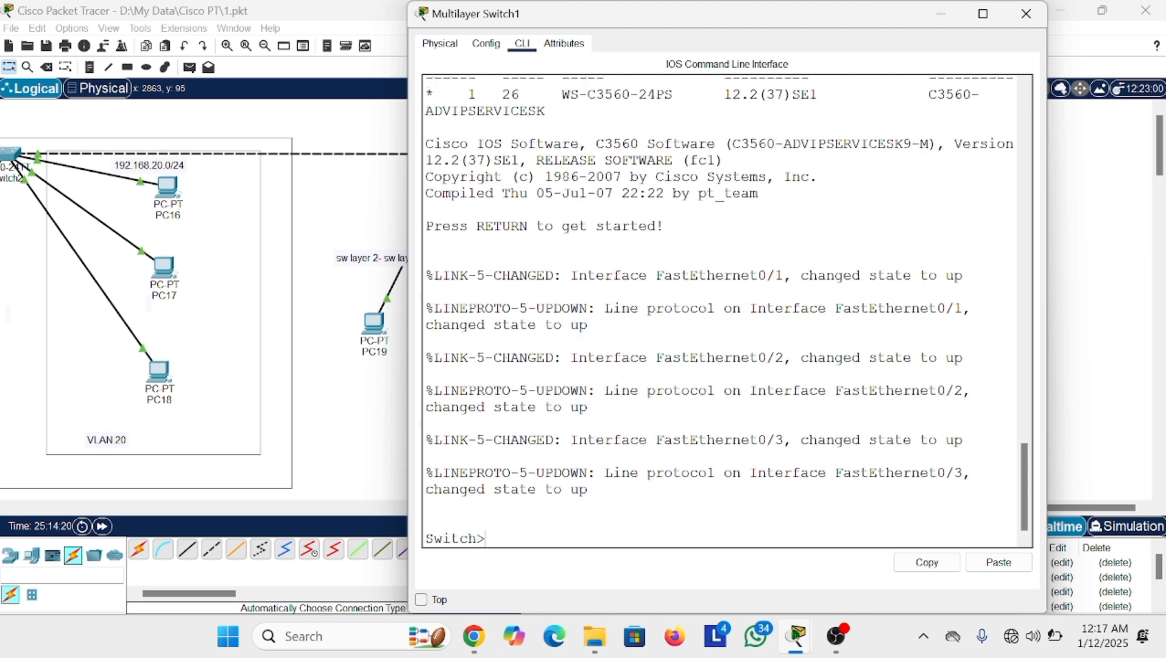
pyautogui.write('en')
pyautogui.press('Return')
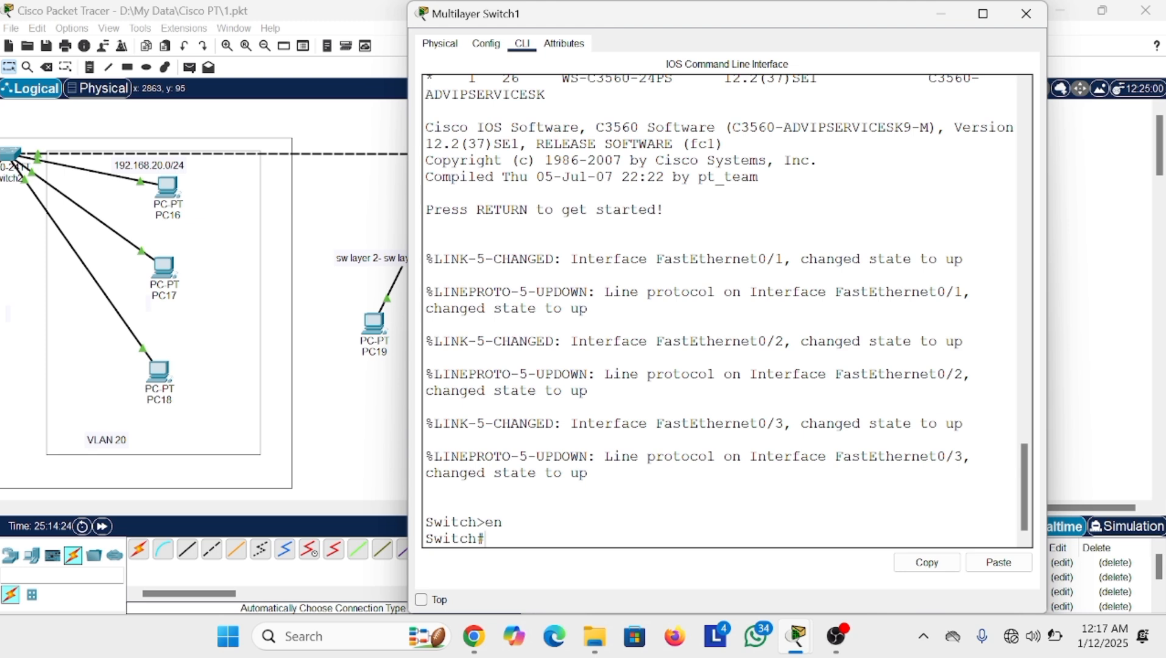
pyautogui.write('conf t')
pyautogui.press('Return')
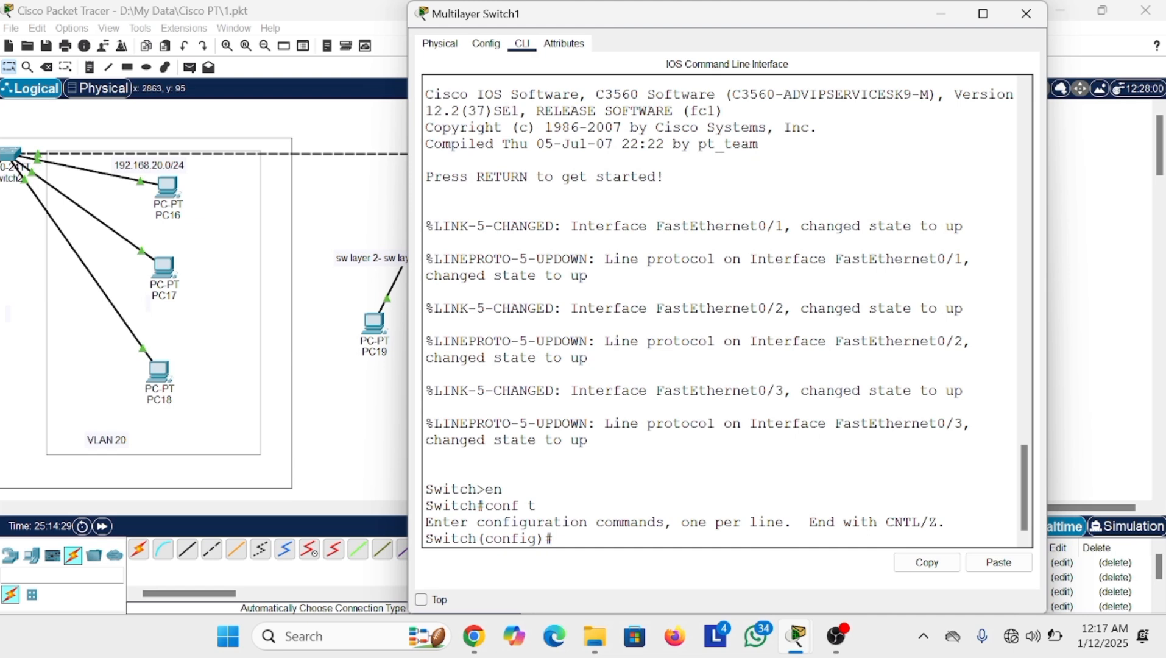
# - Create VLAN 10 on Multilayer Switch1, name it programing and return to global configuration mode
pyautogui.write('vlan 10')
pyautogui.press('Return')
pyautogui.write('name')
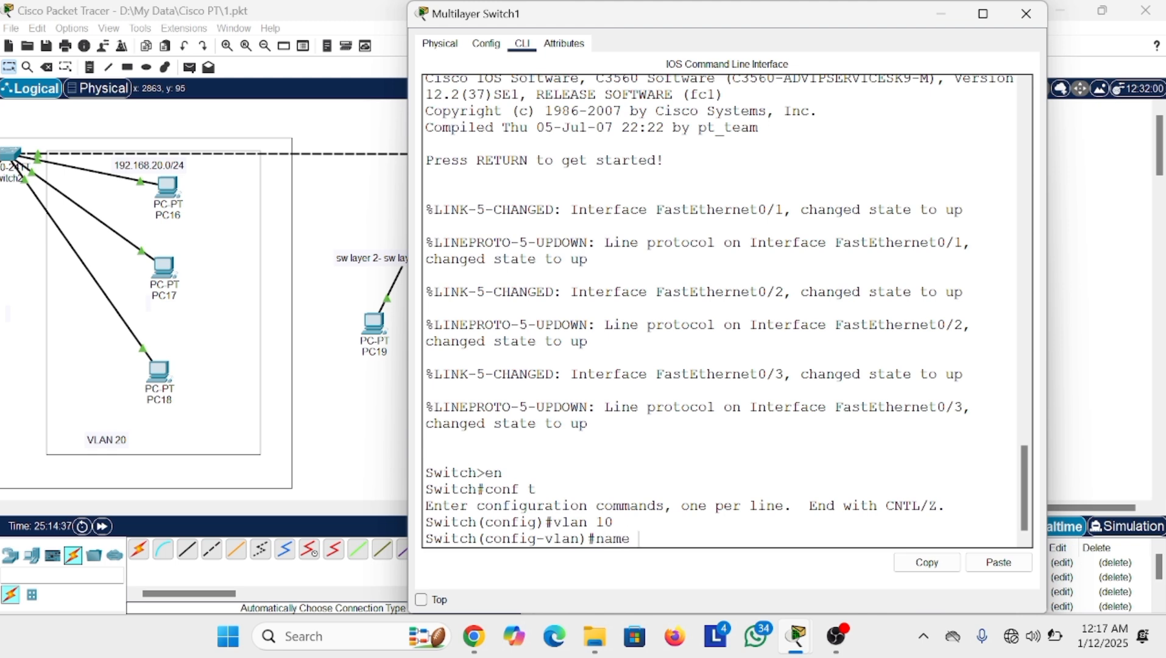
pyautogui.write(' programim')
pyautogui.press('BackSpace')
pyautogui.write('ng')
pyautogui.press('Return')
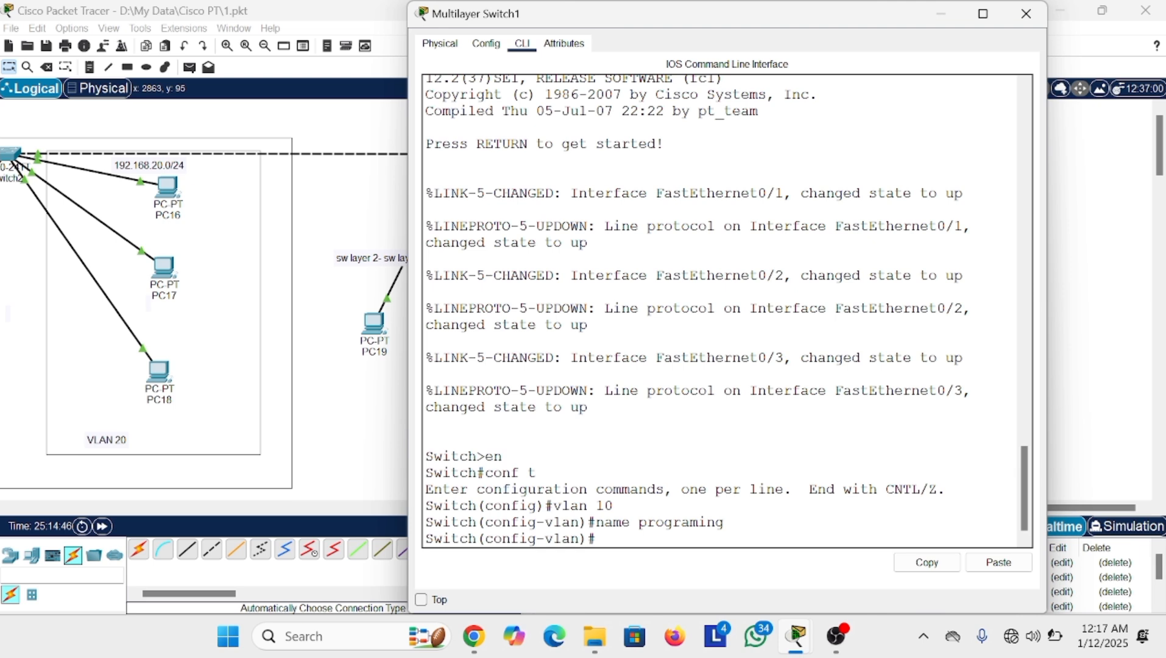
pyautogui.write('exit')
pyautogui.press('Return')
# - Create VLAN 20 on Multilayer Switch1, name it marketing and return to global configuration mode
pyautogui.write('vln')
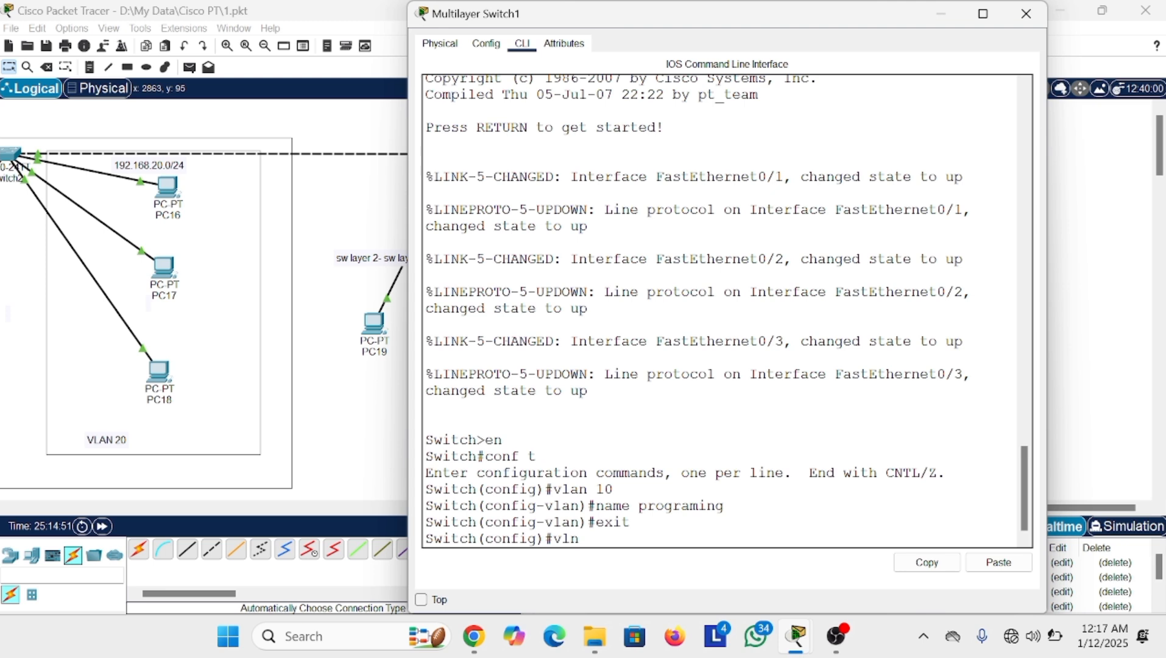
pyautogui.press('BackSpace')
pyautogui.write('an 20')
pyautogui.press('Return')
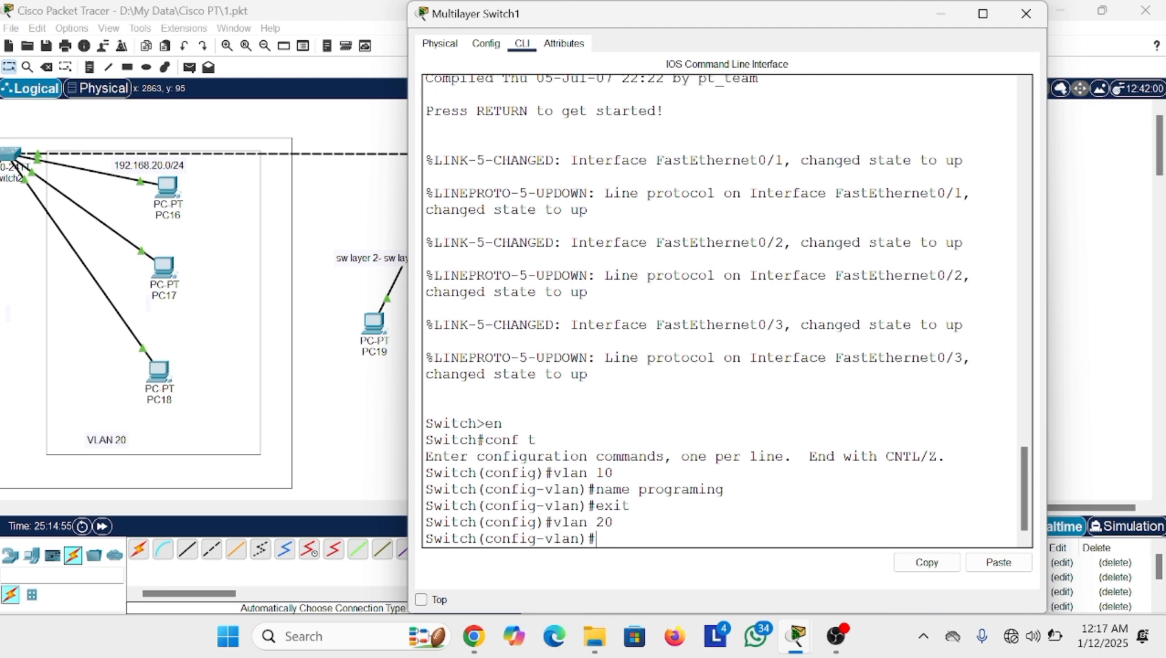
pyautogui.write('name marketing')
pyautogui.press('Return')
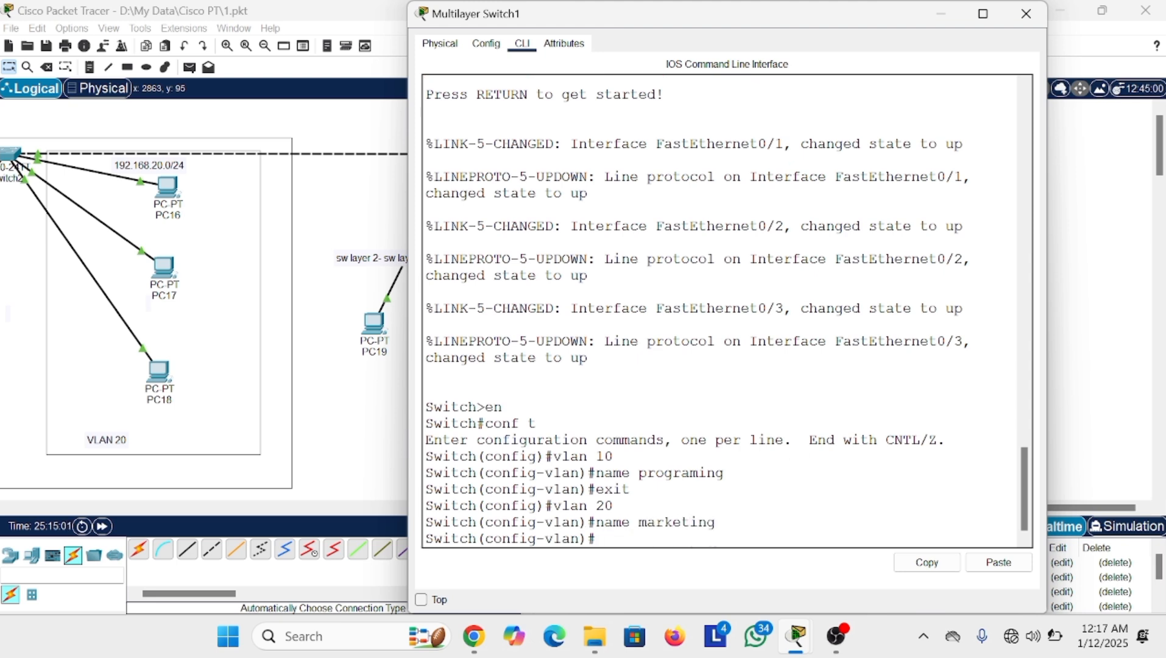
pyautogui.write('exit')
pyautogui.press('Return')
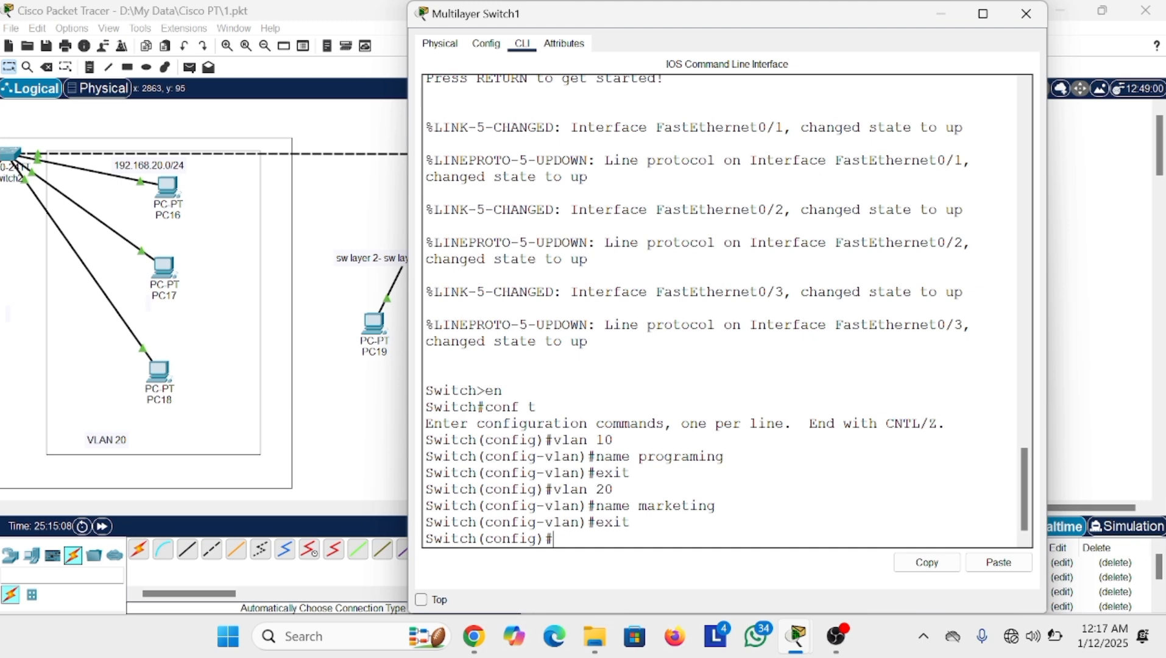
# - Set interface fa0/2 of Multilayer Switch1 to switchport mode access
pyautogui.click(944, 13)
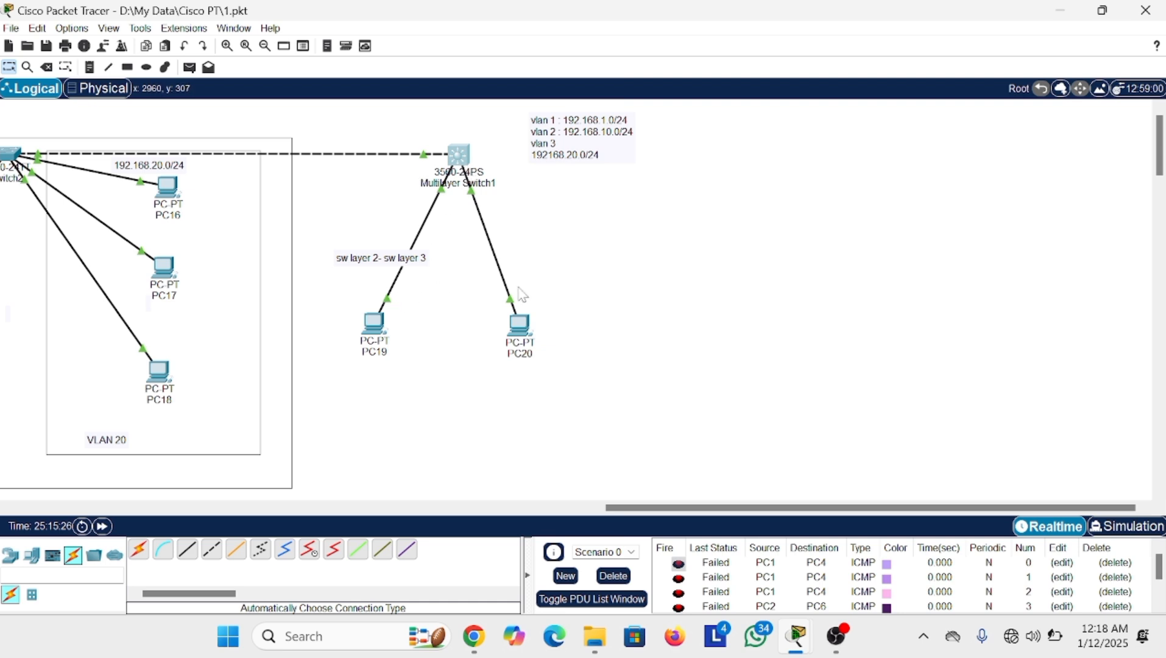
pyautogui.click(466, 160)
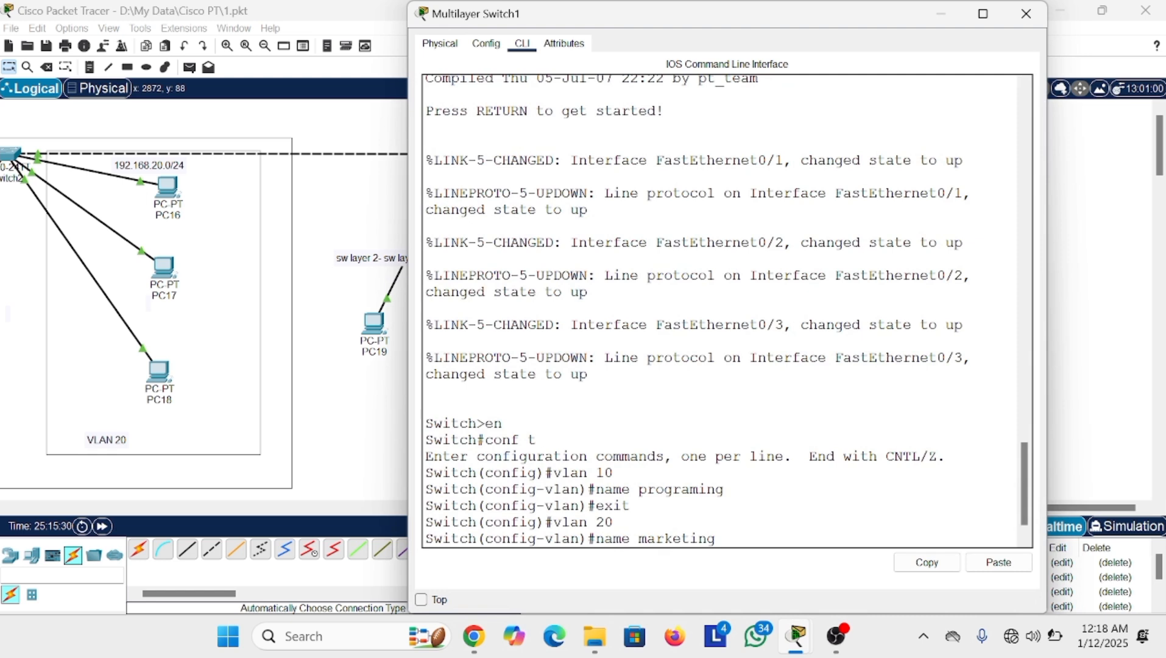
pyautogui.write('exit')
pyautogui.press('Return')
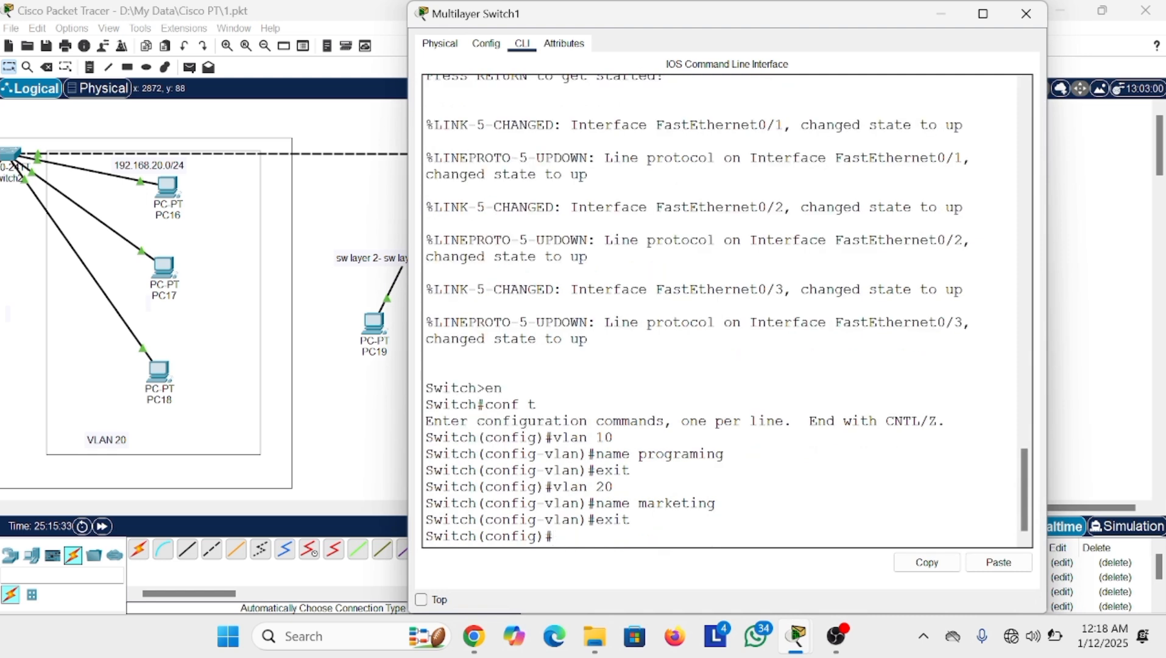
pyautogui.write('int fa0/2')
pyautogui.press('Return')
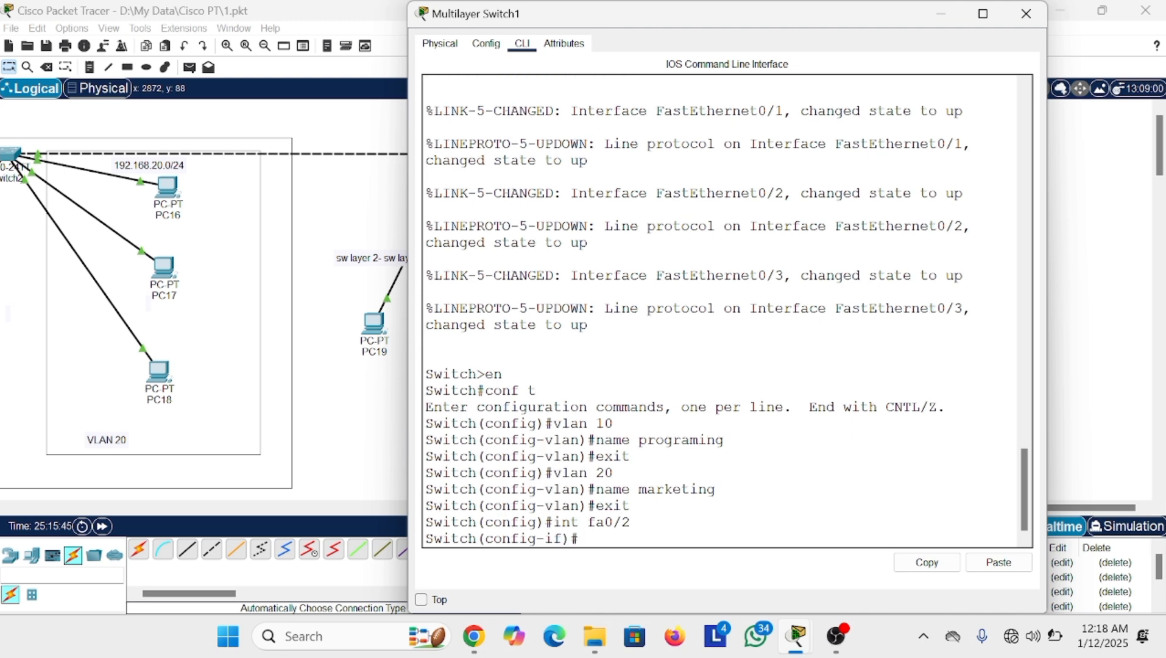
pyautogui.write('switc')
pyautogui.press('Tab')
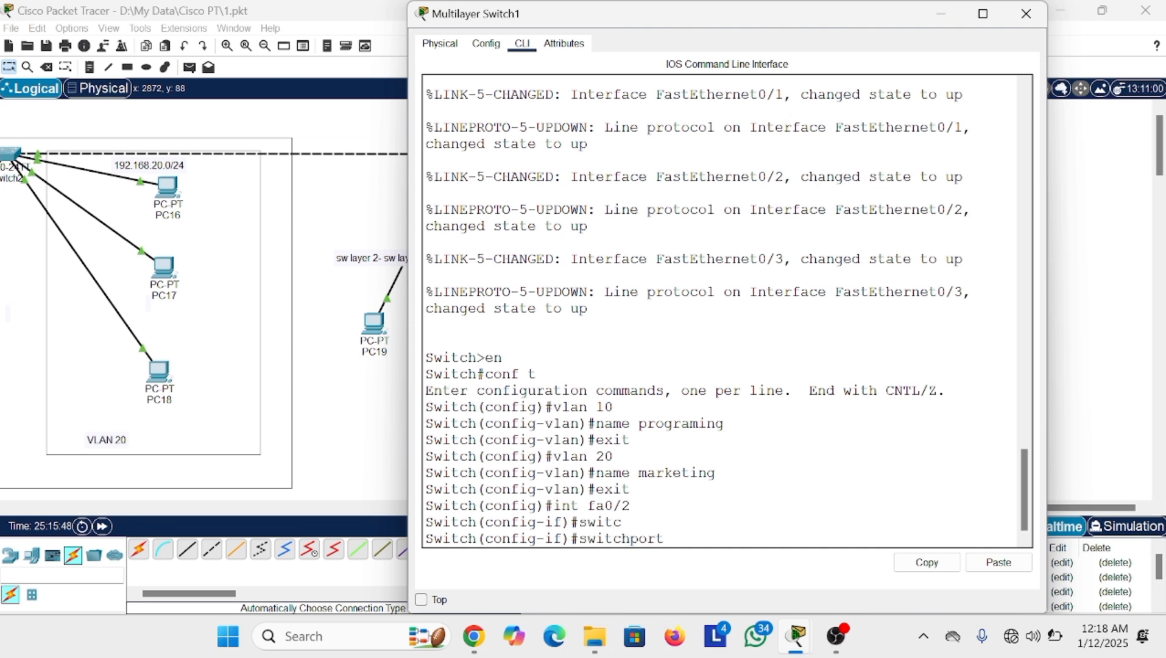
pyautogui.write('mode')
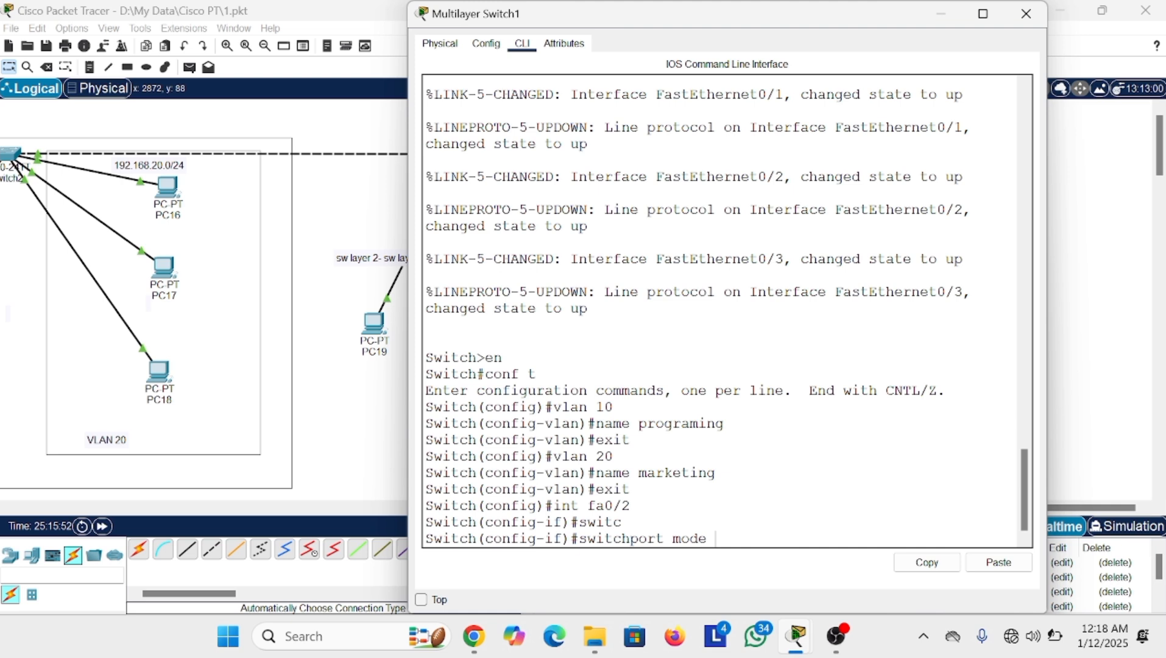
pyautogui.write(' access')
pyautogui.press('Return')
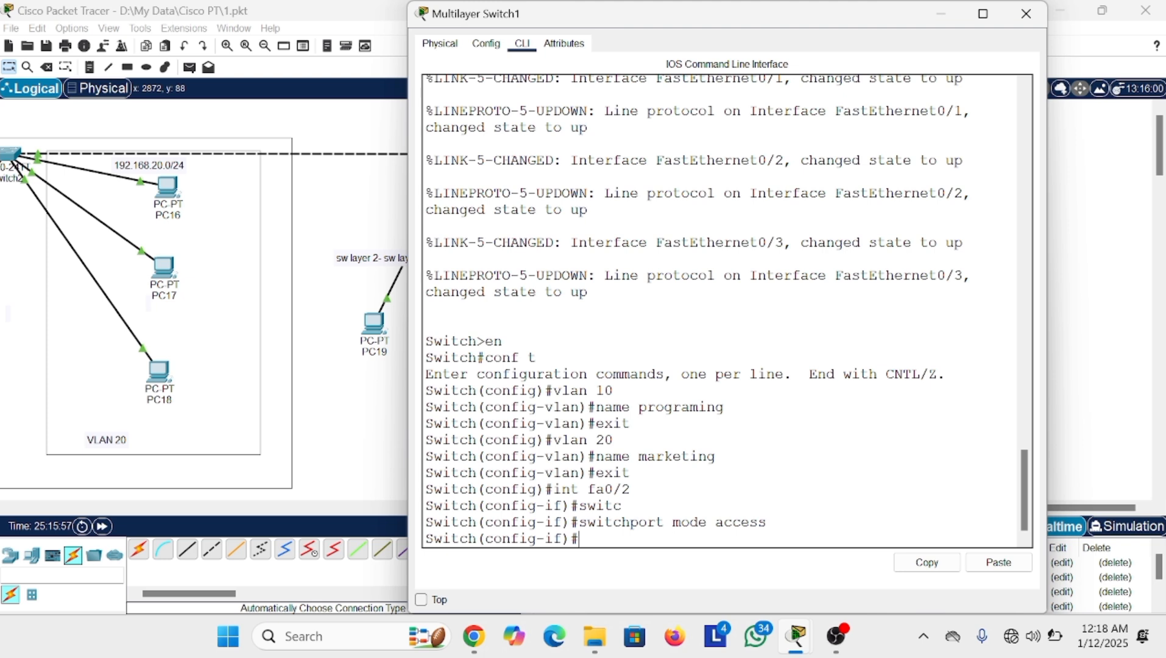
# - Assign interface fa0/2 to VLAN 10 with switchport access vlan 10
pyautogui.press('Up')
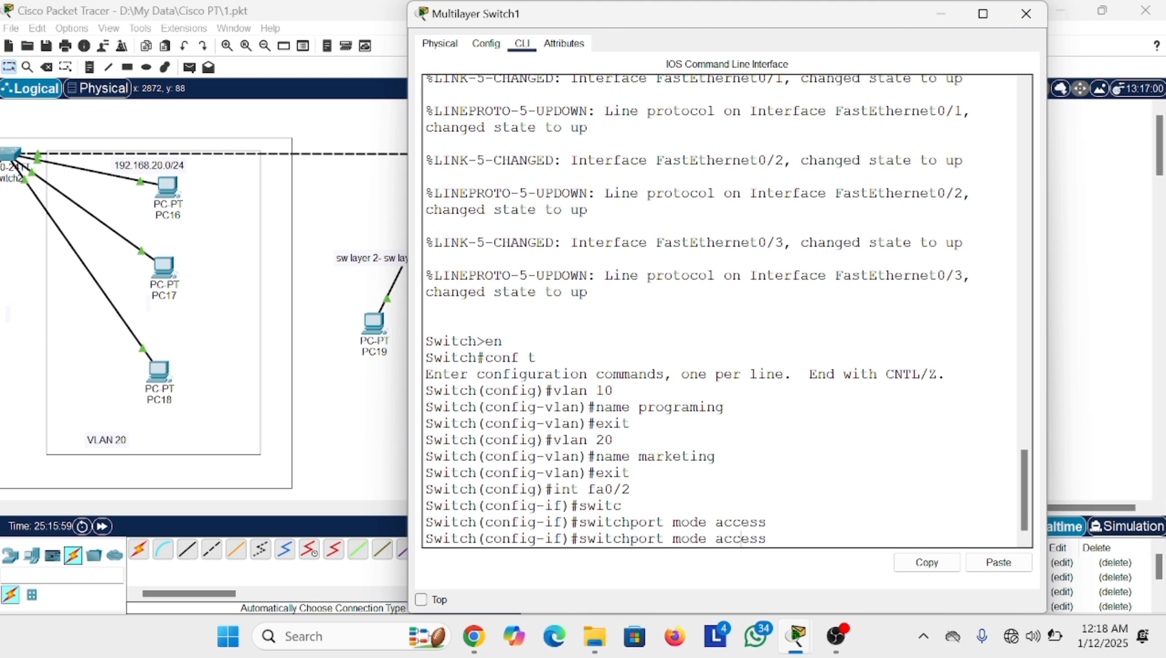
pyautogui.press('BackSpace')
pyautogui.press('BackSpace')
pyautogui.press('BackSpace')
pyautogui.press('BackSpace')
pyautogui.press('BackSpace')
pyautogui.press('BackSpace')
pyautogui.press('BackSpace')
pyautogui.press('BackSpace')
pyautogui.press('BackSpace')
pyautogui.press('BackSpace')
pyautogui.press('BackSpace')
pyautogui.write('ac')
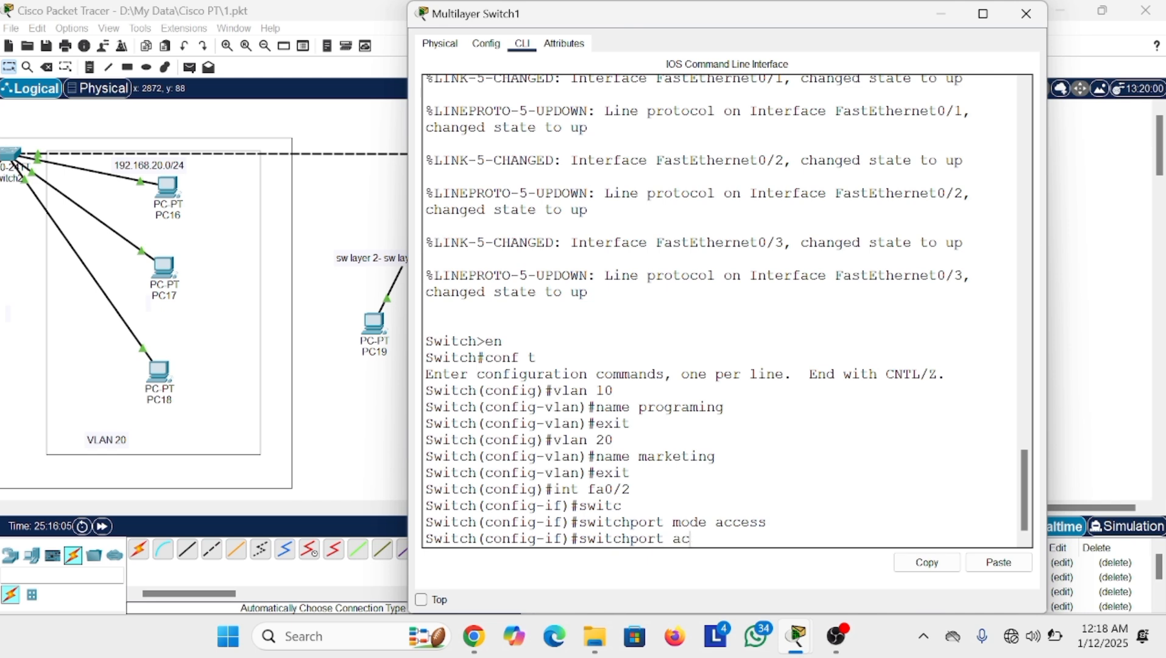
pyautogui.write('cess vlam')
pyautogui.press('BackSpace')
pyautogui.press('BackSpace')
pyautogui.write('n 10')
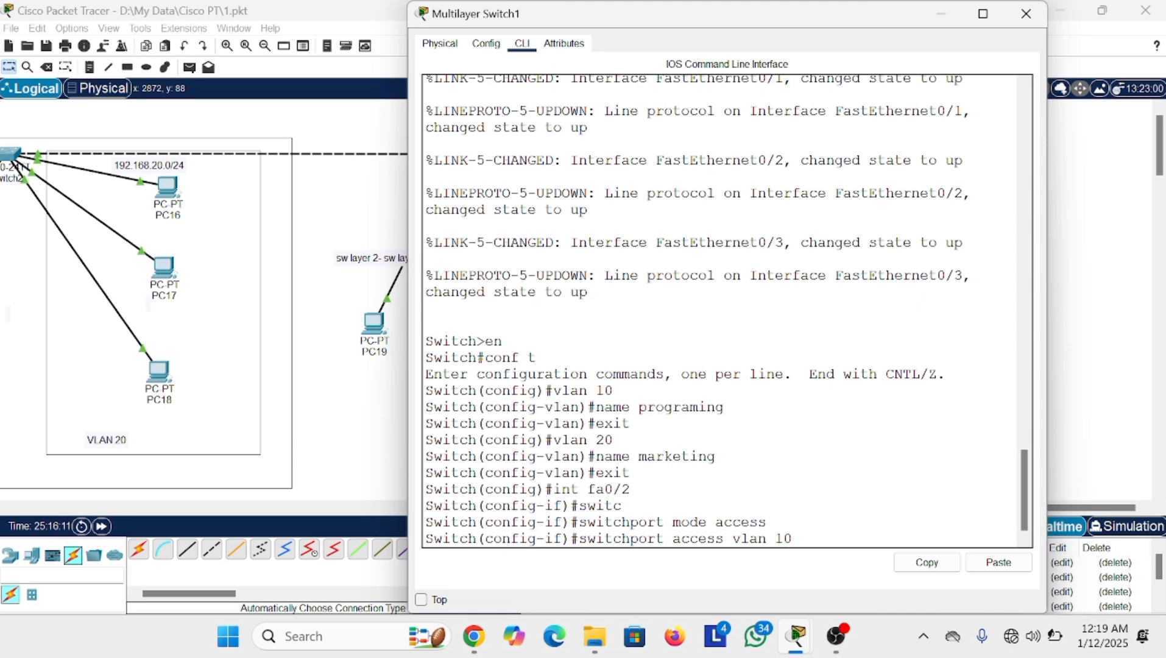
pyautogui.press('Return')
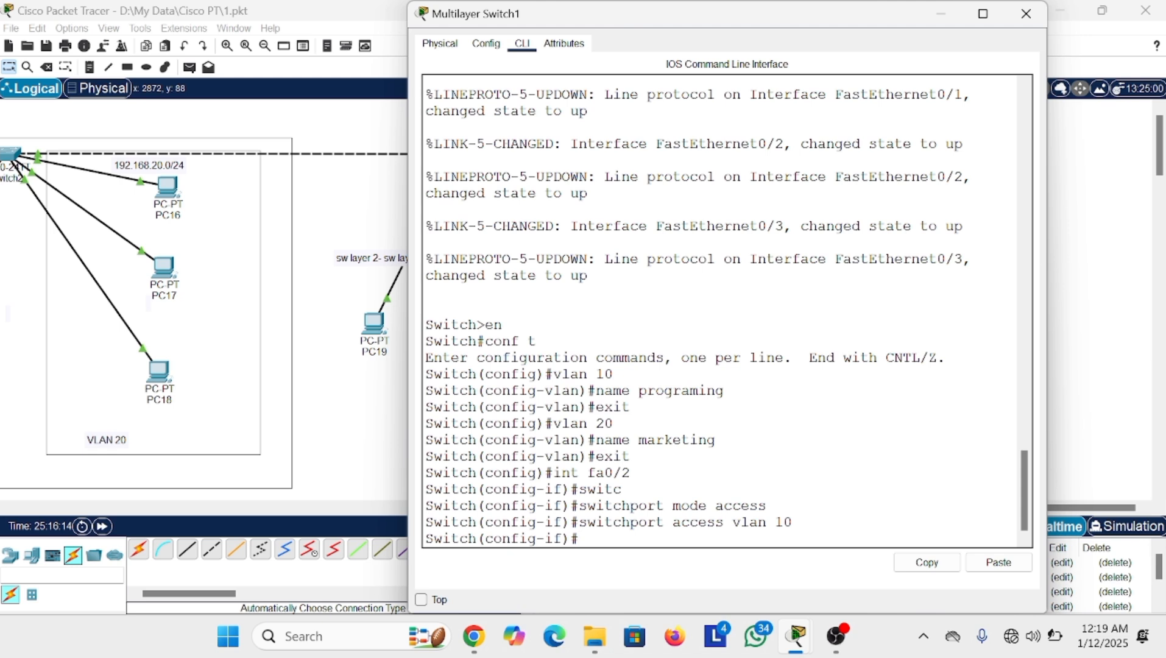
# - Enter interface fa0/3 on Multilayer Switch1 and set it to switchport mode access
pyautogui.write('interface fa0/3')
pyautogui.press('Return')
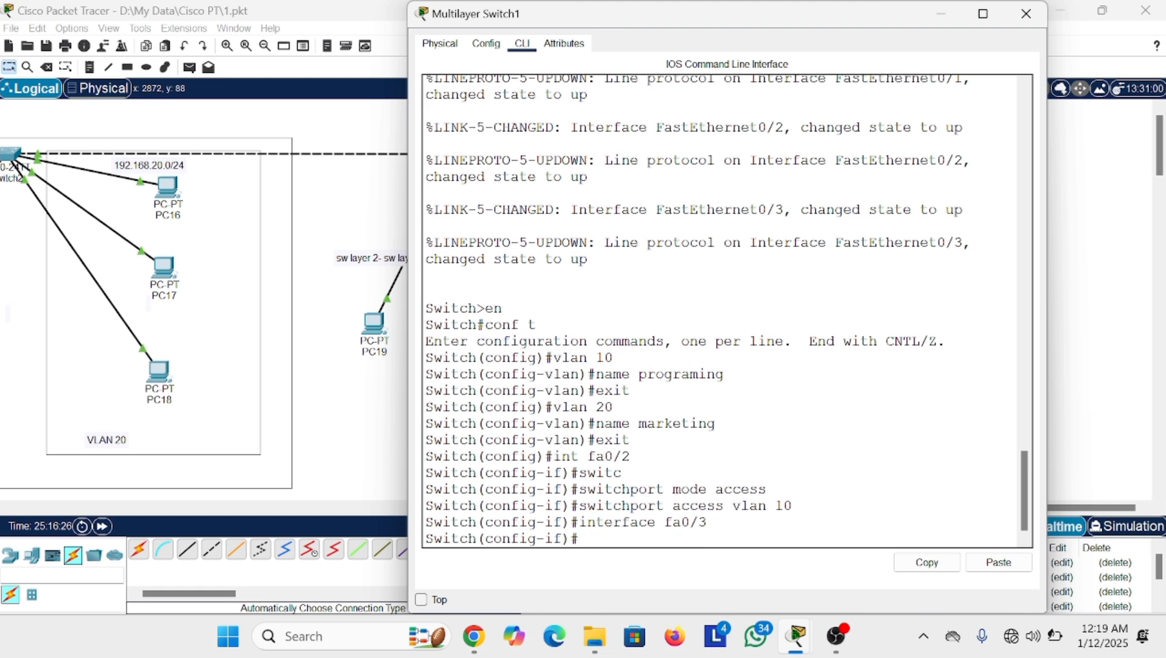
pyautogui.press('Up')
pyautogui.press('Up')
pyautogui.press('Up')
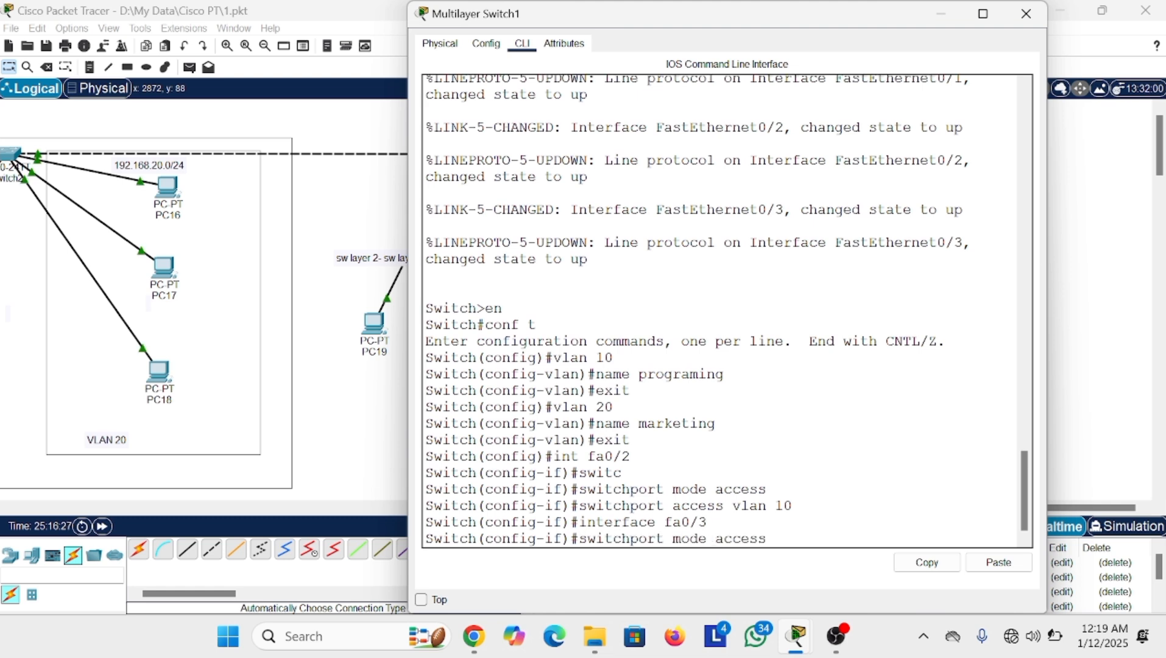
pyautogui.press('Return')
# - Assign interface fa0/3 to VLAN 20 with switchport access vlan 20
pyautogui.press('Up')
pyautogui.press('Up')
pyautogui.press('Up')
pyautogui.press('Left')
pyautogui.press('Right')
pyautogui.press('Left')
pyautogui.press('BackSpace')
pyautogui.write('2')
pyautogui.press('Right')
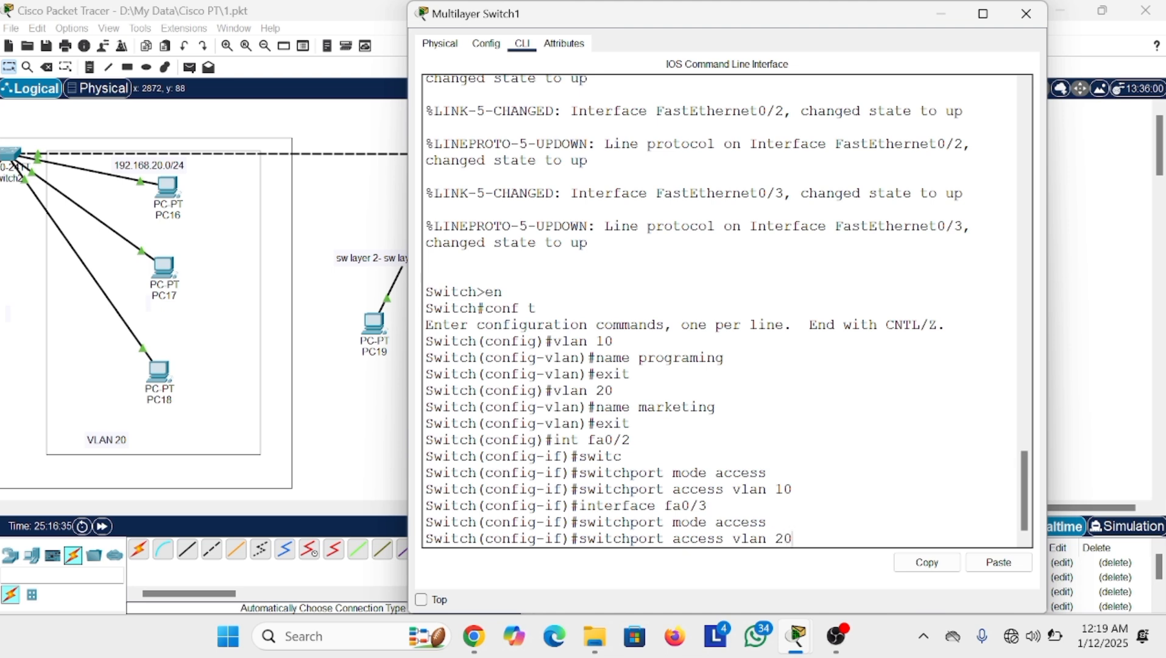
pyautogui.press('Return')
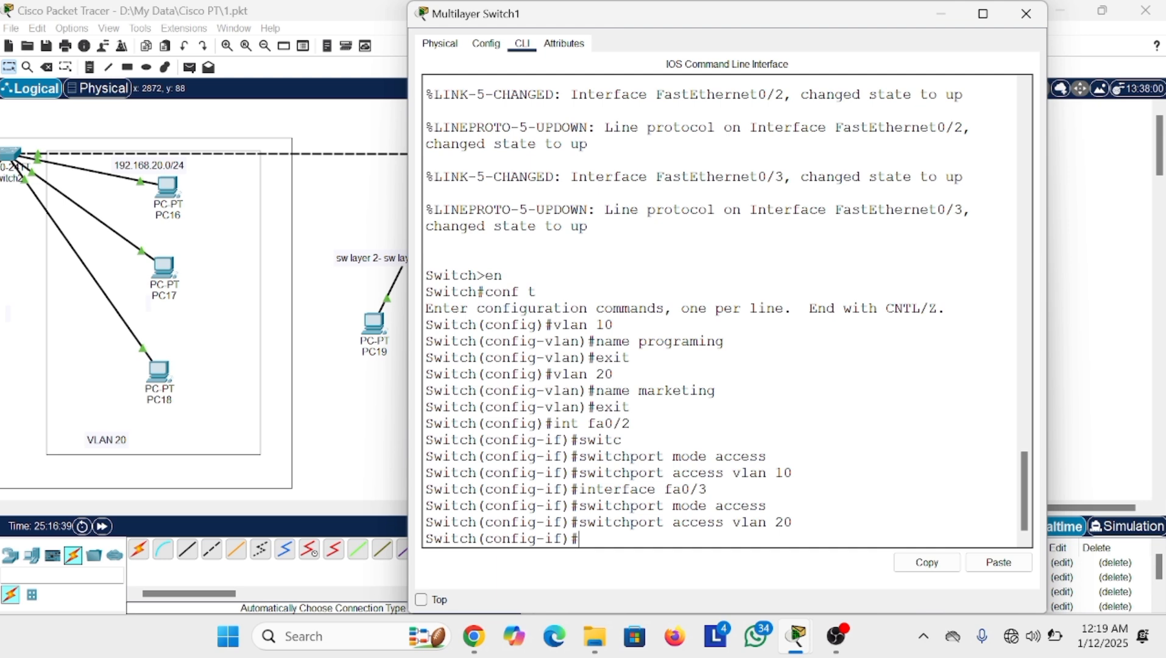
# - Check the VLAN port assignments on Multilayer Switch1 with do show vlan brief
pyautogui.write('do show vlan brief')
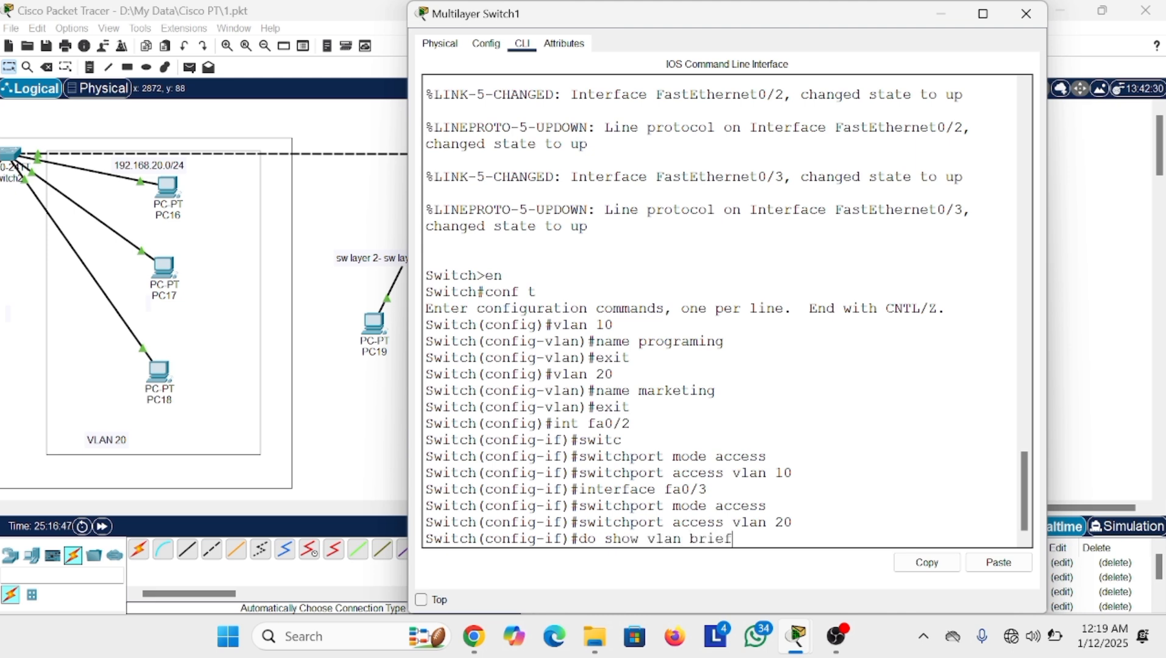
pyautogui.press('Return')
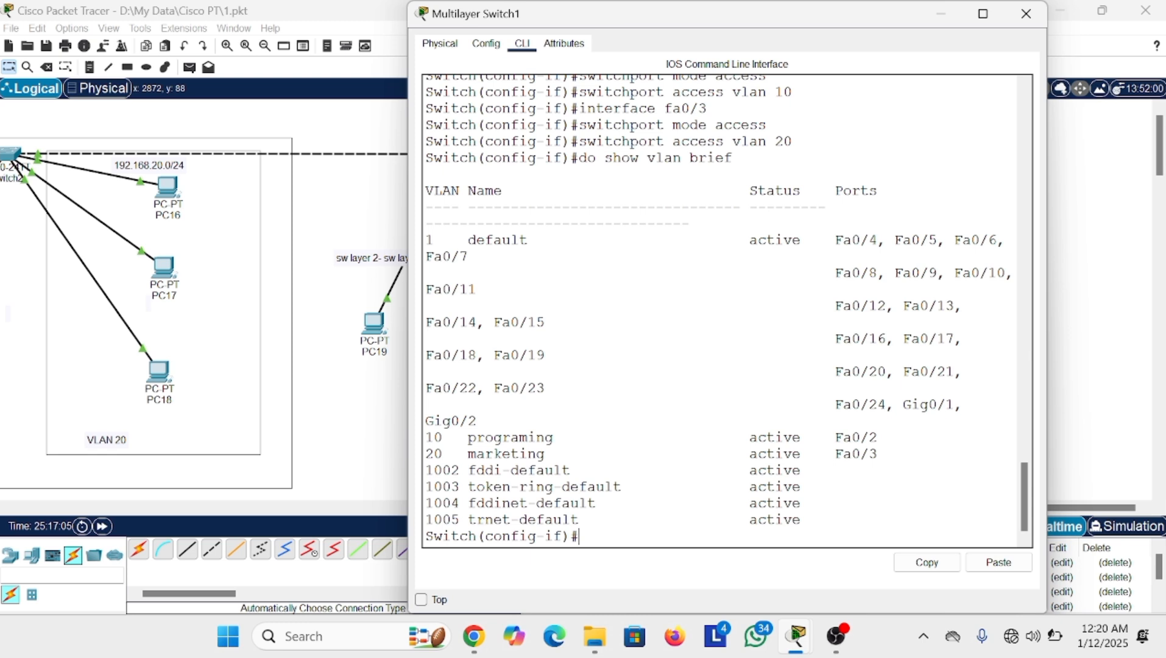
pyautogui.press('Return')
pyautogui.press('Return')
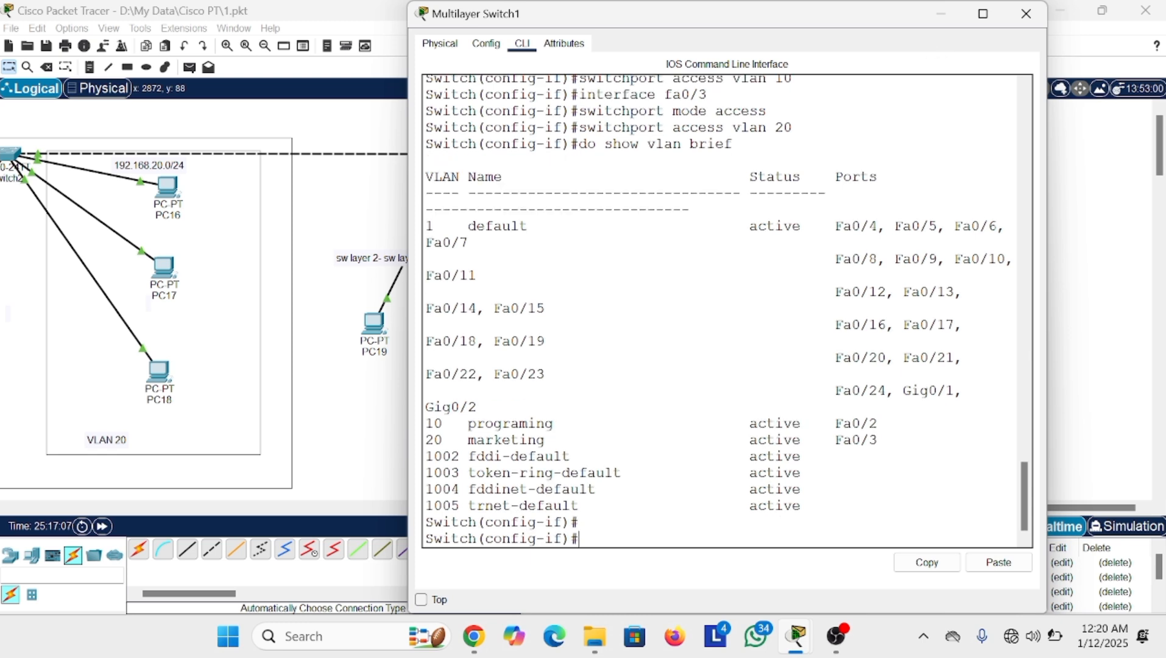
# - Return to global configuration mode and give interface vlan 10 the IP address 192.168.10.1 with mask 255.255.255.0
pyautogui.write('exit')
pyautogui.press('Return')
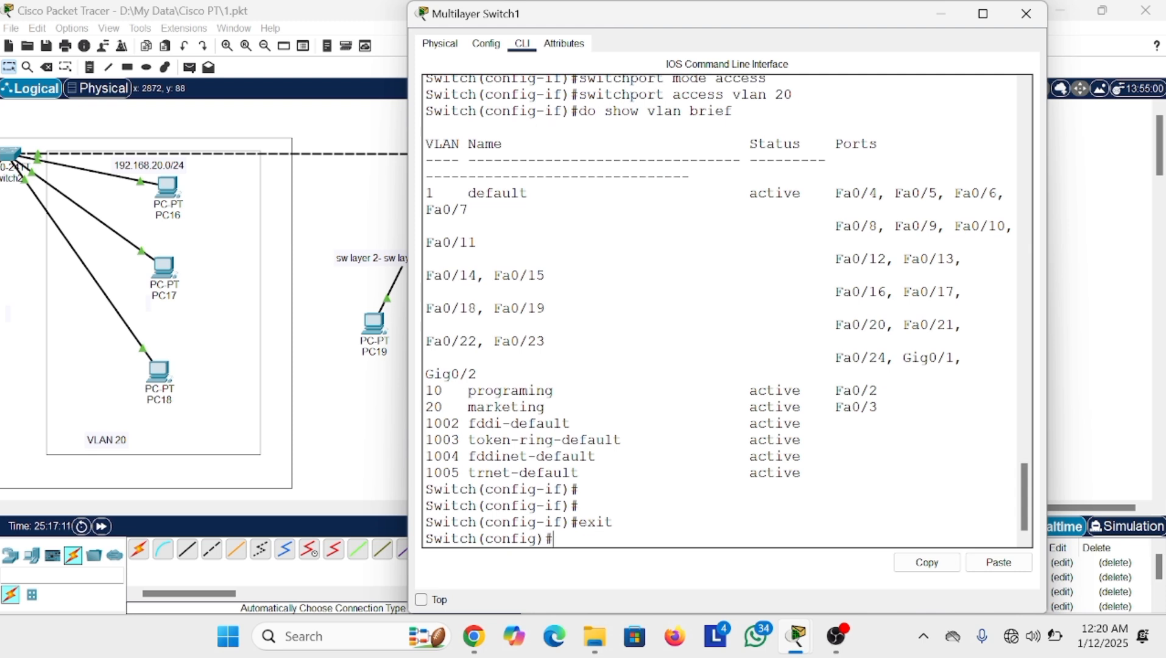
pyautogui.write('int vlan 10')
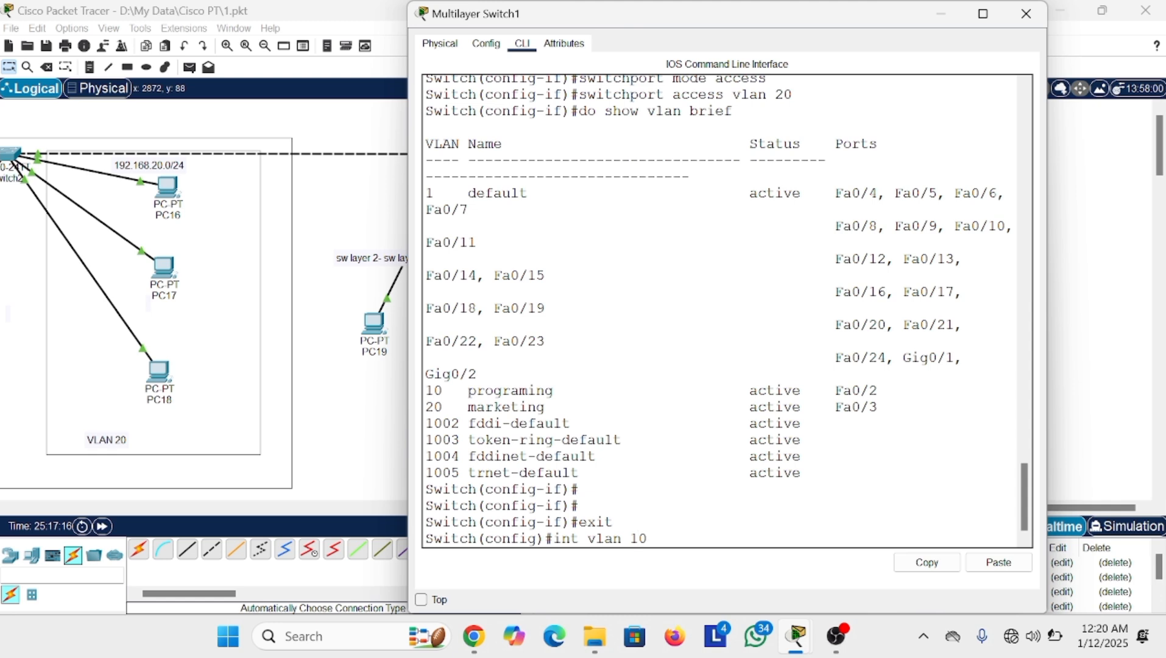
pyautogui.press('Return')
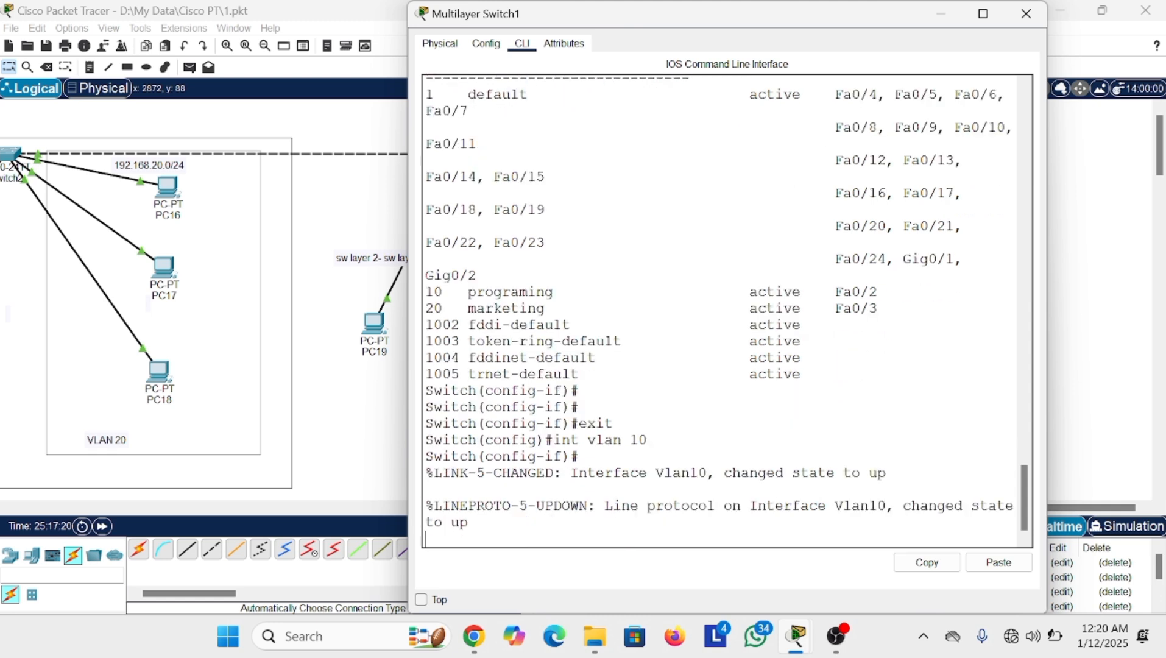
pyautogui.press('Return')
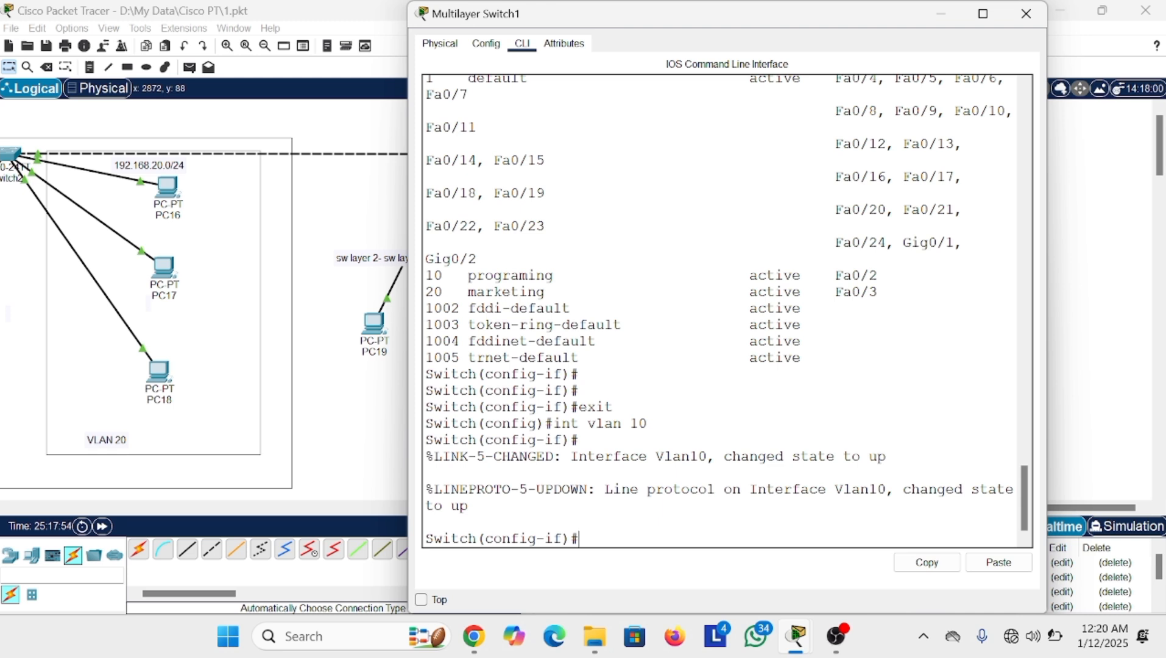
pyautogui.write('ip 192.168')
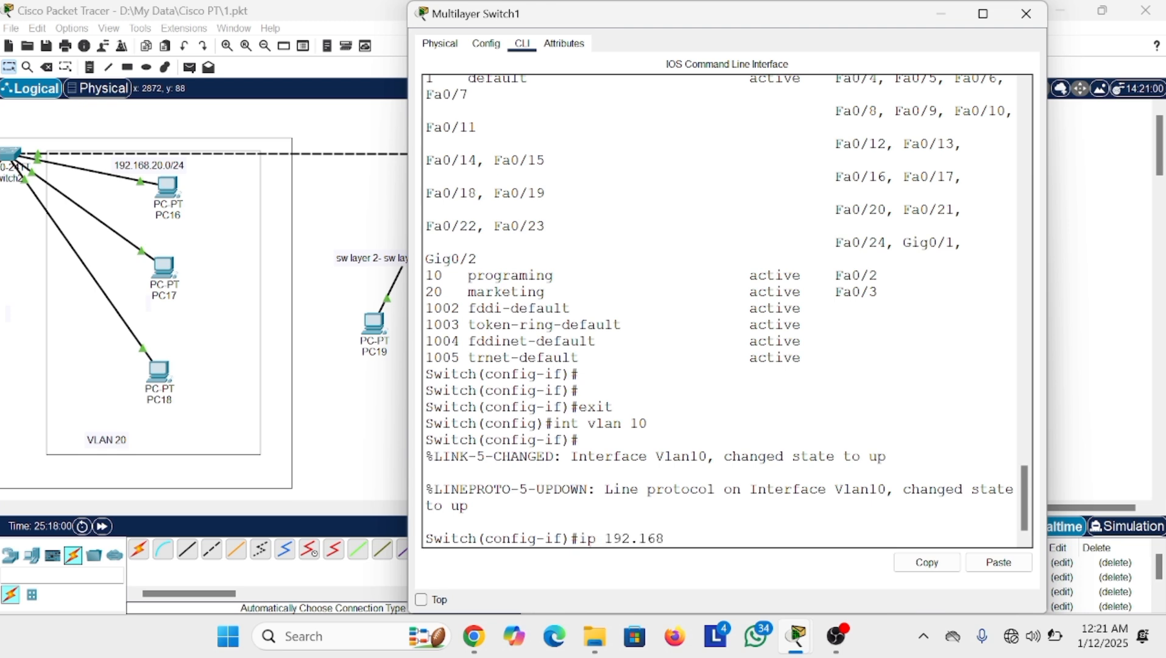
pyautogui.write('.10')
pyautogui.write('addre')
pyautogui.write('ss')
pyautogui.press('Right')
pyautogui.press('Right')
pyautogui.press('Right')
pyautogui.press('Right')
pyautogui.press('Right')
pyautogui.press('Right')
pyautogui.write('.1 255.255.255.0')
pyautogui.press('Return')
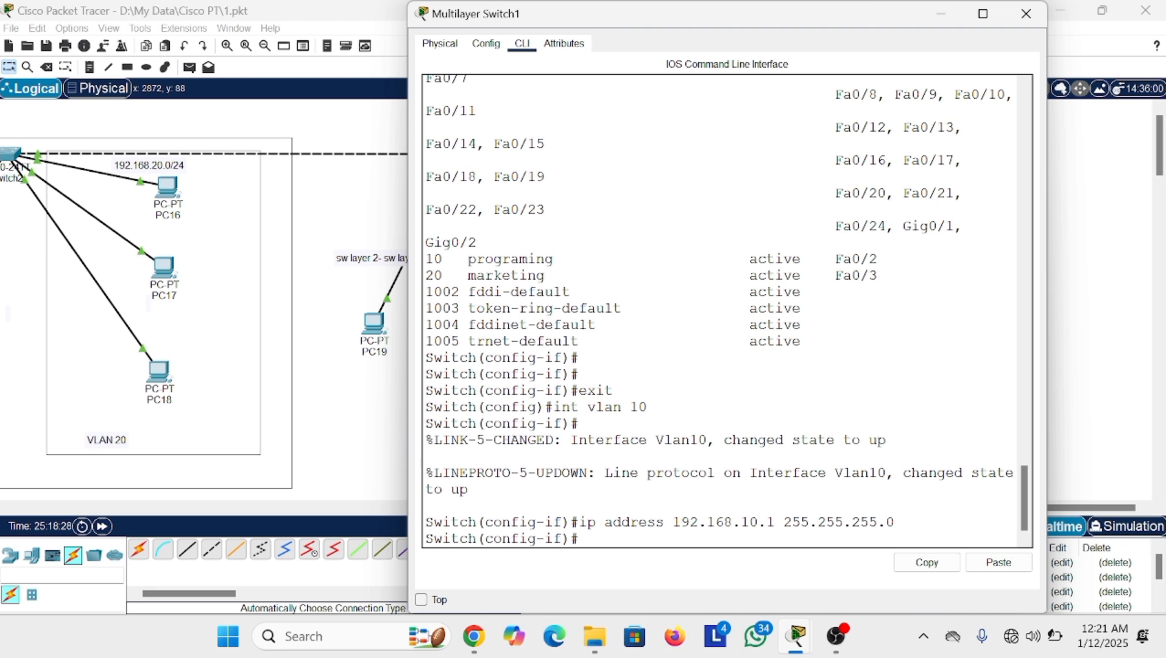
# - Enter interface vlan 20 and assign it the IP address 192.168.20.1 with mask 255.255.255.0
pyautogui.write('interface vlan 20')
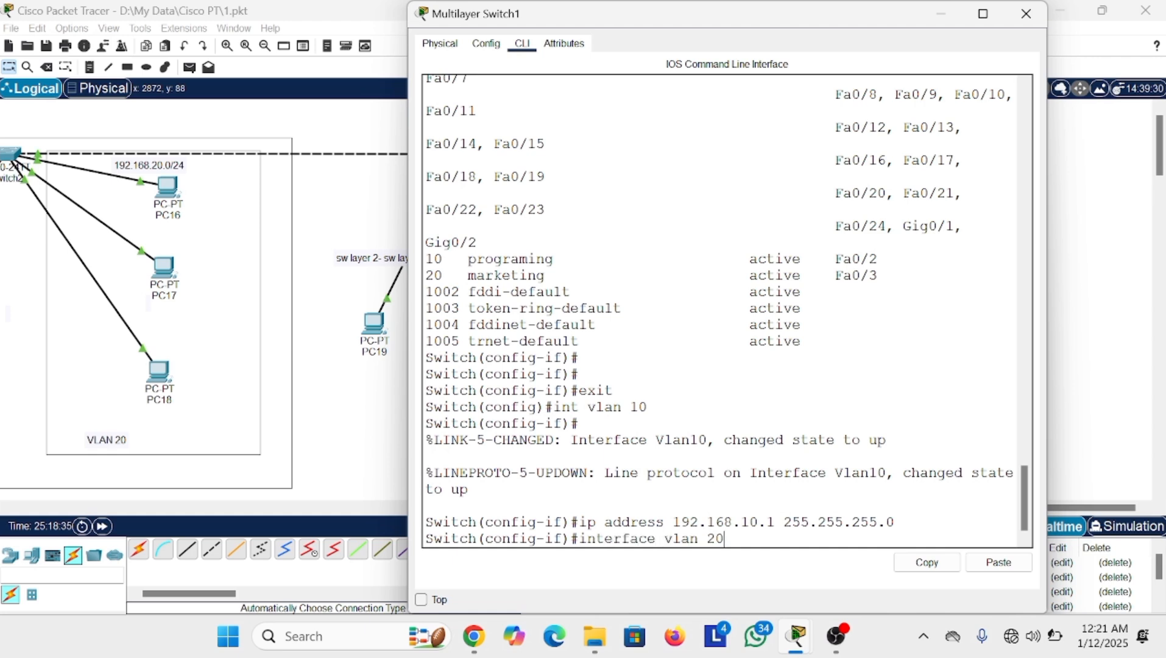
pyautogui.press('Return')
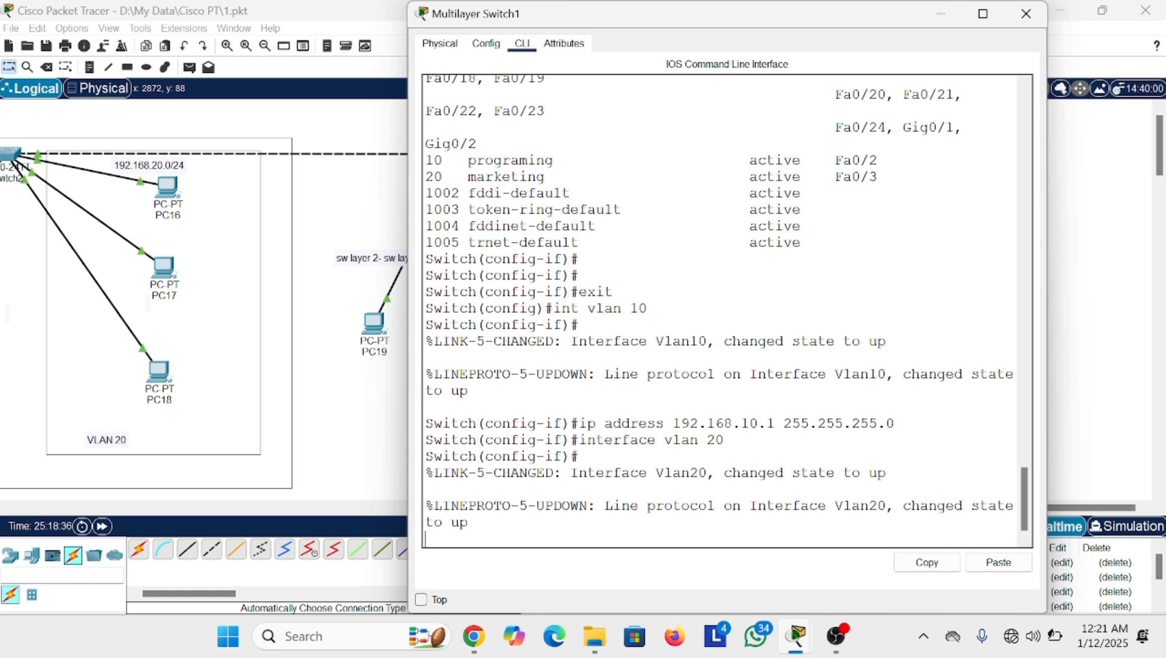
pyautogui.press('Return')
pyautogui.press('Up')
pyautogui.press('Up')
pyautogui.press('Up')
pyautogui.press('Down')
pyautogui.press('Down')
pyautogui.press('Up')
pyautogui.press('Left')
pyautogui.press('Left')
pyautogui.press('Left')
pyautogui.press('Left')
pyautogui.press('Left')
pyautogui.press('Left')
pyautogui.press('Left')
pyautogui.press('Left')
pyautogui.press('Left')
pyautogui.press('Left')
pyautogui.press('Left')
pyautogui.press('Left')
pyautogui.press('Left')
pyautogui.press('Left')
pyautogui.press('Left')
pyautogui.press('Left')
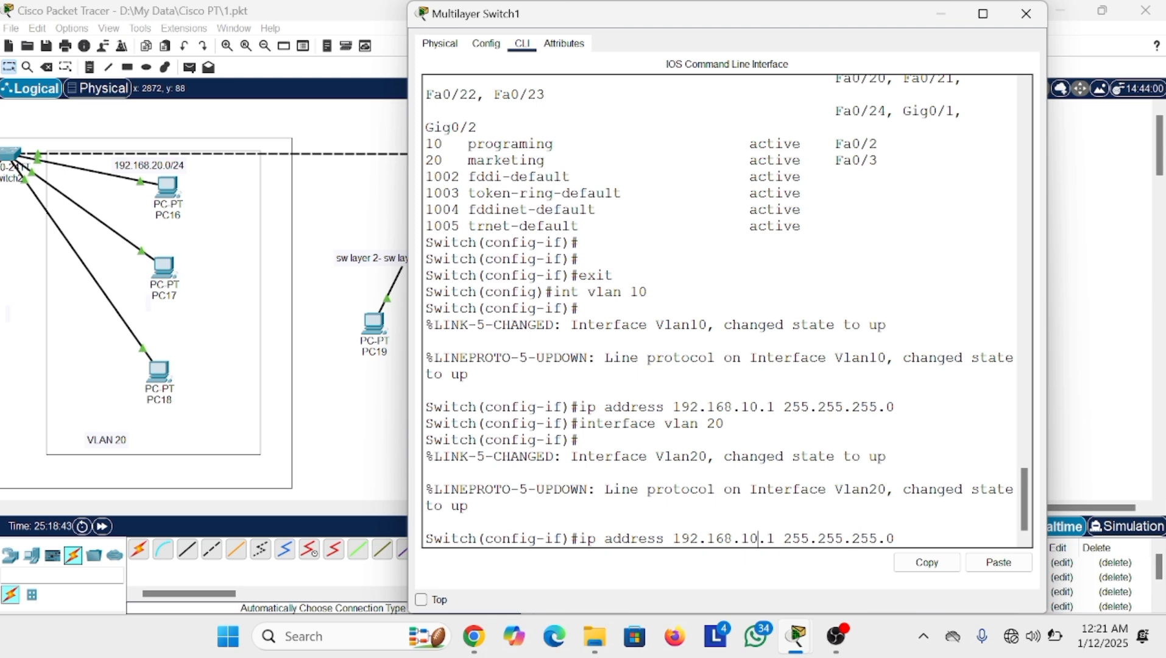
pyautogui.press('Left')
pyautogui.press('BackSpace')
pyautogui.write('2')
pyautogui.press('Right')
pyautogui.press('Right')
pyautogui.press('Right')
pyautogui.press('Right')
pyautogui.press('Right')
pyautogui.press('Right')
pyautogui.press('Right')
pyautogui.press('Right')
pyautogui.press('Right')
pyautogui.press('Right')
pyautogui.press('Right')
pyautogui.press('Right')
pyautogui.press('Right')
pyautogui.press('Right')
pyautogui.press('Right')
pyautogui.press('Right')
pyautogui.press('Right')
pyautogui.press('Return')
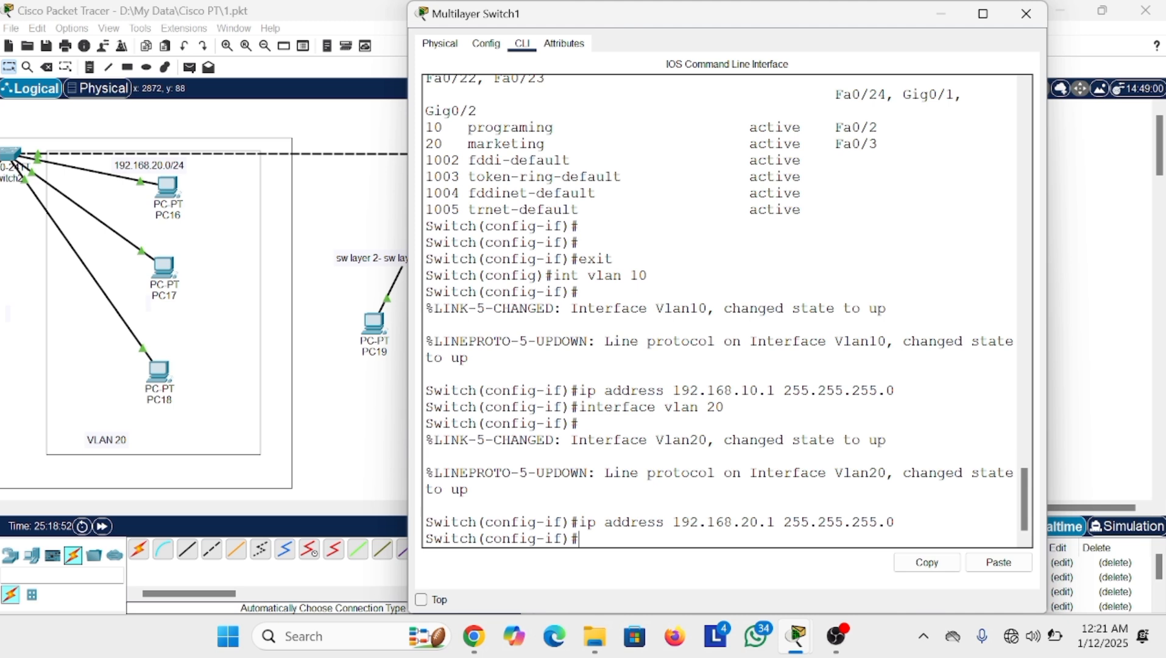
# - Enter interface vlan 1 and assign it the IP address 192.168.1.1 with mask 255.255.255.0
pyautogui.press('Up')
pyautogui.press('Up')
pyautogui.press('Down')
pyautogui.press('BackSpace')
pyautogui.press('BackSpace')
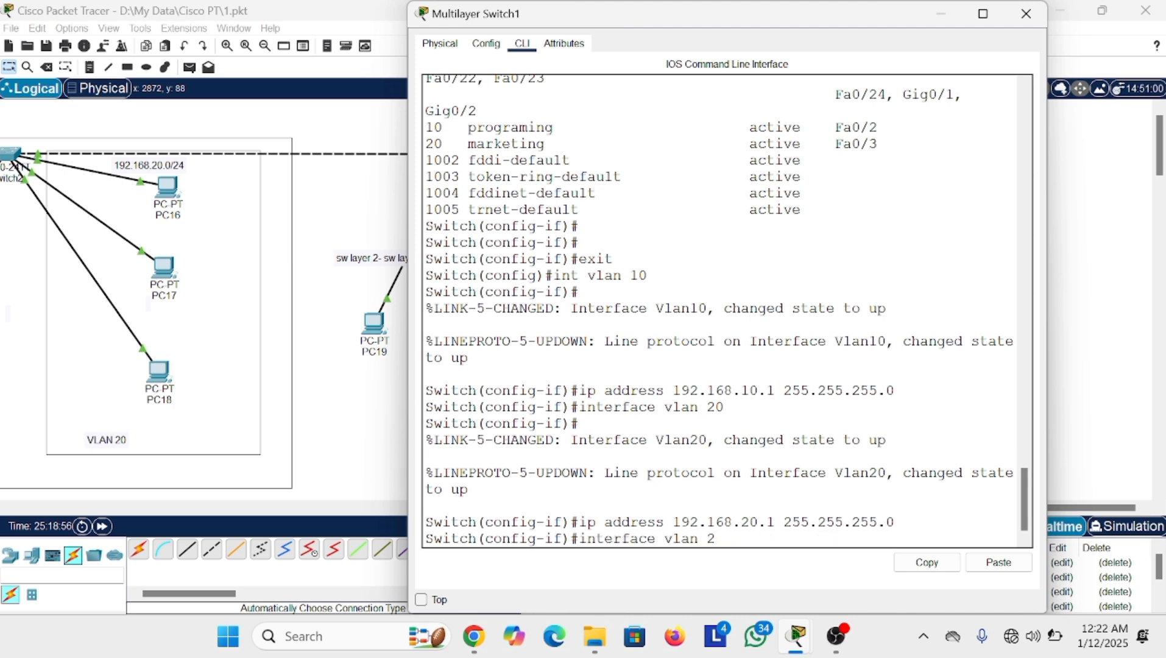
pyautogui.write('1')
pyautogui.press('Return')
pyautogui.press('Up')
pyautogui.press('Up')
pyautogui.press('Up')
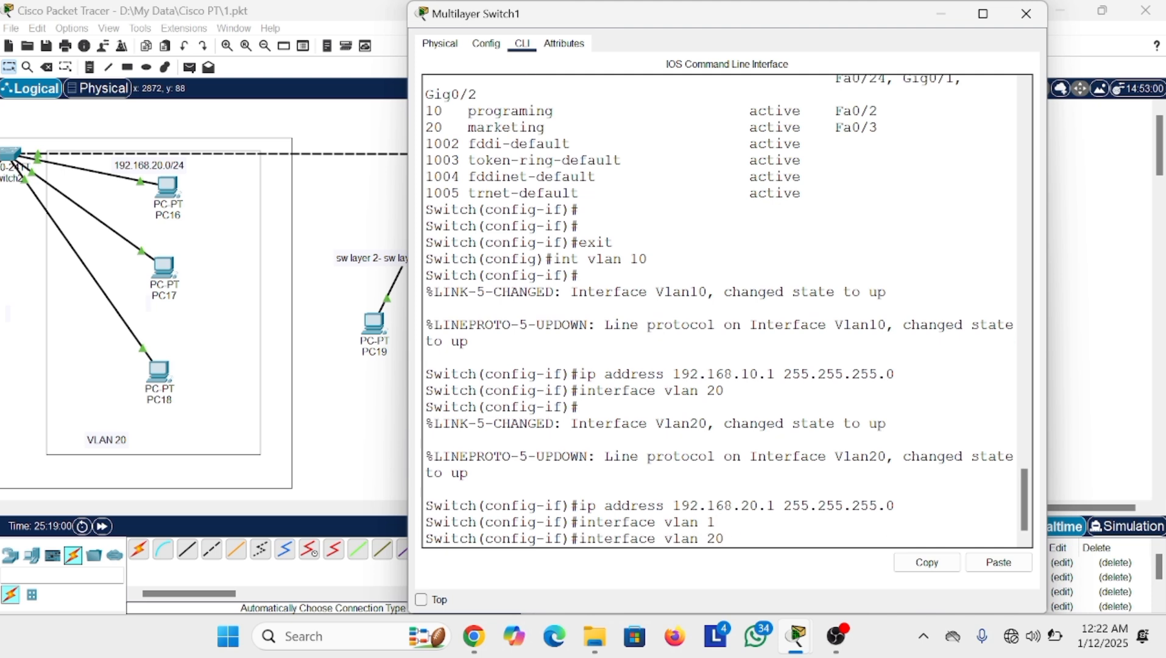
pyautogui.press('Down')
pyautogui.press('Left')
pyautogui.press('Left')
pyautogui.press('Left')
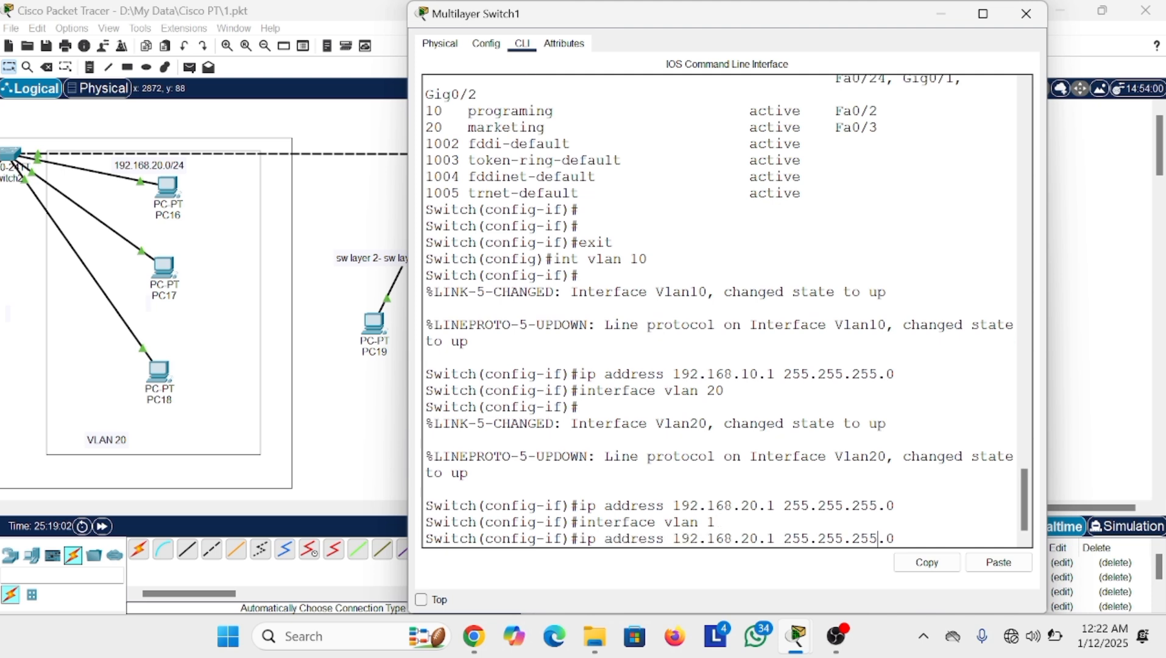
pyautogui.press('Left')
pyautogui.press('Left')
pyautogui.press('Left')
pyautogui.press('Left')
pyautogui.press('Left')
pyautogui.press('Left')
pyautogui.press('BackSpace')
pyautogui.press('BackSpace')
pyautogui.write('1')
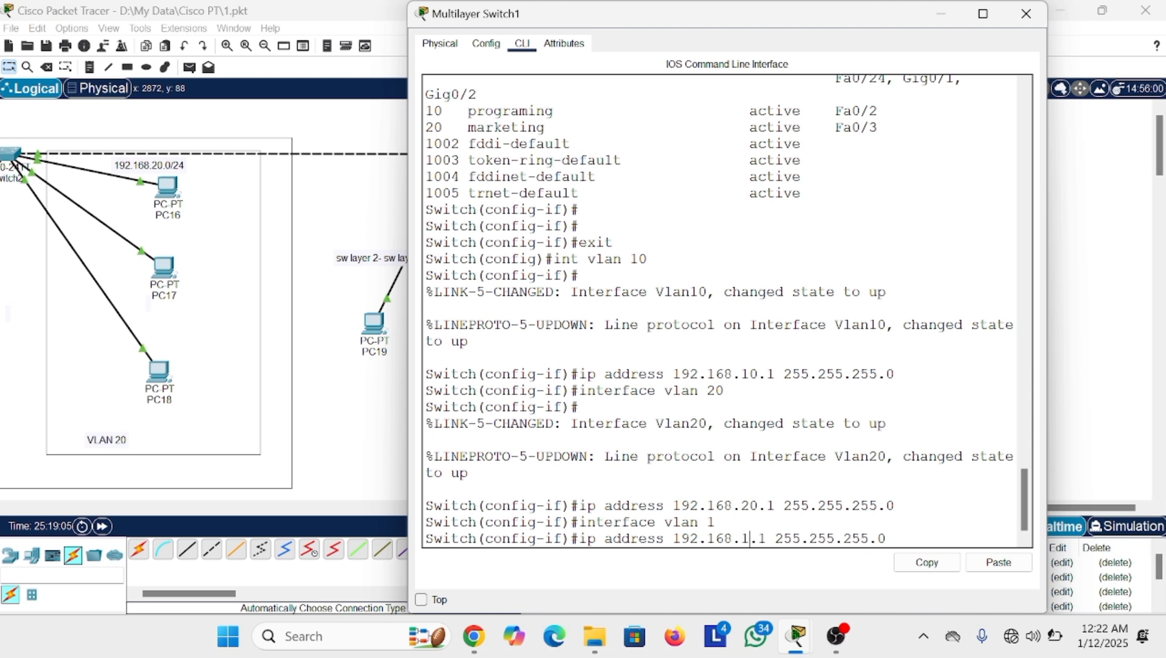
pyautogui.press('Right')
pyautogui.press('Right')
pyautogui.press('Right')
pyautogui.press('Right')
pyautogui.press('Right')
pyautogui.press('Right')
pyautogui.press('Right')
pyautogui.press('Right')
pyautogui.press('Right')
pyautogui.press('Right')
pyautogui.press('Right')
pyautogui.press('Right')
pyautogui.press('Right')
pyautogui.press('Right')
pyautogui.press('Right')
pyautogui.press('Right')
pyautogui.press('Return')
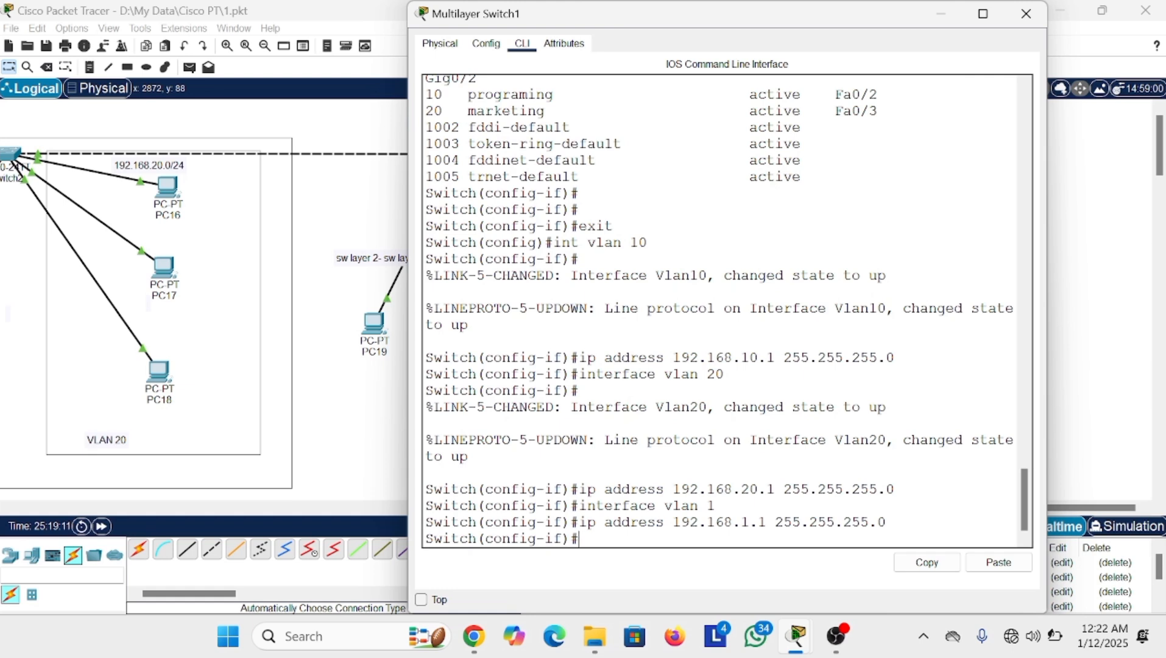
pyautogui.press('Return')
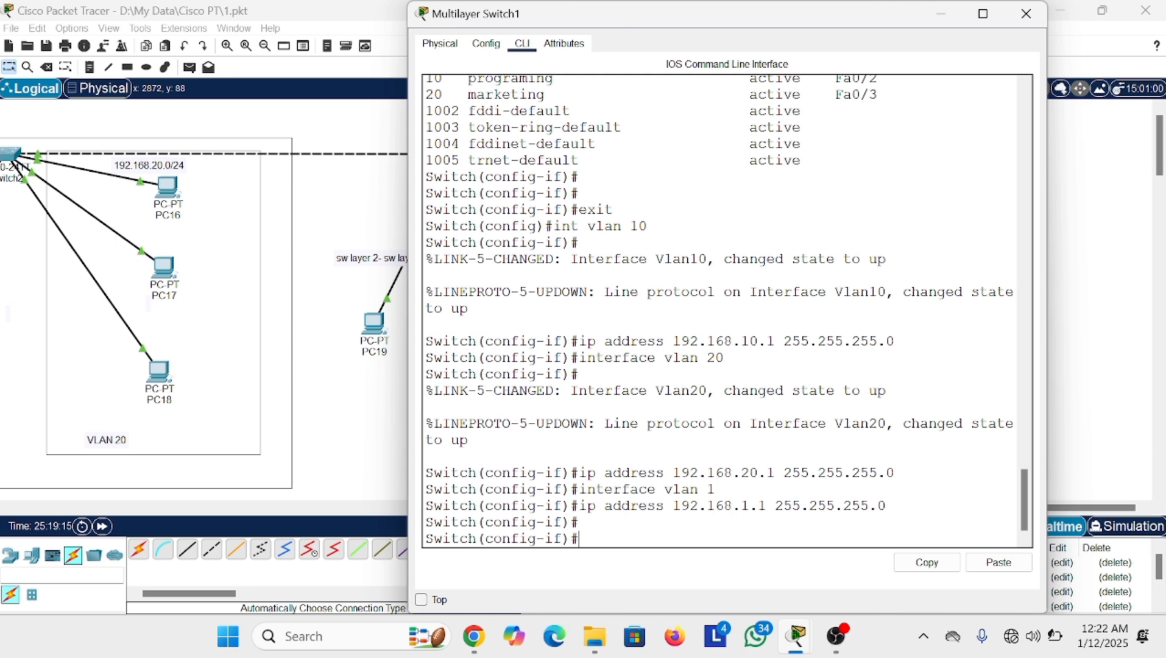
# - Examine the VLAN interfaces' addresses and status on Multilayer Switch1 with do show ip int brief
pyautogui.write('do show ip int briefd')
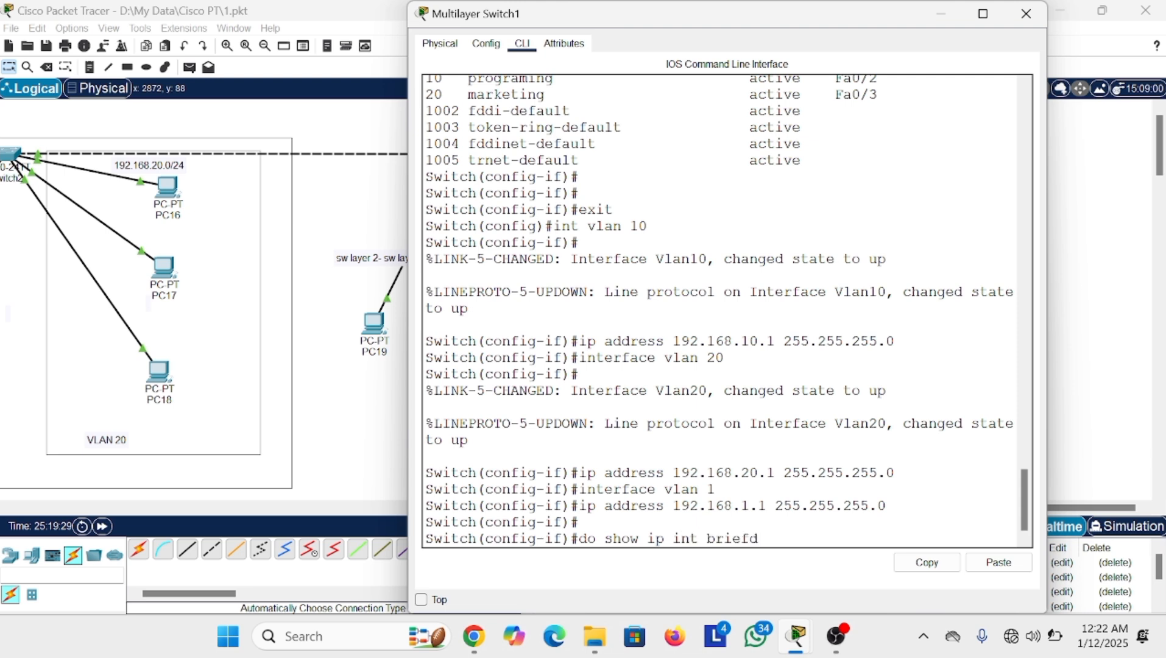
pyautogui.press('BackSpace')
pyautogui.press('Return')
pyautogui.press('space')
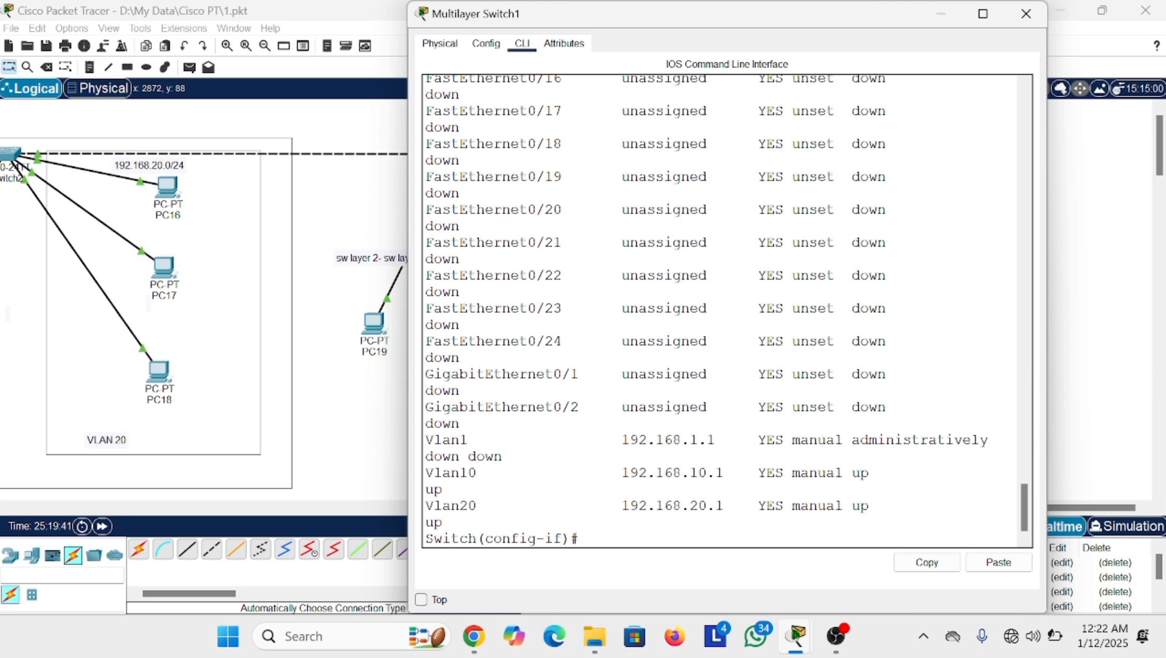
pyautogui.moveTo(613, 440); pyautogui.dragTo(697, 440)
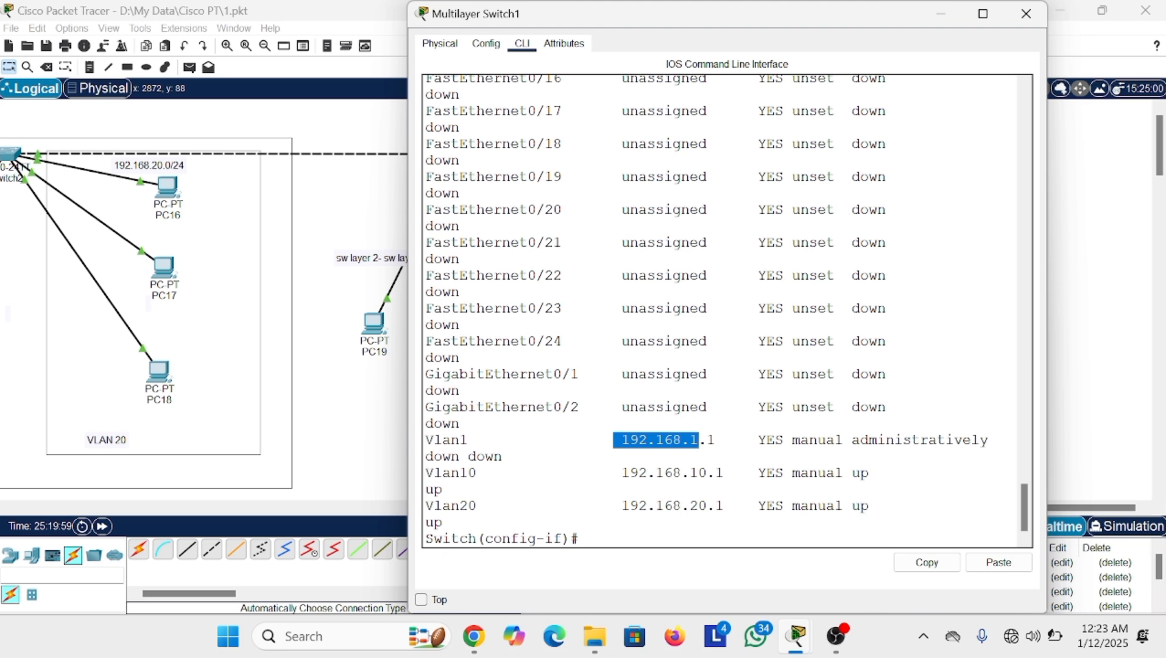
# - Enter interface vlan 1 again and enable it with no shutdown
pyautogui.press('Return')
pyautogui.write('int v')
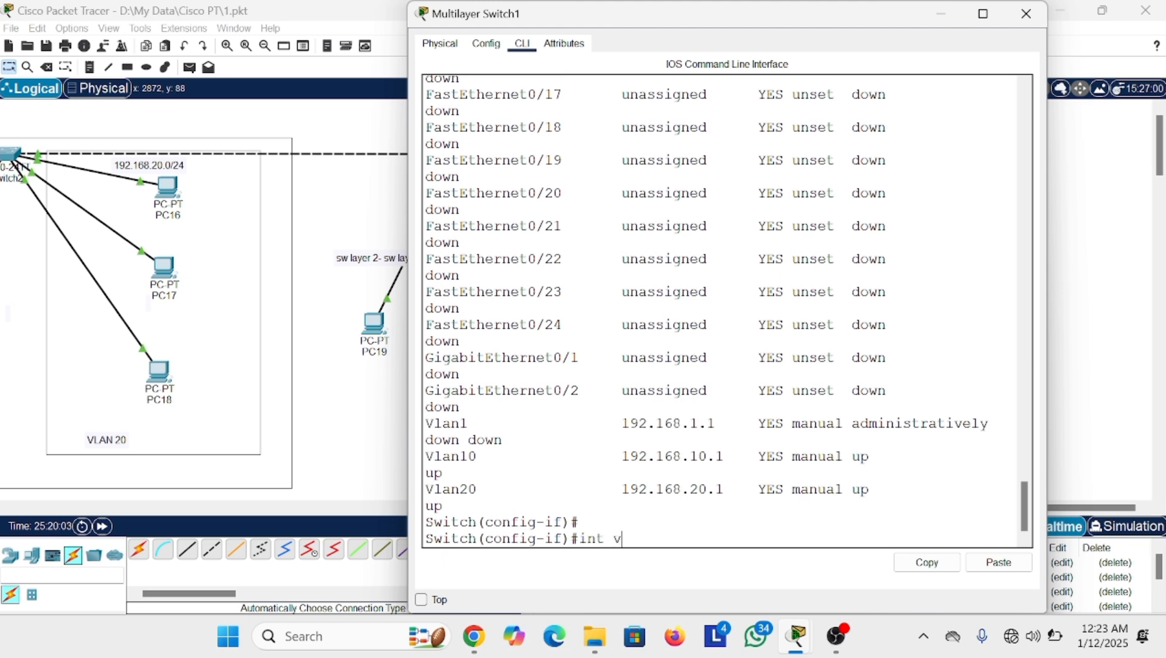
pyautogui.write('lan')
pyautogui.scroll(20, 725, 311)
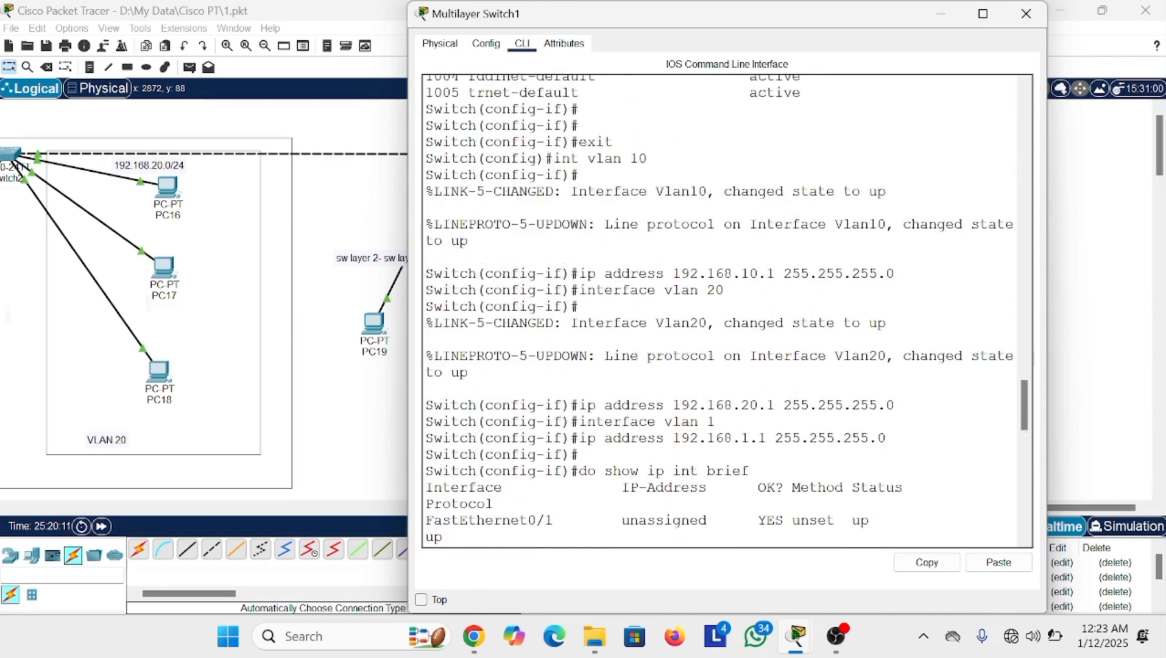
pyautogui.scroll(-15, 725, 311)
pyautogui.write('1')
pyautogui.press('Return')
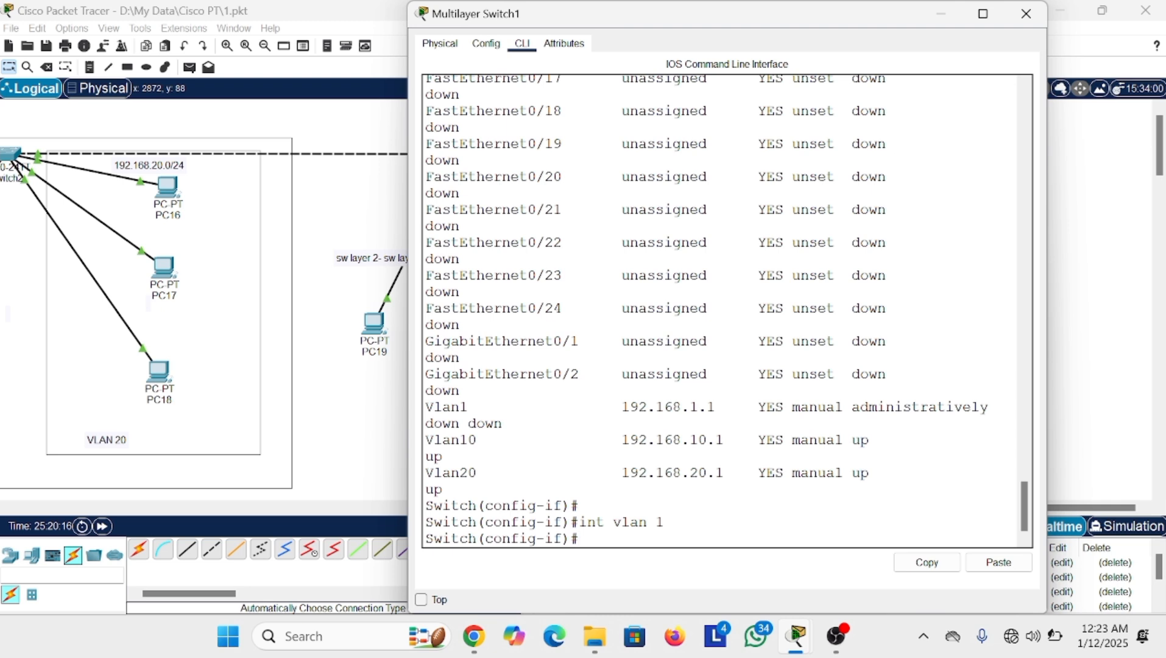
pyautogui.write('b')
pyautogui.press('BackSpace')
pyautogui.write('no sh')
pyautogui.press('Tab')
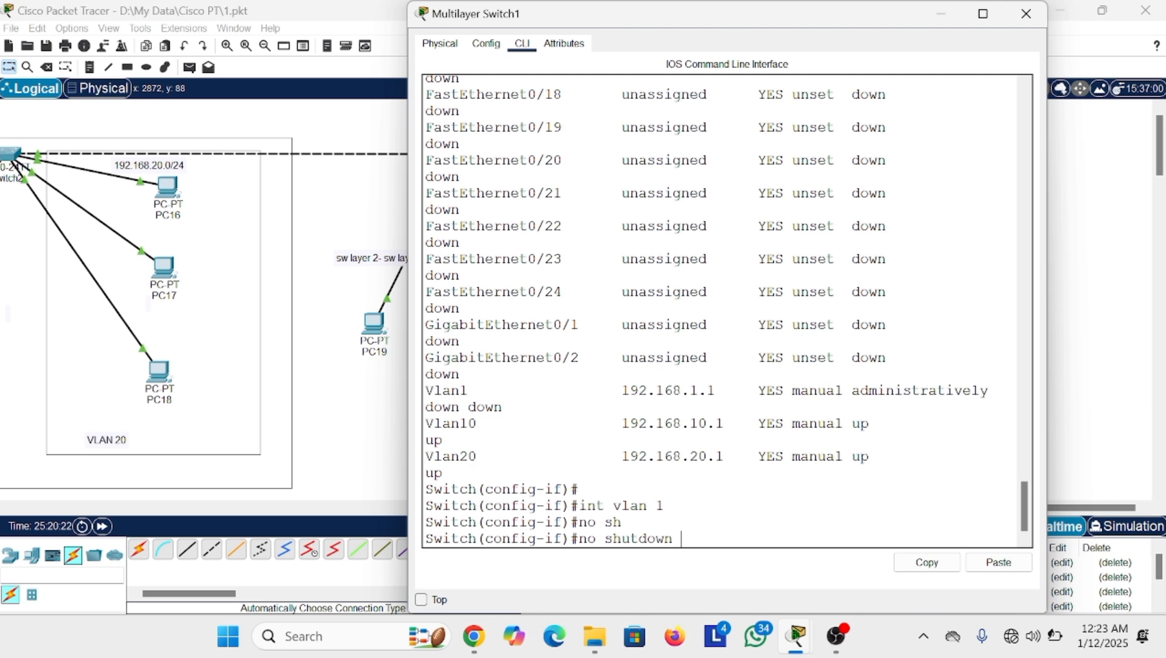
pyautogui.press('Return')
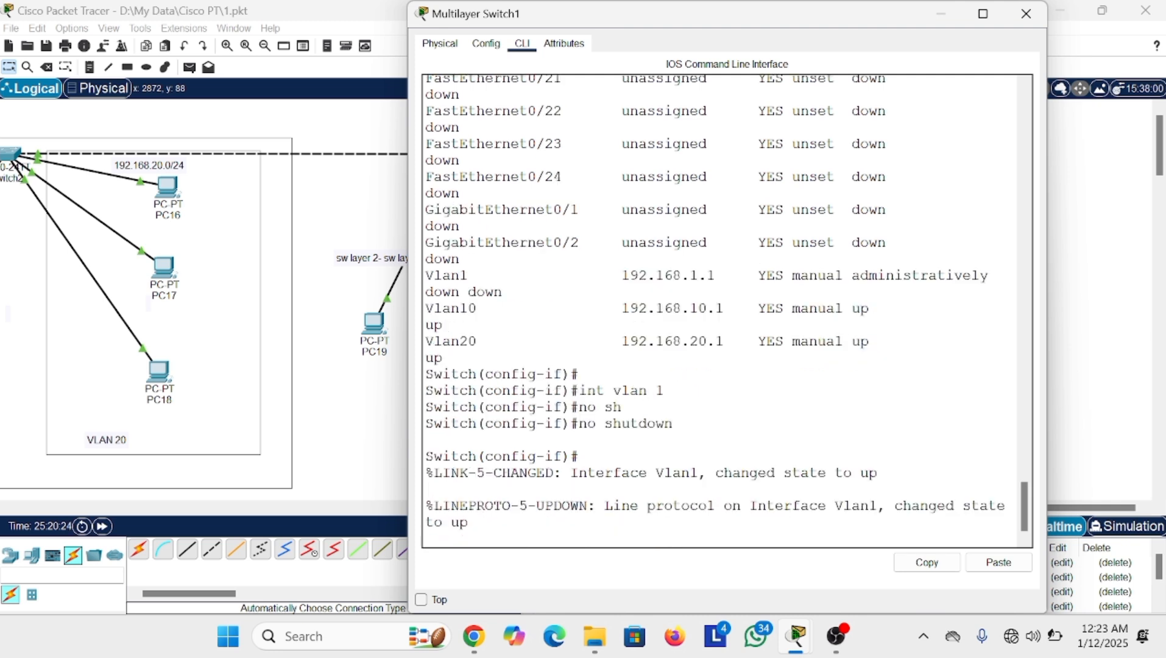
# - Recheck the VLAN interfaces' addresses and status on Multilayer Switch1 with do show ip int brief, and minimize the switch window
pyautogui.press('Return')
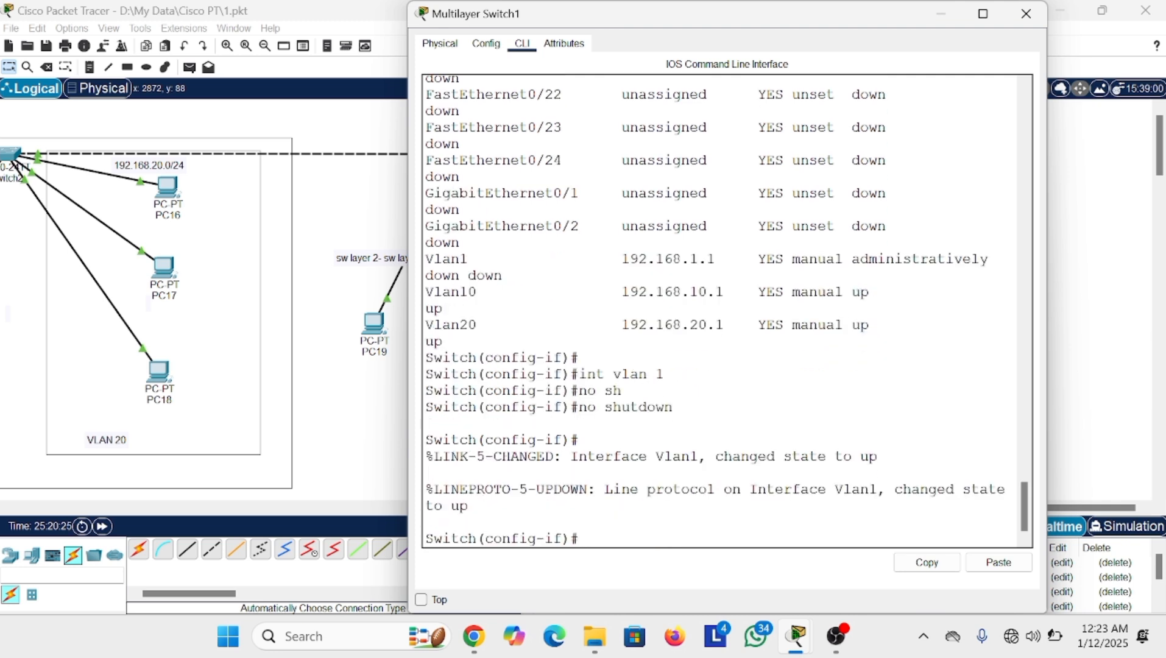
pyautogui.press('Up')
pyautogui.press('Up')
pyautogui.press('Up')
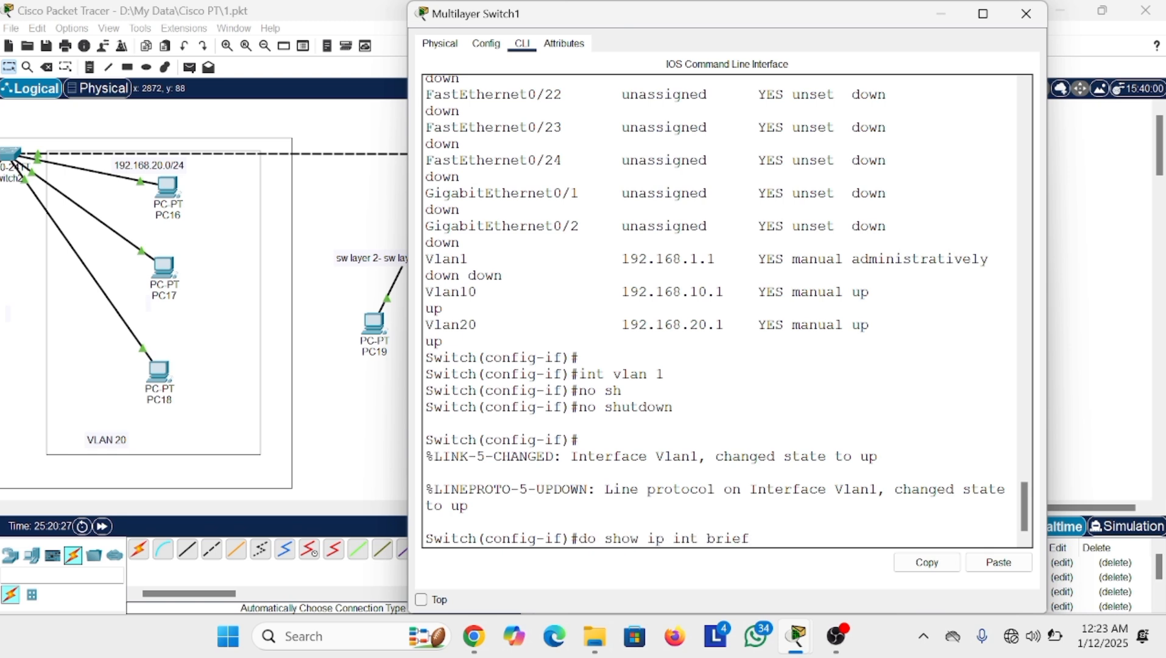
pyautogui.press('Return')
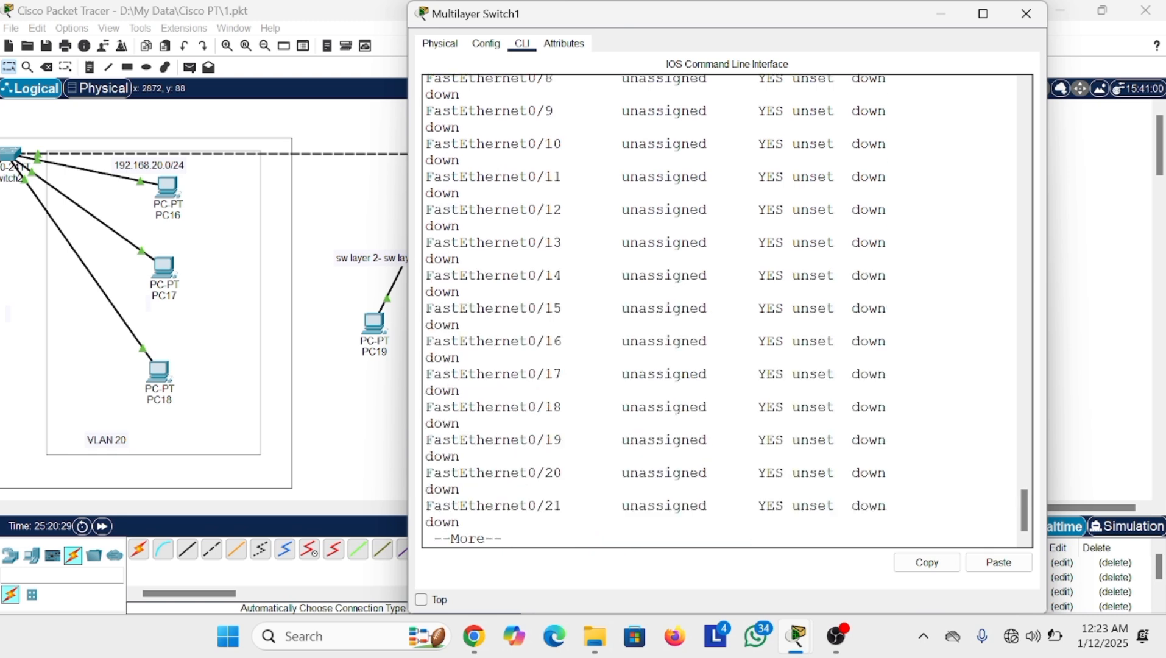
pyautogui.press('space')
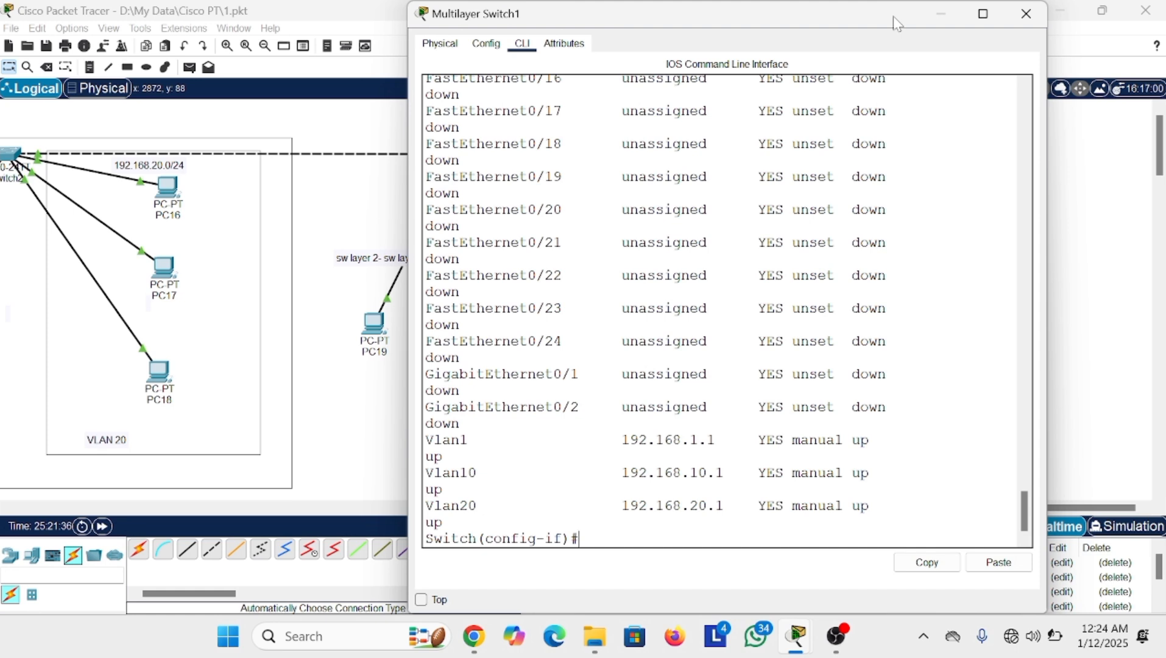
pyautogui.click(931, 22)
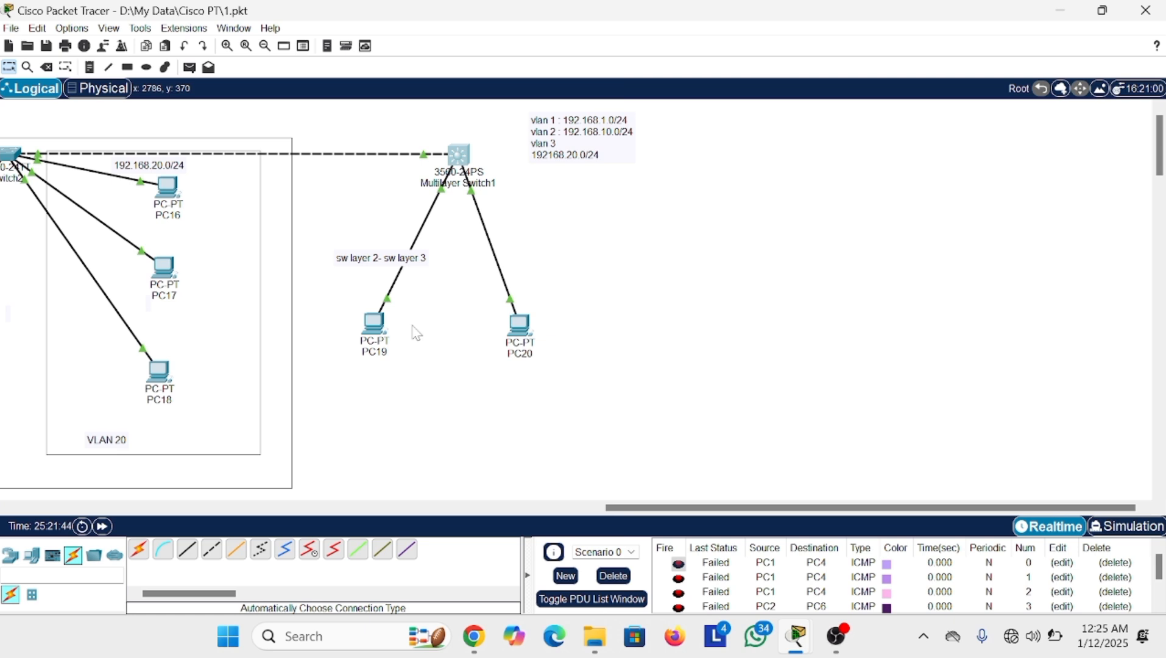
# - Set PC19's IPv4 default gateway to 192.168.10.1 and close its configuration window
pyautogui.click(378, 326)
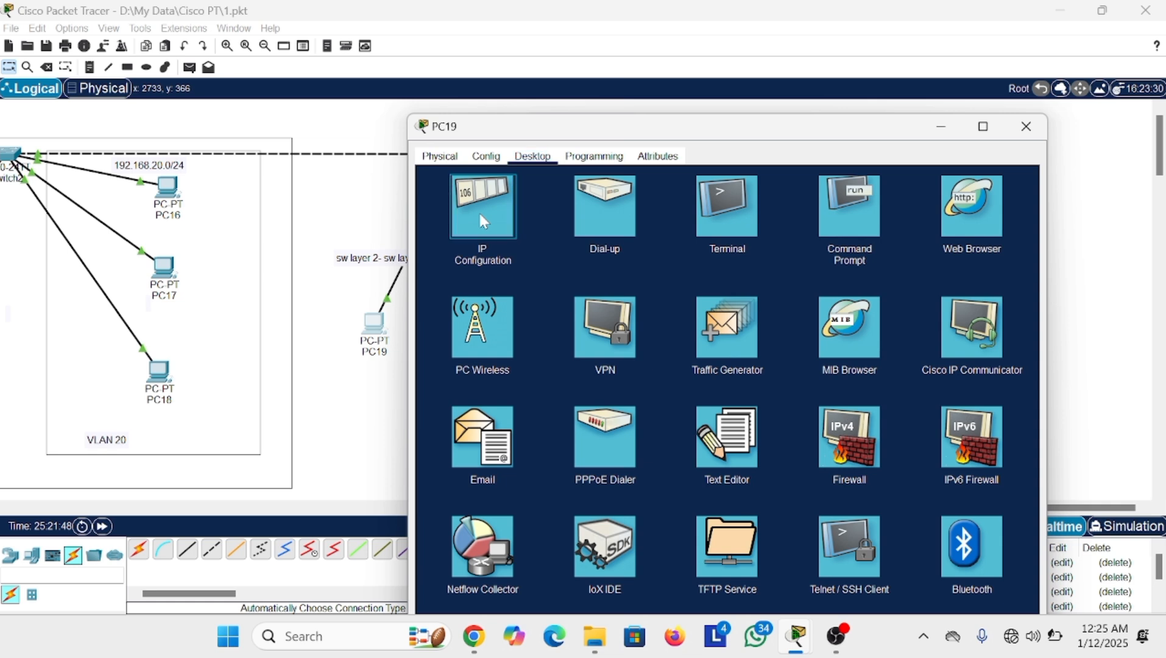
pyautogui.click(480, 216)
pyautogui.click(661, 300)
pyautogui.press('BackSpace')
pyautogui.press('BackSpace')
pyautogui.press('BackSpace')
pyautogui.press('BackSpace')
pyautogui.press('BackSpace')
pyautogui.press('BackSpace')
pyautogui.press('BackSpace')
pyautogui.write('192.168.10.1')
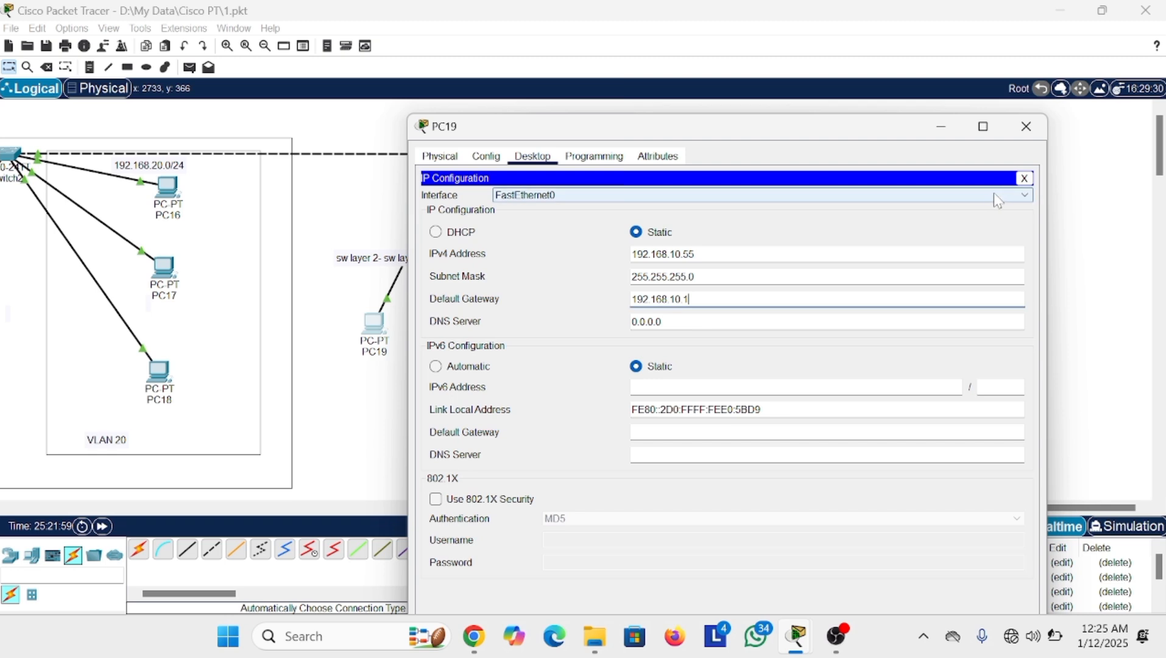
pyautogui.click(1023, 178)
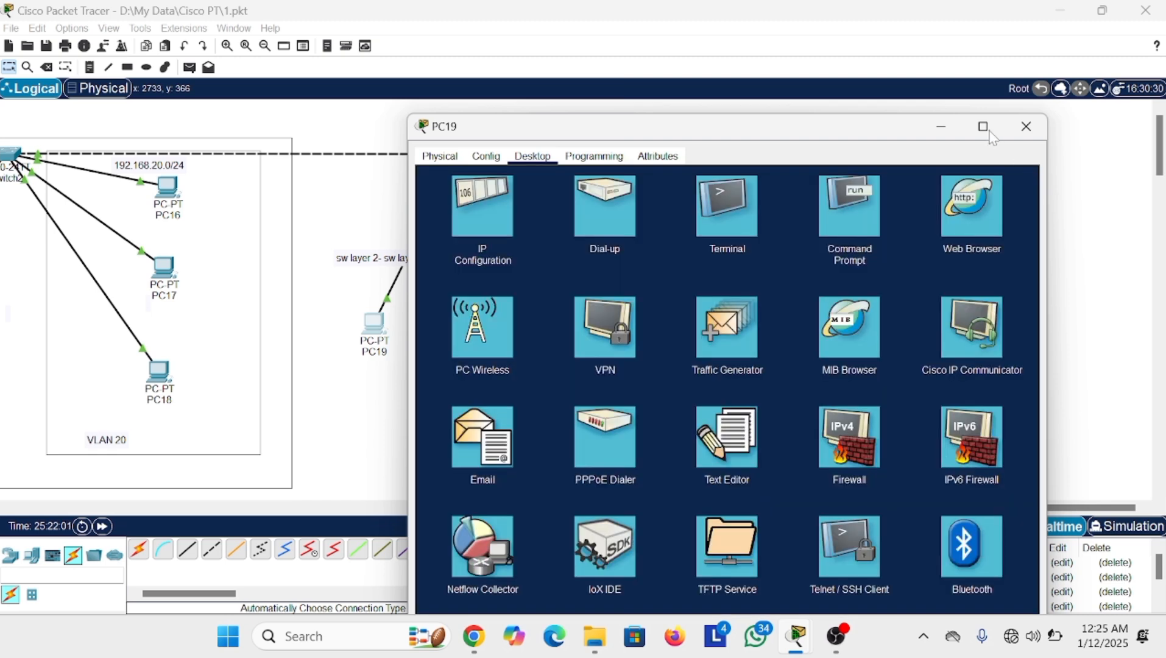
pyautogui.click(1026, 126)
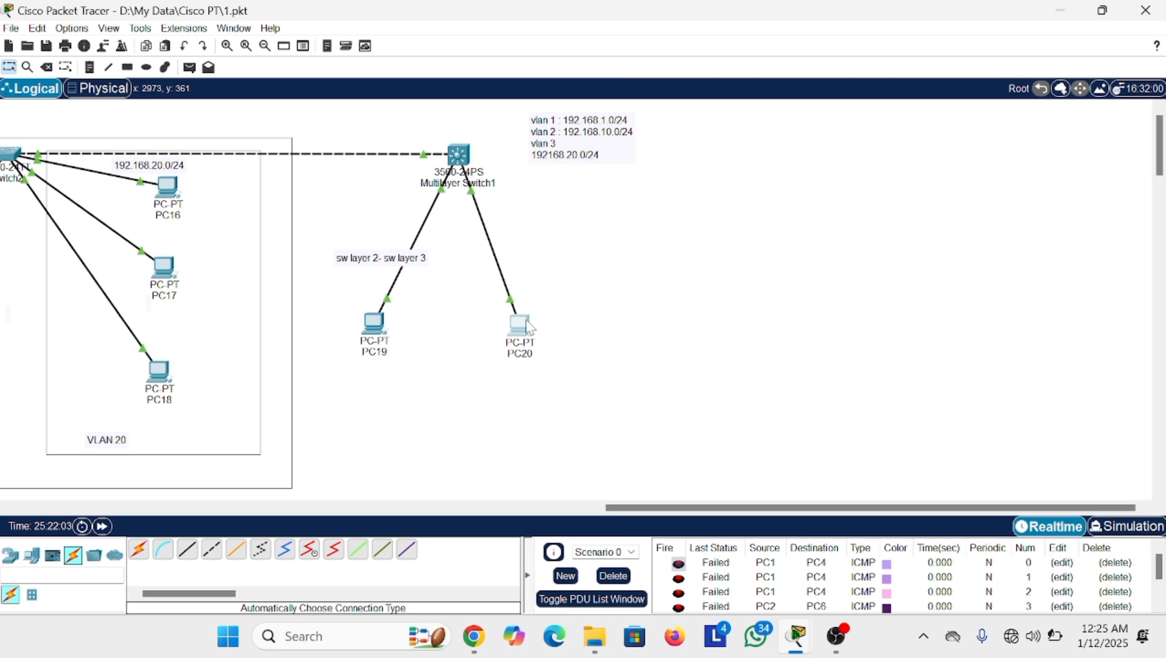
# - Set PC20's IPv4 default gateway to 192.168.20.0 and close its configuration window
pyautogui.click(527, 327)
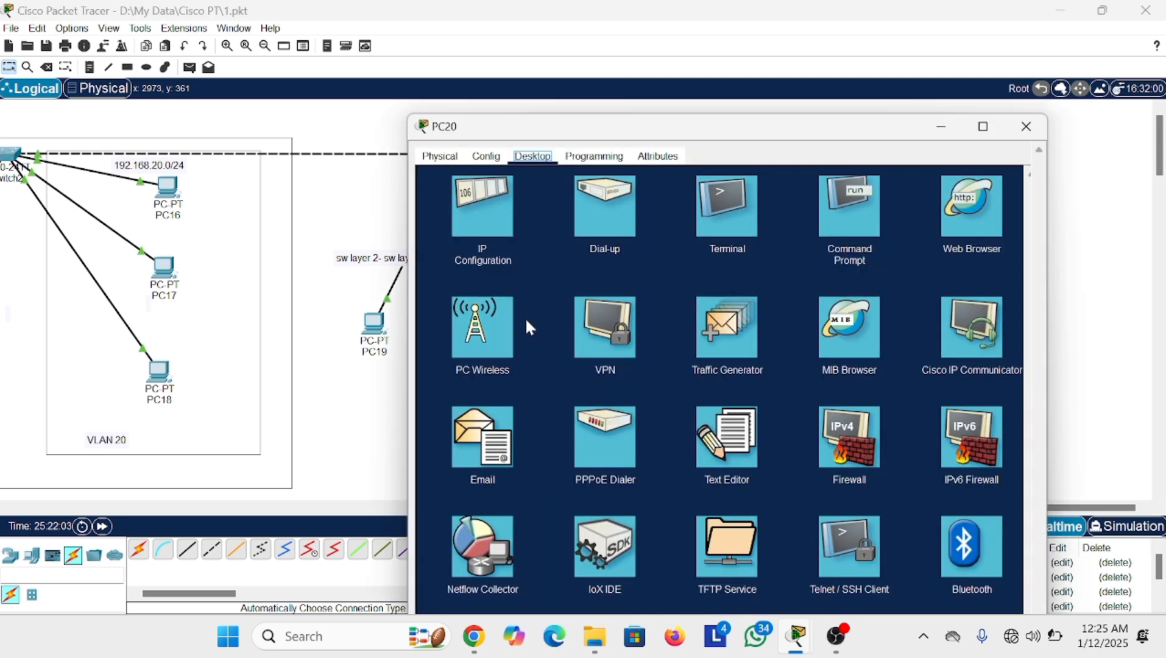
pyautogui.click(486, 207)
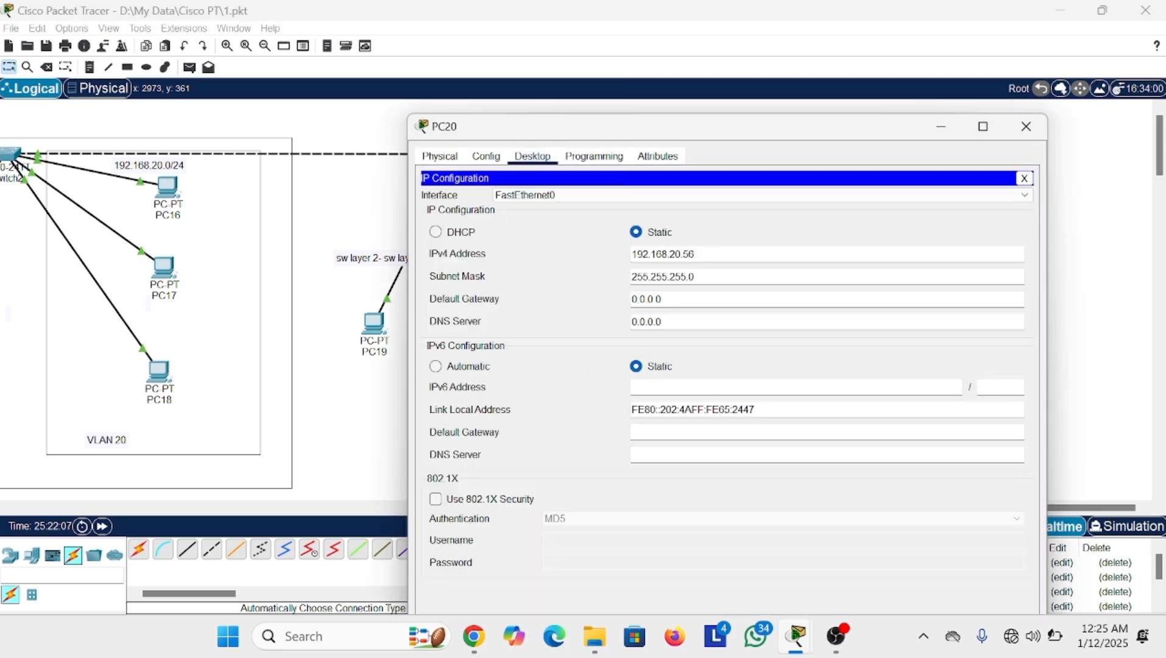
pyautogui.press('BackSpace')
pyautogui.press('BackSpace')
pyautogui.press('BackSpace')
pyautogui.press('BackSpace')
pyautogui.press('BackSpace')
pyautogui.press('BackSpace')
pyautogui.press('BackSpace')
pyautogui.write('192.168.20.0')
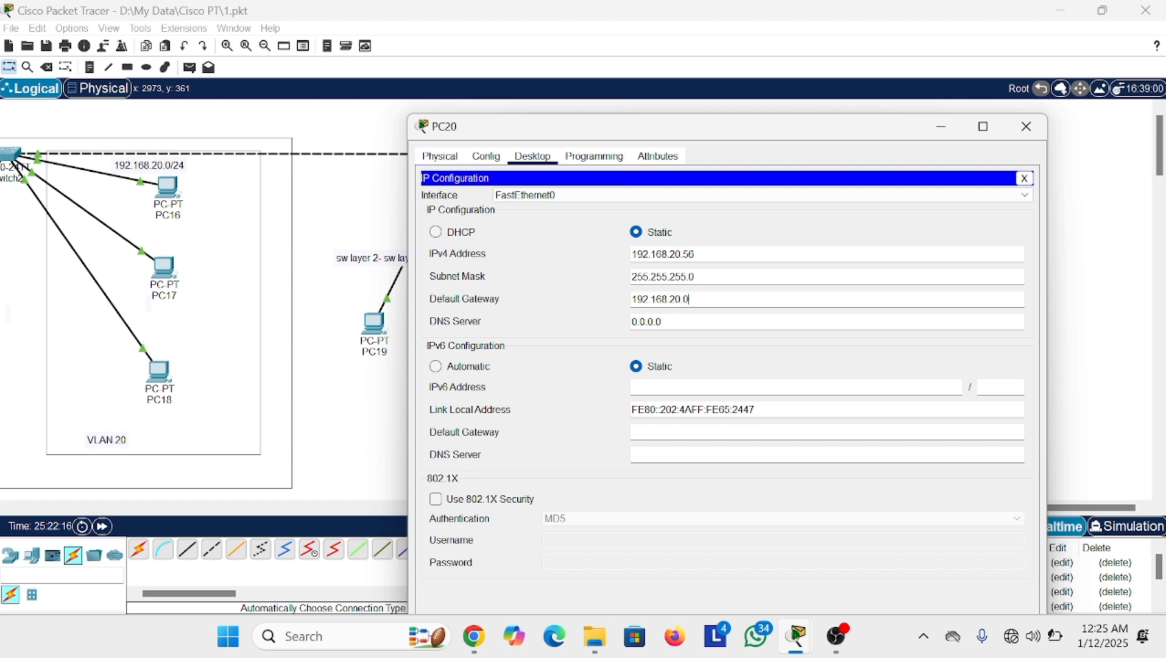
pyautogui.click(1024, 178)
pyautogui.click(1027, 126)
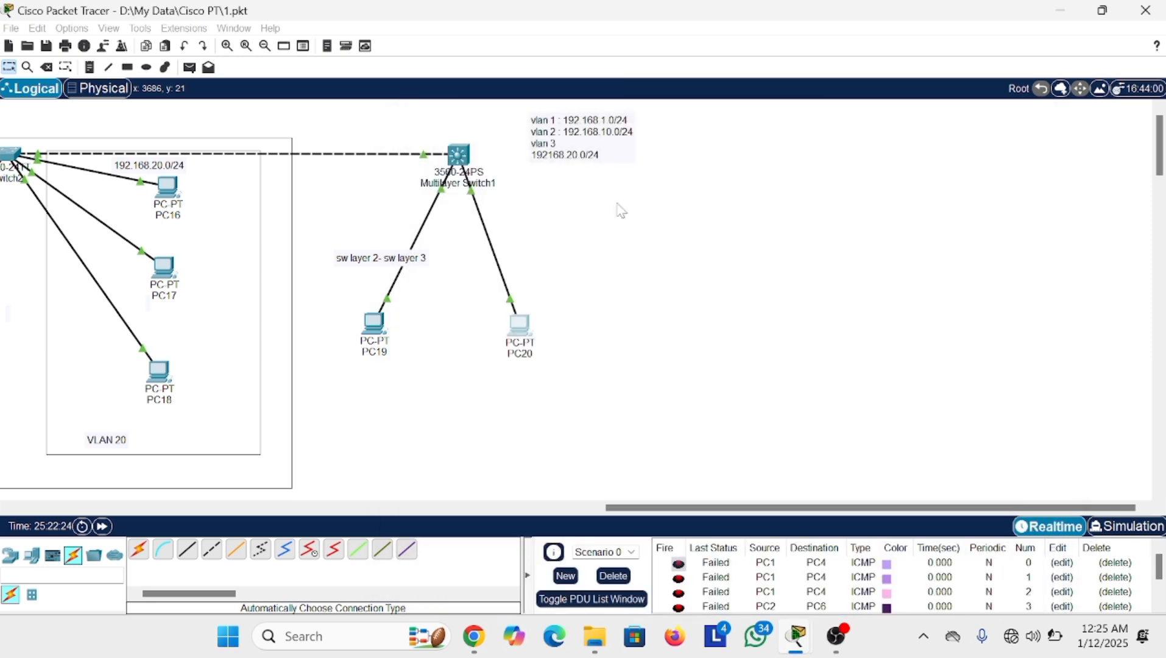
# - Set the IPv4 default gateway of PC13 in Switch2's VLAN 10 to 192.168.10.1 and close its configuration window
pyautogui.hscroll(-15, 620, 210)
pyautogui.hscroll(6, 439, 231)
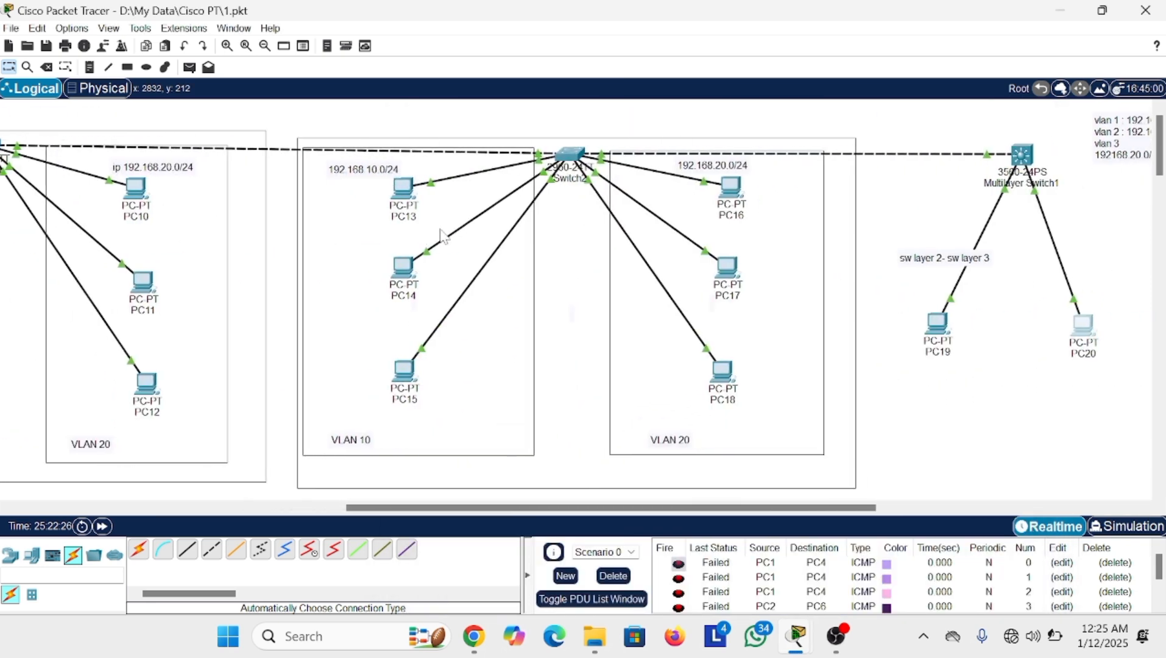
pyautogui.click(403, 201)
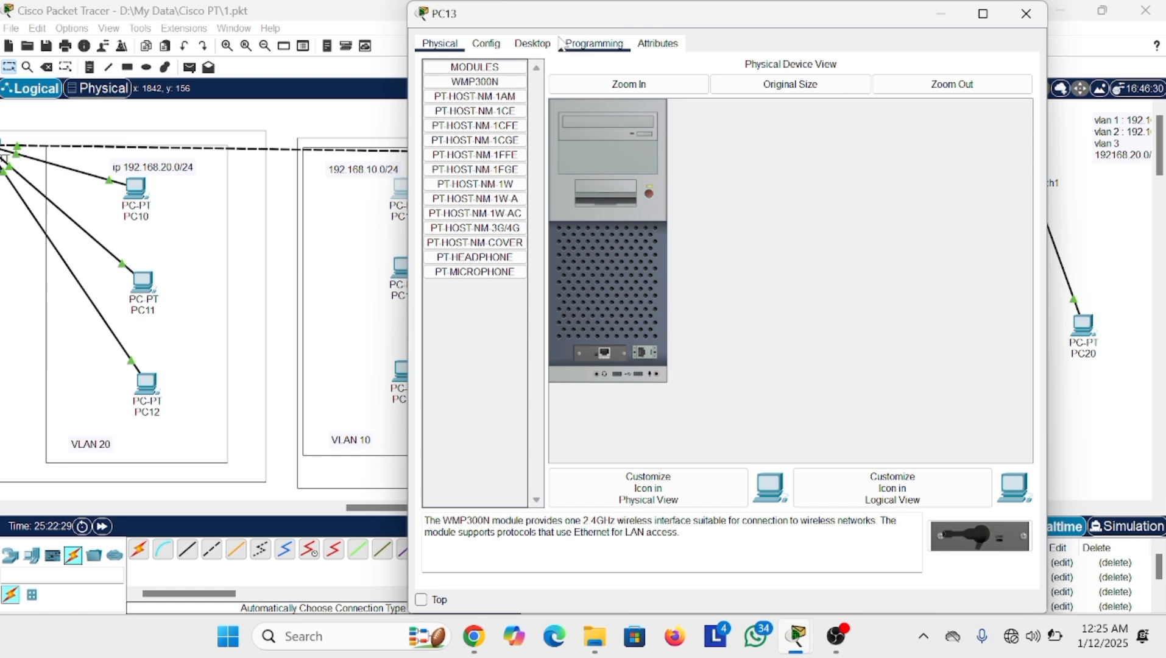
pyautogui.click(532, 44)
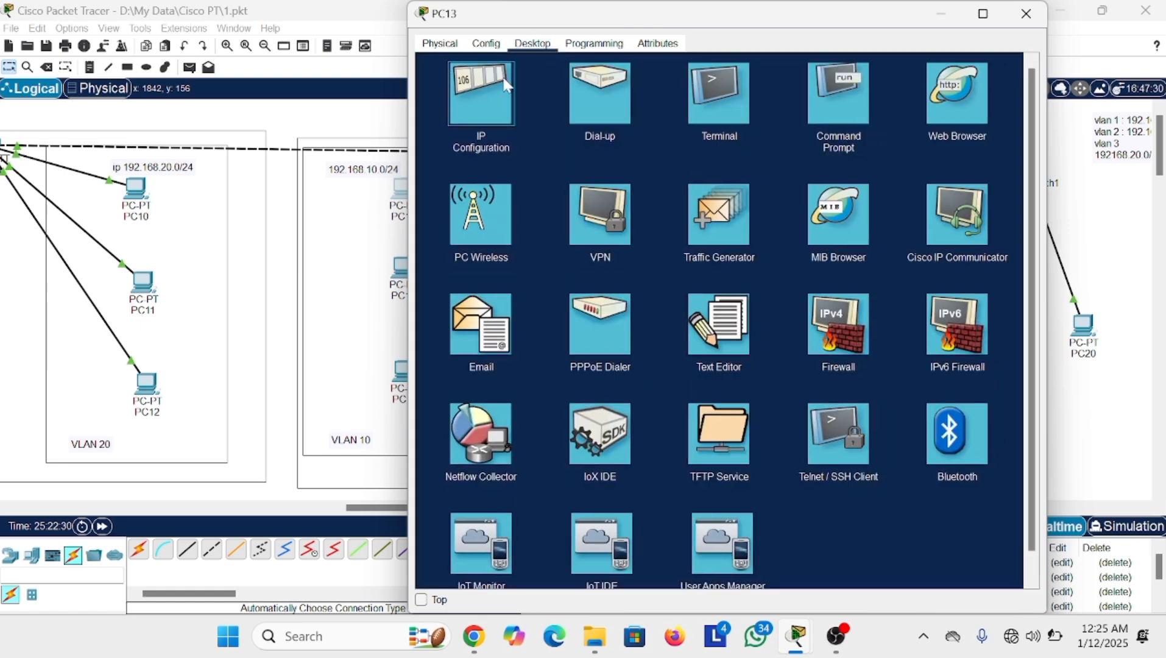
pyautogui.click(481, 92)
pyautogui.press('BackSpace')
pyautogui.press('BackSpace')
pyautogui.press('BackSpace')
pyautogui.press('BackSpace')
pyautogui.press('BackSpace')
pyautogui.press('BackSpace')
pyautogui.press('BackSpace')
pyautogui.write('192.1')
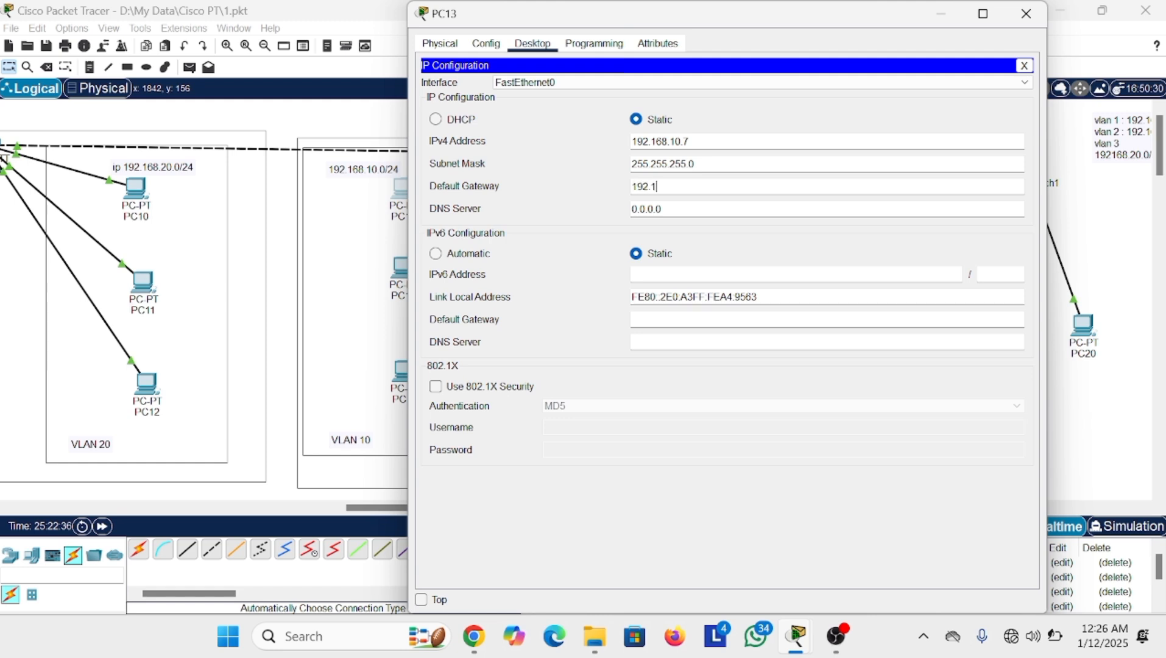
pyautogui.write('68.10.1')
pyautogui.click(1024, 66)
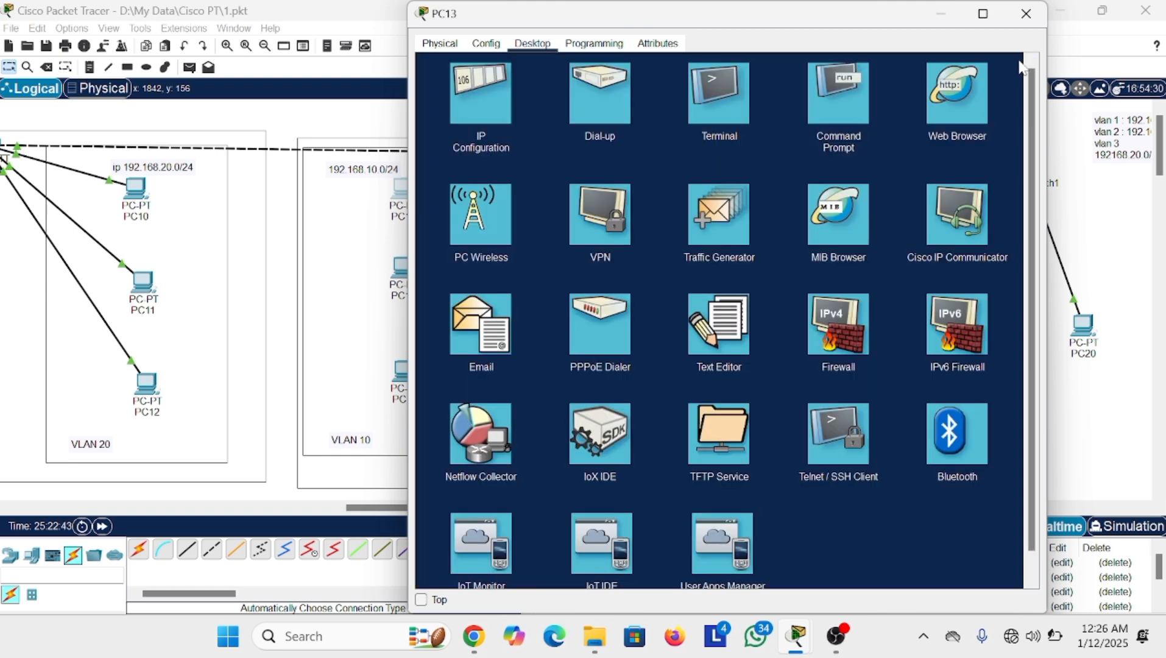
pyautogui.click(1029, 21)
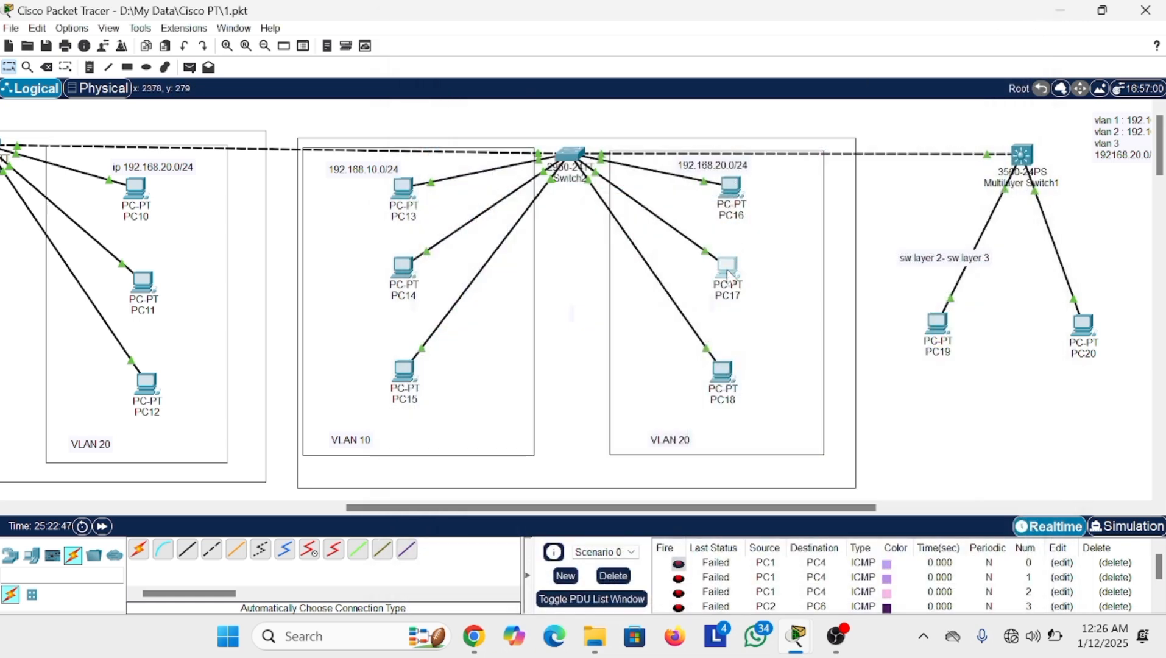
# - Set the IPv4 default gateway of PC17 in Switch2's VLAN 20 to 192.168.20.1 and close its configuration window
pyautogui.click(727, 271)
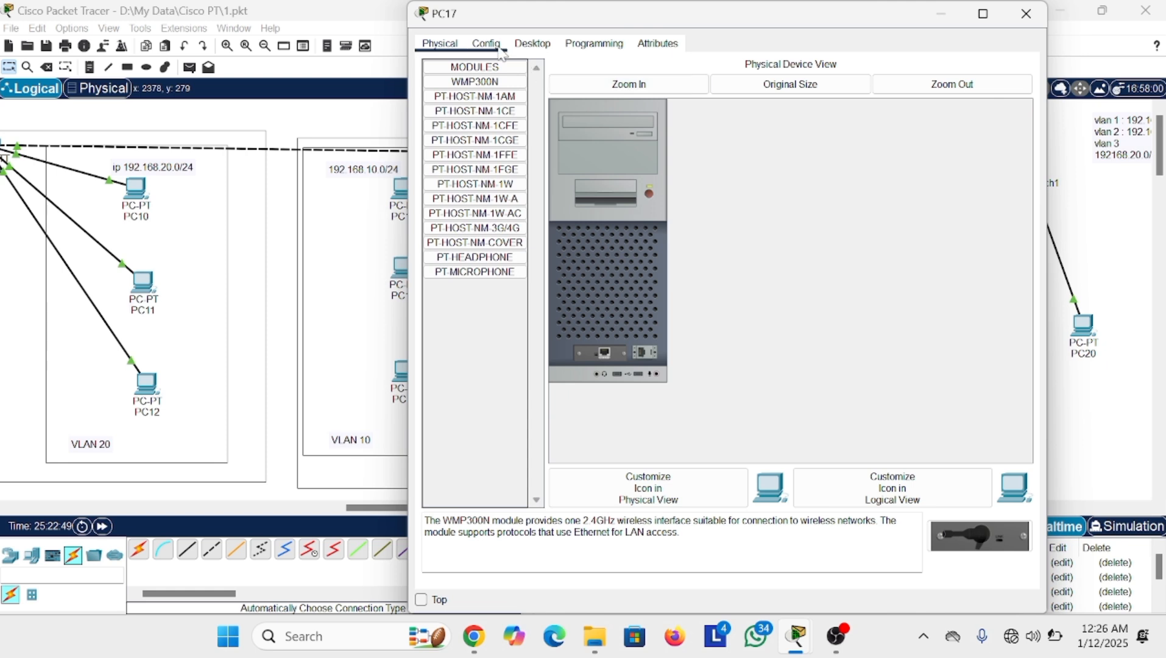
pyautogui.click(500, 49)
pyautogui.click(522, 49)
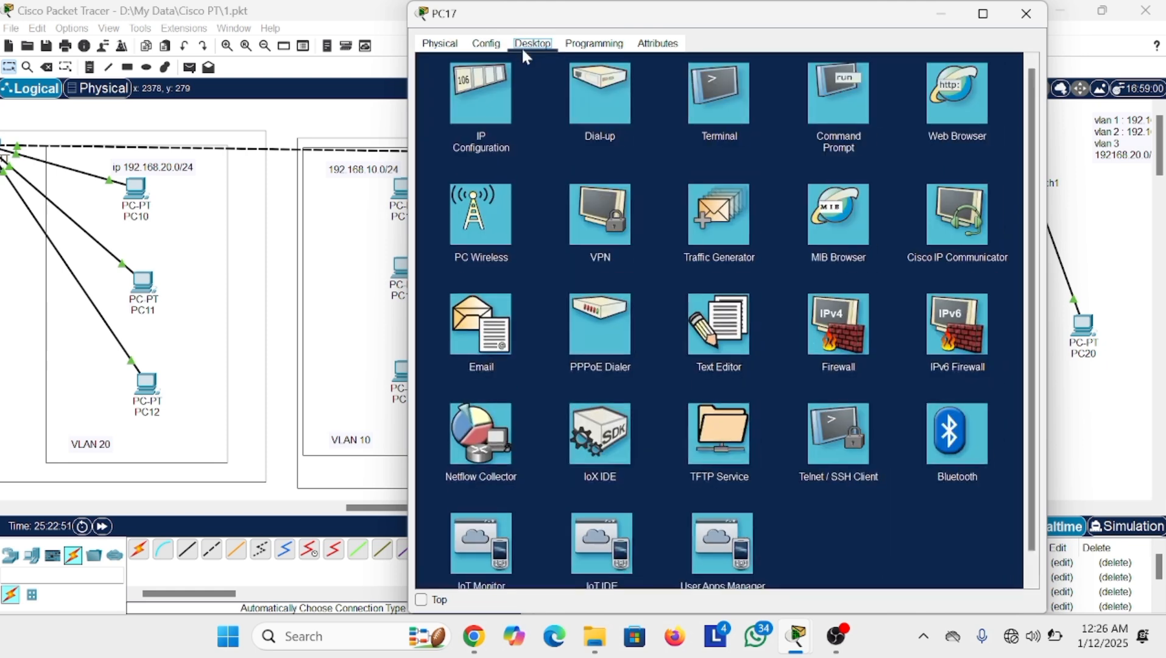
pyautogui.click(478, 98)
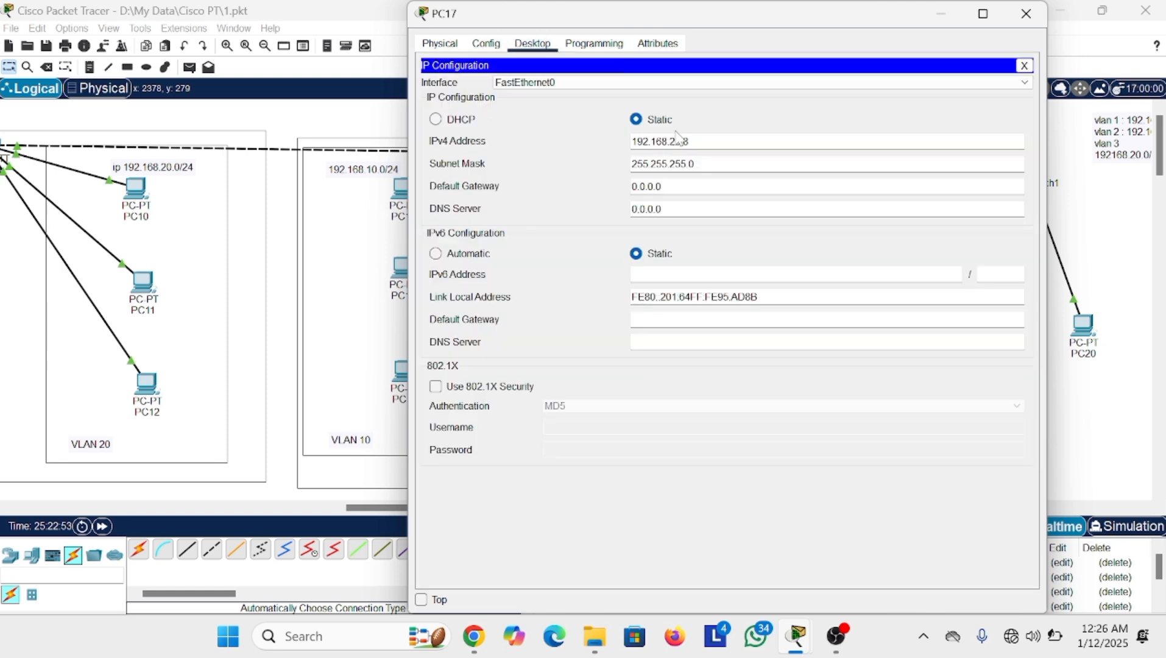
pyautogui.click(685, 186)
pyautogui.press('BackSpace')
pyautogui.press('BackSpace')
pyautogui.press('BackSpace')
pyautogui.press('BackSpace')
pyautogui.press('BackSpace')
pyautogui.press('BackSpace')
pyautogui.press('BackSpace')
pyautogui.write('192')
pyautogui.write('.168')
pyautogui.write('.10')
pyautogui.press('BackSpace')
pyautogui.press('BackSpace')
pyautogui.write('20.1')
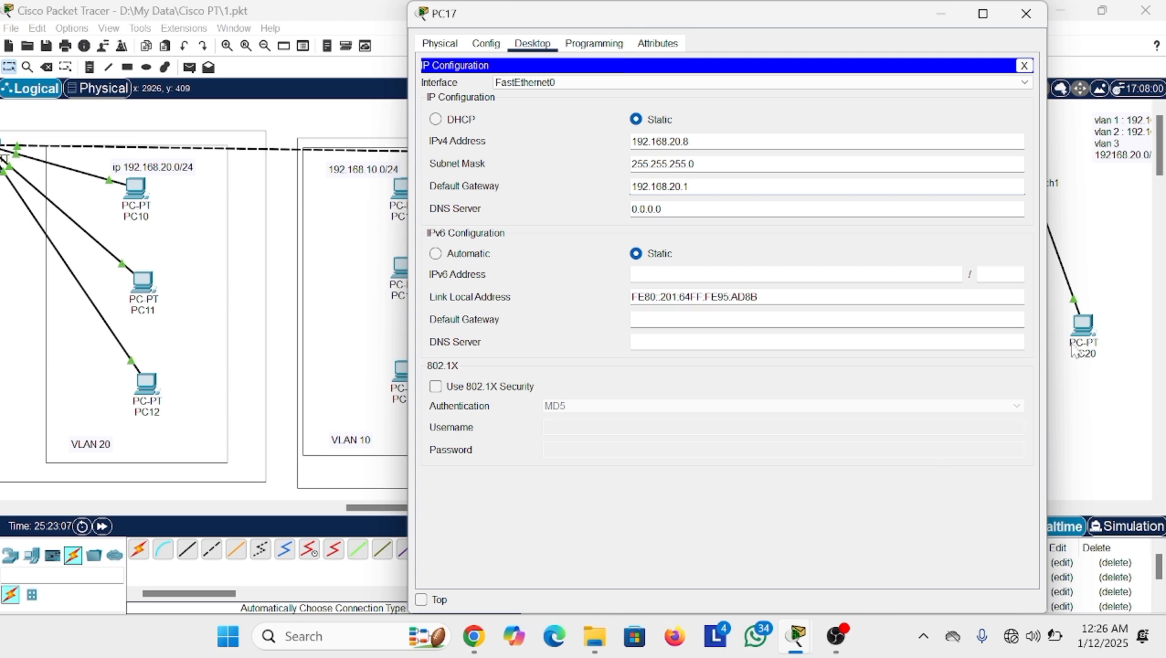
pyautogui.click(1024, 66)
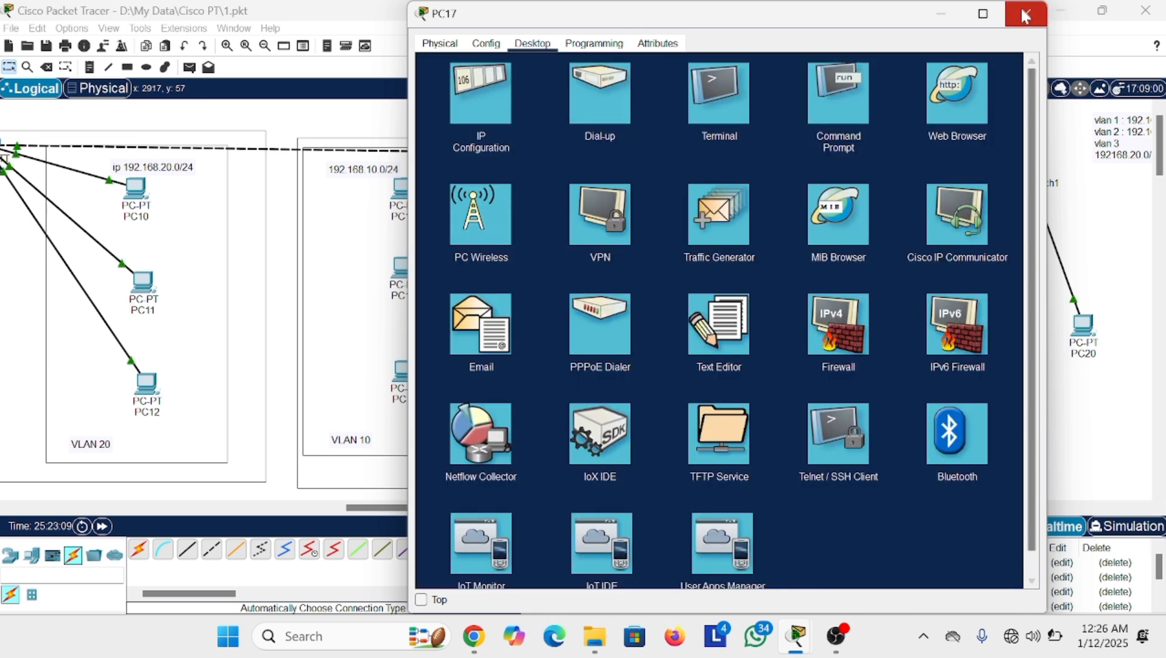
pyautogui.click(1024, 14)
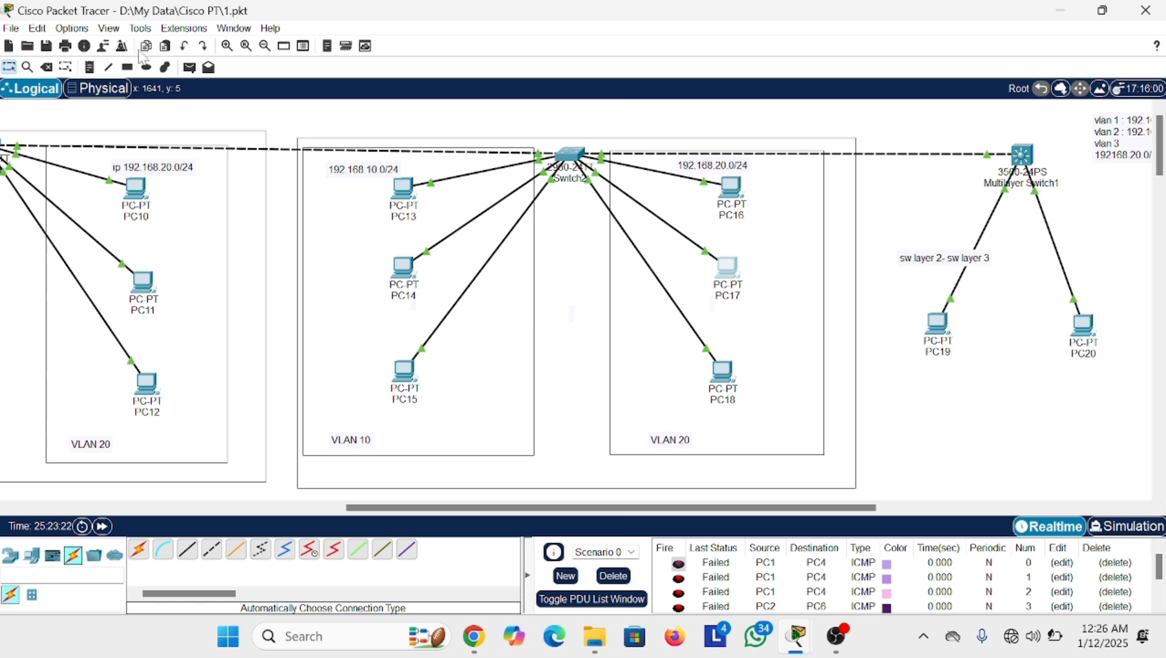
# - Clear the old PDU scenario entries and send a simple PDU from PC19 to PC20
pyautogui.click(190, 67)
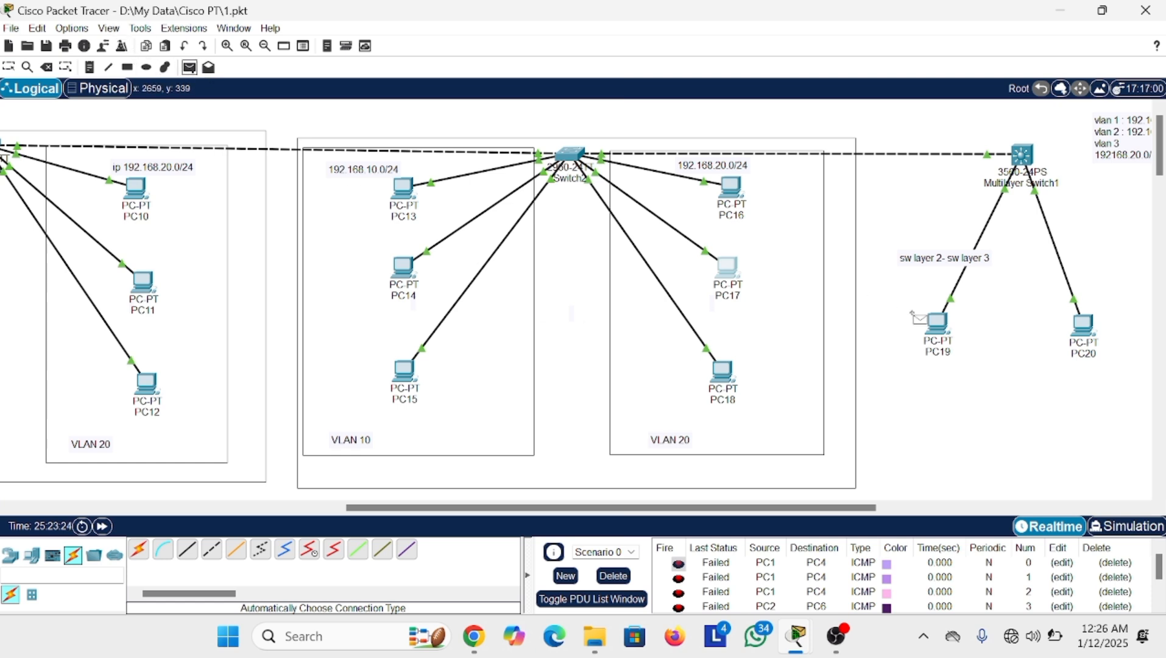
pyautogui.click(934, 323)
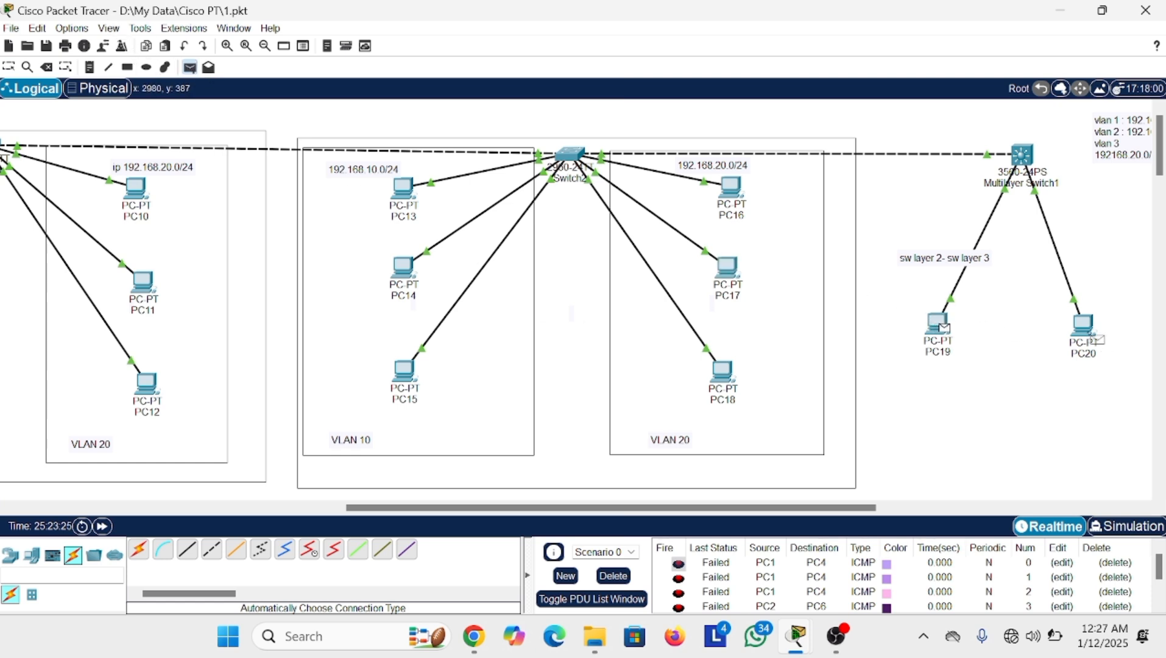
pyautogui.click(613, 576)
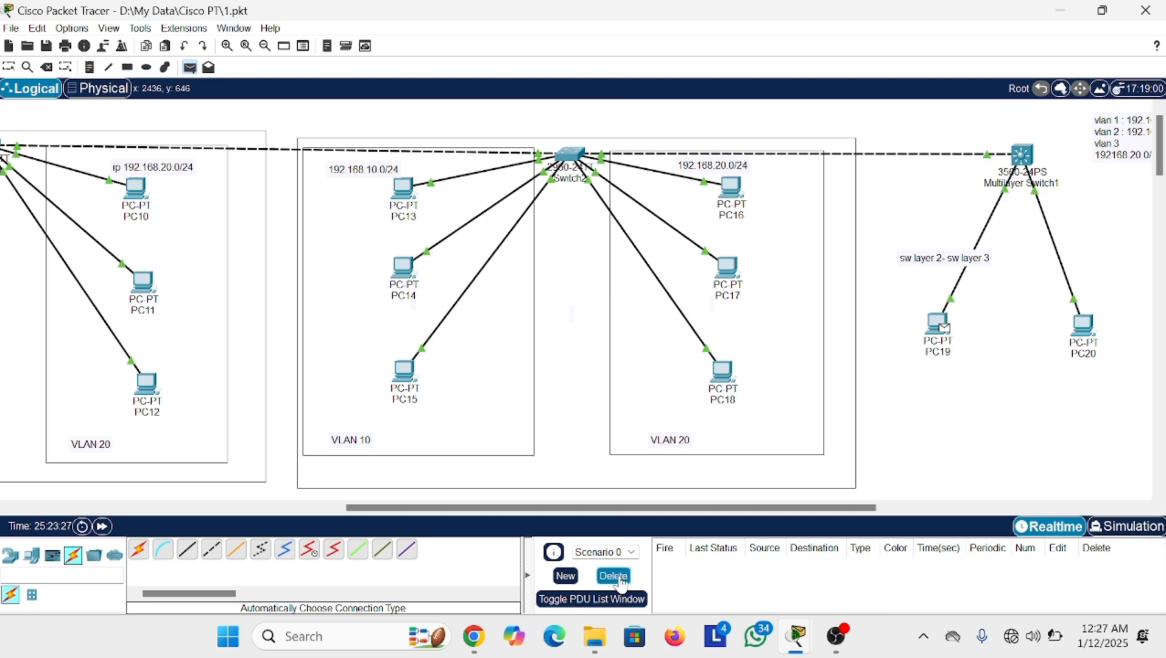
pyautogui.click(1083, 326)
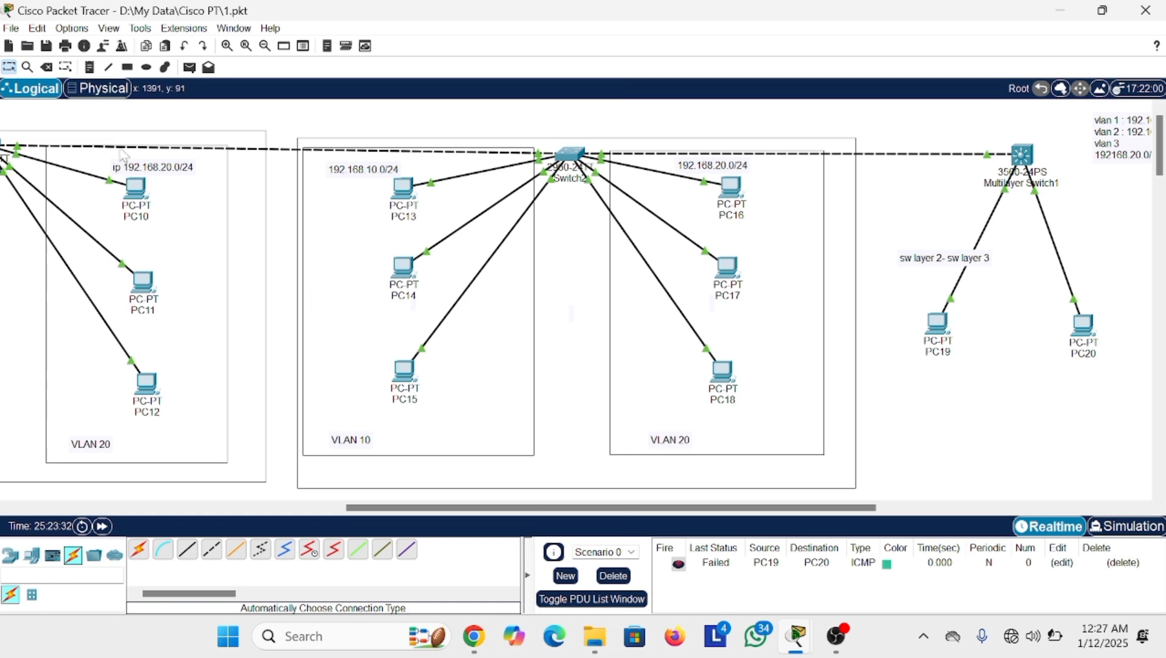
# - Send a simple PDU from PC13 to PC19 and dismiss the low-battery notice
pyautogui.click(190, 67)
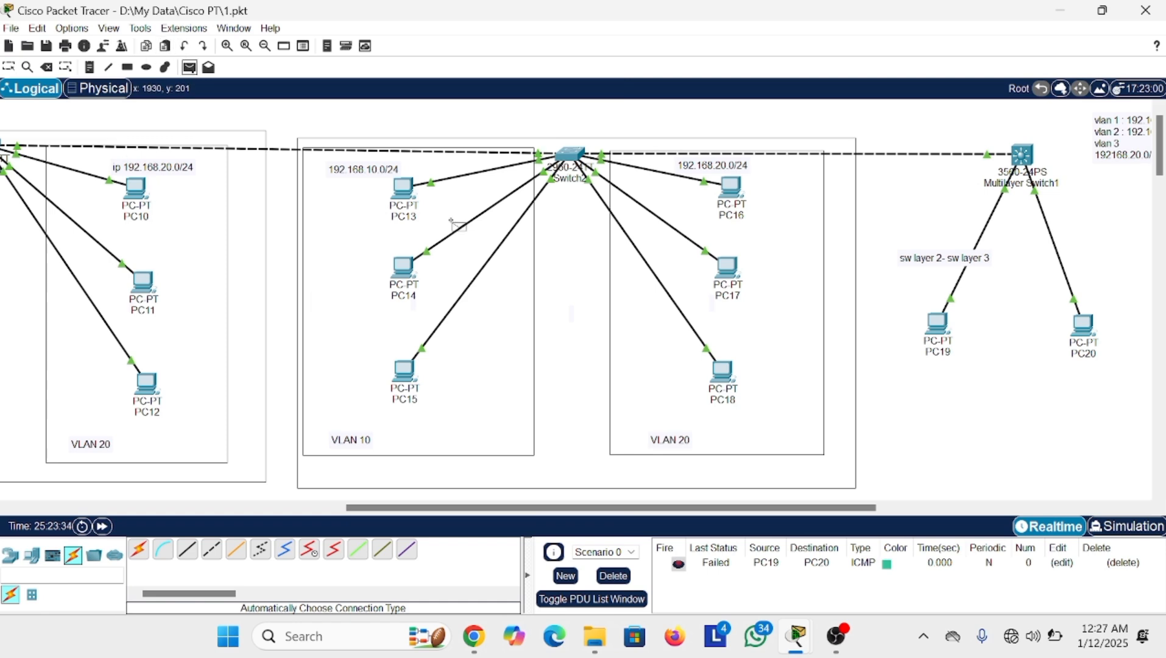
pyautogui.click(407, 193)
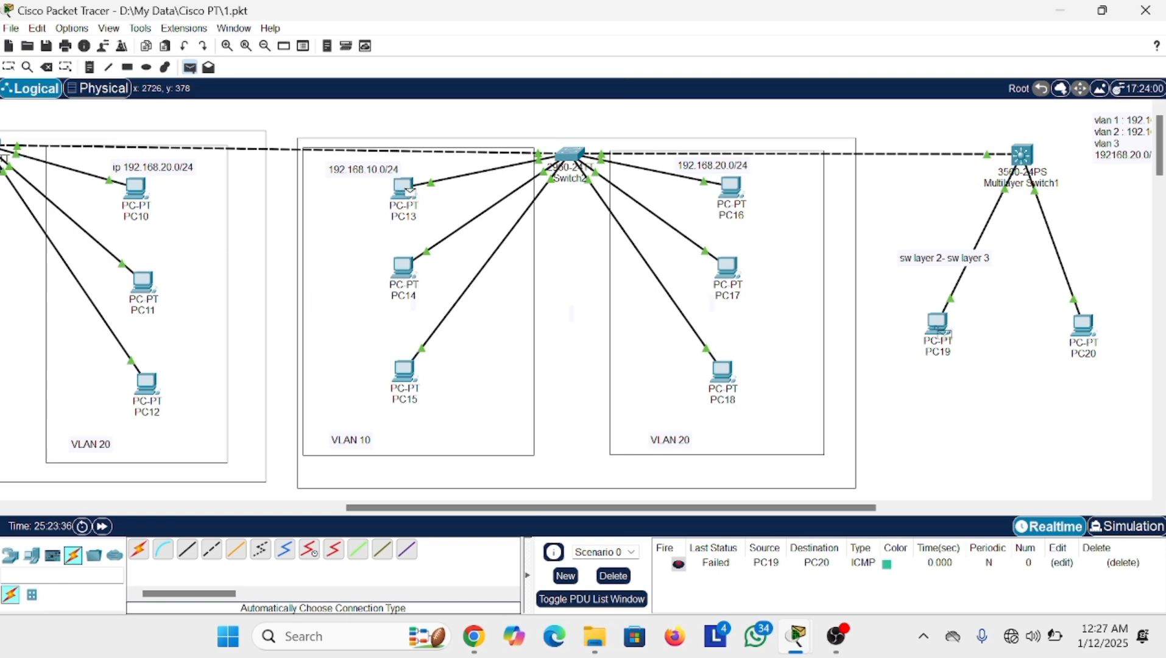
pyautogui.click(940, 334)
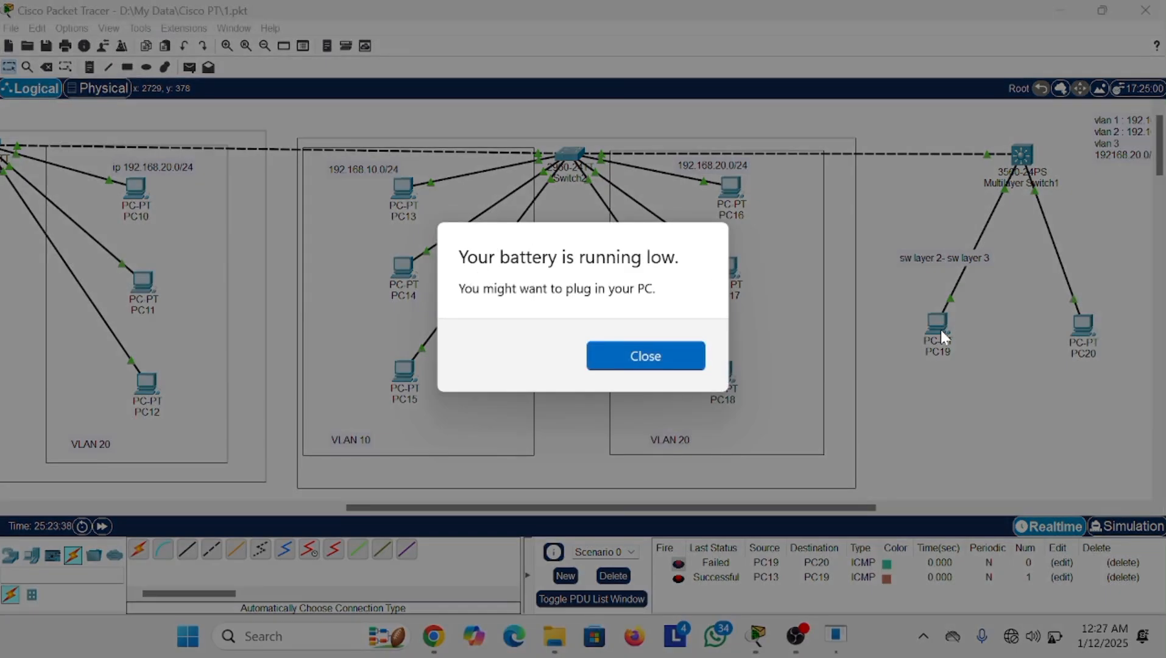
pyautogui.click(645, 360)
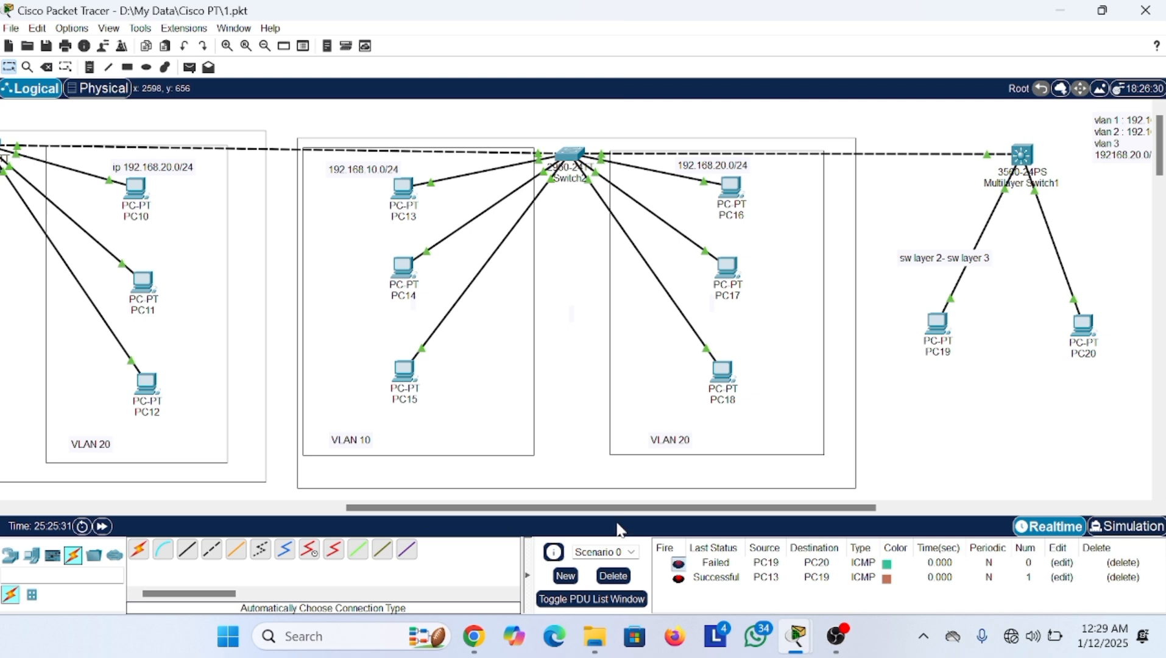
# - Send a simple PDU from PC17 in Switch2's VLAN 20 to PC20
pyautogui.click(190, 68)
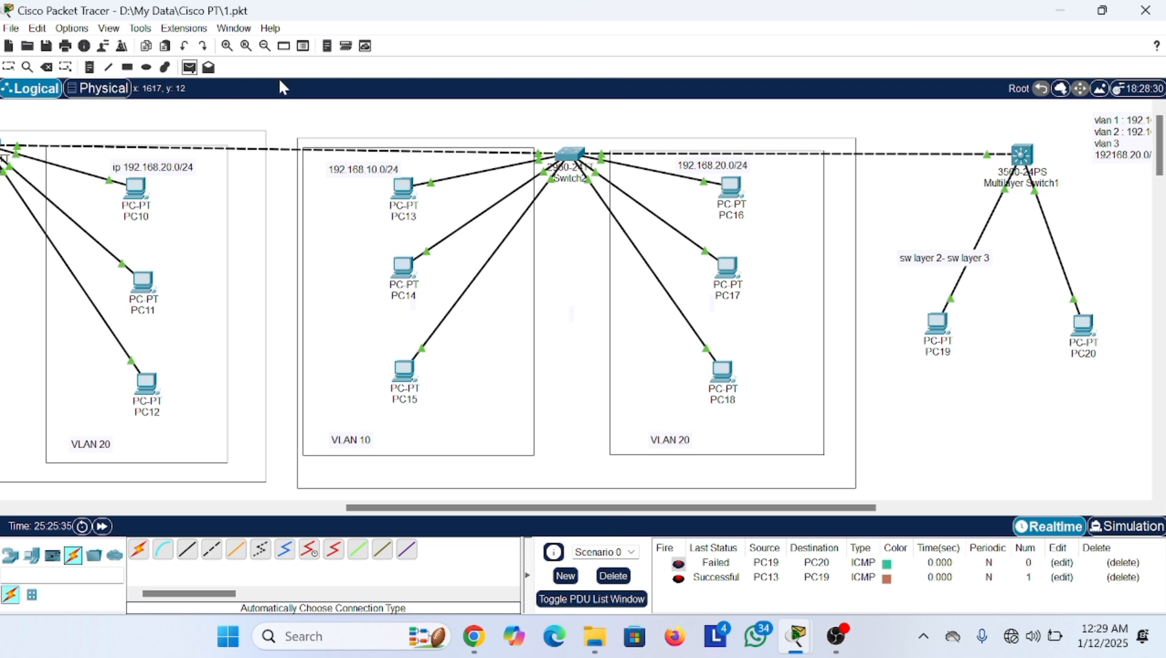
pyautogui.click(729, 268)
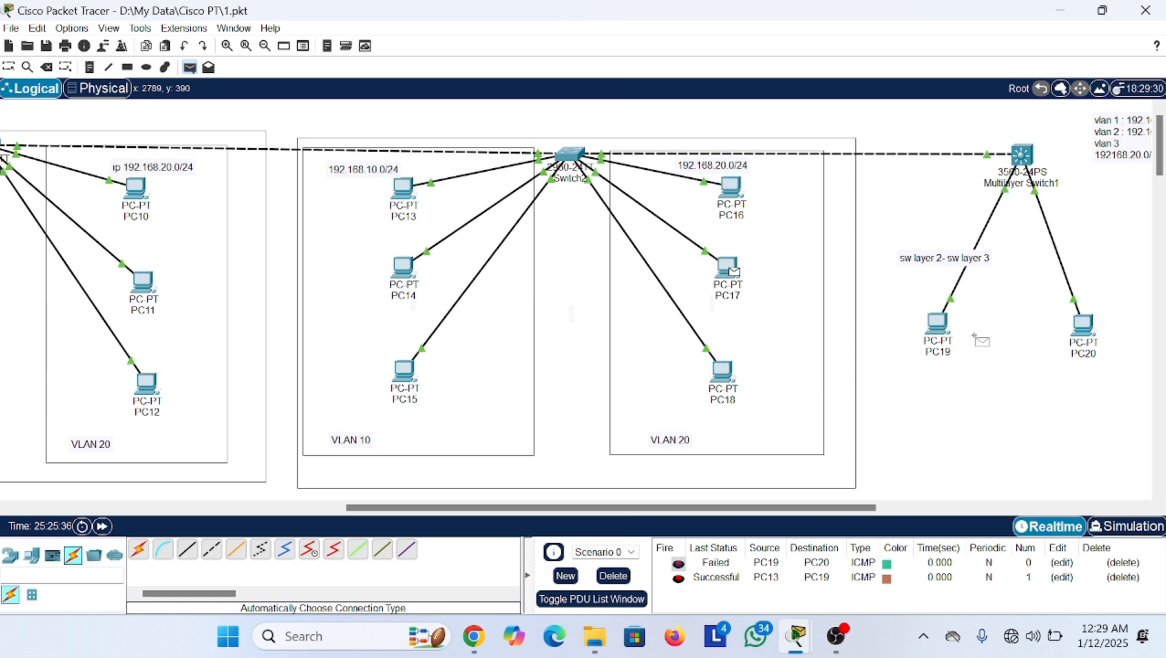
pyautogui.click(1090, 338)
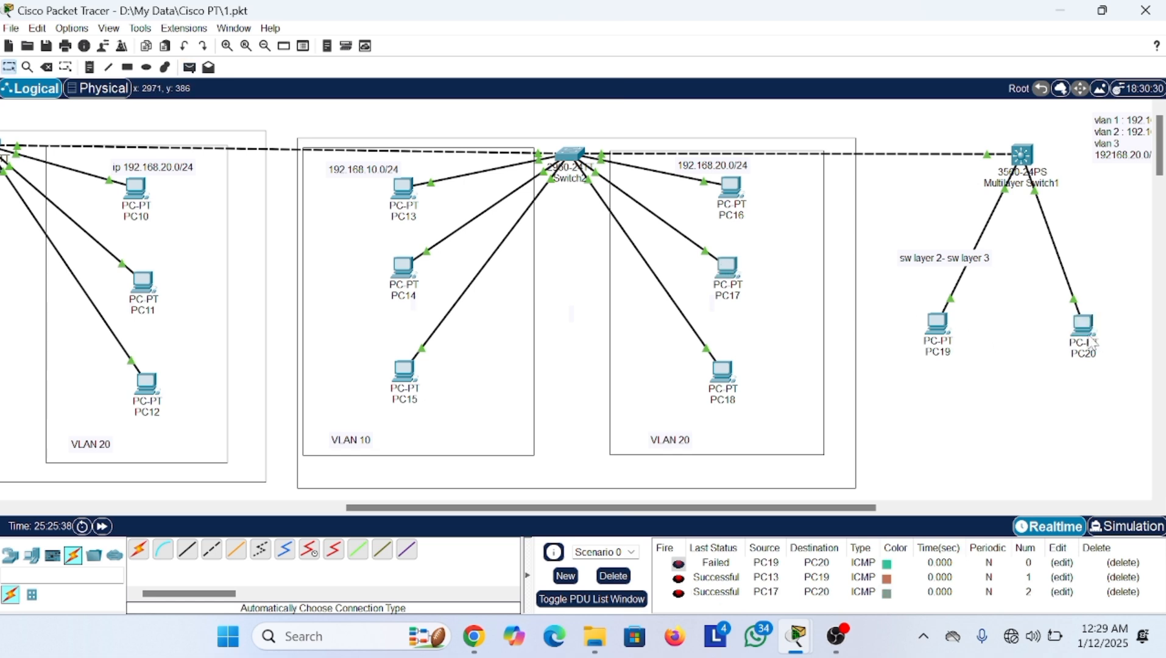
# - Send a simple PDU from PC19 to PC20 to retest connectivity between the two VLANs
pyautogui.click(947, 323)
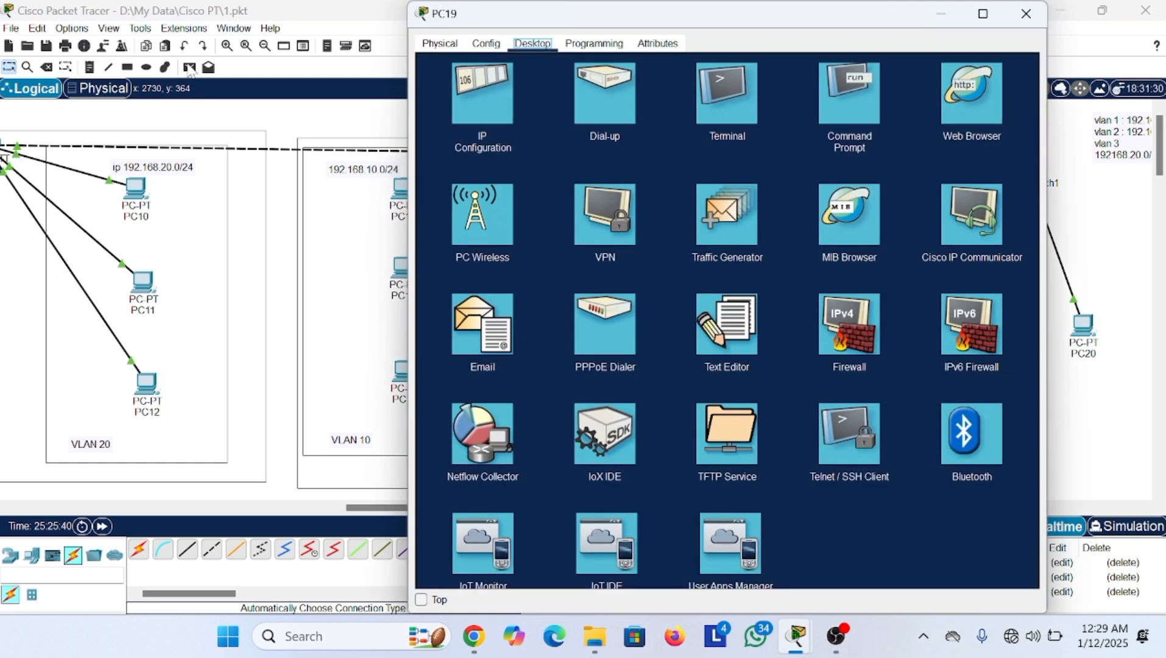
pyautogui.click(189, 67)
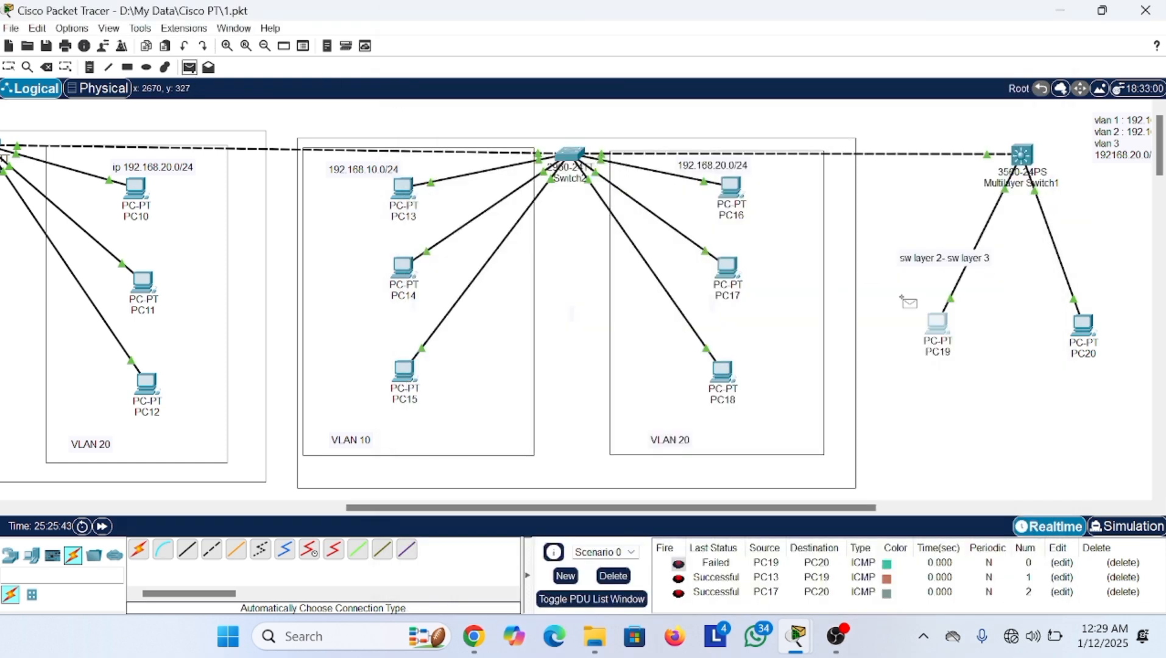
pyautogui.click(942, 323)
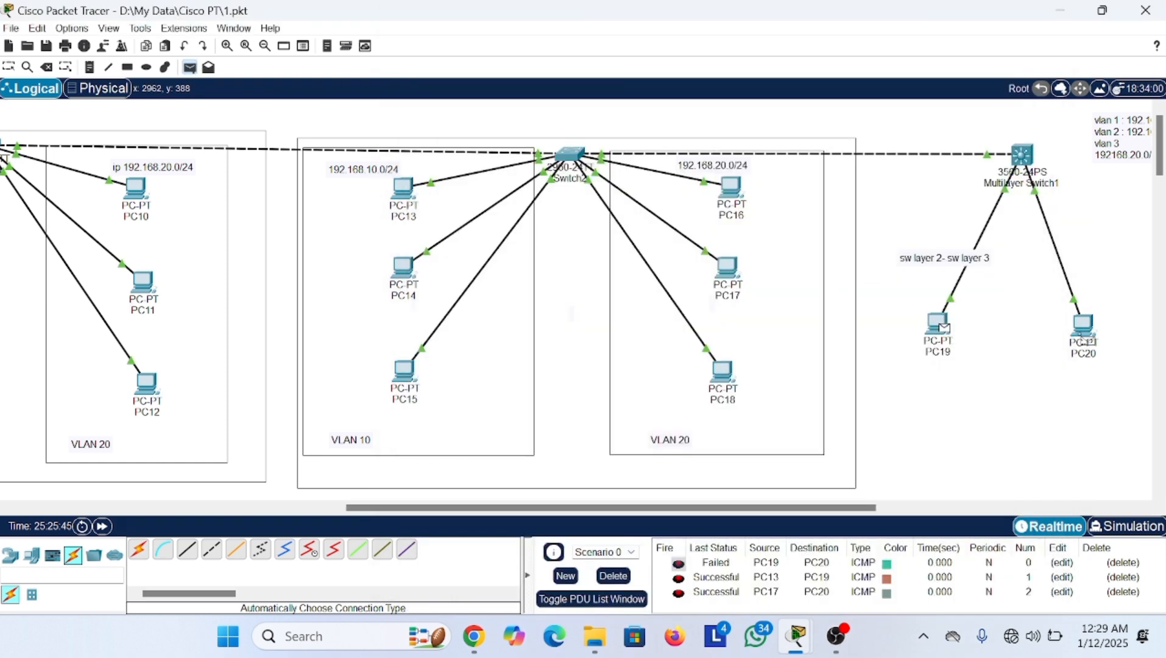
pyautogui.click(1083, 326)
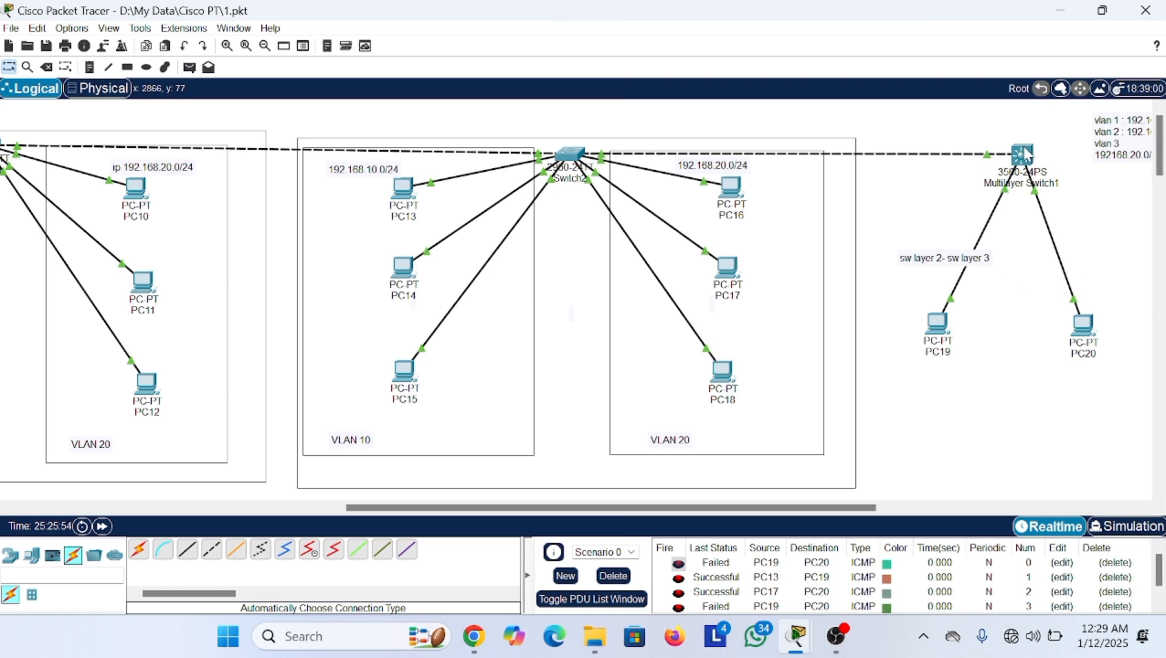
# - Return Multilayer Switch1's command line to privileged mode and display its routing table with show ip route
pyautogui.moveTo(1023, 156)
pyautogui.click(1021, 155)
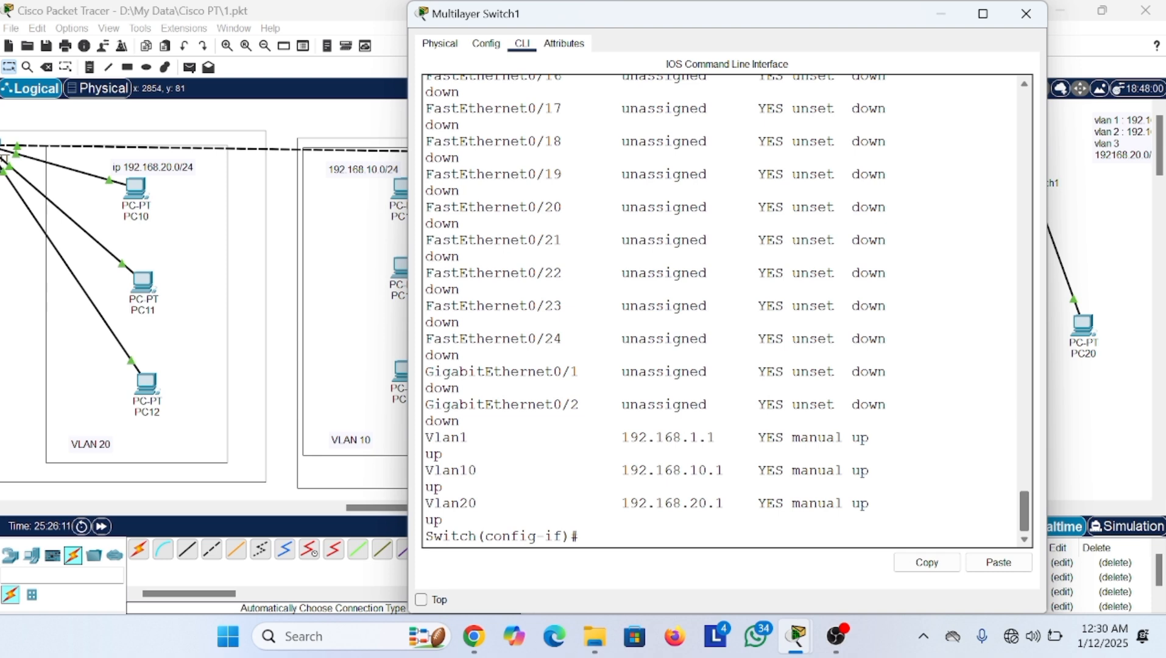
pyautogui.press('Return')
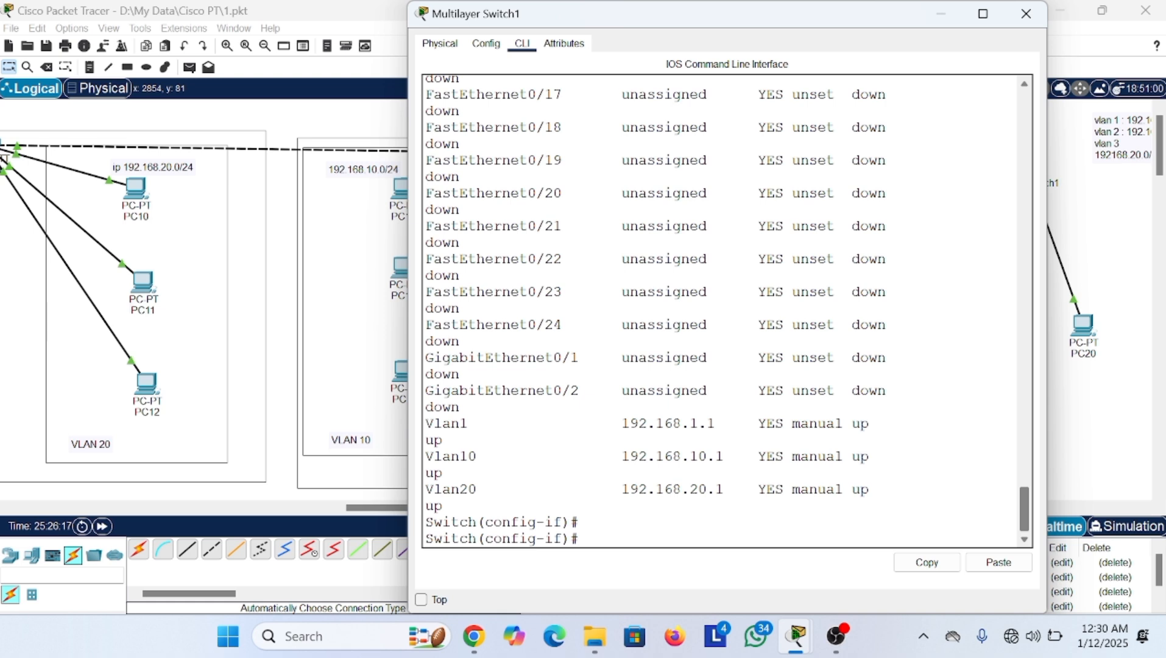
pyautogui.write('end')
pyautogui.press('Return')
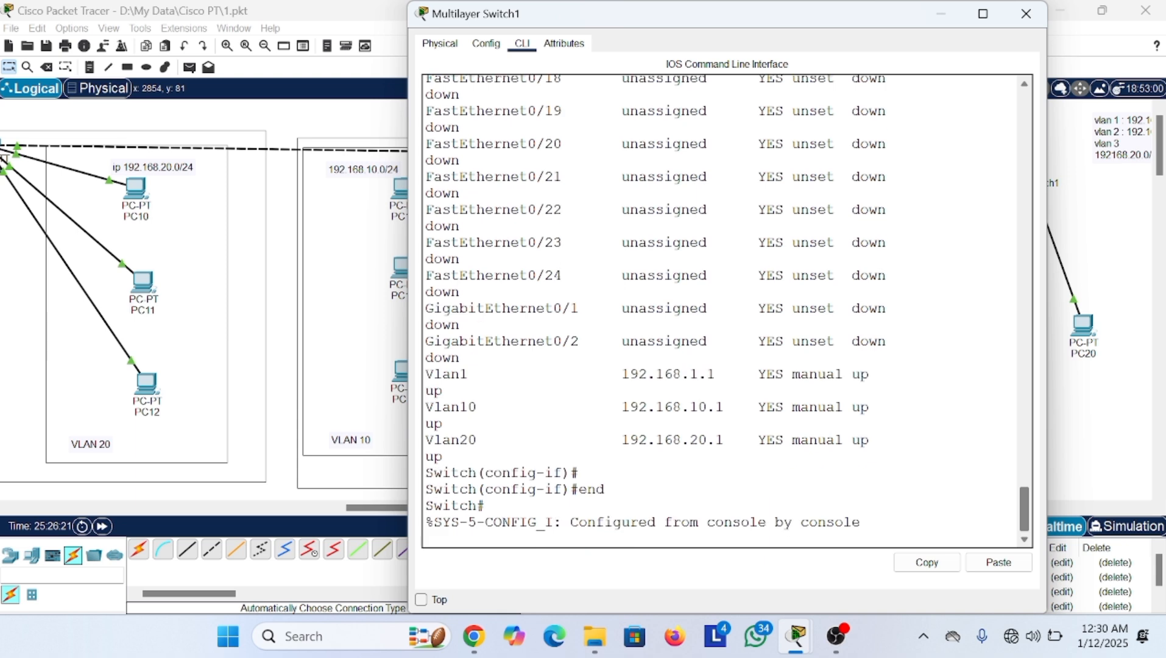
pyautogui.press('Return')
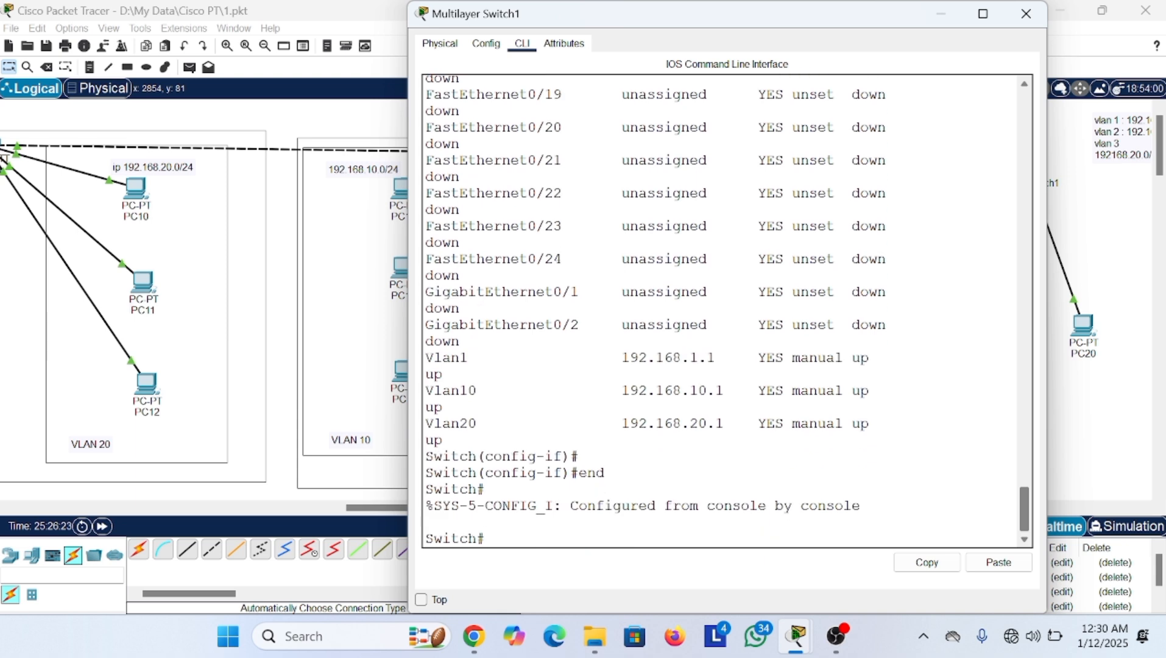
pyautogui.write('show ip route')
pyautogui.press('Return')
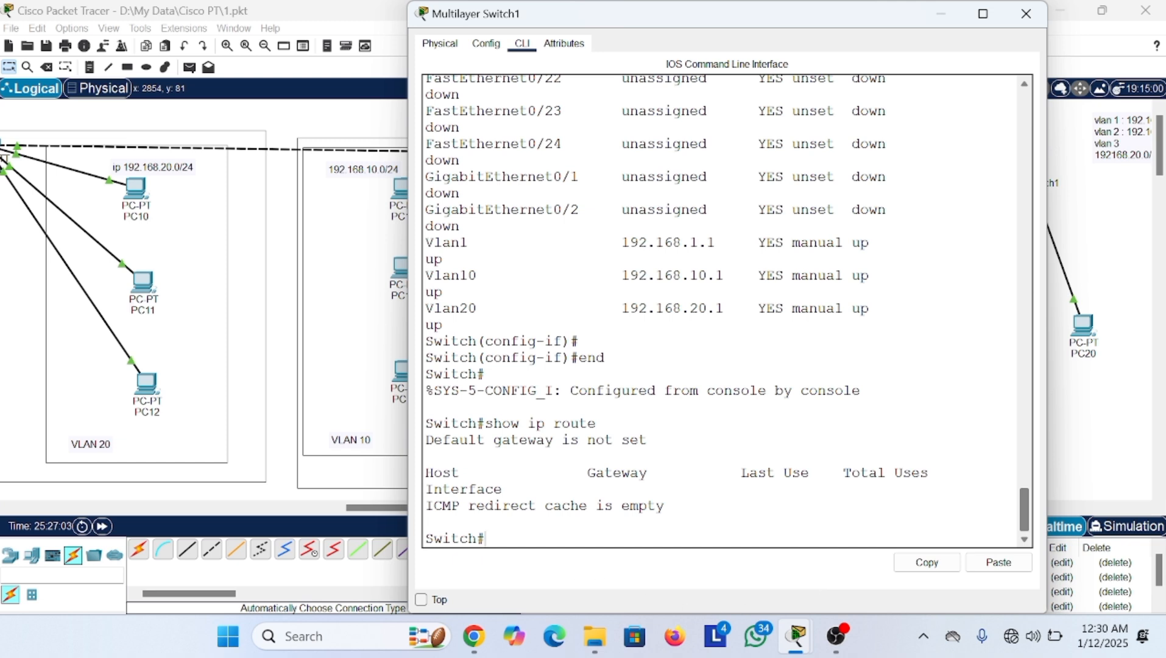
pyautogui.moveTo(426, 506); pyautogui.dragTo(664, 506)
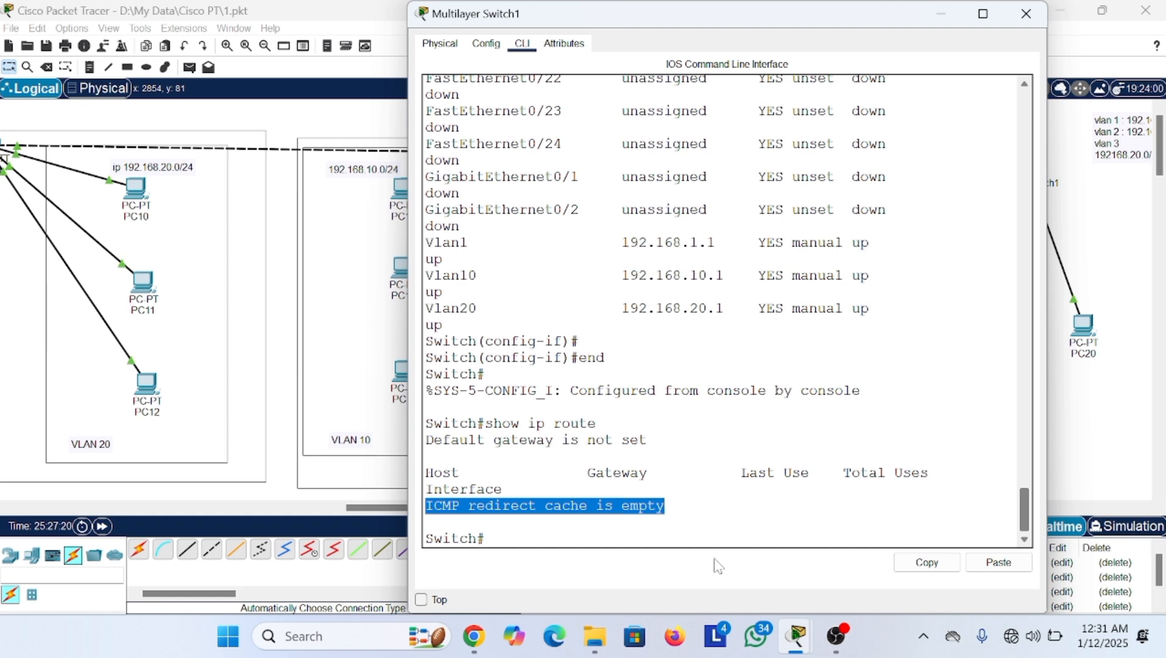
# - Enter global configuration mode on Multilayer Switch1 and enable Layer 3 forwarding with the ip routing command
pyautogui.click(487, 538)
pyautogui.write('conf t')
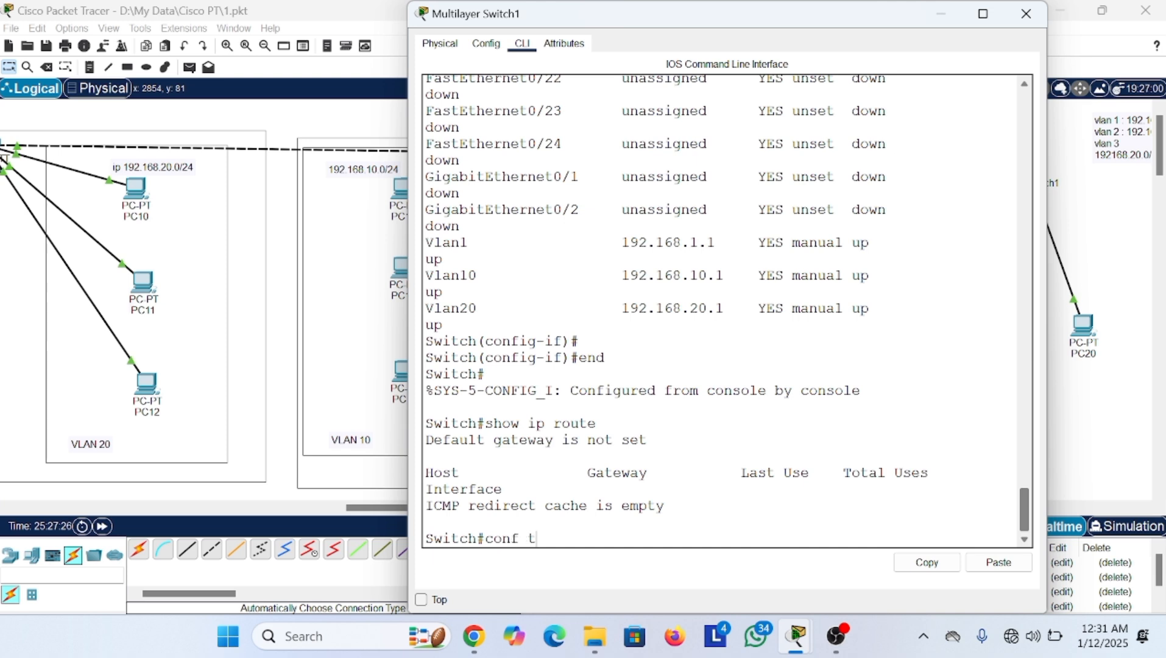
pyautogui.press('Return')
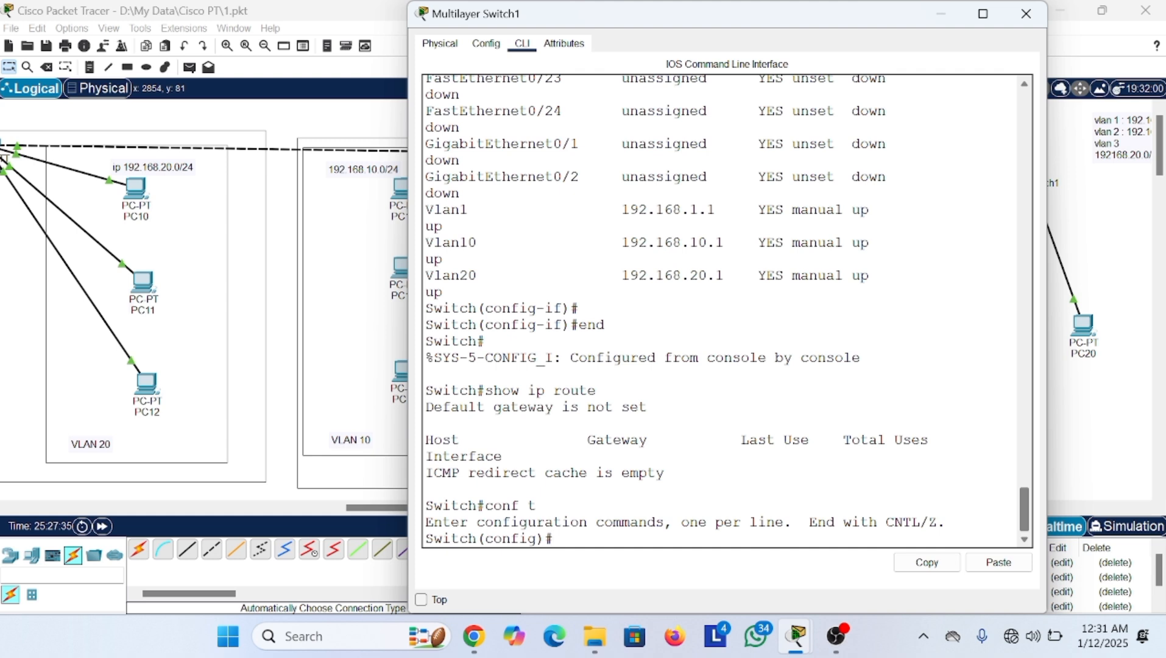
pyautogui.write('ip roting')
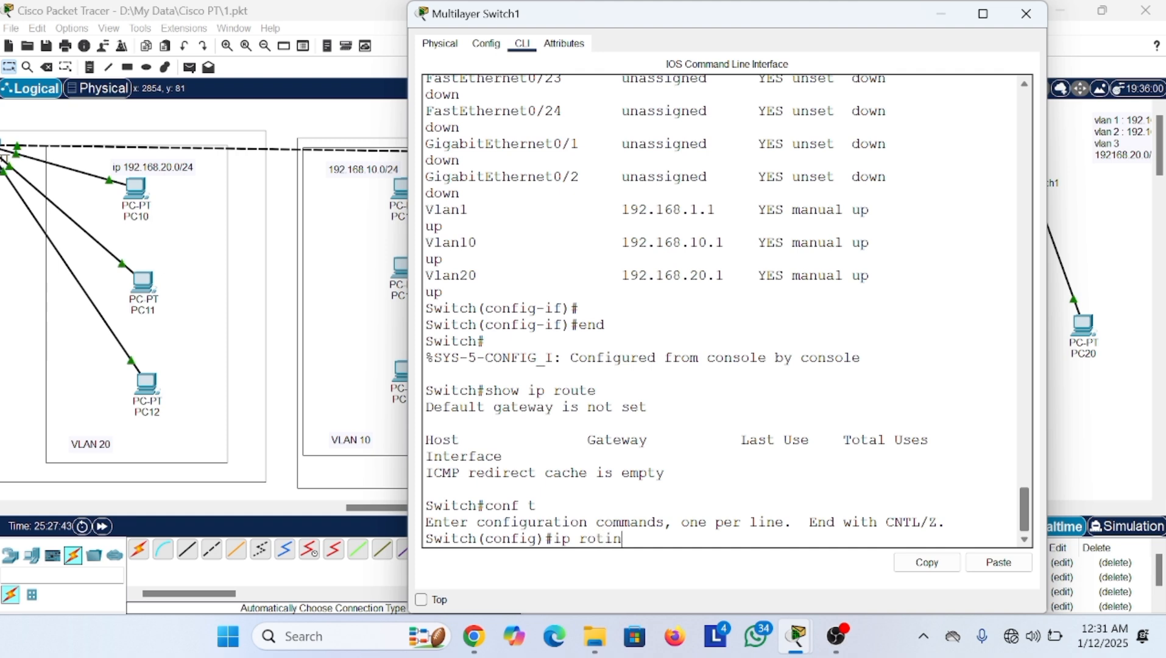
pyautogui.press('Return')
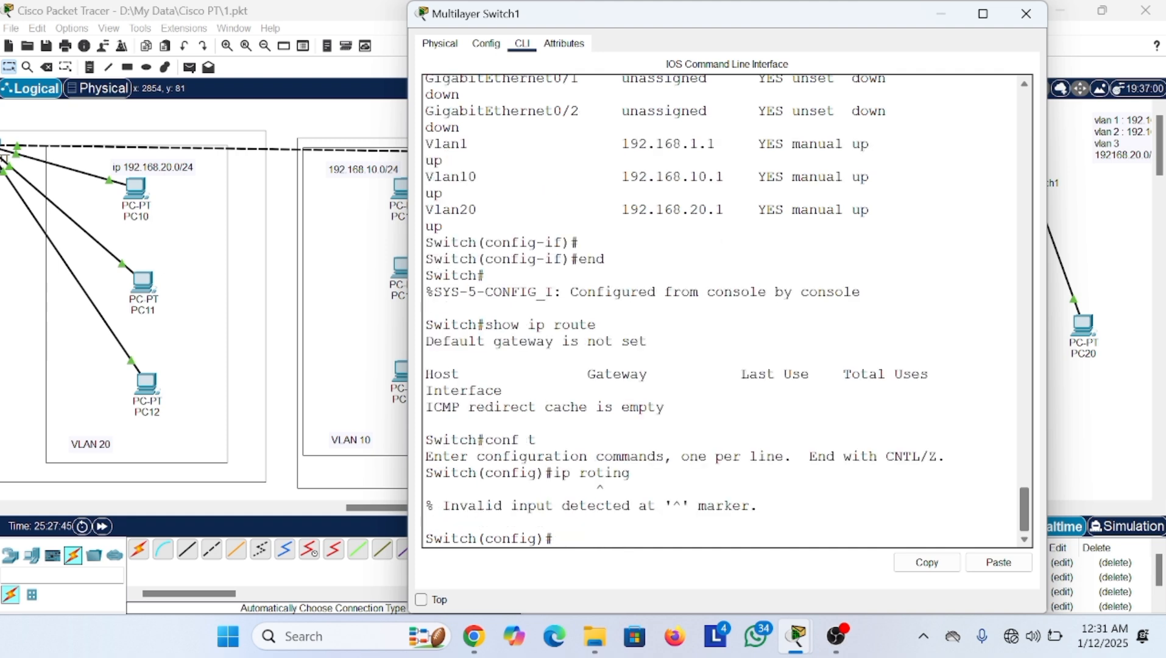
pyautogui.press('Return')
pyautogui.press('Up')
pyautogui.press('Left')
pyautogui.press('Left')
pyautogui.press('Left')
pyautogui.press('Left')
pyautogui.write('u')
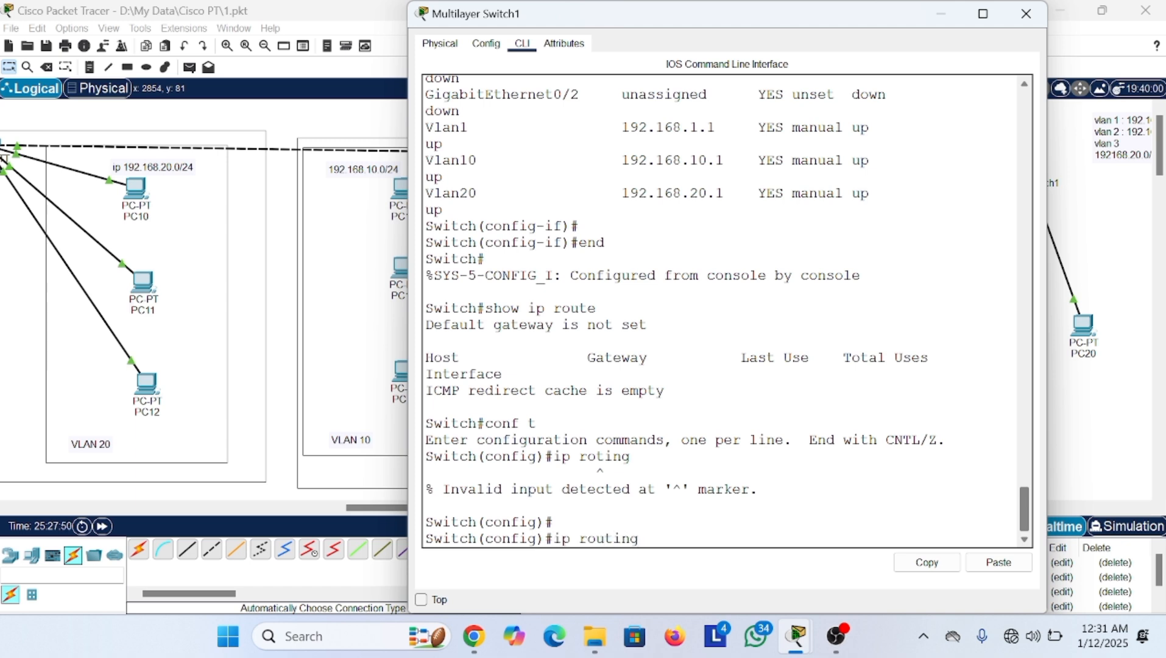
pyautogui.press('Return')
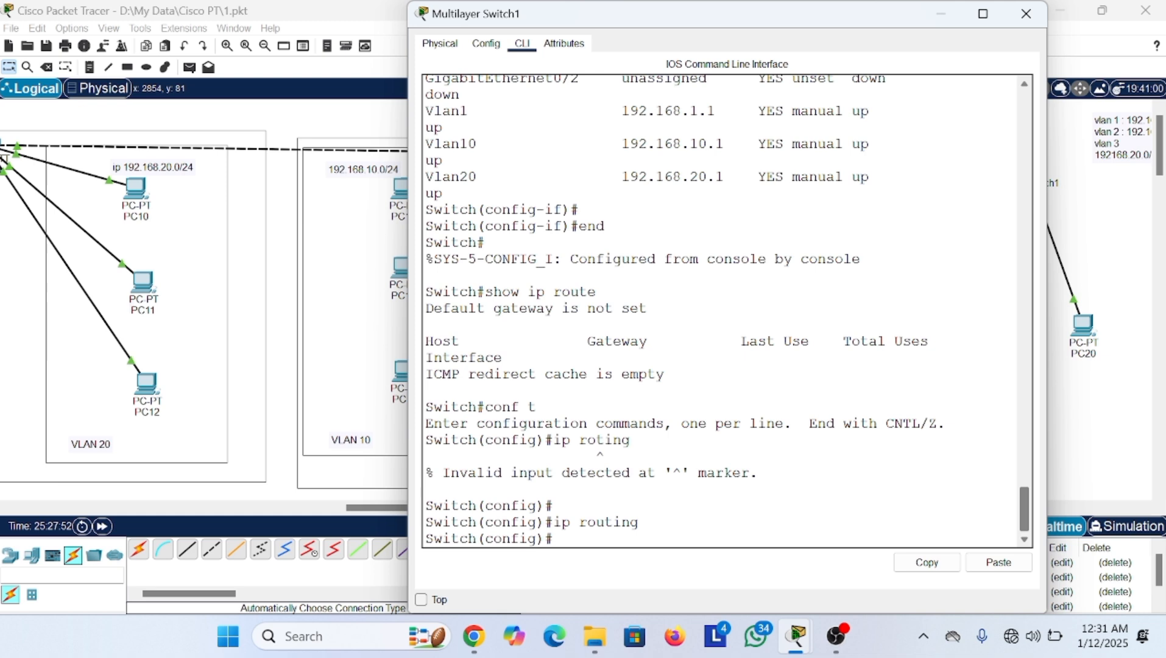
# - Display the routing table from configuration mode with do show ip route, and put the switch window away
pyautogui.write('do show ip route')
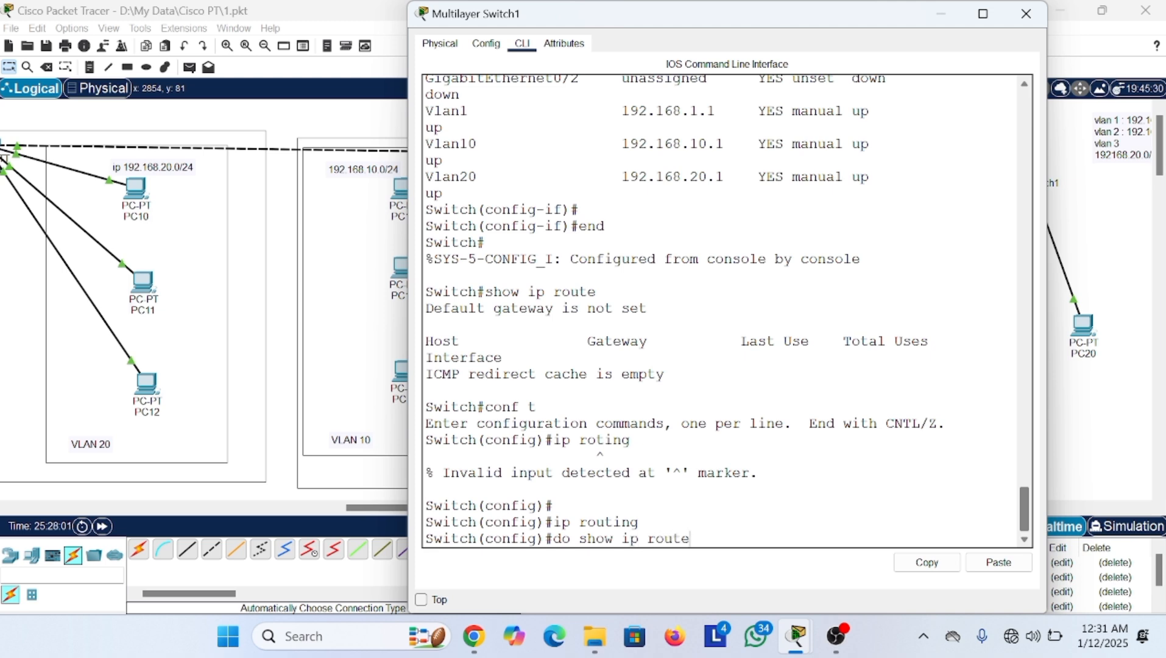
pyautogui.press('Return')
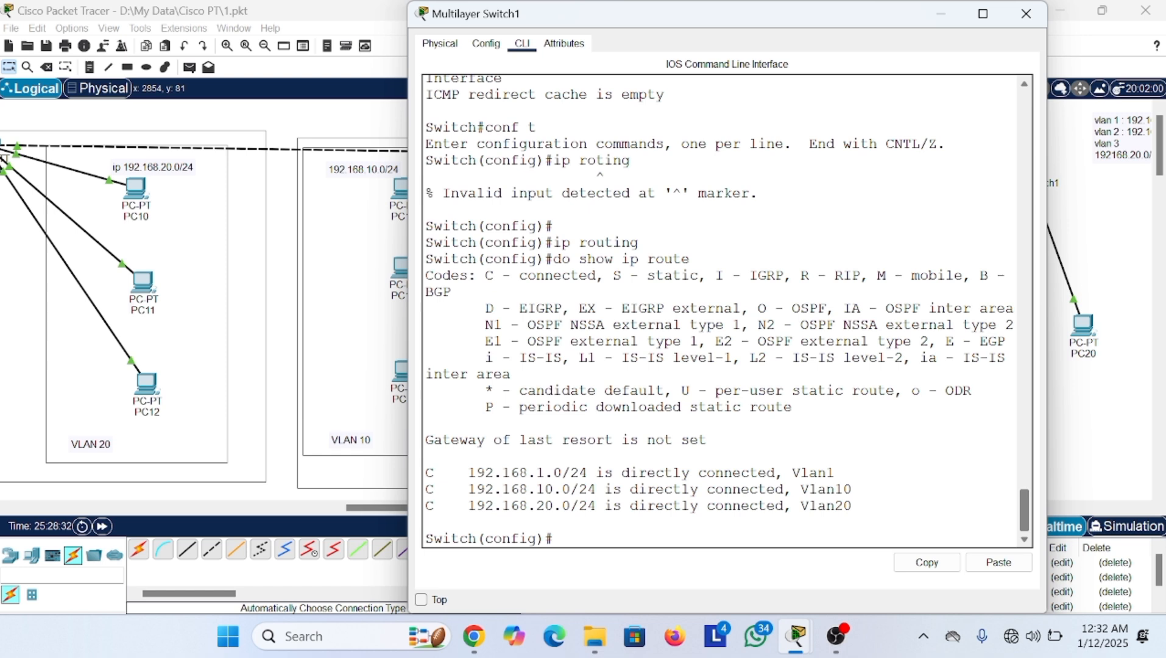
pyautogui.click(951, 12)
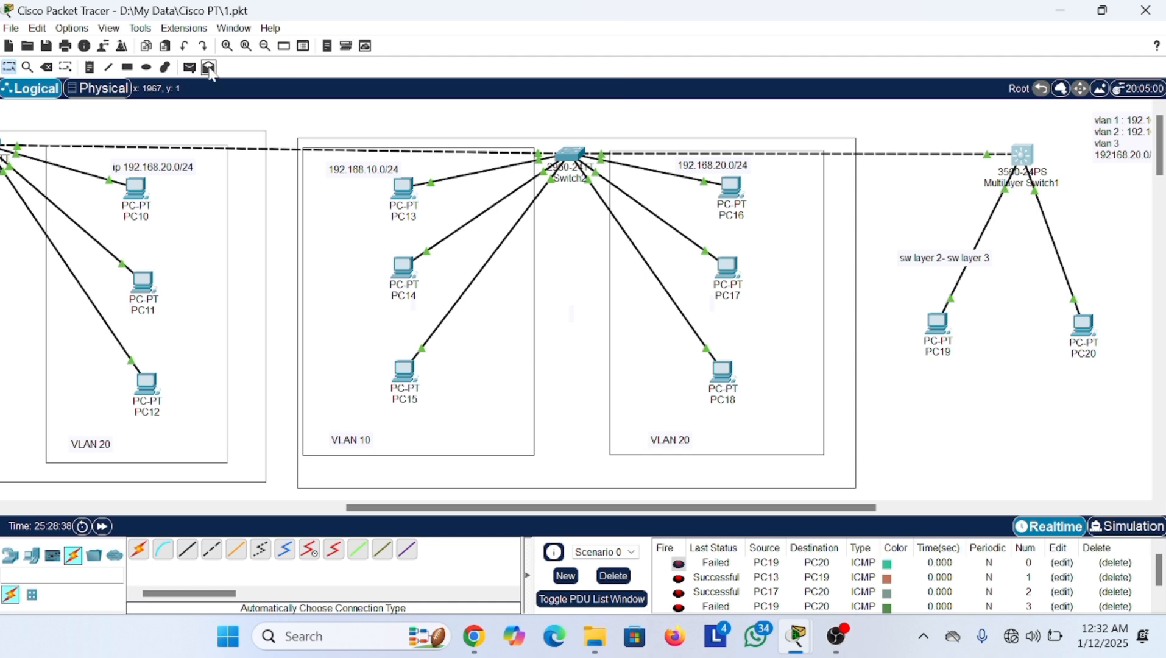
# - Send a simple PDU from PC13 in Switch2's VLAN 10 to PC19
pyautogui.click(189, 68)
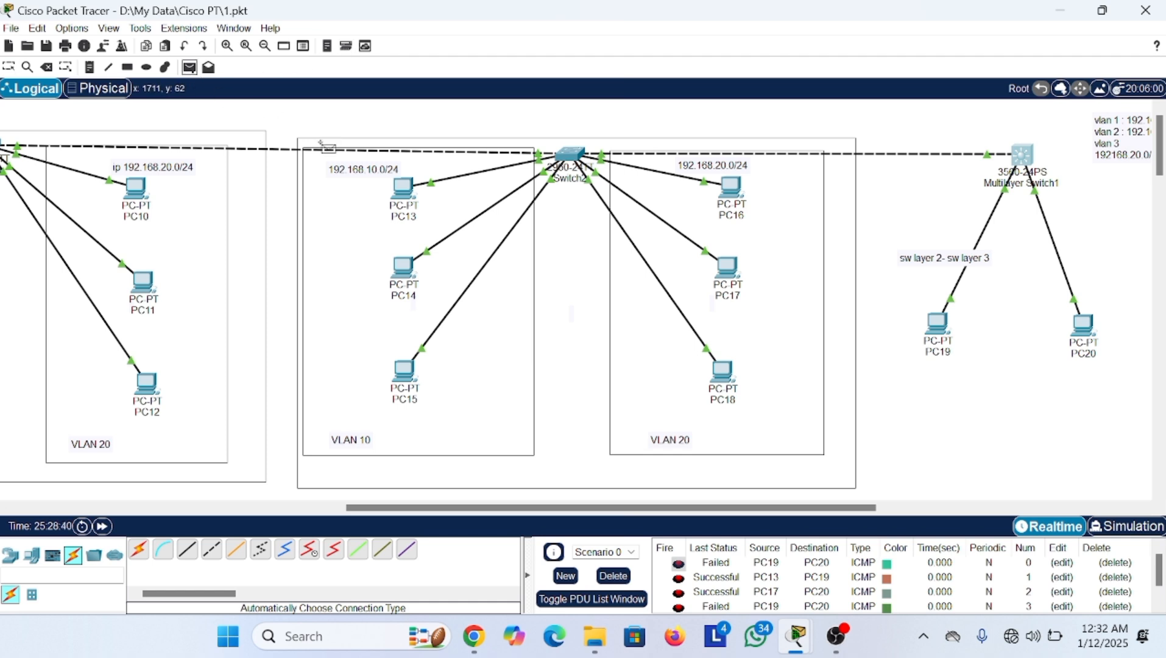
pyautogui.click(405, 187)
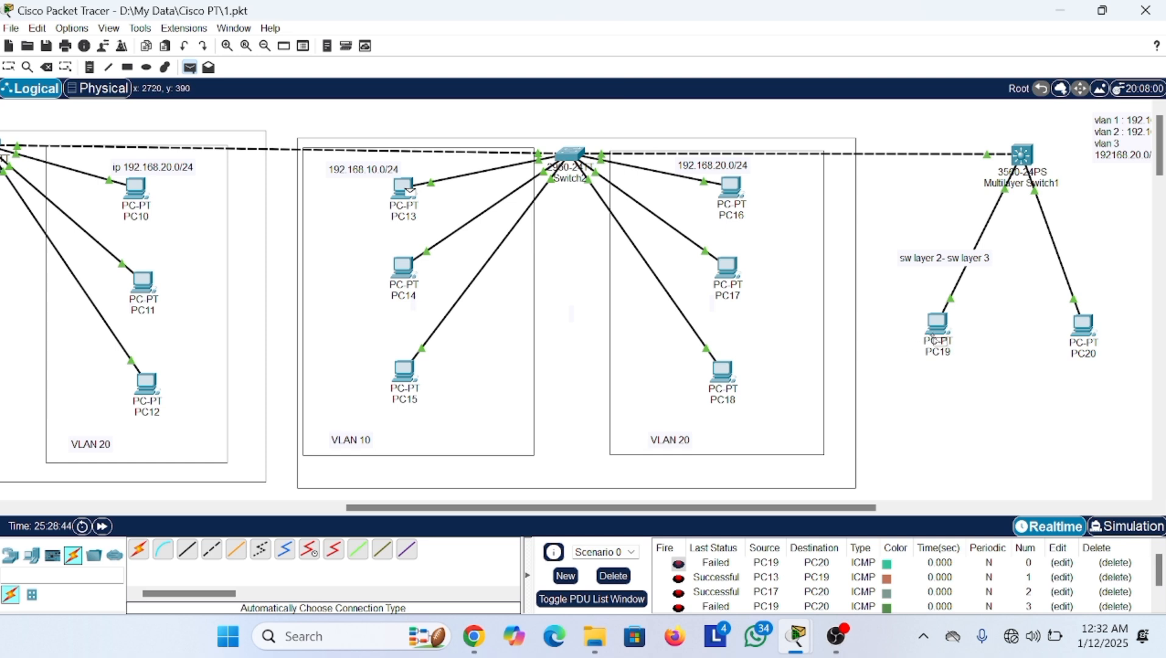
pyautogui.click(940, 344)
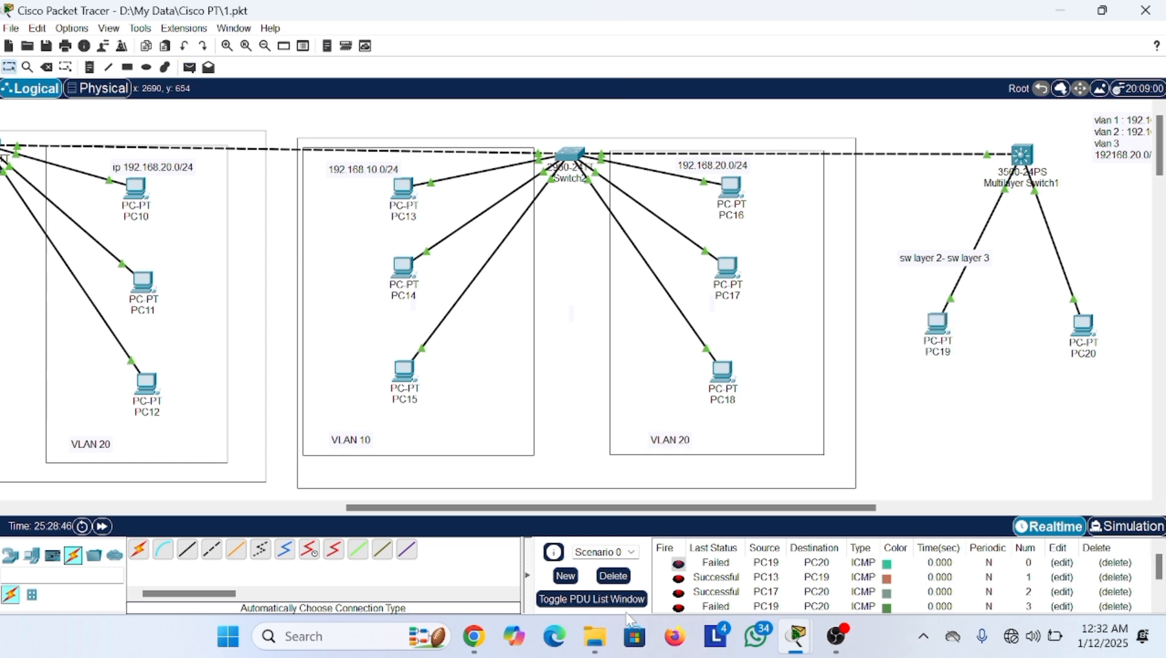
# - Clear all PDU entries of Scenario 0 and send a fresh simple PDU from PC13 to PC19
pyautogui.click(613, 578)
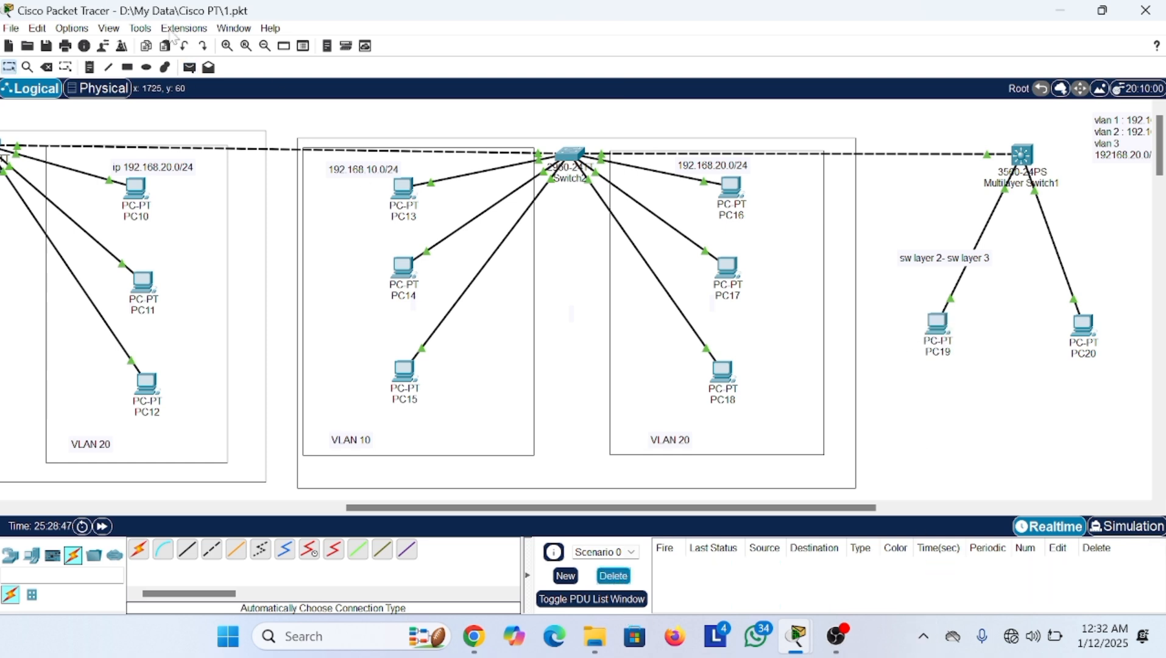
pyautogui.click(189, 67)
pyautogui.click(404, 189)
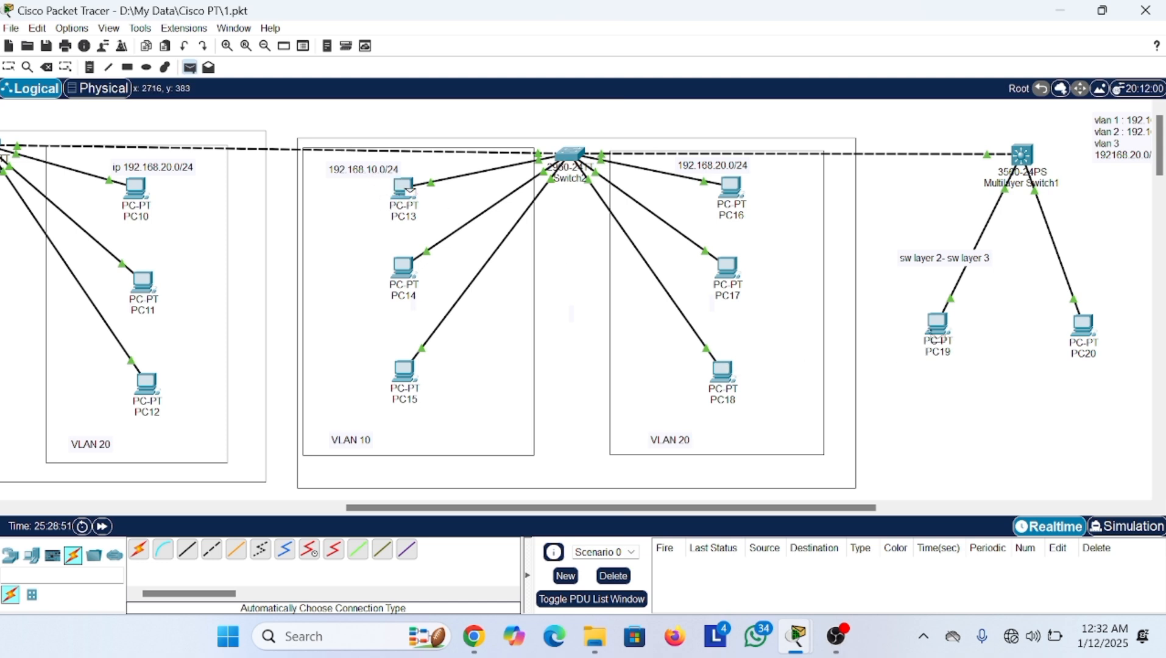
pyautogui.click(937, 326)
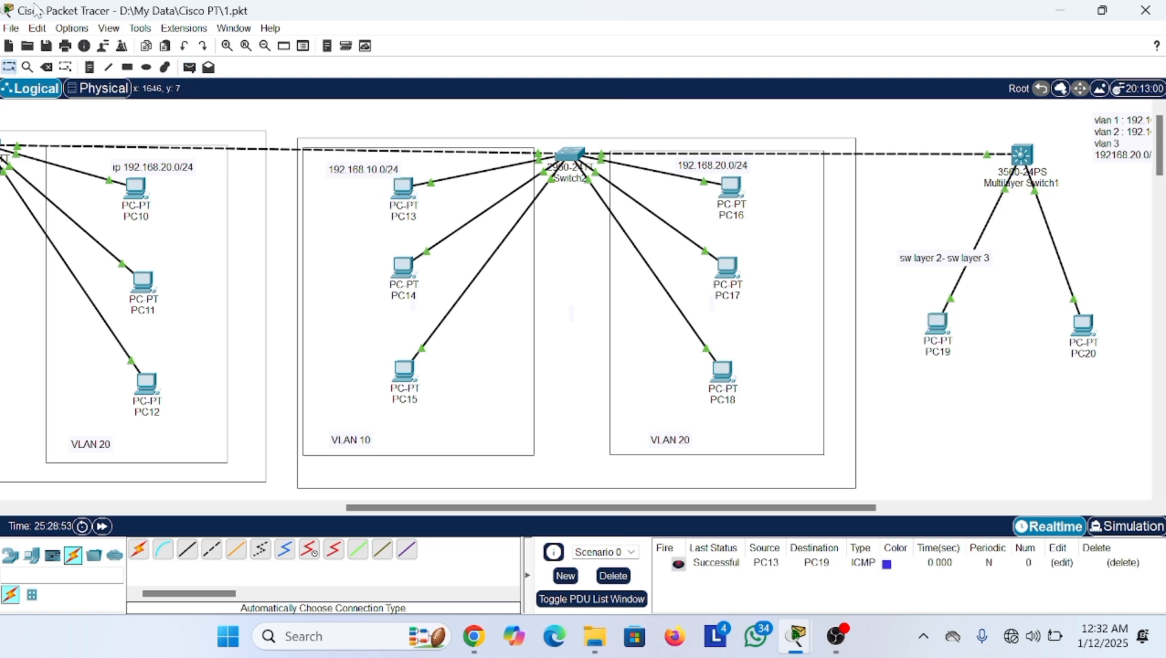
# - Send a simple PDU from PC17 to PC20 to test connectivity within VLAN 20
pyautogui.click(189, 67)
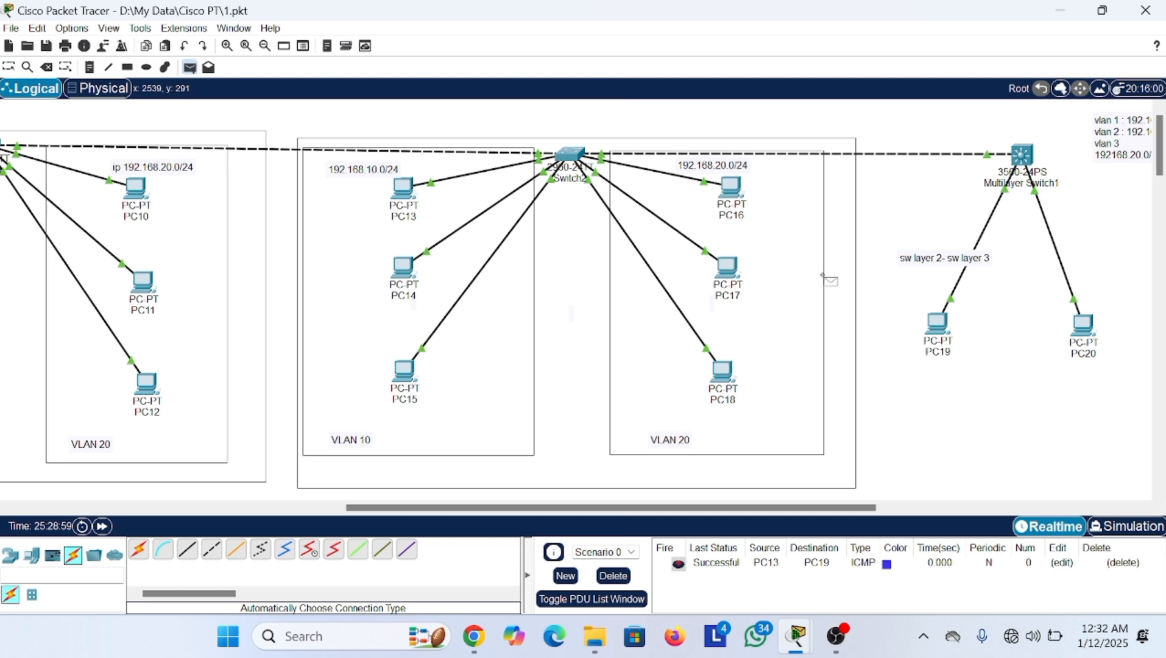
pyautogui.click(724, 270)
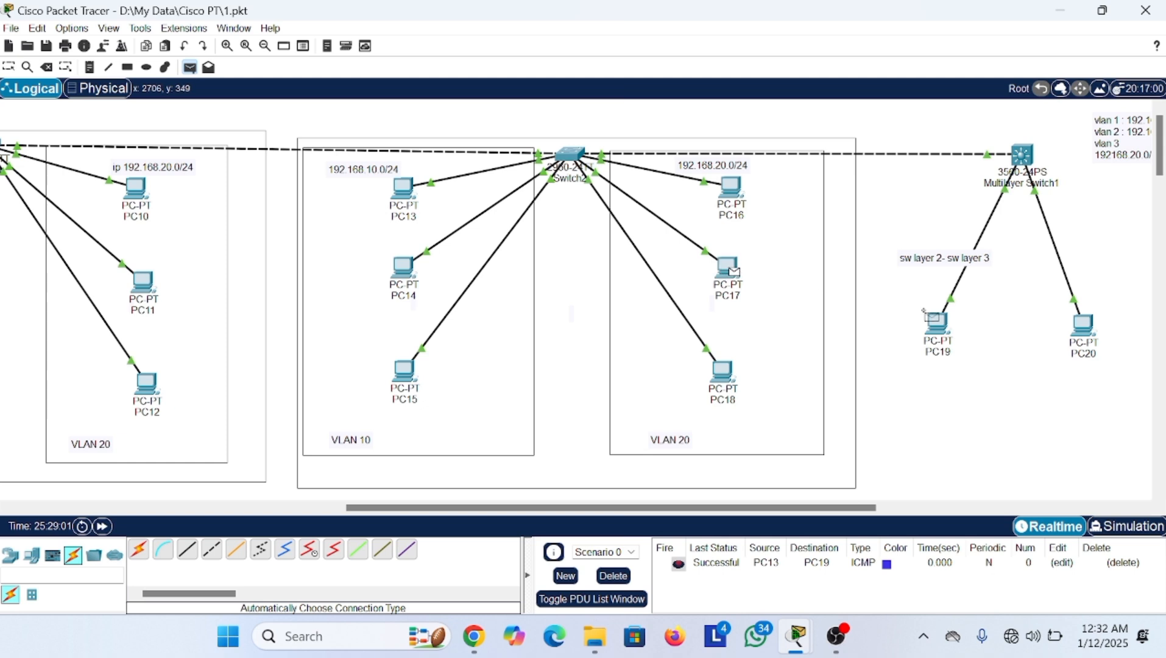
pyautogui.click(1088, 329)
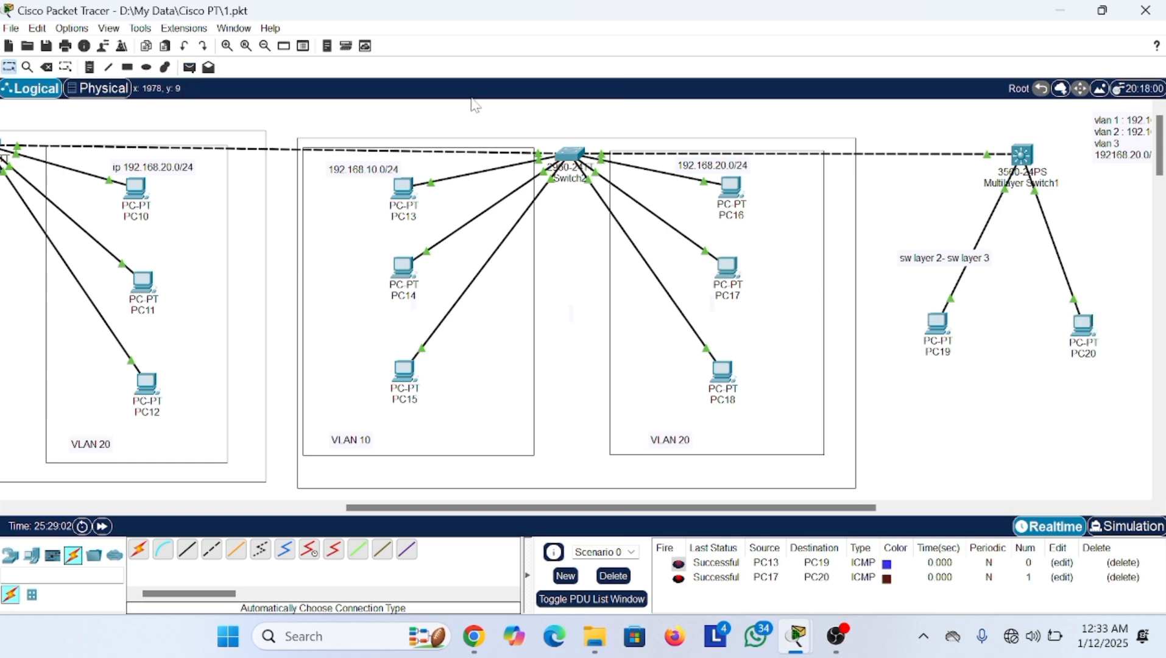
# - Send a simple PDU from PC19 to PC20 to test routing between VLAN 10 and VLAN 20
pyautogui.click(190, 67)
pyautogui.click(937, 319)
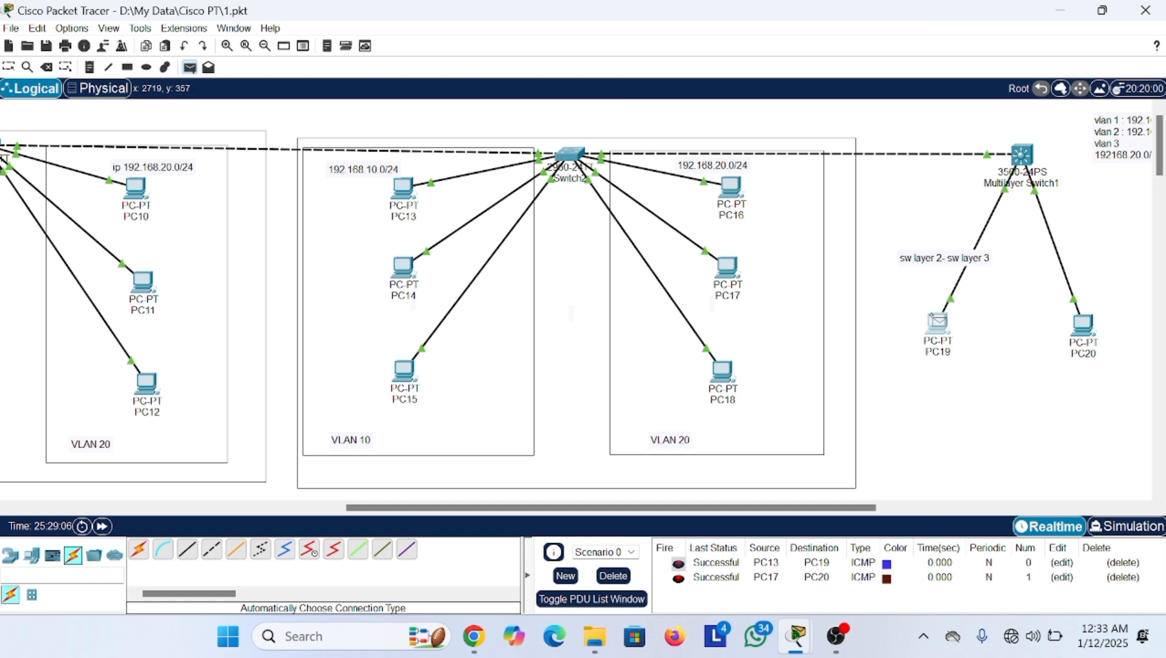
pyautogui.click(1092, 335)
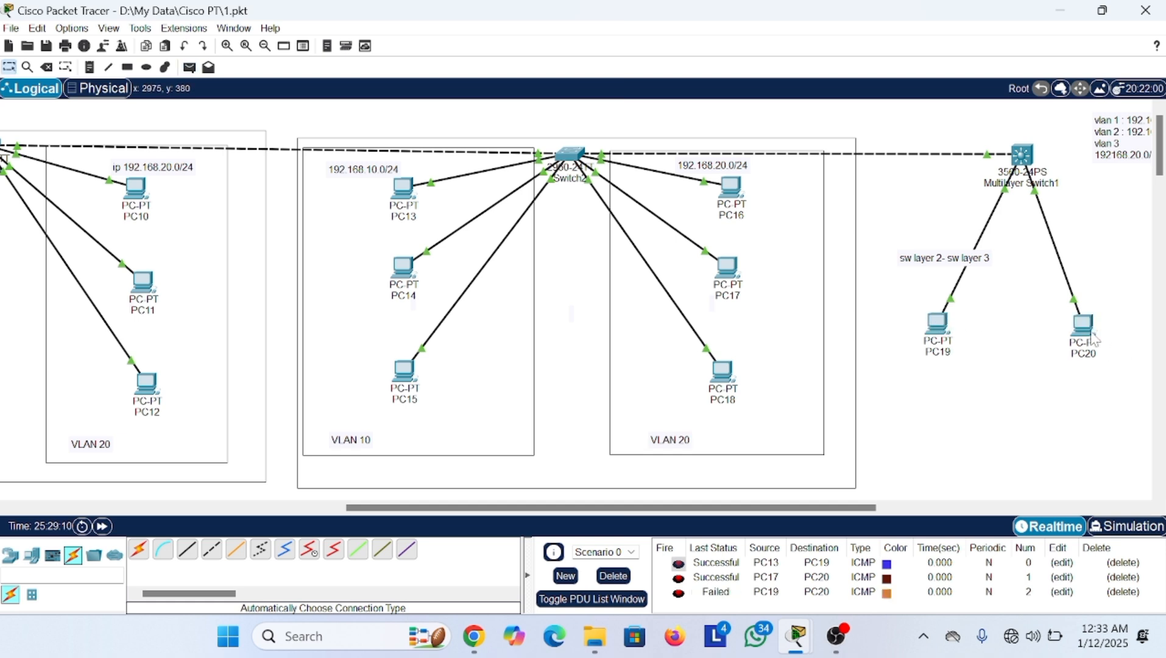
# - Open PC19's IP configuration to check its address, subnet mask and default gateway
pyautogui.click(937, 323)
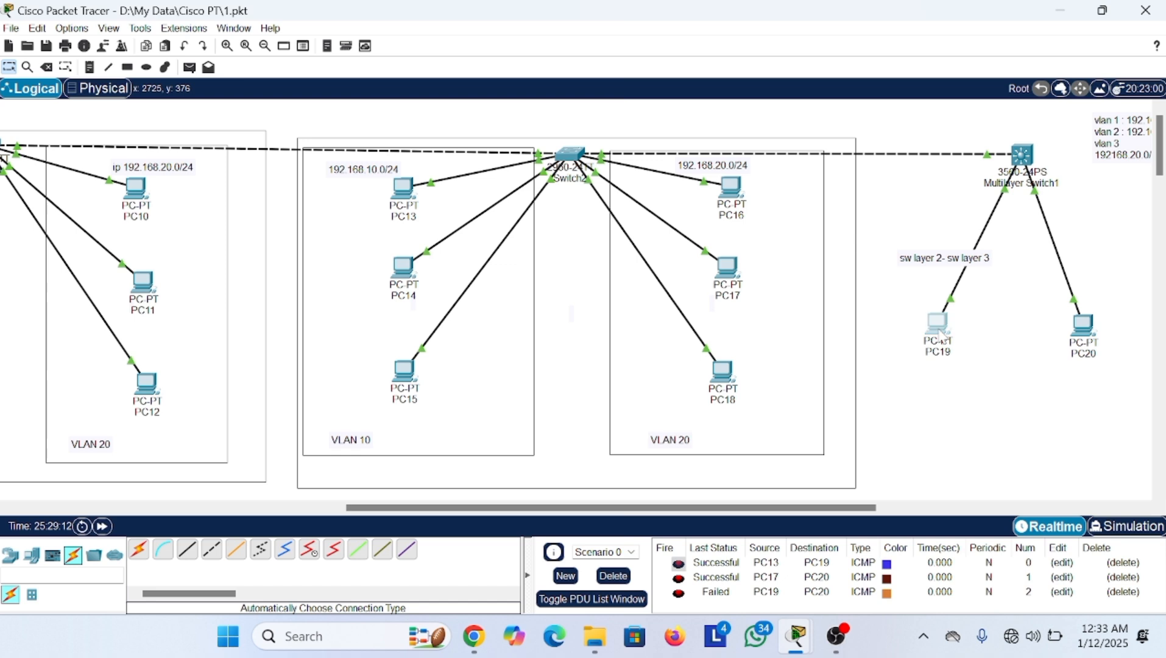
pyautogui.click(486, 90)
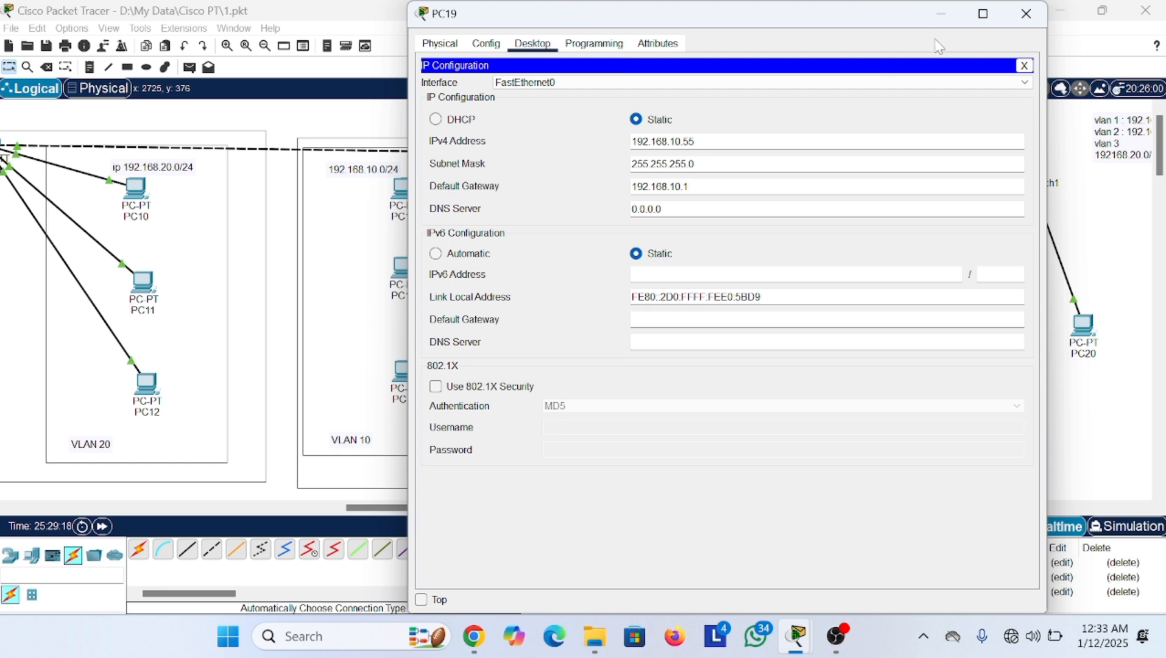
# - Set PC20's default gateway to 192.168.20.1 in its IP configuration and close the device window
pyautogui.click(950, 18)
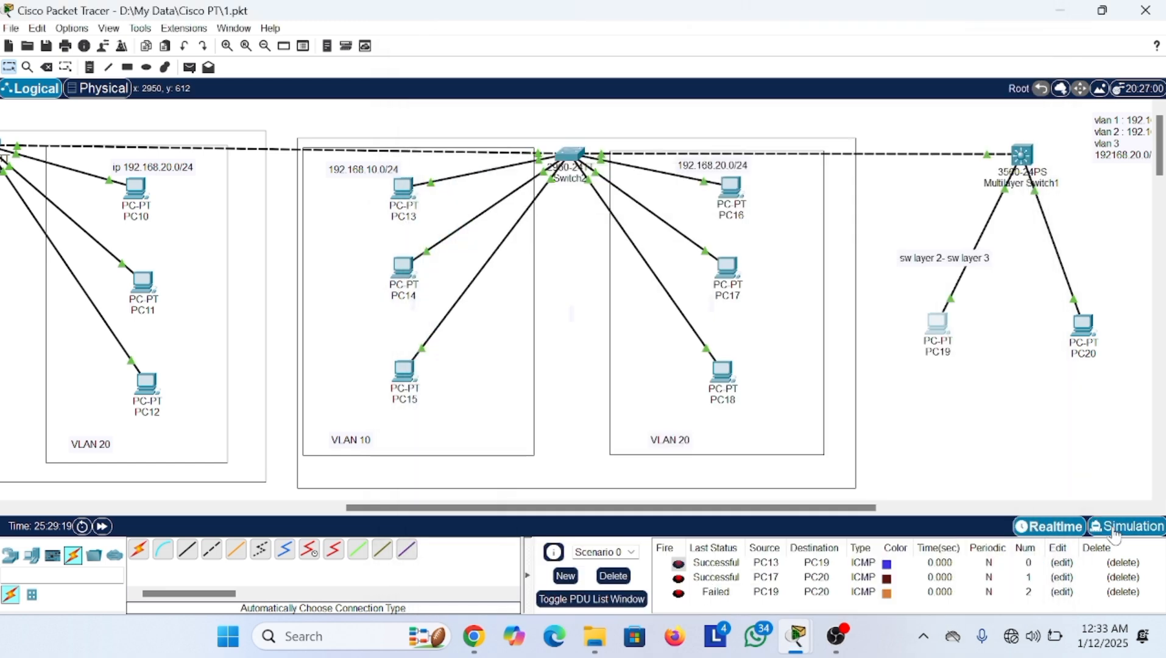
pyautogui.click(1083, 324)
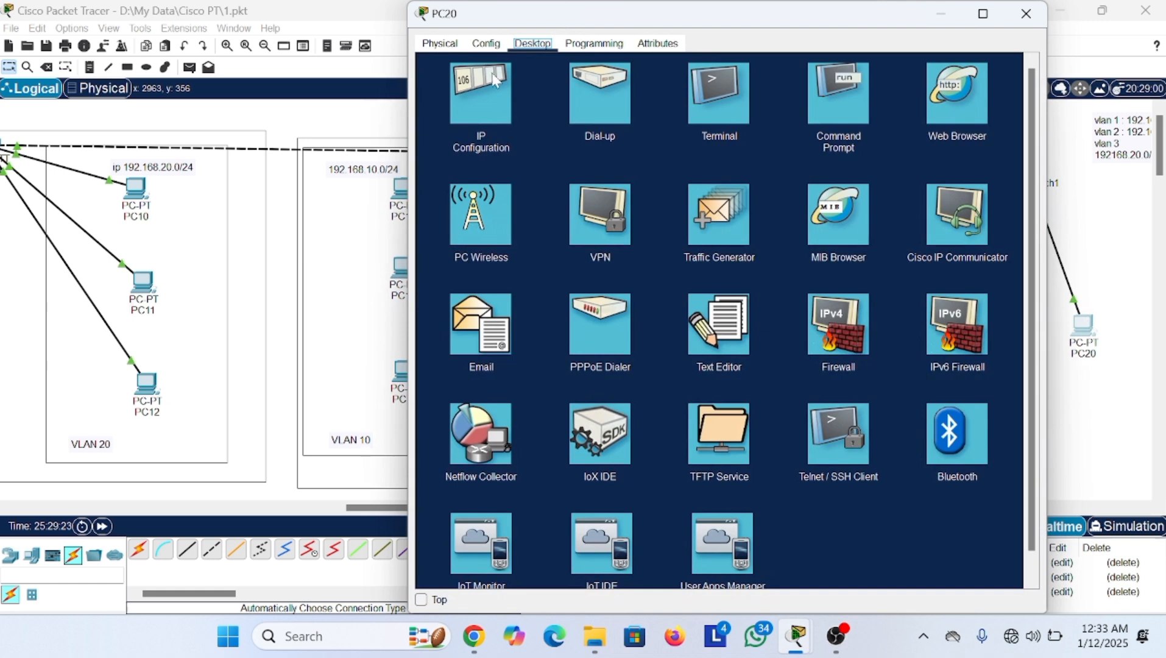
pyautogui.click(493, 81)
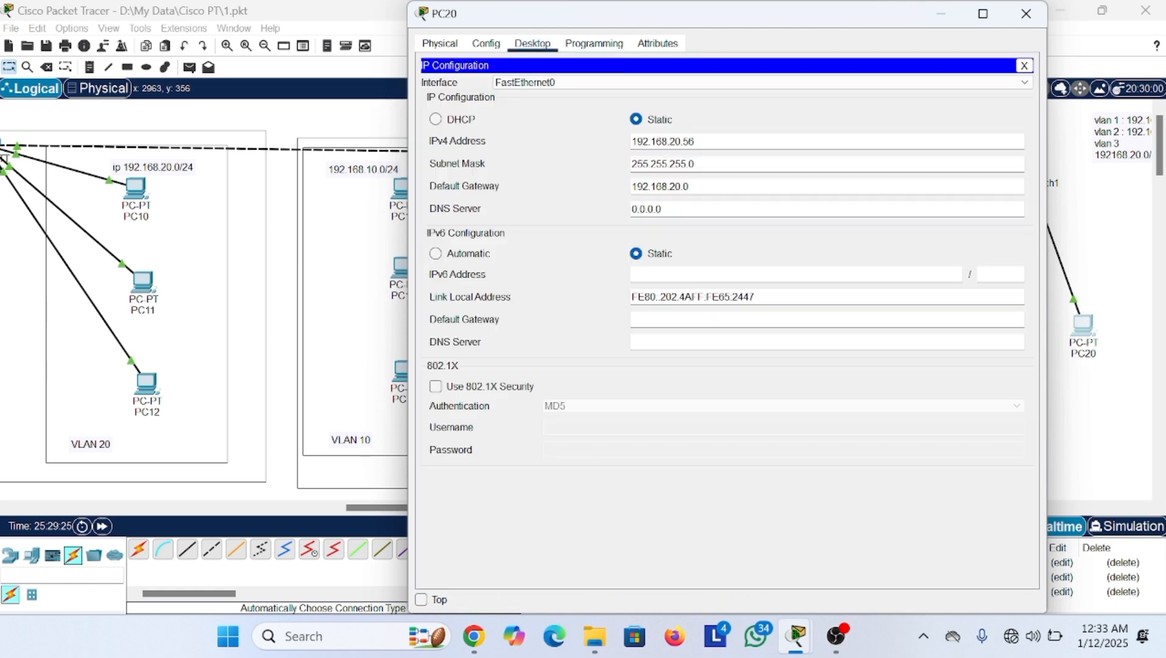
pyautogui.press('BackSpace')
pyautogui.write('1')
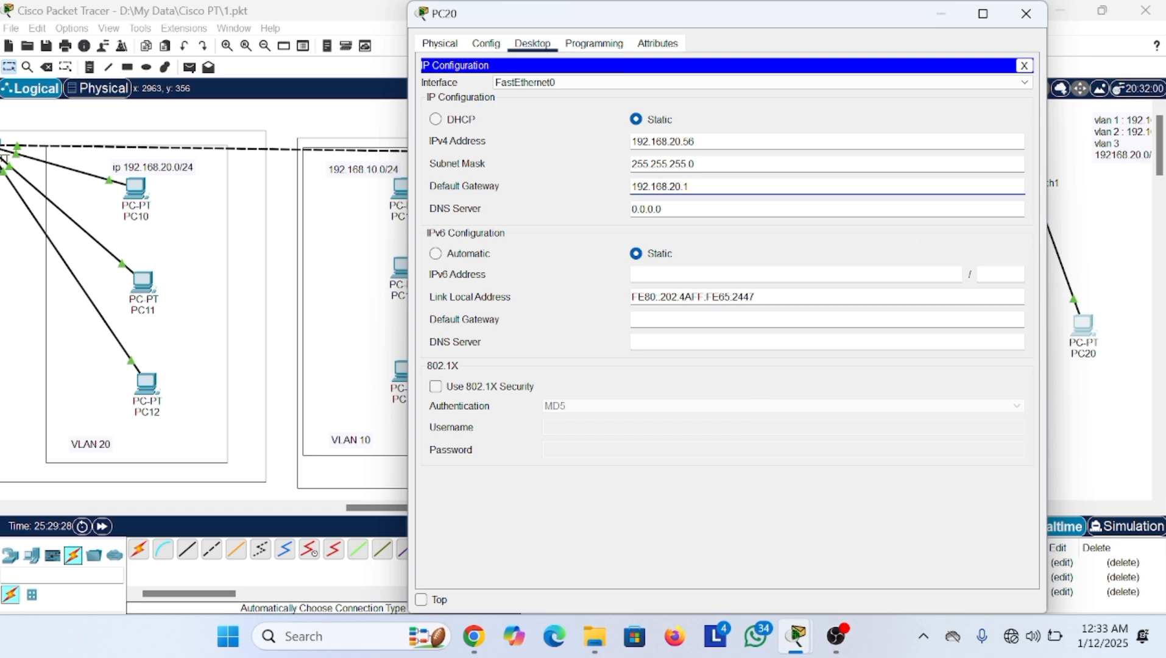
pyautogui.click(1024, 65)
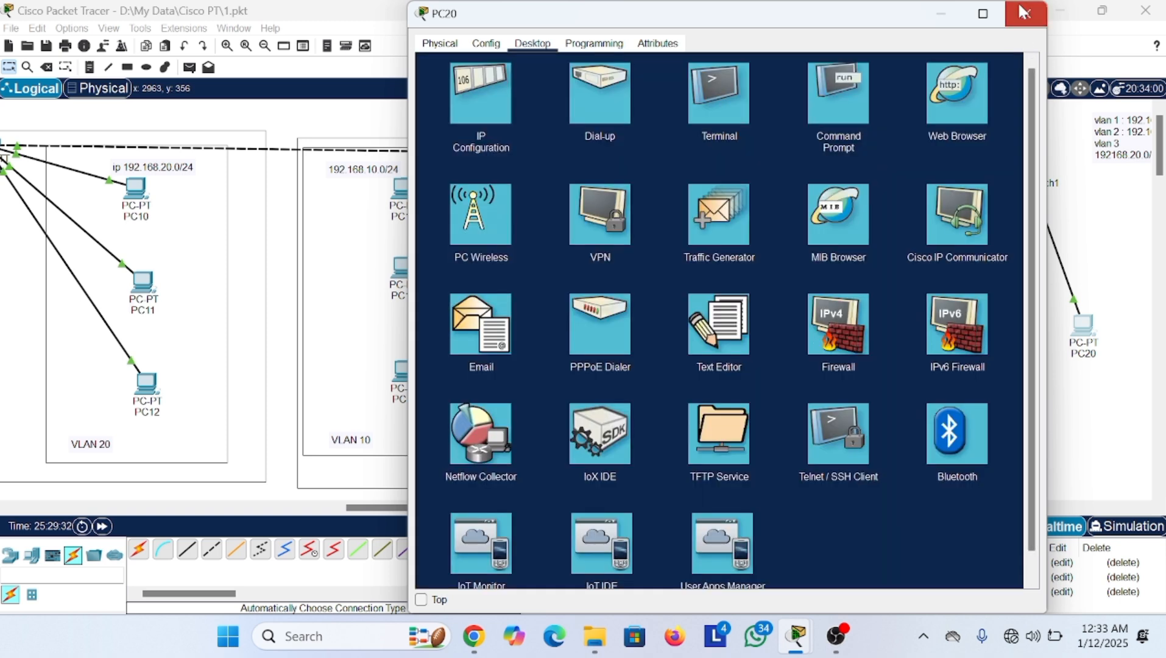
pyautogui.click(1026, 13)
# - Send another simple PDU from PC19 to PC20 to retest routing between VLAN 10 and VLAN 20
pyautogui.click(189, 67)
pyautogui.click(939, 324)
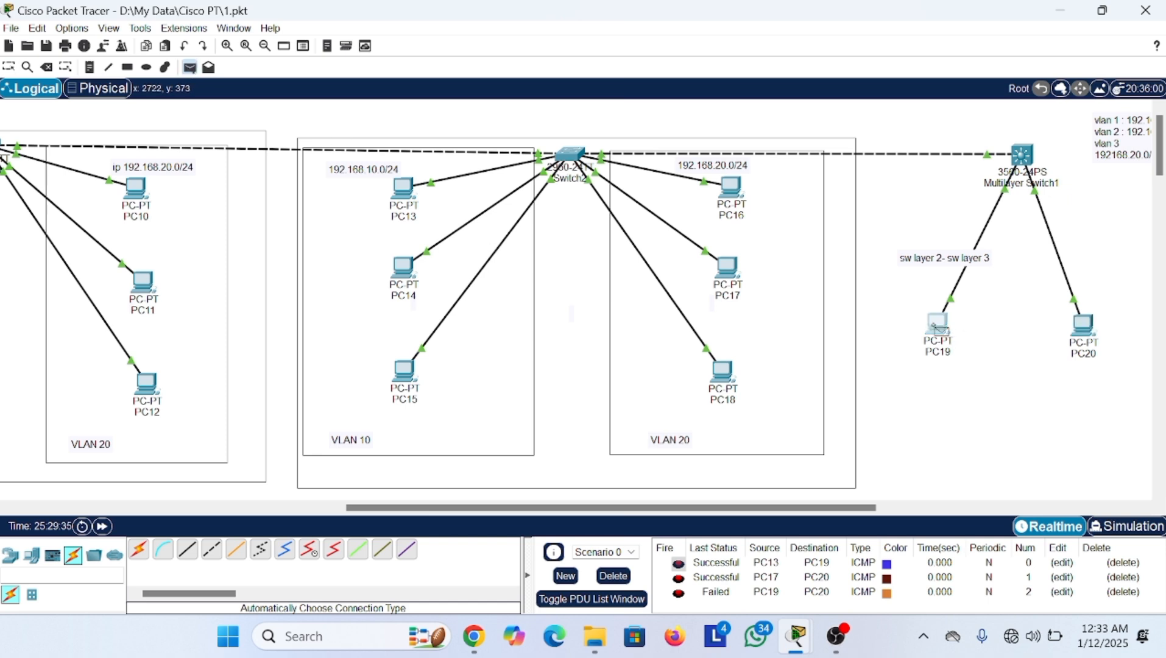
pyautogui.click(1091, 332)
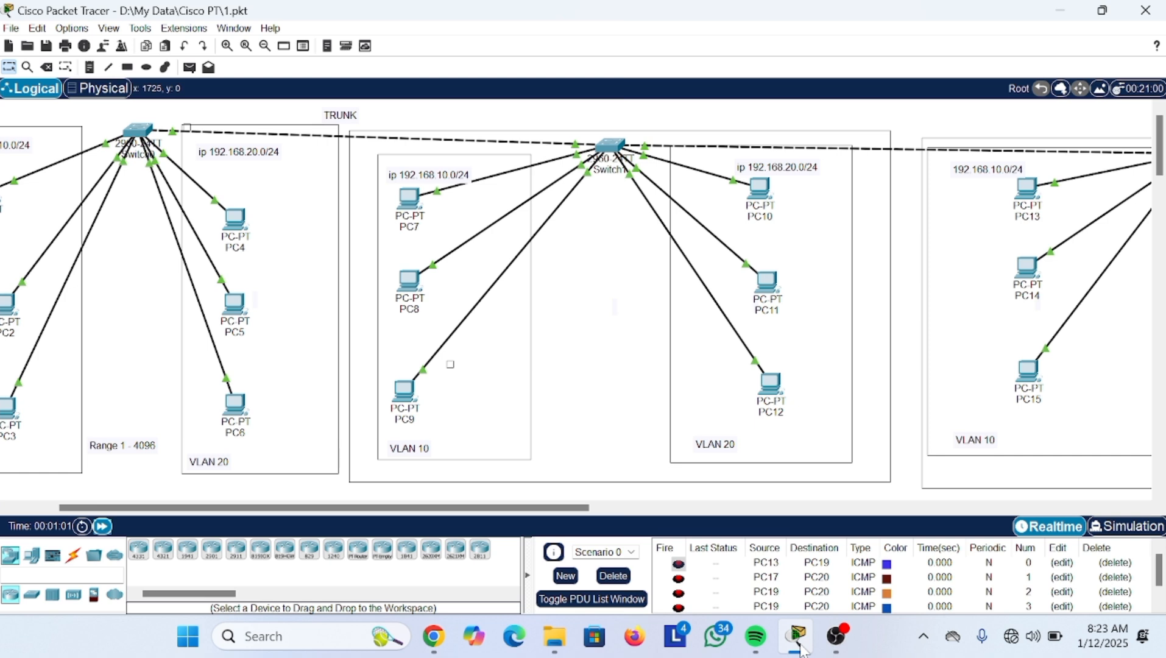
# - Open the command line of Multilayer Switch1 and enter global configuration mode
pyautogui.hscroll(10, 952, 376)
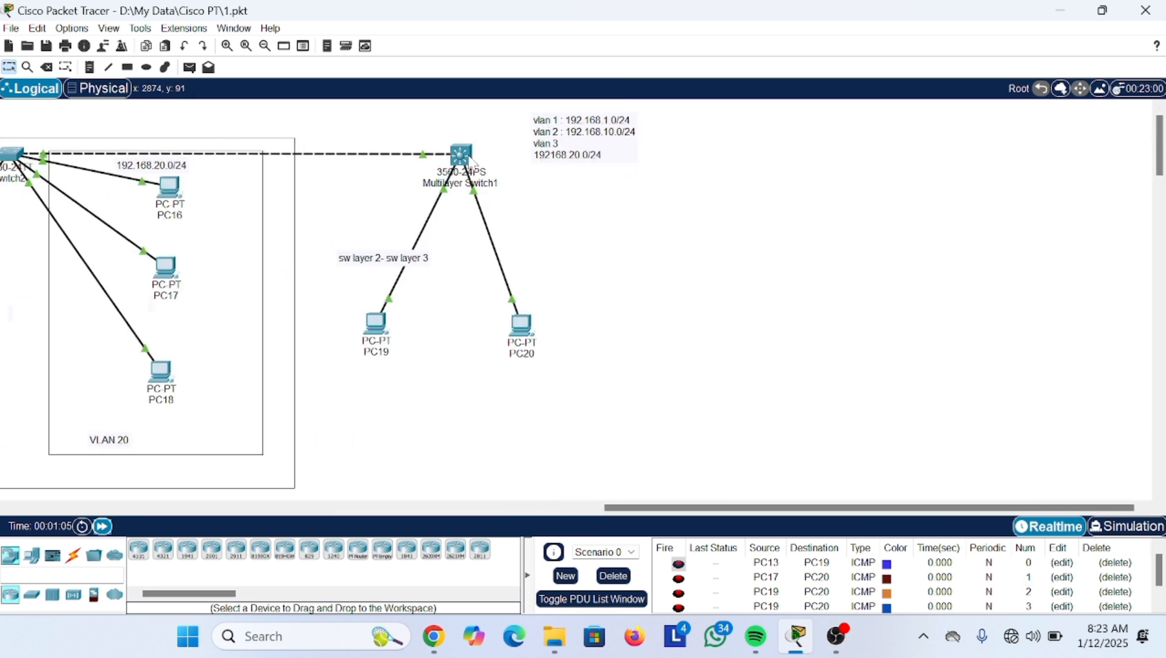
pyautogui.moveTo(470, 159)
pyautogui.click(461, 157)
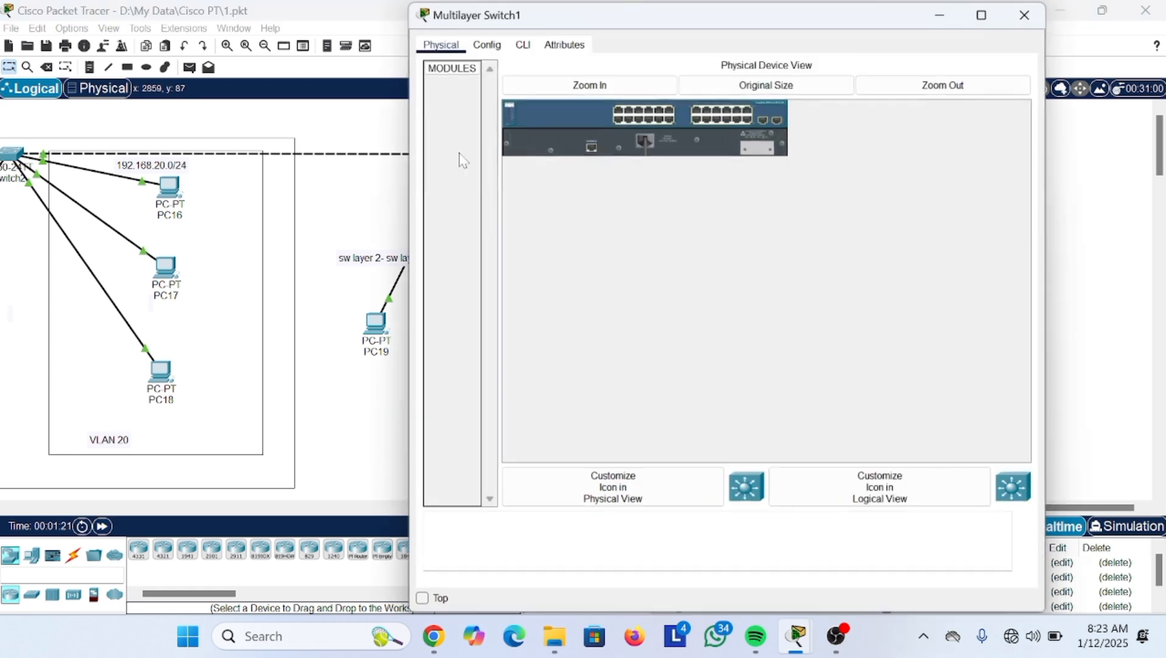
pyautogui.click(516, 48)
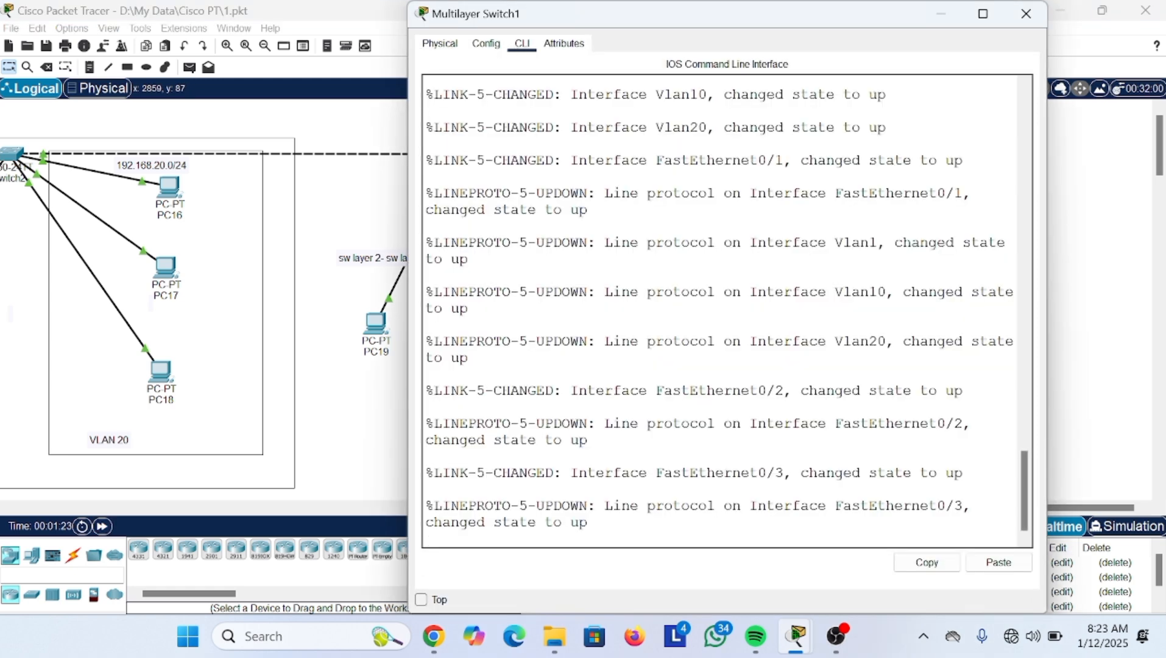
pyautogui.press('Return')
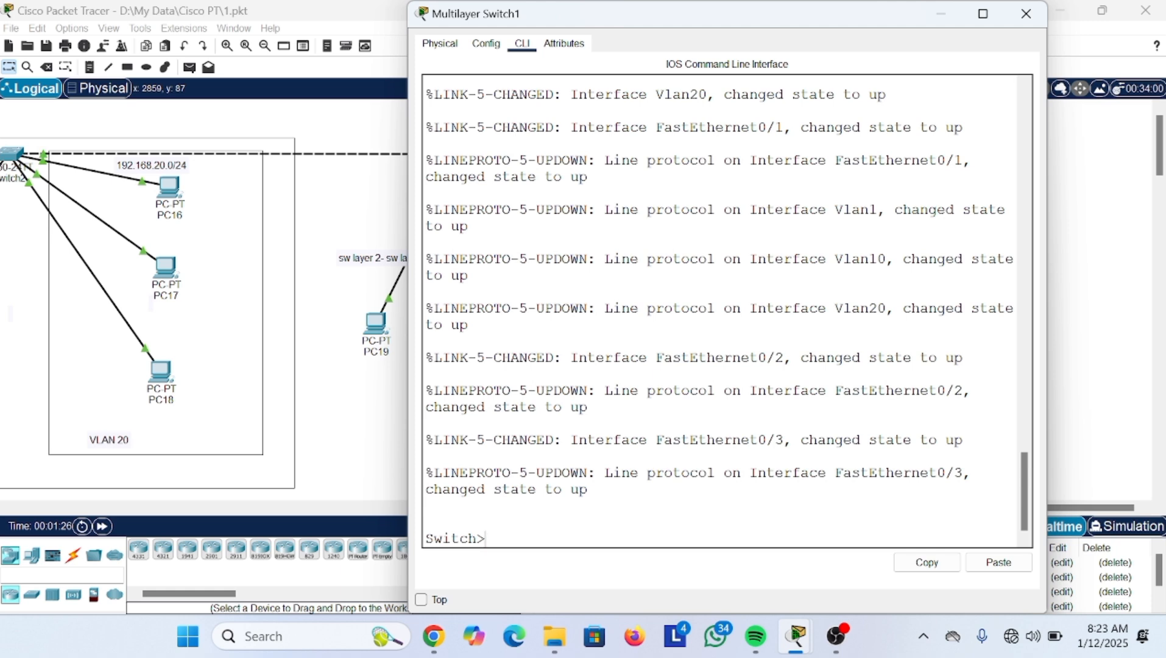
pyautogui.write('en')
pyautogui.press('Return')
pyautogui.write('co')
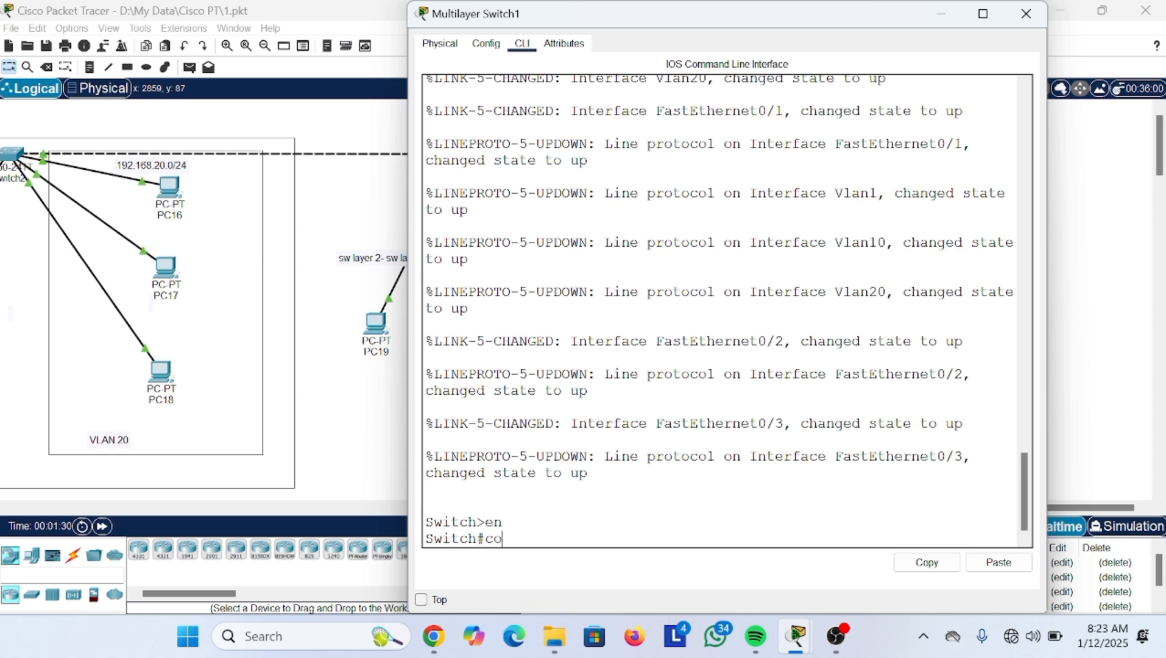
pyautogui.write('nf t')
pyautogui.press('Return')
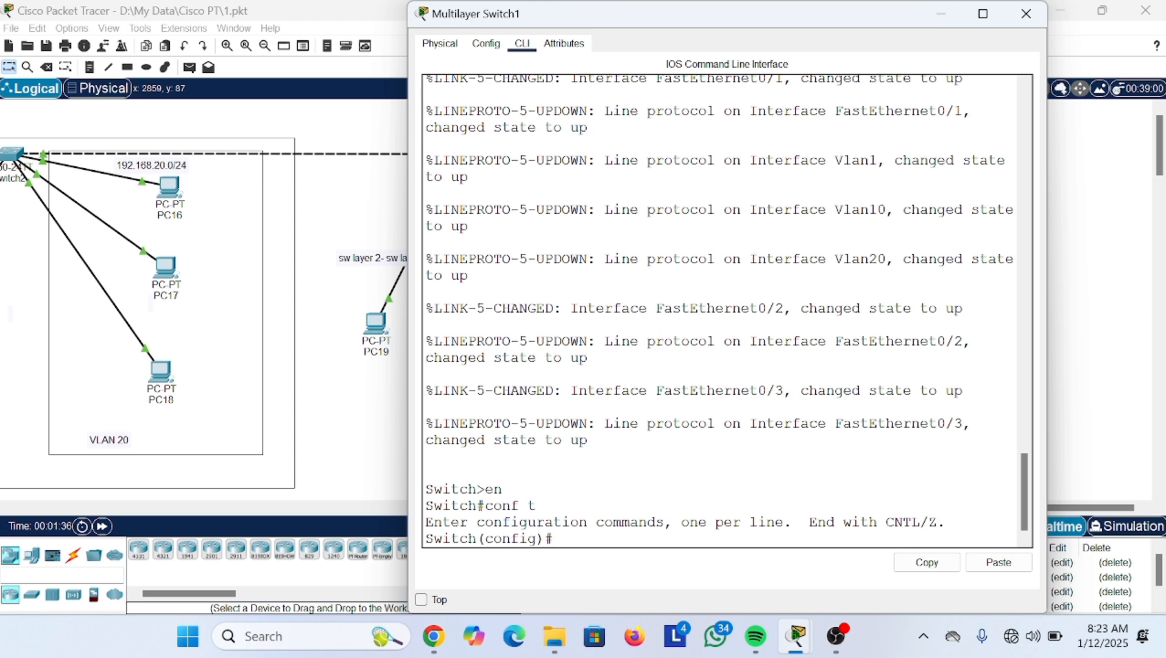
# - Create a DHCP pool named VLAN10 on Multilayer Switch1
pyautogui.write('ip dhcp poll')
pyautogui.press('BackSpace')
pyautogui.press('BackSpace')
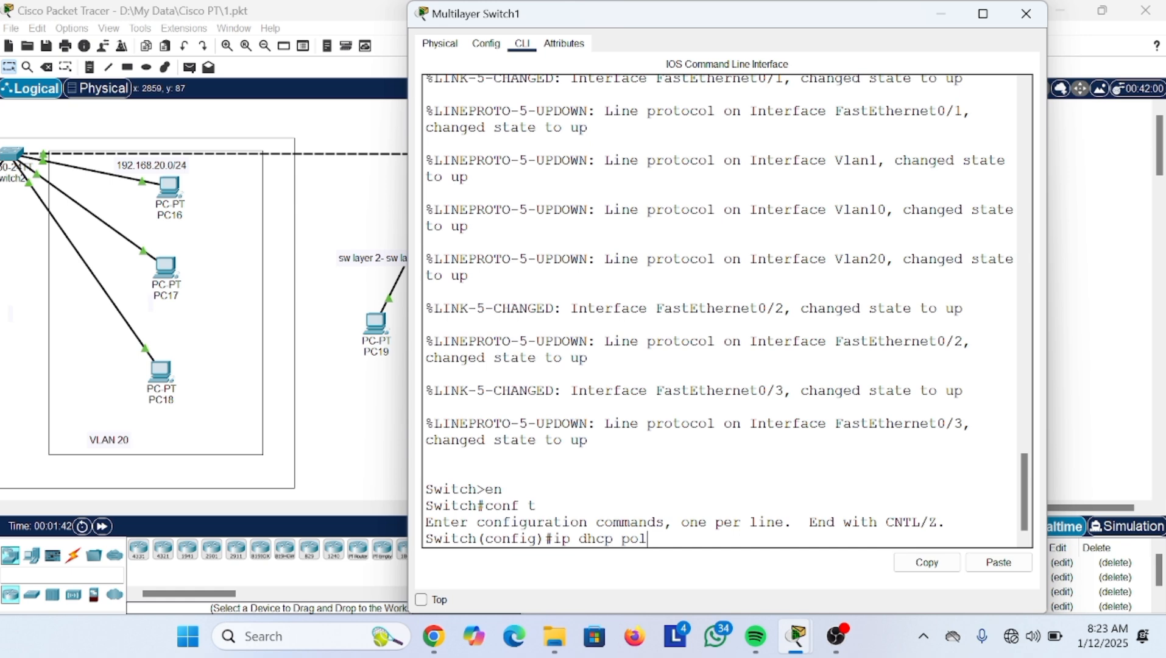
pyautogui.write('ol1')
pyautogui.press('BackSpace')
pyautogui.write('VLAN10')
pyautogui.press('Return')
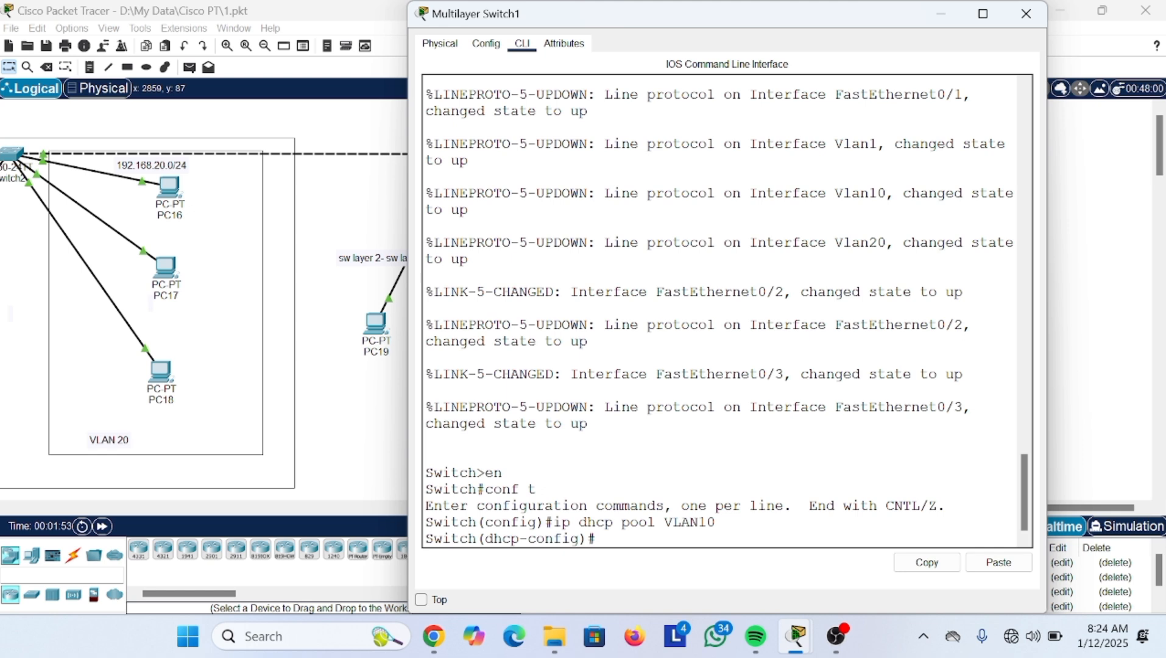
# - Set the VLAN10 DHCP pool's network to 192.168.10.0 with mask 255.255.255.0
pyautogui.write('net')
pyautogui.press('Tab')
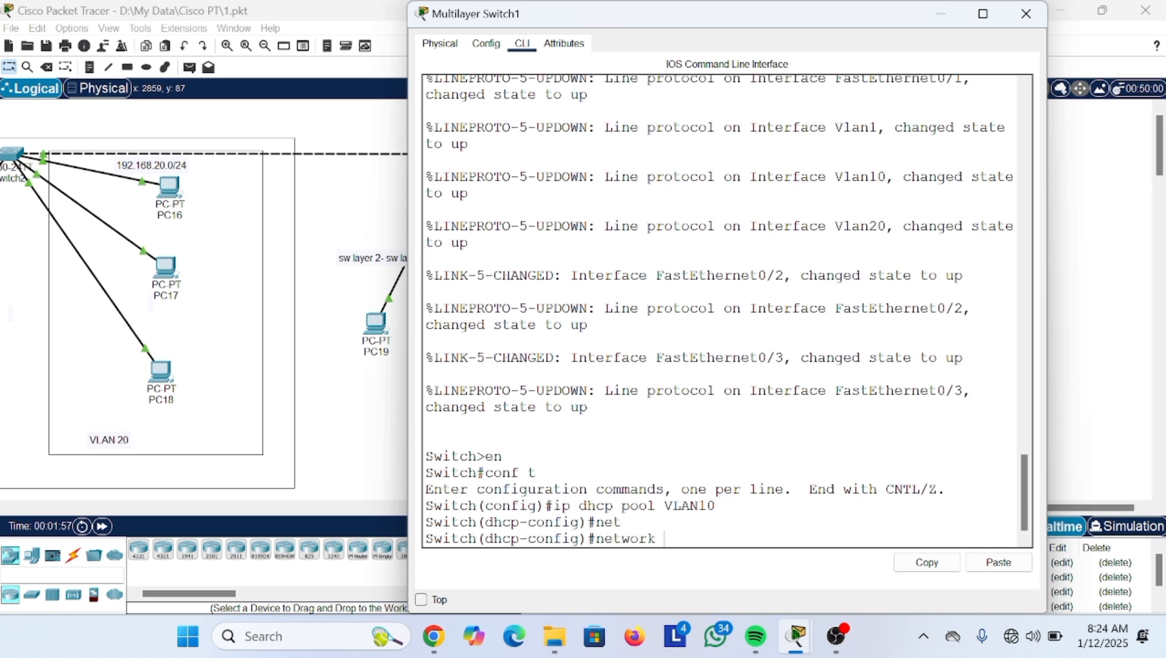
pyautogui.write('192.168.10.0 255')
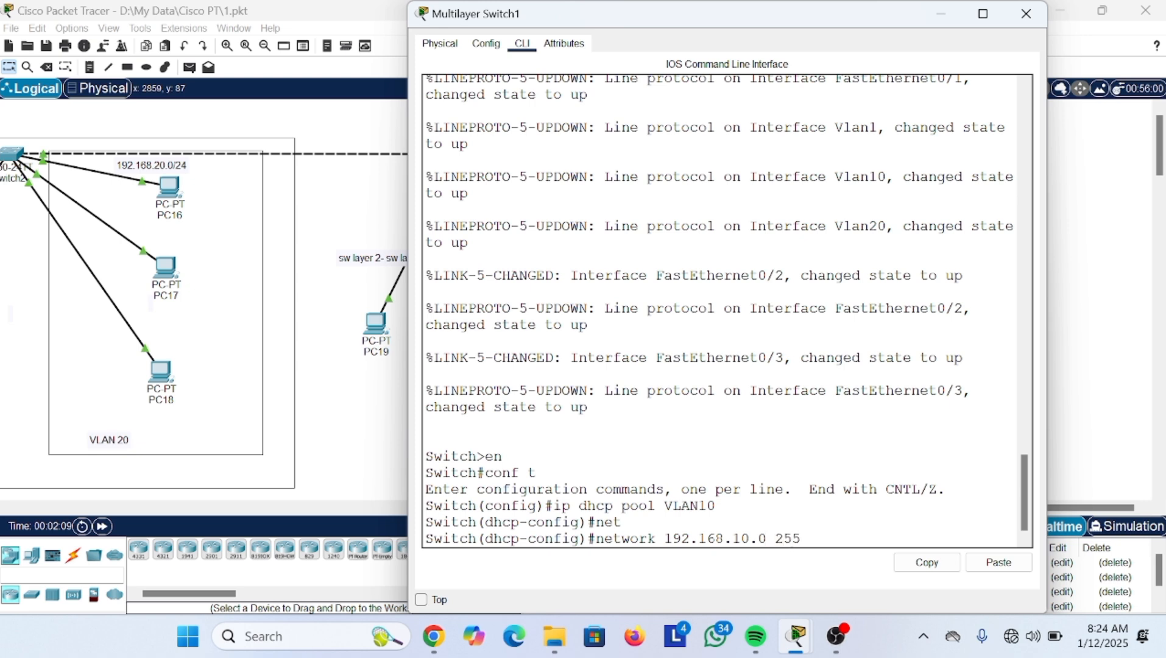
pyautogui.write('.3')
pyautogui.press('BackSpace')
pyautogui.write('255.255.255.0')
pyautogui.press('Return')
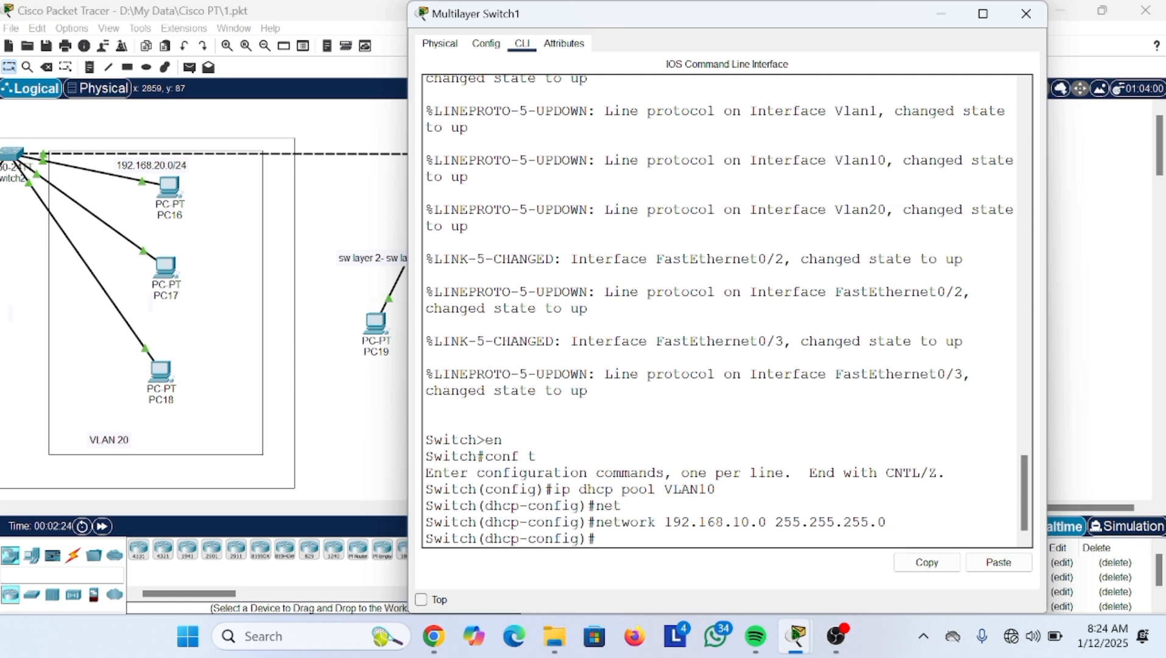
# - Set the VLAN10 DHCP pool's default router to 192.168.10.1
pyautogui.write('defa')
pyautogui.press('Tab')
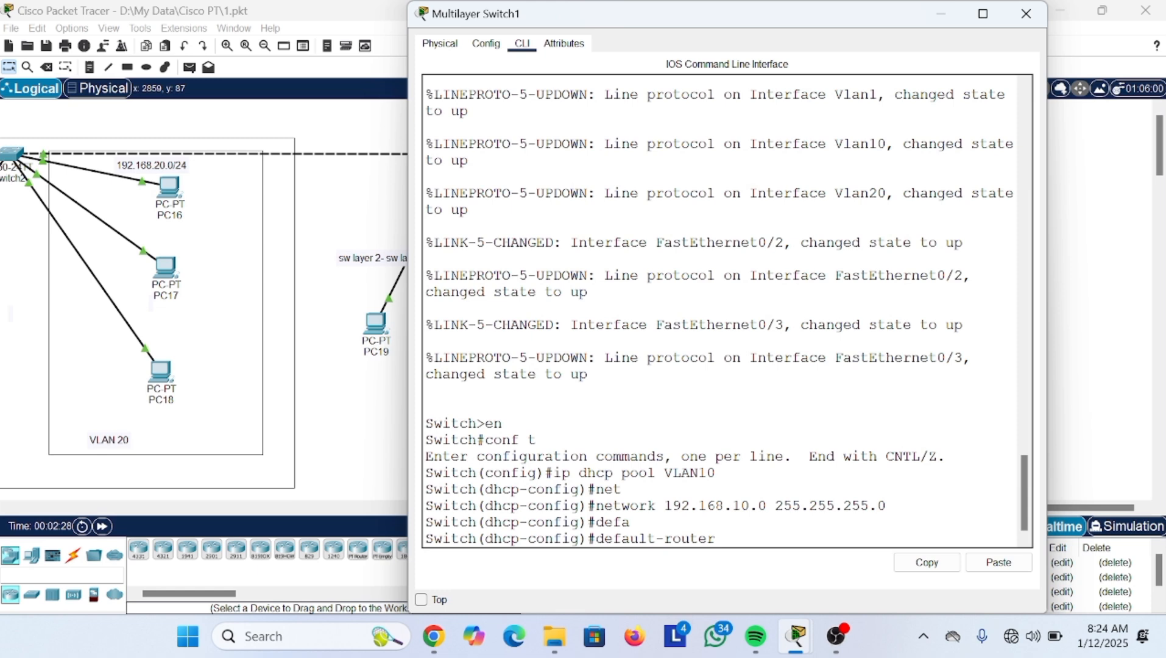
pyautogui.write('192.168.10.1')
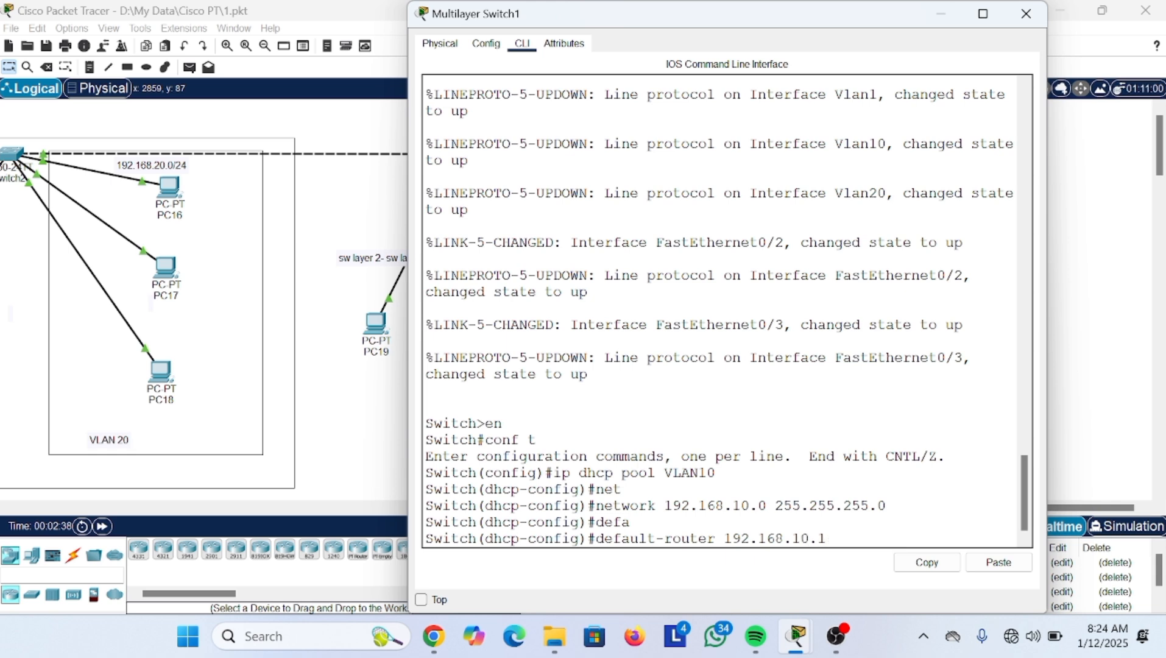
pyautogui.press('Return')
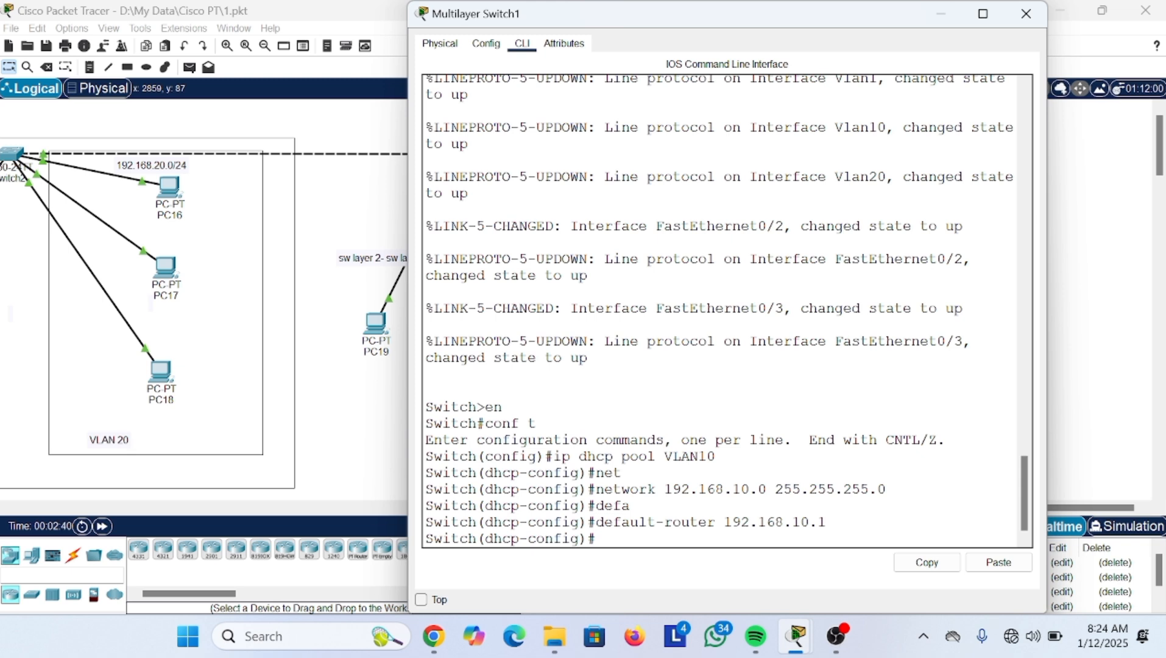
# - Set the VLAN10 DHCP pool's DNS server to 8.8.8.8
pyautogui.write('dns')
pyautogui.press('Tab')
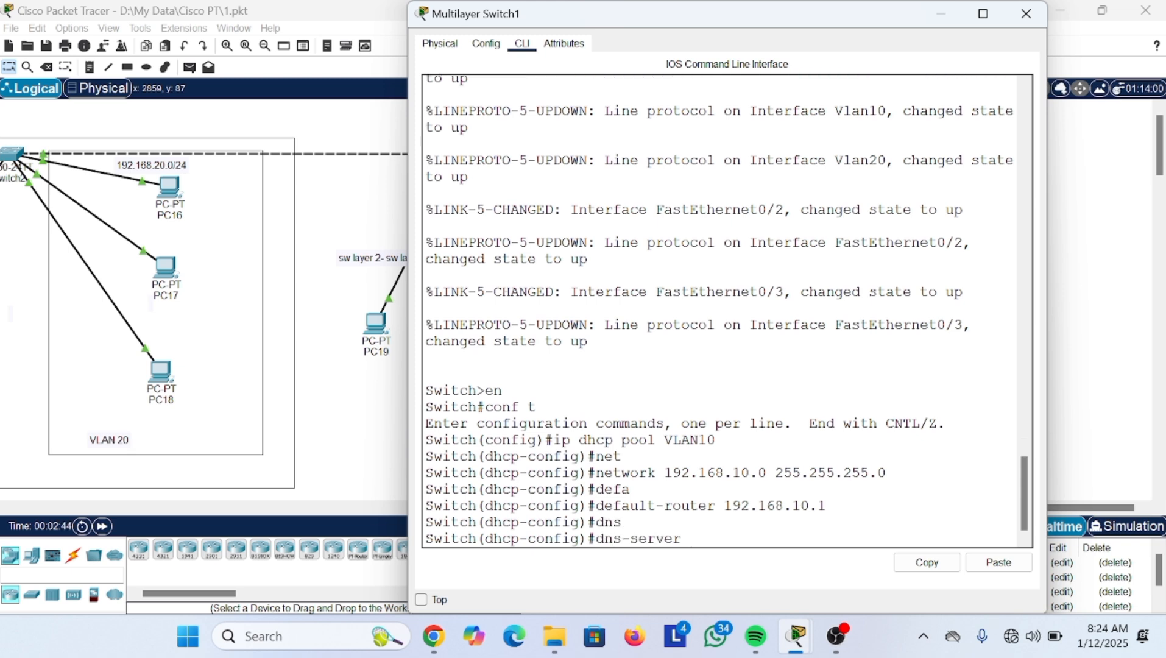
pyautogui.write('8.8.8.8')
pyautogui.press('Return')
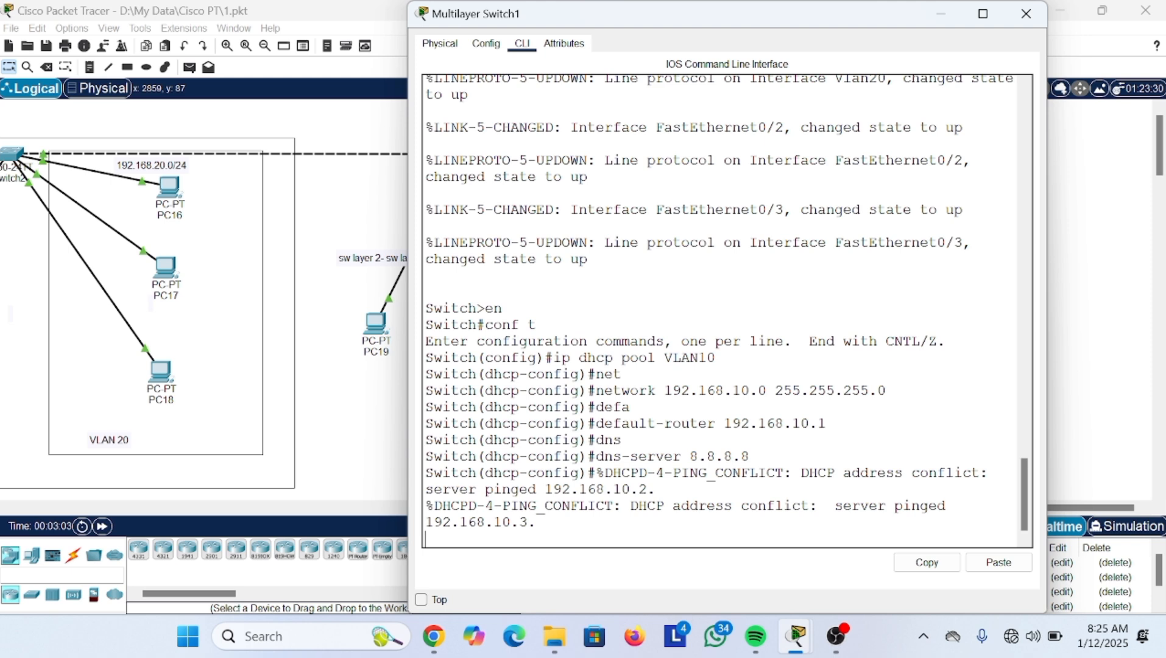
pyautogui.press('Return')
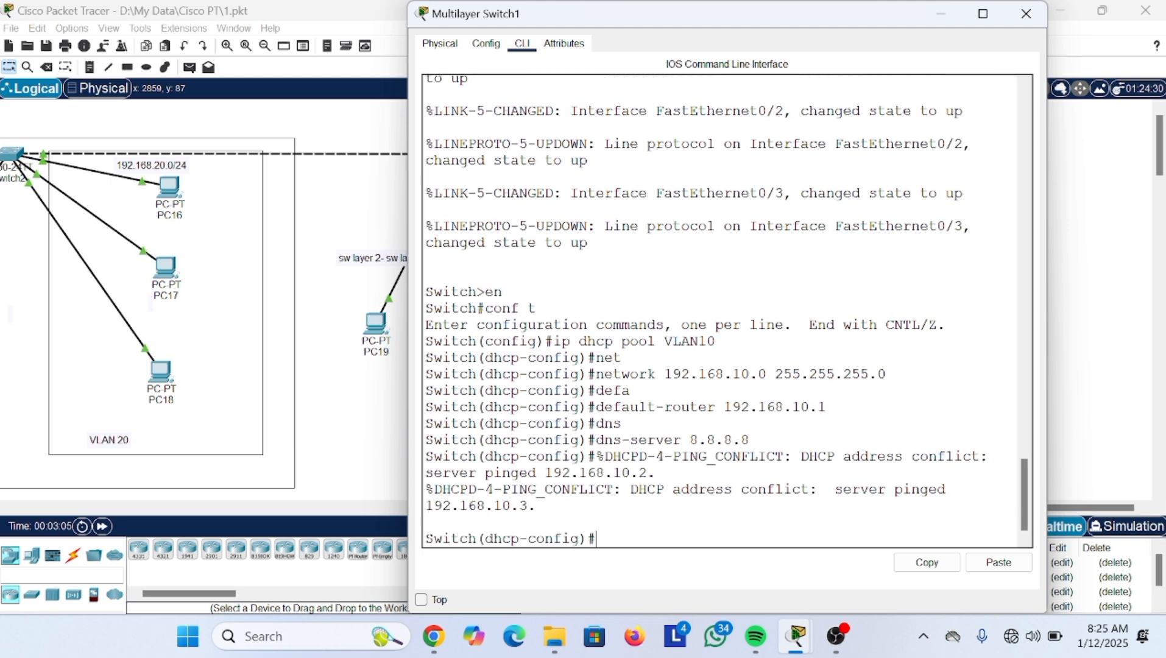
pyautogui.press('Up')
pyautogui.press('Return')
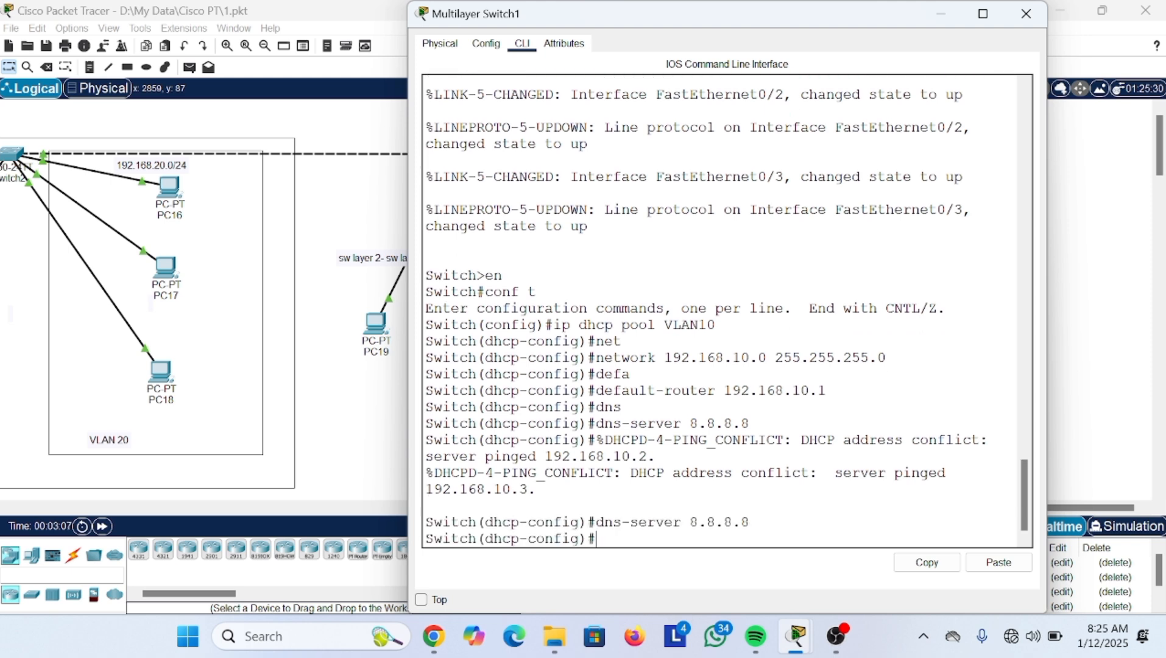
# - Exit the VLAN10 pool configuration and create a second DHCP pool named VLAN20
pyautogui.write('exit')
pyautogui.press('Return')
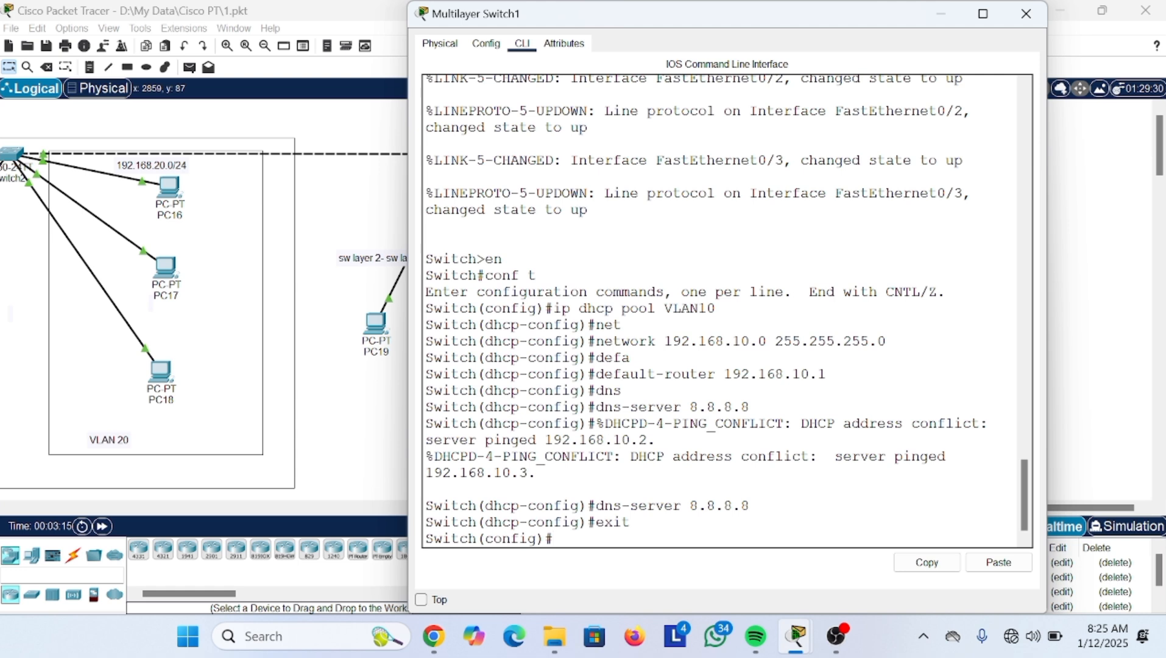
pyautogui.press('Up')
pyautogui.press('Up')
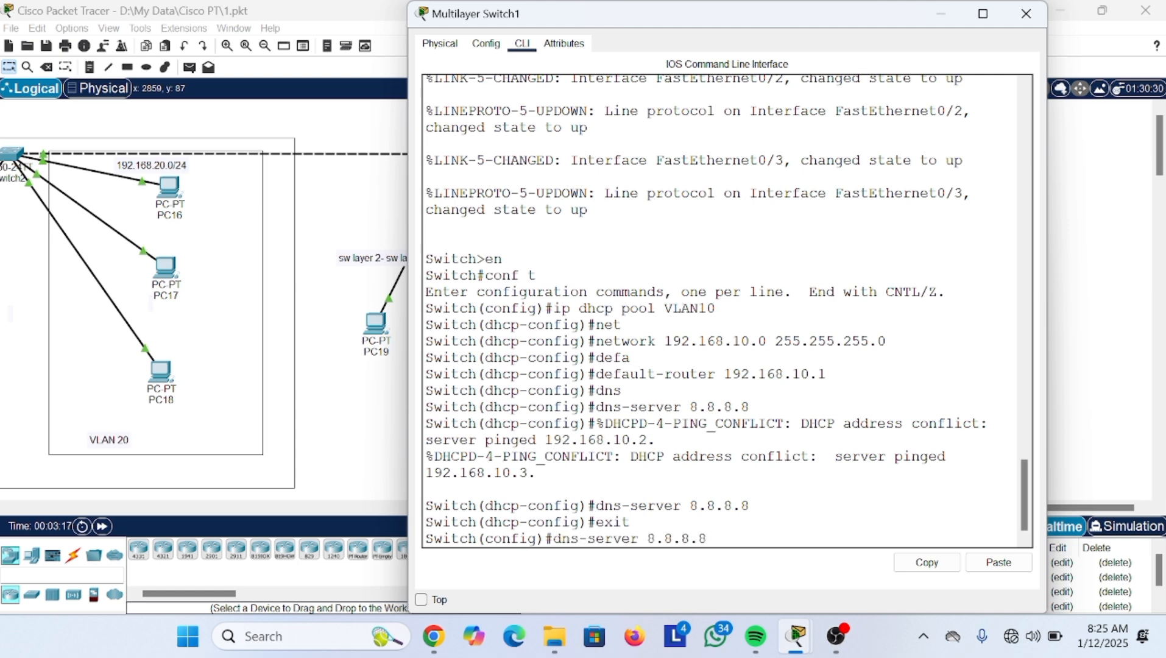
pyautogui.press('Up')
pyautogui.press('Up')
pyautogui.press('Up')
pyautogui.press('BackSpace')
pyautogui.press('BackSpace')
pyautogui.write('20')
pyautogui.press('Return')
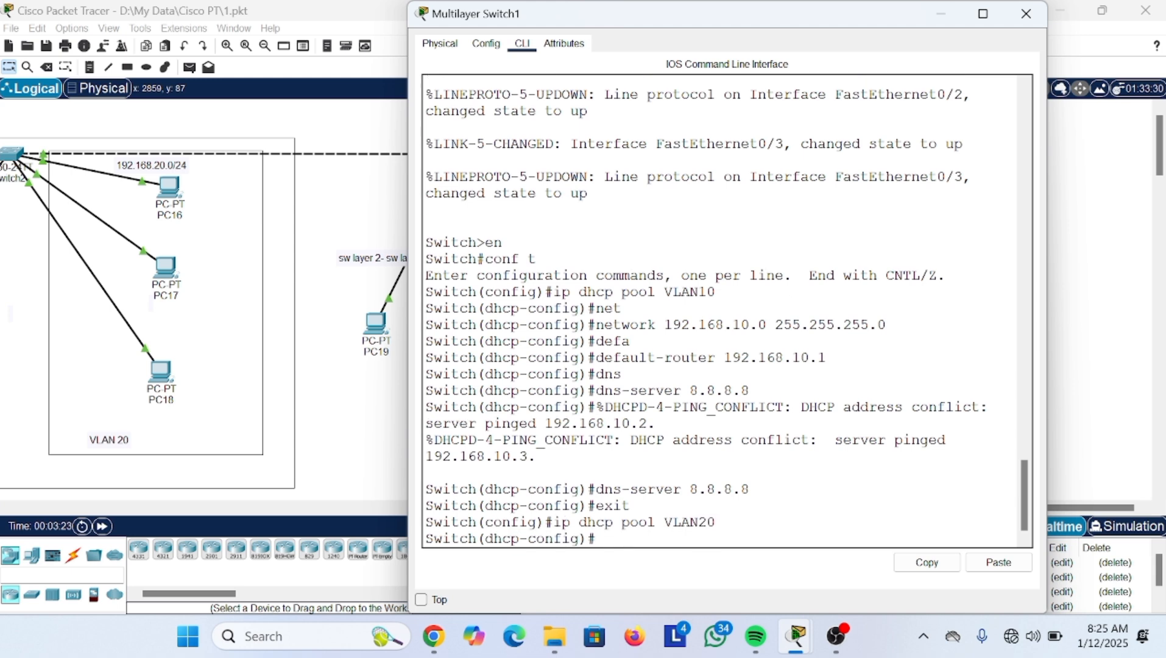
# - Set the VLAN20 DHCP pool's network to 192.168.20.0 with mask 255.255.255.0
pyautogui.press('Up')
pyautogui.press('Up')
pyautogui.press('Up')
pyautogui.press('Up')
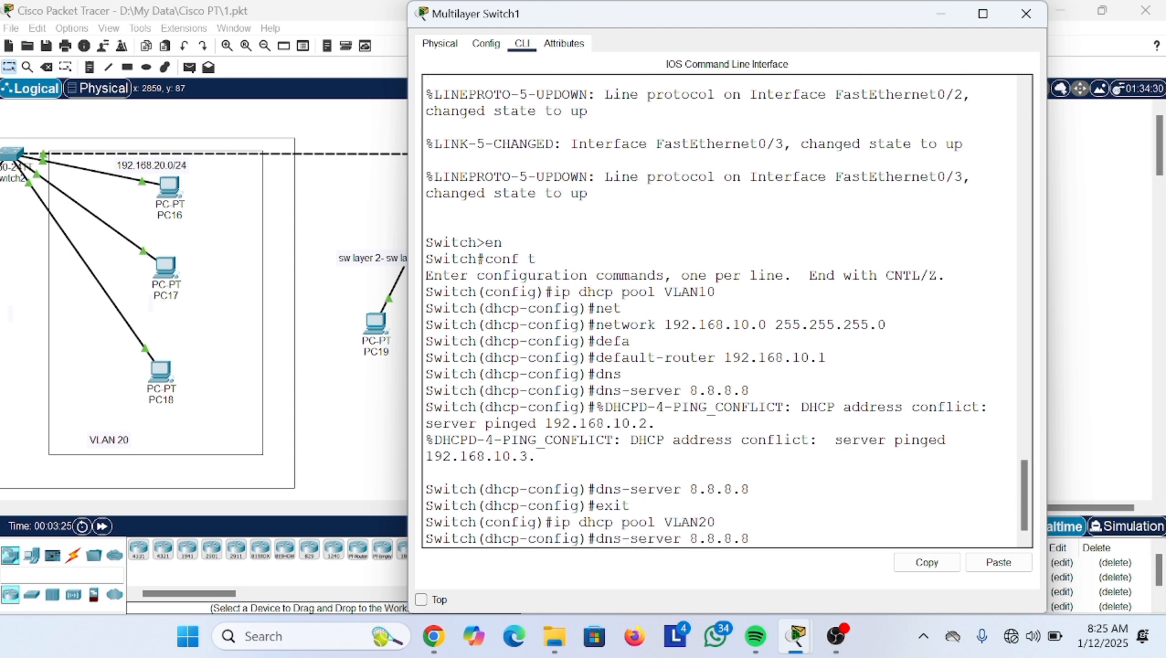
pyautogui.press('Up')
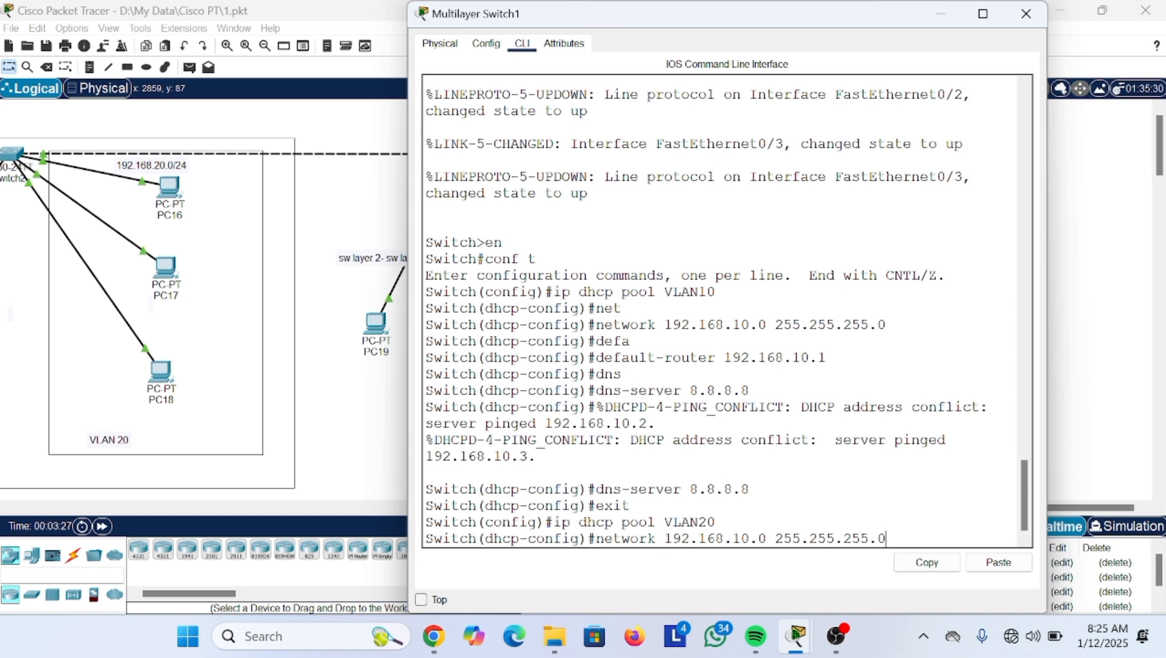
pyautogui.press('BackSpace')
pyautogui.press('BackSpace')
pyautogui.press('BackSpace')
pyautogui.press('BackSpace')
pyautogui.write('55.0')
pyautogui.press('Left')
pyautogui.press('Left')
pyautogui.press('Left')
pyautogui.press('Left')
pyautogui.press('Left')
pyautogui.press('Left')
pyautogui.press('Left')
pyautogui.press('Left')
pyautogui.press('Left')
pyautogui.press('Left')
pyautogui.press('Left')
pyautogui.press('Left')
pyautogui.press('Left')
pyautogui.press('BackSpace')
pyautogui.press('BackSpace')
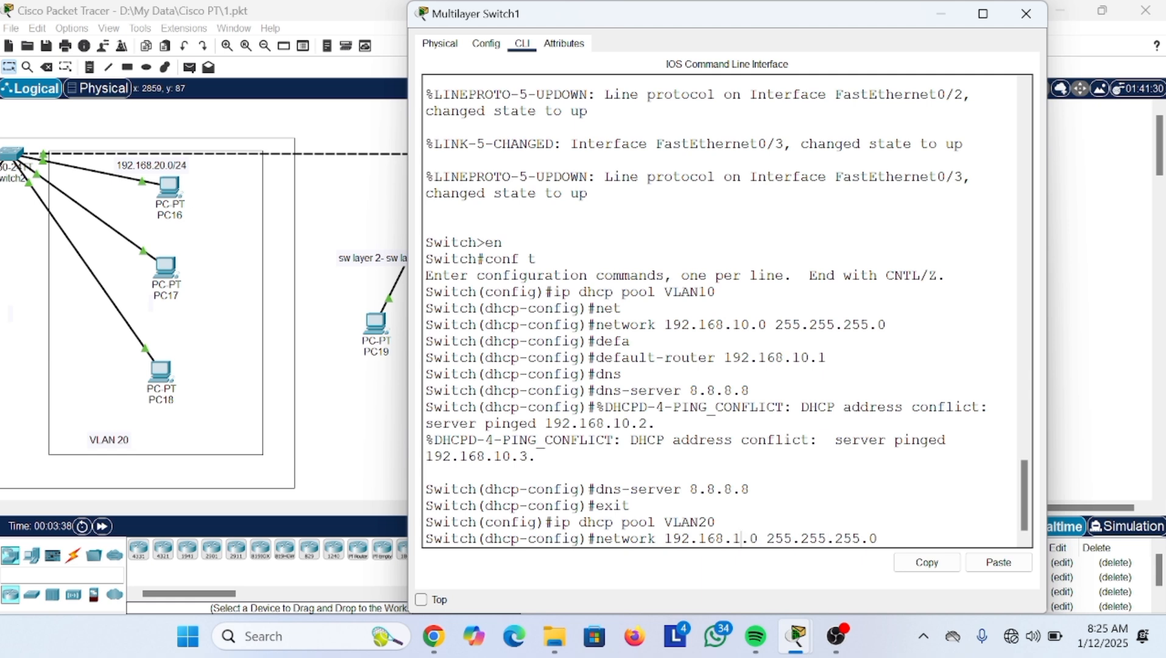
pyautogui.write('20')
pyautogui.press('Right')
pyautogui.press('Right')
pyautogui.press('Right')
pyautogui.press('Right')
pyautogui.press('Right')
pyautogui.press('Right')
pyautogui.press('Right')
pyautogui.press('Right')
pyautogui.press('Right')
pyautogui.press('Right')
pyautogui.press('Right')
pyautogui.press('Return')
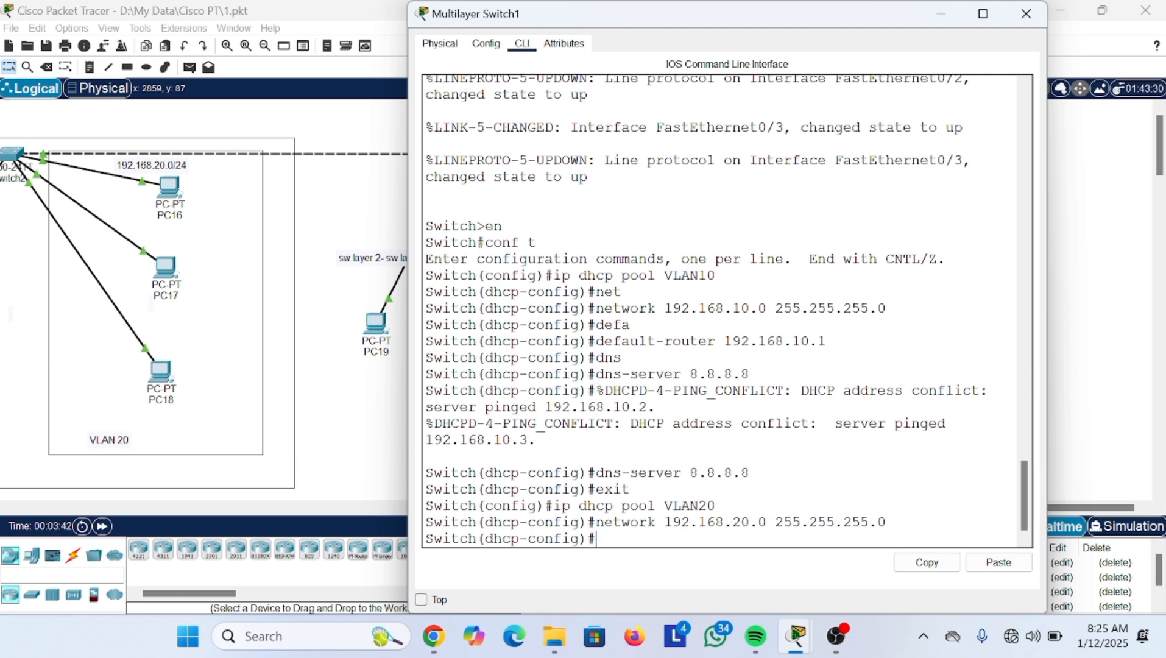
# - Set the VLAN20 DHCP pool's default router to 192.168.20.1
pyautogui.press('Up')
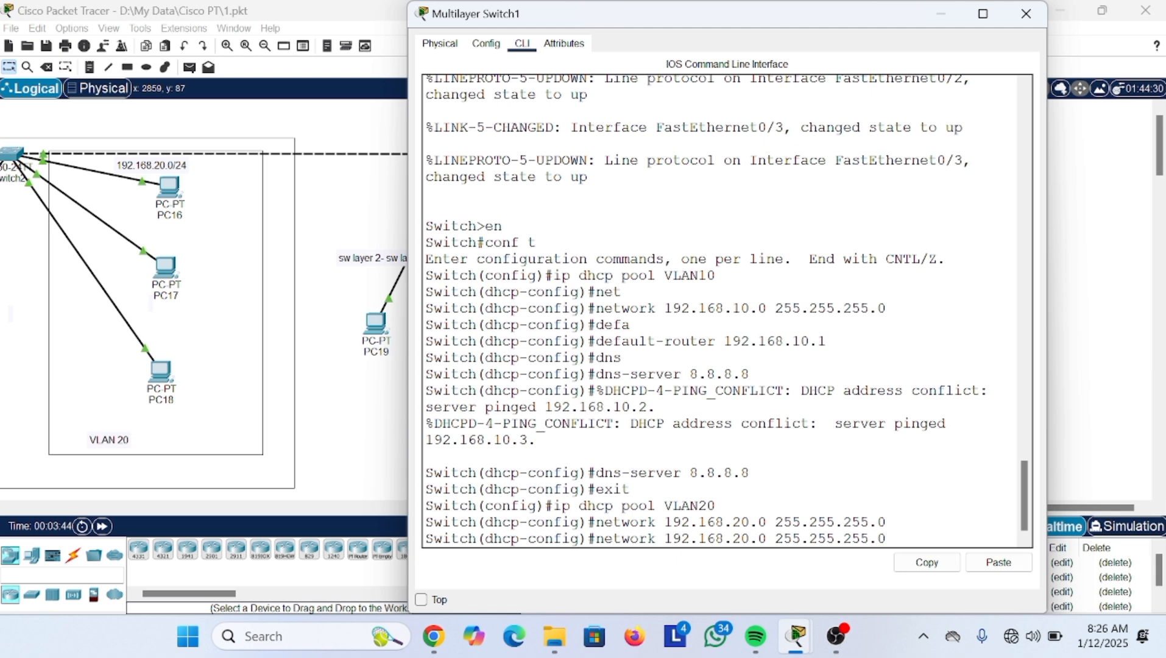
pyautogui.press('Up')
pyautogui.press('Up')
pyautogui.press('Down')
pyautogui.press('Up')
pyautogui.press('Up')
pyautogui.press('Up')
pyautogui.press('Up')
pyautogui.press('Up')
pyautogui.press('Down')
pyautogui.press('Left')
pyautogui.press('Left')
pyautogui.press('BackSpace')
pyautogui.press('BackSpace')
pyautogui.write('20')
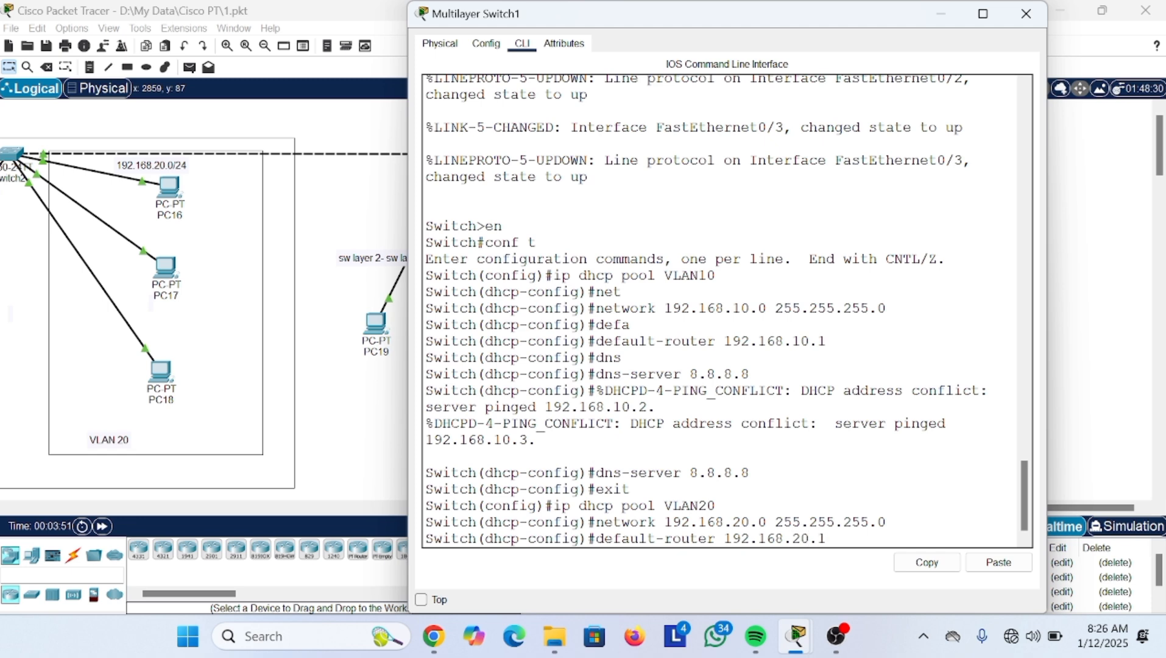
pyautogui.press('Return')
# - Set the VLAN20 DHCP pool's DNS server to 8.8.8.8
pyautogui.press('Up')
pyautogui.press('Up')
pyautogui.press('Up')
pyautogui.press('Up')
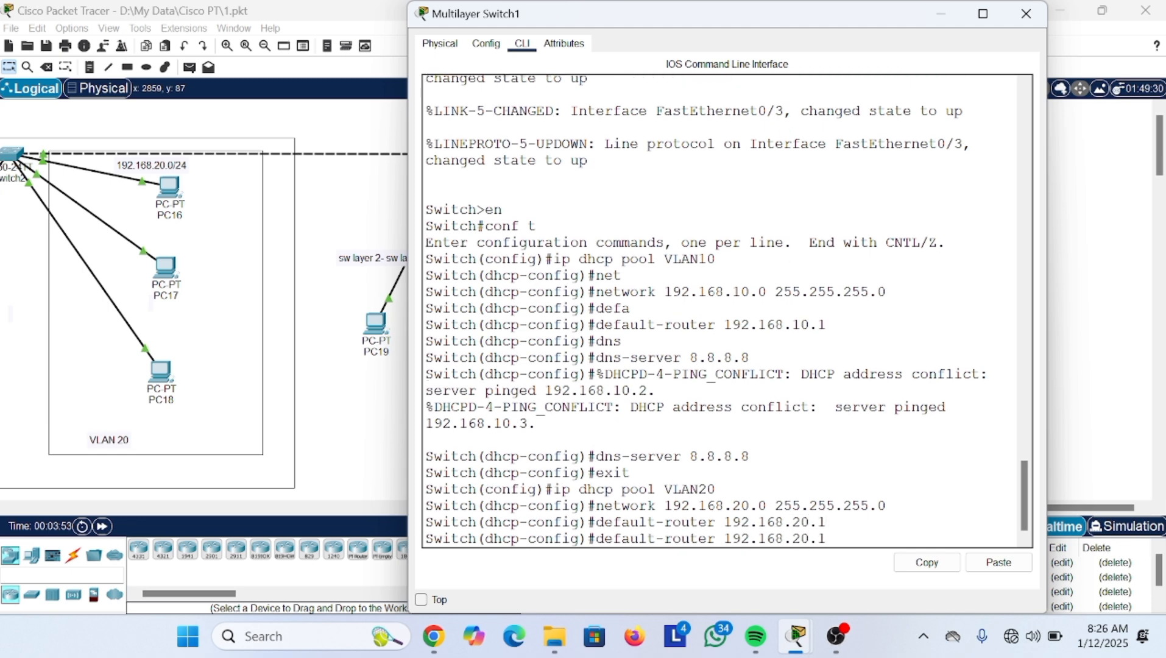
pyautogui.press('Up')
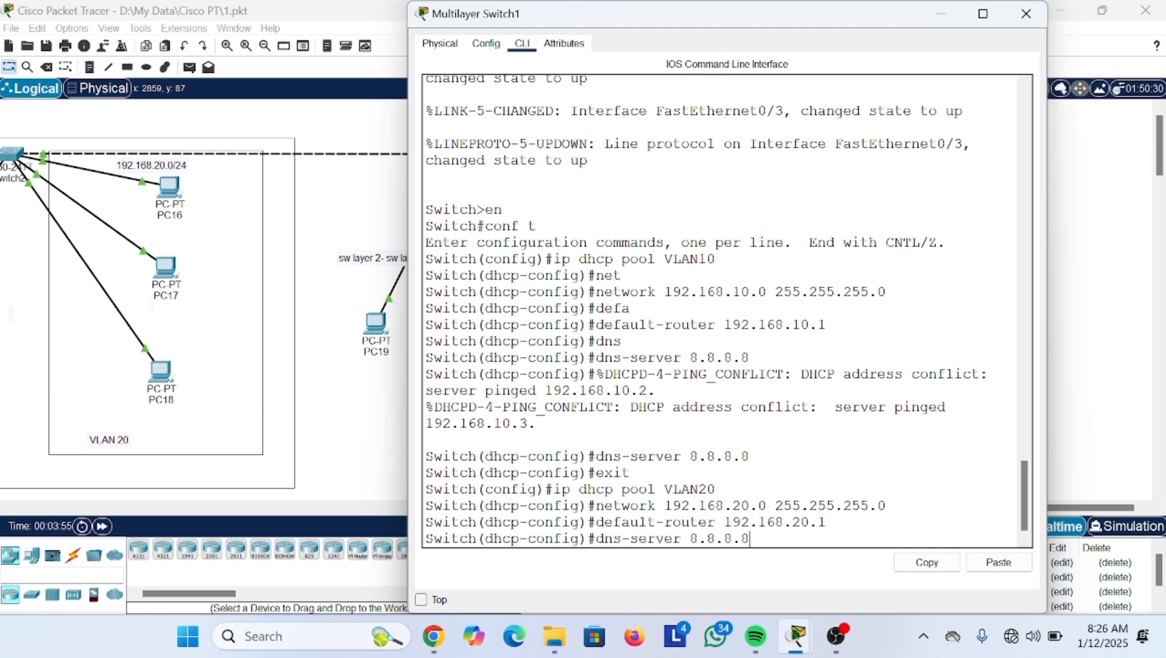
pyautogui.press('Return')
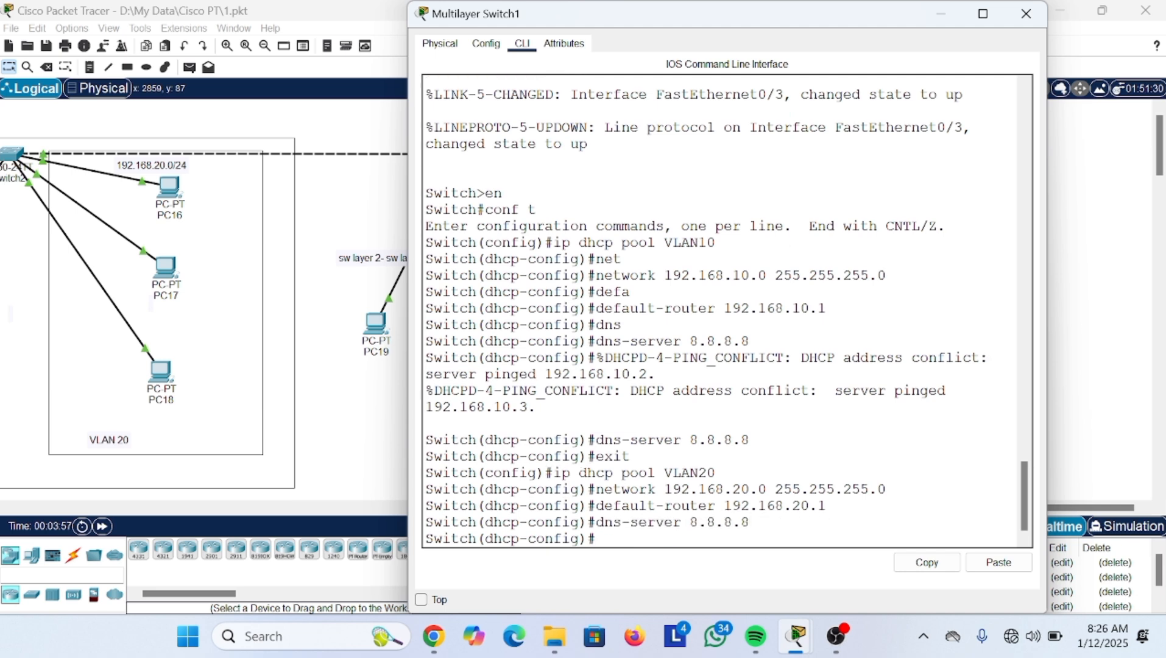
# - Exit the VLAN20 pool and global configuration modes back to the switch's privileged prompt
pyautogui.write('exi')
pyautogui.write('t')
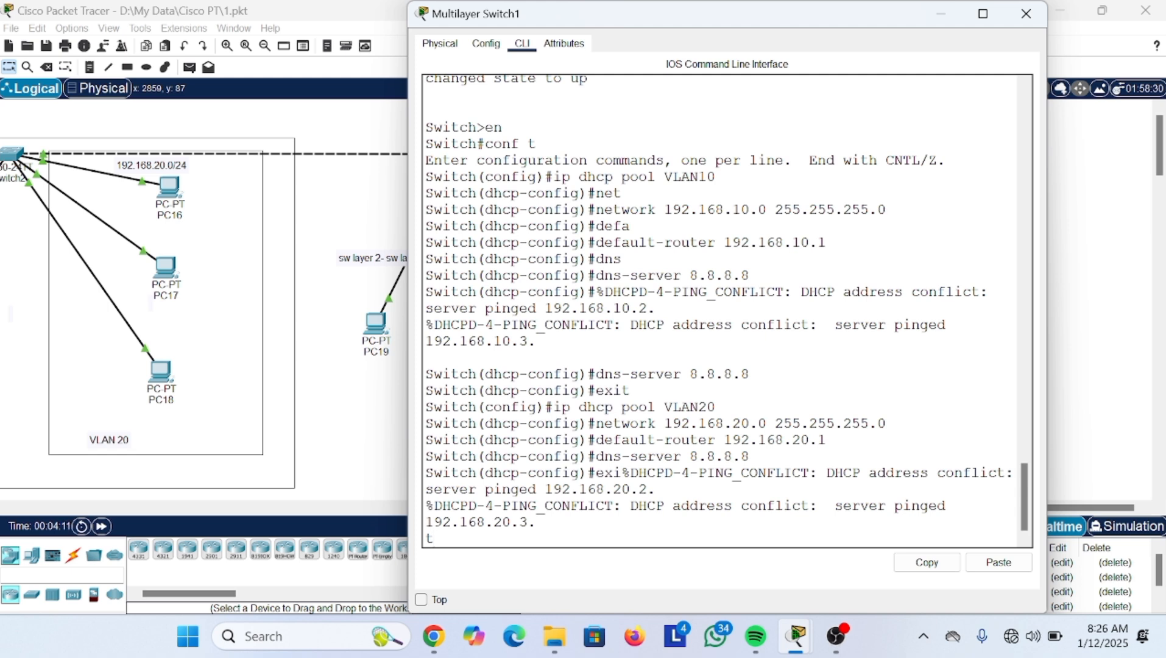
pyautogui.press('BackSpace')
pyautogui.press('Return')
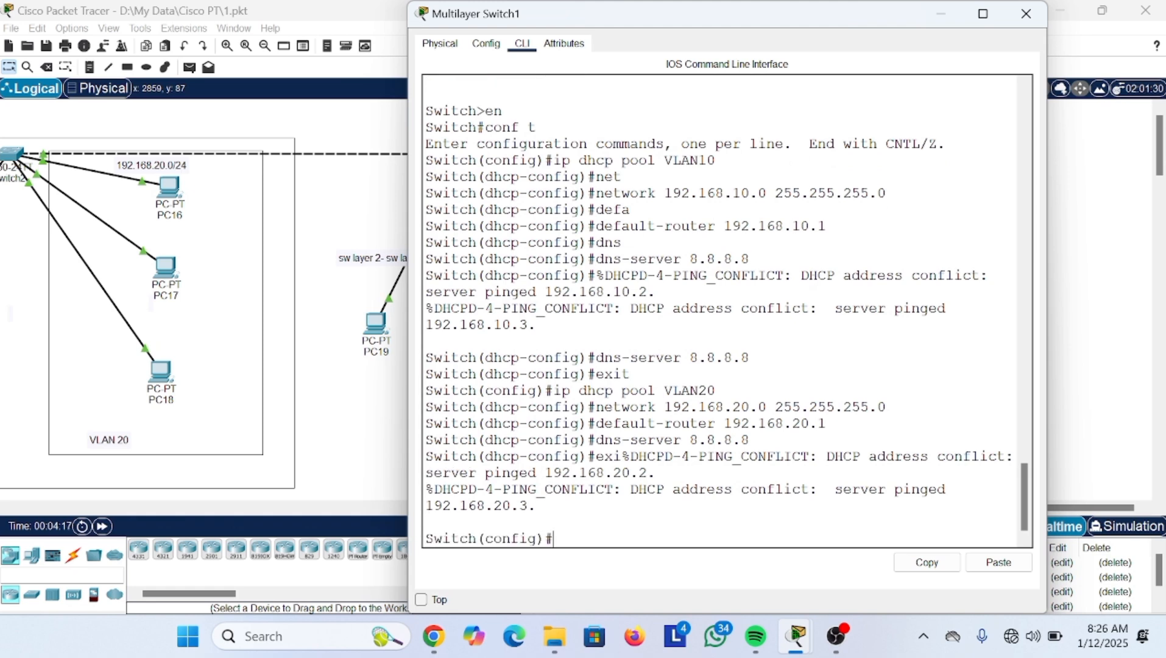
pyautogui.write('exit')
pyautogui.press('Return')
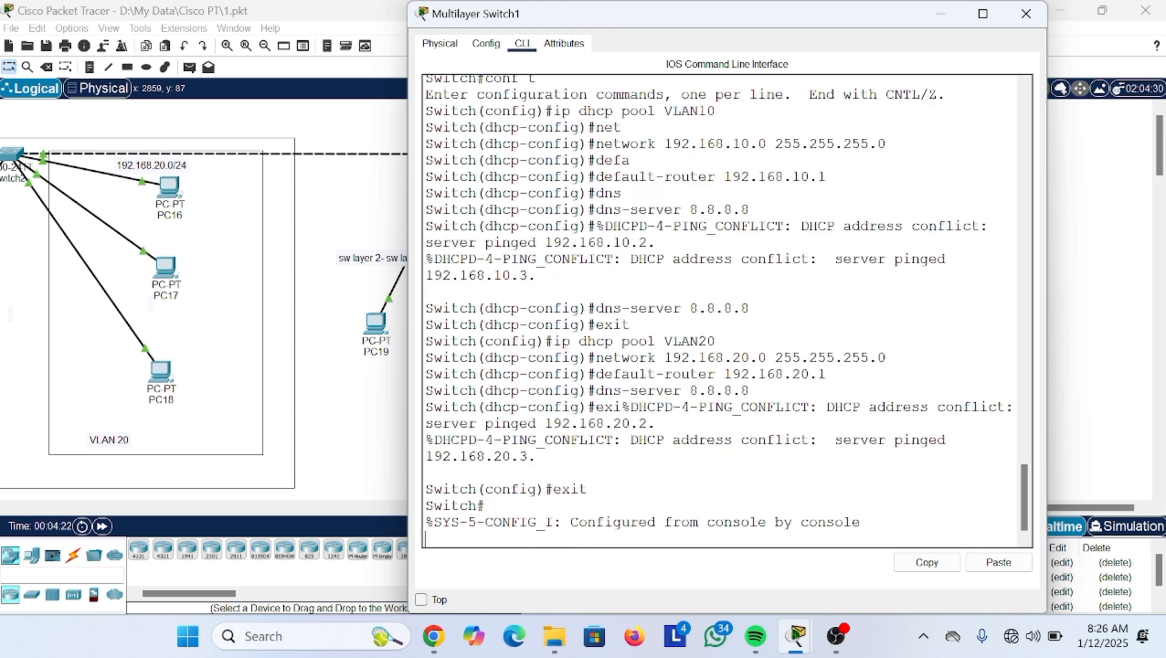
pyautogui.press('Return')
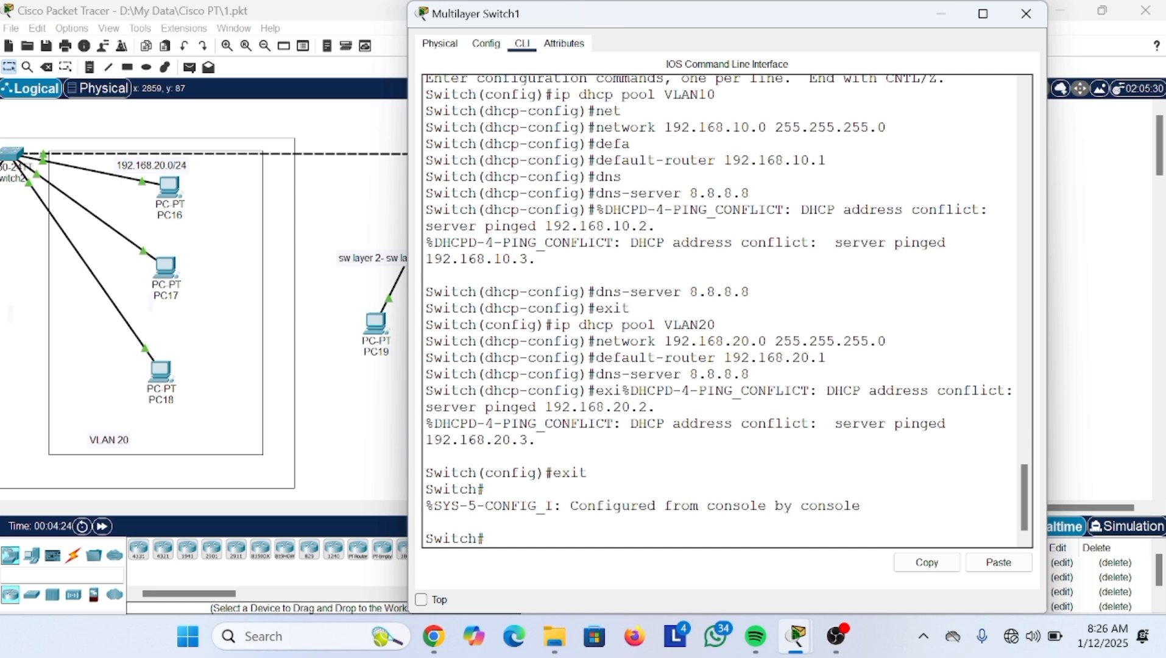
# - Enter global configuration mode again and create a third DHCP pool named VLAN1
pyautogui.write('conf t')
pyautogui.press('Return')
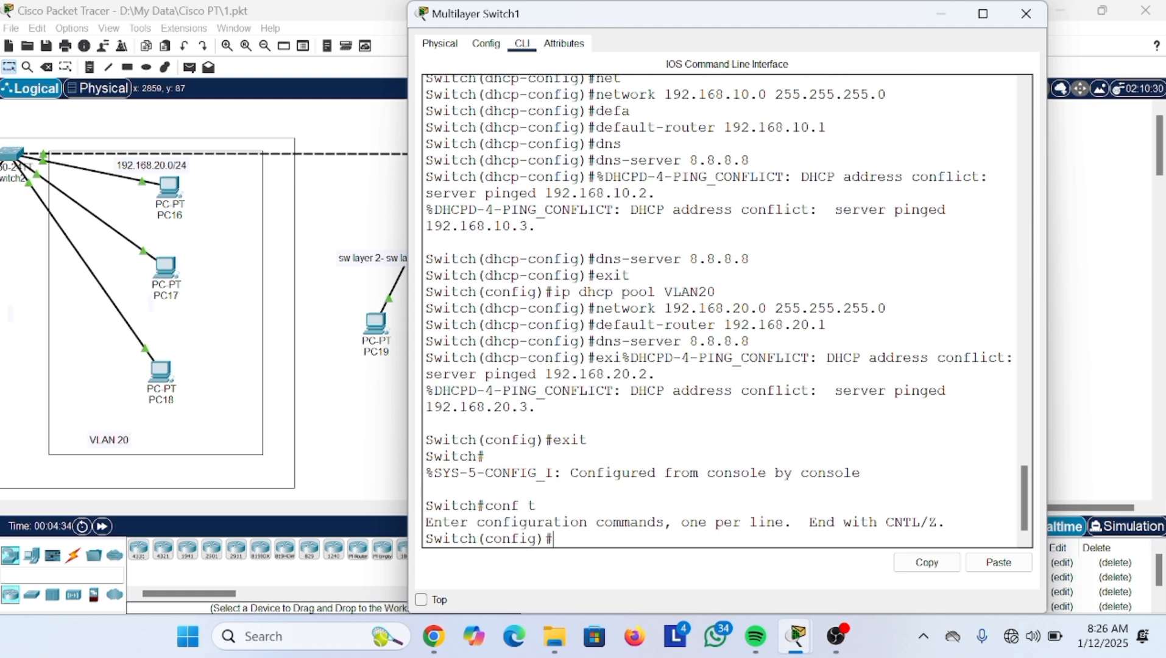
pyautogui.press('Up')
pyautogui.press('Up')
pyautogui.press('Up')
pyautogui.press('Up')
pyautogui.press('Up')
pyautogui.press('Up')
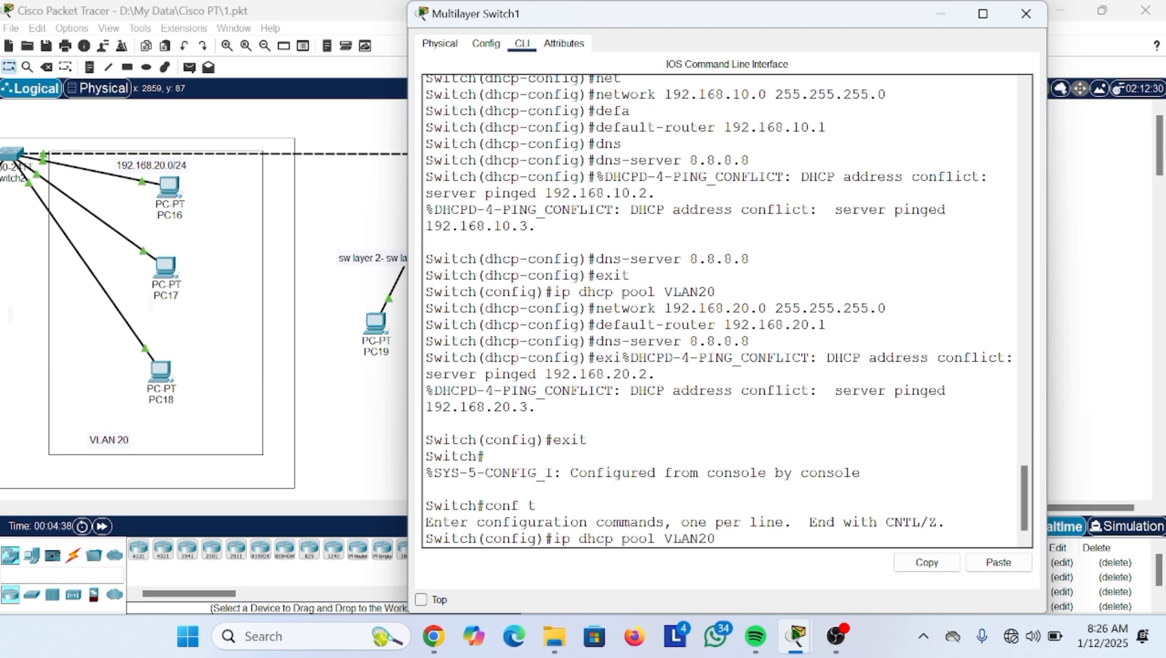
pyautogui.write('1')
pyautogui.press('Return')
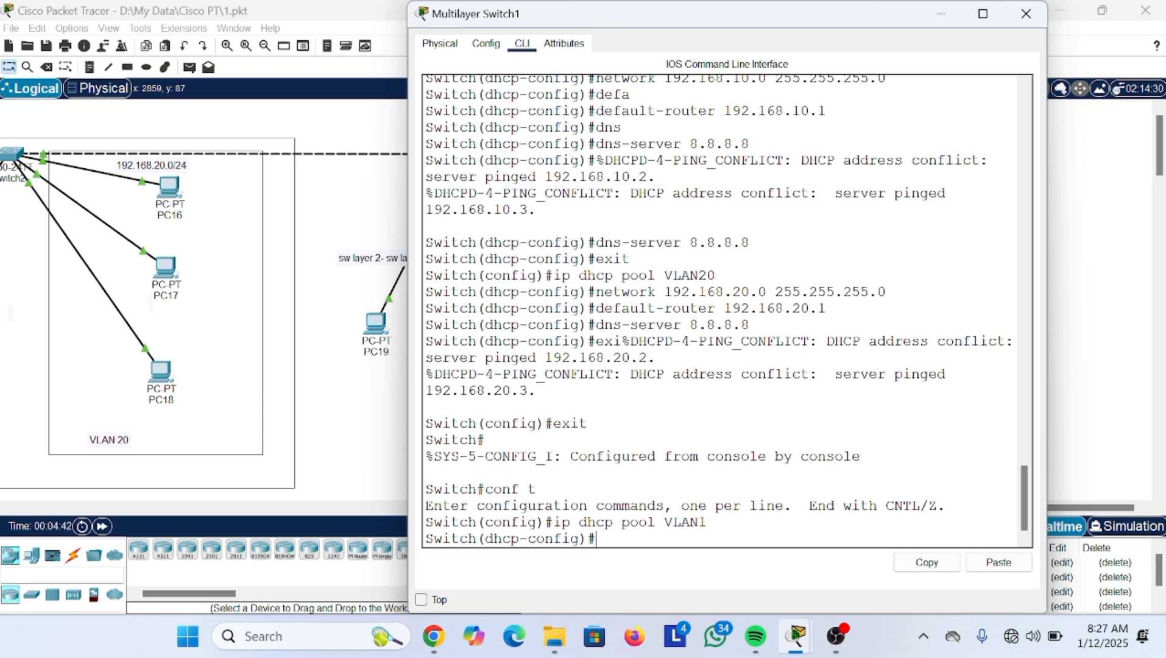
# - Set the VLAN1 DHCP pool's default router to 192.168.1.1
pyautogui.press('Up')
pyautogui.press('Up')
pyautogui.press('Up')
pyautogui.press('Up')
pyautogui.press('Up')
pyautogui.press('Up')
pyautogui.press('Left')
pyautogui.press('Left')
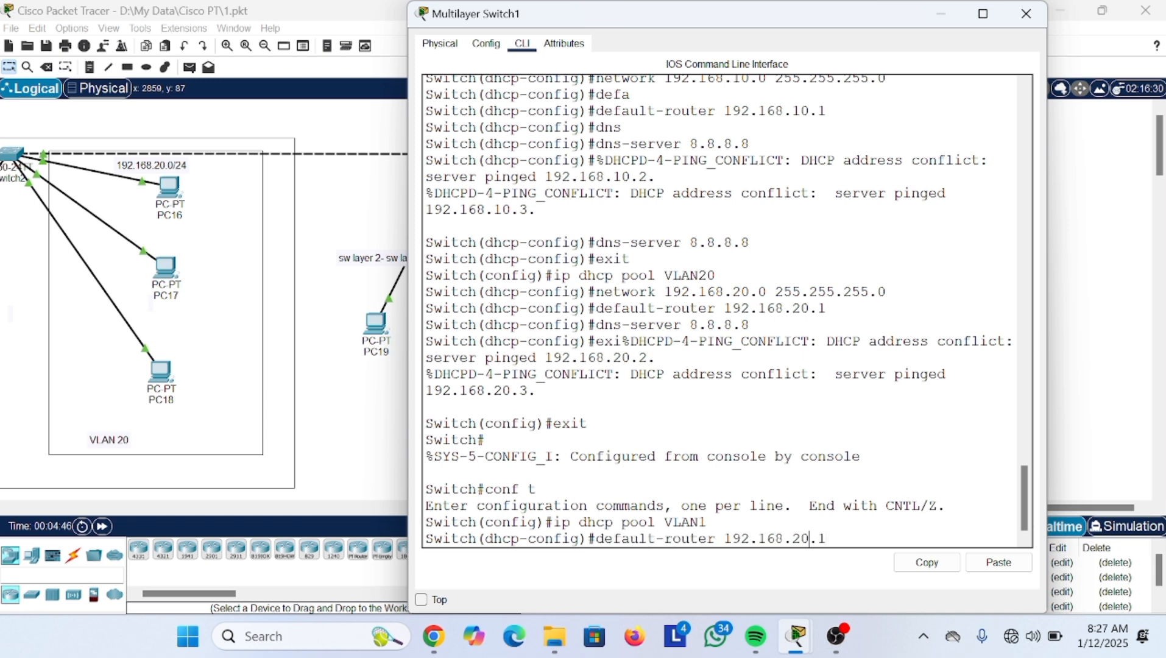
pyautogui.press('BackSpace')
pyautogui.press('BackSpace')
pyautogui.write('2')
pyautogui.press('BackSpace')
pyautogui.write('1')
pyautogui.press('Return')
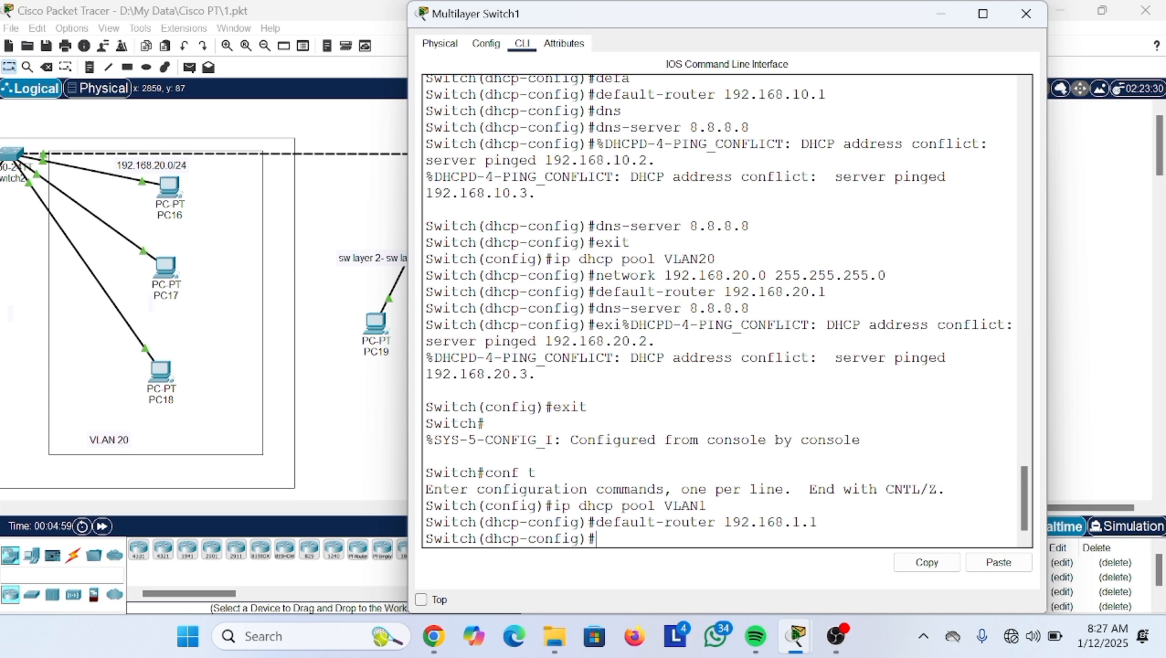
# - Set the VLAN1 DHCP pool's DNS server to 8.8.8.8, then leave the pool configuration and put the switch window away
pyautogui.press('Up')
pyautogui.press('Up')
pyautogui.press('Up')
pyautogui.press('Up')
pyautogui.press('Up')
pyautogui.press('Down')
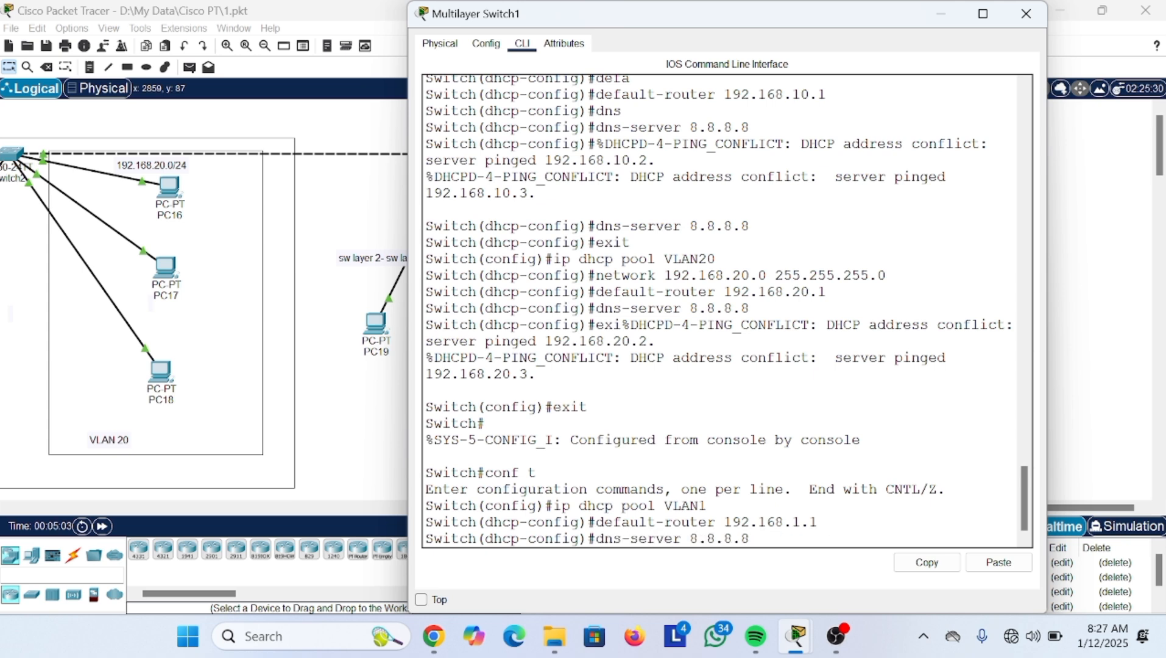
pyautogui.press('Return')
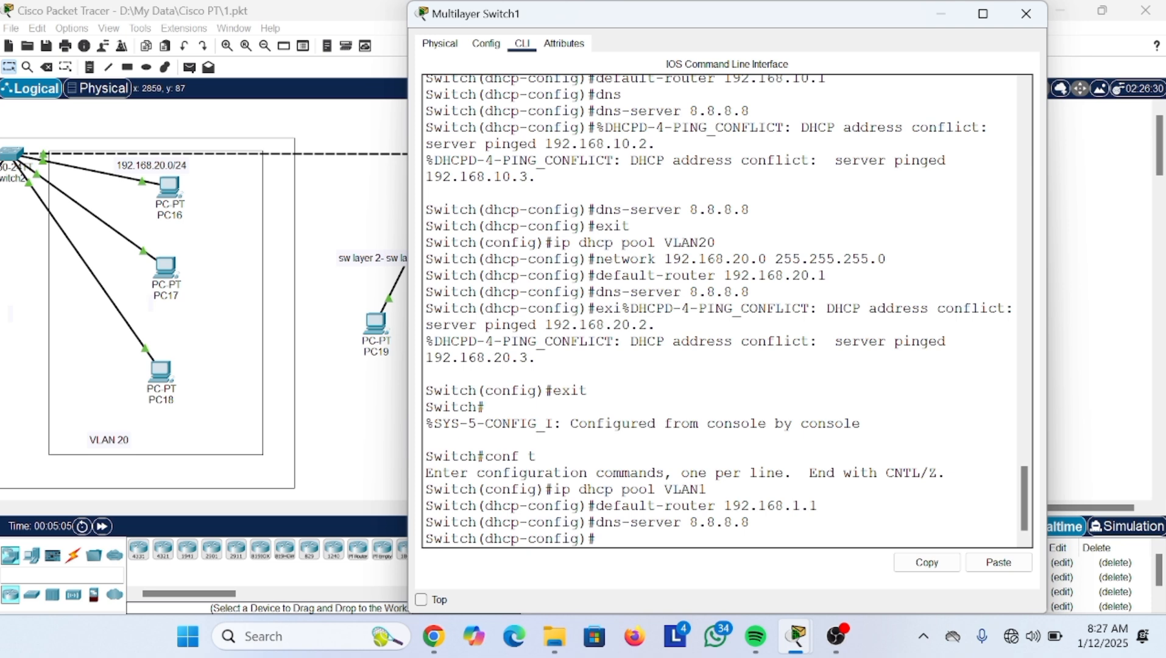
pyautogui.write('exit')
pyautogui.press('Return')
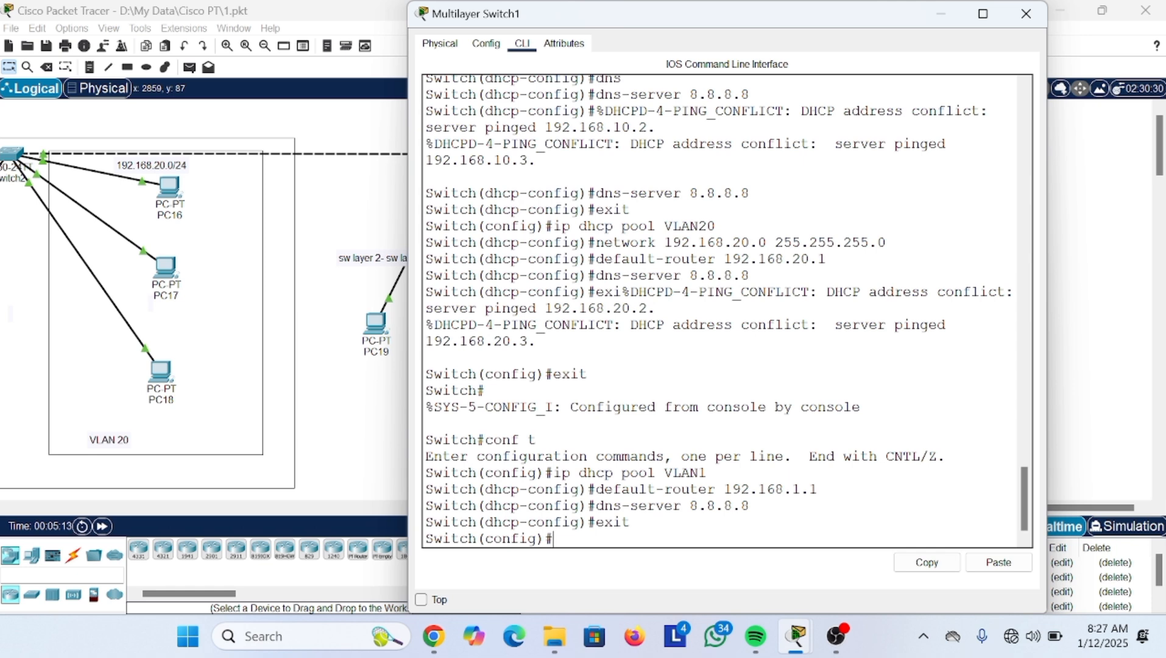
pyautogui.click(943, 15)
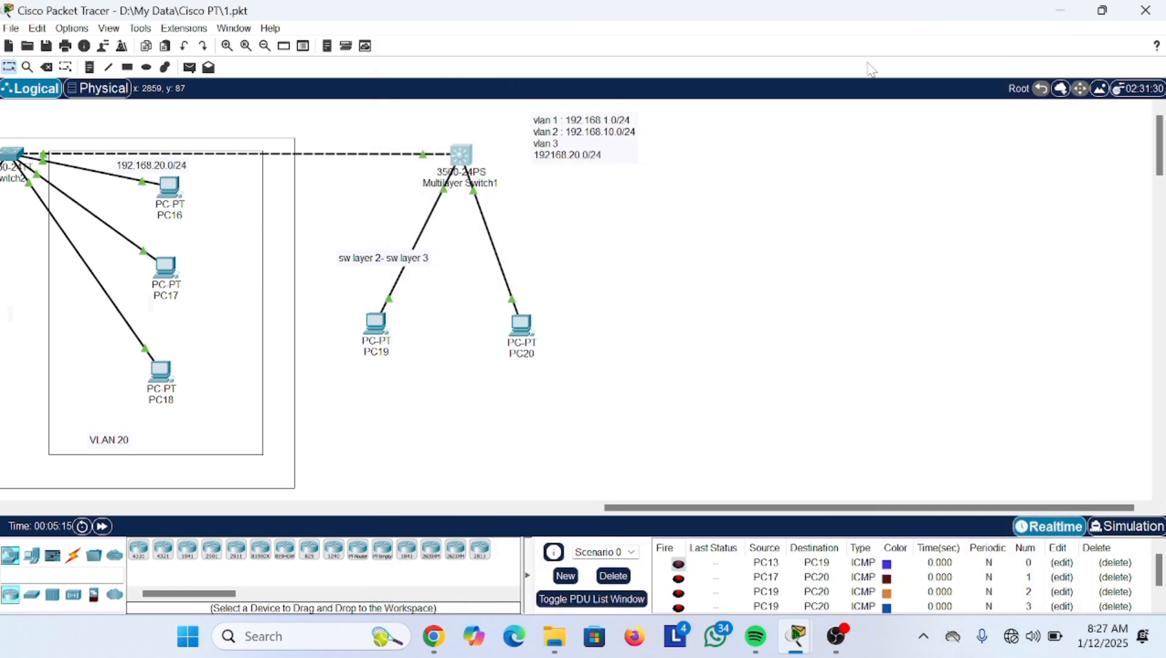
# - Switch PC19's IPv4 configuration from static to DHCP and put its window away
pyautogui.click(383, 326)
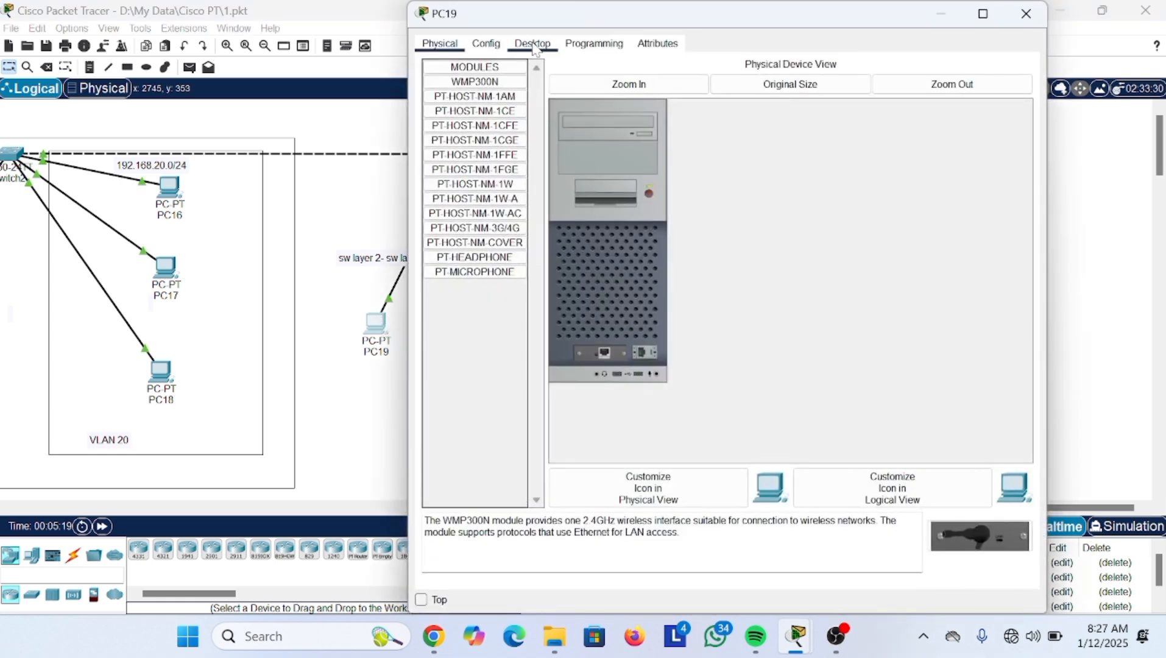
pyautogui.click(534, 46)
pyautogui.click(481, 94)
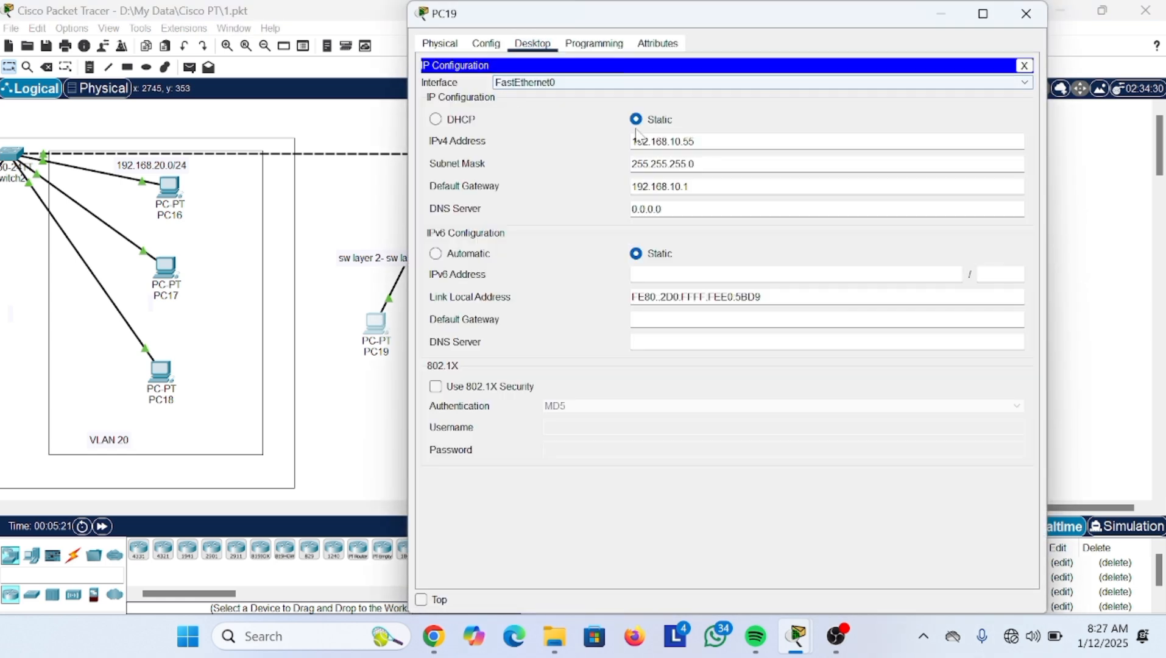
pyautogui.click(435, 120)
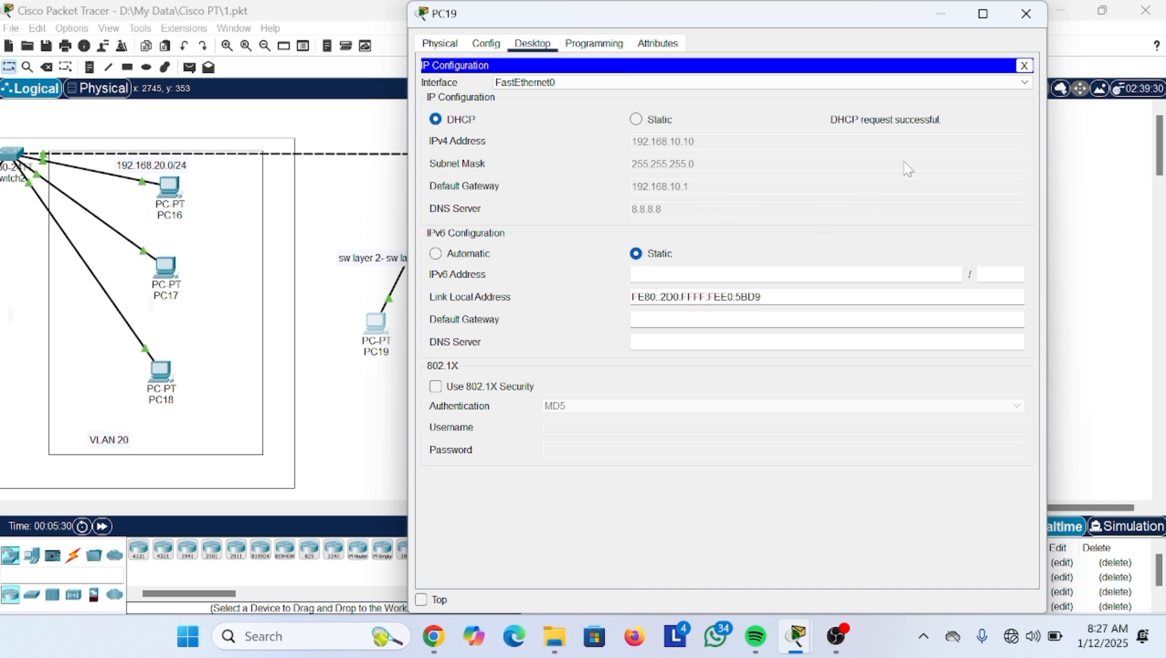
pyautogui.click(949, 22)
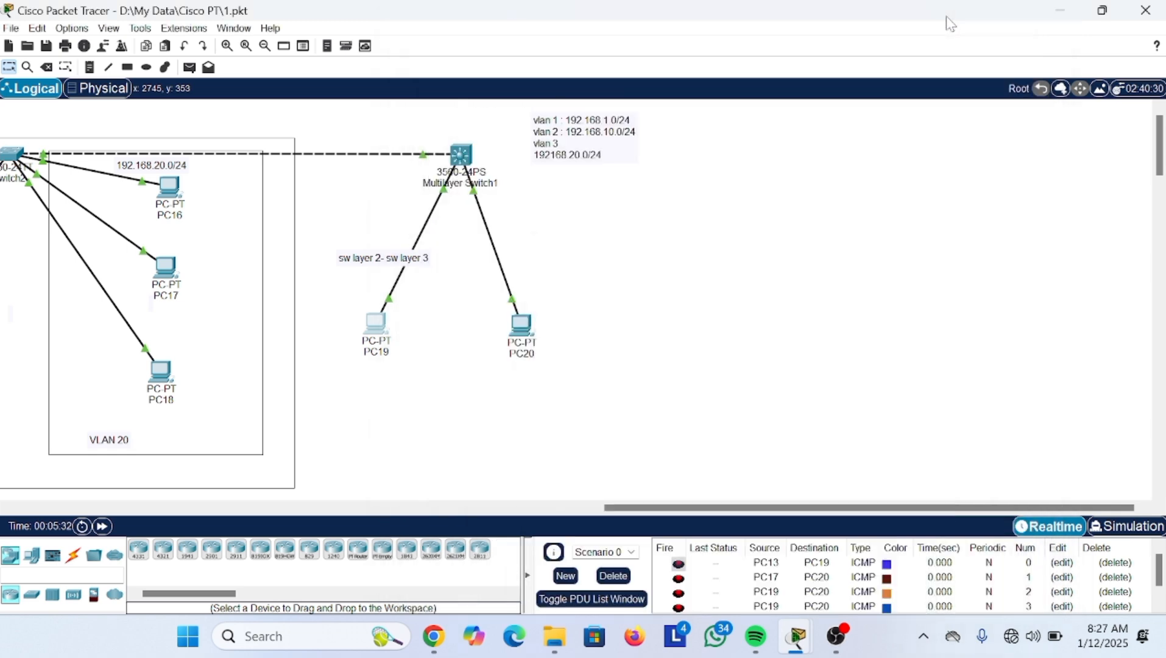
# - Switch PC20's IPv4 configuration from static to DHCP and put its window away
pyautogui.click(525, 325)
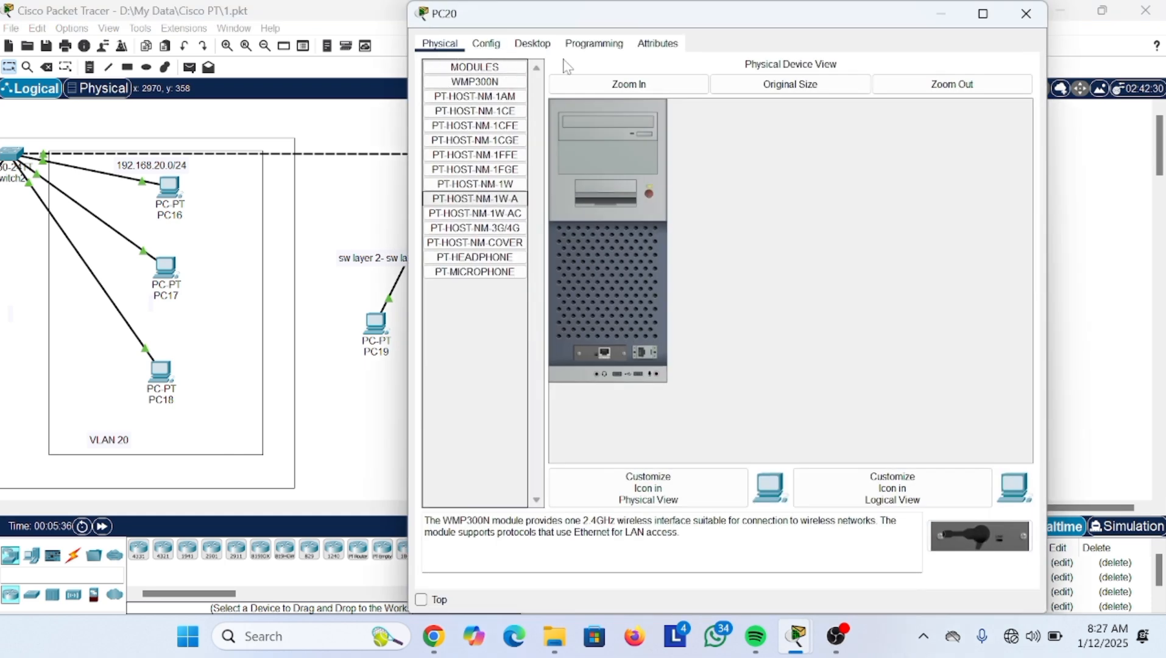
pyautogui.click(532, 48)
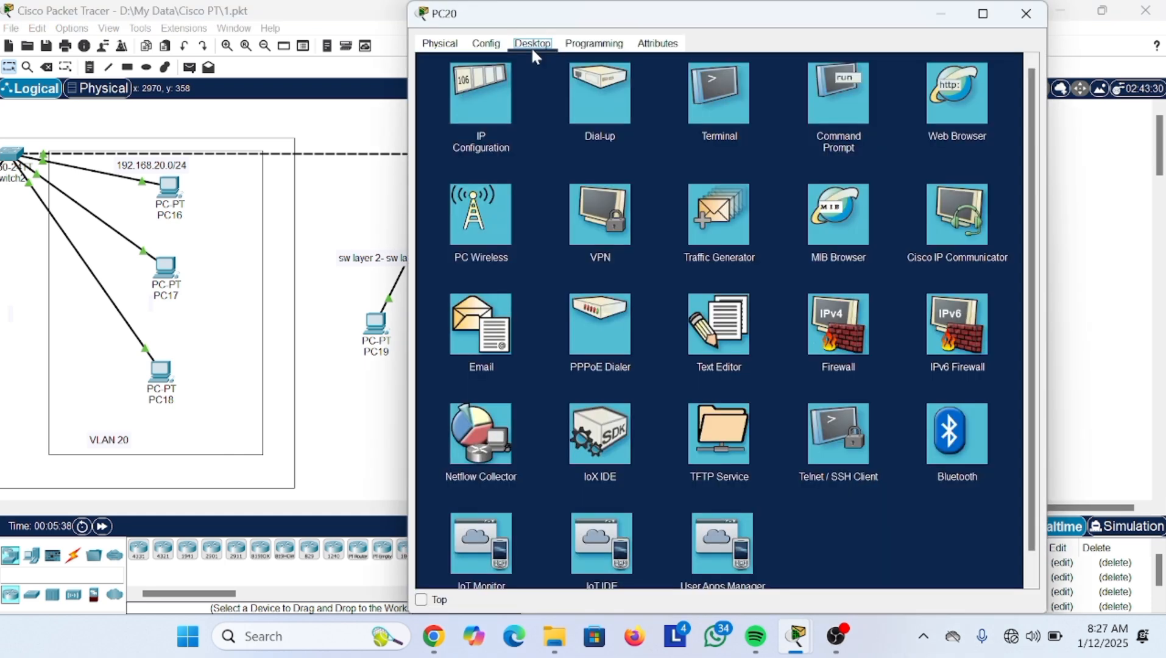
pyautogui.click(483, 107)
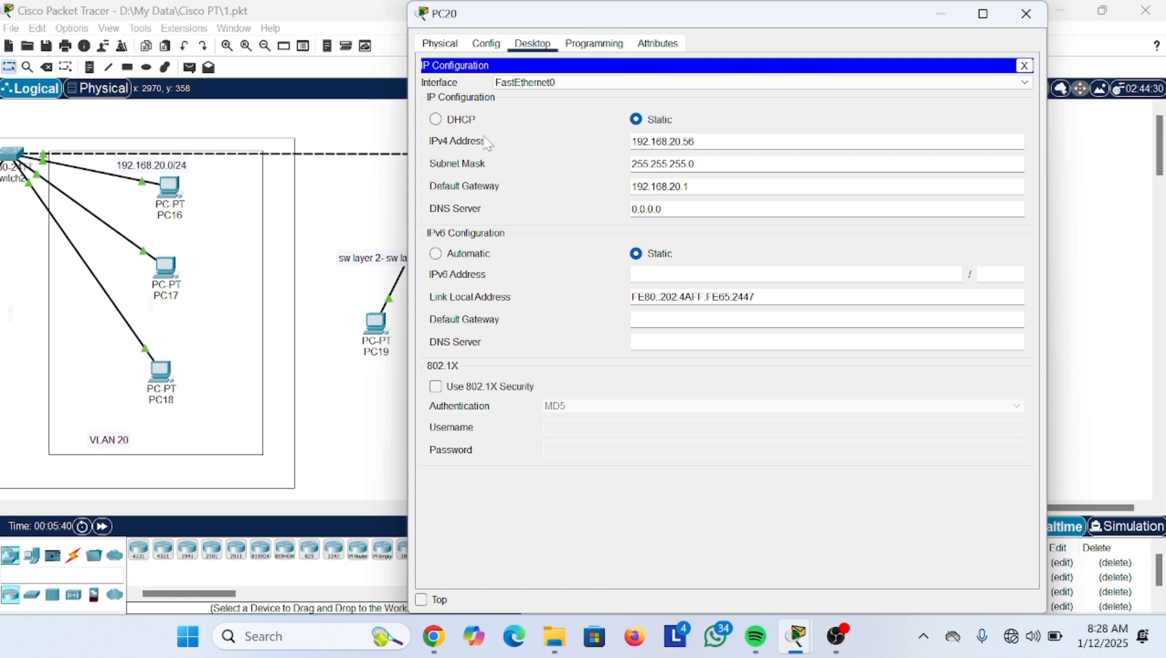
pyautogui.click(436, 120)
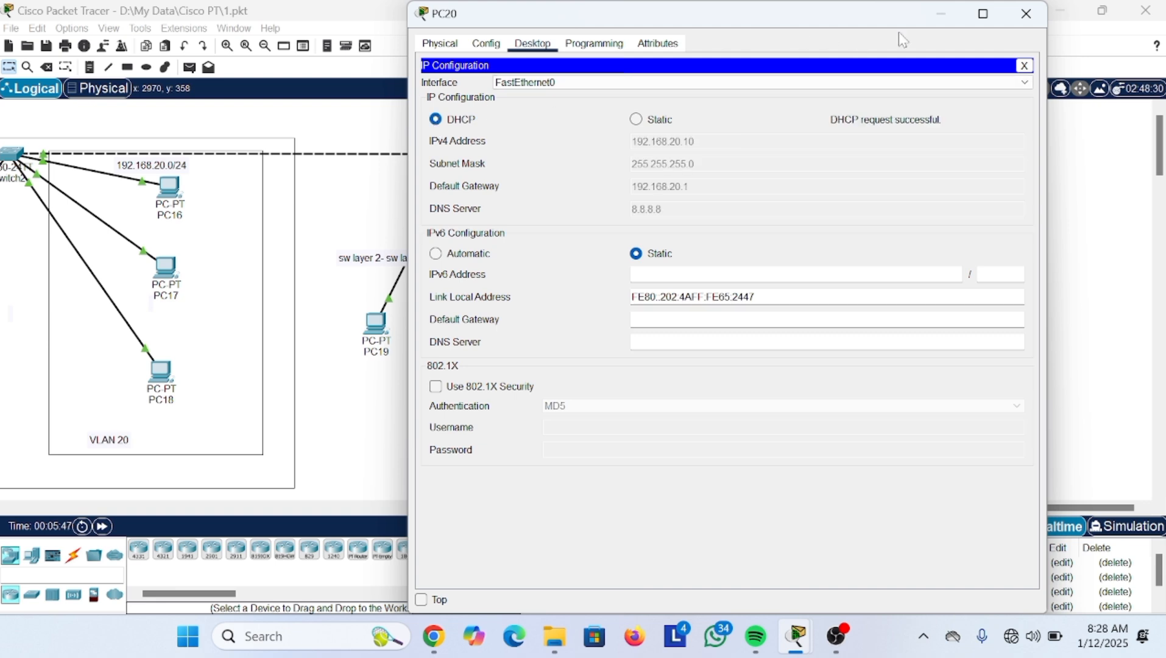
pyautogui.click(949, 18)
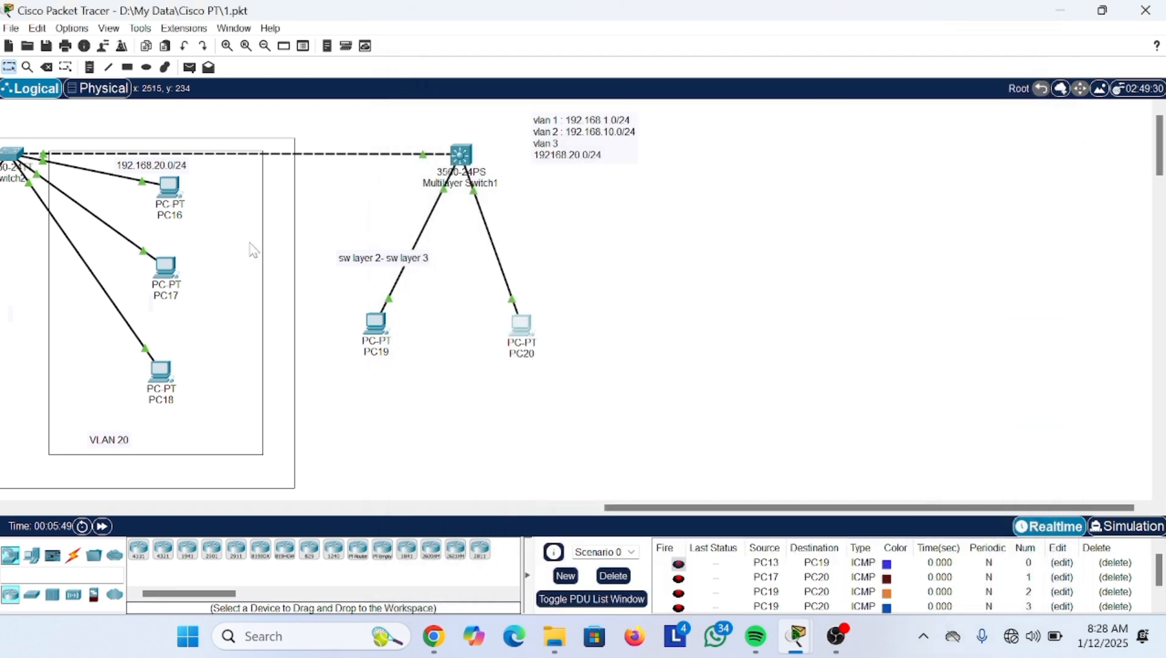
# - Switch PC17 in the VLAN 20 area of Switch2 to DHCP addressing and put its window away
pyautogui.hscroll(-5, 251, 250)
pyautogui.hscroll(2, 251, 249)
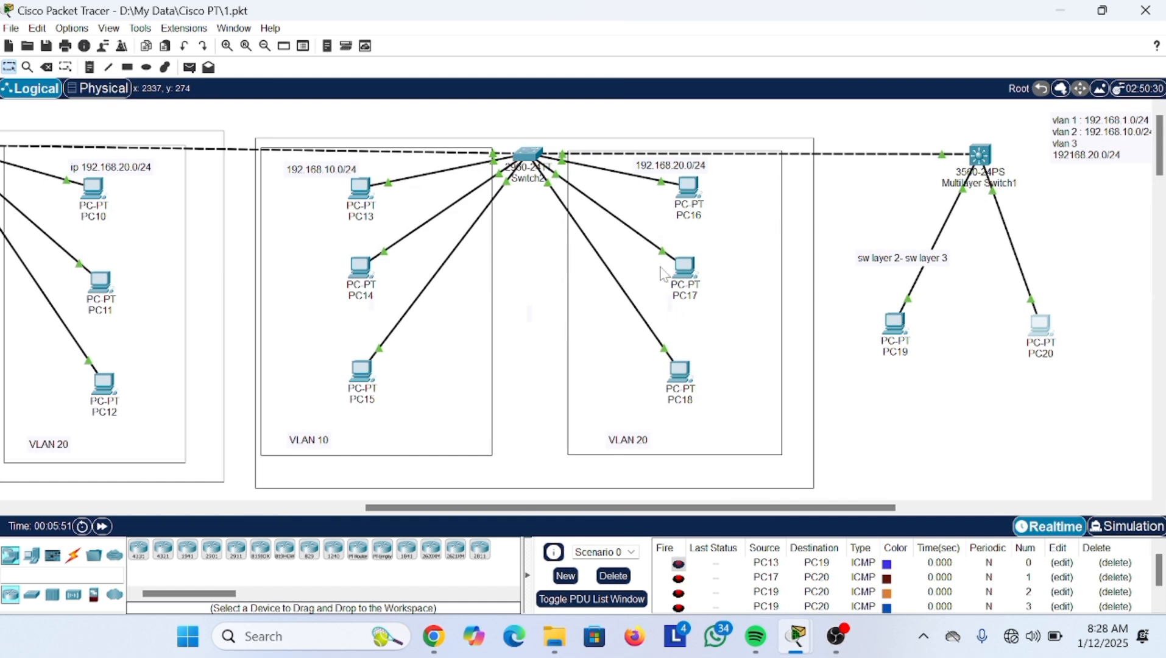
pyautogui.click(680, 282)
pyautogui.click(683, 273)
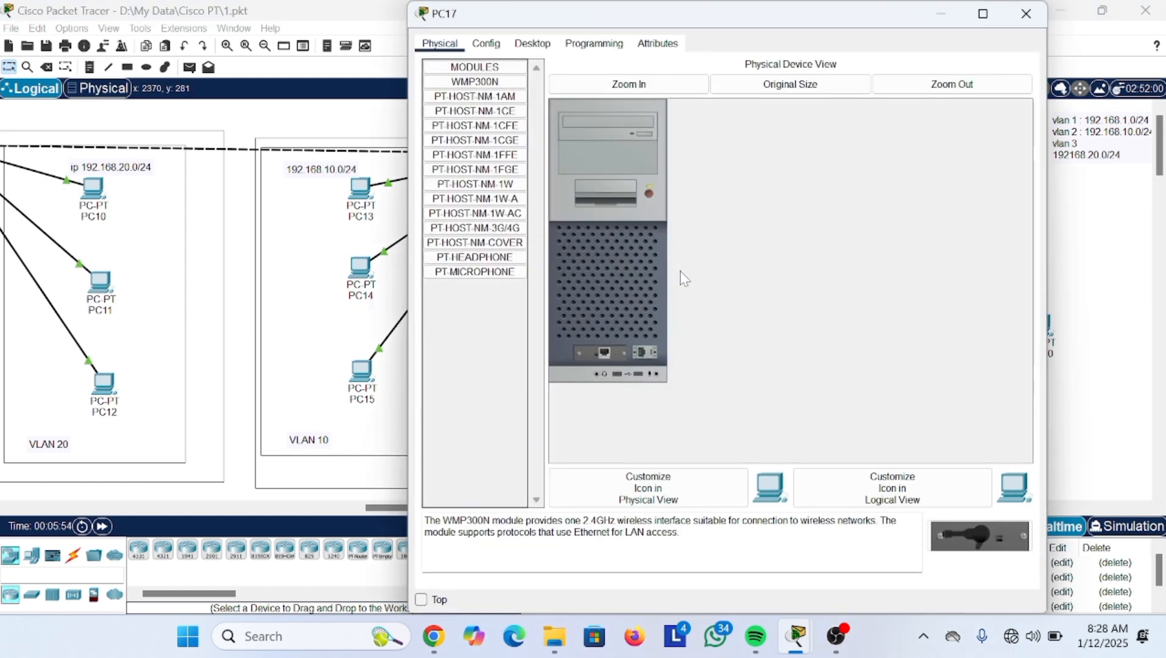
pyautogui.click(532, 43)
pyautogui.click(495, 118)
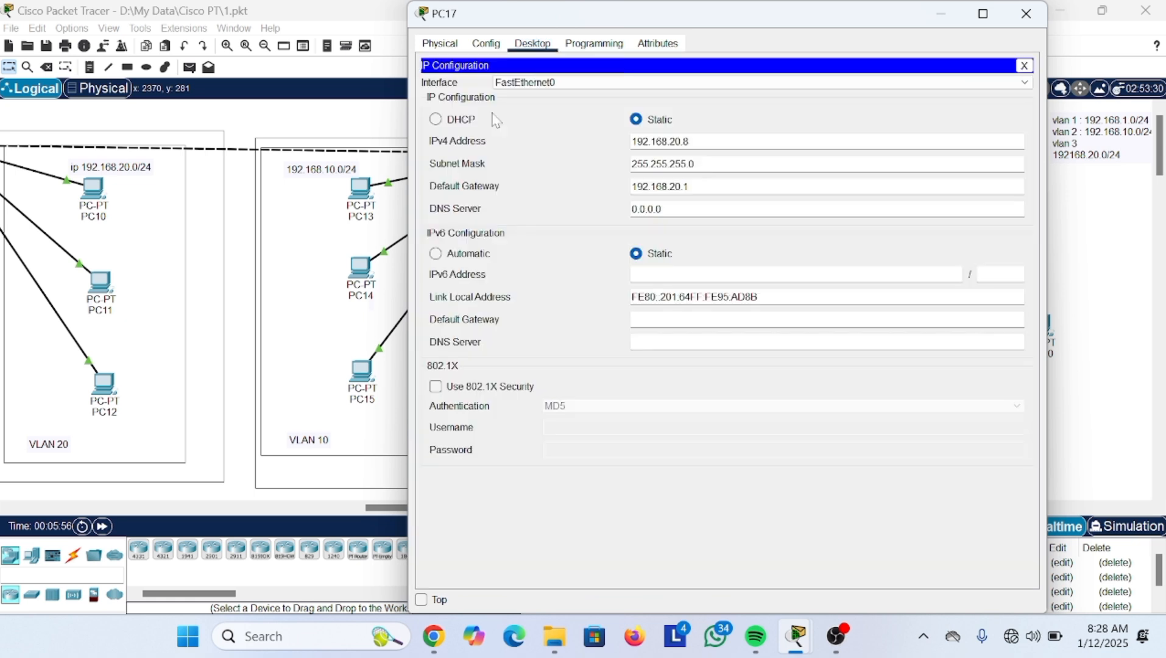
pyautogui.click(435, 121)
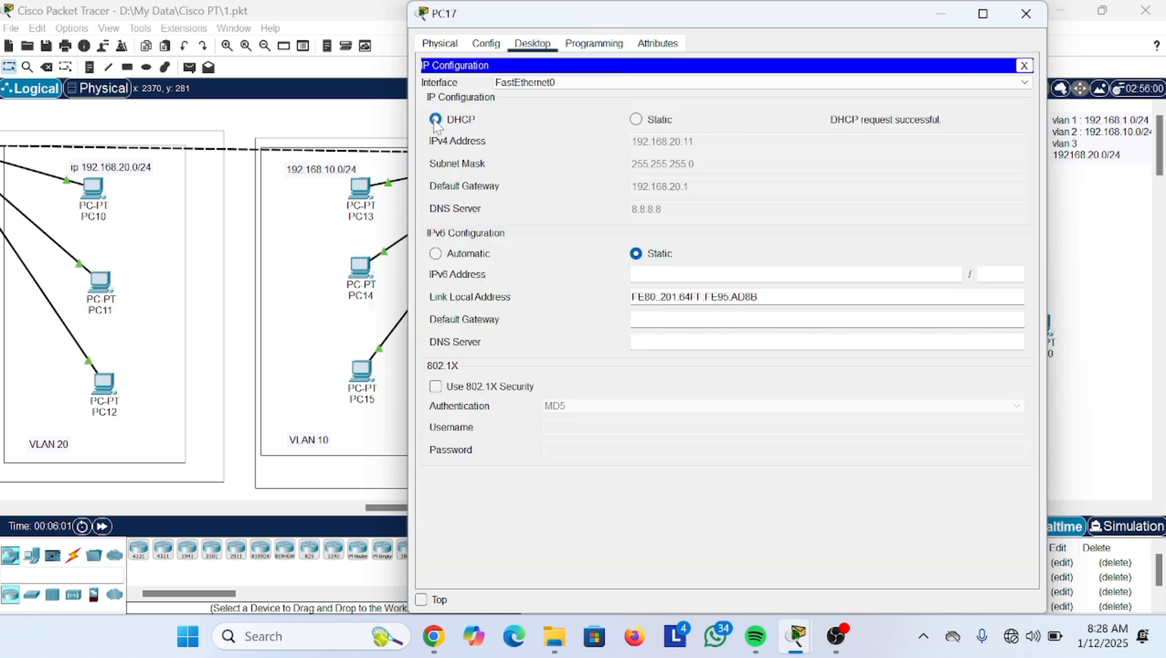
pyautogui.click(941, 14)
# - Switch PC13 in the VLAN 10 area of Switch2 to DHCP addressing and close its window
pyautogui.click(365, 198)
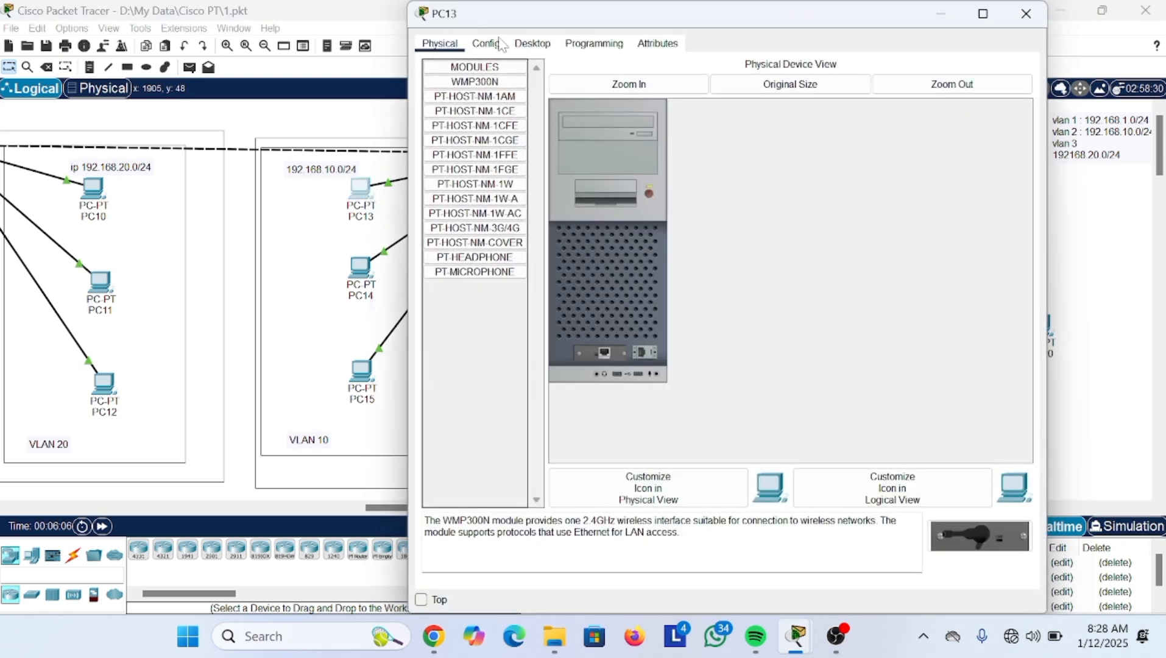
pyautogui.click(525, 49)
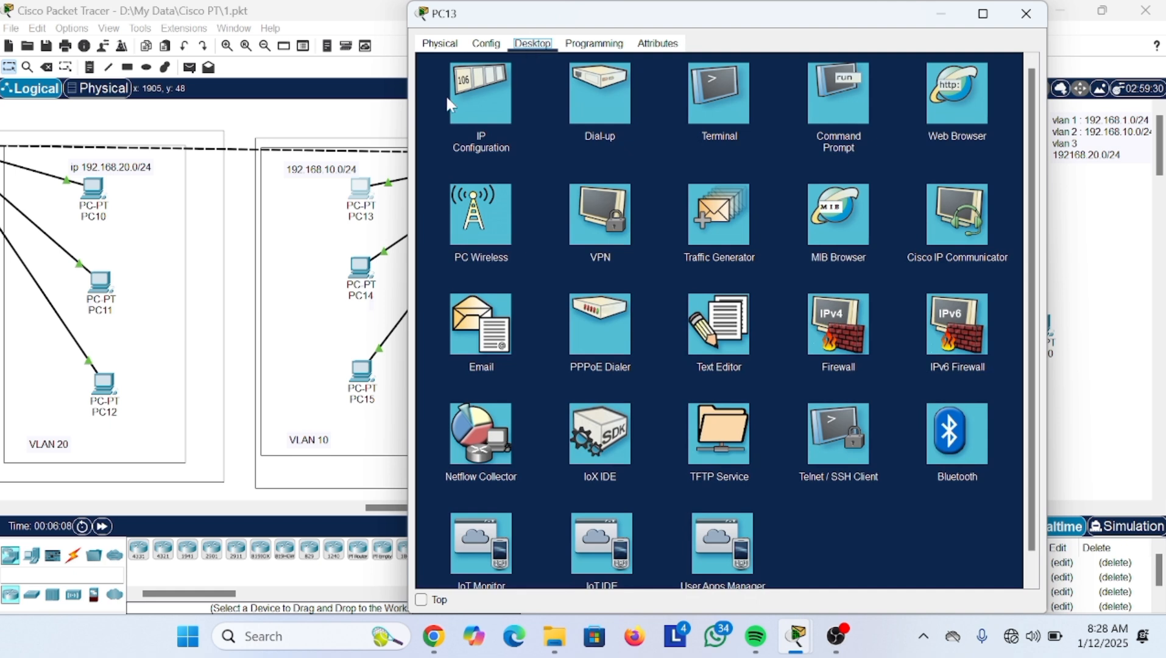
pyautogui.click(482, 98)
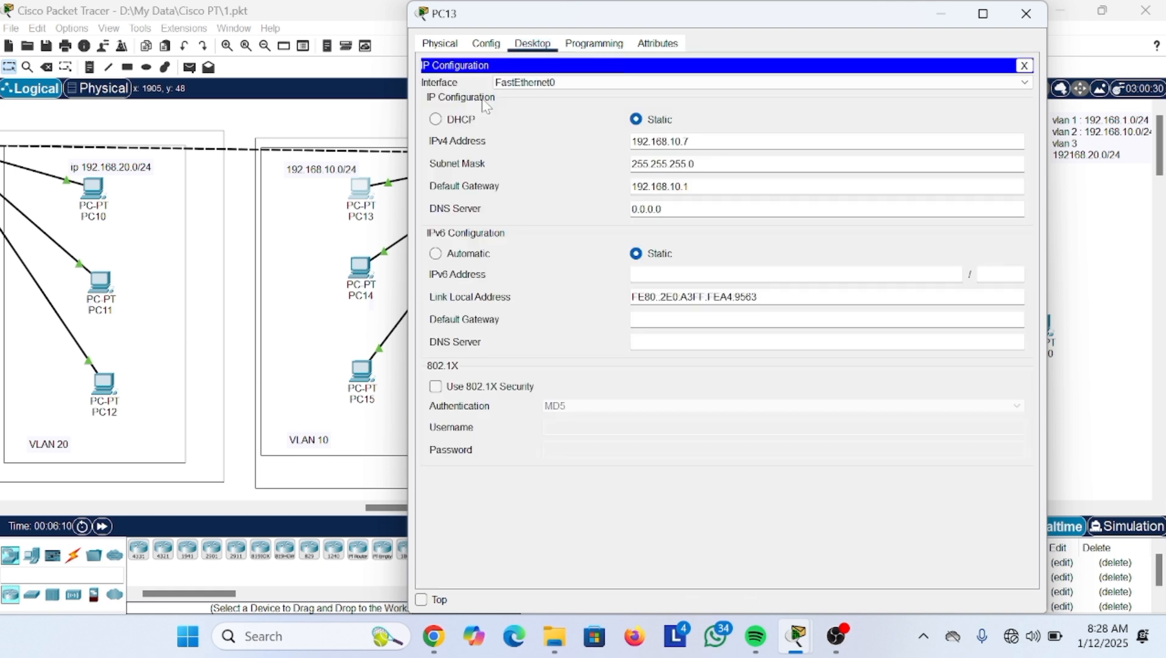
pyautogui.click(435, 120)
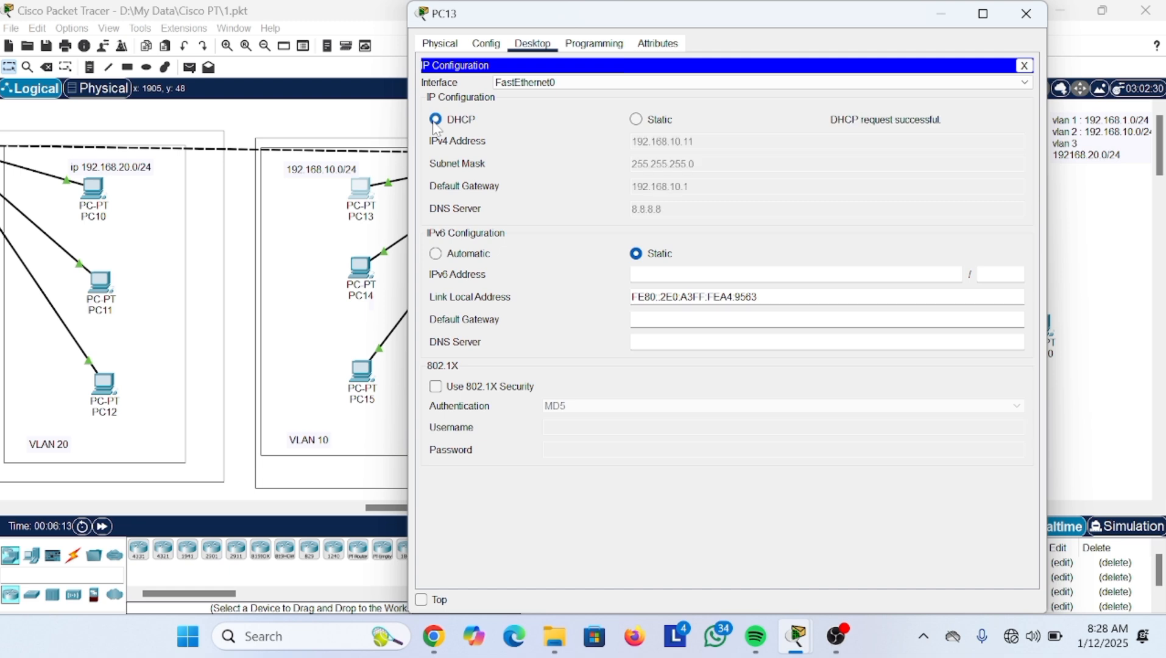
pyautogui.click(1026, 13)
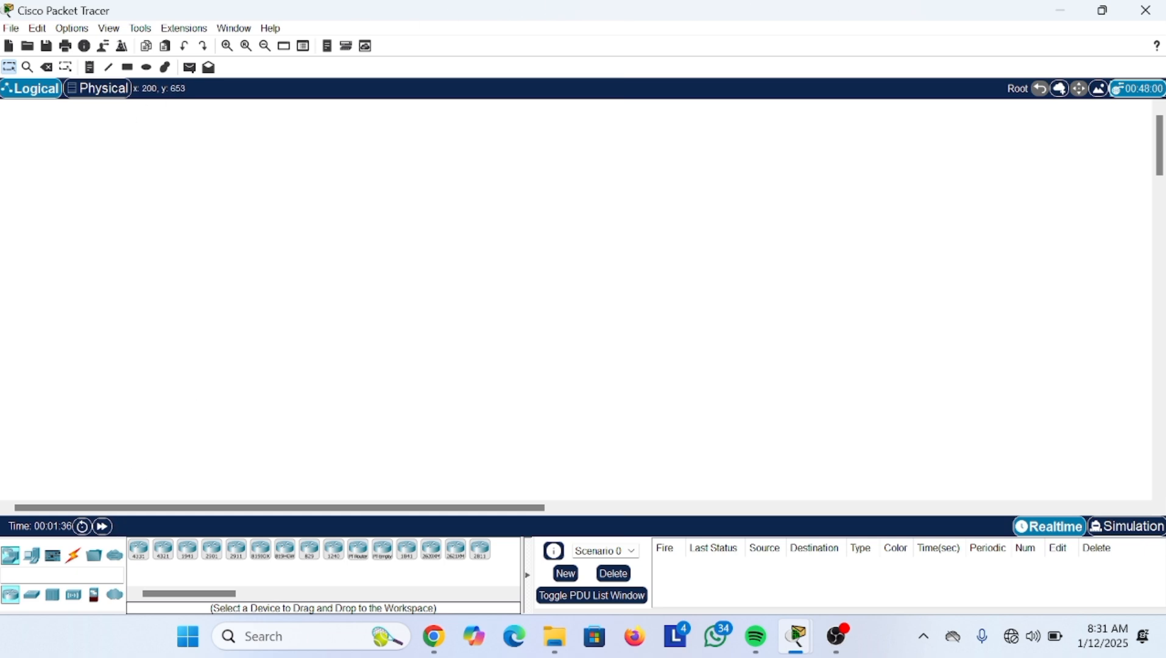
# - Place three 2960 switches side by side in a row across the empty workspace
pyautogui.click(31, 594)
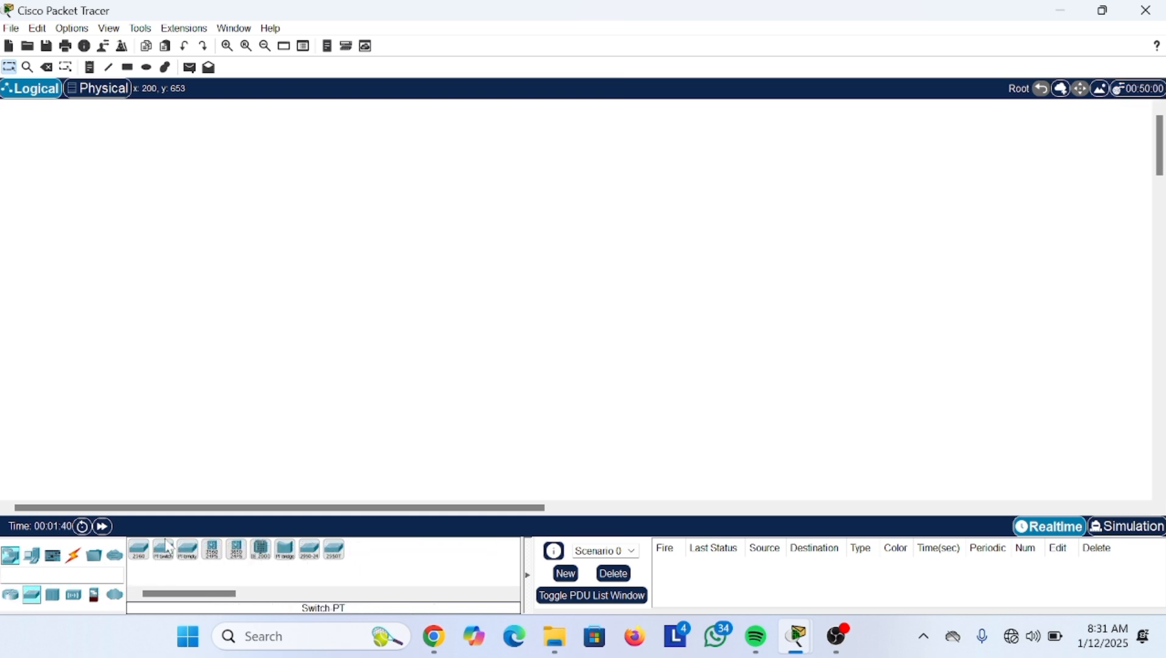
pyautogui.click(139, 550)
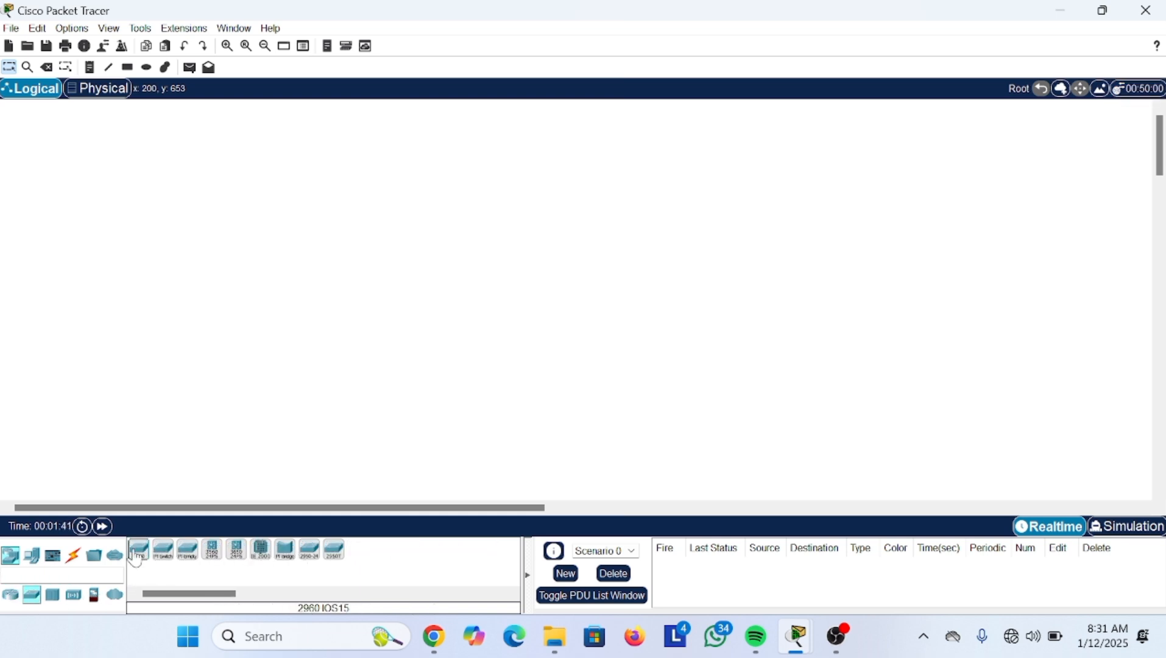
pyautogui.click(370, 242)
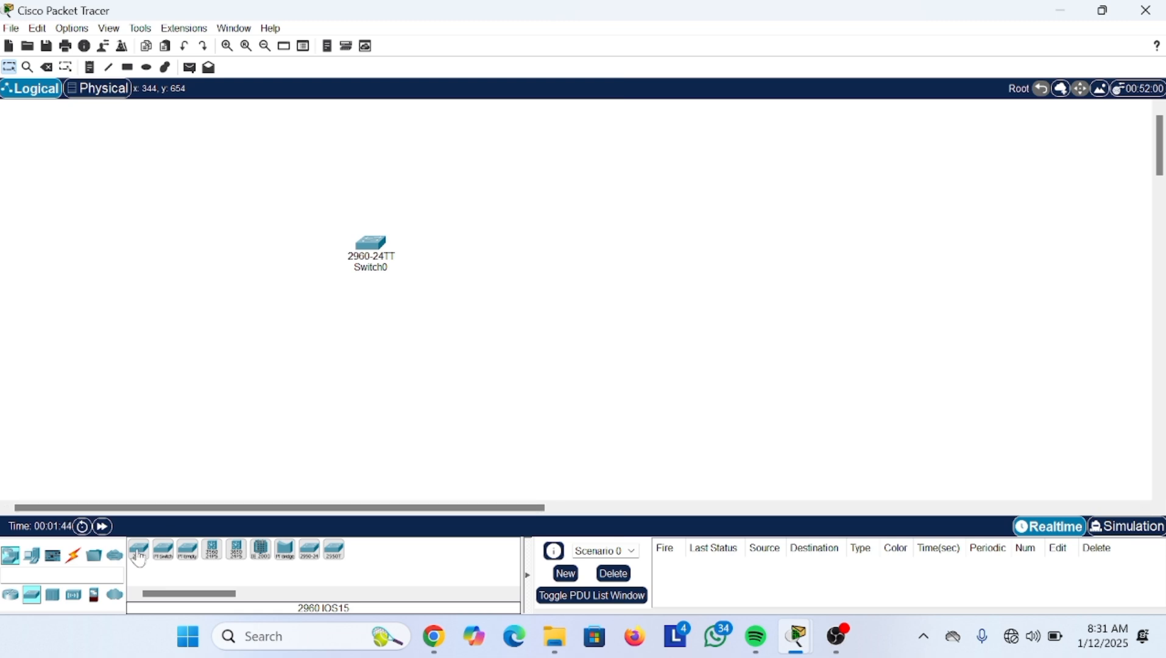
pyautogui.click(150, 254)
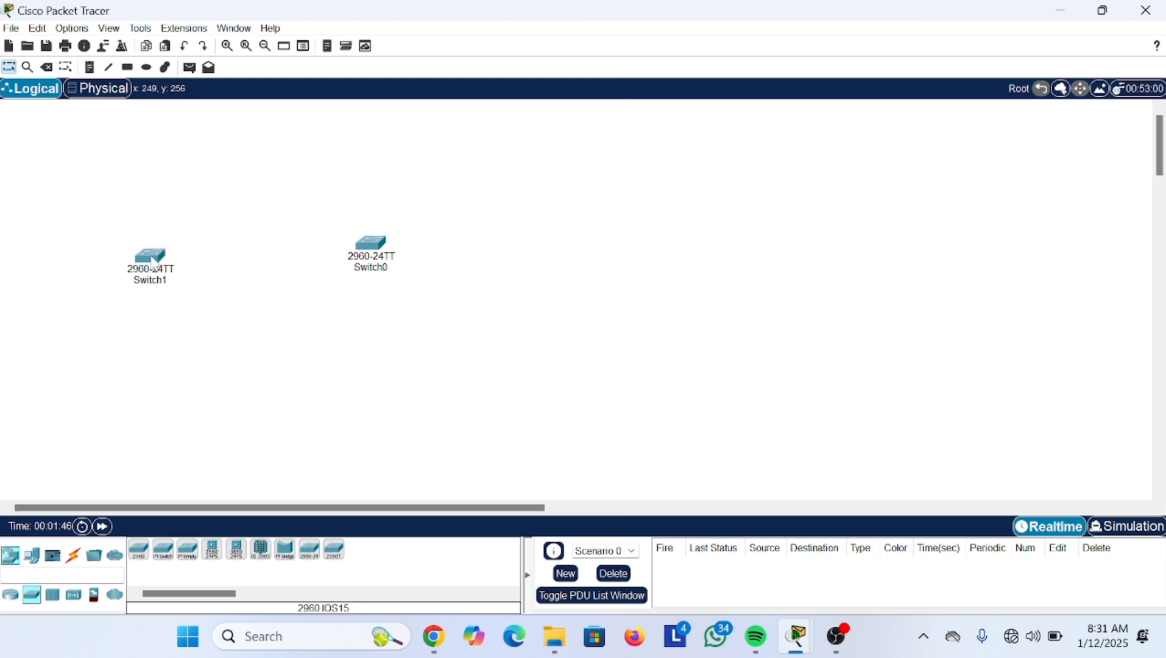
pyautogui.moveTo(139, 550); pyautogui.dragTo(601, 276)
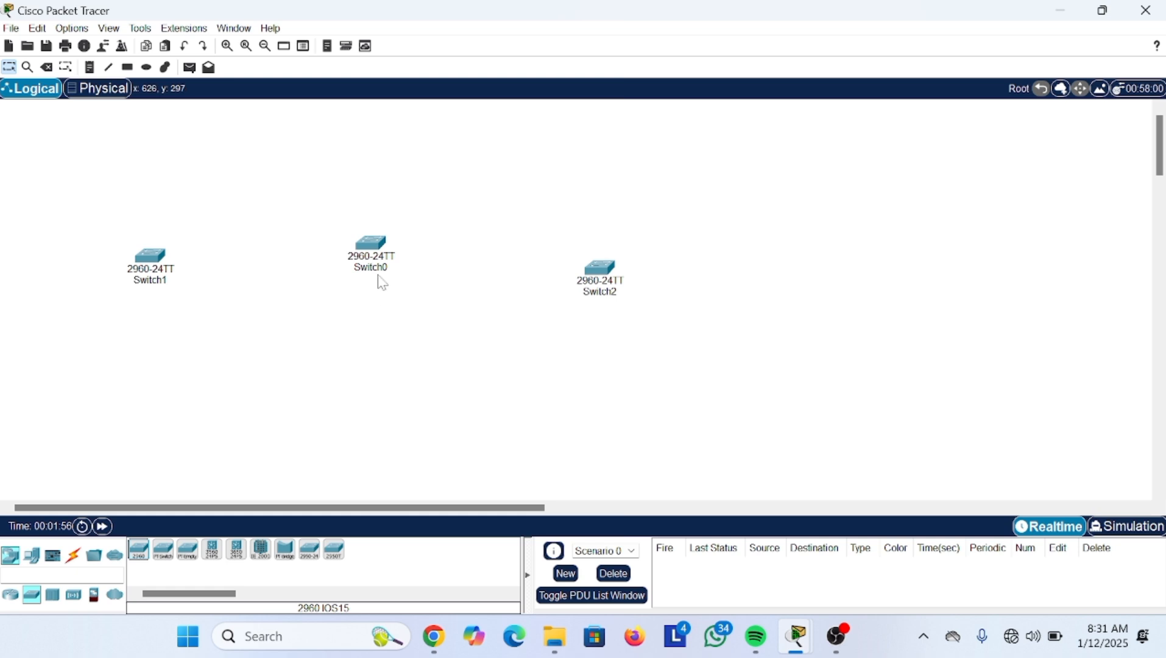
# - Swap the positions of Switch0 and Switch1 so the switches line up in the order Switch0, Switch1, Switch2
pyautogui.click(358, 256)
pyautogui.moveTo(358, 256); pyautogui.dragTo(177, 340)
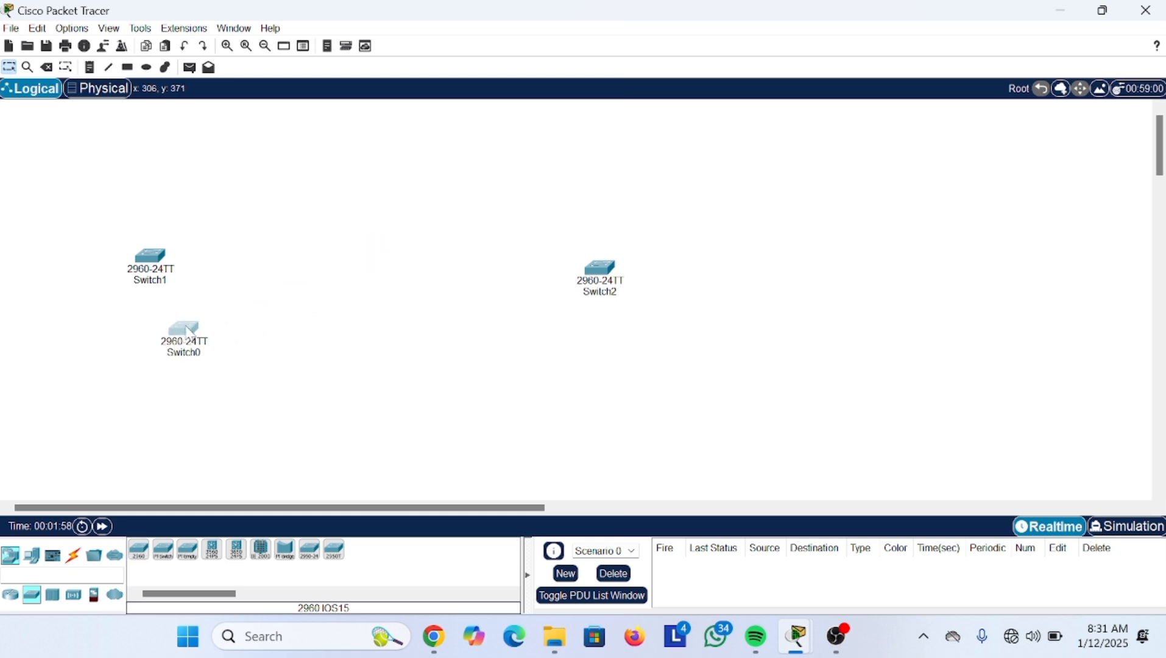
pyautogui.moveTo(151, 251); pyautogui.dragTo(370, 257)
pyautogui.click(189, 350)
pyautogui.moveTo(189, 352); pyautogui.dragTo(183, 288)
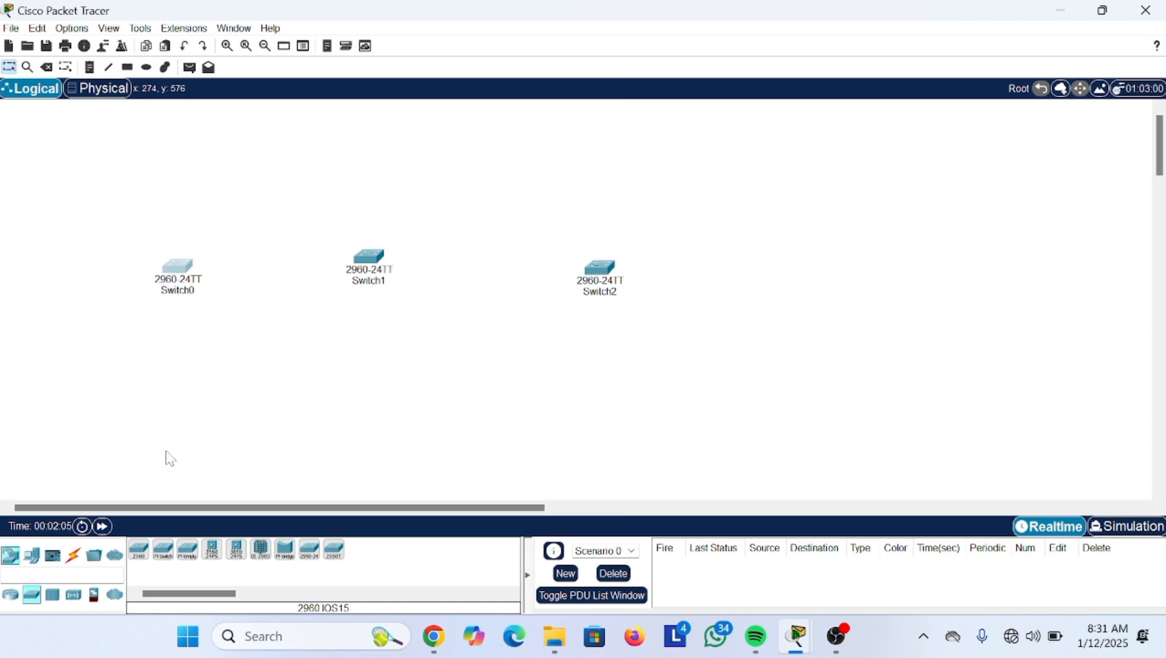
# - Place a 2811 router above Switch1
pyautogui.scroll(-1, 268, 408)
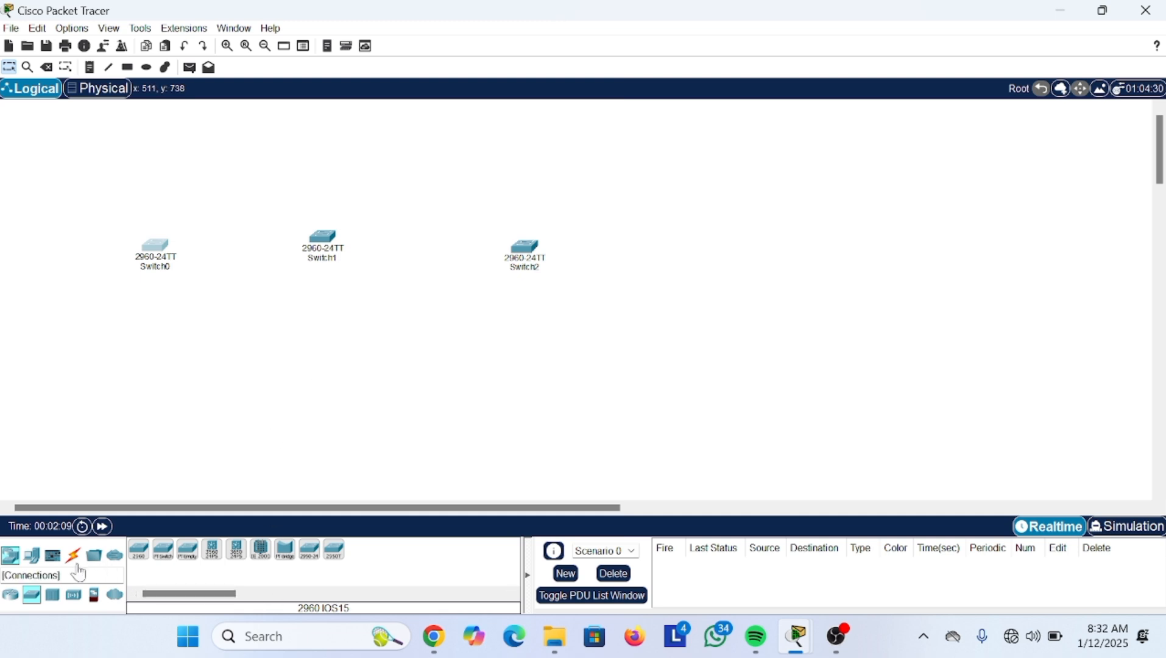
pyautogui.click(14, 596)
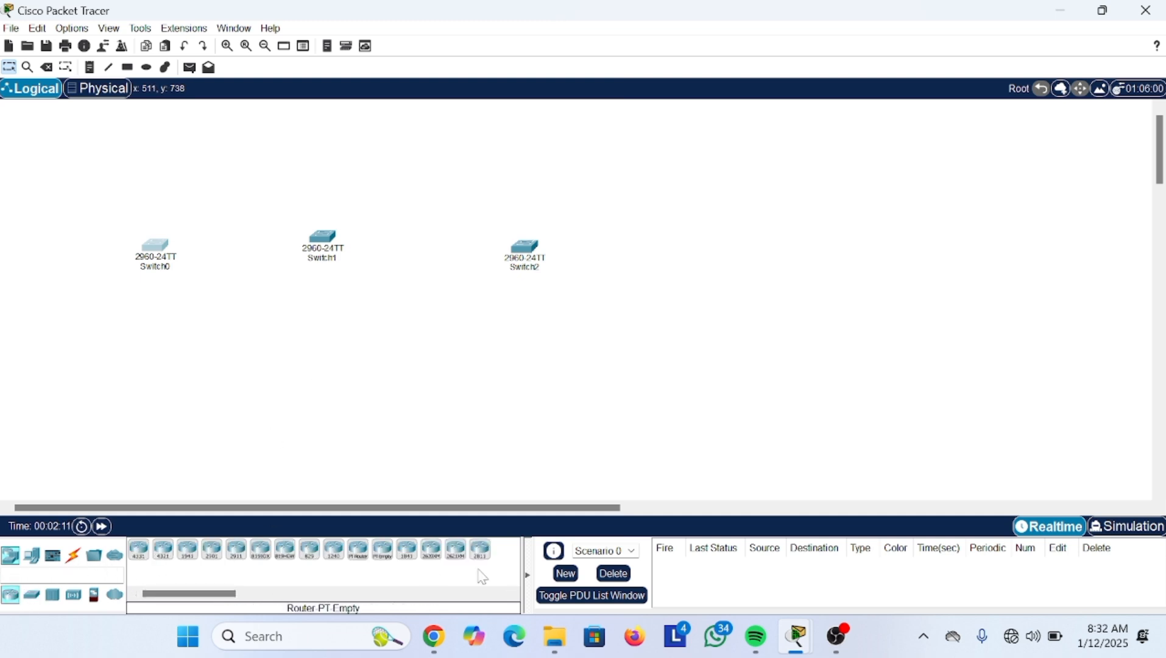
pyautogui.click(480, 551)
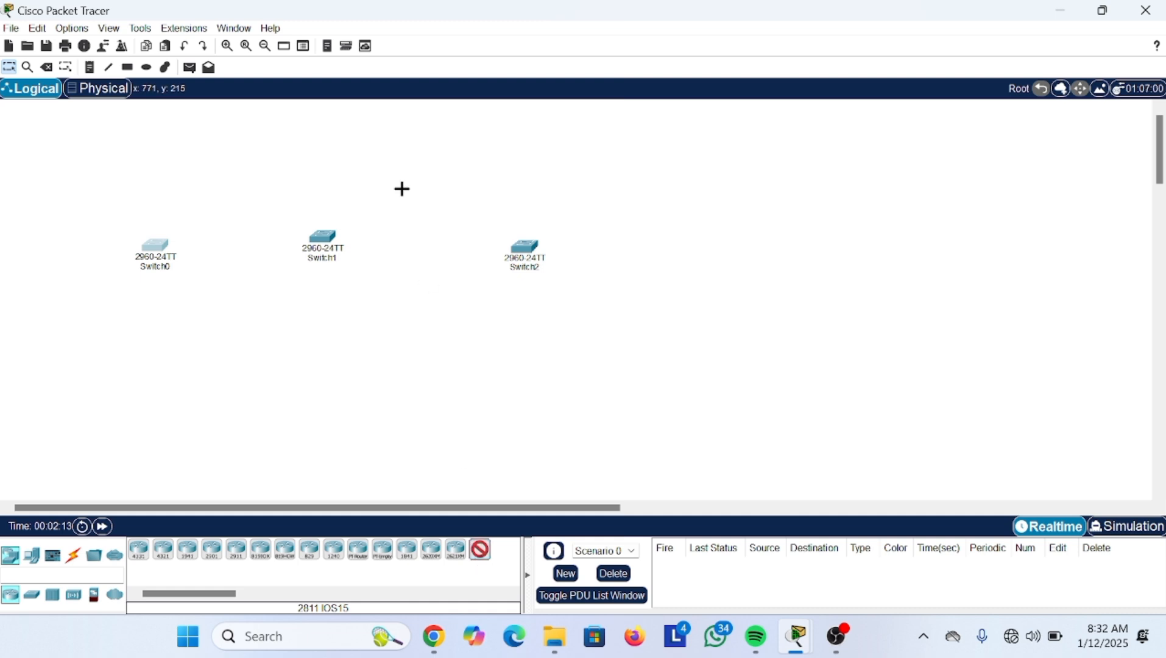
pyautogui.click(331, 129)
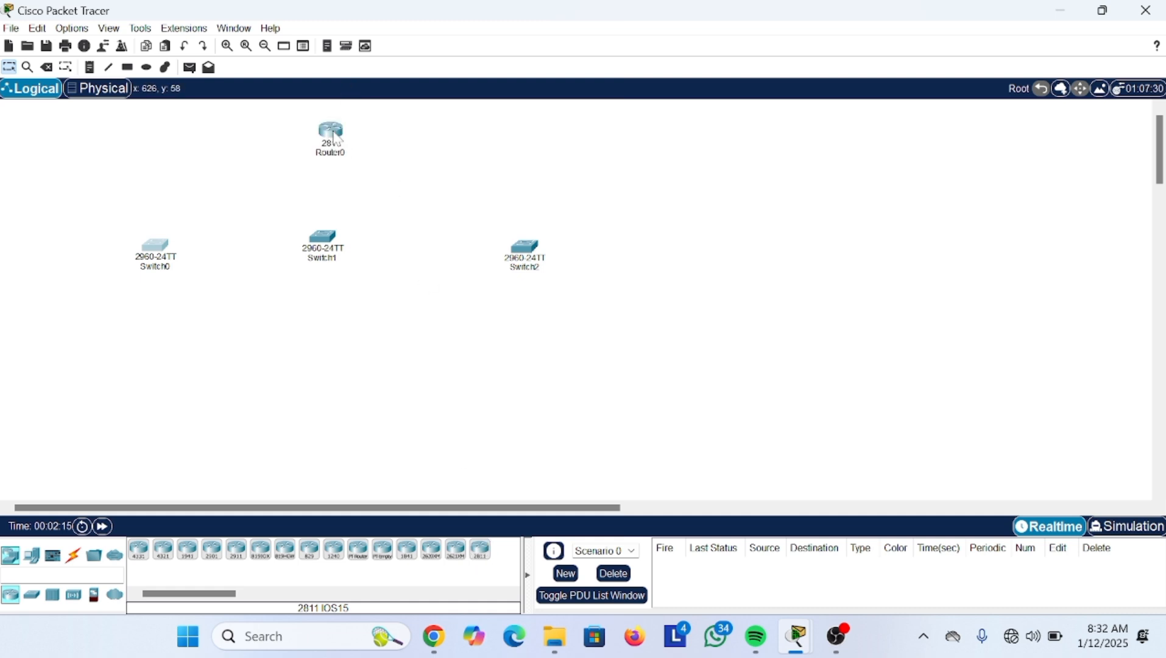
# - Connect Switch1 to Router0 with an automatically chosen cable
pyautogui.click(73, 555)
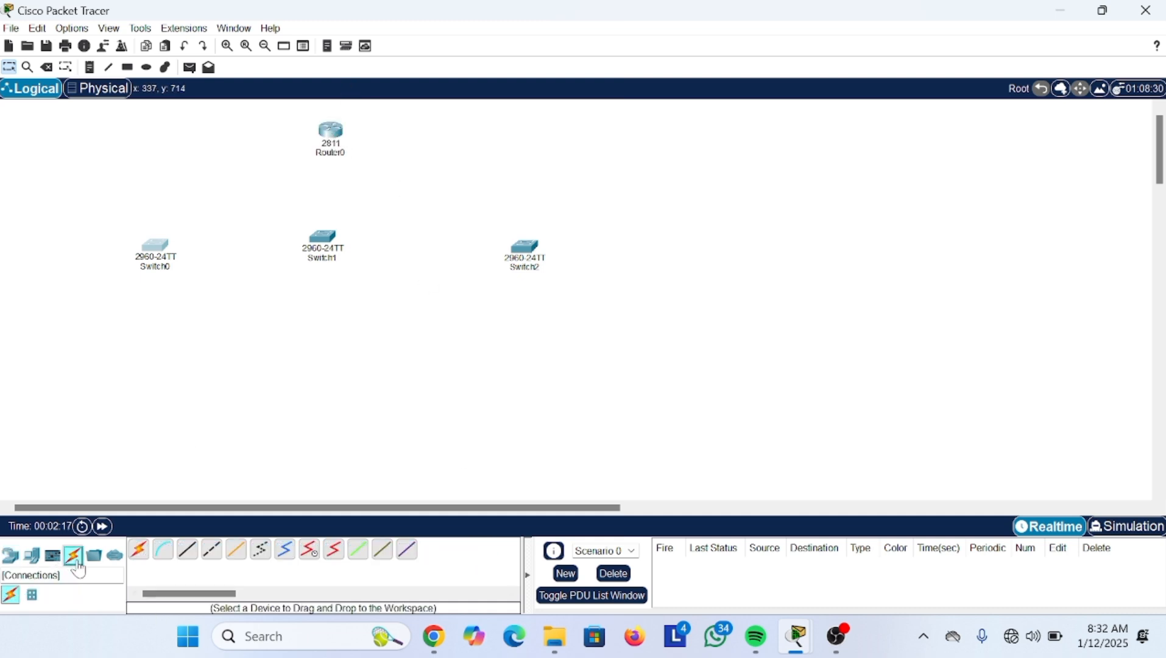
pyautogui.click(139, 550)
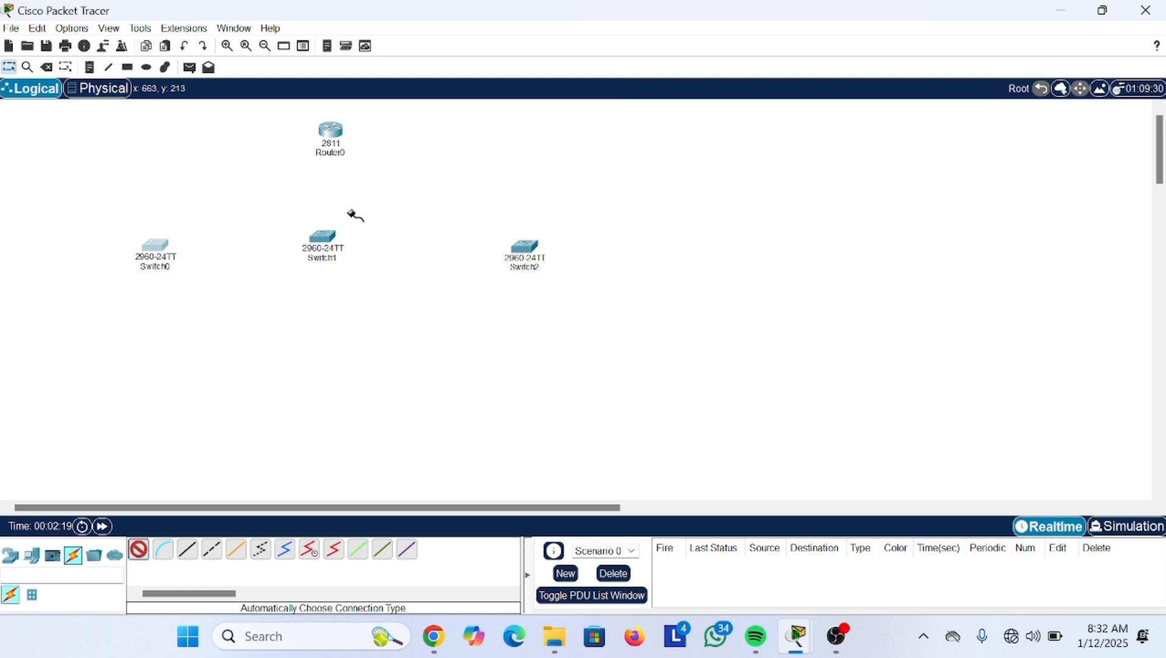
pyautogui.click(321, 236)
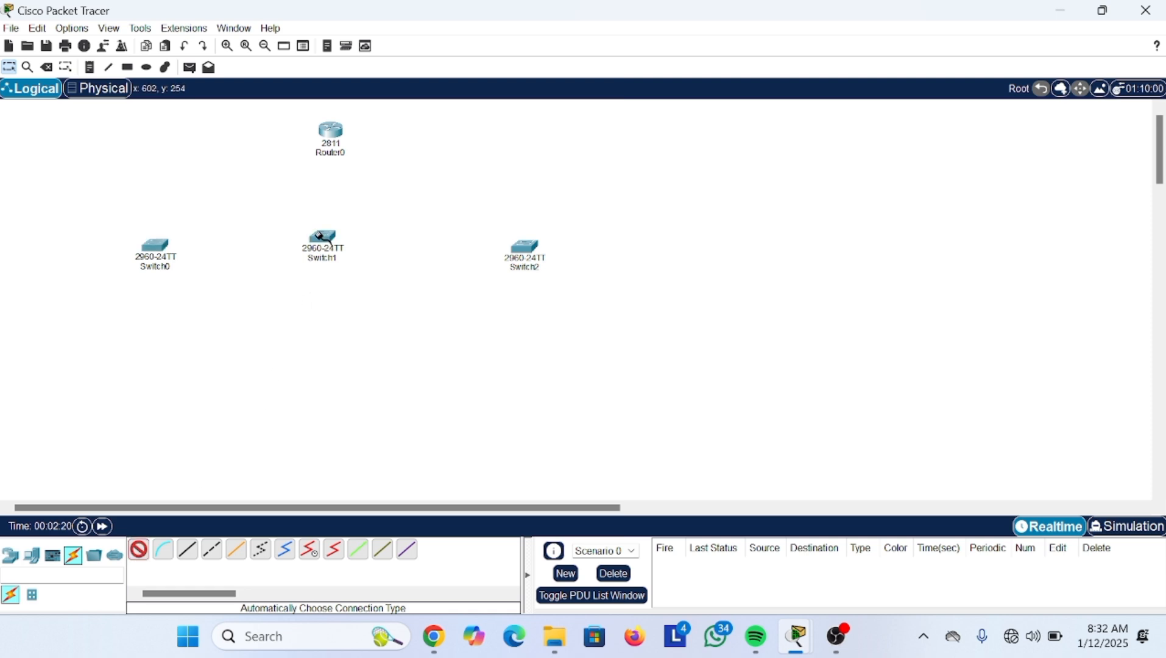
pyautogui.click(332, 130)
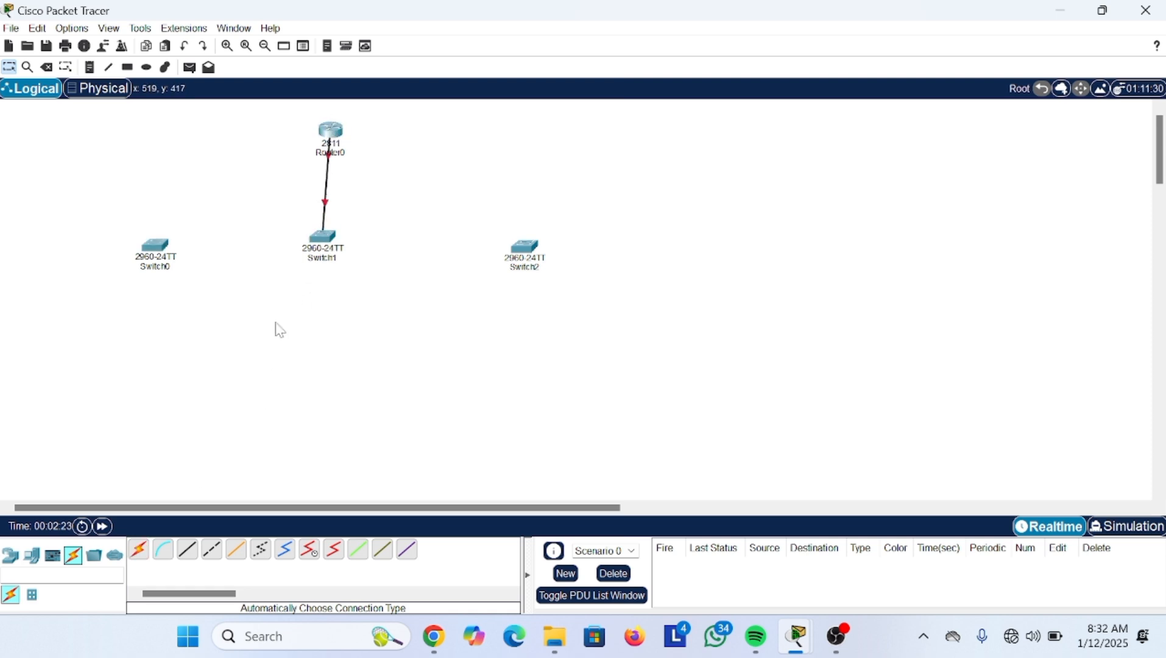
# - Run a copper straight-through cable from FastEthernet0/2 on Switch1 to FastEthernet0/1 on Switch2
pyautogui.click(186, 550)
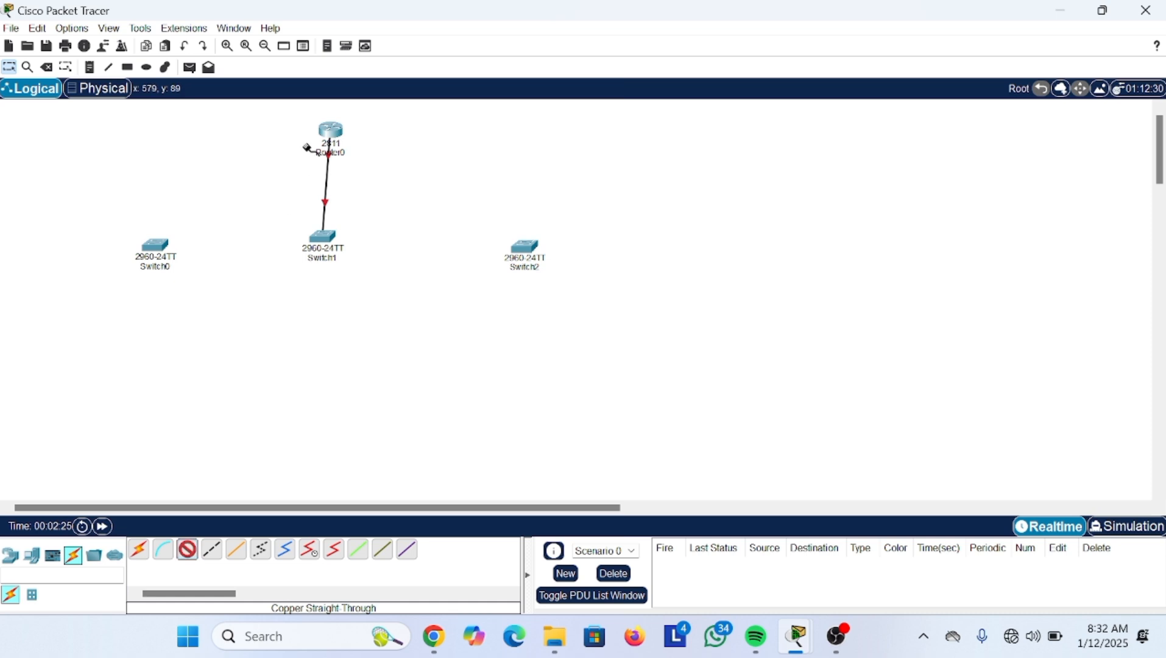
pyautogui.click(325, 237)
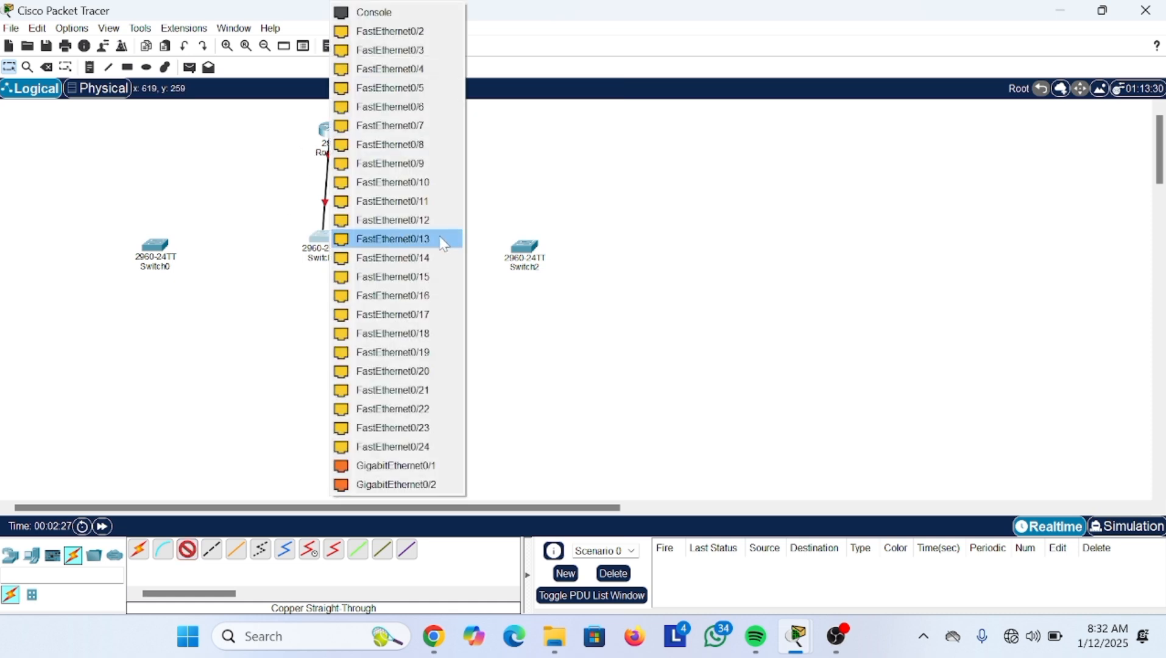
pyautogui.click(405, 32)
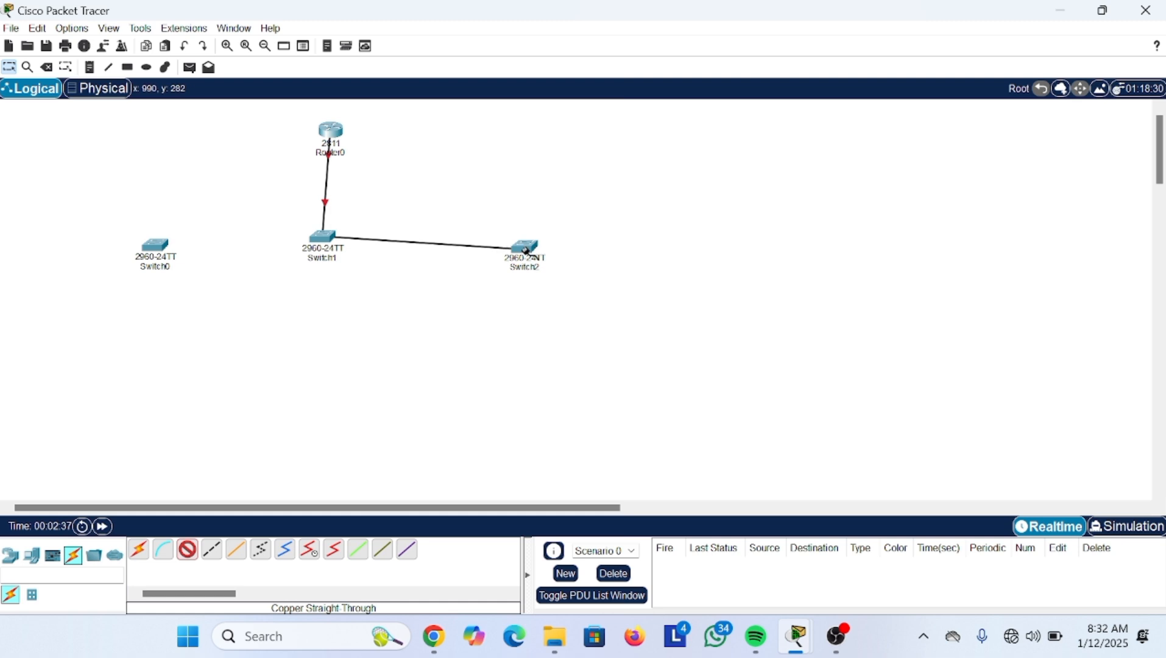
pyautogui.click(525, 248)
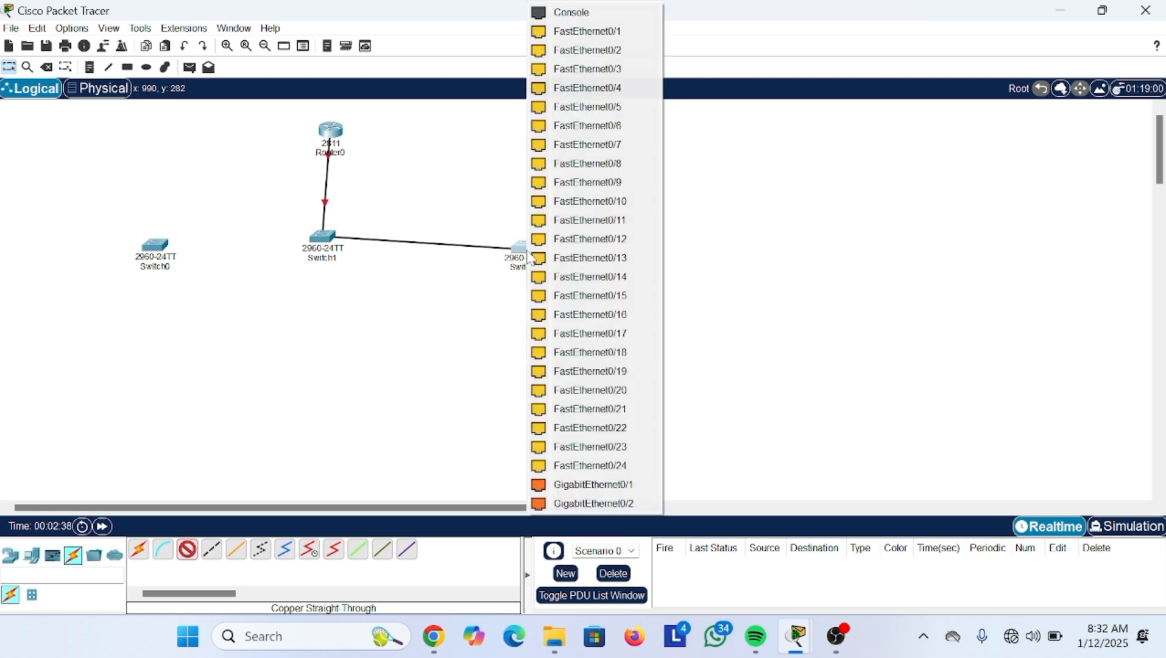
pyautogui.click(602, 37)
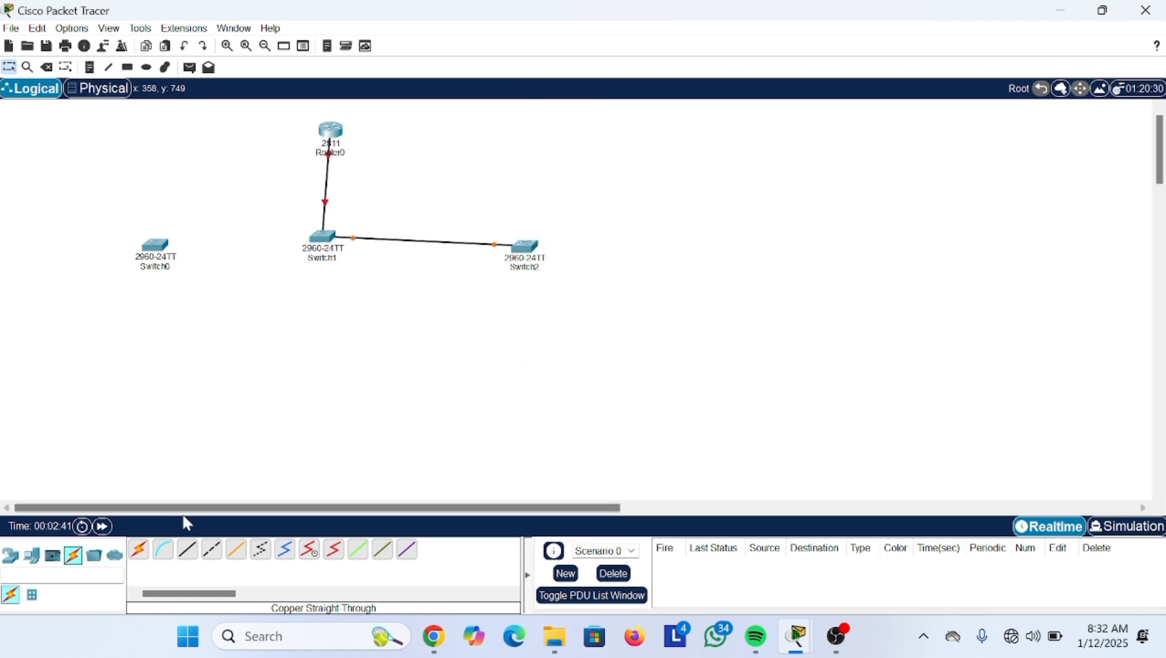
# - Run a copper straight-through cable from FastEthernet0/3 on Switch1 to FastEthernet0/1 on Switch0
pyautogui.click(187, 549)
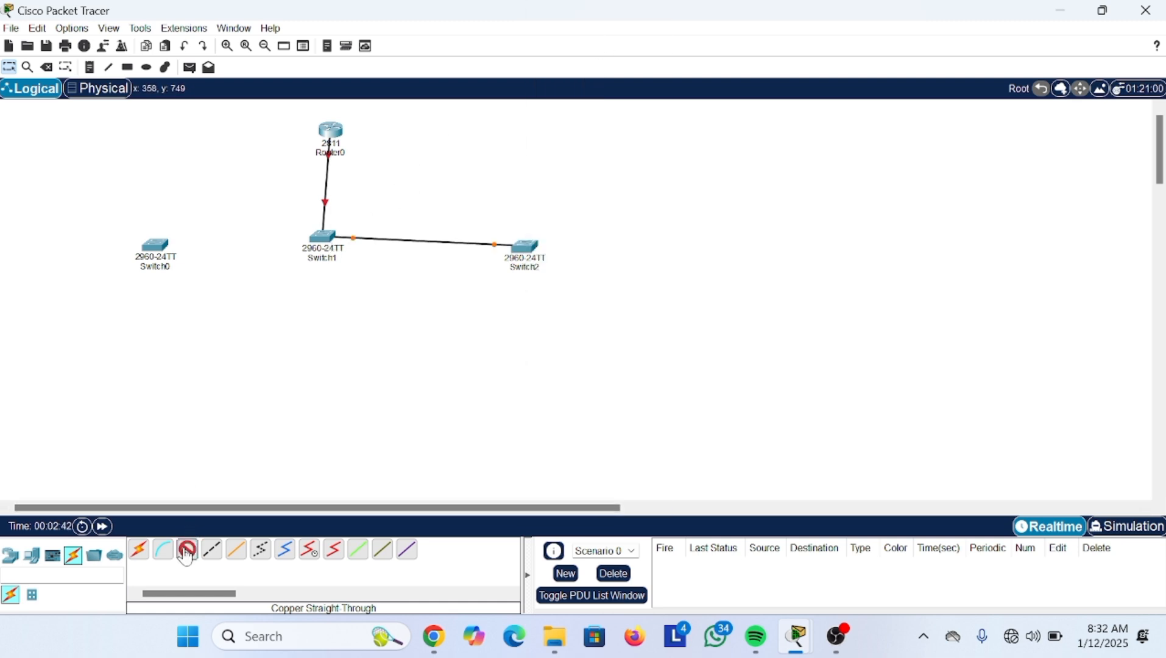
pyautogui.click(322, 240)
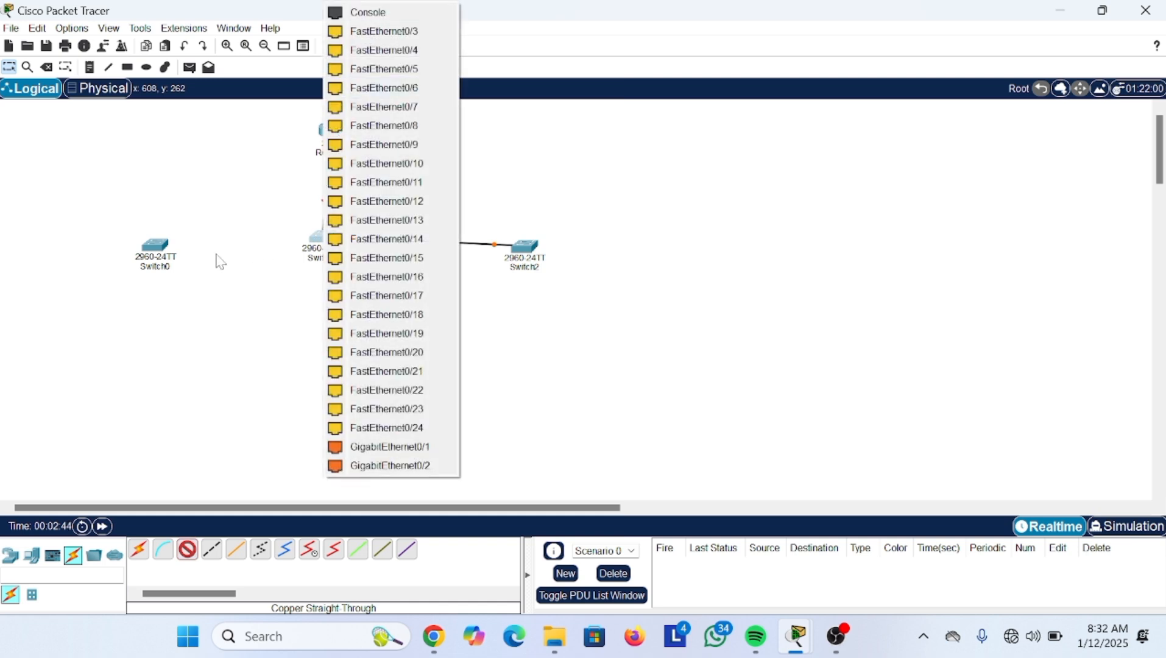
pyautogui.click(428, 26)
pyautogui.click(148, 251)
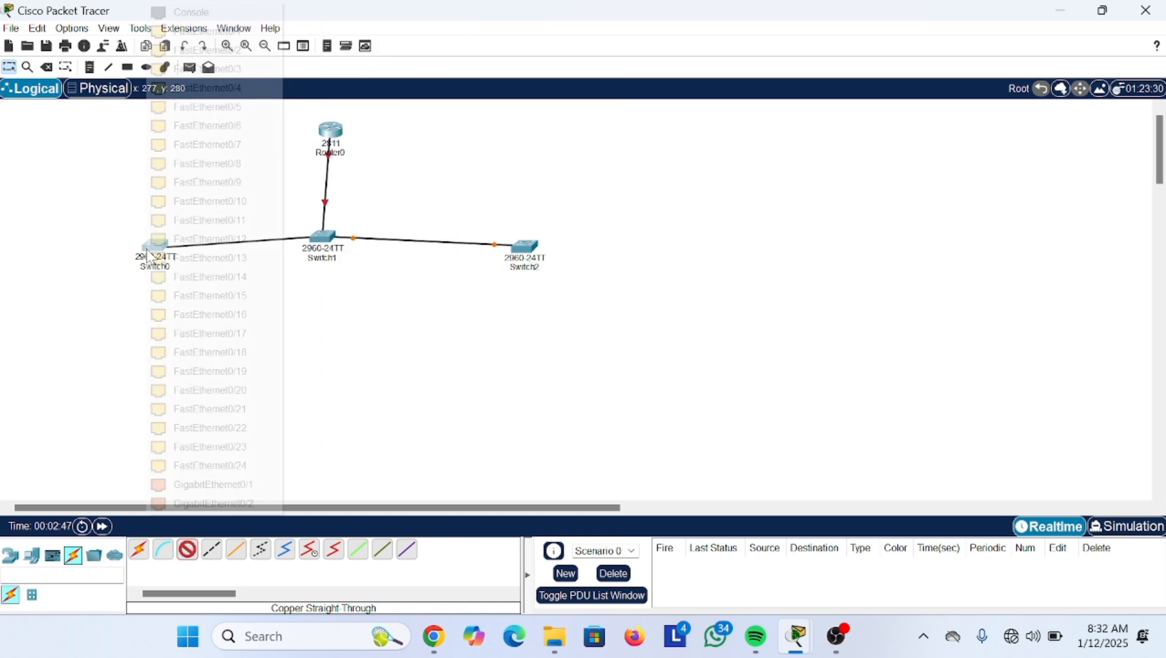
pyautogui.click(253, 33)
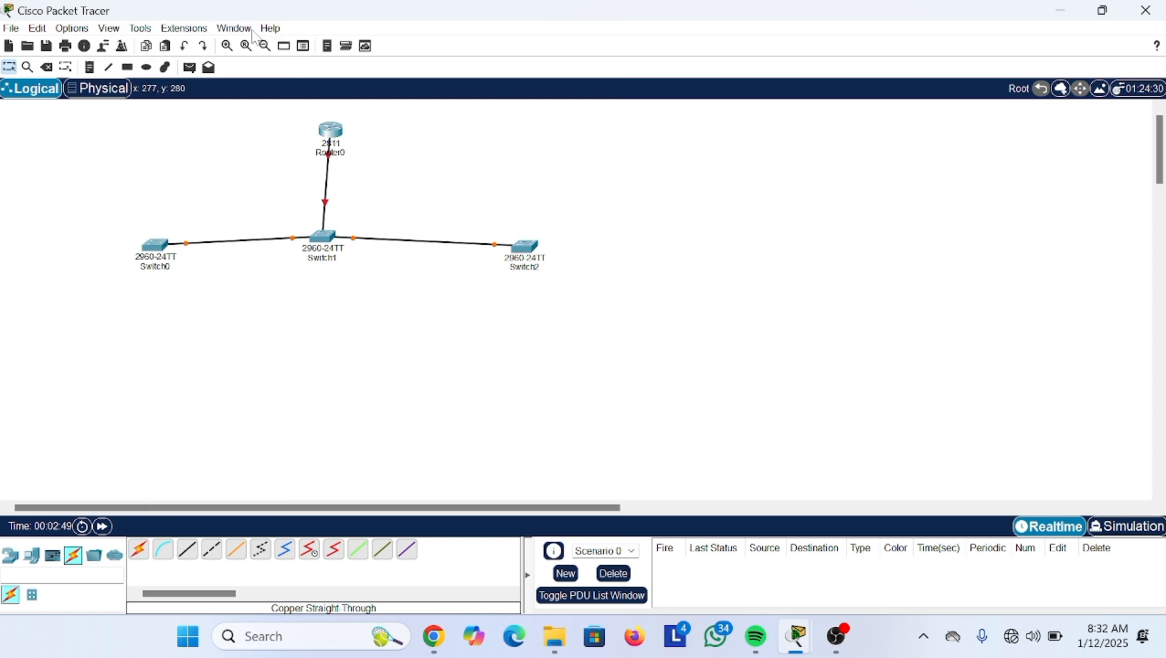
# - Place two PCs next to each other on the outer side of Switch0
pyautogui.click(34, 556)
pyautogui.click(142, 555)
pyautogui.click(48, 249)
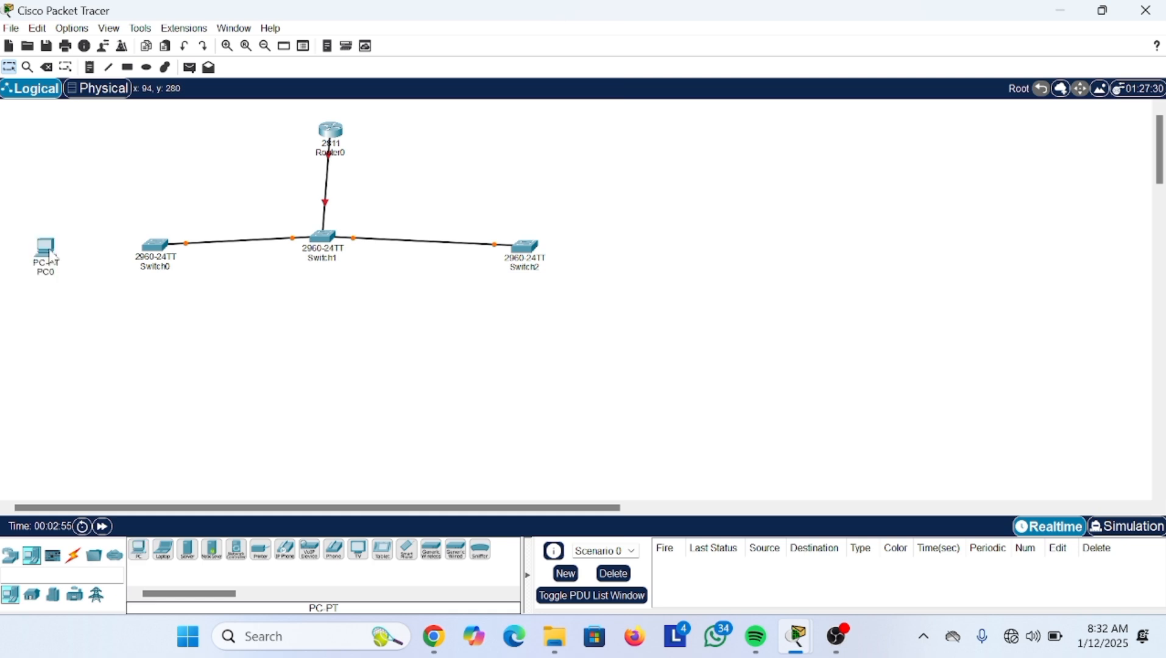
pyautogui.click(141, 553)
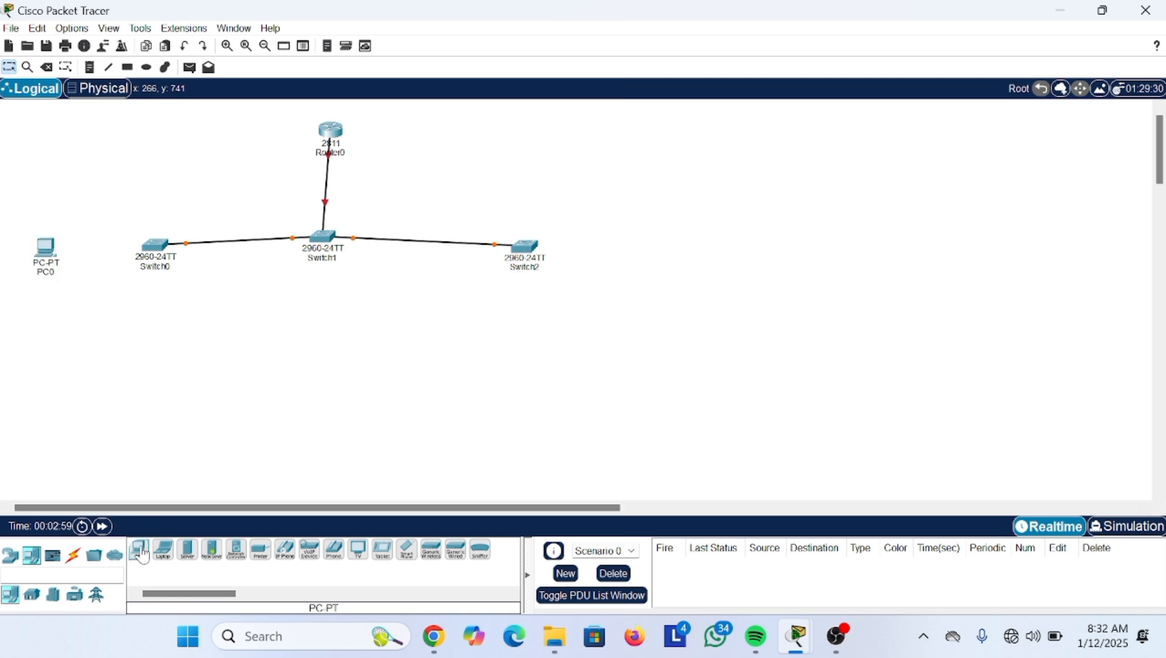
pyautogui.click(87, 255)
# - Add eight PCs below Switch0, arranged in two rows of four
pyautogui.click(40, 338)
pyautogui.click(79, 347)
pyautogui.click(140, 345)
pyautogui.click(177, 345)
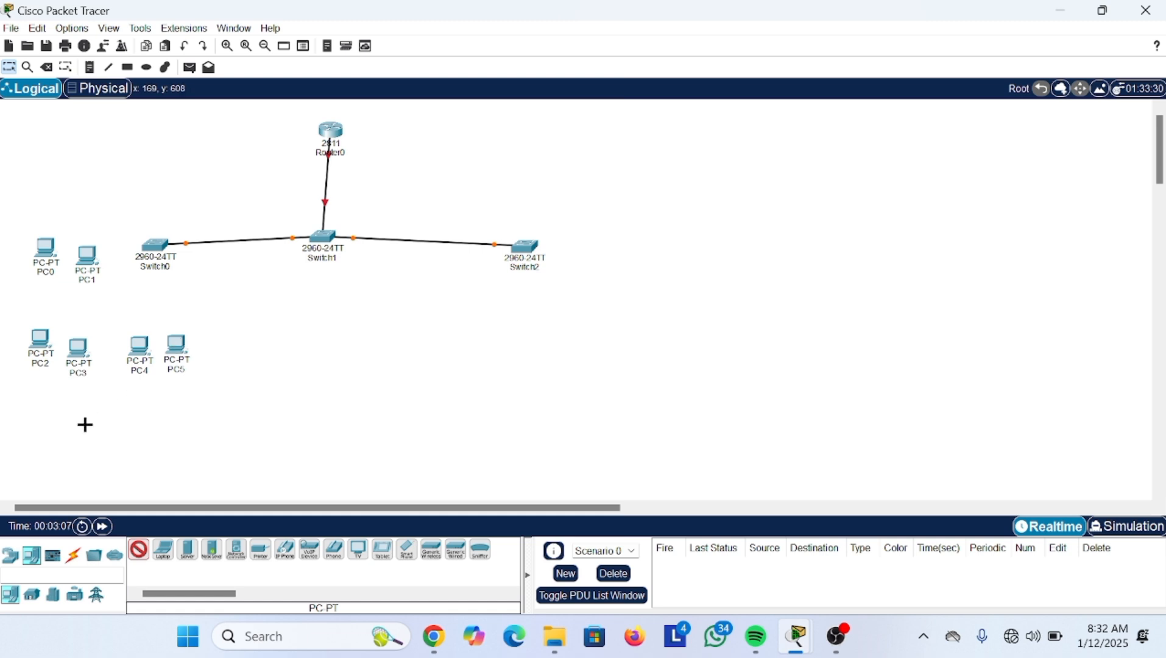
pyautogui.click(32, 438)
pyautogui.click(74, 444)
pyautogui.click(144, 448)
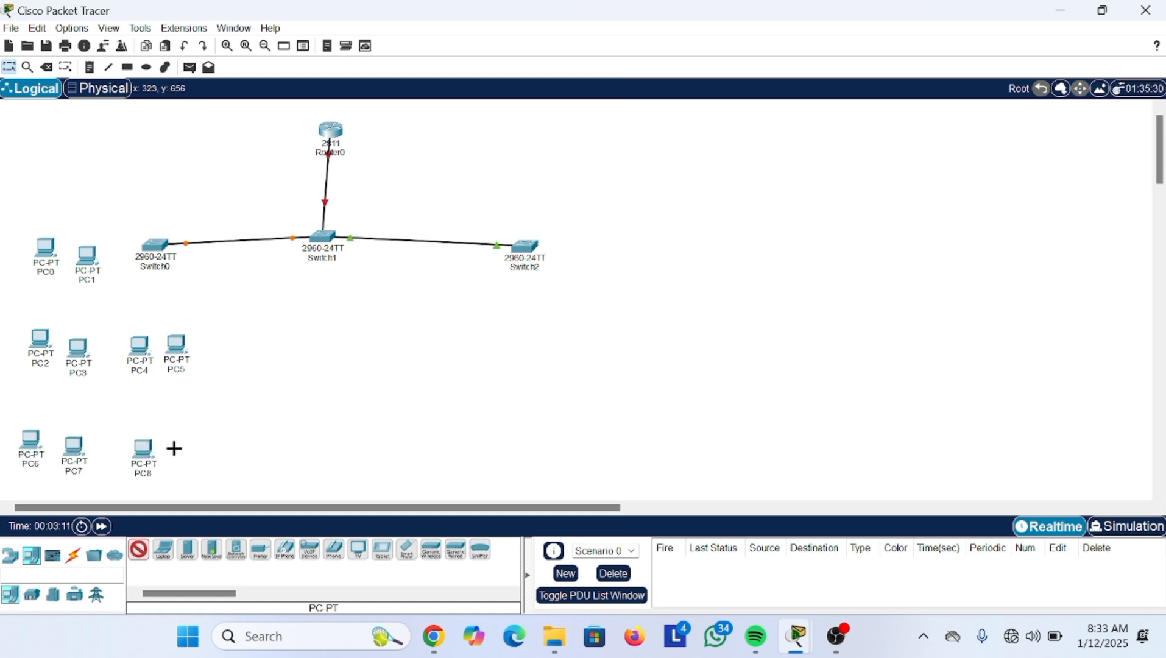
pyautogui.click(181, 447)
# - Add four PCs below Switch1, arranged in two rows of two
pyautogui.click(287, 335)
pyautogui.click(340, 336)
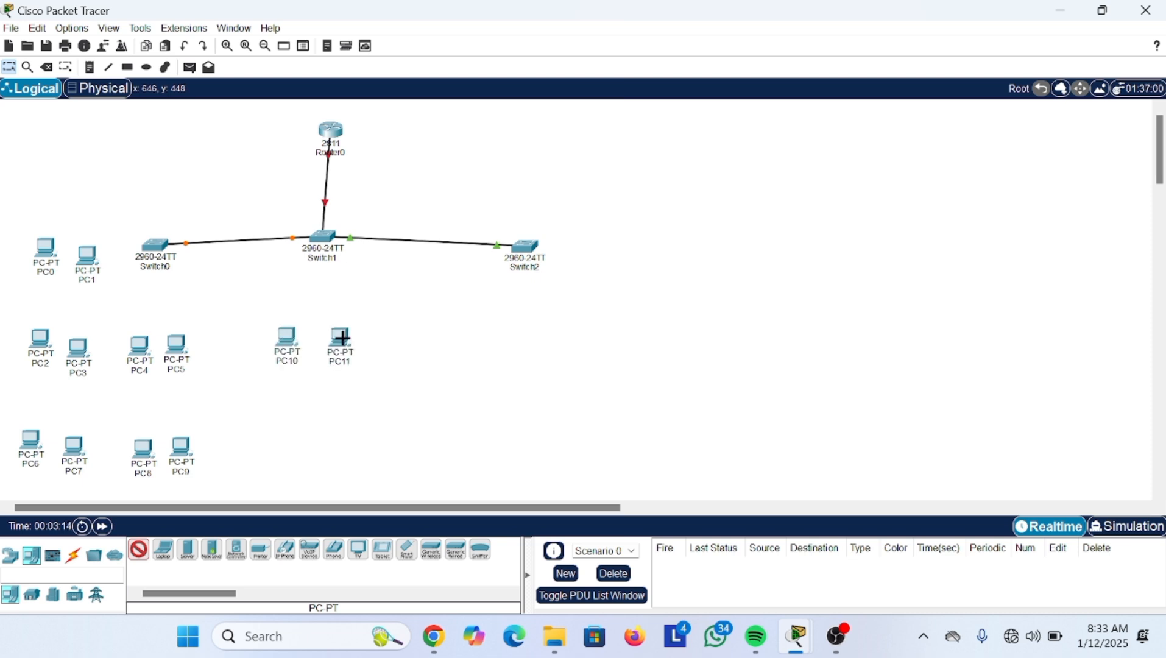
pyautogui.click(283, 417)
pyautogui.click(339, 421)
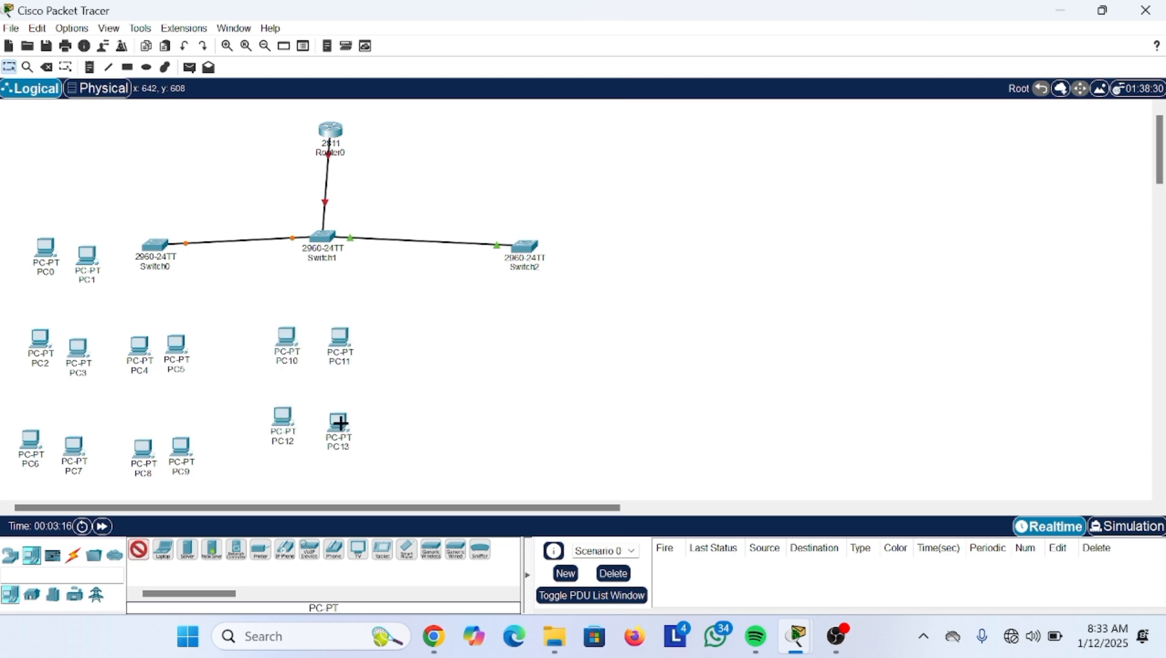
# - Add ten PCs around Switch2: two beside it on its outer side and eight below in two rows of four
pyautogui.click(611, 242)
pyautogui.click(673, 244)
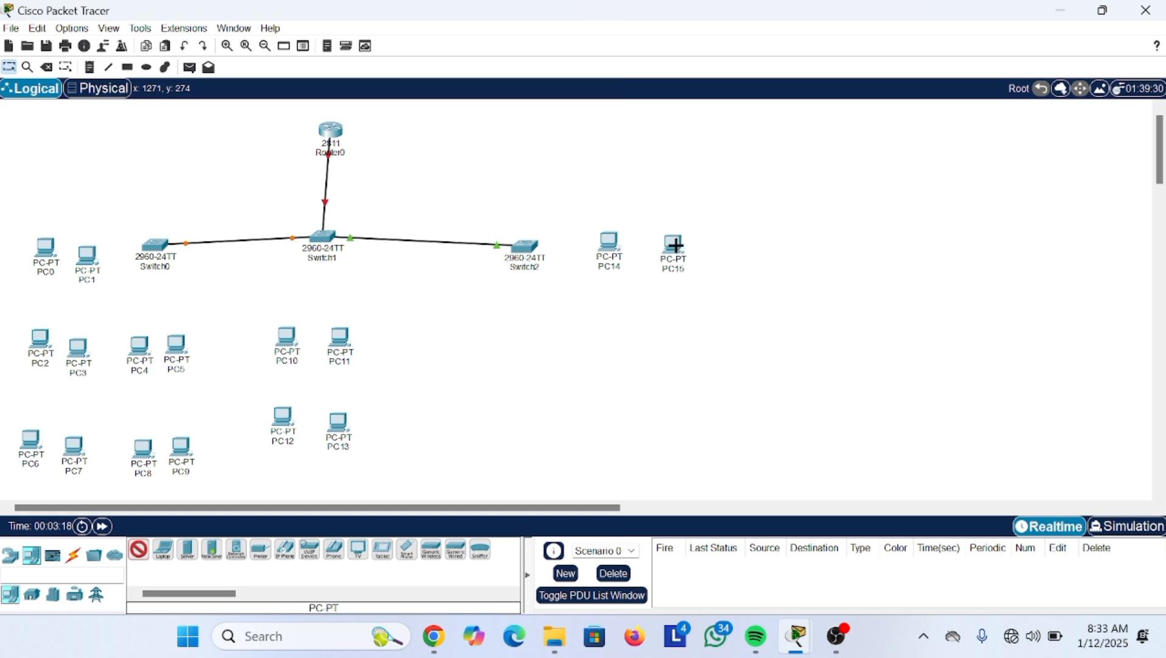
pyautogui.click(601, 334)
pyautogui.click(675, 334)
pyautogui.click(478, 344)
pyautogui.click(533, 342)
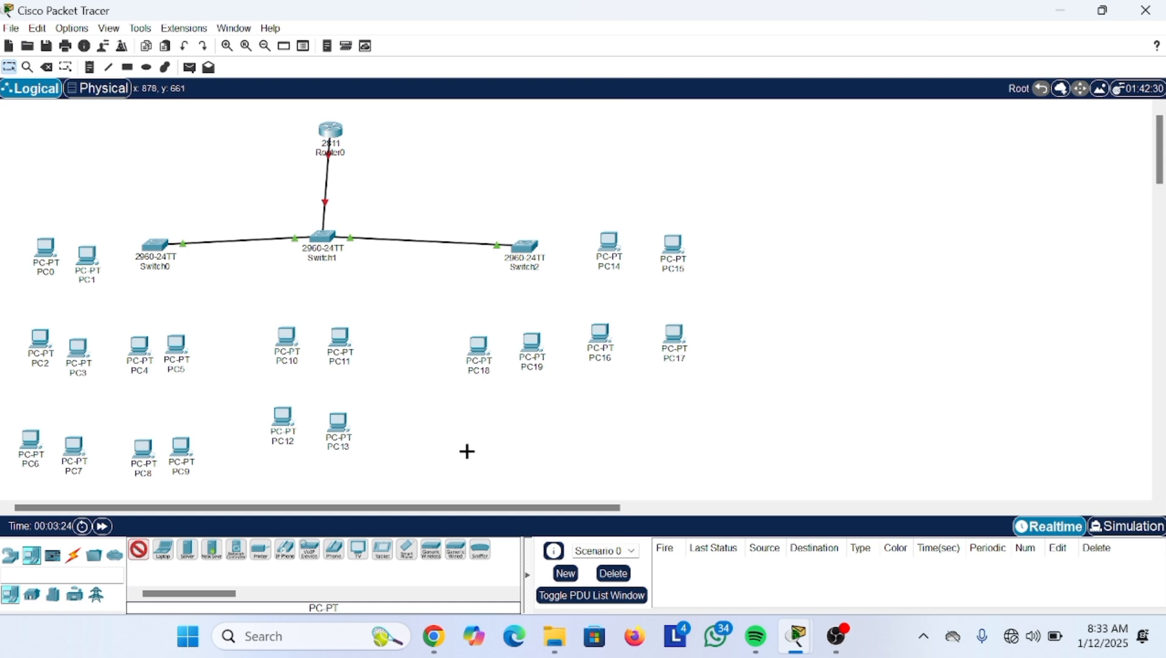
pyautogui.click(473, 427)
pyautogui.click(533, 429)
pyautogui.click(605, 421)
pyautogui.click(676, 421)
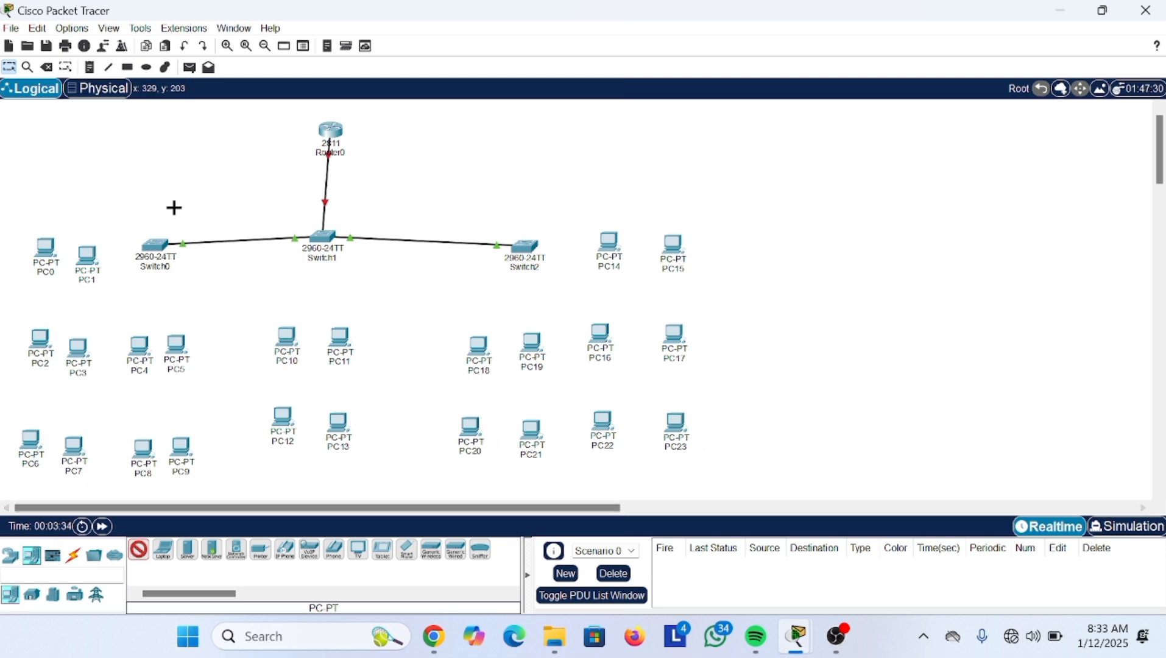
# - Draw unfilled black-outlined rectangles around the three PC groups of Switch0: PC0–PC1, PC2–PC5 and PC6–PC9
pyautogui.click(127, 67)
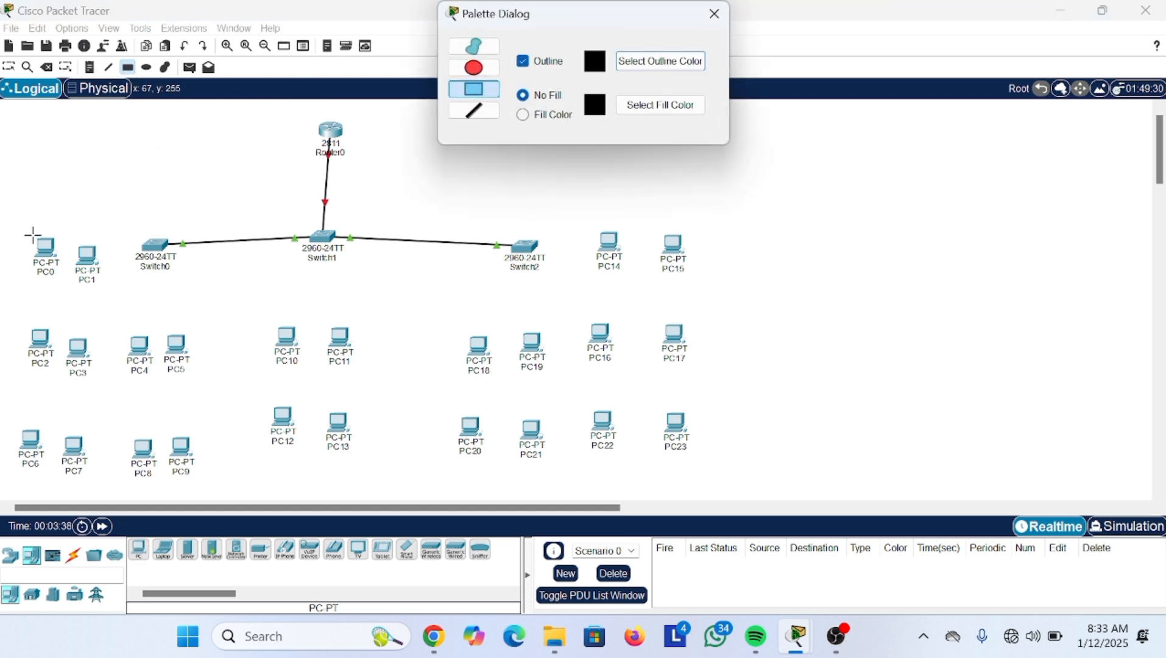
pyautogui.moveTo(14, 223); pyautogui.dragTo(119, 296)
pyautogui.moveTo(12, 317); pyautogui.dragTo(199, 390)
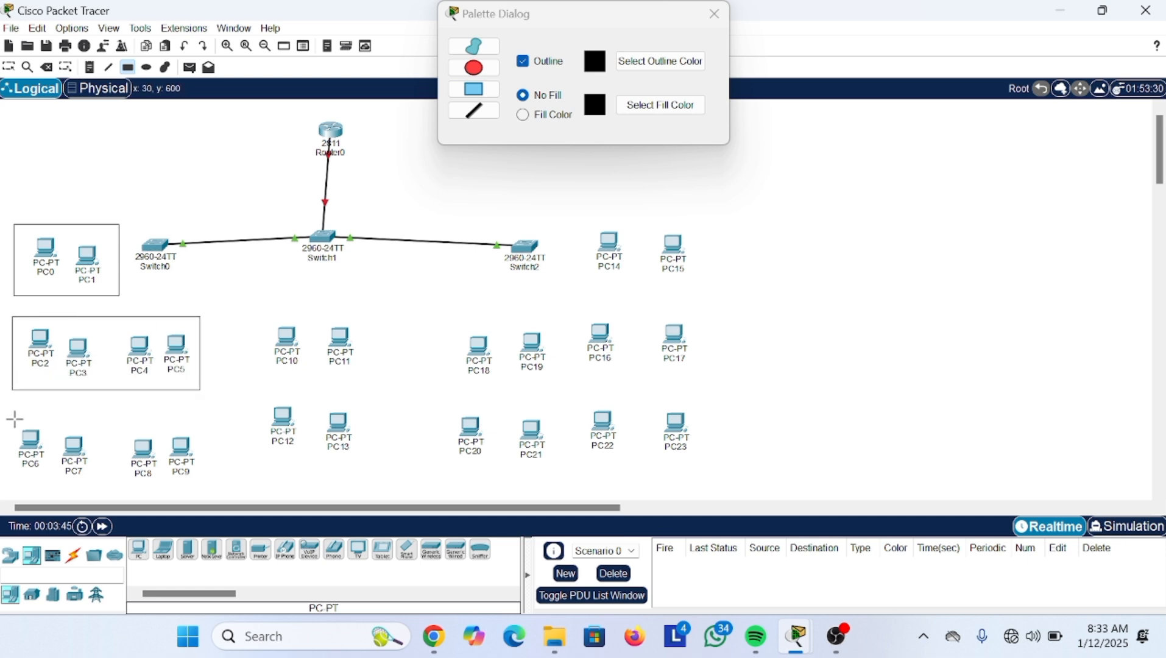
pyautogui.moveTo(14, 419); pyautogui.dragTo(204, 490)
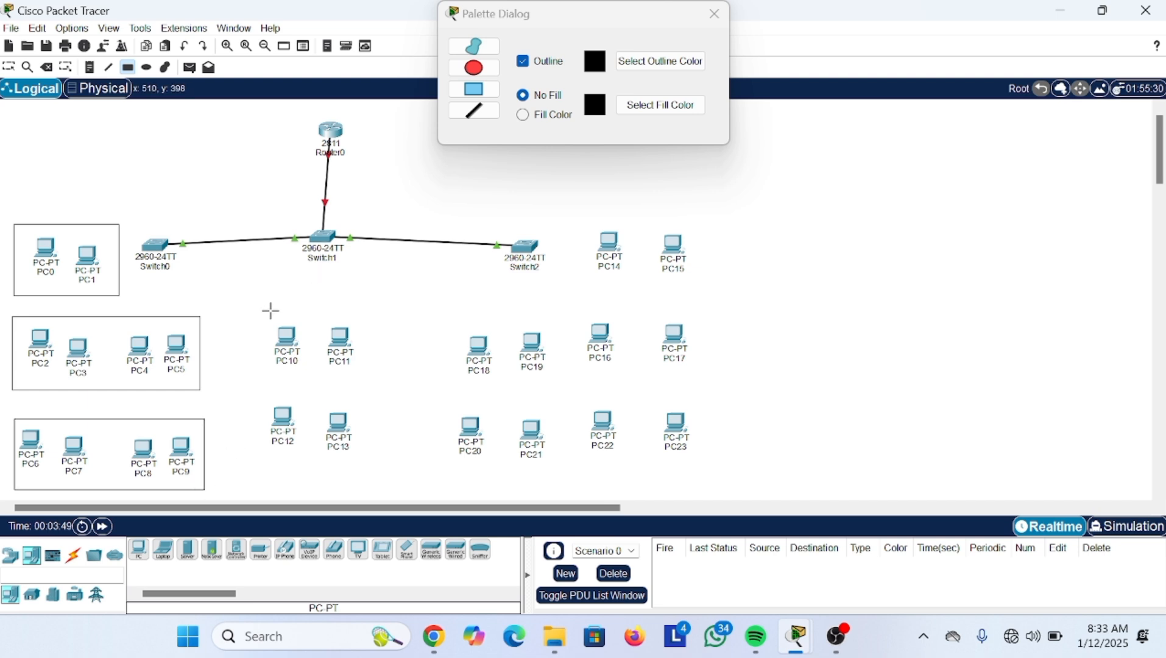
# - Draw rectangles around the two PC pairs below Switch1, one around PC10–PC11 and one around PC12–PC13
pyautogui.moveTo(267, 308)
pyautogui.mouseDown()
pyautogui.moveTo(365, 359)
pyautogui.moveTo(364, 377)
pyautogui.moveTo(272, 318)
pyautogui.mouseUp()
pyautogui.moveTo(274, 328); pyautogui.dragTo(372, 376)
pyautogui.moveTo(261, 401)
pyautogui.mouseDown()
pyautogui.moveTo(387, 468)
pyautogui.moveTo(372, 469)
pyautogui.mouseUp()
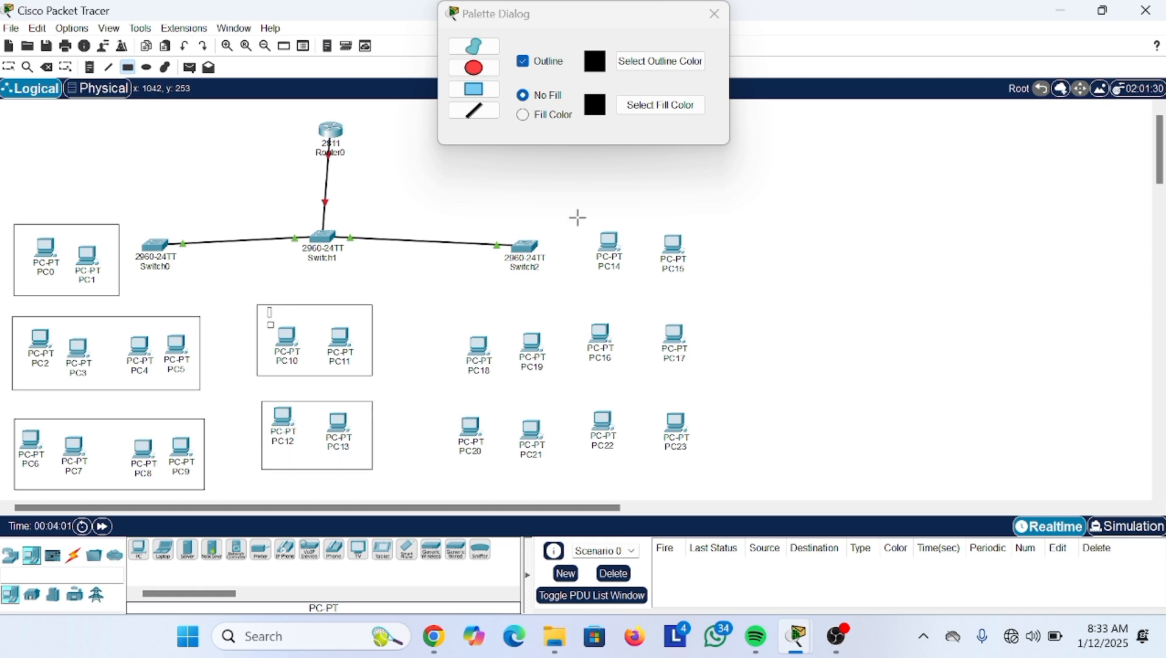
# - Draw rectangles around the three PC groups of Switch2: PC14–PC15, PC16–PC19 and PC20–PC23
pyautogui.moveTo(572, 215); pyautogui.dragTo(709, 286)
pyautogui.moveTo(456, 309)
pyautogui.mouseDown()
pyautogui.moveTo(606, 341)
pyautogui.moveTo(699, 385)
pyautogui.mouseUp()
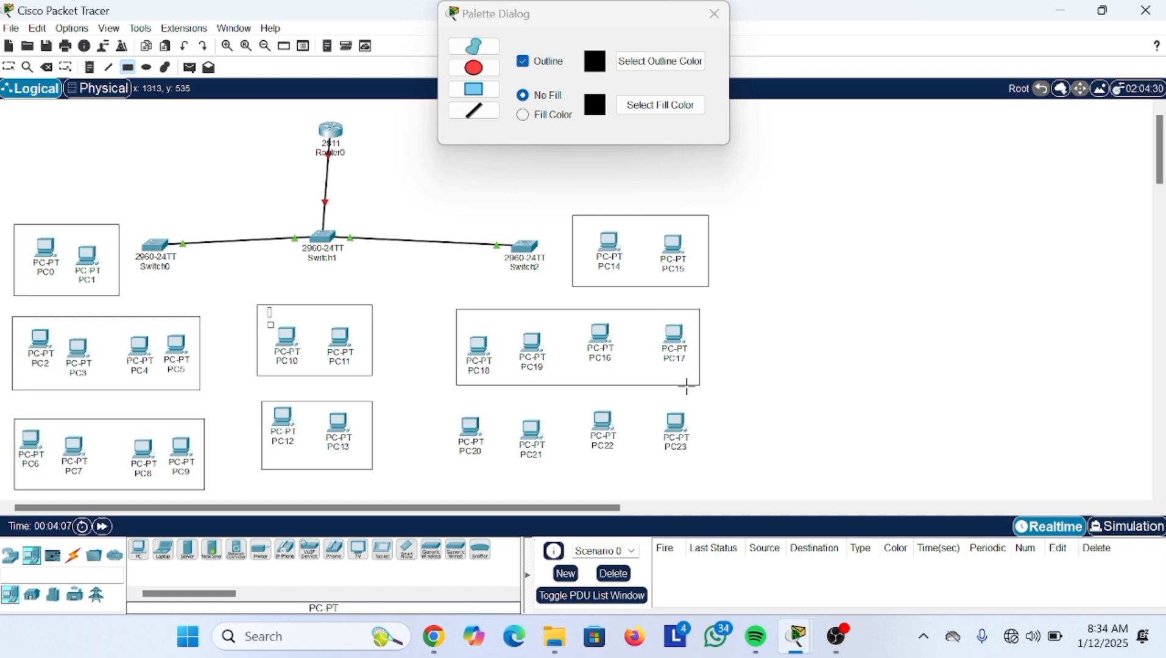
pyautogui.moveTo(454, 406); pyautogui.dragTo(707, 471)
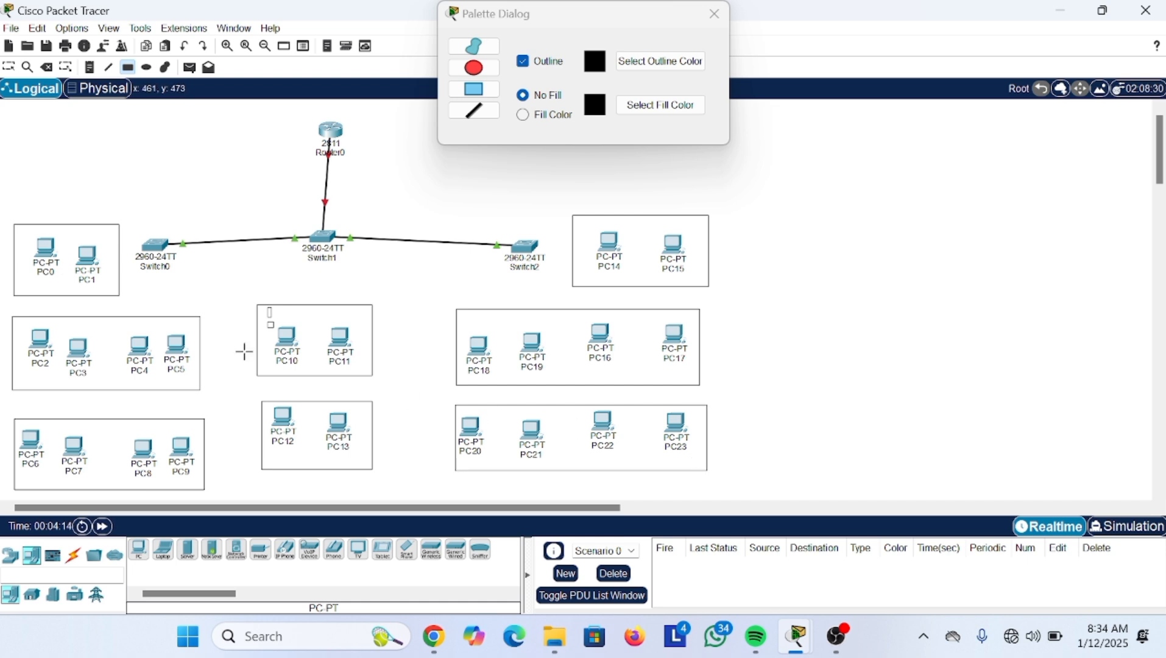
pyautogui.click(714, 19)
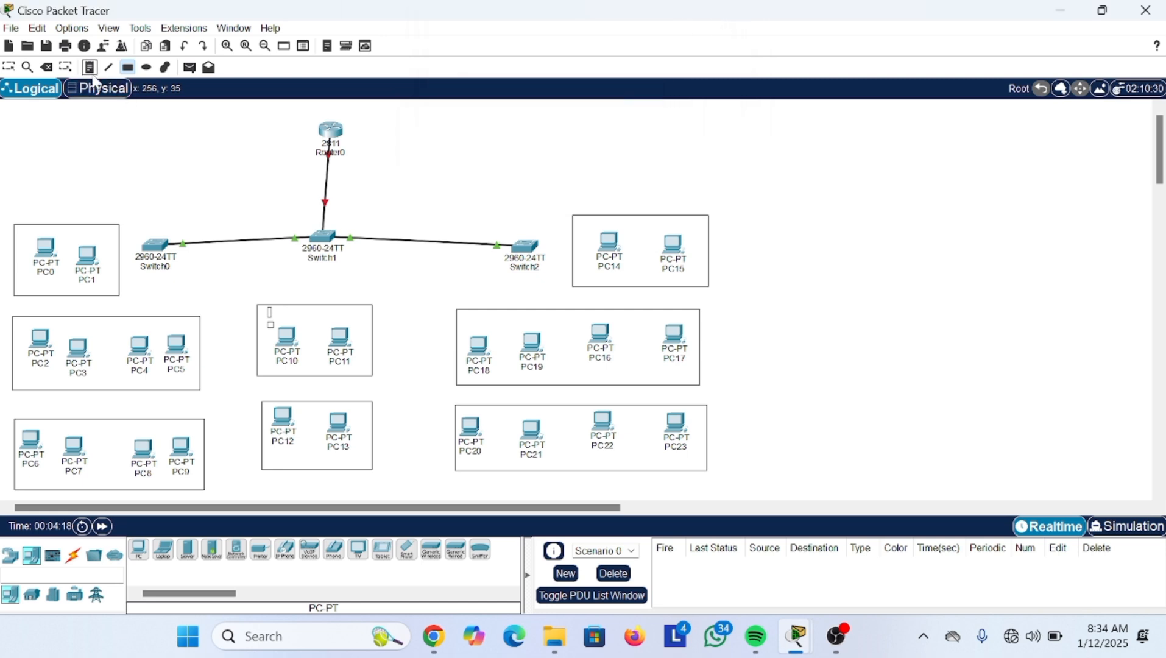
# - Add the note "VLAN 10" inside the PC0–PC1 rectangle and inside the PC14–PC15 rectangle
pyautogui.click(23, 286)
pyautogui.click(19, 282)
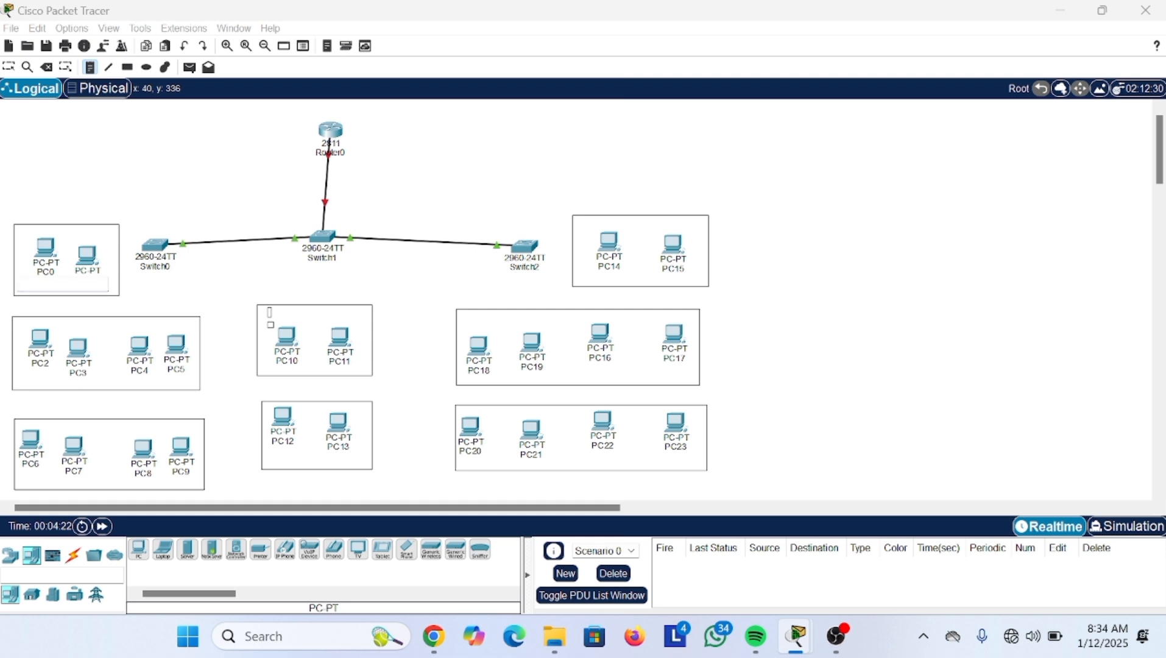
pyautogui.write('V')
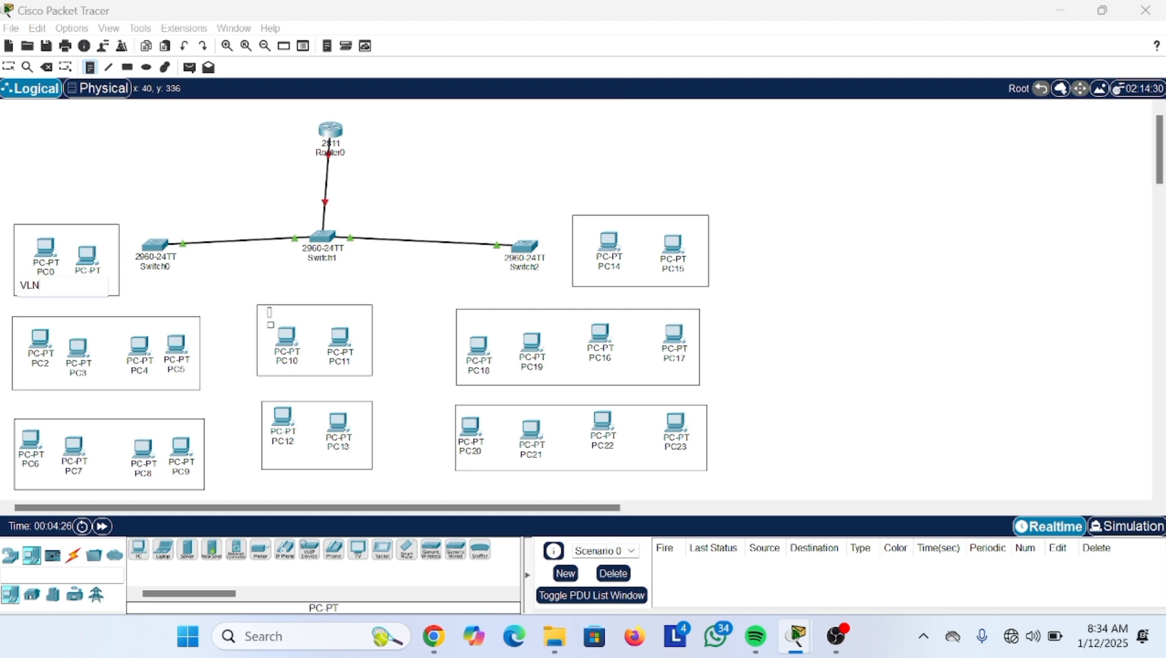
pyautogui.write('LAN 10')
pyautogui.click(584, 278)
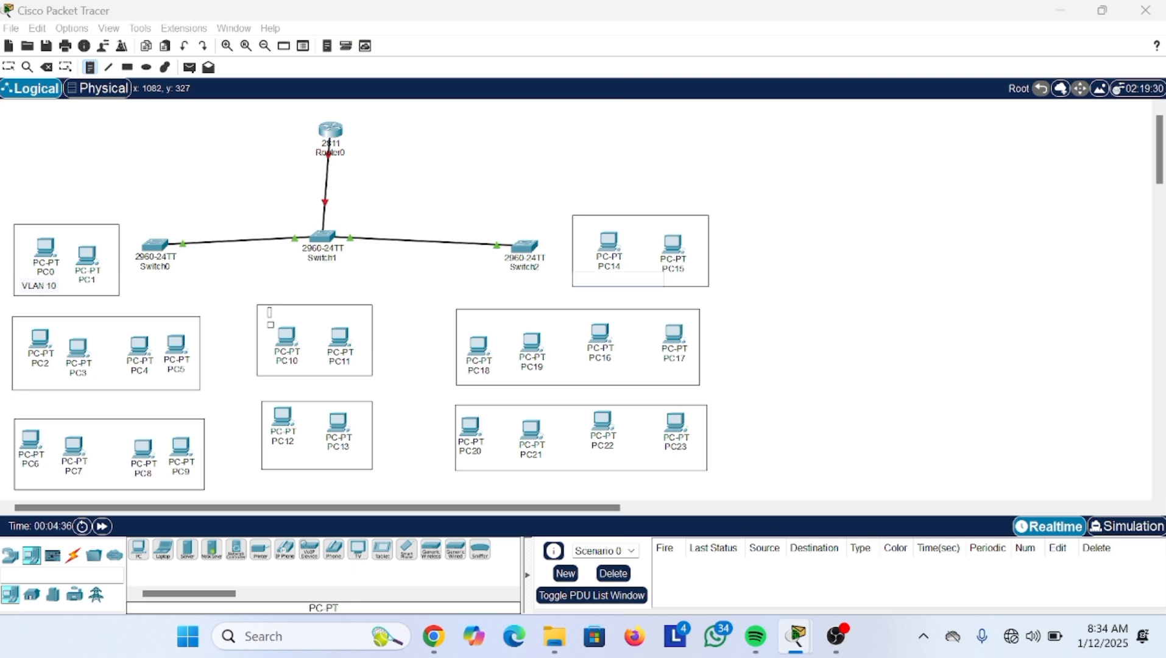
pyautogui.write('V')
pyautogui.write('LA')
pyautogui.write('N !)')
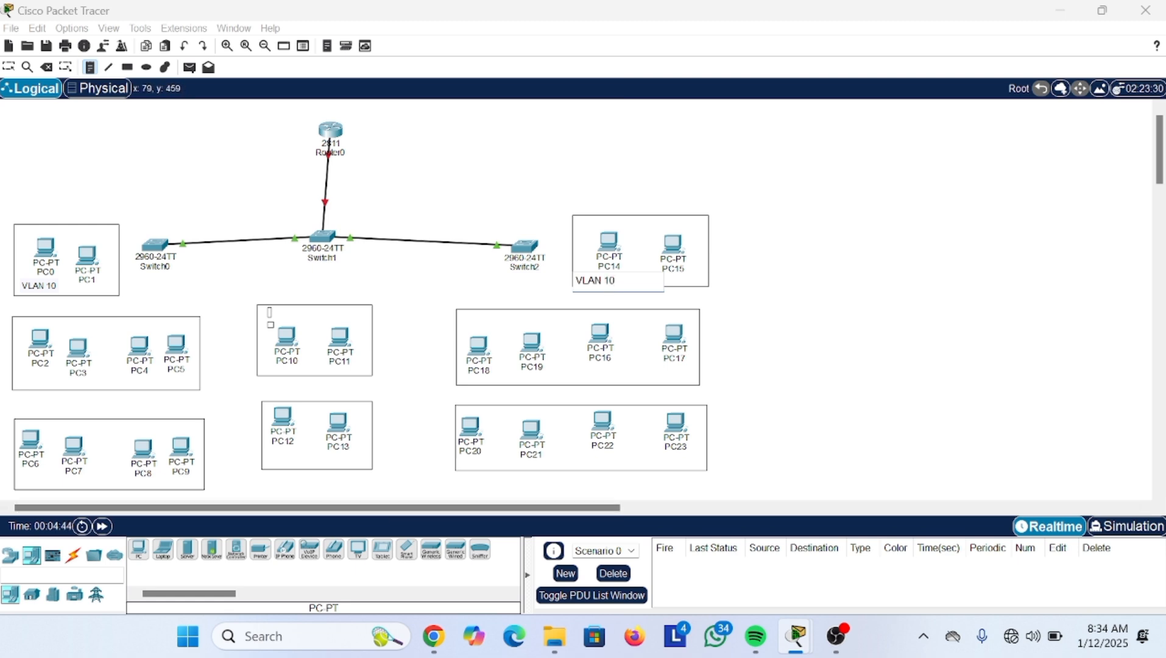
# - Add the note "VLAN 20" inside the PC2–PC5 rectangle and inside the PC16–PC19 rectangle
pyautogui.click(20, 374)
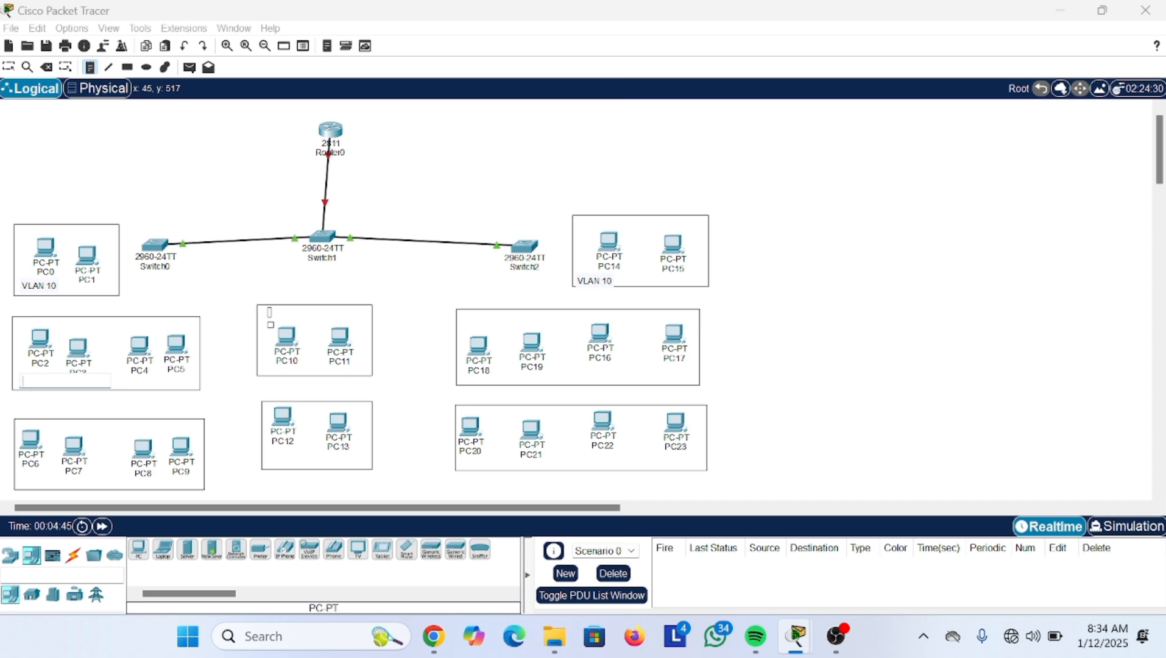
pyautogui.write('V')
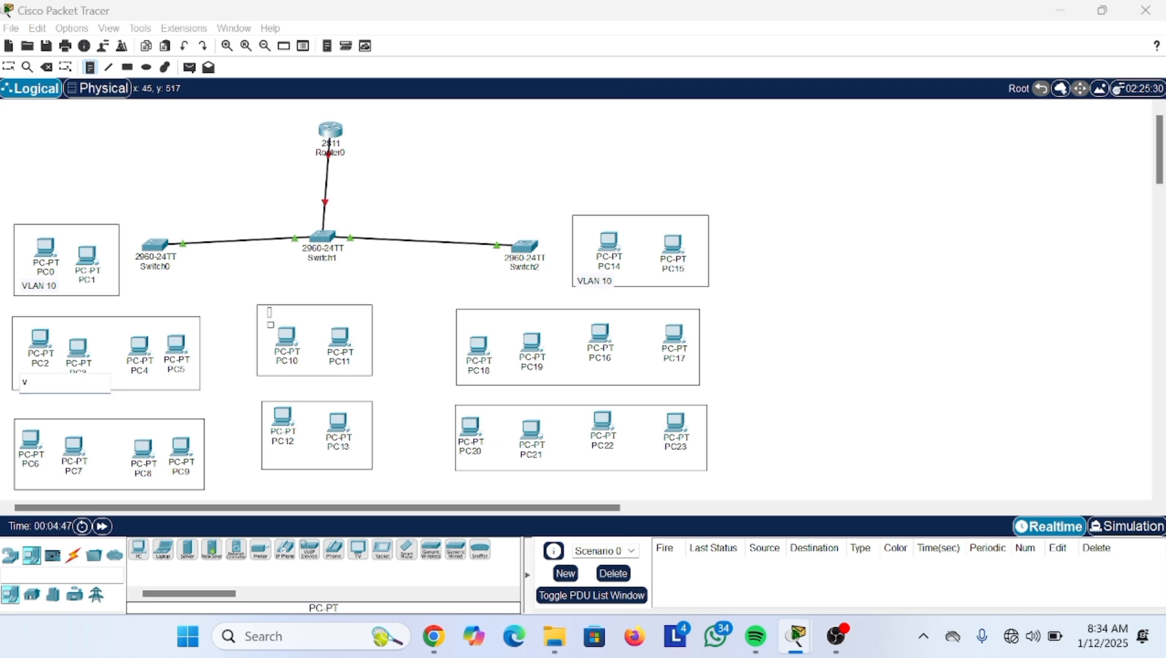
pyautogui.write('L')
pyautogui.write('AN @')
pyautogui.click(626, 374)
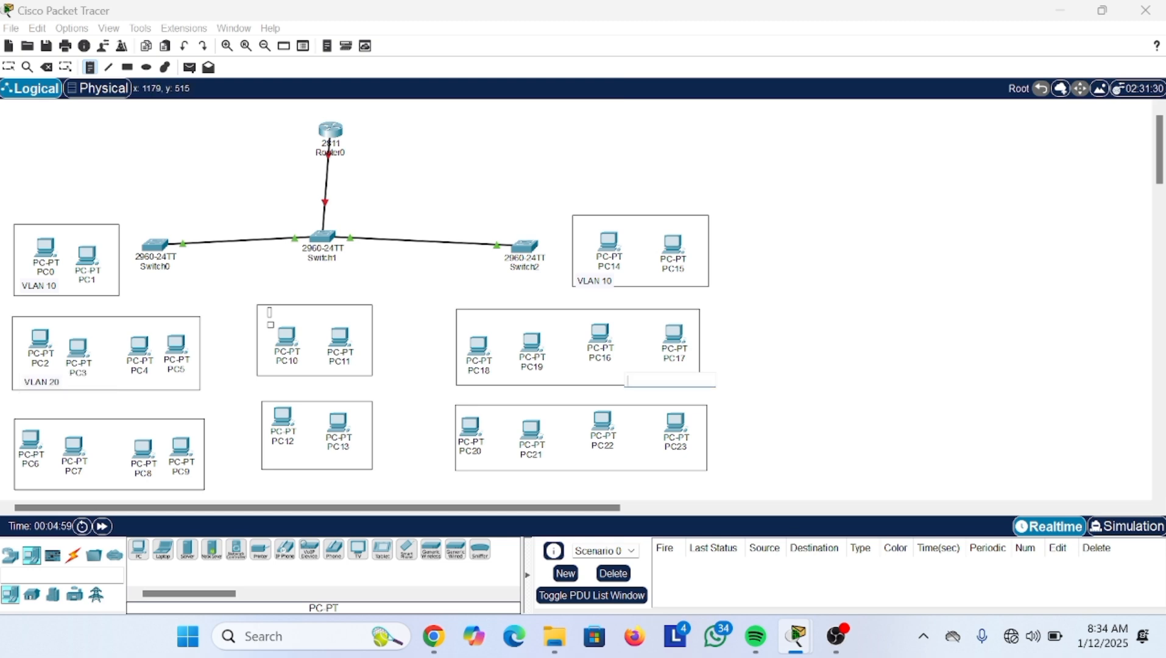
pyautogui.click(593, 372)
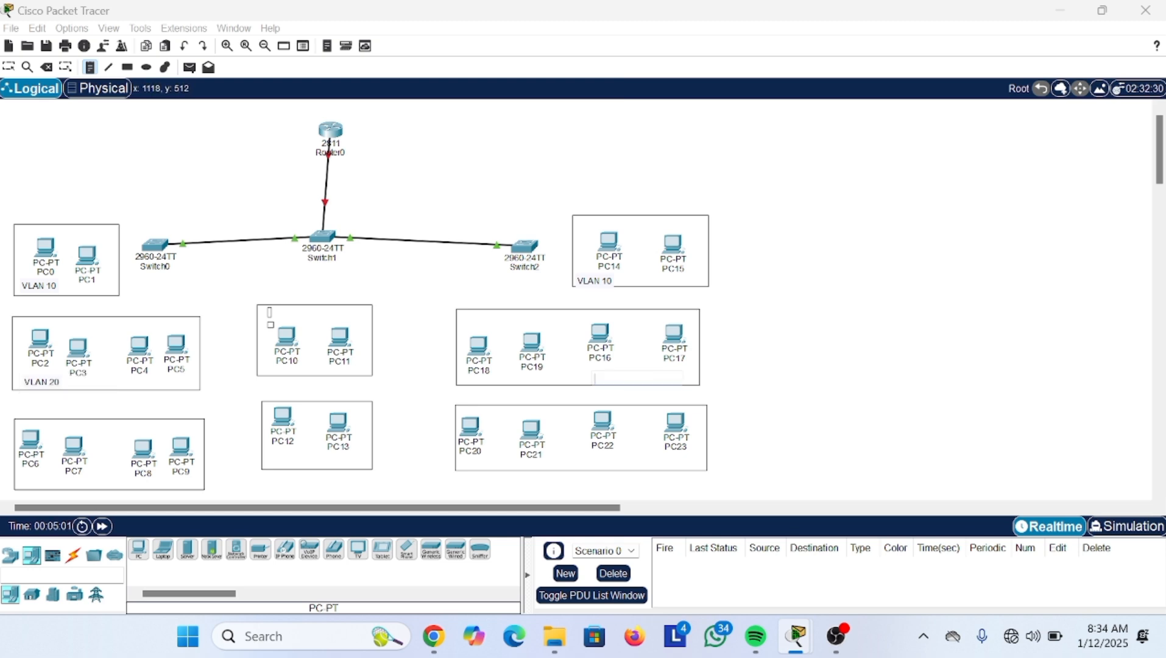
pyautogui.write('VLAM')
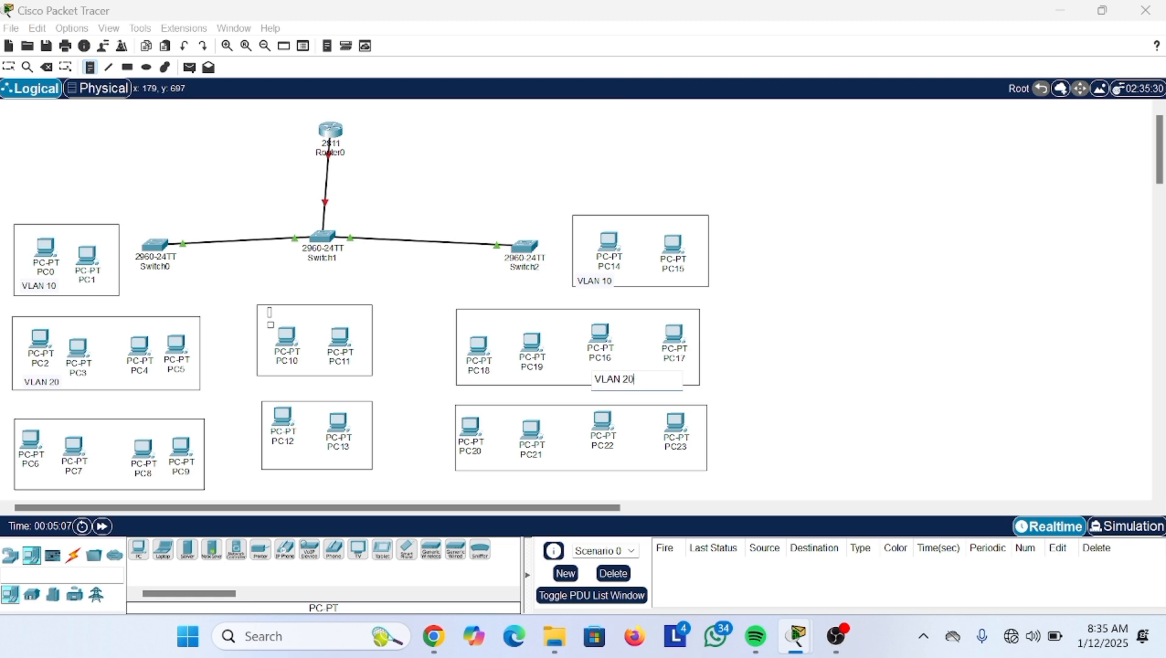
# - Add the note "VLAN 30" inside the PC6–PC9 rectangle and inside the PC20–PC23 rectangle
pyautogui.click(25, 481)
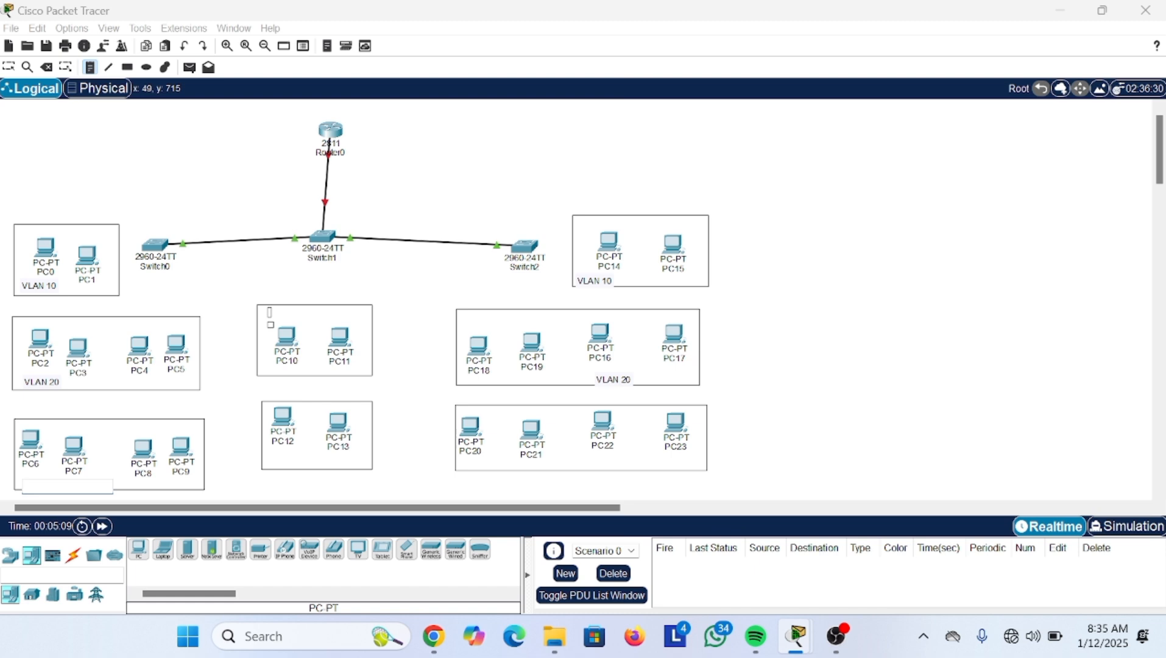
pyautogui.write('VLAN 30')
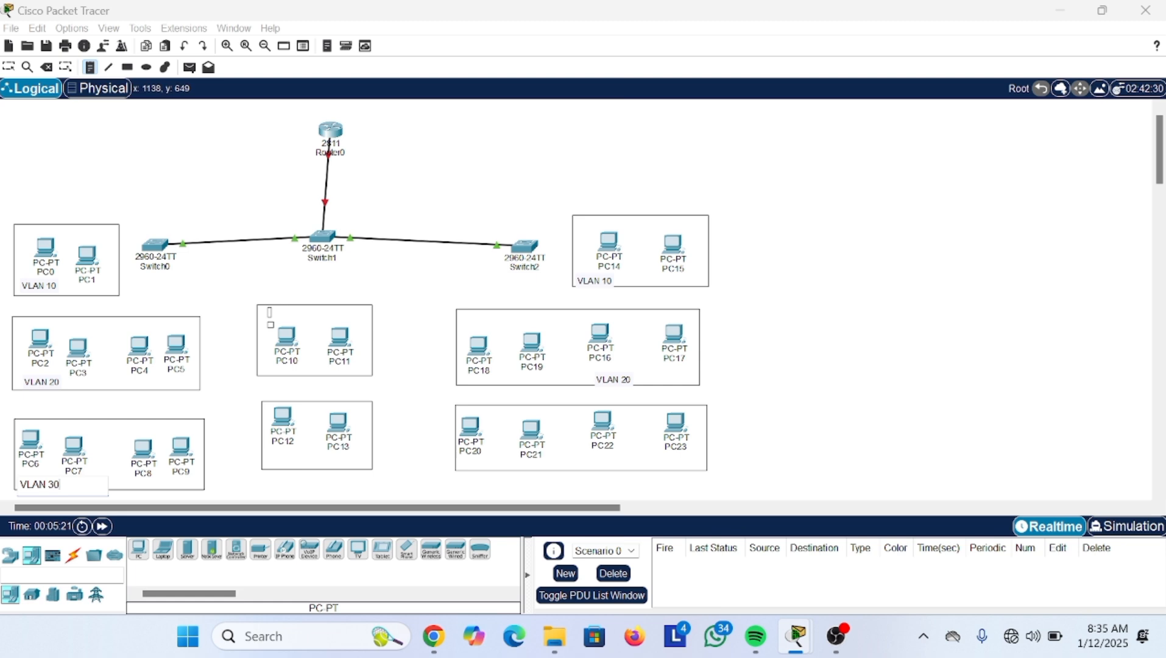
pyautogui.click(622, 460)
pyautogui.write('VLAN 30')
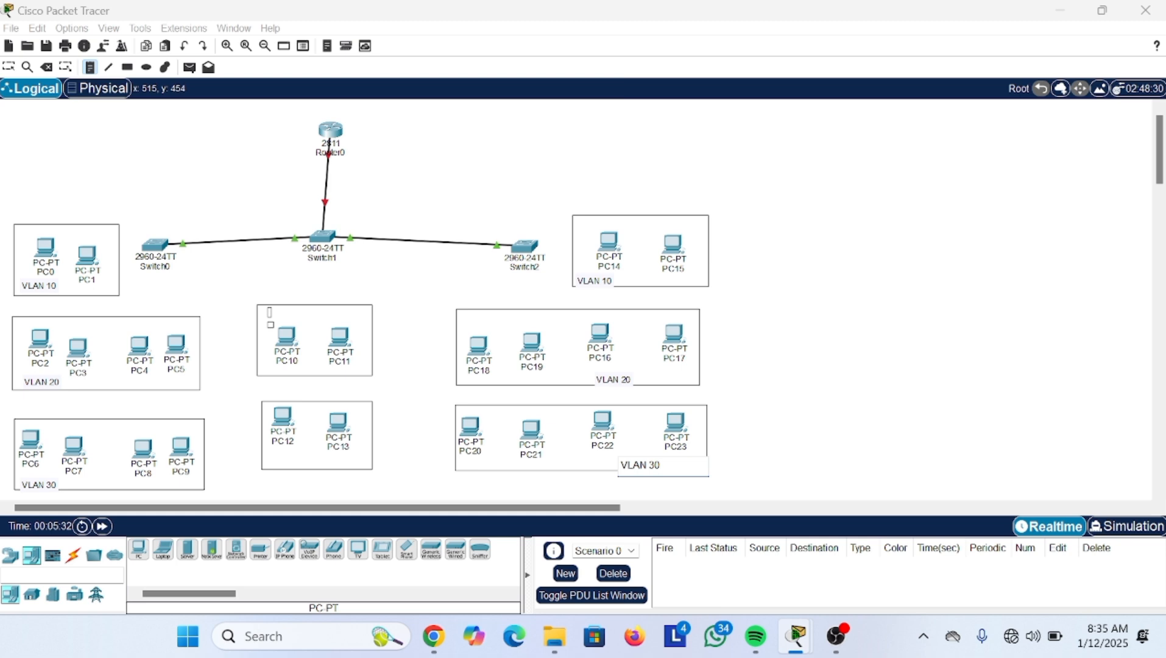
# - Label the PC10–PC11 rectangle "VLAN 40" and the PC12–PC13 rectangle "VLAN 50"
pyautogui.click(269, 313)
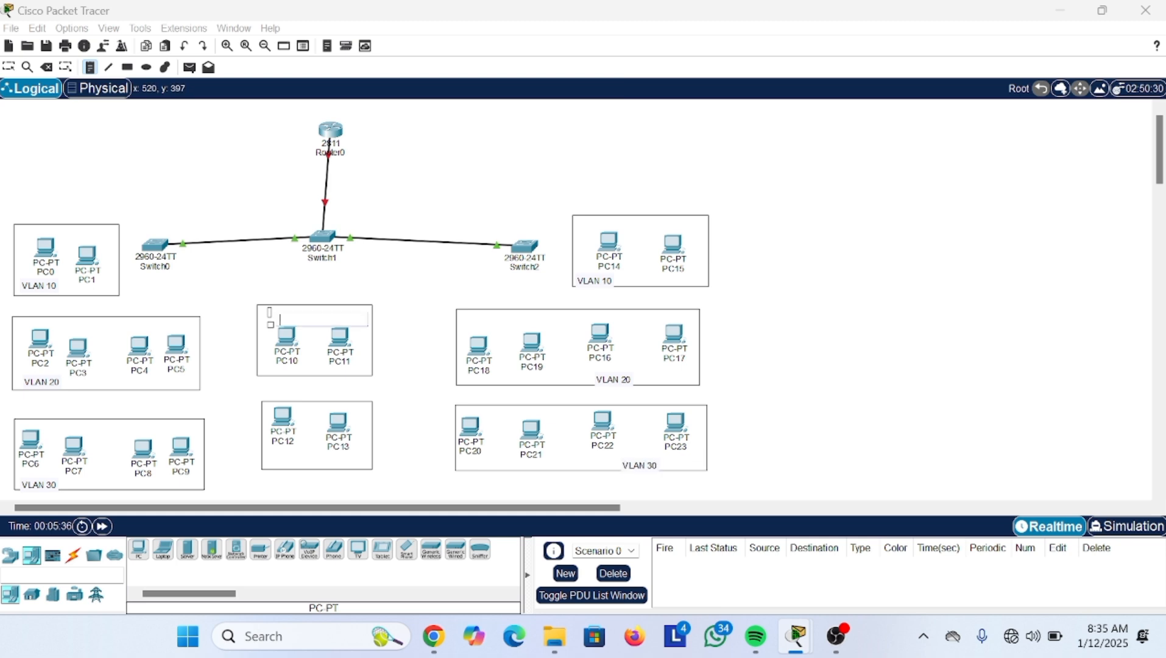
pyautogui.write('VLAN 40')
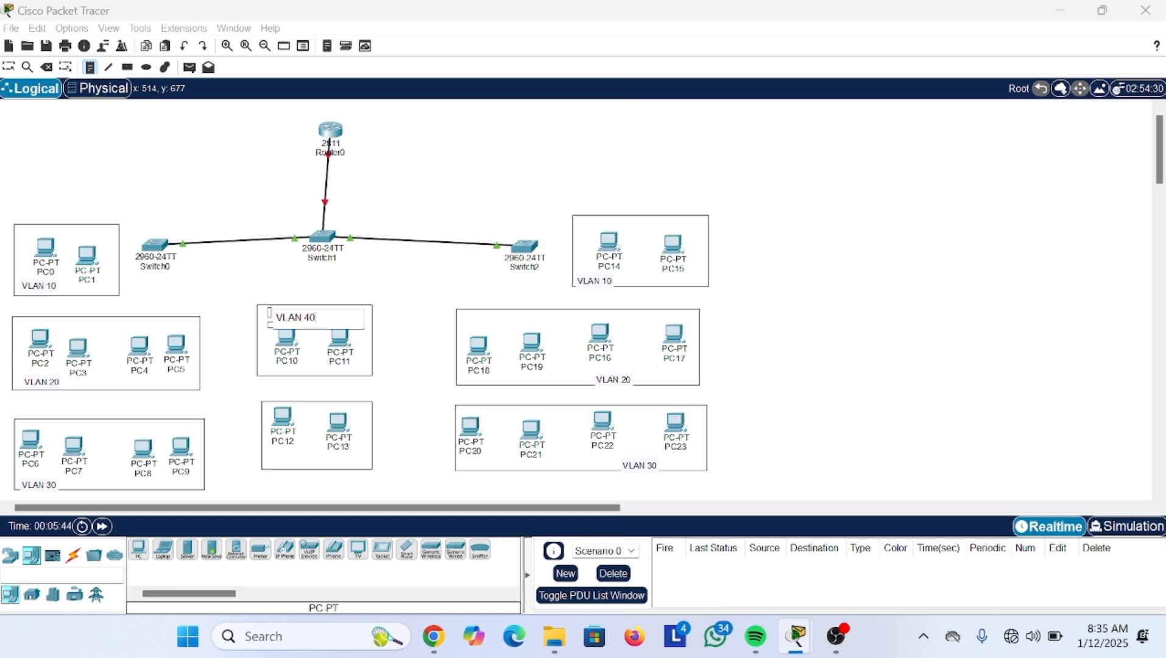
pyautogui.click(270, 461)
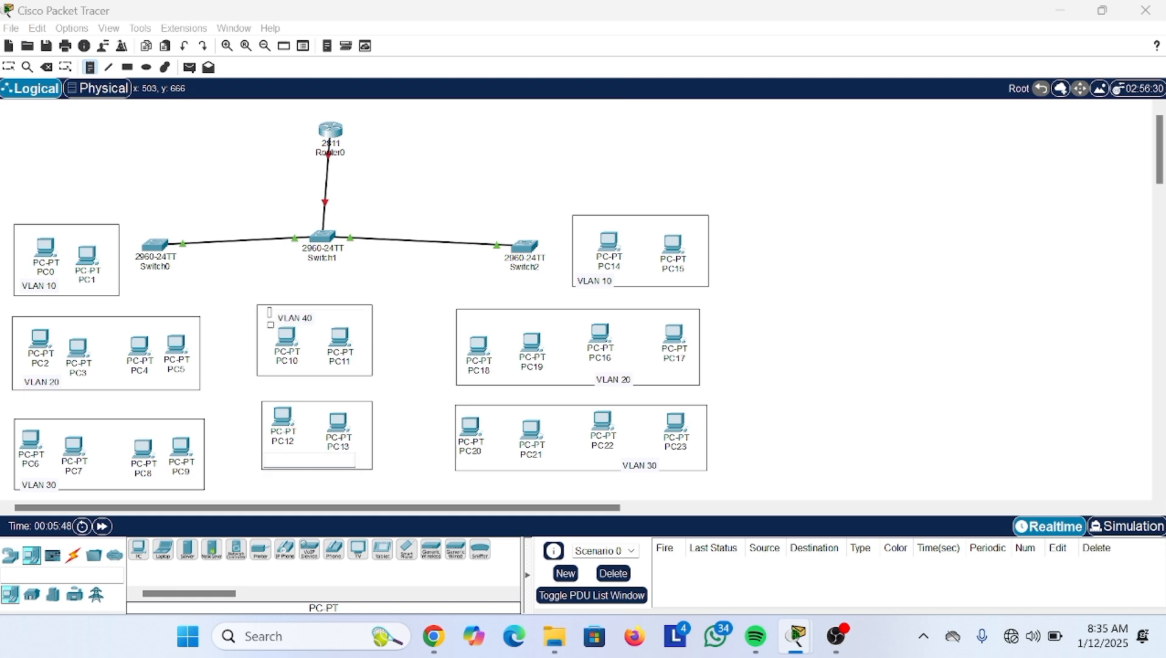
pyautogui.write('V')
pyautogui.write('K')
pyautogui.write('LAN 50')
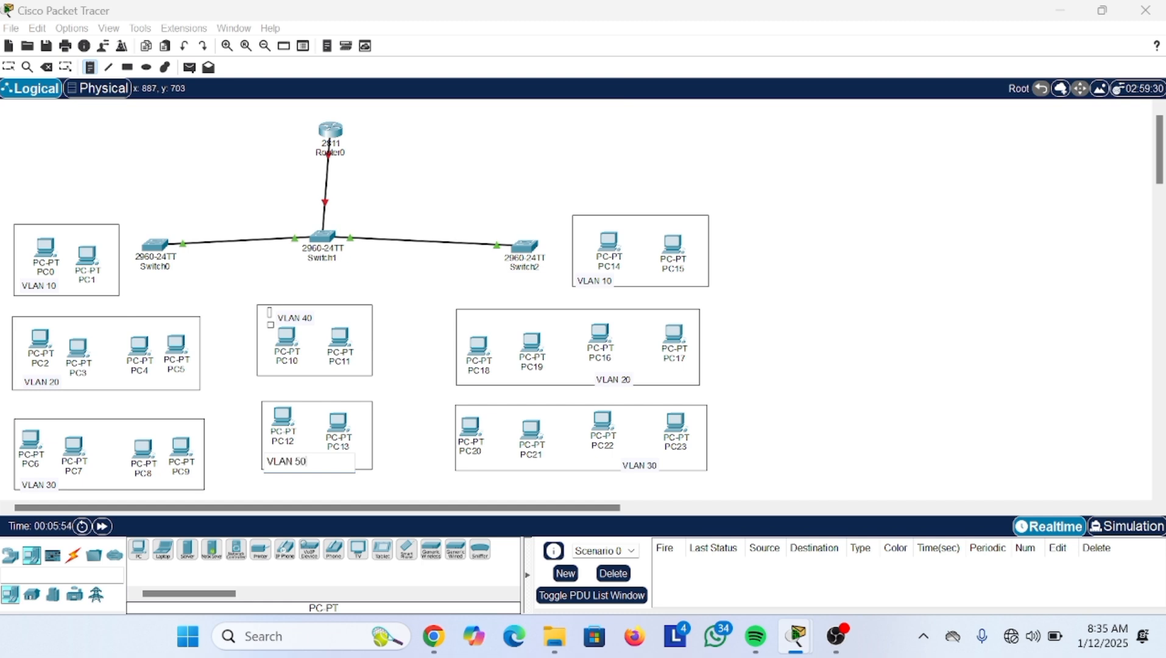
pyautogui.click(388, 485)
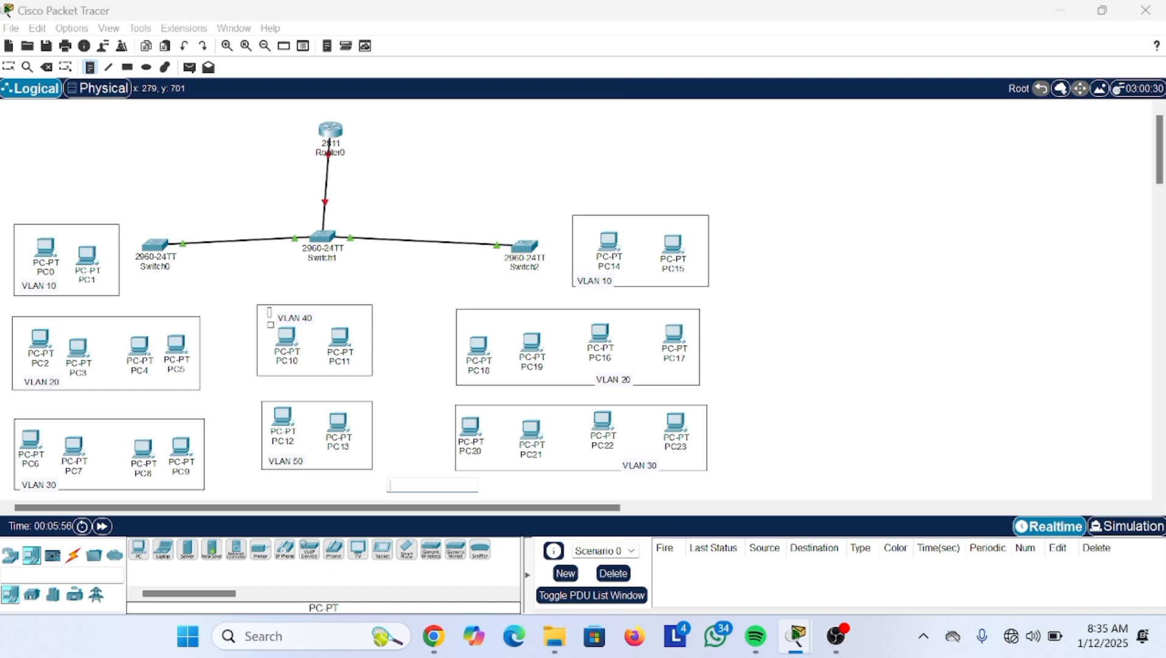
# - Connect PC0 and PC1 in the VLAN 10 group to Switch0 using the automatically chosen connection type
pyautogui.click(73, 558)
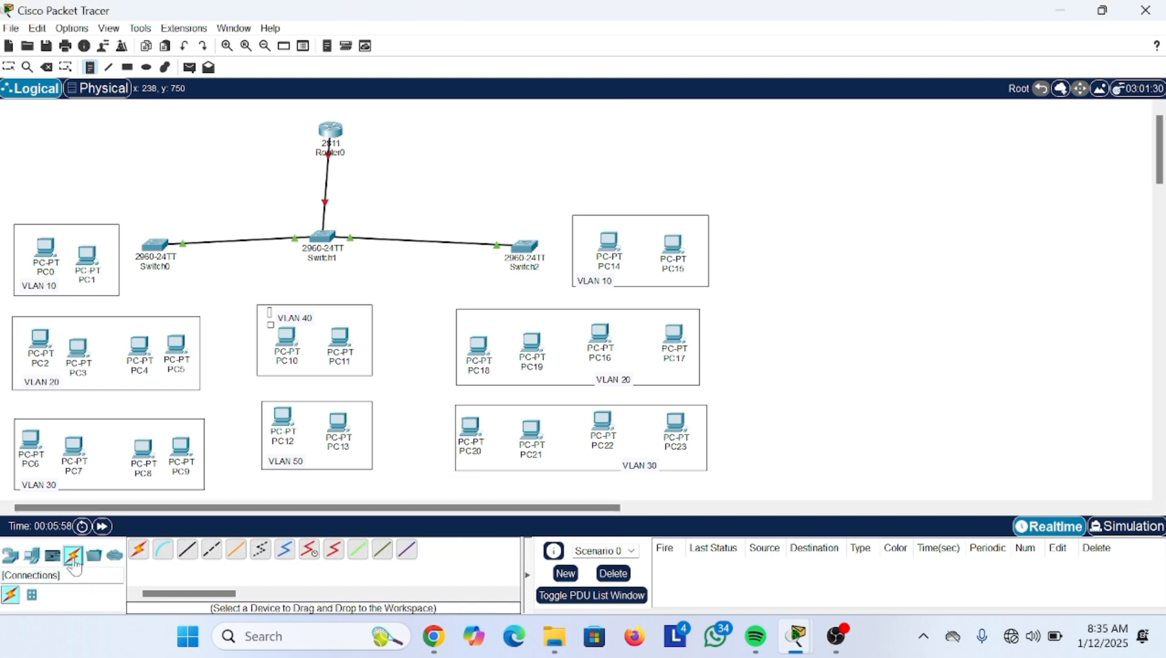
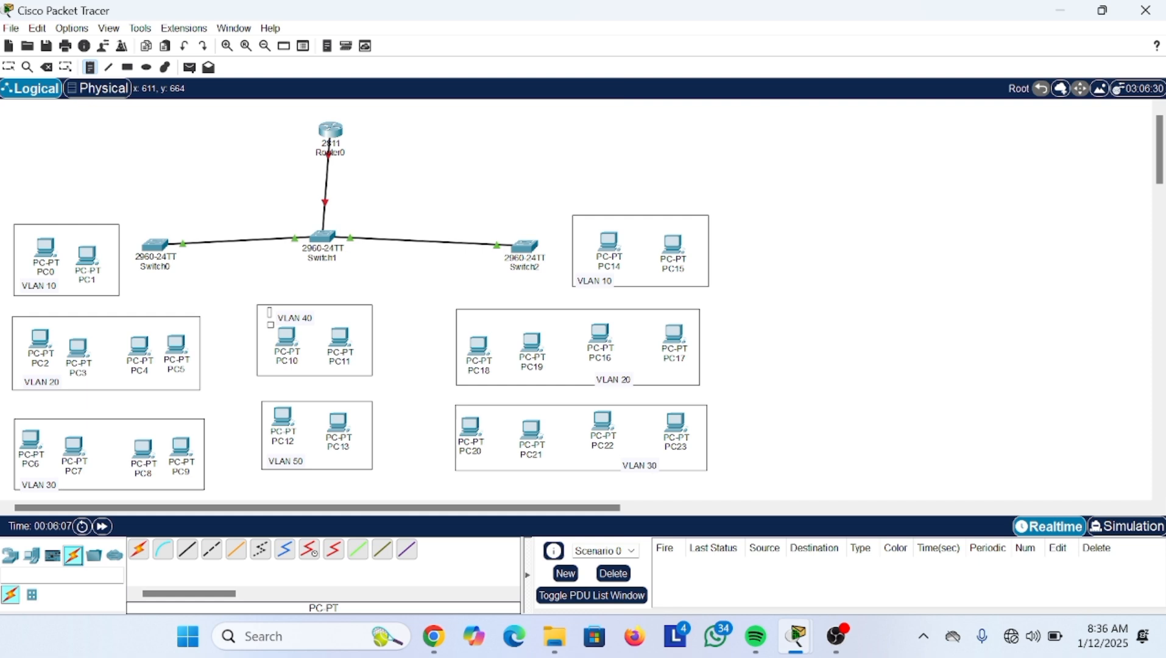
pyautogui.click(143, 551)
pyautogui.click(46, 246)
pyautogui.click(155, 247)
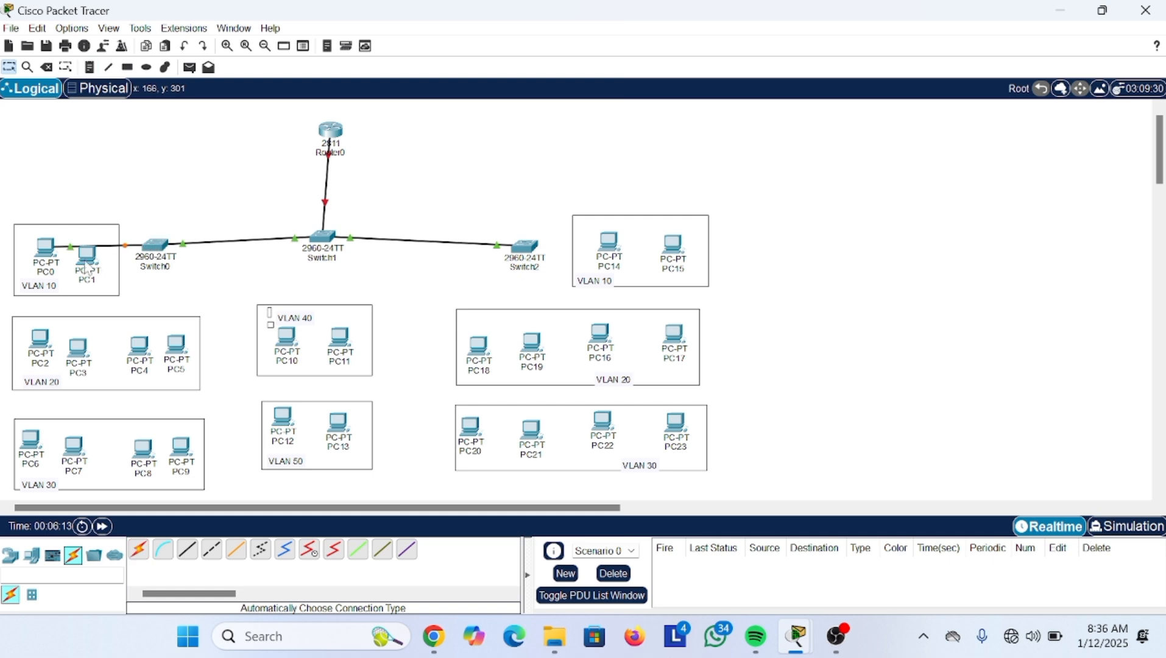
pyautogui.click(139, 553)
pyautogui.click(84, 263)
pyautogui.click(155, 246)
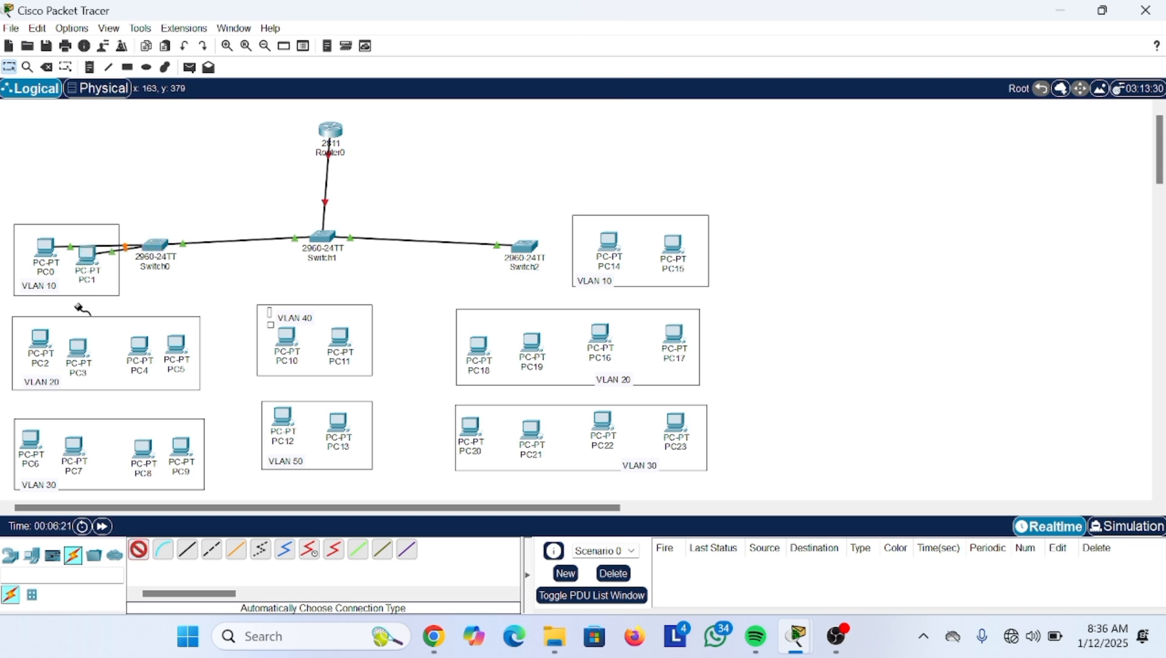
# - Connect PC2, PC3, PC4 and PC5 in the VLAN 20 group to Switch0 with automatic connections
pyautogui.click(41, 337)
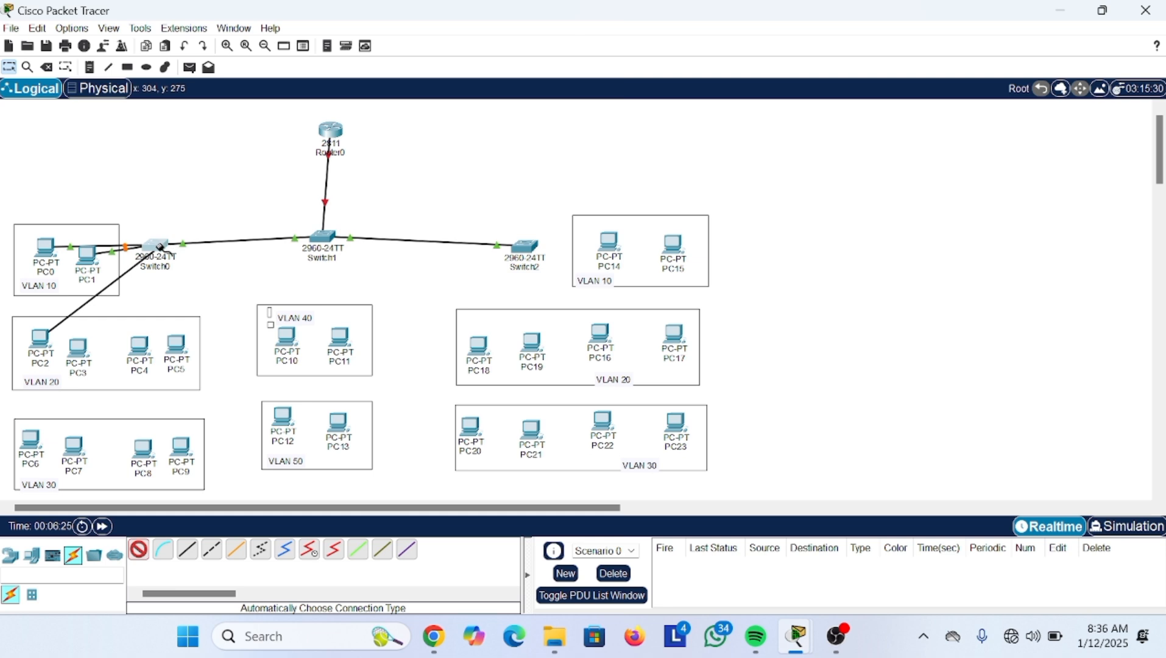
pyautogui.click(159, 246)
pyautogui.click(159, 246)
pyautogui.click(74, 352)
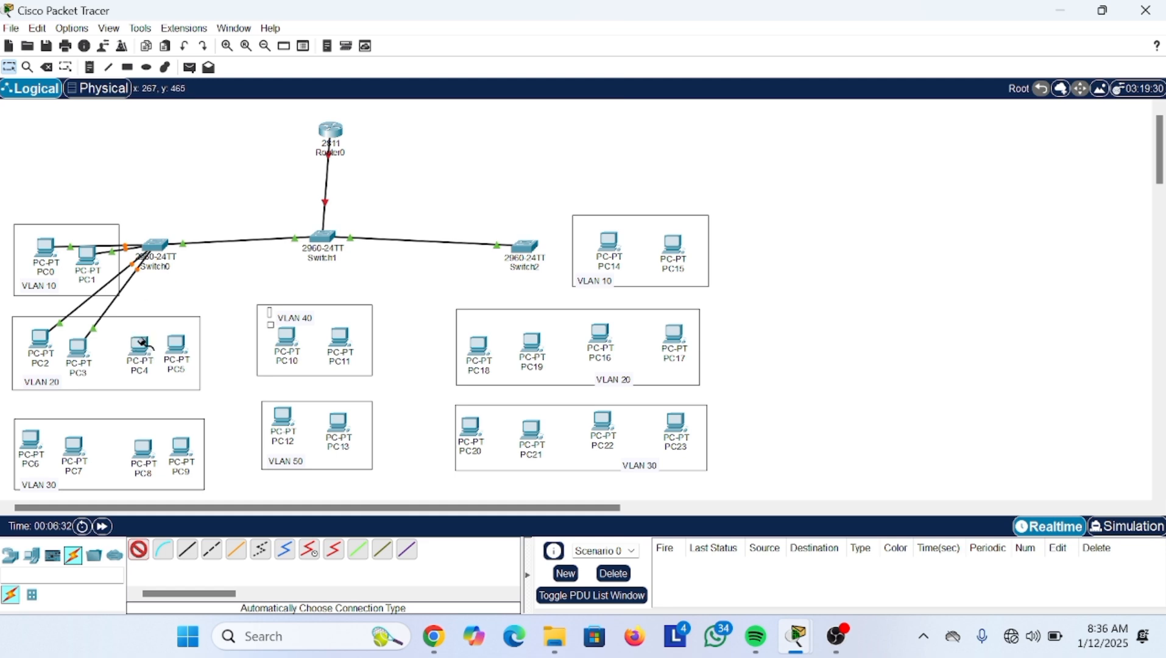
pyautogui.click(142, 344)
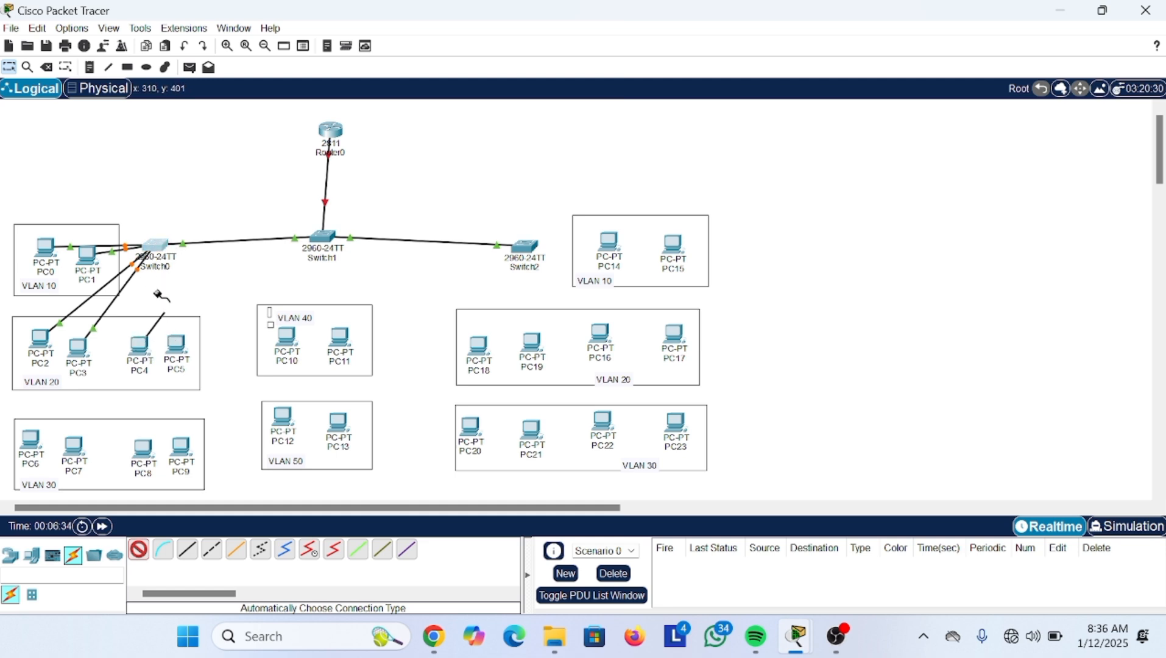
pyautogui.click(156, 245)
pyautogui.click(156, 246)
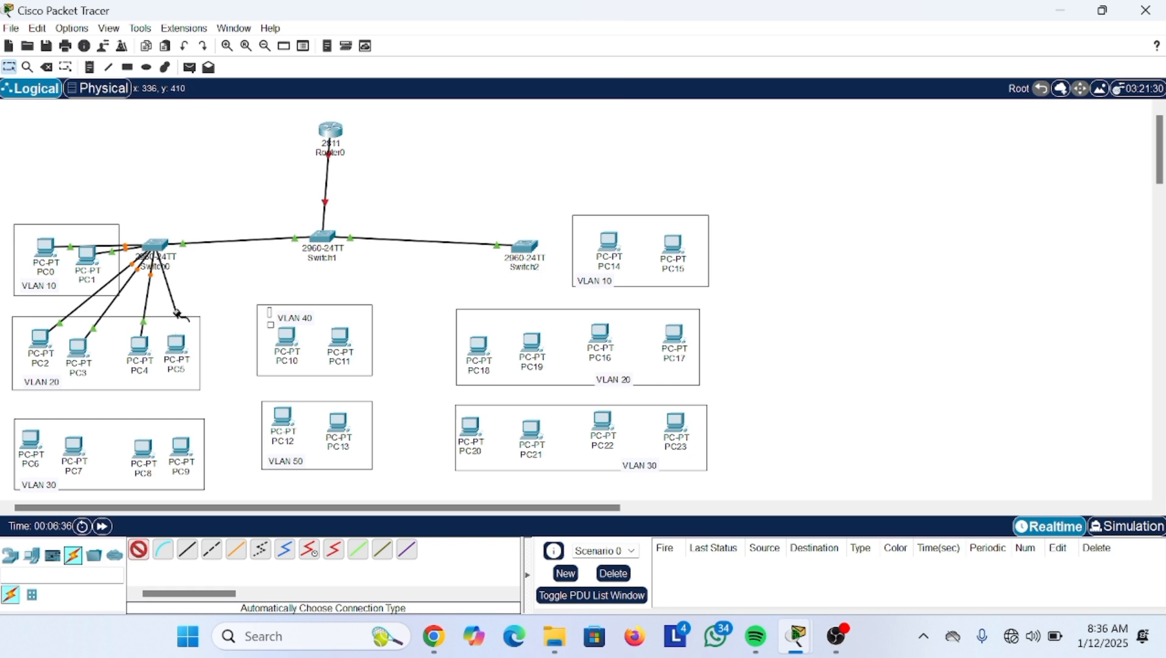
pyautogui.click(176, 338)
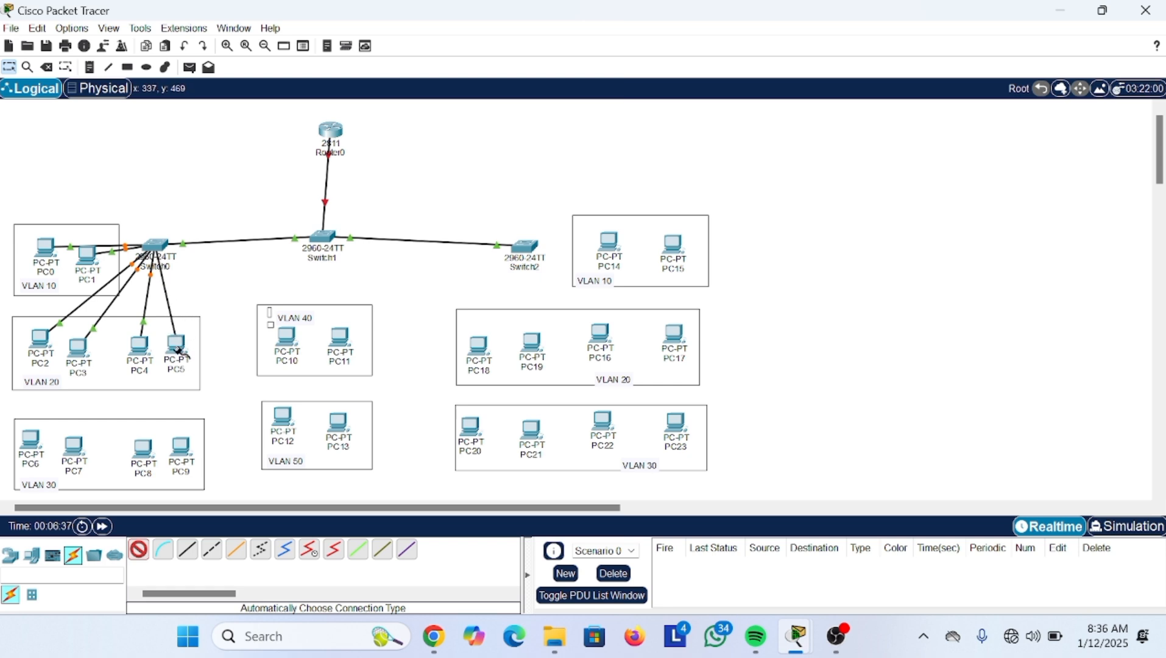
# - Connect PC6, PC7, PC8 and PC9 in the VLAN 30 group to Switch0 with automatic connections
pyautogui.click(30, 442)
pyautogui.click(157, 243)
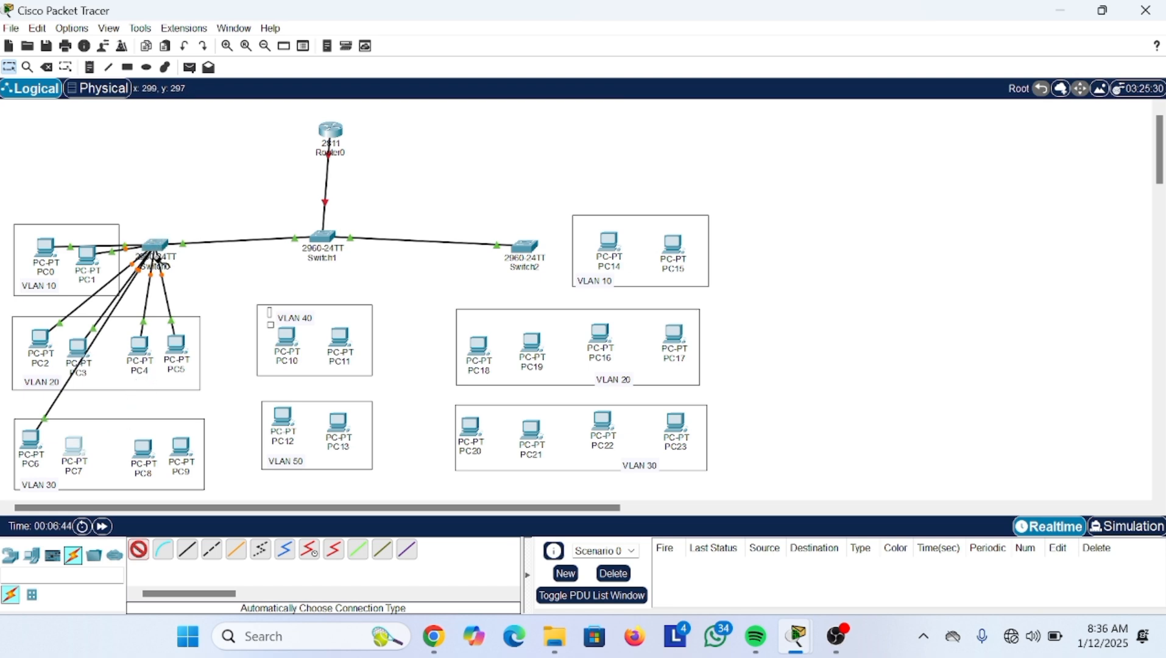
pyautogui.click(74, 444)
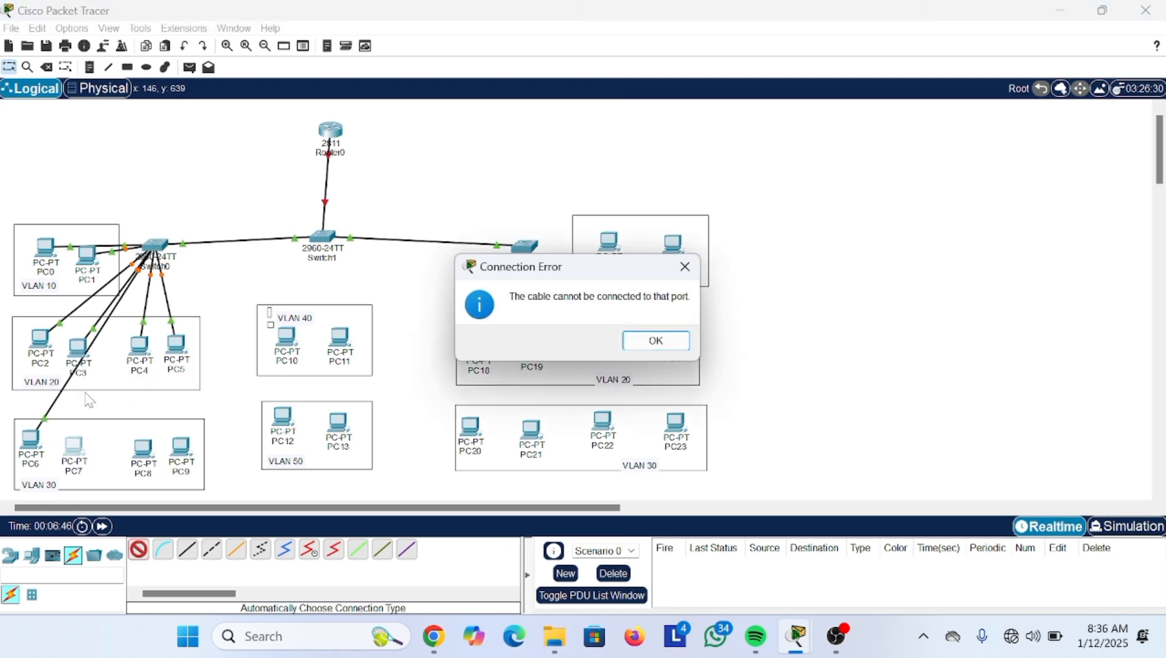
pyautogui.click(656, 340)
pyautogui.click(159, 254)
pyautogui.click(144, 448)
pyautogui.click(149, 245)
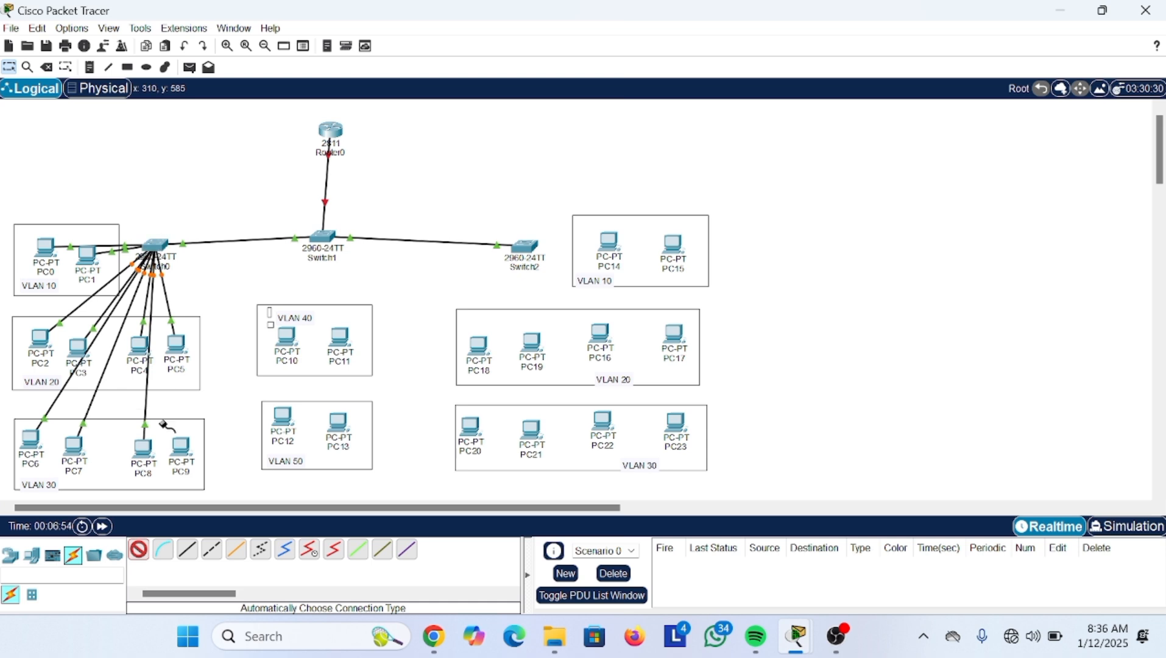
pyautogui.click(181, 450)
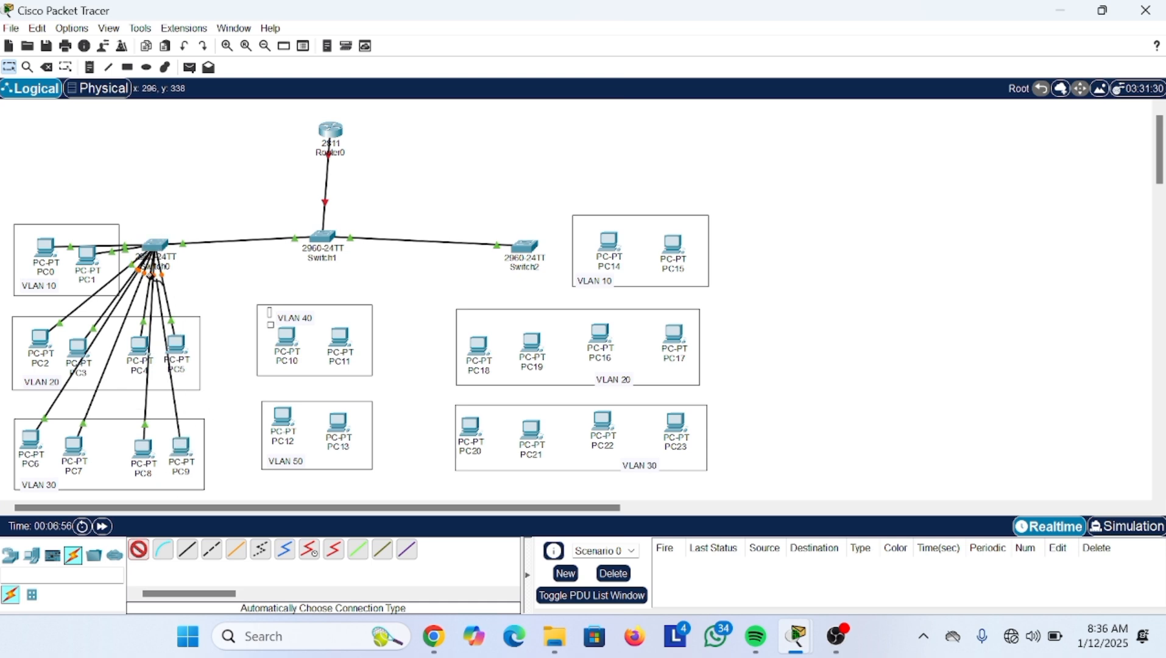
pyautogui.click(157, 245)
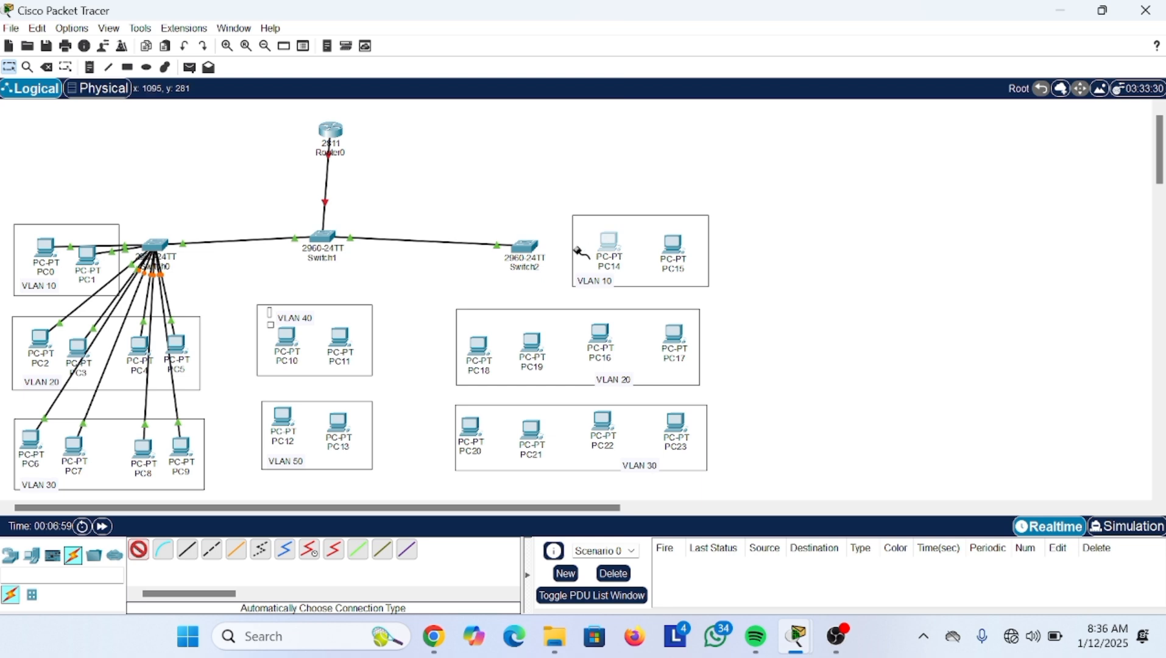
# - Connect PC14 and PC15 in the VLAN 10 group to Switch2 with automatic connections
pyautogui.click(608, 250)
pyautogui.click(530, 245)
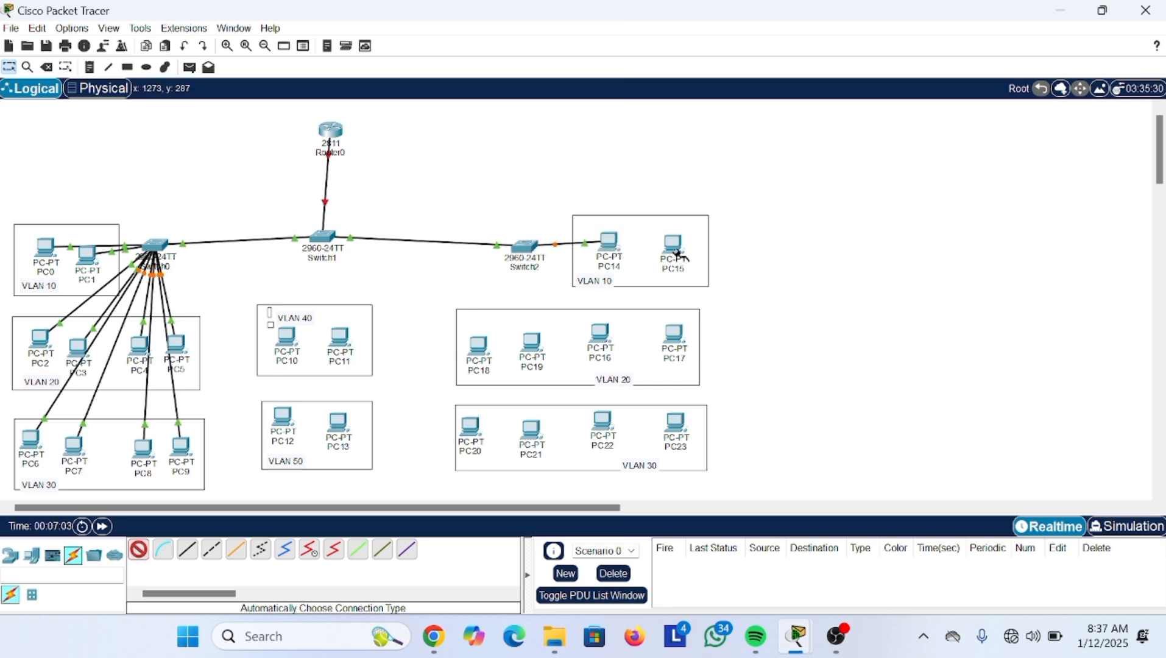
pyautogui.click(676, 253)
pyautogui.click(524, 246)
# - Connect PC18, PC19, PC16 and PC17 in the VLAN 20 group to Switch2 with automatic connections
pyautogui.click(478, 346)
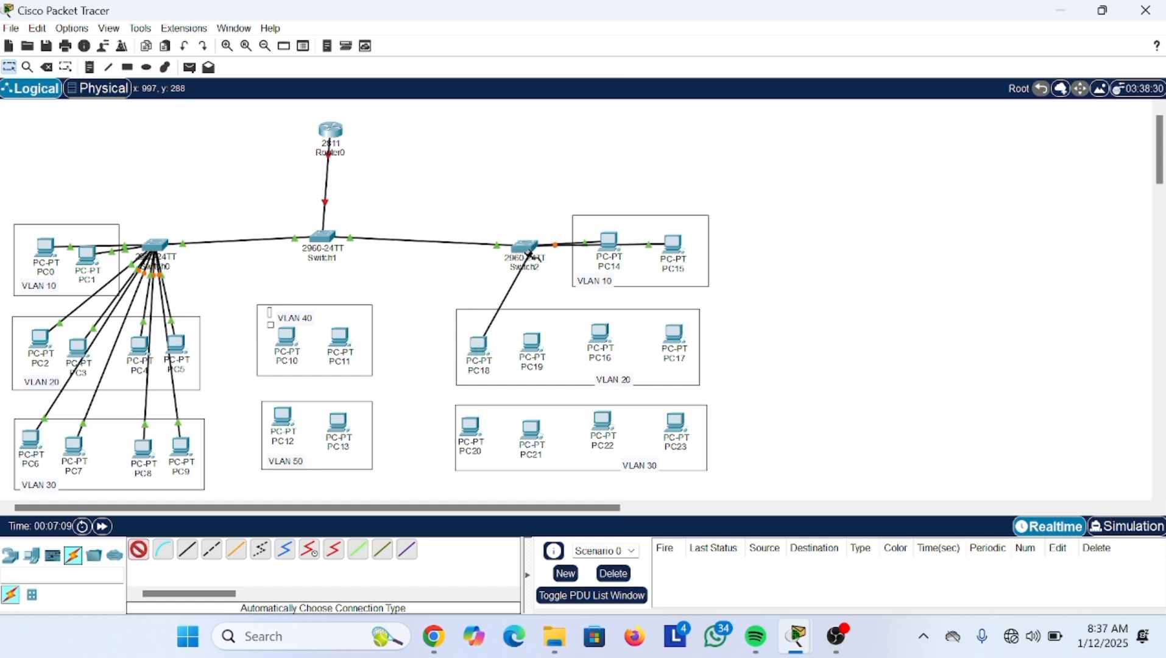
pyautogui.click(527, 247)
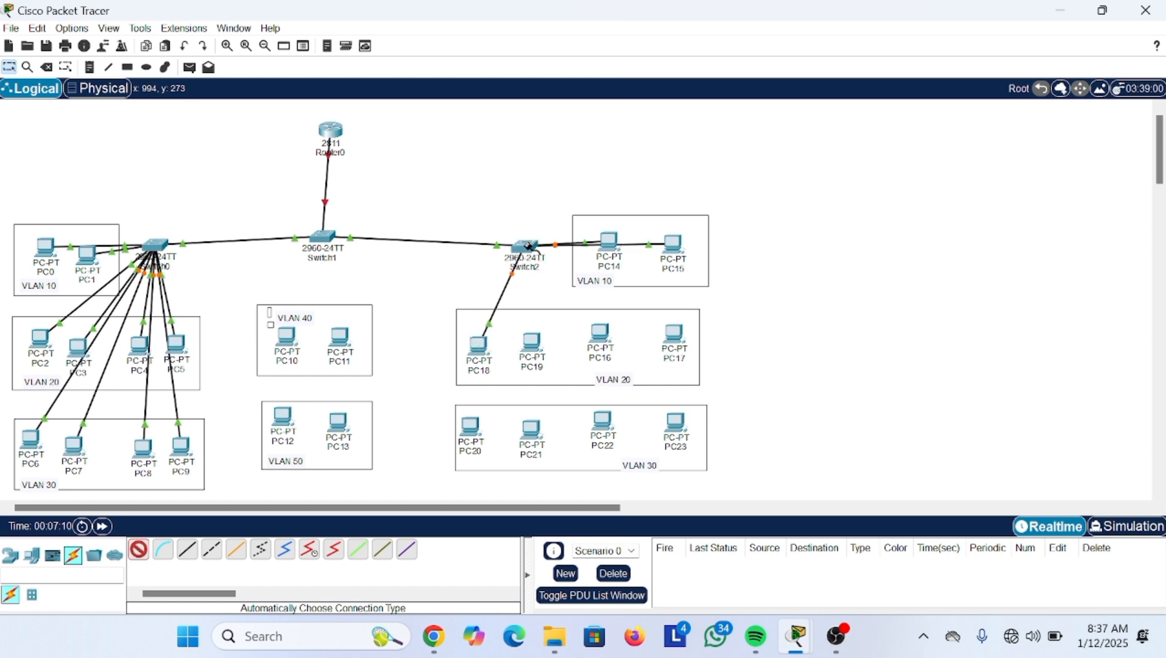
pyautogui.click(534, 332)
pyautogui.click(527, 246)
pyautogui.click(599, 334)
pyautogui.click(525, 246)
pyautogui.click(674, 333)
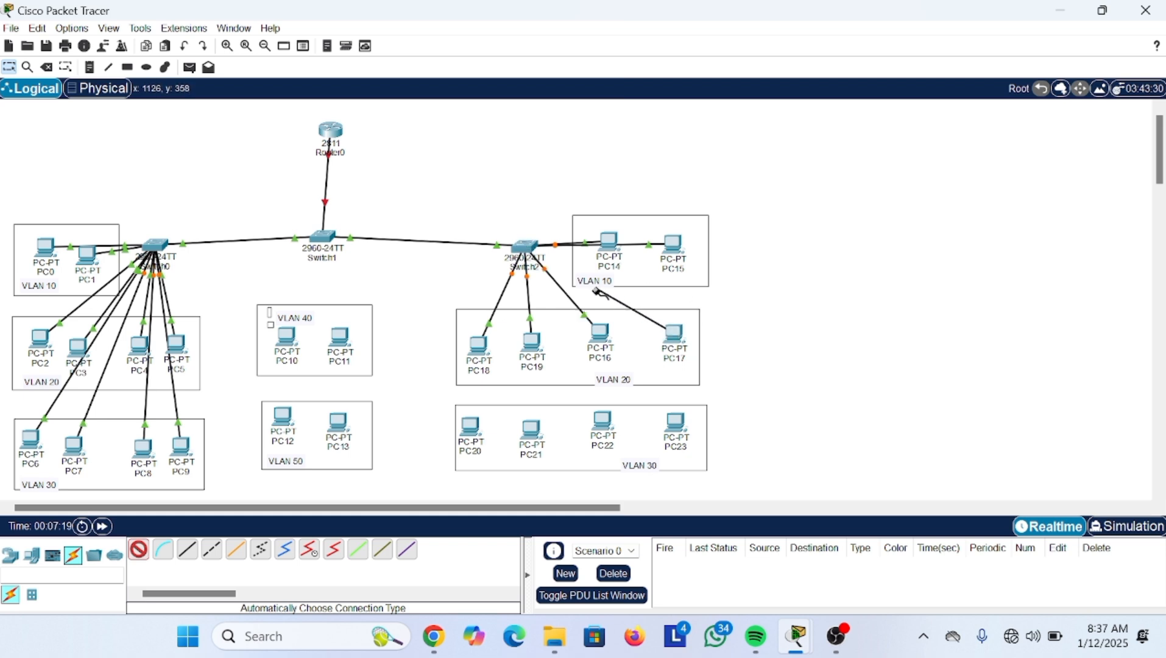
pyautogui.click(516, 248)
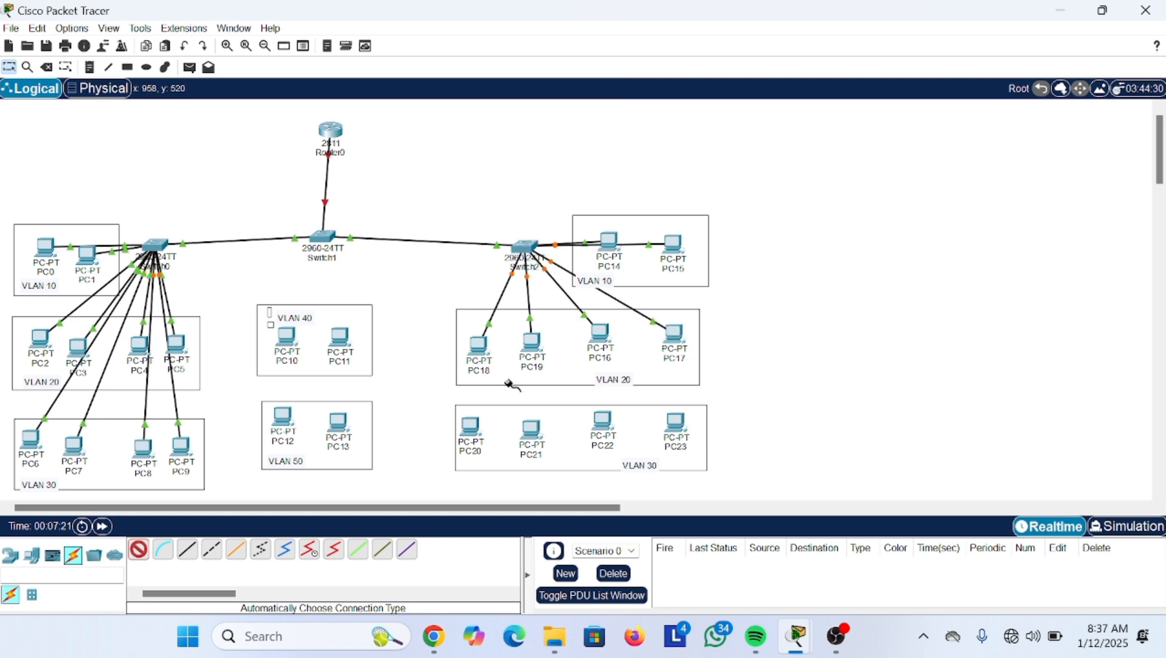
# - Connect PC20, PC21, PC22 and PC23 in the VLAN 30 group to Switch2 with automatic connections
pyautogui.click(468, 434)
pyautogui.click(525, 245)
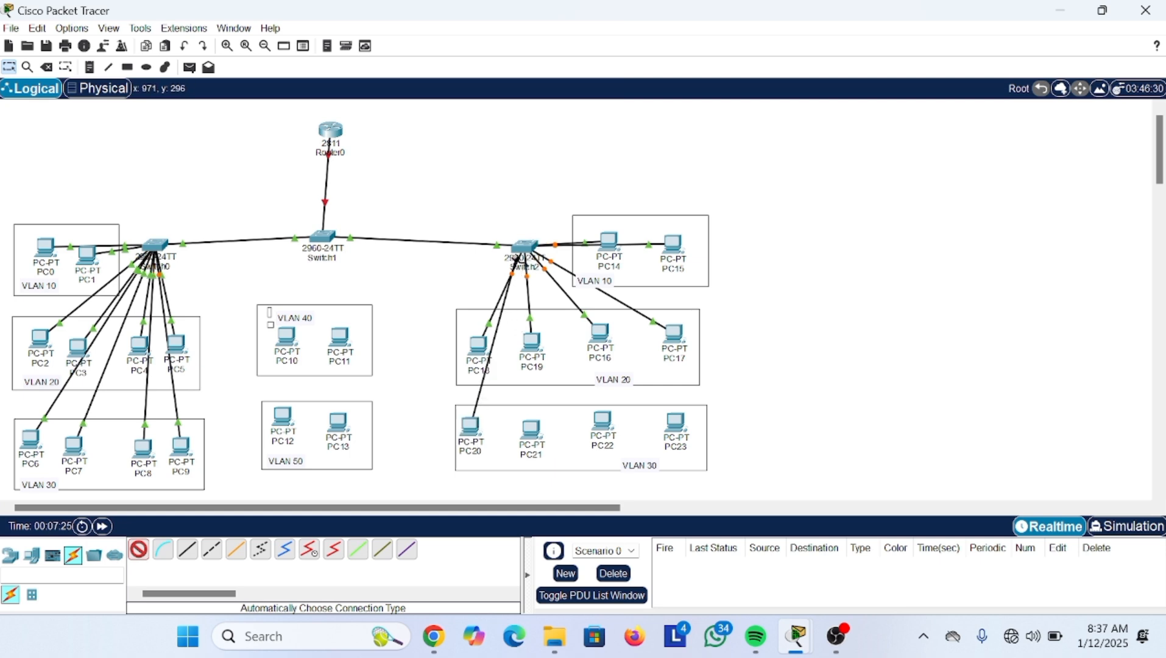
pyautogui.click(533, 426)
pyautogui.click(524, 244)
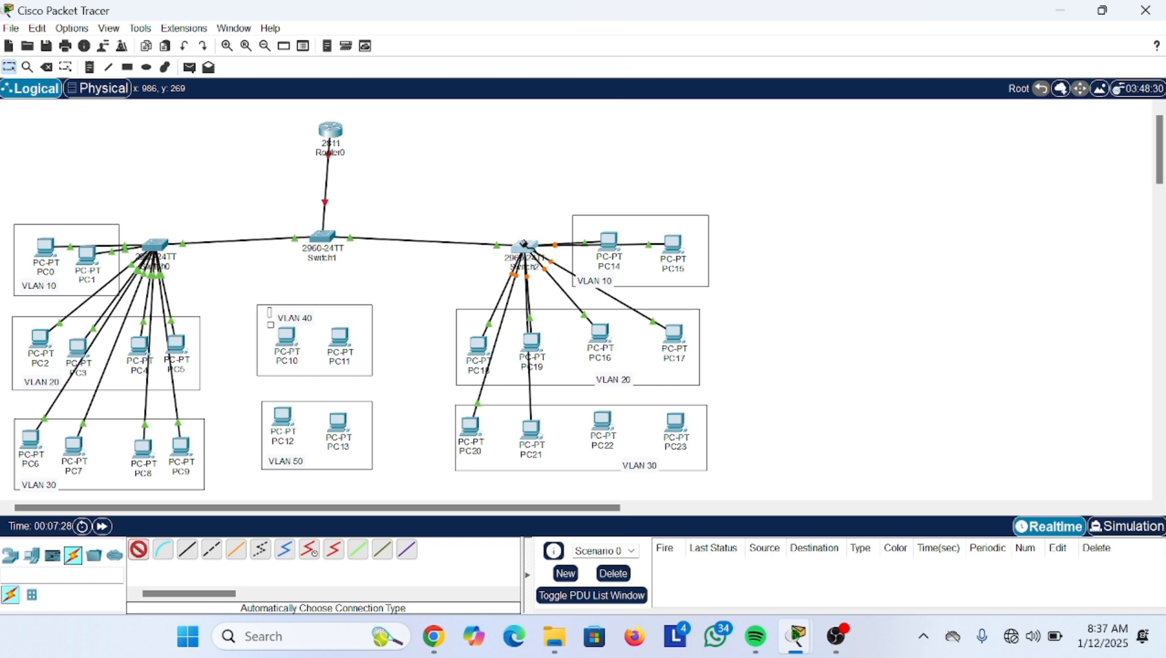
pyautogui.click(605, 427)
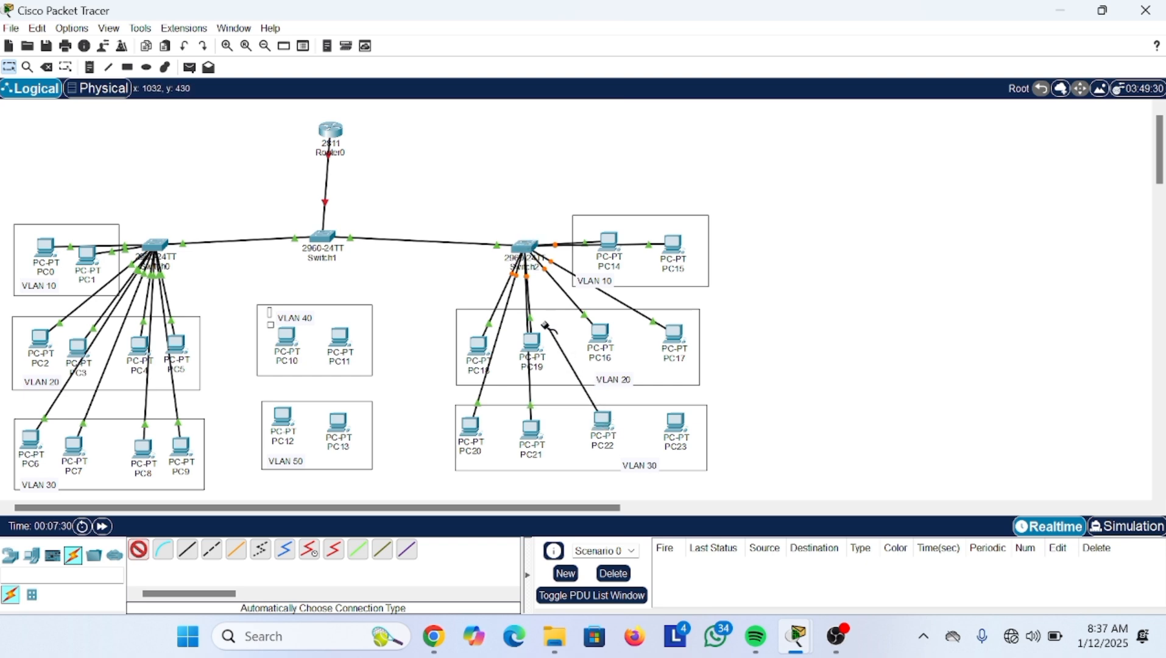
pyautogui.click(524, 247)
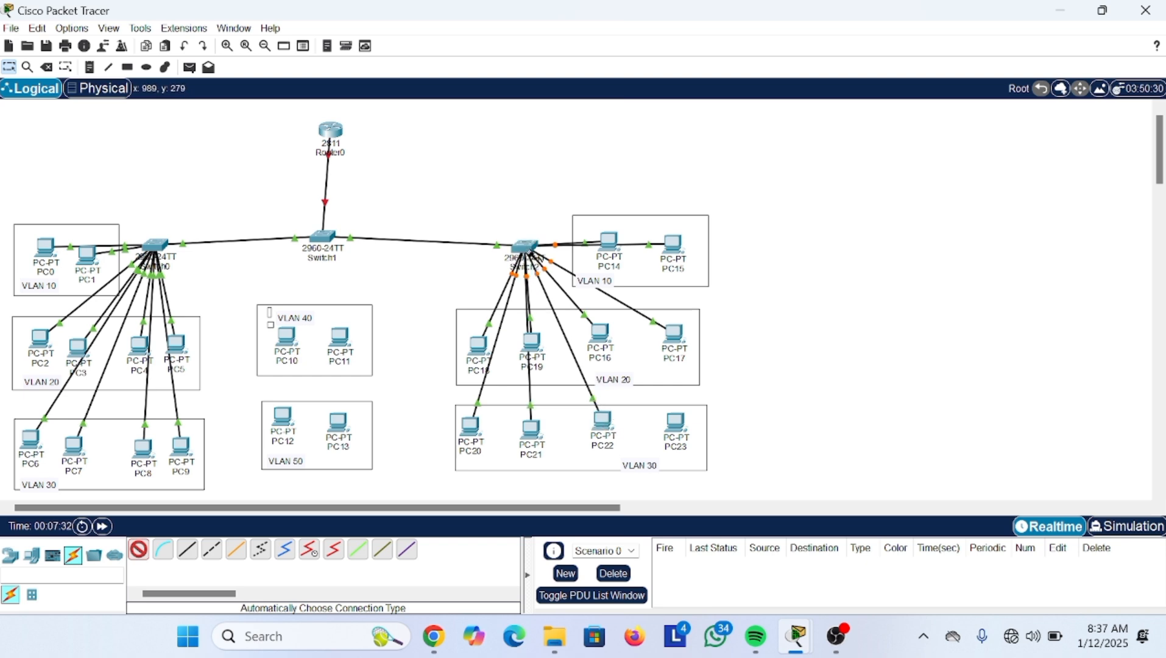
pyautogui.click(675, 422)
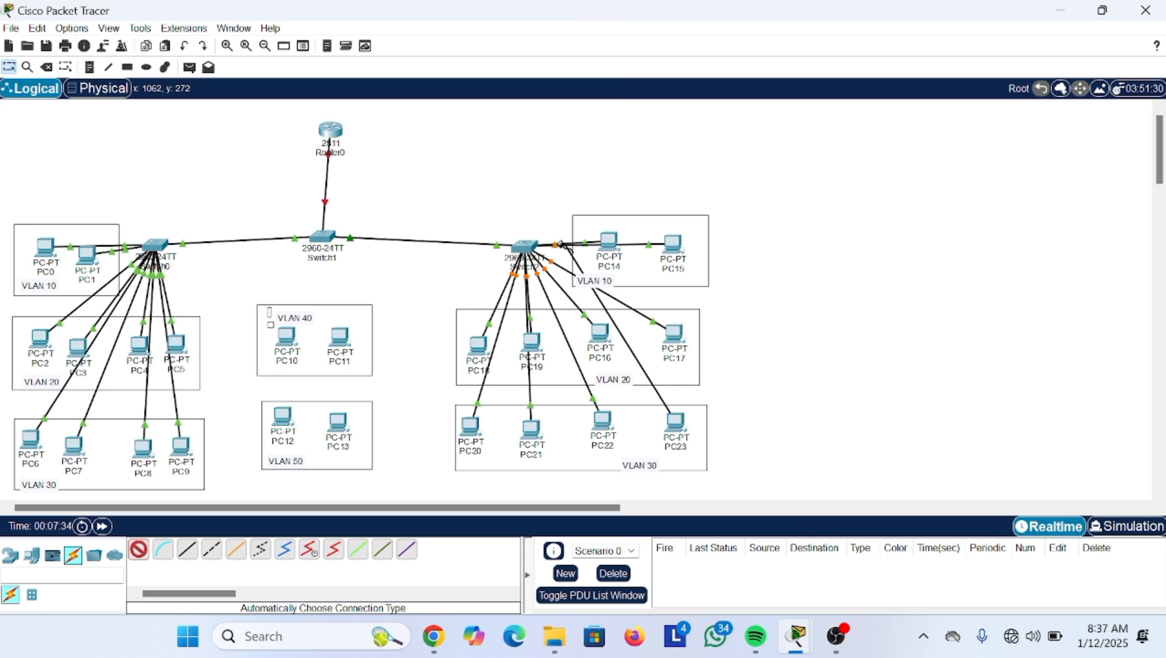
pyautogui.click(524, 245)
# - Connect PC10 and PC11 in the VLAN 40 group to Switch1 with automatic connections
pyautogui.click(289, 334)
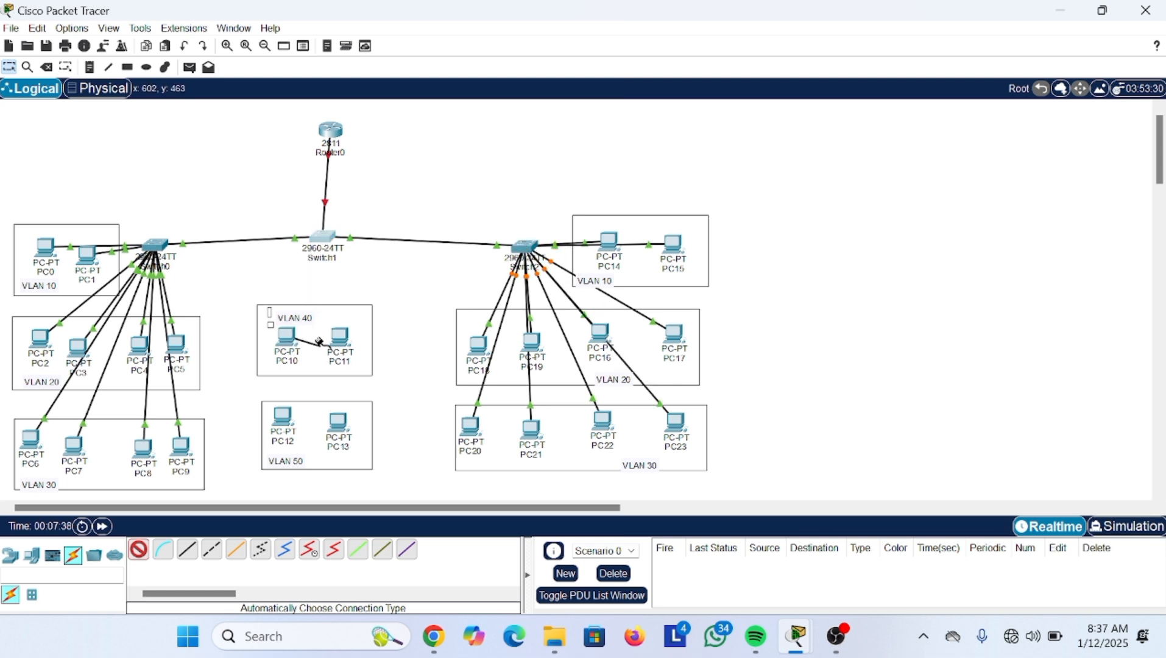
pyautogui.click(321, 234)
pyautogui.click(323, 235)
pyautogui.click(336, 334)
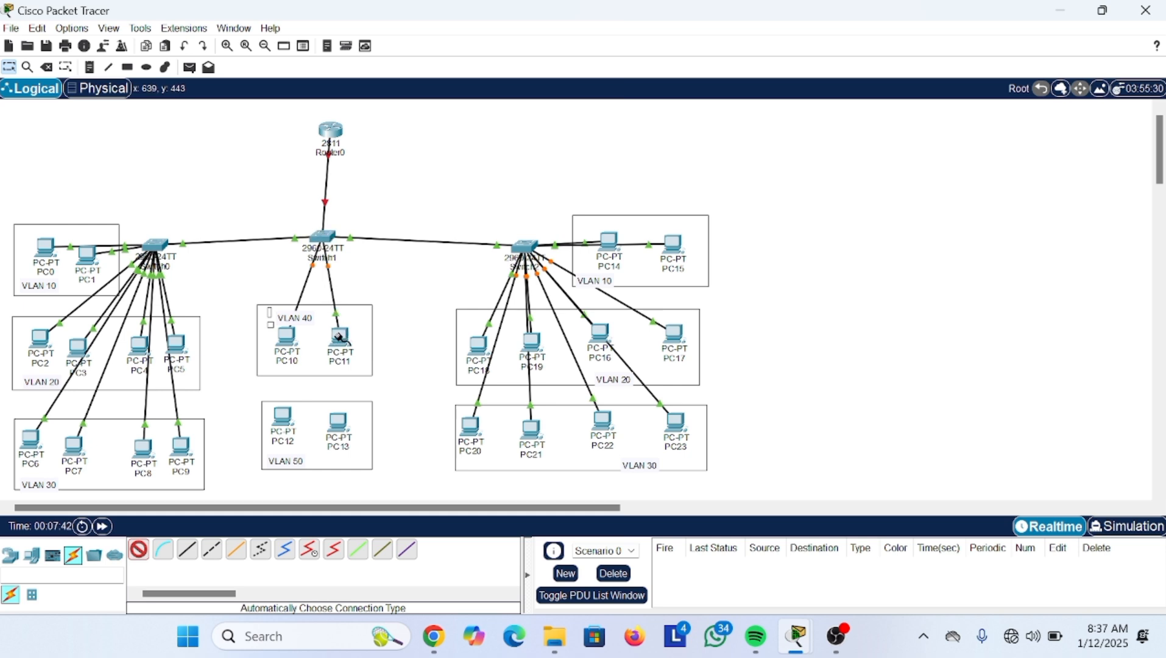
# - Connect PC12 and PC13 in the VLAN 50 group to Switch1 with automatic connections
pyautogui.click(283, 417)
pyautogui.click(323, 233)
pyautogui.click(323, 232)
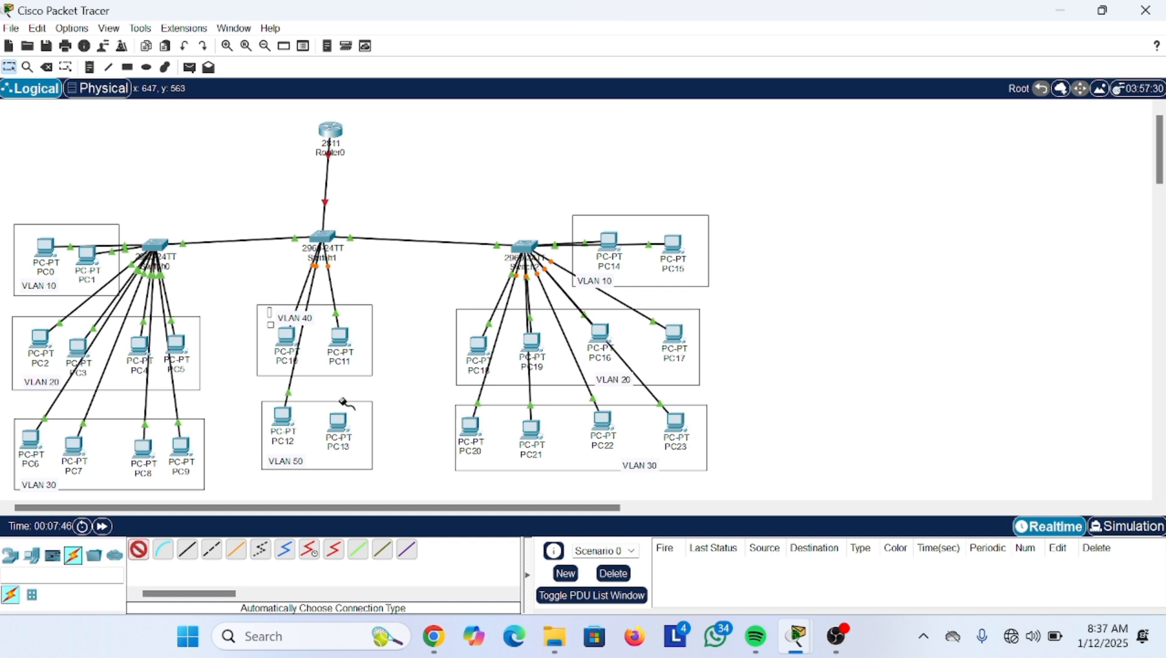
pyautogui.click(338, 422)
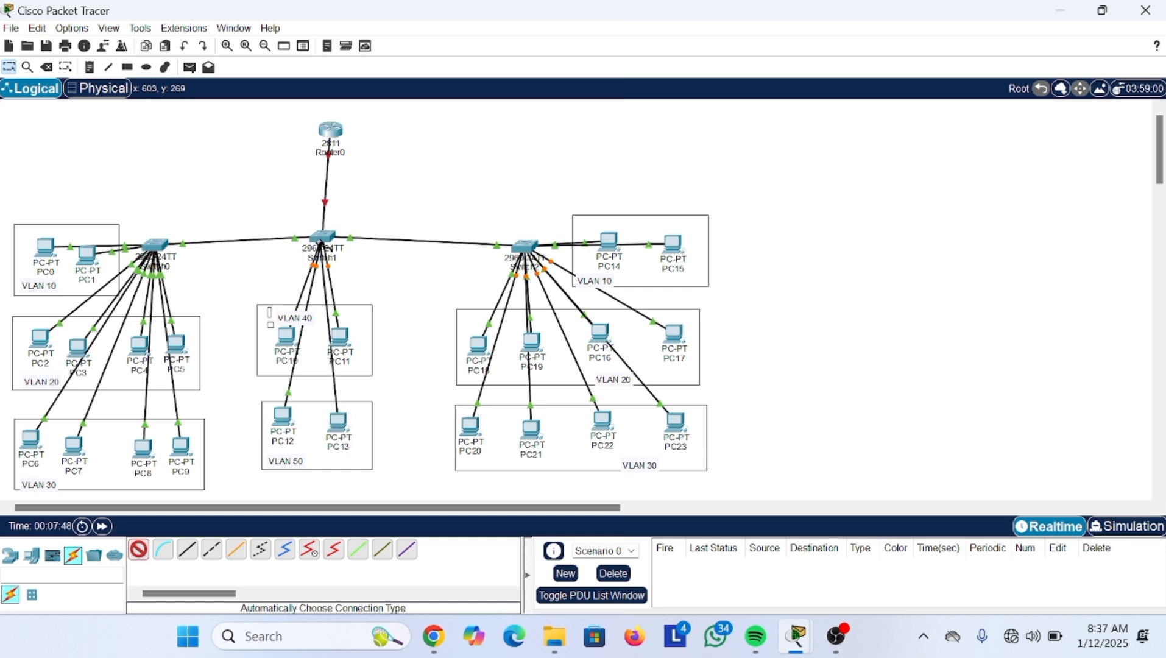
pyautogui.click(326, 234)
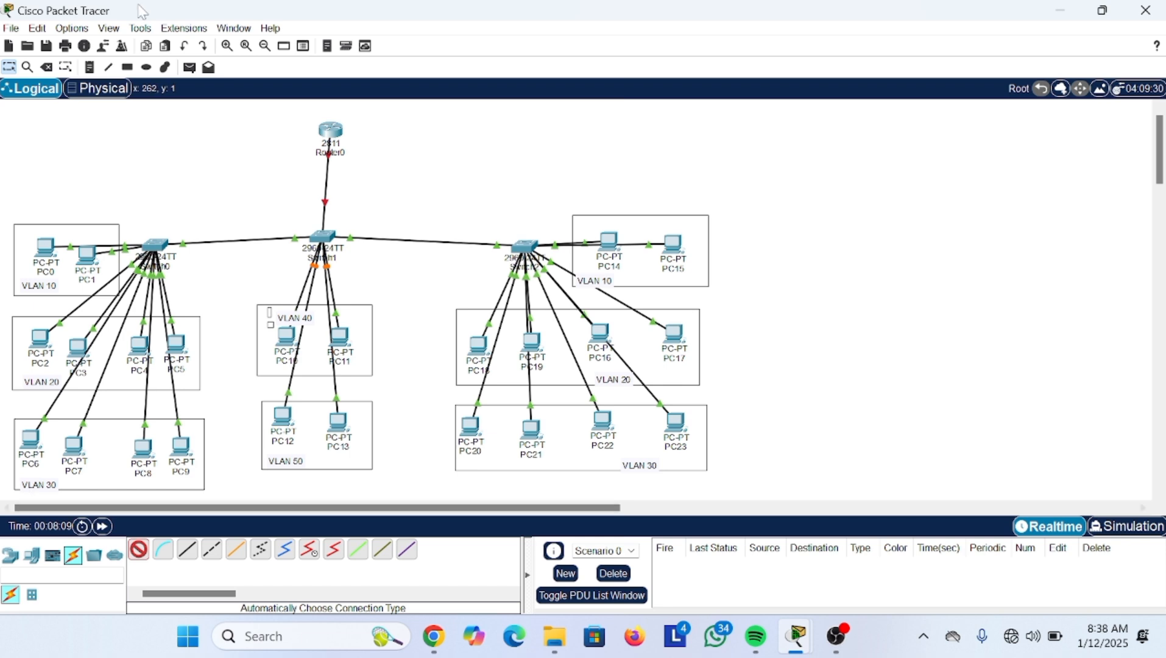
# - Place a note beside Router0 listing VLAN 10 as 10.10.10.0/24 and VLAN 20 as 20.20.20.0/24
pyautogui.click(94, 65)
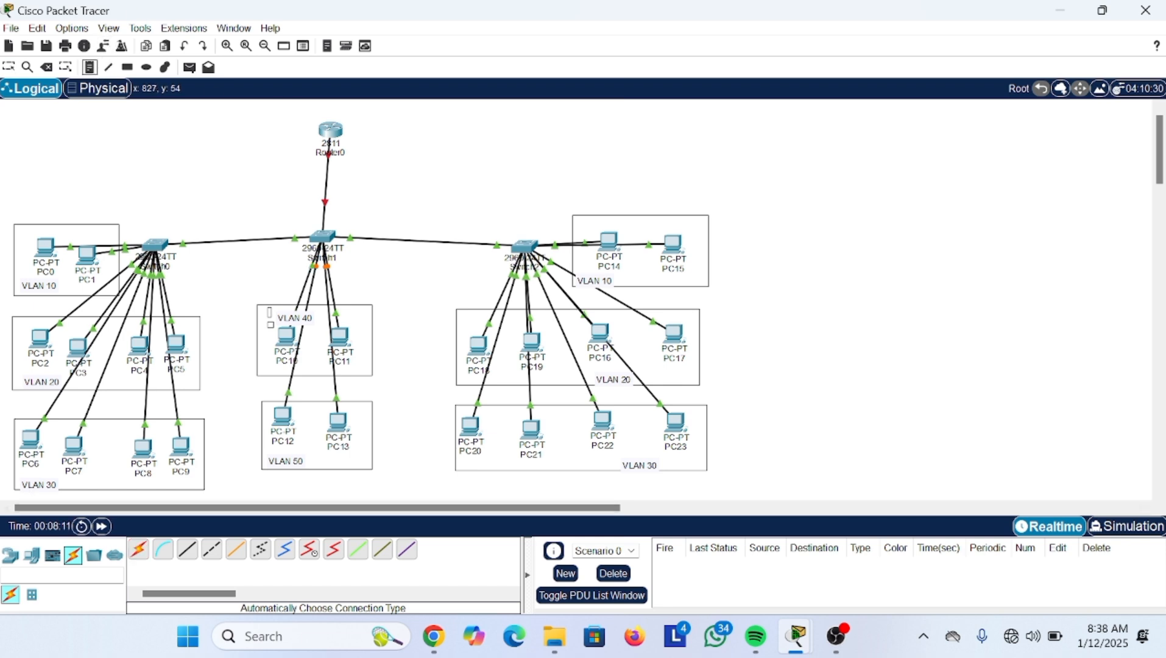
pyautogui.click(407, 140)
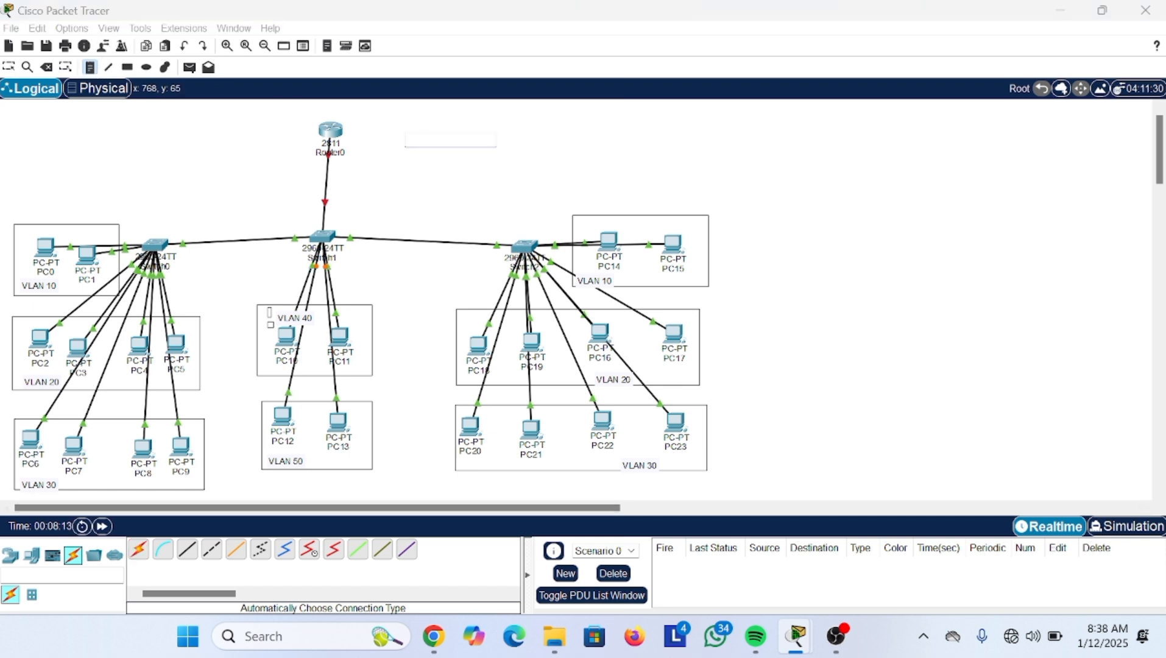
pyautogui.write('VLAN 10 10.10.10.')
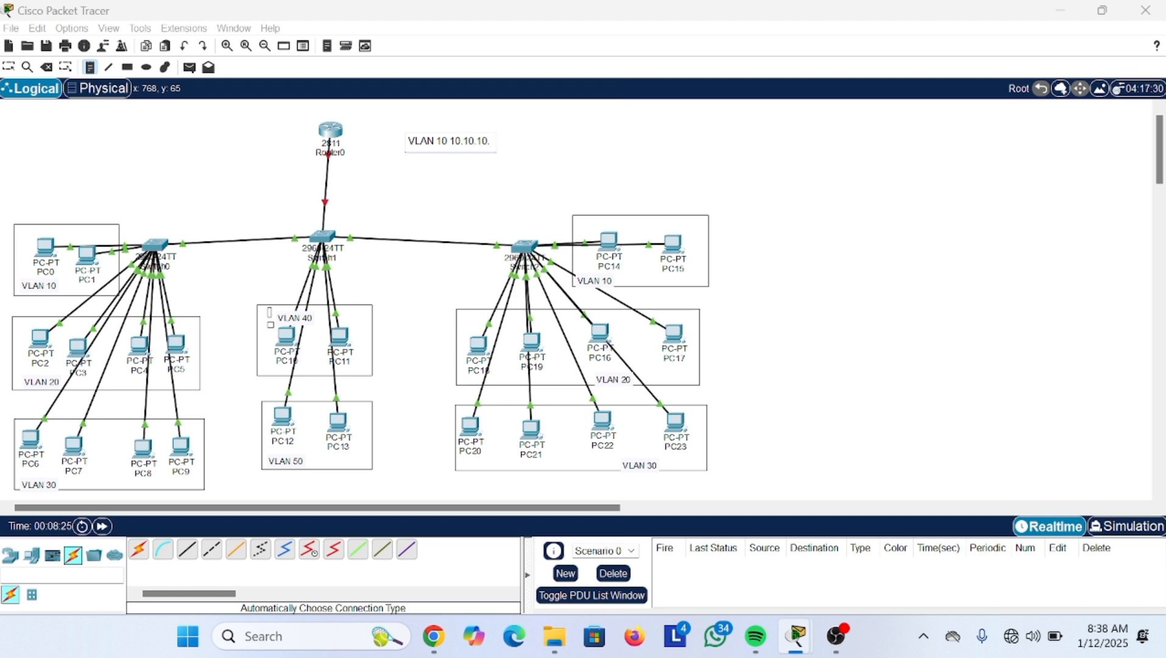
pyautogui.write('0/24')
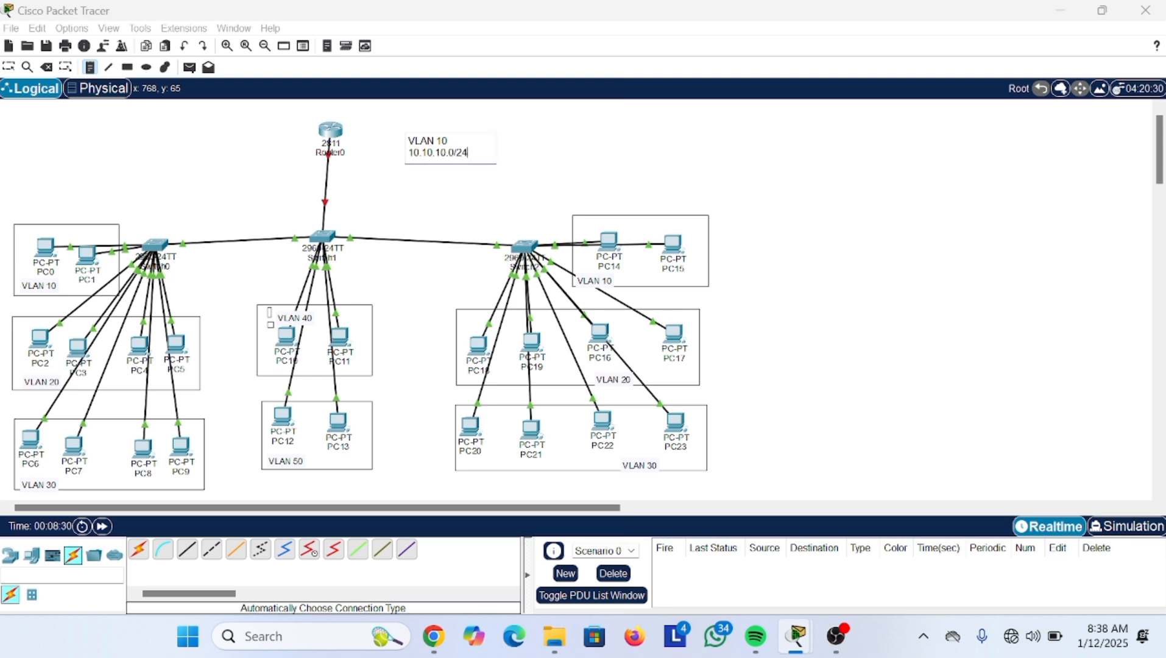
pyautogui.press('Return')
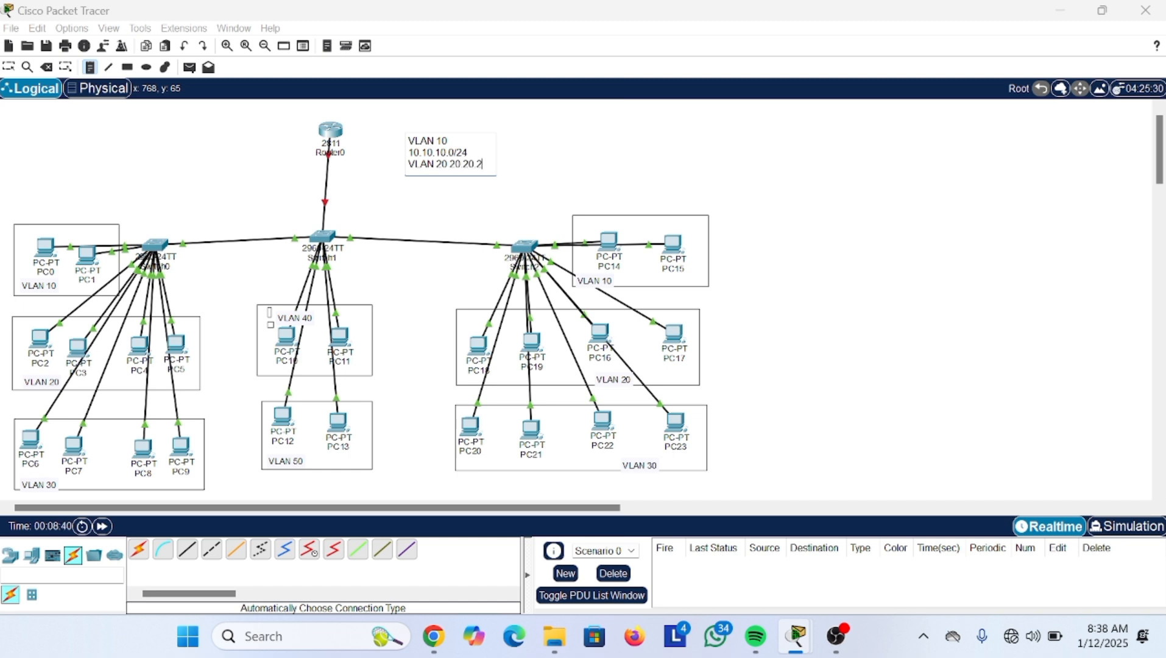
pyautogui.write('0/24')
pyautogui.press('Return')
# - Add VLAN 30 with network 30.30.30.0/24 to the addressing note beside Router0
pyautogui.write('VLAN 3')
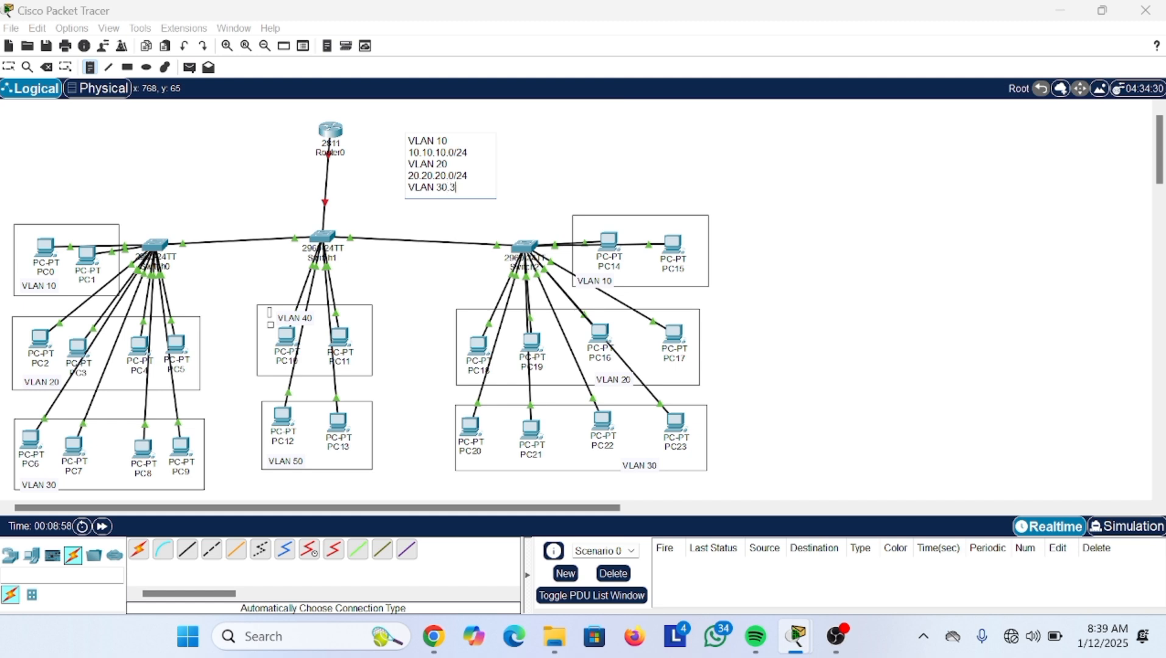
pyautogui.write('.30.0/22')
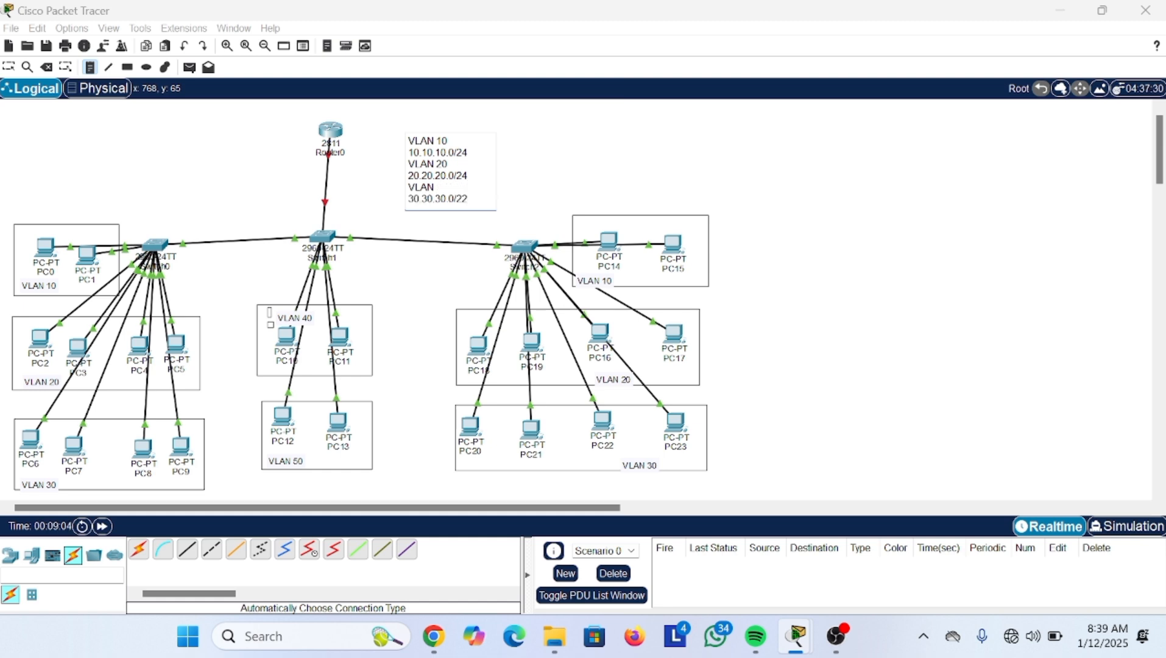
pyautogui.press('BackSpace')
pyautogui.press('Return')
pyautogui.write('30.0/24 ')
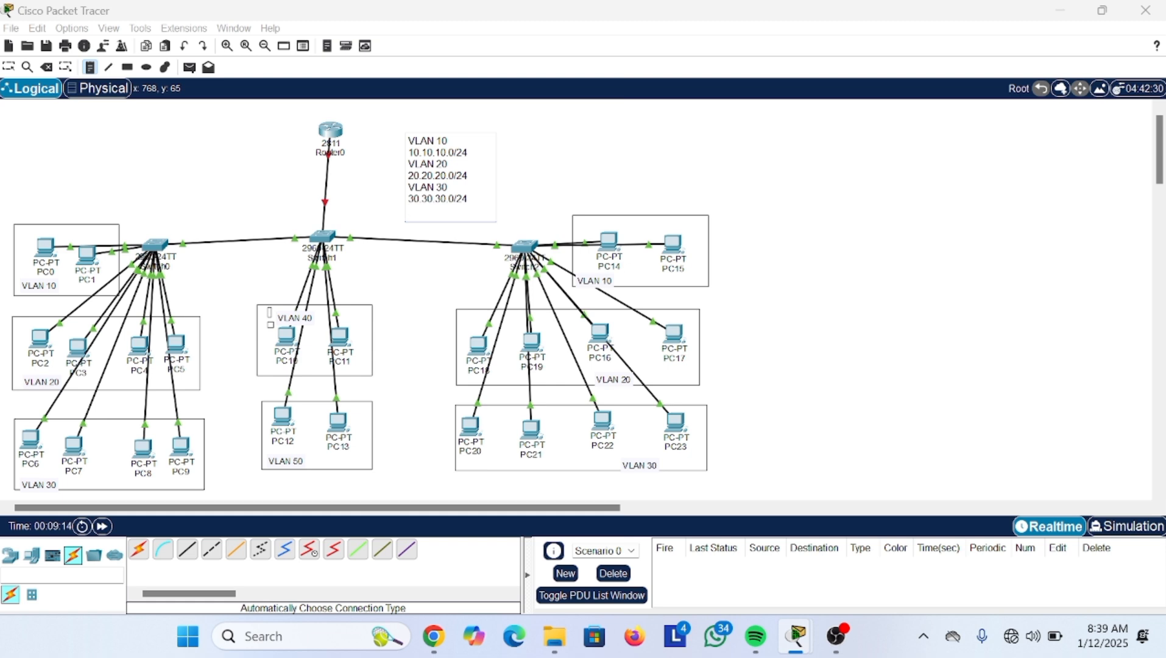
# - Complete the addressing note with VLAN 40 as 40.40.40.0/24 and VLAN 50 as 50.50.50.0/24
pyautogui.write('VLAN 40')
pyautogui.press('Return')
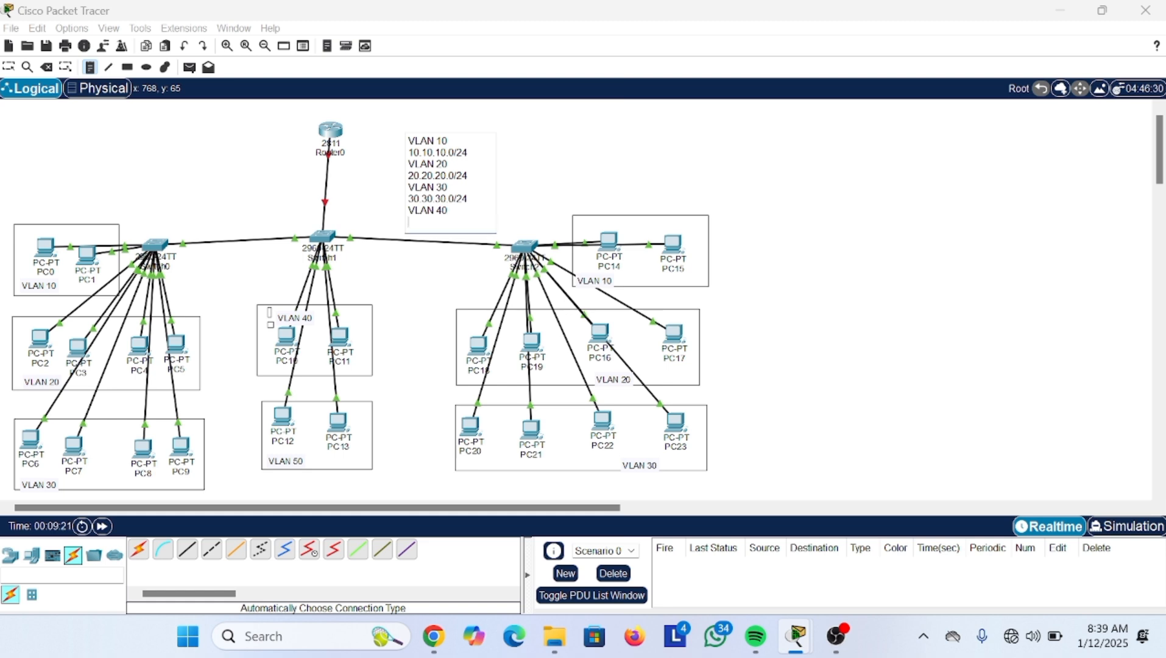
pyautogui.write('40.40.40.0/24')
pyautogui.press('Return')
pyautogui.write('VLAN')
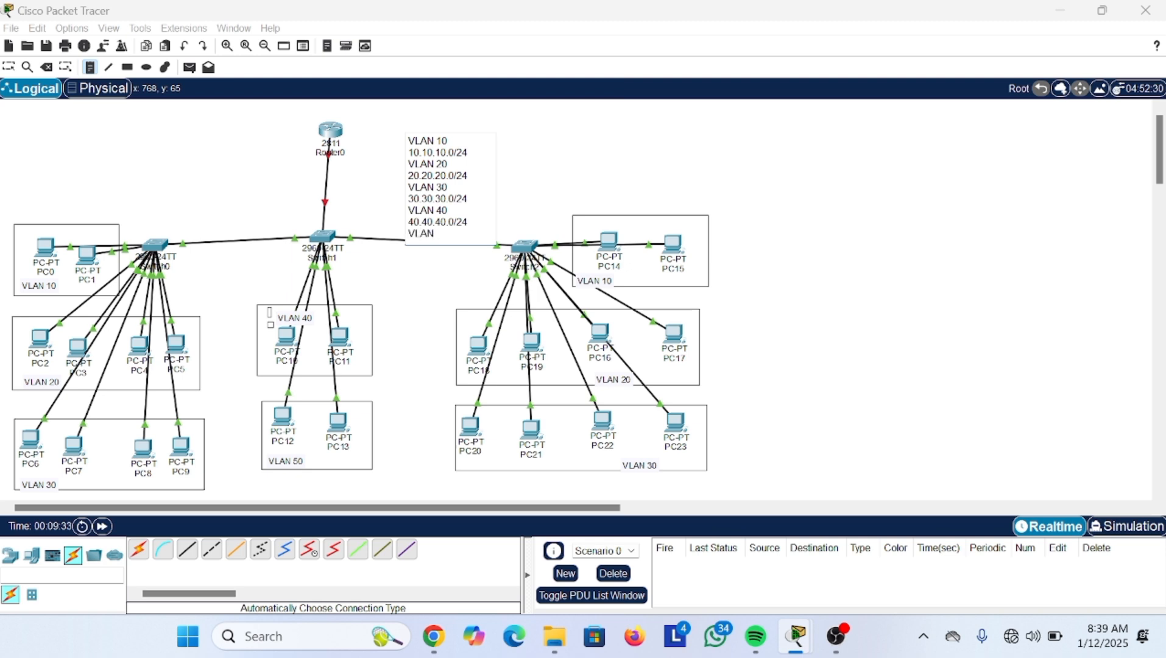
pyautogui.write(' 50')
pyautogui.press('Return')
pyautogui.write('50.50.5')
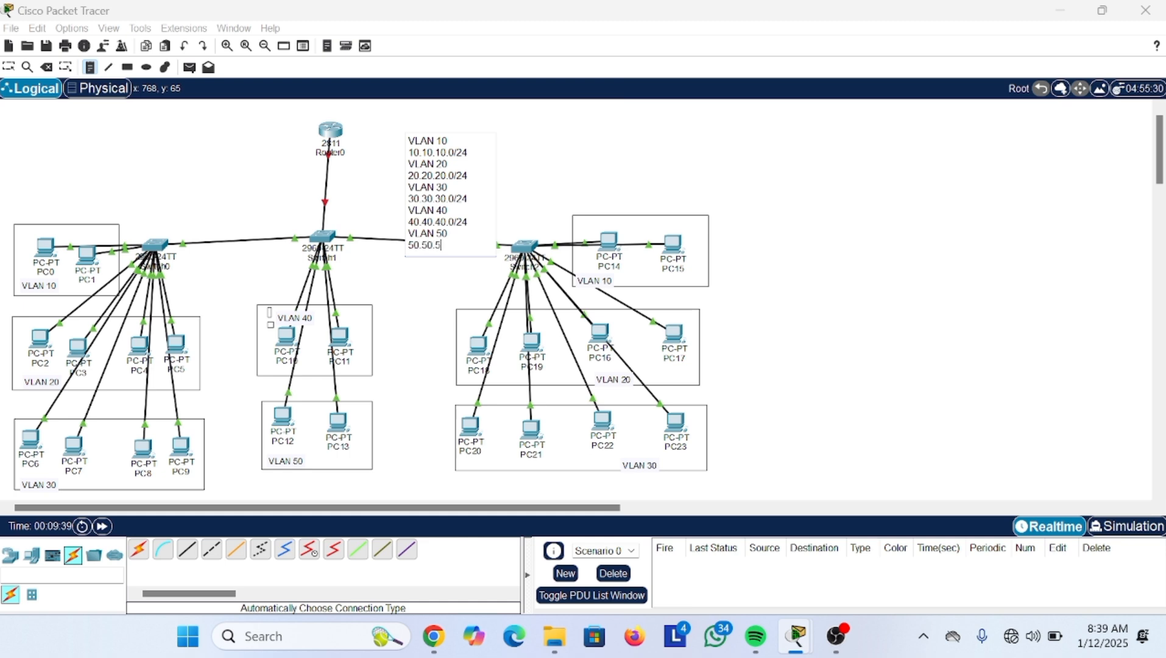
pyautogui.write('0.0/24')
pyautogui.click(530, 176)
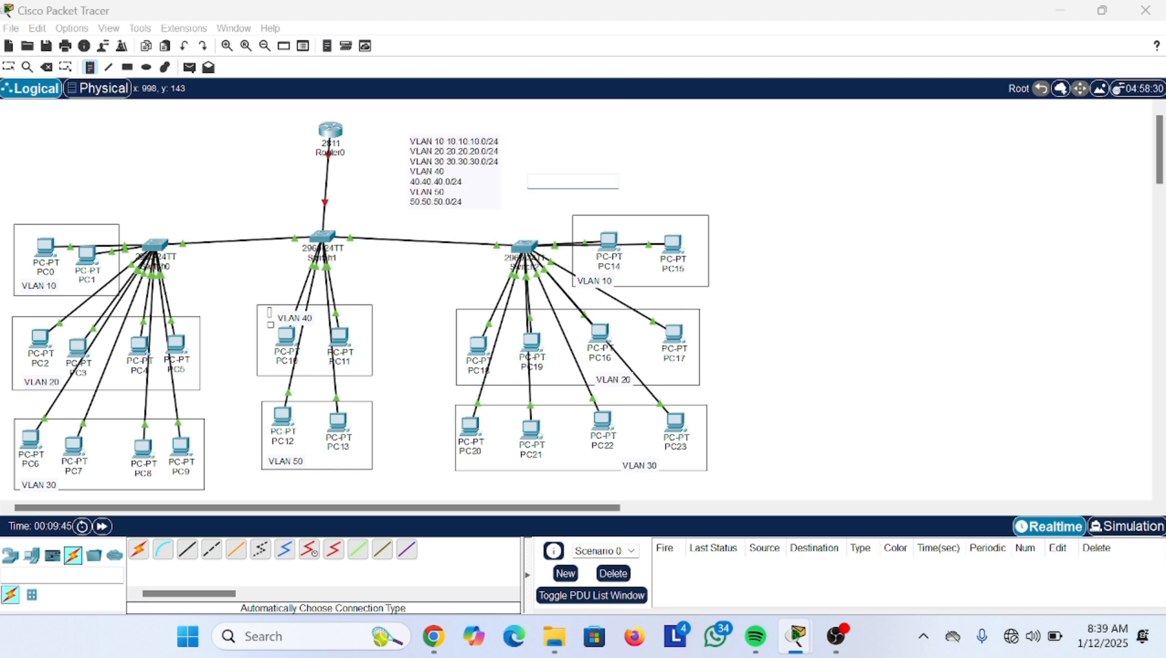
pyautogui.click(806, 179)
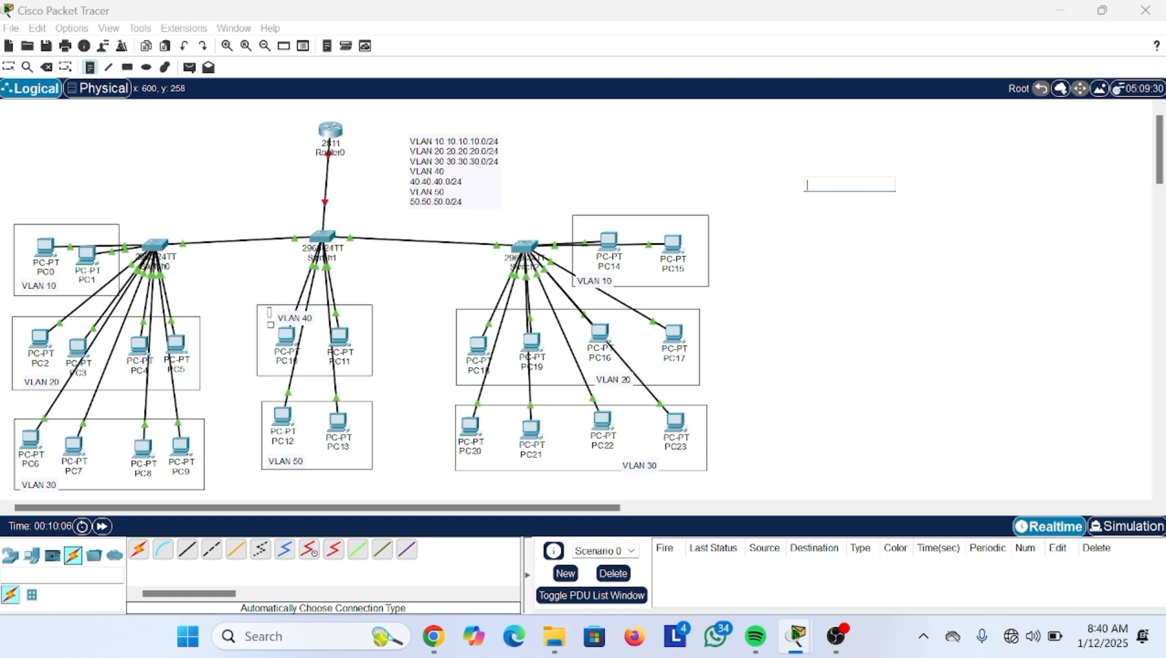
pyautogui.click(317, 237)
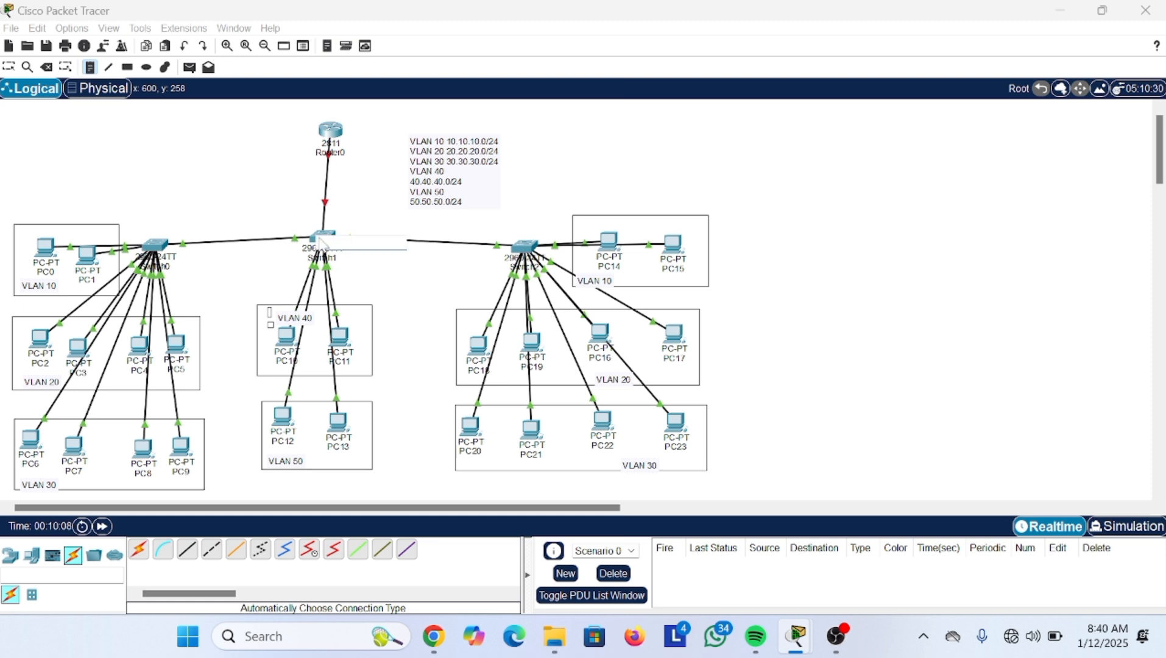
pyautogui.click(263, 197)
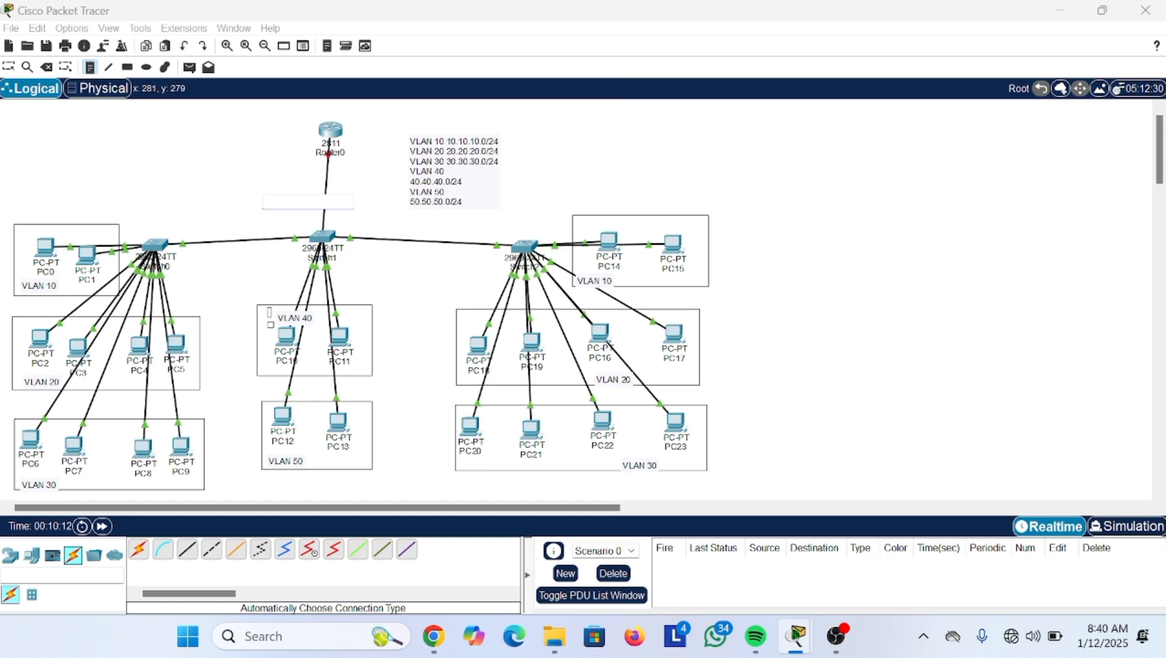
# - Leave note placement and open the command-line interface of Switch0 at its prompt
pyautogui.click(9, 67)
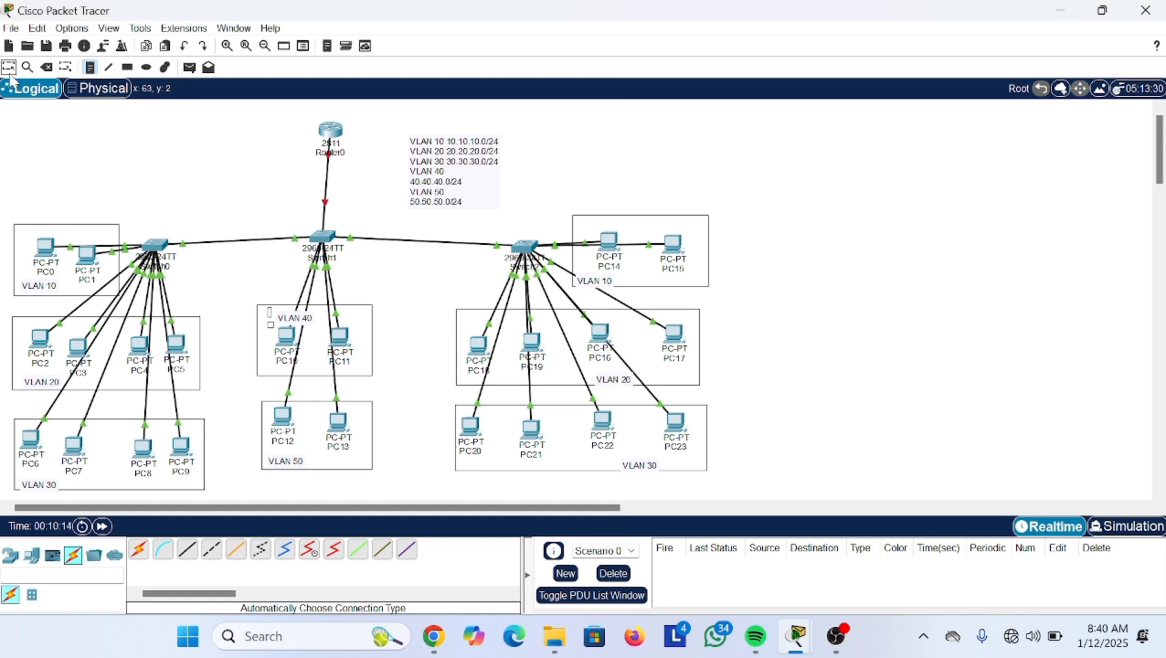
pyautogui.click(153, 245)
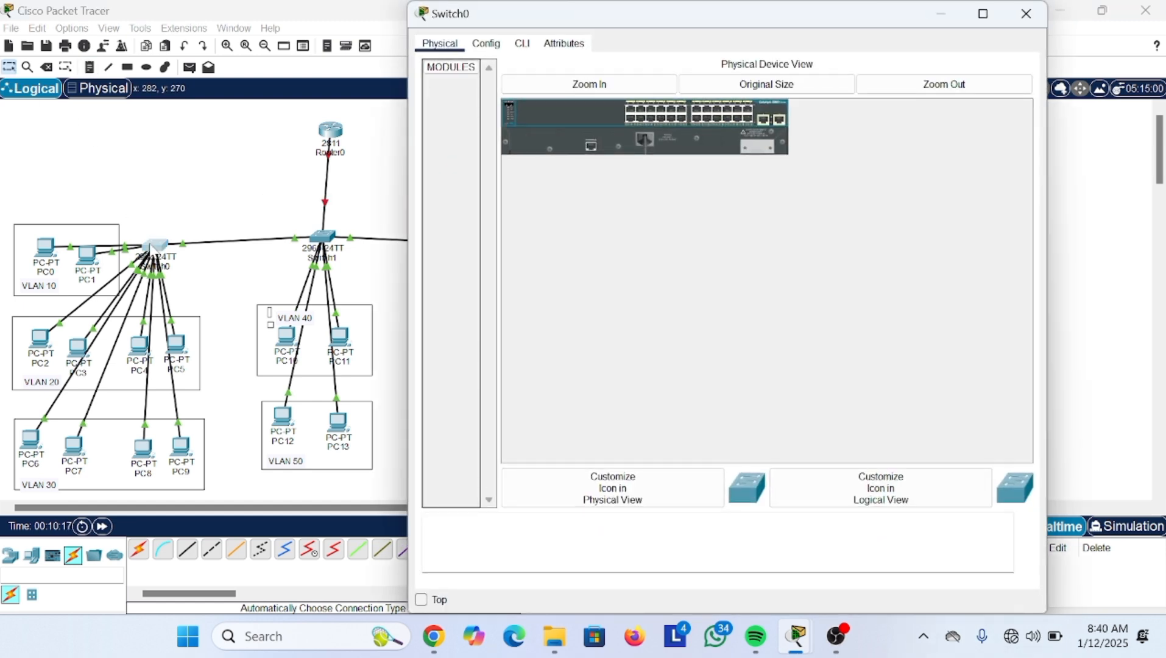
pyautogui.click(521, 44)
pyautogui.press('Return')
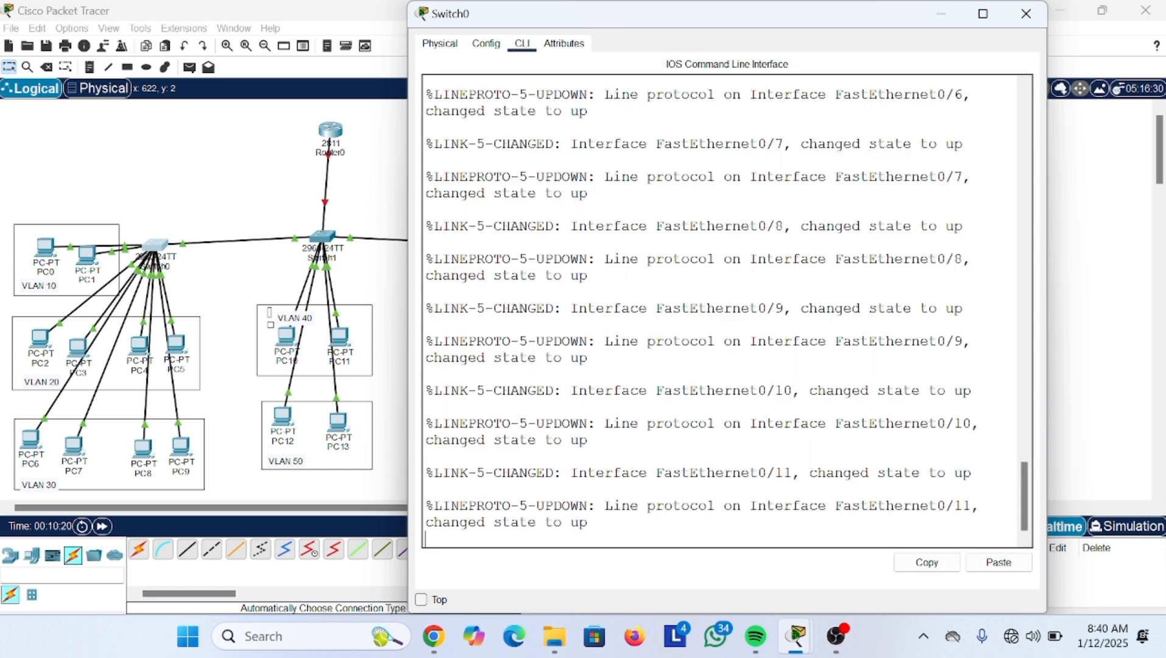
# - Enter privileged mode and then global configuration mode in Switch0's command line
pyautogui.write('en')
pyautogui.press('Return')
pyautogui.write('ch#conf t')
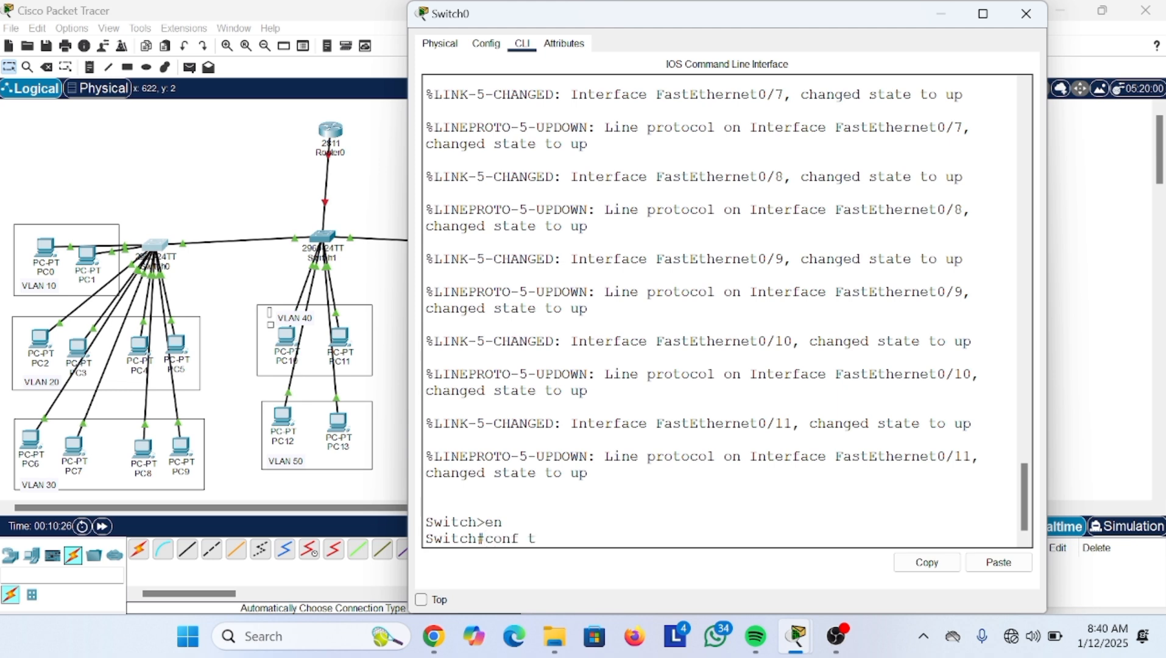
pyautogui.press('Return')
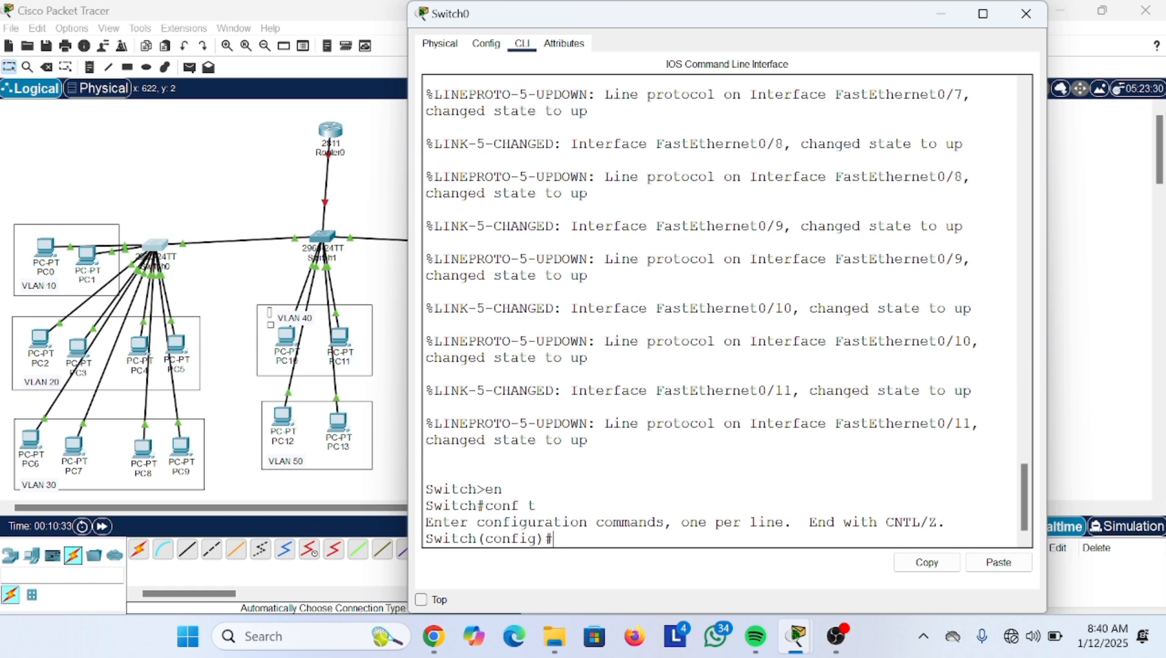
# - Create VLANs 10, 20, 30, 40 and 50 on Switch0
pyautogui.write('Vla')
pyautogui.press('BackSpace')
pyautogui.press('BackSpace')
pyautogui.press('BackSpace')
pyautogui.write('vlan 10')
pyautogui.press('Return')
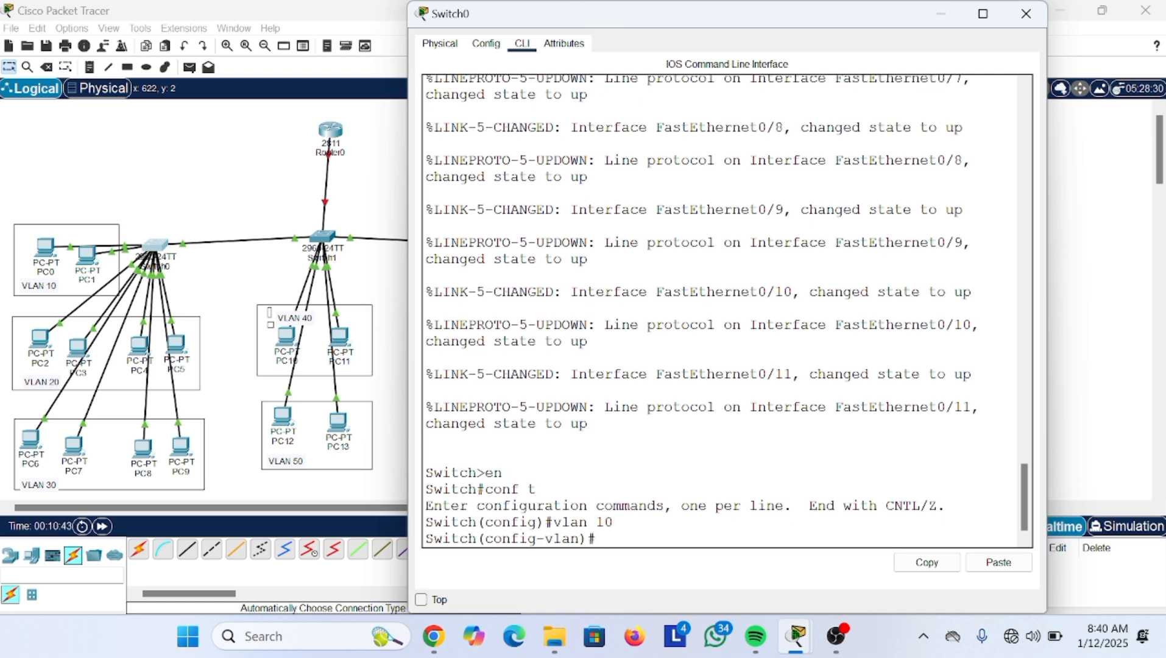
pyautogui.write('vlan 20')
pyautogui.press('Return')
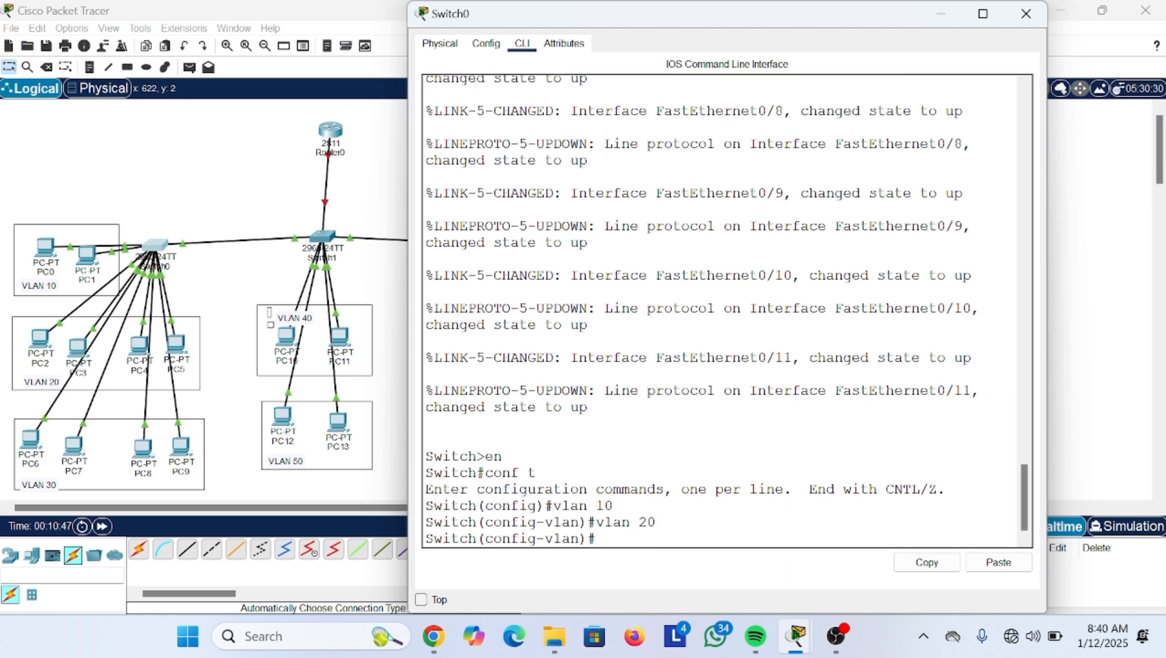
pyautogui.write('vlan 30')
pyautogui.press('Return')
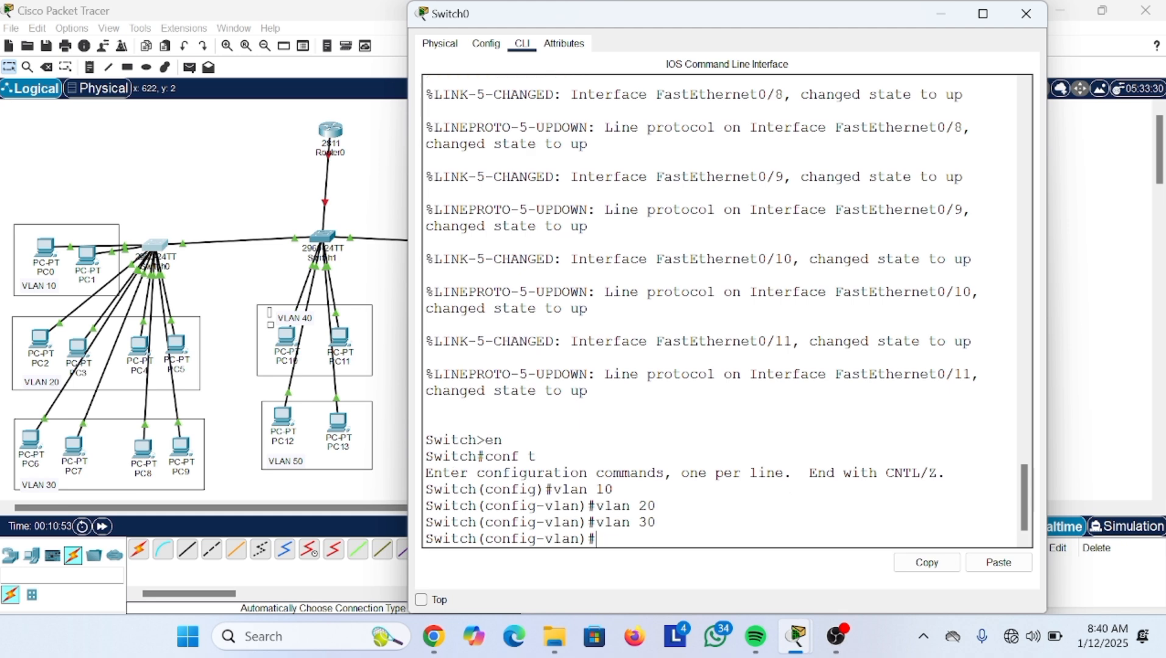
pyautogui.write('vlan 40')
pyautogui.press('Return')
pyautogui.write('vlan 50')
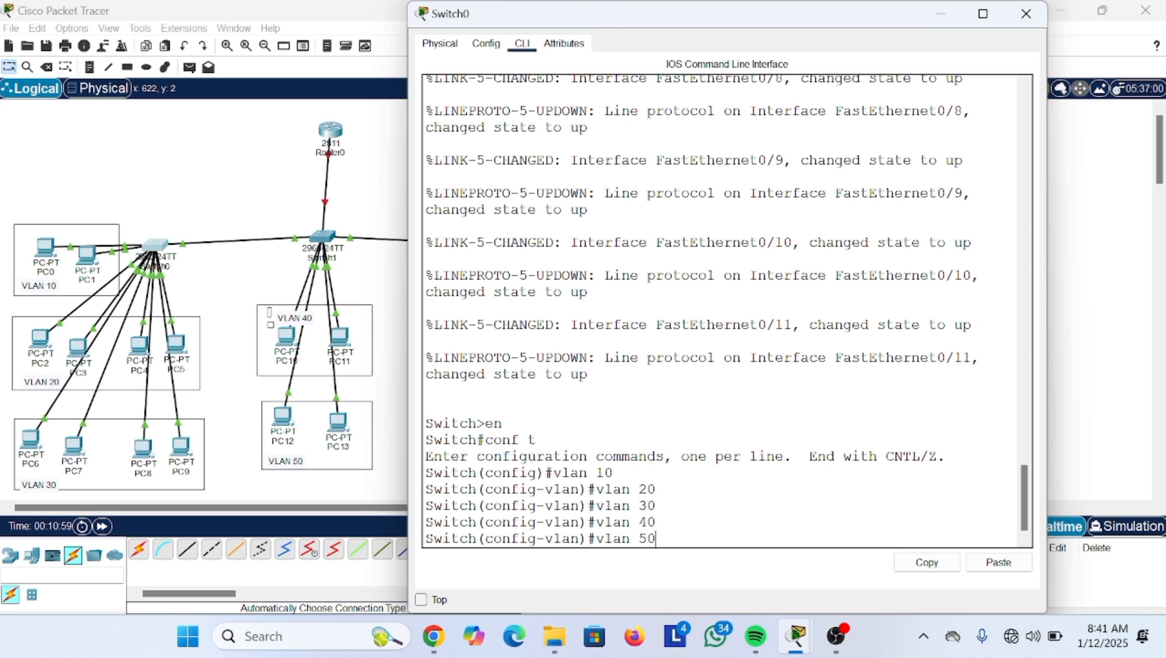
pyautogui.press('Return')
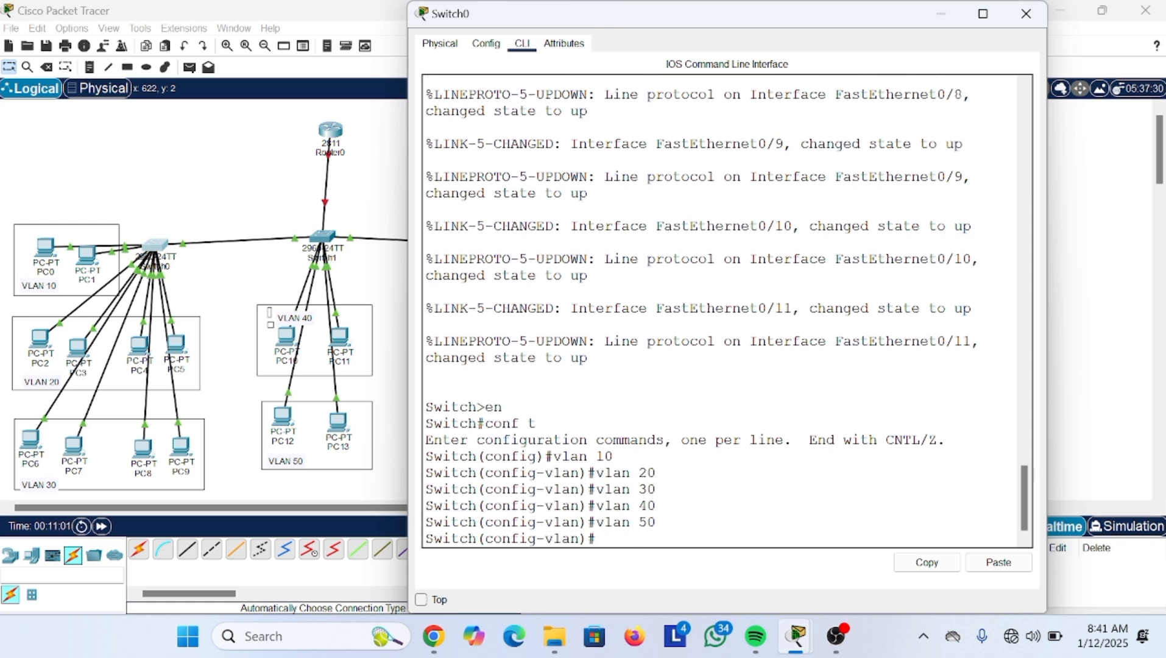
# - Display Switch0's brief VLAN listing from configuration mode with do show vlan brief
pyautogui.write('do show vlan bir')
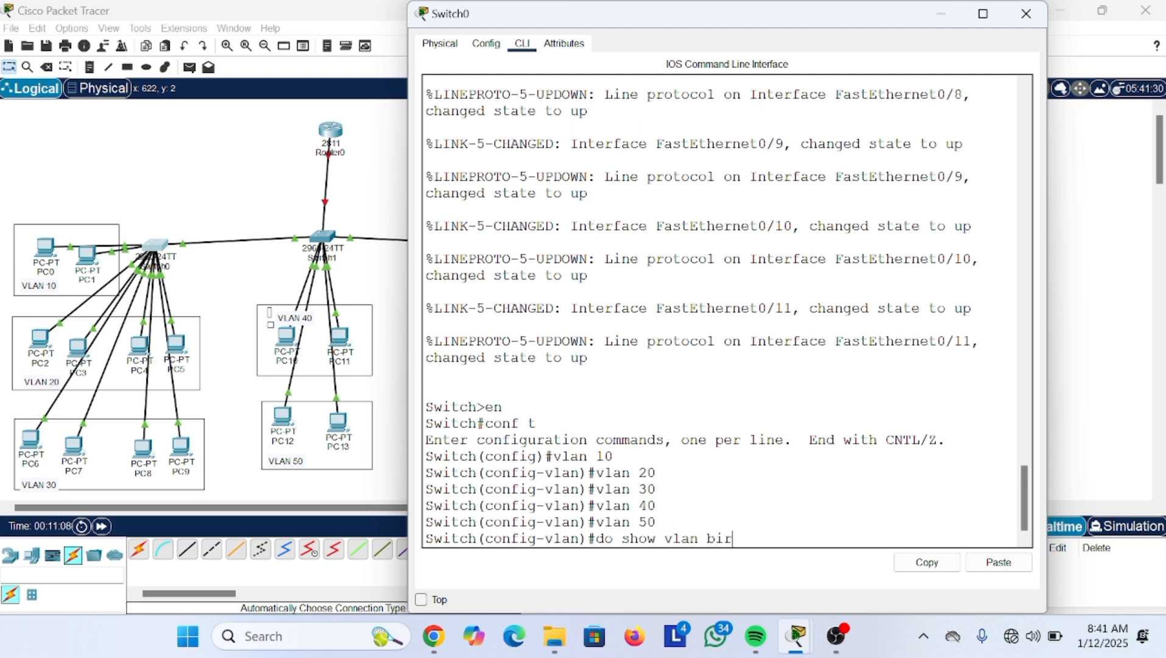
pyautogui.press('BackSpace')
pyautogui.press('BackSpace')
pyautogui.write('rw')
pyautogui.press('BackSpace')
pyautogui.write('ief')
pyautogui.press('Return')
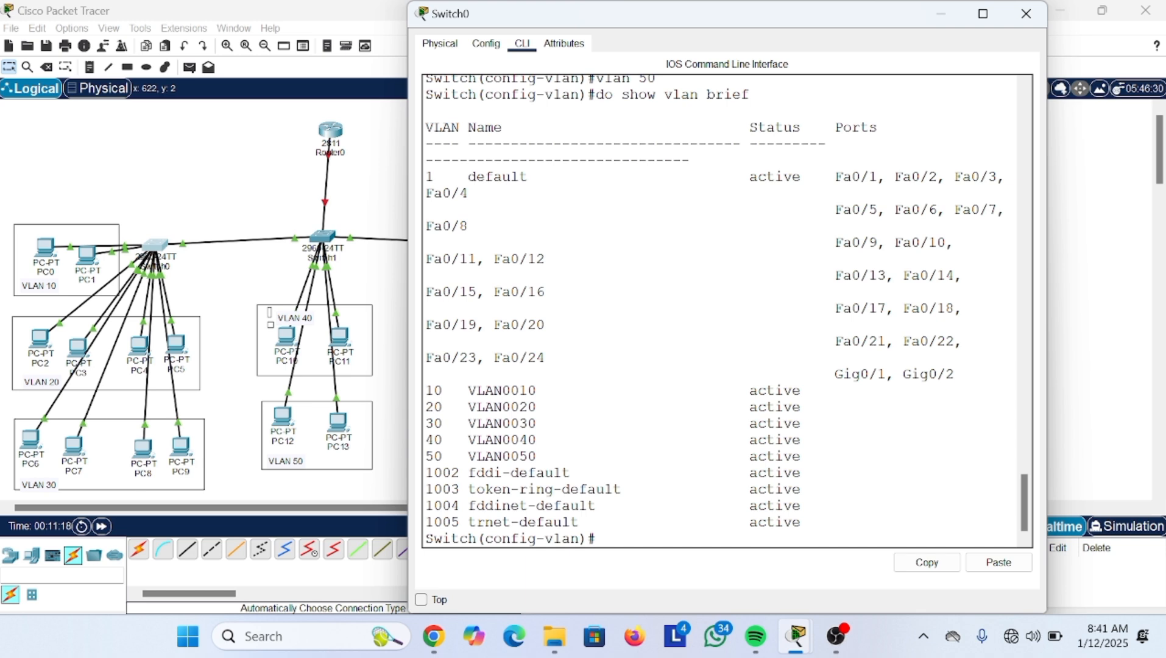
# - Open Switch1's command line and enter global configuration mode
pyautogui.click(323, 244)
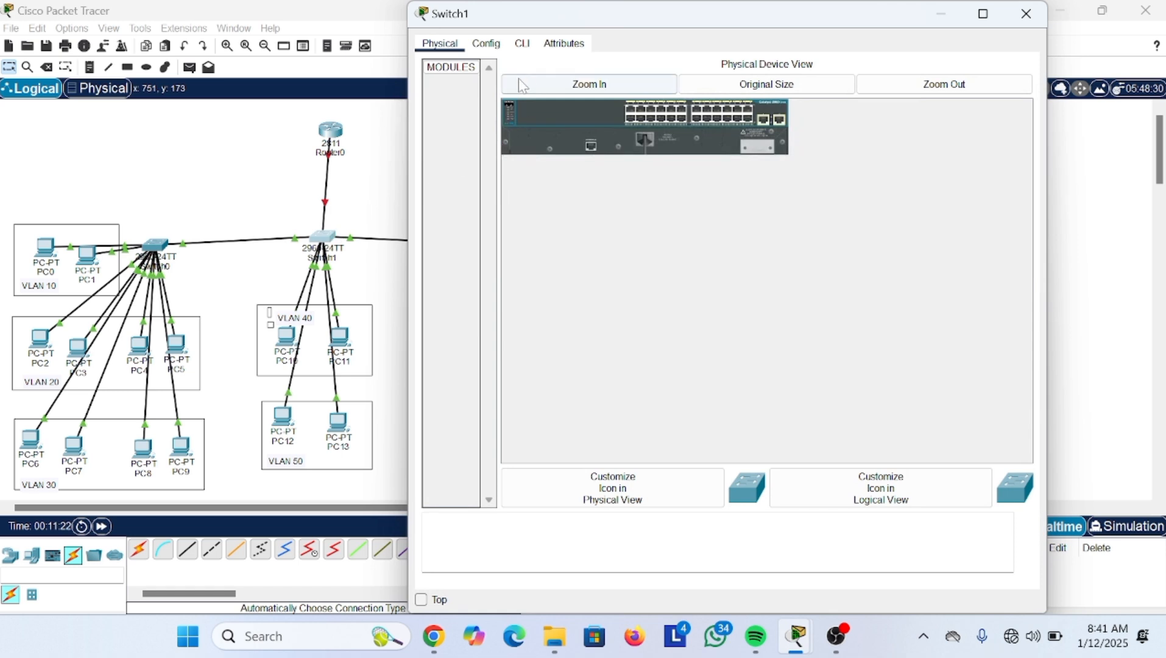
pyautogui.click(523, 43)
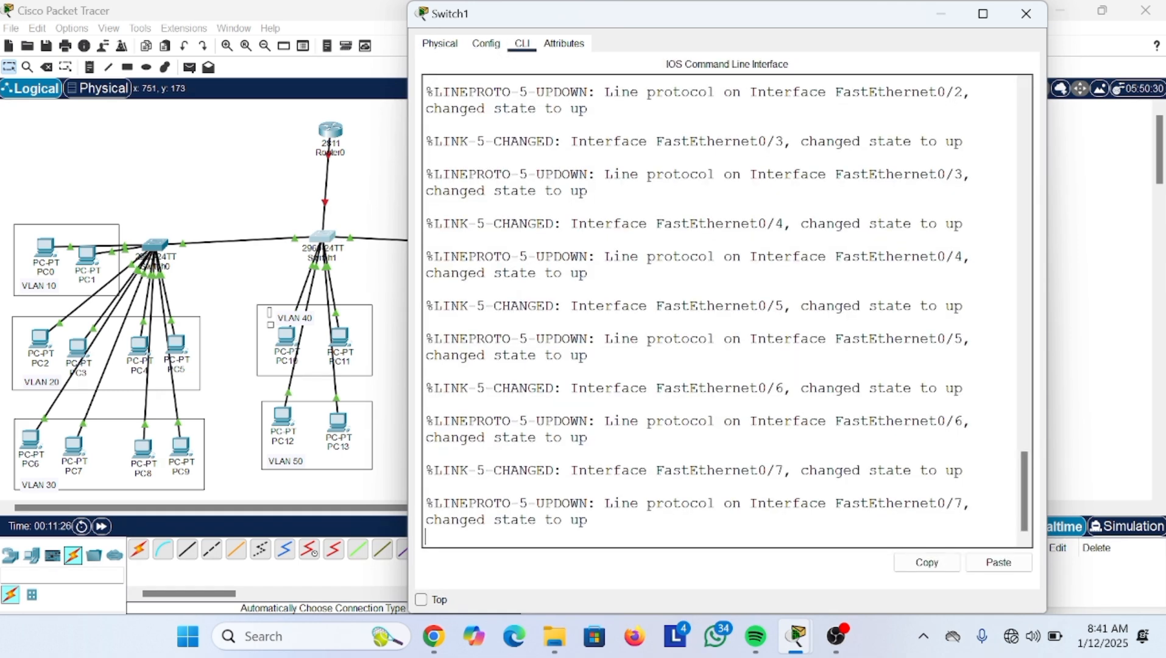
pyautogui.press('Return')
pyautogui.write('en')
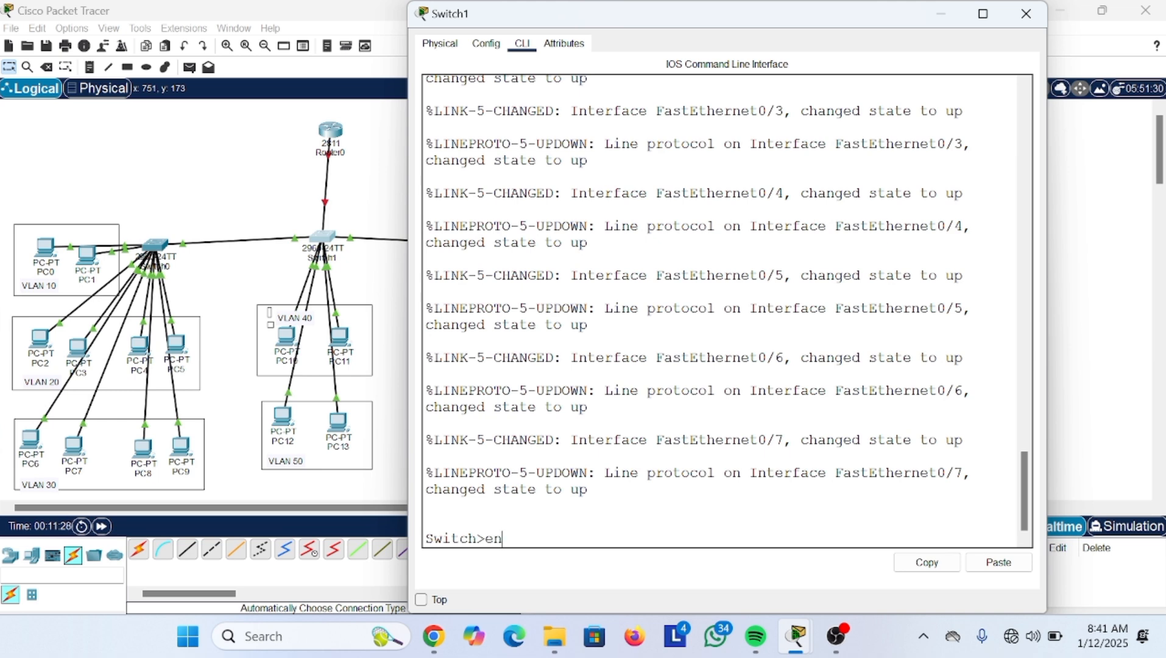
pyautogui.press('Return')
pyautogui.write('conf t')
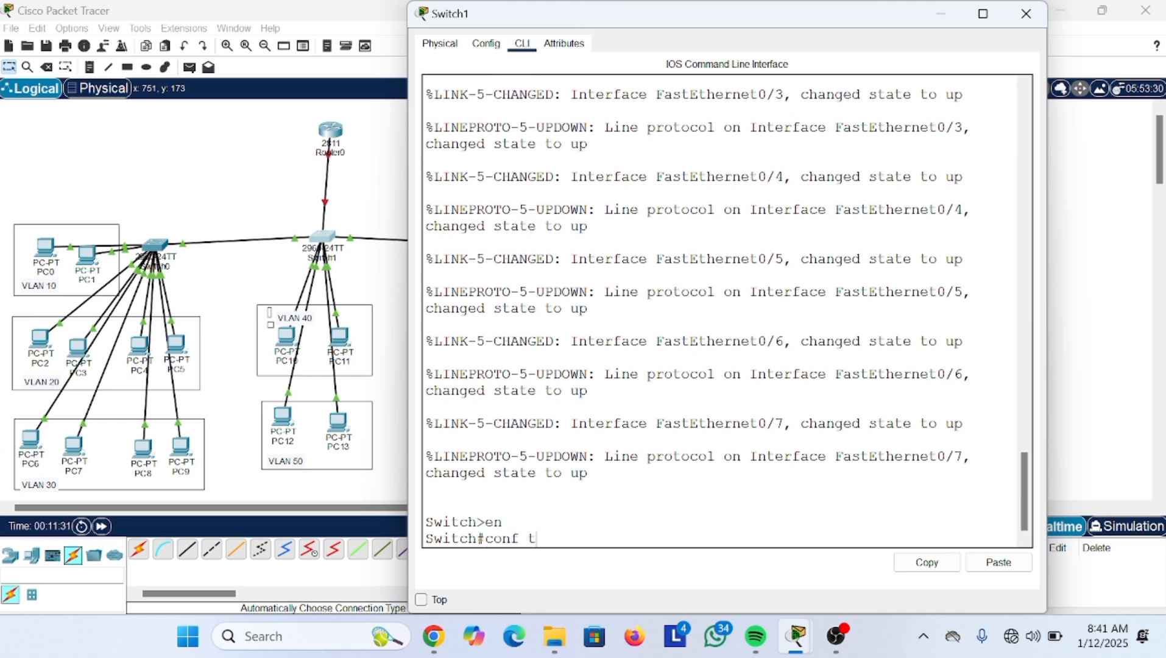
pyautogui.press('Return')
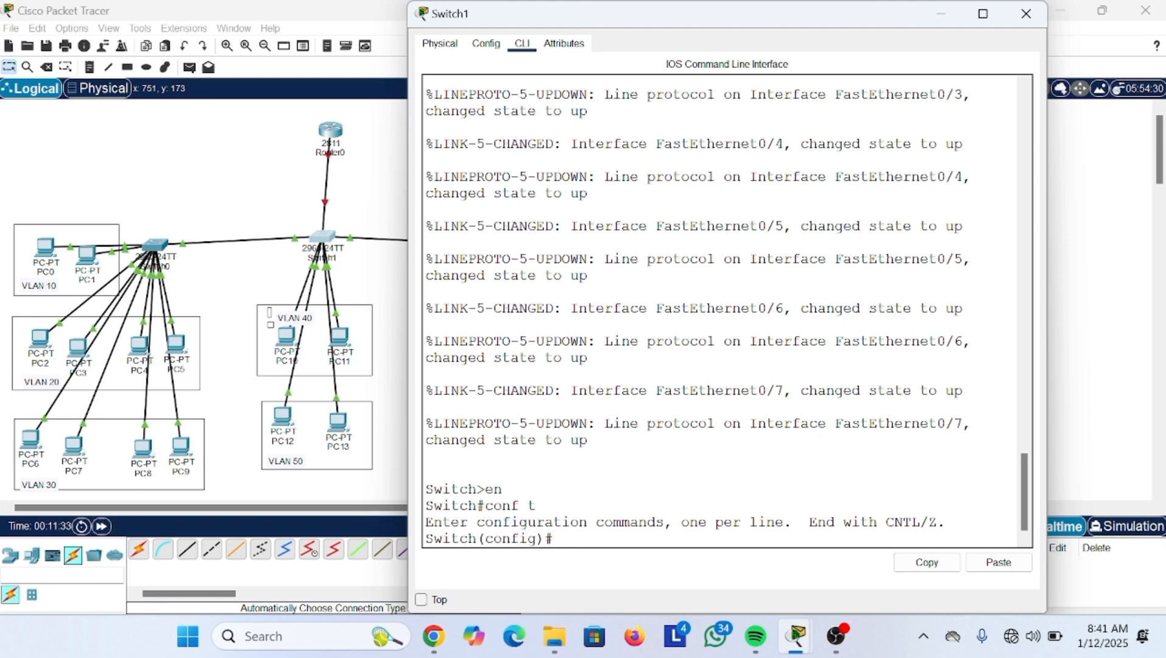
# - Create VLANs 10, 20, 30, 40 and 50 on Switch1
pyautogui.write('vlam')
pyautogui.press('BackSpace')
pyautogui.press('BackSpace')
pyautogui.write('n 10')
pyautogui.press('Return')
pyautogui.write('vlan 20')
pyautogui.press('Return')
pyautogui.write('vlan 30')
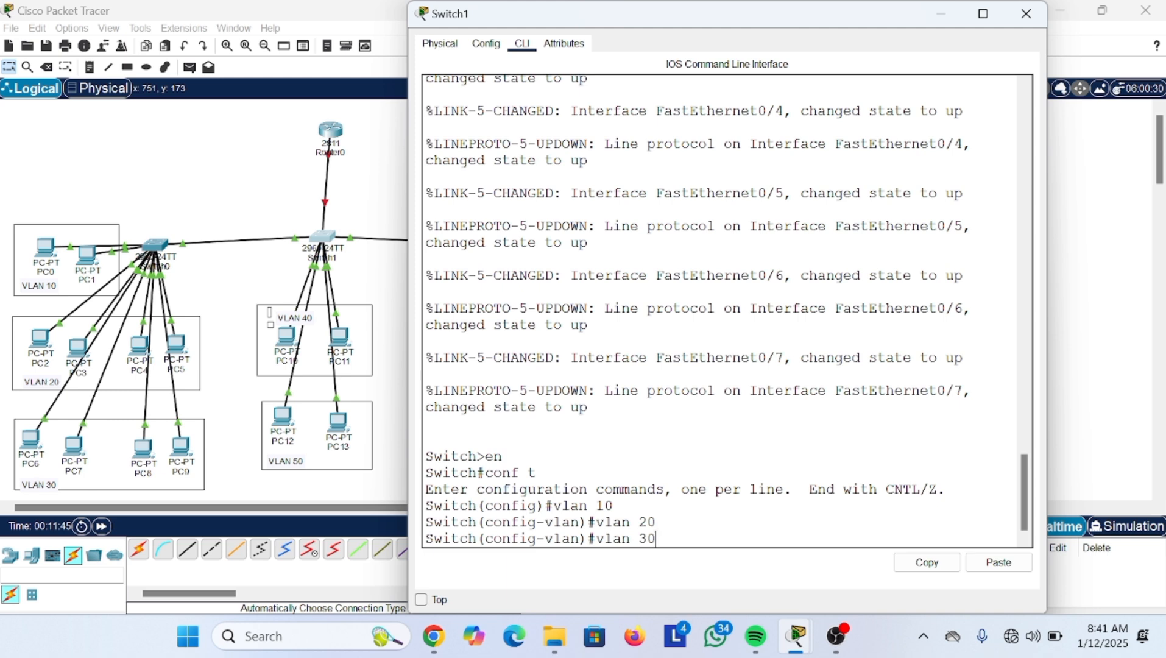
pyautogui.press('Return')
pyautogui.write('vlan 40')
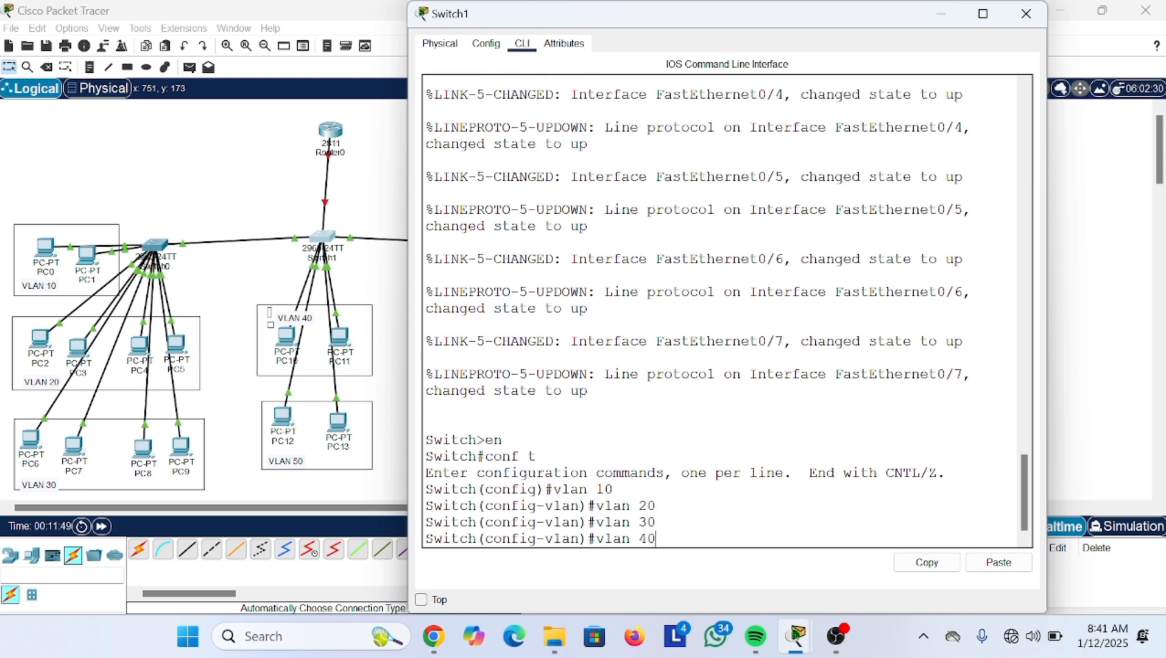
pyautogui.press('Return')
pyautogui.write('vlan 50')
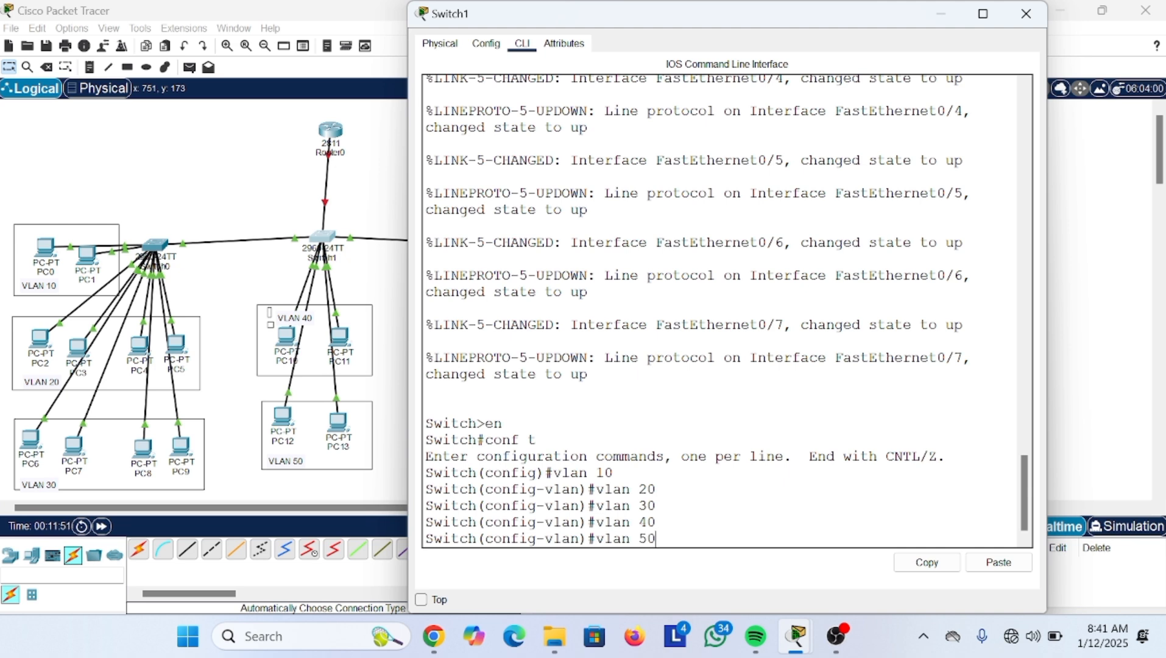
pyautogui.press('Return')
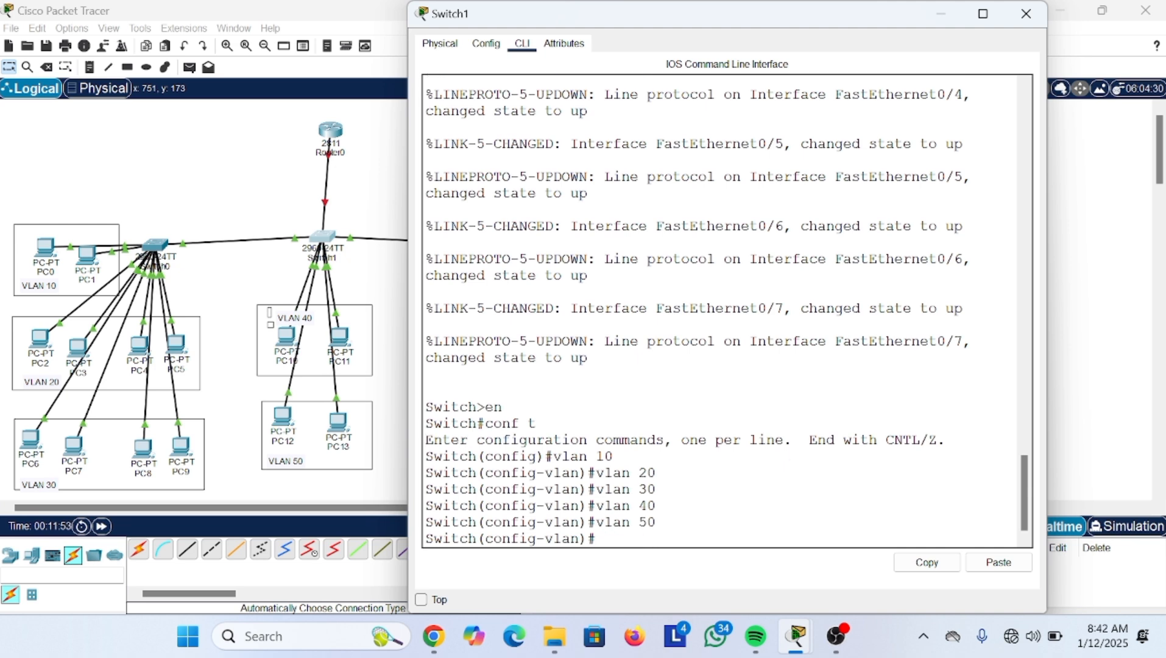
# - Run do show vlan brief on Switch1 to check its new VLANs, and minimize the switch window
pyautogui.write('do show vlan brief')
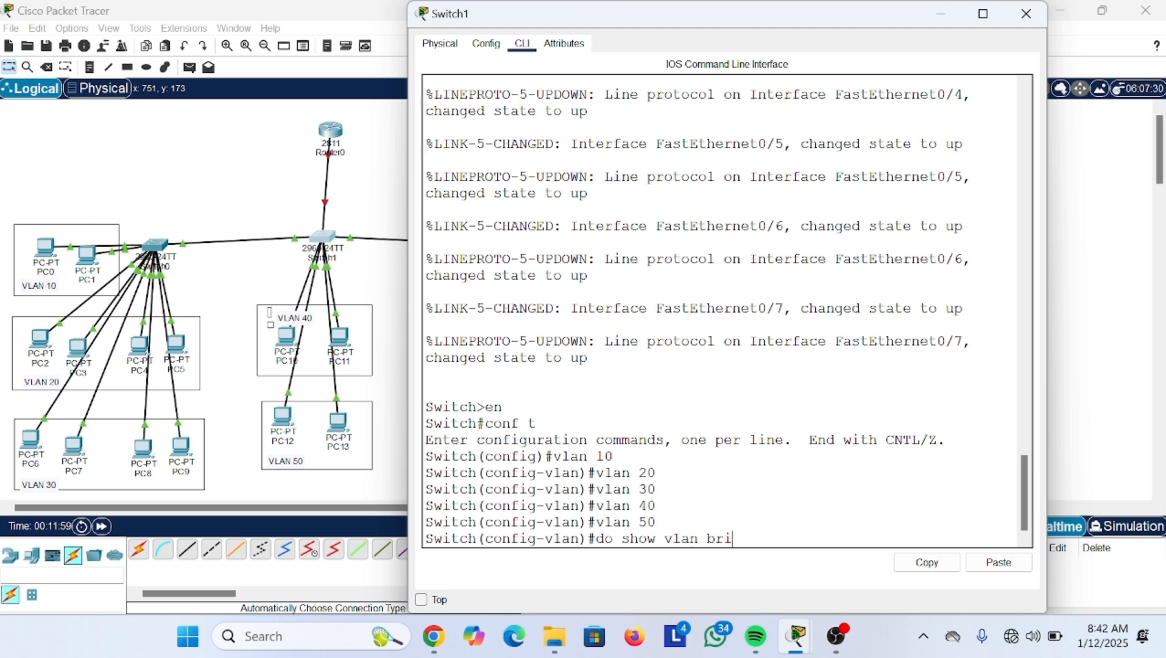
pyautogui.press('Return')
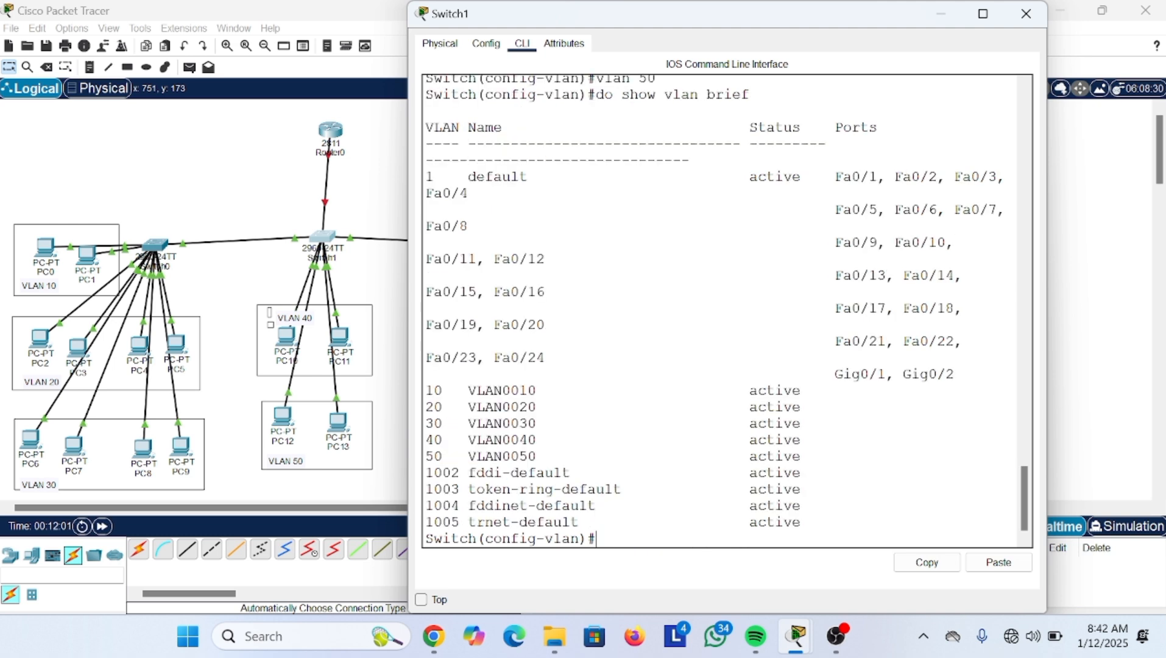
pyautogui.moveTo(425, 386); pyautogui.dragTo(545, 440)
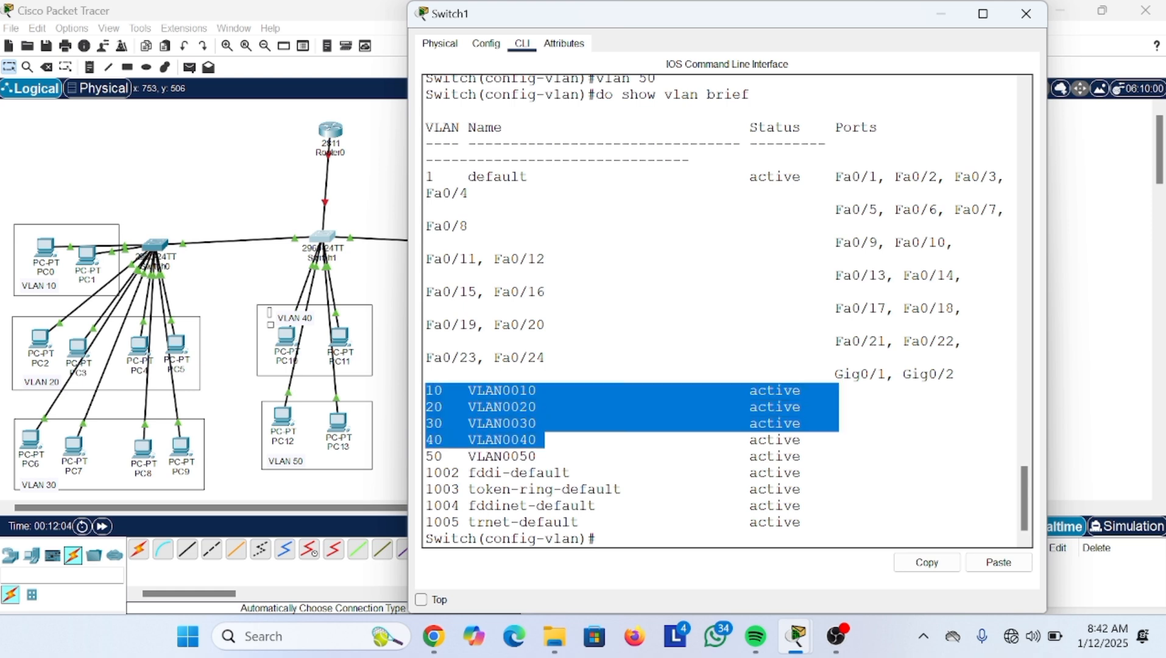
pyautogui.click(942, 14)
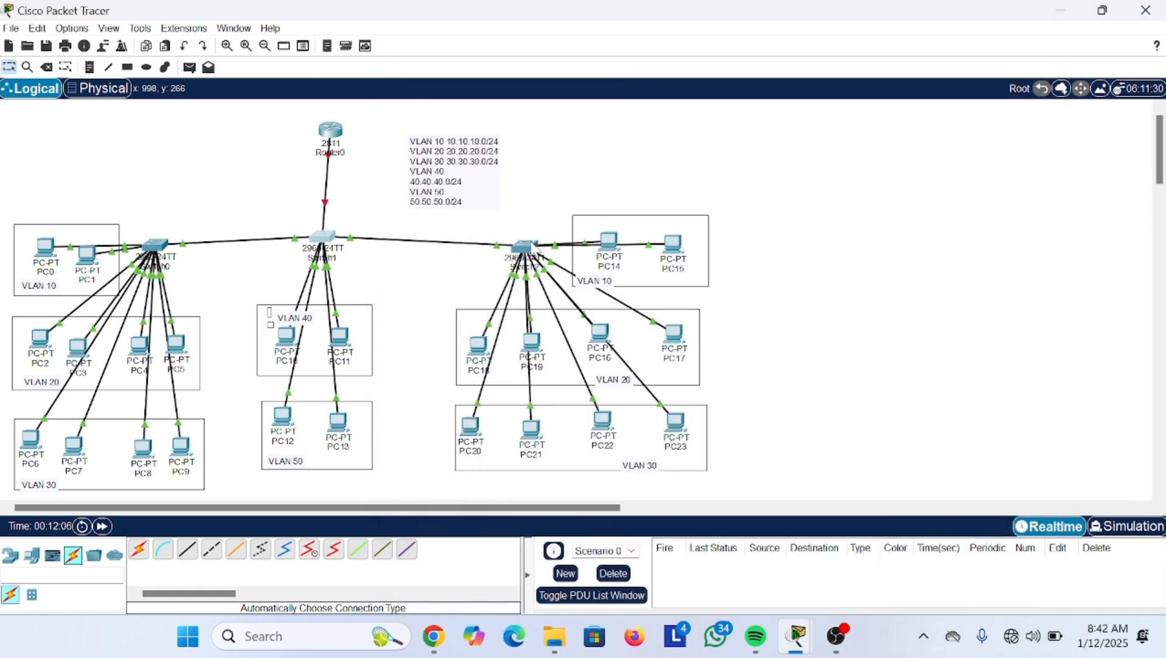
# - Open Switch2's command line and enter global configuration mode
pyautogui.click(532, 246)
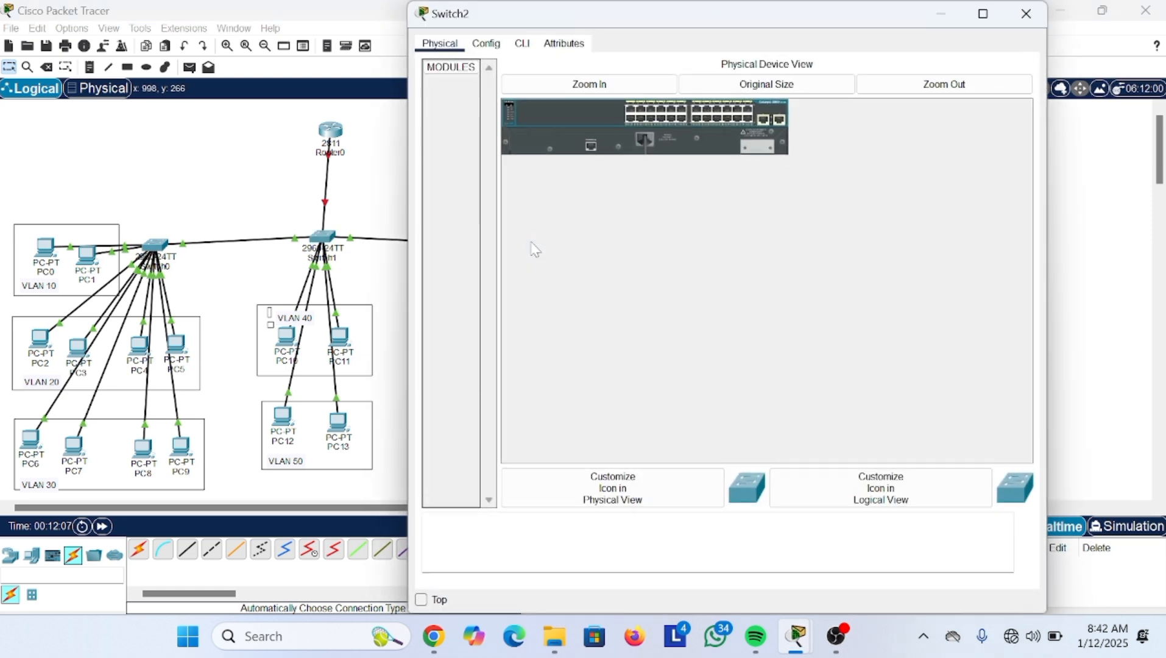
pyautogui.click(522, 43)
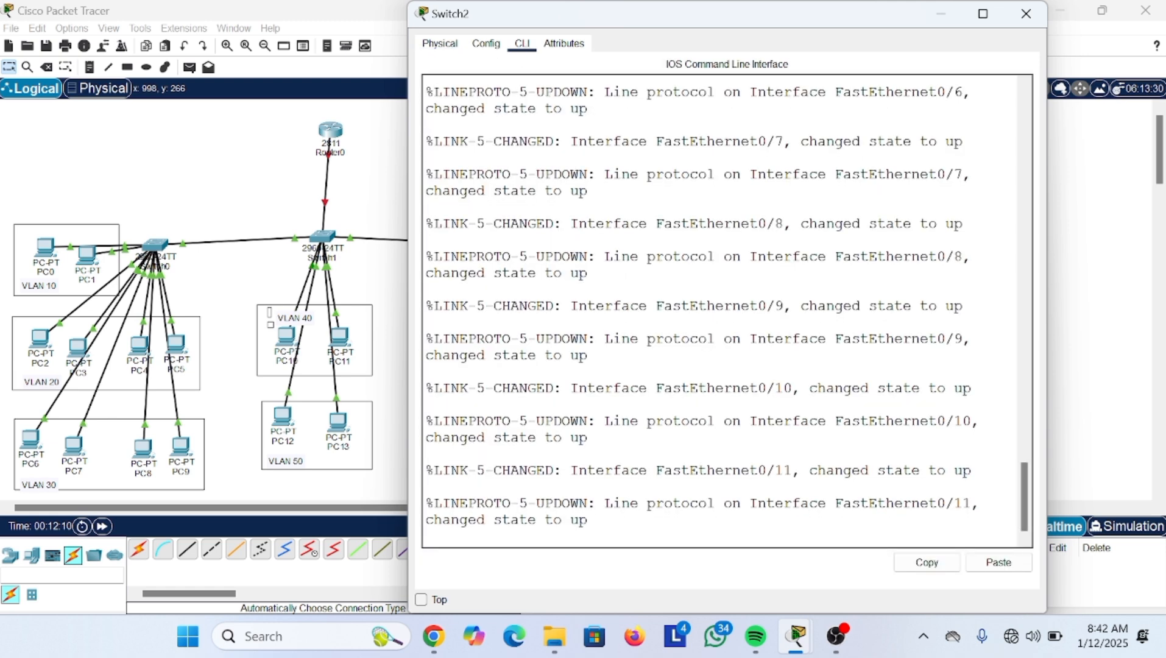
pyautogui.press('Return')
pyautogui.write('en')
pyautogui.press('Return')
pyautogui.write('conf')
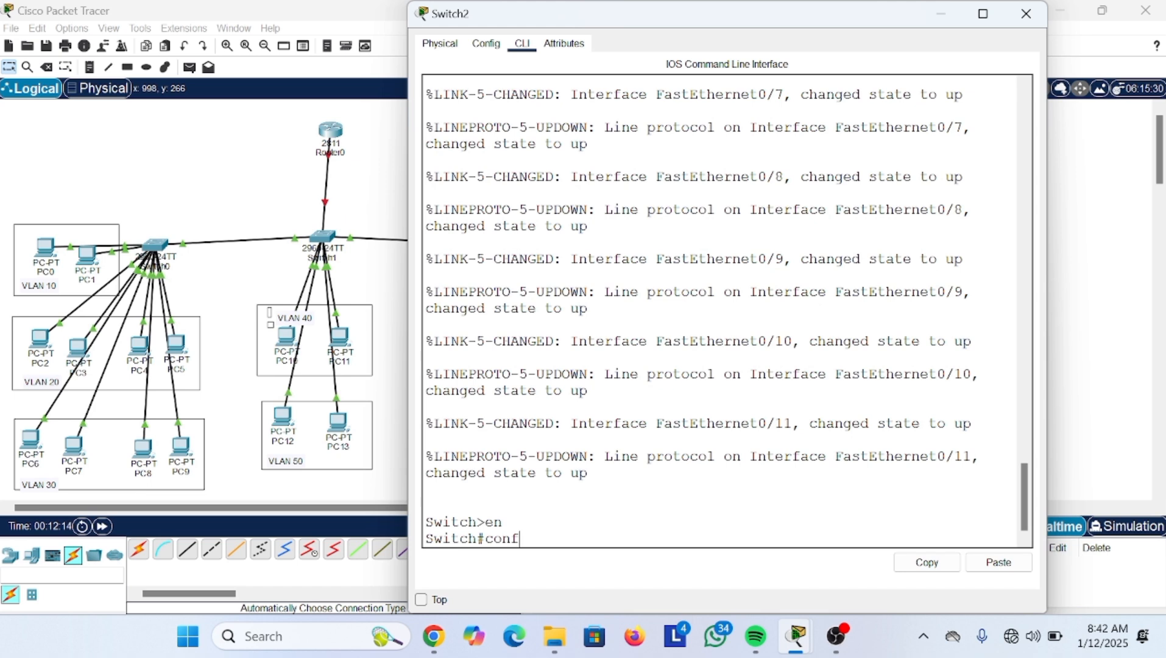
pyautogui.write(' t')
pyautogui.press('Return')
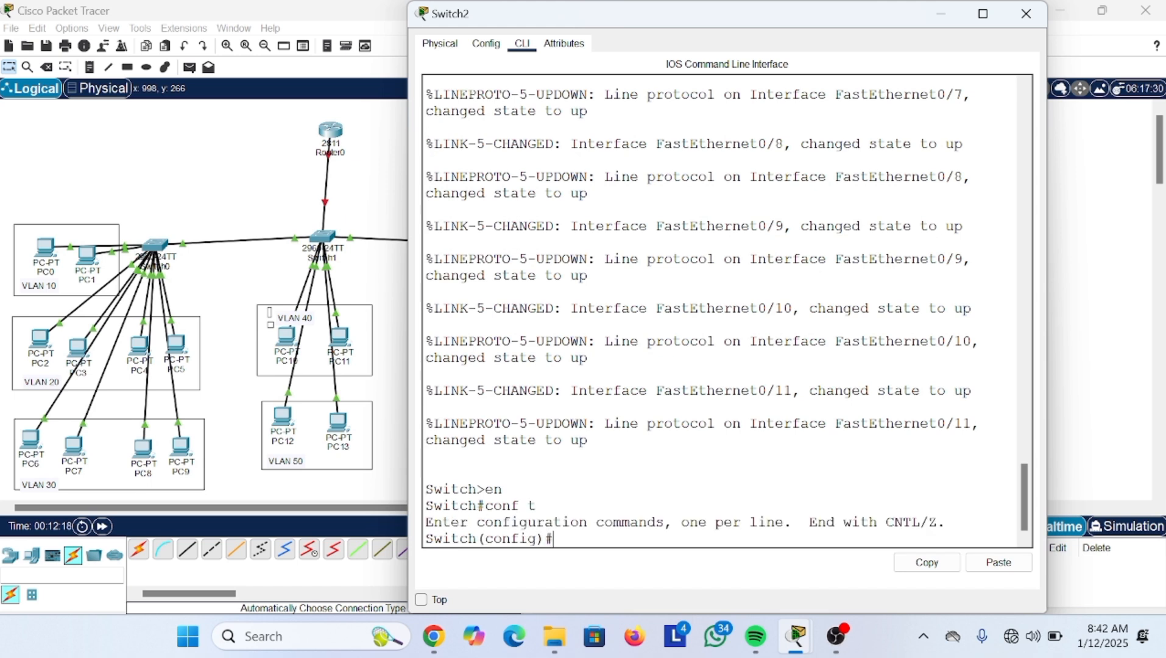
# - Create VLANs 10, 20, 30, 40 and 50 on Switch2
pyautogui.write('lan 10')
pyautogui.press('Return')
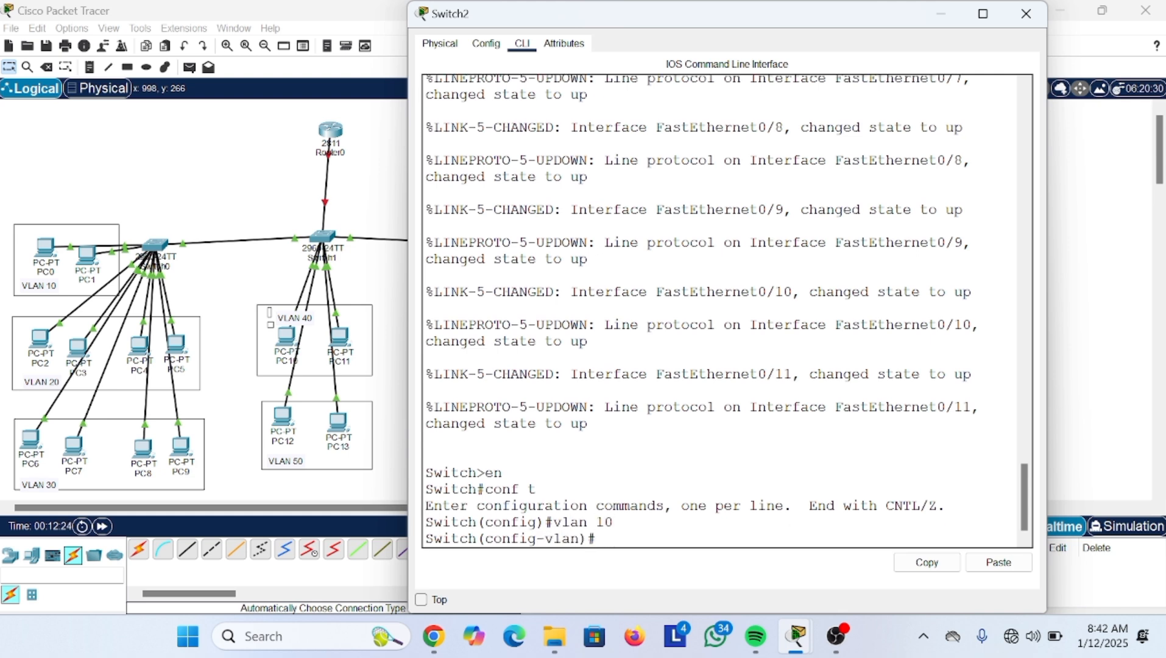
pyautogui.write('vlan 20')
pyautogui.press('Return')
pyautogui.write('vlan')
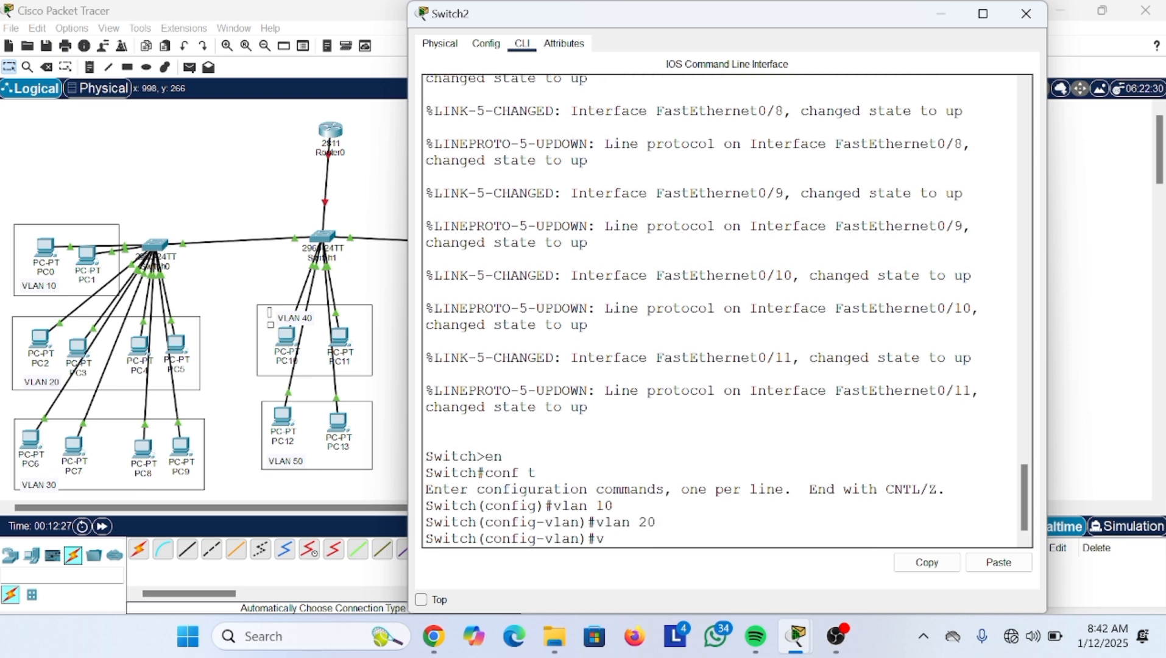
pyautogui.write(' 30')
pyautogui.press('Return')
pyautogui.write('vlan)#vla')
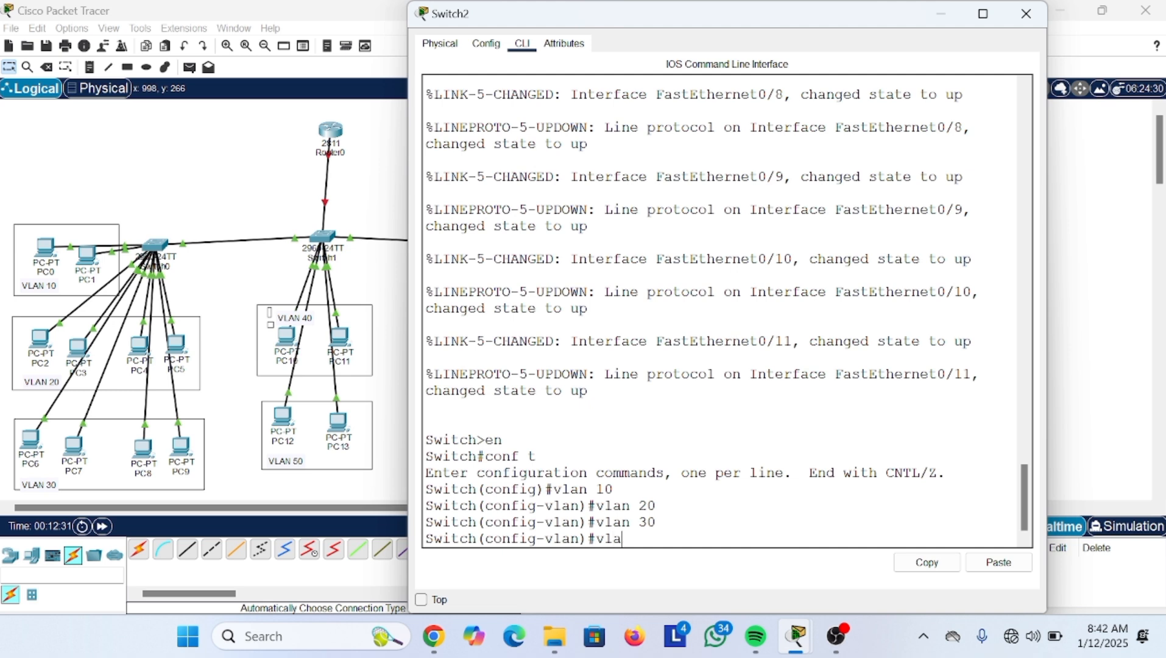
pyautogui.write(' 40')
pyautogui.press('Return')
pyautogui.write('vlan')
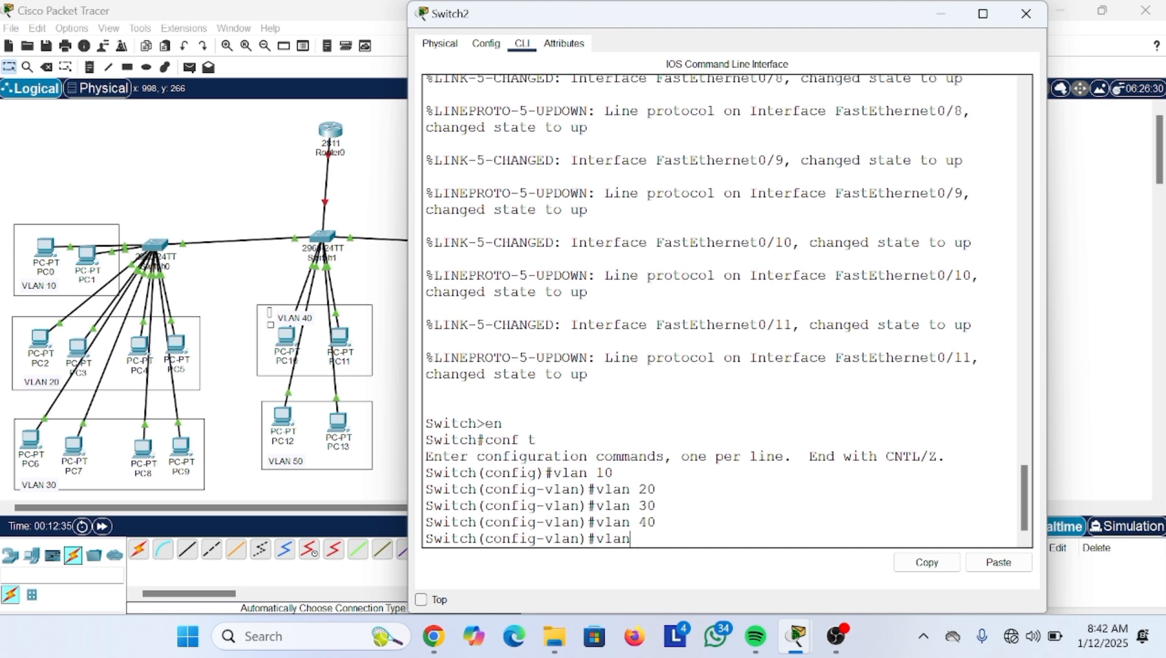
pyautogui.write(' 50')
pyautogui.press('Return')
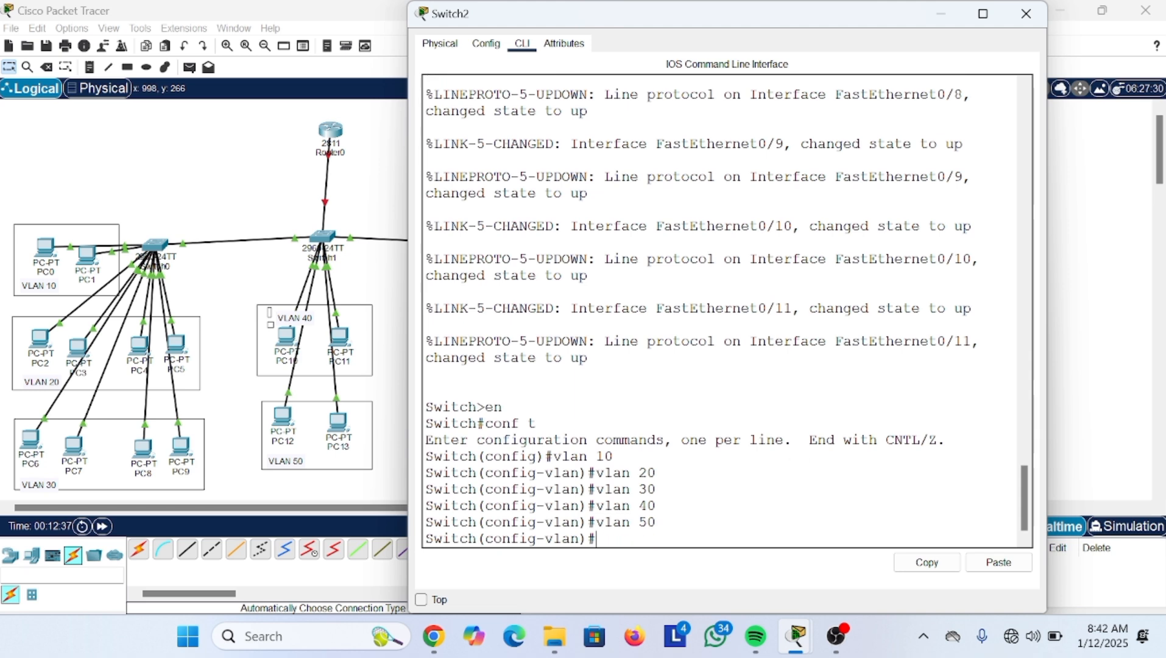
# - Run do show vlan brief on Switch2 to check its new VLANs, and minimize the switch window
pyautogui.write('do sho')
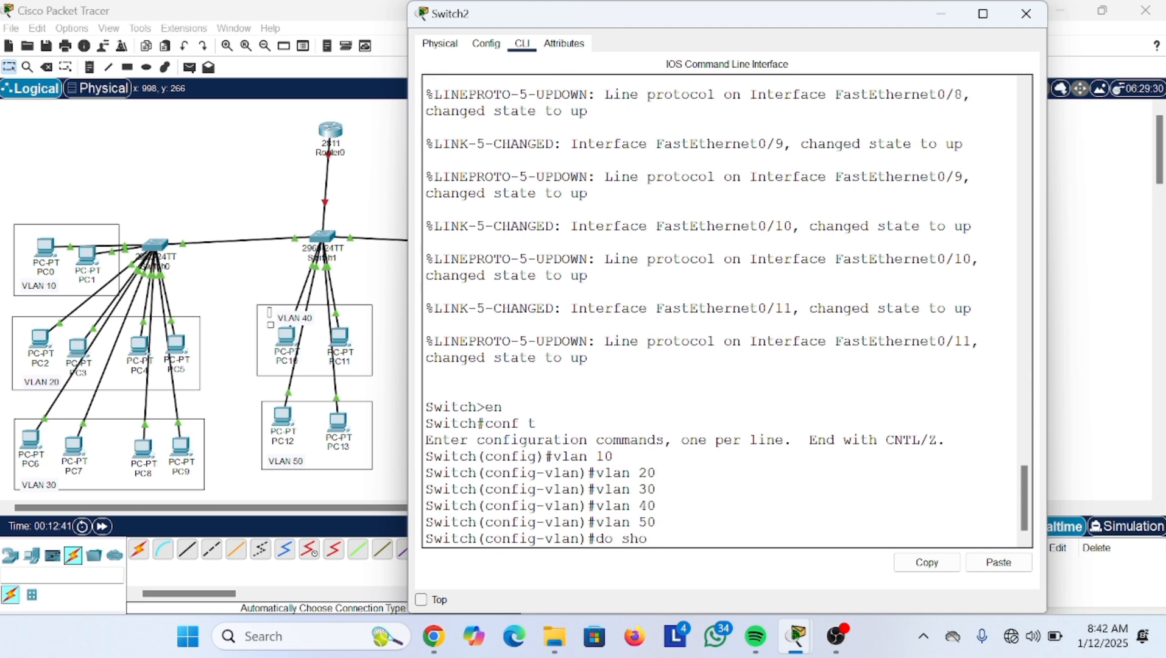
pyautogui.write('w vlan brief')
pyautogui.press('Return')
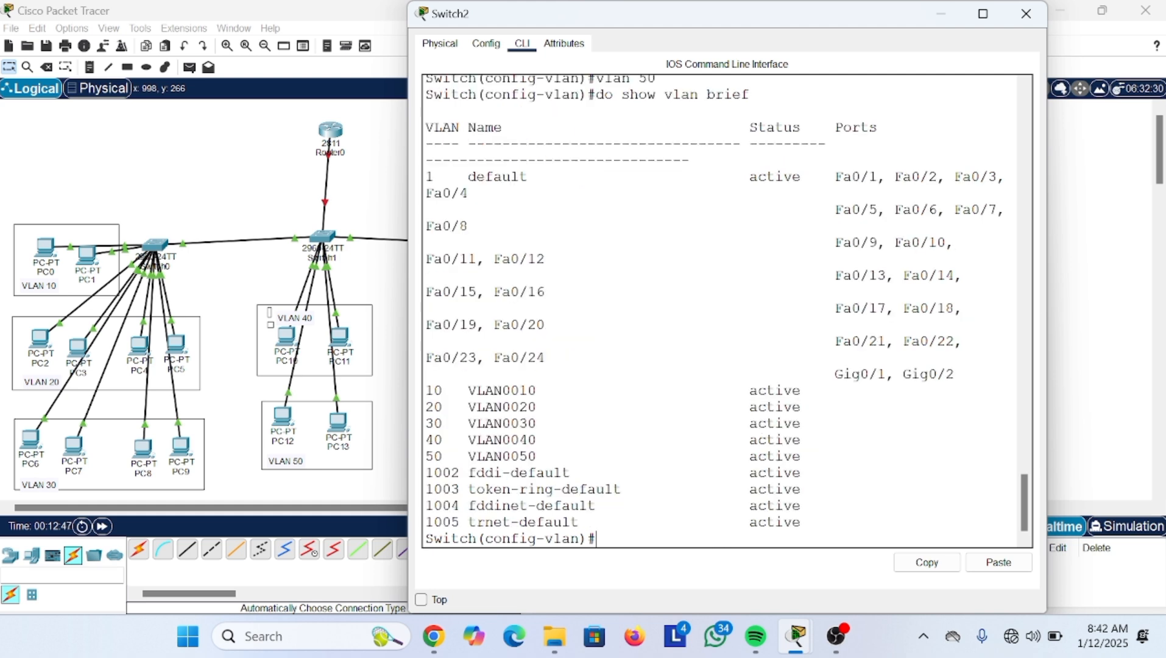
pyautogui.moveTo(425, 388); pyautogui.dragTo(544, 457)
pyautogui.click(834, 456)
pyautogui.click(952, 17)
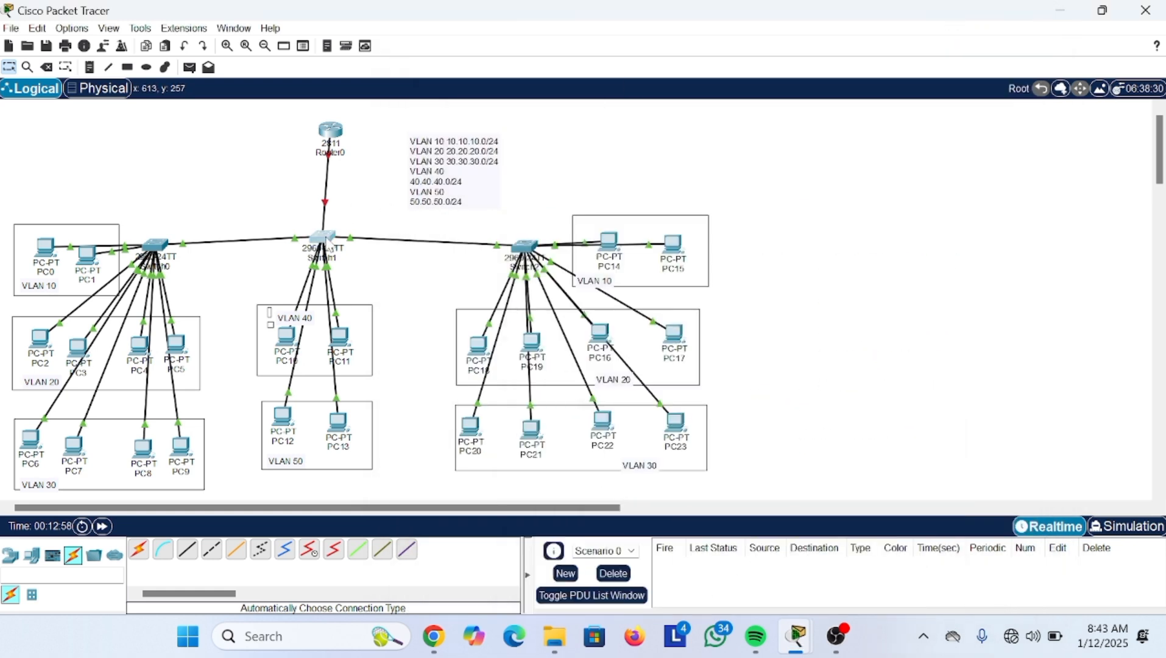
# - Open Switch1's command line and exit VLAN configuration mode to global configuration mode
pyautogui.click(327, 242)
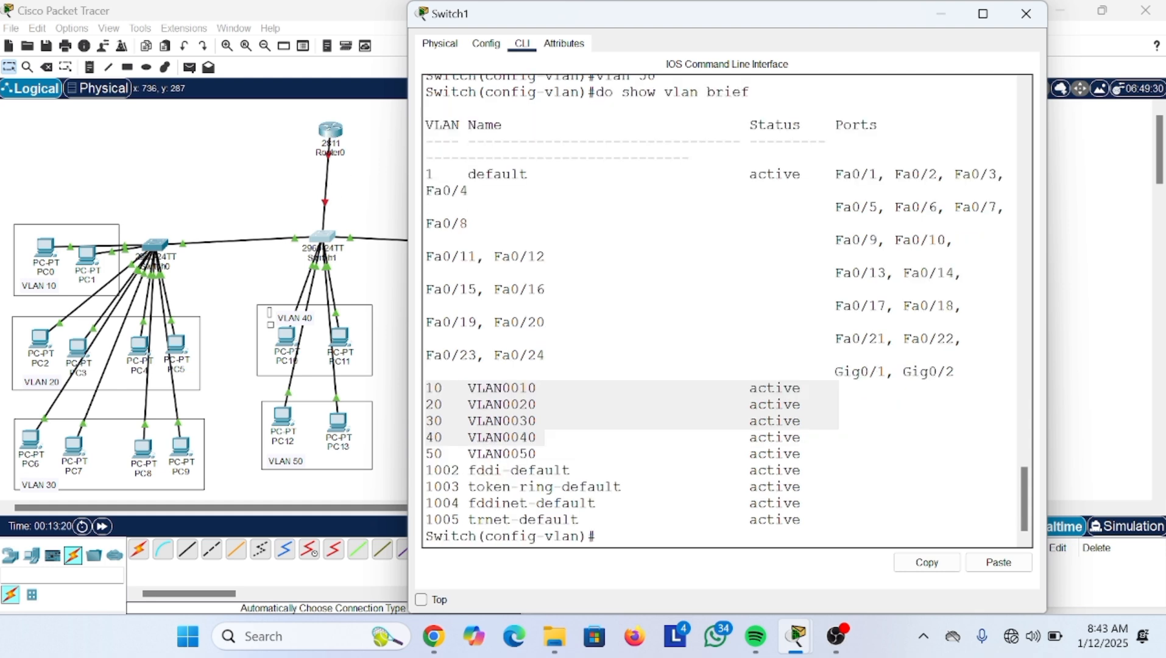
pyautogui.press('Return')
pyautogui.write('exit')
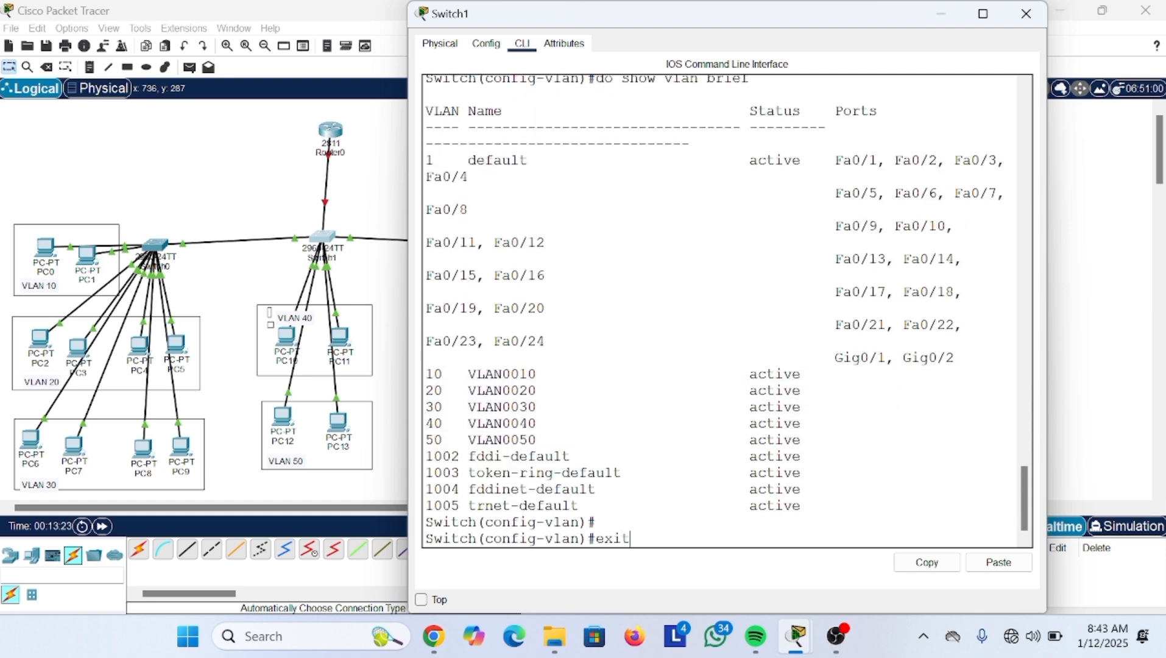
pyautogui.press('Return')
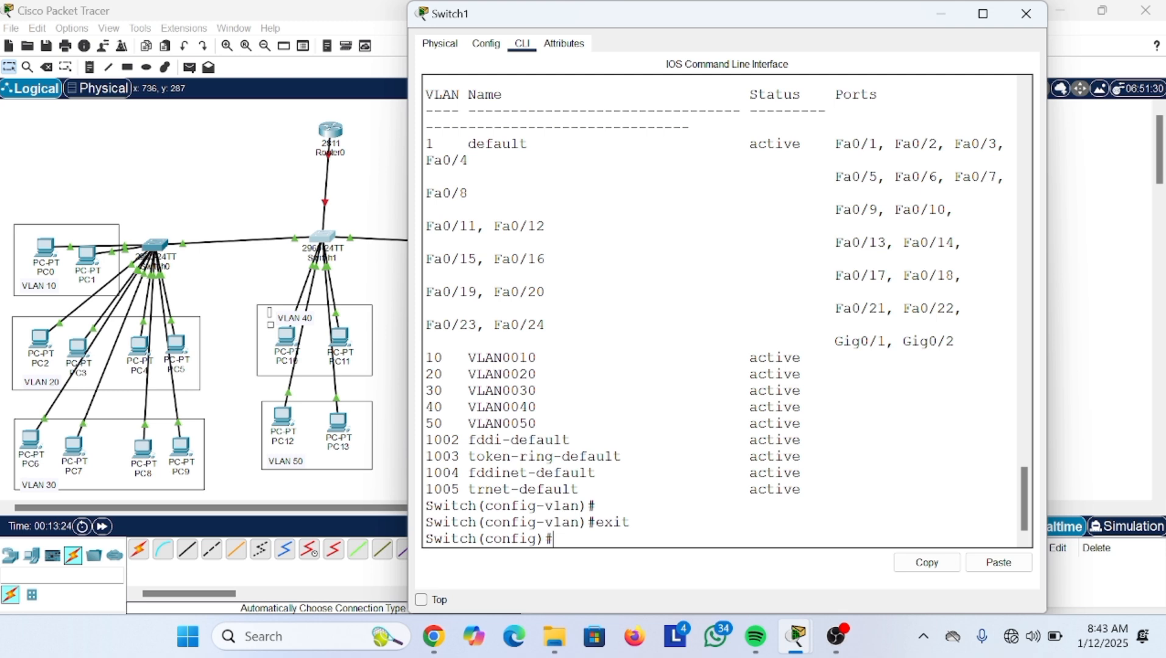
# - Enter interface range configuration for ports fa0/1-3 on Switch1
pyautogui.write('int range fa0/')
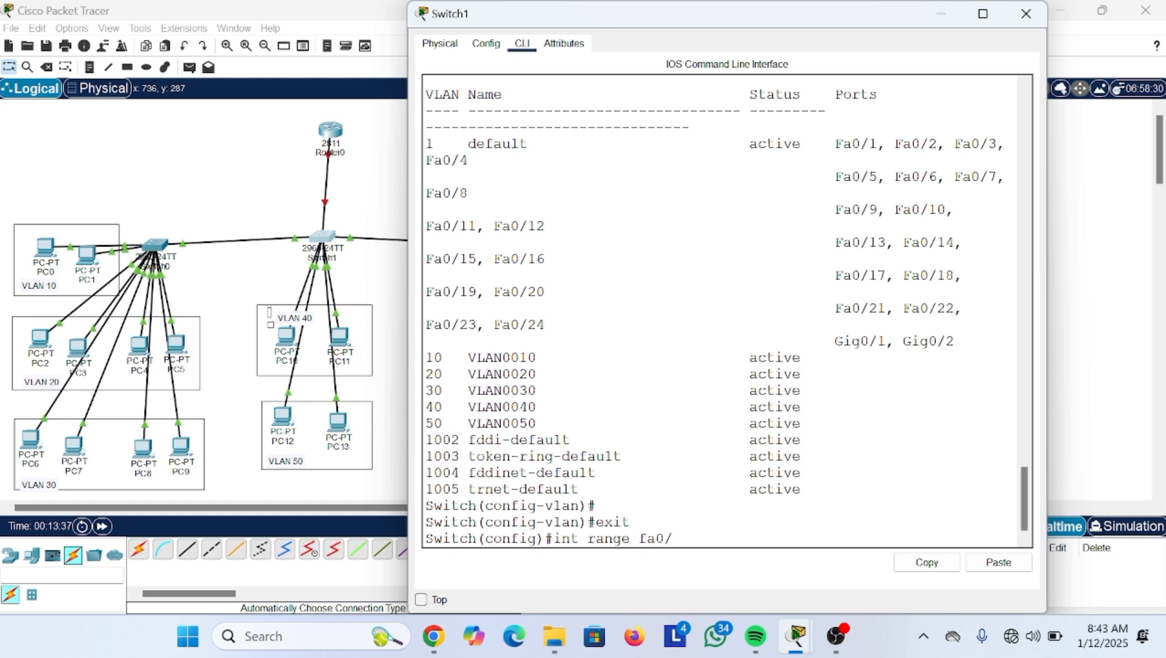
pyautogui.write('1-3')
pyautogui.click(941, 13)
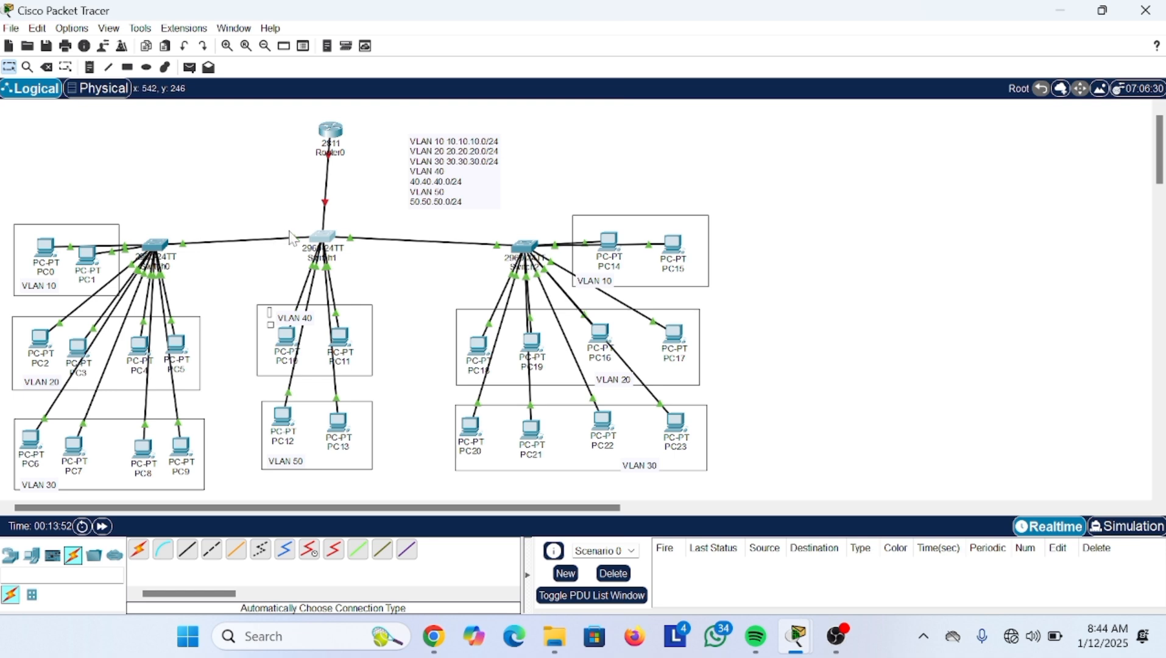
pyautogui.click(334, 250)
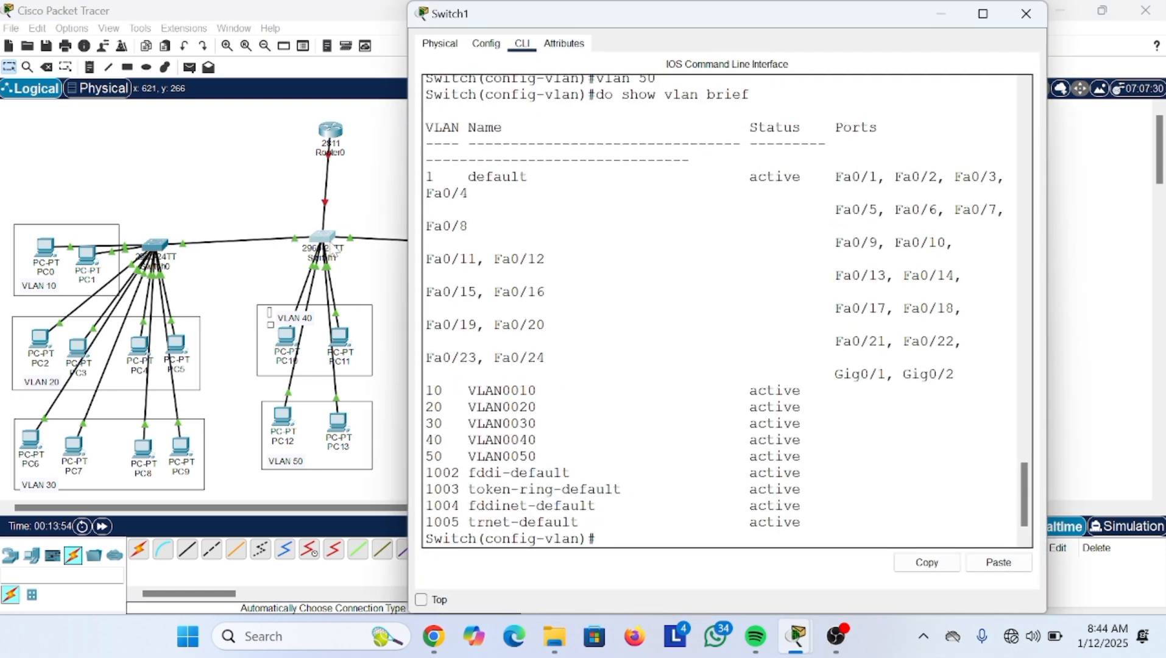
pyautogui.scroll(-12, 333, 250)
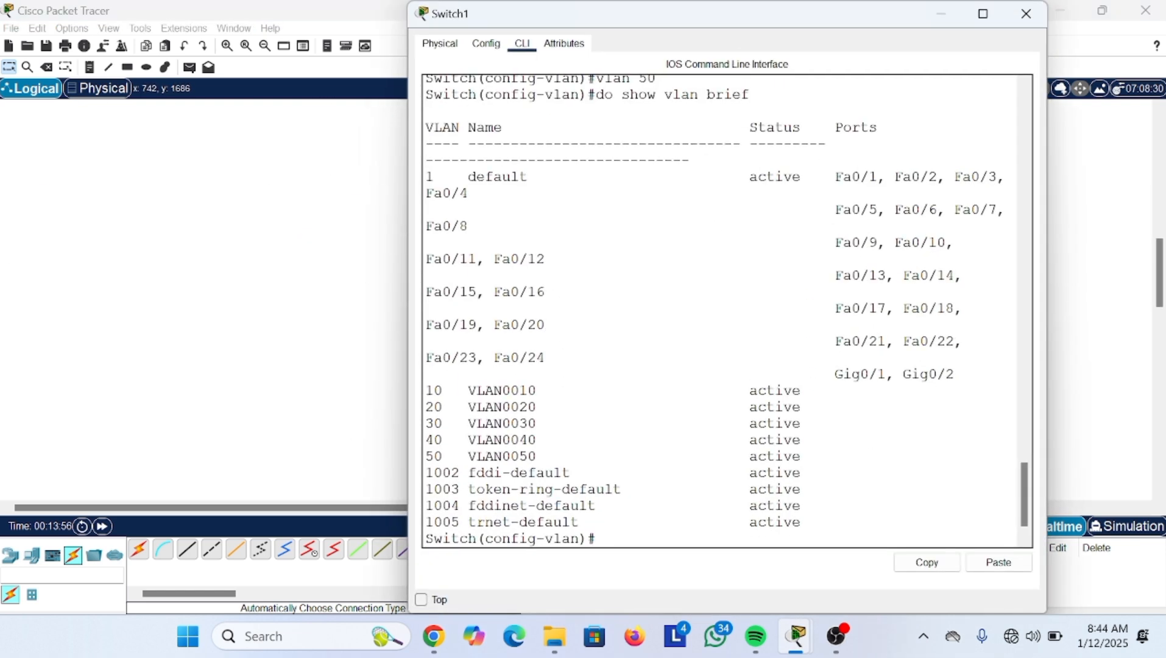
pyautogui.scroll(11, 185, 220)
pyautogui.scroll(1, 183, 221)
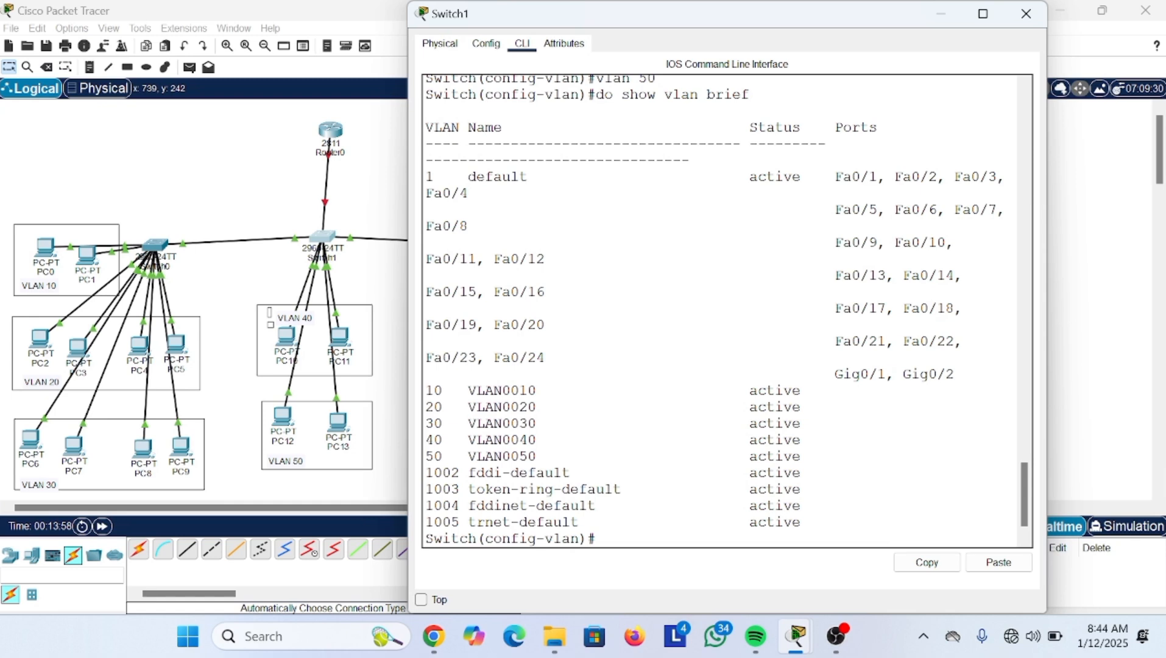
pyautogui.write('exit int range fa0/1-3')
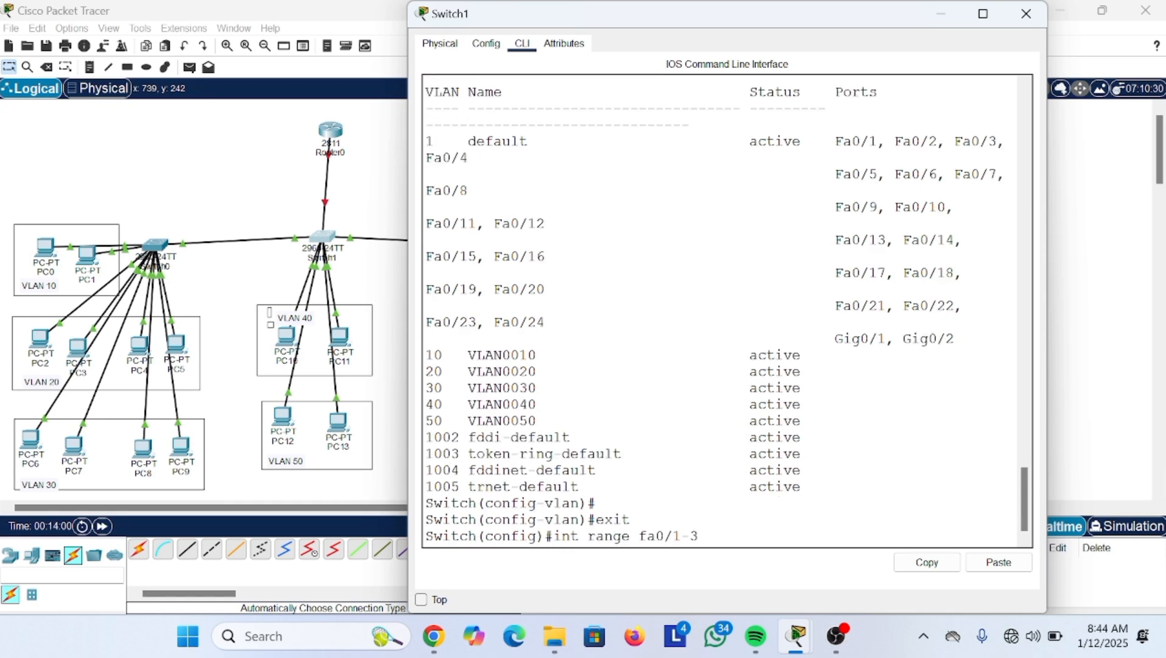
pyautogui.press('Return')
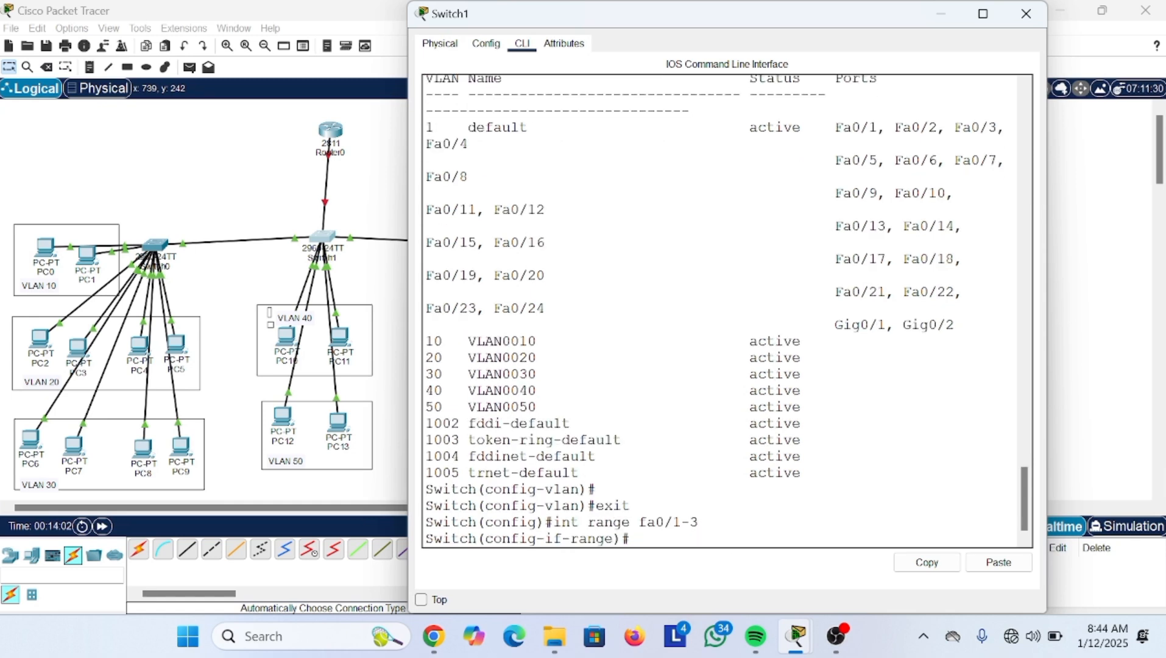
# - Set ports fa0/1-3 on Switch1 to trunk mode and exit to global configuration mode
pyautogui.write('switch')
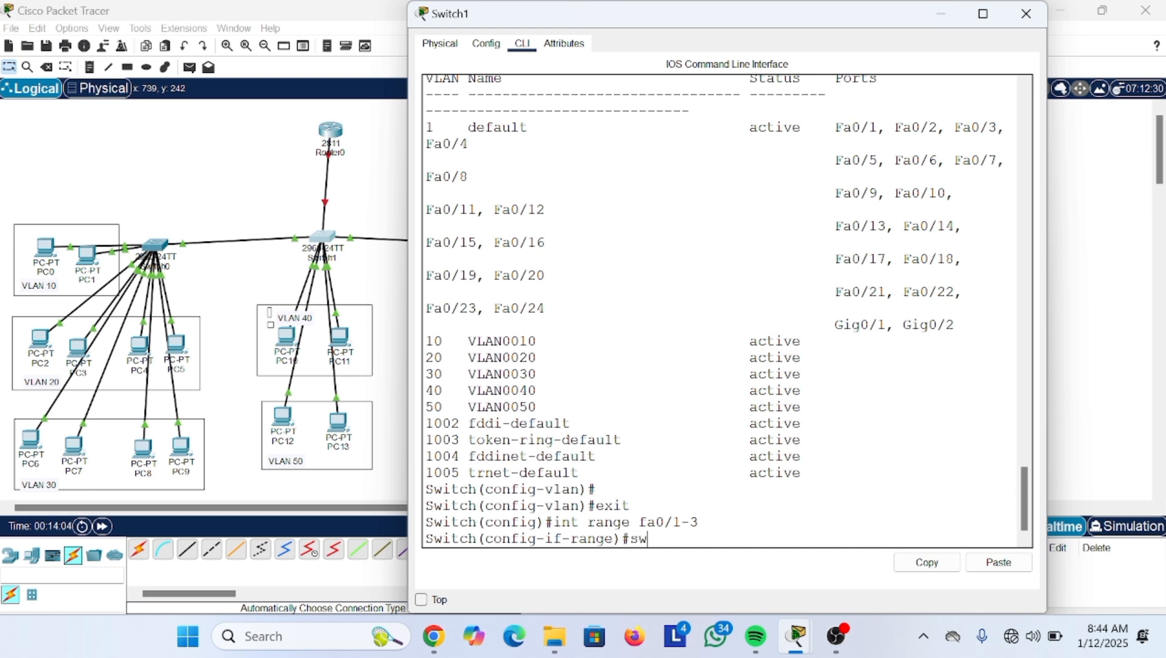
pyautogui.press('Tab')
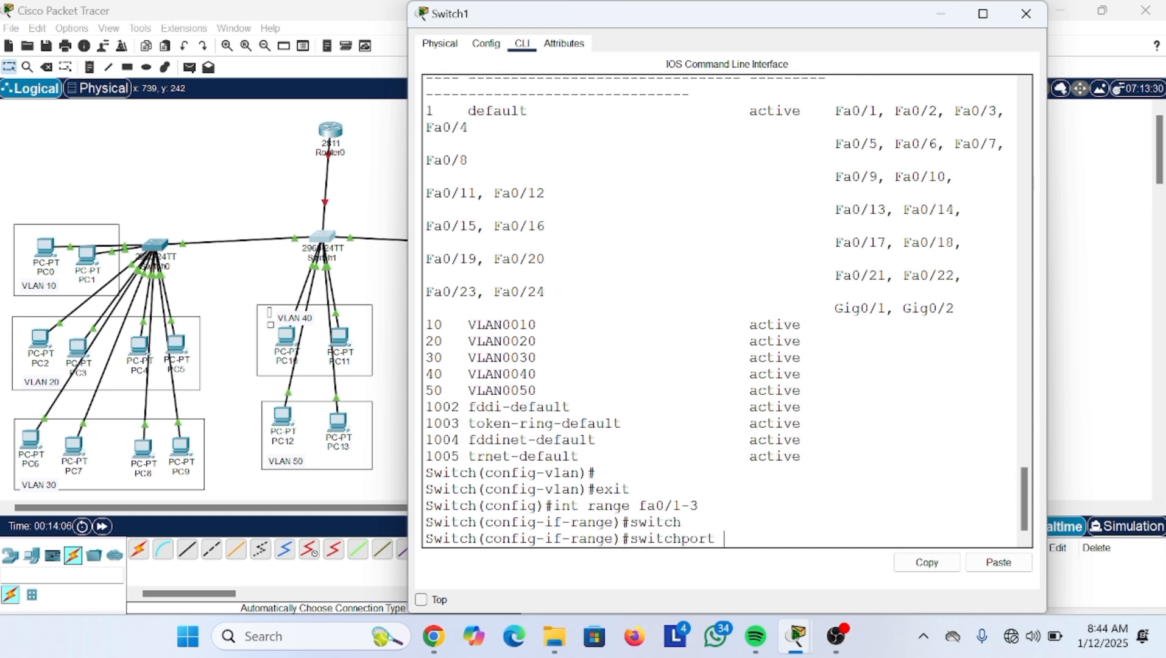
pyautogui.write('mode trunk')
pyautogui.press('Return')
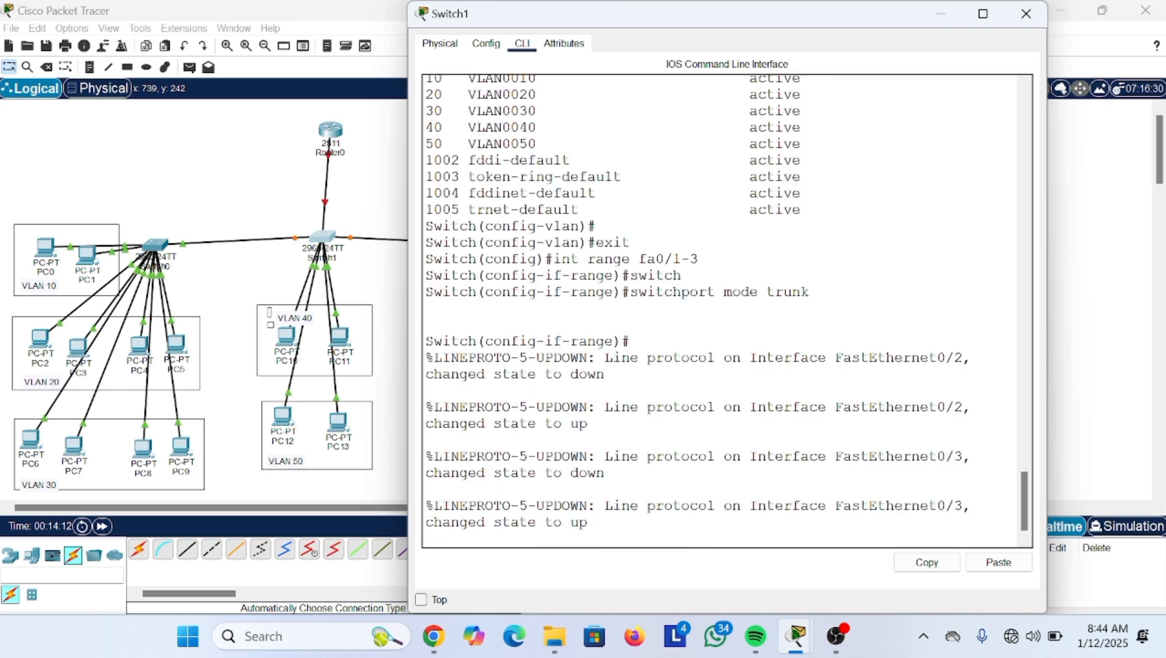
pyautogui.press('Return')
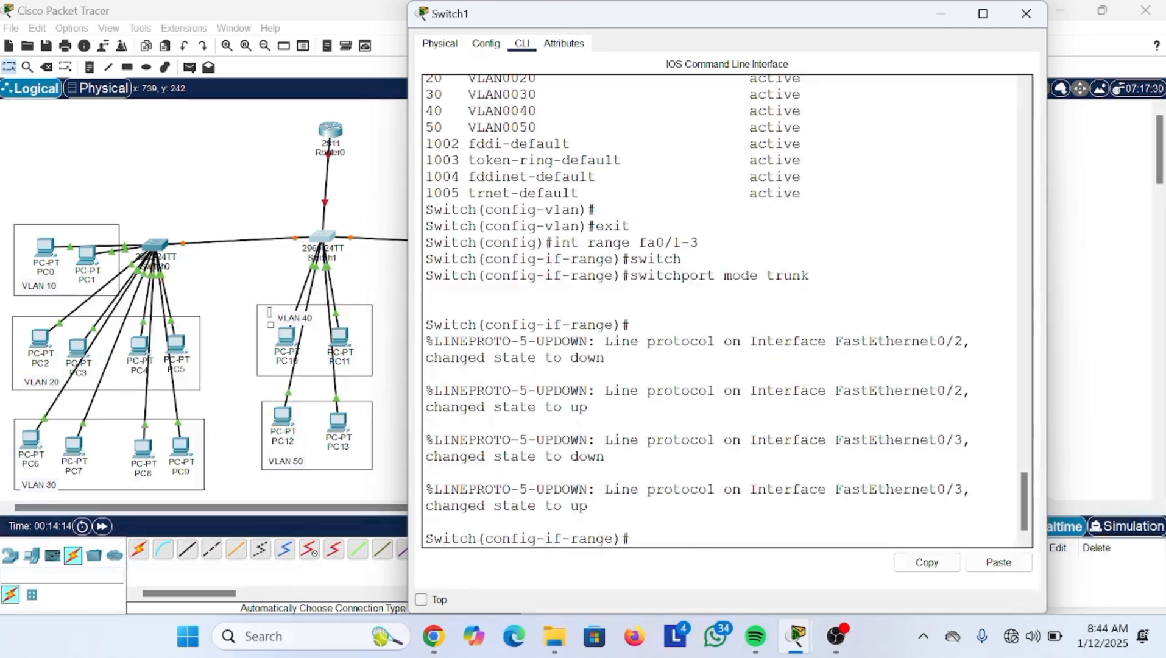
pyautogui.write('exit')
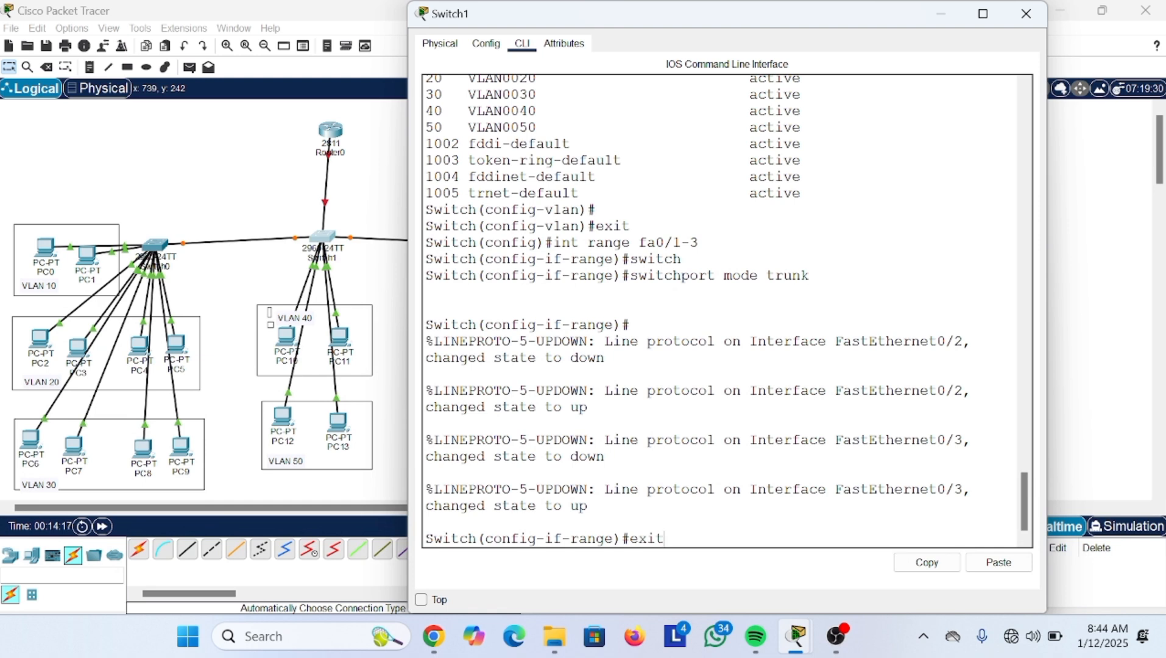
pyautogui.press('Return')
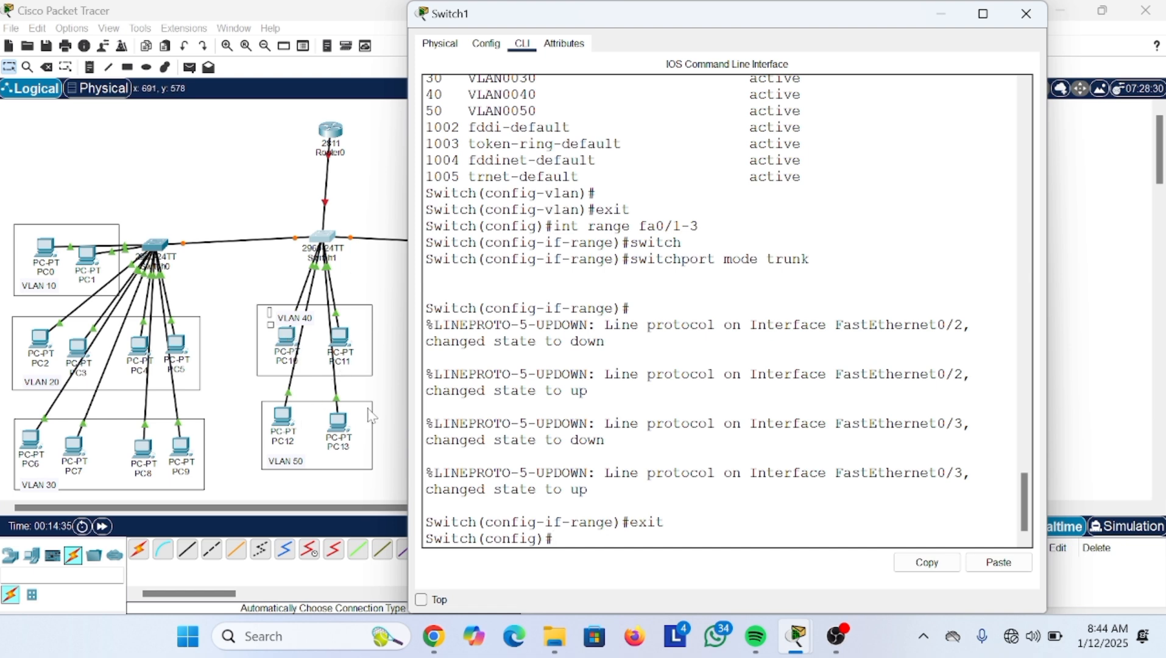
# - Enter interface range configuration for ports fa0/4-6 on Switch1
pyautogui.click(555, 538)
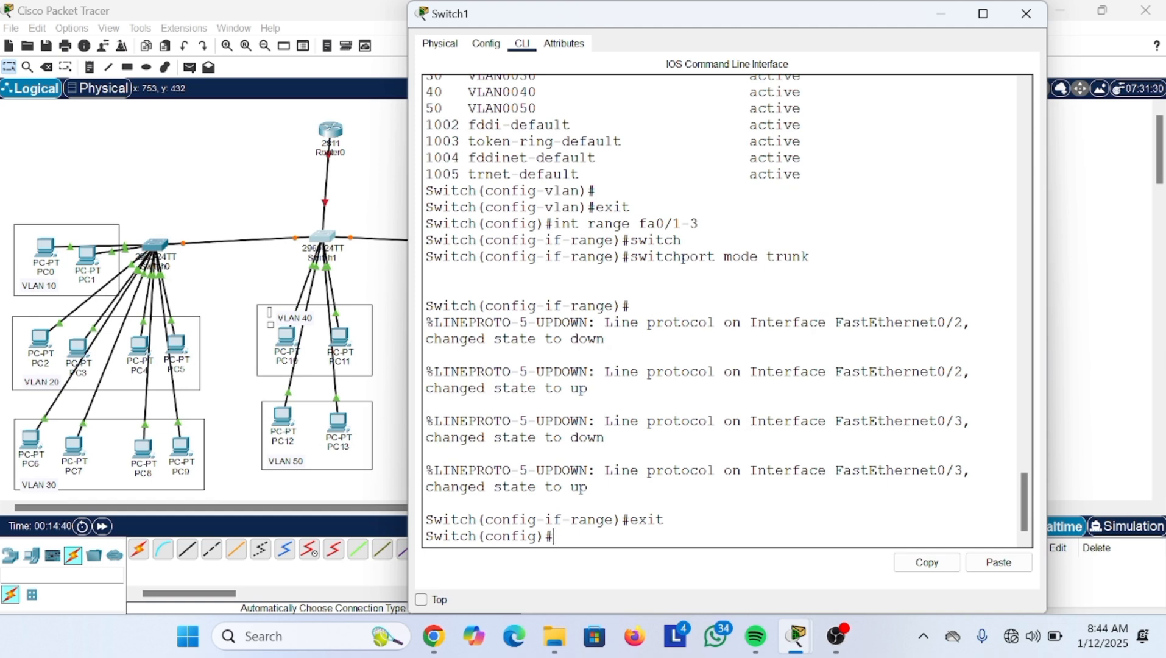
pyautogui.write('int')
pyautogui.write(' rabfe')
pyautogui.press('BackSpace')
pyautogui.press('BackSpace')
pyautogui.press('BackSpace')
pyautogui.write('nge')
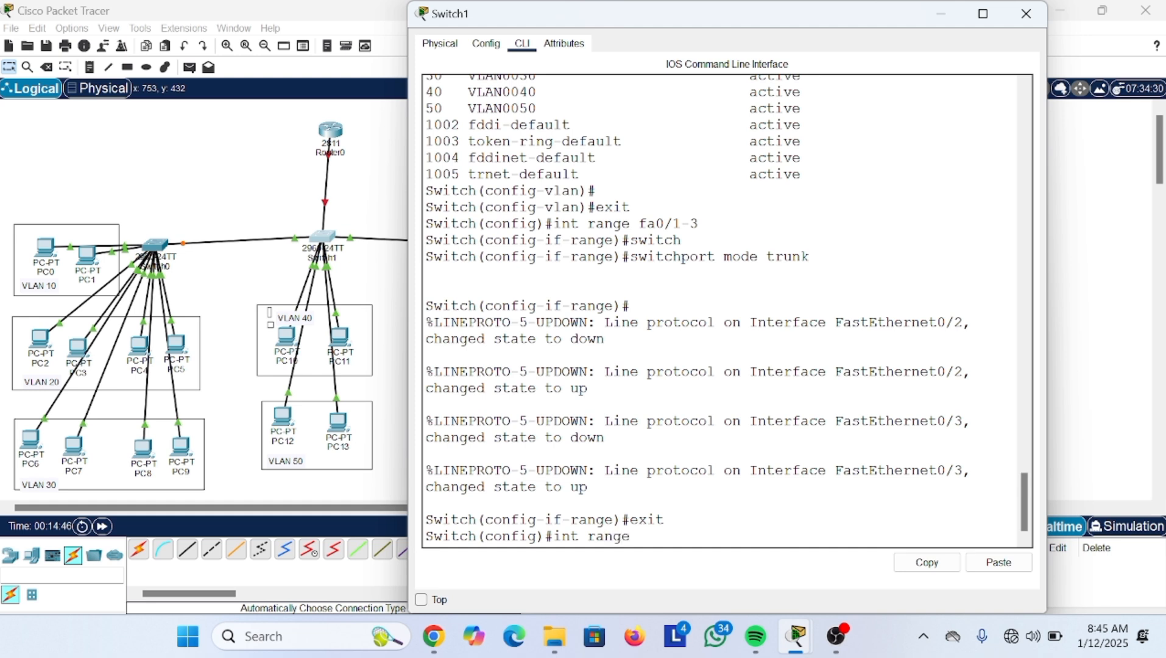
pyautogui.write(' fa0/4-6')
pyautogui.press('Return')
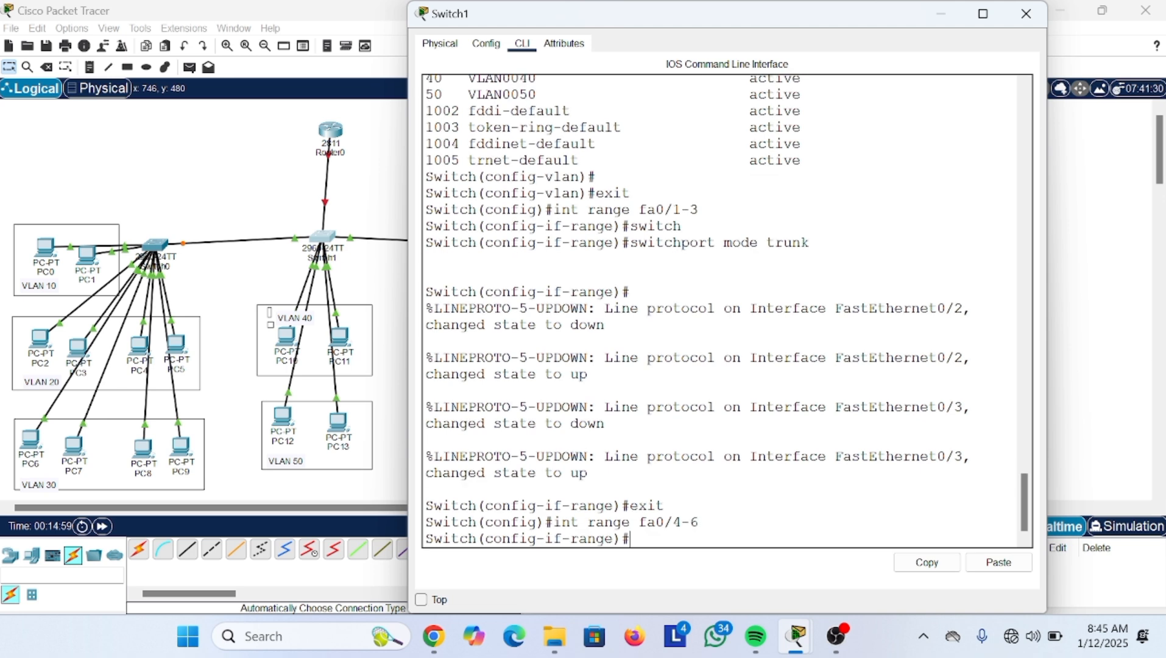
# - Set ports fa0/4-6 on Switch1 to access mode with switchport mode access
pyautogui.write('sw')
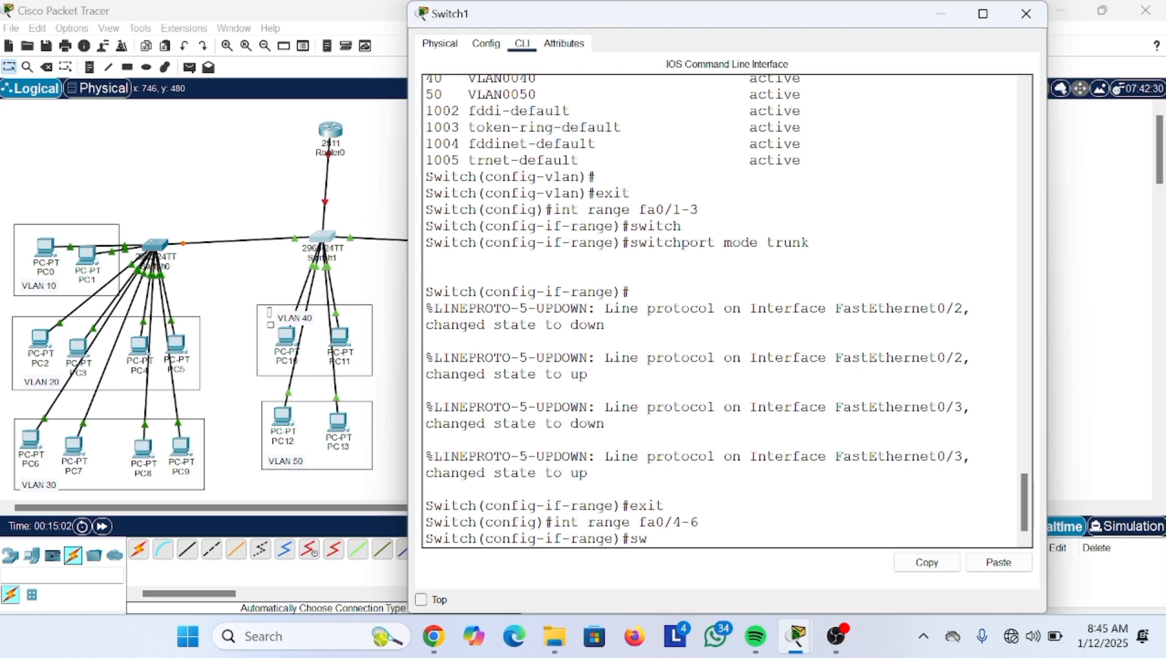
pyautogui.write('itch')
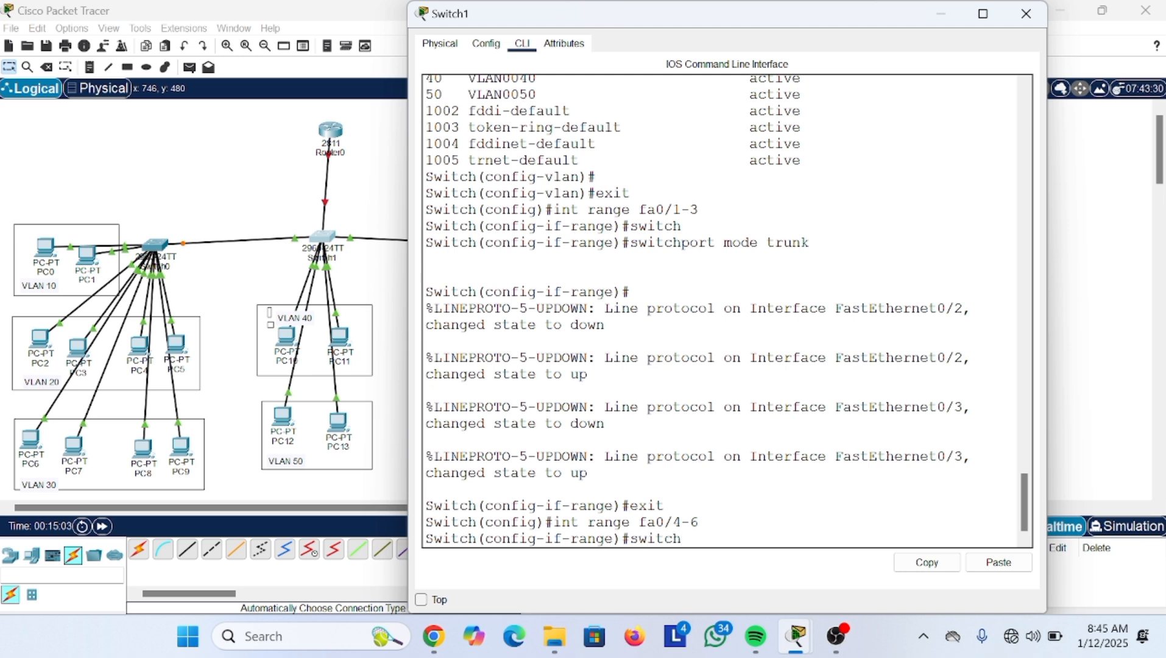
pyautogui.press('Tab')
pyautogui.write('mode')
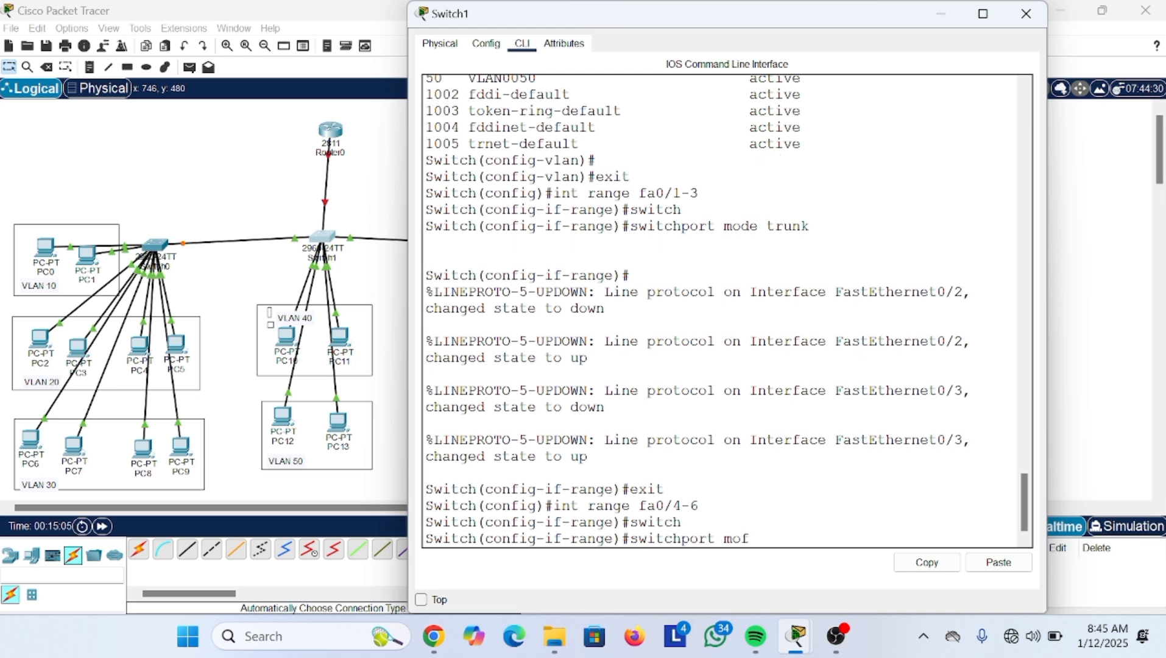
pyautogui.write(' access')
pyautogui.press('Return')
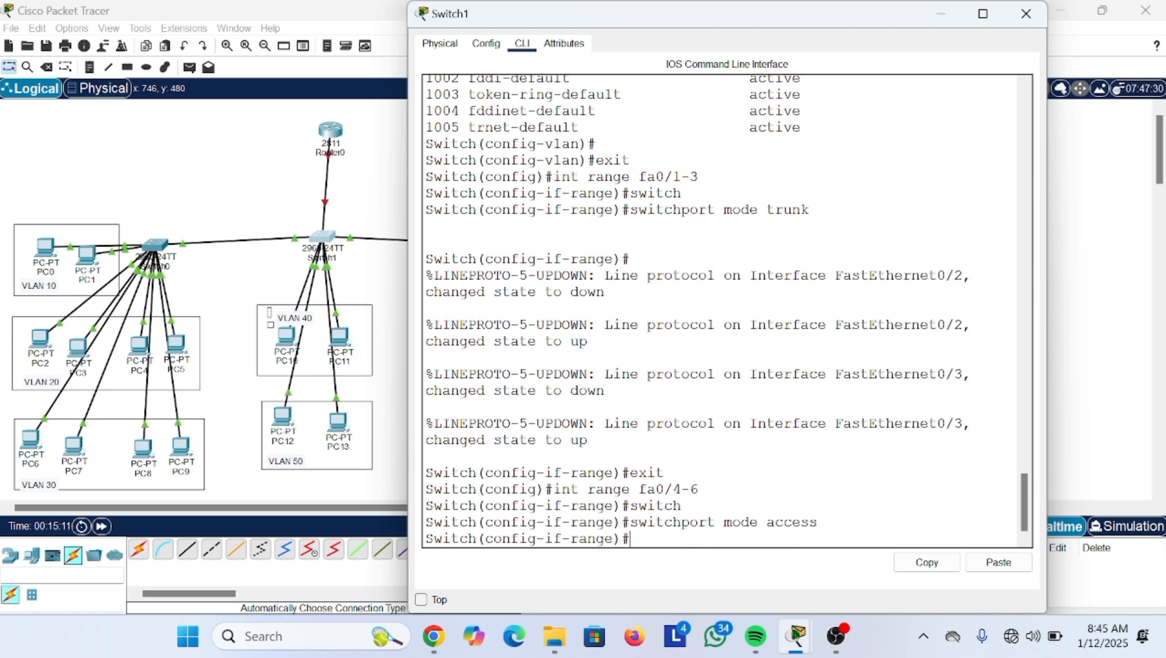
# - Assign ports fa0/4-6 on Switch1 to access VLAN 40 and exit to global configuration mode
pyautogui.press('Up')
pyautogui.press('BackSpace')
pyautogui.press('BackSpace')
pyautogui.press('BackSpace')
pyautogui.press('BackSpace')
pyautogui.press('BackSpace')
pyautogui.press('BackSpace')
pyautogui.press('BackSpace')
pyautogui.press('BackSpace')
pyautogui.press('BackSpace')
pyautogui.press('BackSpace')
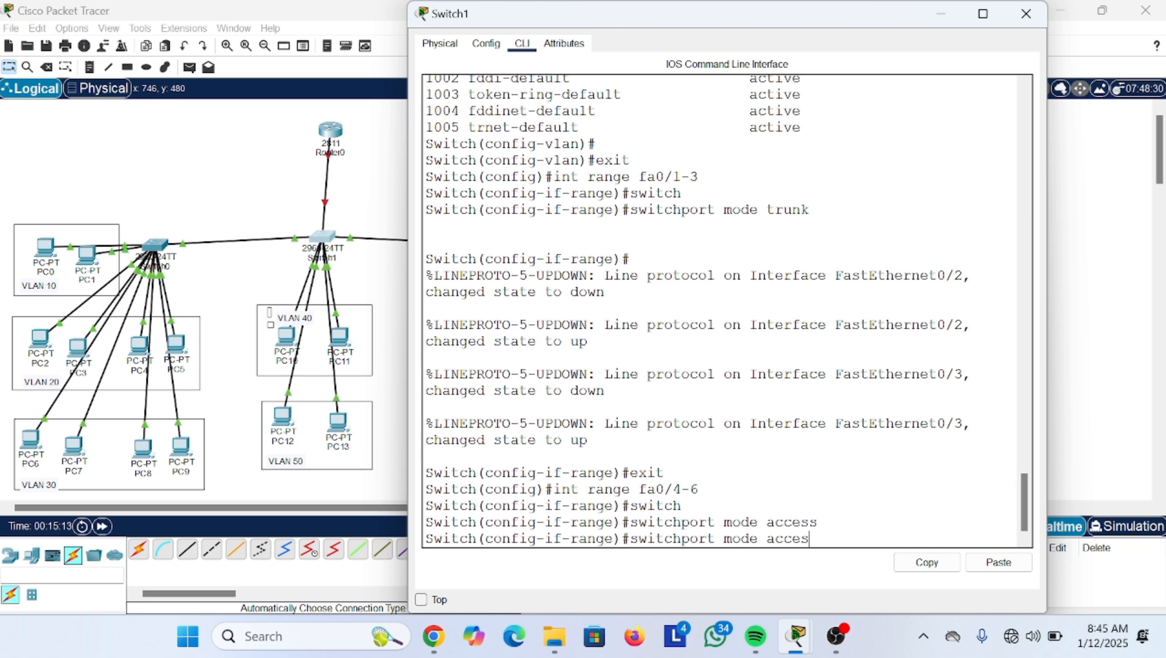
pyautogui.press('BackSpace')
pyautogui.write('access vlan 10')
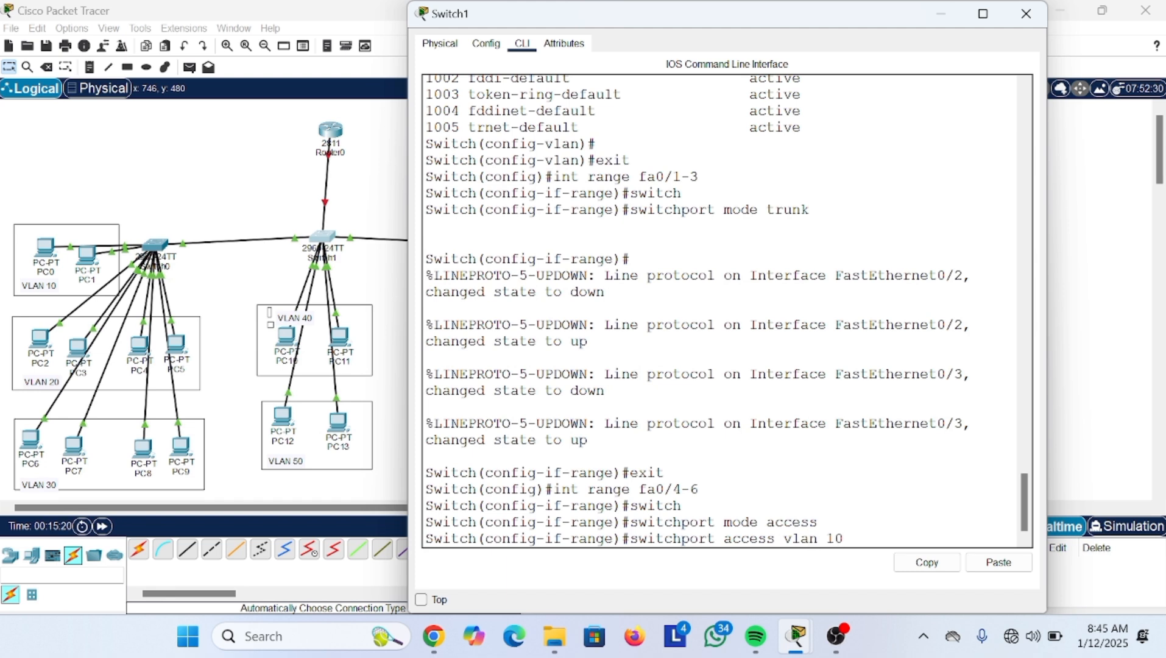
pyautogui.press('BackSpace')
pyautogui.press('BackSpace')
pyautogui.write('40')
pyautogui.press('Return')
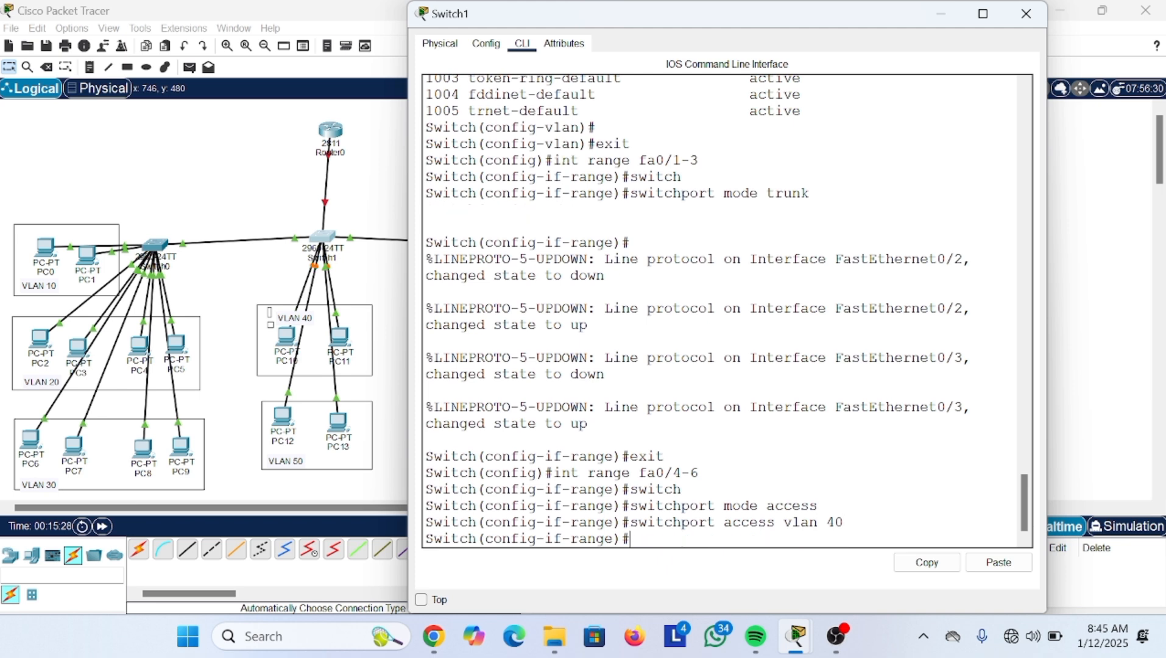
pyautogui.write('exit')
pyautogui.press('Return')
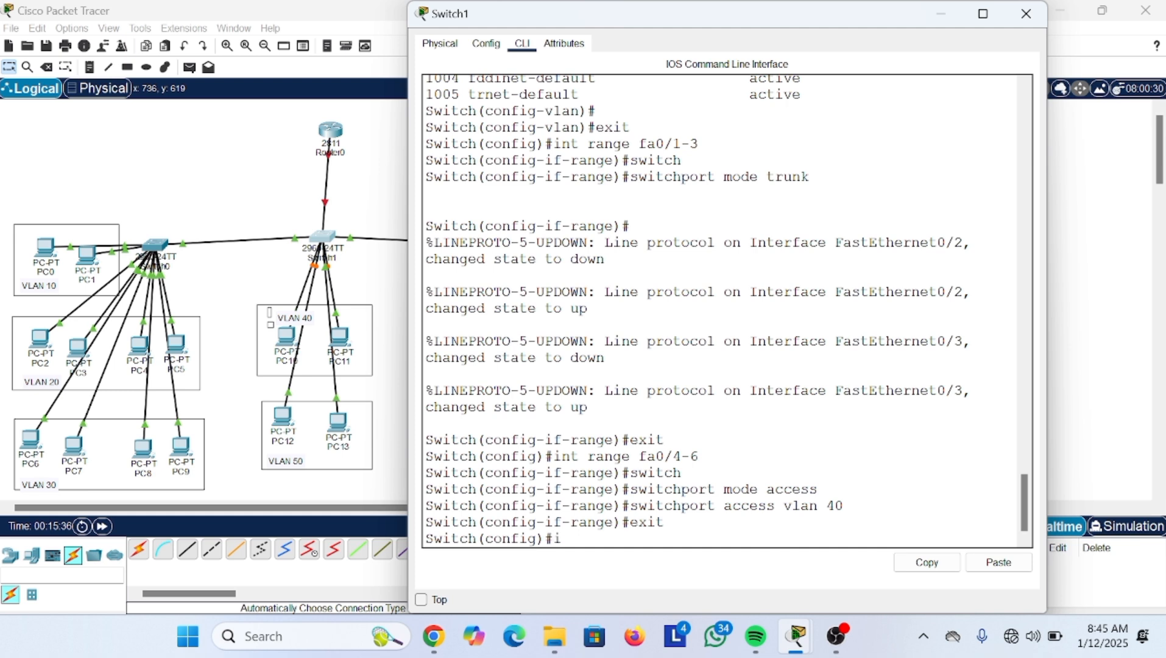
# - Enter interface range configuration for fa0/6-7 on Switch1 and set these ports to access mode
pyautogui.write('nt range fa0/')
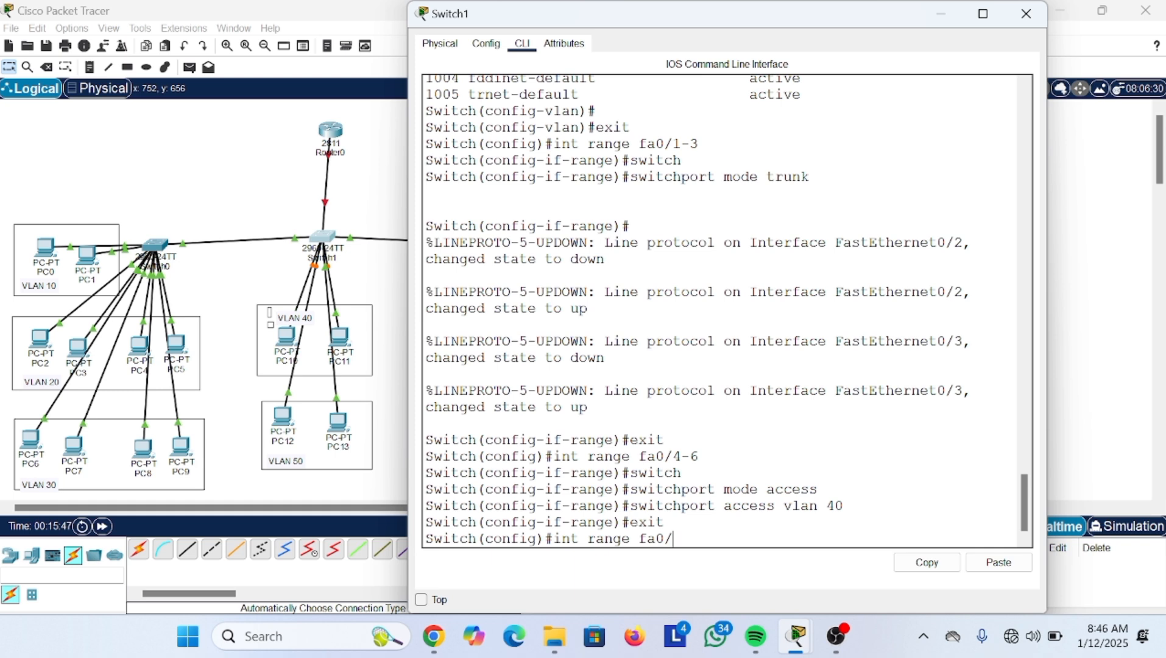
pyautogui.write('6-7')
pyautogui.press('Return')
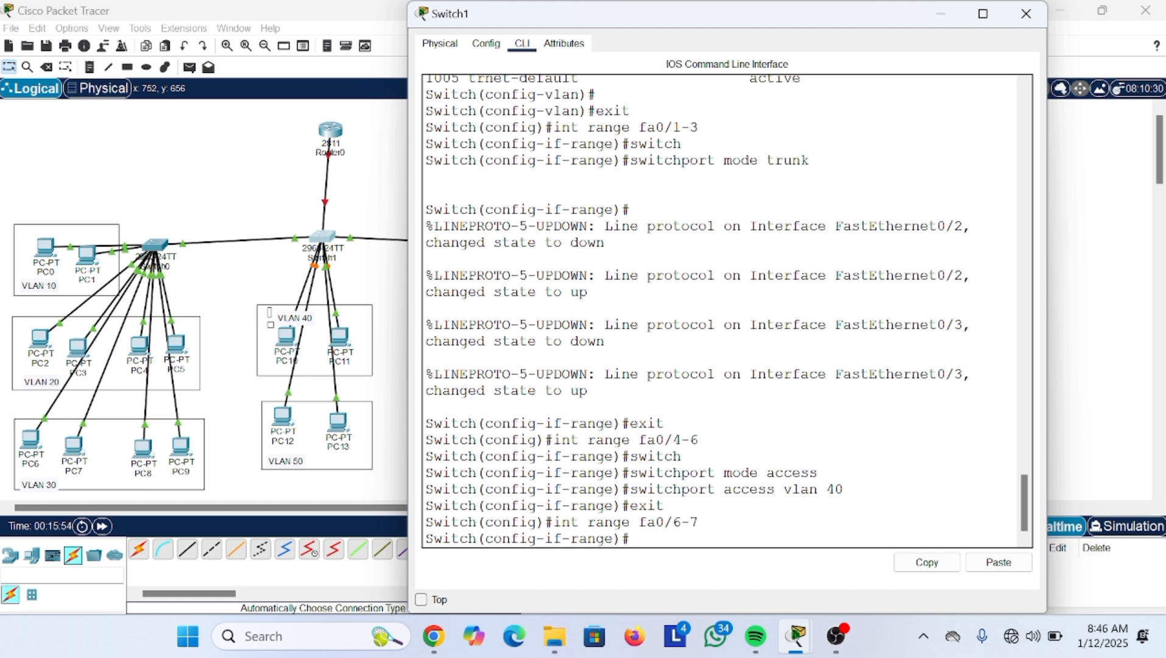
pyautogui.press('Up')
pyautogui.press('Up')
pyautogui.press('Up')
pyautogui.press('Up')
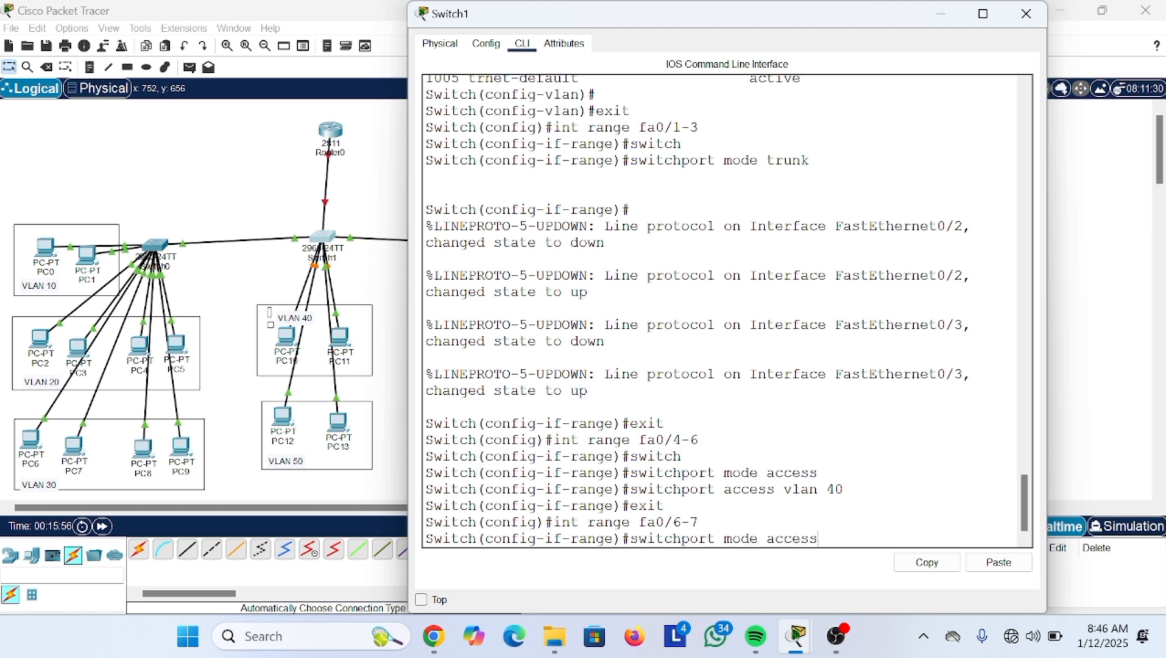
pyautogui.press('Return')
# - Assign ports fa0/6-7 on Switch1 to access VLAN 50
pyautogui.press('Up')
pyautogui.press('Up')
pyautogui.press('Up')
pyautogui.press('BackSpace')
pyautogui.press('BackSpace')
pyautogui.write('50')
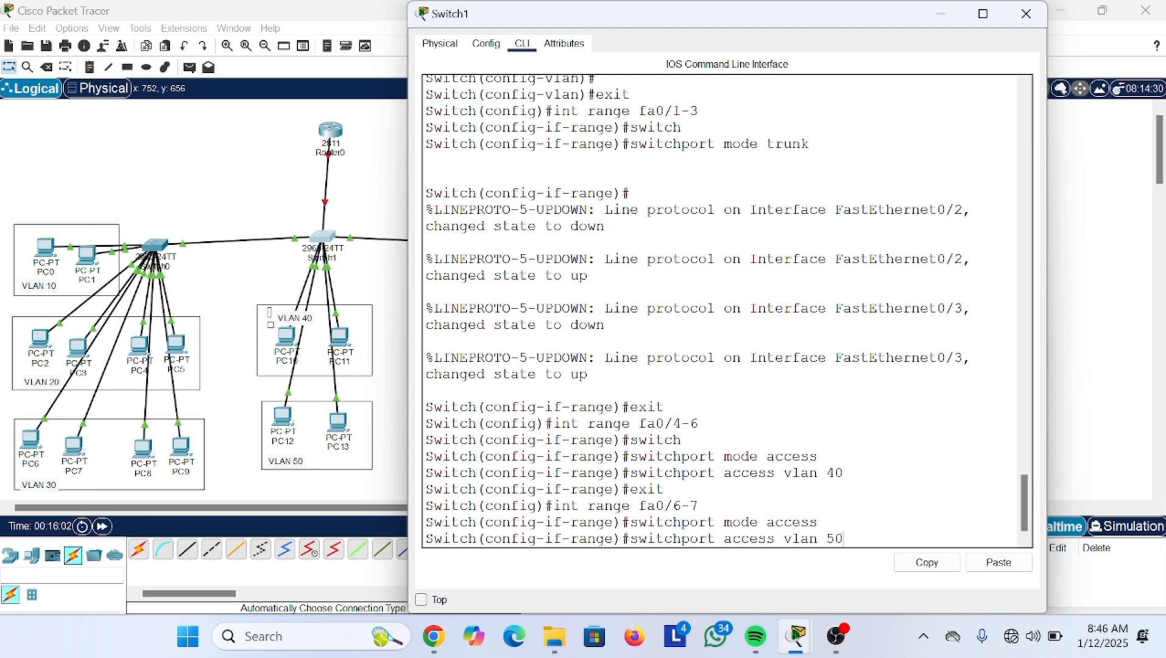
pyautogui.press('Return')
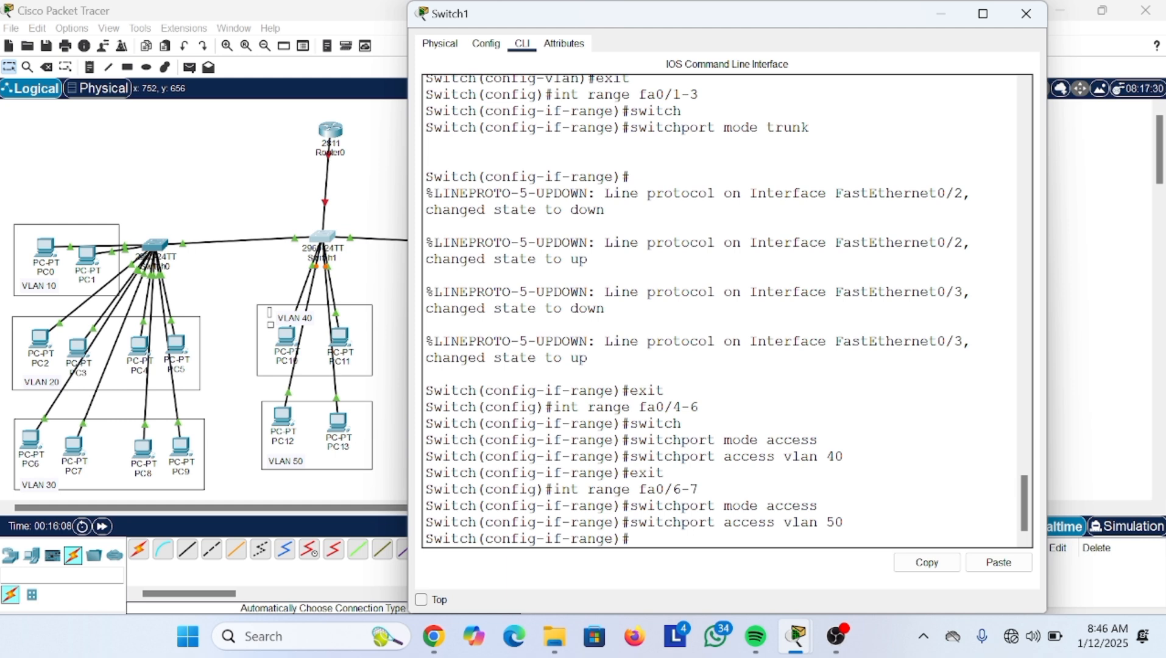
# - Run do show vlan brief on Switch1 to check the port assignments of its VLANs
pyautogui.write('do sho')
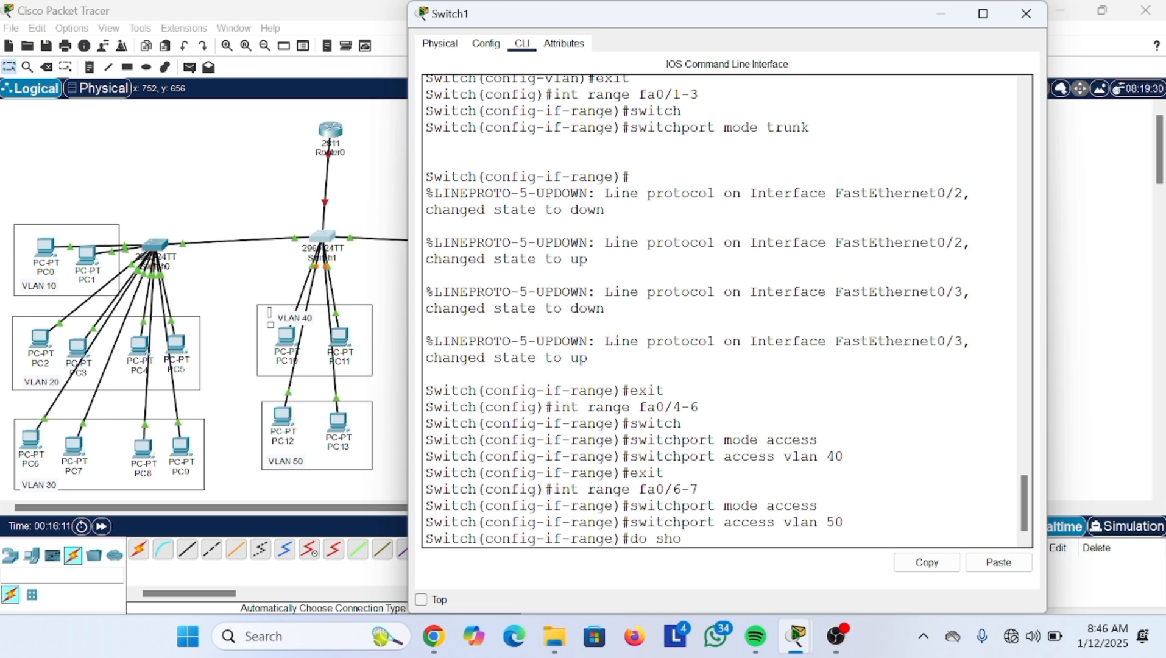
pyautogui.write('w vlan brief')
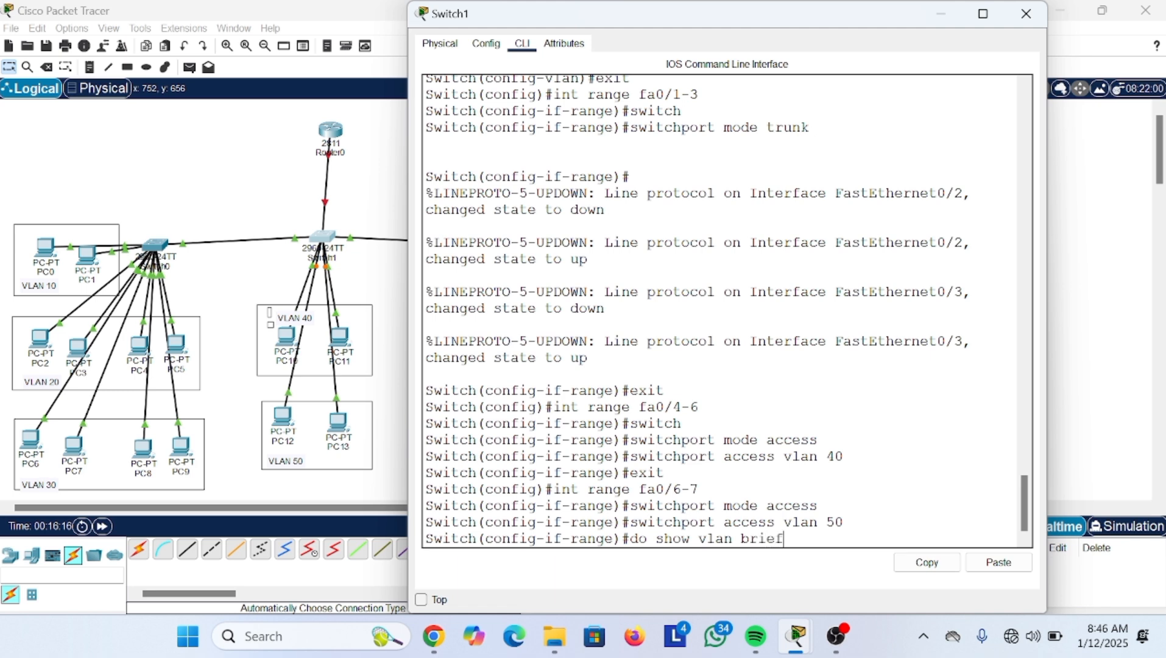
pyautogui.press('Return')
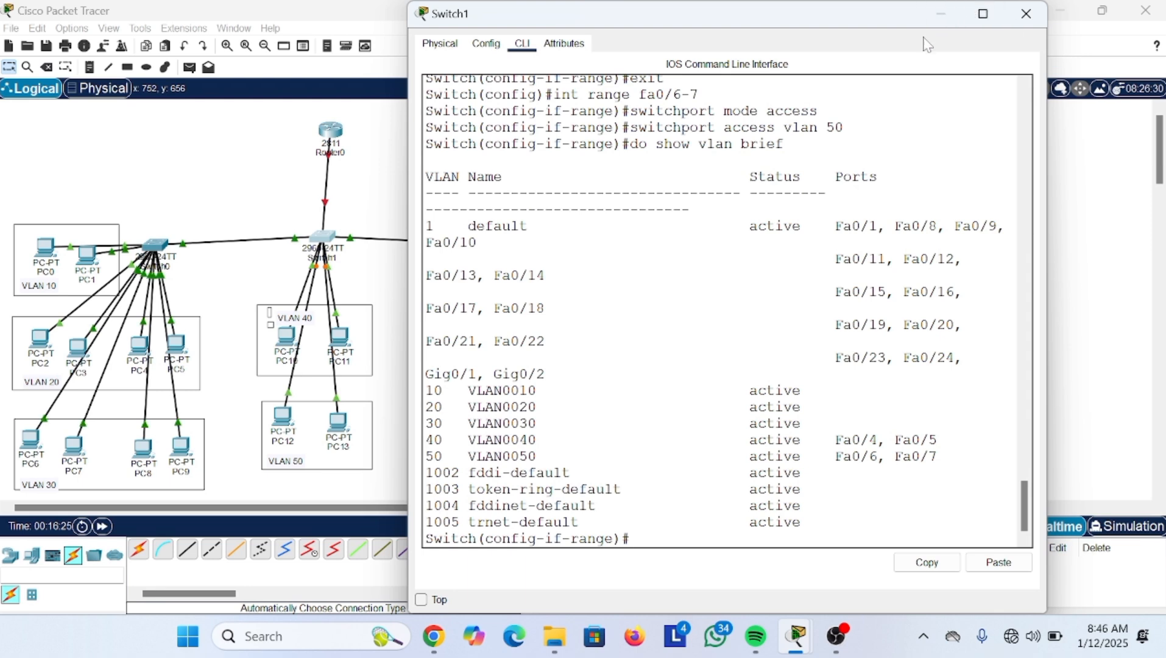
# - Review the earlier trunk and access port commands in Switch1's command line, and minimise its window
pyautogui.scroll(20, 725, 311)
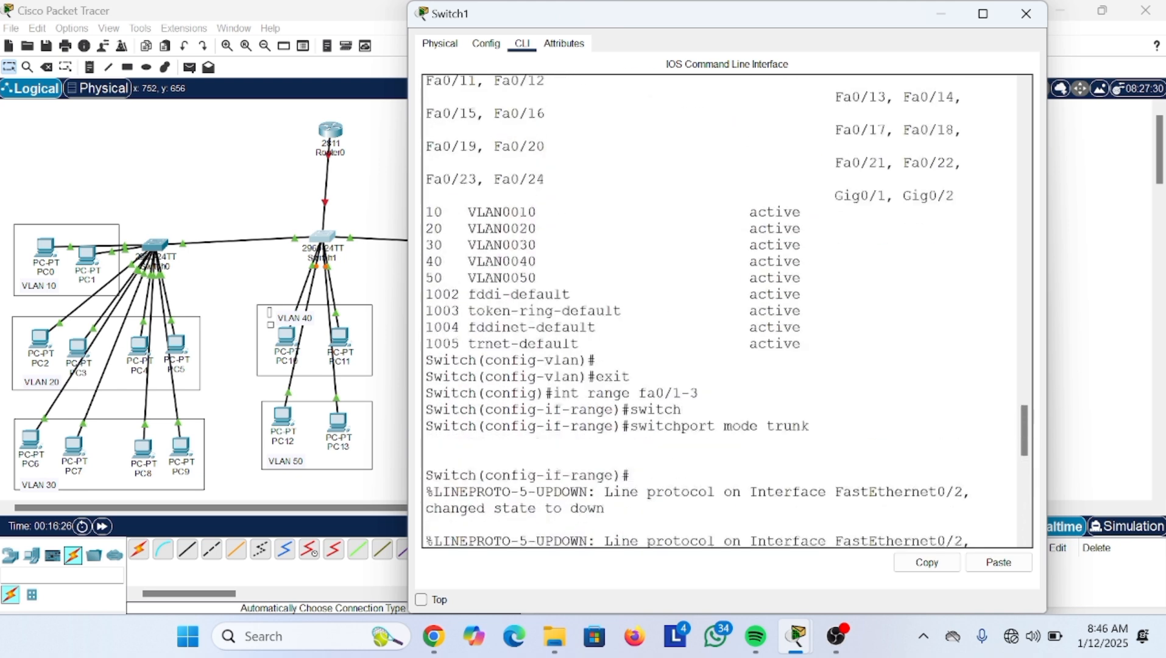
pyautogui.scroll(-1, 724, 310)
pyautogui.scroll(-5, 725, 311)
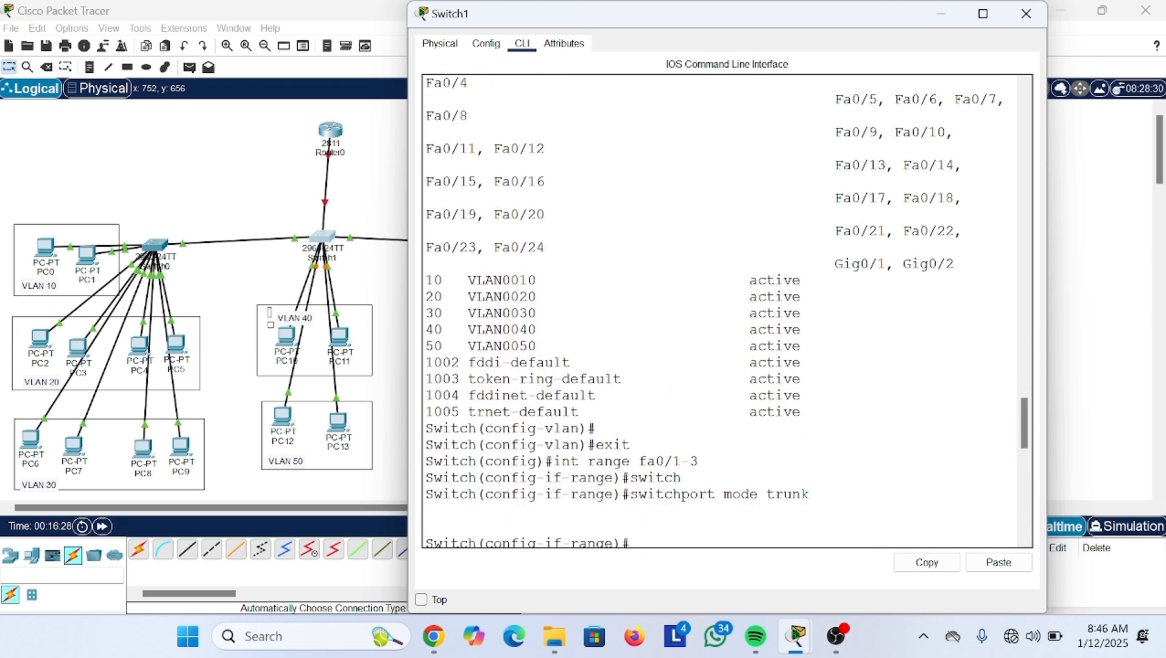
pyautogui.scroll(-3, 725, 310)
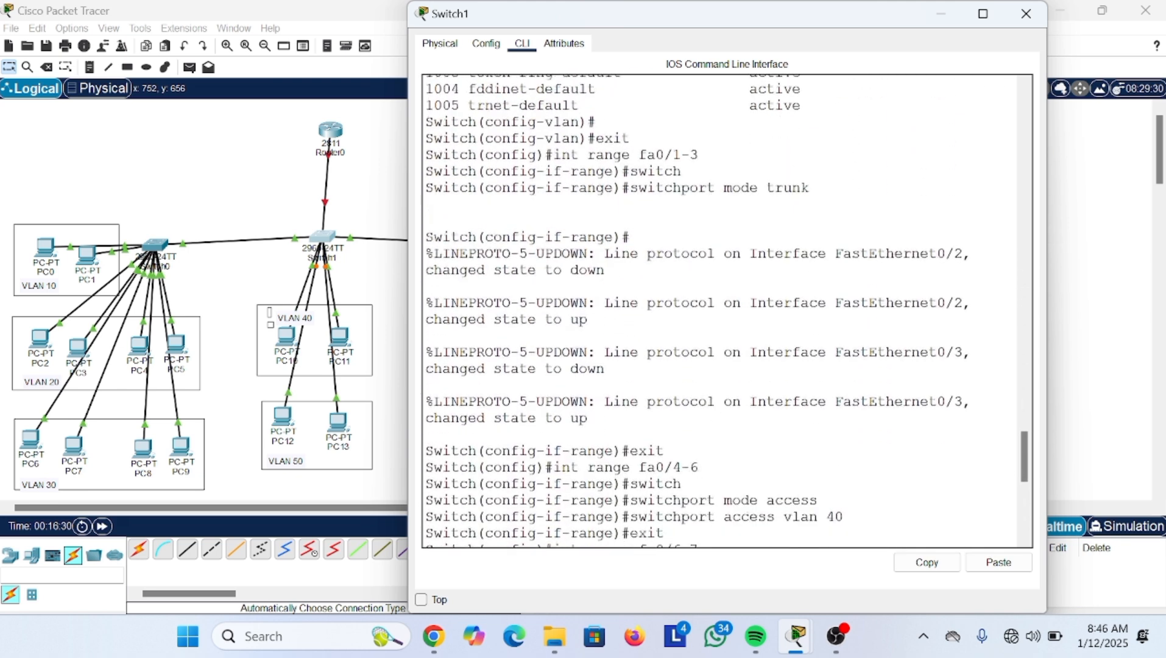
pyautogui.click(943, 12)
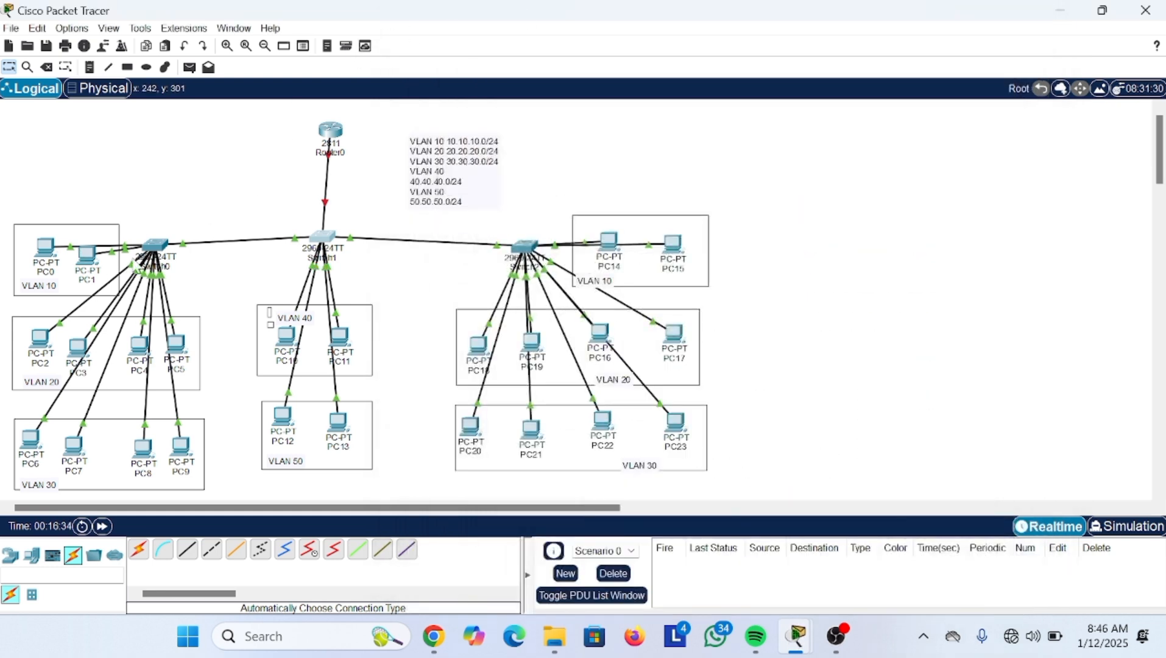
# - Open Switch0's command line and enter interface configuration for fa0/1
pyautogui.click(160, 248)
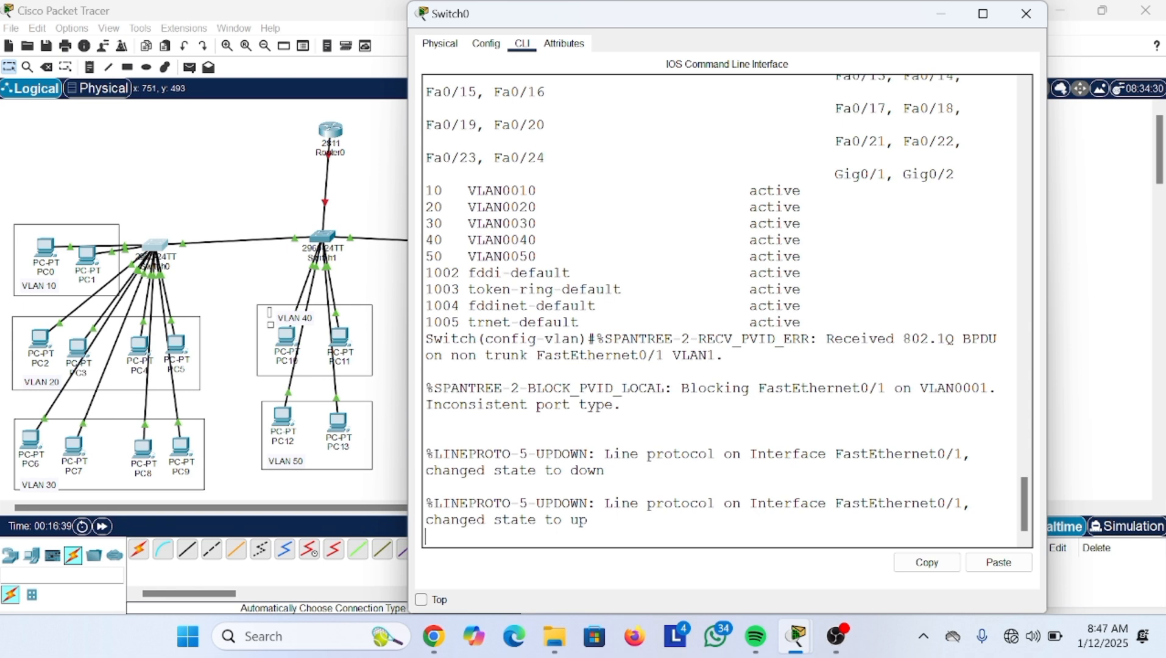
pyautogui.press('Return')
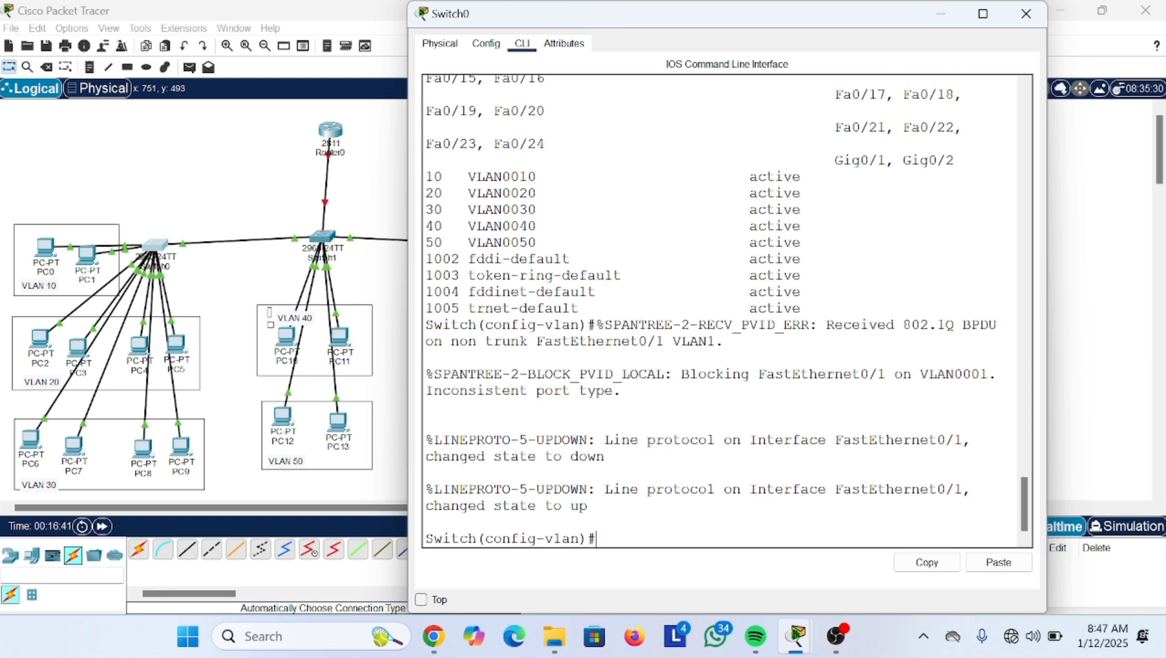
pyautogui.write('int fa 0')
pyautogui.press('BackSpace')
pyautogui.write('0/1')
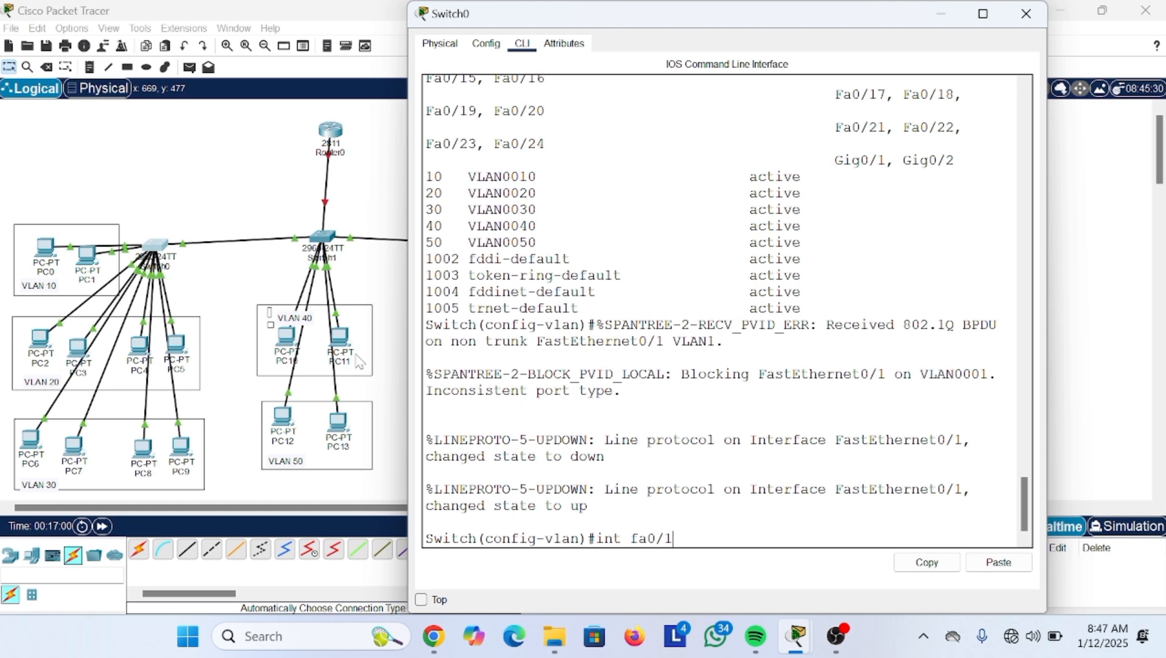
pyautogui.press('Return')
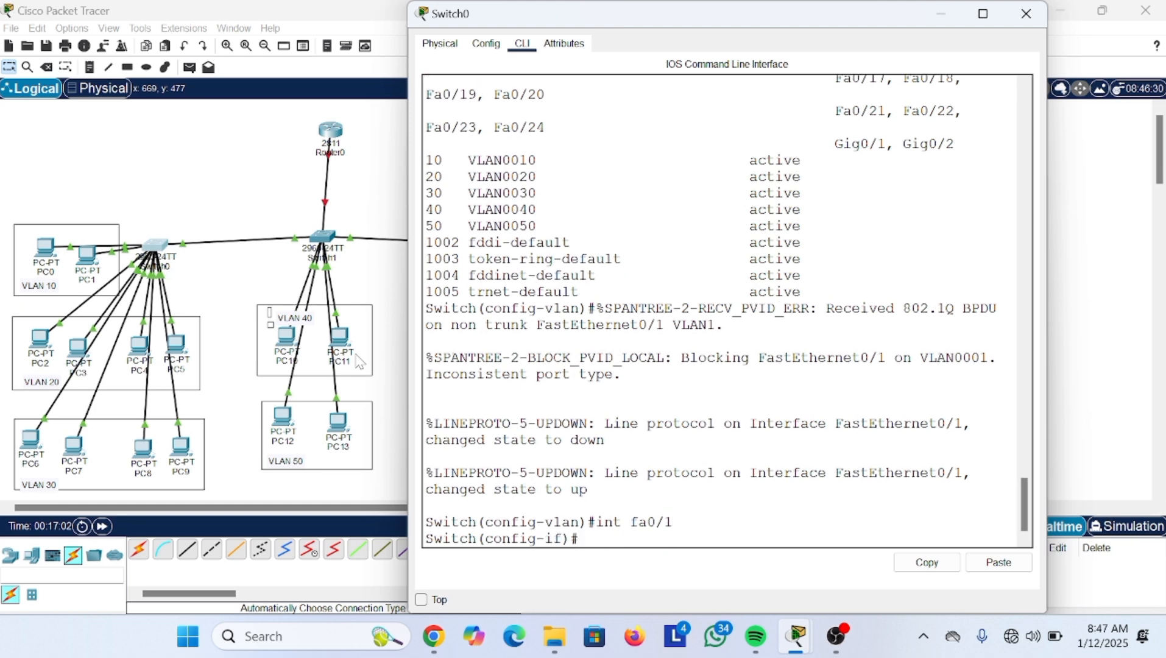
# - Set port fa0/1 on Switch0 to trunk mode and exit to global configuration mode
pyautogui.write('switch')
pyautogui.press('Tab')
pyautogui.write('mod')
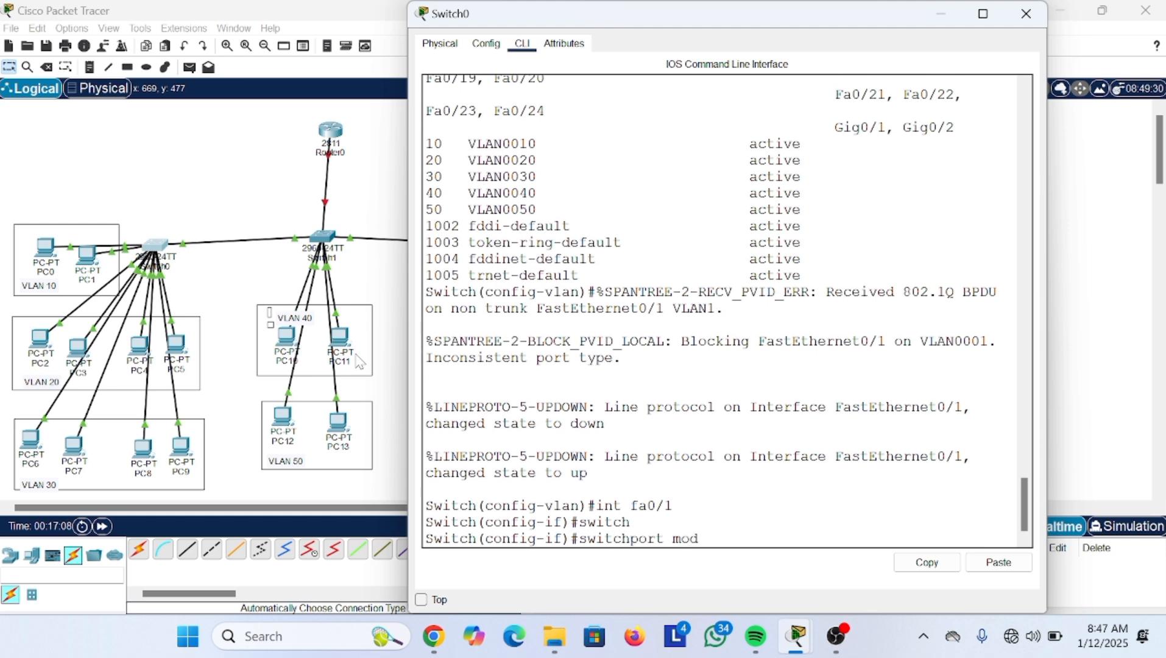
pyautogui.write('e trunk')
pyautogui.press('Return')
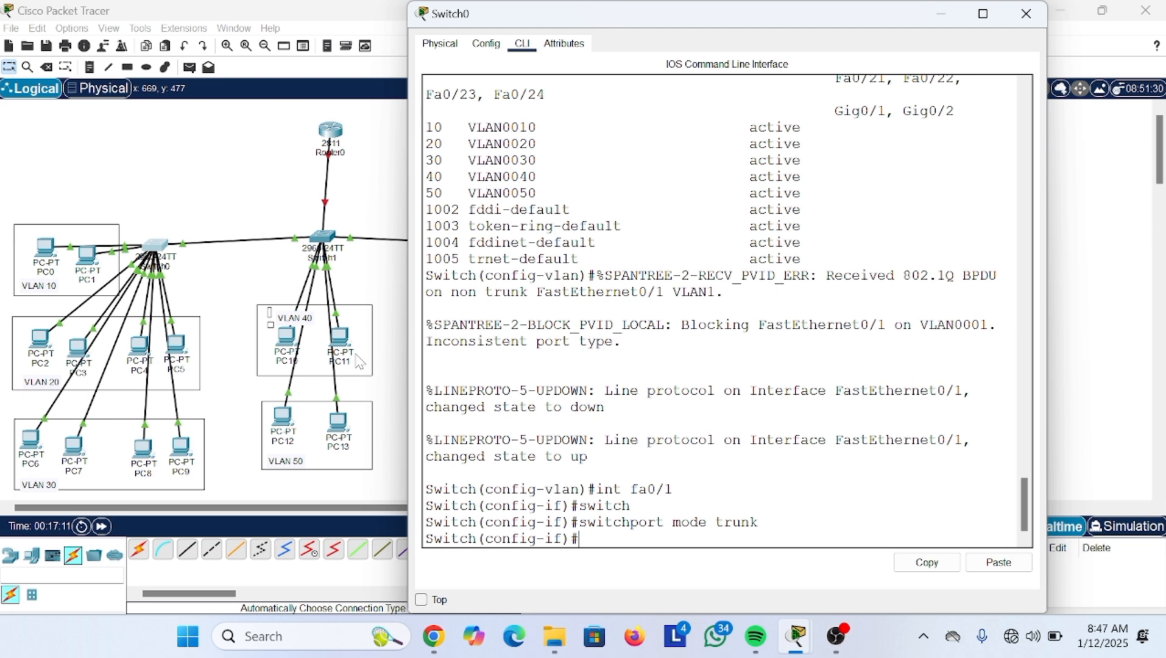
pyautogui.write('exit')
pyautogui.press('Return')
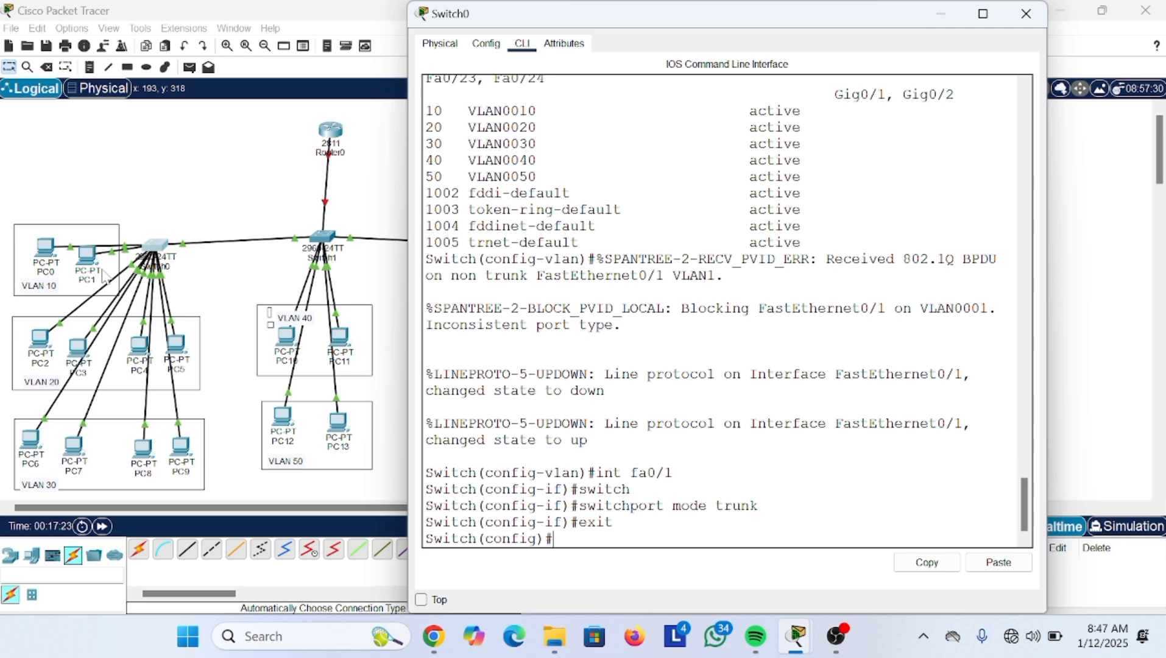
# - Enter interface range configuration for fa0/2-3 on Switch0 and set these ports to access mode
pyautogui.write('int rabfe')
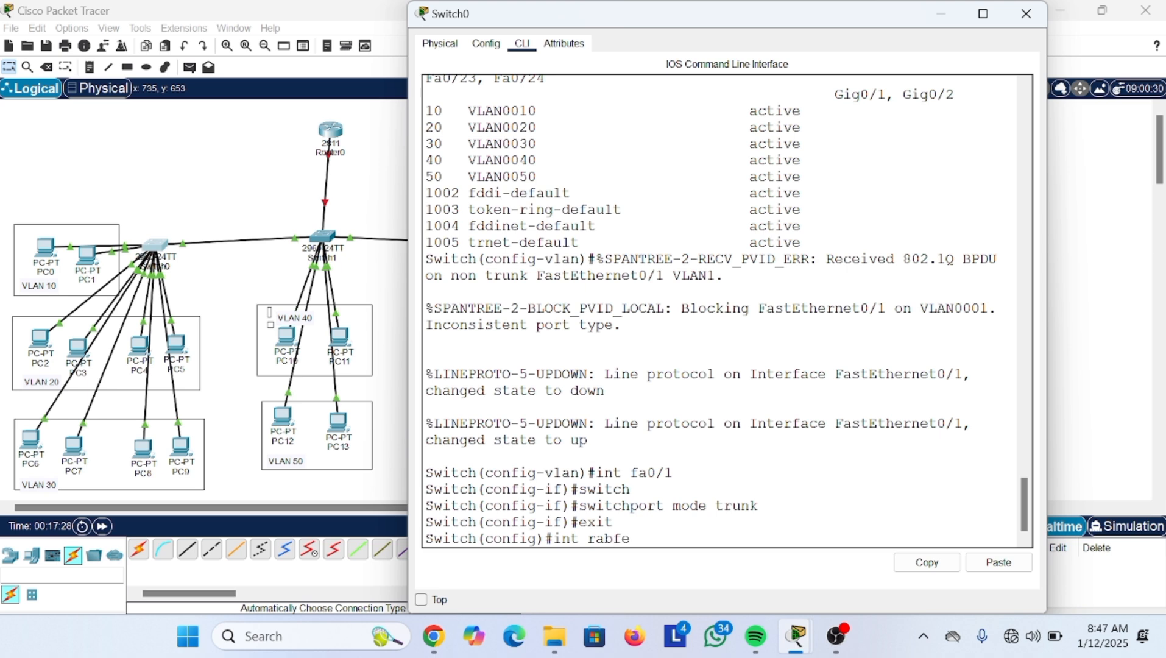
pyautogui.press('BackSpace')
pyautogui.press('BackSpace')
pyautogui.press('BackSpace')
pyautogui.write('nge fa0/2-3')
pyautogui.press('Return')
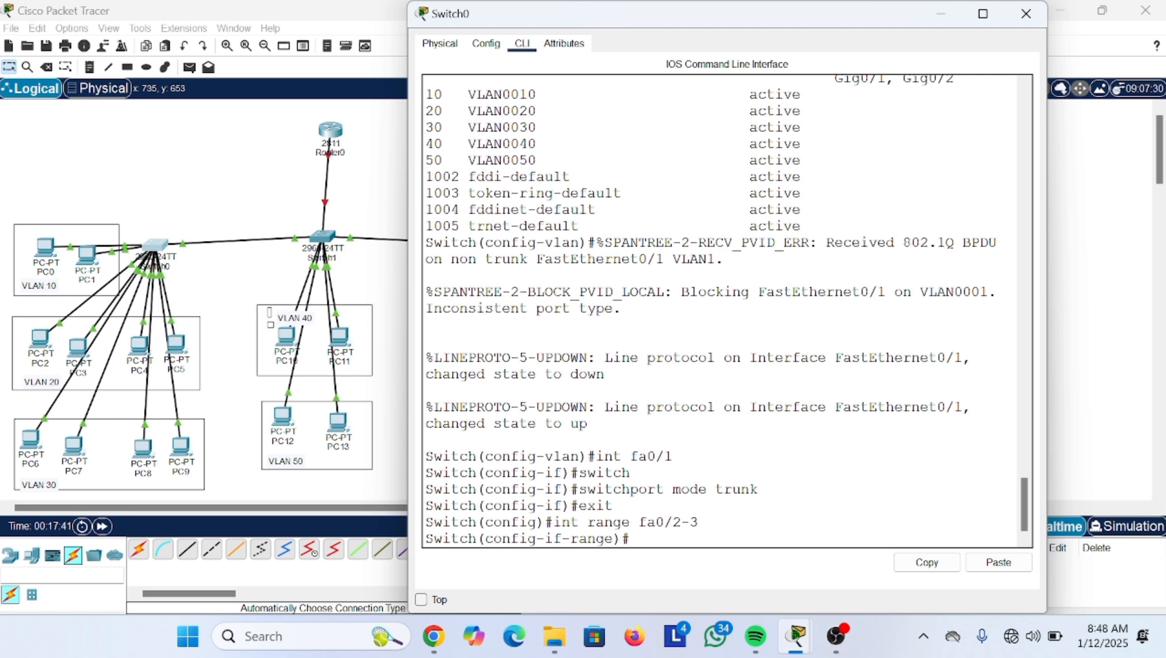
pyautogui.write('switch')
pyautogui.press('Tab')
pyautogui.write('mod')
pyautogui.press('Tab')
pyautogui.write('acc')
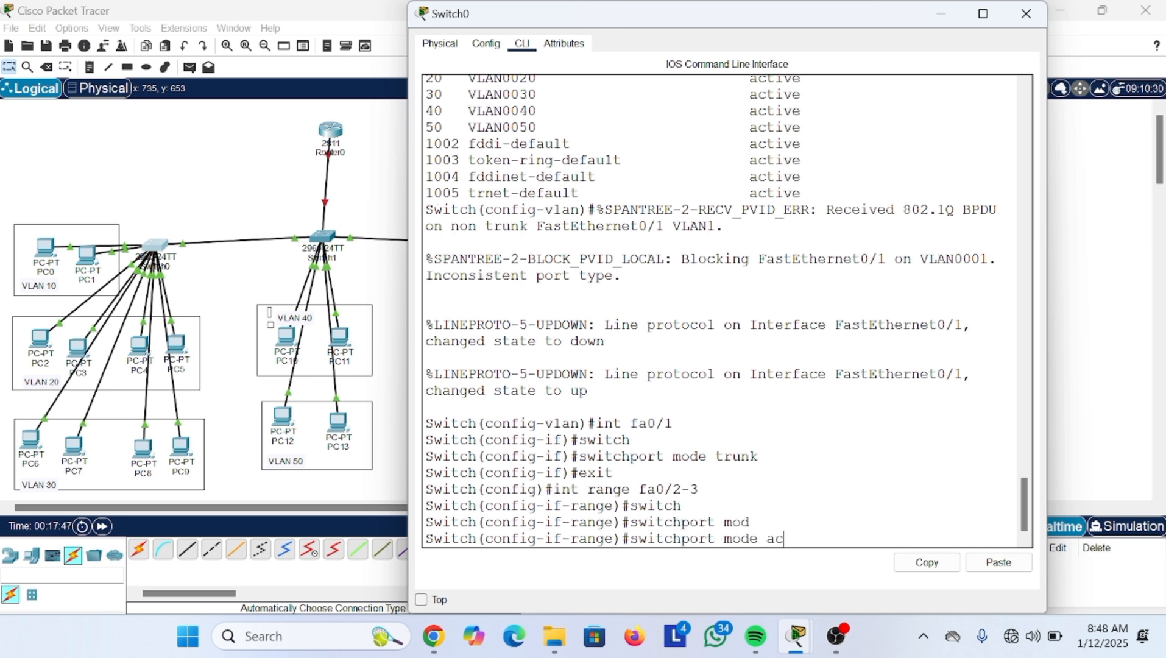
pyautogui.press('Tab')
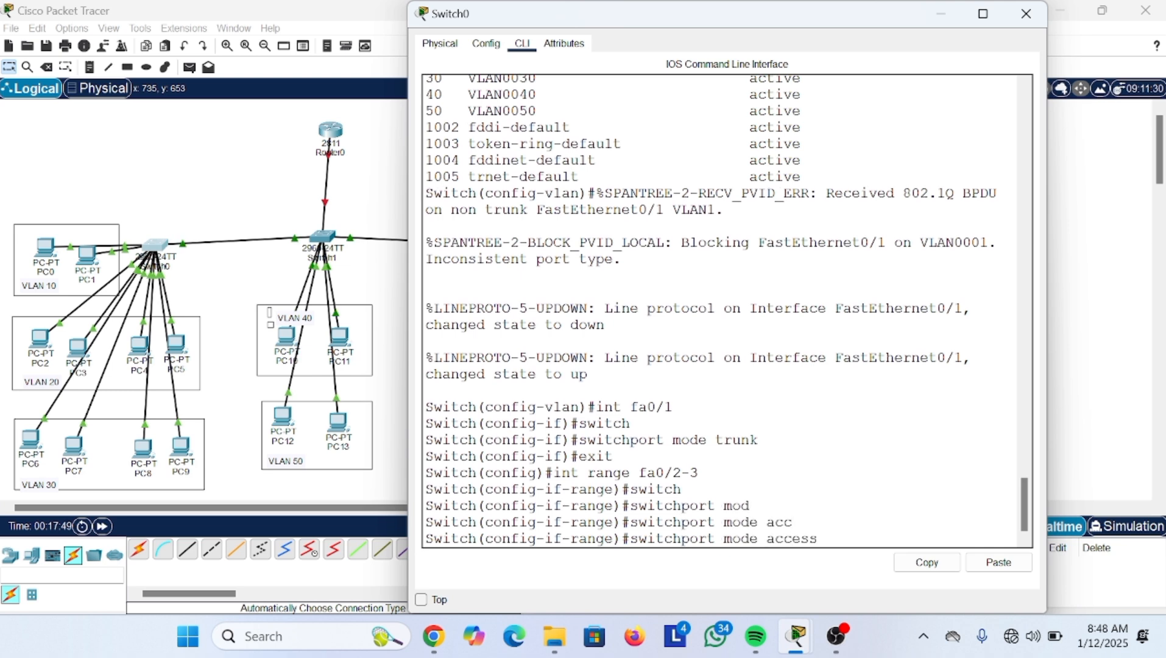
pyautogui.press('Return')
# - Assign ports fa0/2-3 on Switch0 to access VLAN 10 and exit to global configuration mode
pyautogui.press('Up')
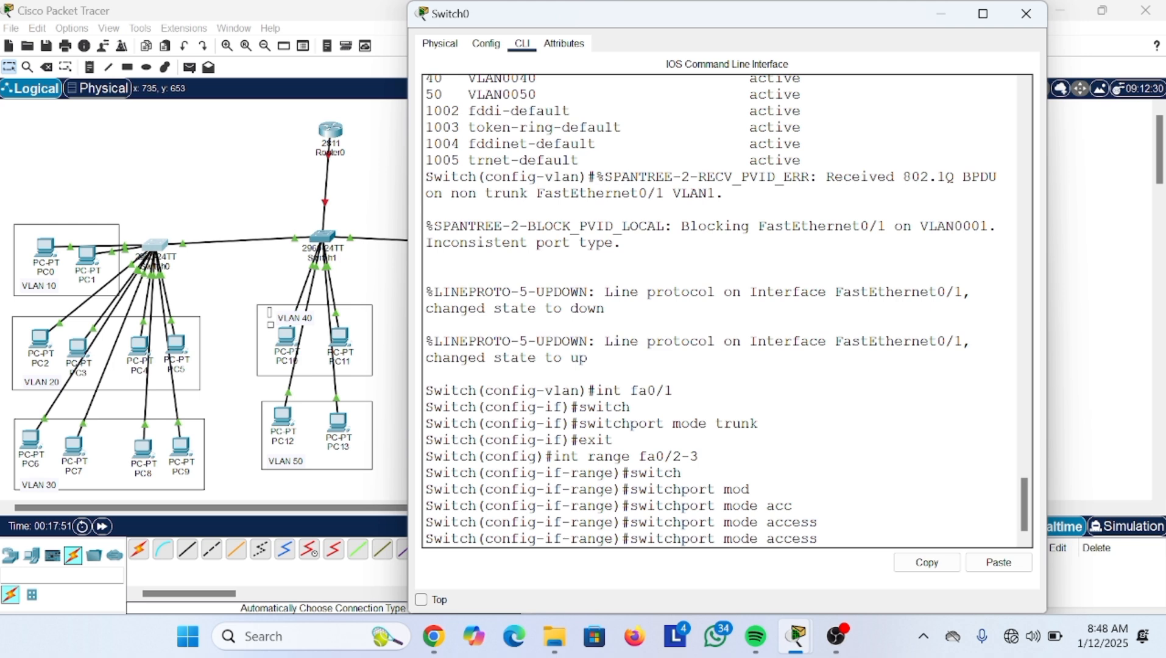
pyautogui.press('Left')
pyautogui.press('Left')
pyautogui.press('Left')
pyautogui.press('Left')
pyautogui.press('Left')
pyautogui.press('Left')
pyautogui.press('BackSpace')
pyautogui.press('BackSpace')
pyautogui.press('BackSpace')
pyautogui.press('BackSpace')
pyautogui.press('BackSpace')
pyautogui.write('vlan 10')
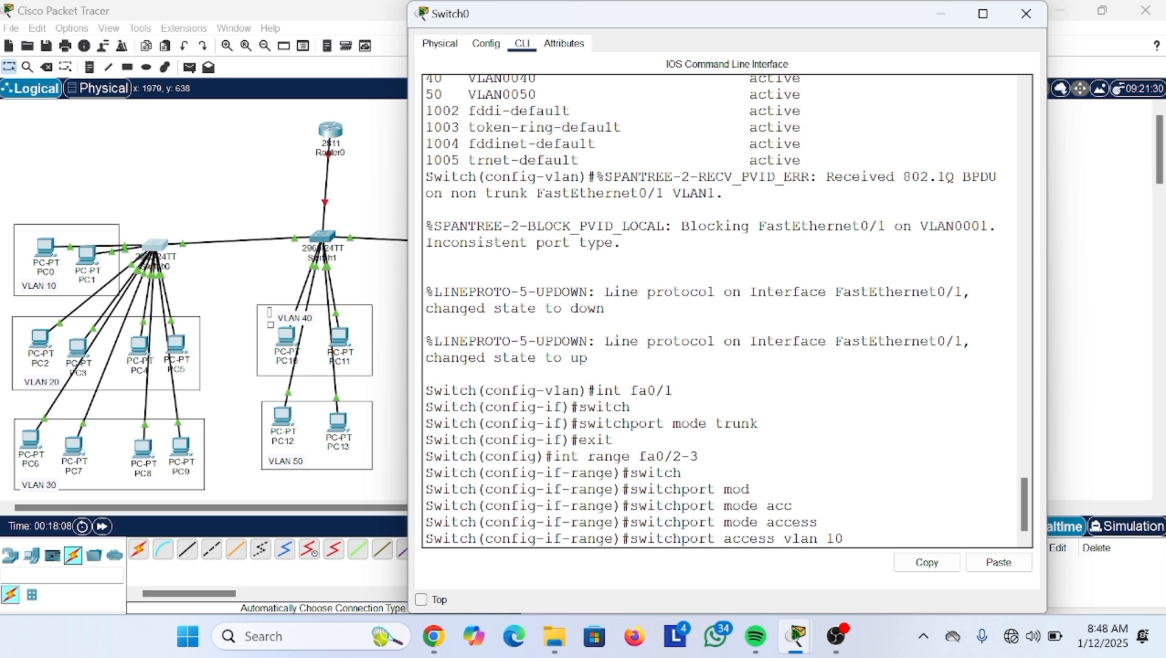
pyautogui.press('Return')
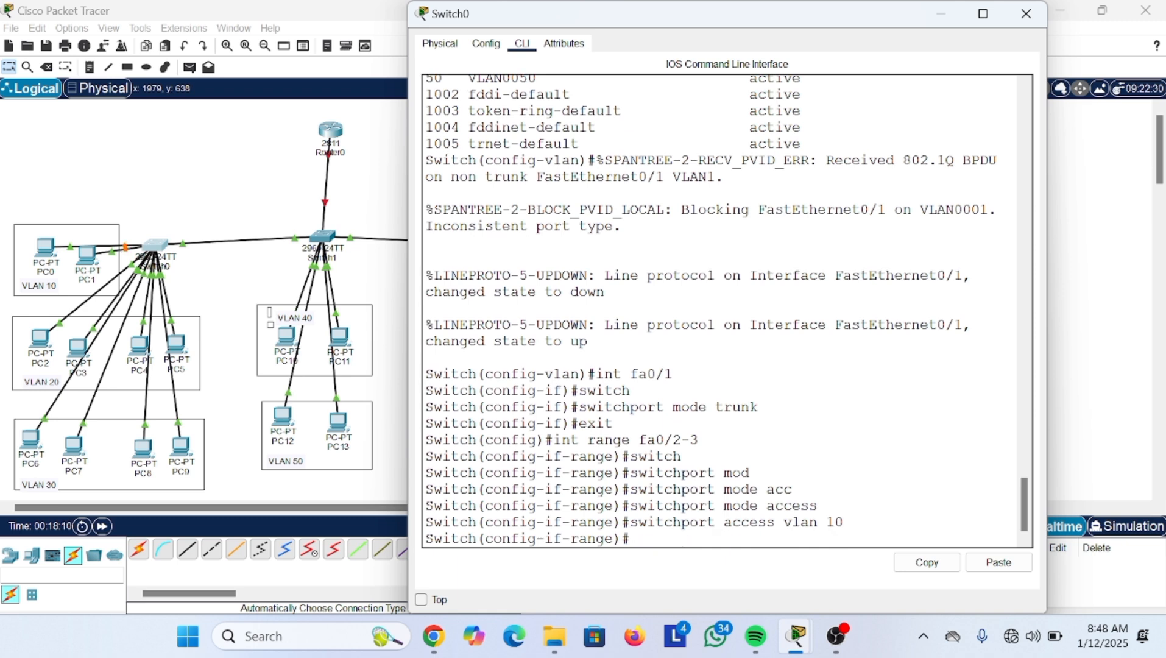
pyautogui.write('exit')
pyautogui.press('Return')
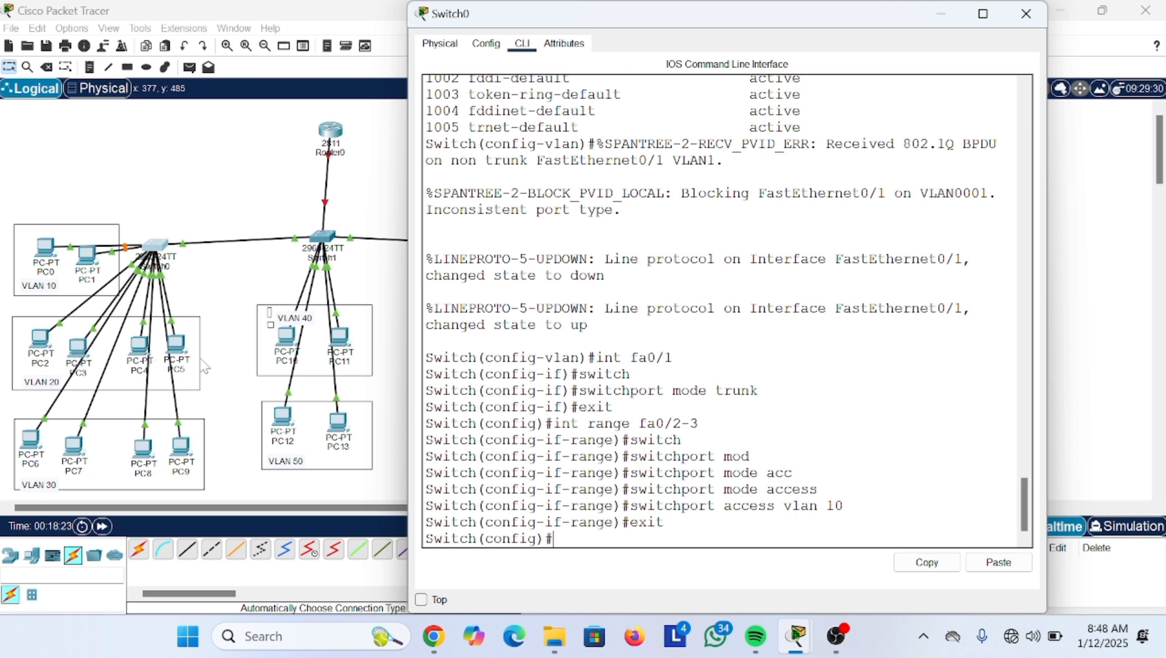
# - Enter interface range configuration for fa0/4-7 on Switch0 and set these ports to access mode
pyautogui.press('Up')
pyautogui.press('Up')
pyautogui.press('Up')
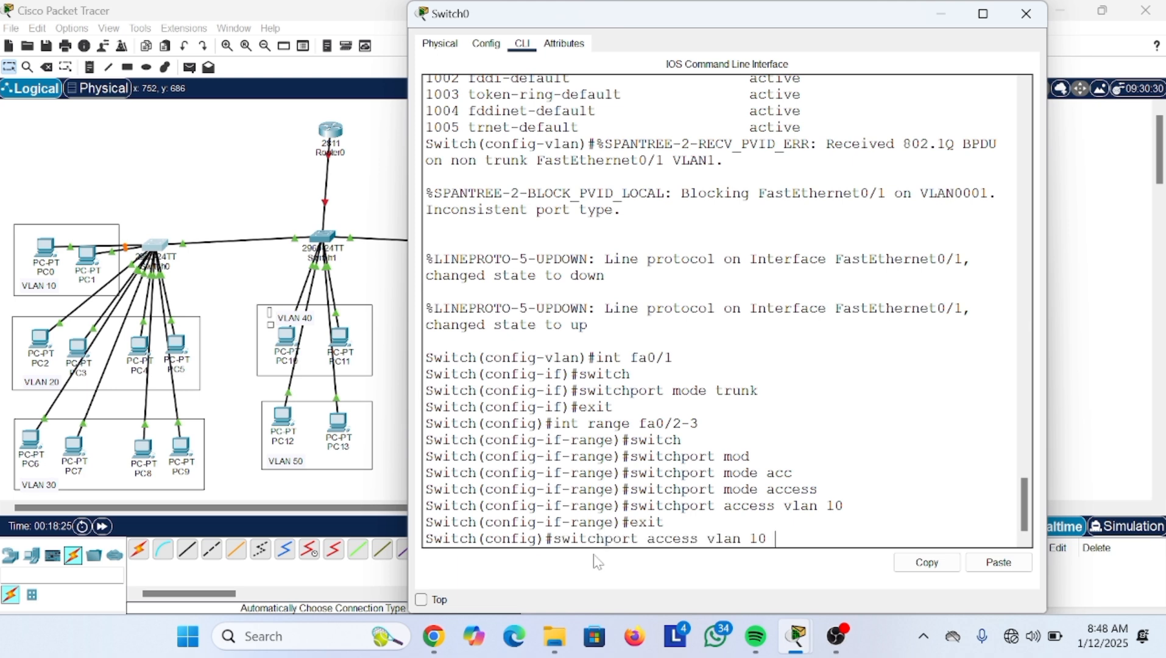
pyautogui.press('Down')
pyautogui.press('Down')
pyautogui.press('Up')
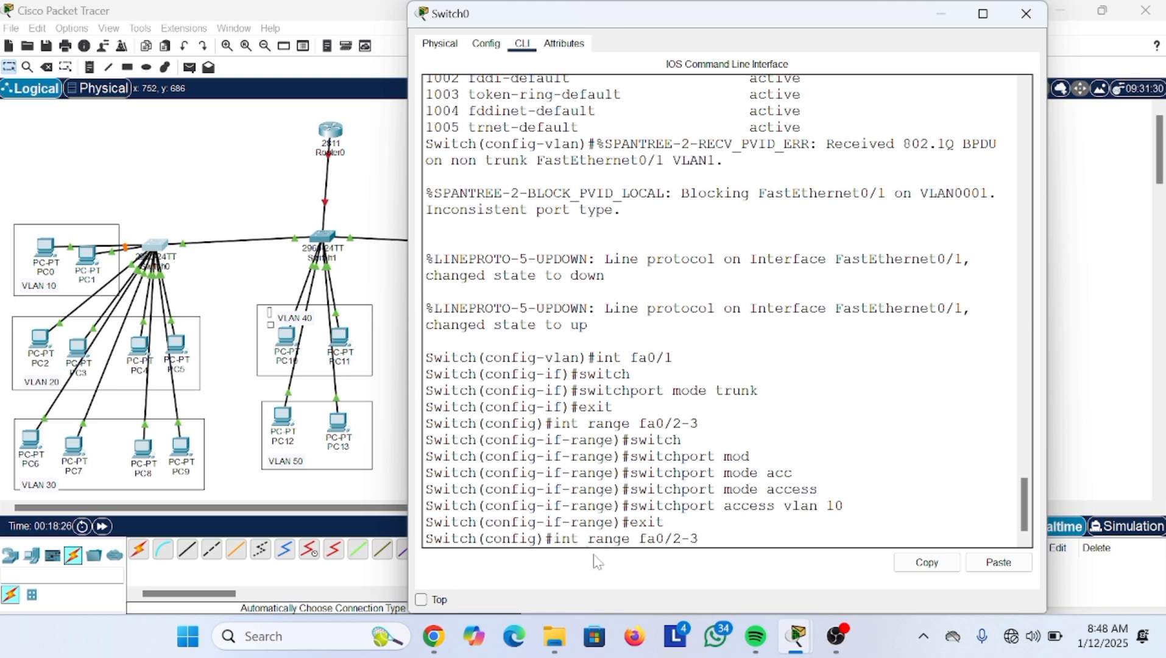
pyautogui.press('BackSpace')
pyautogui.press('BackSpace')
pyautogui.press('BackSpace')
pyautogui.write('4-7')
pyautogui.press('Return')
pyautogui.press('Up')
pyautogui.press('Up')
pyautogui.press('Up')
pyautogui.press('Up')
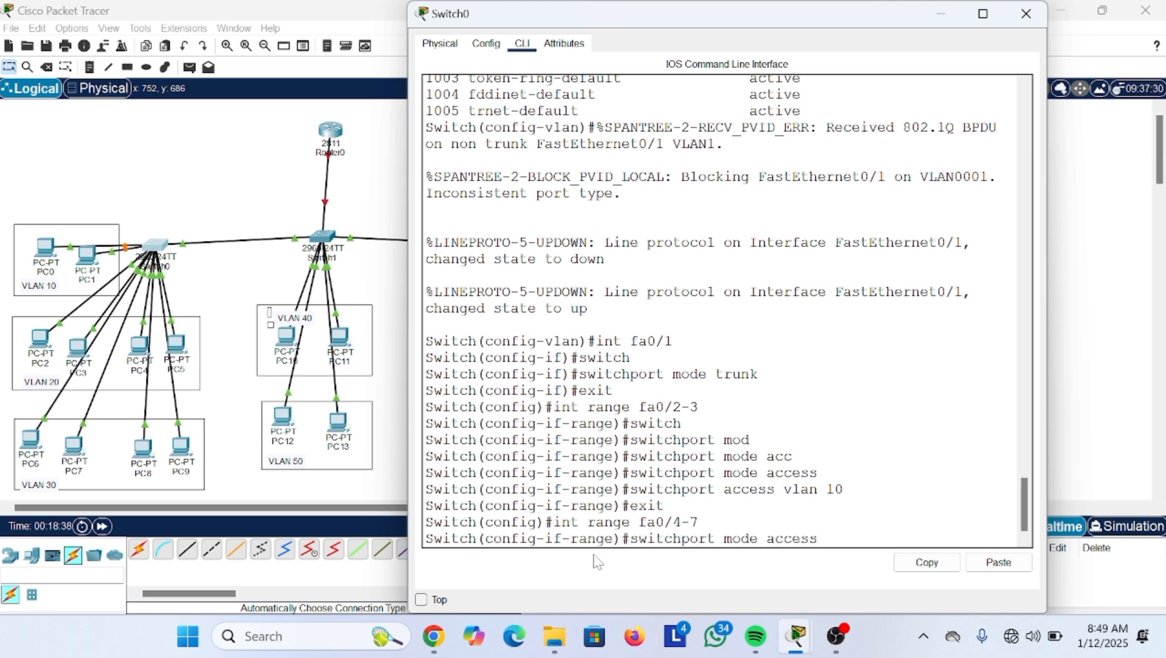
pyautogui.press('Return')
# - Assign ports fa0/4-7 on Switch0 to access VLAN 20 and exit to global configuration mode
pyautogui.press('Up')
pyautogui.press('Up')
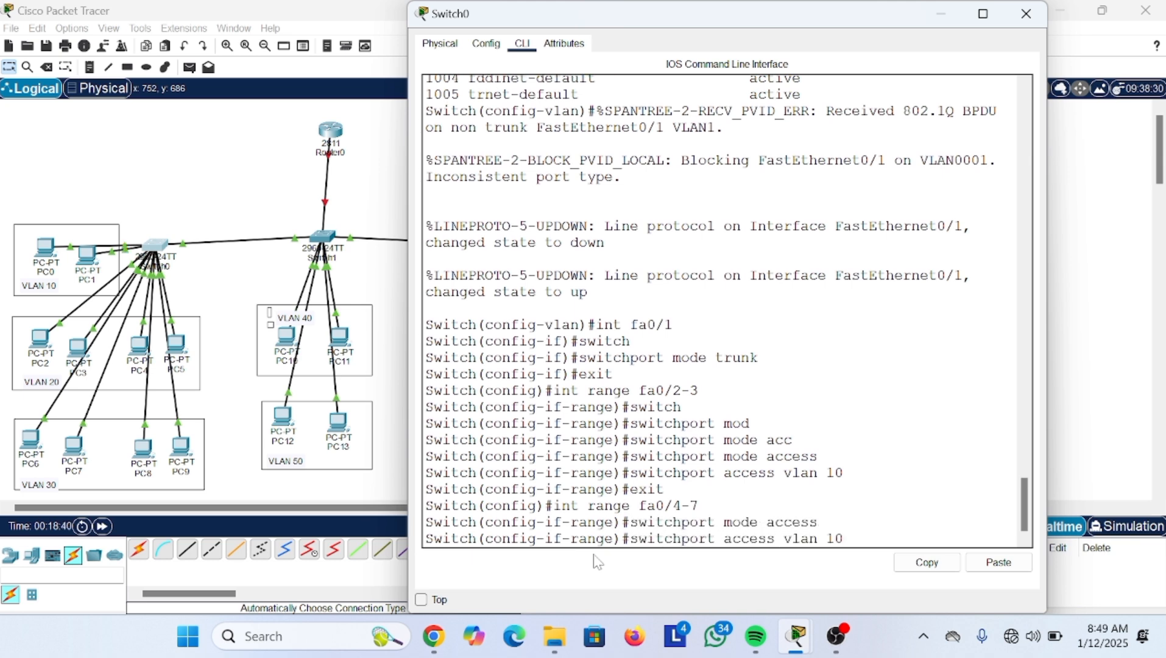
pyautogui.press('BackSpace')
pyautogui.write('20')
pyautogui.press('Return')
pyautogui.write('exit')
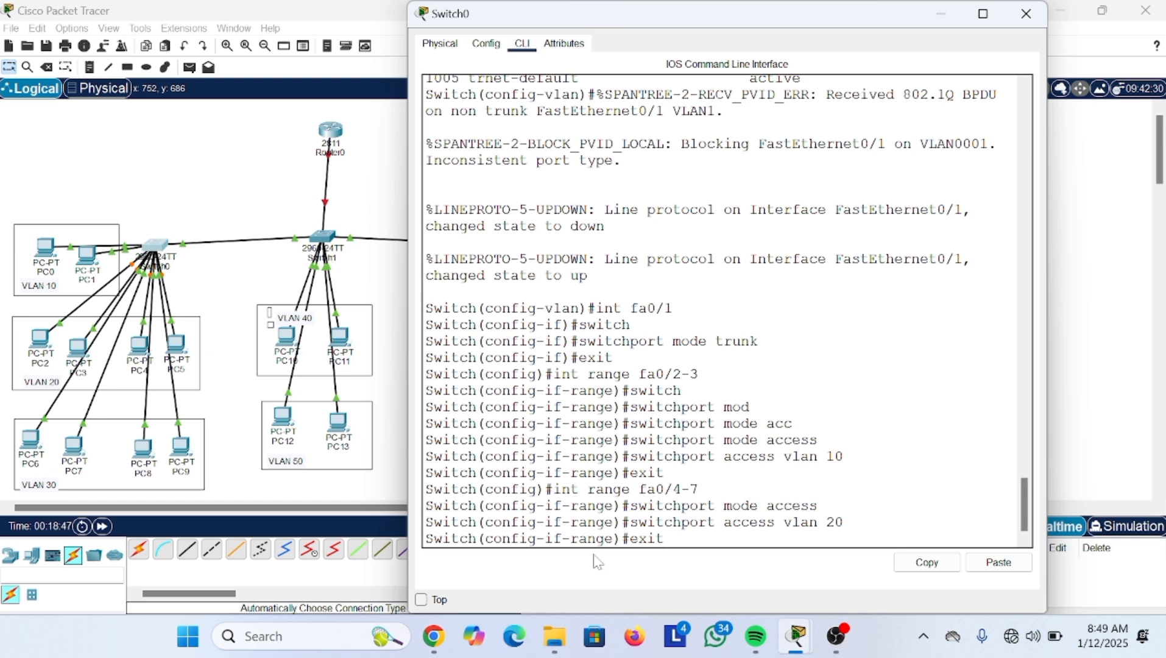
pyautogui.press('Return')
# - Enter interface range configuration for fa0/8-11 on Switch0 and set these ports to access mode
pyautogui.press('Up')
pyautogui.press('Up')
pyautogui.press('Up')
pyautogui.press('Up')
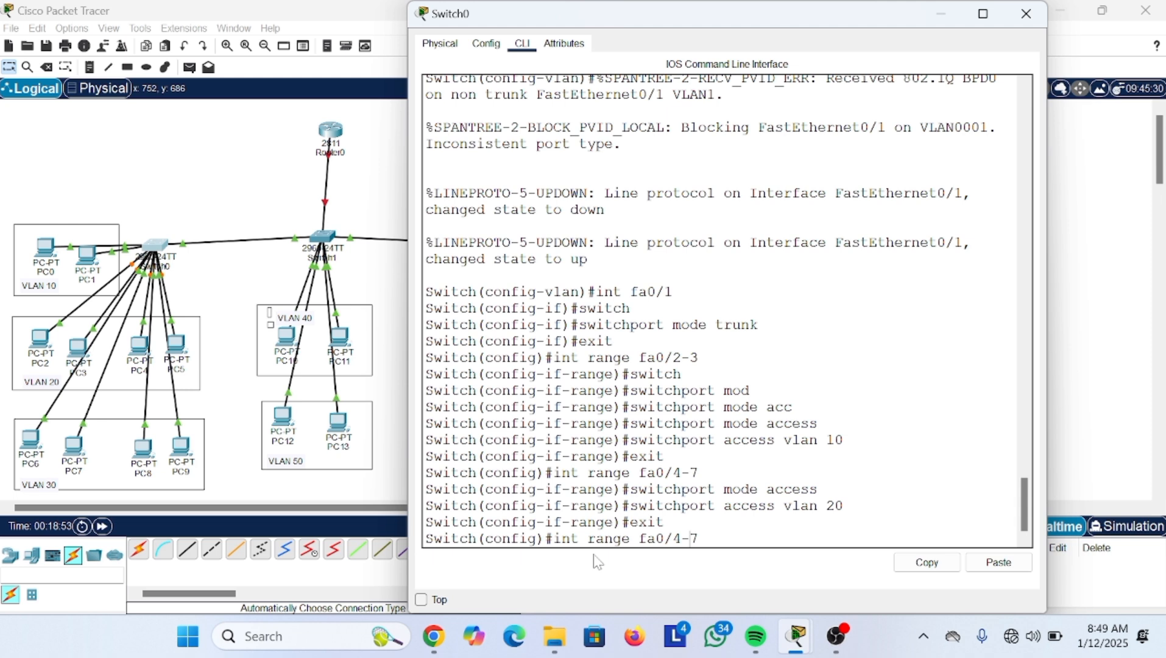
pyautogui.press('Left')
pyautogui.press('BackSpace')
pyautogui.write('8')
pyautogui.press('BackSpace')
pyautogui.write('11')
pyautogui.press('Return')
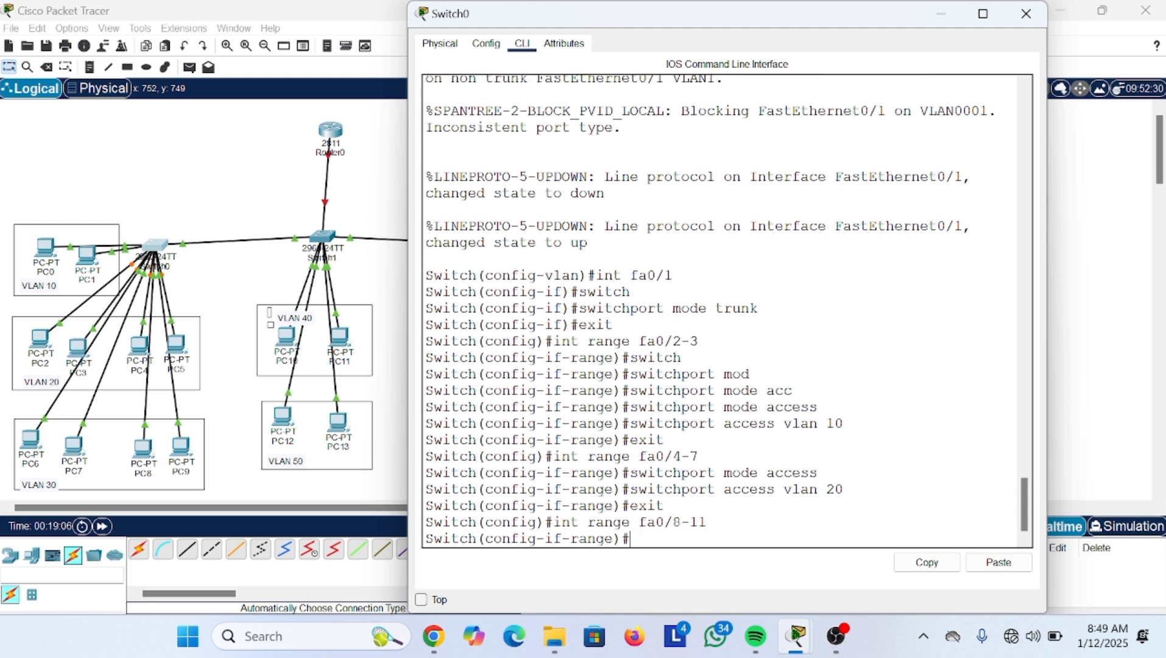
pyautogui.write('switchport mode access')
pyautogui.press('Return')
# - Assign ports fa0/8-11 on Switch0 to access VLAN 30
pyautogui.press('Up')
pyautogui.press('Up')
pyautogui.press('Up')
pyautogui.press('Up')
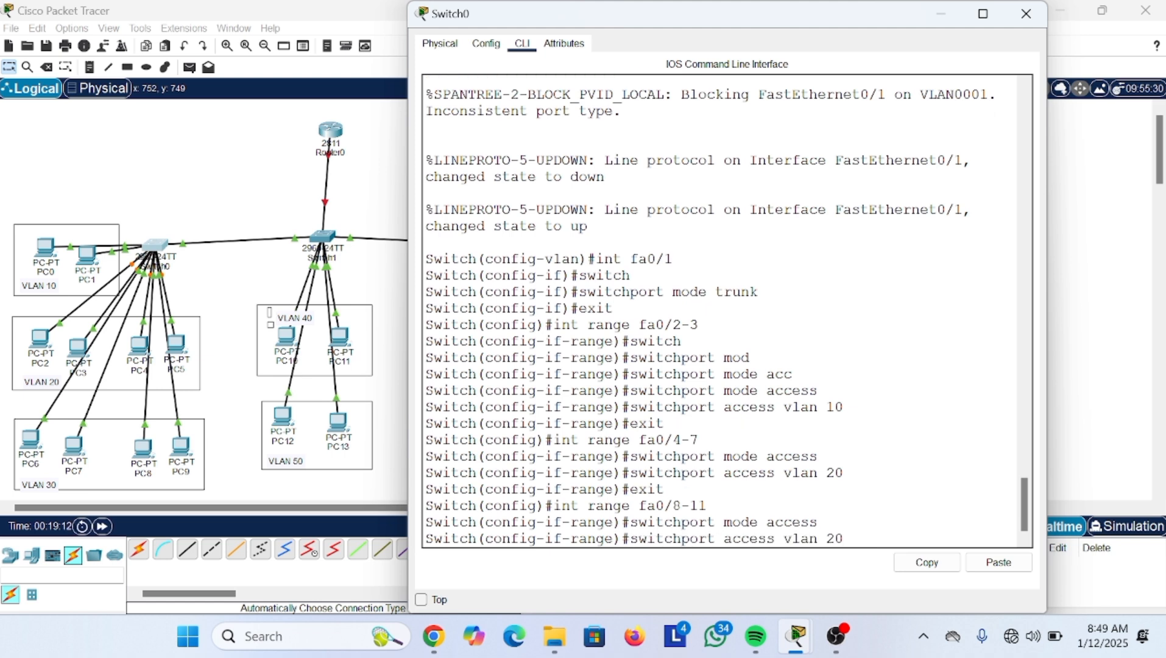
pyautogui.press('BackSpace')
pyautogui.press('BackSpace')
pyautogui.write('30')
pyautogui.press('Return')
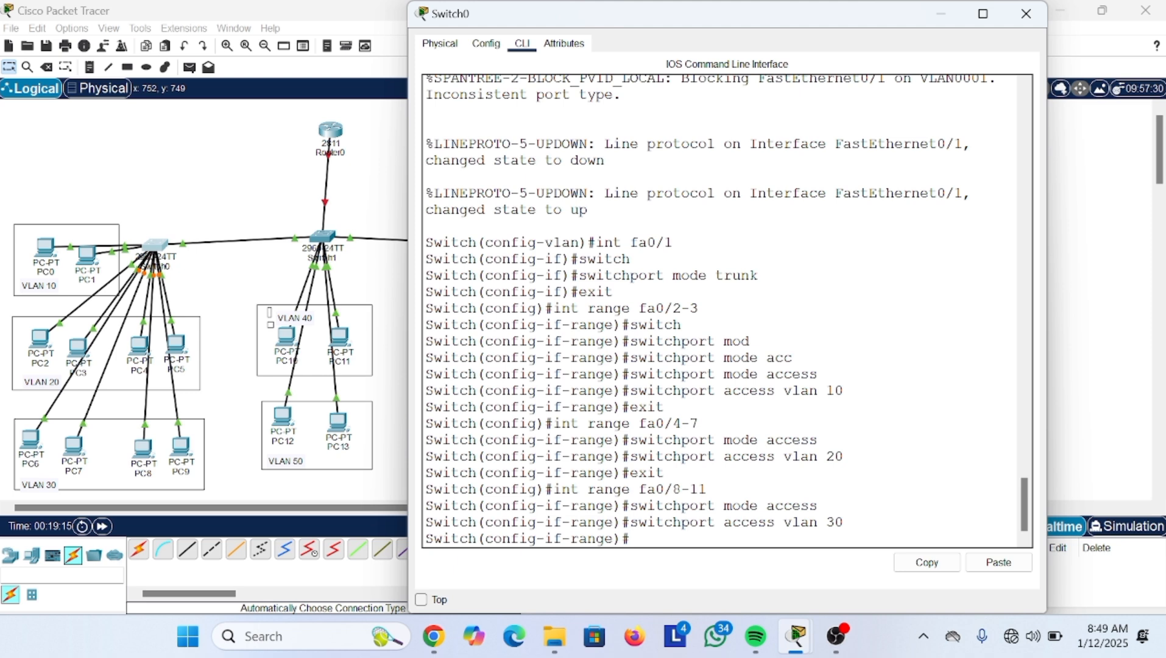
# - Run do show vlan brief on Switch0, widen the window to check the port assignments, and minimise it
pyautogui.write('do show vlan brief')
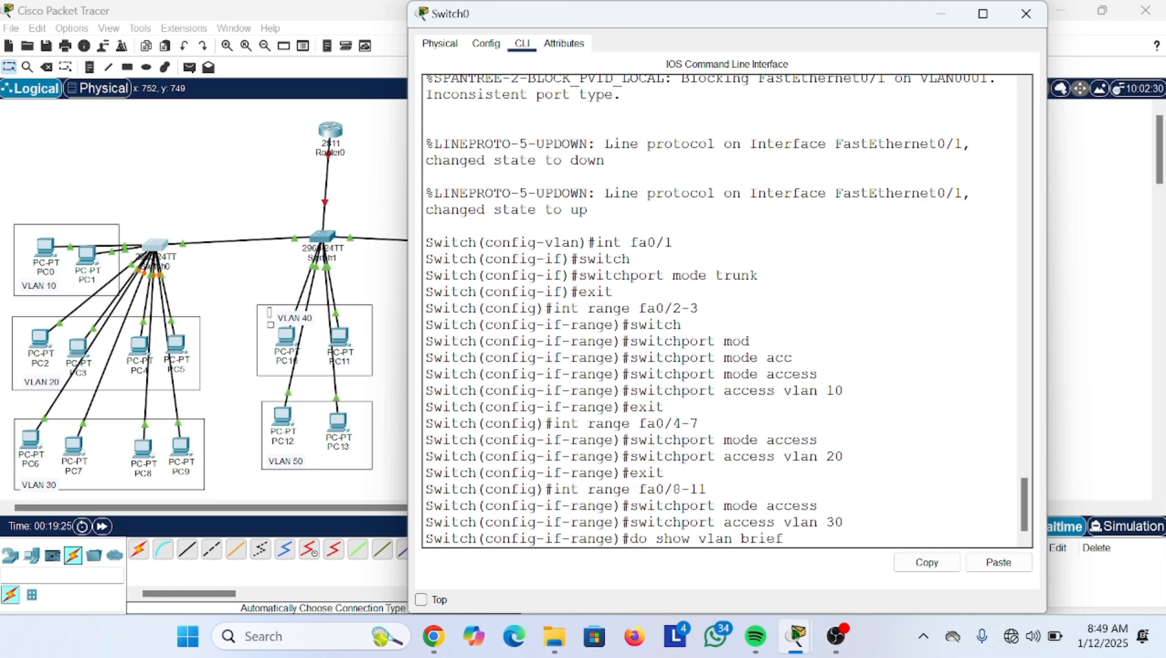
pyautogui.press('Return')
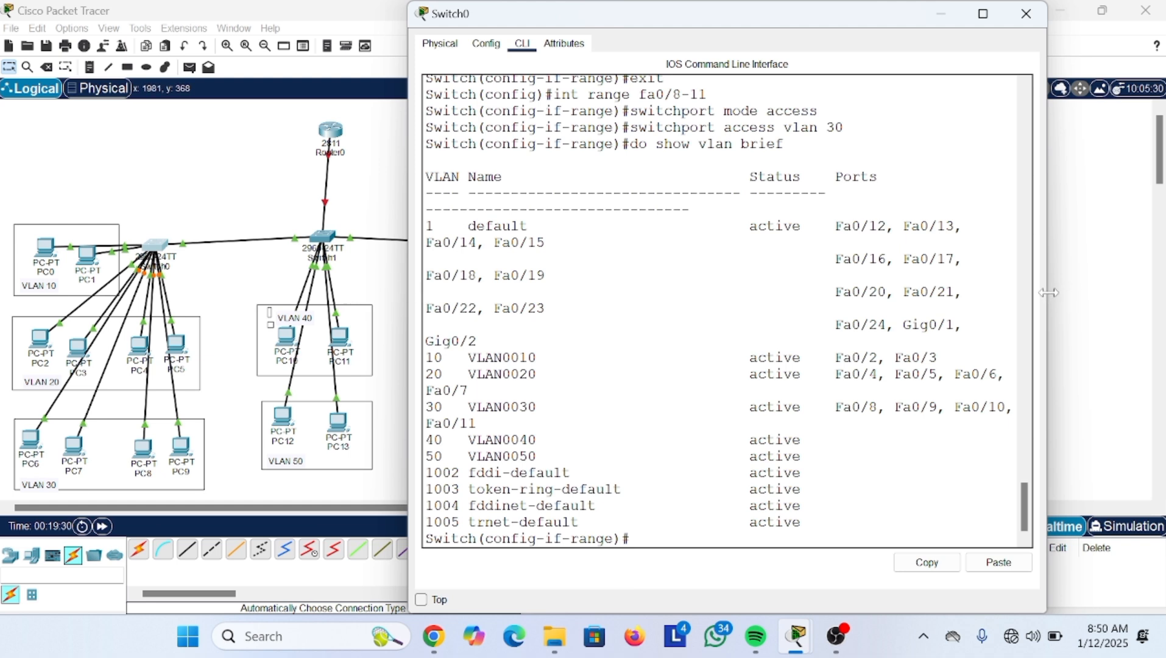
pyautogui.moveTo(1048, 292); pyautogui.dragTo(1106, 293)
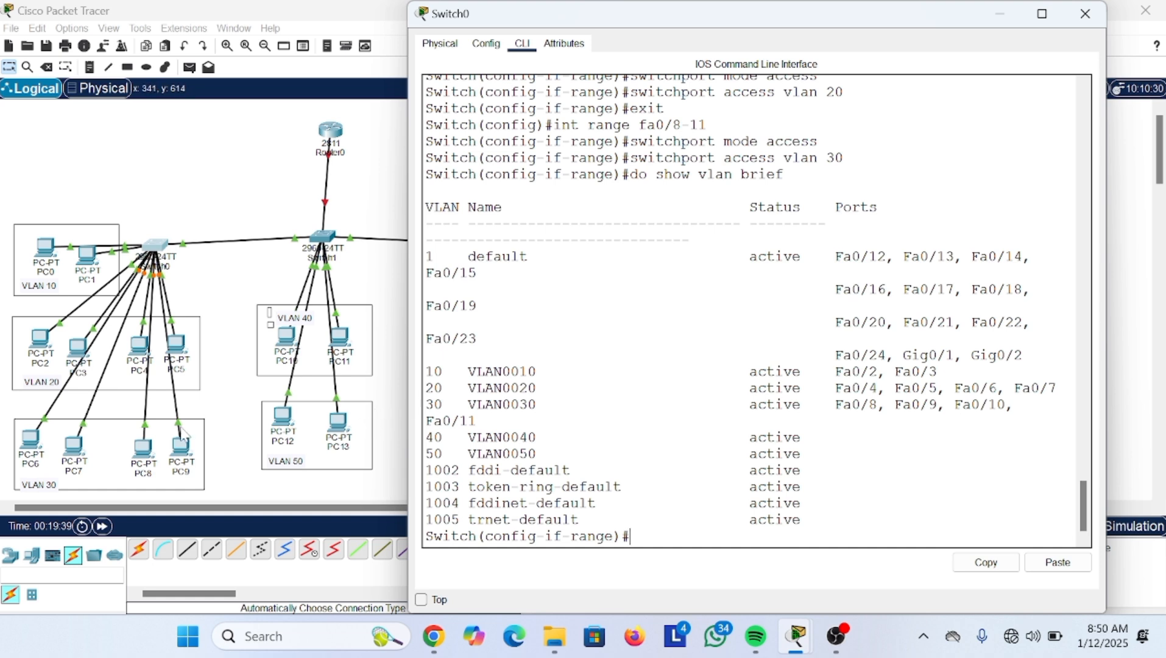
pyautogui.click(1009, 9)
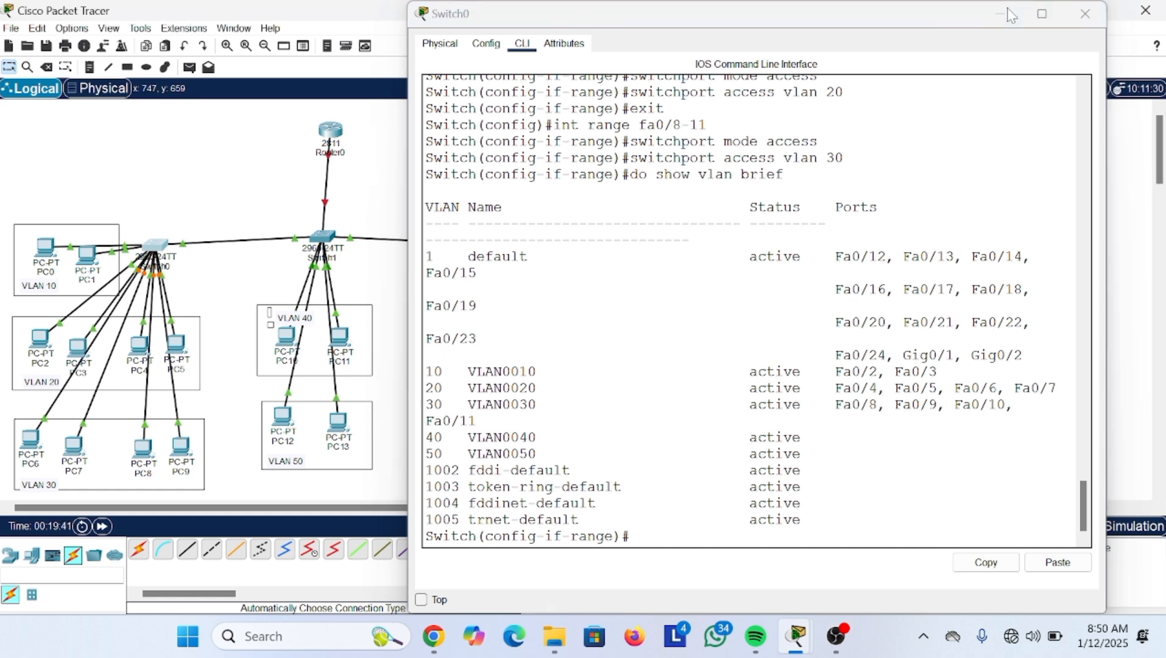
pyautogui.click(1012, 14)
# - Open Switch2's command line and exit VLAN configuration to global configuration mode
pyautogui.click(529, 246)
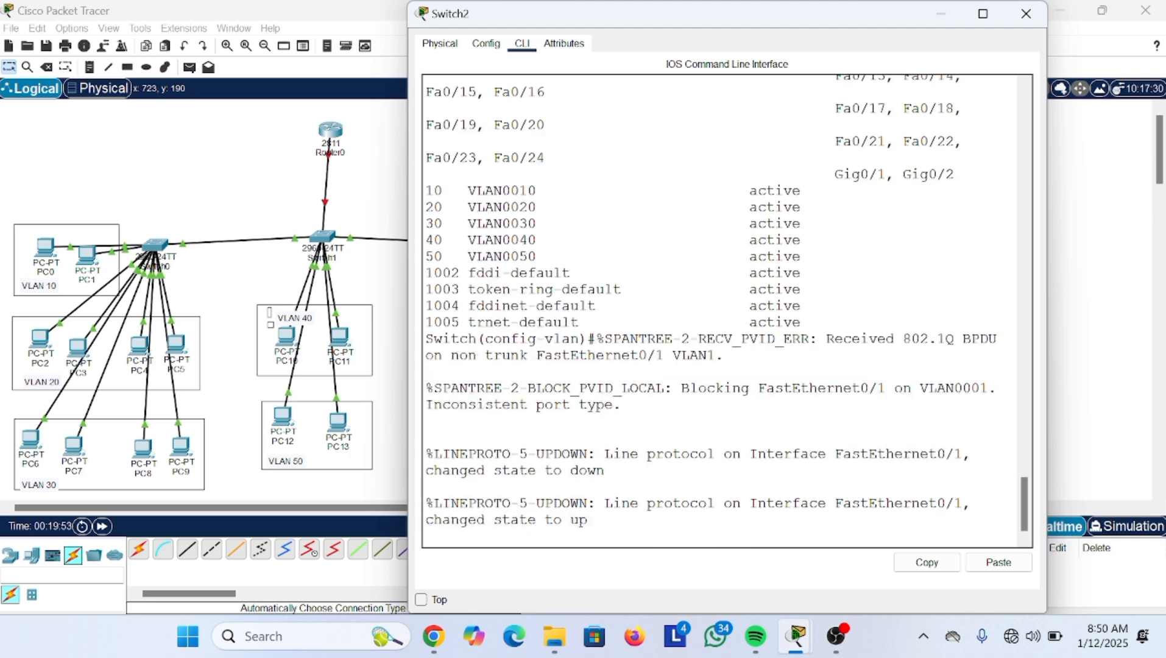
pyautogui.press('Return')
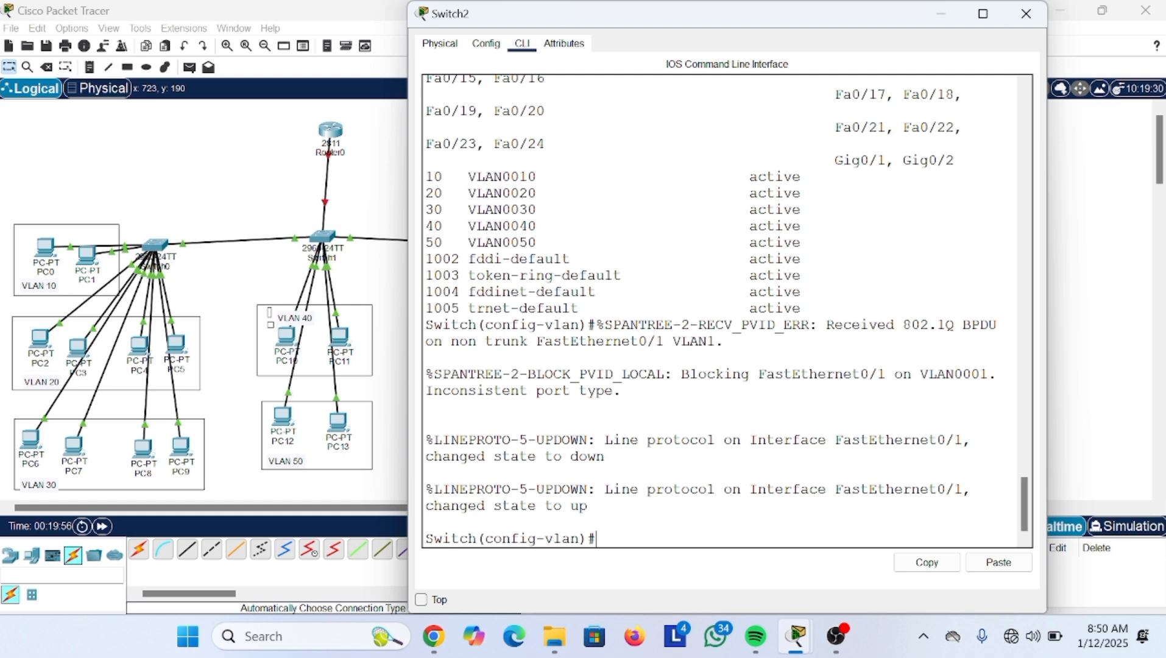
pyautogui.write('exit')
pyautogui.press('Return')
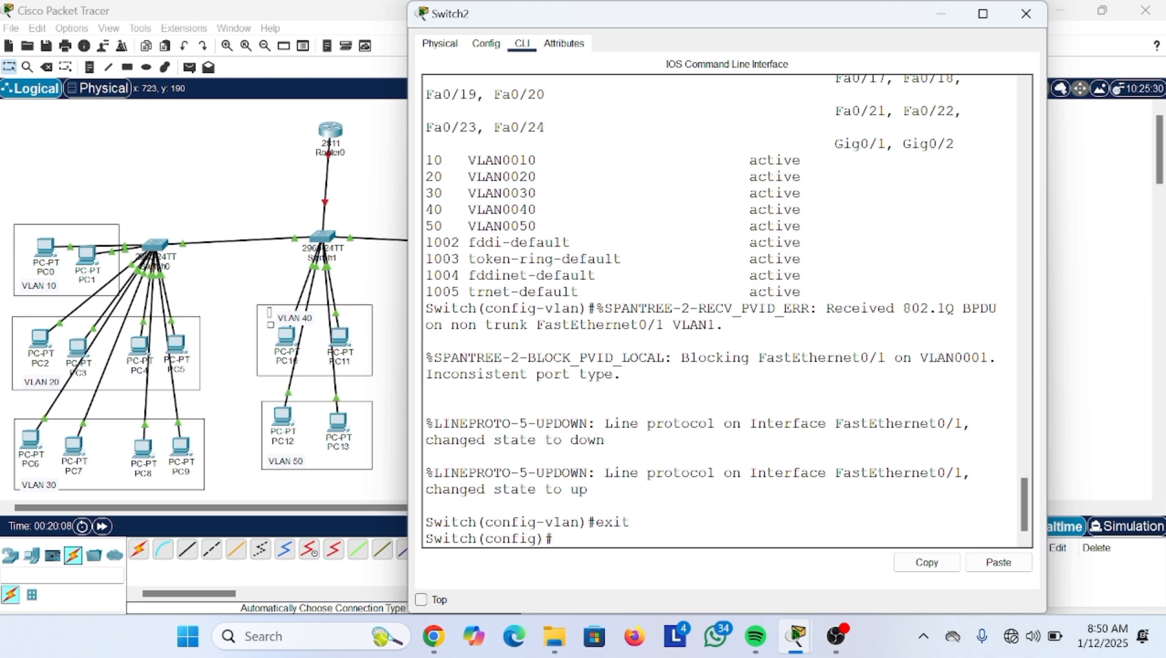
# - Set interface fa0/1 on Switch2 to trunk mode and exit to global configuration mode
pyautogui.write('int fa0/1')
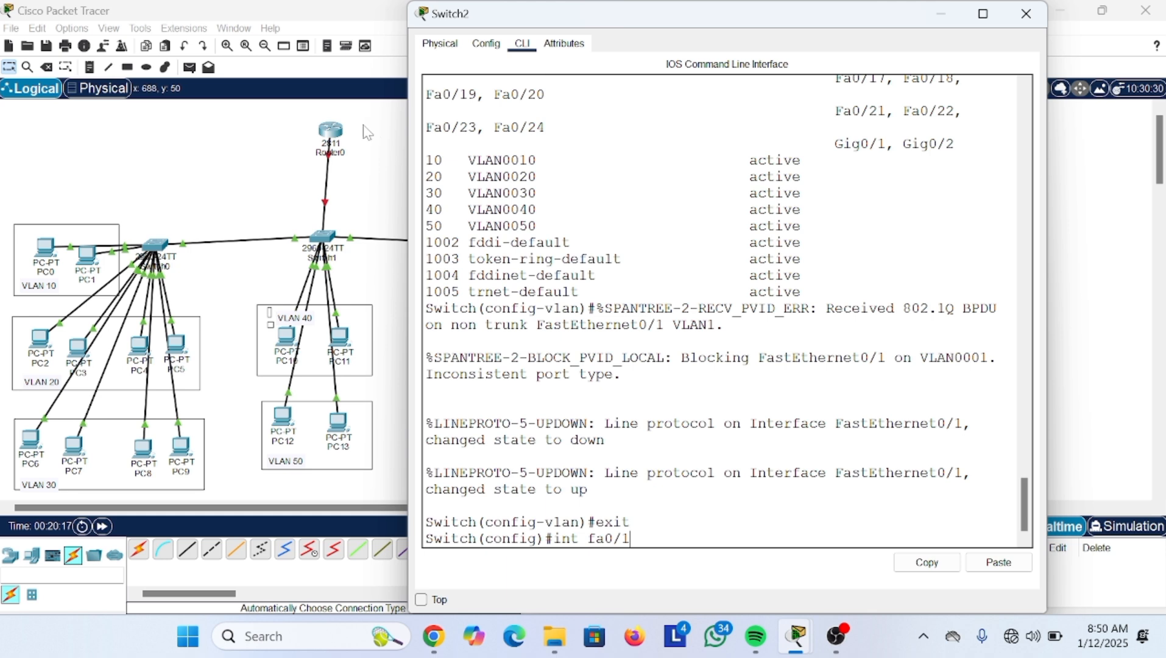
pyautogui.hscroll(5, 291, 153)
pyautogui.hscroll(-2, 292, 152)
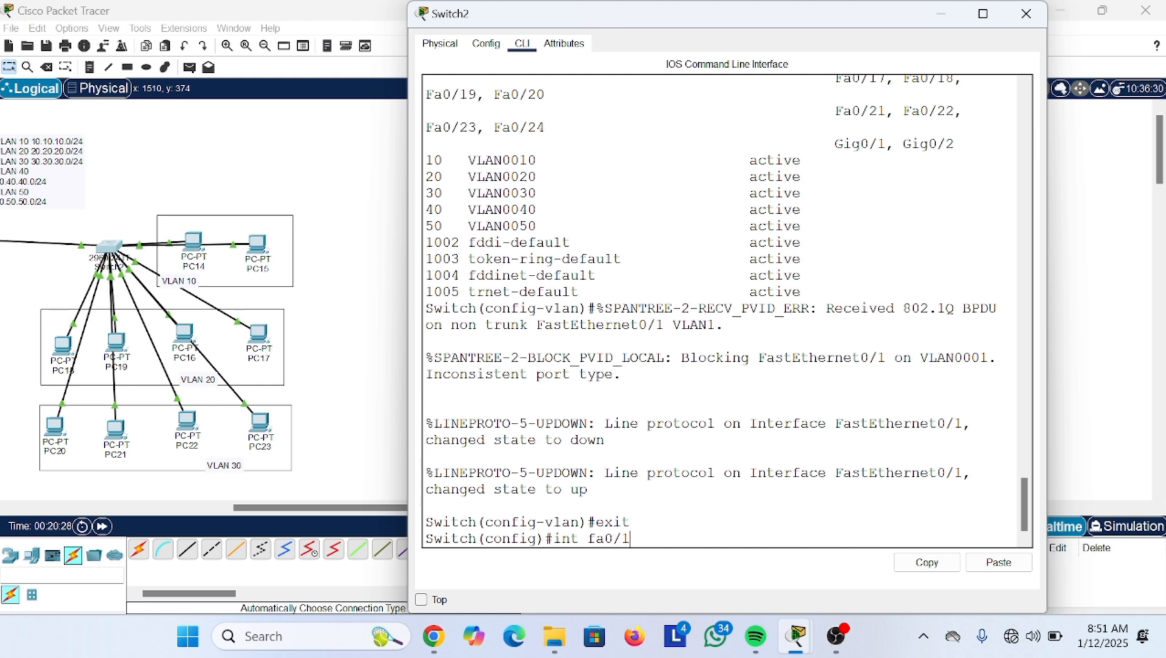
pyautogui.press('Return')
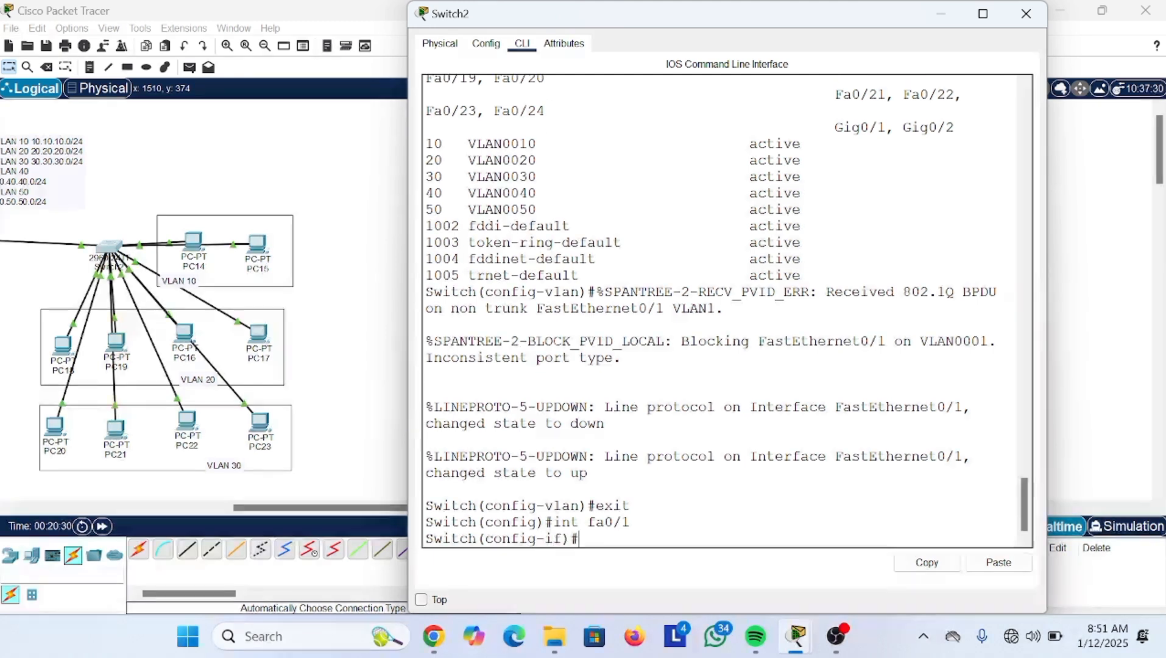
pyautogui.write('swit')
pyautogui.press('Tab')
pyautogui.write('mod')
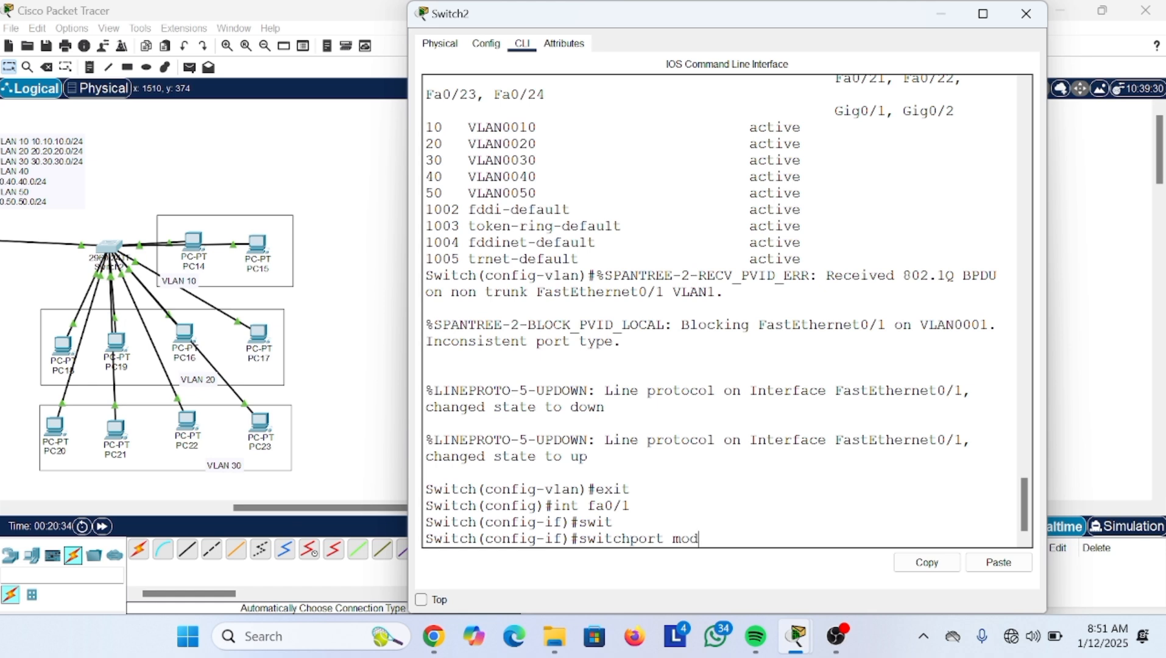
pyautogui.write('e tr')
pyautogui.press('Tab')
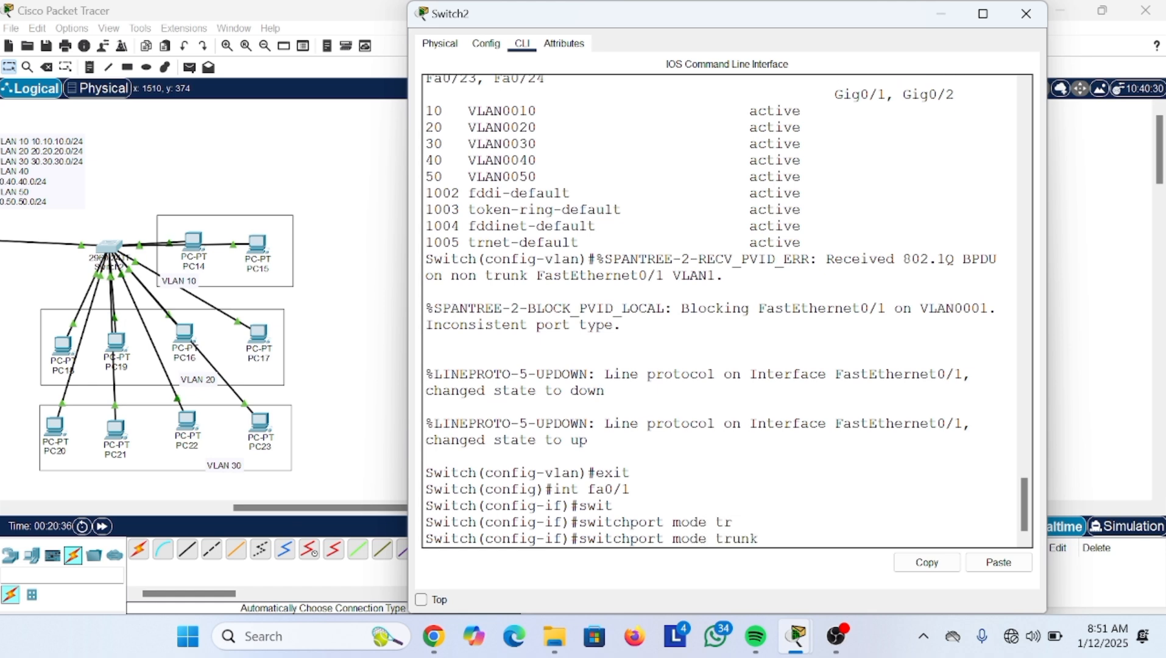
pyautogui.press('Return')
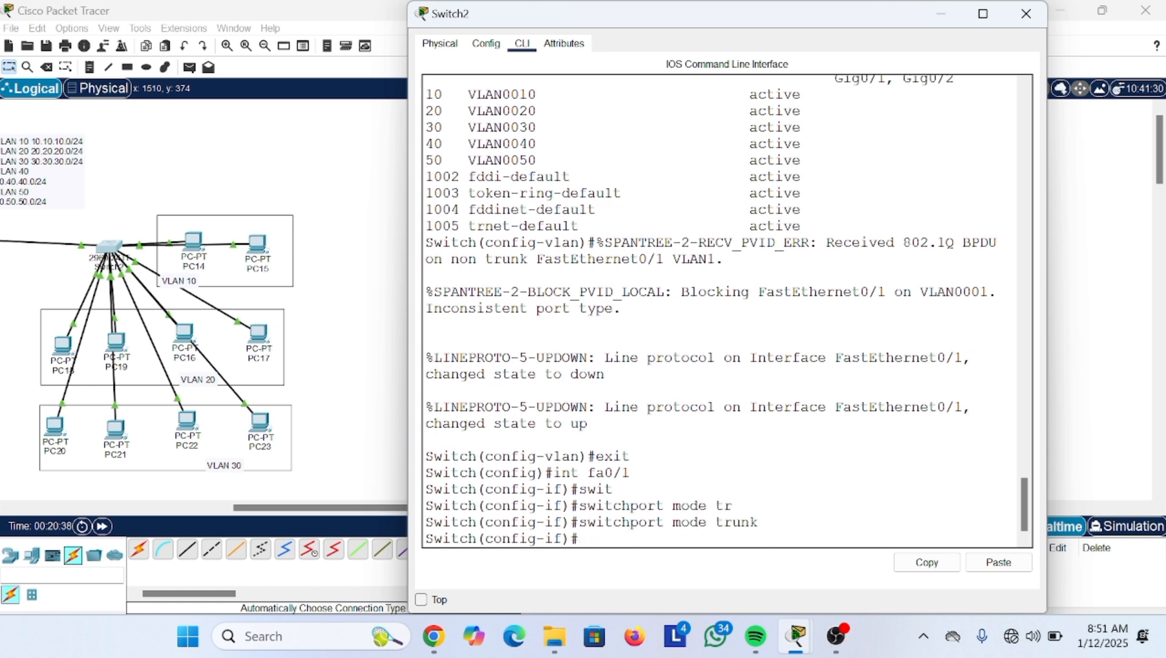
pyautogui.write('exit')
pyautogui.press('Return')
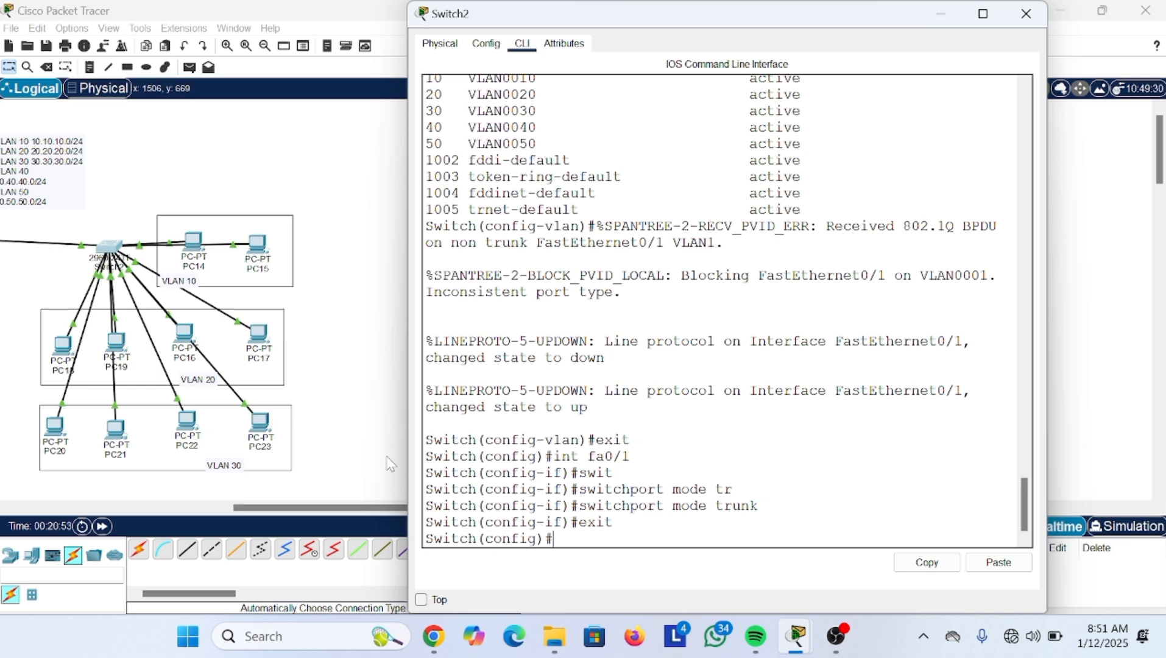
# - Enter interface range configuration for fa0/2-3 on Switch2 and set these ports to access mode
pyautogui.write('int range fa0/2-3')
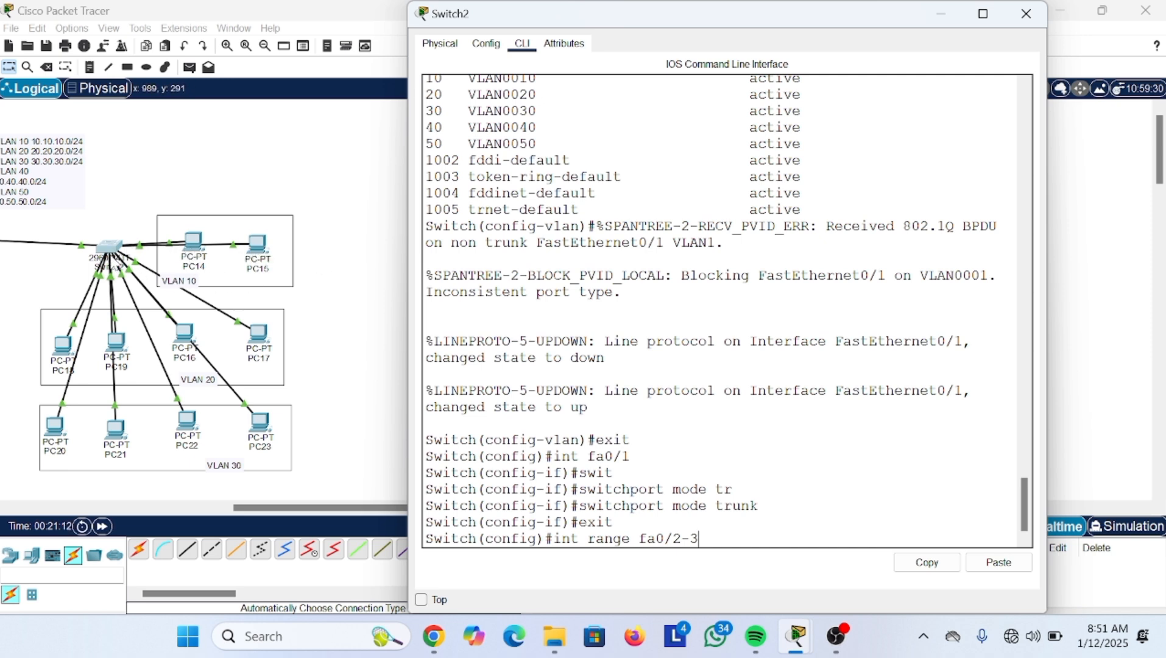
pyautogui.press('Return')
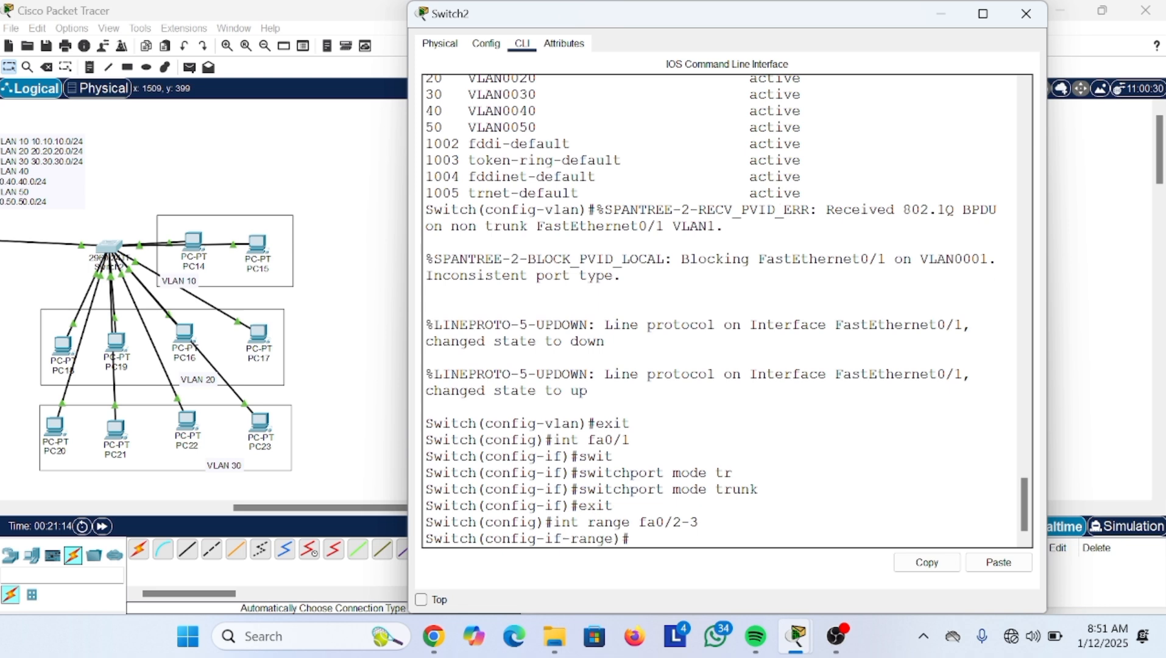
pyautogui.press('Up')
pyautogui.press('Up')
pyautogui.press('Up')
pyautogui.press('Up')
pyautogui.press('Up')
pyautogui.press('Down')
pyautogui.press('Down')
pyautogui.press('Down')
pyautogui.press('BackSpace')
pyautogui.press('BackSpace')
pyautogui.press('BackSpace')
pyautogui.press('BackSpace')
pyautogui.press('BackSpace')
pyautogui.press('BackSpace')
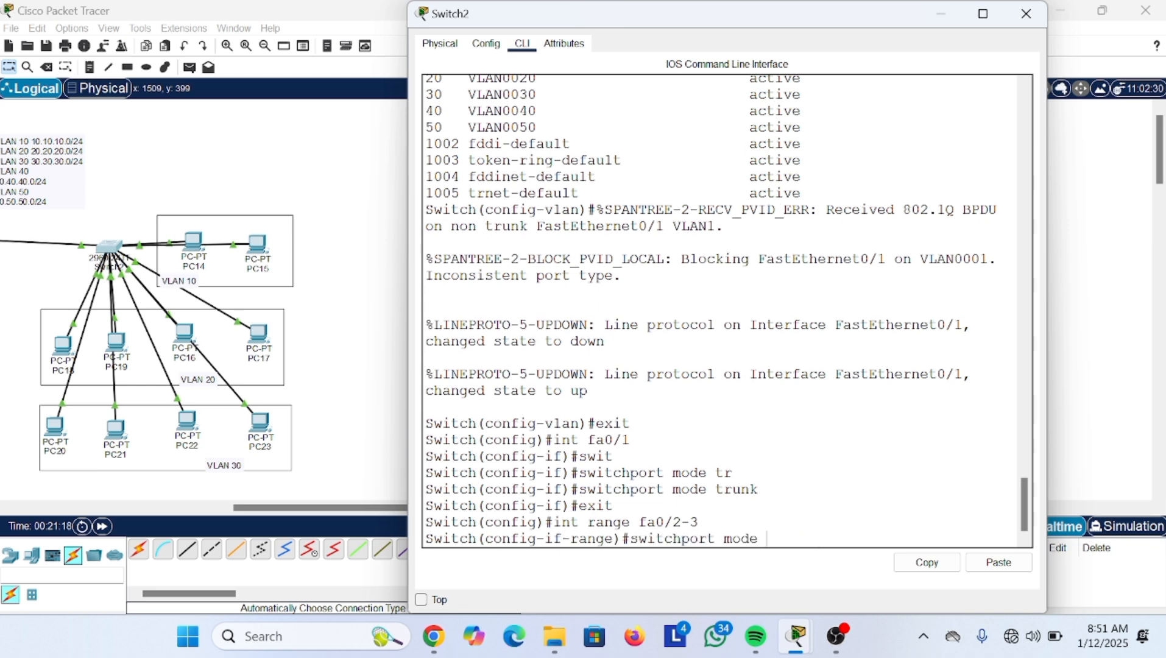
pyautogui.write('access')
pyautogui.press('Return')
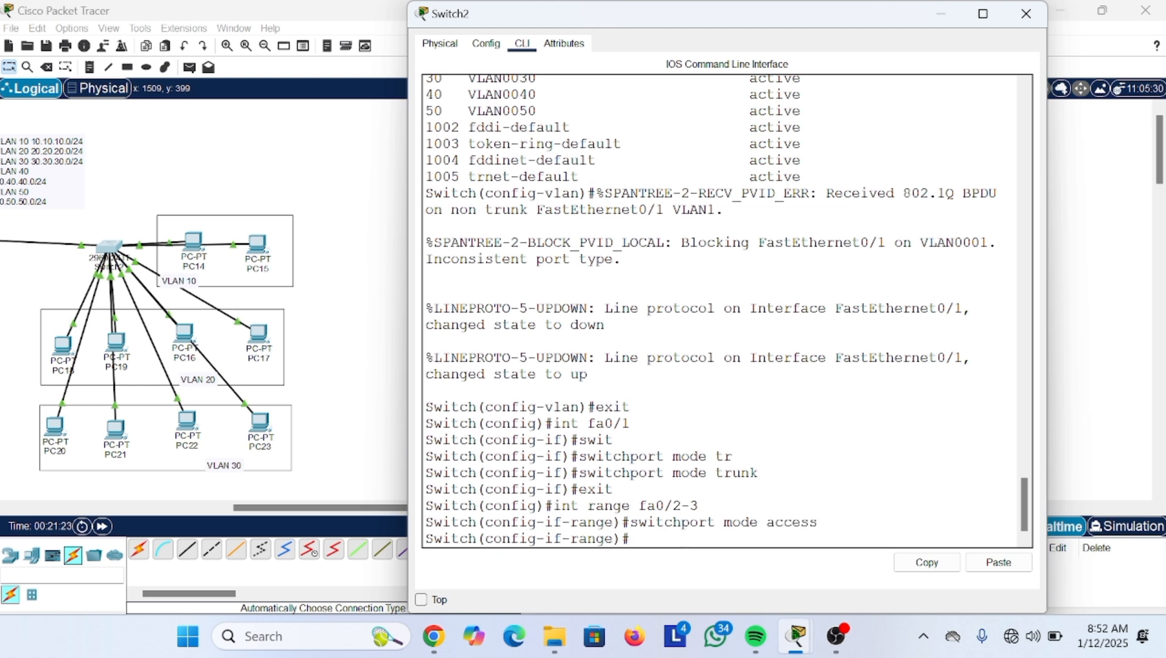
# - Assign ports fa0/2-3 on Switch2 to access VLAN 10 and exit the interface range
pyautogui.press('Up')
pyautogui.press('BackSpace')
pyautogui.press('BackSpace')
pyautogui.press('BackSpace')
pyautogui.press('BackSpace')
pyautogui.press('BackSpace')
pyautogui.press('BackSpace')
pyautogui.press('BackSpace')
pyautogui.press('BackSpace')
pyautogui.press('BackSpace')
pyautogui.press('BackSpace')
pyautogui.press('BackSpace')
pyautogui.write('access vlan')
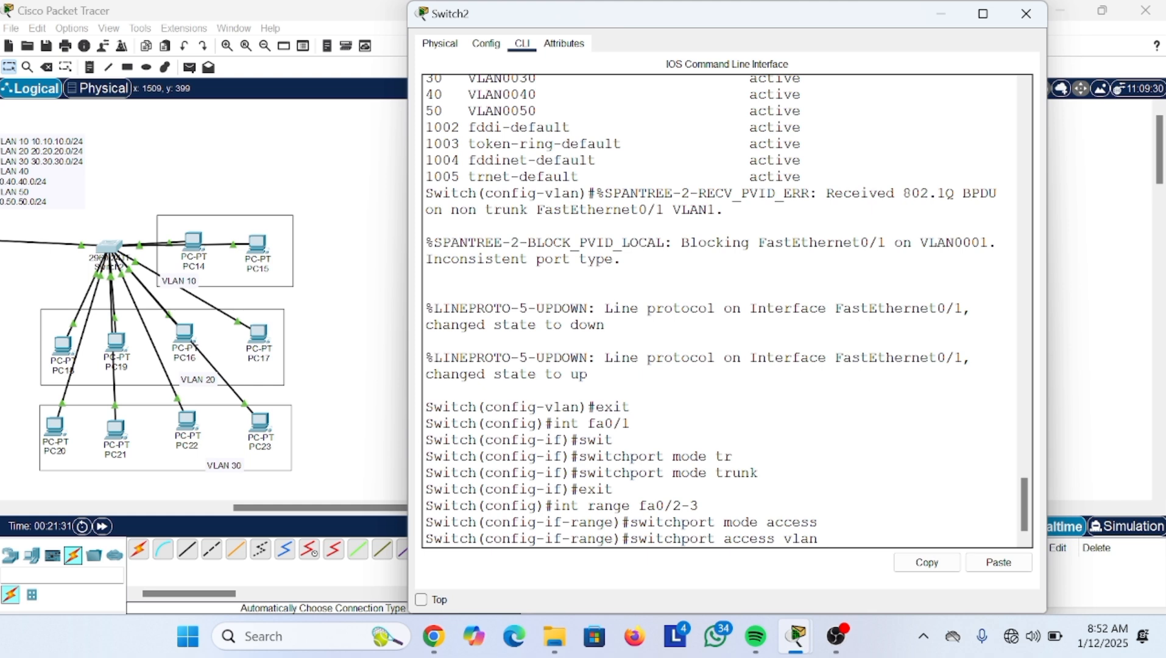
pyautogui.write(' 10')
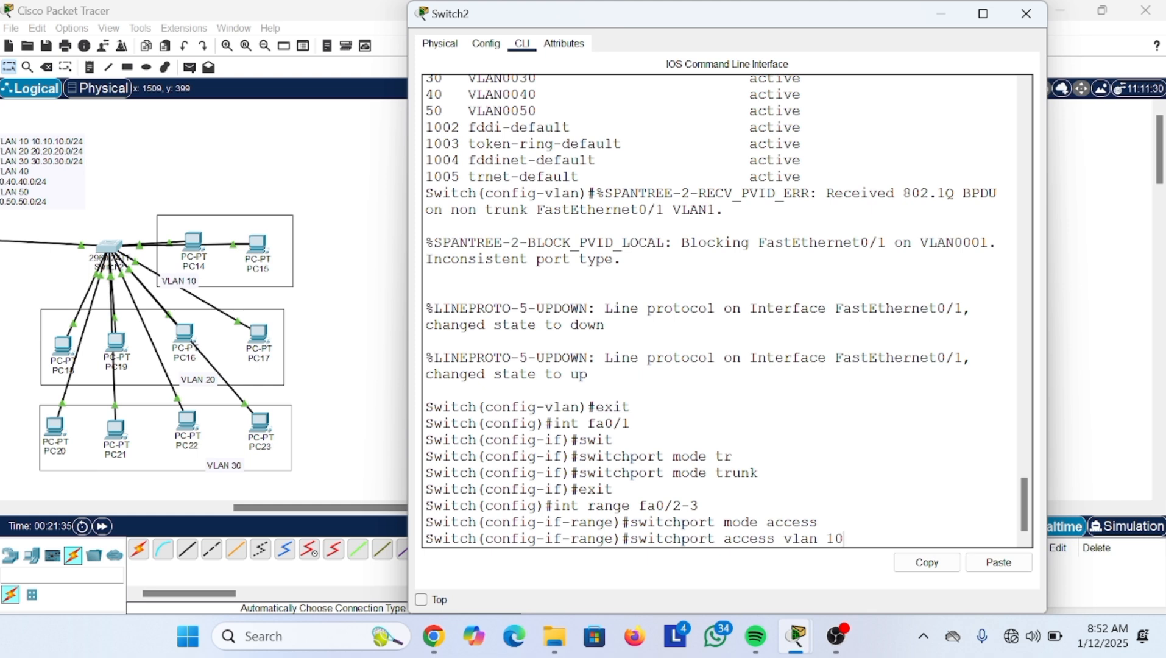
pyautogui.press('Return')
pyautogui.write('exit')
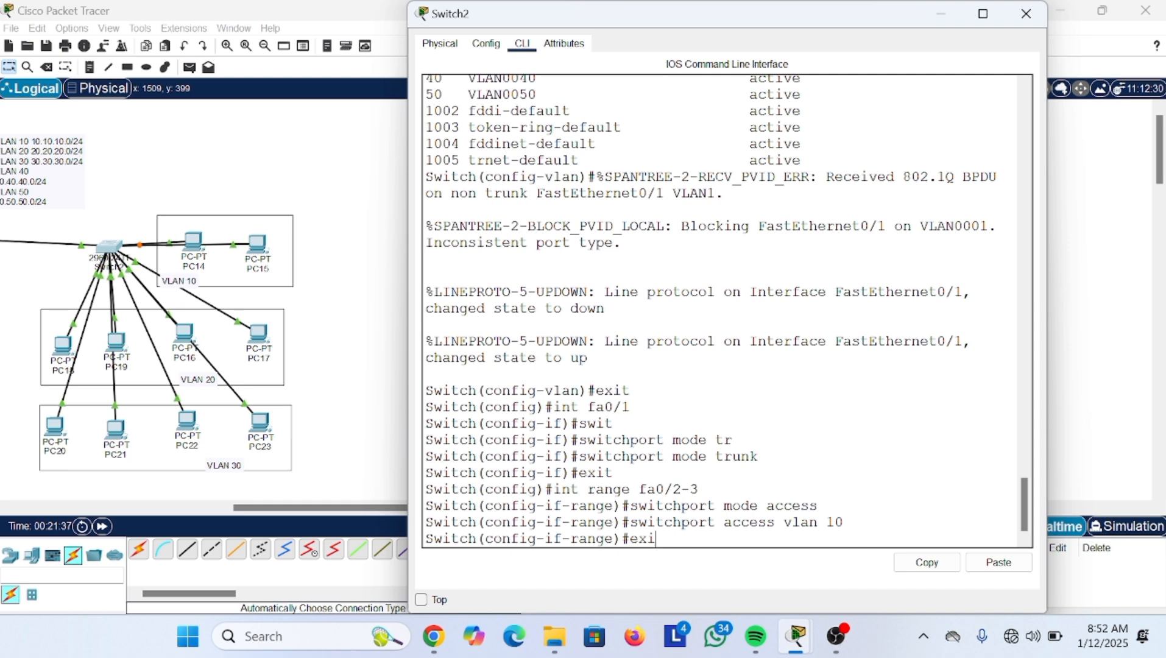
pyautogui.press('Return')
# - Enter interface range configuration for fa0/4-7 on Switch2 and set these ports to access mode
pyautogui.press('Up')
pyautogui.press('Up')
pyautogui.press('Up')
pyautogui.press('Up')
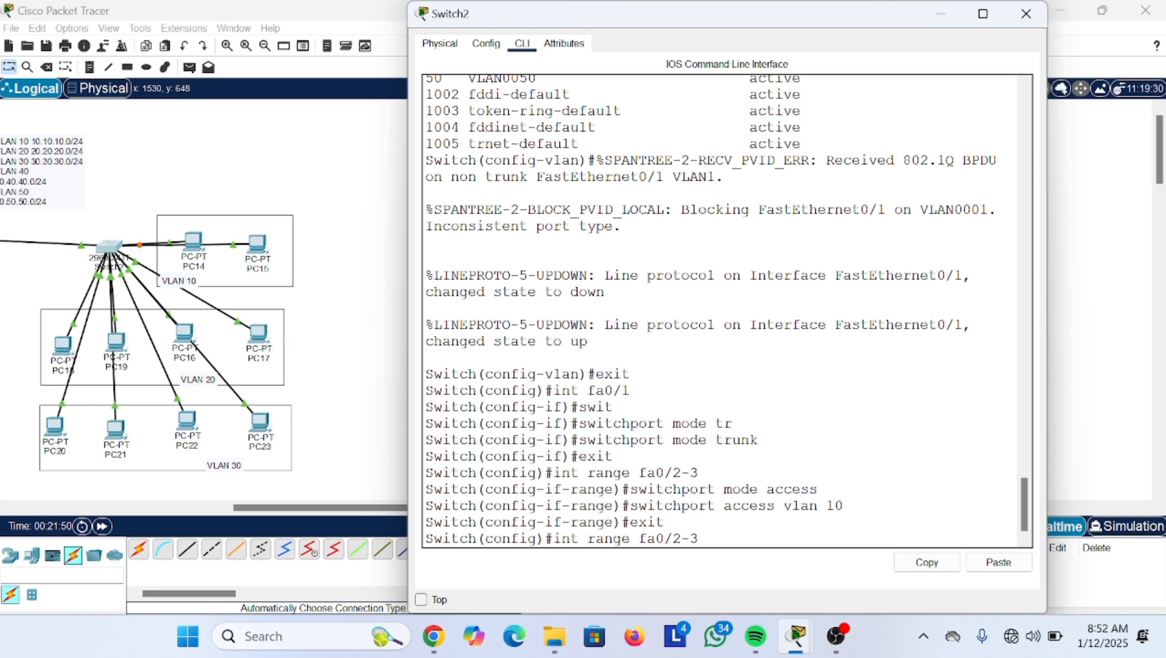
pyautogui.press('BackSpace')
pyautogui.press('BackSpace')
pyautogui.press('BackSpace')
pyautogui.write('4-7')
pyautogui.press('Return')
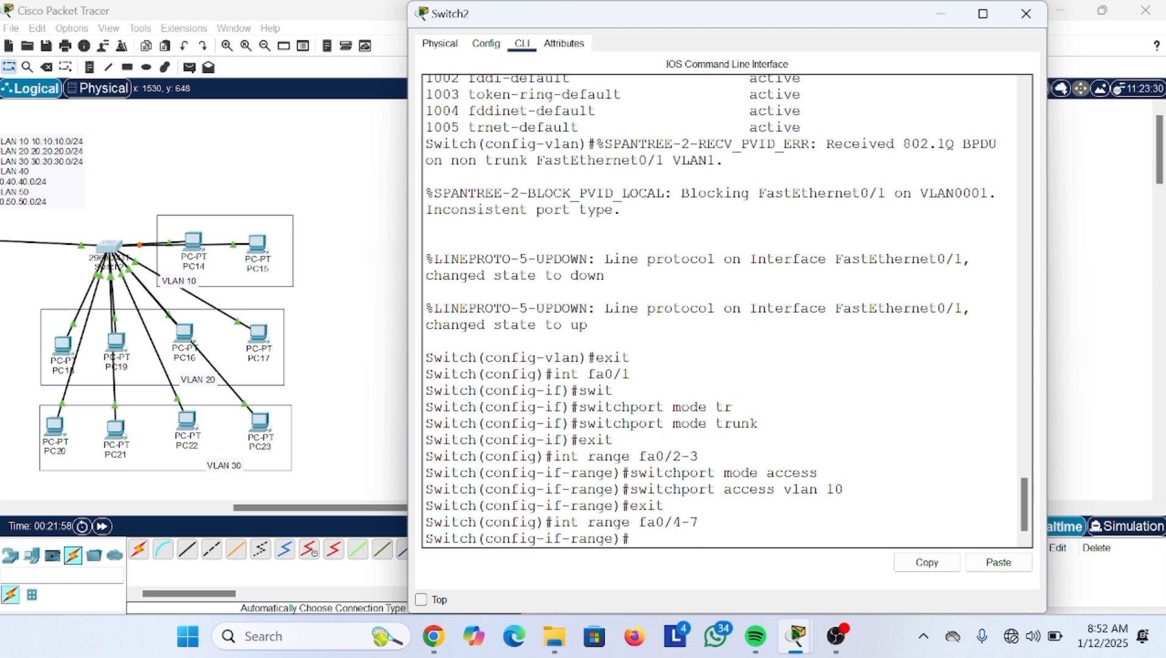
pyautogui.press('Up')
pyautogui.press('Up')
pyautogui.press('Up')
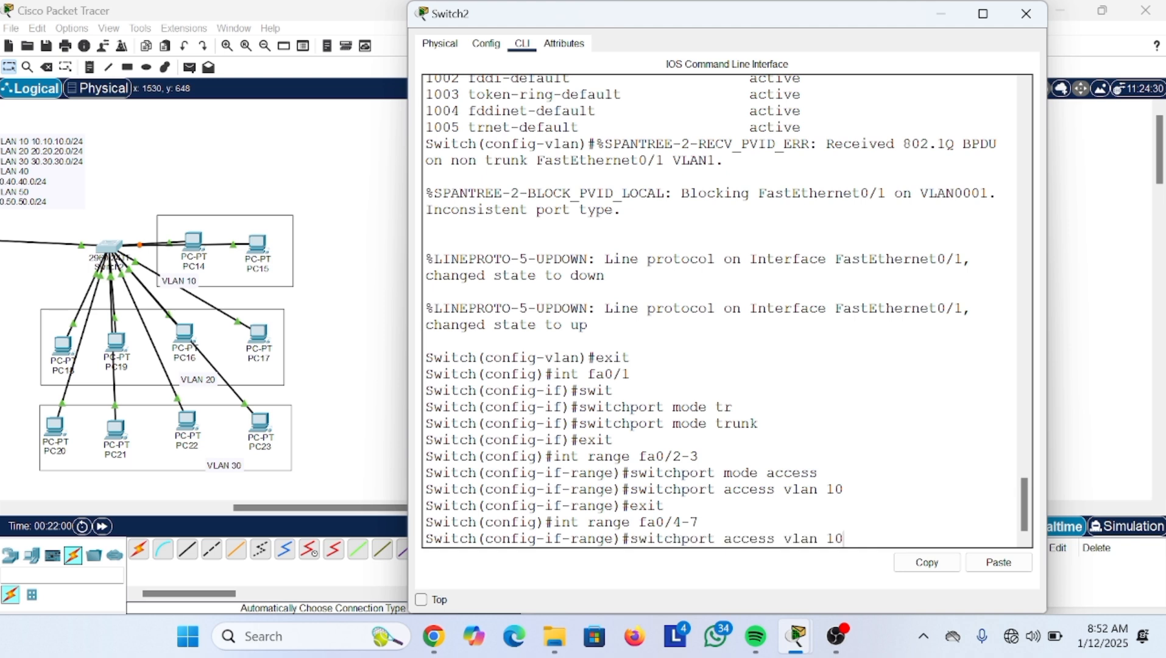
pyautogui.press('Up')
pyautogui.press('Return')
# - Assign ports fa0/4-7 on Switch2 to access VLAN 20 and exit the interface range
pyautogui.press('Up')
pyautogui.press('Up')
pyautogui.press('Up')
pyautogui.press('Up')
pyautogui.press('BackSpace')
pyautogui.write('20')
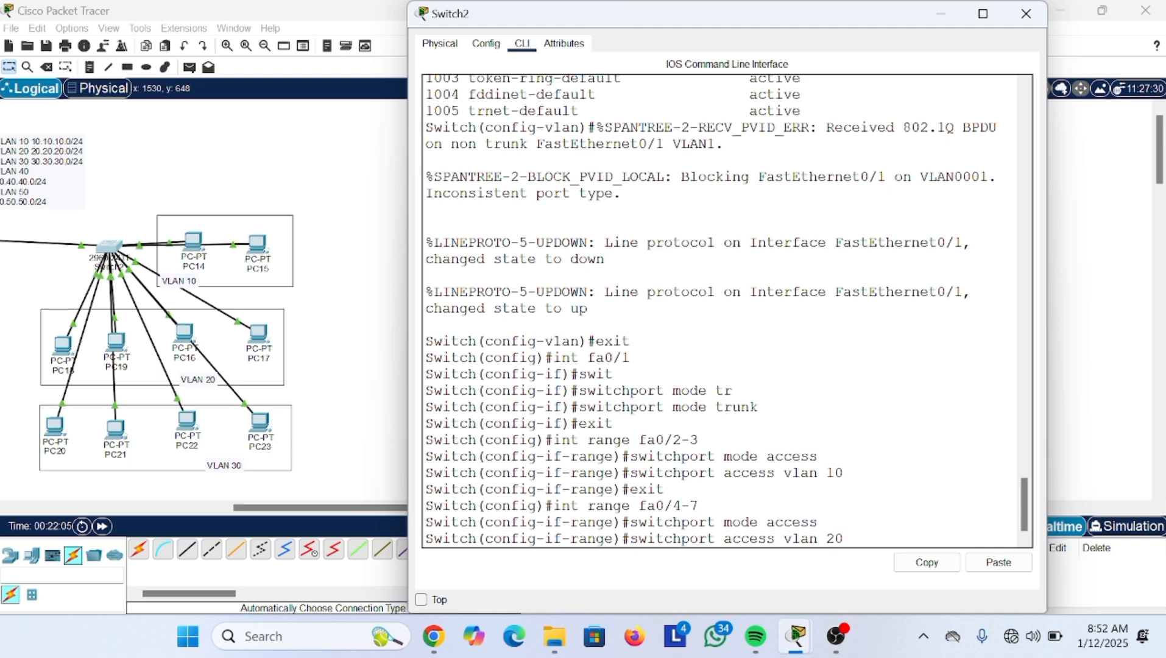
pyautogui.press('Return')
pyautogui.write('exit')
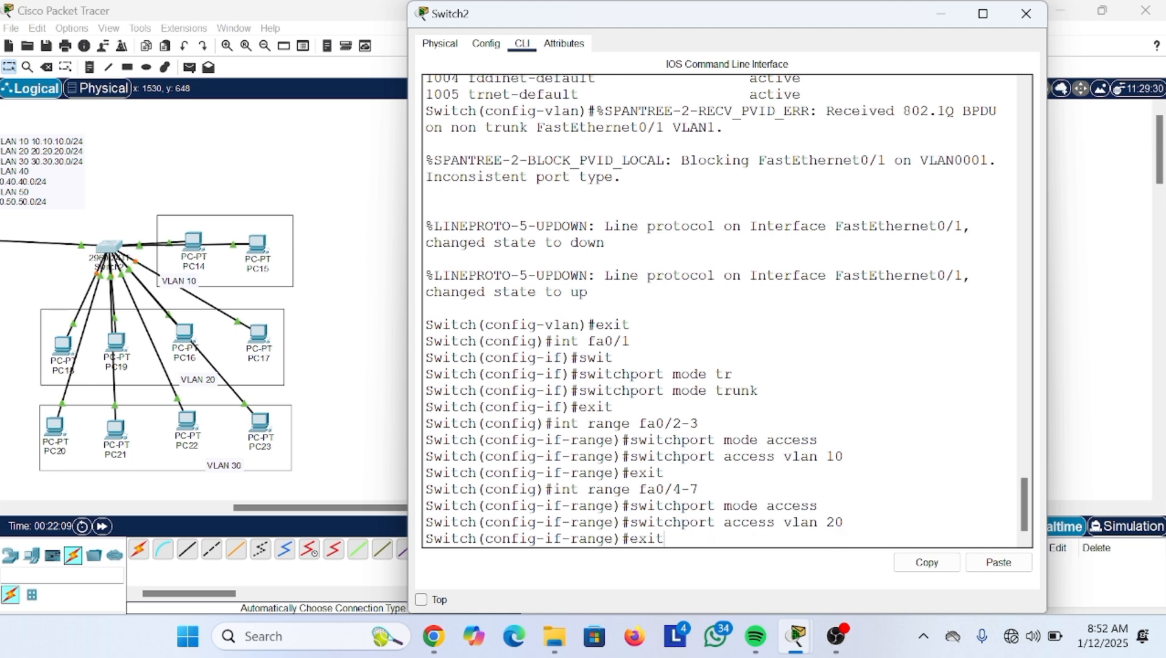
pyautogui.press('Return')
# - Enter interface range configuration for fa0/8-11 on Switch2 and set these ports to access mode
pyautogui.press('Up')
pyautogui.press('Up')
pyautogui.press('Up')
pyautogui.press('Up')
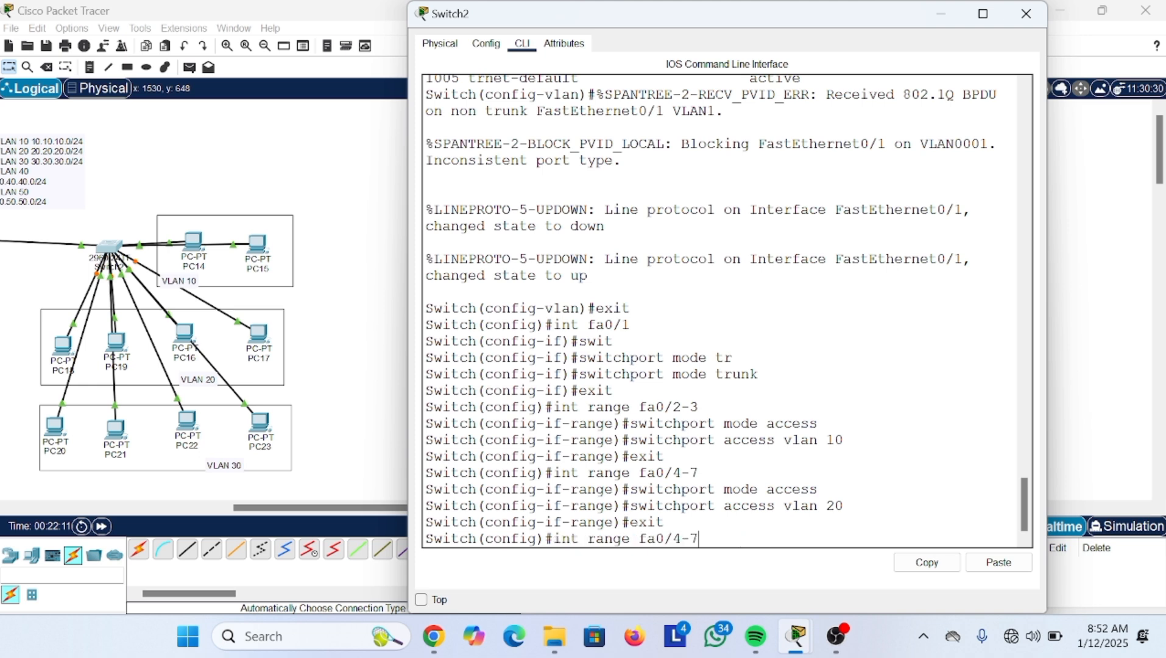
pyautogui.press('BackSpace')
pyautogui.press('BackSpace')
pyautogui.press('BackSpace')
pyautogui.write('8-11')
pyautogui.press('Return')
pyautogui.press('Up')
pyautogui.press('Up')
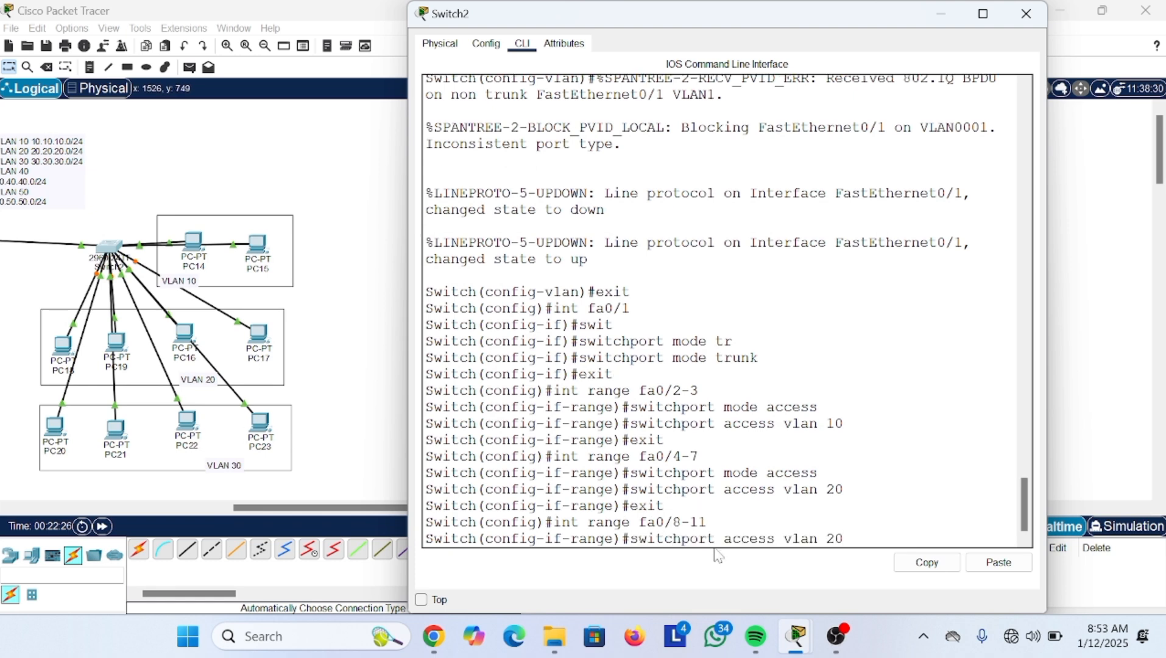
pyautogui.press('Up')
pyautogui.press('Return')
# - Assign ports fa0/8-11 on Switch2 to access VLAN 30
pyautogui.press('Up')
pyautogui.press('Up')
pyautogui.press('Up')
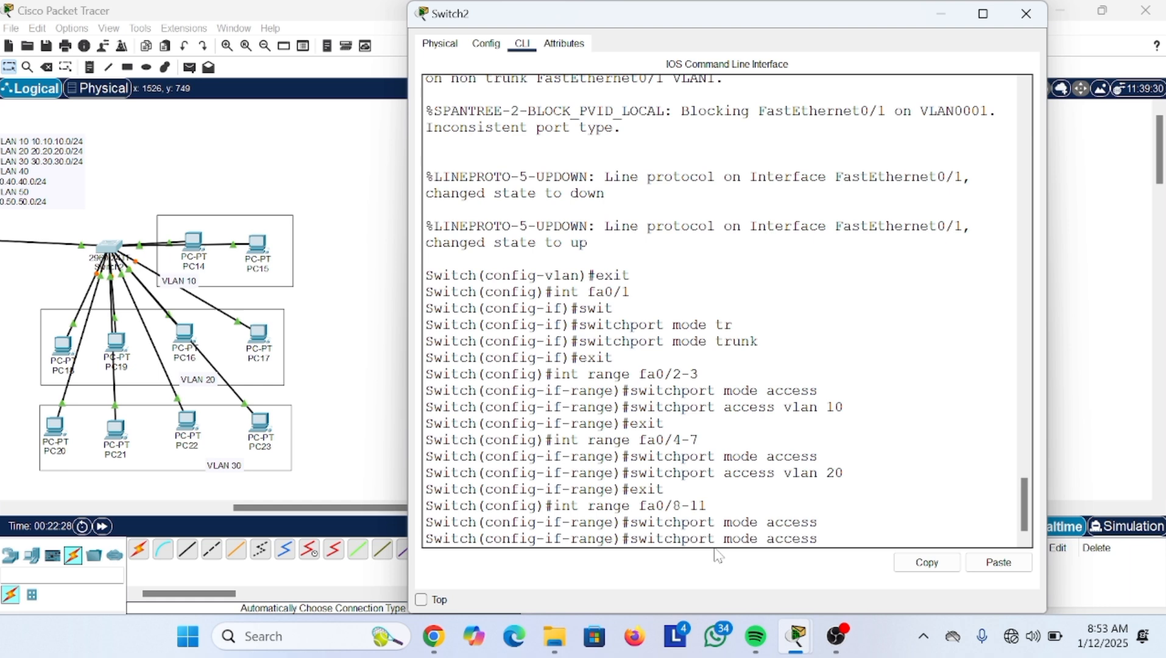
pyautogui.press('Up')
pyautogui.press('BackSpace')
pyautogui.press('BackSpace')
pyautogui.write('30')
pyautogui.press('Return')
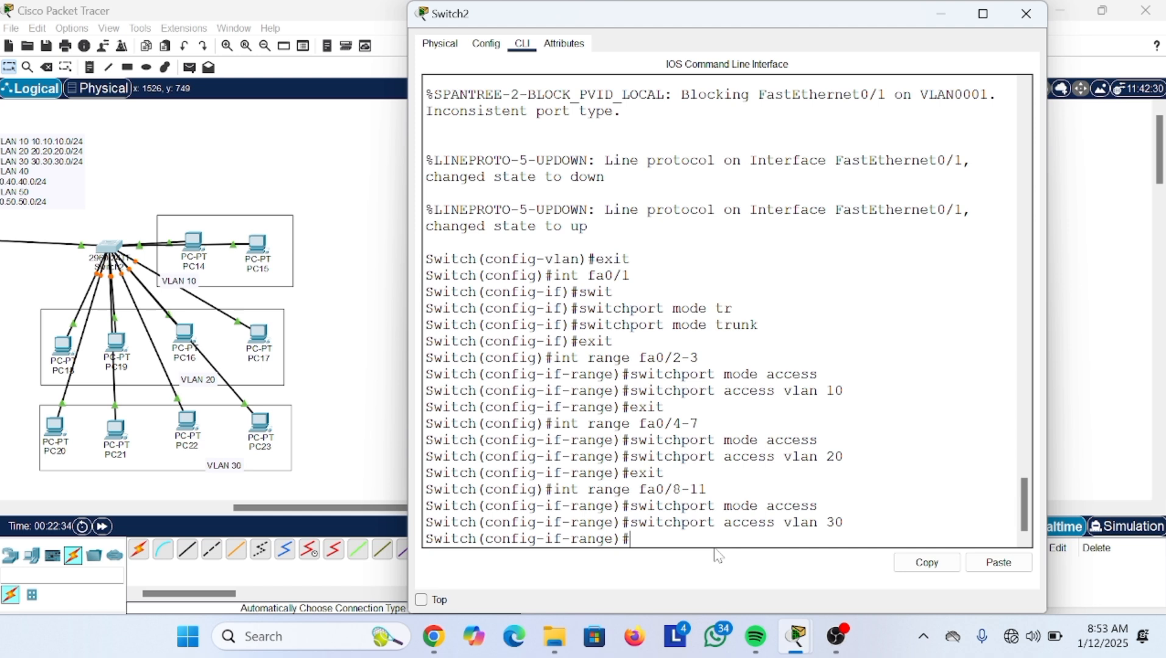
# - Run do show vlan brief on Switch2 to check the port assignments, and minimise its window
pyautogui.write('do show vlan brief')
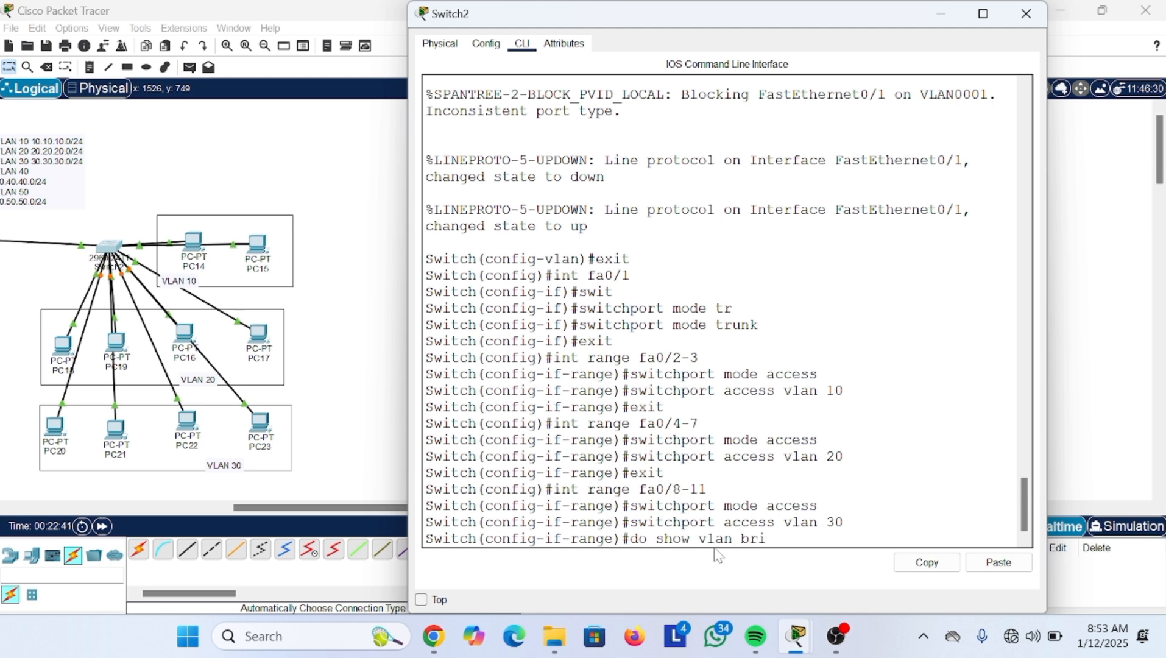
pyautogui.press('Return')
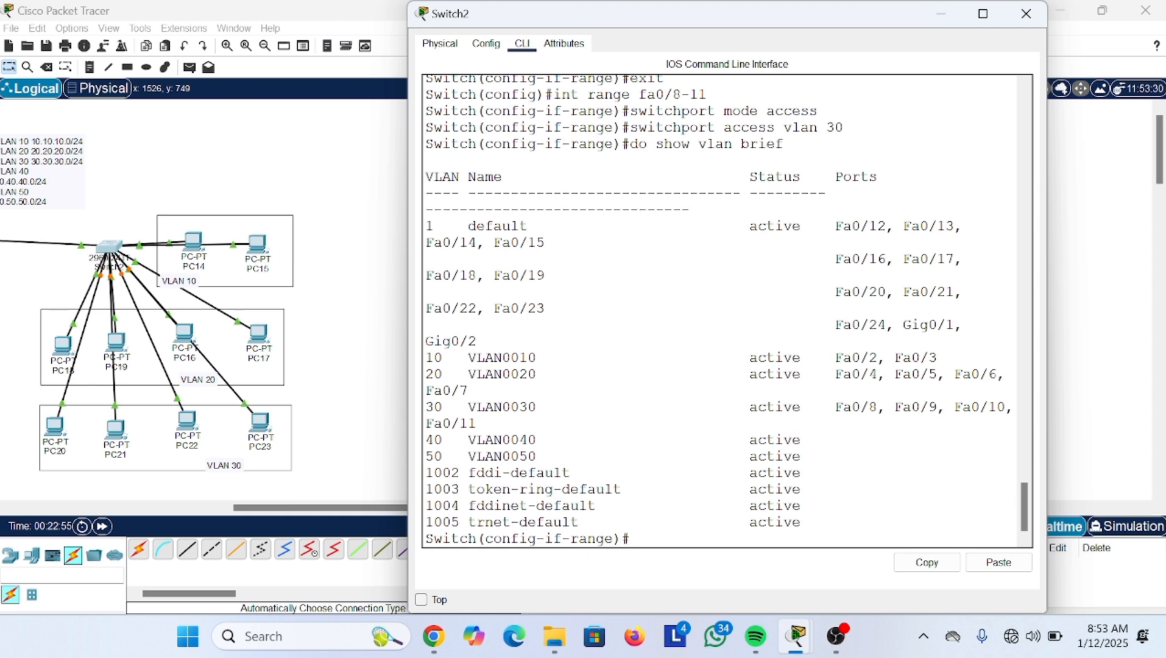
pyautogui.click(951, 24)
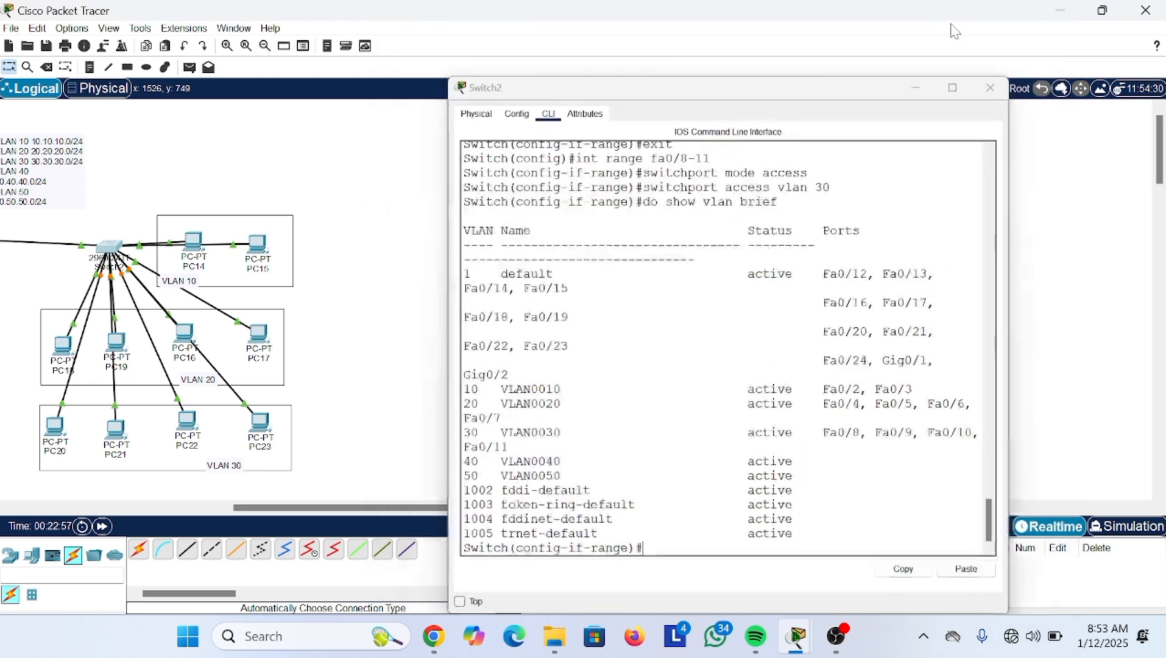
# - Open Router0's command line, decline the initial configuration dialog, and enter global configuration mode
pyautogui.hscroll(-7, 373, 214)
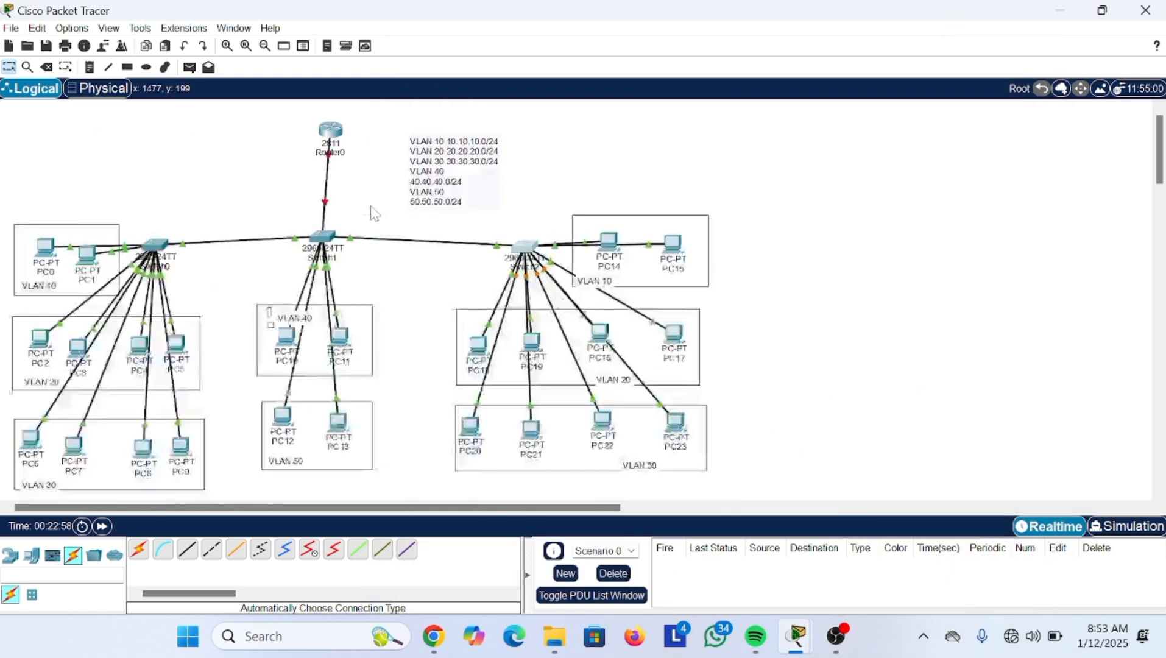
pyautogui.click(330, 130)
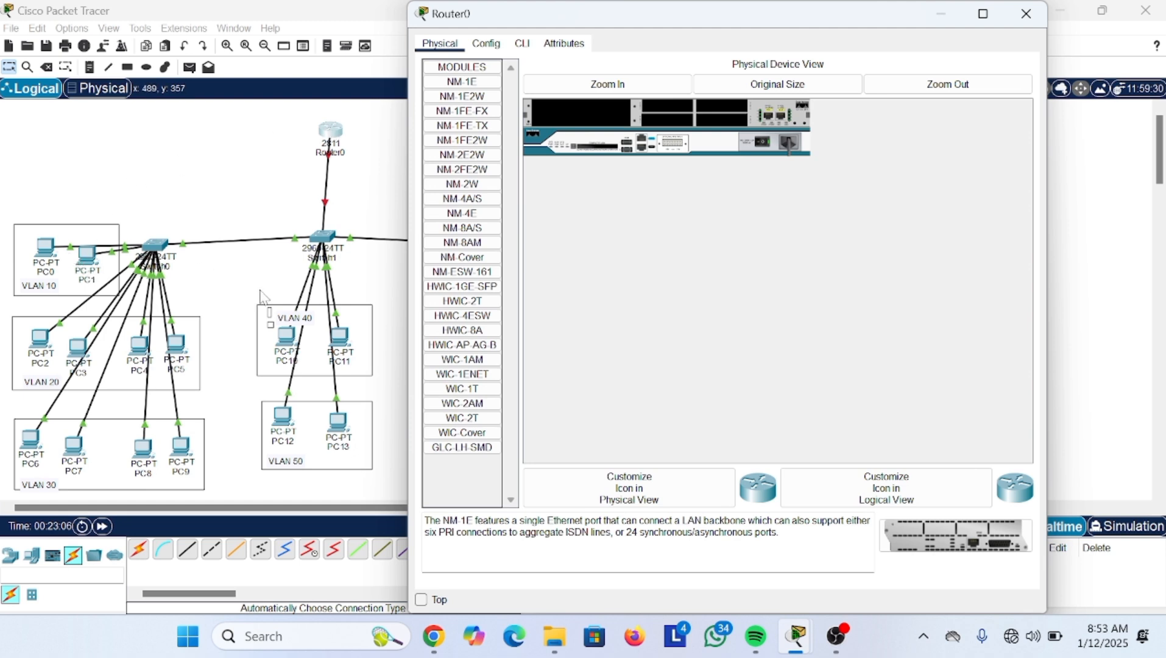
pyautogui.click(522, 44)
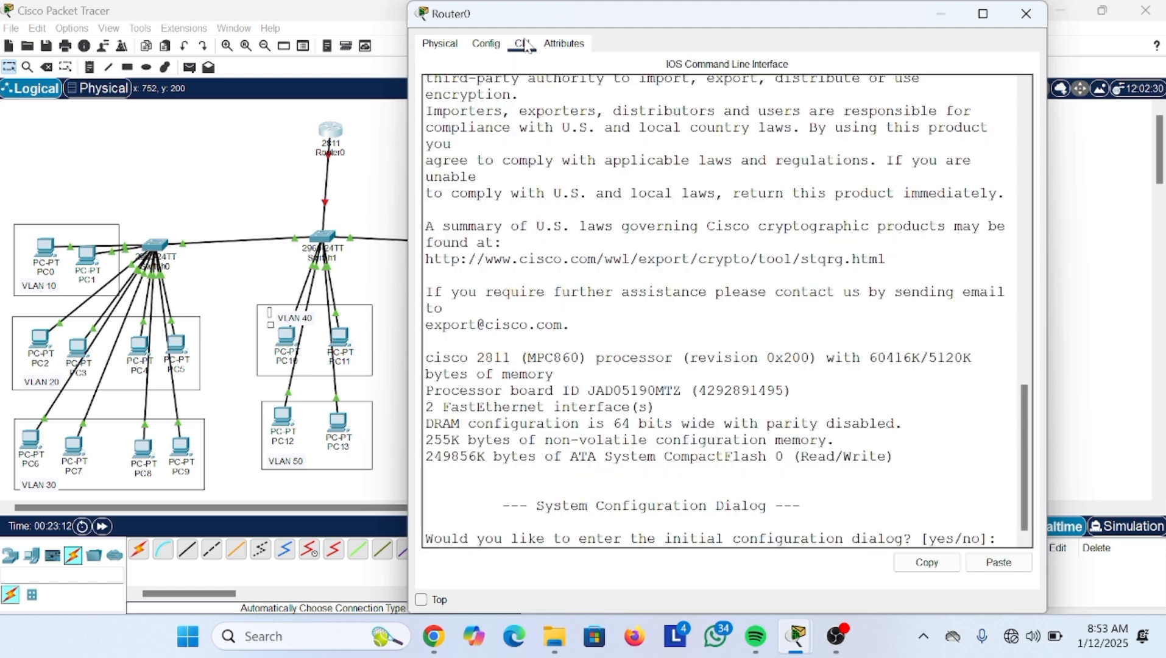
pyautogui.write('no')
pyautogui.press('Return')
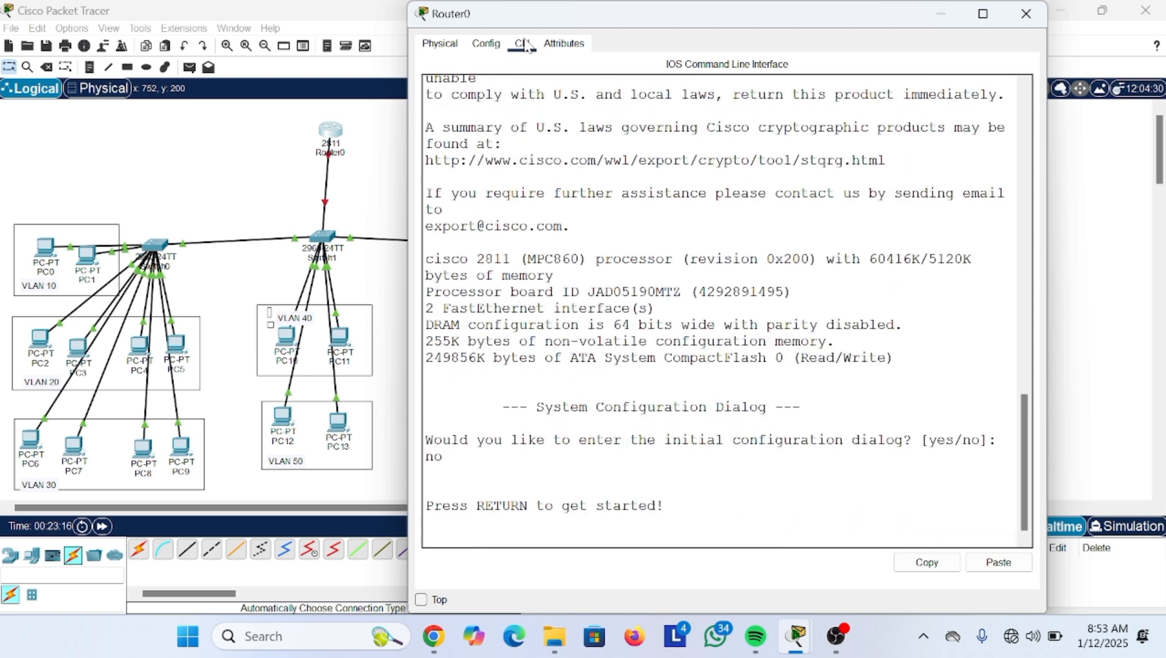
pyautogui.press('Return')
pyautogui.write('en\\')
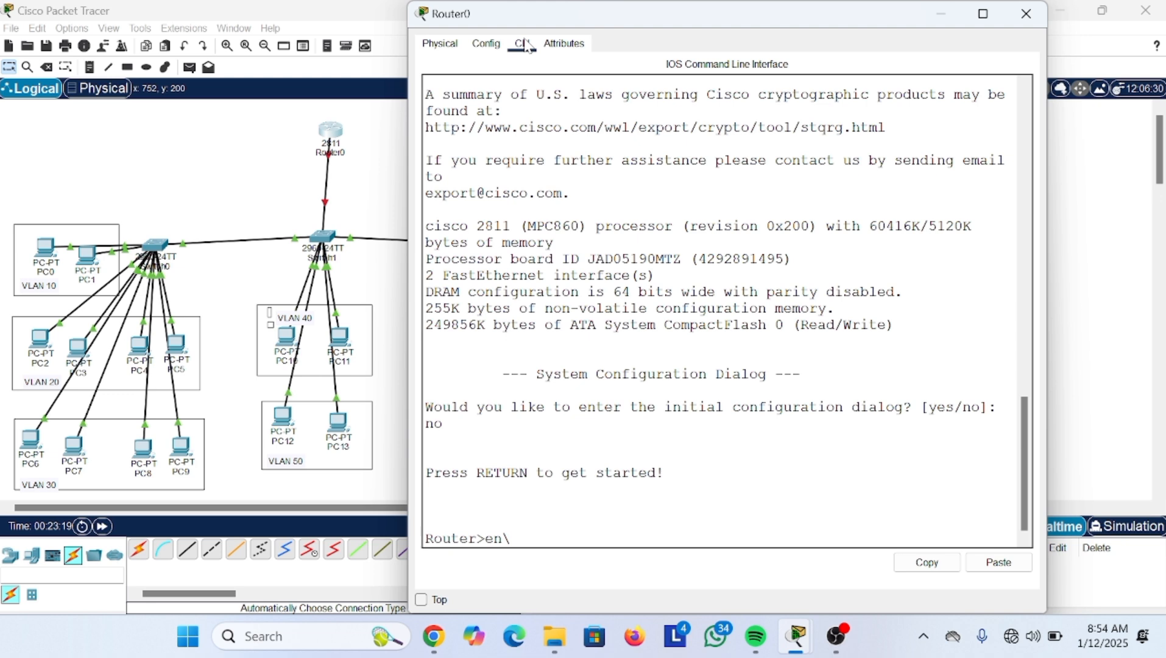
pyautogui.press('BackSpace')
pyautogui.press('Return')
pyautogui.write('conf t')
pyautogui.press('Return')
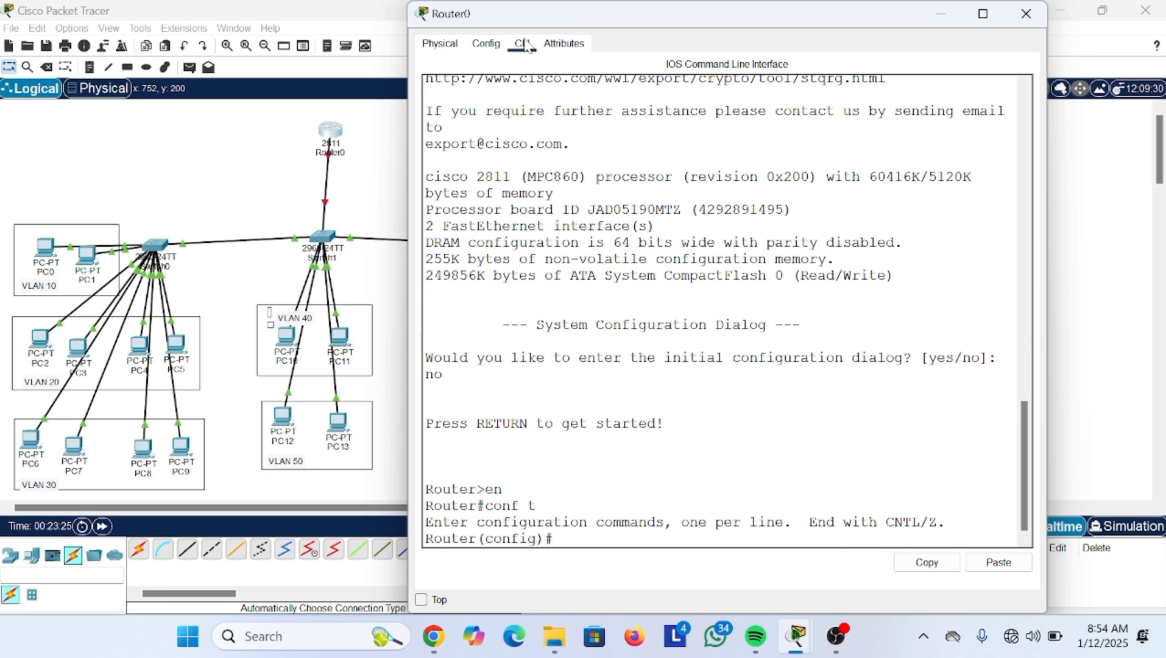
# - Bring up interface fa0/1 on Router0 with no shutdown, and fast-forward the simulation time
pyautogui.write('int fa0/1')
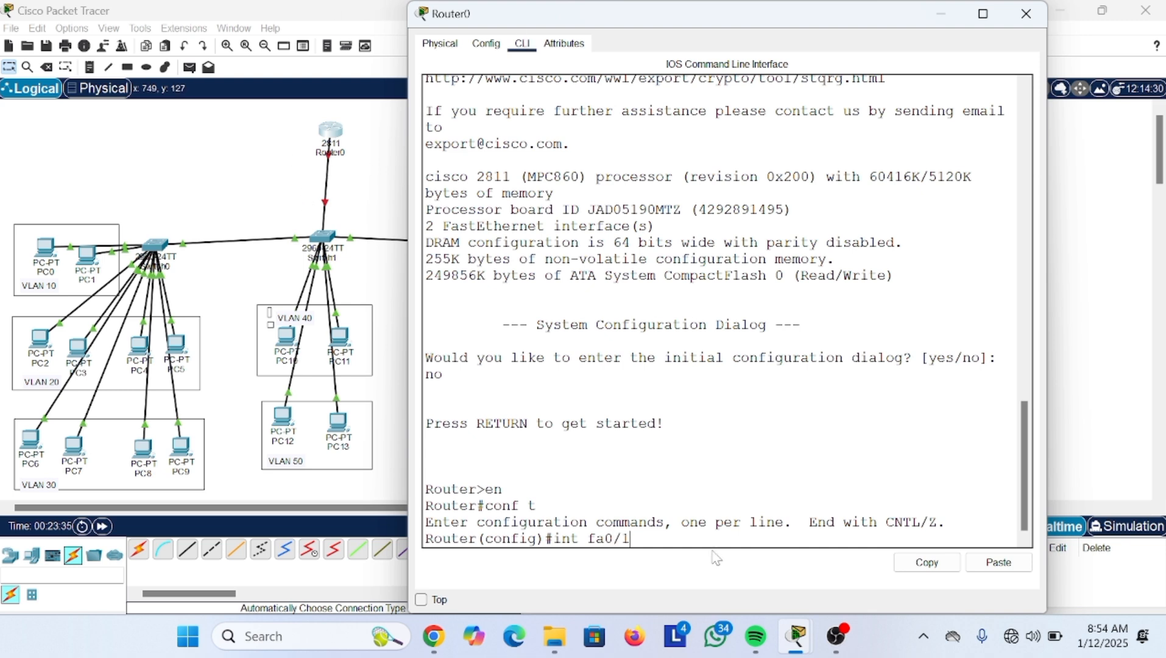
pyautogui.press('Return')
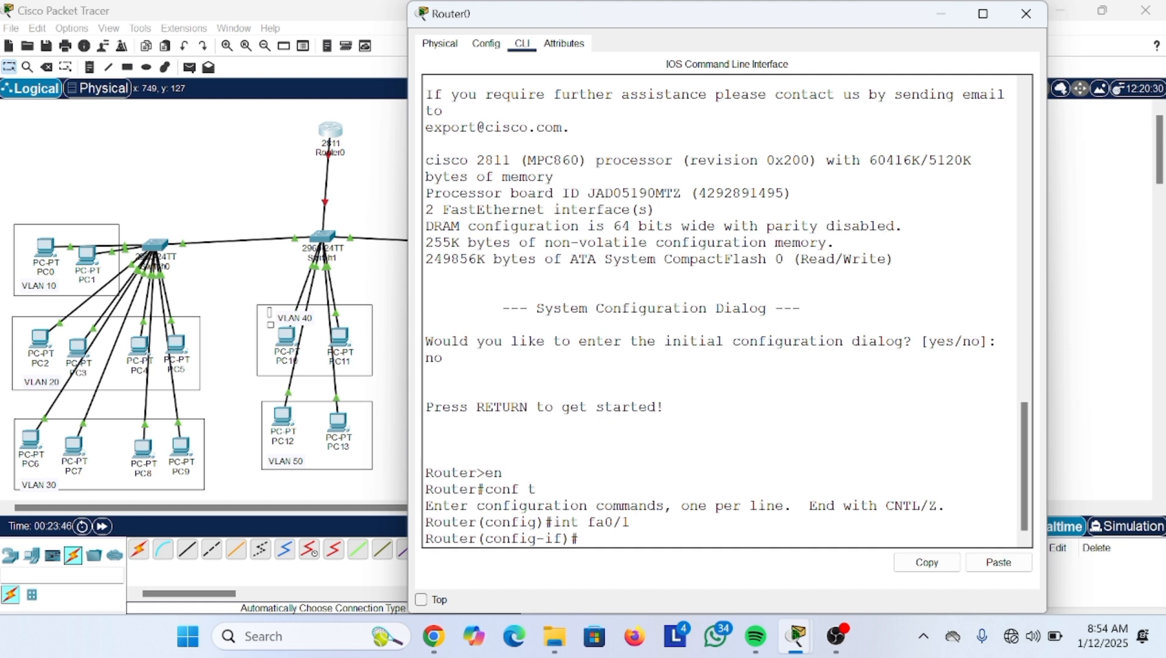
pyautogui.write('no shutdown')
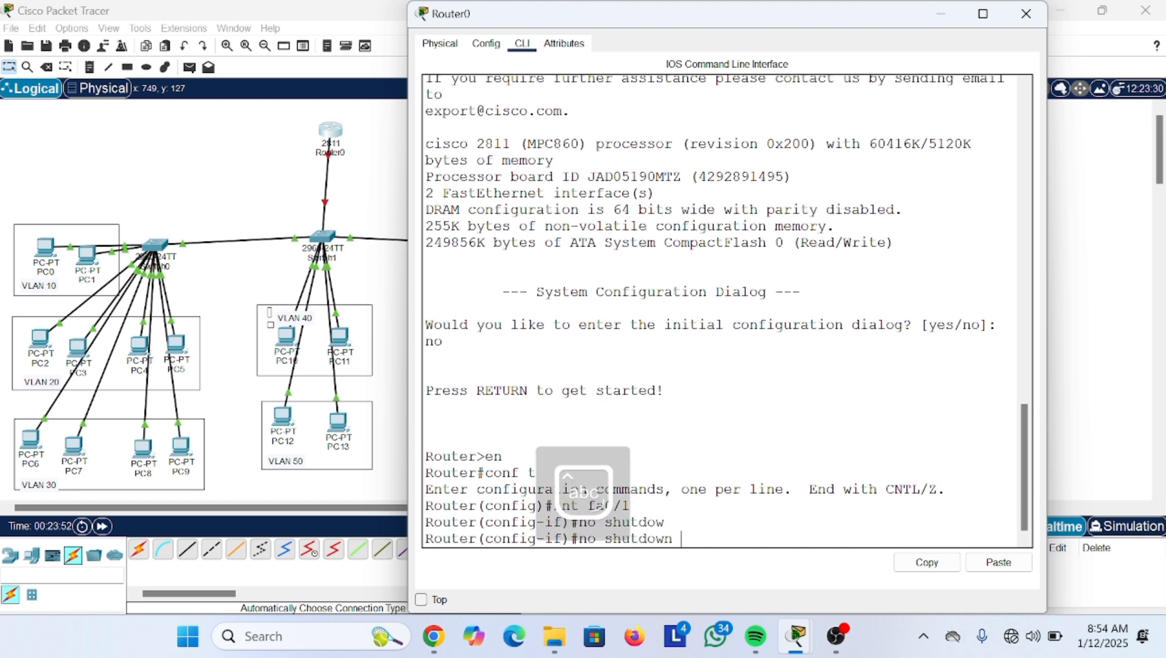
pyautogui.press('Return')
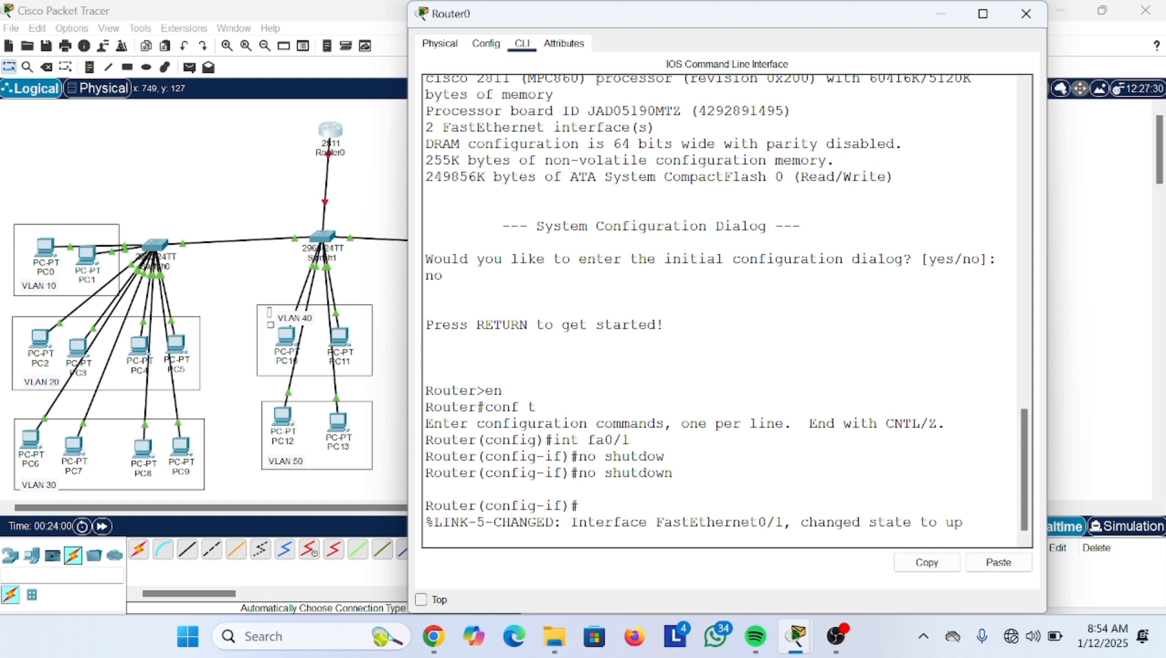
pyautogui.press('Return')
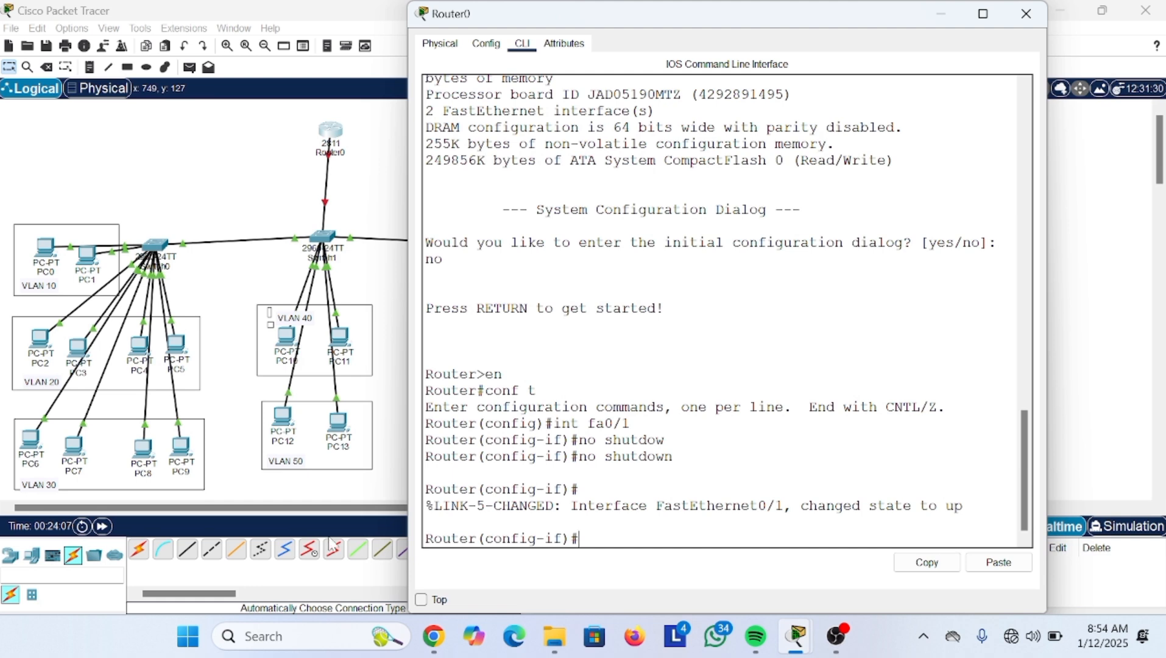
pyautogui.click(109, 529)
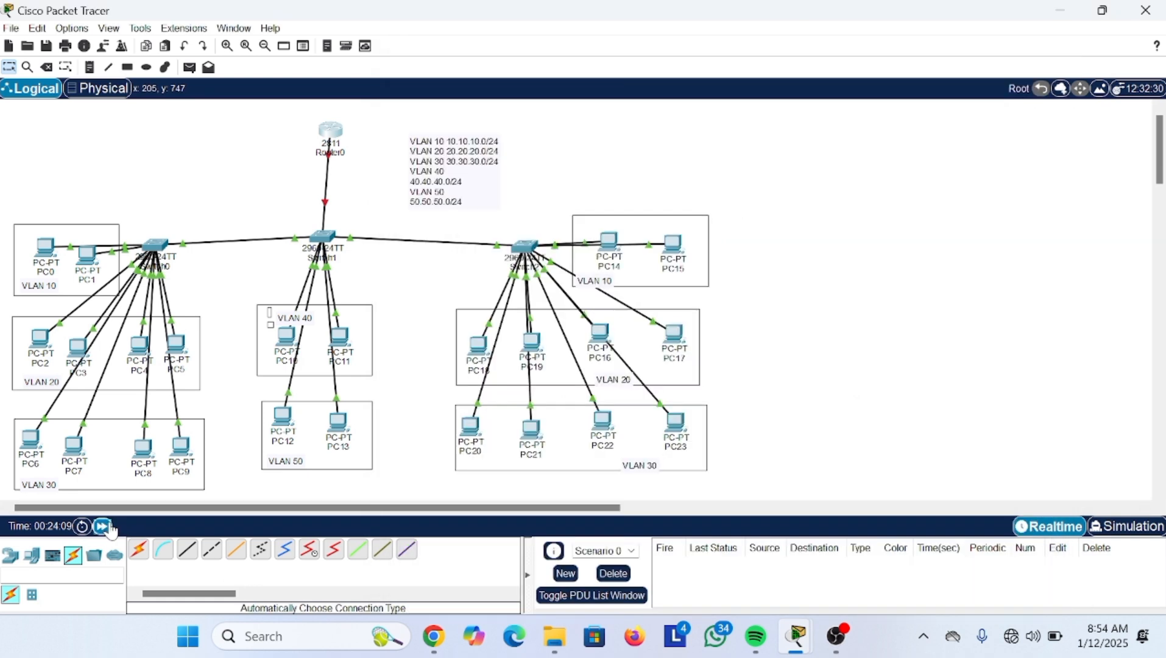
# - Reopen Router0's command line and bring up interface fa0/0 with no shutdown
pyautogui.click(329, 135)
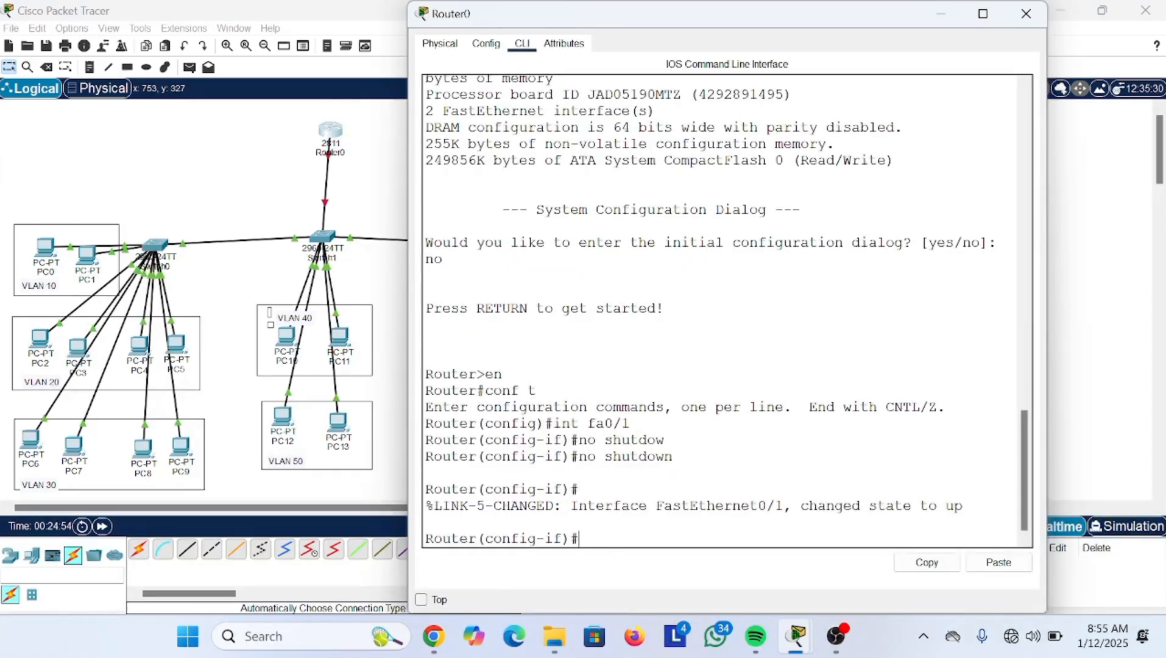
pyautogui.press('Up')
pyautogui.press('Up')
pyautogui.press('Up')
pyautogui.press('BackSpace')
pyautogui.write('0')
pyautogui.press('Return')
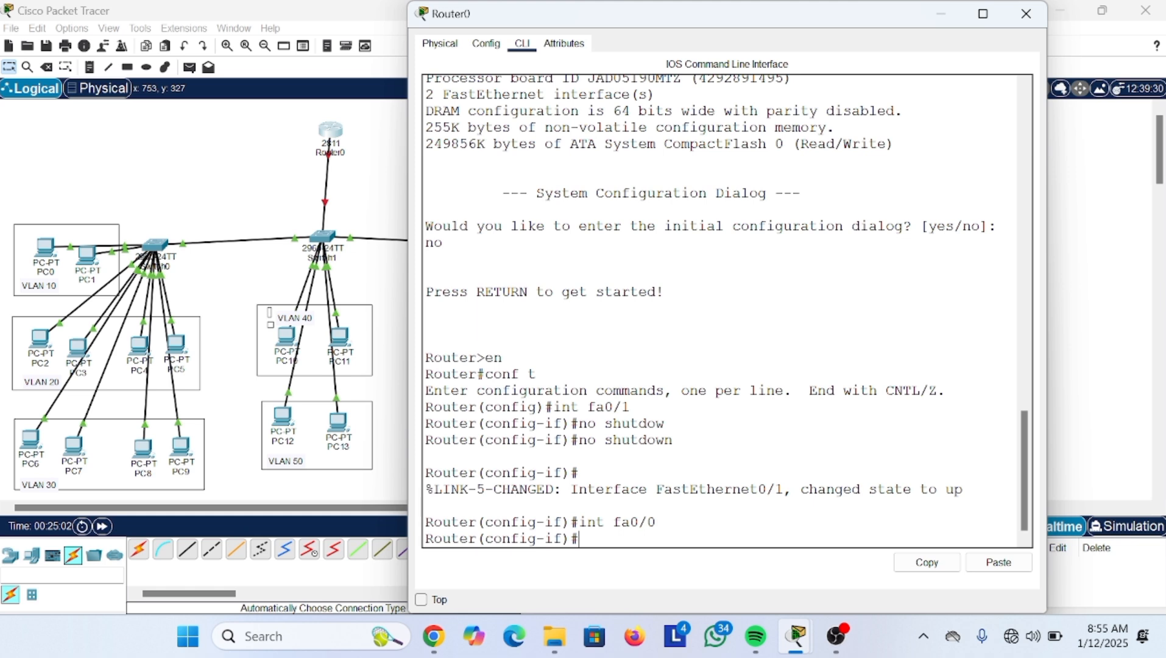
pyautogui.write('no shutdown')
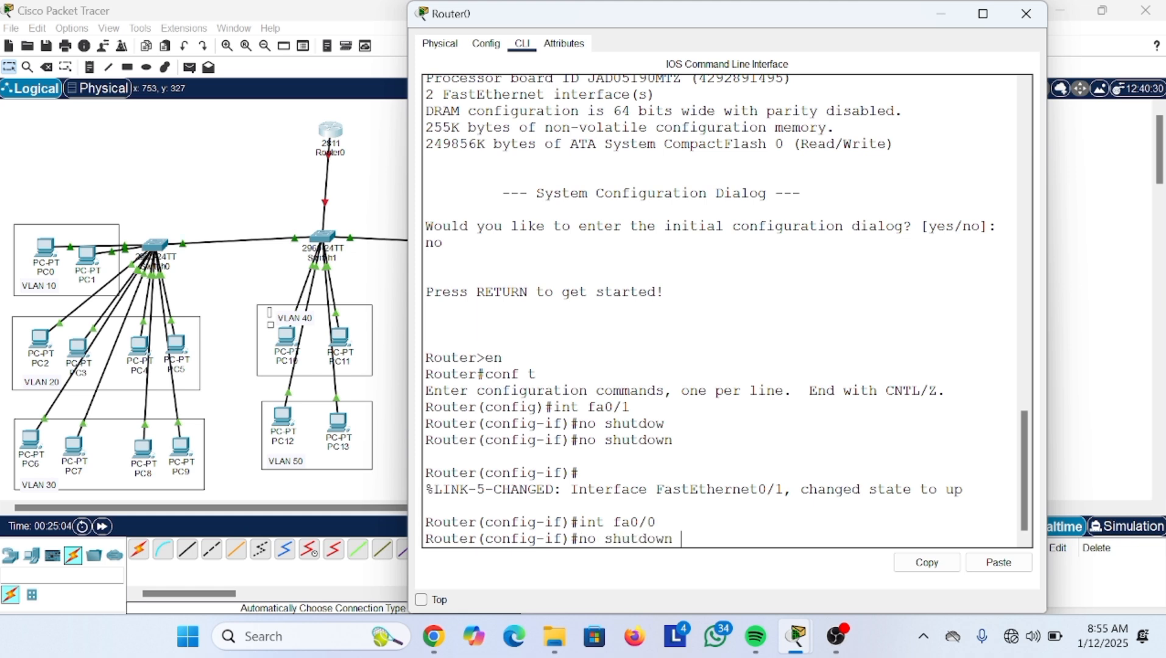
pyautogui.press('Return')
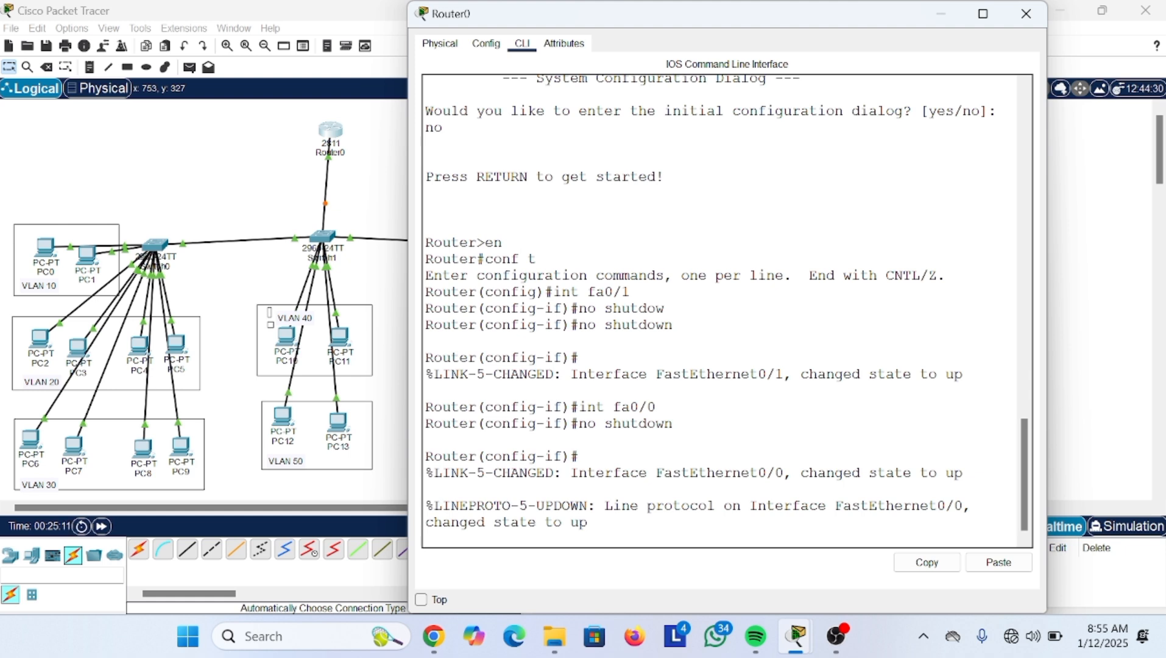
pyautogui.press('Return')
# - Exit to global configuration mode on Router0 and create subinterface fa0/0.10
pyautogui.write('ex')
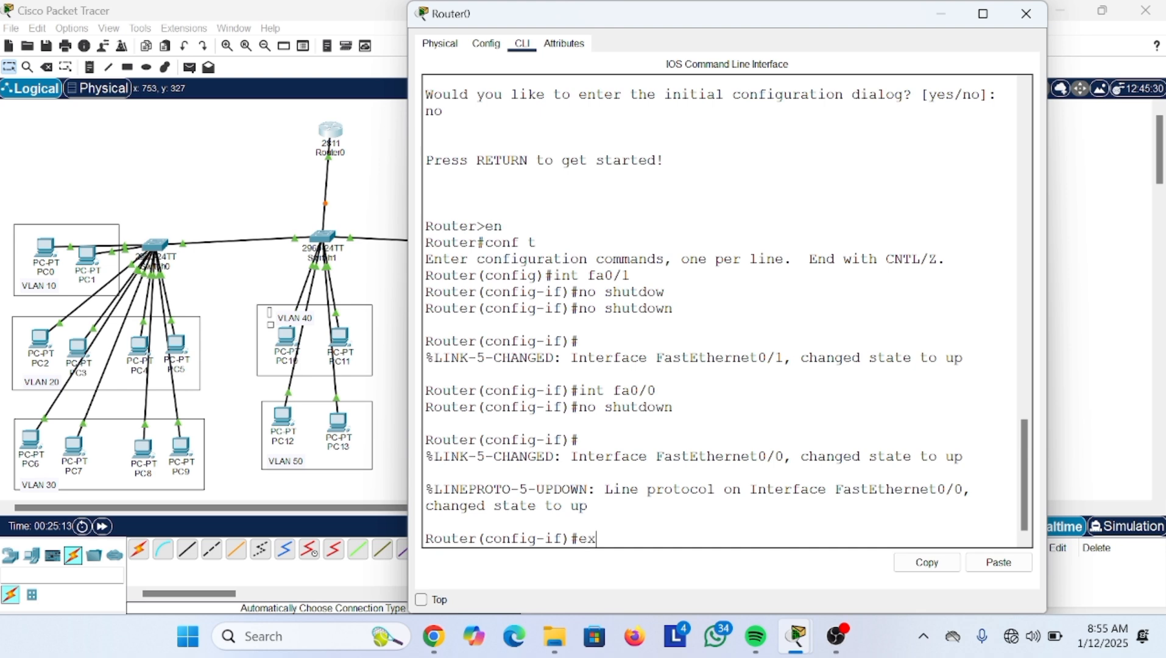
pyautogui.write('it')
pyautogui.press('Return')
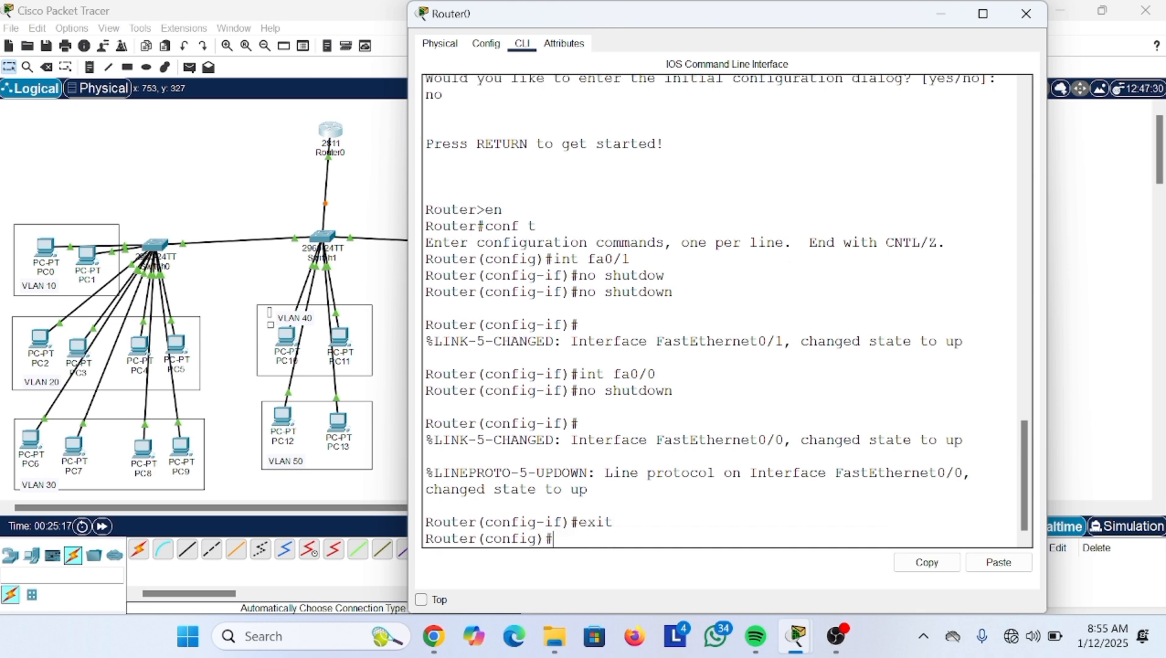
pyautogui.write('int fa 0/0.10')
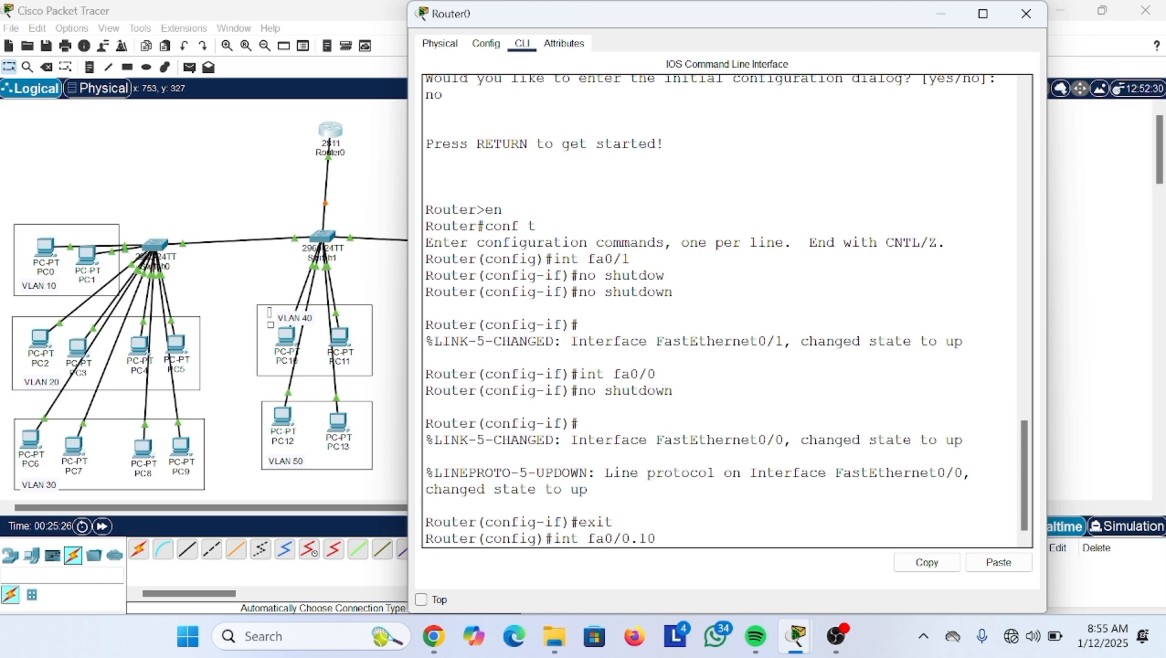
pyautogui.press('Return')
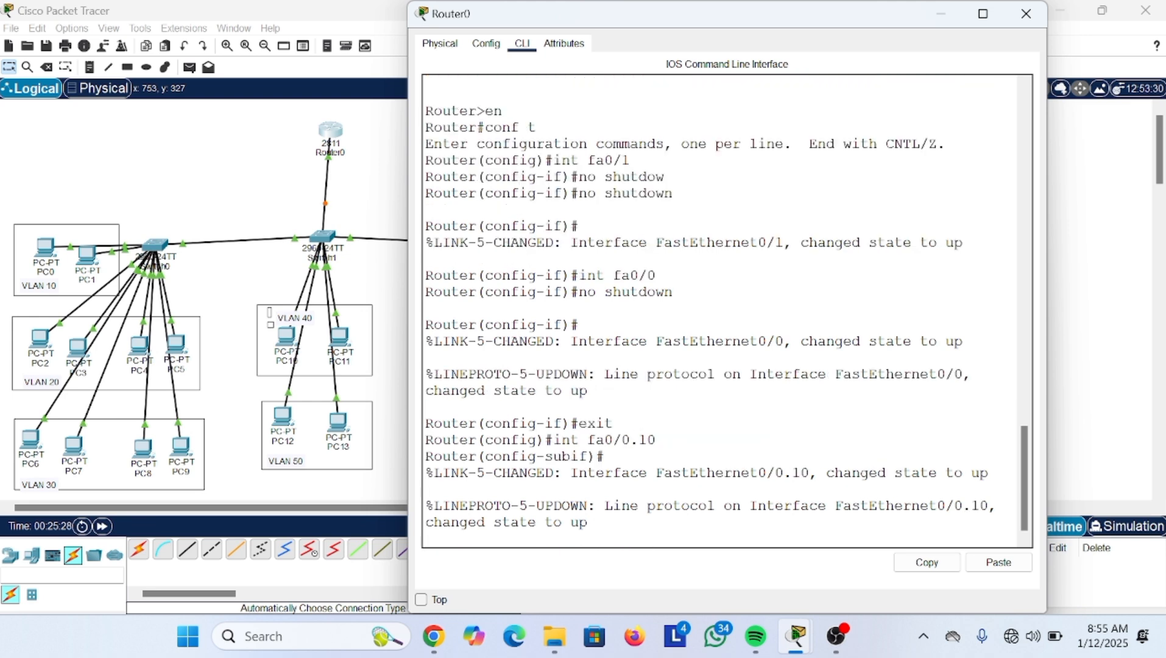
pyautogui.press('Return')
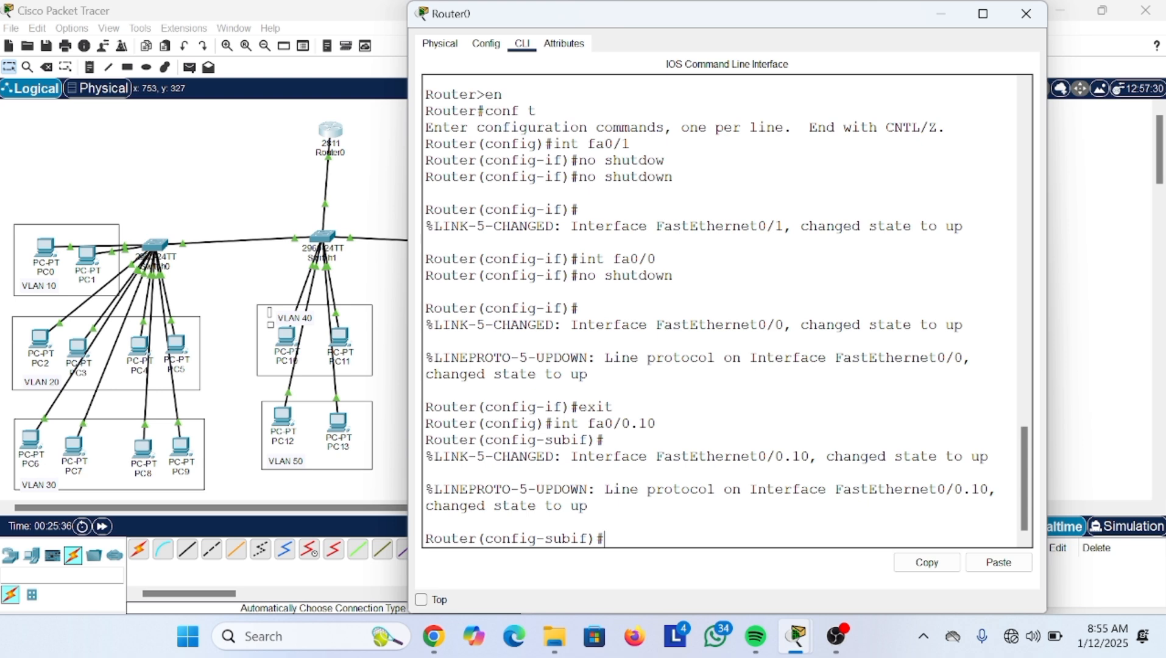
# - Set the encapsulation of subinterface fa0/0.10 to dot1Q with VLAN 10
pyautogui.write('encap')
pyautogui.press('Tab')
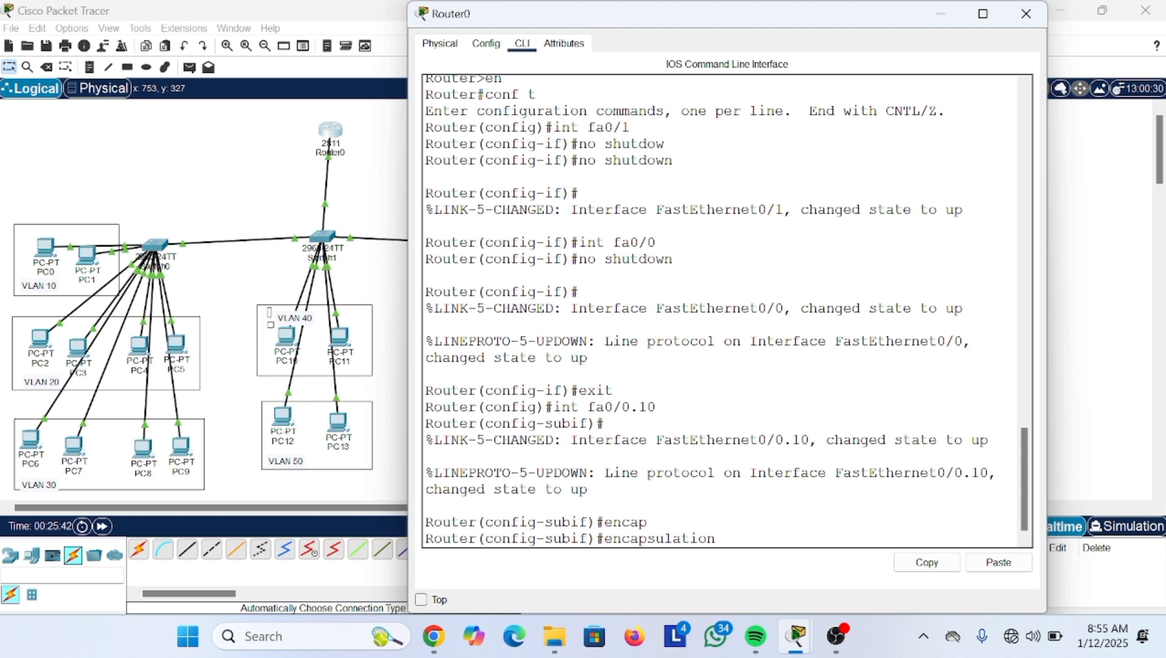
pyautogui.write('dot1q')
pyautogui.press('BackSpace')
pyautogui.write('Q')
pyautogui.press('Return')
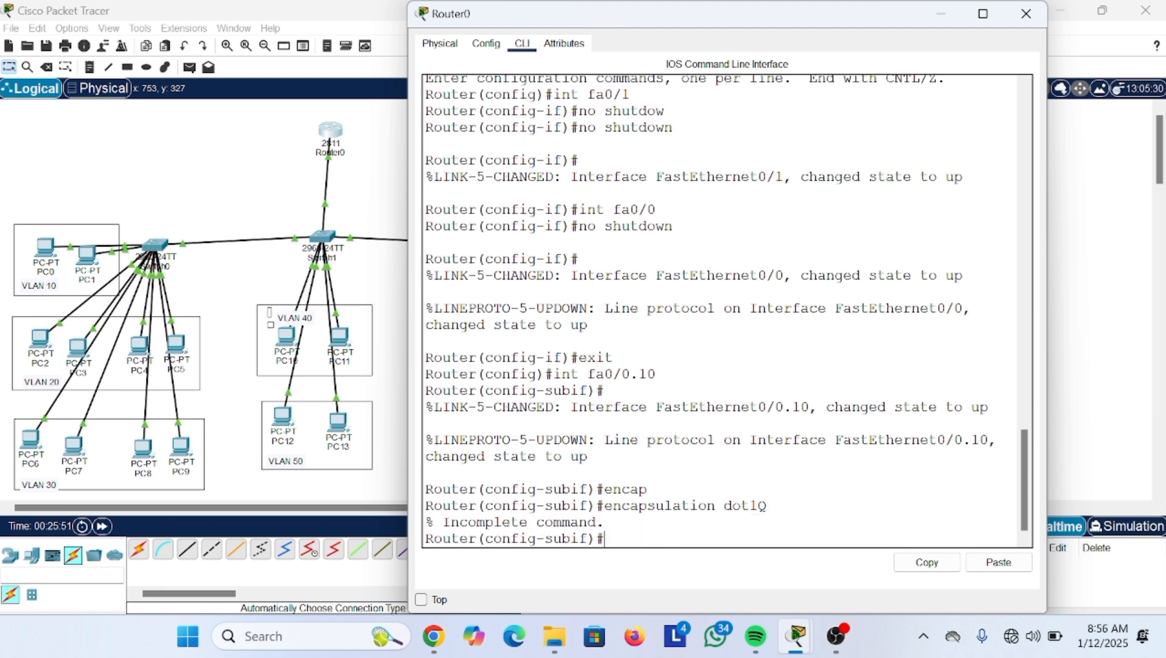
pyautogui.press('Up')
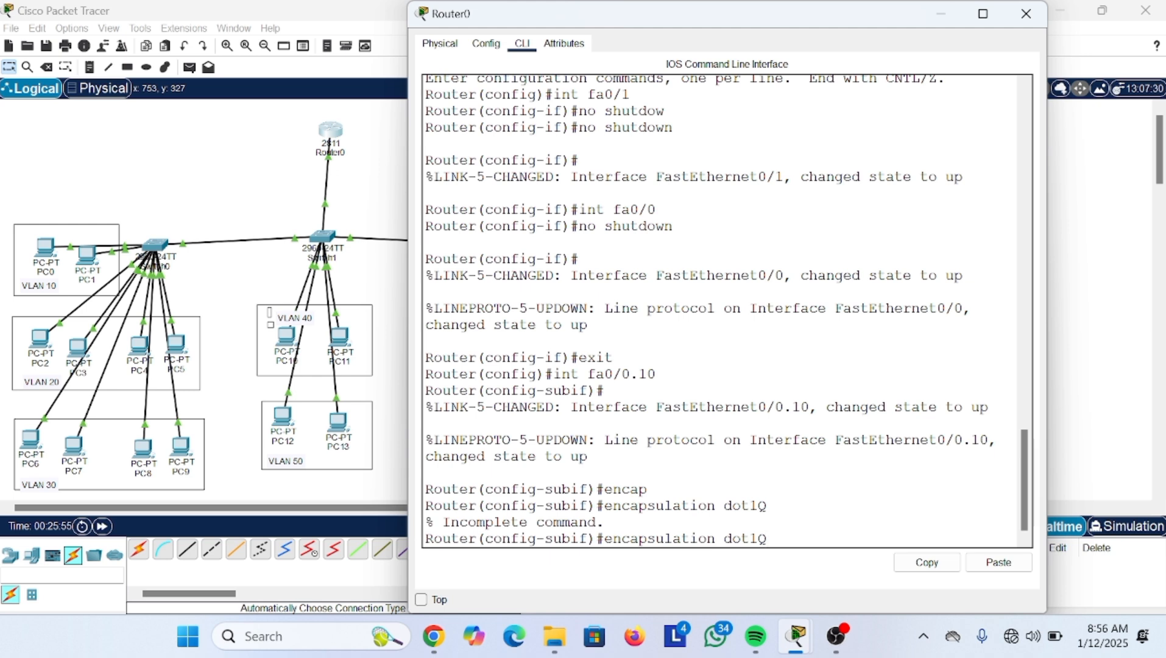
pyautogui.write('10')
pyautogui.press('Return')
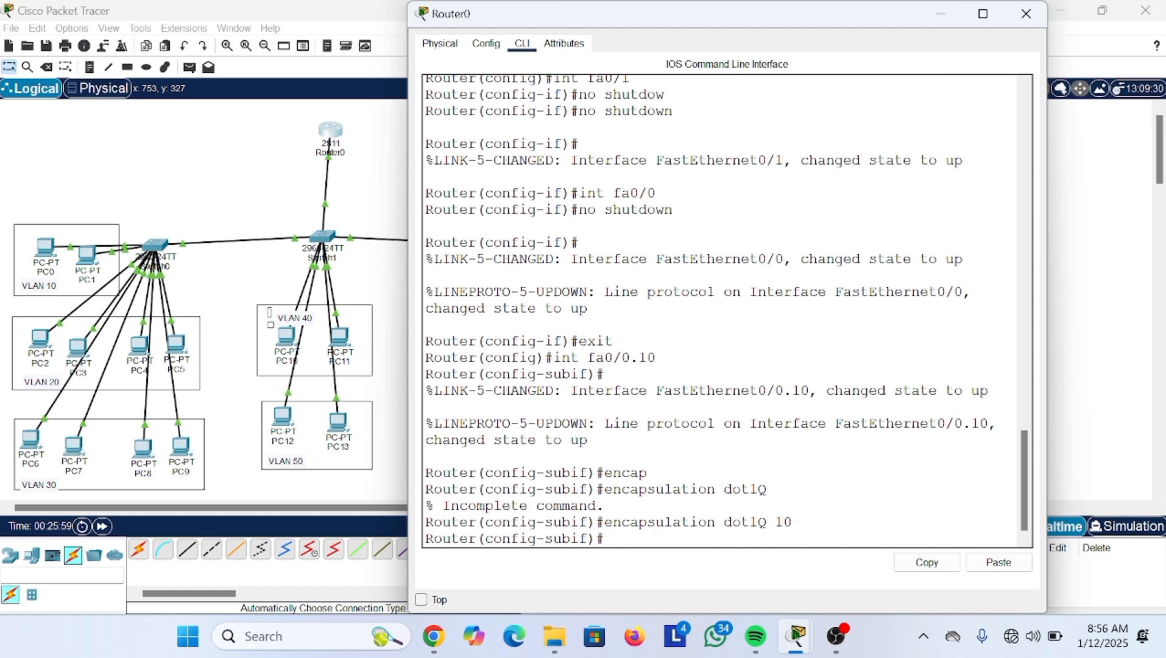
# - Assign IP address 10.10.10.1 with mask 255.255.255.0 to subinterface fa0/0.10
pyautogui.write('ip address')
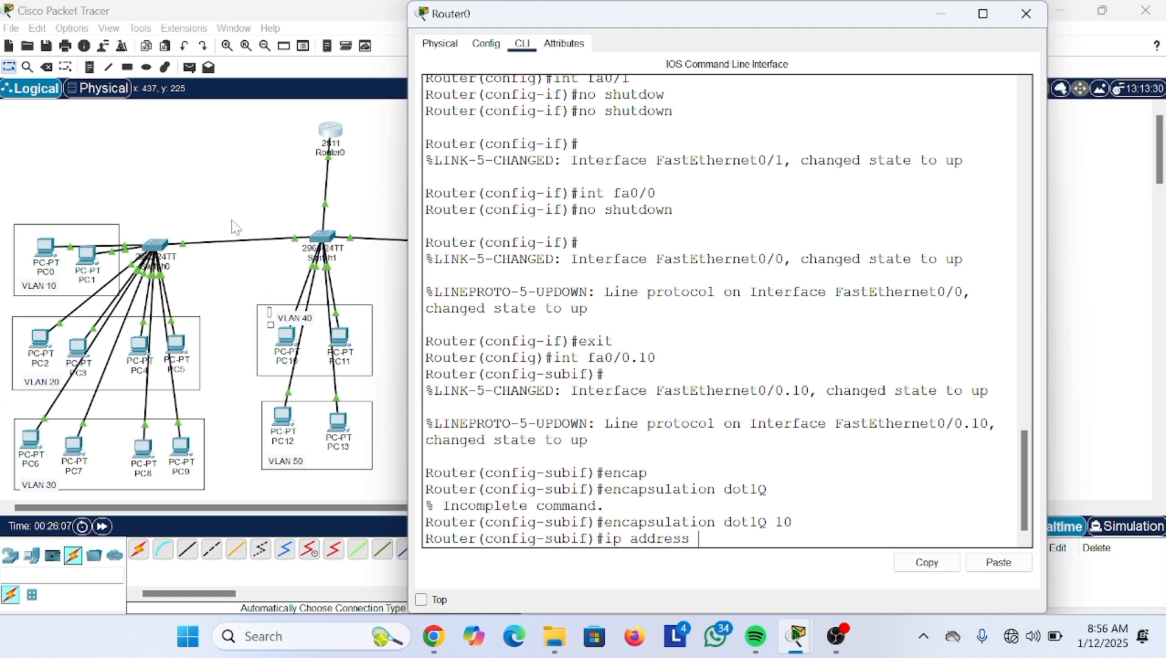
pyautogui.hscroll(5, 235, 227)
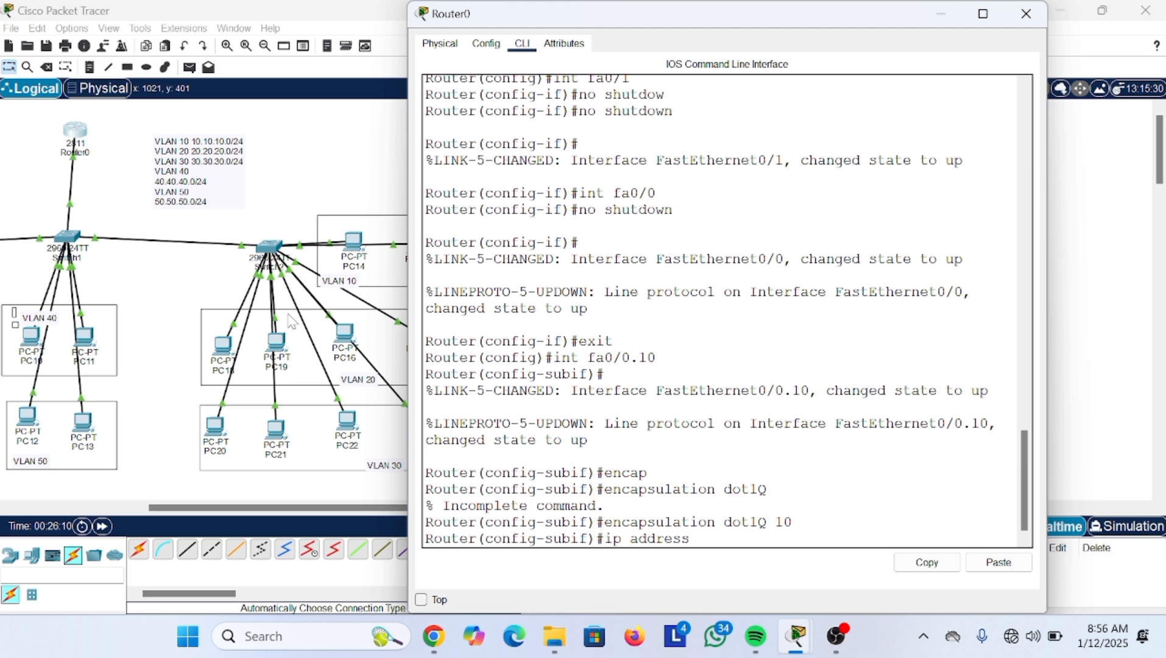
pyautogui.write('10.10.10.')
pyautogui.write('1 255.255.255.')
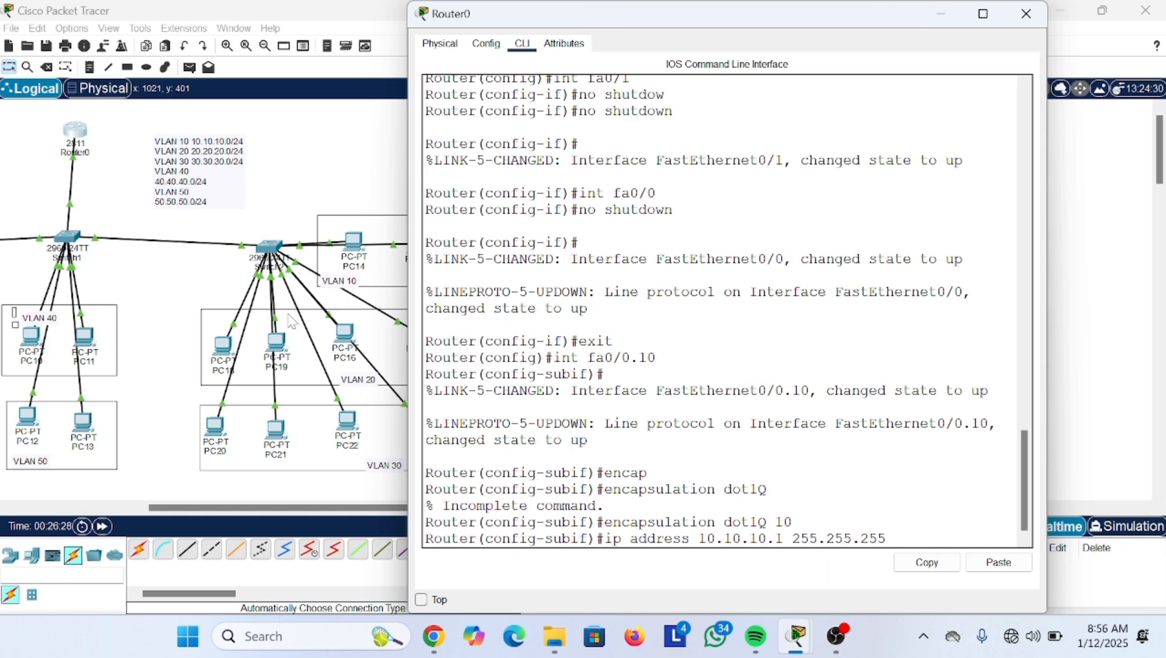
pyautogui.write('0')
pyautogui.press('Return')
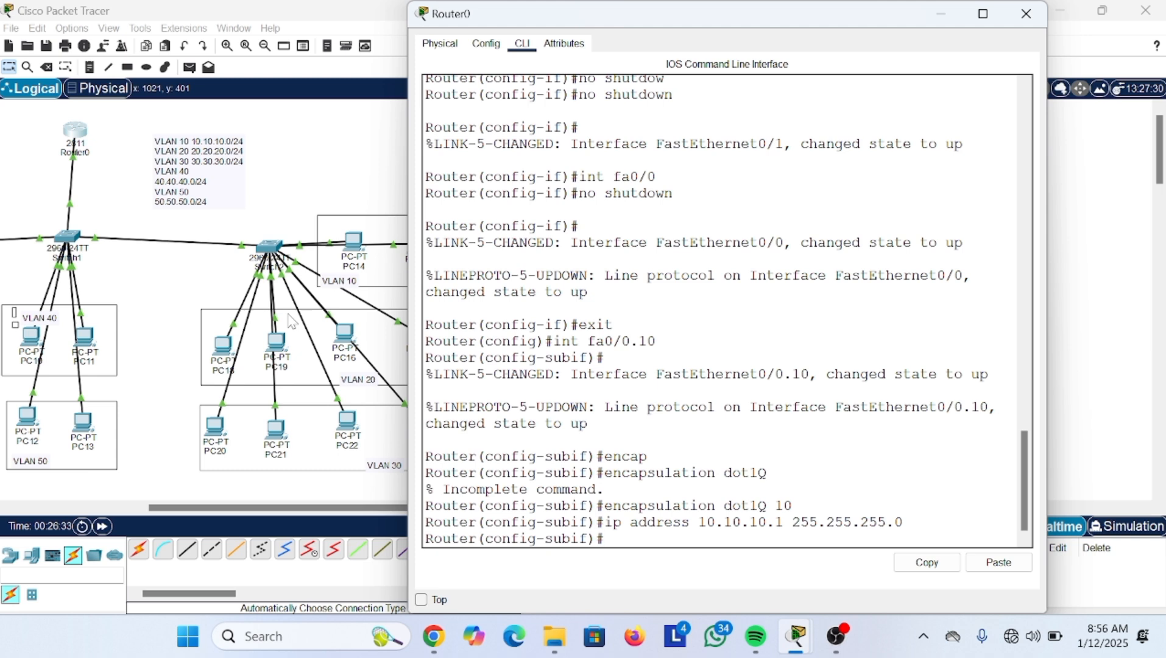
# - Create subinterface fa0/0.20 on Router0 and enter its configuration mode
pyautogui.press('Up')
pyautogui.press('Up')
pyautogui.press('Up')
pyautogui.press('Up')
pyautogui.press('Up')
pyautogui.press('BackSpace')
pyautogui.press('BackSpace')
pyautogui.write('20')
pyautogui.press('Return')
pyautogui.press('Return')
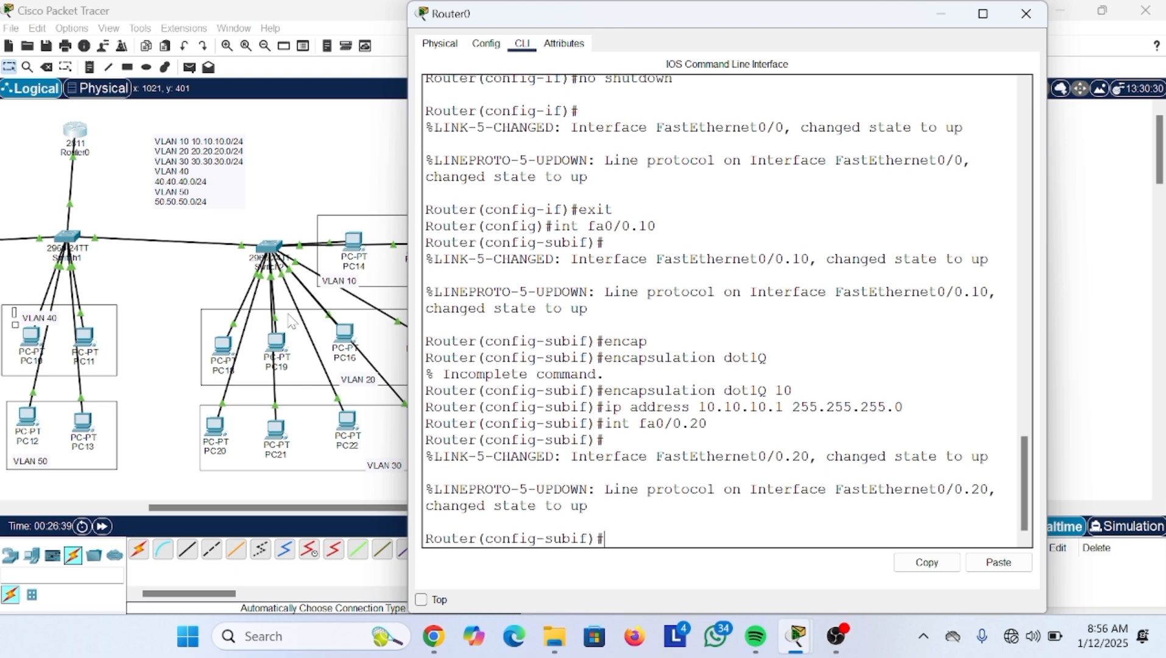
# - Set the encapsulation of subinterface fa0/0.20 to dot1Q with VLAN 20
pyautogui.press('Up')
pyautogui.press('Up')
pyautogui.press('Up')
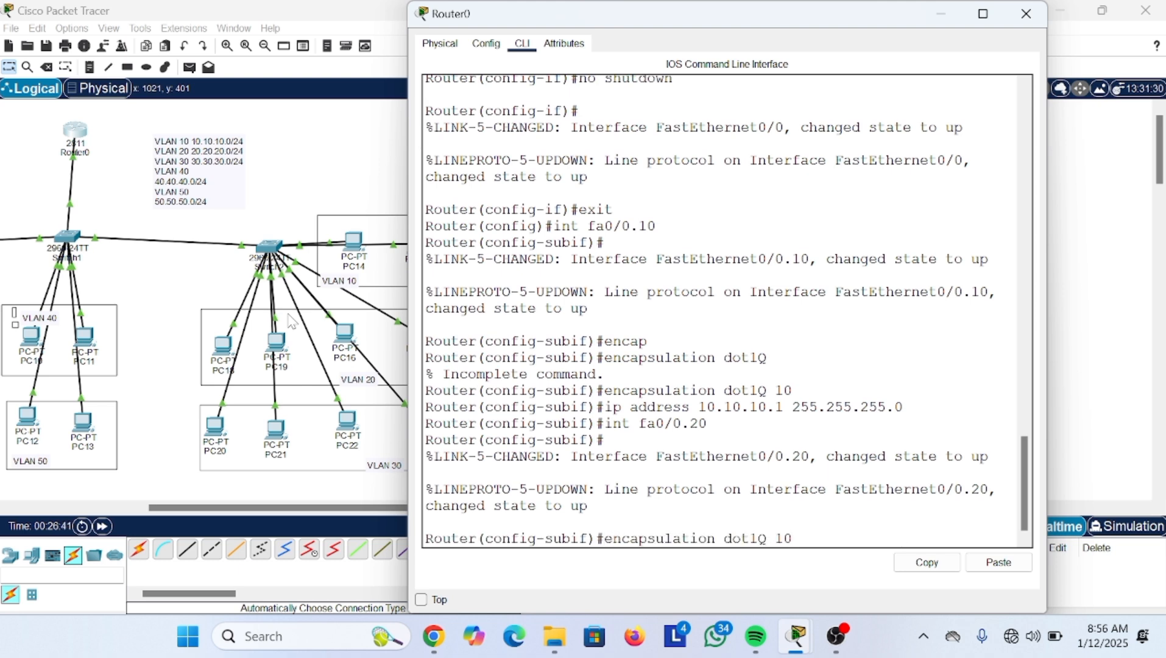
pyautogui.press('BackSpace')
pyautogui.press('BackSpace')
pyautogui.write('20')
pyautogui.press('Return')
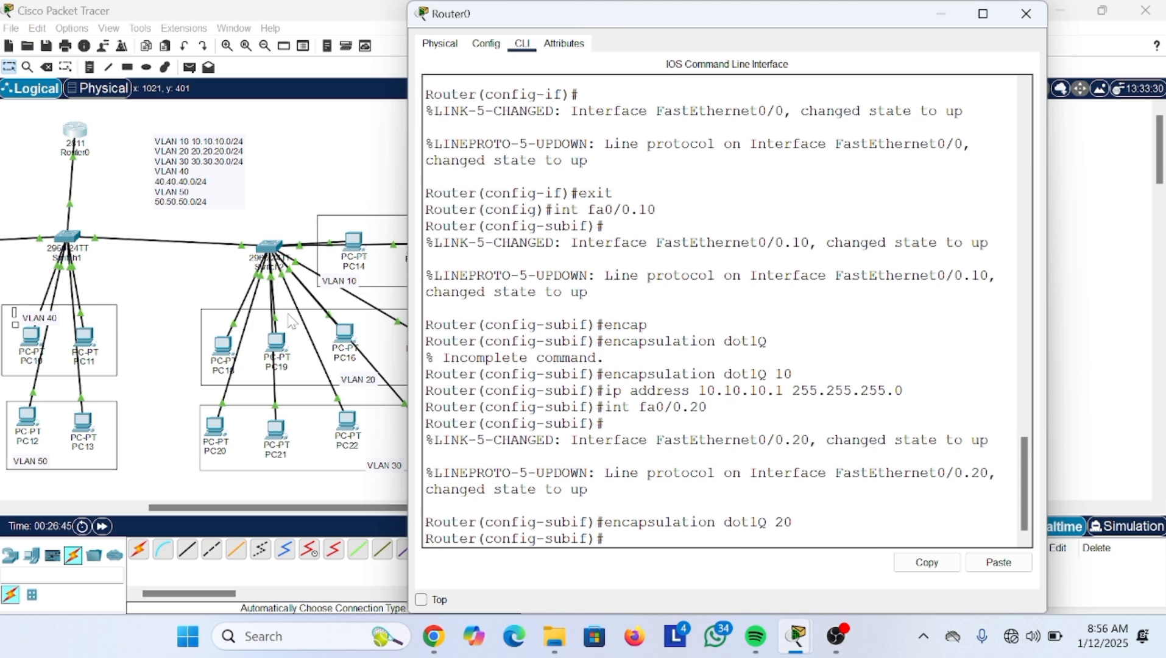
# - Assign IP address 20.20.20.1 with mask 255.255.255.0 to subinterface fa0/0.20
pyautogui.write('ip')
pyautogui.press('Tab')
pyautogui.write('add')
pyautogui.press('Tab')
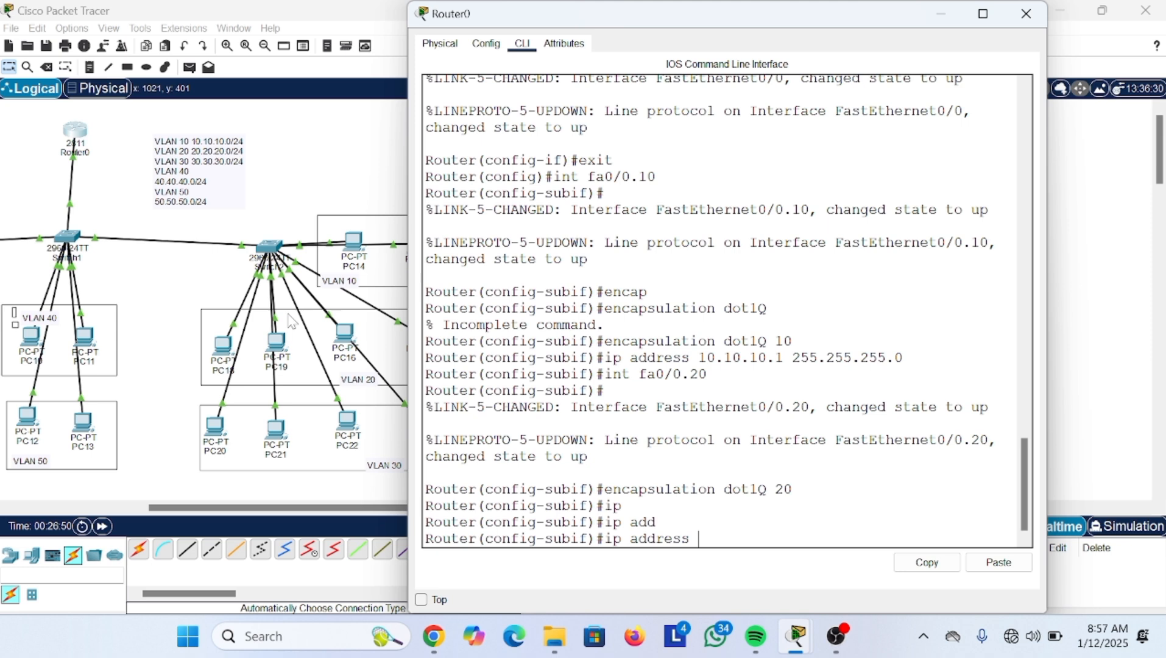
pyautogui.write('20.20.20.1 255.25')
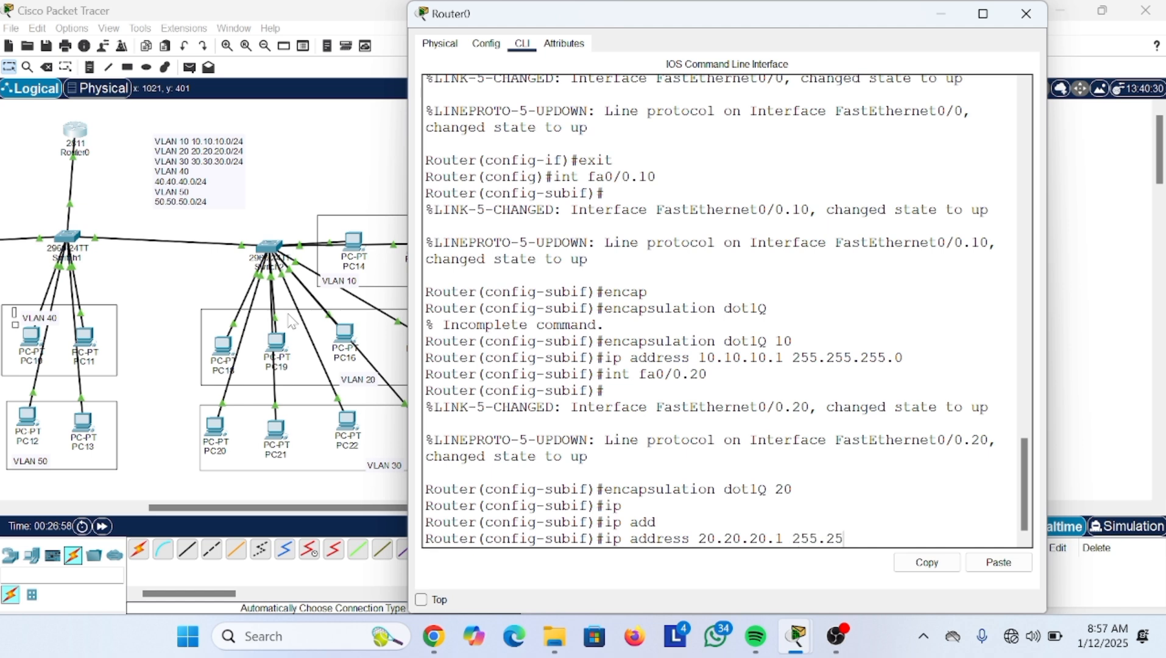
pyautogui.write('5.255.0')
pyautogui.press('Return')
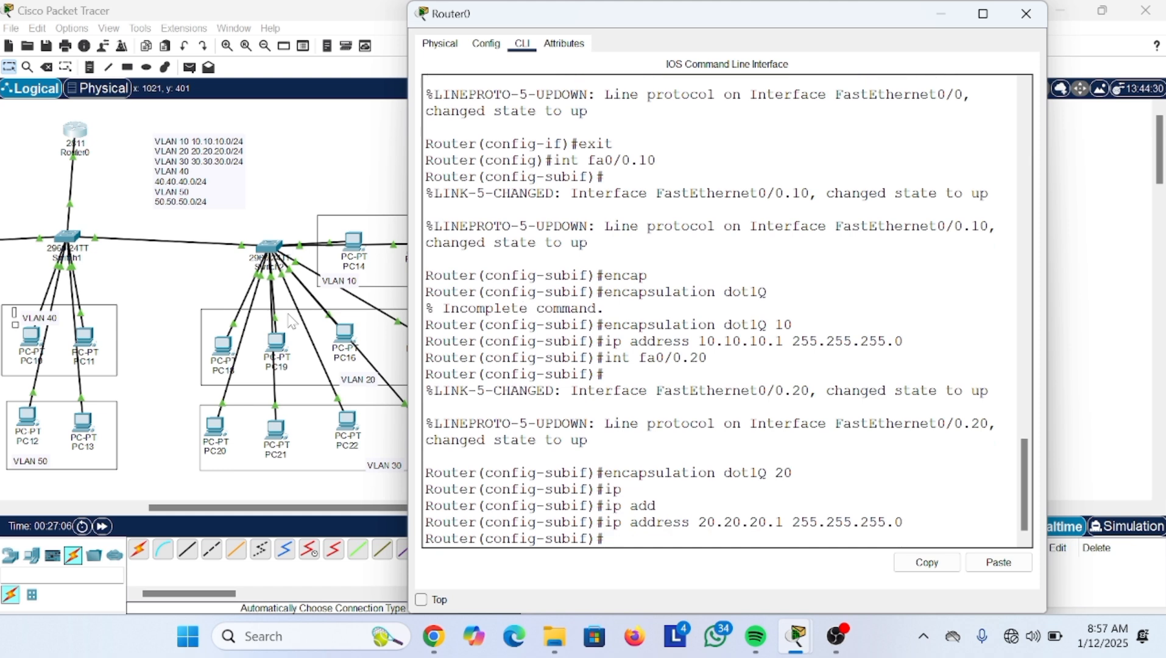
# - Create subinterface fa0/0.30 on Router0 and enter its configuration mode
pyautogui.press('Up')
pyautogui.press('Up')
pyautogui.press('Up')
pyautogui.press('BackSpace')
pyautogui.press('BackSpace')
pyautogui.write('30')
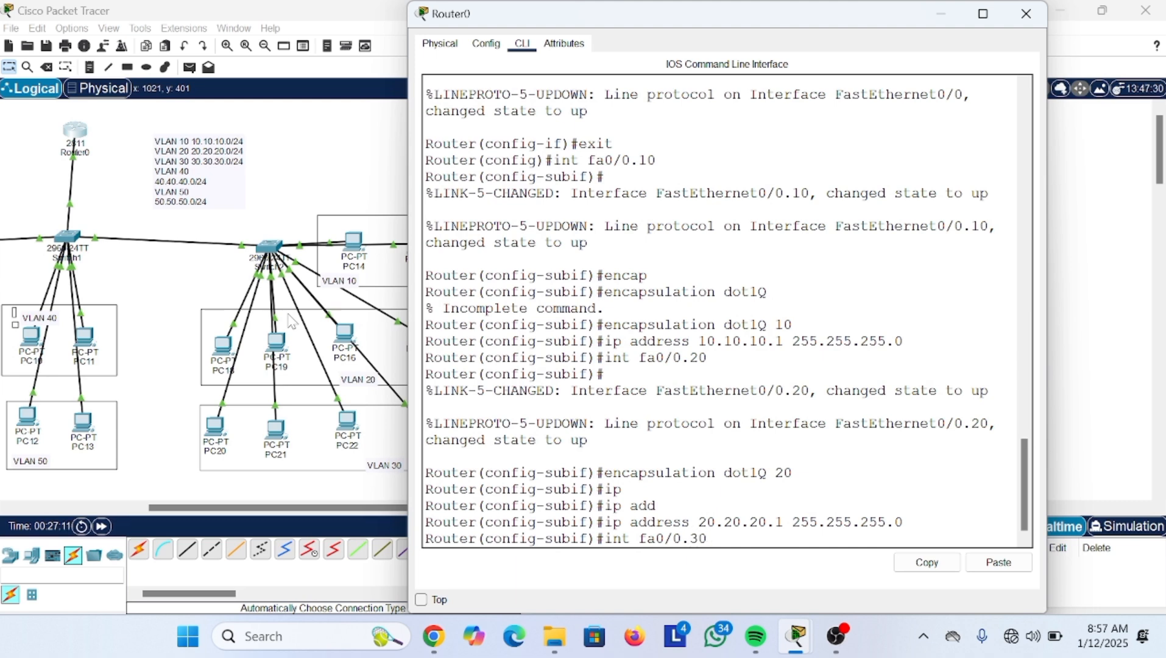
pyautogui.press('Return')
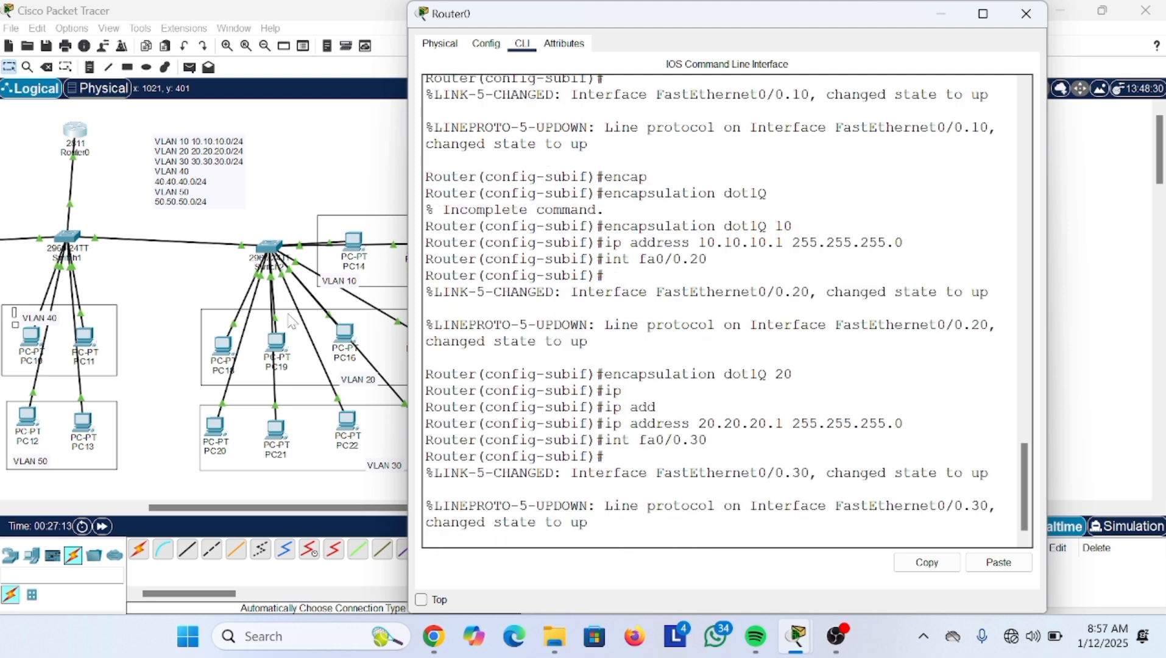
# - Set the encapsulation of subinterface fa0/0.30 to dot1Q with VLAN 30
pyautogui.press('Up')
pyautogui.press('Up')
pyautogui.press('Up')
pyautogui.press('Up')
pyautogui.press('Up')
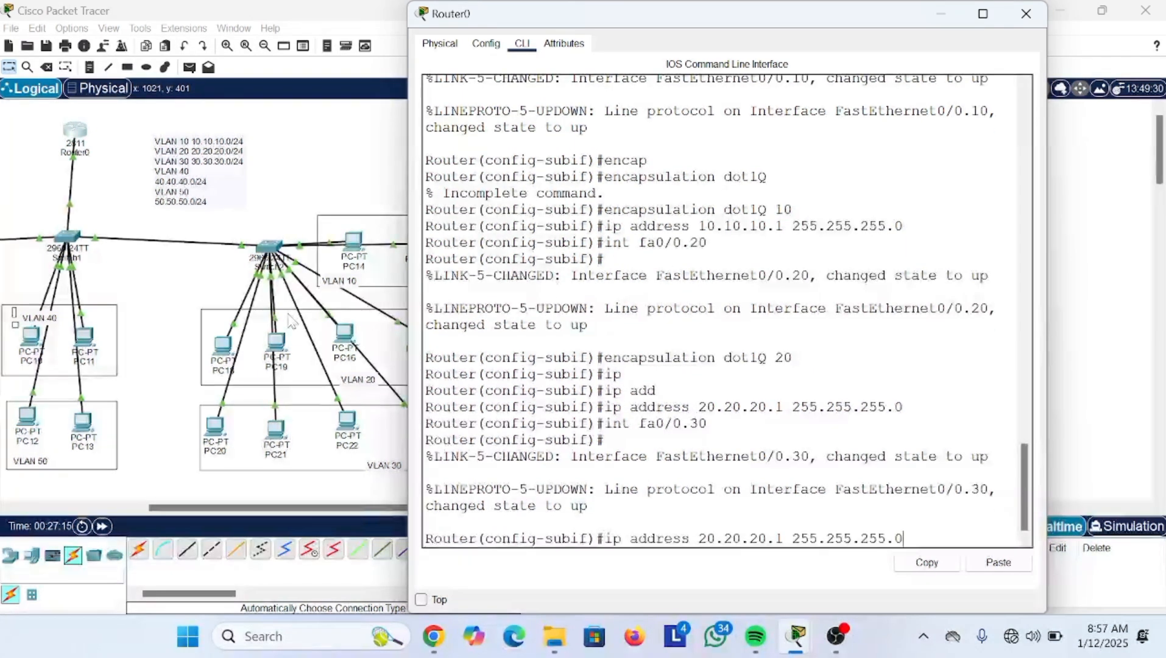
pyautogui.press('BackSpace')
pyautogui.press('BackSpace')
pyautogui.write('30')
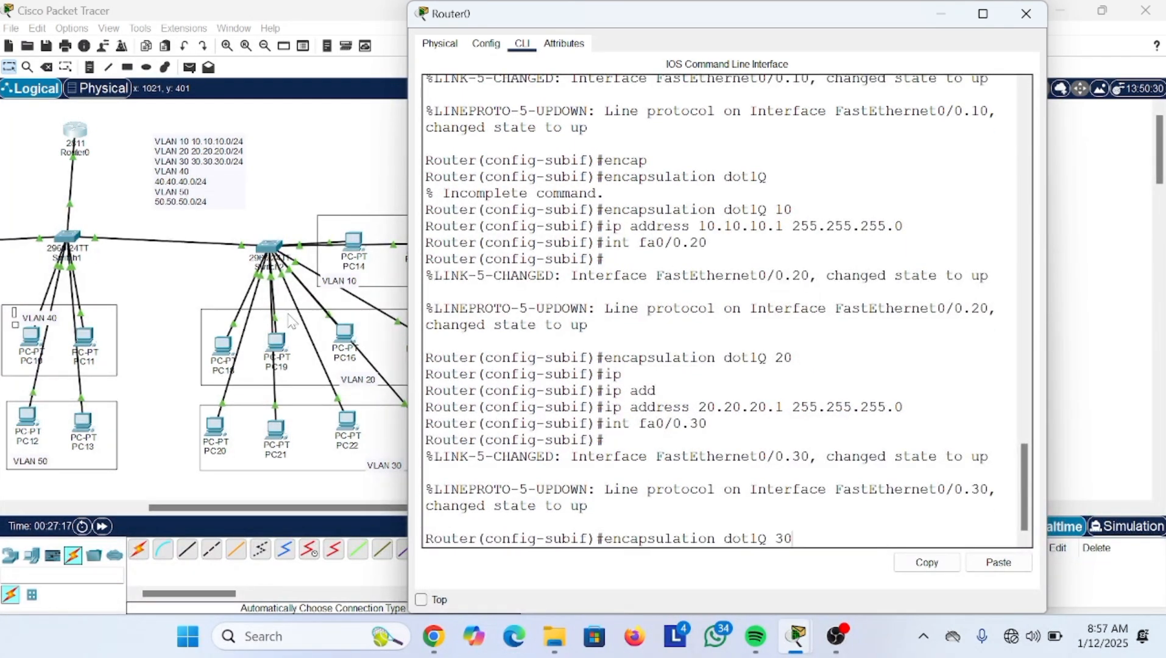
pyautogui.press('Return')
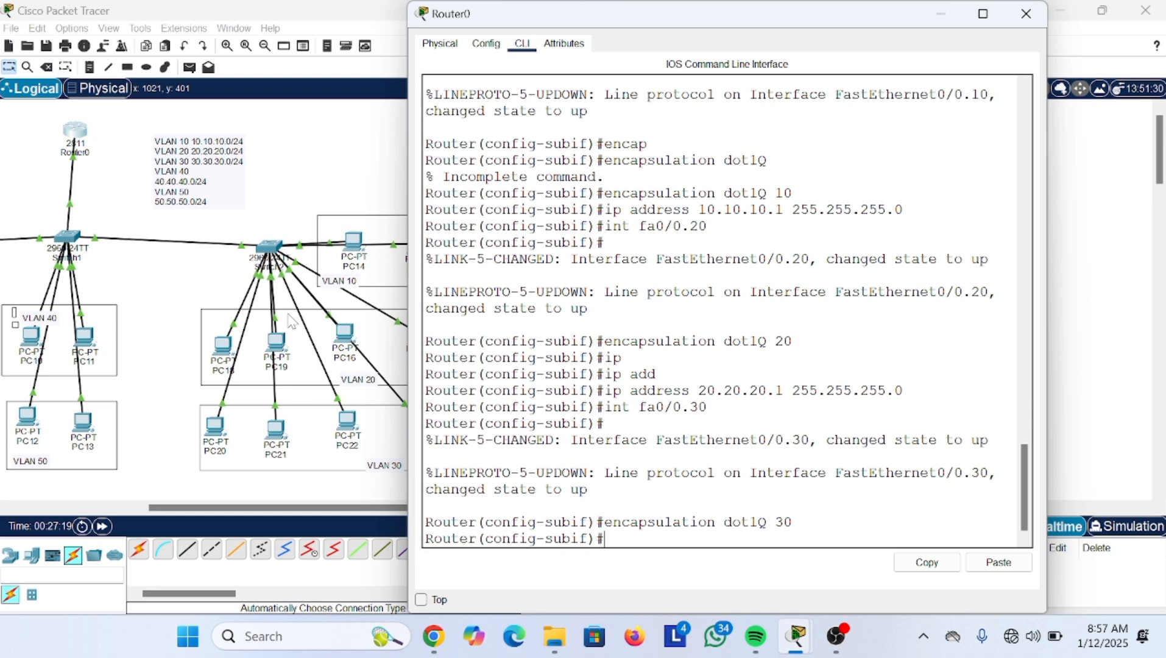
# - Assign IP address 30.30.30.1 with mask 255.255.255.0 to subinterface fa0/0.30
pyautogui.write('ip add')
pyautogui.press('Tab')
pyautogui.write('30.30.30.1')
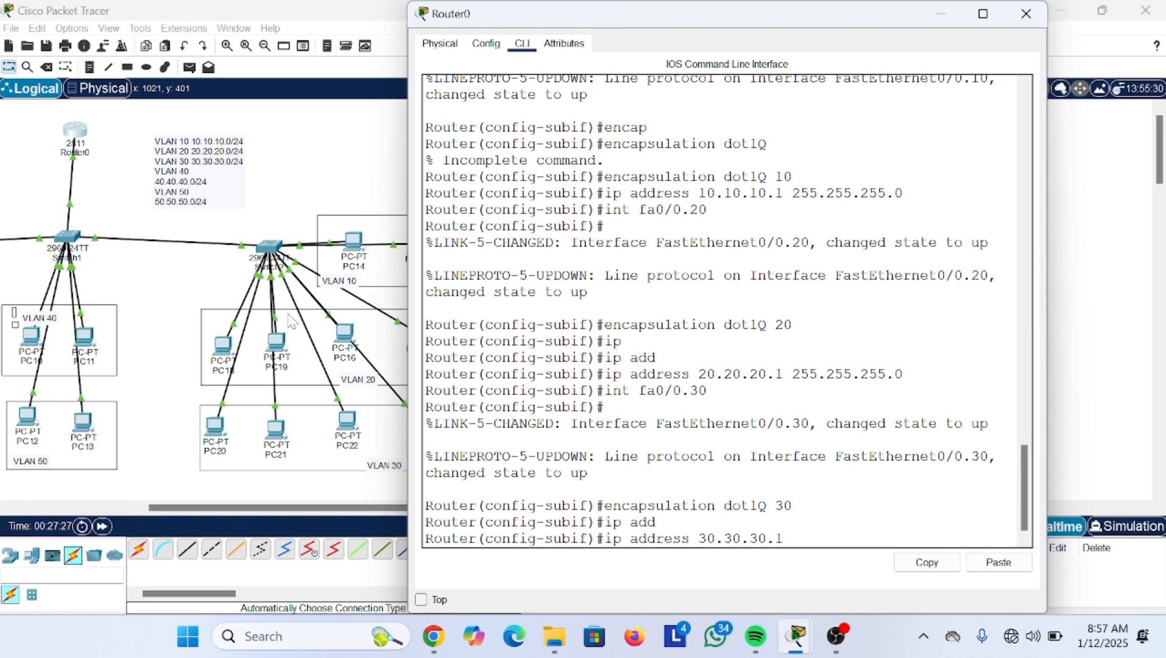
pyautogui.write(' 255.255.255.0')
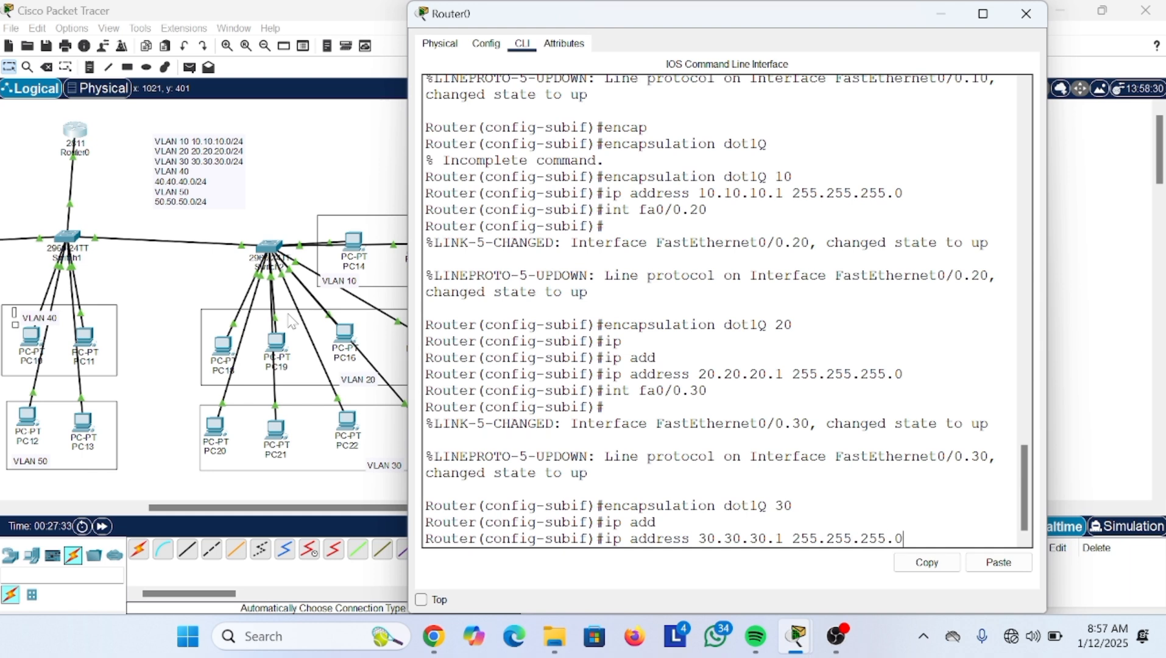
pyautogui.press('Return')
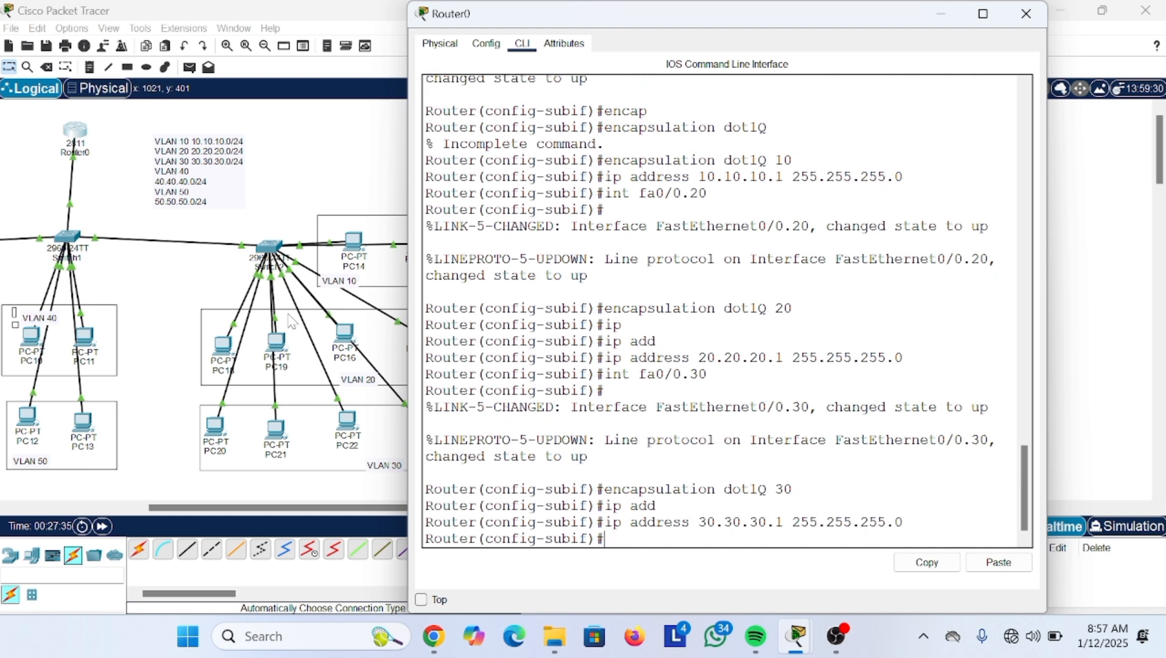
# - Create subinterface fa0/0.40 on Router0 and enter its configuration mode
pyautogui.press('Up')
pyautogui.press('Up')
pyautogui.press('Up')
pyautogui.press('Up')
pyautogui.press('BackSpace')
pyautogui.press('BackSpace')
pyautogui.write('3')
pyautogui.press('BackSpace')
pyautogui.write('40')
pyautogui.press('Return')
pyautogui.press('Return')
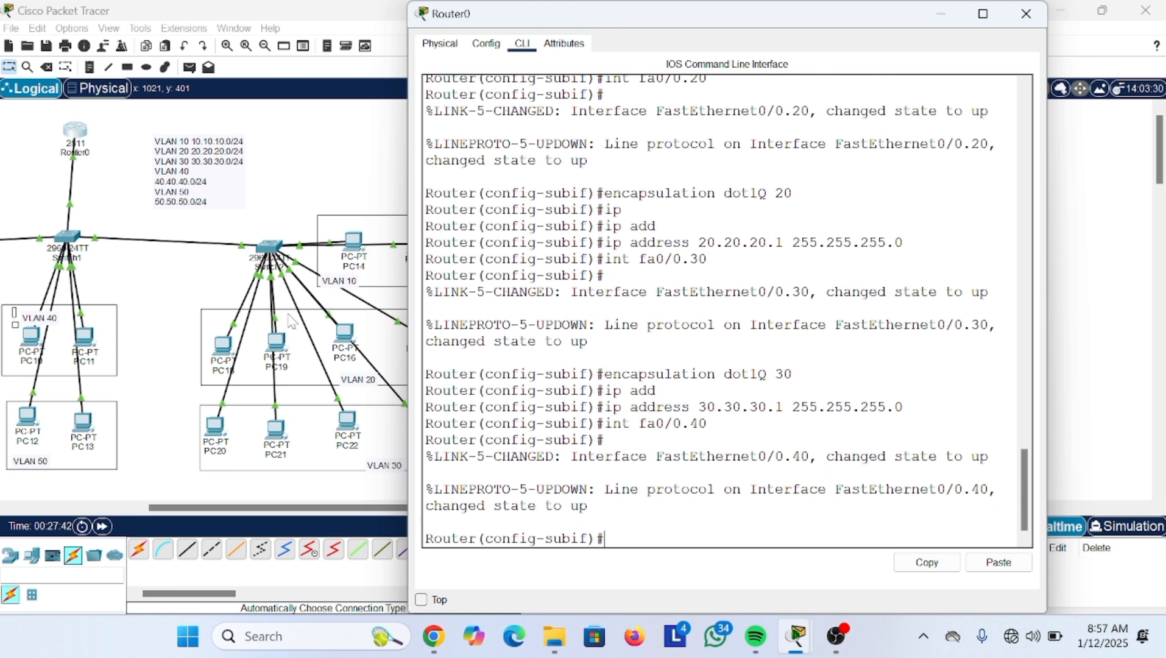
# - Set the encapsulation of subinterface fa0/0.40 to dot1Q with VLAN 40
pyautogui.press('Up')
pyautogui.press('Up')
pyautogui.press('Up')
pyautogui.press('Up')
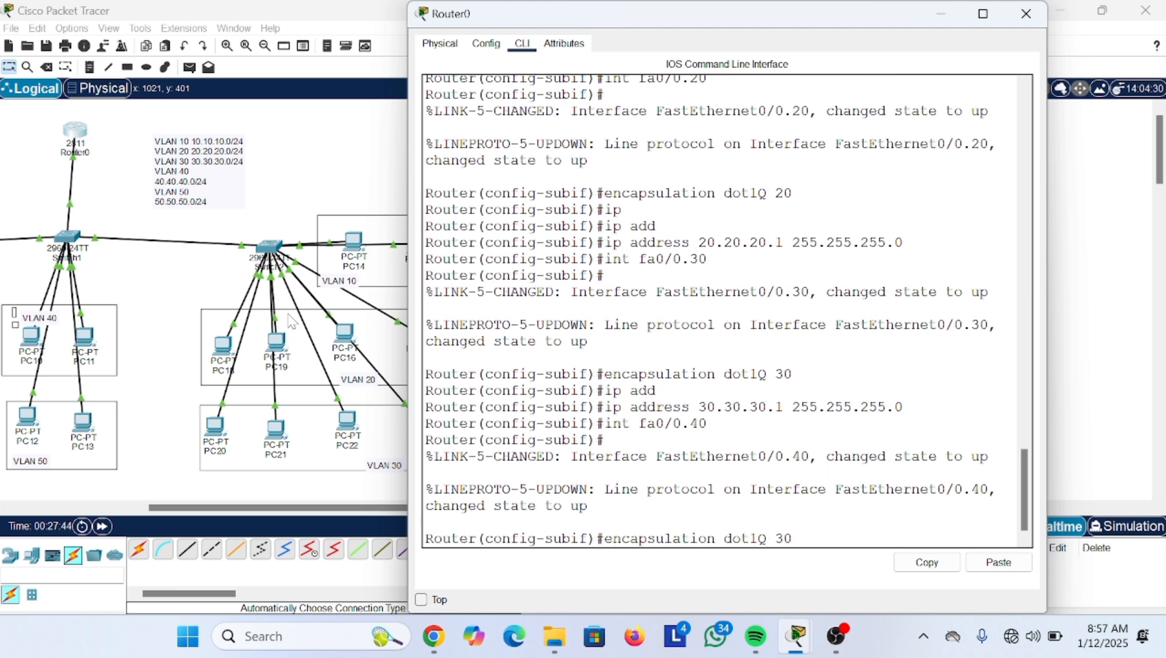
pyautogui.press('BackSpace')
pyautogui.press('BackSpace')
pyautogui.write('40')
pyautogui.press('Return')
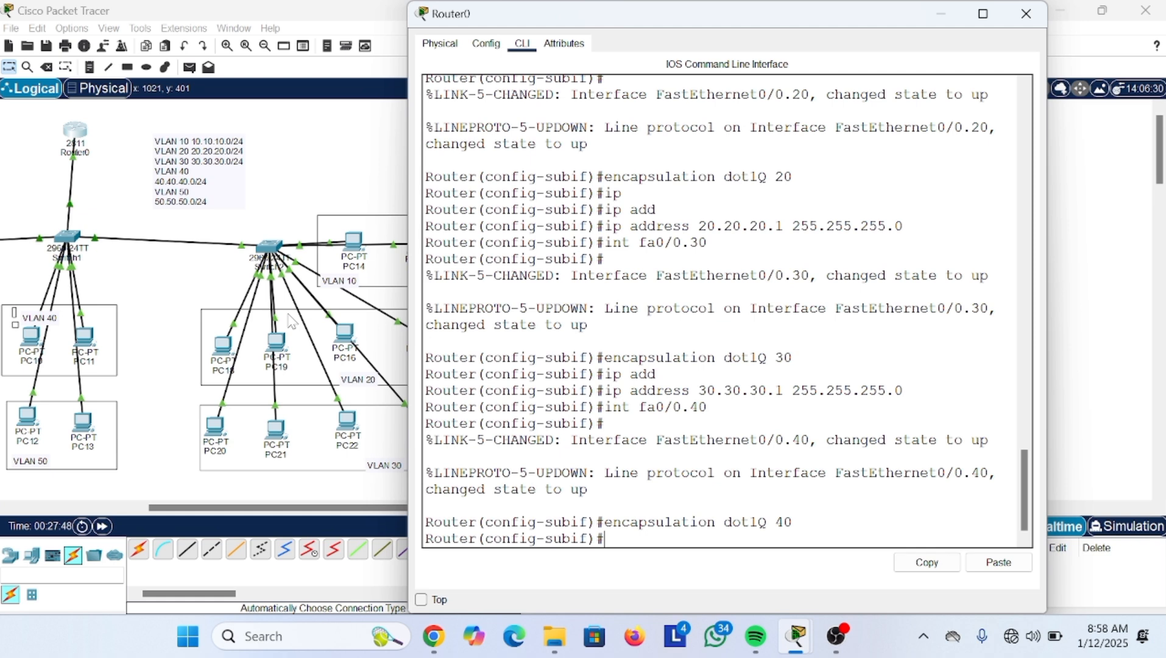
# - Assign IP address 40.40.40.1 with mask 255.255.255.0 to subinterface fa0/0.40
pyautogui.write('ip add')
pyautogui.press('Tab')
pyautogui.write('4')
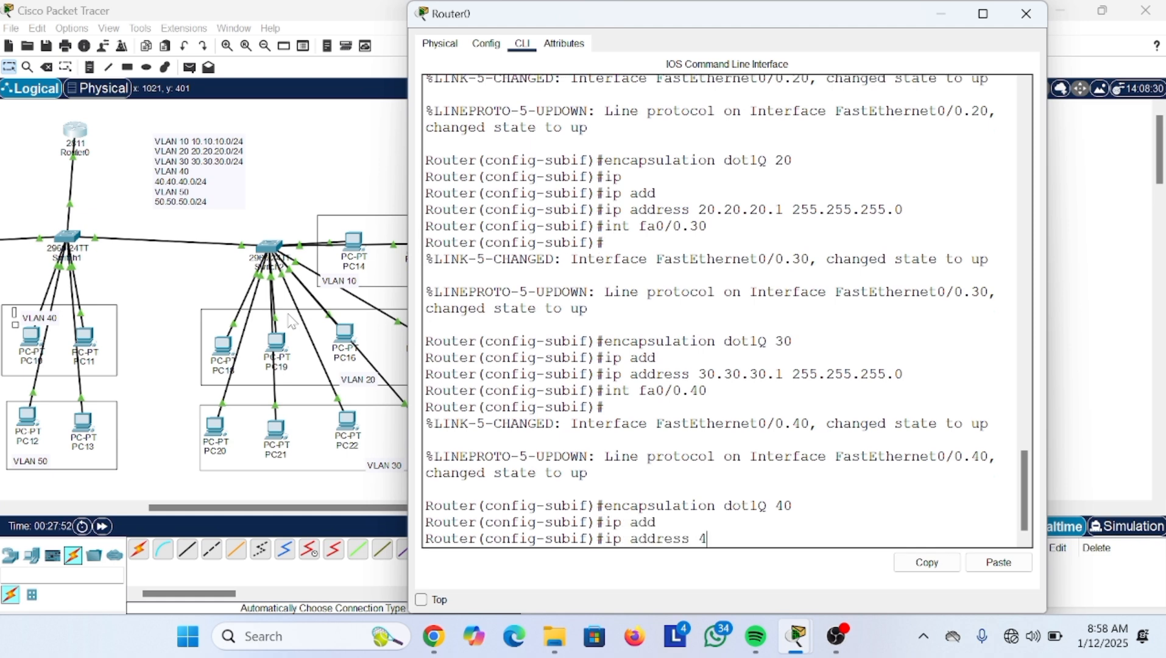
pyautogui.write('0.40.40.1 255.255.255.0')
pyautogui.press('Return')
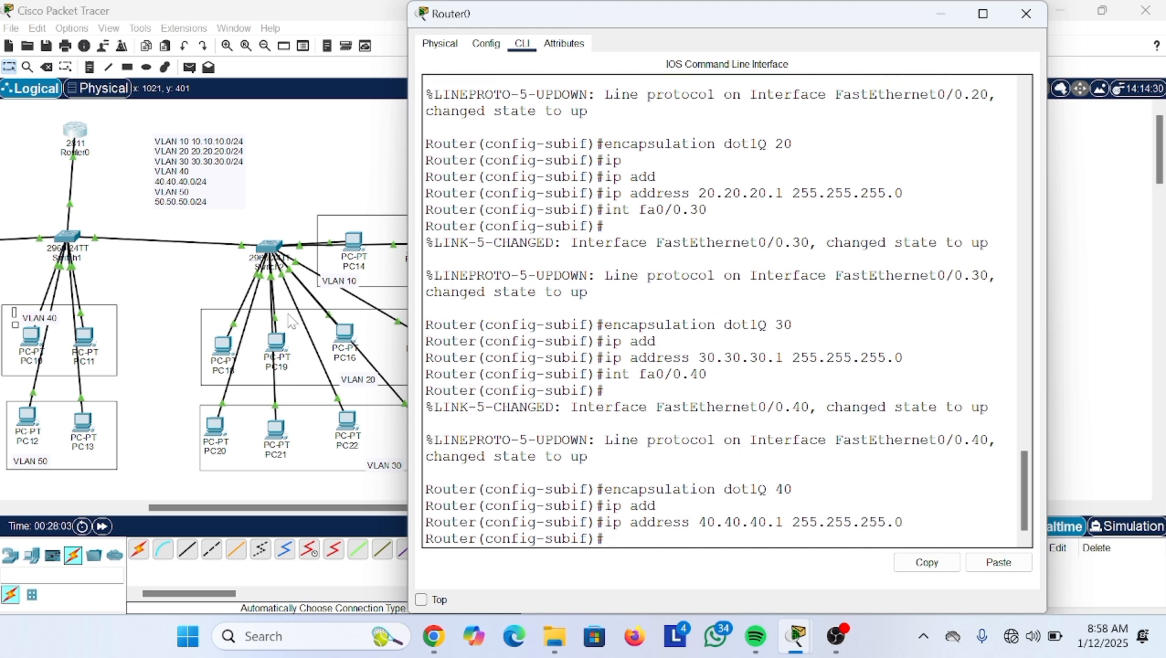
# - Re-enter subinterface fa0/0.40 and reapply its dot1Q encapsulation with VLAN 40
pyautogui.press('Up')
pyautogui.press('Up')
pyautogui.press('Up')
pyautogui.press('Up')
pyautogui.press('Up')
pyautogui.press('Up')
pyautogui.press('Up')
pyautogui.press('Up')
pyautogui.press('BackSpace')
pyautogui.press('BackSpace')
pyautogui.write('40')
pyautogui.press('Return')
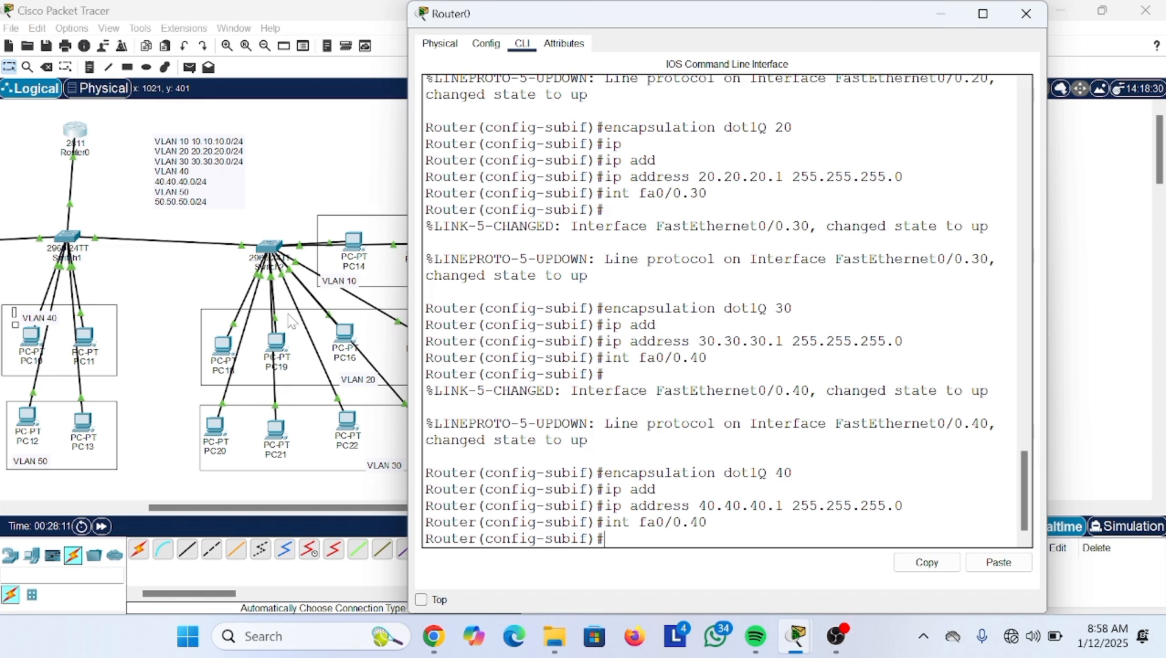
pyautogui.press('Up')
pyautogui.press('Up')
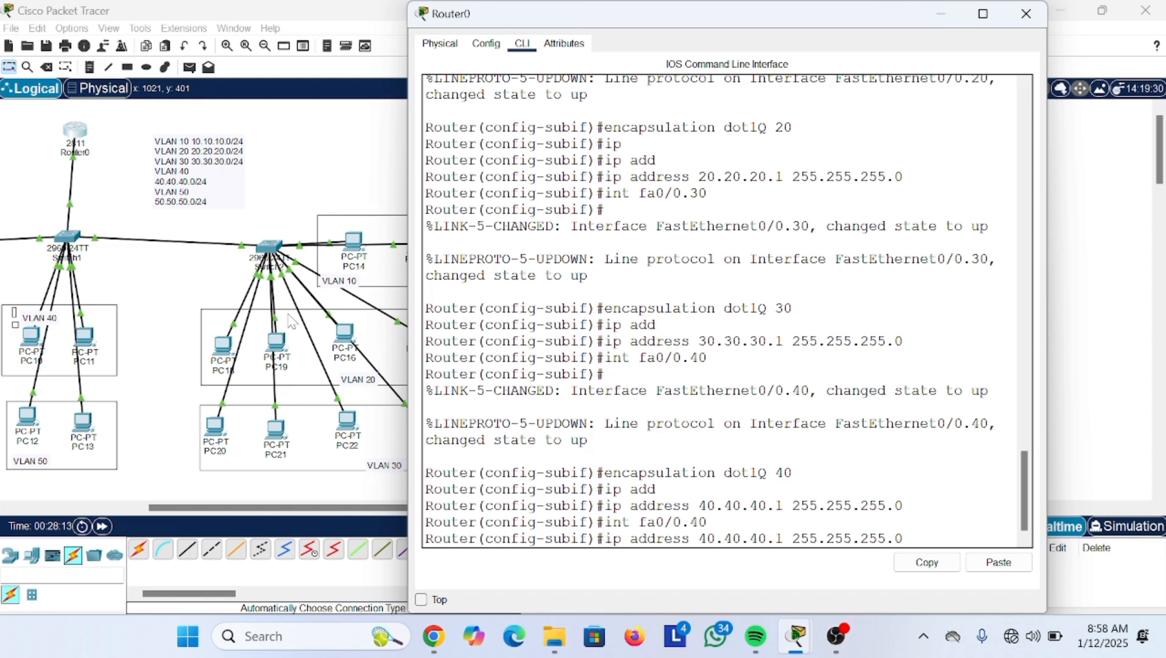
pyautogui.press('Up')
pyautogui.press('Up')
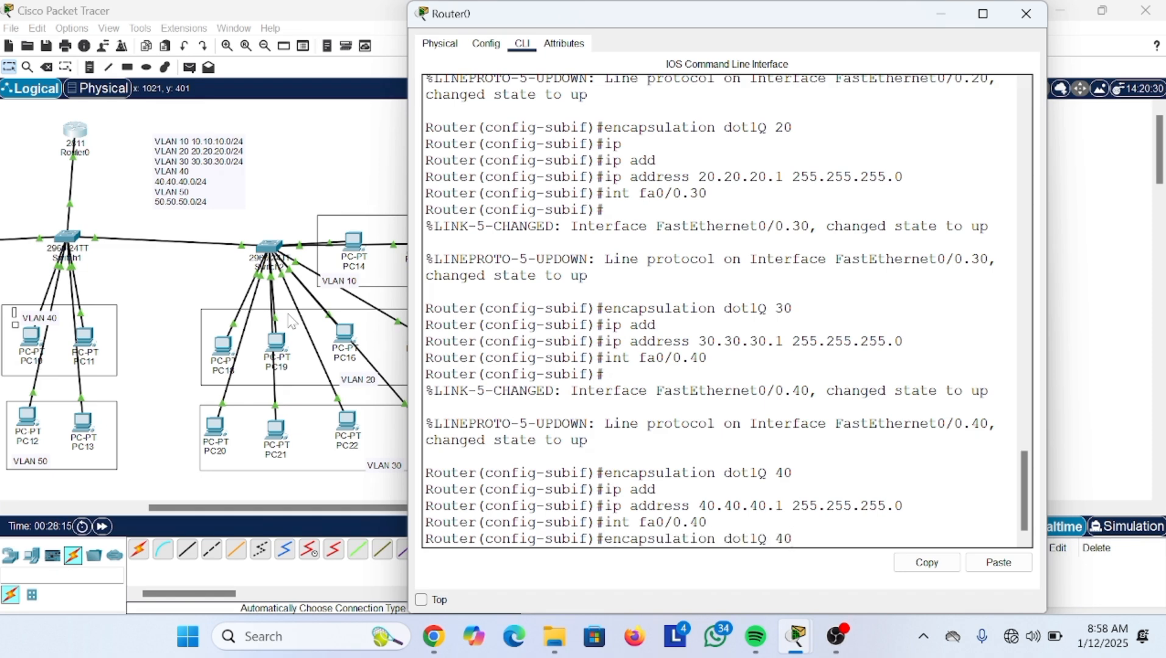
pyautogui.press('Return')
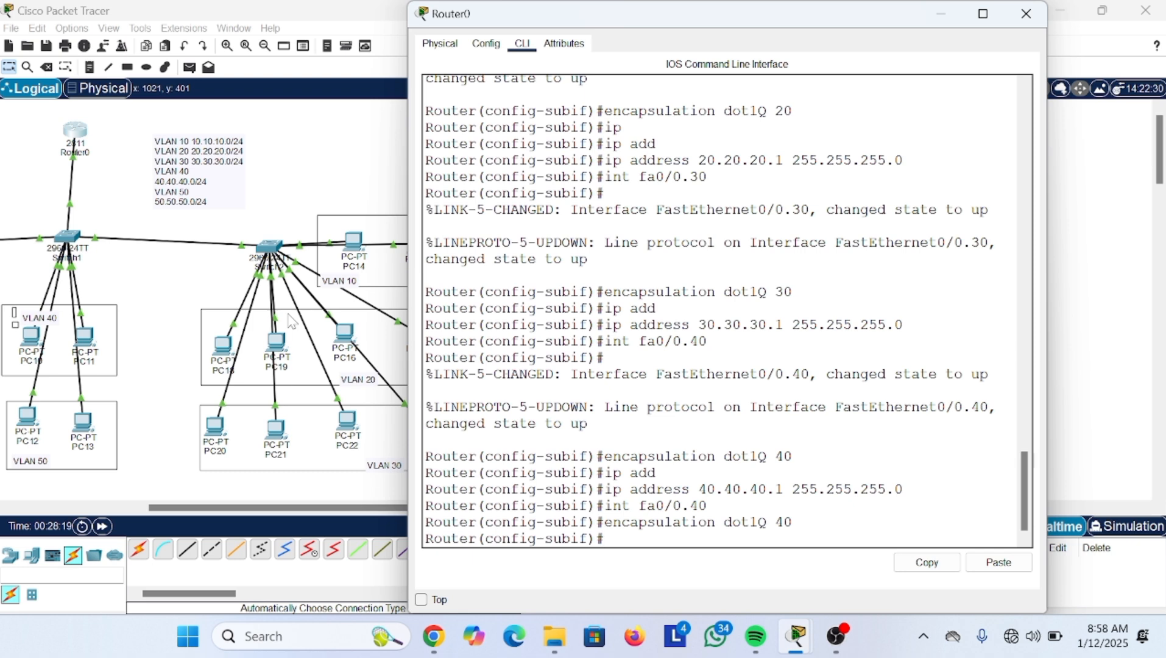
# - Create subinterface fa0/0.50 on Router0 and enter its configuration mode
pyautogui.press('Up')
pyautogui.press('Up')
pyautogui.press('Up')
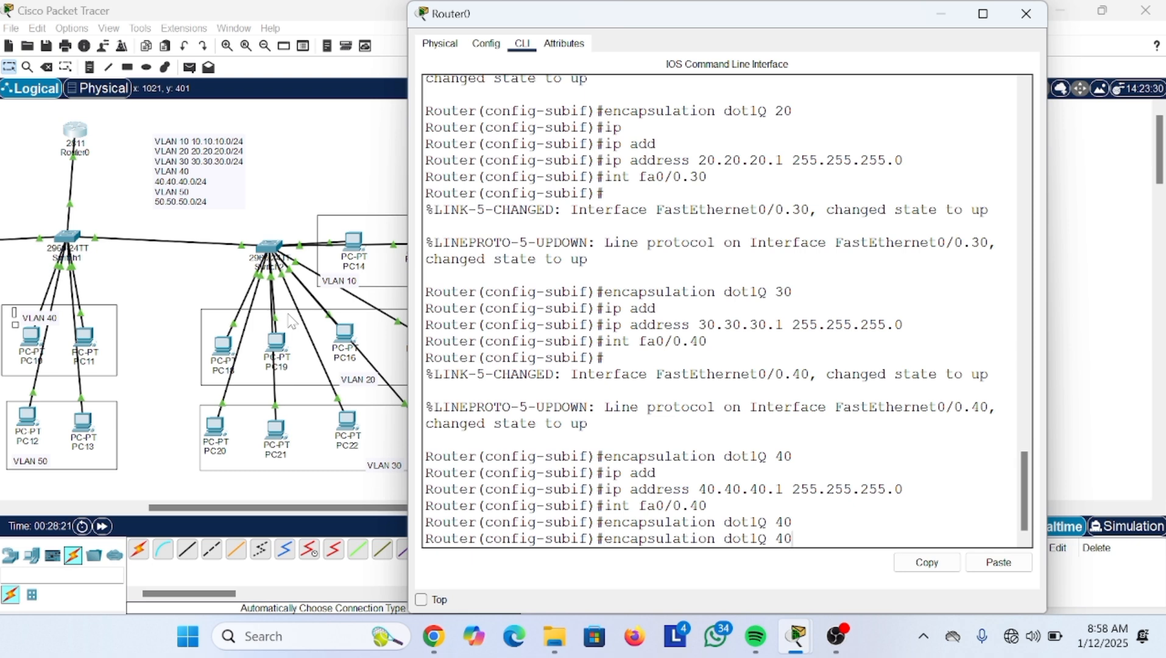
pyautogui.press('Up')
pyautogui.press('BackSpace')
pyautogui.press('BackSpace')
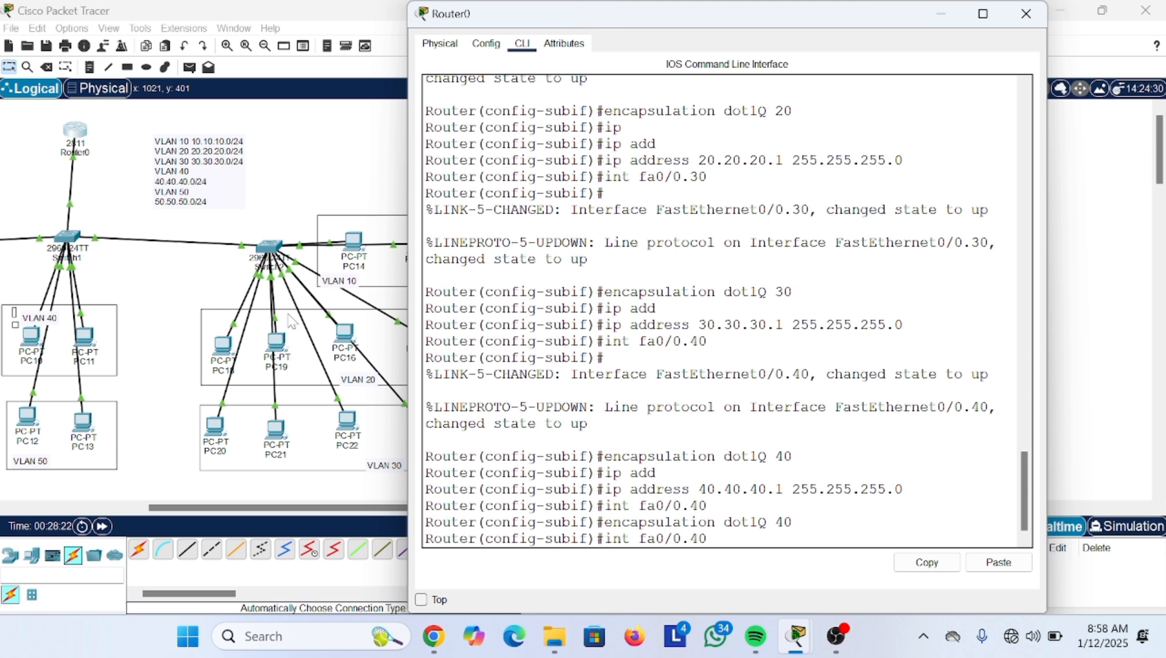
pyautogui.write('50')
pyautogui.press('Return')
# - Try to set the encapsulation of subinterface fa0/0.50 to dot1Q with VLAN 40
pyautogui.press('Up')
pyautogui.press('Up')
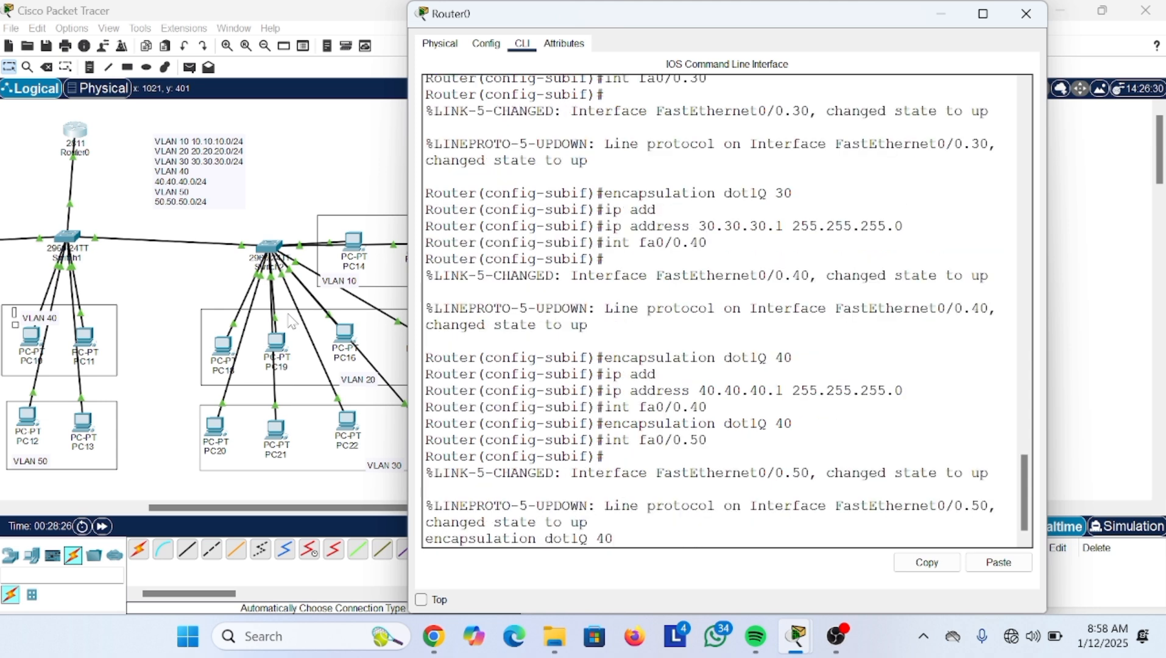
pyautogui.press('Return')
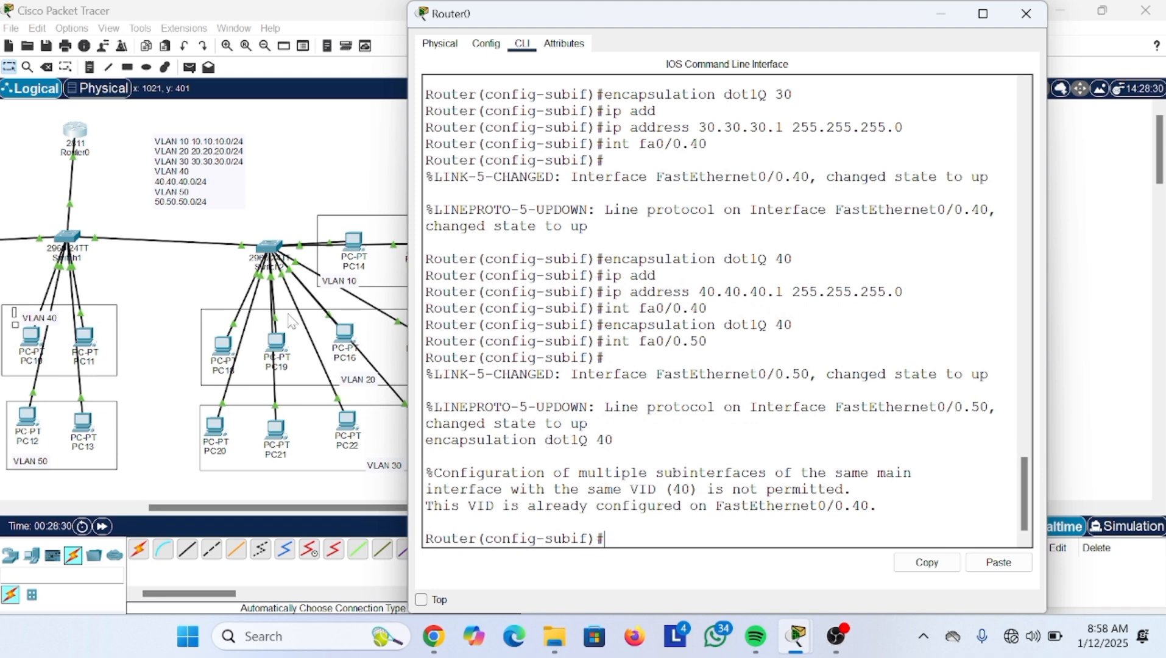
# - Set the encapsulation of subinterface fa0/0.50 to dot1Q with VLAN 50
pyautogui.press('Up')
pyautogui.press('Up')
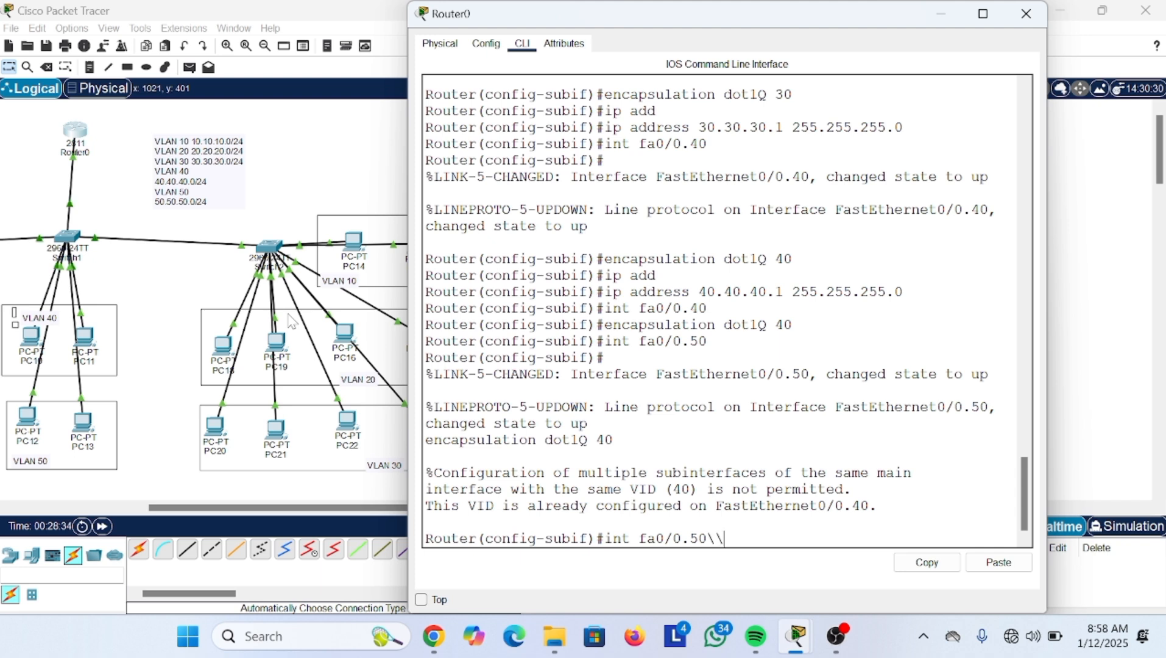
pyautogui.press('BackSpace')
pyautogui.press('BackSpace')
pyautogui.press('BackSpace')
pyautogui.press('BackSpace')
pyautogui.press('BackSpace')
pyautogui.press('BackSpace')
pyautogui.press('BackSpace')
pyautogui.press('BackSpace')
pyautogui.press('BackSpace')
pyautogui.press('BackSpace')
pyautogui.press('Down')
pyautogui.press('BackSpace')
pyautogui.press('BackSpace')
pyautogui.write('50')
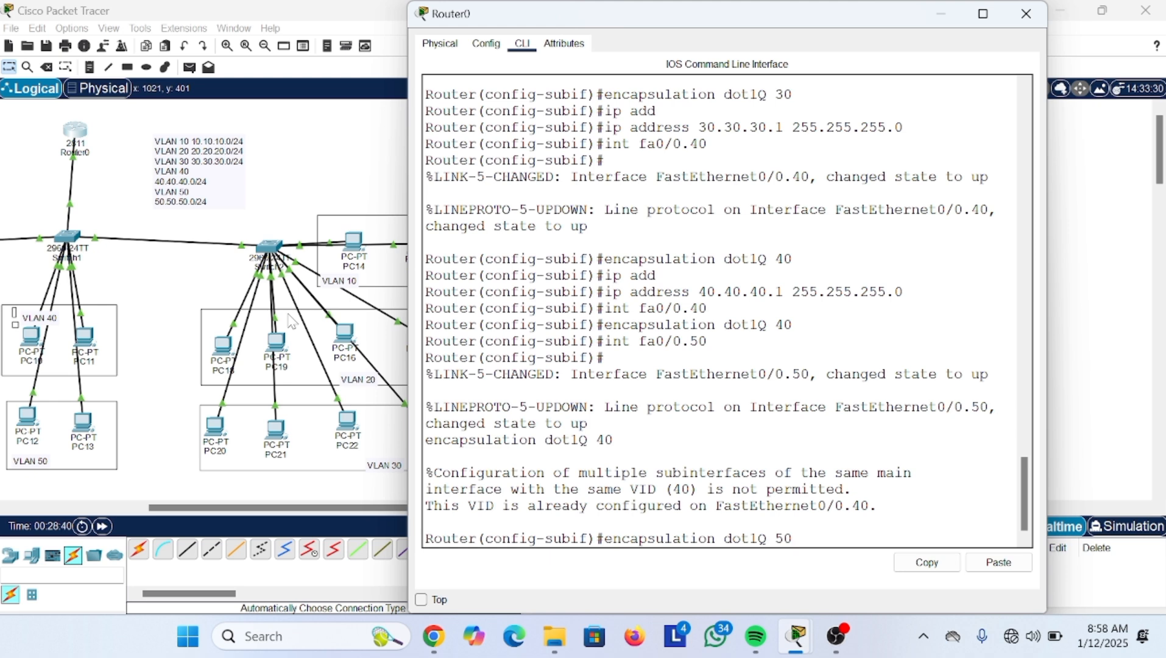
pyautogui.press('Return')
# - Assign IP address 50.50.50.1 with mask 255.255.255.0 to subinterface fa0/0.50
pyautogui.write('i')
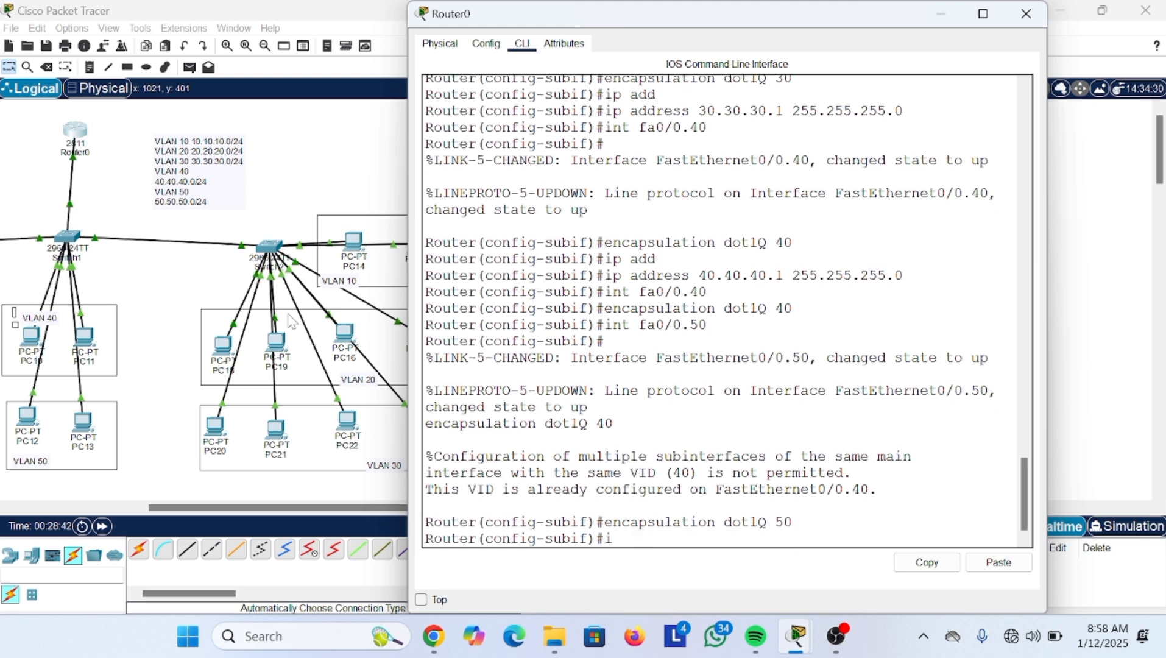
pyautogui.write('p add')
pyautogui.press('Tab')
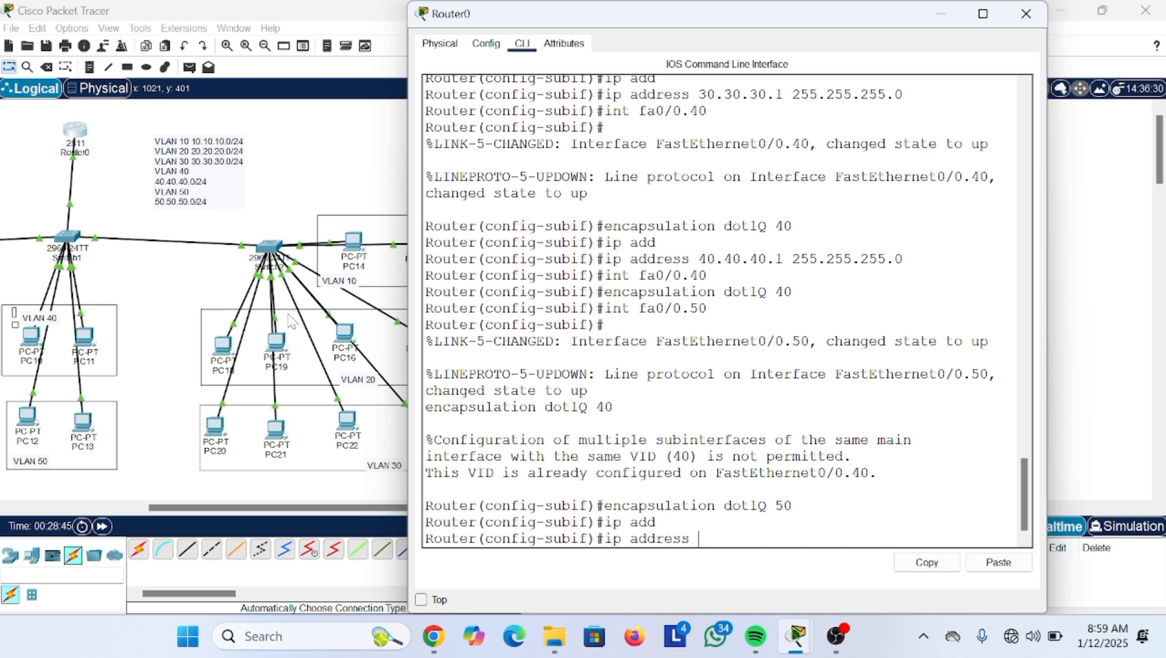
pyautogui.write('50.50')
pyautogui.write('50.1 255.255.255')
pyautogui.press('BackSpace')
pyautogui.press('BackSpace')
pyautogui.write('55')
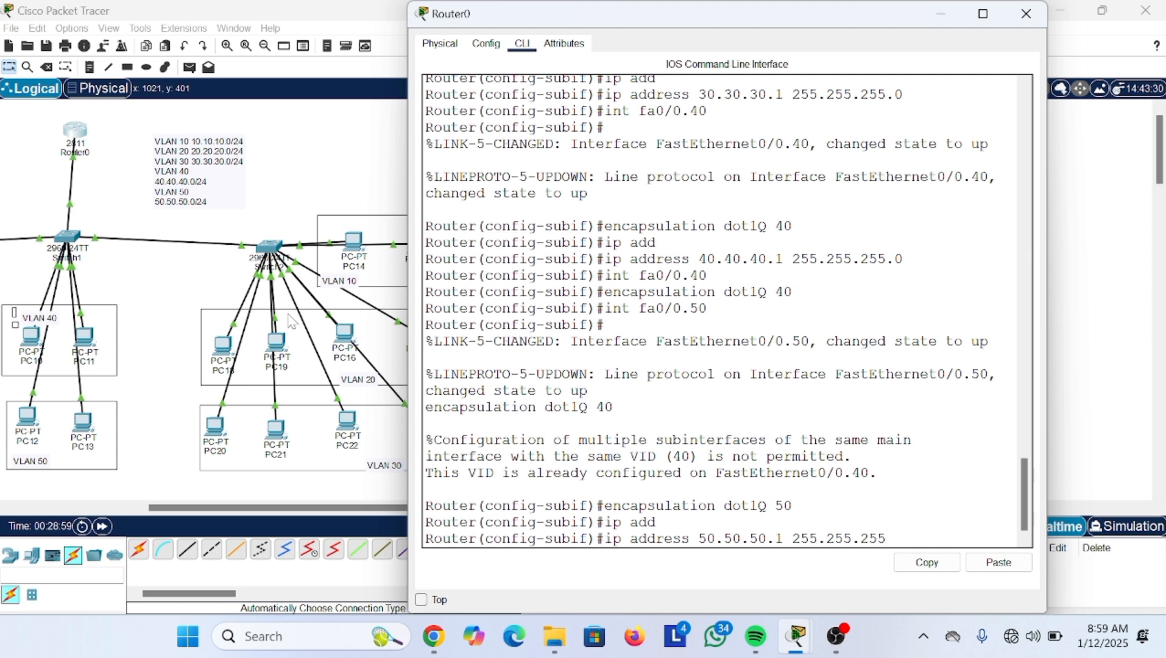
pyautogui.write('.0')
pyautogui.press('Return')
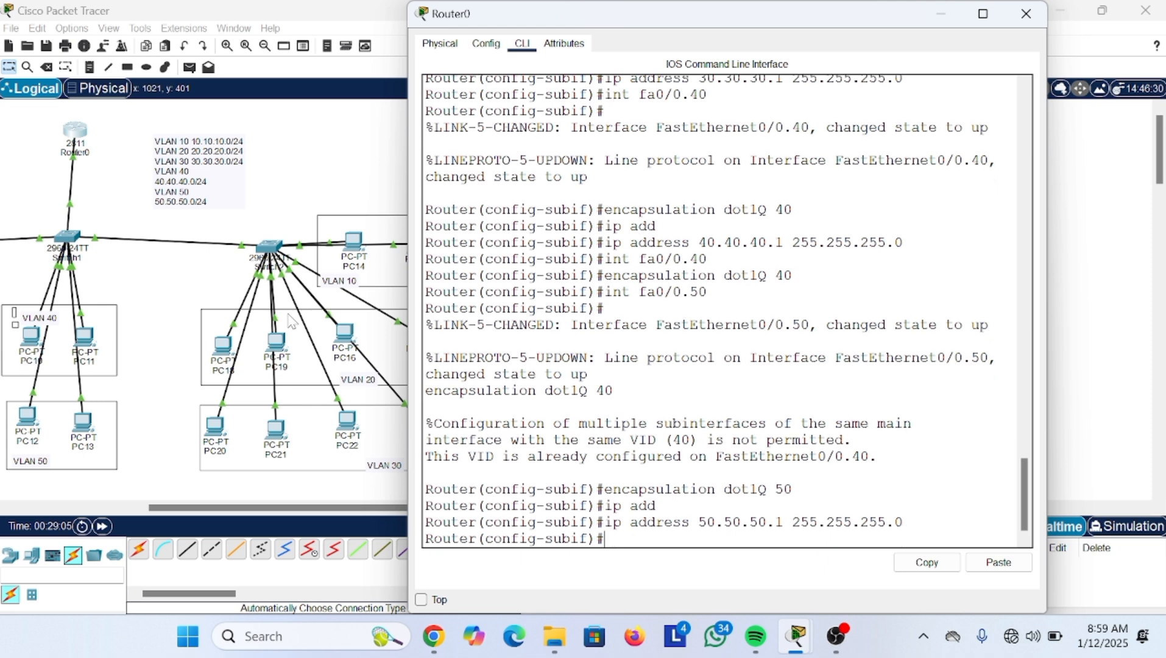
# - Display the brief IP interface summary on Router0 to check the subinterface addresses and status
pyautogui.write('do show ip int brief')
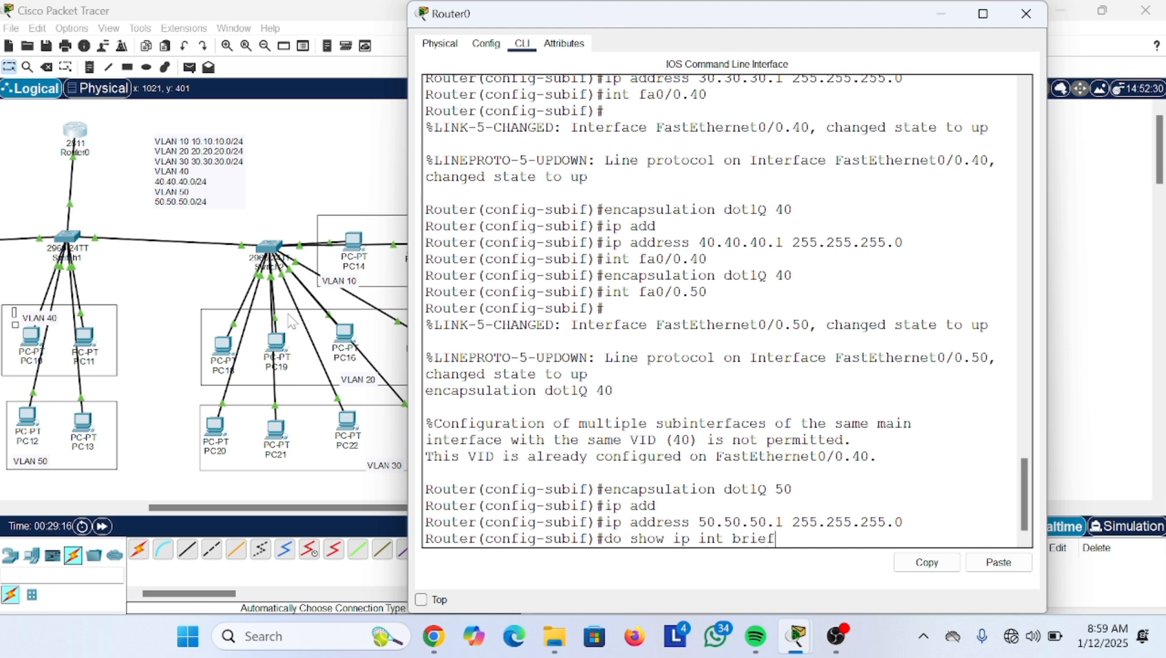
pyautogui.press('Return')
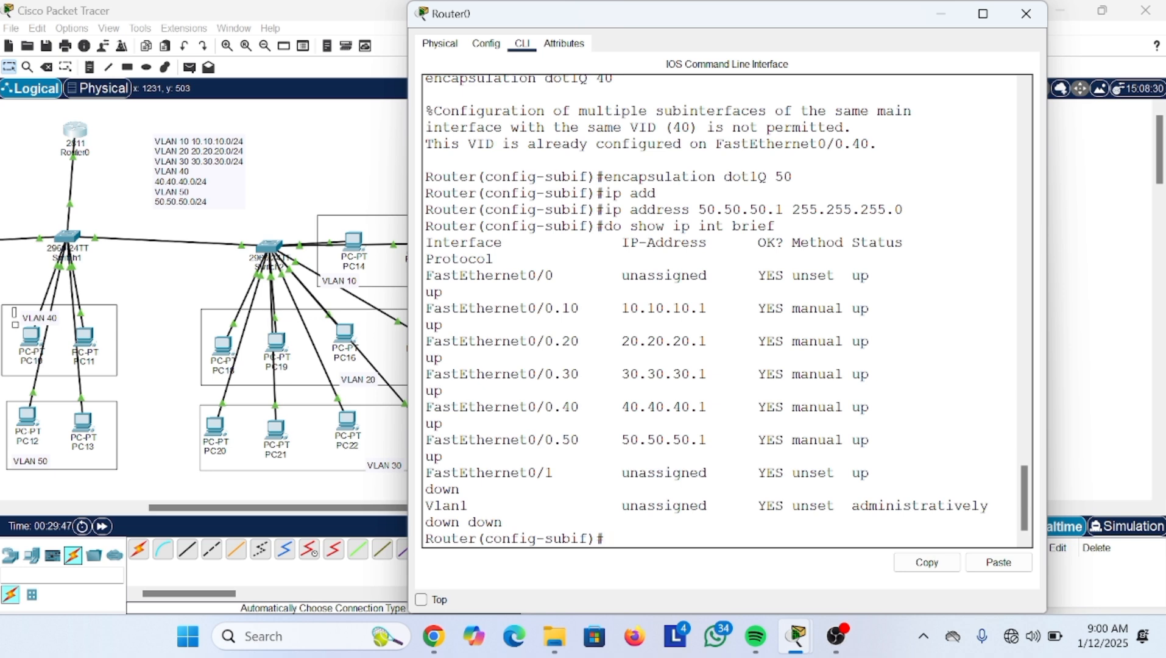
# - Leave subinterface configuration mode and create a DHCP pool named VLAN10 on Router0
pyautogui.write('exit')
pyautogui.press('Return')
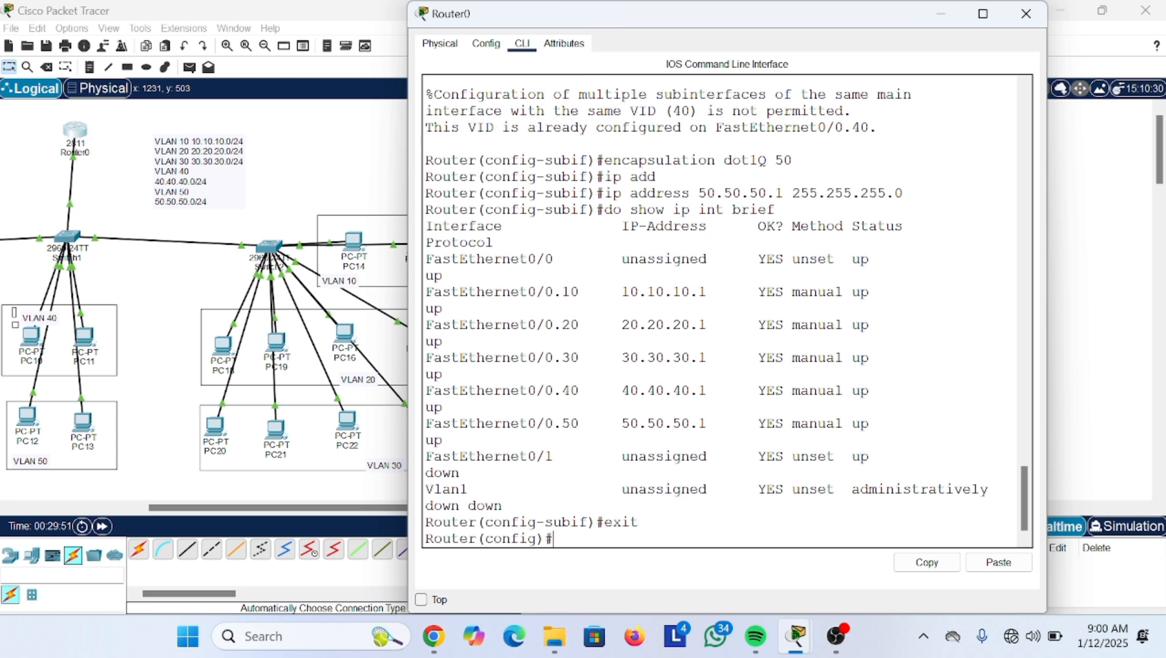
pyautogui.write('ip dhcp pool')
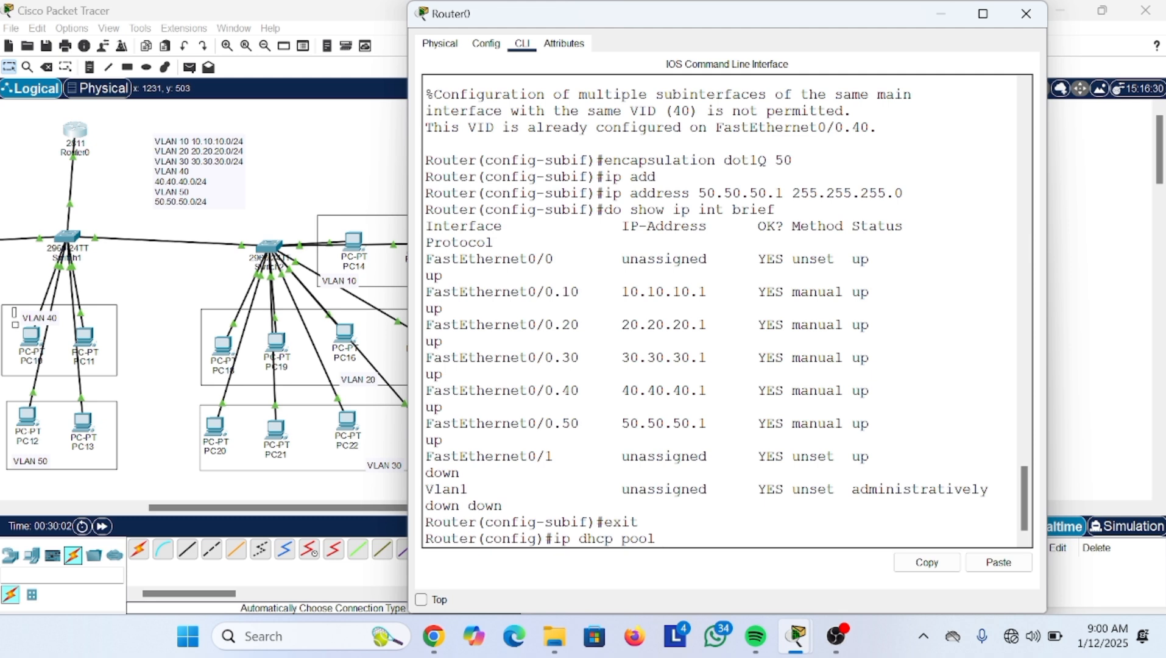
pyautogui.press('capslock')
pyautogui.write('V')
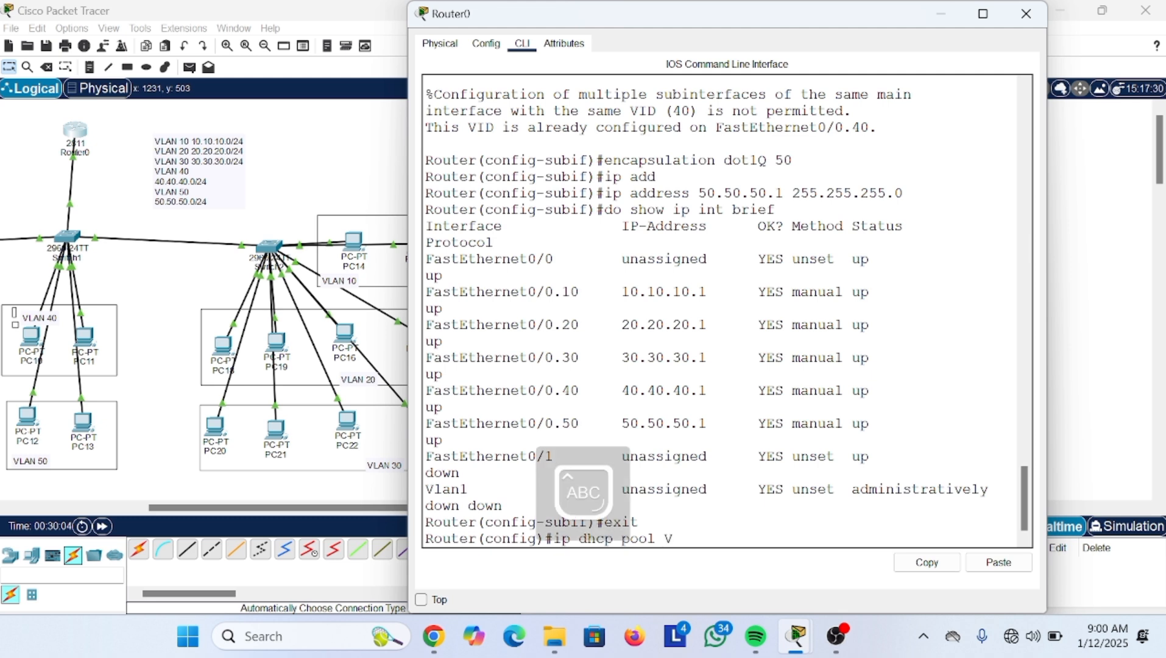
pyautogui.write('LAN10')
pyautogui.press('capslock')
pyautogui.press('Return')
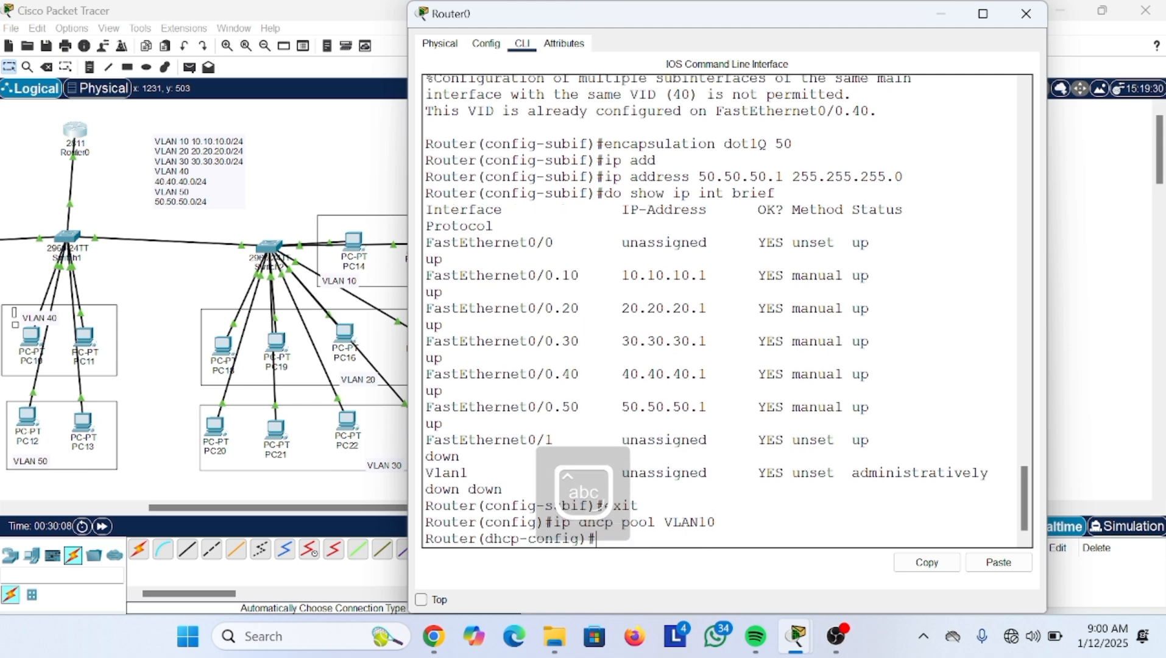
pyautogui.press('Up')
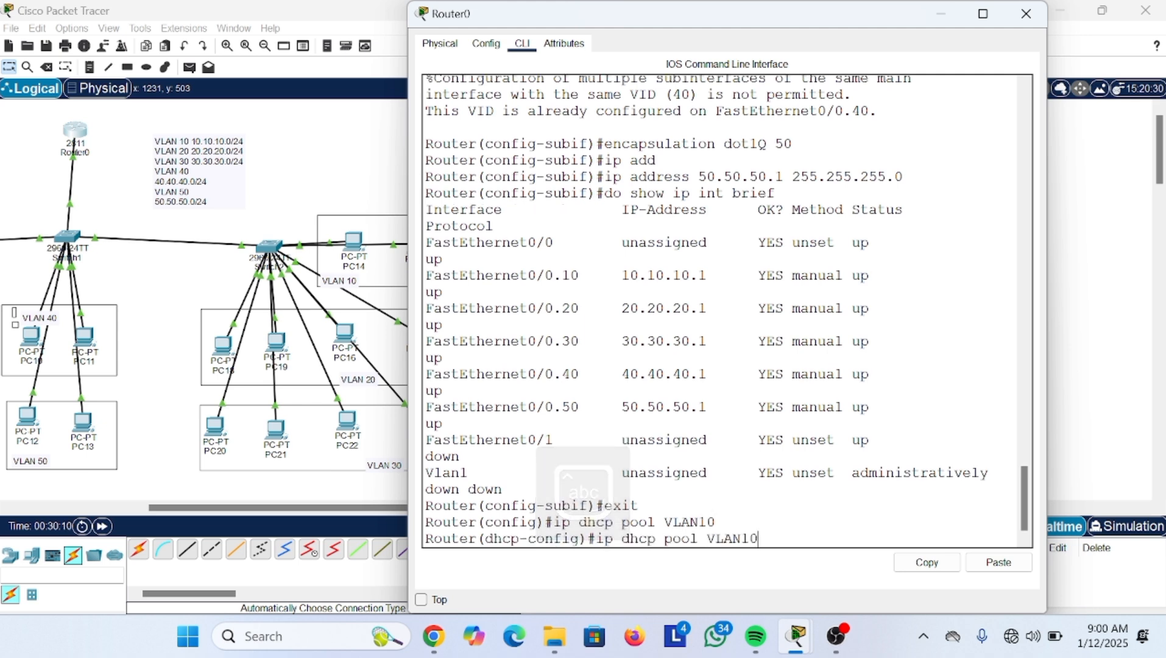
pyautogui.press('BackSpace')
pyautogui.press('BackSpace')
pyautogui.write('20')
pyautogui.press('BackSpace')
pyautogui.press('BackSpace')
pyautogui.press('BackSpace')
pyautogui.press('BackSpace')
pyautogui.press('BackSpace')
pyautogui.press('BackSpace')
pyautogui.press('BackSpace')
pyautogui.press('BackSpace')
pyautogui.press('BackSpace')
pyautogui.press('BackSpace')
pyautogui.press('BackSpace')
pyautogui.press('BackSpace')
pyautogui.press('BackSpace')
pyautogui.press('BackSpace')
pyautogui.press('BackSpace')
pyautogui.press('BackSpace')
pyautogui.press('BackSpace')
pyautogui.press('BackSpace')
pyautogui.press('BackSpace')
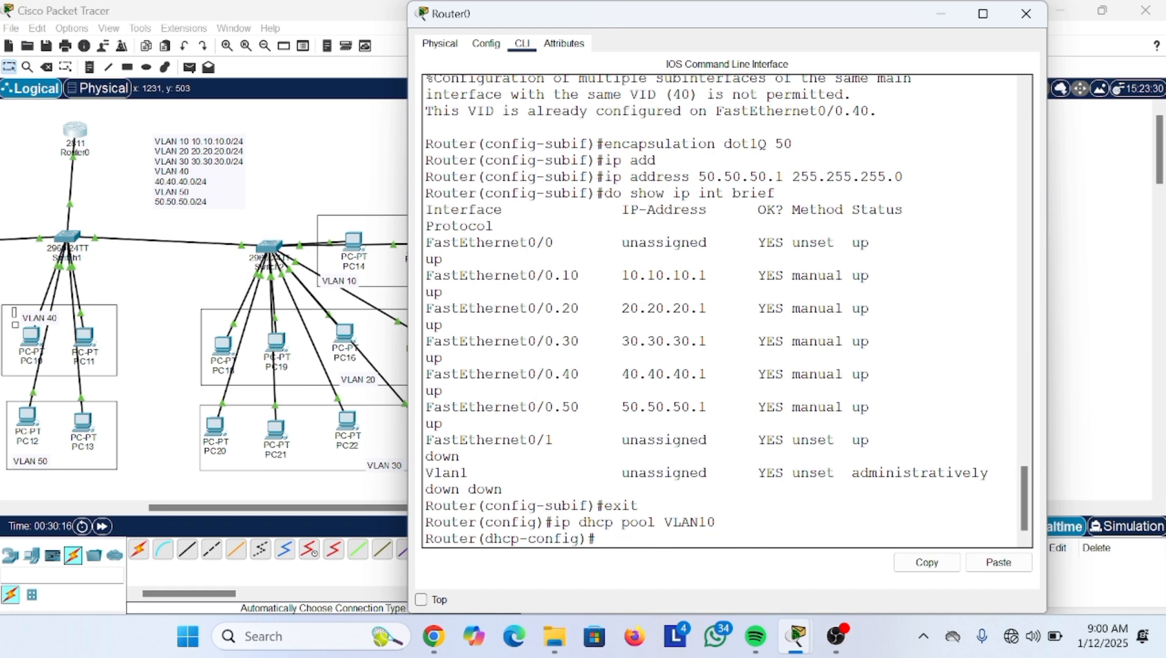
# - Set the network of DHCP pool VLAN10 to 10.10.10.0 with mask 255.255.255.0
pyautogui.write('networ')
pyautogui.press('Tab')
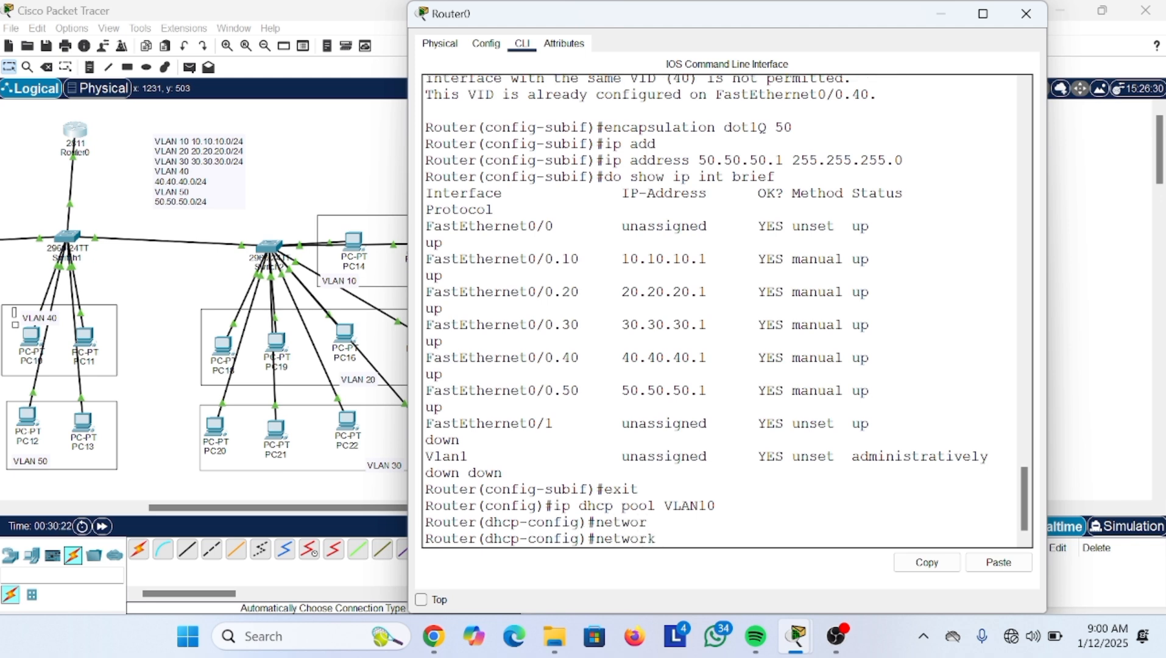
pyautogui.write('10.10.10.0 255')
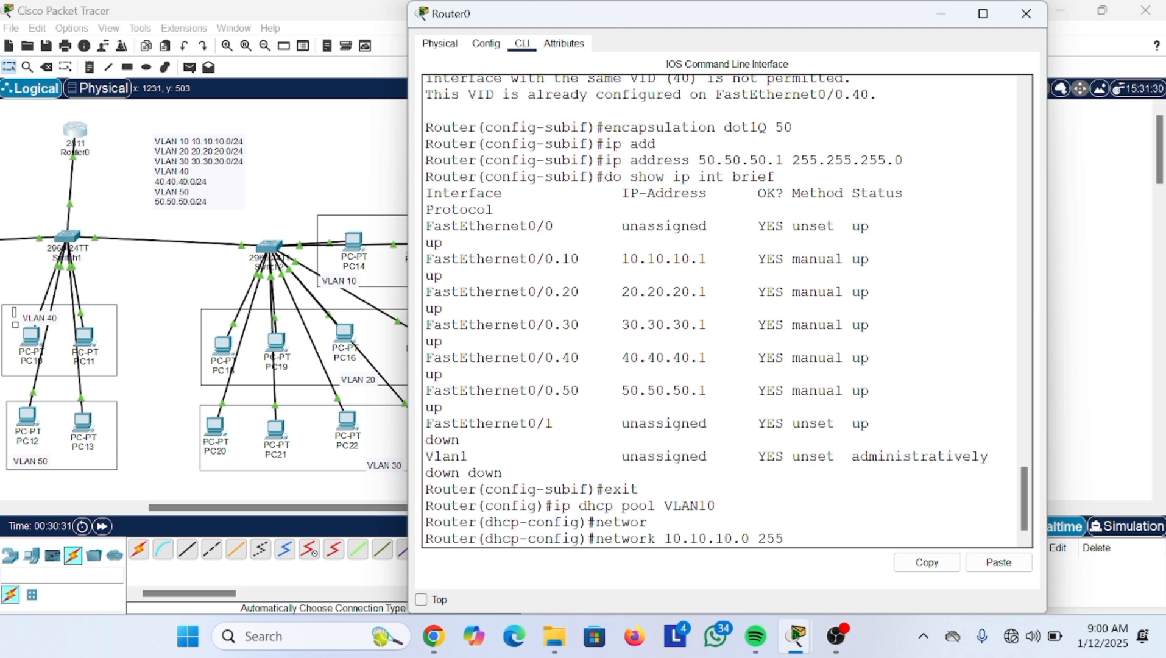
pyautogui.write('.255.255.0')
pyautogui.press('Return')
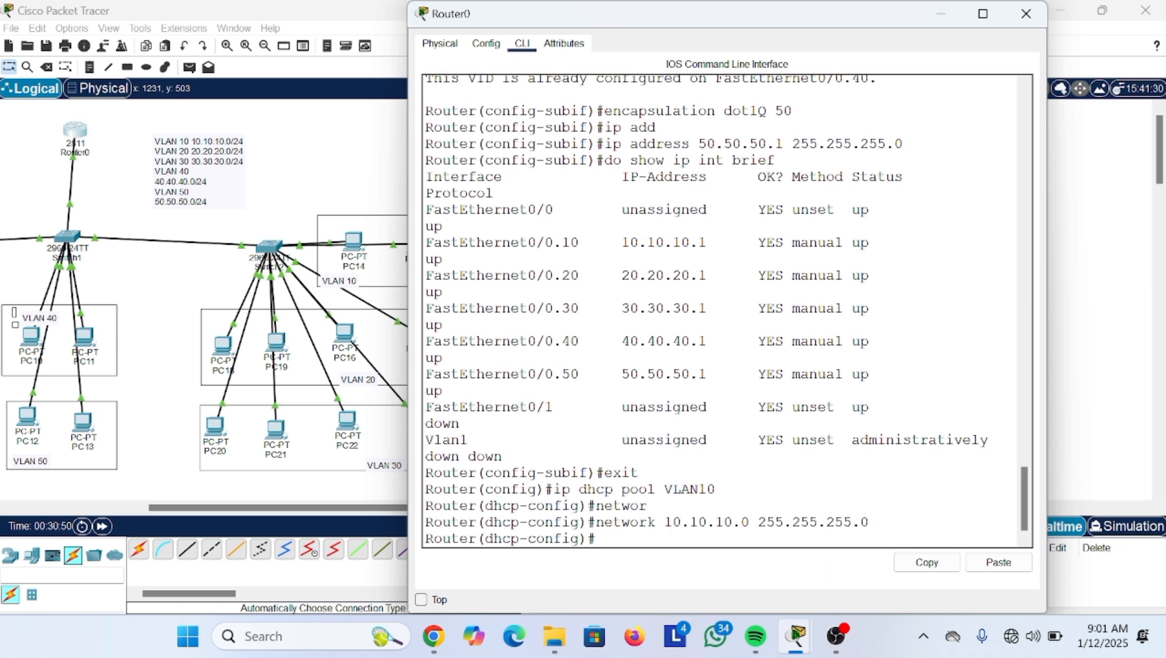
# - Set the default router of DHCP pool VLAN10 to 10.10.10.1
pyautogui.write('defaul')
pyautogui.press('Tab')
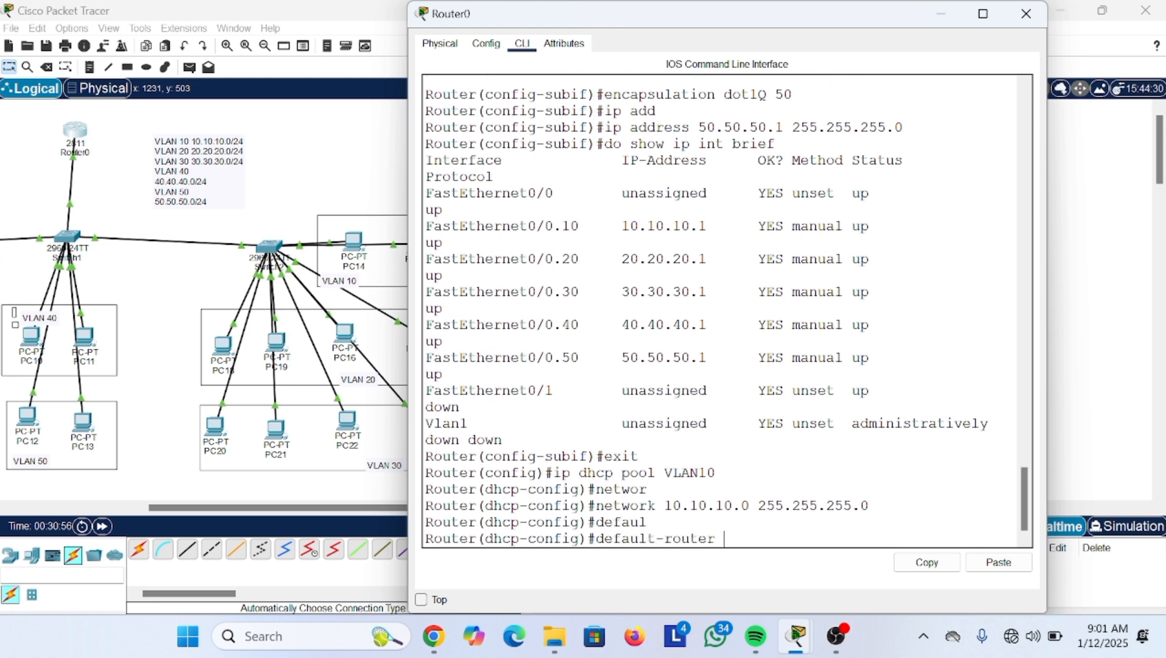
pyautogui.write('10.10.10.1')
pyautogui.press('Return')
pyautogui.press('Up')
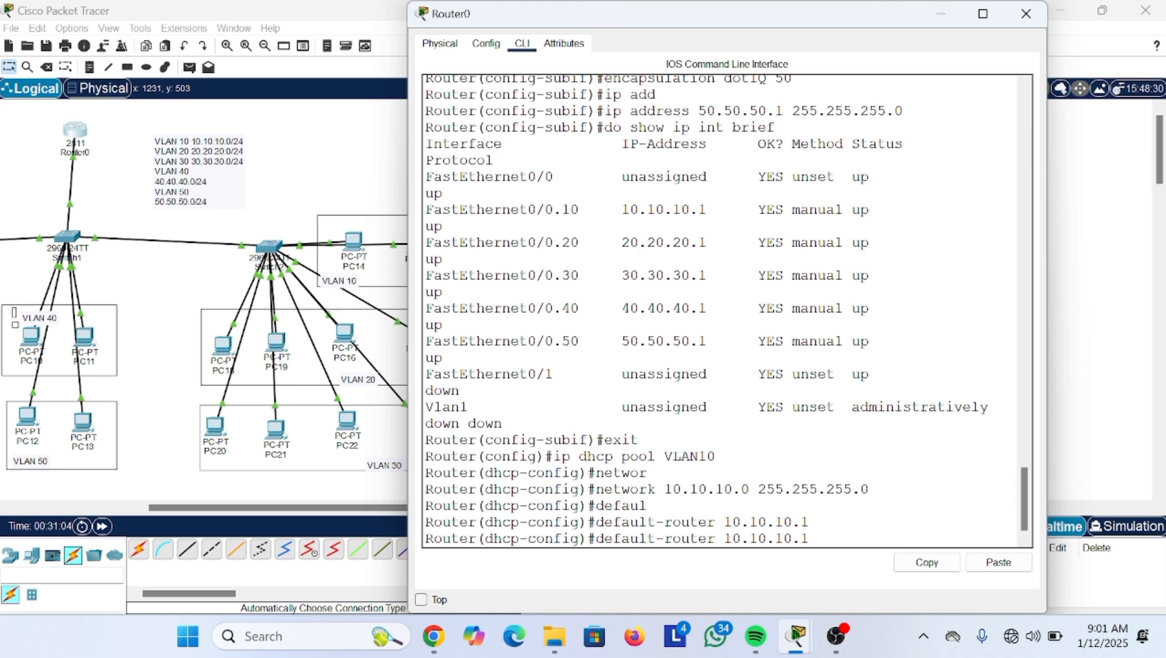
# - Set the DNS server of DHCP pool VLAN10 to 8.8.8.8
pyautogui.press('Down')
pyautogui.write('dns')
pyautogui.press('Tab')
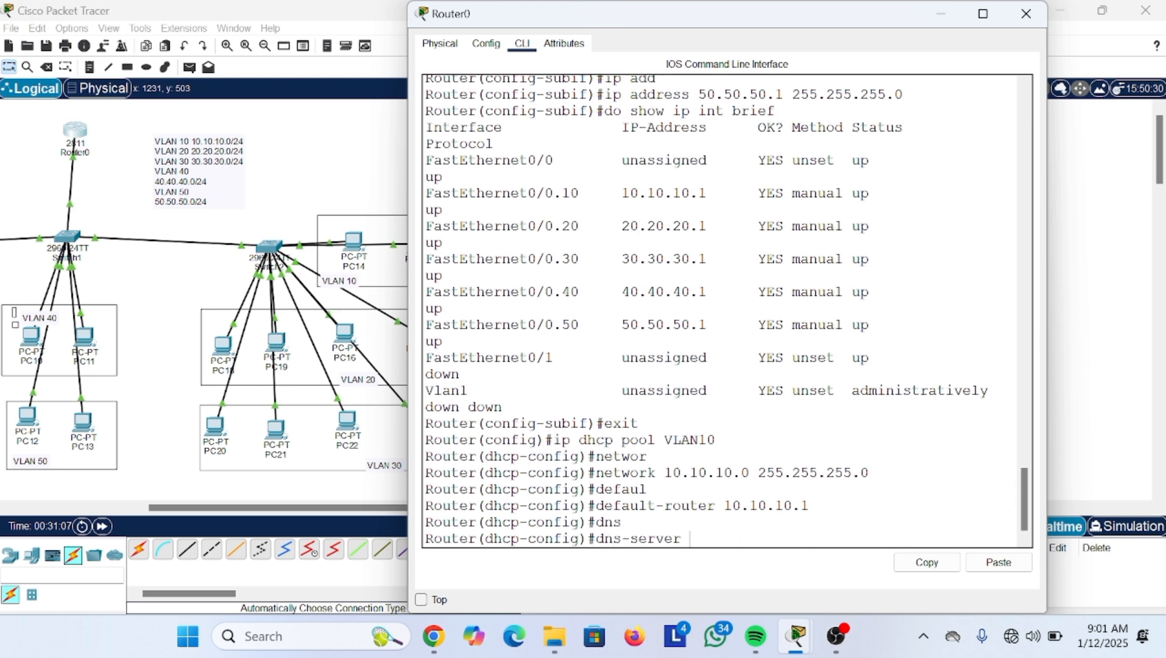
pyautogui.write('8.8.8.8')
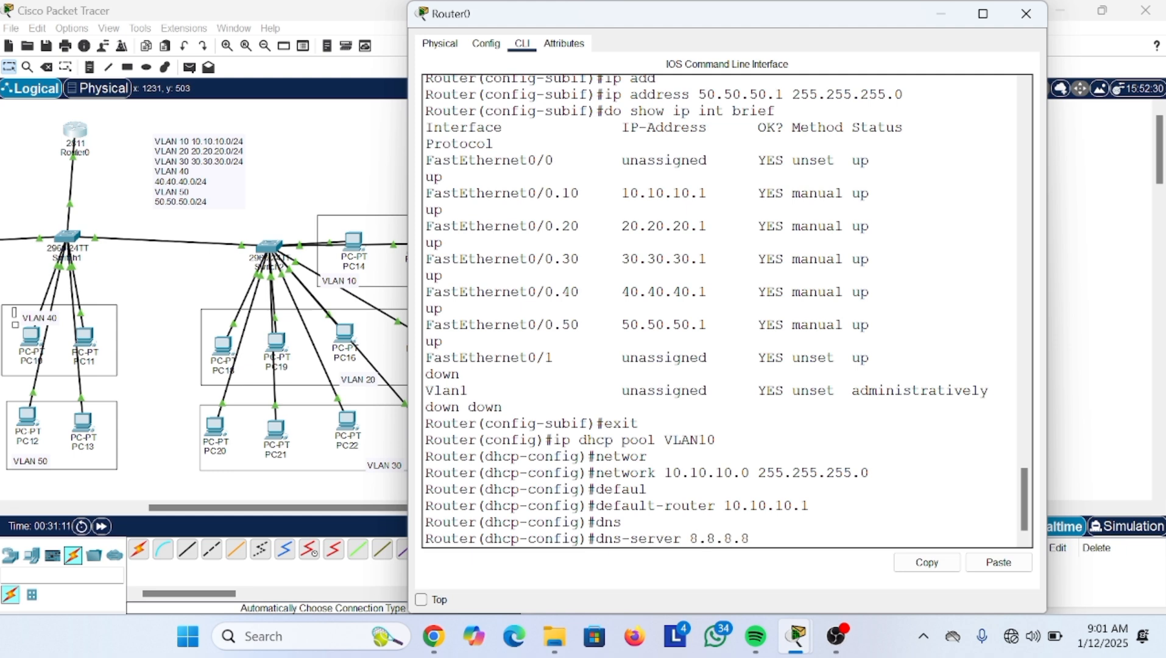
pyautogui.press('Return')
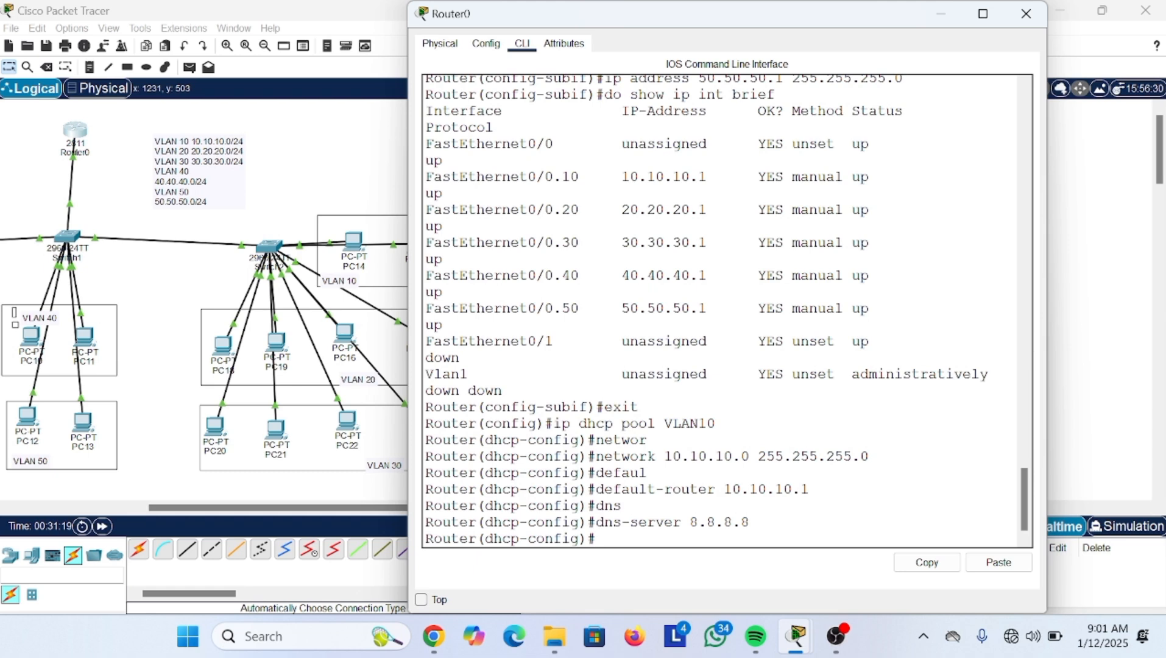
# - Leave the VLAN10 pool configuration and create a DHCP pool named VLAN20 on Router0
pyautogui.write('exit')
pyautogui.press('Return')
pyautogui.press('Up')
pyautogui.press('Up')
pyautogui.press('Up')
pyautogui.press('Up')
pyautogui.press('Up')
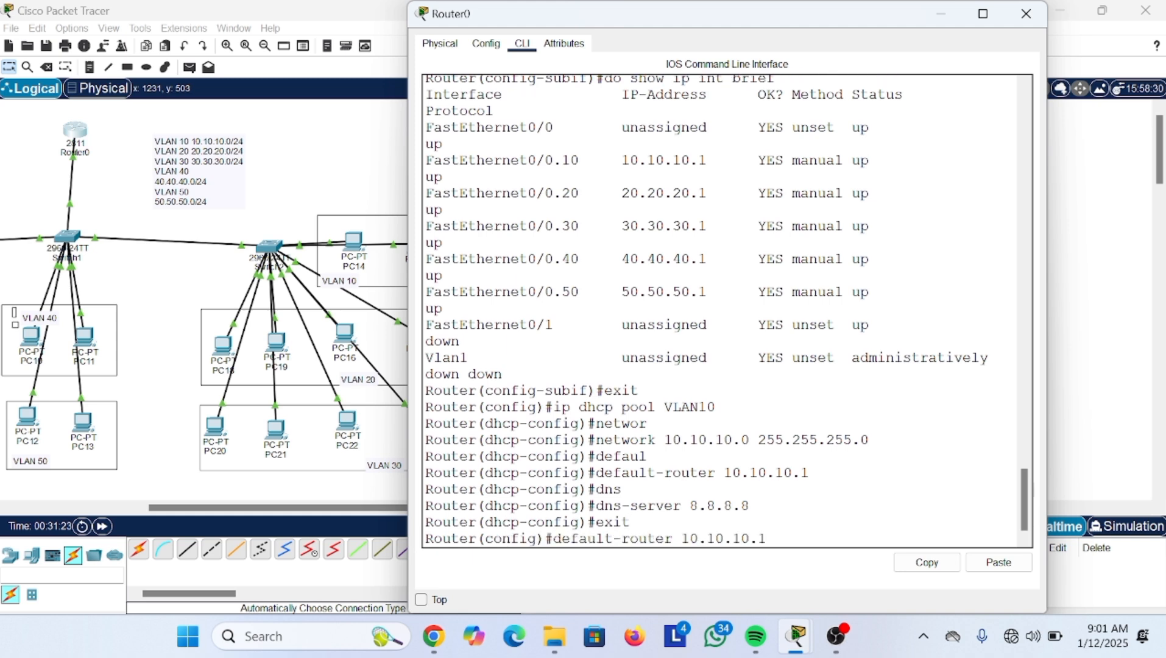
pyautogui.press('BackSpace')
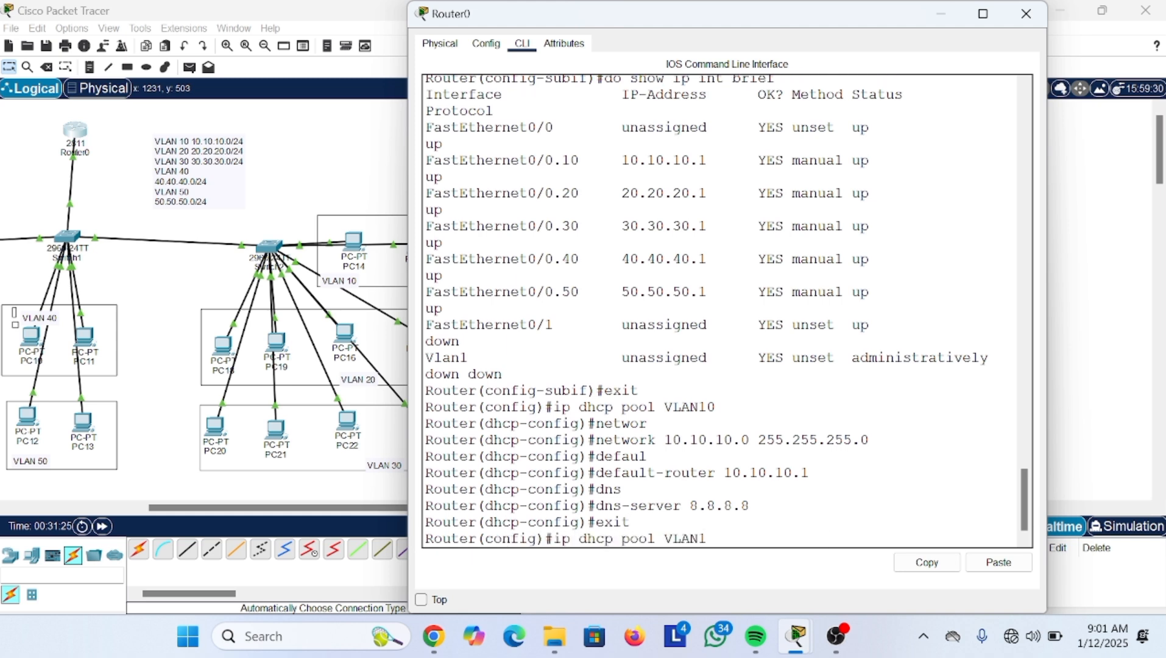
pyautogui.write('20')
pyautogui.press('Return')
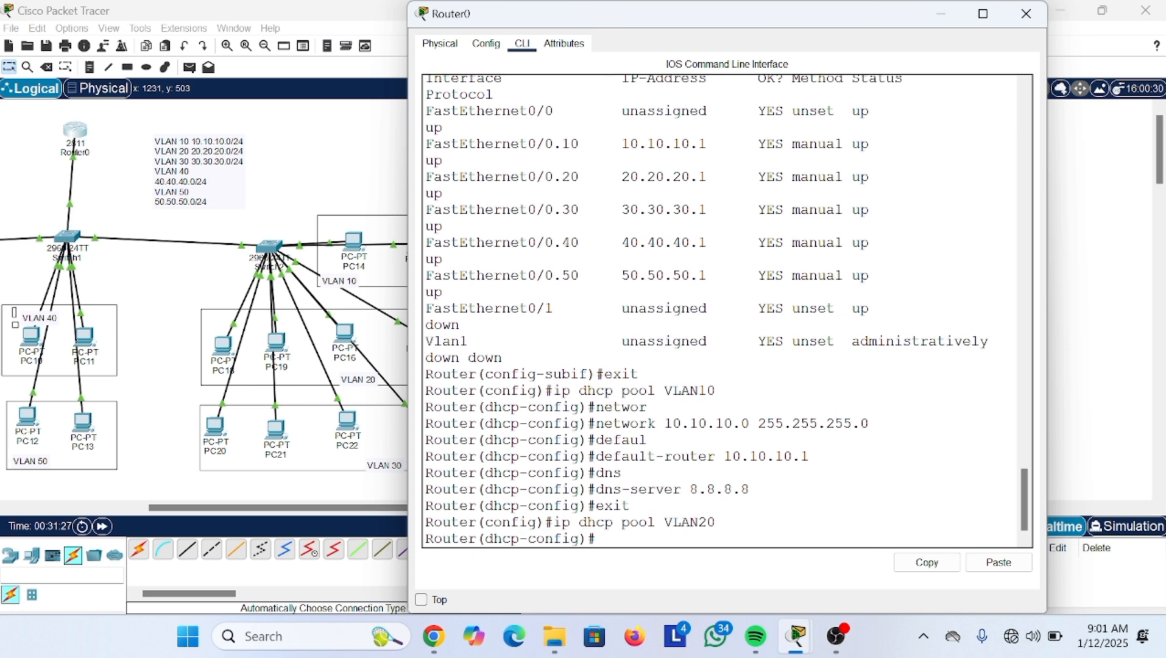
# - Set the network of DHCP pool VLAN20 to 20.20.20.0 with mask 255.255.255.0
pyautogui.press('Up')
pyautogui.press('Up')
pyautogui.press('Up')
pyautogui.press('Up')
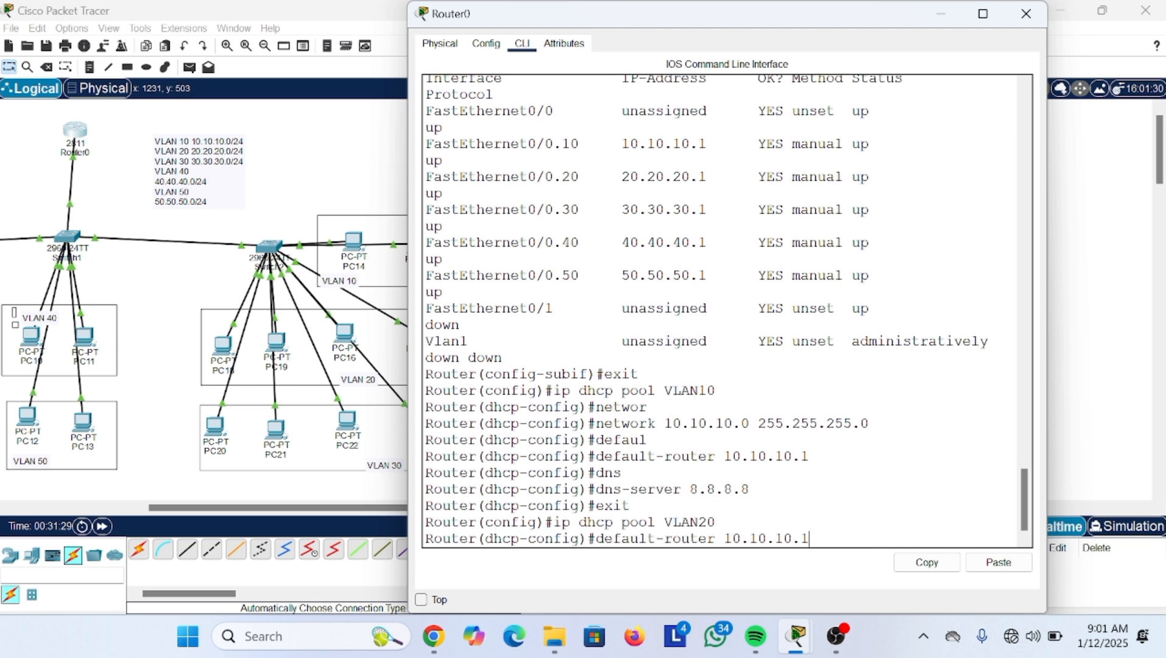
pyautogui.press('Left')
pyautogui.press('Left')
pyautogui.press('Left')
pyautogui.press('Left')
pyautogui.press('Left')
pyautogui.press('Left')
pyautogui.press('Left')
pyautogui.press('Left')
pyautogui.press('Left')
pyautogui.press('Left')
pyautogui.press('Left')
pyautogui.press('Left')
pyautogui.press('Left')
pyautogui.press('Left')
pyautogui.press('Left')
pyautogui.press('Left')
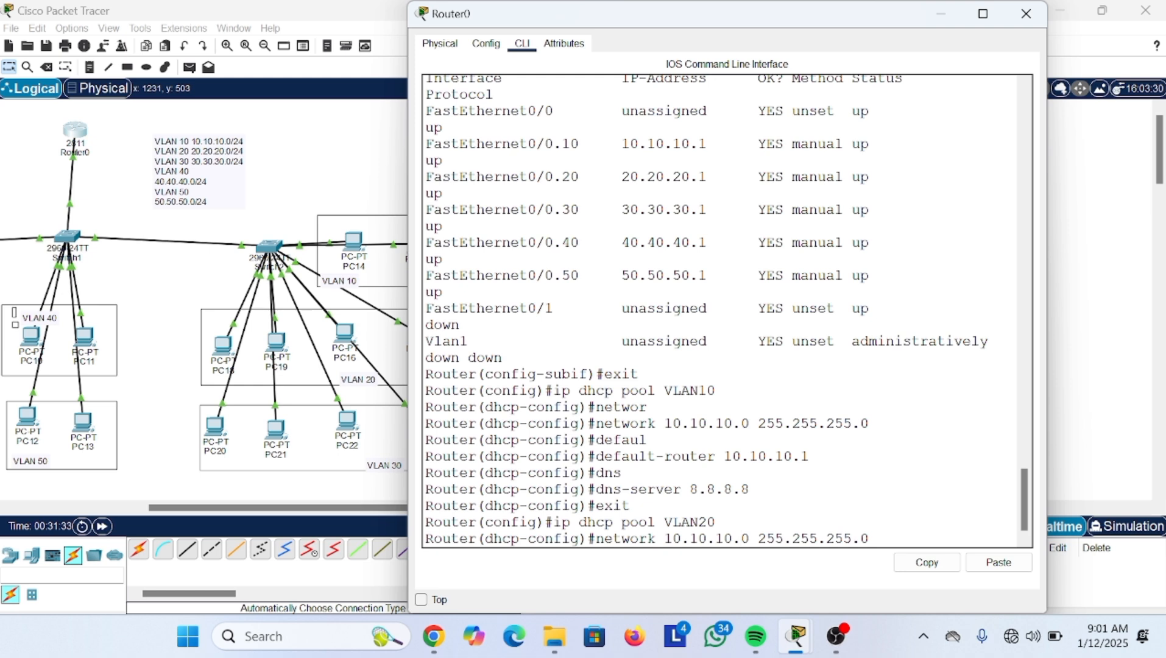
pyautogui.press('Left')
pyautogui.press('BackSpace')
pyautogui.press('BackSpace')
pyautogui.press('BackSpace')
pyautogui.press('BackSpace')
pyautogui.press('BackSpace')
pyautogui.press('BackSpace')
pyautogui.press('BackSpace')
pyautogui.press('BackSpace')
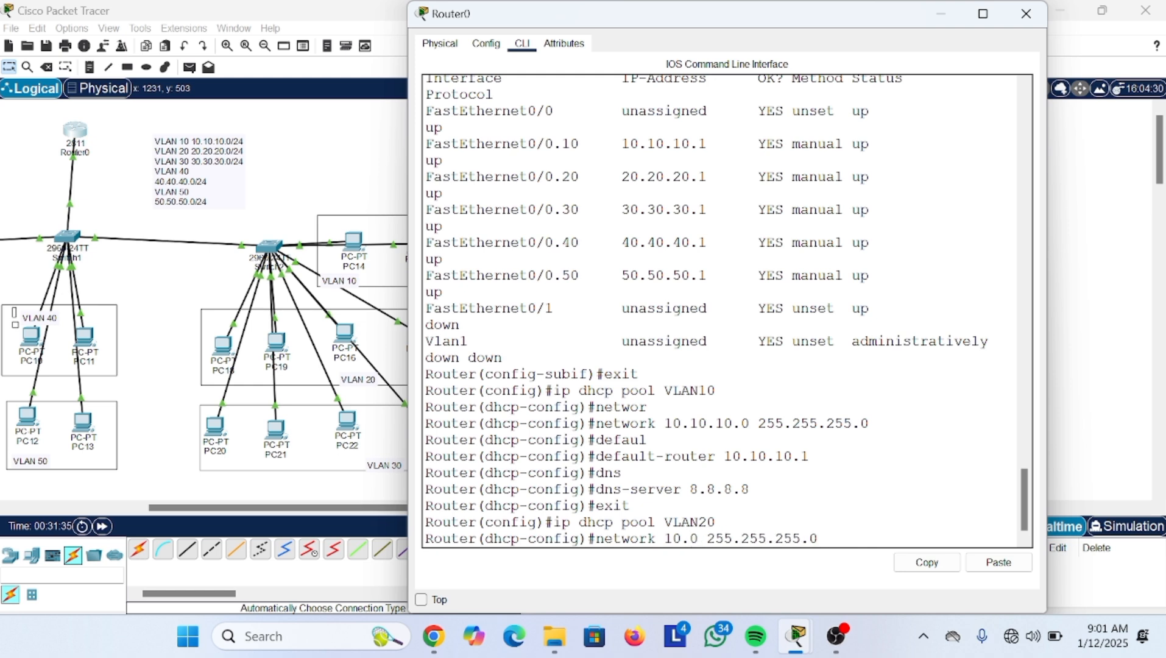
pyautogui.write('20/')
pyautogui.press('BackSpace')
pyautogui.write('.20.20')
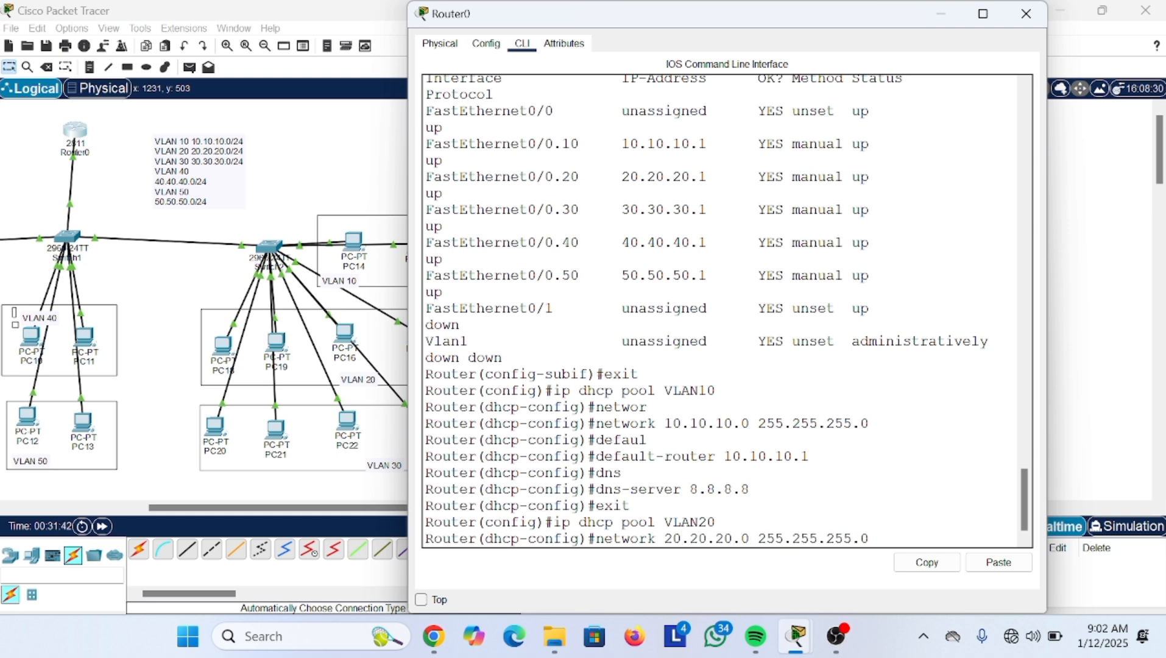
pyautogui.press('Return')
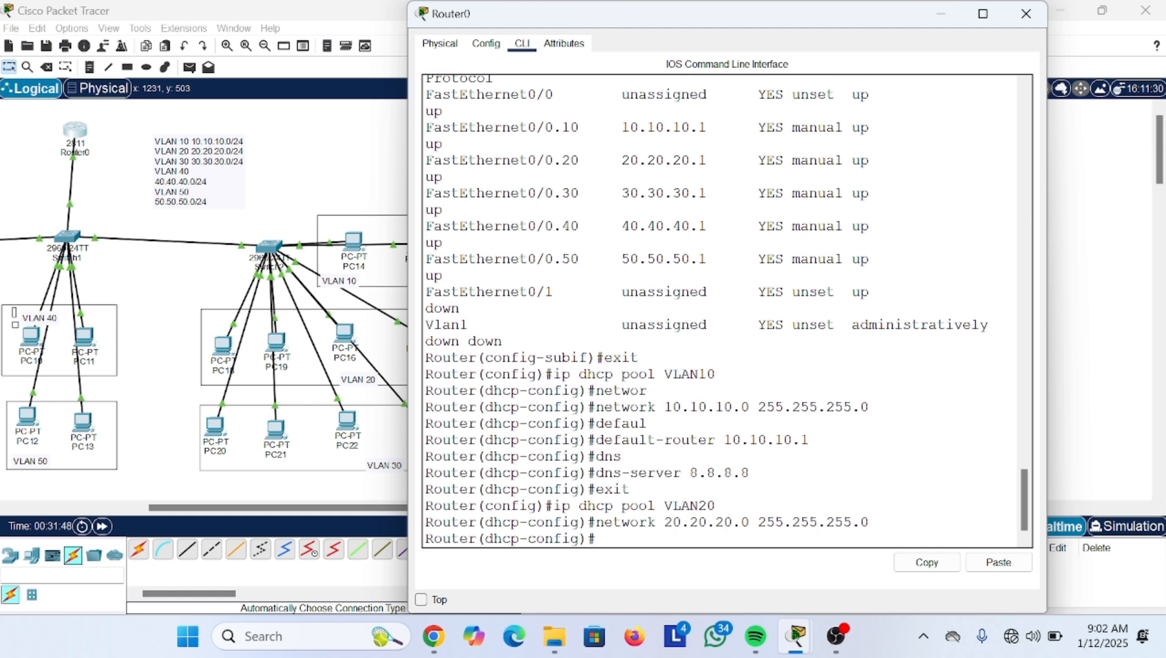
# - Set the default router of DHCP pool VLAN20 to 20.20.20.1
pyautogui.press('Up')
pyautogui.press('Down')
pyautogui.write('defai')
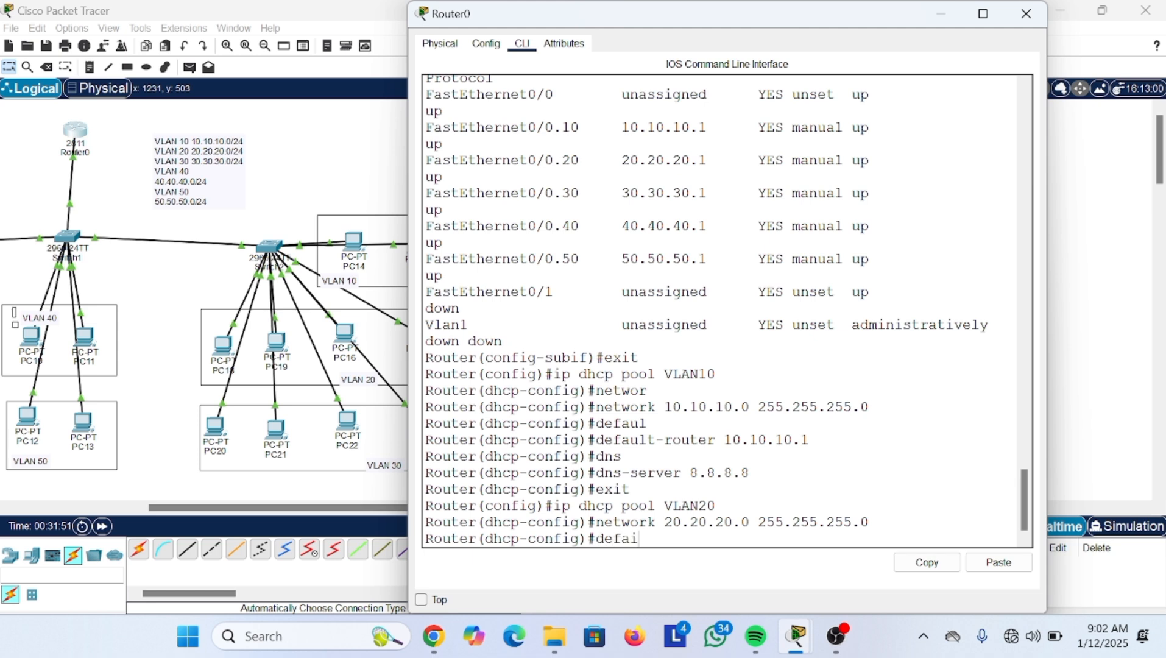
pyautogui.press('BackSpace')
pyautogui.write('ul')
pyautogui.press('Tab')
pyautogui.write('20.20.20.1')
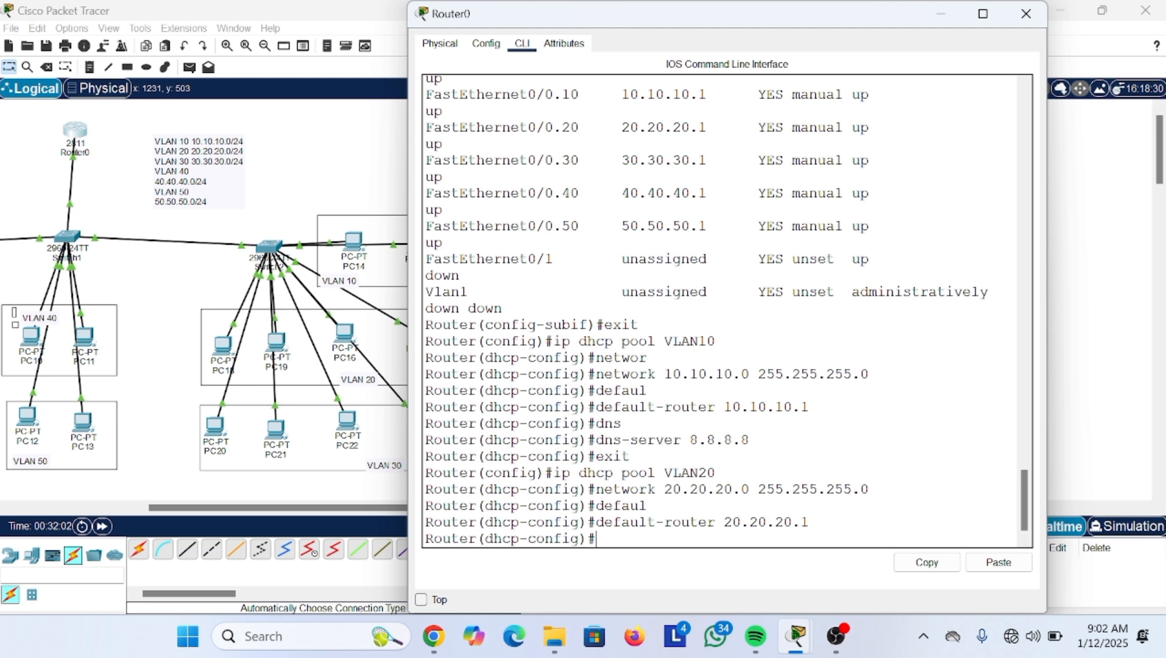
# - Set the DNS server of DHCP pool VLAN20 to 8.8.8.8
pyautogui.write('dns')
pyautogui.press('Tab')
pyautogui.write('8')
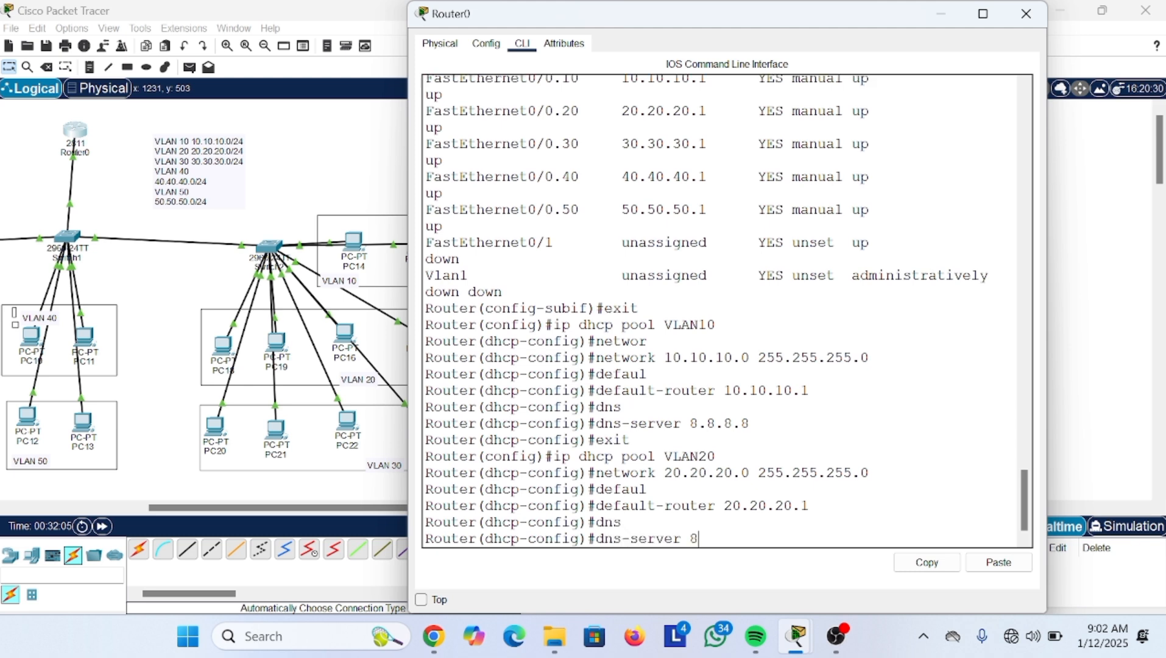
pyautogui.write('.8.8.8')
pyautogui.press('Return')
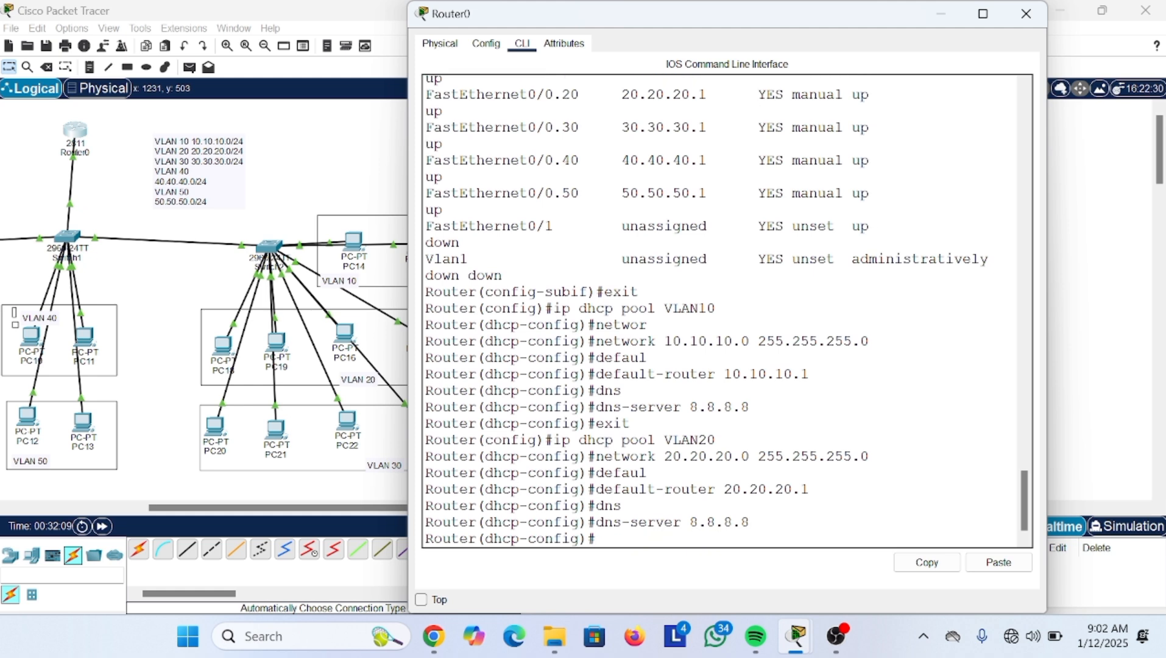
# - Leave the VLAN20 pool configuration and create a DHCP pool named VLAN30 on Router0
pyautogui.write('exit')
pyautogui.press('Return')
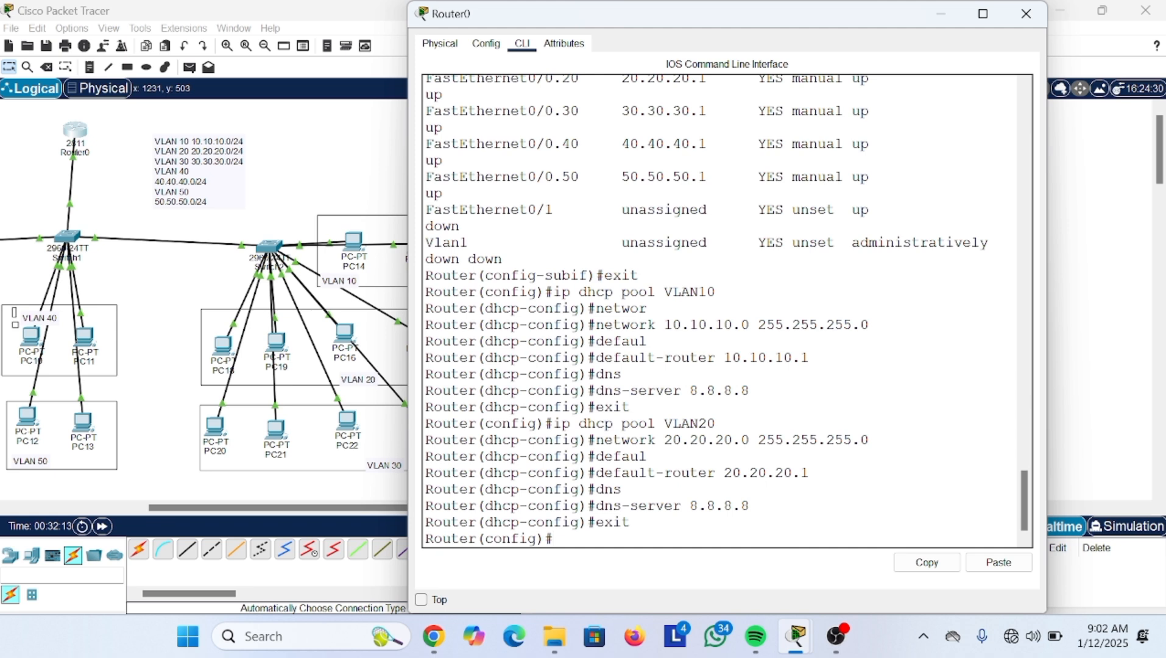
pyautogui.press('Up')
pyautogui.press('Up')
pyautogui.press('Up')
pyautogui.press('Up')
pyautogui.press('Up')
pyautogui.press('Up')
pyautogui.press('Up')
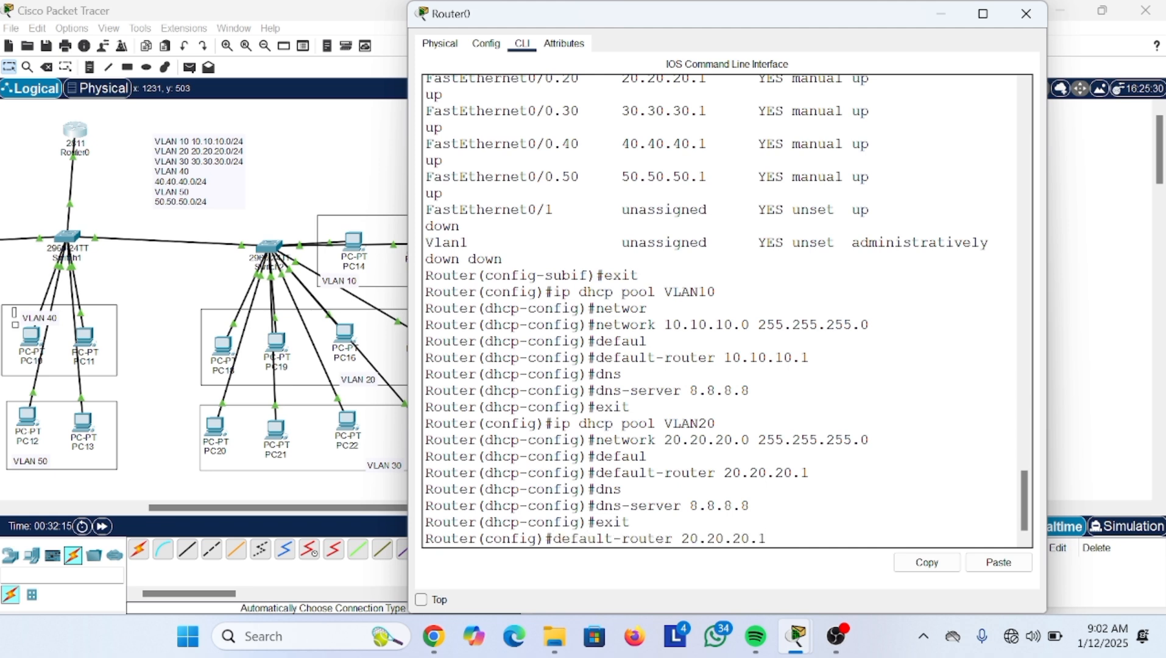
pyautogui.press('BackSpace')
pyautogui.press('BackSpace')
pyautogui.write('30')
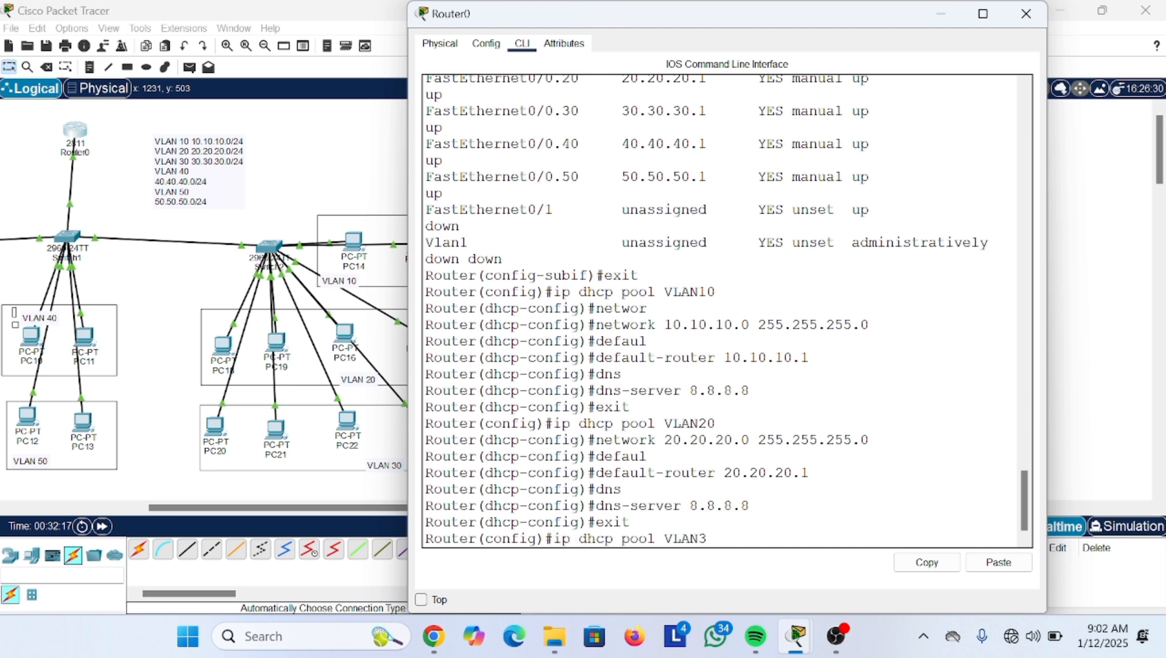
pyautogui.press('Return')
# - Set the network of DHCP pool VLAN30 to 30.30.30.0 with mask 255.255.255.0
pyautogui.press('Up')
pyautogui.press('Up')
pyautogui.press('Up')
pyautogui.press('Up')
pyautogui.press('Up')
pyautogui.press('Up')
pyautogui.press('Up')
pyautogui.press('Left')
pyautogui.press('Left')
pyautogui.press('Left')
pyautogui.press('Left')
pyautogui.press('Left')
pyautogui.press('Left')
pyautogui.press('Left')
pyautogui.press('Left')
pyautogui.press('Left')
pyautogui.press('BackSpace')
pyautogui.write('3')
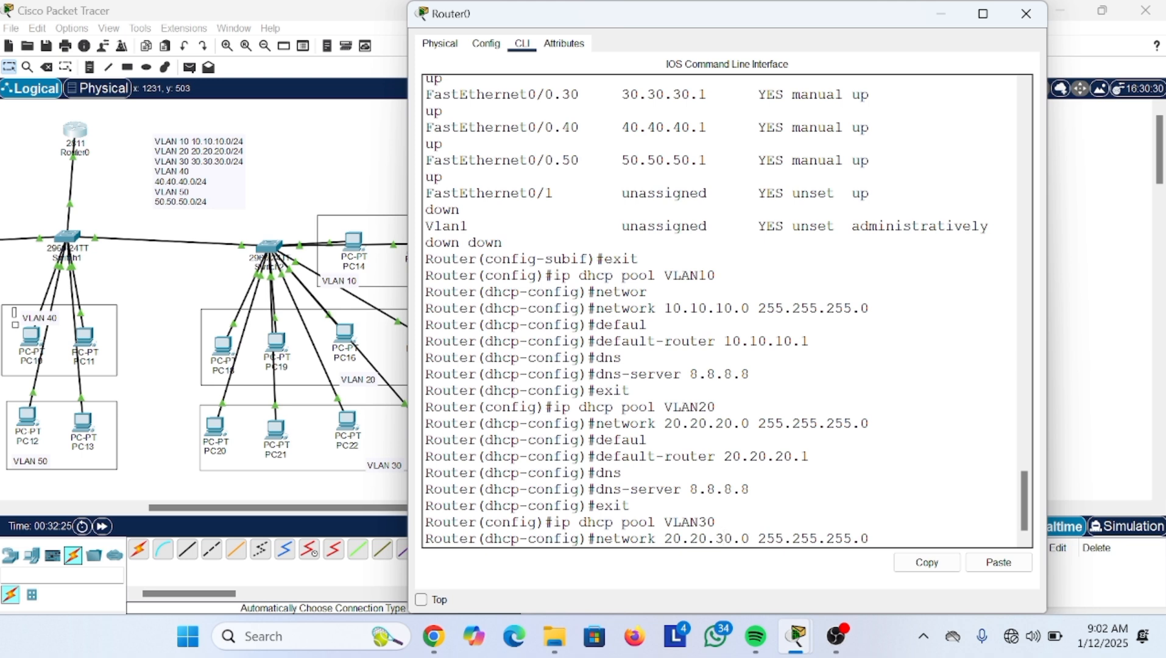
pyautogui.press('BackSpace')
pyautogui.write('3')
pyautogui.press('Left')
pyautogui.press('Left')
pyautogui.press('Left')
pyautogui.press('BackSpace')
pyautogui.write('3')
pyautogui.press('Right')
pyautogui.press('Right')
pyautogui.press('Right')
pyautogui.press('Right')
pyautogui.press('Right')
pyautogui.press('Right')
pyautogui.press('Right')
pyautogui.press('Right')
pyautogui.press('Right')
pyautogui.press('Right')
pyautogui.press('Right')
pyautogui.press('Right')
pyautogui.press('Right')
pyautogui.press('Right')
pyautogui.press('Right')
pyautogui.press('Right')
pyautogui.press('Right')
pyautogui.press('Right')
pyautogui.press('Right')
pyautogui.press('Right')
pyautogui.press('Return')
# - Set the default router of DHCP pool VLAN30 to 30.30.30.1
pyautogui.press('Up')
pyautogui.press('Up')
pyautogui.press('Down')
pyautogui.press('Up')
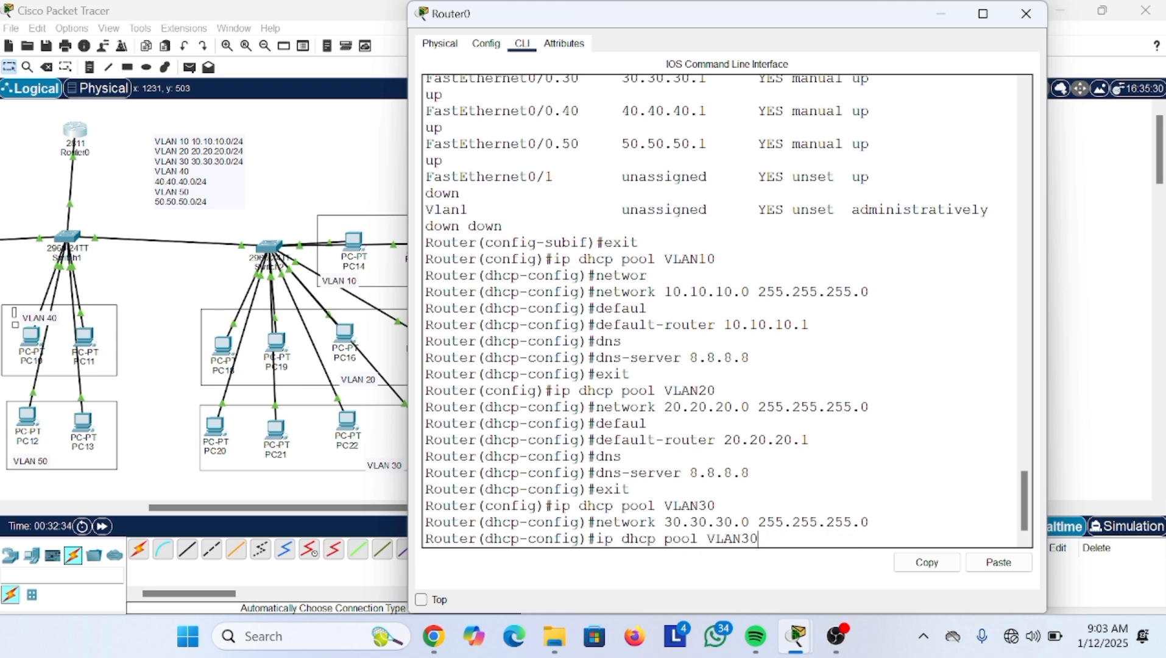
pyautogui.press('Down')
pyautogui.press('Down')
pyautogui.write('default')
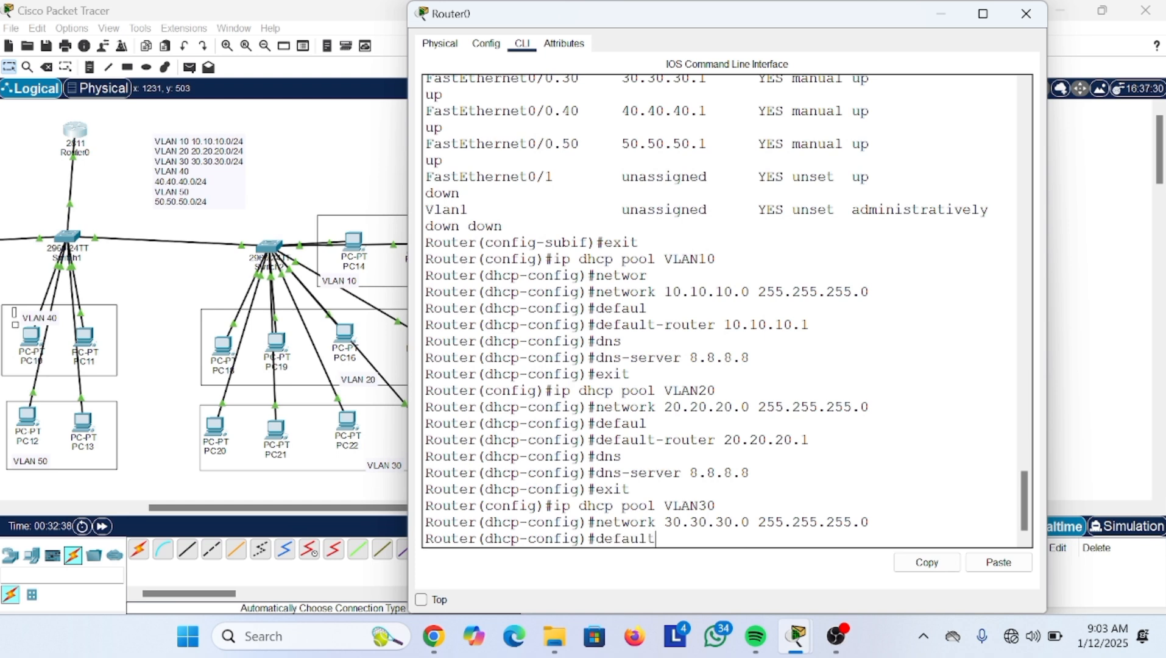
pyautogui.press('Tab')
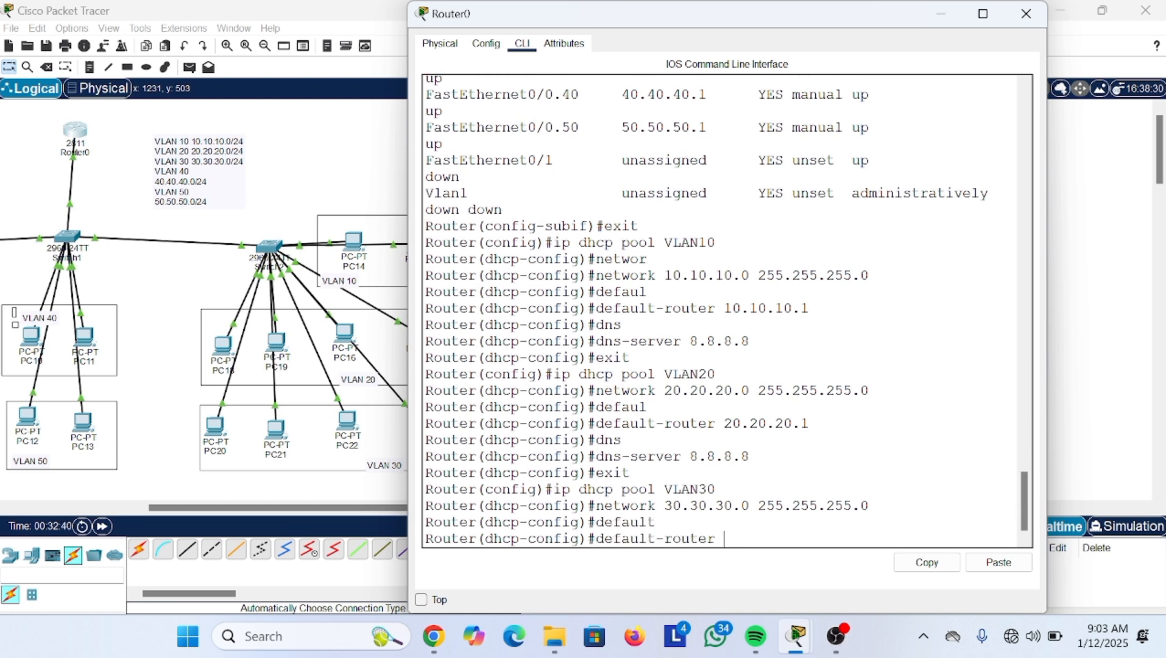
pyautogui.write('30.30.30.1')
pyautogui.press('Return')
# - Set the DNS server of DHCP pool VLAN30 to 8.8.8.8
pyautogui.press('Up')
pyautogui.press('Up')
pyautogui.press('Down')
pyautogui.press('Down')
pyautogui.write('dns')
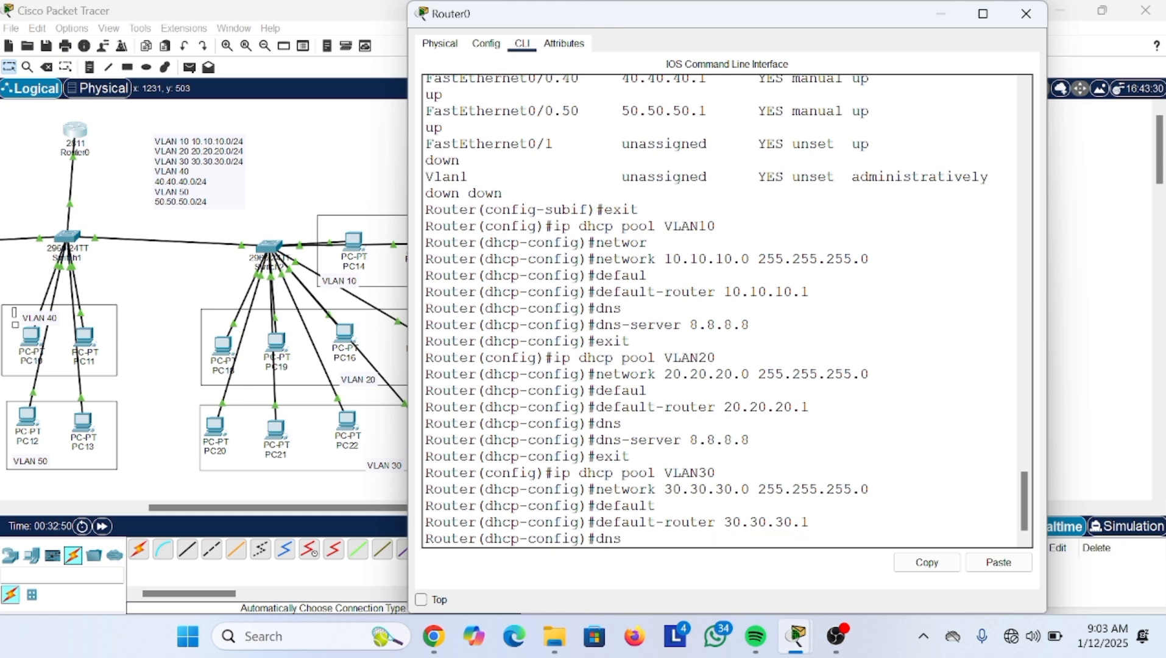
pyautogui.press('Tab')
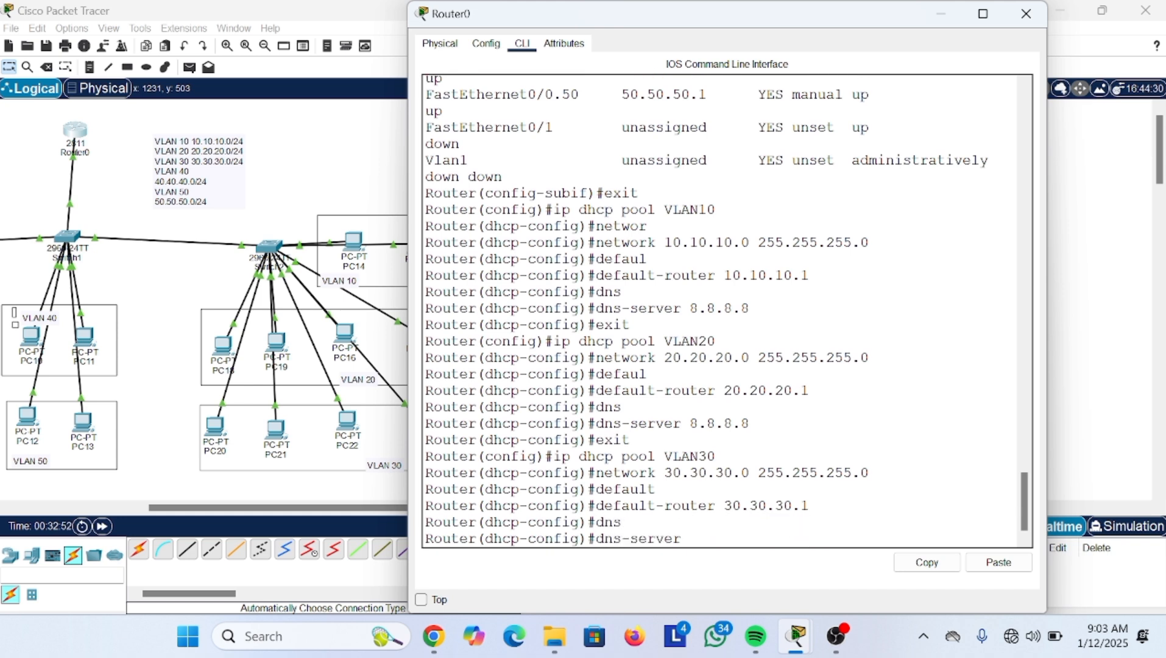
pyautogui.write('8.8.8.8')
pyautogui.press('Return')
# - Leave the VLAN30 pool configuration and create a DHCP pool named VLAN40 on Router0
pyautogui.press('Up')
pyautogui.press('Up')
pyautogui.press('Up')
pyautogui.press('Up')
pyautogui.press('Up')
pyautogui.press('Up')
pyautogui.press('BackSpace')
pyautogui.press('BackSpace')
pyautogui.press('BackSpace')
pyautogui.press('BackSpace')
pyautogui.press('BackSpace')
pyautogui.press('BackSpace')
pyautogui.press('BackSpace')
pyautogui.press('BackSpace')
pyautogui.press('BackSpace')
pyautogui.press('BackSpace')
pyautogui.press('BackSpace')
pyautogui.press('BackSpace')
pyautogui.press('BackSpace')
pyautogui.press('BackSpace')
pyautogui.press('BackSpace')
pyautogui.press('BackSpace')
pyautogui.press('BackSpace')
pyautogui.press('BackSpace')
pyautogui.write('exit')
pyautogui.press('Return')
pyautogui.press('Up')
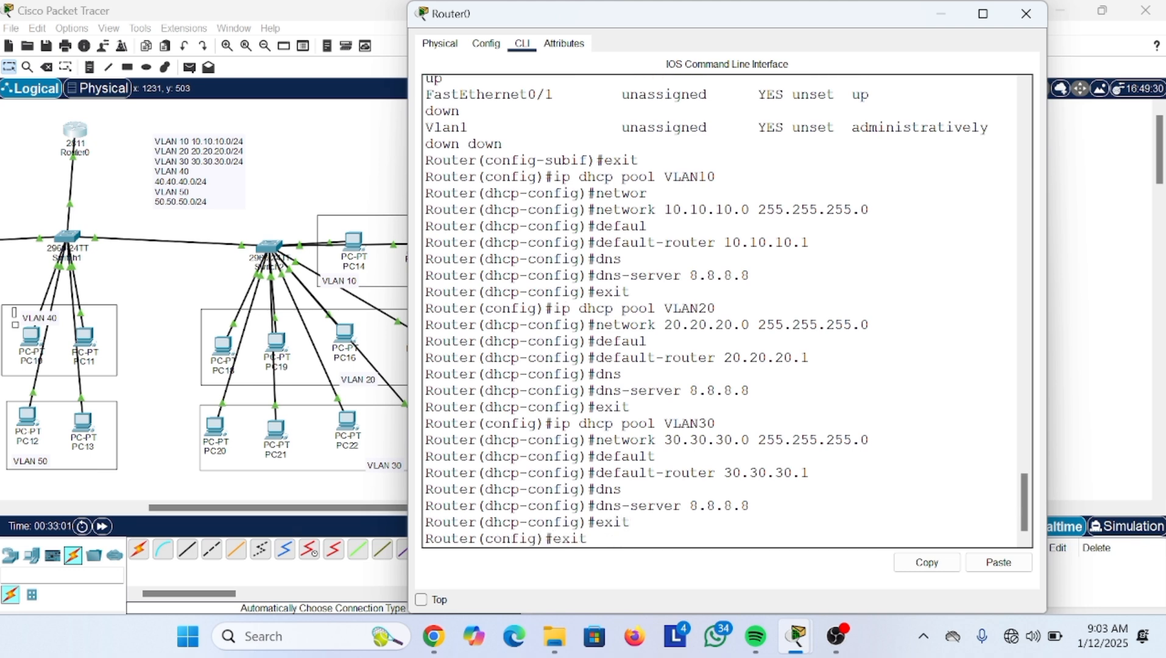
pyautogui.press('Up')
pyautogui.press('Up')
pyautogui.press('Up')
pyautogui.press('Up')
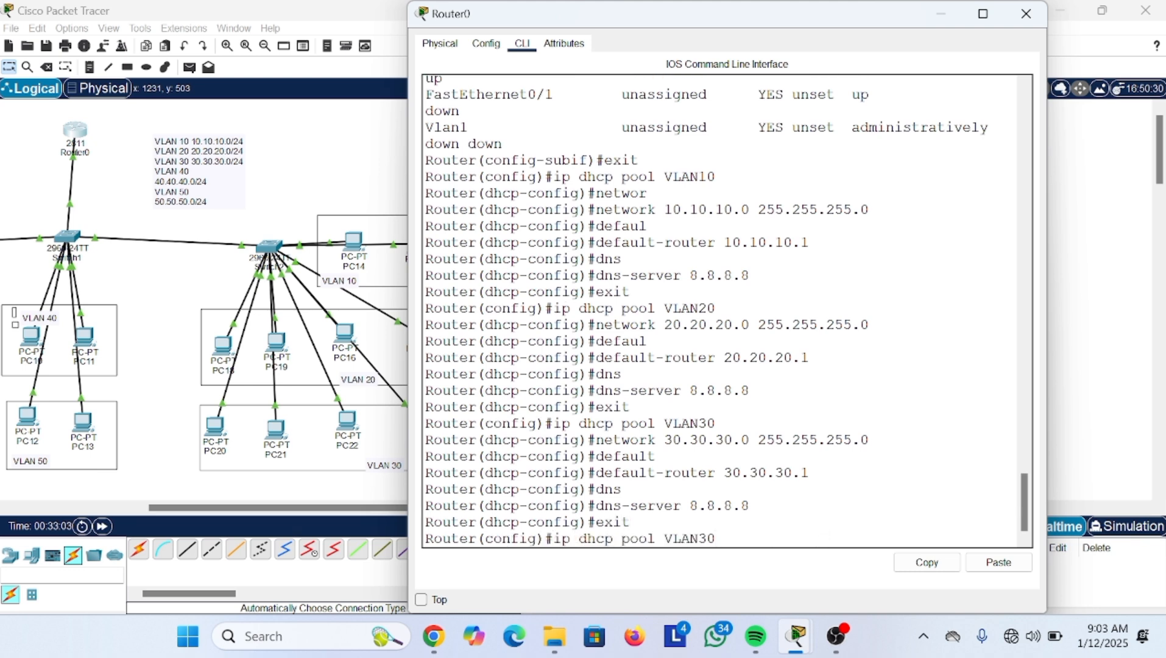
pyautogui.press('BackSpace')
pyautogui.press('BackSpace')
pyautogui.write('40')
pyautogui.press('Return')
# - Set the network of DHCP pool VLAN40 to 40.40.40.0 with mask 255.255.255.0
pyautogui.press('Up')
pyautogui.press('Up')
pyautogui.press('Up')
pyautogui.press('Up')
pyautogui.press('Up')
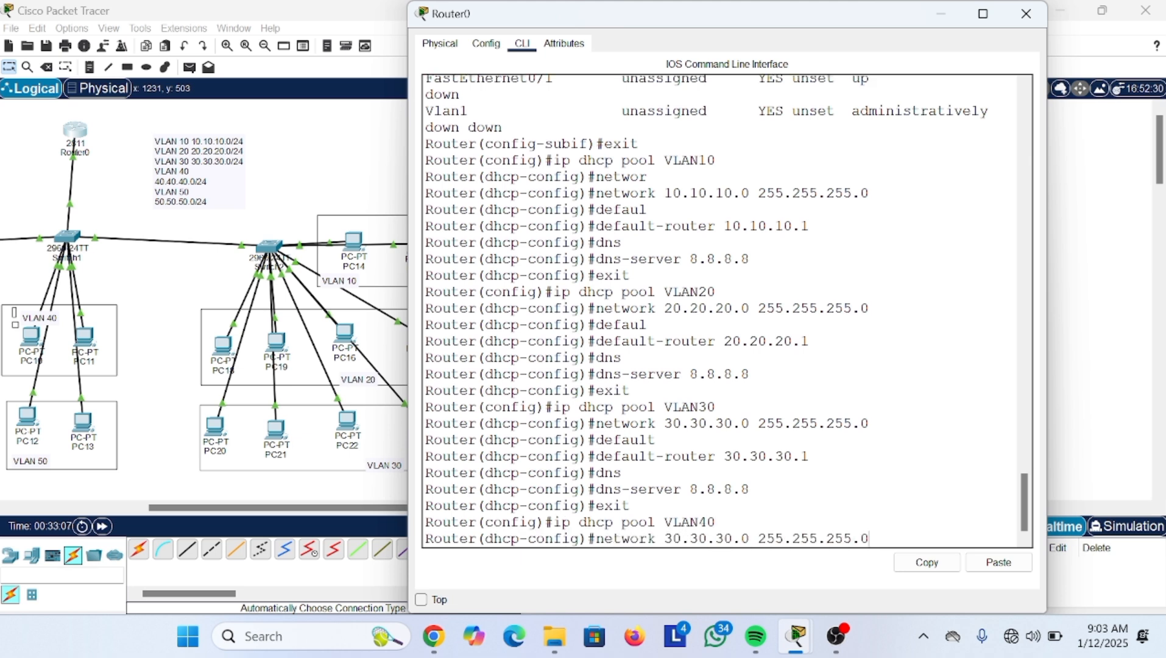
pyautogui.press('Left')
pyautogui.press('Left')
pyautogui.press('Left')
pyautogui.press('Left')
pyautogui.press('Left')
pyautogui.press('Left')
pyautogui.press('Left')
pyautogui.press('Left')
pyautogui.press('Left')
pyautogui.press('Left')
pyautogui.press('Left')
pyautogui.press('Left')
pyautogui.press('Left')
pyautogui.press('Left')
pyautogui.press('Left')
pyautogui.press('BackSpace')
pyautogui.press('BackSpace')
pyautogui.write('40')
pyautogui.press('Right')
pyautogui.press('Right')
pyautogui.press('BackSpace')
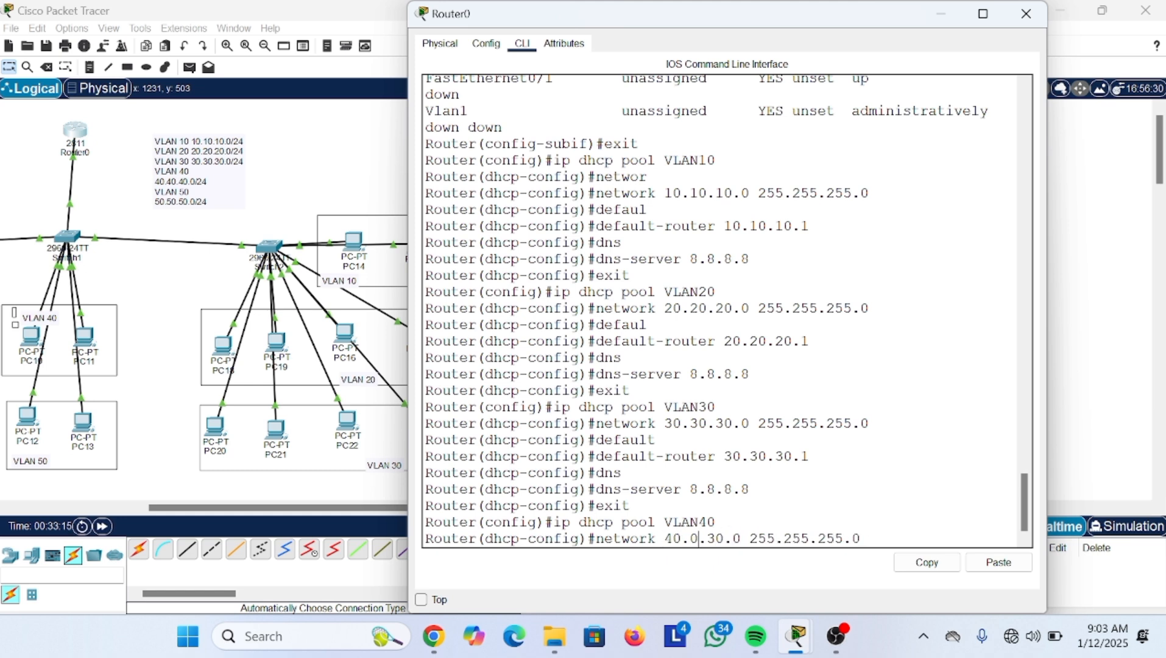
pyautogui.press('Left')
pyautogui.write('4')
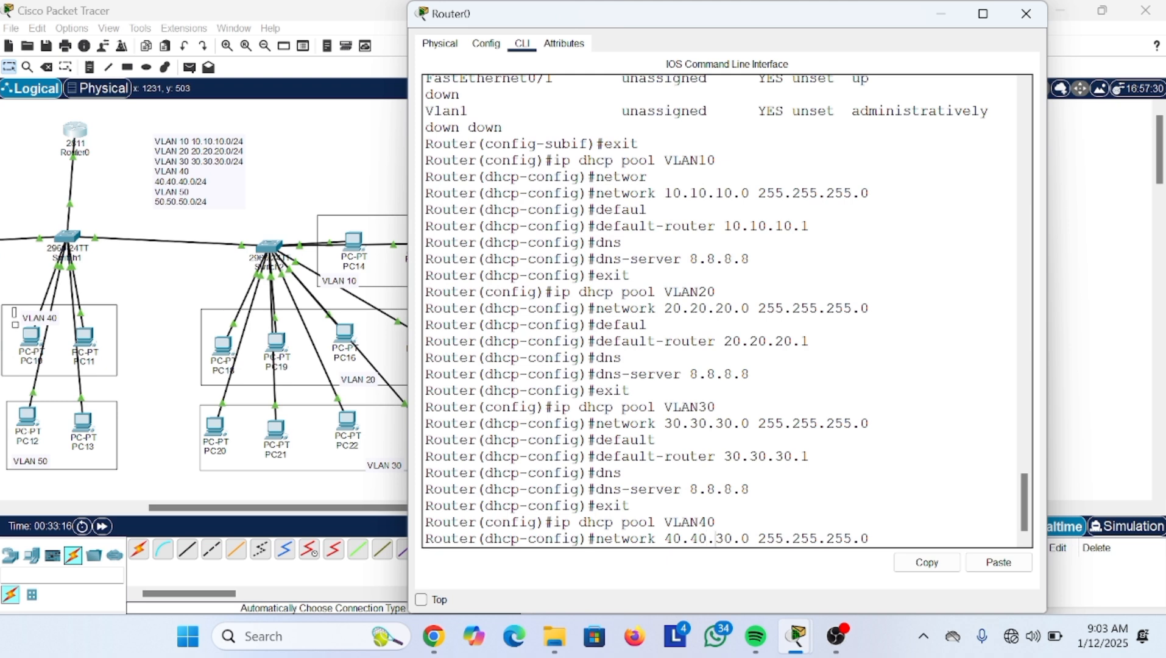
pyautogui.press('Delete')
pyautogui.write('4')
pyautogui.press('Right')
pyautogui.press('Right')
pyautogui.press('Right')
pyautogui.press('Right')
pyautogui.press('Right')
pyautogui.press('Right')
pyautogui.press('Right')
pyautogui.press('Right')
pyautogui.press('Right')
pyautogui.press('Return')
# - Set the default router of DHCP pool VLAN40 to 40.40.40.1
pyautogui.write('def')
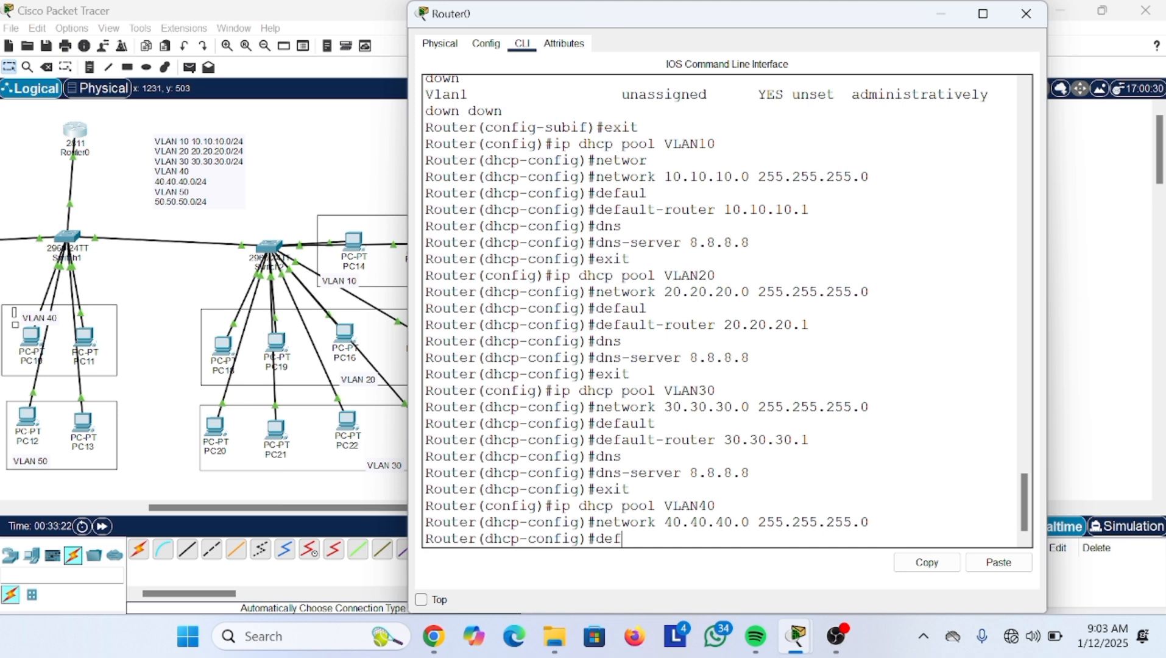
pyautogui.write('ault roy')
pyautogui.press('Tab')
pyautogui.press('BackSpace')
pyautogui.press('BackSpace')
pyautogui.press('BackSpace')
pyautogui.press('BackSpace')
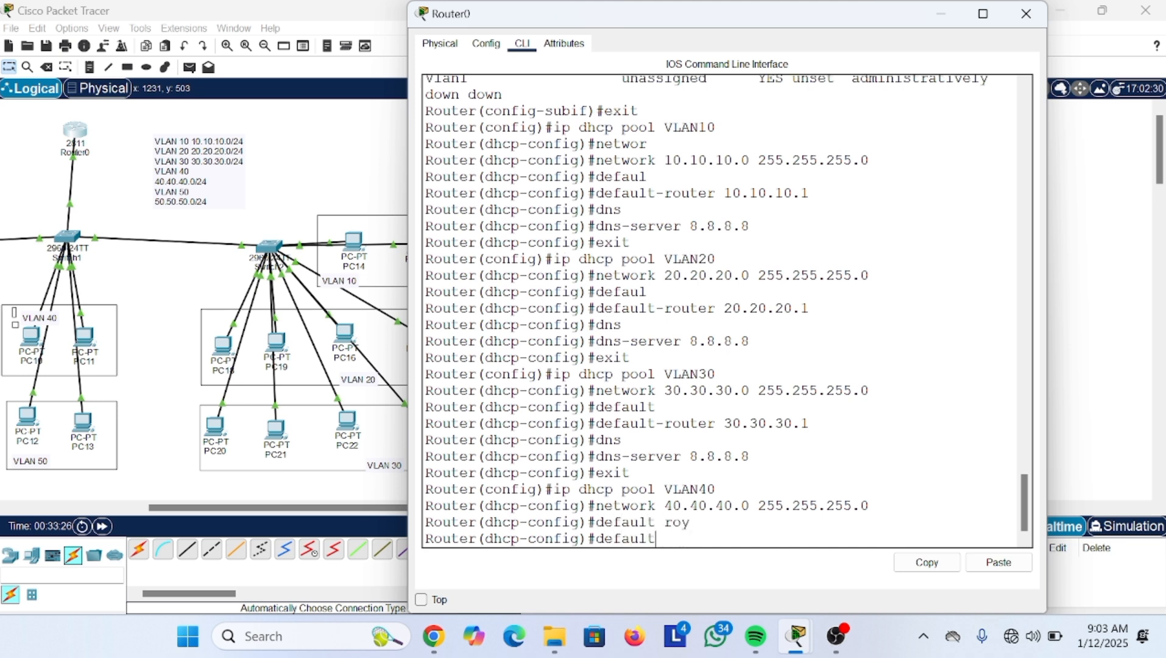
pyautogui.press('Tab')
pyautogui.write('3')
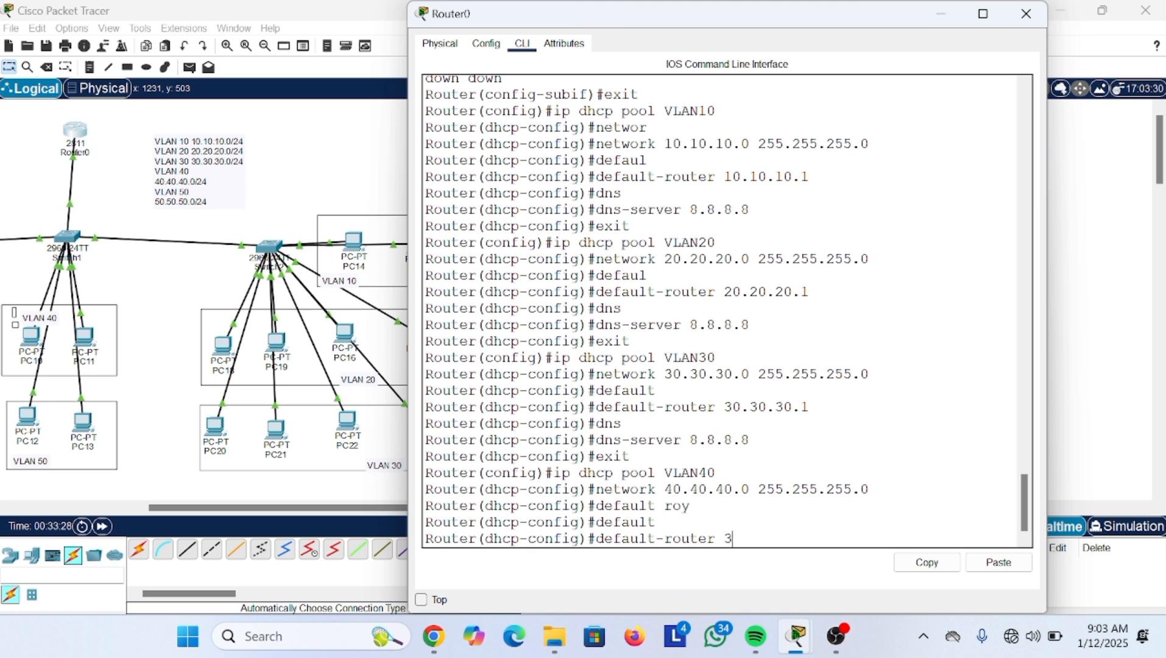
pyautogui.press('BackSpace')
pyautogui.write('4')
pyautogui.write('p')
pyautogui.press('BackSpace')
pyautogui.press('BackSpace')
pyautogui.press('BackSpace')
pyautogui.write('40.40.40.1')
pyautogui.press('Return')
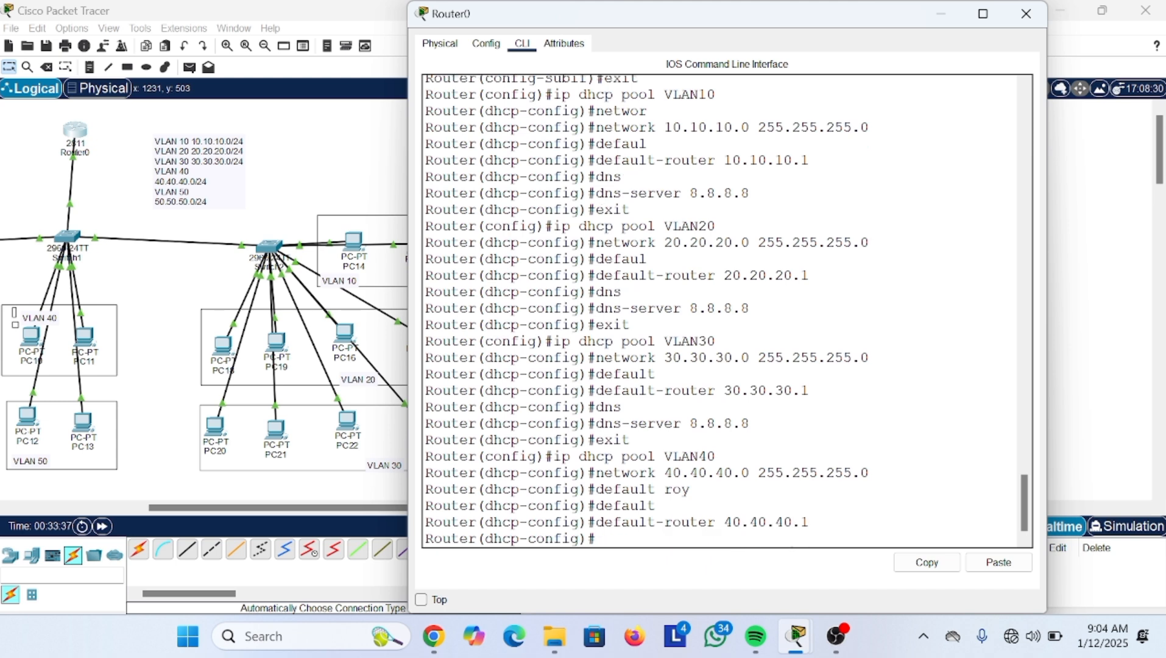
# - Set the DNS server of DHCP pool VLAN40 to 8.8.8.8
pyautogui.press('Up')
pyautogui.press('Up')
pyautogui.press('Up')
pyautogui.press('Up')
pyautogui.press('Up')
pyautogui.press('Up')
pyautogui.press('Up')
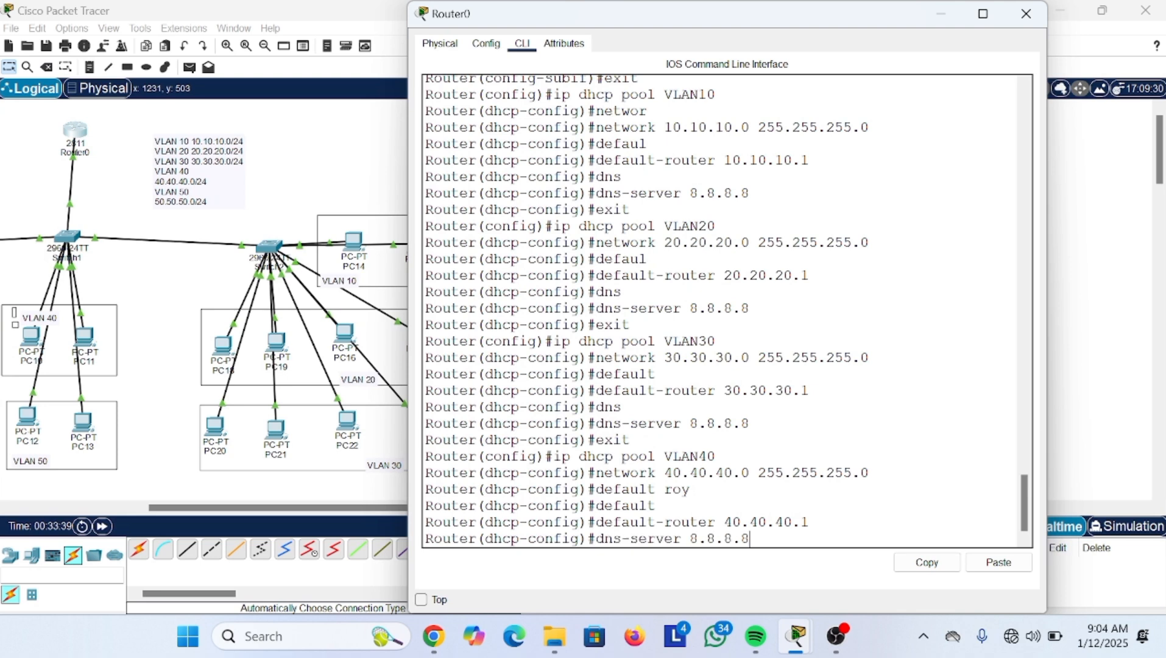
pyautogui.press('Return')
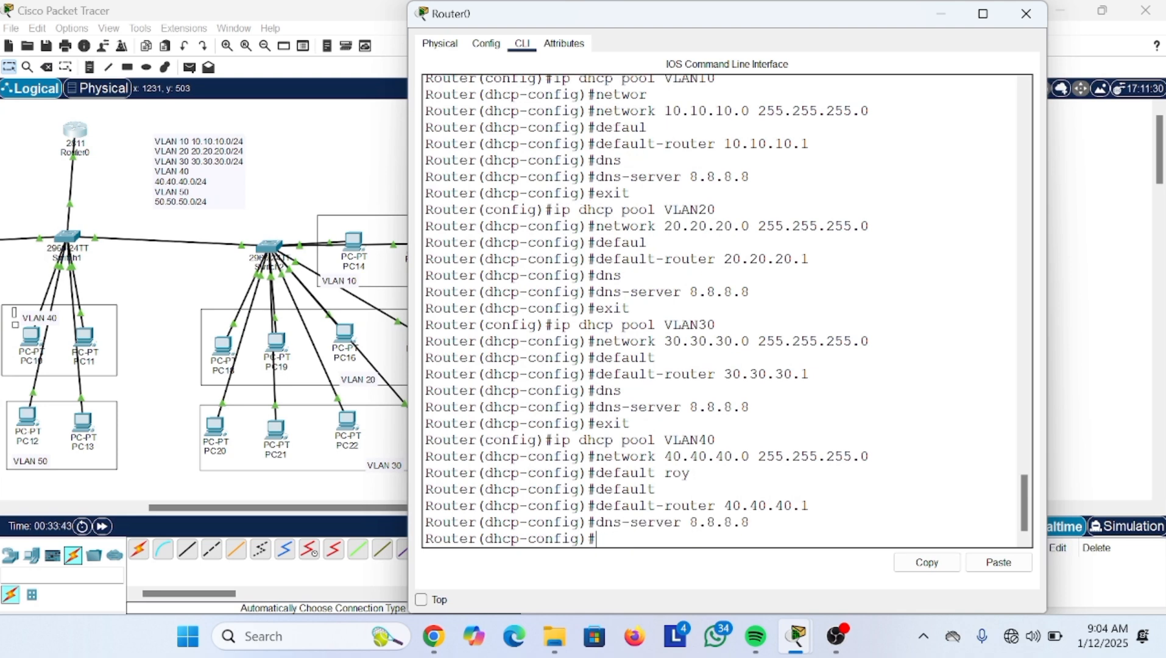
# - Create a DHCP pool named VLAN50 on Router0 directly from the VLAN40 pool configuration
pyautogui.press('Up')
pyautogui.press('Up')
pyautogui.press('Up')
pyautogui.press('Up')
pyautogui.press('Up')
pyautogui.press('Up')
pyautogui.press('BackSpace')
pyautogui.press('BackSpace')
pyautogui.write('50')
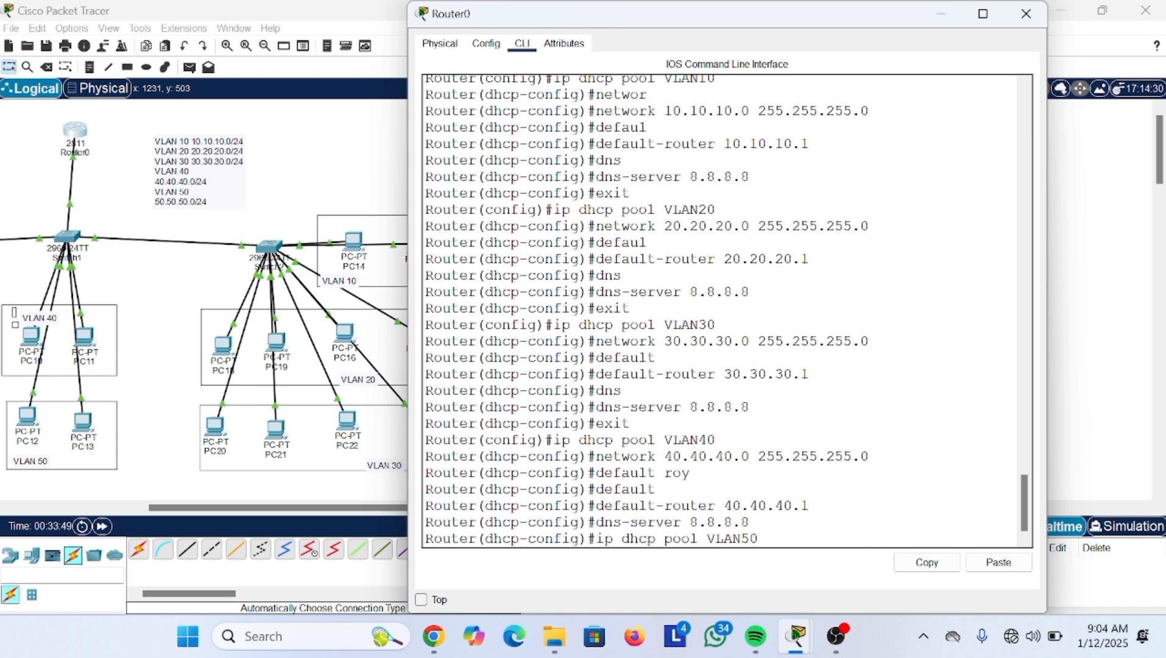
pyautogui.press('Return')
# - Set the network of DHCP pool VLAN50 to 50.50.50.0 with mask 255.255.255.0
pyautogui.press('Up')
pyautogui.press('Up')
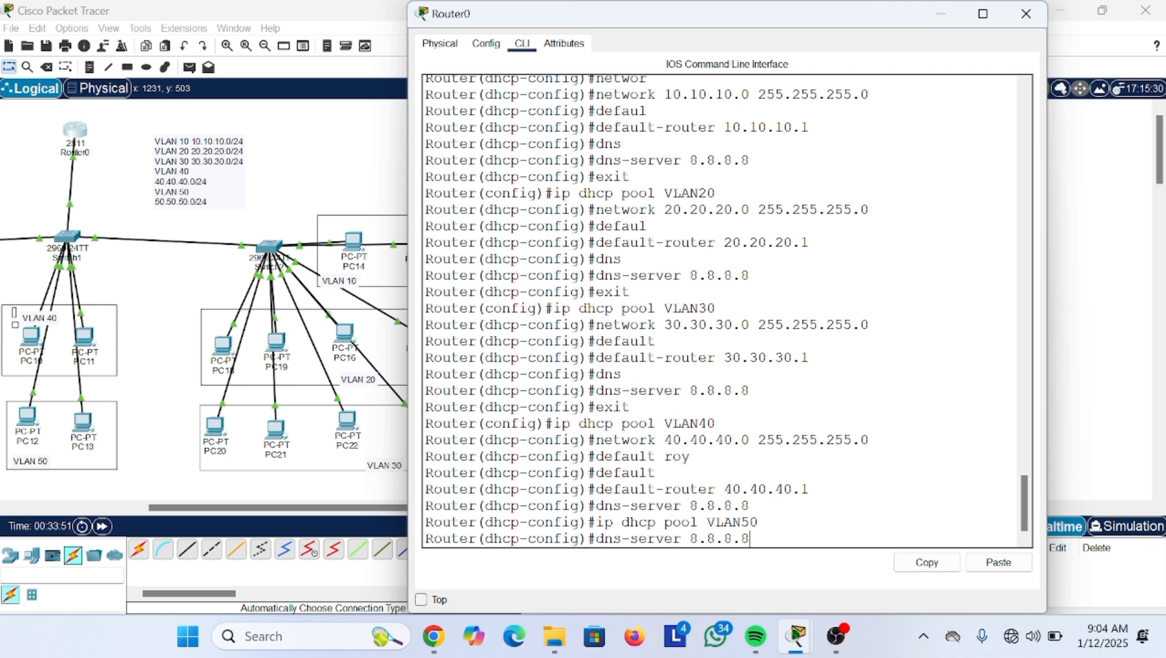
pyautogui.press('Up')
pyautogui.press('Up')
pyautogui.press('Up')
pyautogui.press('Up')
pyautogui.press('Left')
pyautogui.press('Left')
pyautogui.press('Left')
pyautogui.press('Left')
pyautogui.press('Left')
pyautogui.press('Left')
pyautogui.press('Left')
pyautogui.press('Left')
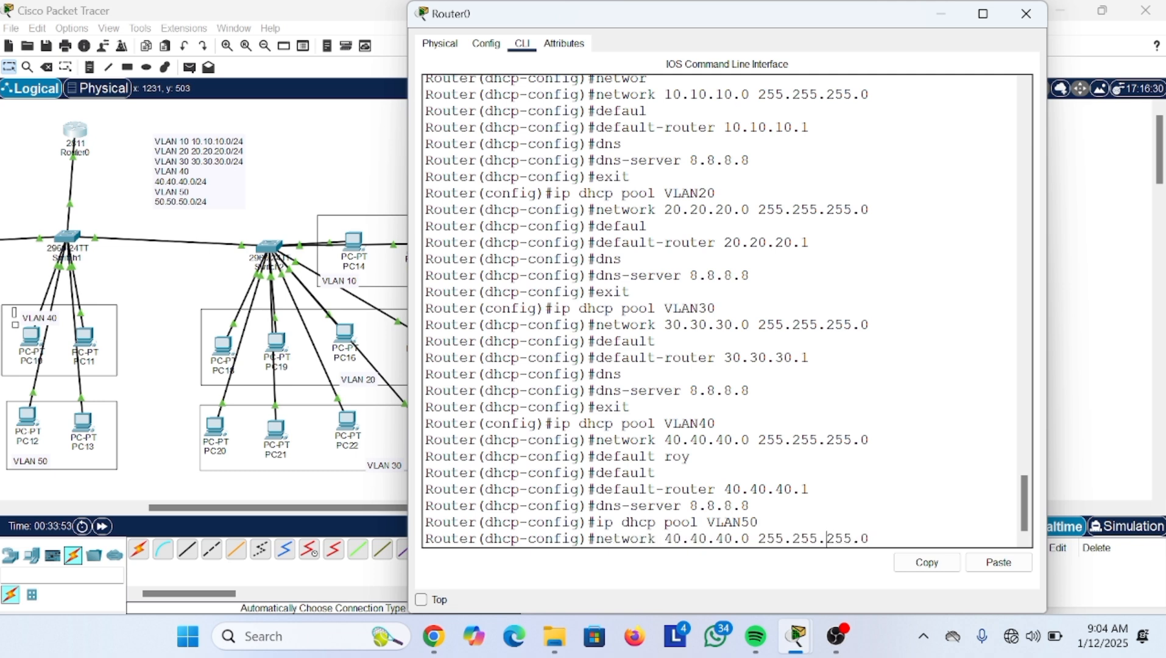
pyautogui.press('Left')
pyautogui.press('Left')
pyautogui.press('Left')
pyautogui.press('Left')
pyautogui.press('Left')
pyautogui.press('BackSpace')
pyautogui.write('5')
pyautogui.press('BackSpace')
pyautogui.write('5')
pyautogui.press('Right')
pyautogui.press('Right')
pyautogui.press('BackSpace')
pyautogui.write('5')
pyautogui.press('Right')
pyautogui.press('Right')
pyautogui.press('Right')
pyautogui.press('Right')
pyautogui.press('Right')
pyautogui.press('Right')
pyautogui.press('Right')
pyautogui.press('Right')
pyautogui.press('Return')
# - Set the default router of DHCP pool VLAN50 to 50.50.50.1
pyautogui.press('Up')
pyautogui.press('Up')
pyautogui.press('Up')
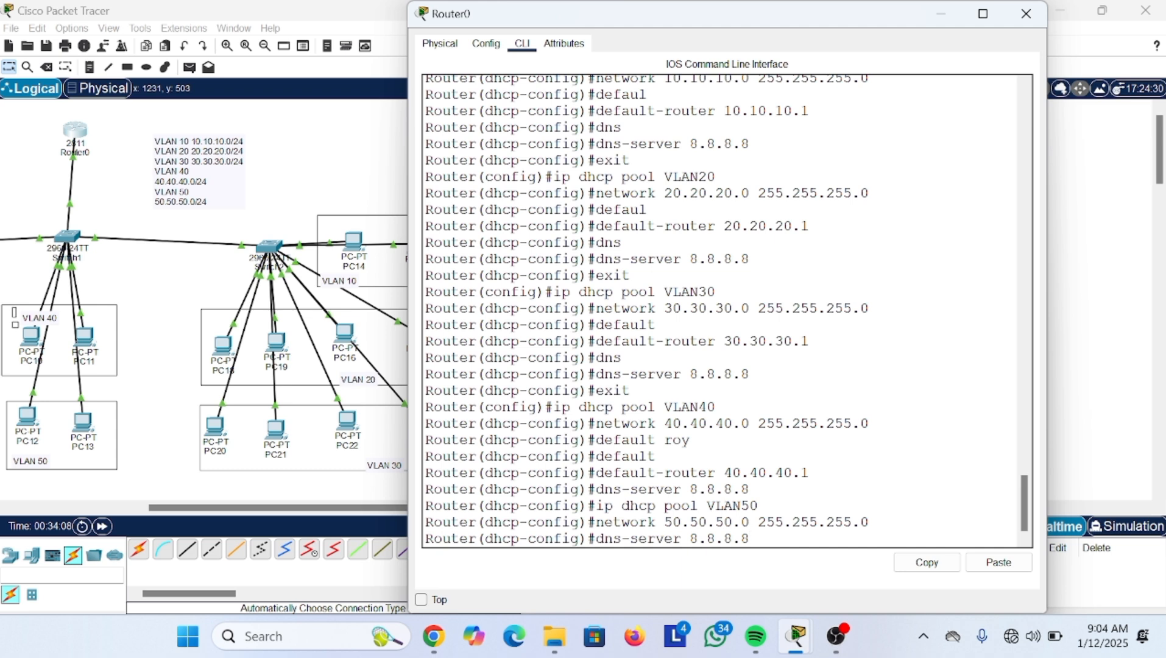
pyautogui.press('Up')
pyautogui.press('BackSpace')
pyautogui.press('BackSpace')
pyautogui.press('BackSpace')
pyautogui.press('BackSpace')
pyautogui.press('BackSpace')
pyautogui.press('BackSpace')
pyautogui.press('BackSpace')
pyautogui.press('BackSpace')
pyautogui.press('BackSpace')
pyautogui.press('BackSpace')
pyautogui.write('50.50.50.1')
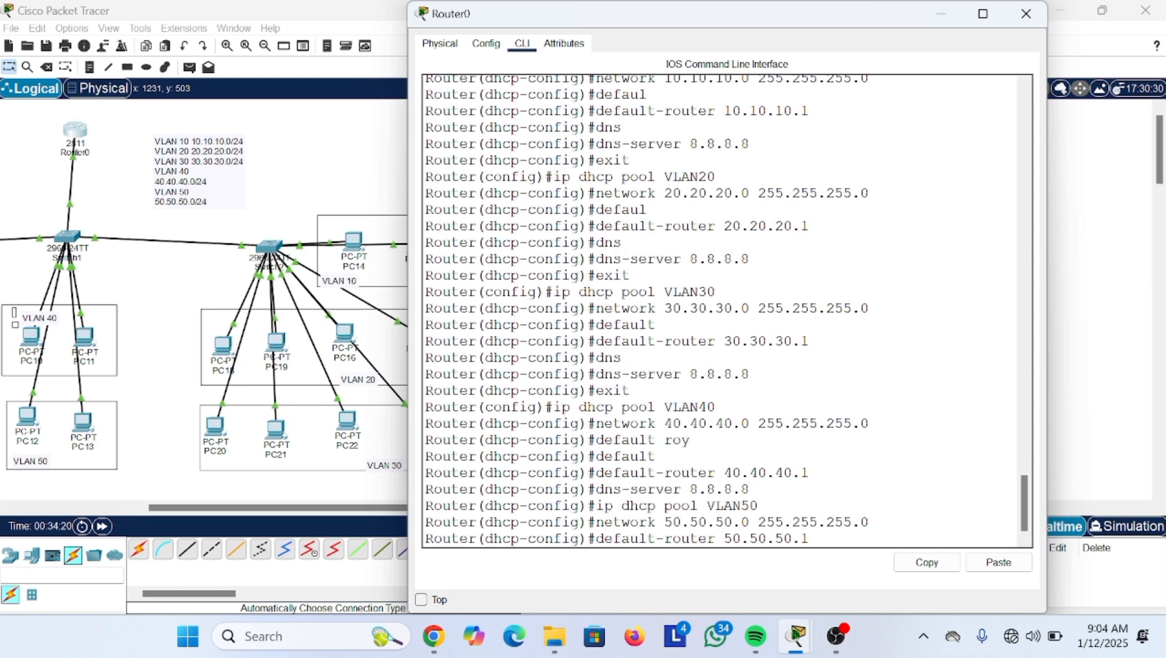
pyautogui.press('Return')
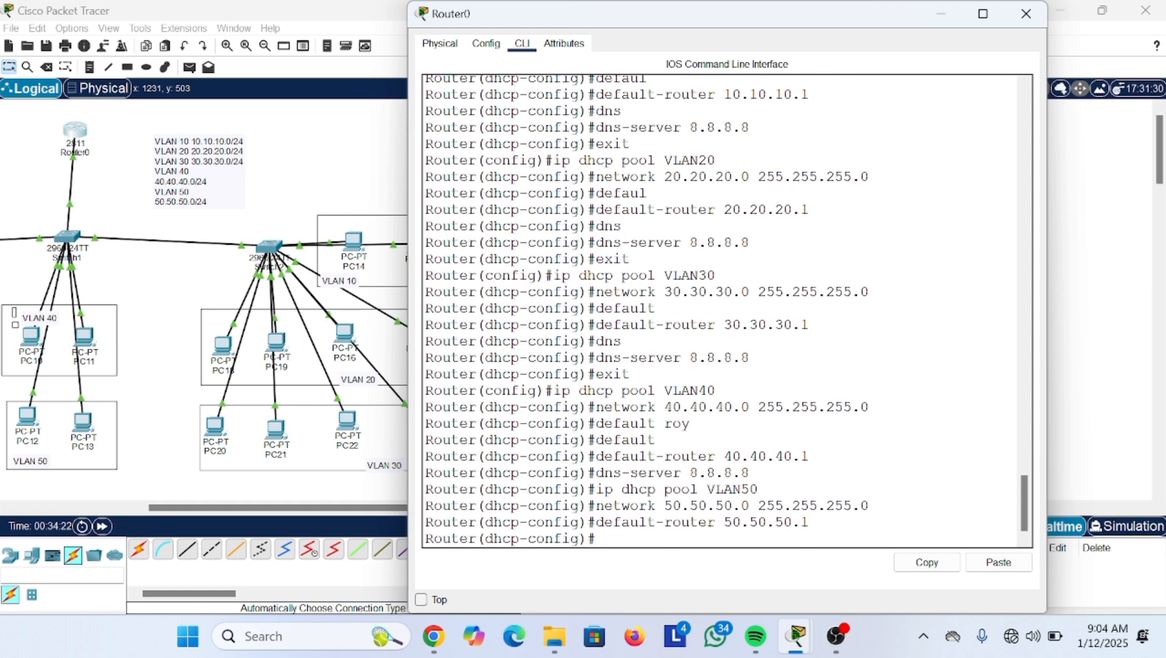
# - Set the DNS server of DHCP pool VLAN50 to 8.8.8.8 and exit the pool configuration
pyautogui.press('Up')
pyautogui.press('Up')
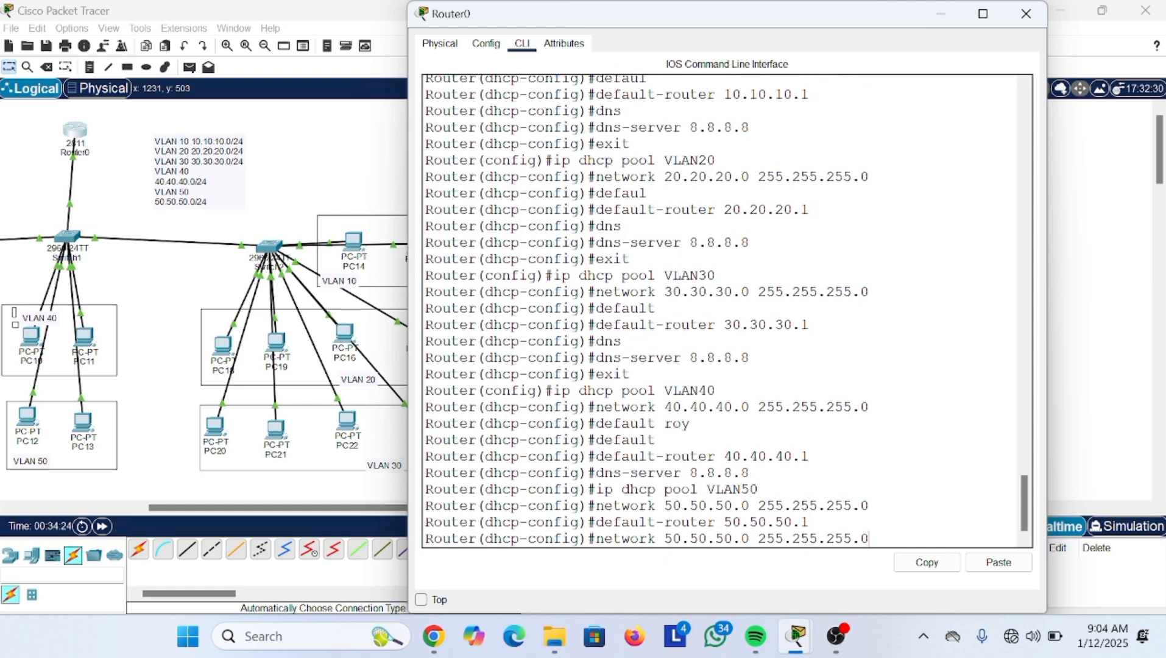
pyautogui.press('Up')
pyautogui.press('Up')
pyautogui.press('Up')
pyautogui.press('Down')
pyautogui.press('Return')
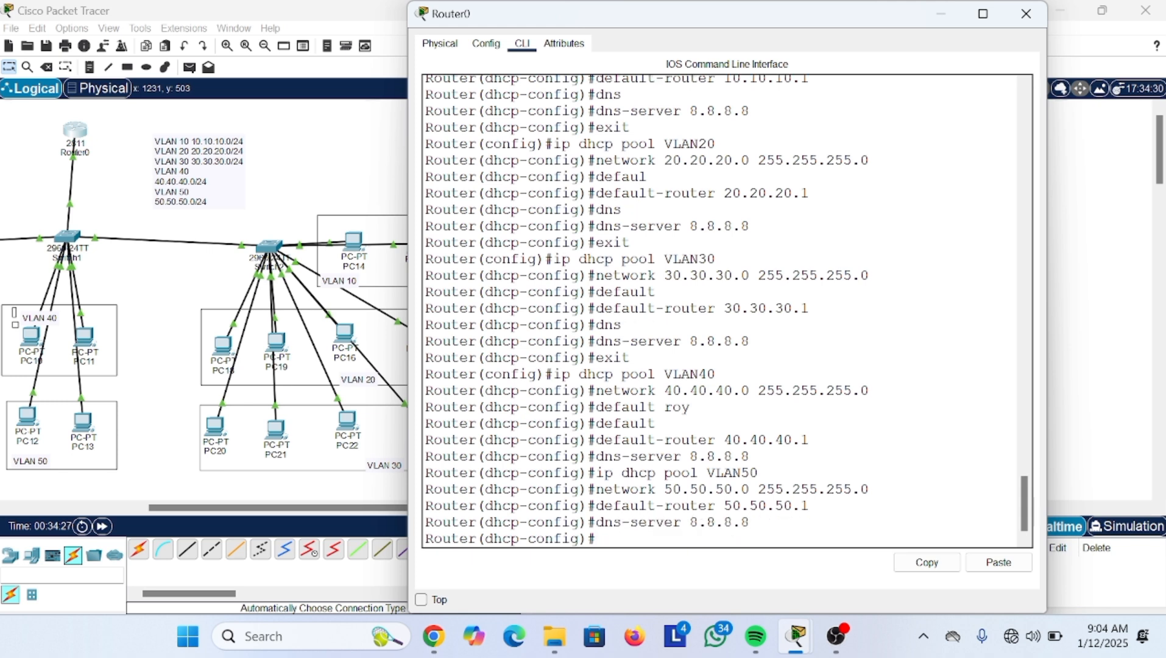
pyautogui.write('exit')
pyautogui.press('Return')
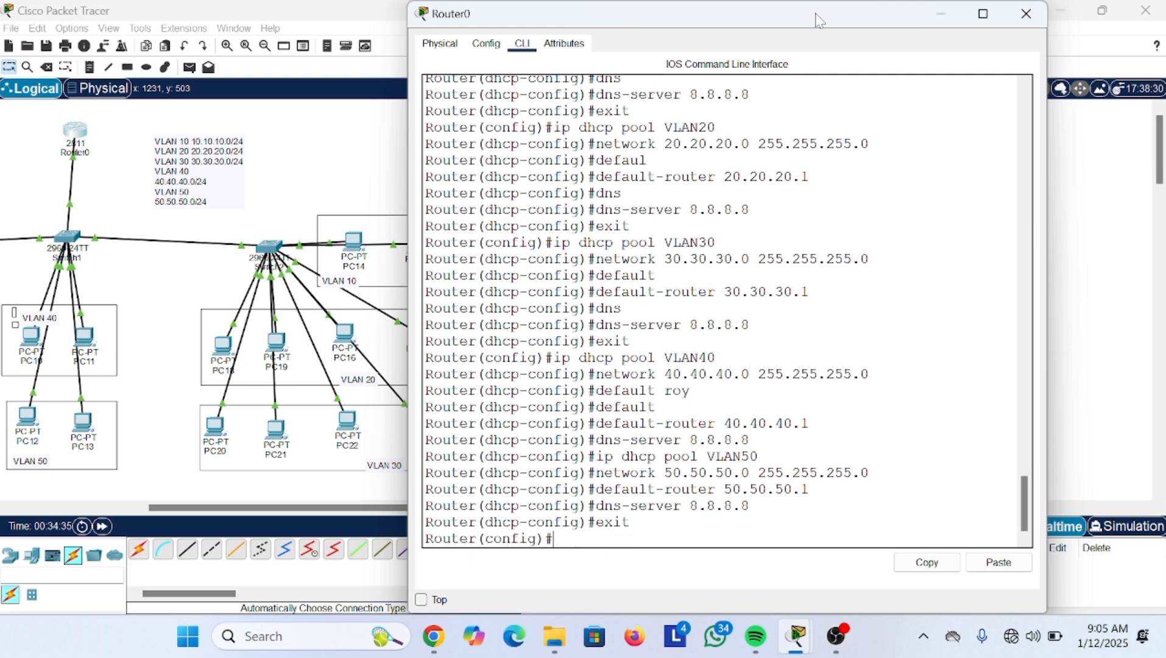
pyautogui.click(932, 7)
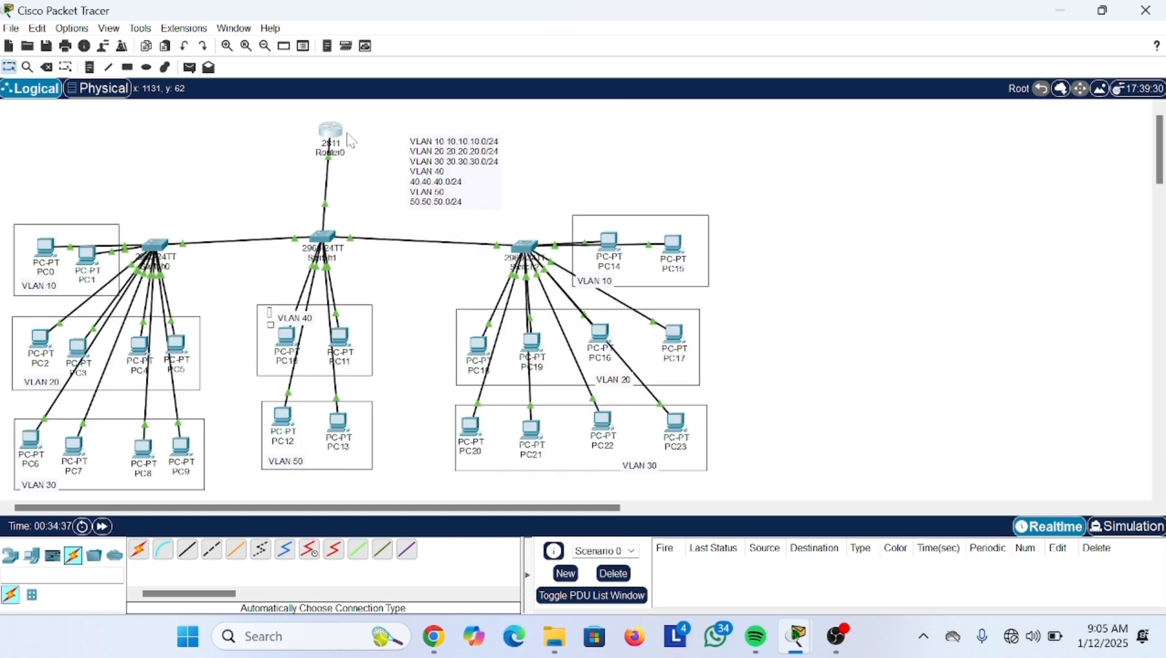
# - Switch PC0 in VLAN 10 to obtain its IPv4 configuration through DHCP
pyautogui.click(47, 248)
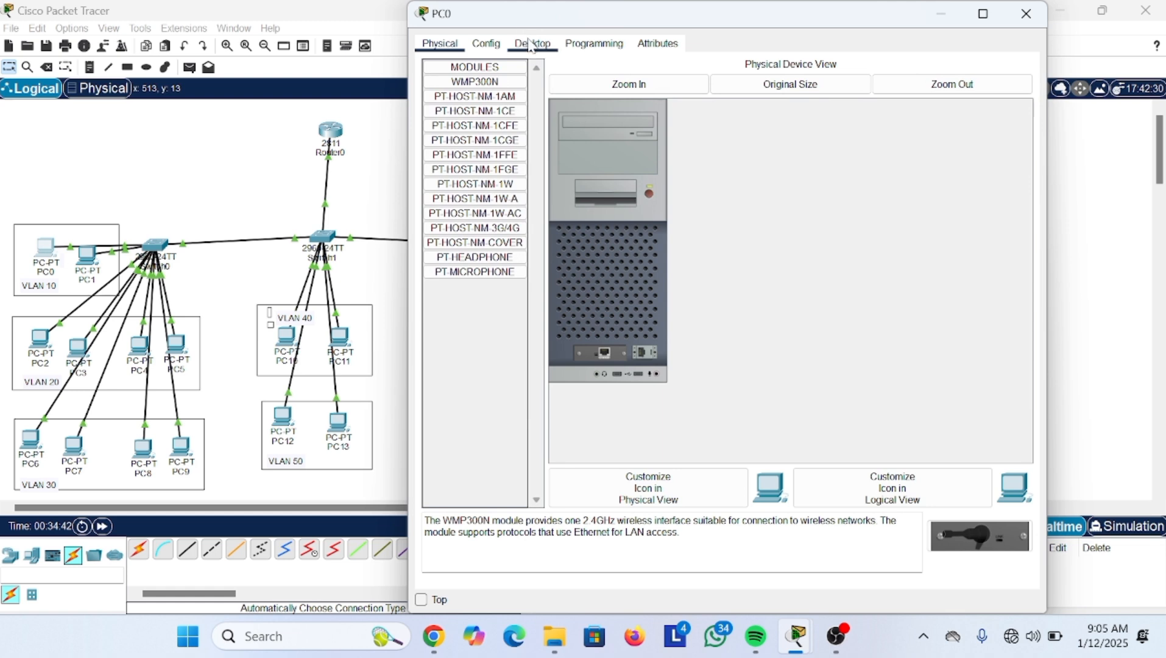
pyautogui.click(530, 44)
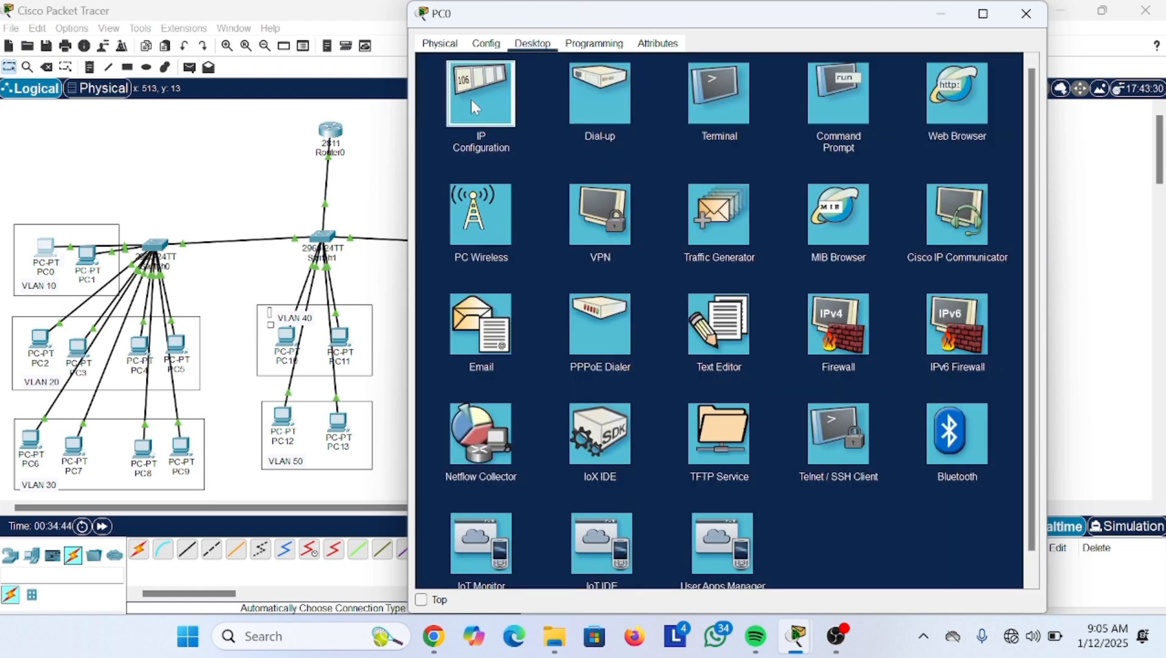
pyautogui.click(471, 99)
pyautogui.click(436, 120)
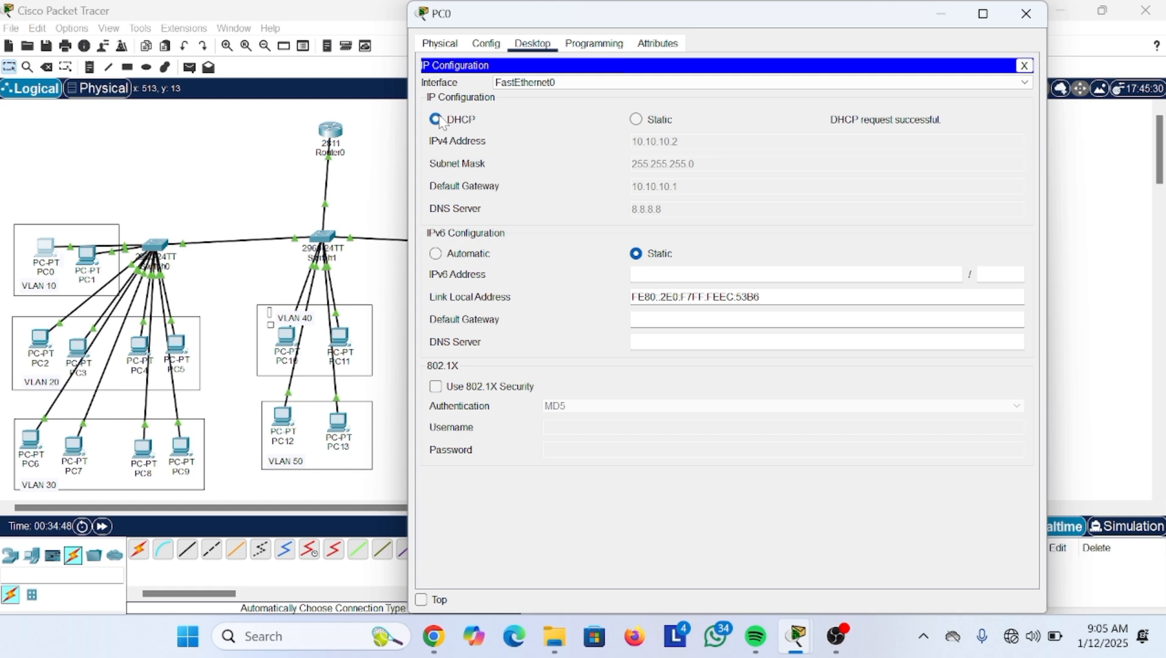
# - Switch PC2 in VLAN 20 to obtain its IPv4 configuration through DHCP
pyautogui.click(31, 345)
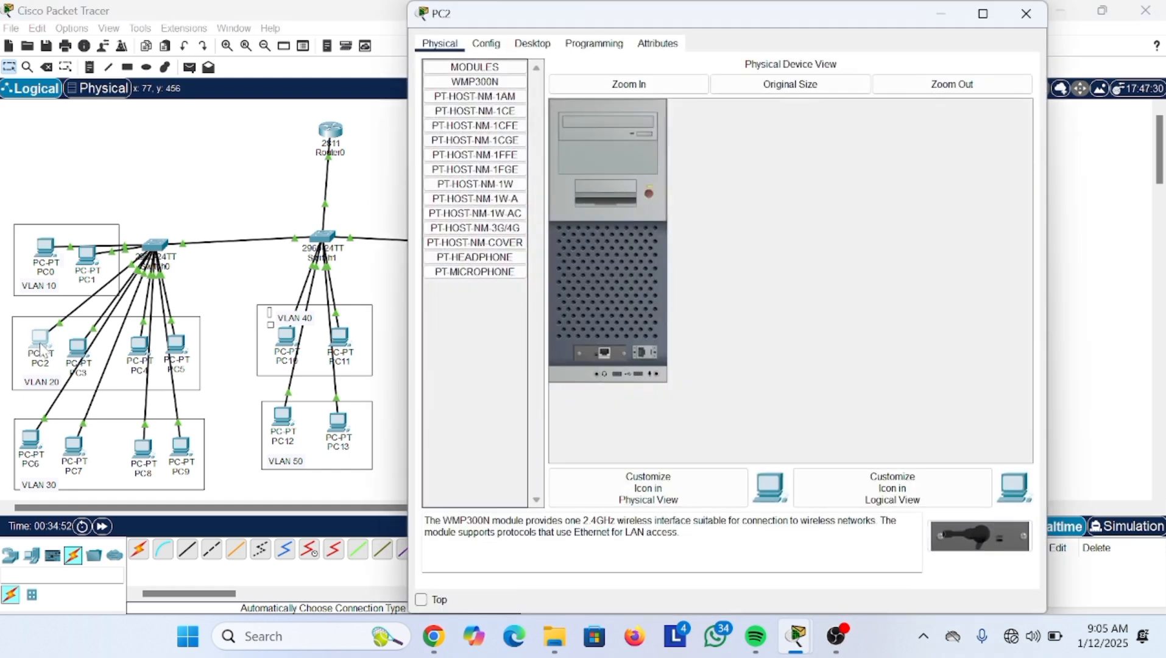
pyautogui.click(521, 44)
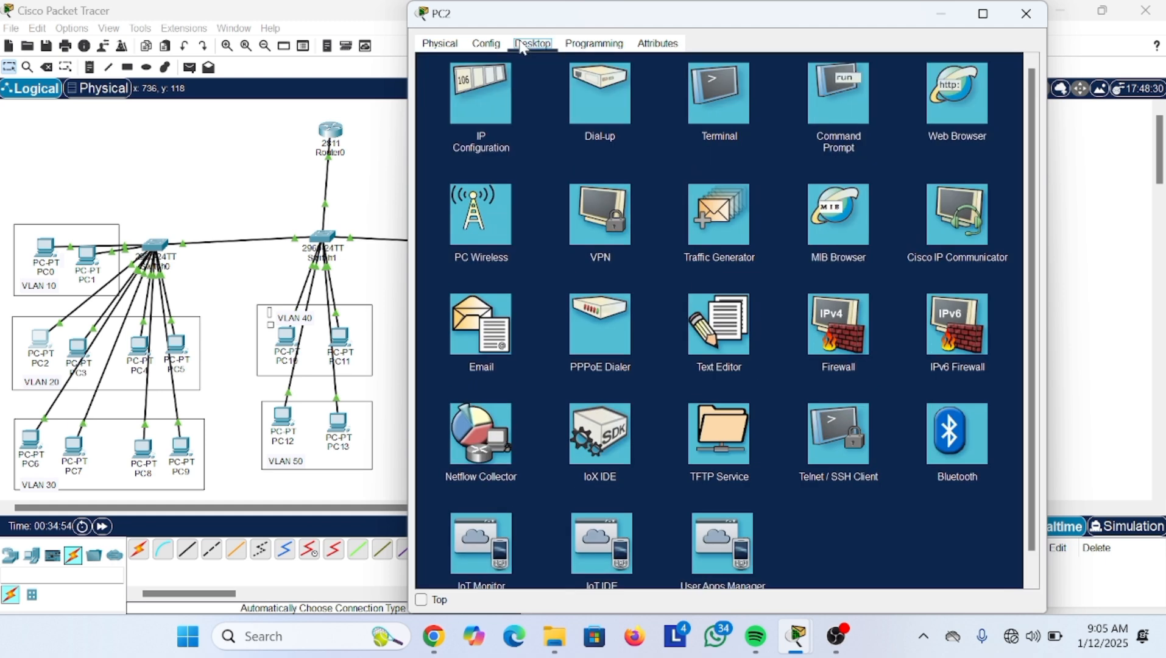
pyautogui.click(493, 79)
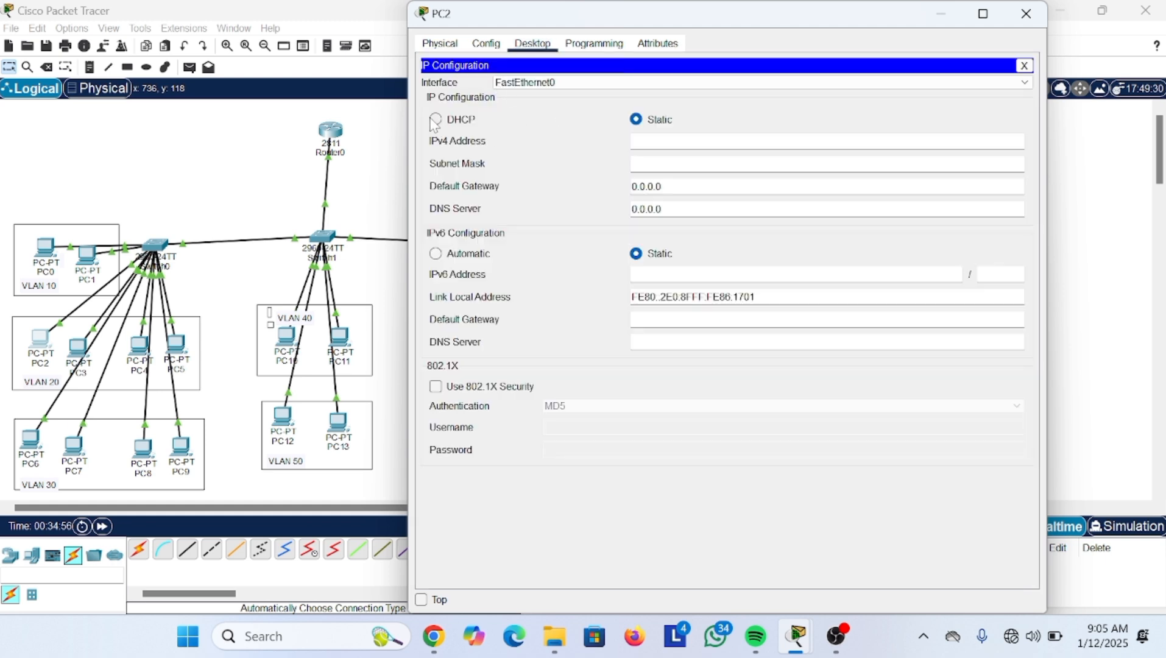
pyautogui.click(436, 120)
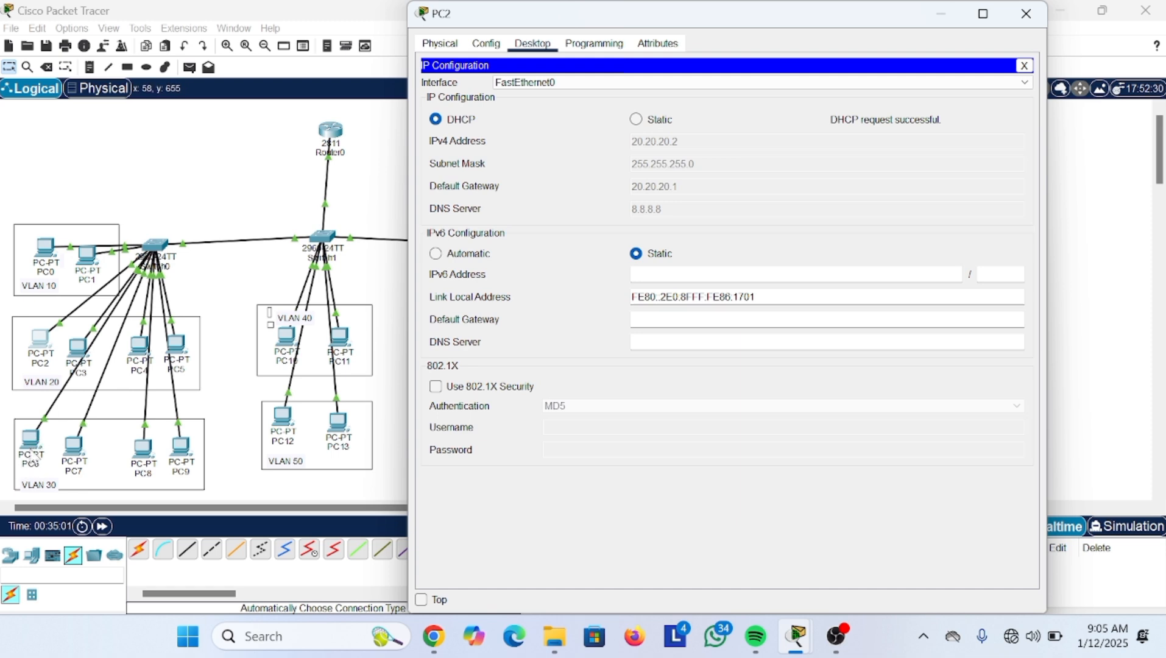
# - Switch PC6 in VLAN 30 to obtain its IPv4 configuration through DHCP
pyautogui.click(34, 456)
pyautogui.click(34, 455)
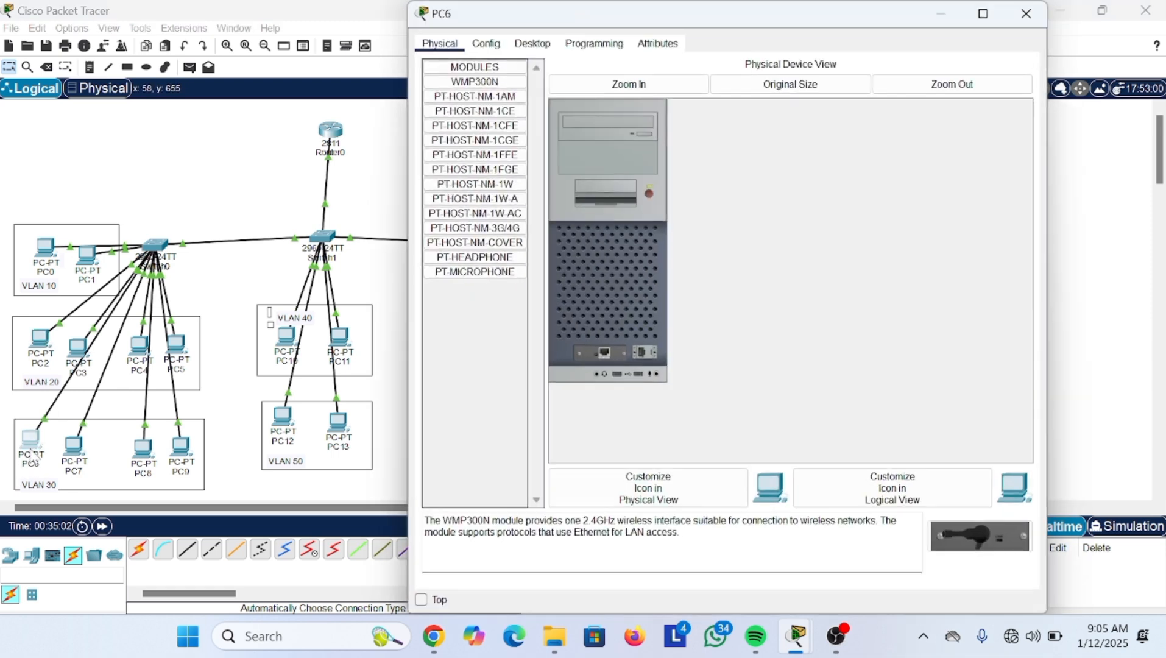
pyautogui.click(525, 44)
pyautogui.click(482, 91)
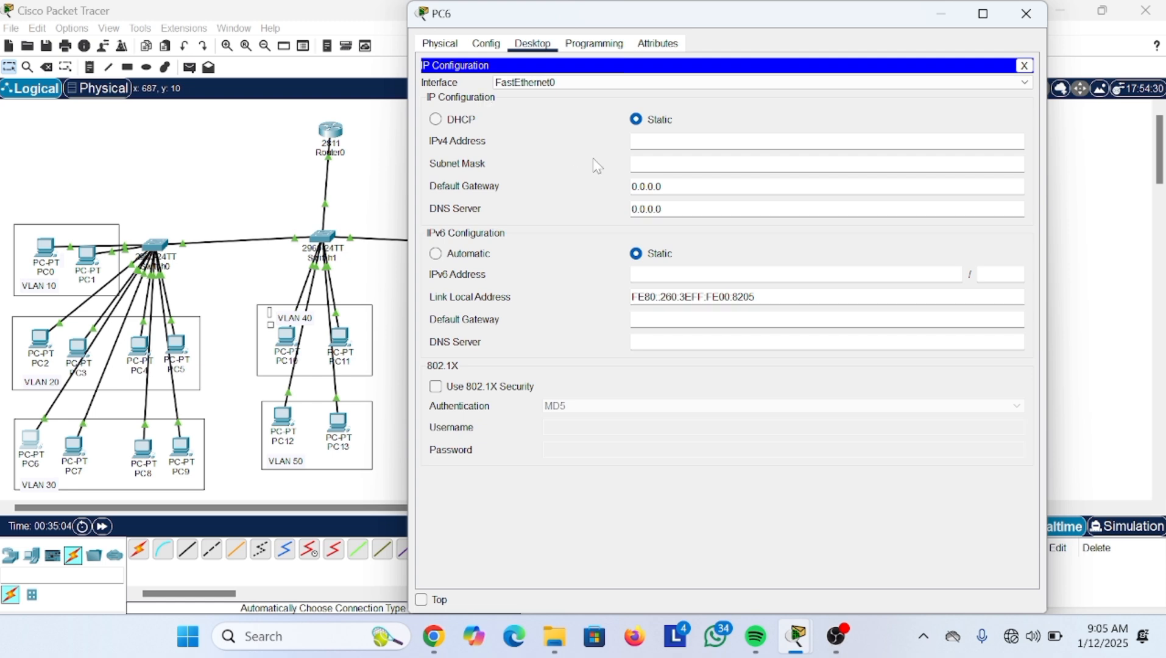
pyautogui.click(436, 120)
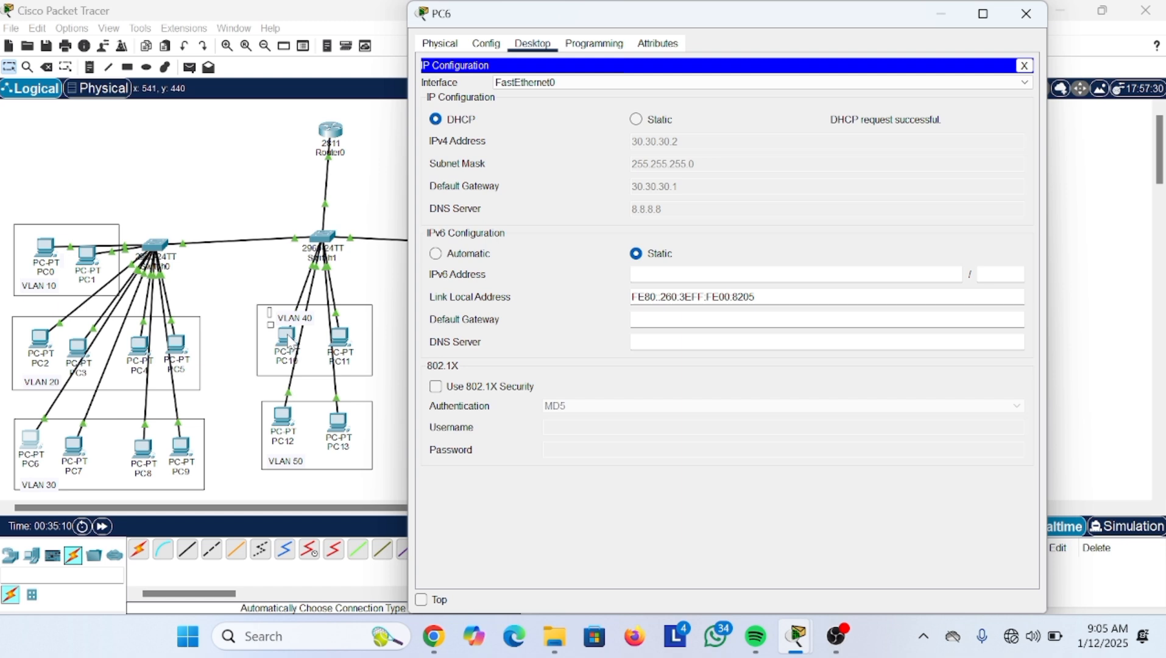
# - Switch PC10 in VLAN 40 to obtain its IPv4 configuration through DHCP
pyautogui.click(289, 341)
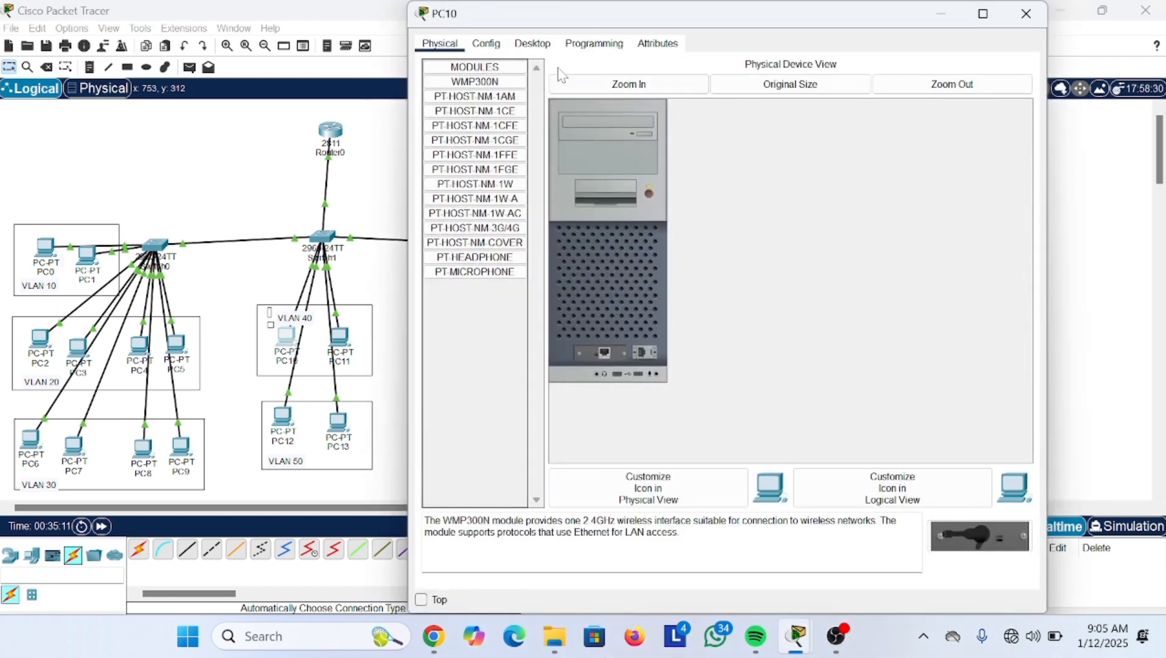
pyautogui.click(532, 44)
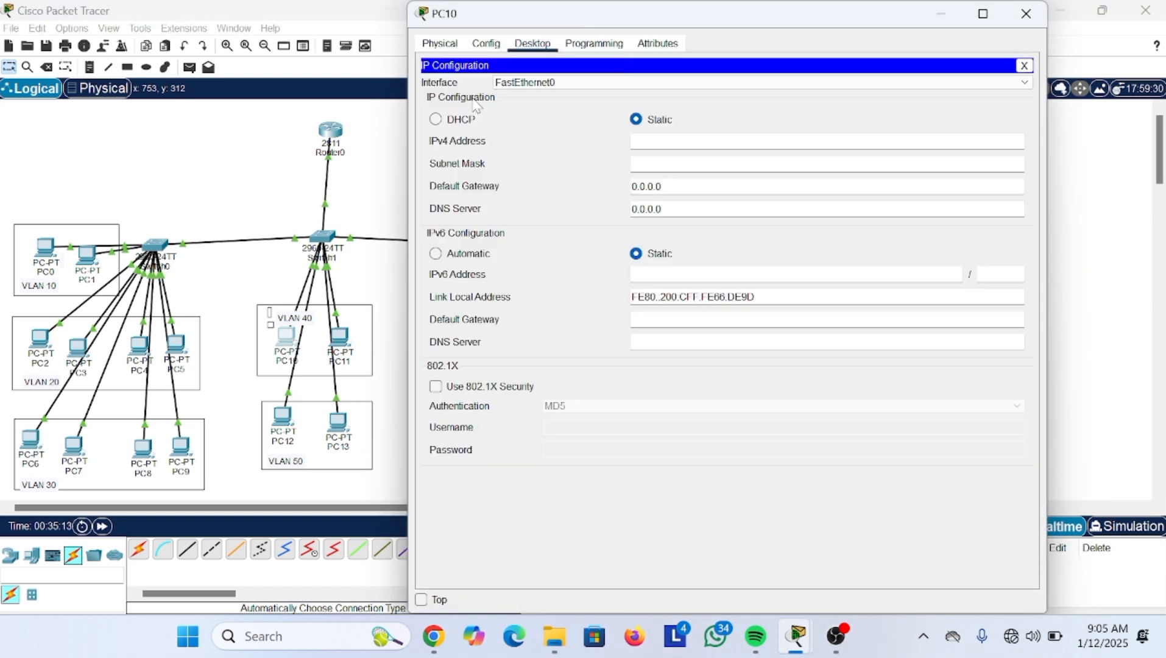
pyautogui.click(474, 104)
pyautogui.click(436, 120)
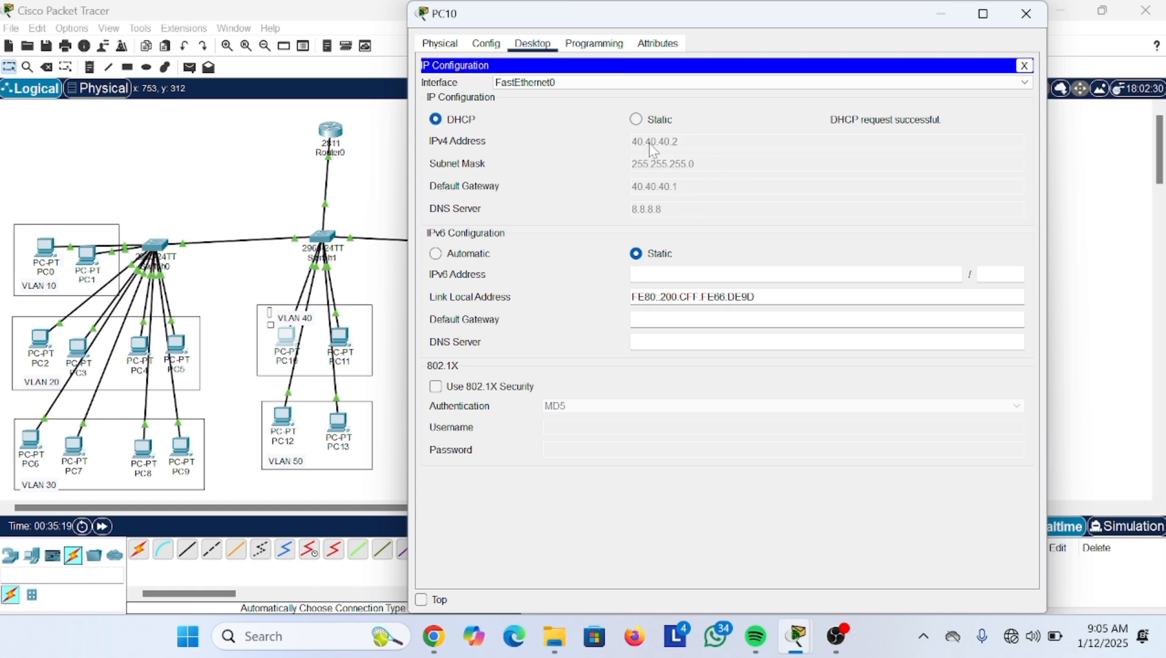
# - Switch PC12 in VLAN 50 to obtain its IPv4 configuration through DHCP
pyautogui.click(285, 425)
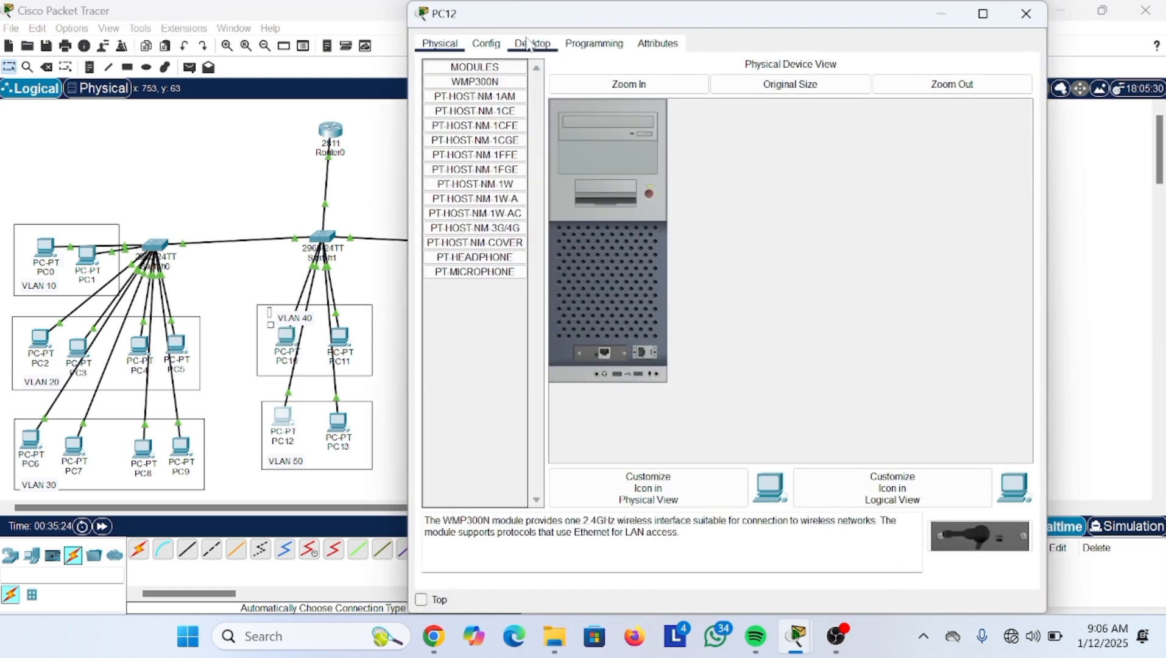
pyautogui.click(488, 44)
pyautogui.click(531, 44)
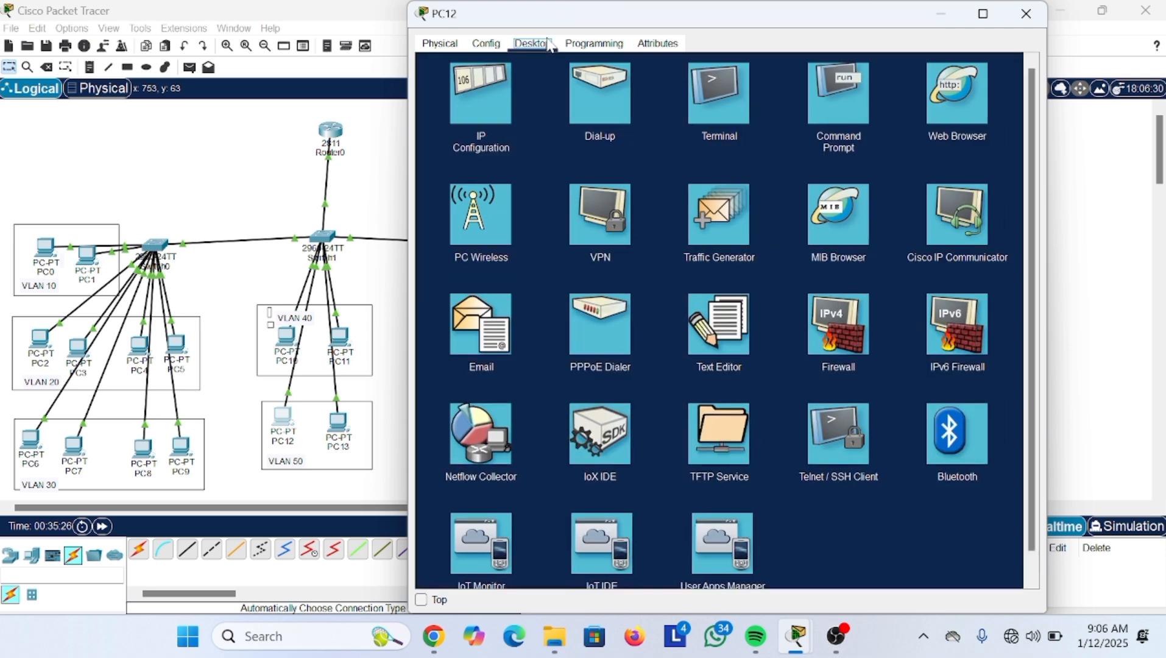
pyautogui.click(478, 117)
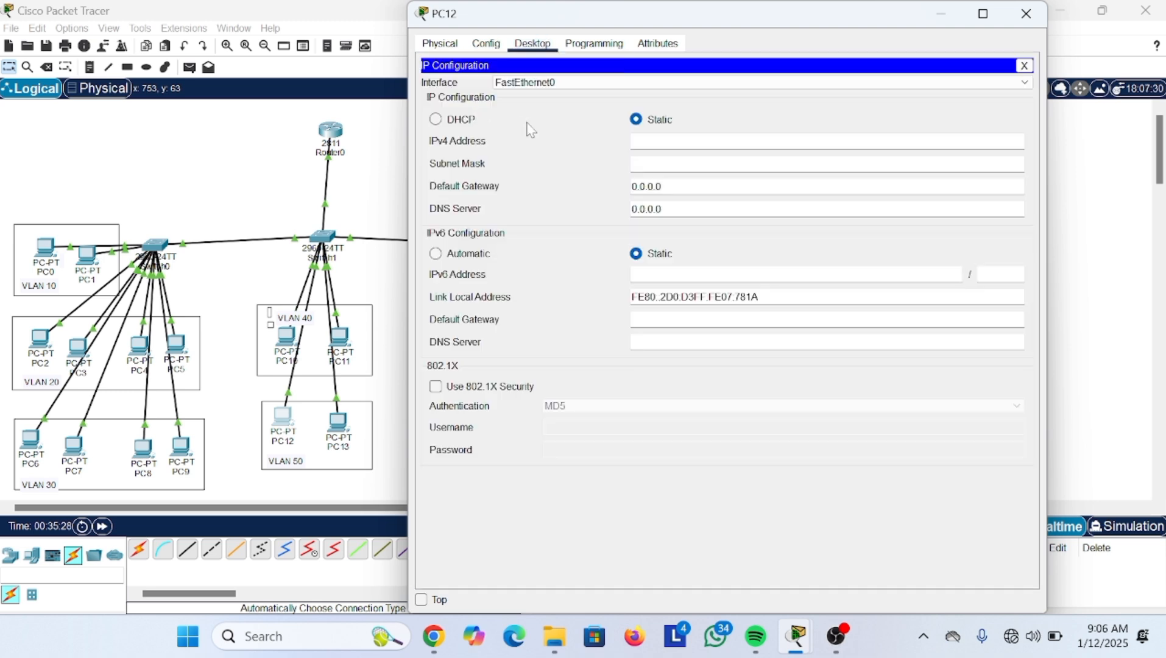
pyautogui.click(436, 119)
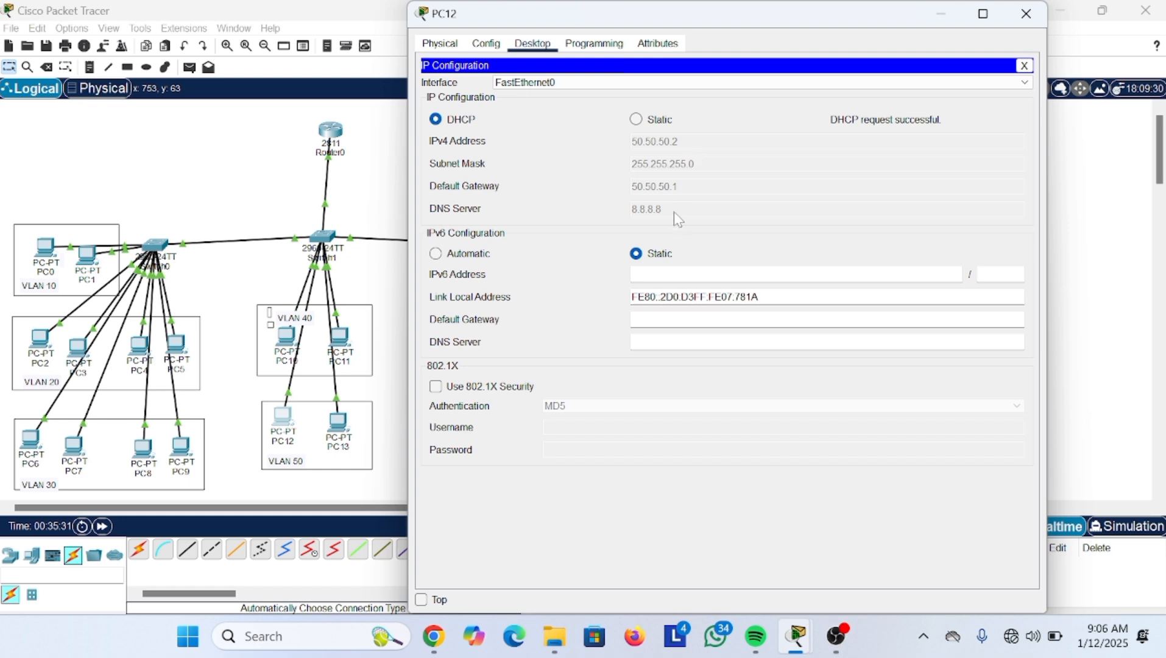
pyautogui.click(940, 14)
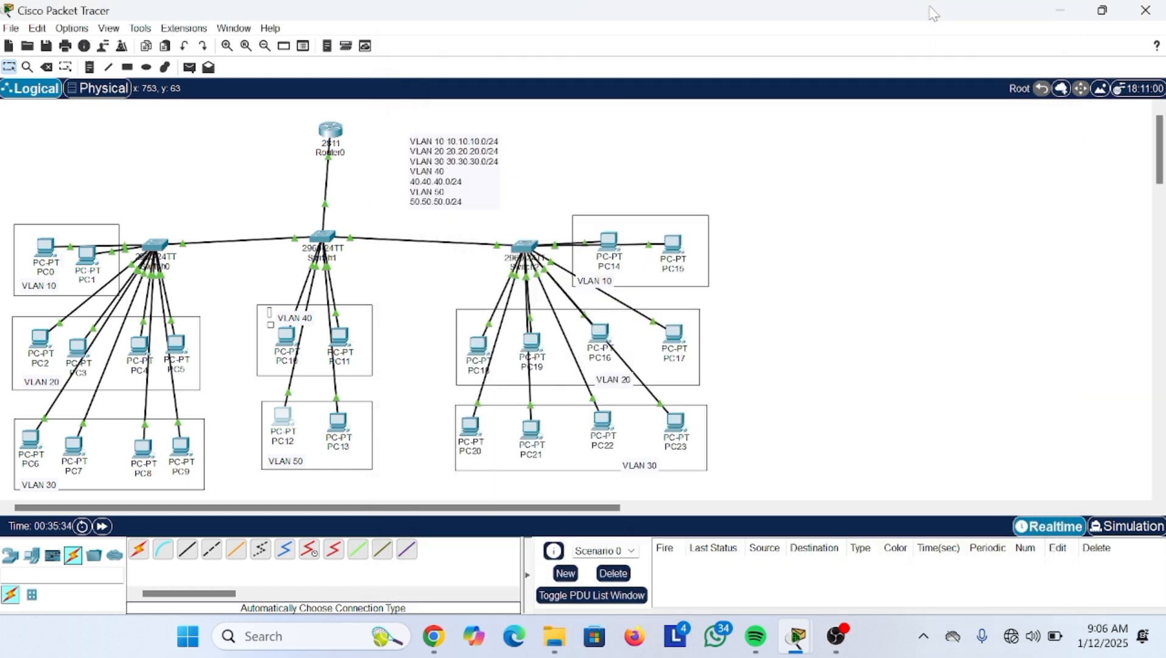
# - Switch PC14 in Switch2's VLAN 10 group to obtain its IPv4 configuration through DHCP
pyautogui.click(607, 242)
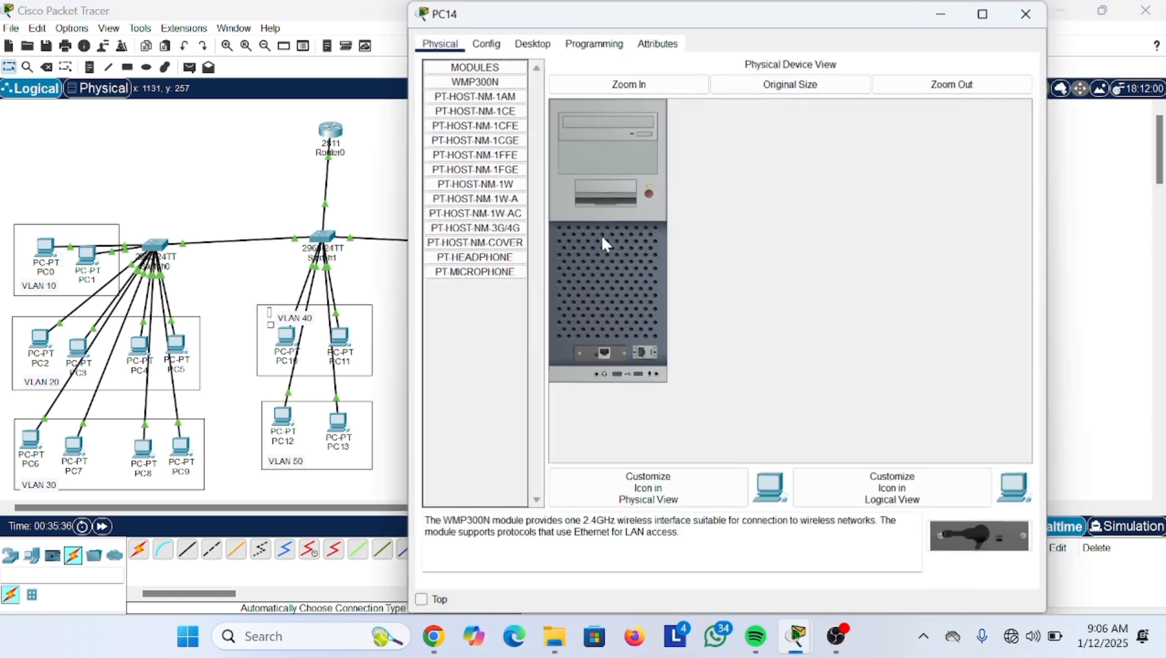
pyautogui.click(544, 44)
pyautogui.click(479, 116)
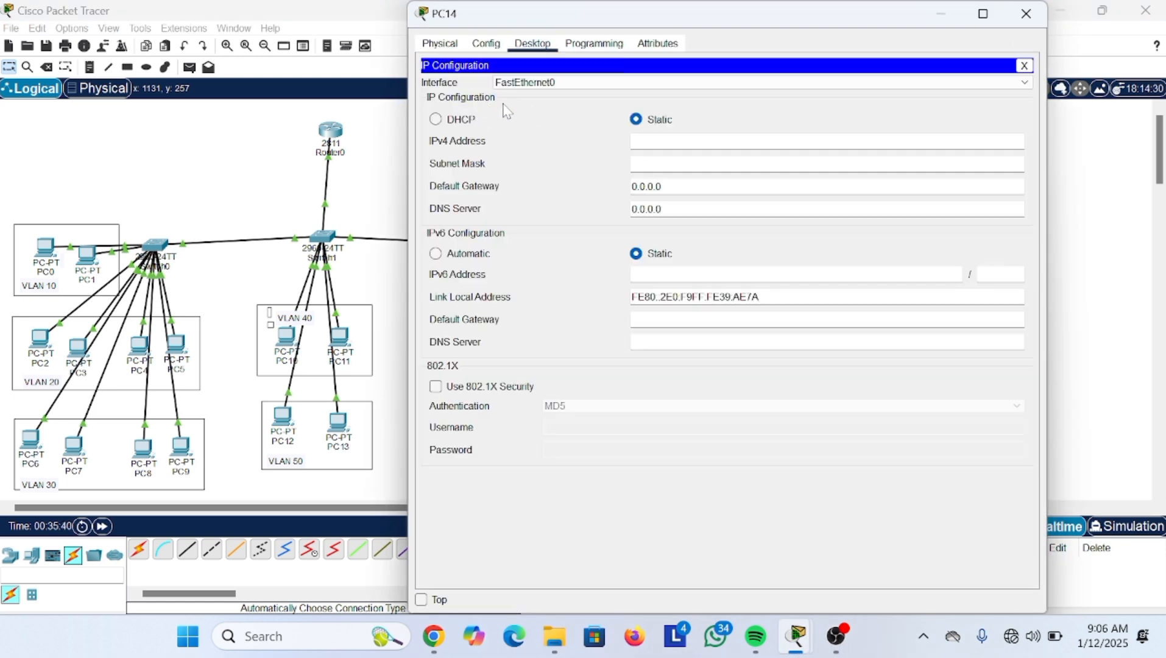
pyautogui.click(436, 120)
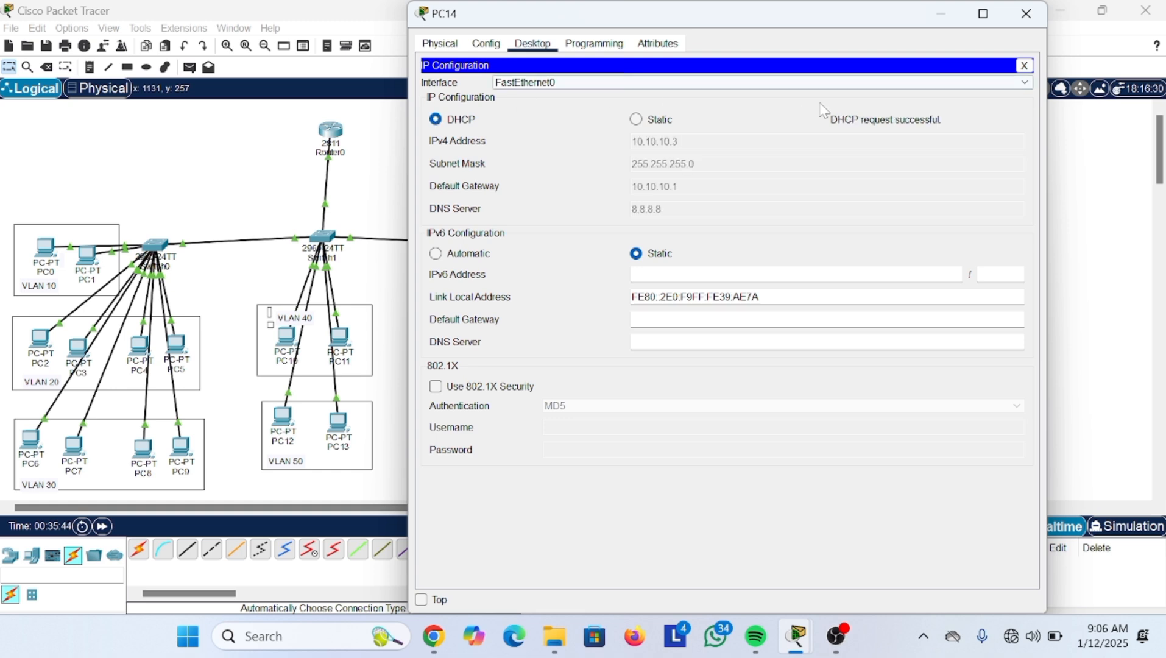
pyautogui.click(930, 22)
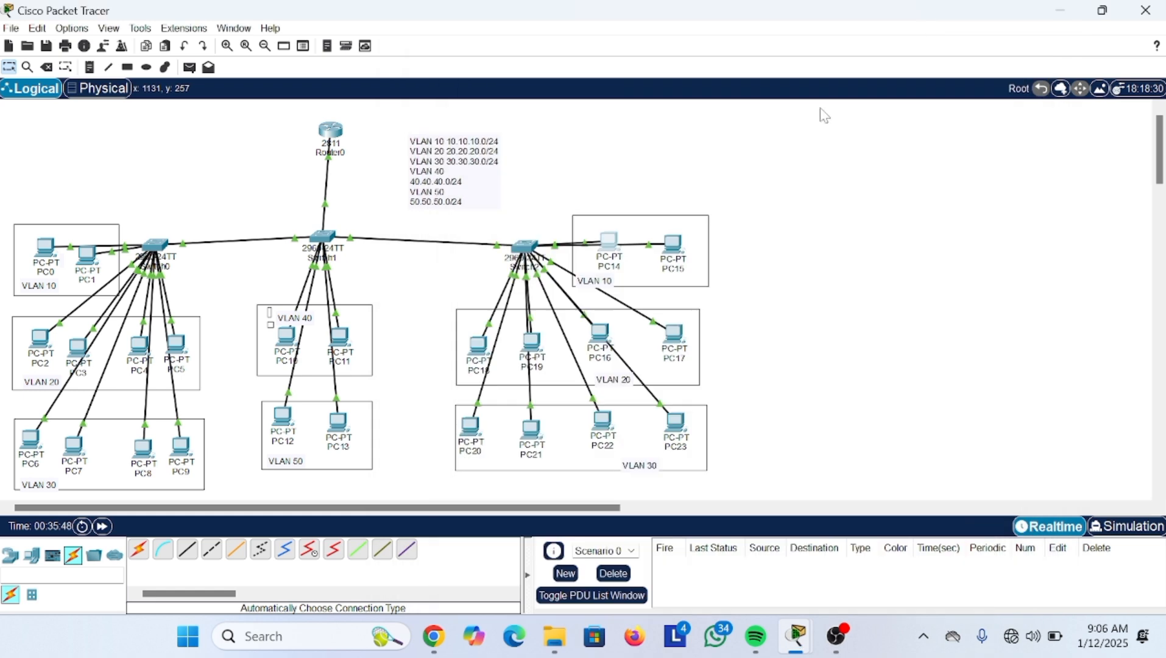
# - Switch PC15 in Switch2's VLAN 10 group to obtain its IPv4 configuration through DHCP
pyautogui.click(673, 245)
pyautogui.click(522, 44)
pyautogui.click(491, 79)
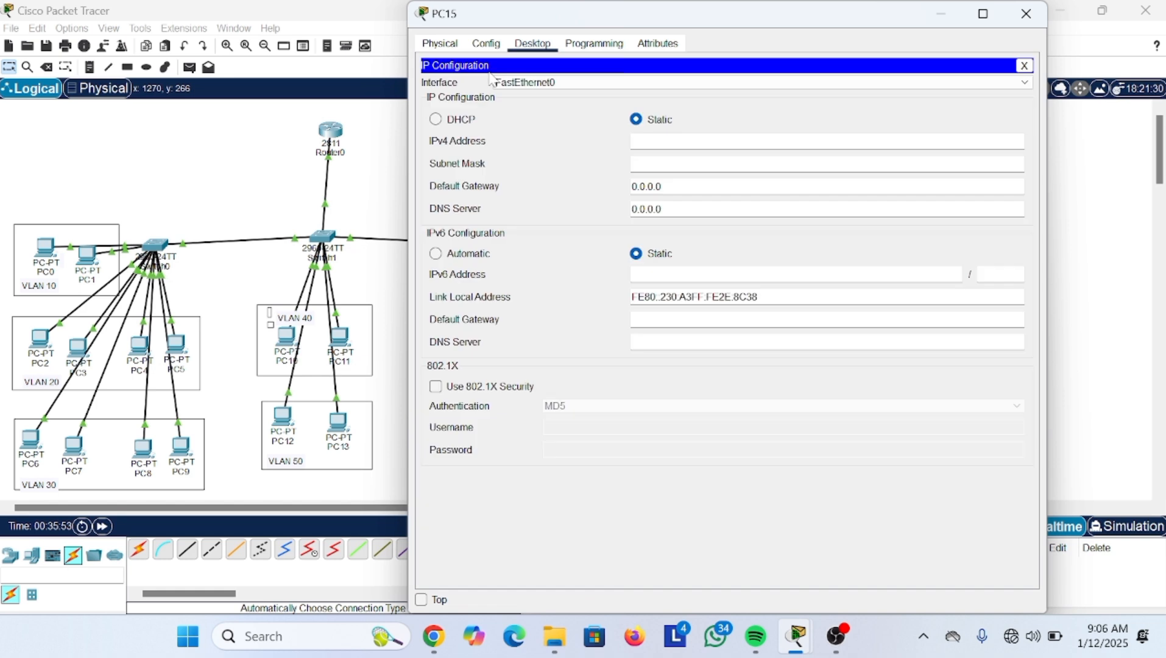
pyautogui.click(436, 120)
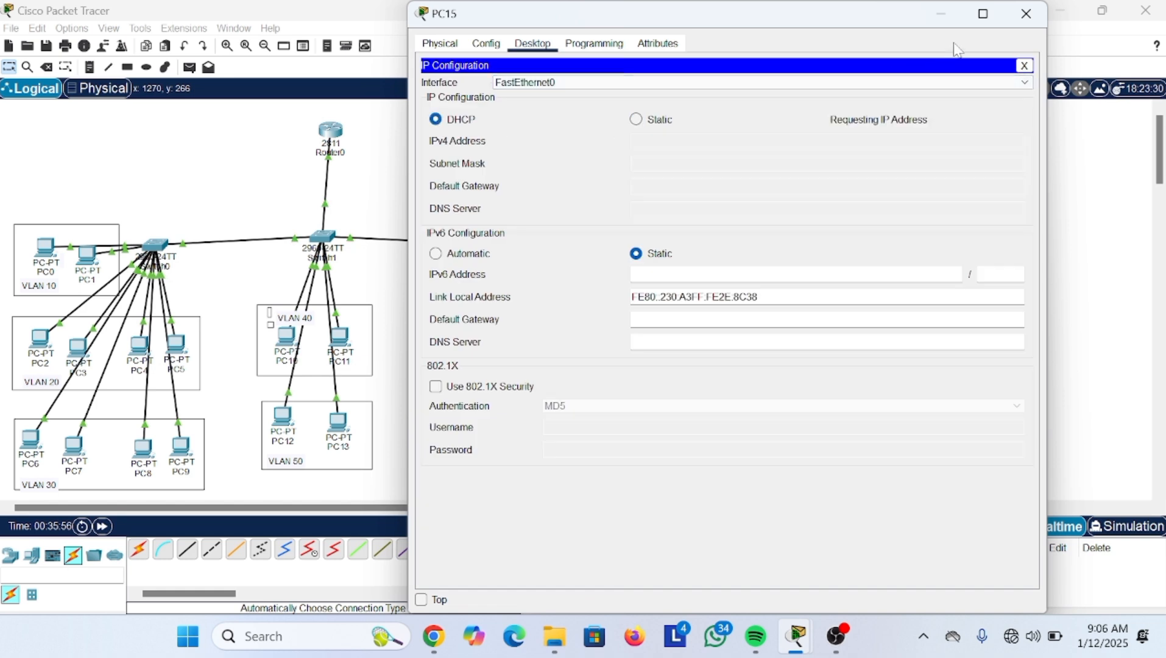
pyautogui.click(941, 10)
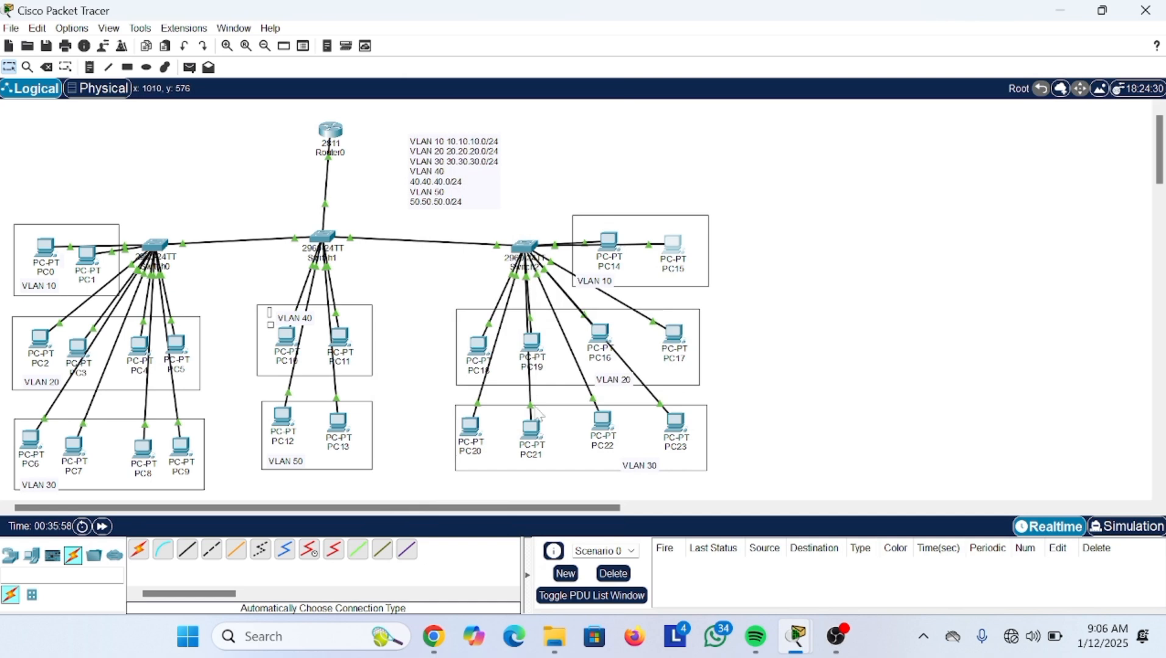
# - Switch PC18 in Switch2's VLAN 20 group to obtain its IPv4 configuration through DHCP
pyautogui.click(533, 344)
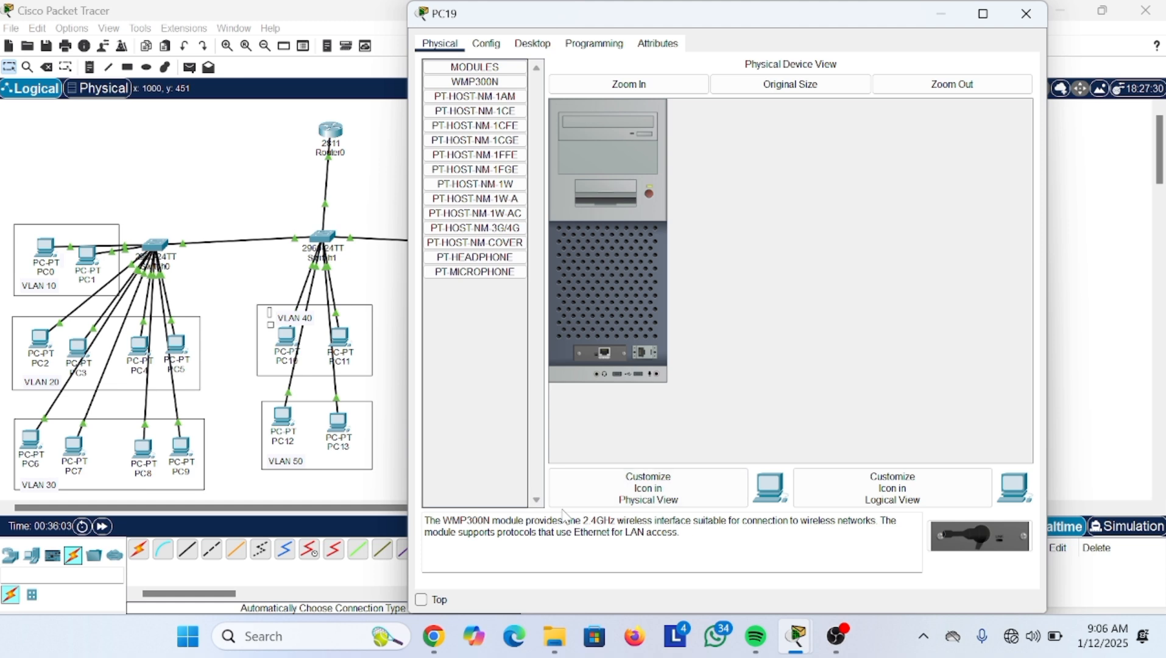
pyautogui.click(943, 21)
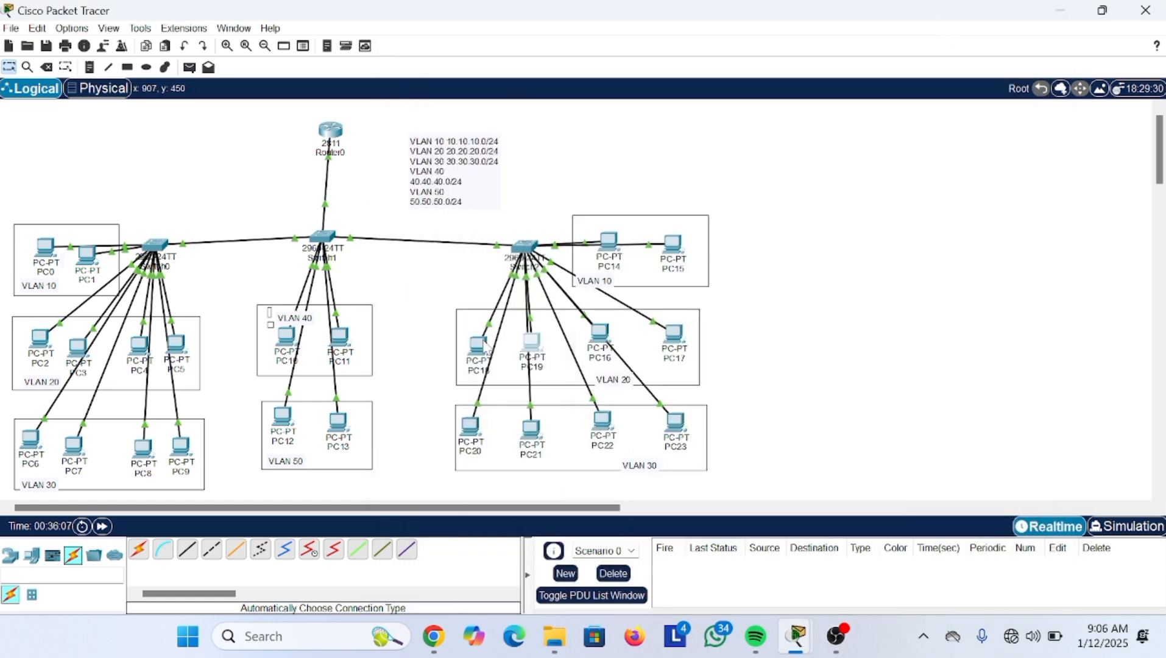
pyautogui.click(478, 346)
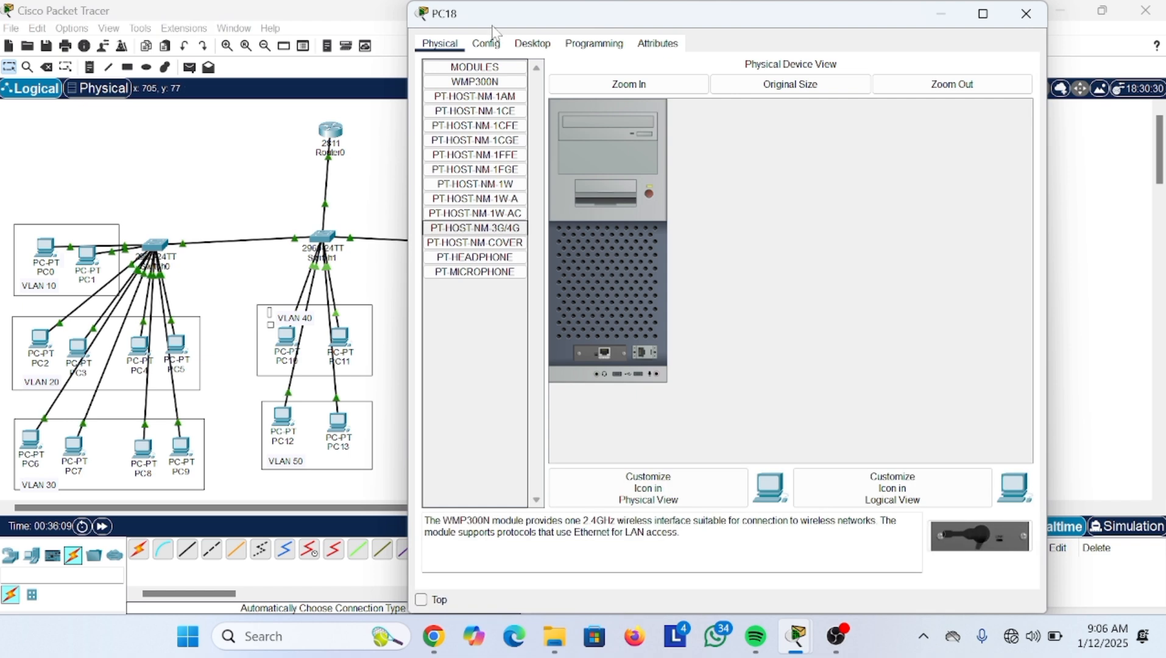
pyautogui.click(532, 44)
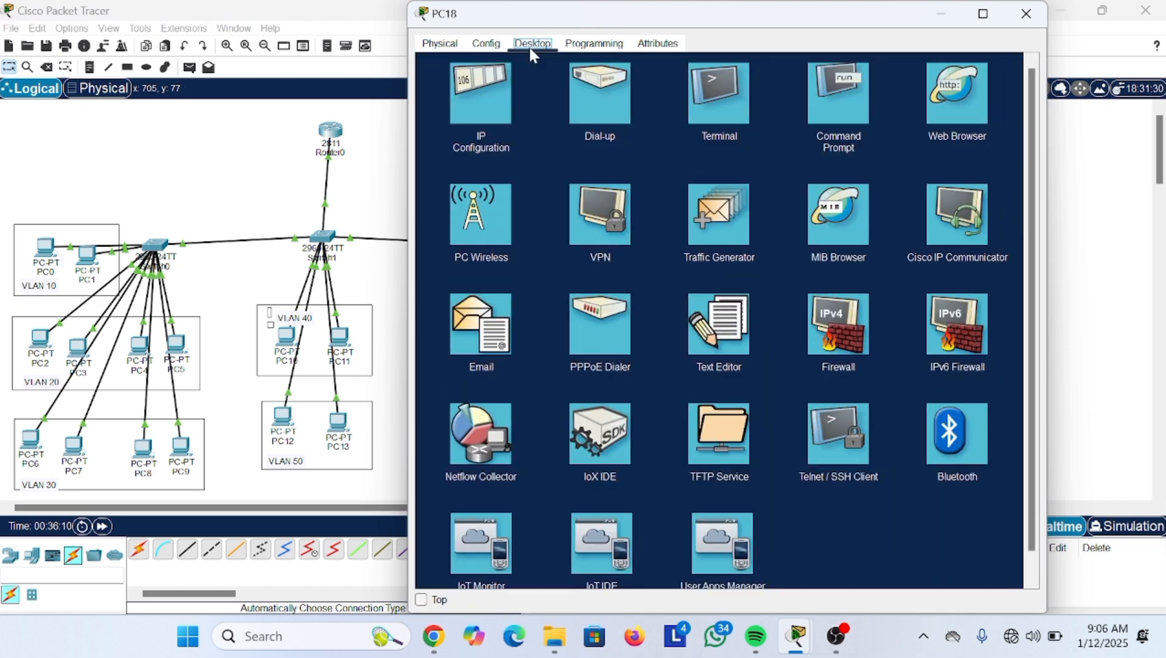
pyautogui.click(497, 116)
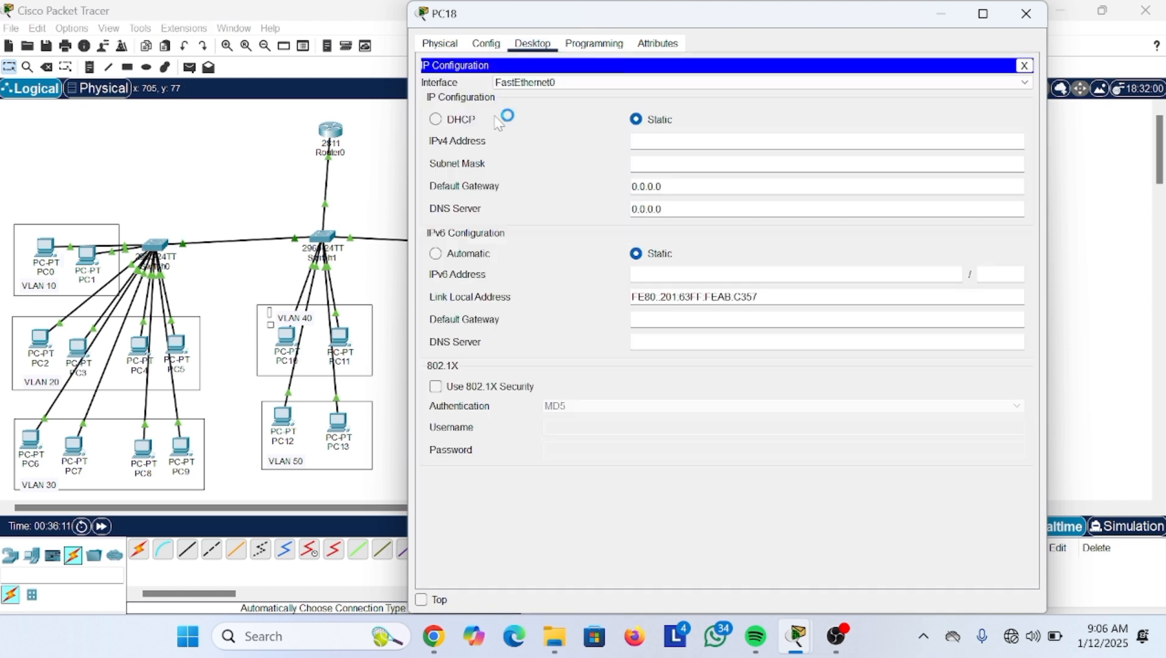
pyautogui.click(436, 120)
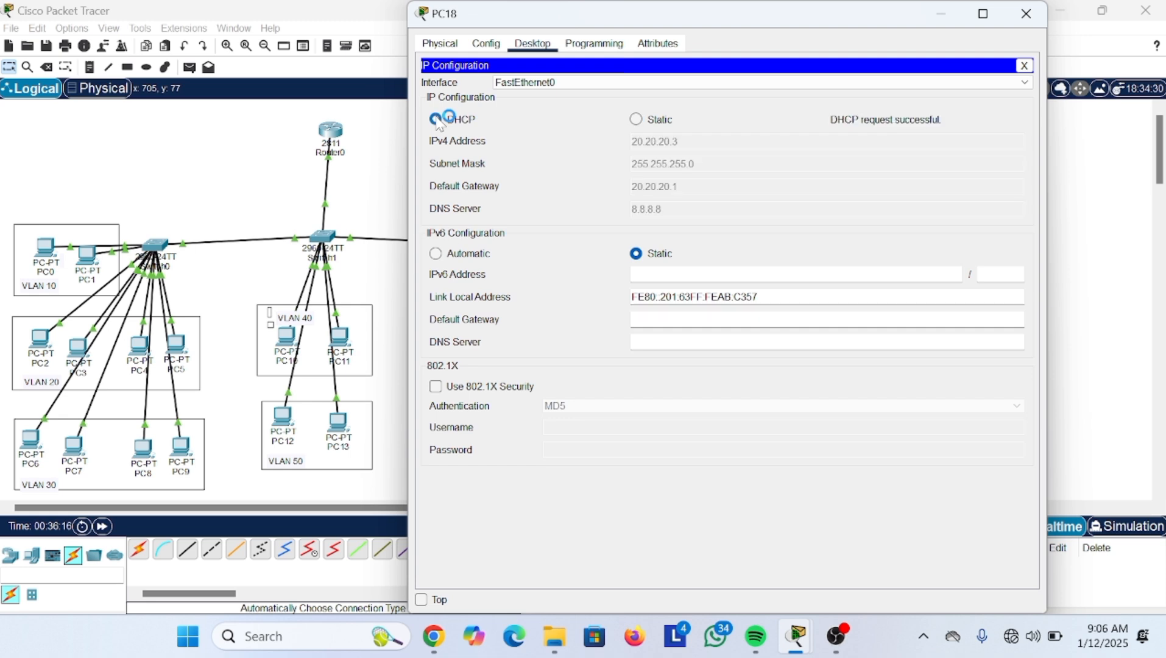
pyautogui.click(942, 14)
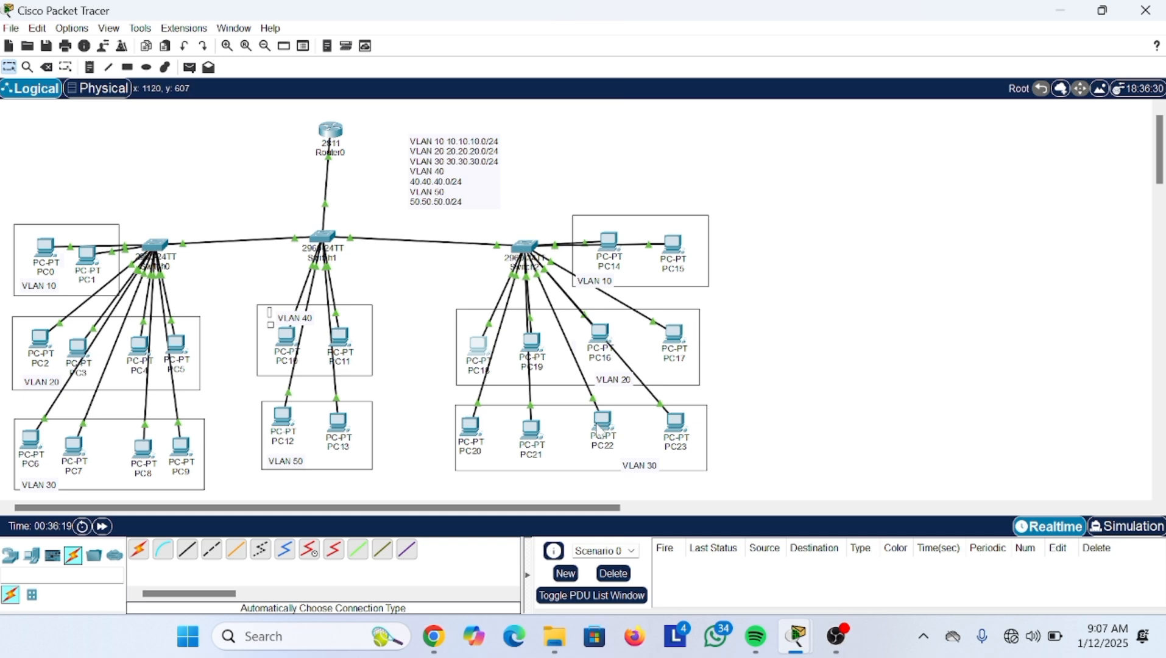
# - Switch PC20 in Switch2's VLAN 30 group to obtain its IPv4 configuration through DHCP
pyautogui.click(474, 426)
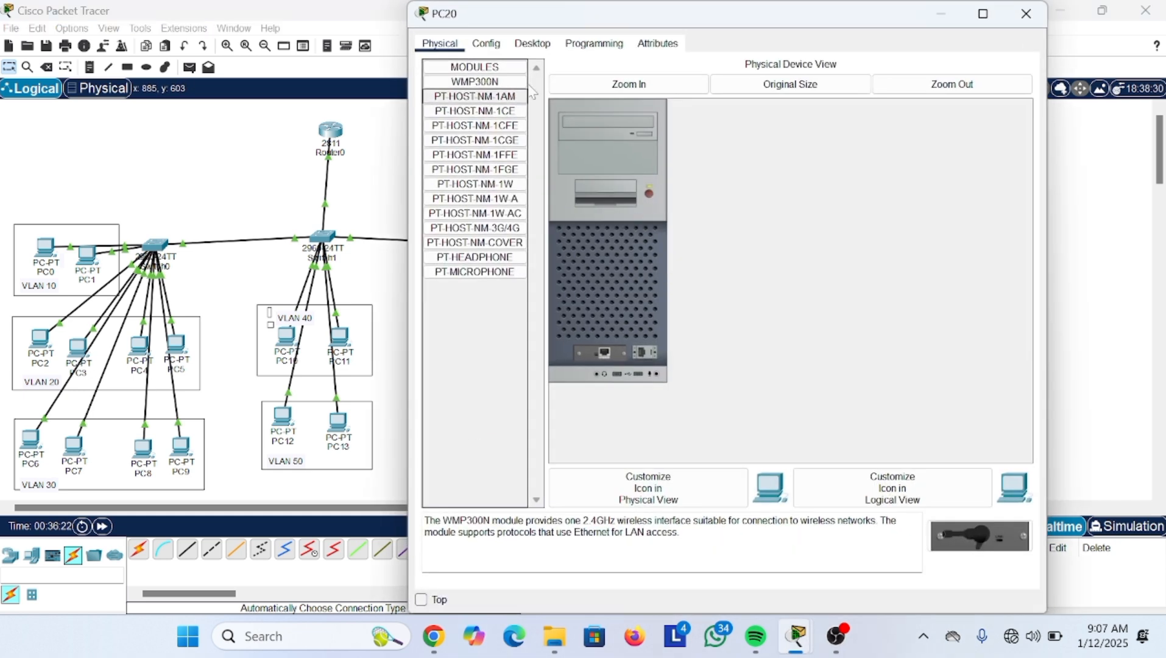
pyautogui.click(532, 46)
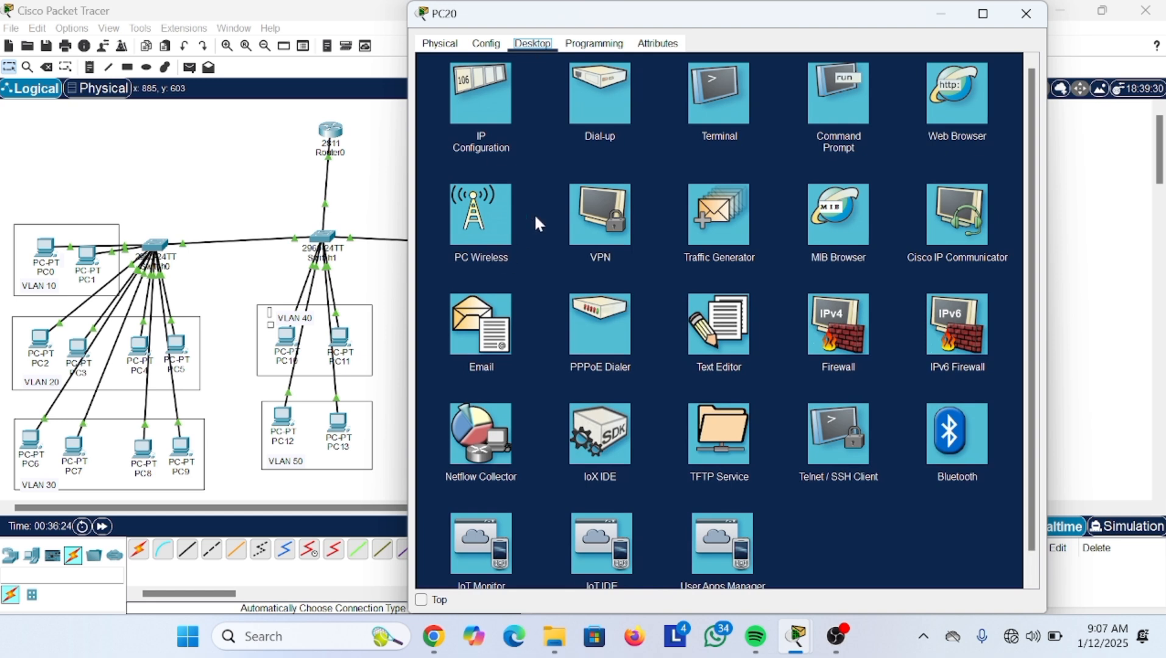
pyautogui.click(497, 108)
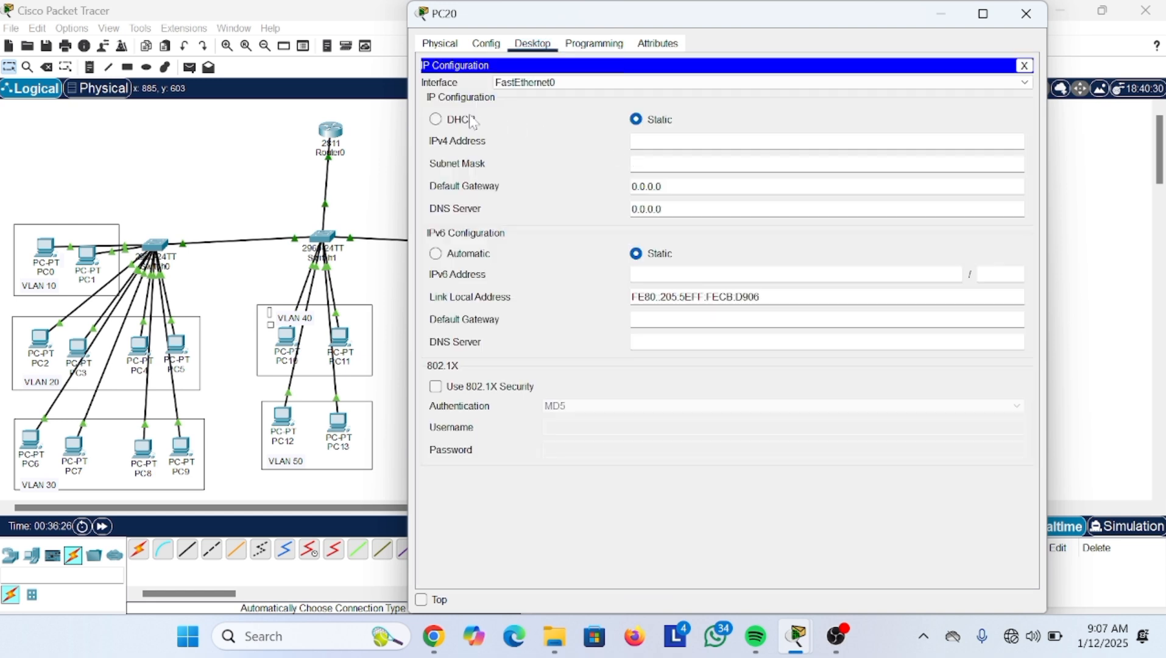
pyautogui.click(436, 120)
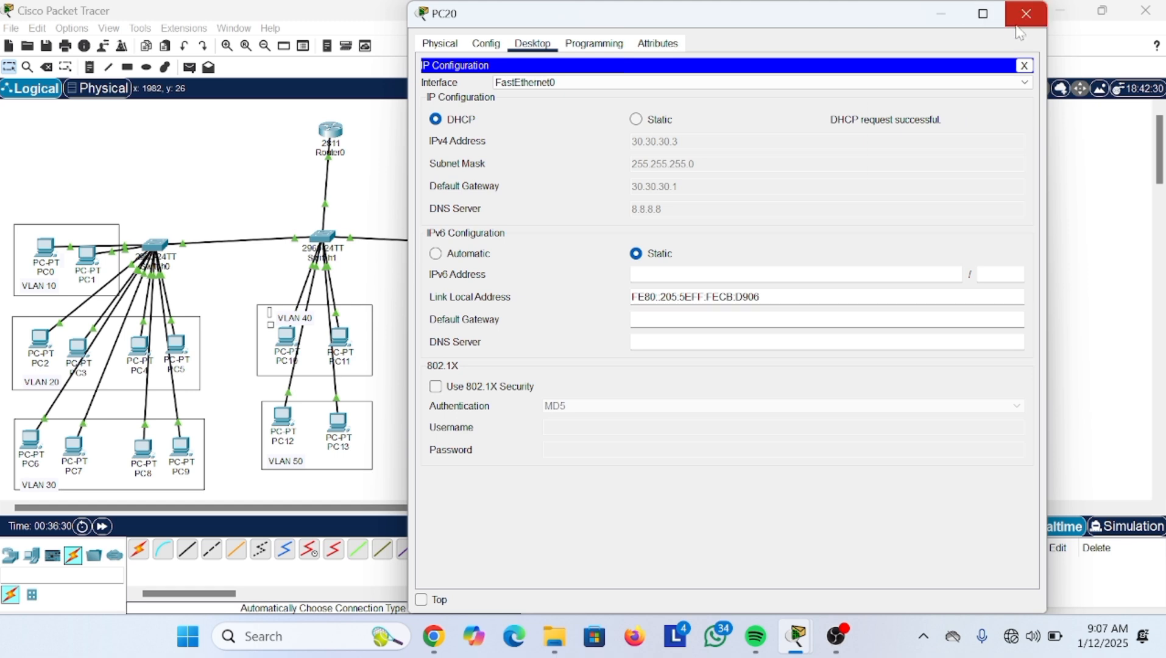
pyautogui.click(951, 15)
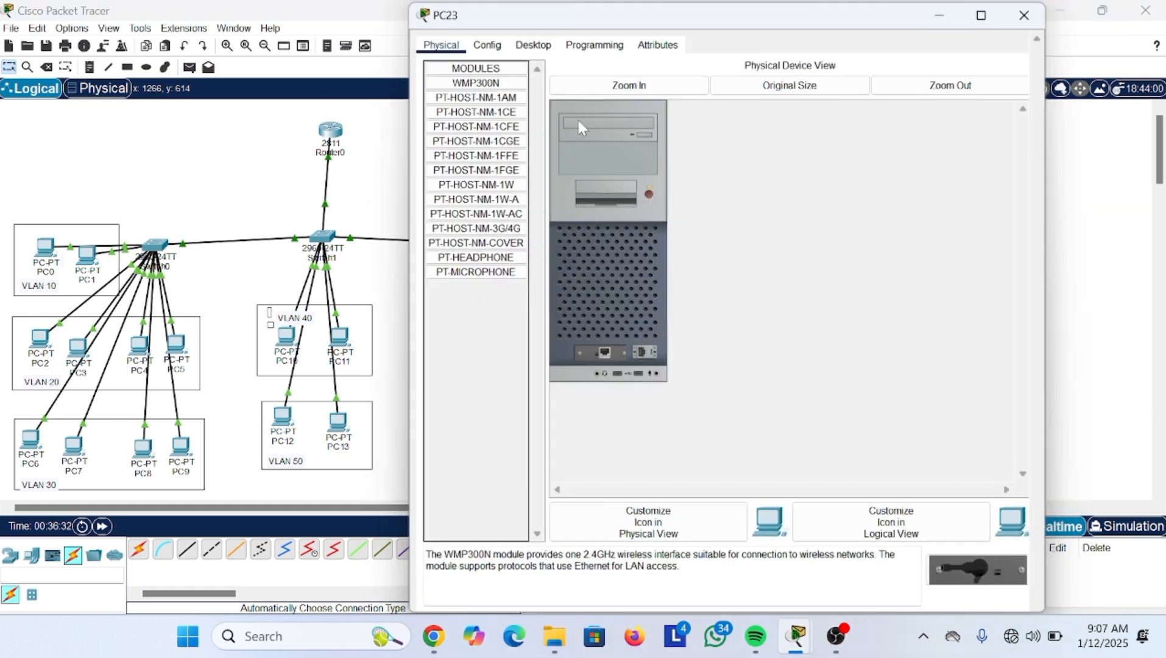
# - Switch PC23 in Switch2's VLAN 30 group to obtain its IPv4 configuration through DHCP
pyautogui.click(500, 42)
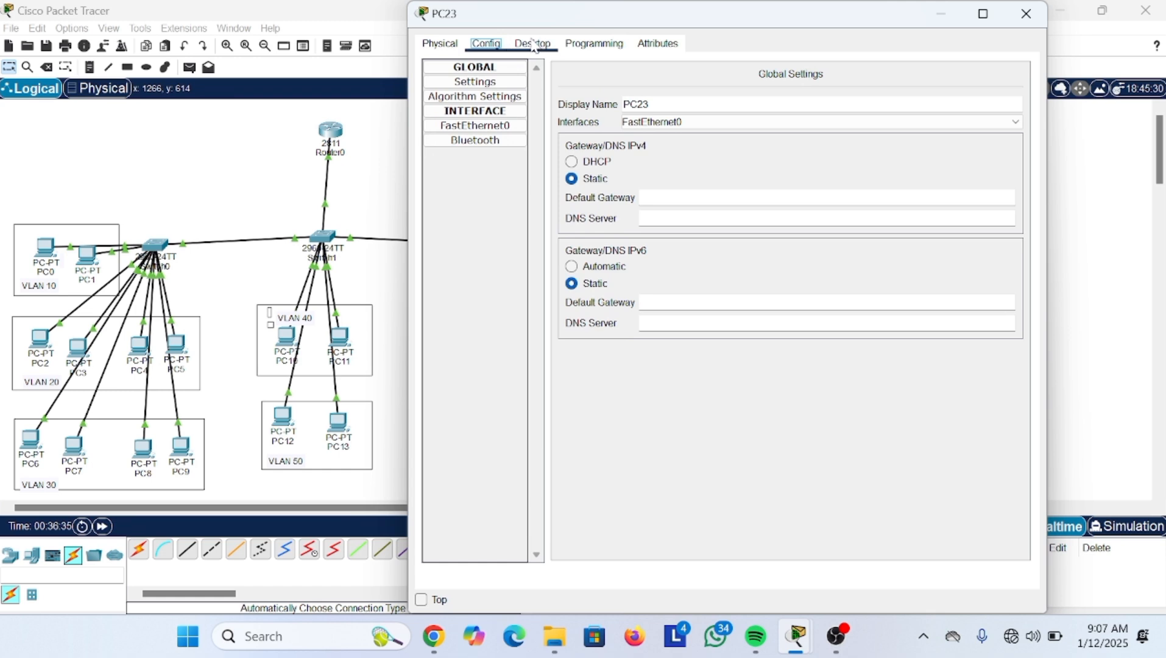
pyautogui.click(533, 43)
pyautogui.click(464, 107)
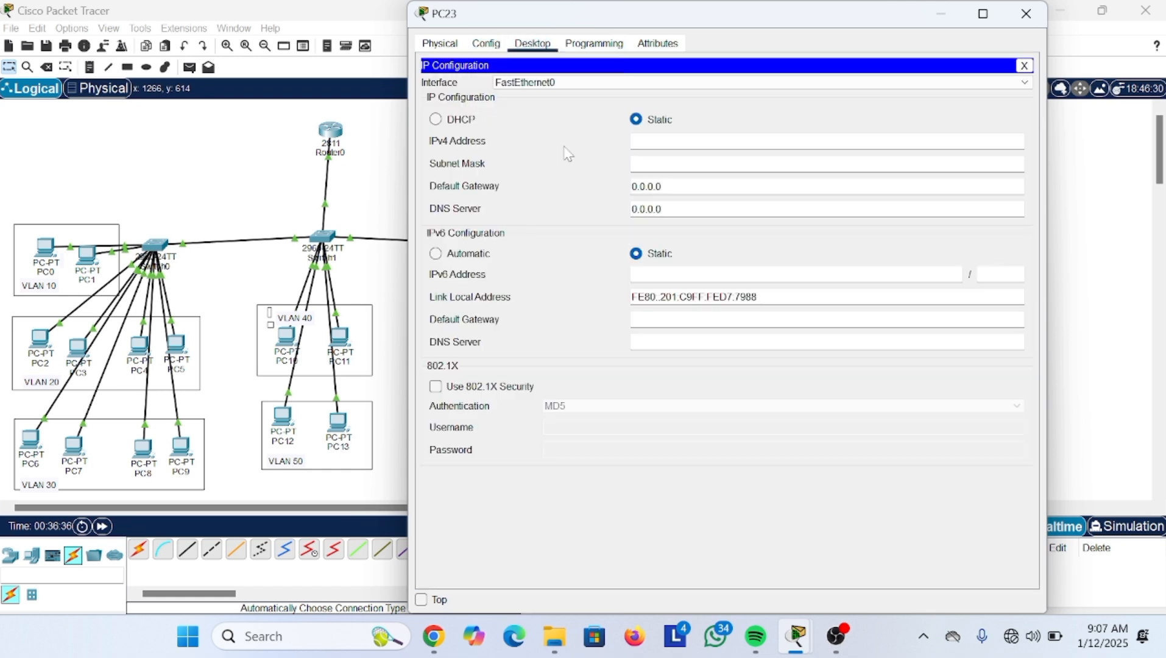
pyautogui.click(436, 119)
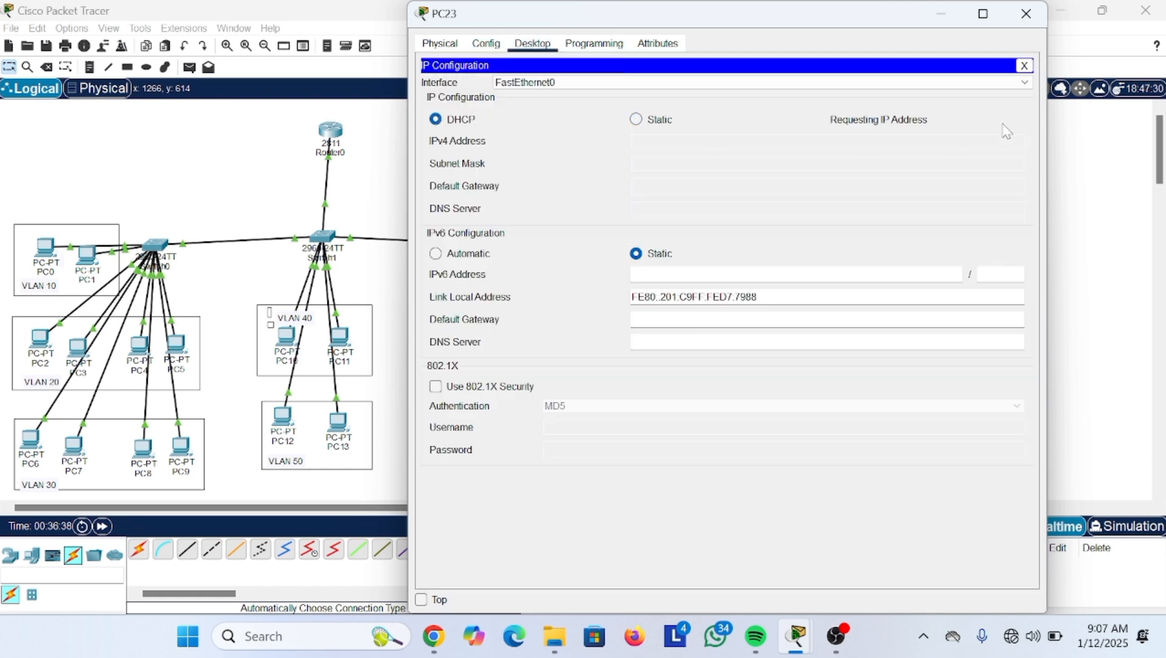
pyautogui.click(940, 14)
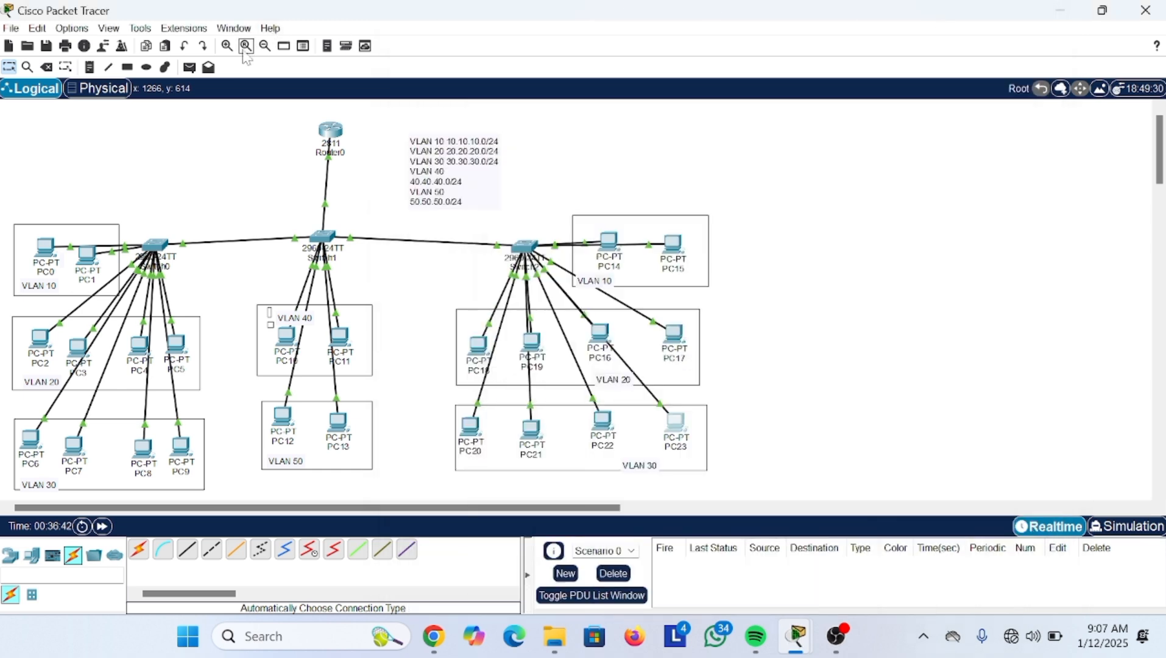
# - Test connectivity between VLAN 10 and VLAN 20 by sending a simple PDU from PC0 to PC2 twice
pyautogui.click(190, 67)
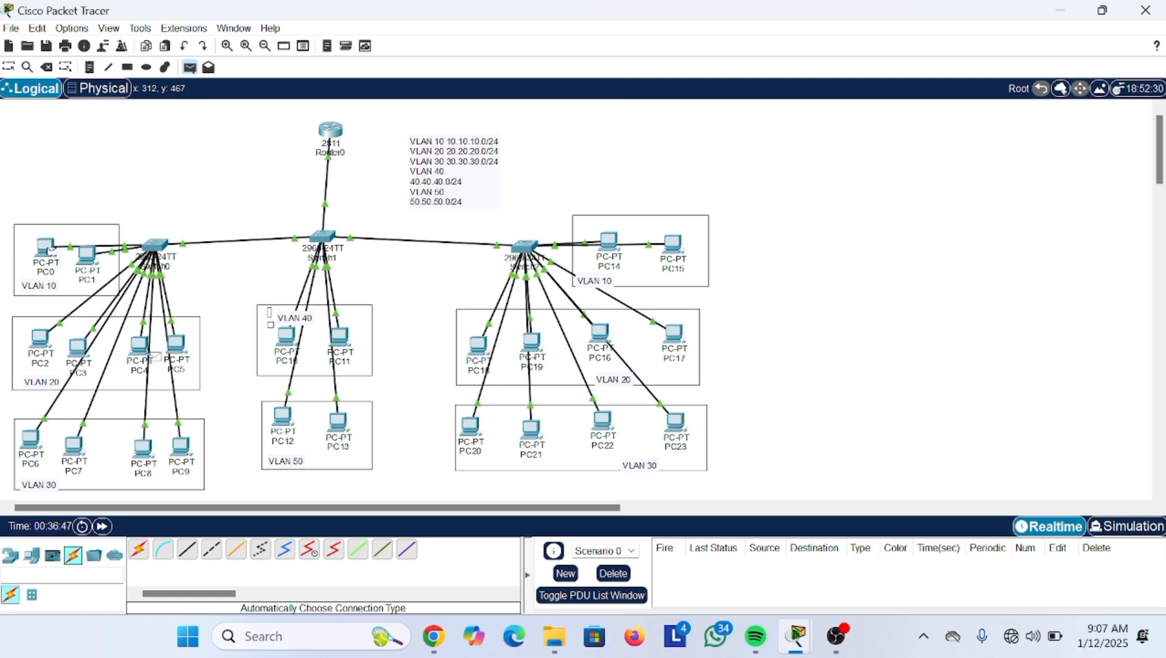
pyautogui.click(42, 346)
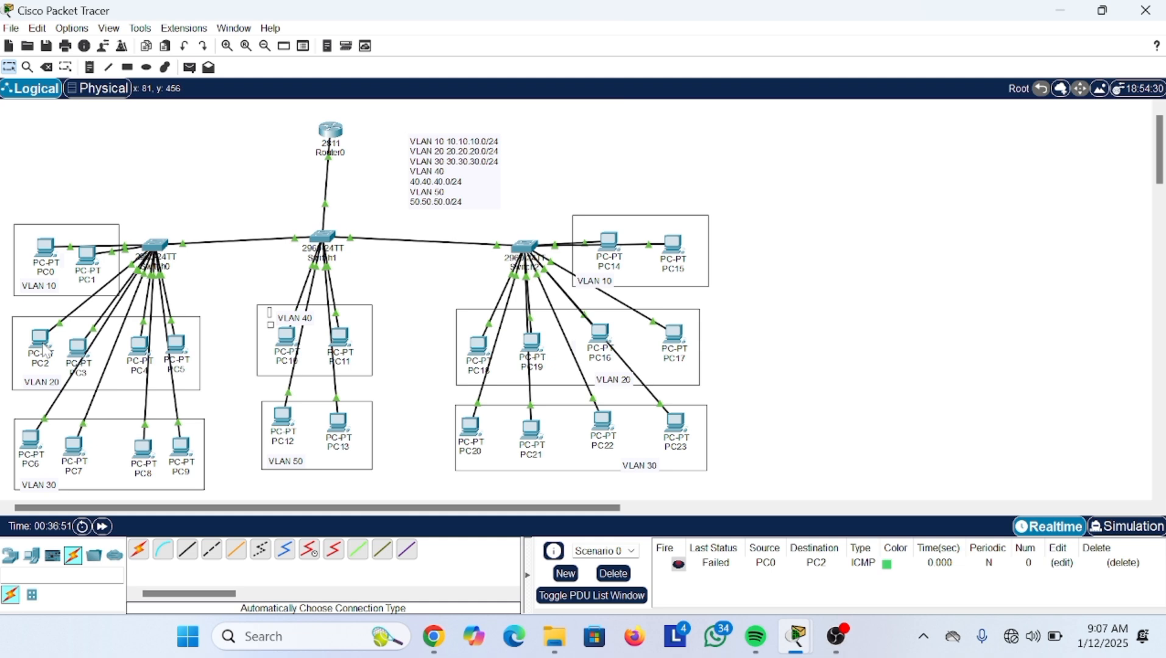
pyautogui.click(189, 68)
pyautogui.click(47, 248)
pyautogui.click(46, 350)
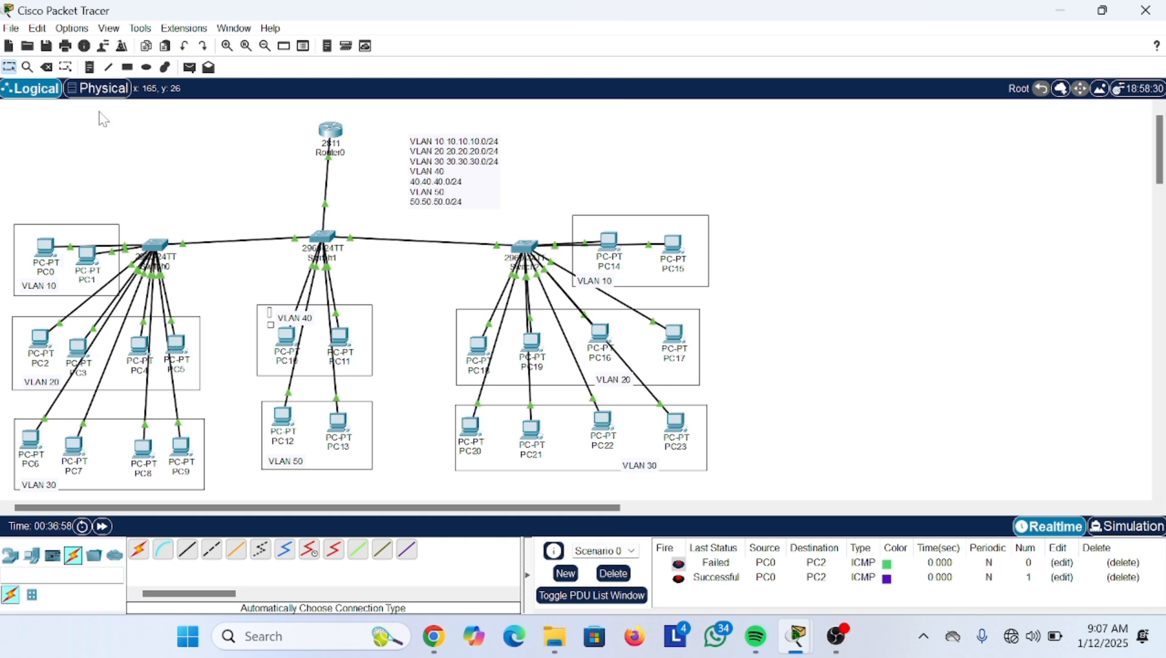
# - Test connectivity between VLAN 20 and VLAN 40 by sending a simple PDU from PC2 to PC10 twice
pyautogui.click(189, 67)
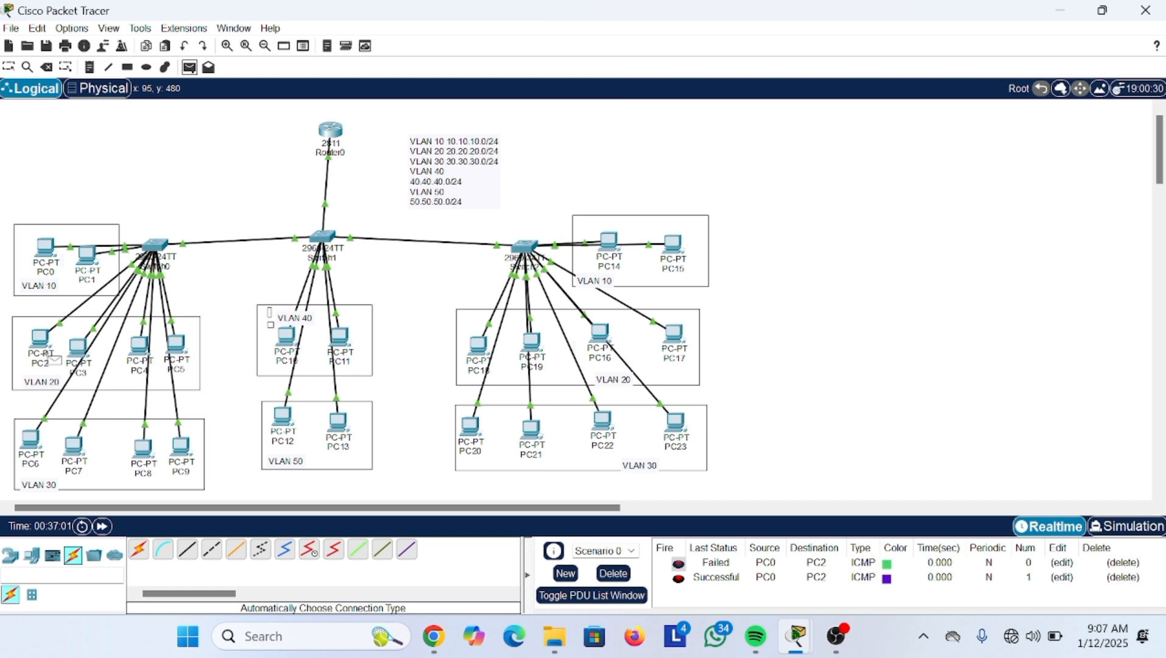
pyautogui.click(38, 337)
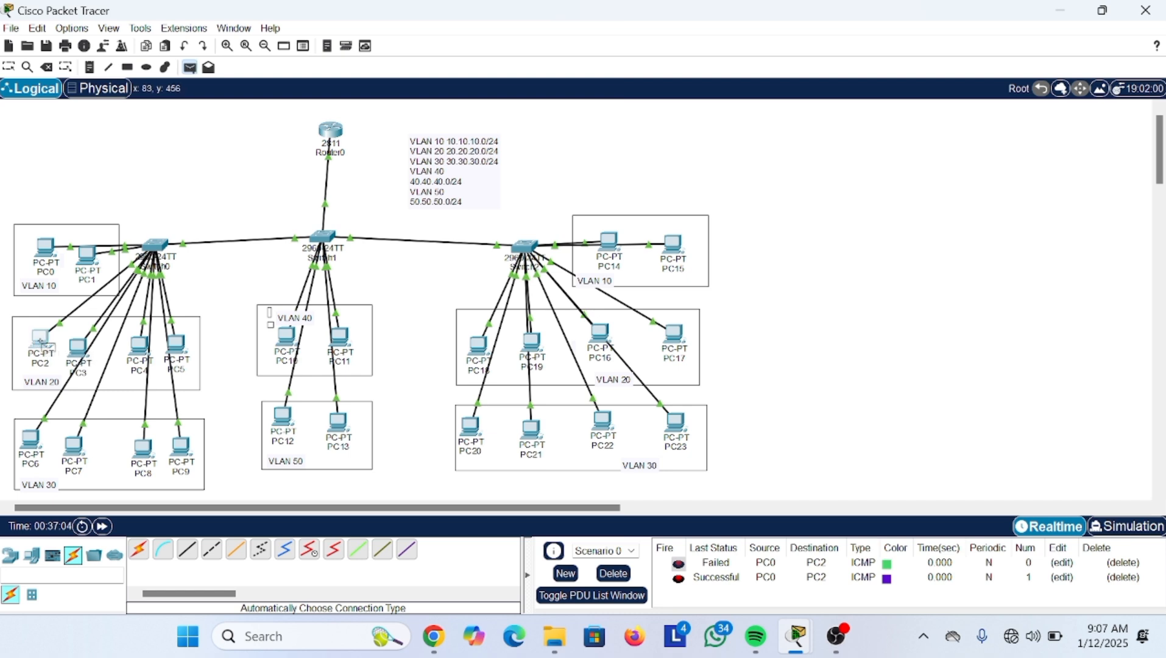
pyautogui.click(292, 346)
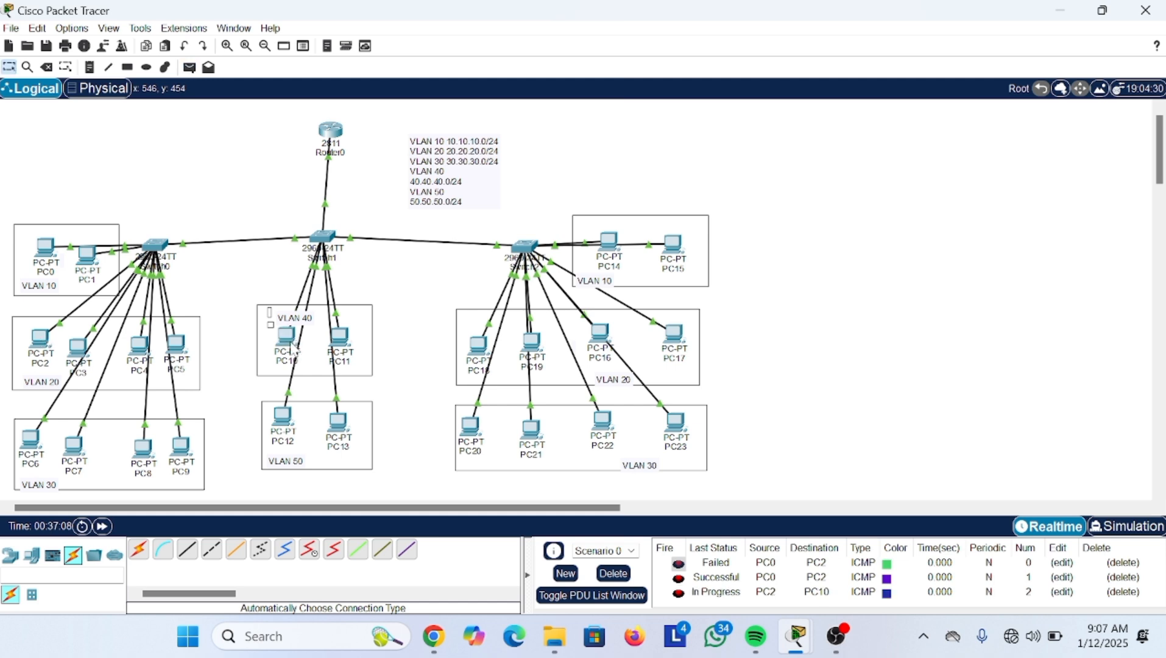
pyautogui.click(188, 68)
pyautogui.click(42, 335)
pyautogui.click(292, 346)
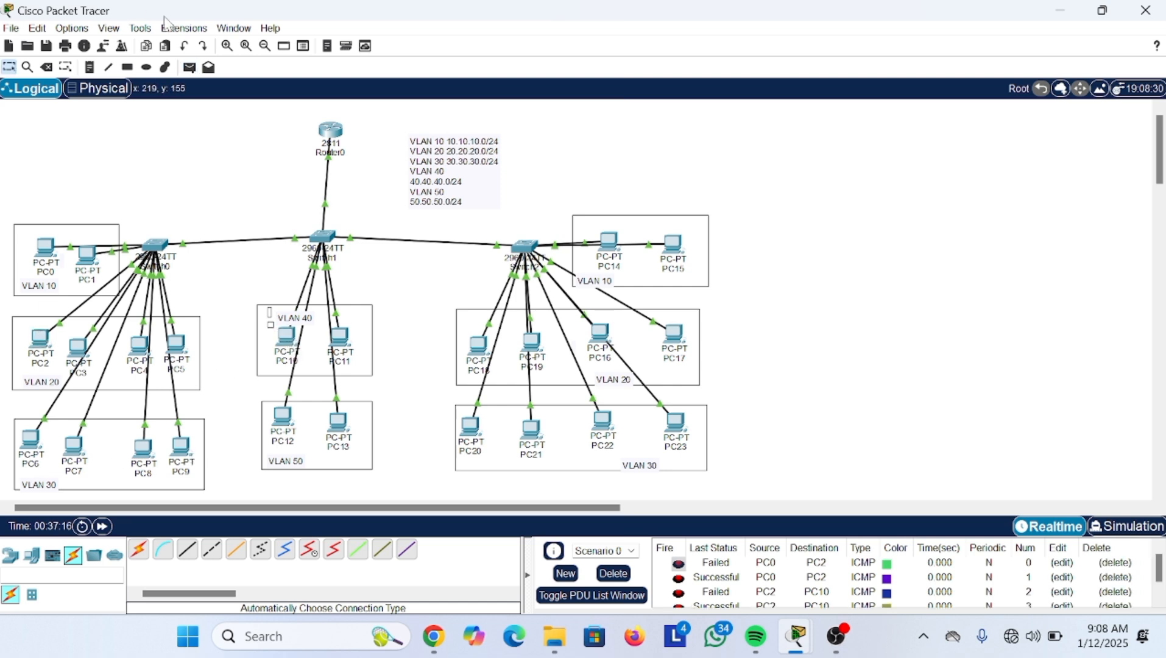
# - Test VLAN 30 connectivity across the switches by sending a simple PDU from PC6 to PC23
pyautogui.click(193, 68)
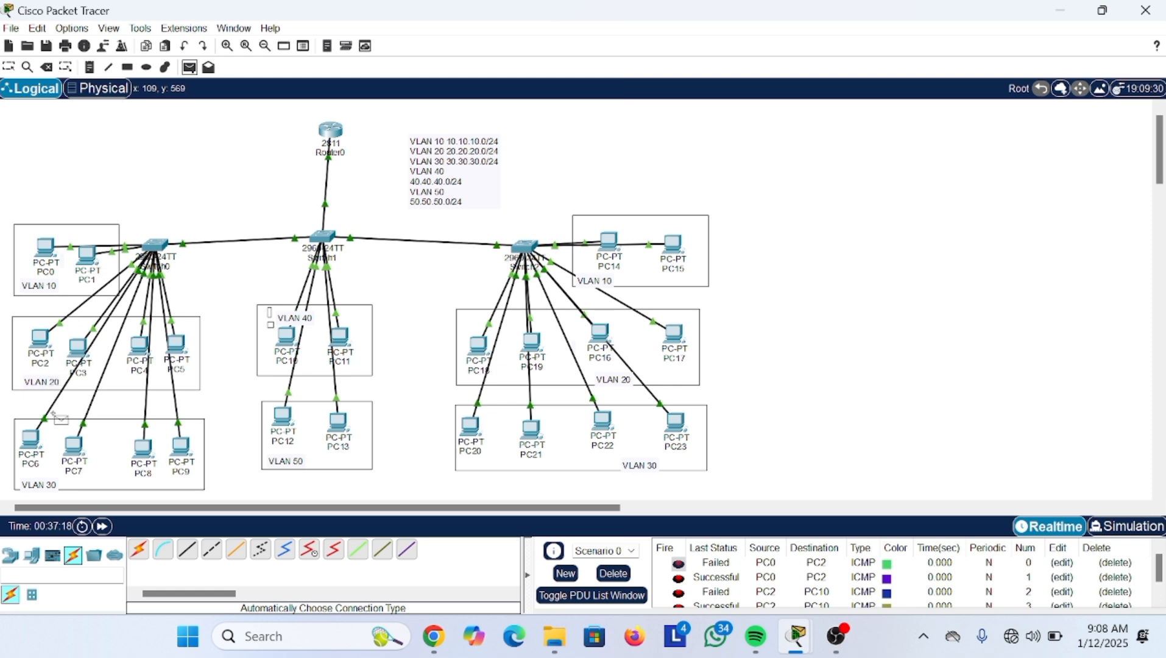
pyautogui.click(31, 438)
pyautogui.click(678, 430)
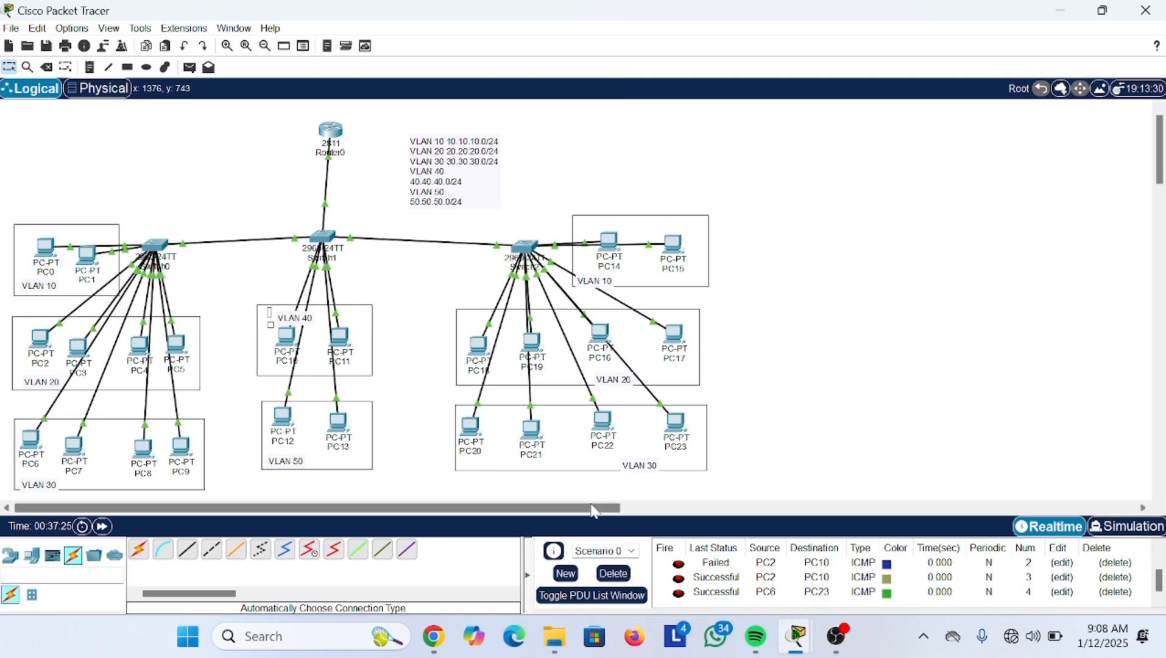
# - Send a simple PDU from PC2 in VLAN 20 to PC12 in VLAN 50 twice and check the PDU results
pyautogui.click(194, 67)
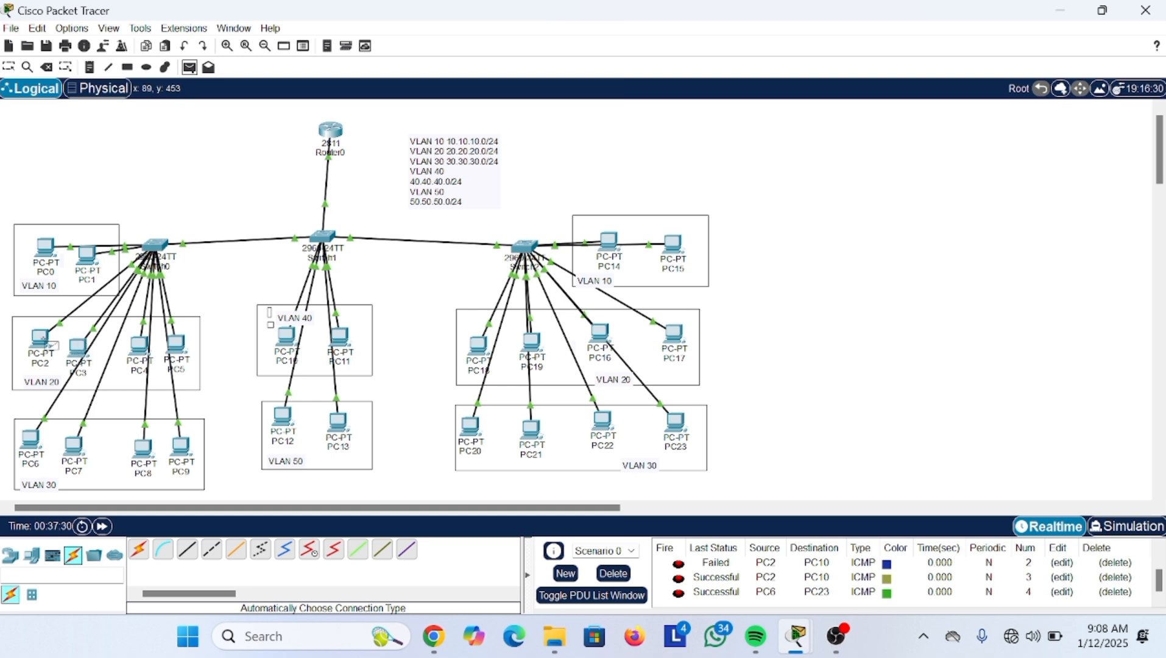
pyautogui.click(45, 342)
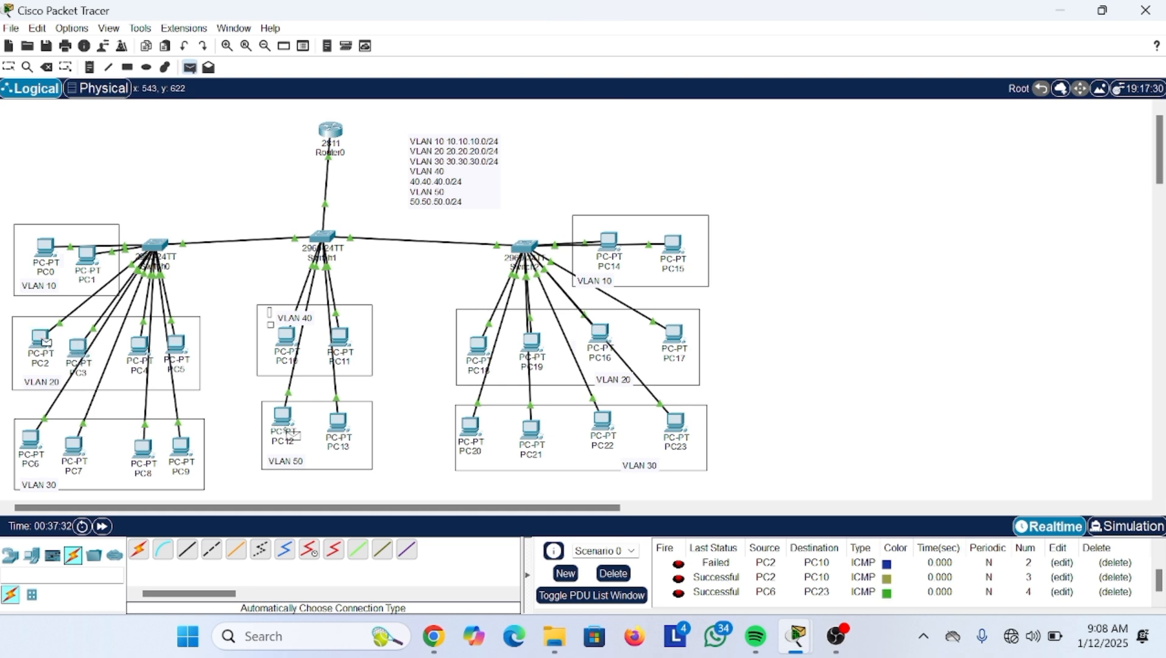
pyautogui.click(287, 427)
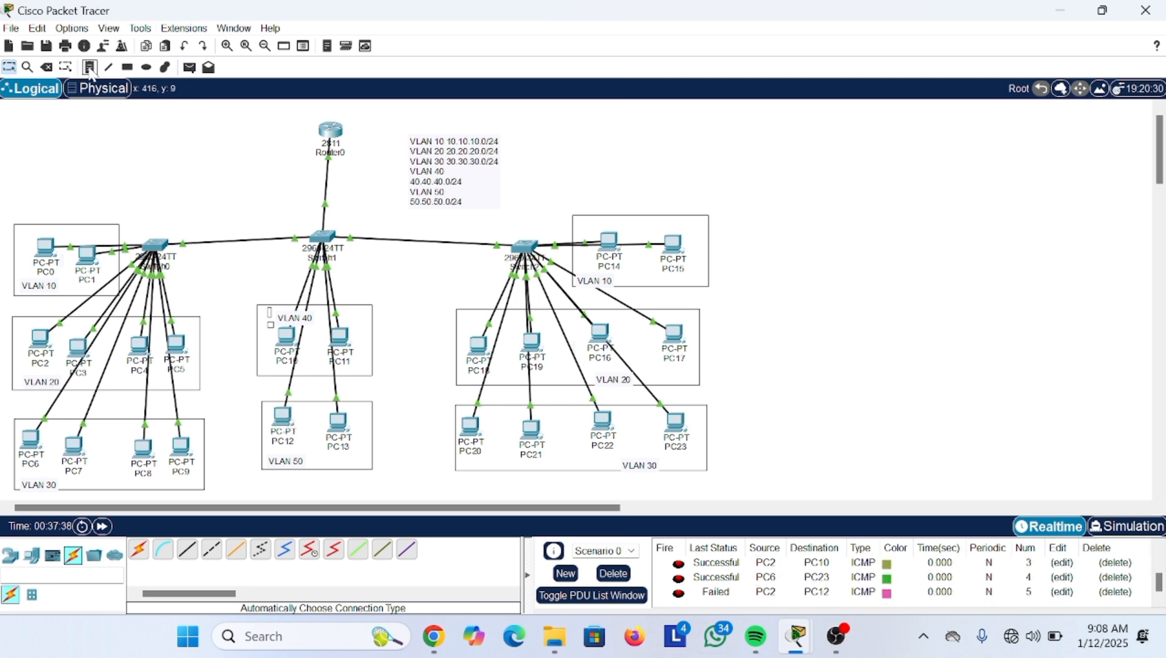
pyautogui.click(189, 68)
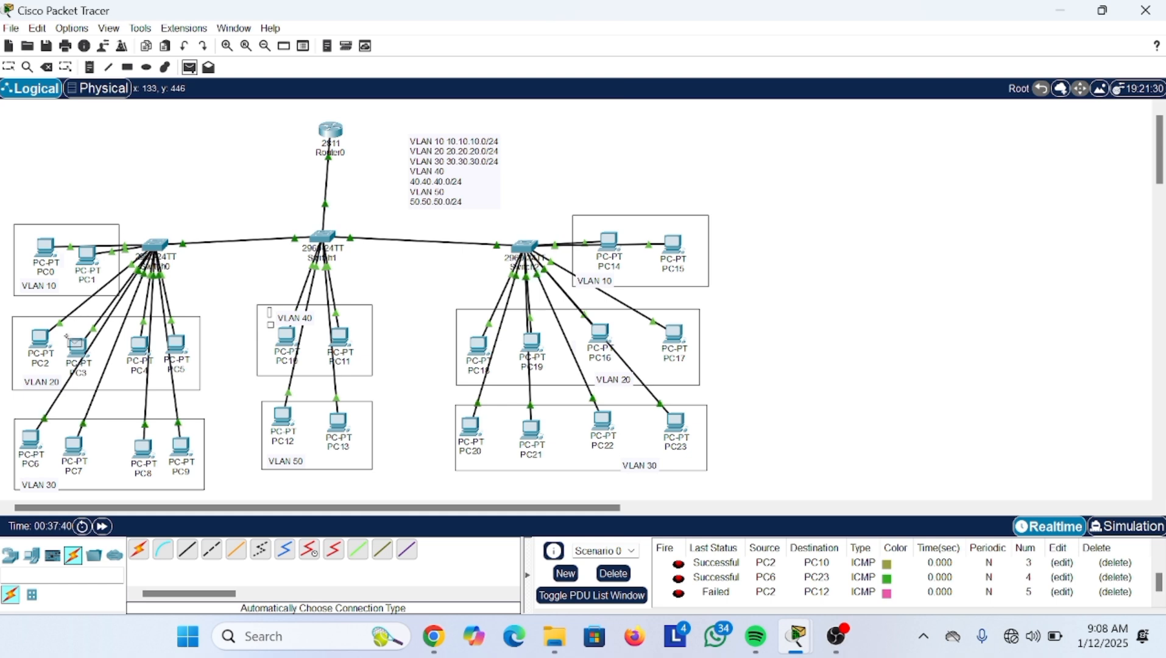
pyautogui.click(40, 338)
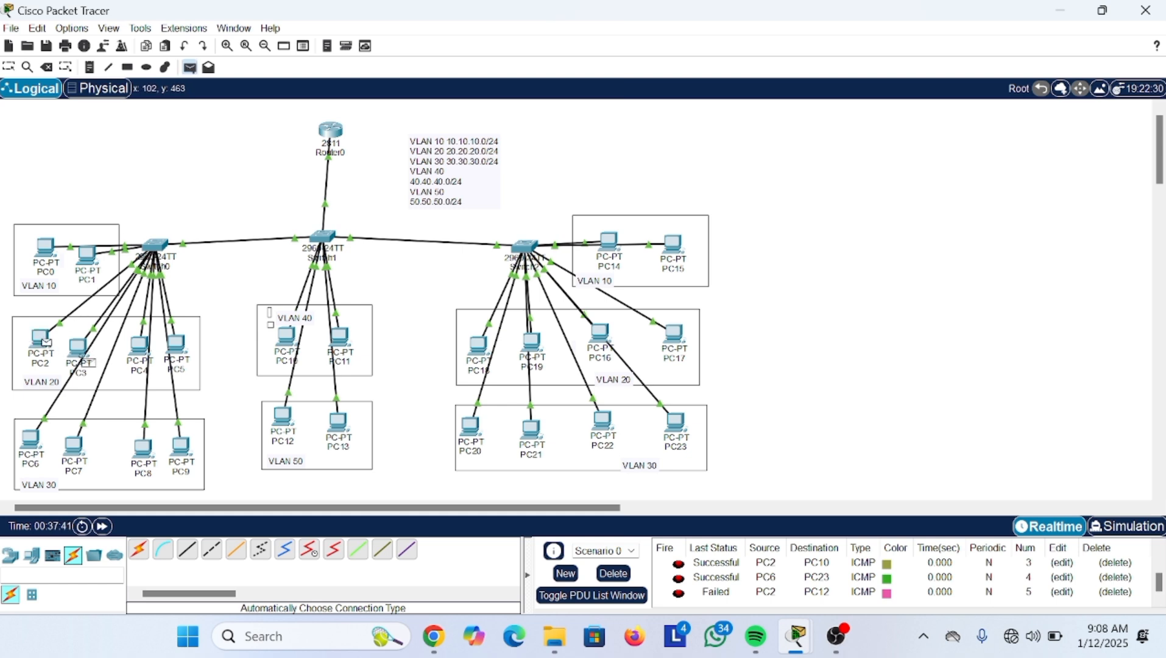
pyautogui.click(283, 420)
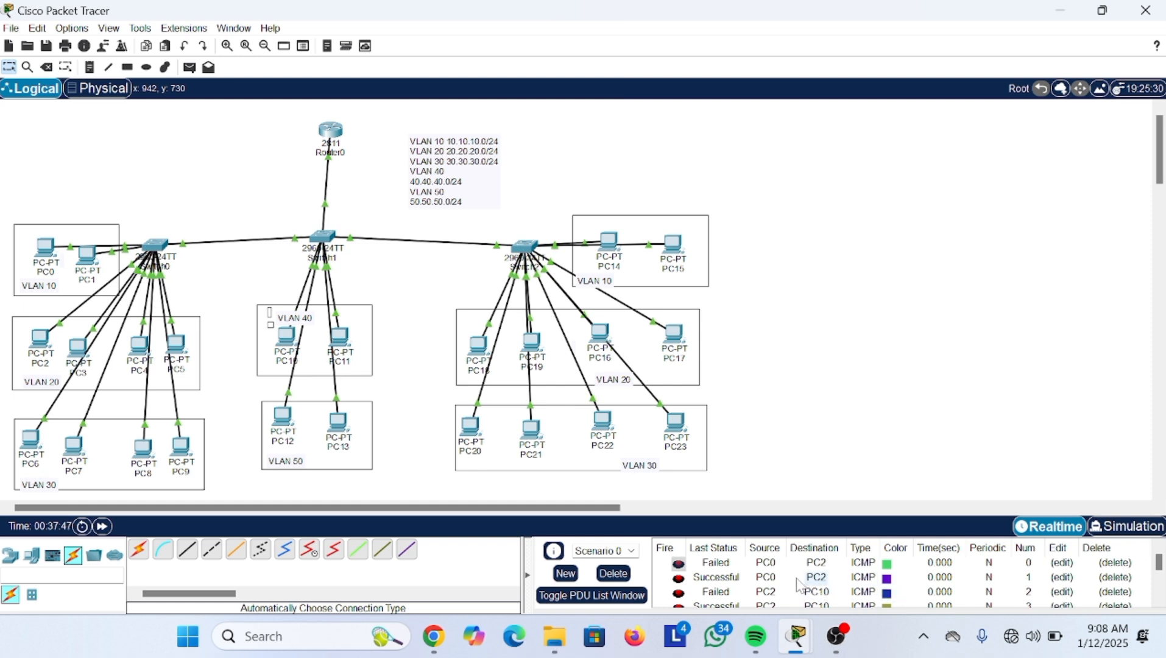
pyautogui.scroll(-2, 768, 584)
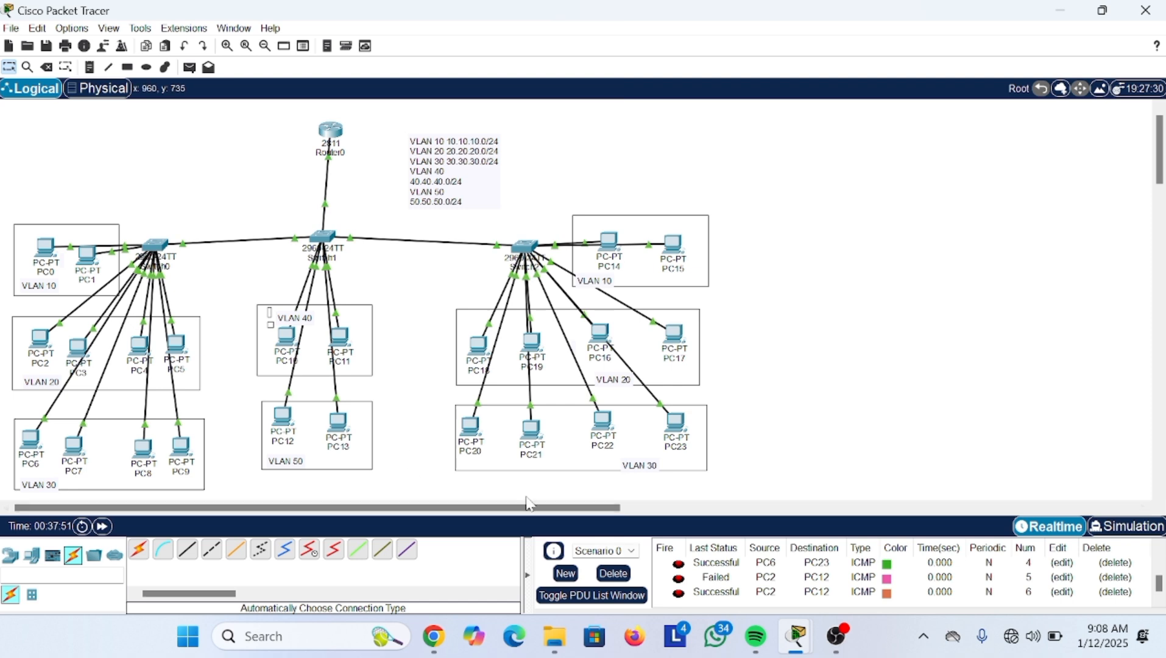
pyautogui.moveTo(813, 649)
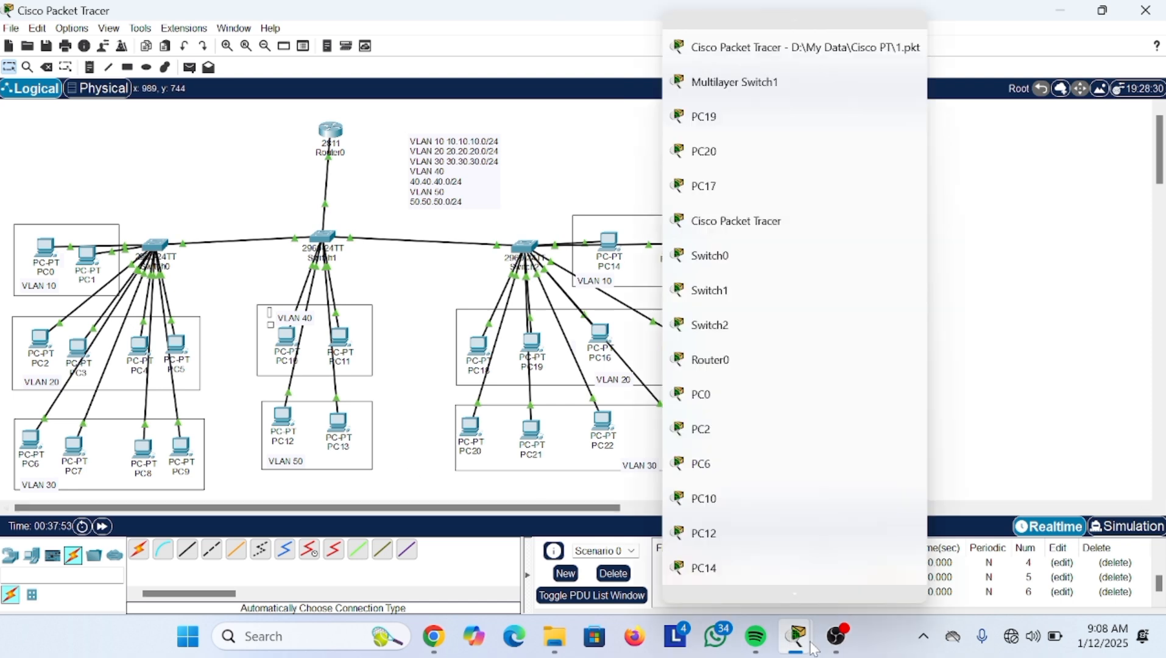